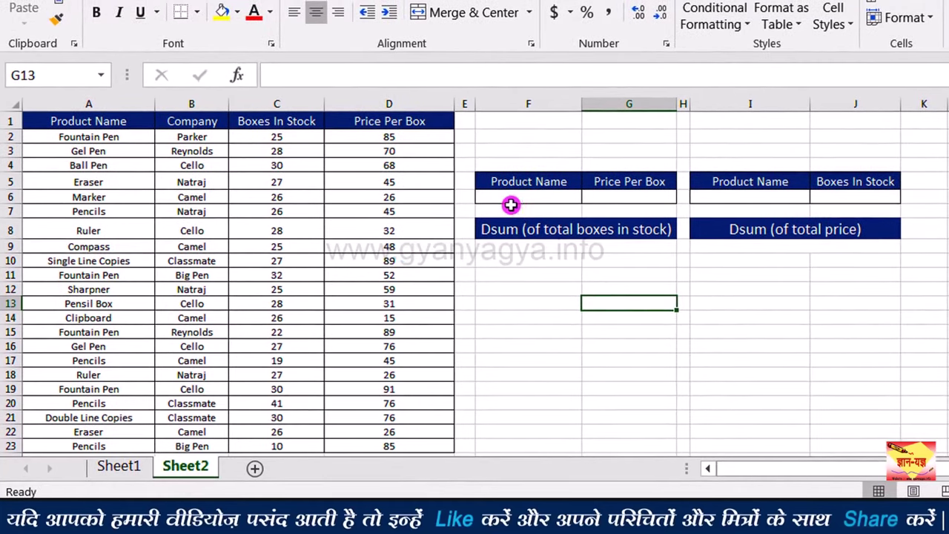
Fill in the first criteria table with Fountain Pen as Product Name in F6 and >80 as Price Per Box in G6.
left_click(537, 202)
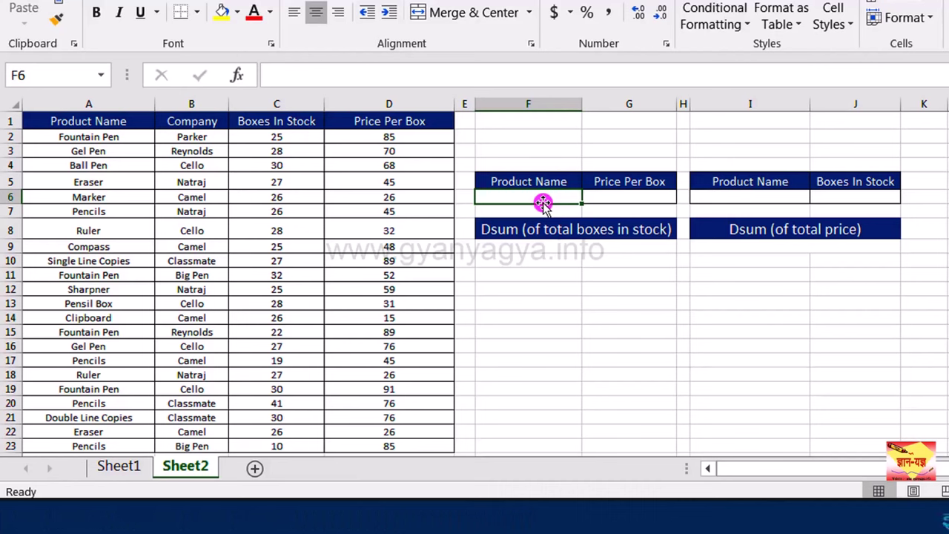
type("F")
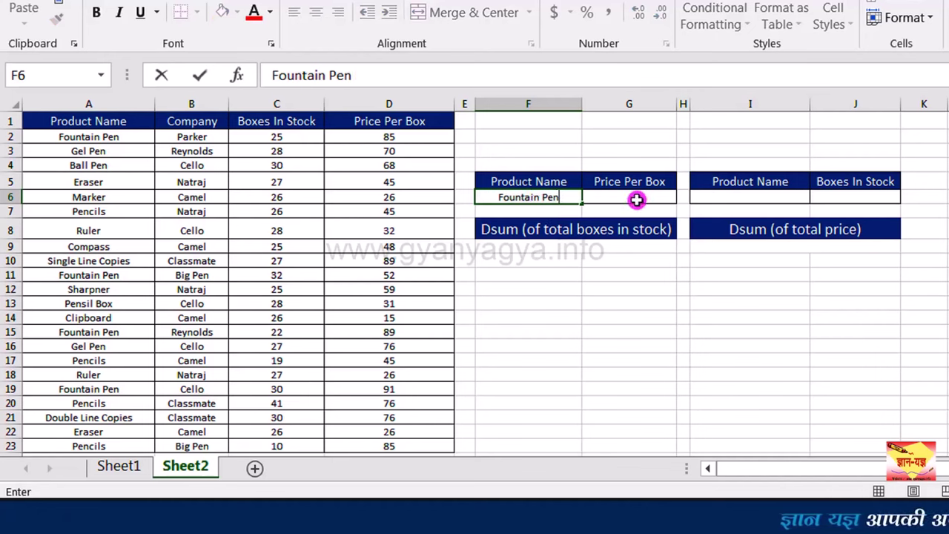
type("ountain Pen")
left_click(669, 197)
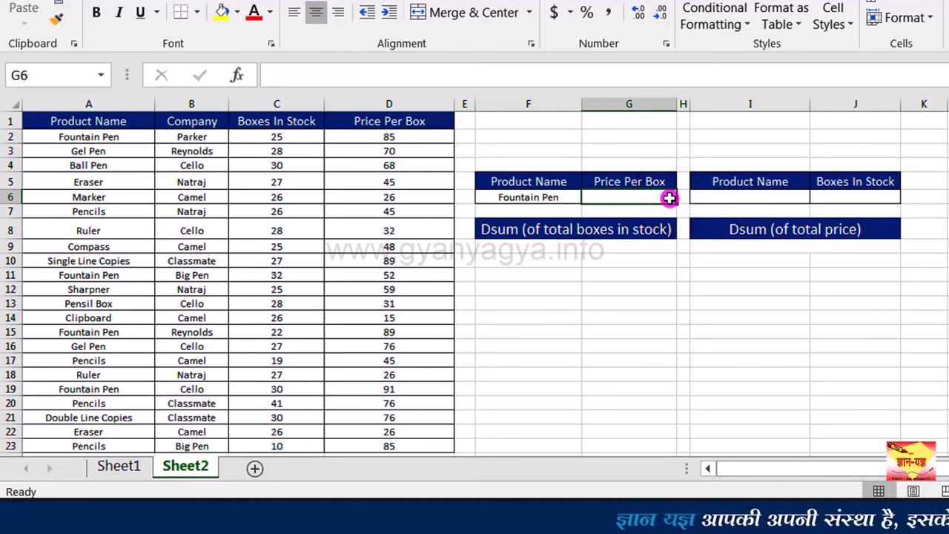
type(">80")
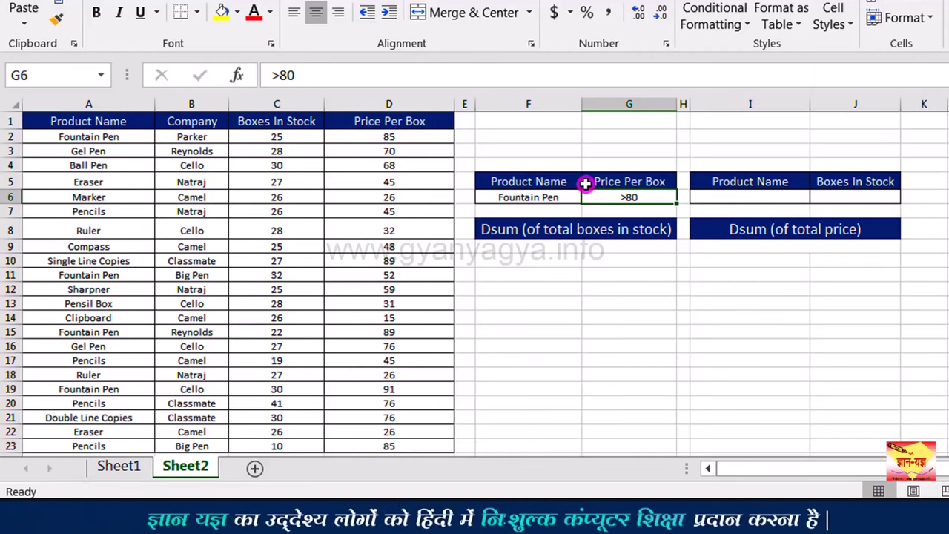
Start a DSUM formula in the cell below "Dsum (of total boxes in stock)" with A1:D23 as the database.
left_click(544, 251)
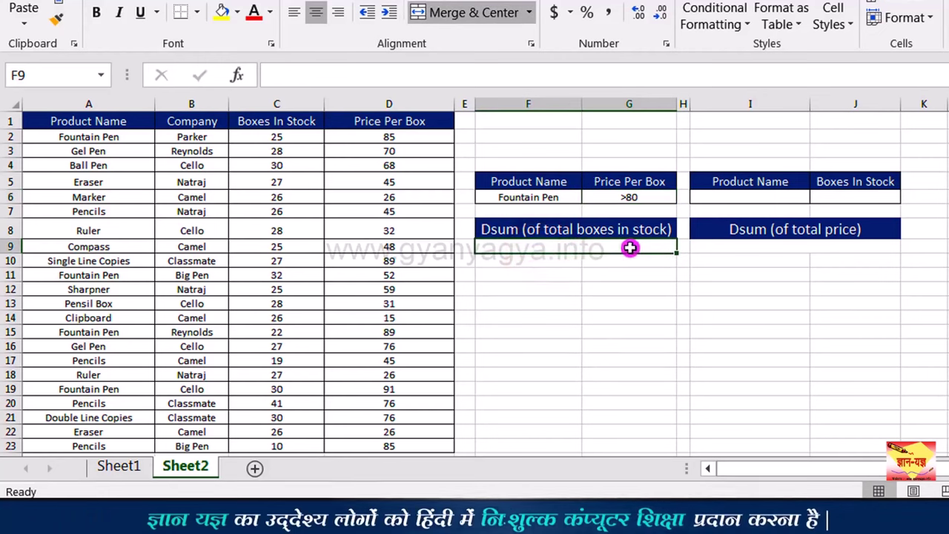
type("=")
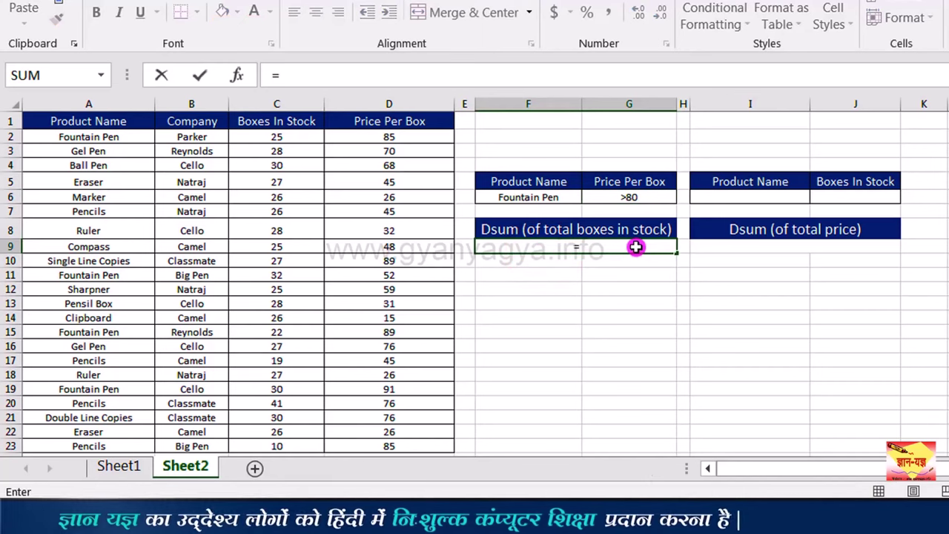
type("DS")
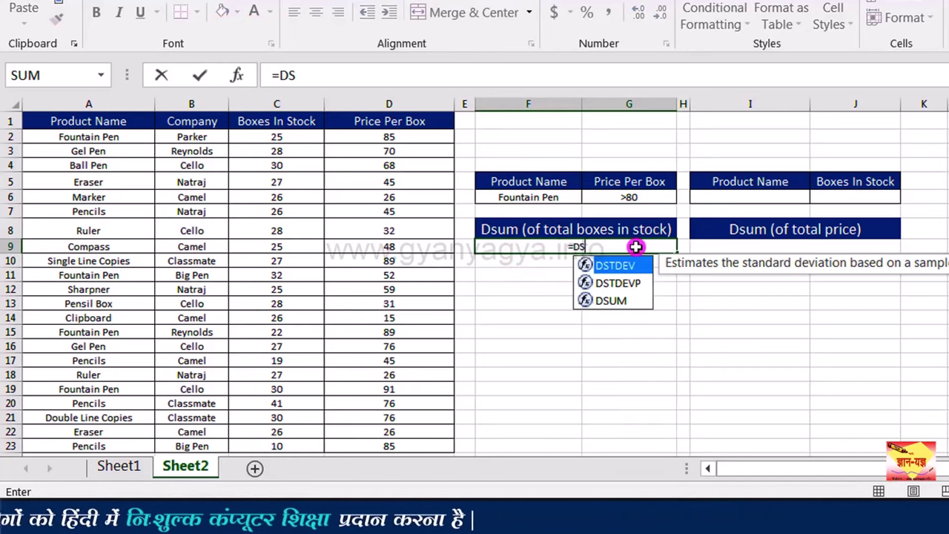
type("UM")
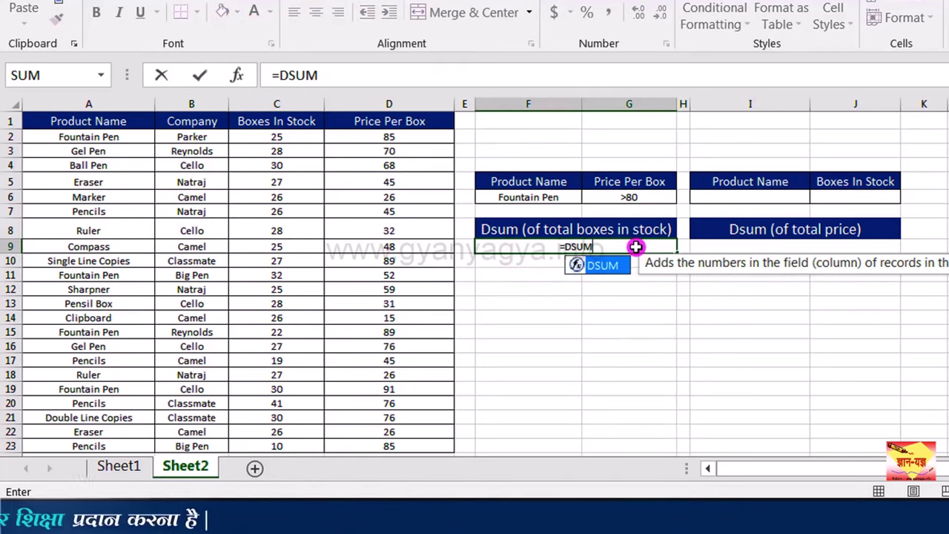
double_click(602, 265)
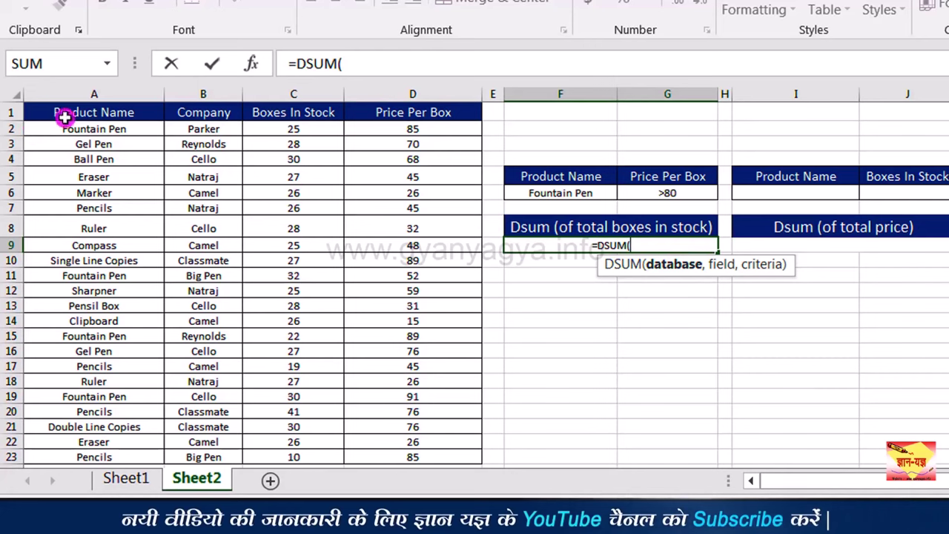
left_click_drag(66, 121, 450, 455)
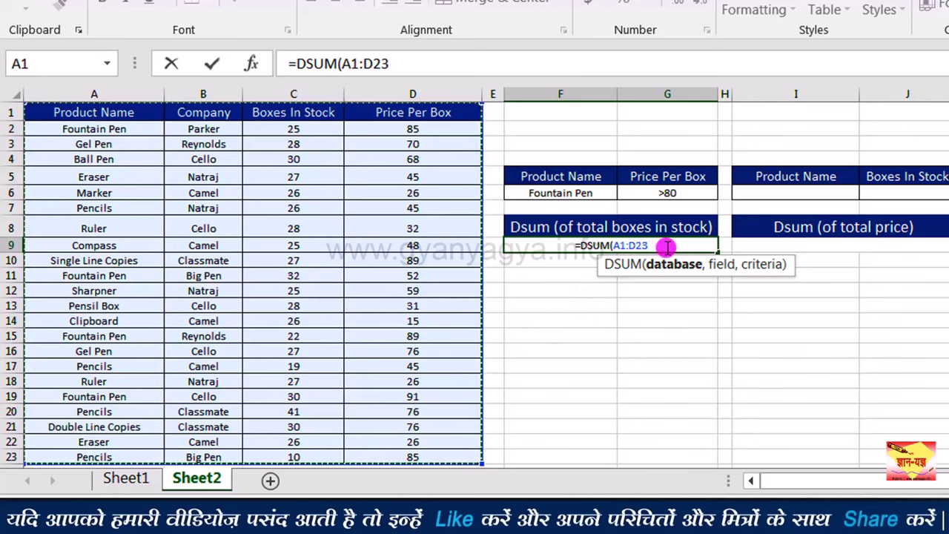
left_click(618, 246)
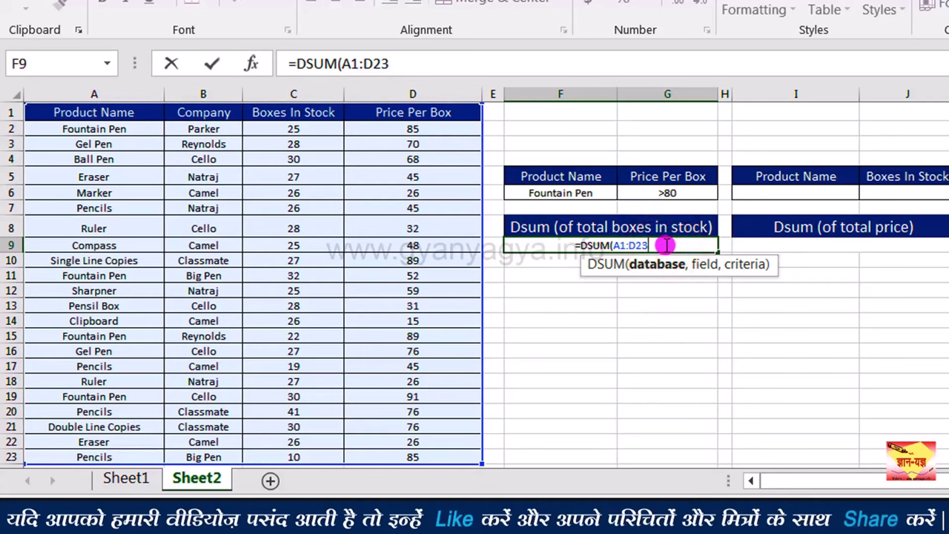
type(",")
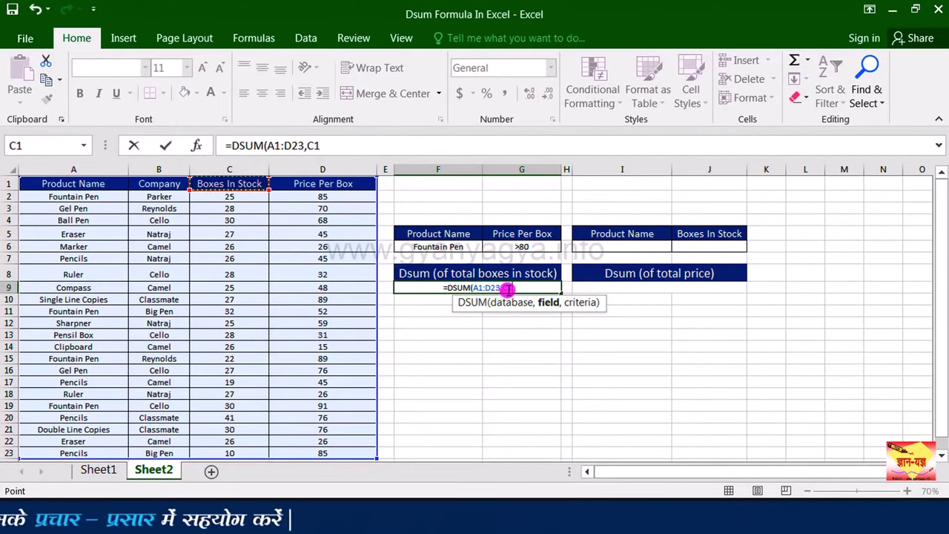
Set the DSUM field argument to the C1 header, converted to the literal text "Boxes In Stock".
key("F9")
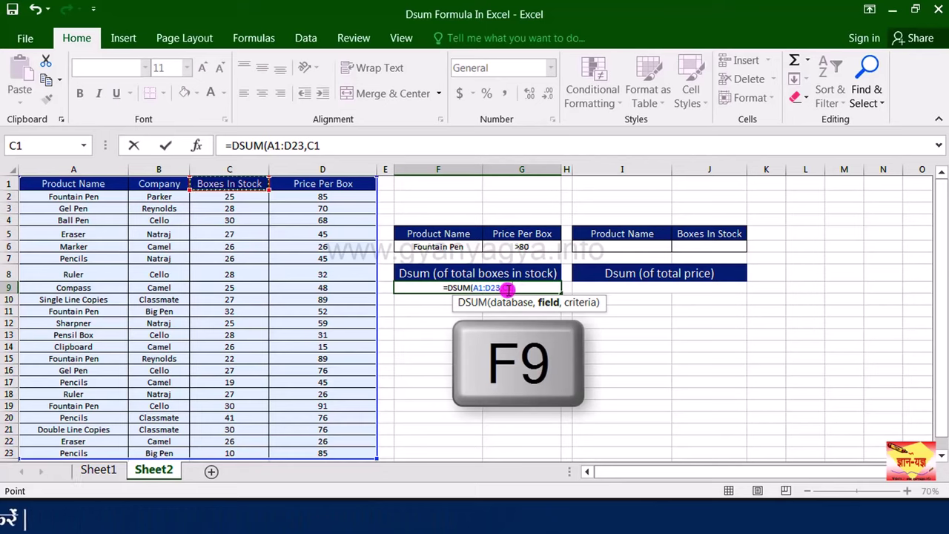
double_click(508, 289)
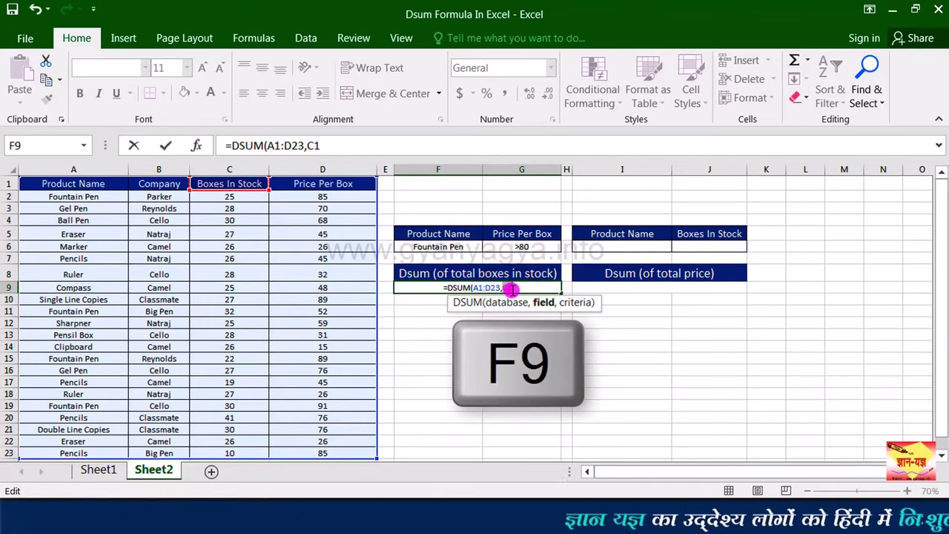
key("F9")
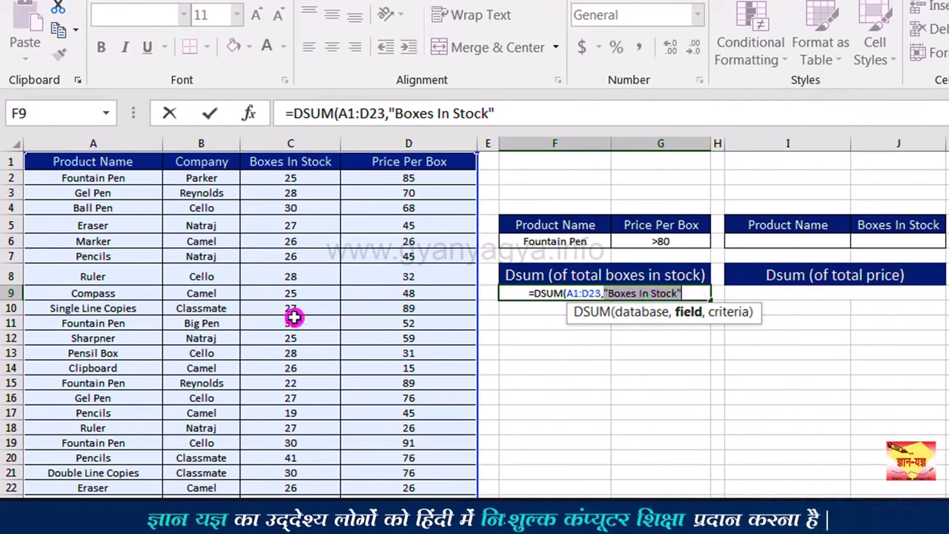
left_click(692, 294)
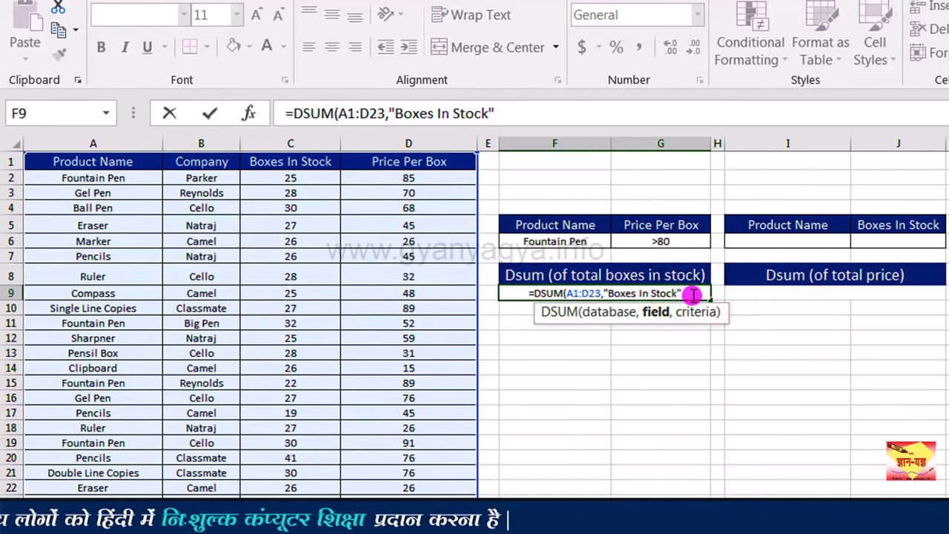
type(",")
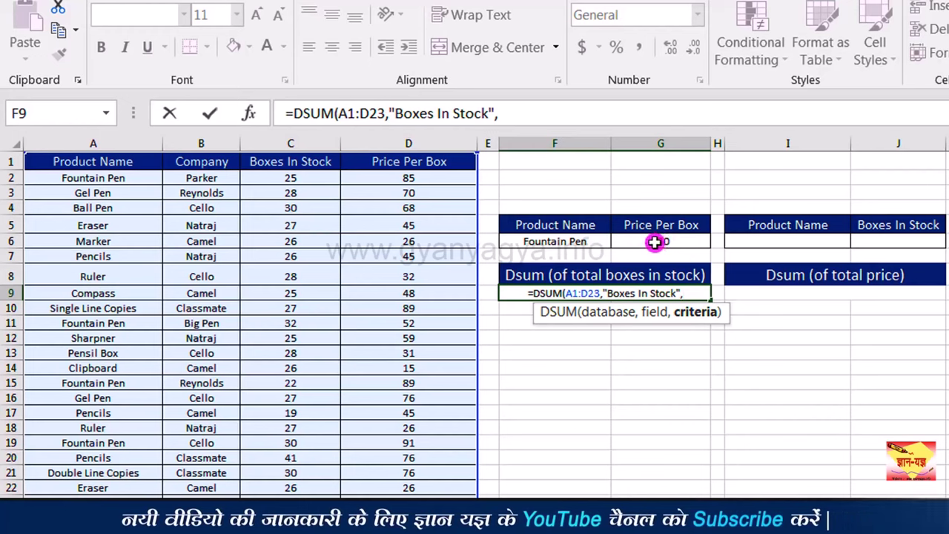
Use F5:G6 as the DSUM criteria and complete the formula in F9.
left_click(650, 242)
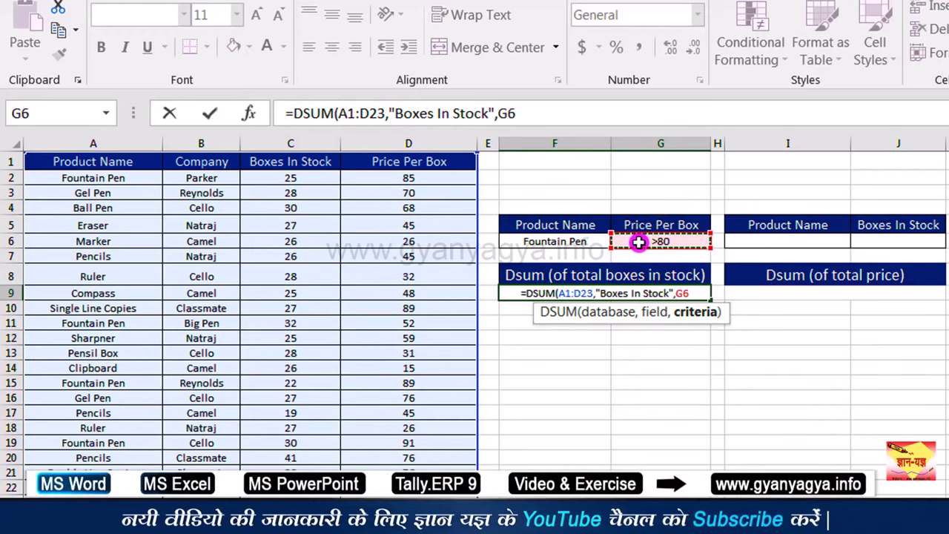
left_click_drag(605, 225, 650, 247)
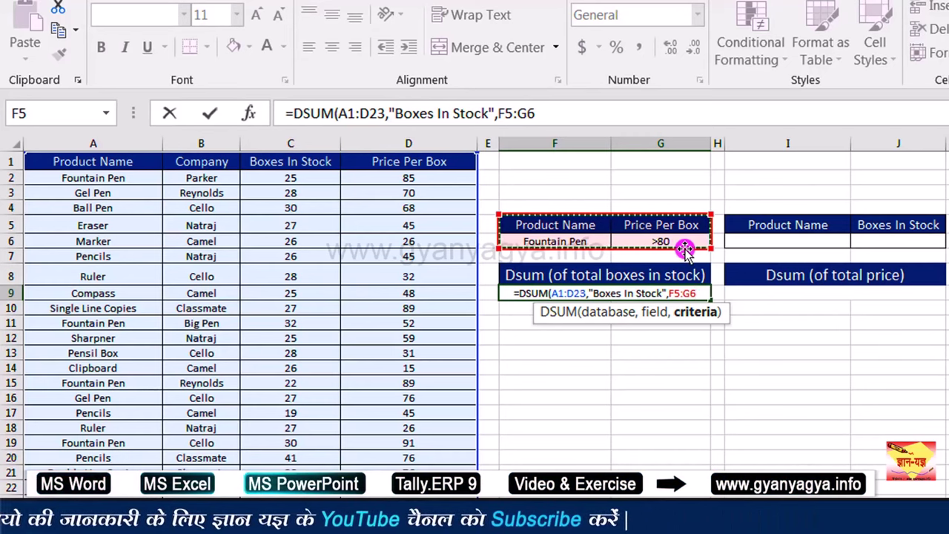
type(")")
left_click(663, 294)
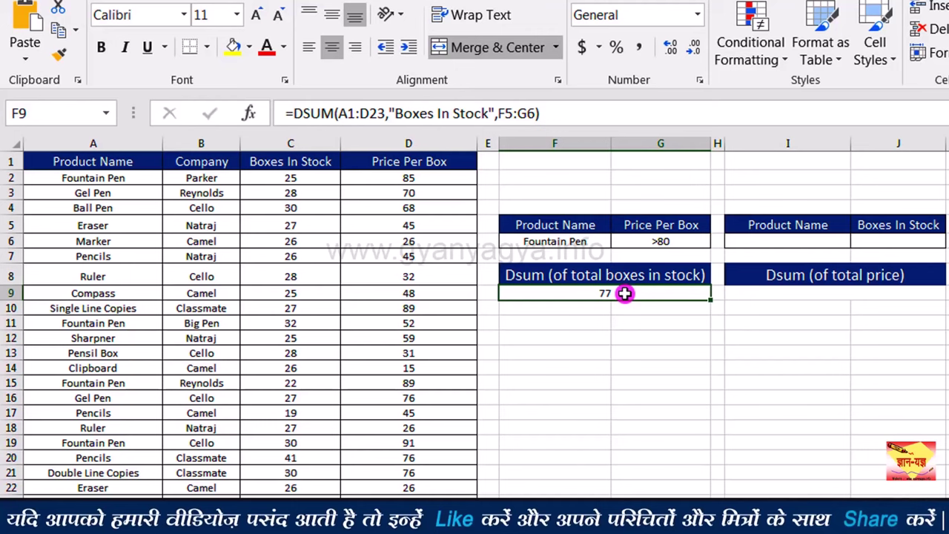
Fill in the second criteria table with Pencils as Product Name in I6 and <25 as Boxes In Stock in J6.
left_click(833, 242)
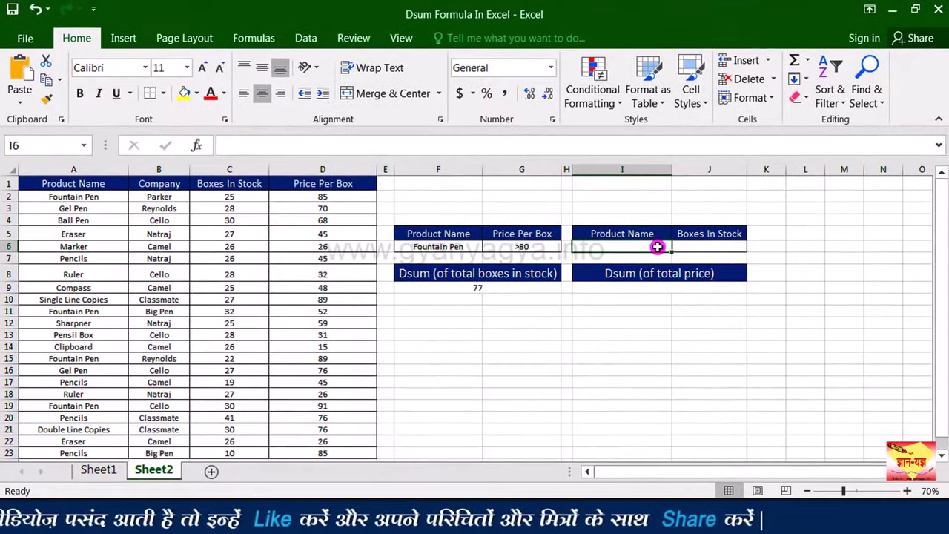
type("Pen")
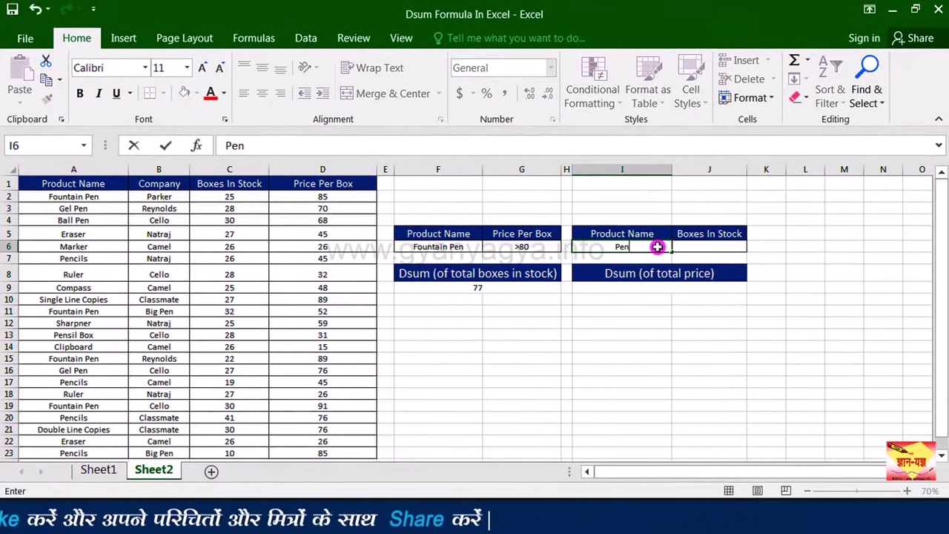
type("cils")
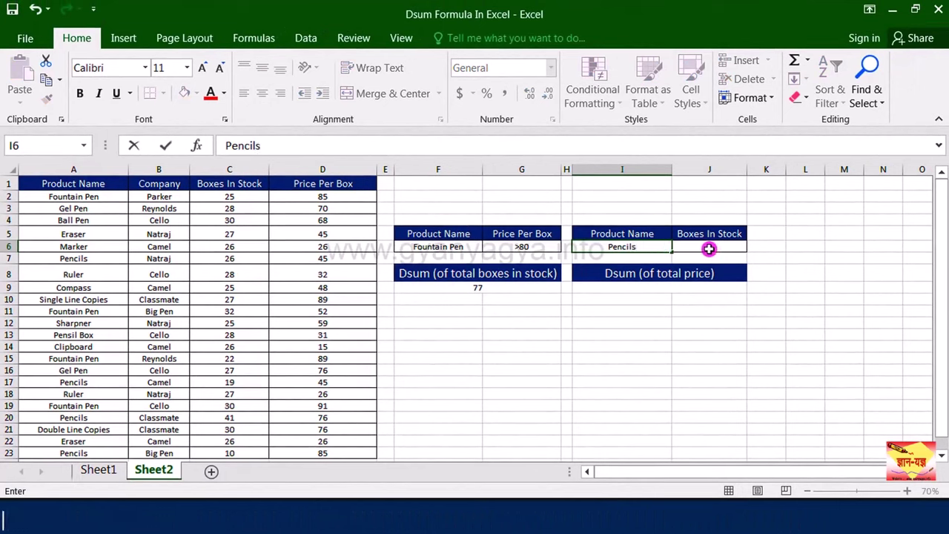
left_click(732, 249)
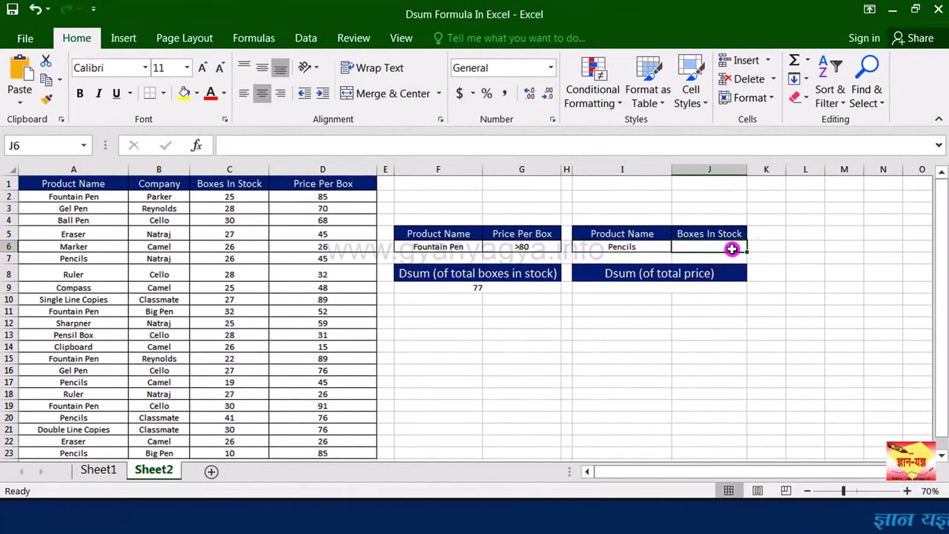
type("<25")
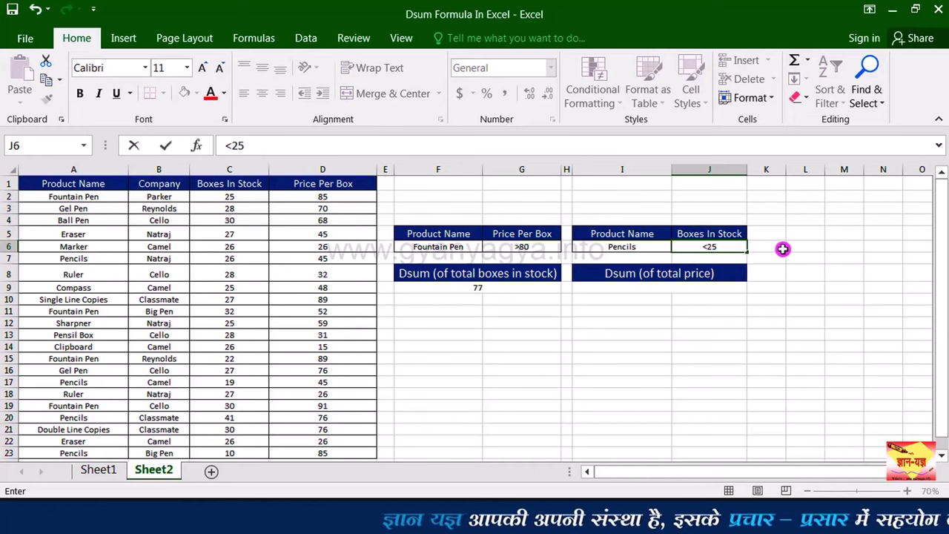
left_click(779, 244)
left_click(727, 247)
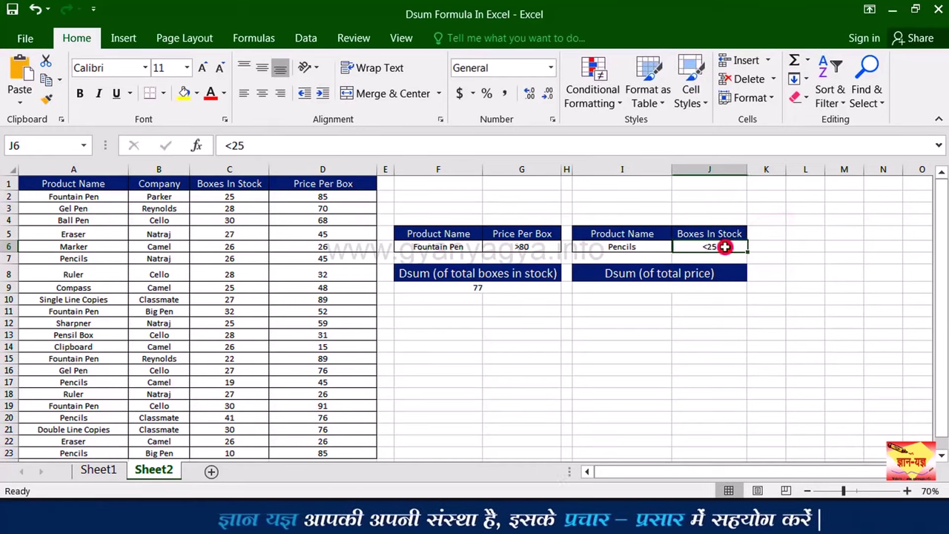
Start a DSUM formula in the cell below "Dsum (of total price)" with A1:D23 as the database.
left_click(652, 286)
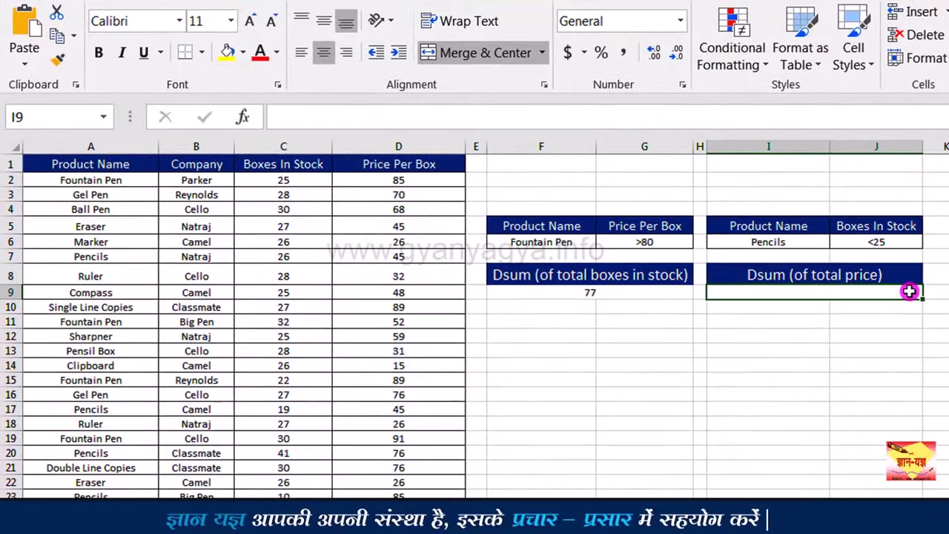
type("=")
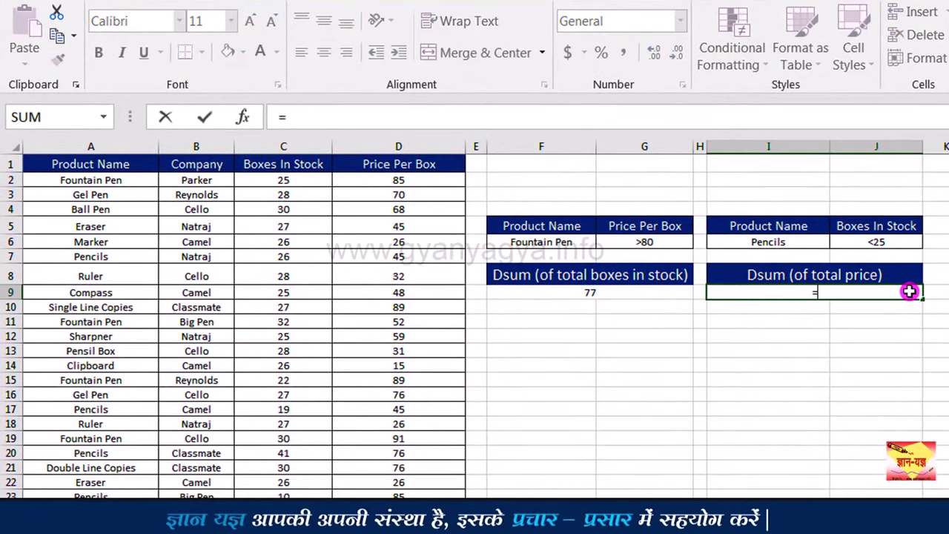
type("DSUM")
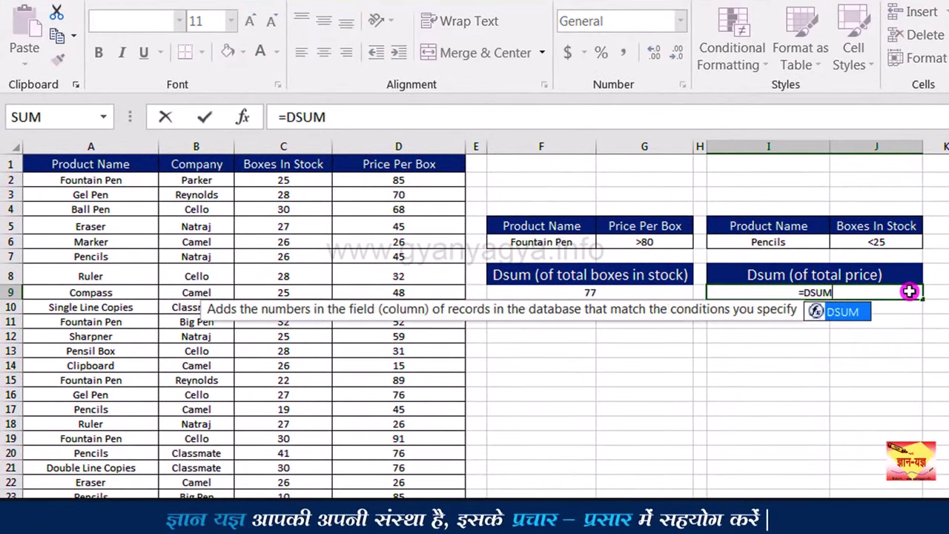
double_click(846, 314)
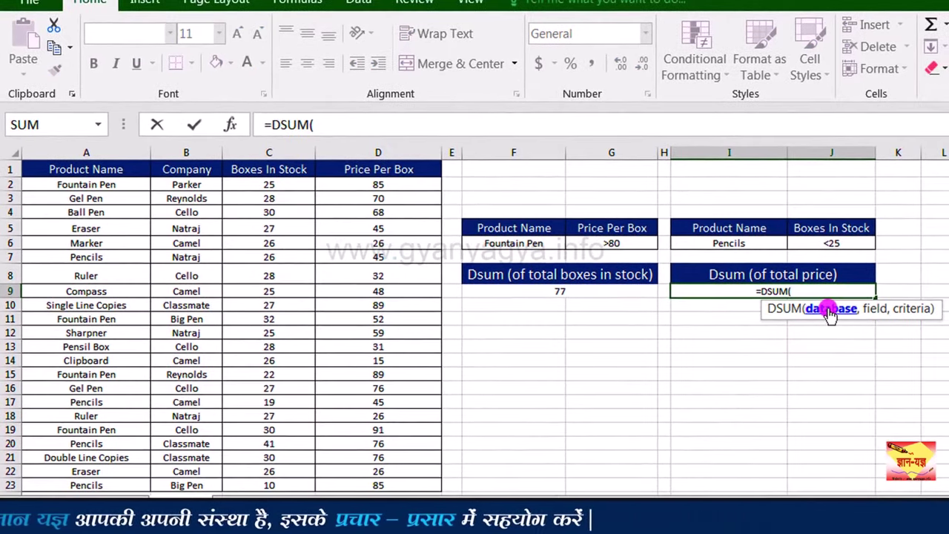
left_click_drag(60, 167, 400, 487)
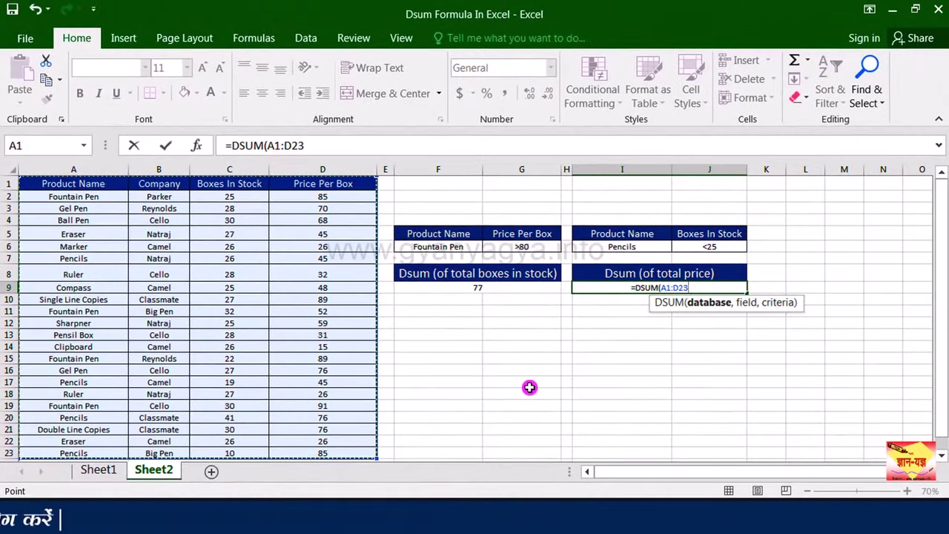
type(",")
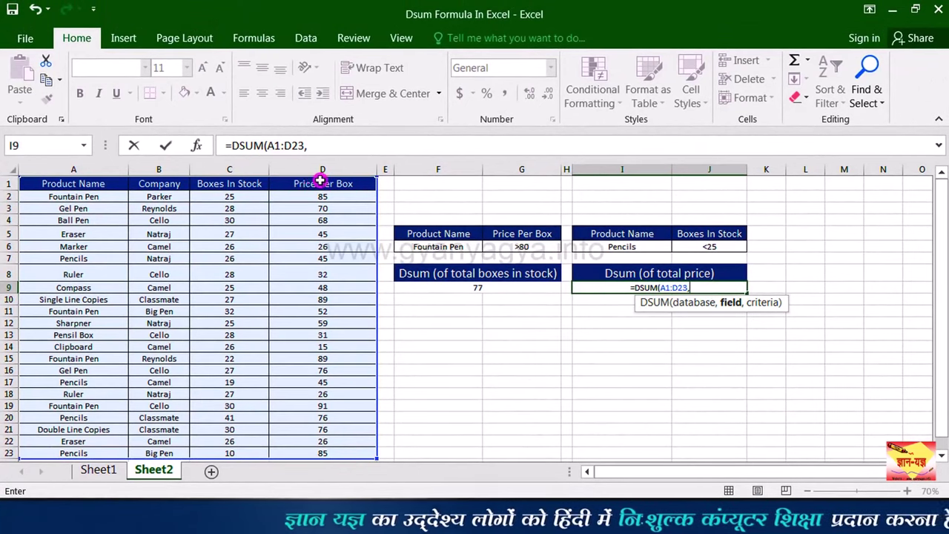
Set the field argument of the I9 formula to the D1 header, converted to the literal text "Price Per Box".
left_click(365, 182)
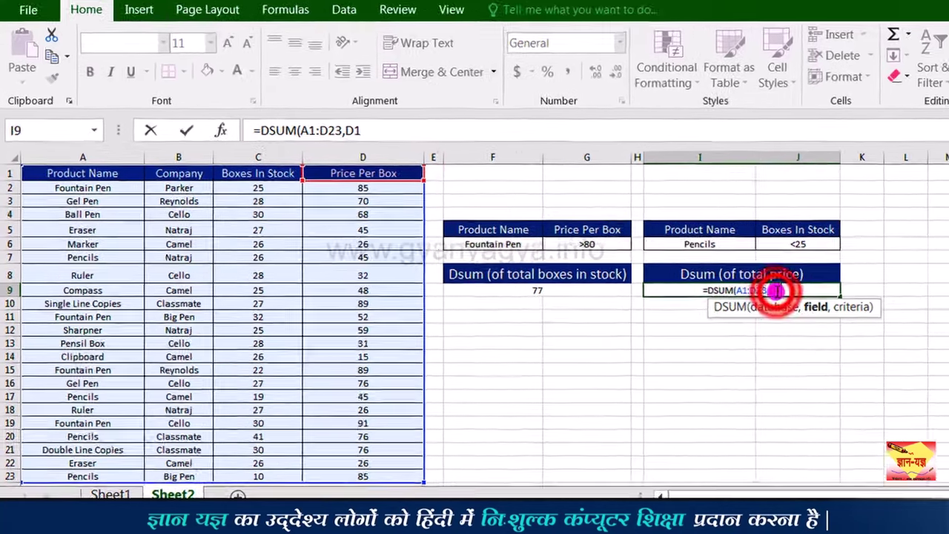
key("F9")
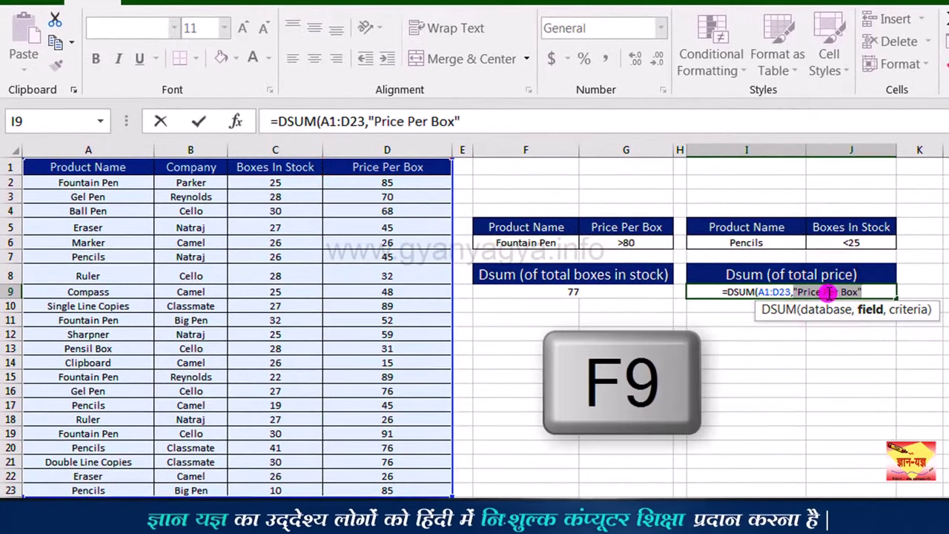
left_click(872, 295)
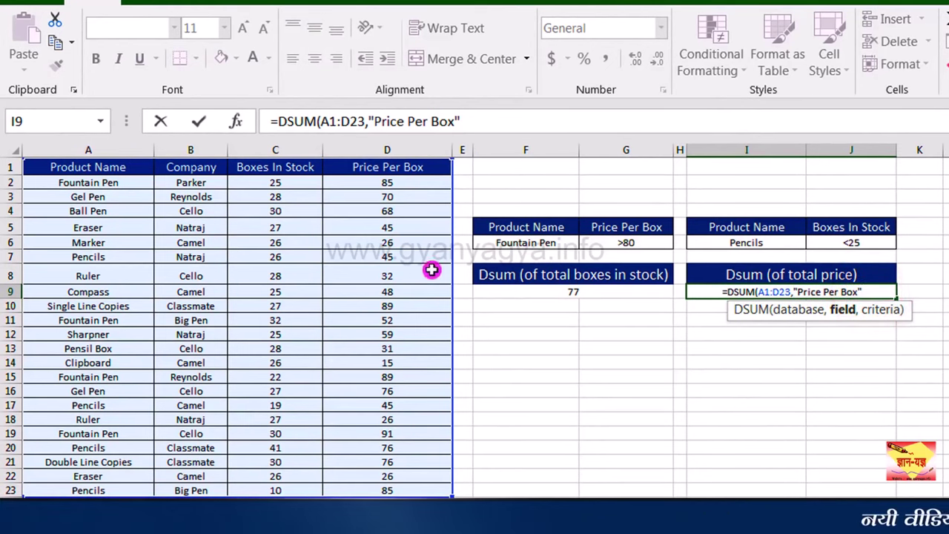
Use I5:J6 as the DSUM criteria and complete the formula in I9.
left_click(885, 291)
type(",")
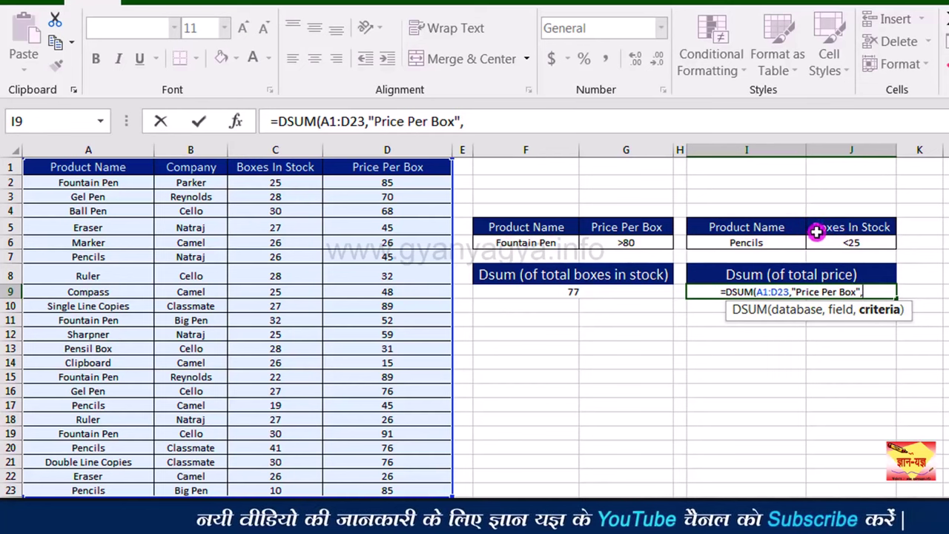
left_click_drag(775, 227, 846, 246)
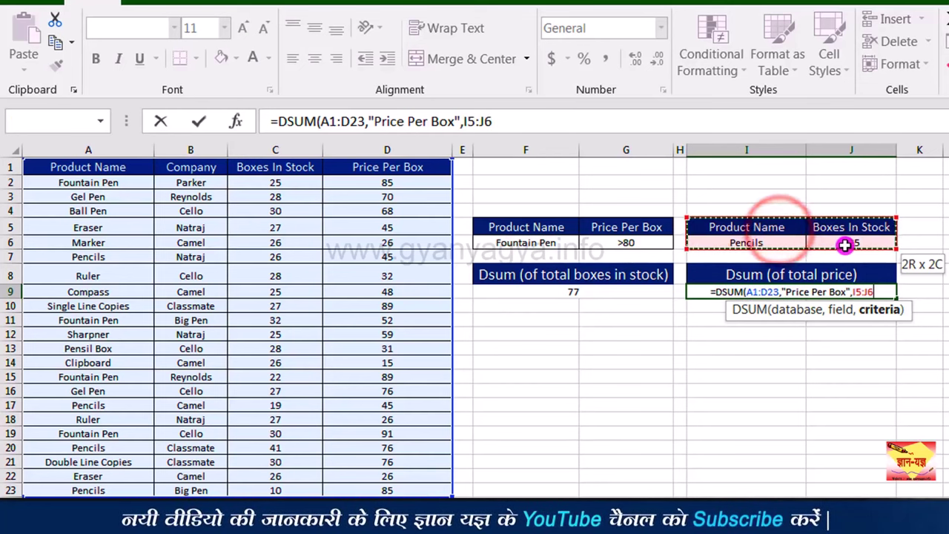
type(")")
key("Return")
left_click(857, 295)
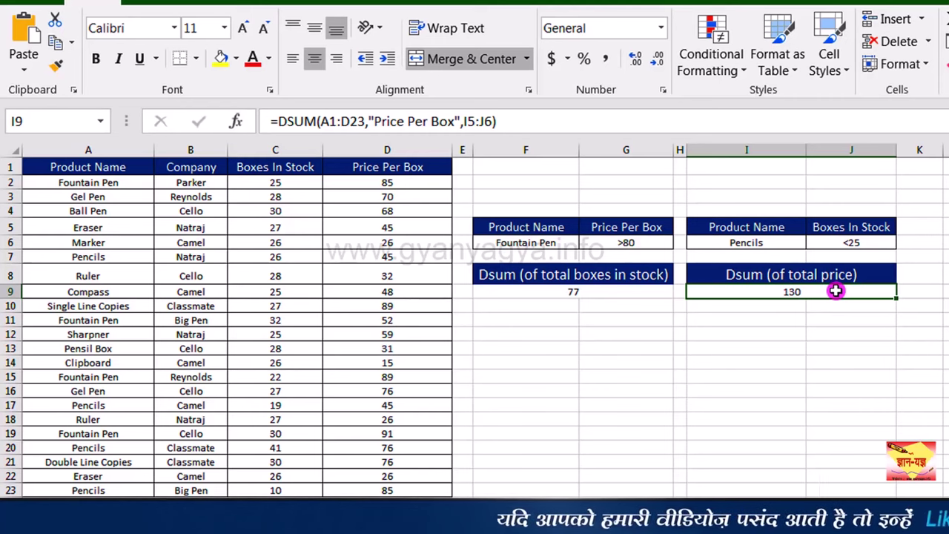
left_click(631, 332)
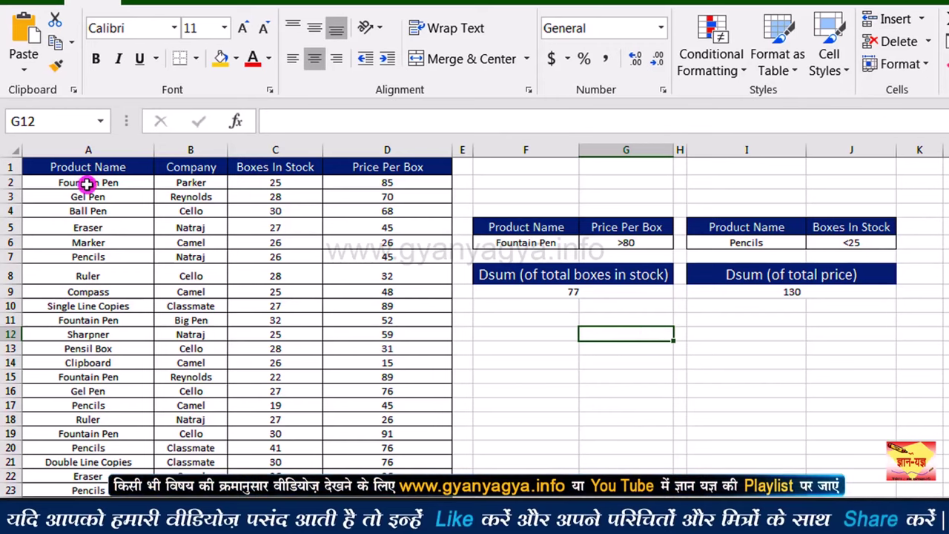
List the boxes in stock of the fountain pens priced above 80 in F15:F17 as 25, 22 and 30.
left_click(492, 429)
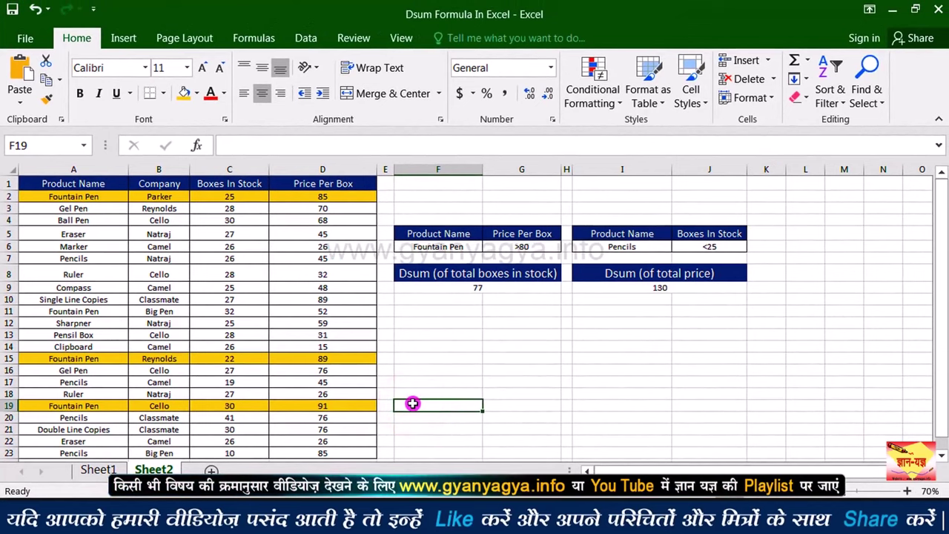
left_click(422, 354)
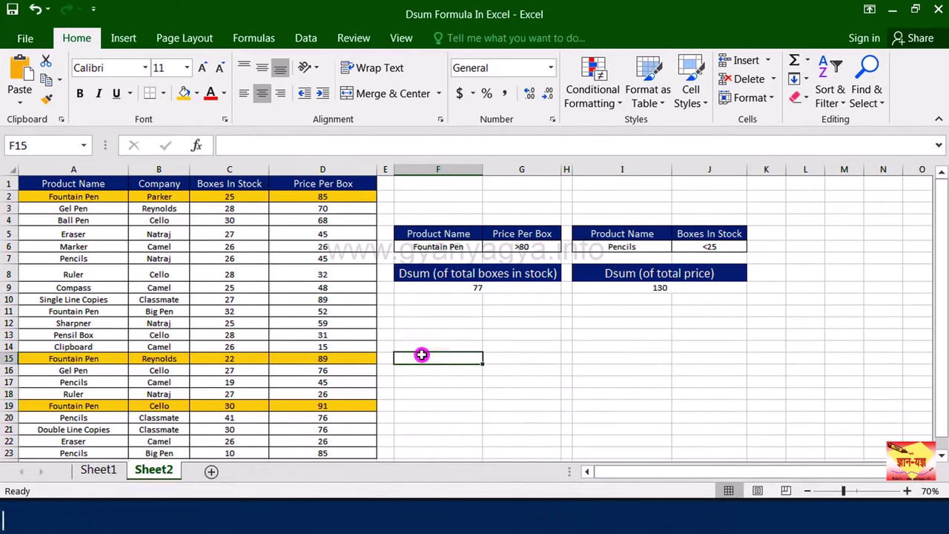
type("25")
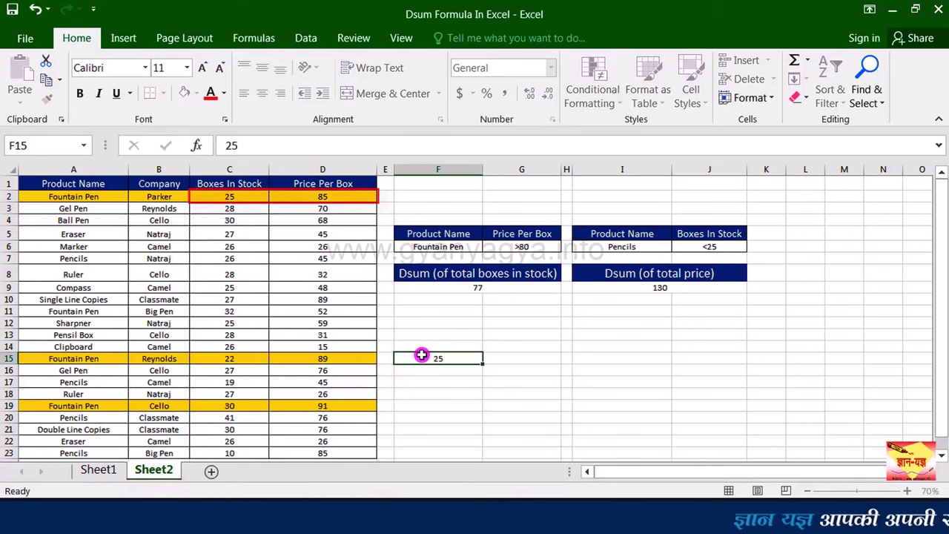
key("Return")
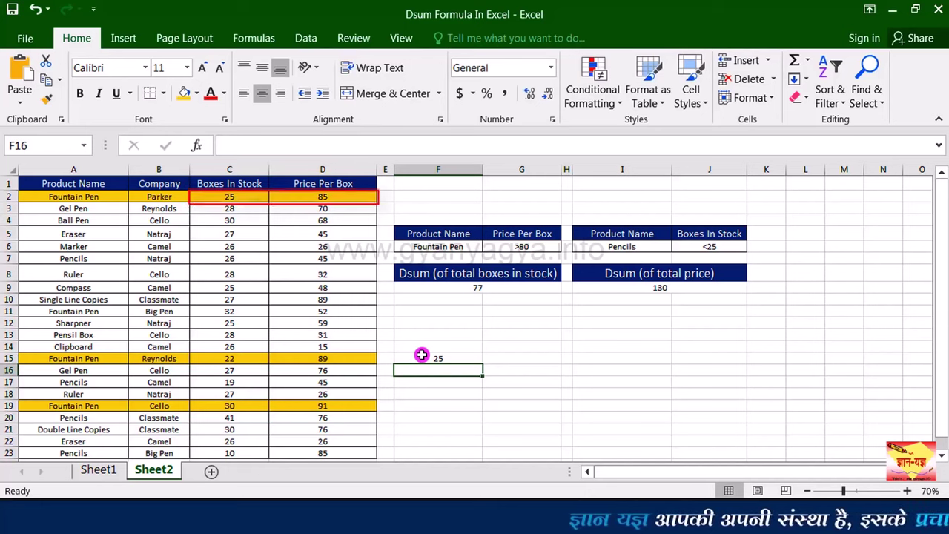
type("22")
key("ctrl+Return")
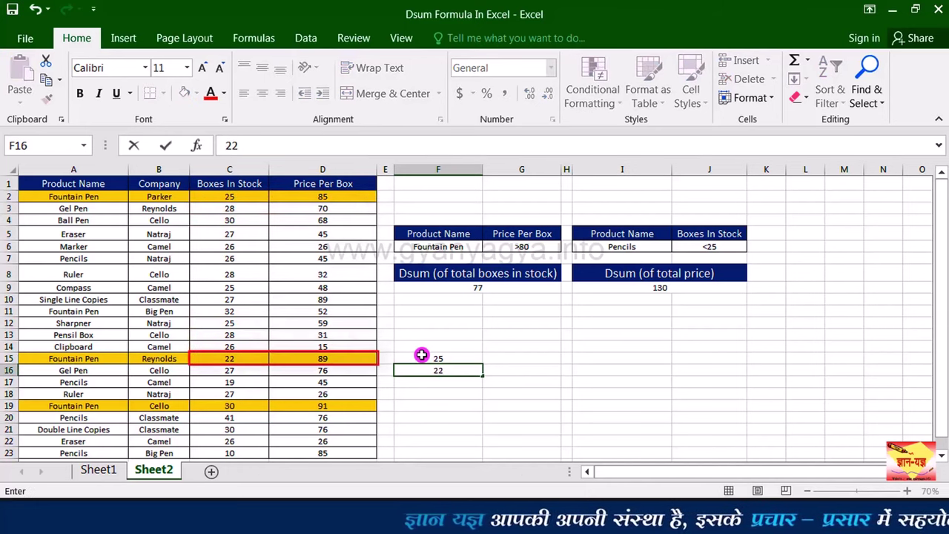
key("Return")
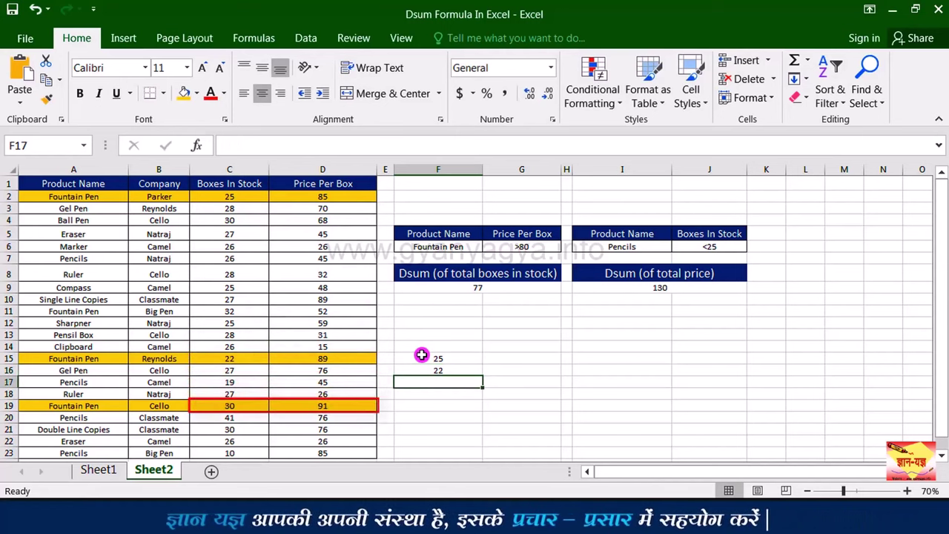
type("30")
key("Return")
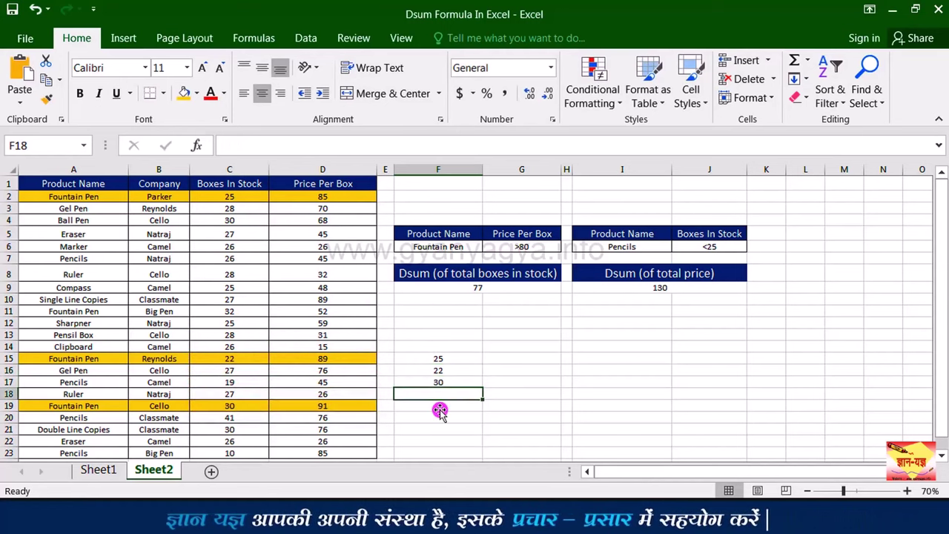
Add up F15:F17 with a SUM formula in F18 and compare it with the DSUM of total boxes in stock.
type("=")
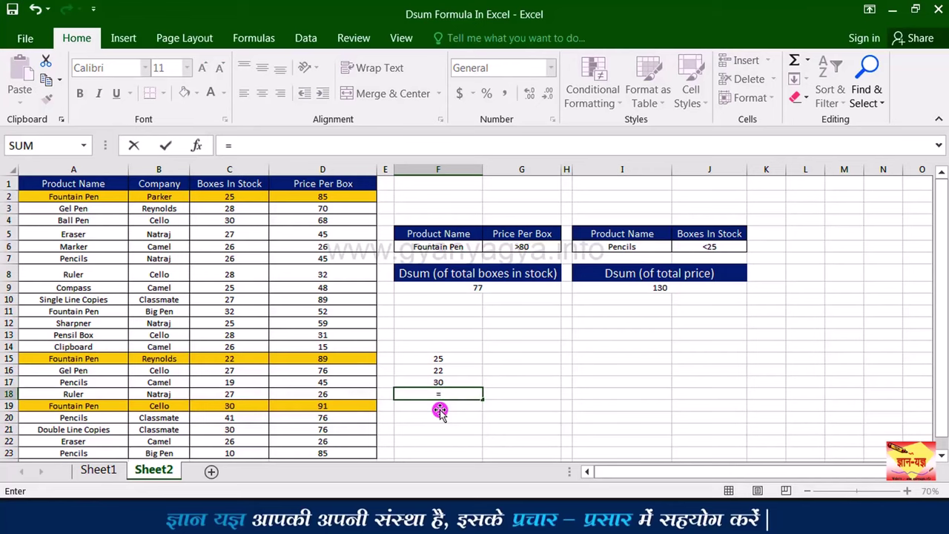
type("SUM(F15:F17")
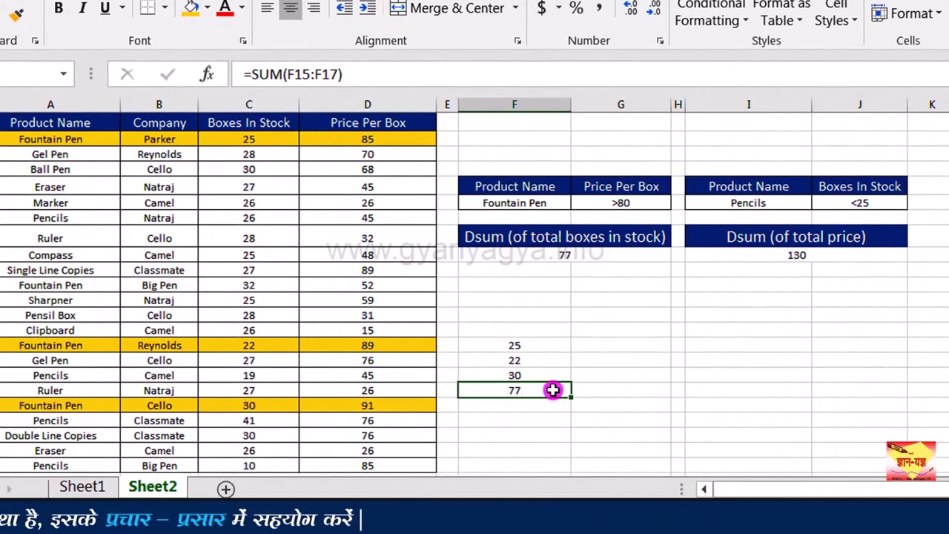
left_click(599, 258)
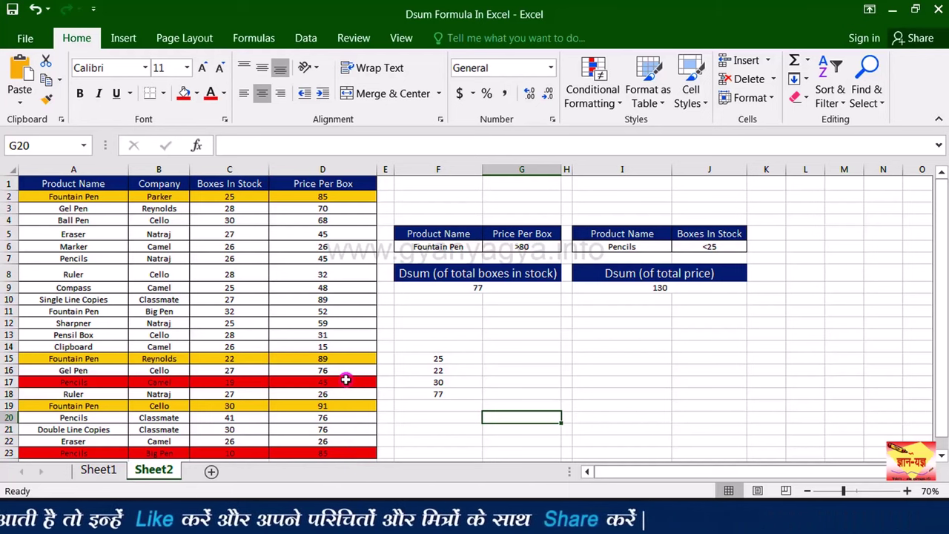
List the prices of the pencils with fewer than 25 boxes in I15 and I16 as 45 and 85.
left_click(347, 385)
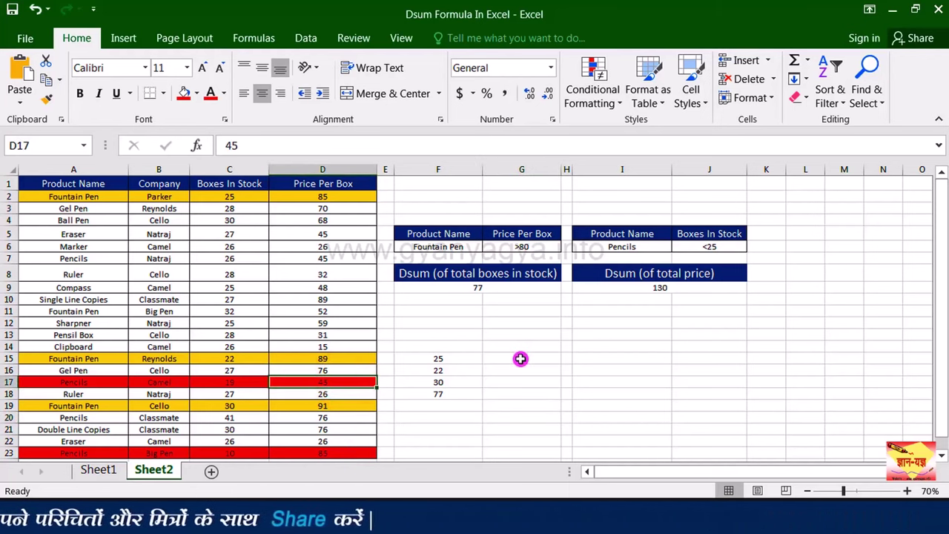
left_click(579, 360)
type("45")
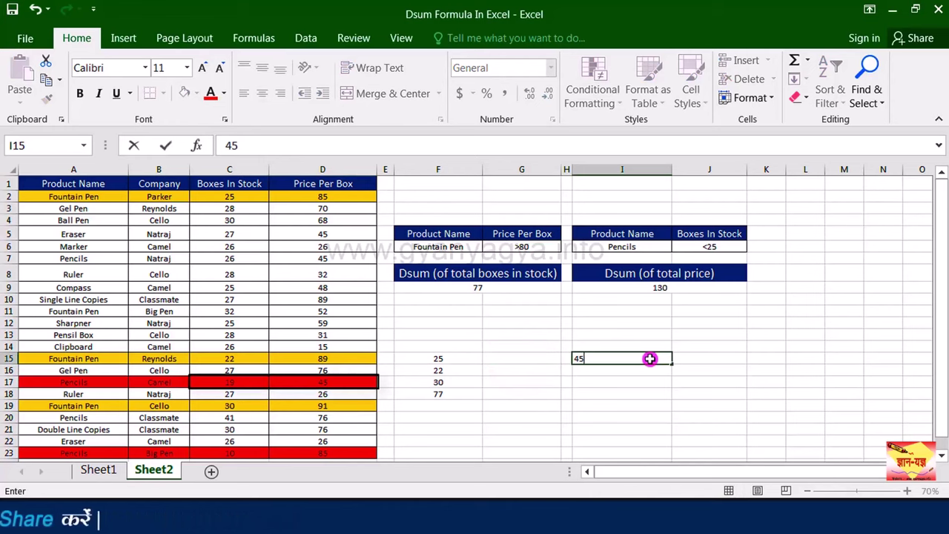
left_click(643, 372)
type("85")
Add up I15:I16 with a SUM formula in I17 and compare it with the DSUM of total price.
left_click(647, 382)
type("=")
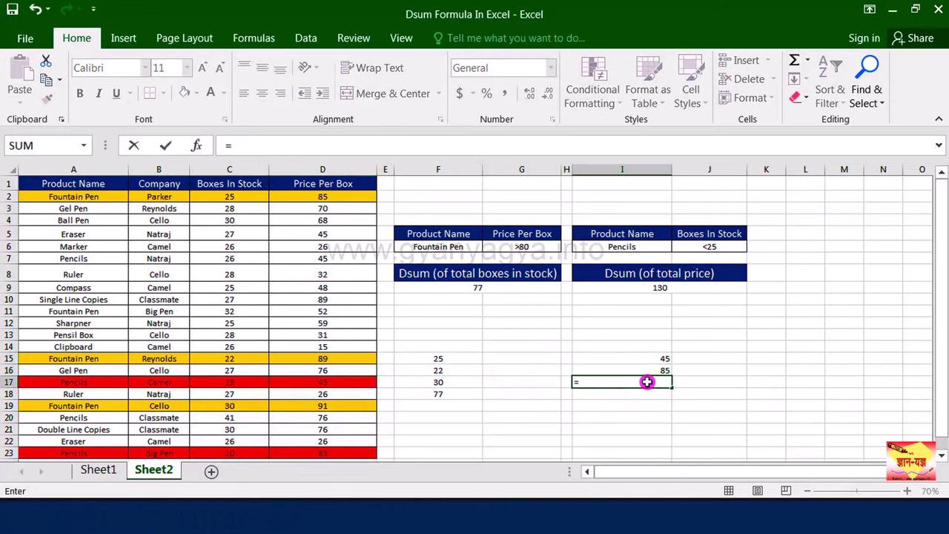
type("SUM")
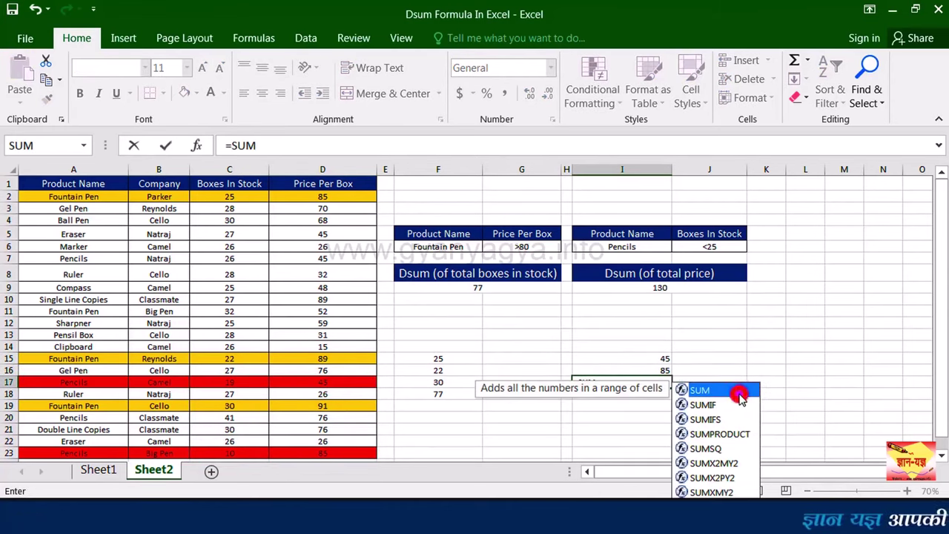
double_click(739, 389)
left_click_drag(668, 360, 668, 371)
key("Return")
left_click(623, 381)
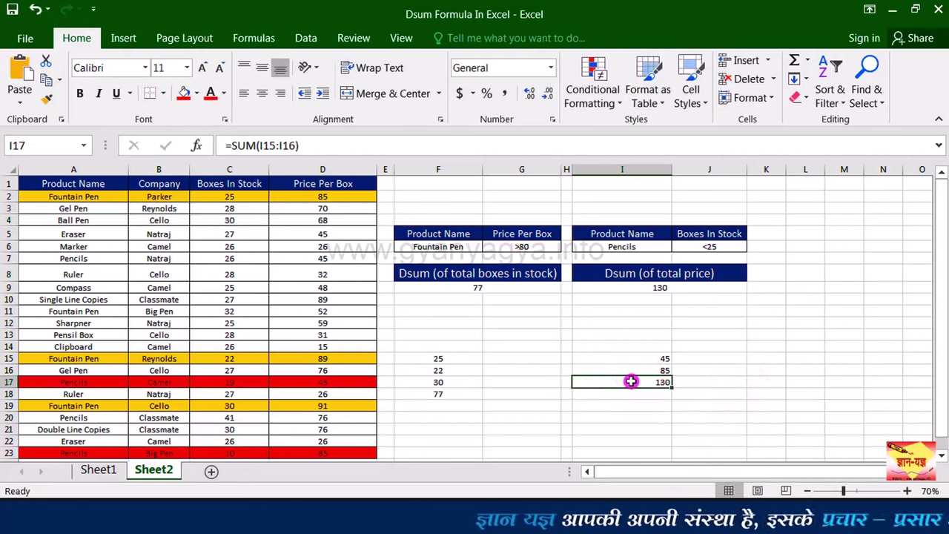
left_click(627, 286)
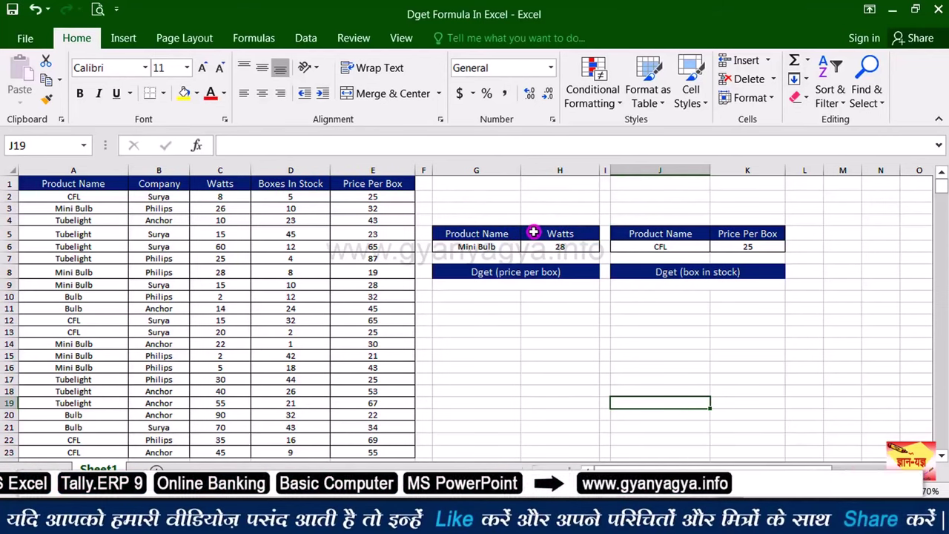
Start a DGET formula in the cell below "Dget (price per box)" with A1:E23 as the database.
left_click(563, 284)
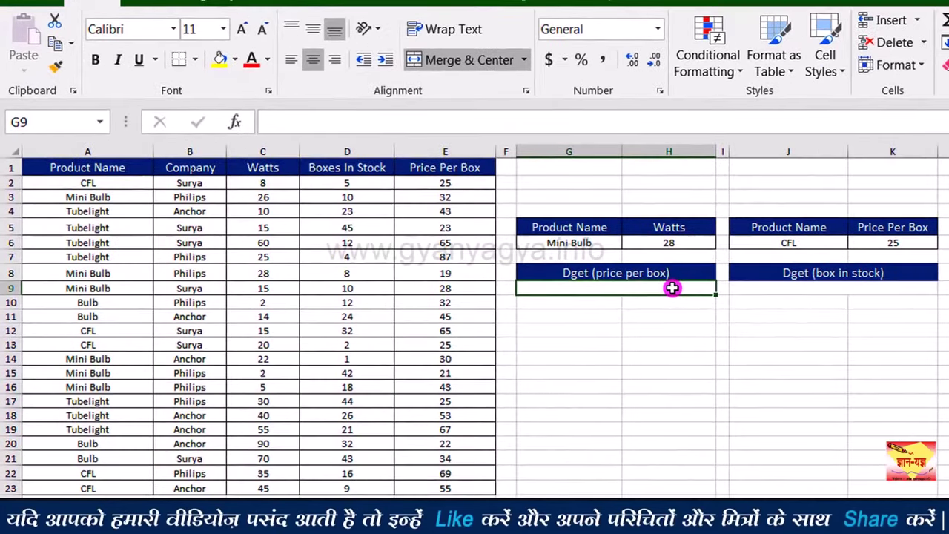
type("=")
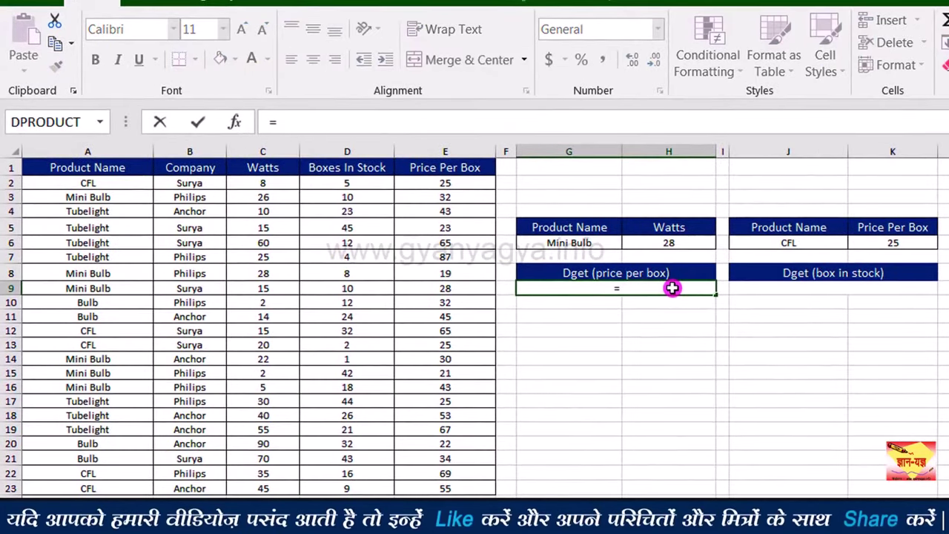
type("DGET")
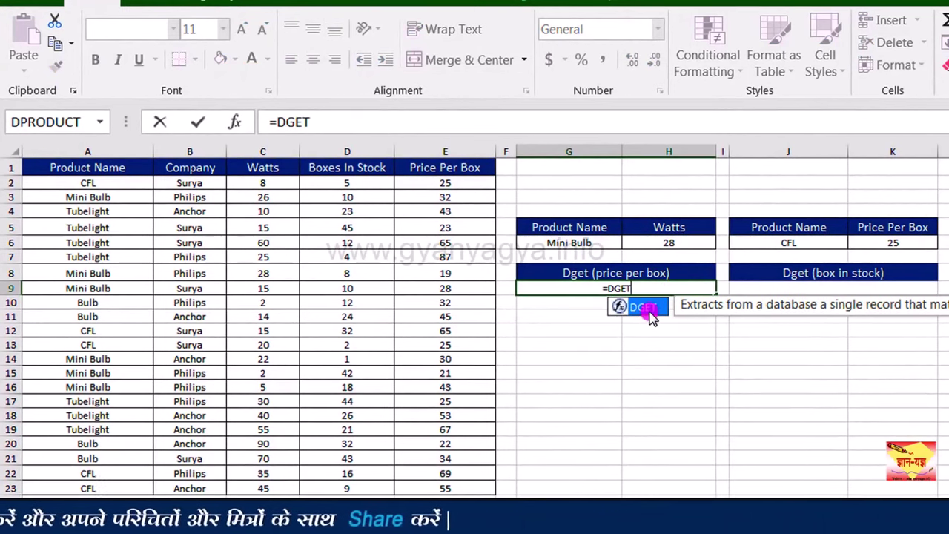
double_click(646, 308)
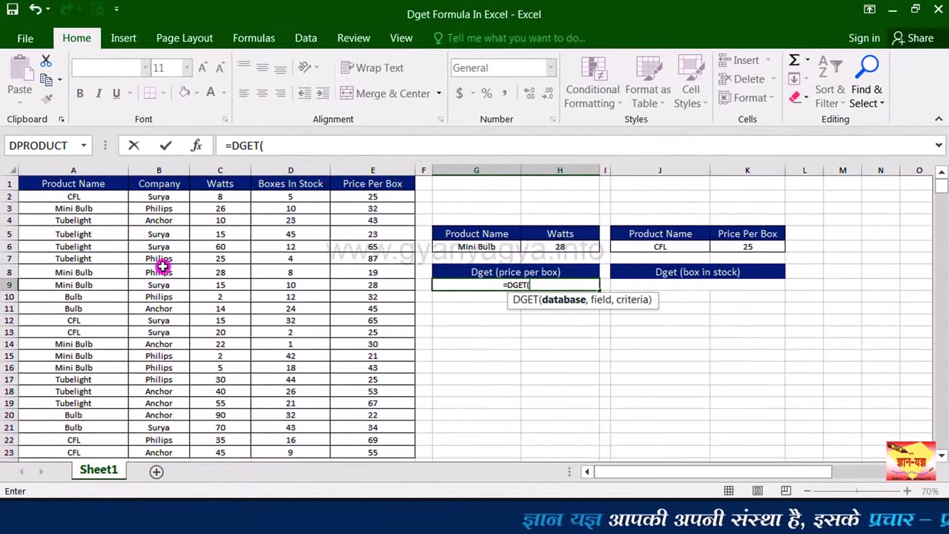
left_click_drag(95, 185, 376, 452)
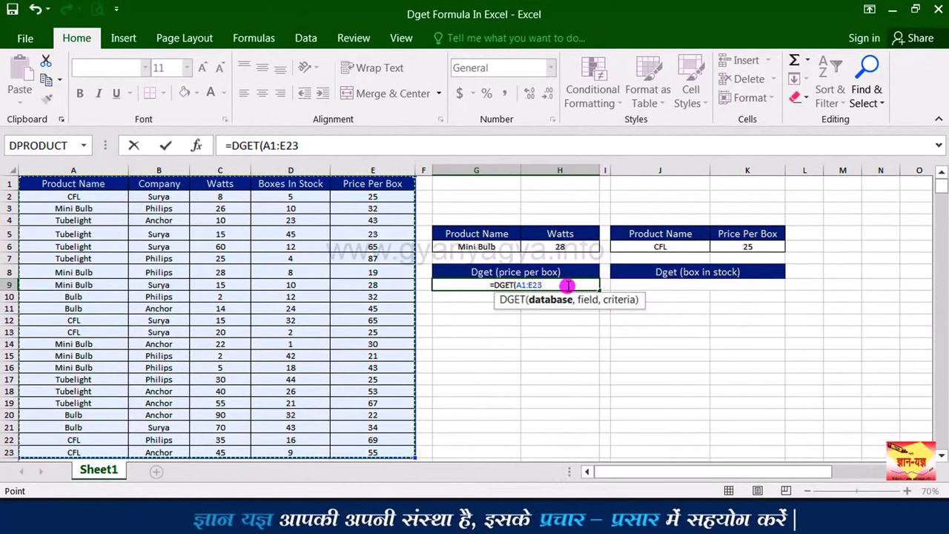
Set E1 as the DGET field and G5:H6 as the criteria, and complete the formula in G9.
type(",")
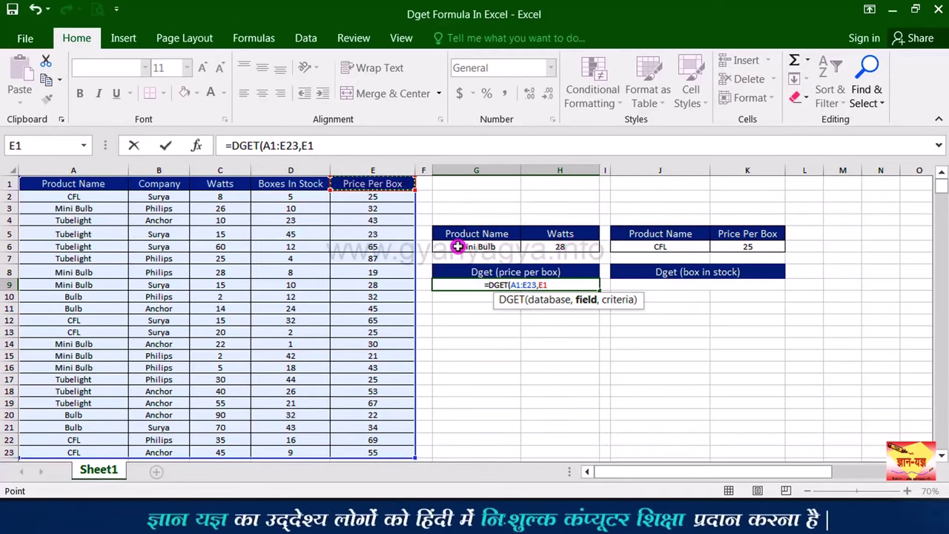
type(",")
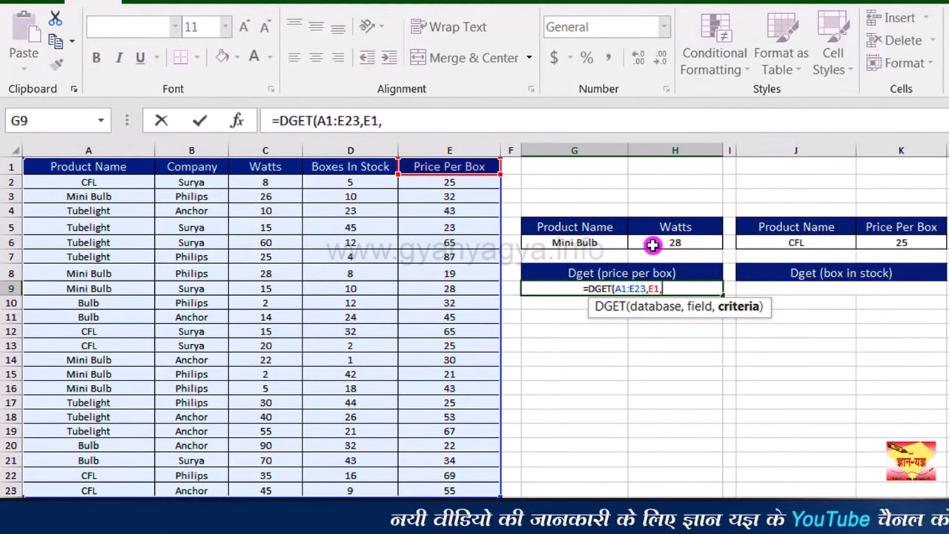
left_click_drag(598, 223, 659, 247)
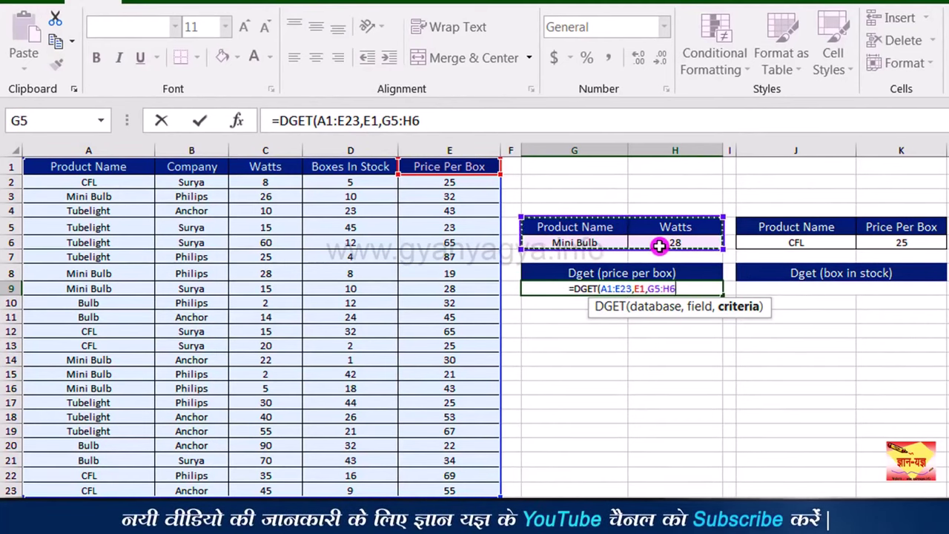
type(")")
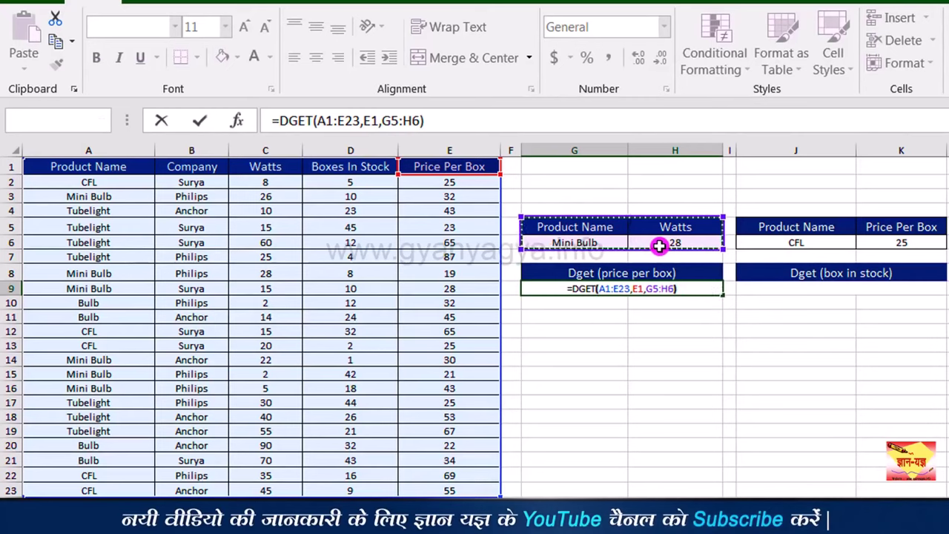
key("Return")
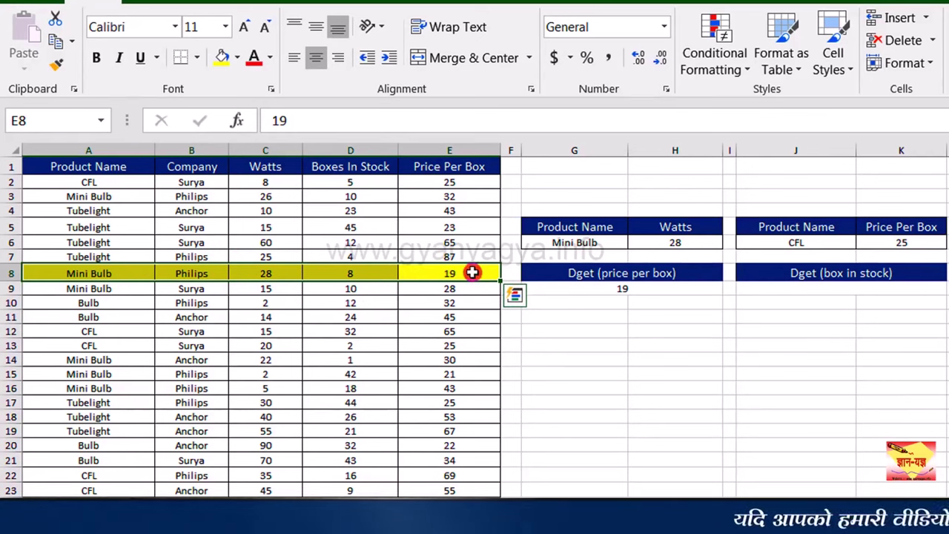
left_click(647, 289)
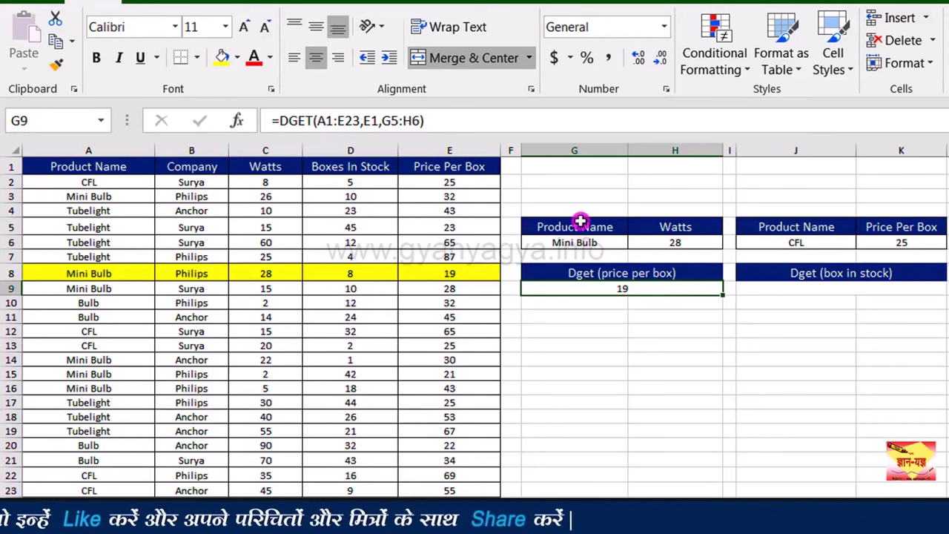
Change the Product Name criterion in G6 to Tubelight and check the DGET formula in G9.
left_click(603, 244)
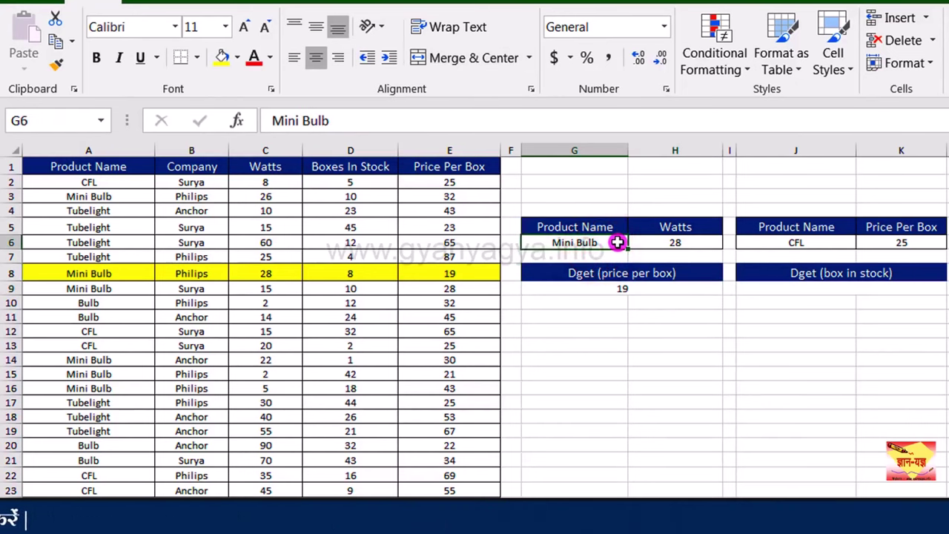
type("Tube")
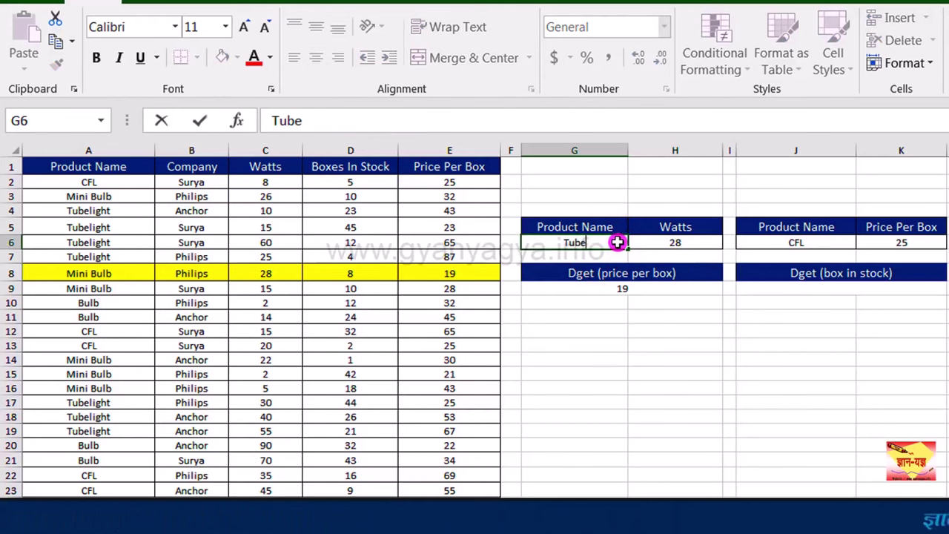
type("light")
left_click(649, 289)
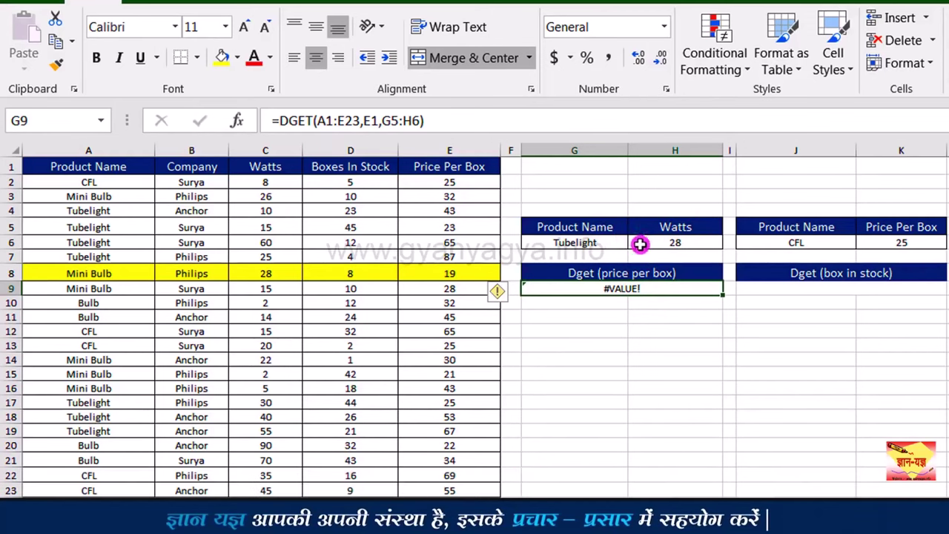
Set the Watts criterion in H6 to 10 and check the DGET formula in G9.
left_click(663, 244)
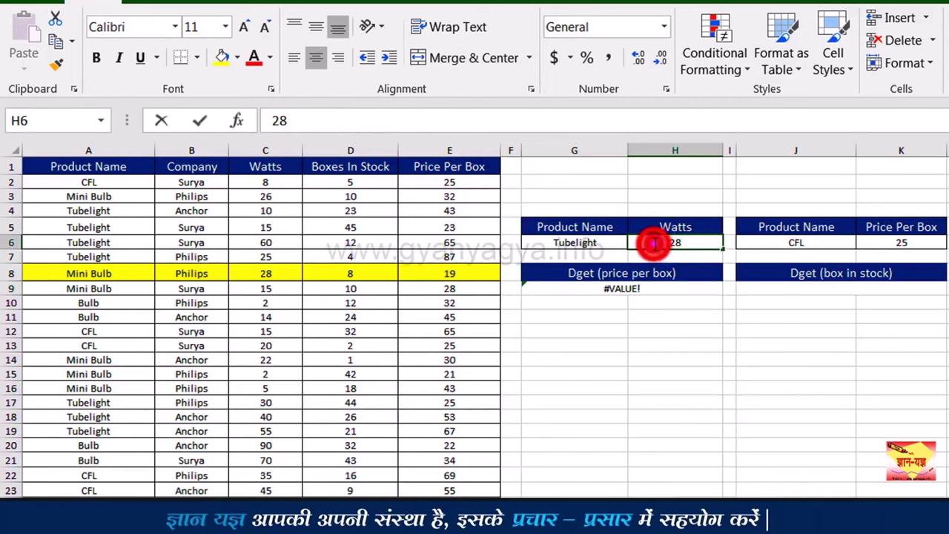
type("10")
key("Return")
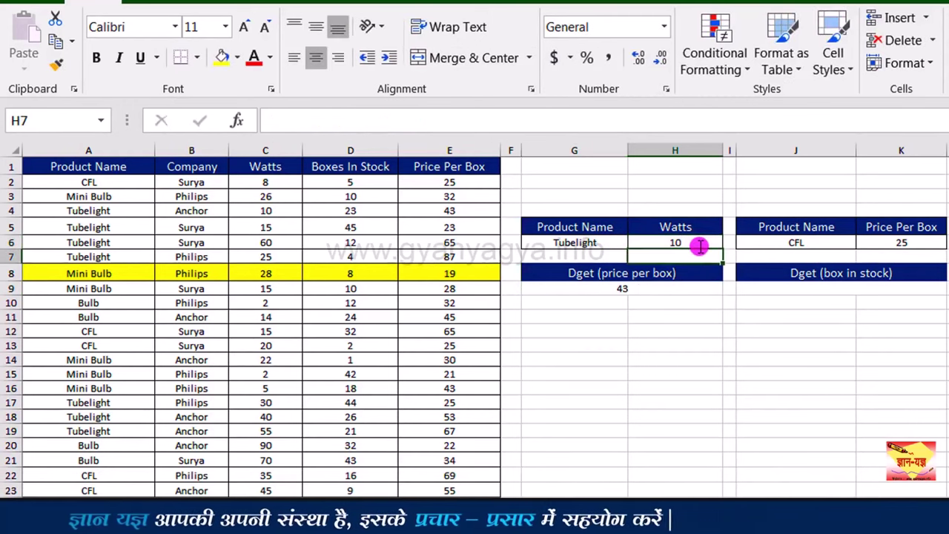
left_click(646, 288)
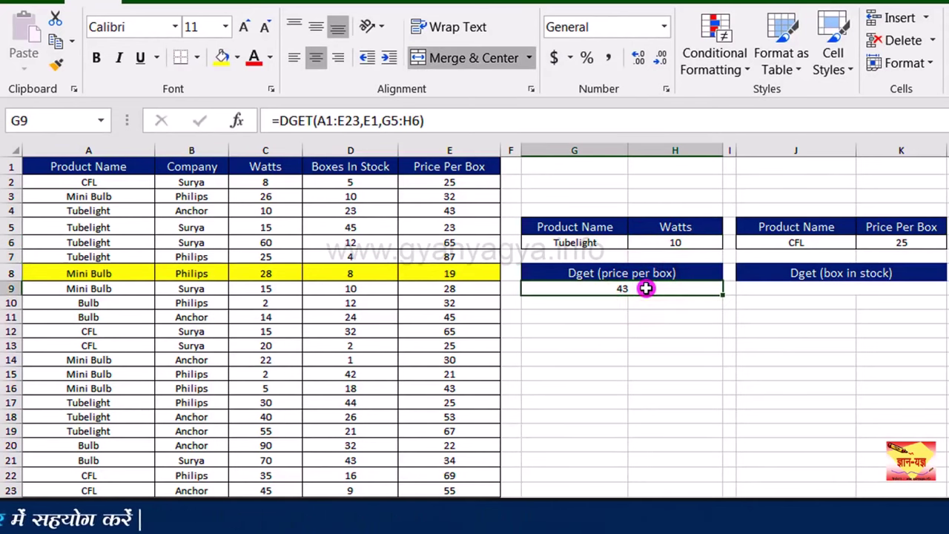
Highlight the matching Tubelight record in A4:E4 with a green fill and compare it with the DGET result in G9.
left_click_drag(450, 211, 97, 212)
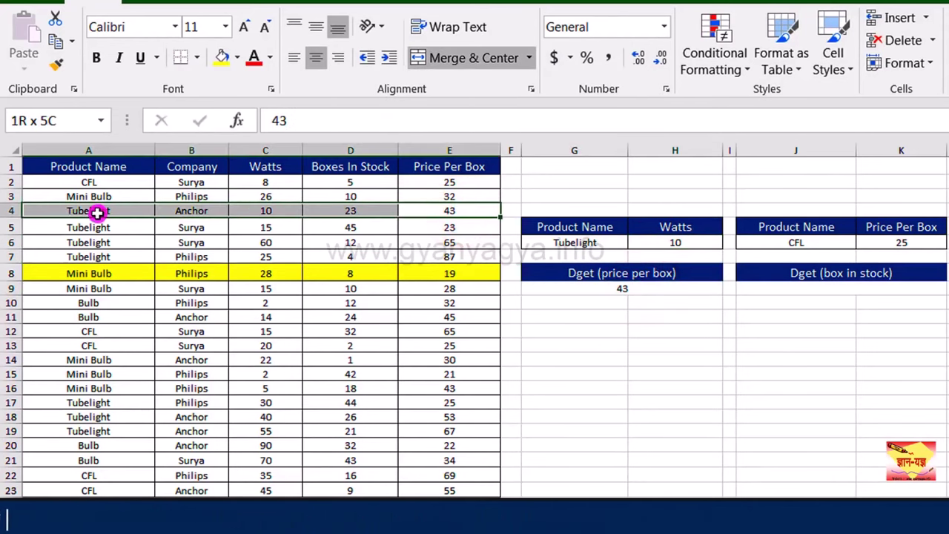
left_click(238, 57)
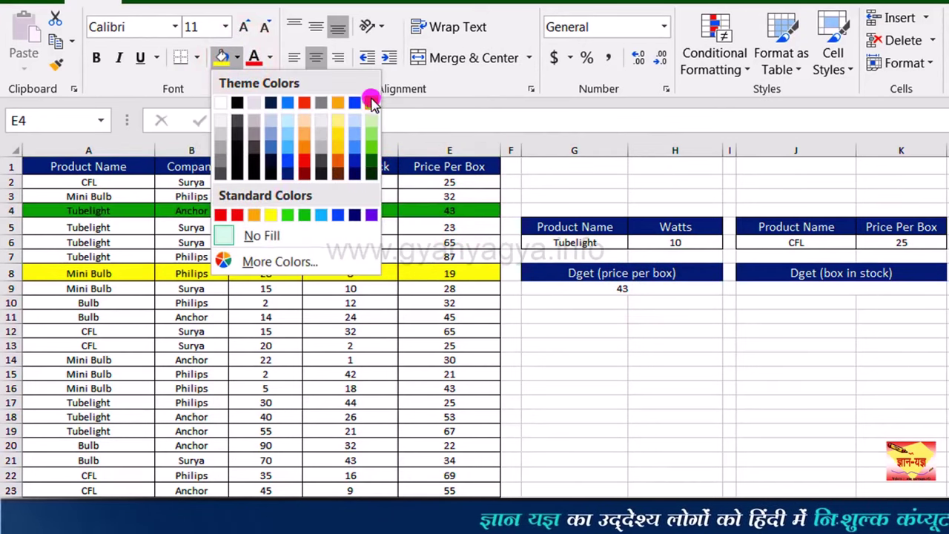
left_click(370, 102)
left_click(637, 289)
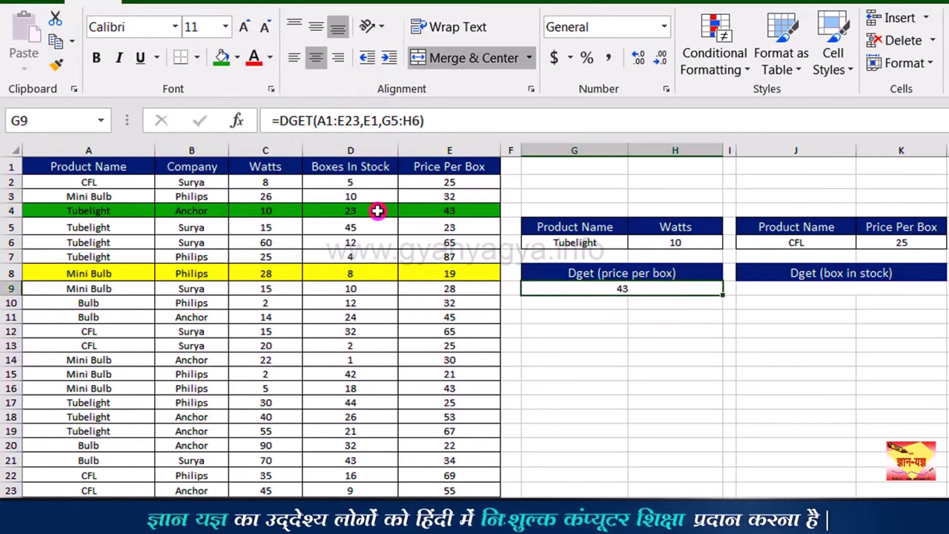
Find the DGET function by searching for "dget" and insert it in the cell below "Dget (box in stock)".
left_click(916, 290)
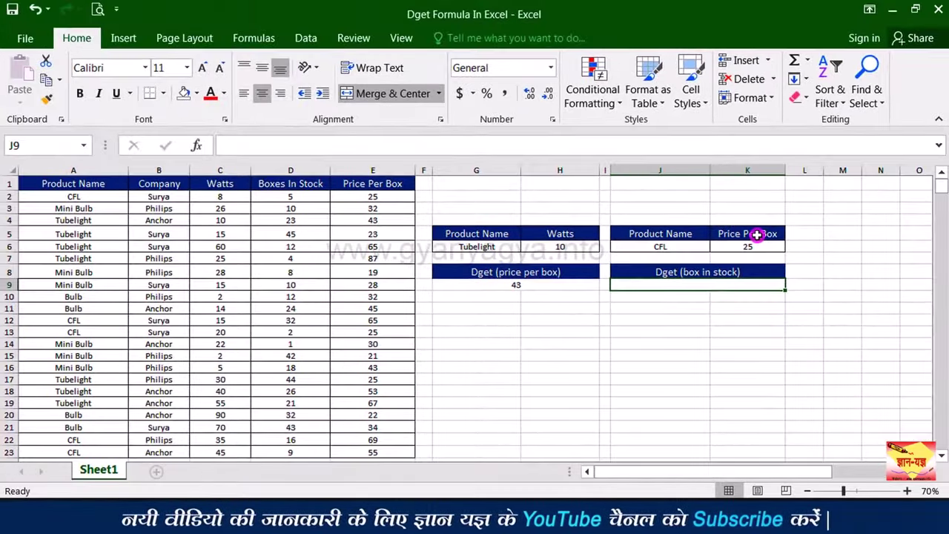
left_click(253, 38)
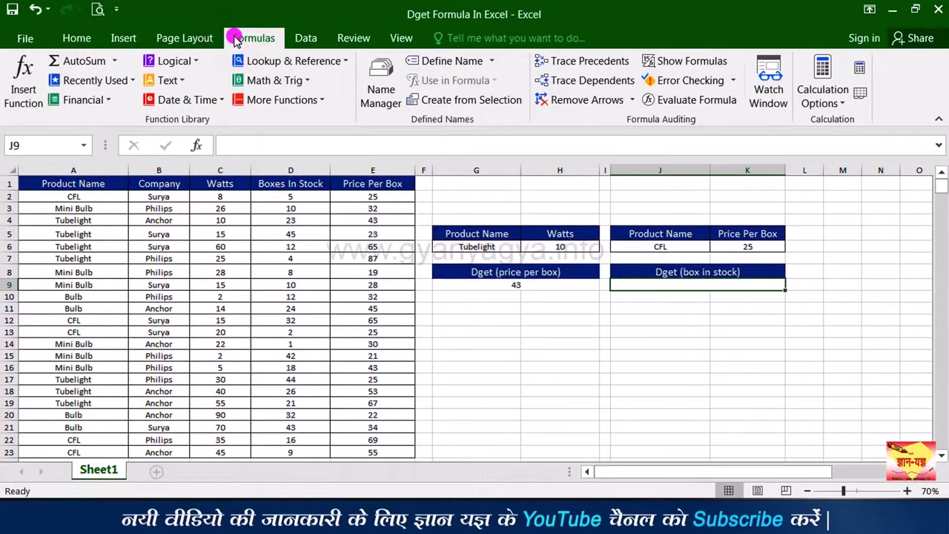
left_click(42, 104)
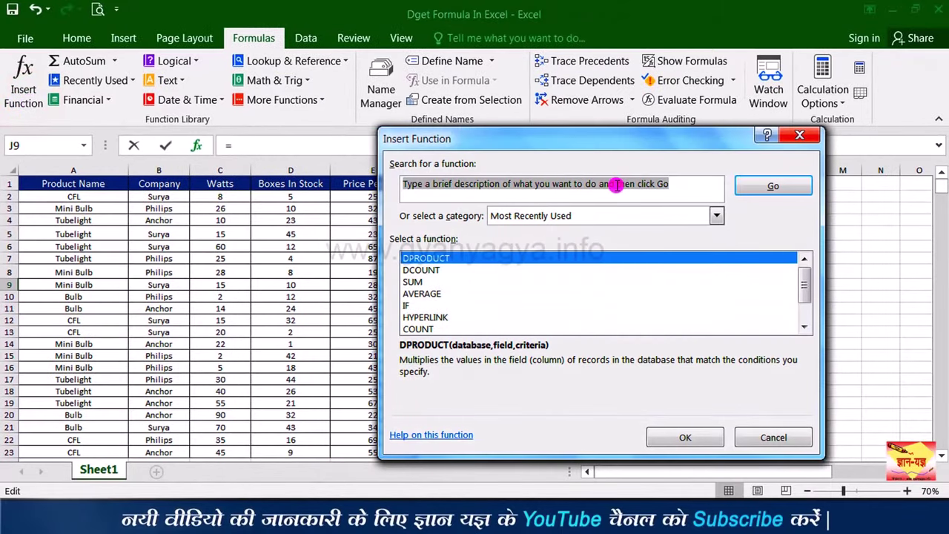
type("dget")
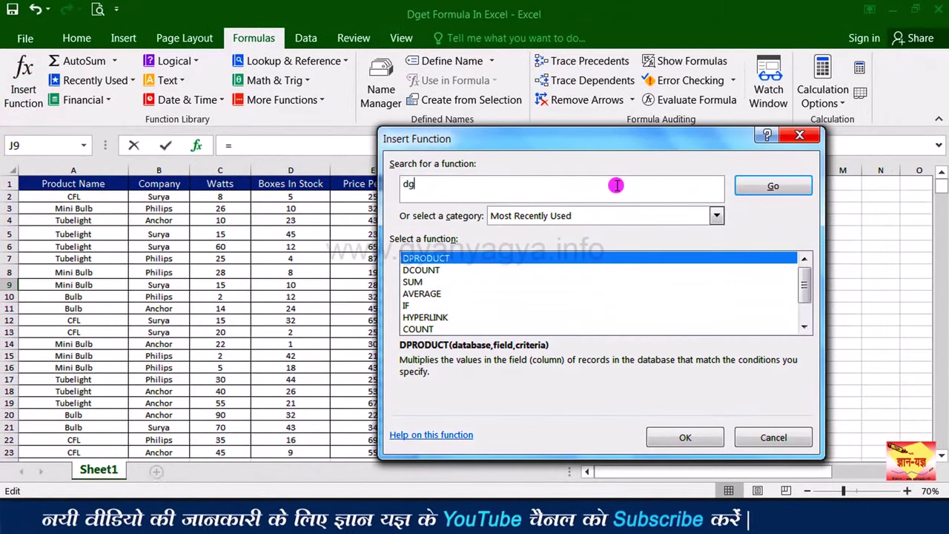
left_click(776, 185)
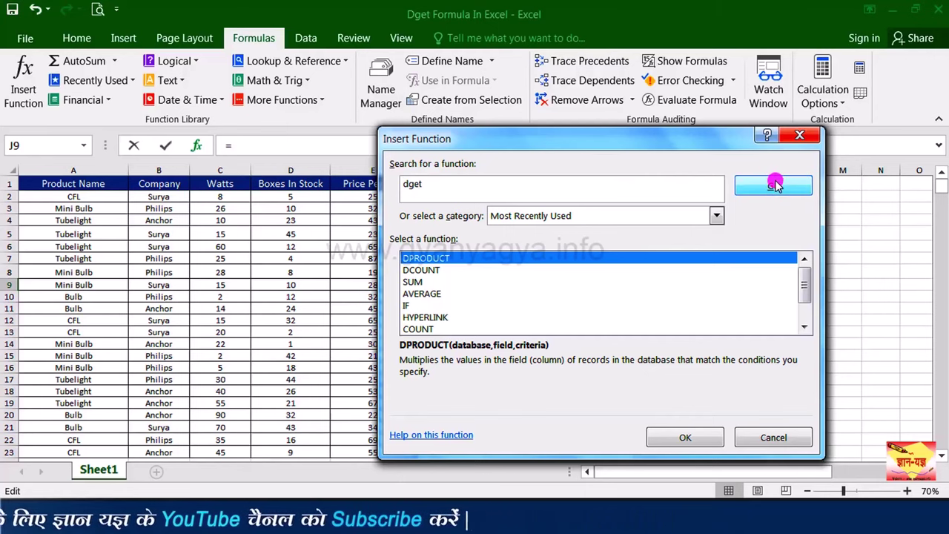
left_click(449, 262)
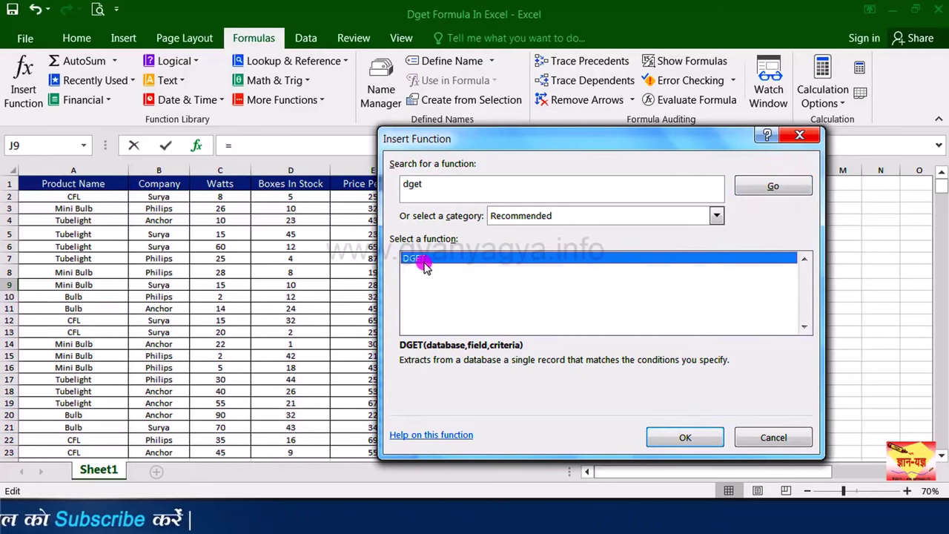
left_click(679, 436)
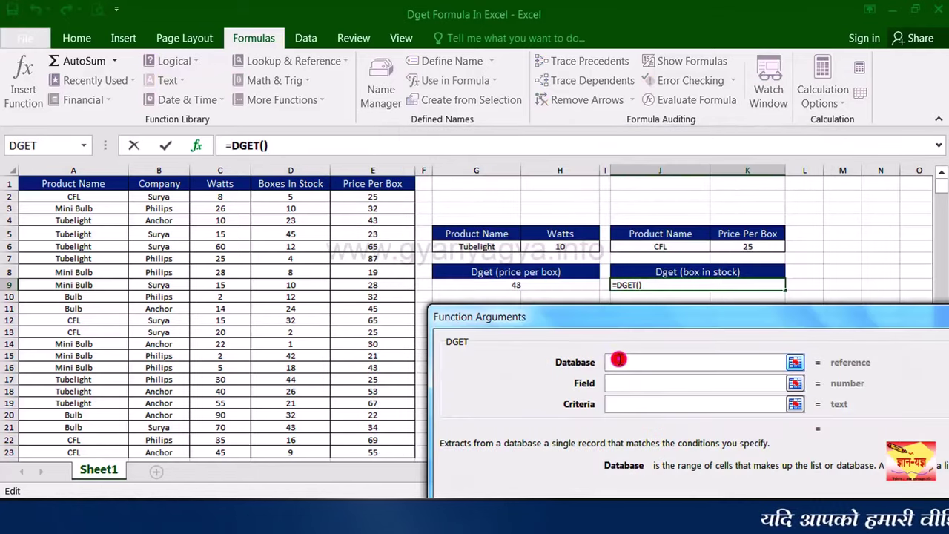
Set A1:E23 as the DGET database and the Boxes In Stock header D1 as the field.
left_click(619, 360)
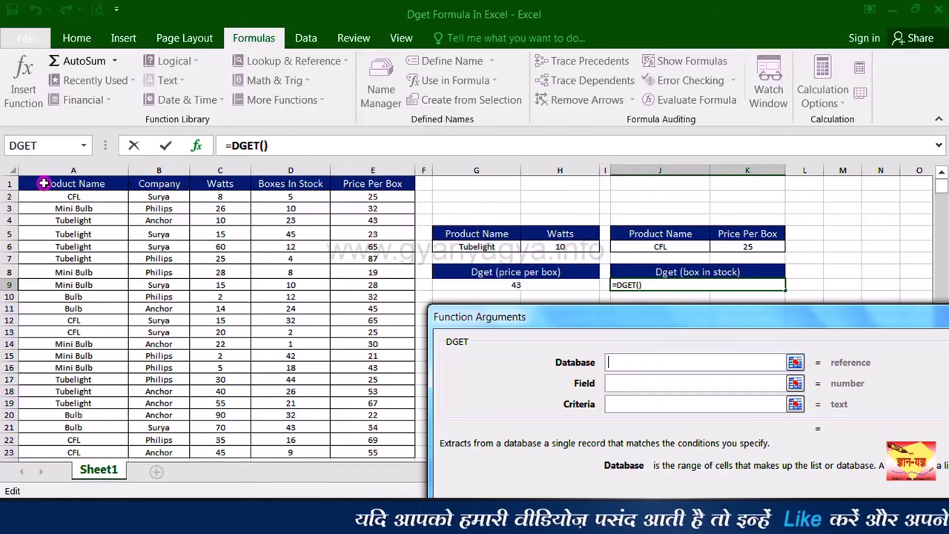
left_click_drag(43, 183, 399, 449)
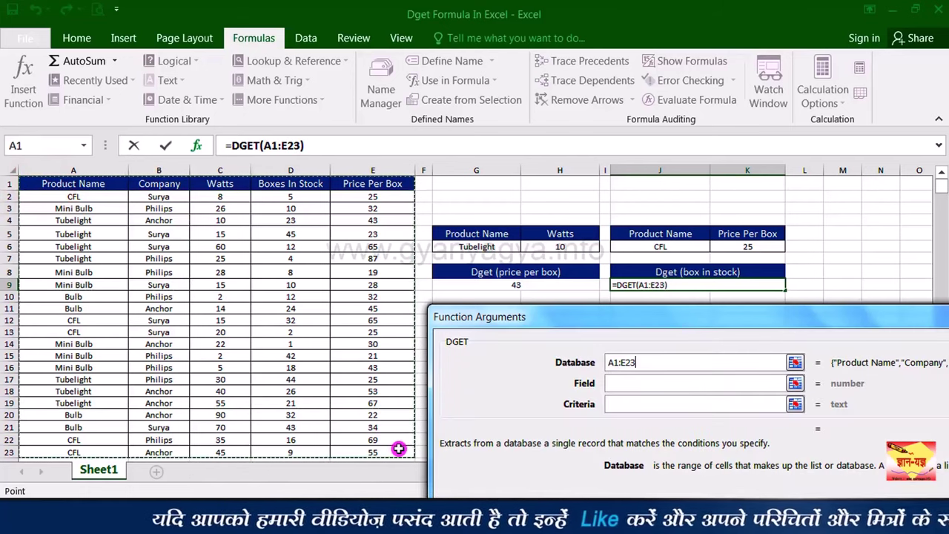
left_click(653, 384)
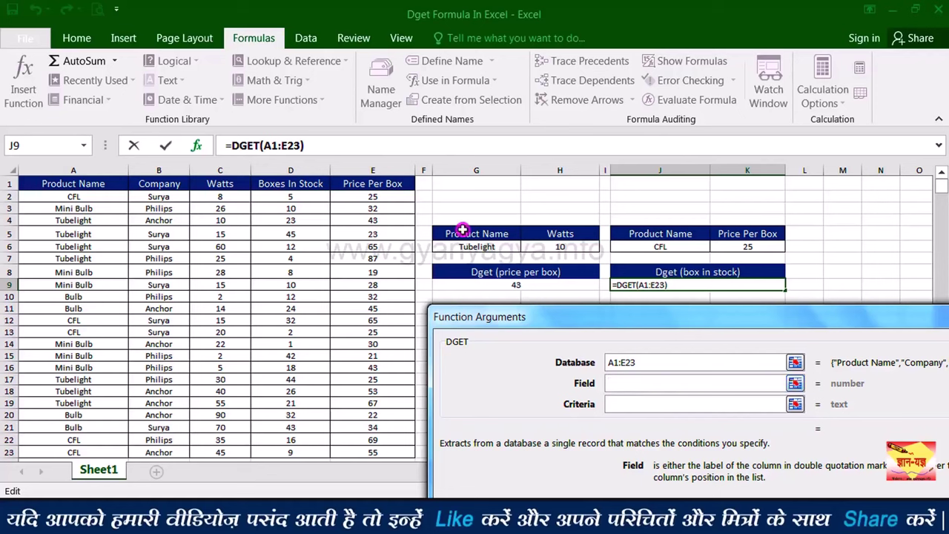
left_click(297, 184)
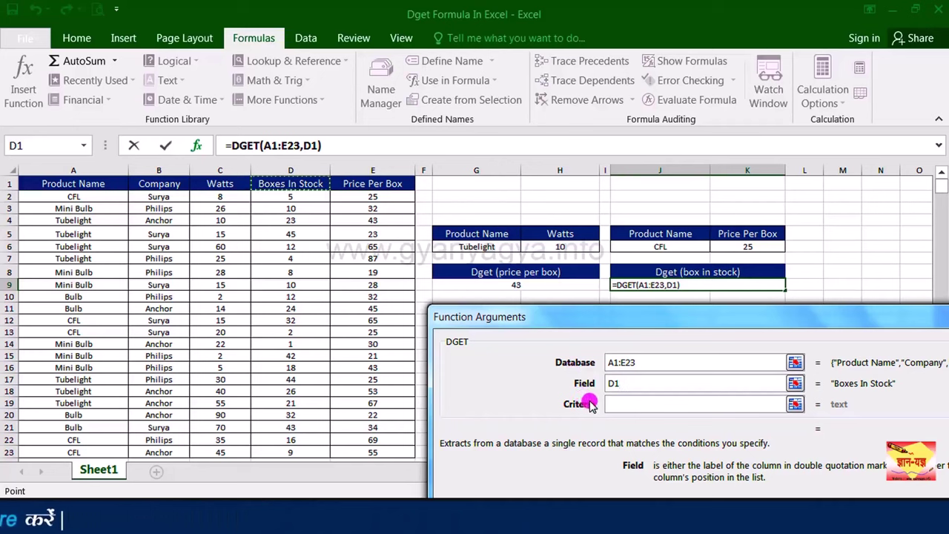
Set J5:K6 as the DGET criteria and complete the formula in J9.
left_click(629, 403)
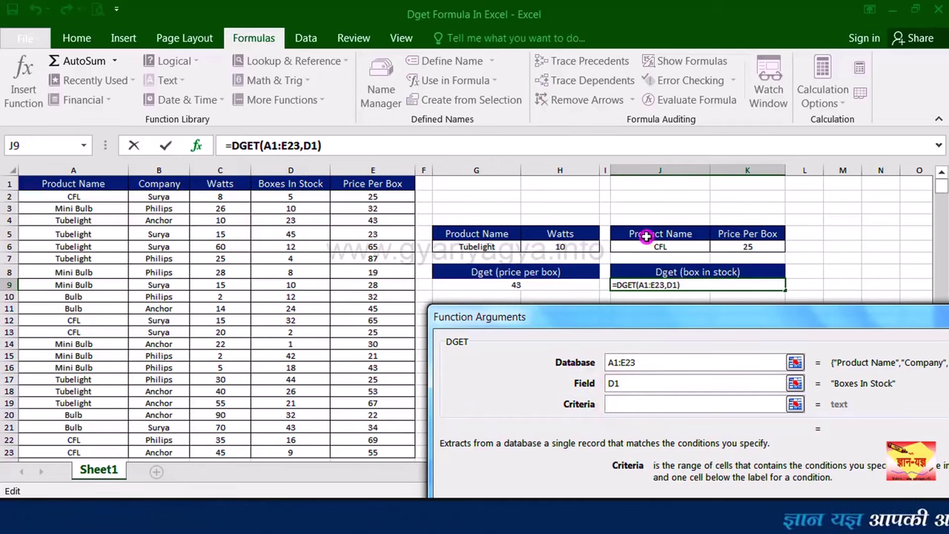
left_click_drag(646, 236, 736, 248)
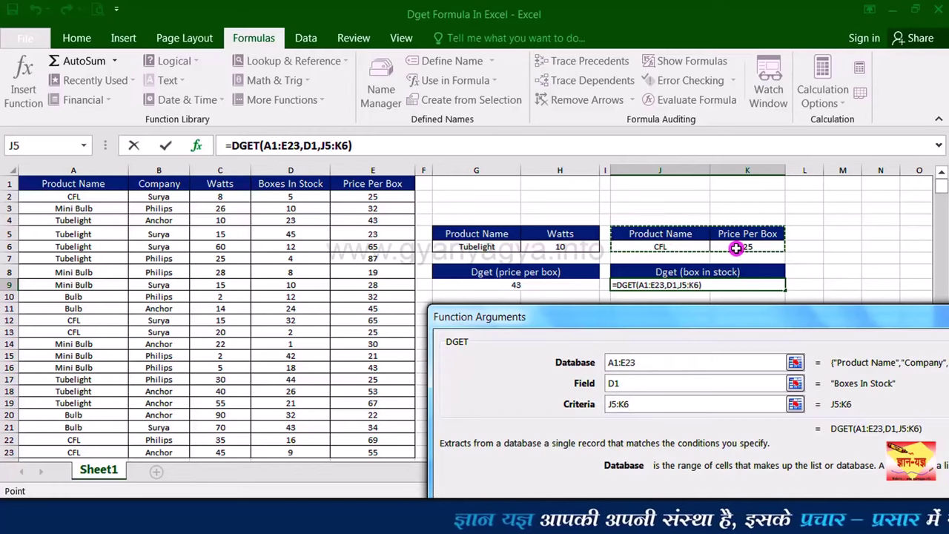
left_click_drag(779, 315, 540, 121)
left_click(687, 354)
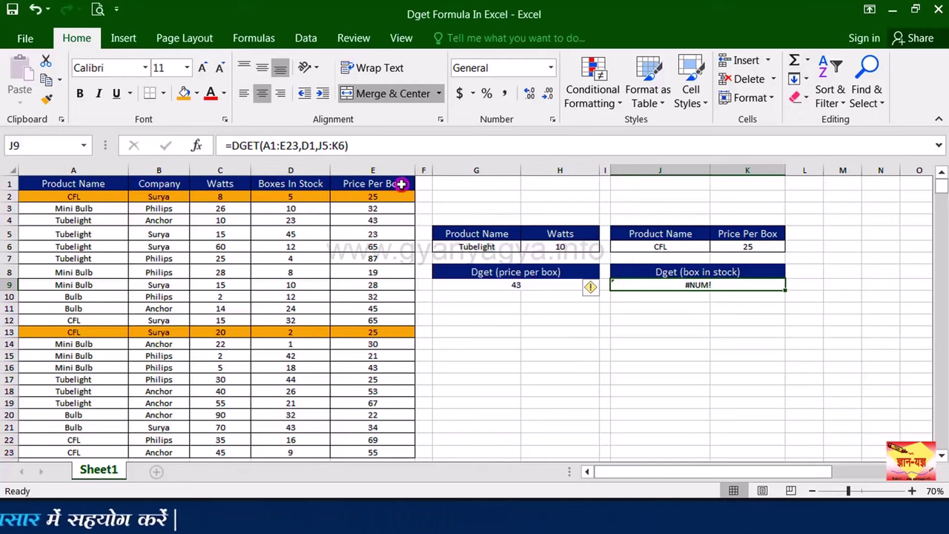
Set the Price Per Box criterion in K6 to 50 and check the DGET formula in J9.
left_click(768, 248)
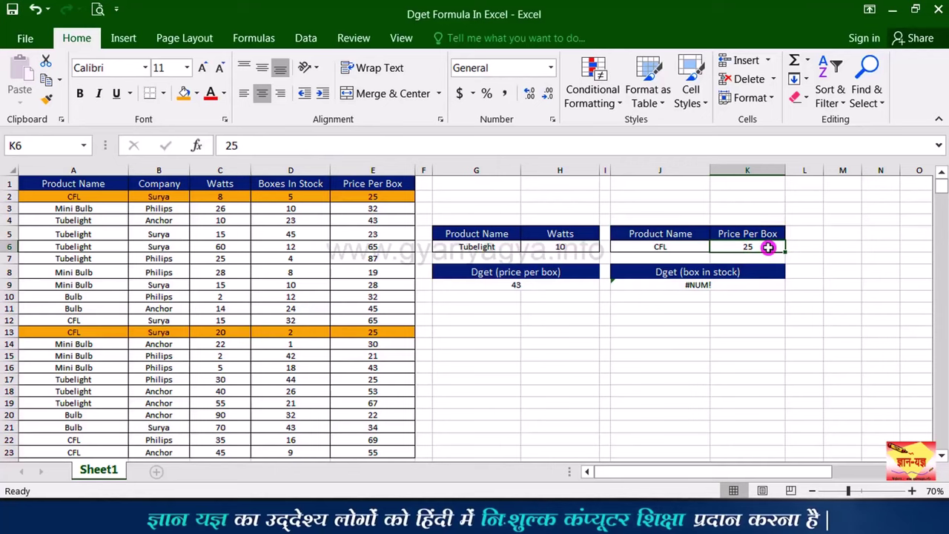
type("50")
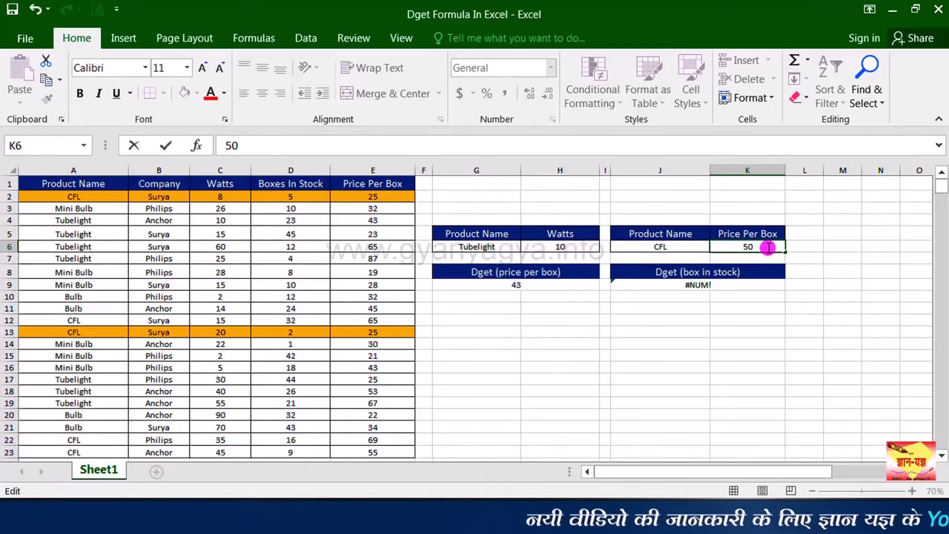
key("Return")
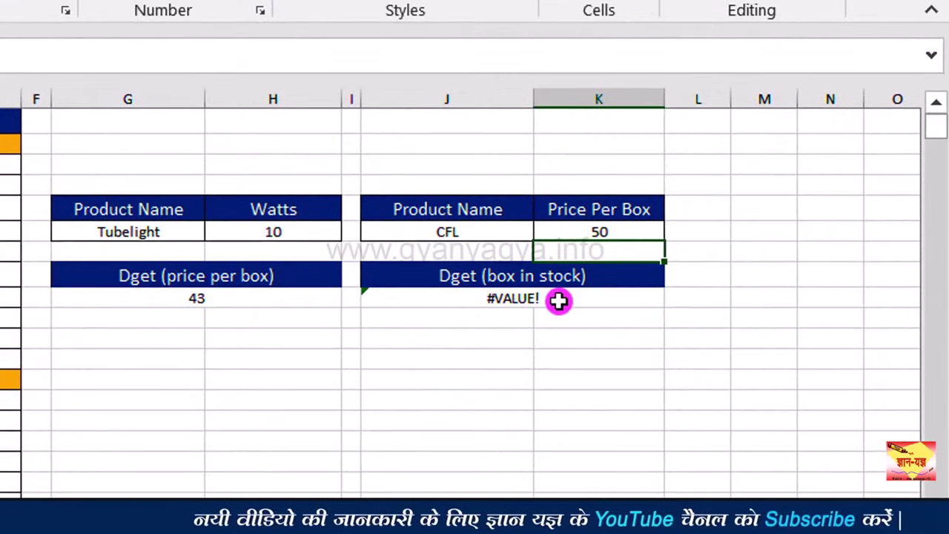
left_click(574, 301)
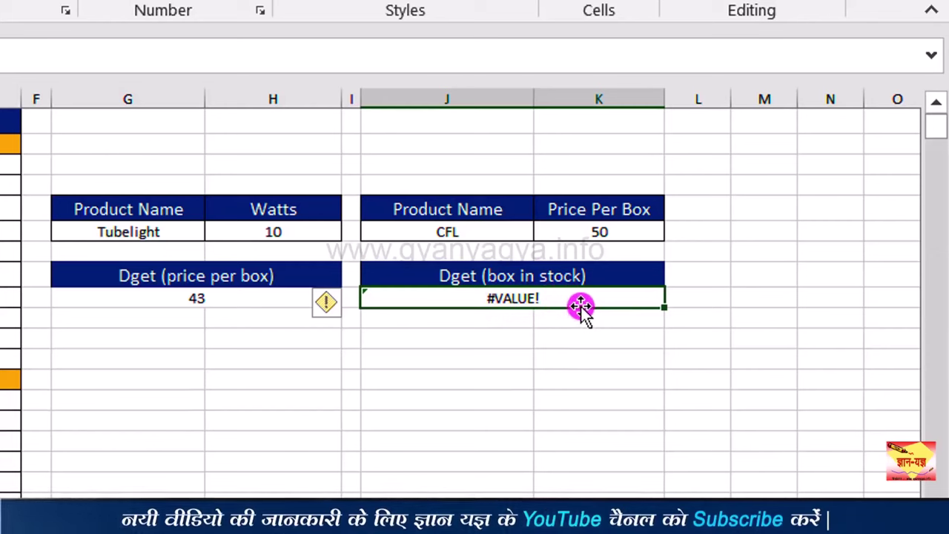
Set the Price Per Box criterion in K6 to 55 and check the DGET formula in J9.
left_click(581, 236)
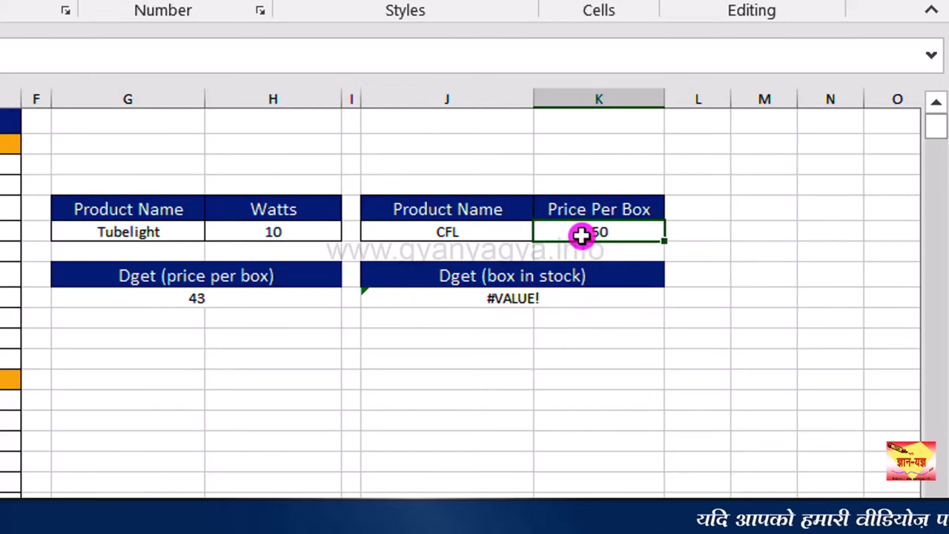
type("55")
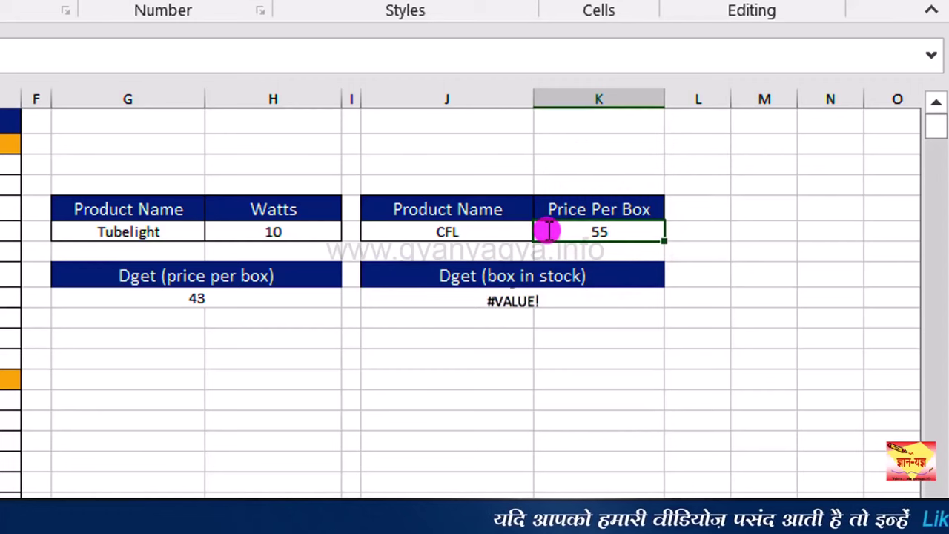
key("Return")
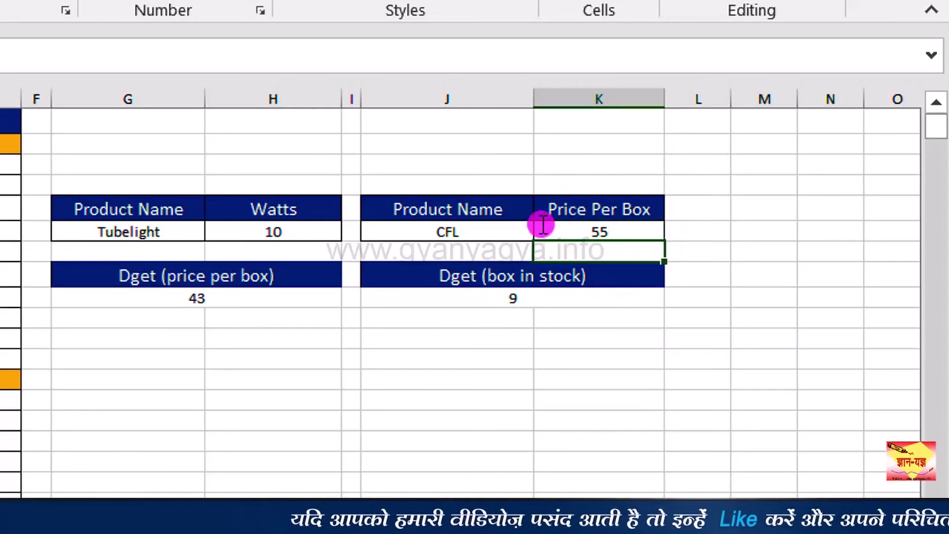
left_click(557, 302)
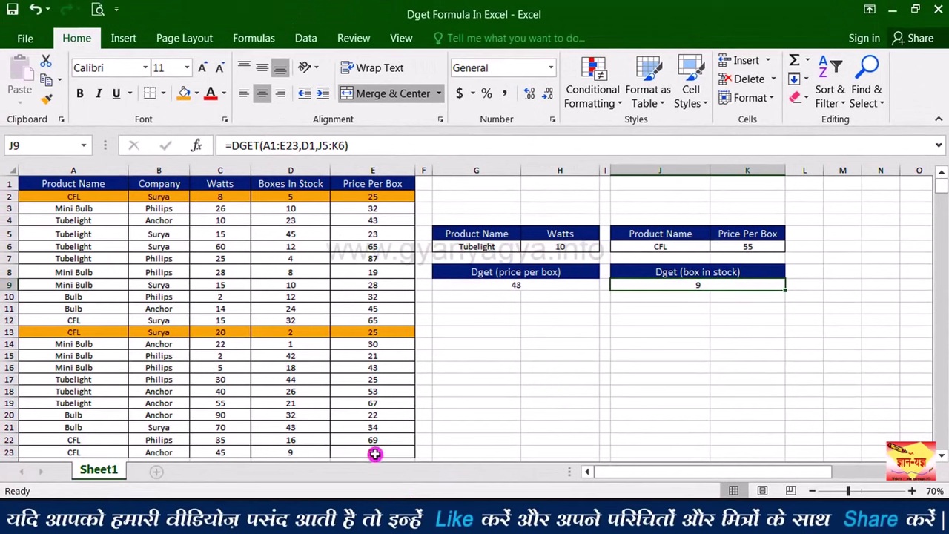
Highlight the matching CFL record in A23:E23 with a green fill.
left_click_drag(375, 454, 99, 451)
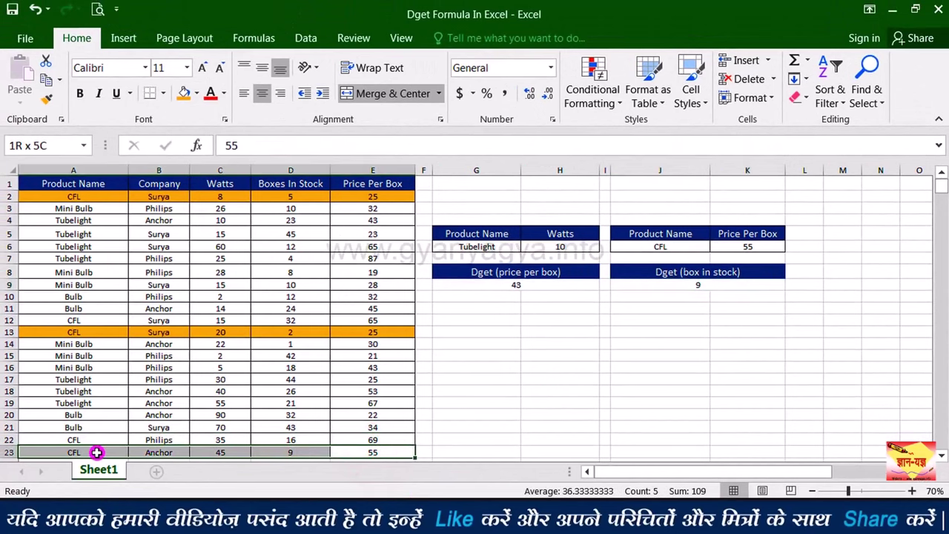
left_click(200, 95)
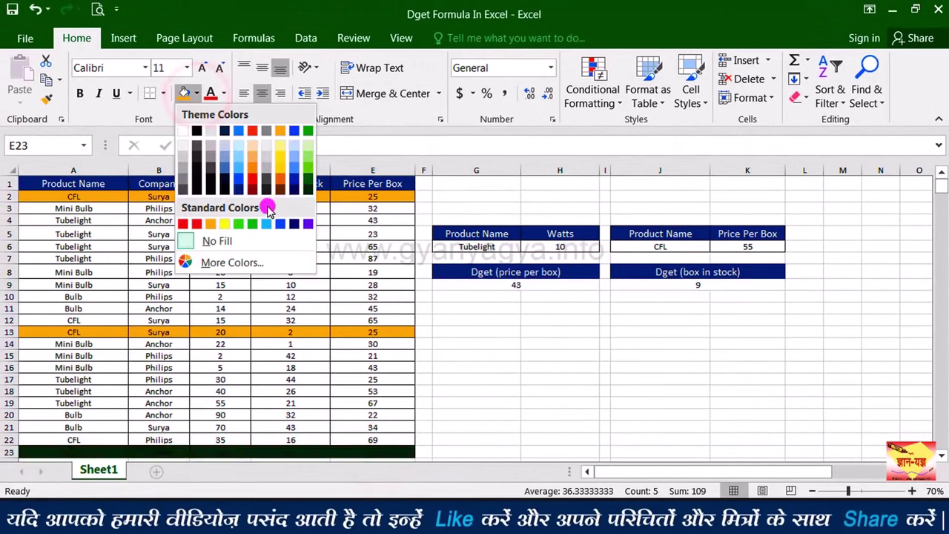
left_click(310, 131)
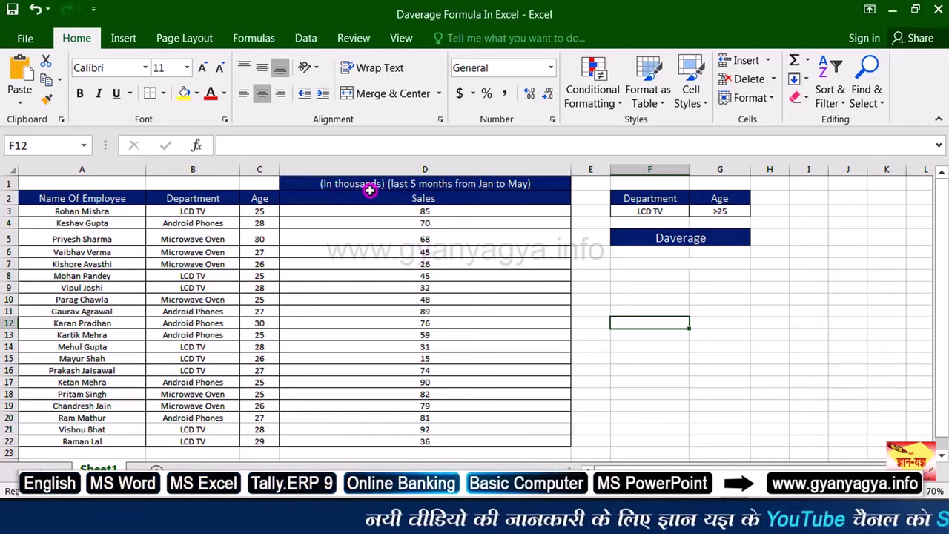
Examine the name, age, department and sales of the first employee record in the Daverage workbook.
left_click(120, 210)
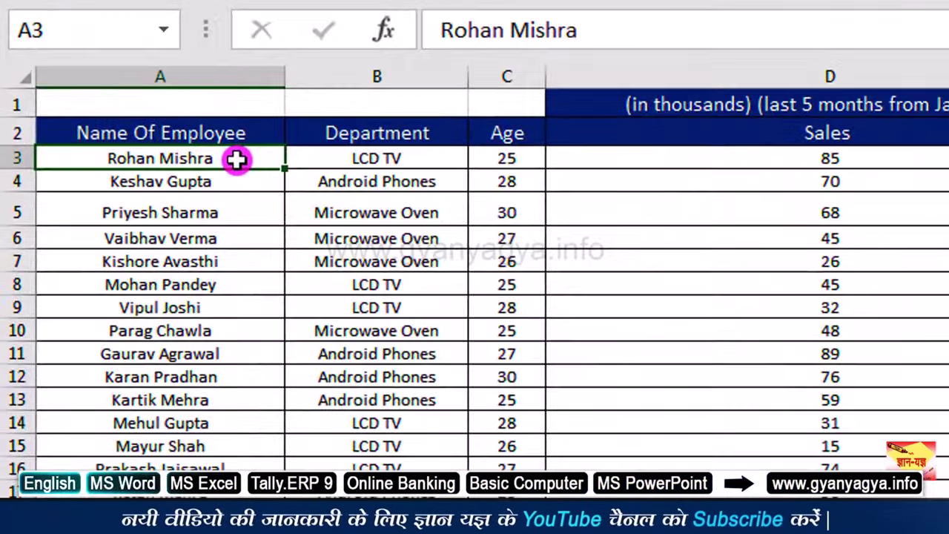
left_click(533, 159)
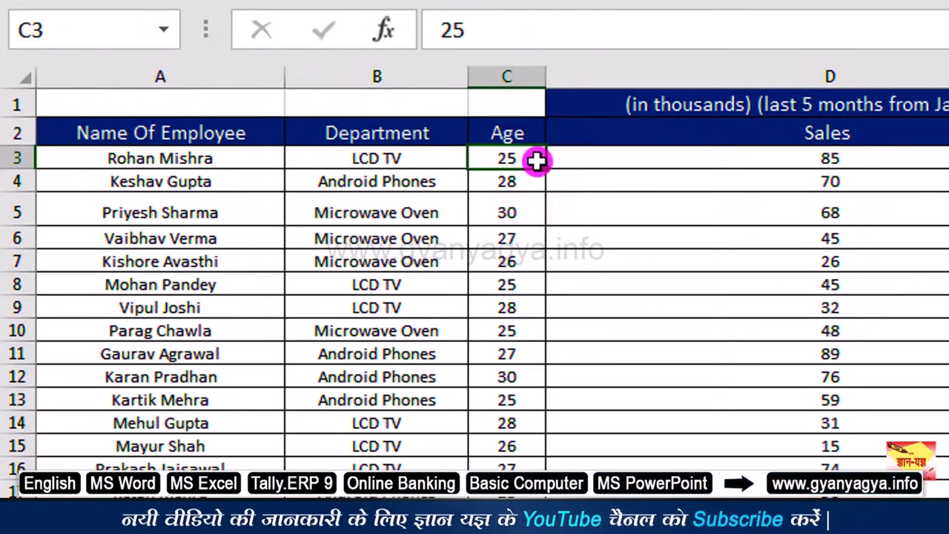
left_click(420, 160)
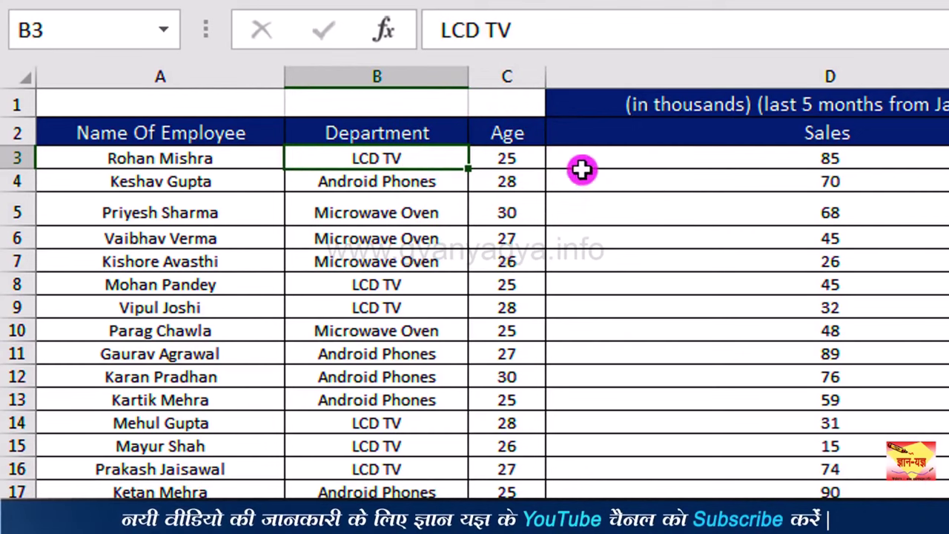
left_click(890, 160)
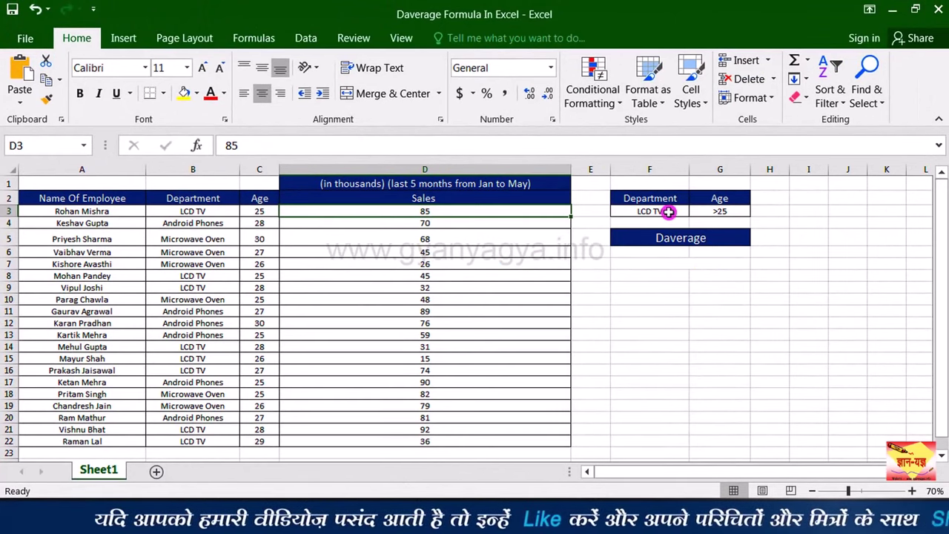
Examine the Department criterion in F3, the Age criterion in G3 and the Daverage heading below them.
left_click(650, 215)
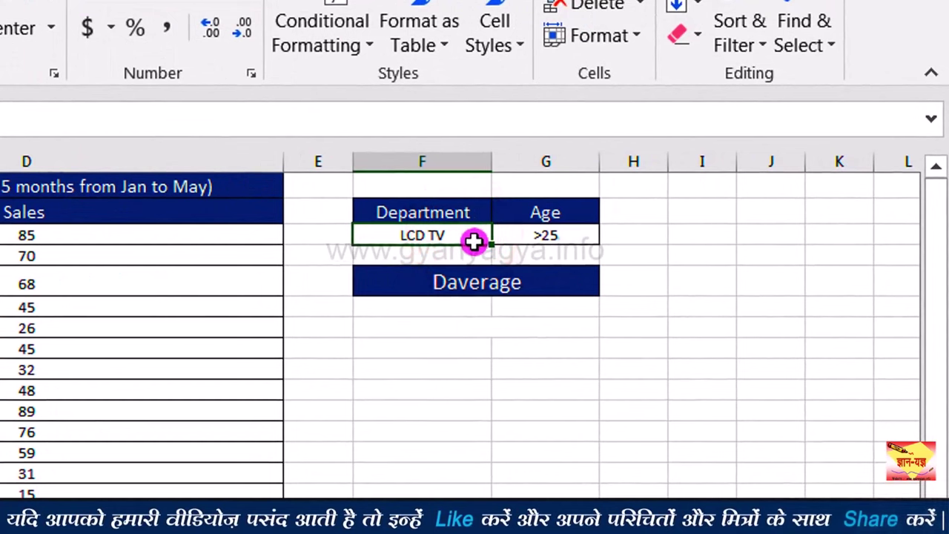
left_click(509, 236)
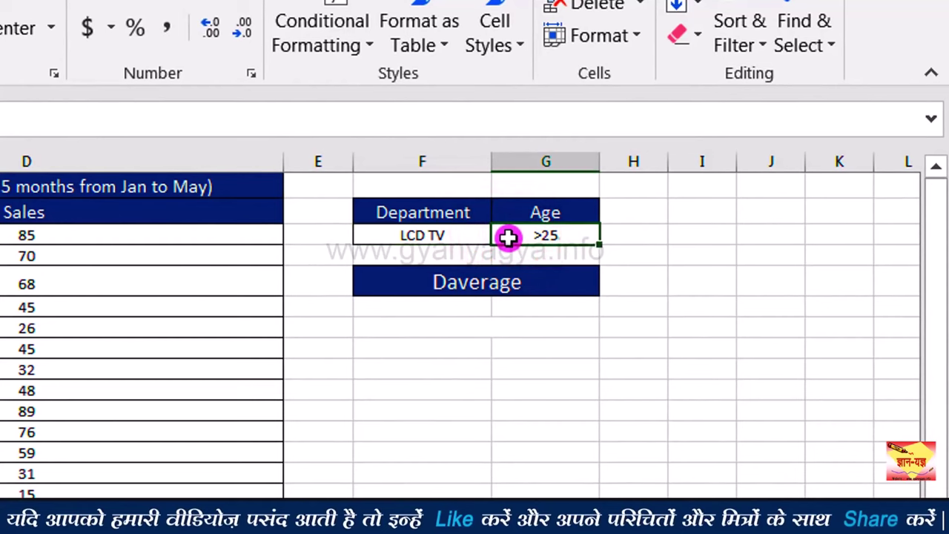
left_click(544, 286)
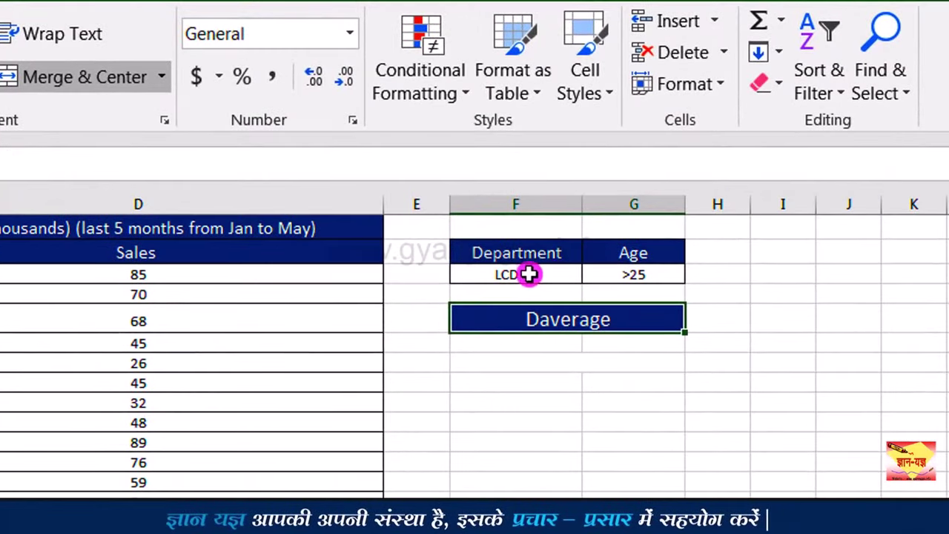
left_click(547, 277)
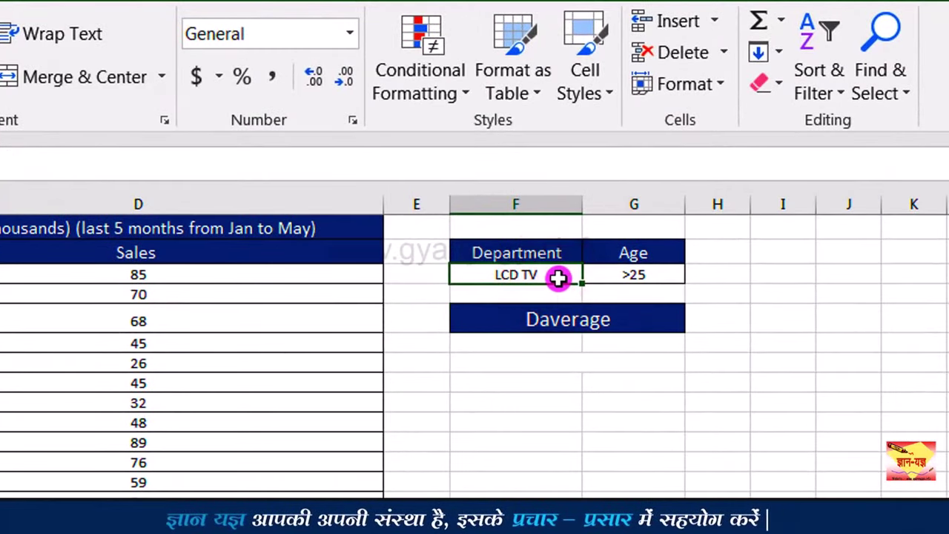
left_click(604, 280)
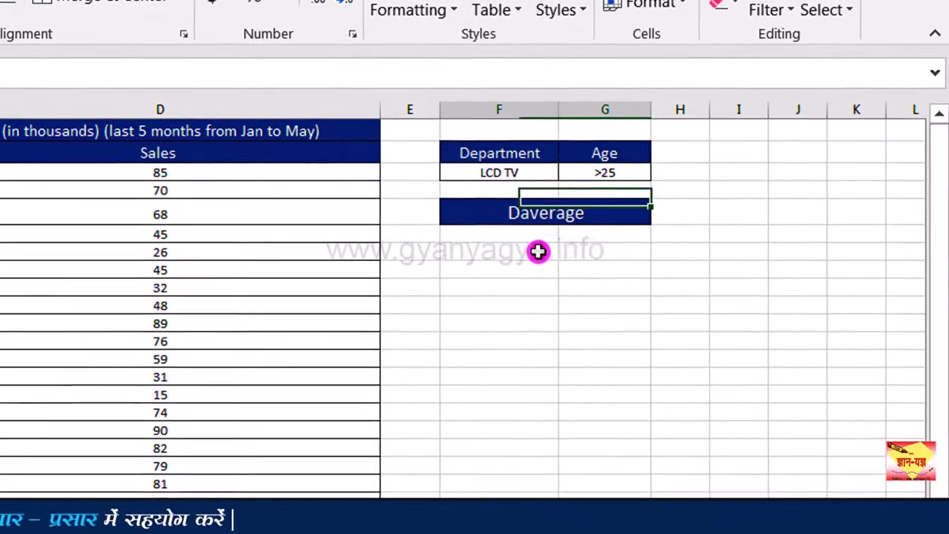
Start a DAVERAGE formula in merged cell F7 with the employee table A2:D22 as the database argument.
left_click(553, 327)
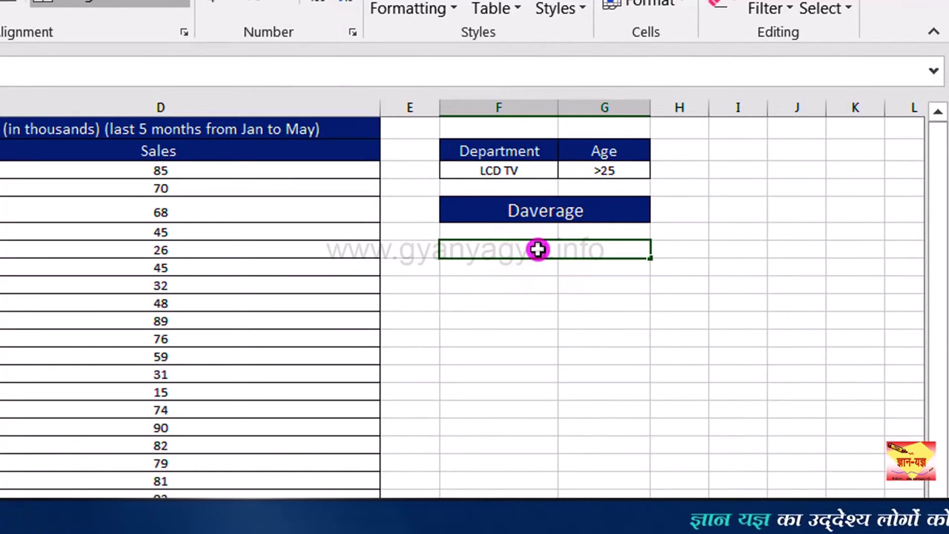
type("=")
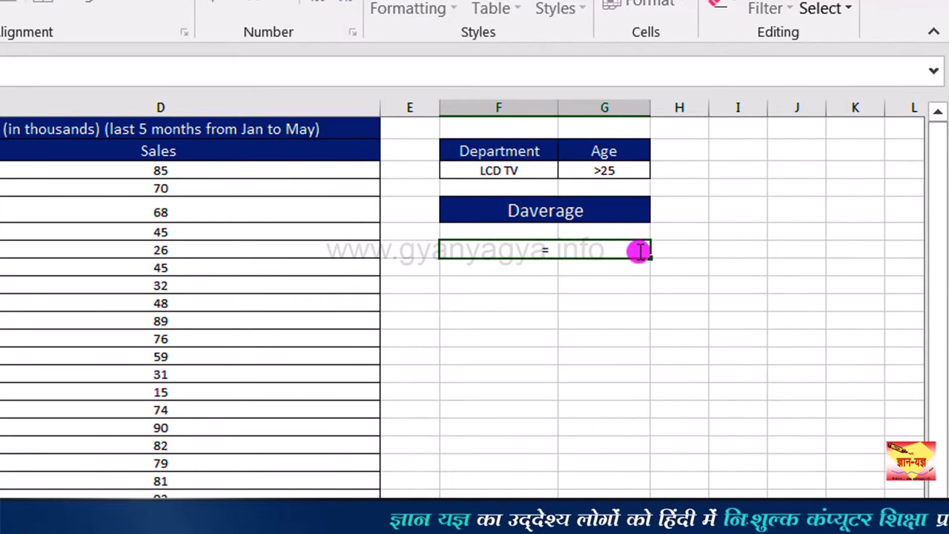
type("DA")
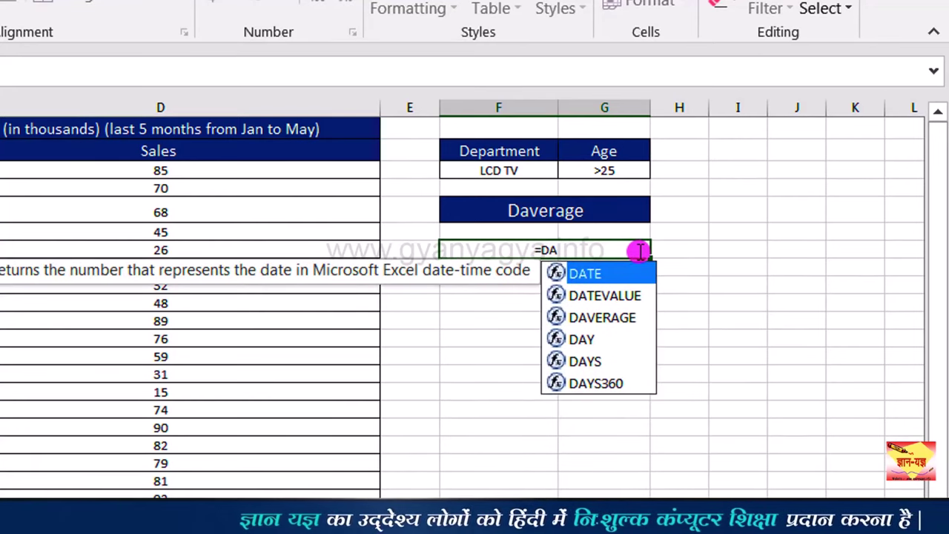
type("V")
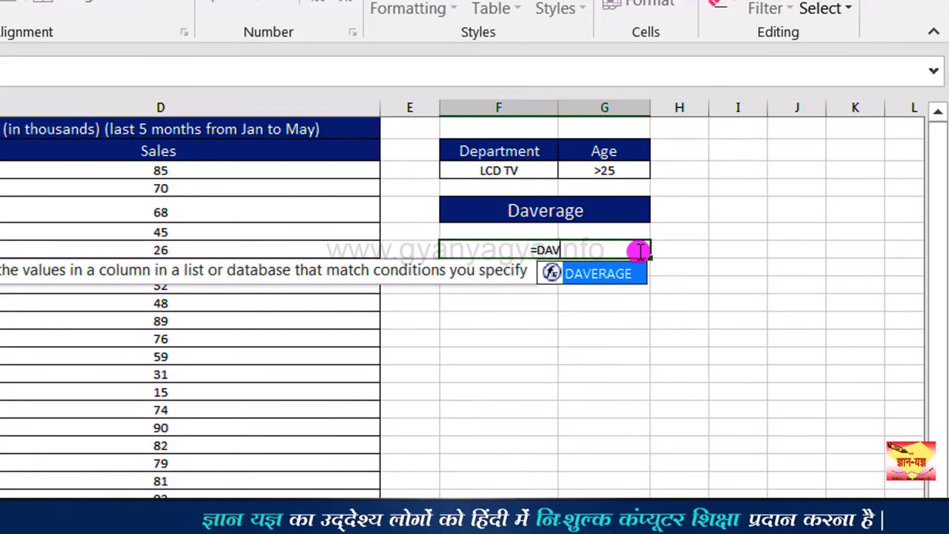
double_click(605, 278)
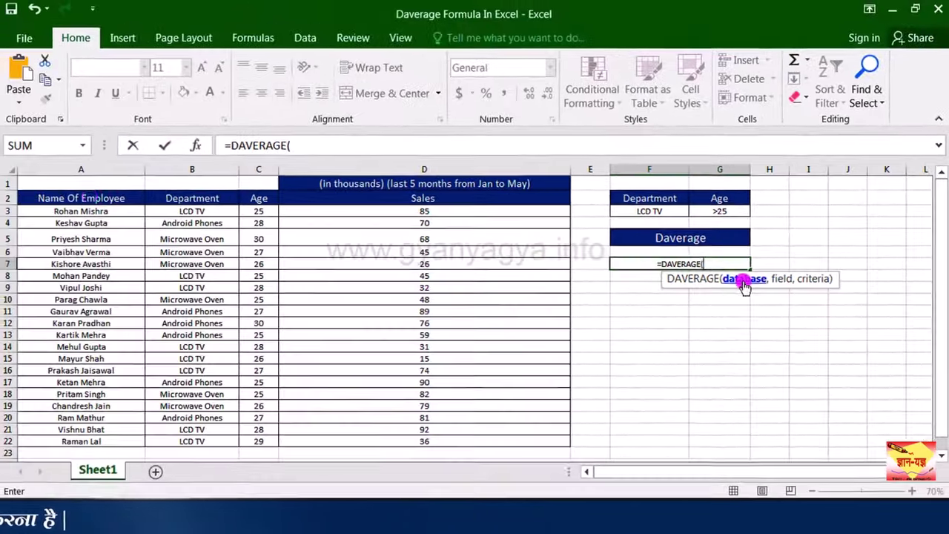
left_click(101, 186)
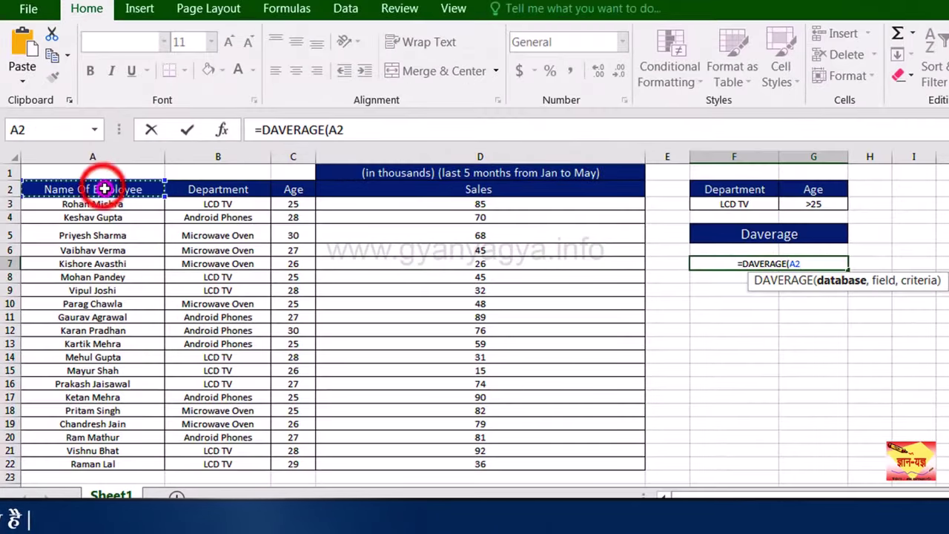
left_click_drag(158, 214, 541, 467)
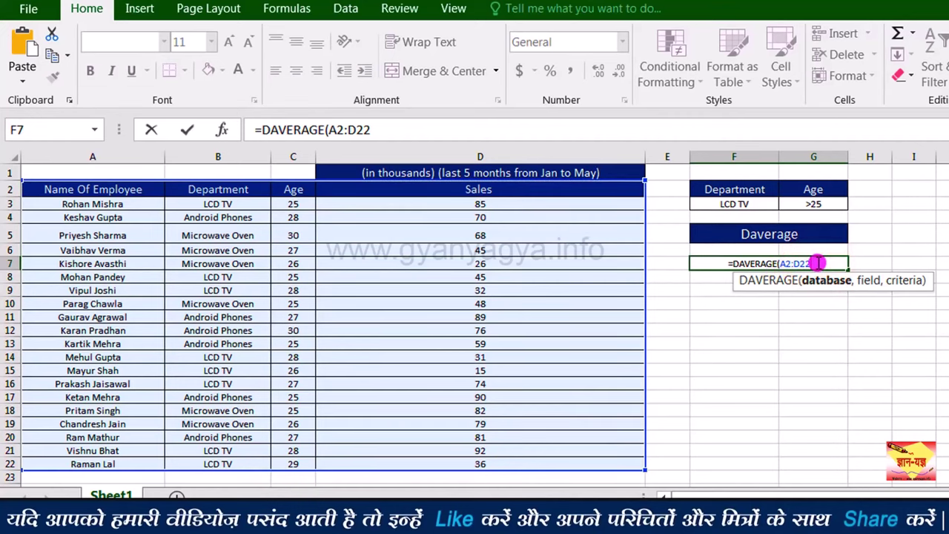
Add the Sales header D2 as the DAVERAGE field argument and convert the reference to its literal text "Sales ".
type(",")
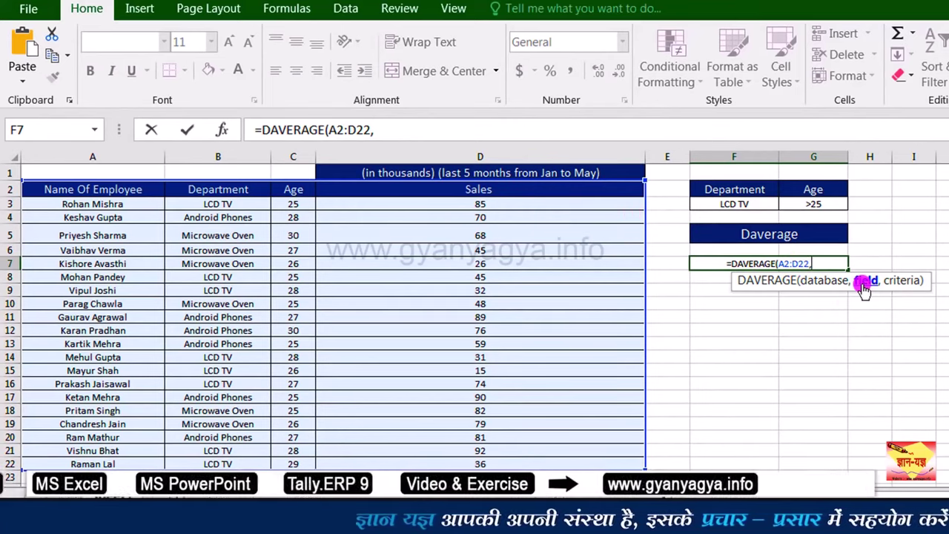
left_click(534, 188)
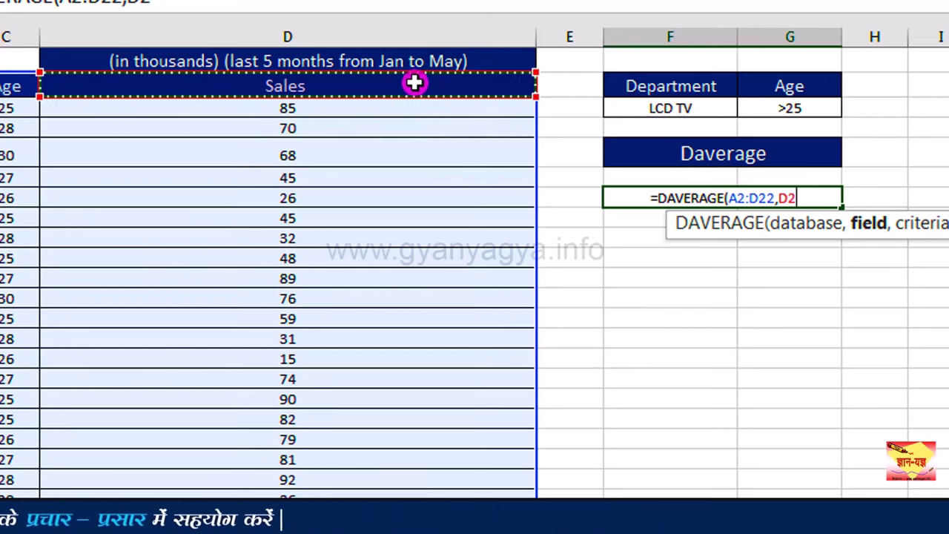
left_click(788, 197)
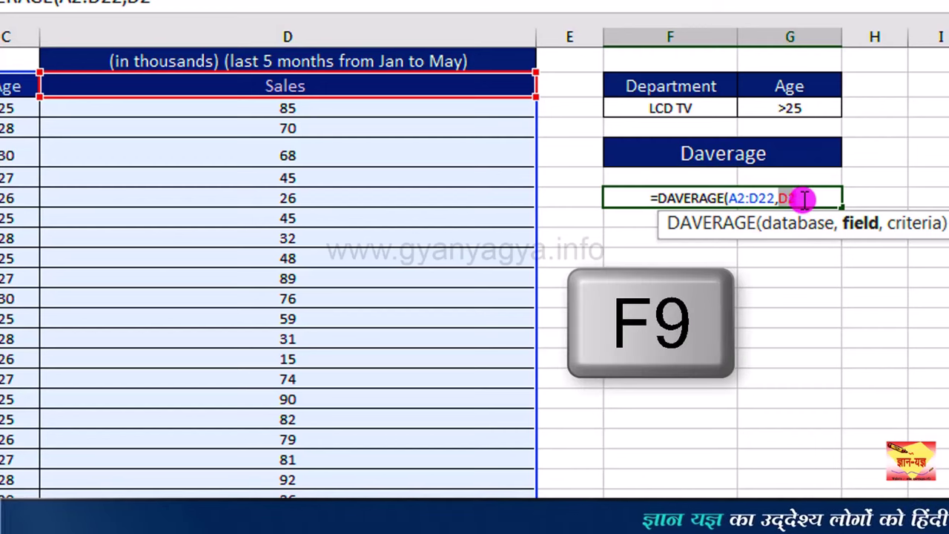
key("F9")
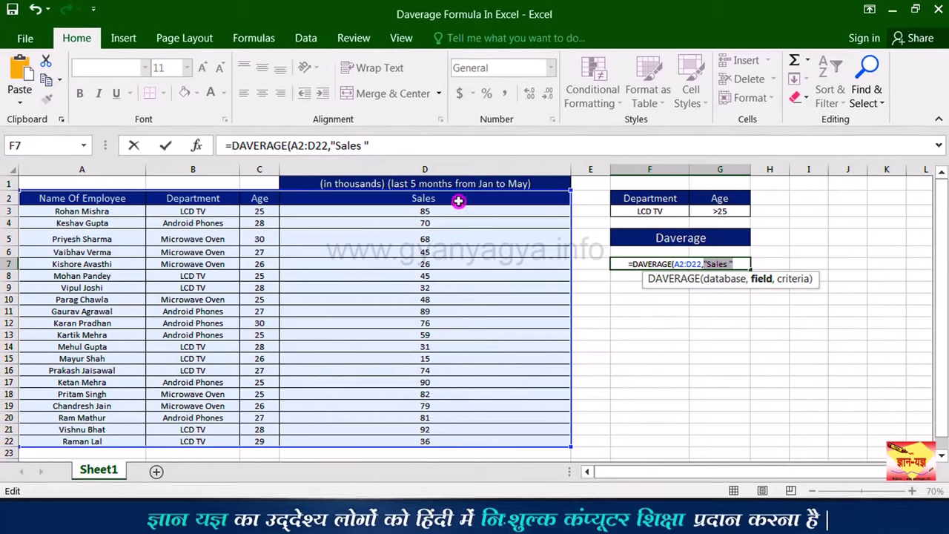
left_click(742, 264)
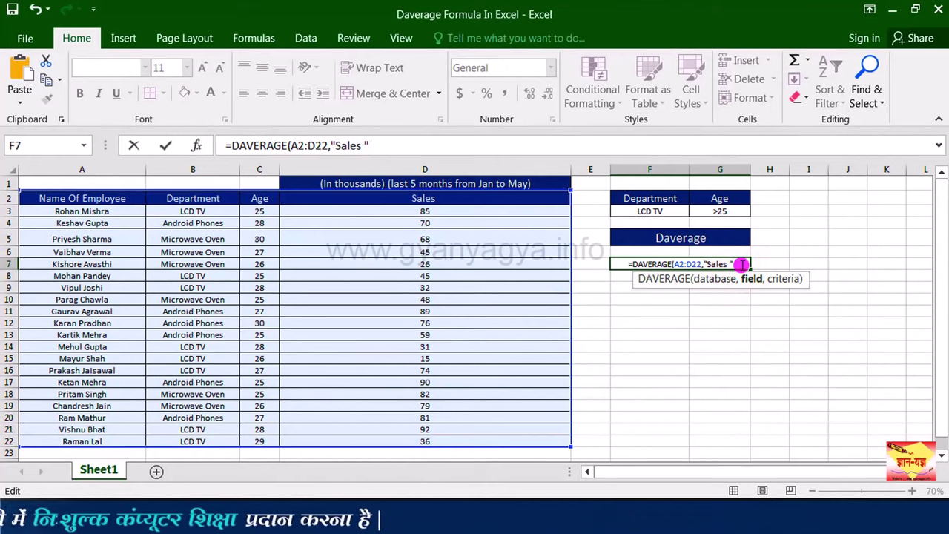
Add F2:G3 as the criteria argument, complete the DAVERAGE formula and check cell F7.
type(",")
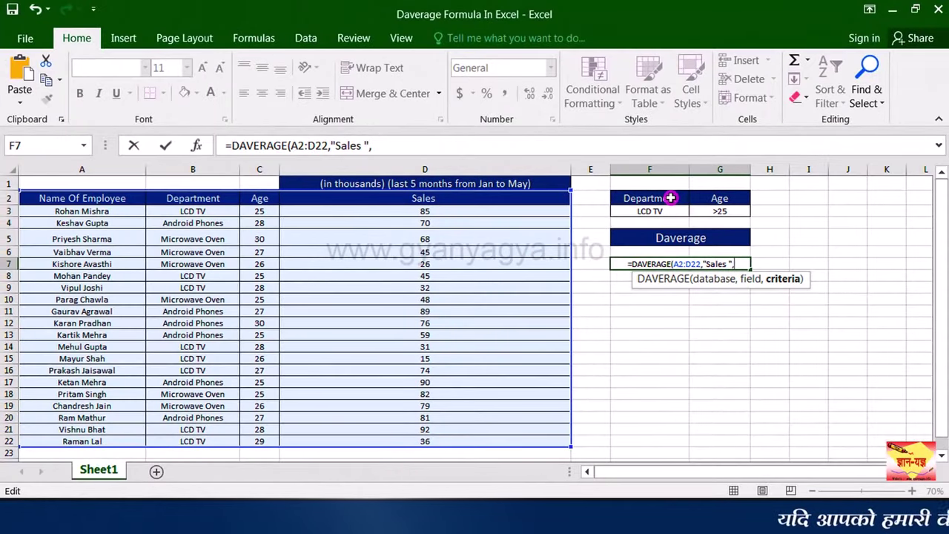
left_click_drag(671, 197, 707, 213)
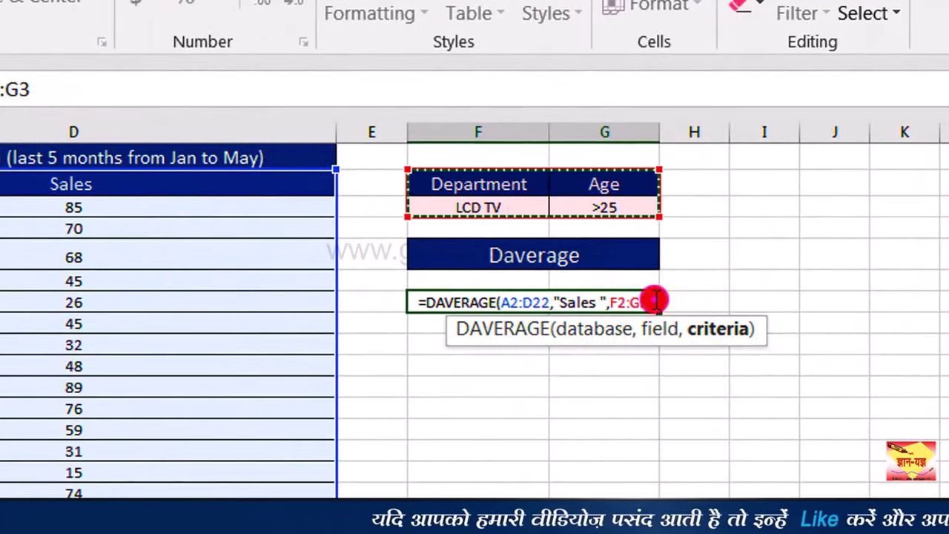
key("Return")
left_click(638, 304)
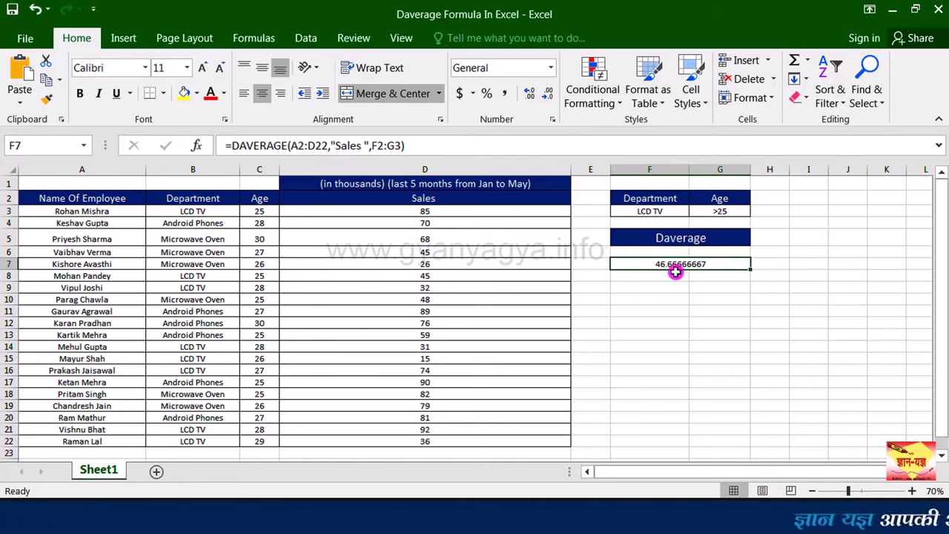
left_click(734, 264)
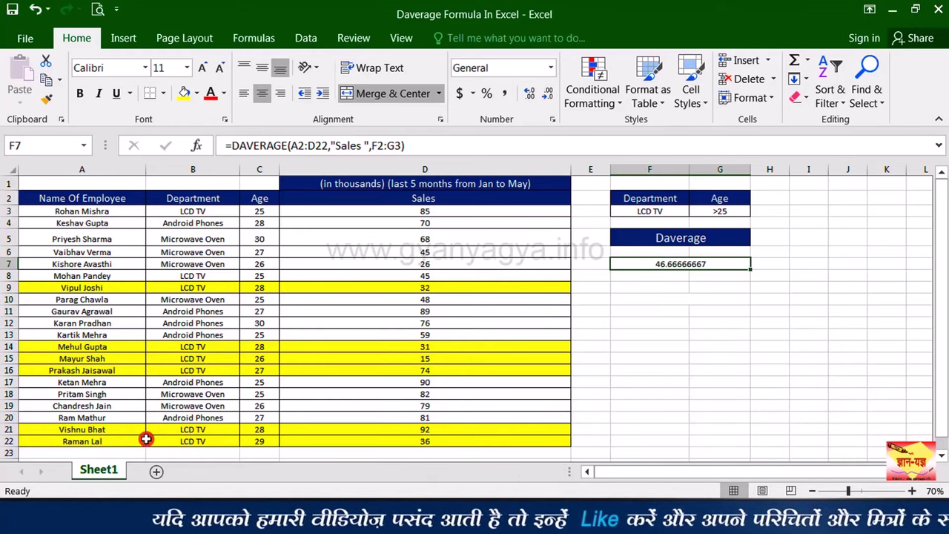
Start an AVERAGE formula in F10 with the first highlighted sales cell, D9, as its first number.
left_click(672, 297)
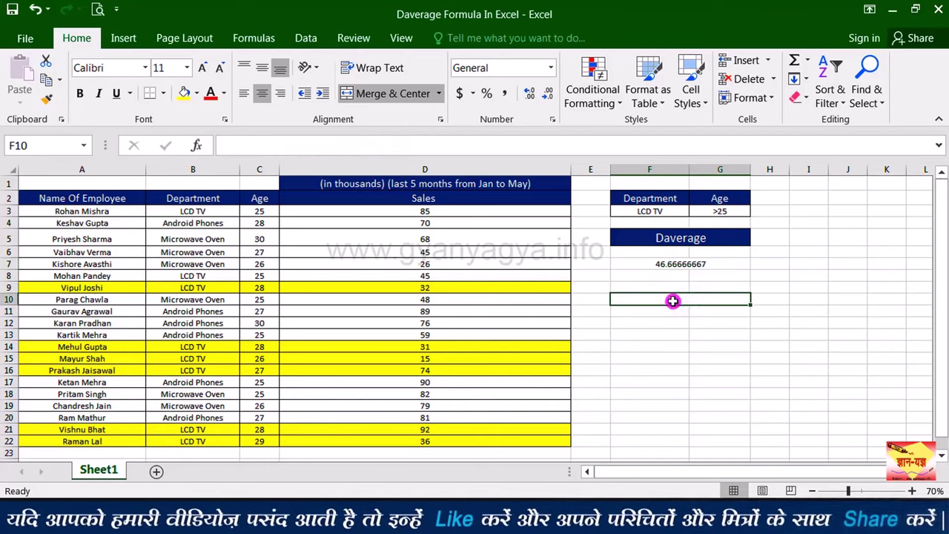
type("=")
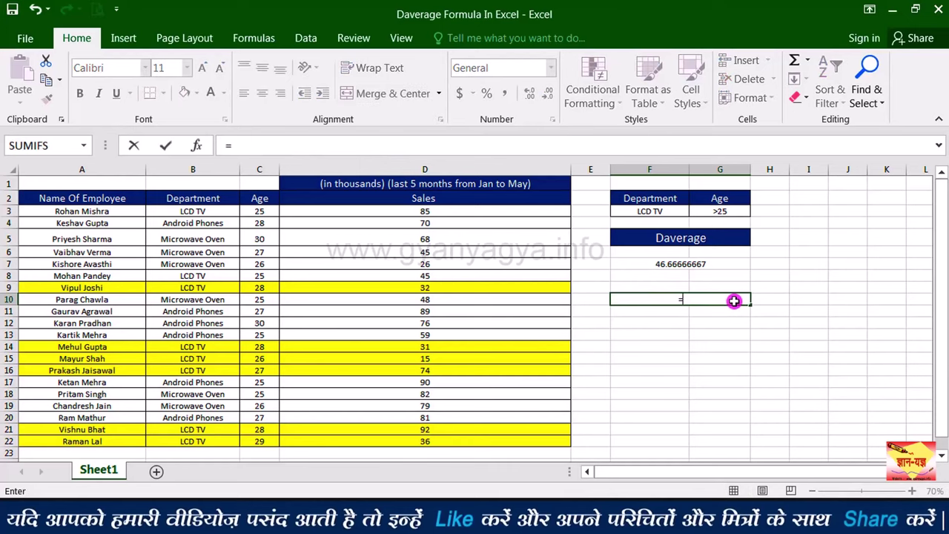
type("ave")
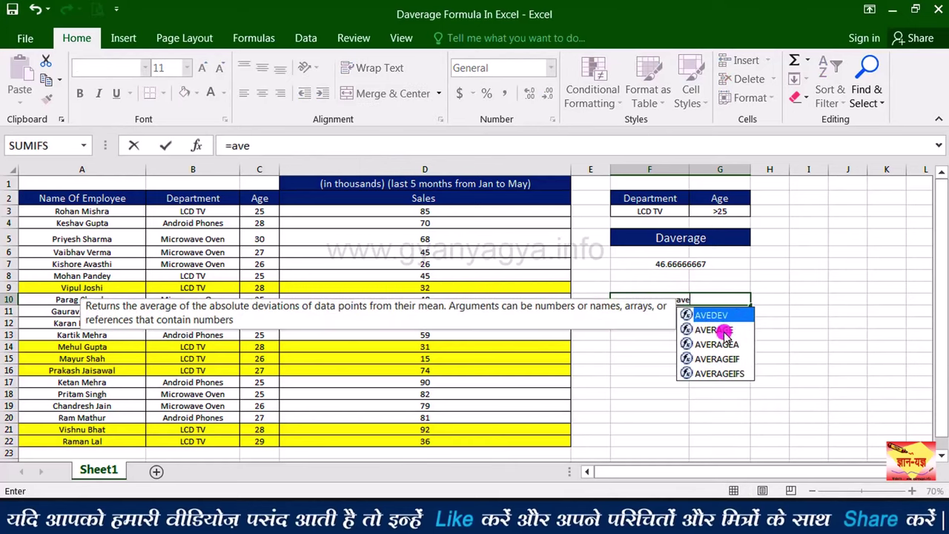
double_click(723, 332)
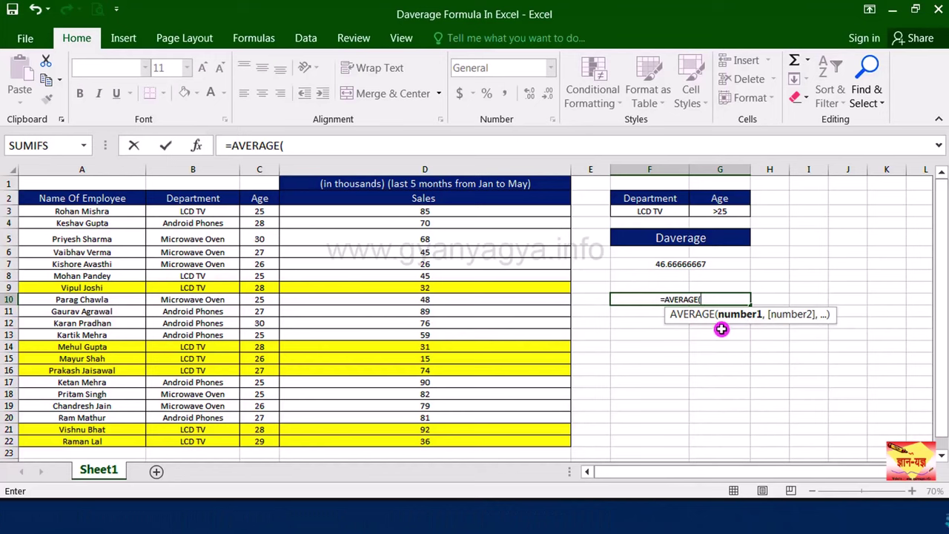
left_click(546, 289)
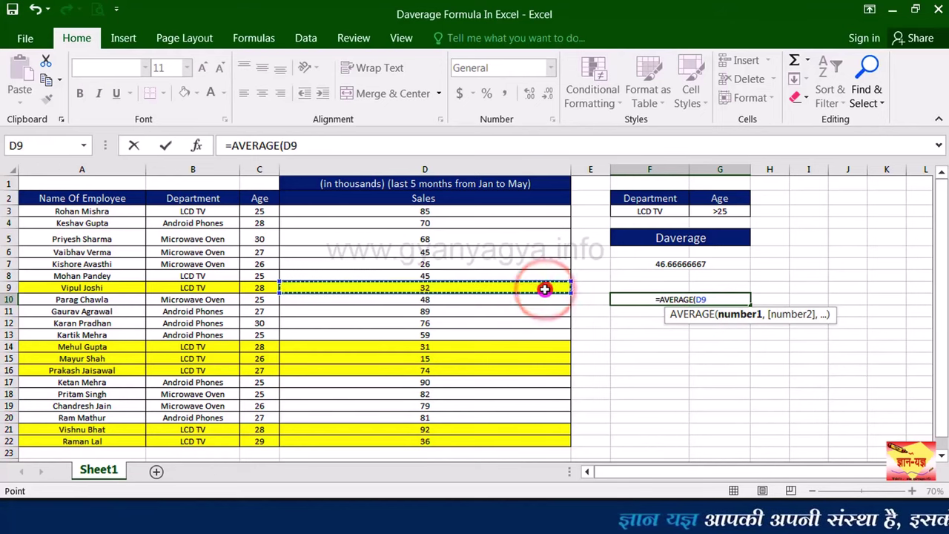
Add D14, D15, D16, D21 and D22 to the AVERAGE formula, complete it and check cell F10.
type(",")
left_click(544, 349)
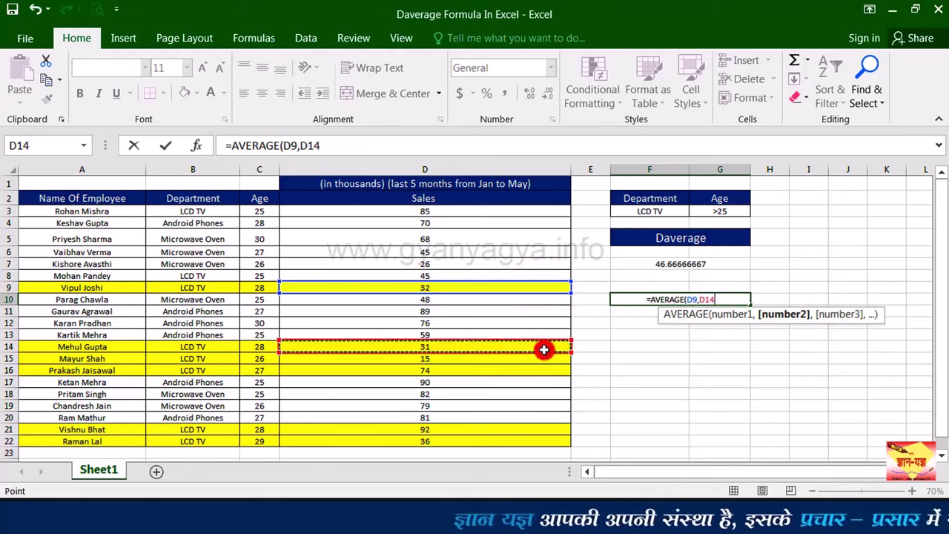
left_click(540, 358, "ctrl")
left_click(537, 370, "ctrl")
left_click(534, 430, "ctrl")
left_click(533, 442, "ctrl")
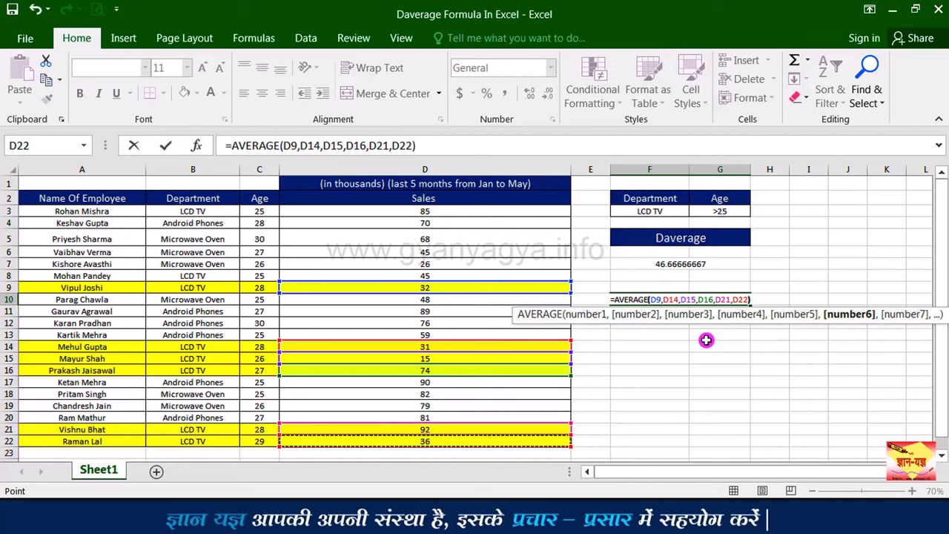
key("Return")
left_click(730, 299)
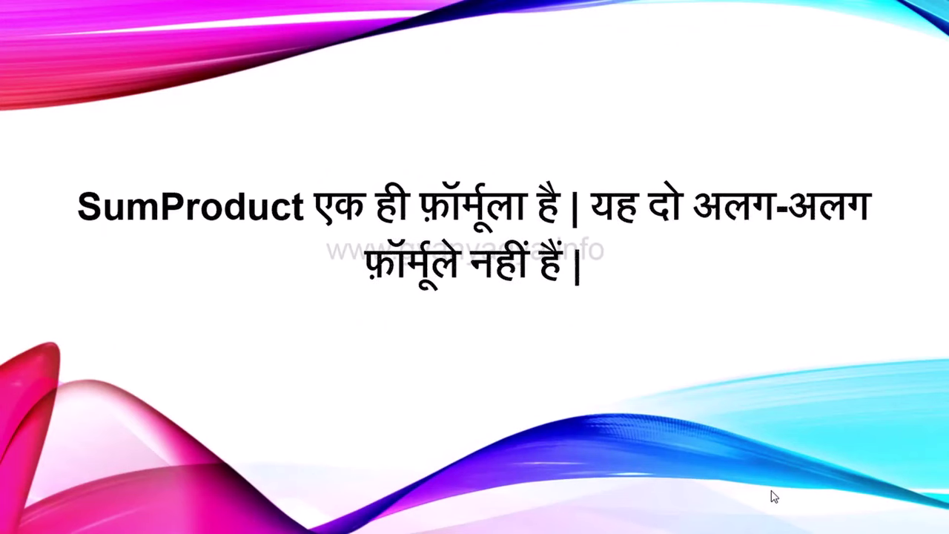
left_click(774, 496)
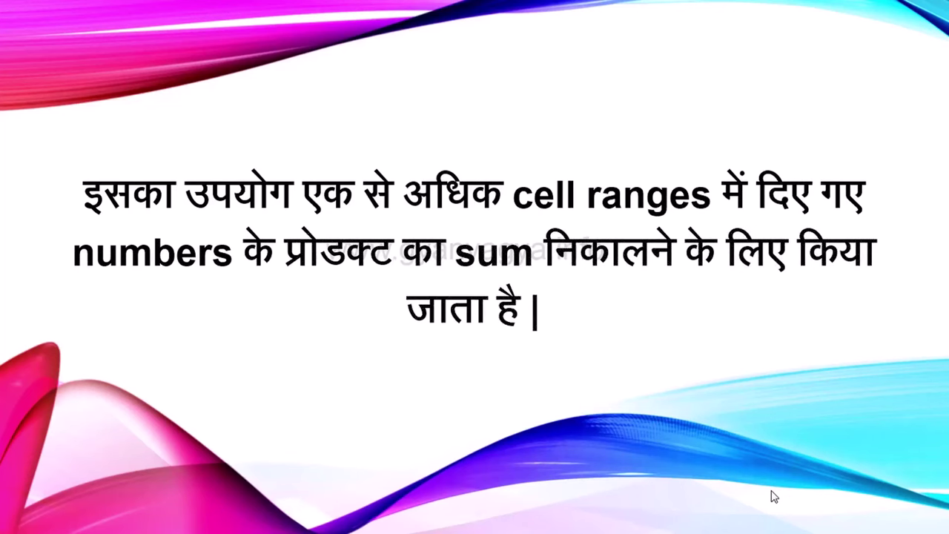
key("Right")
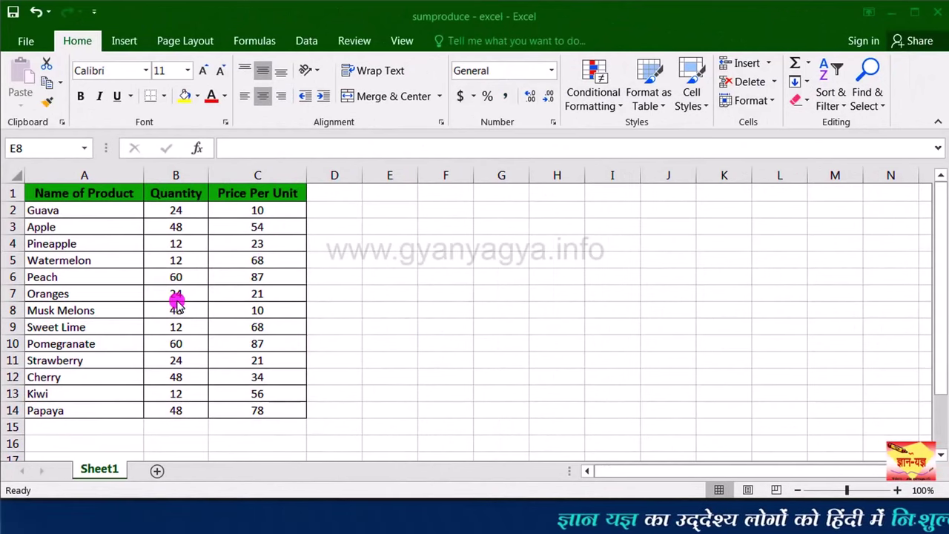
Examine the Name of Product, Quantity and Price Per Unit headers in A1:C1 of the sumproduce workbook.
left_click(100, 192)
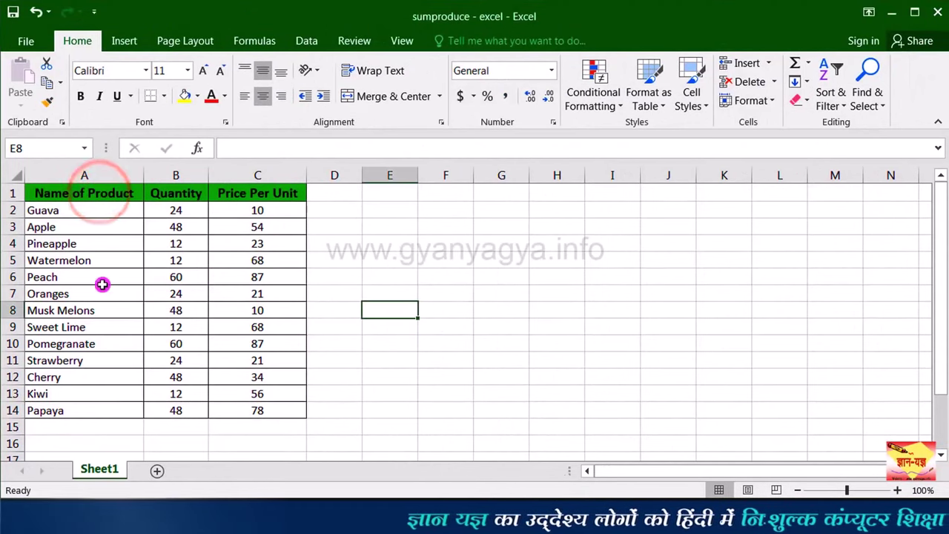
left_click(106, 193)
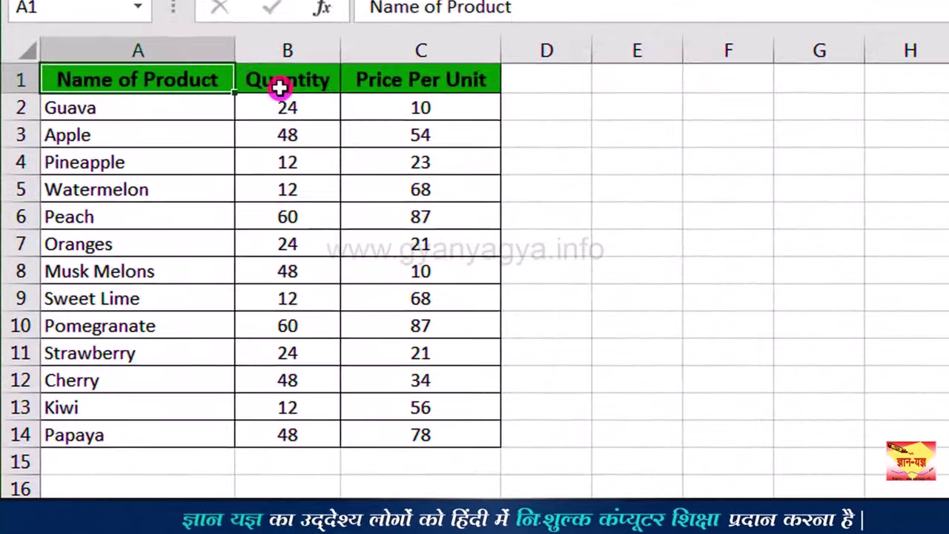
left_click(172, 195)
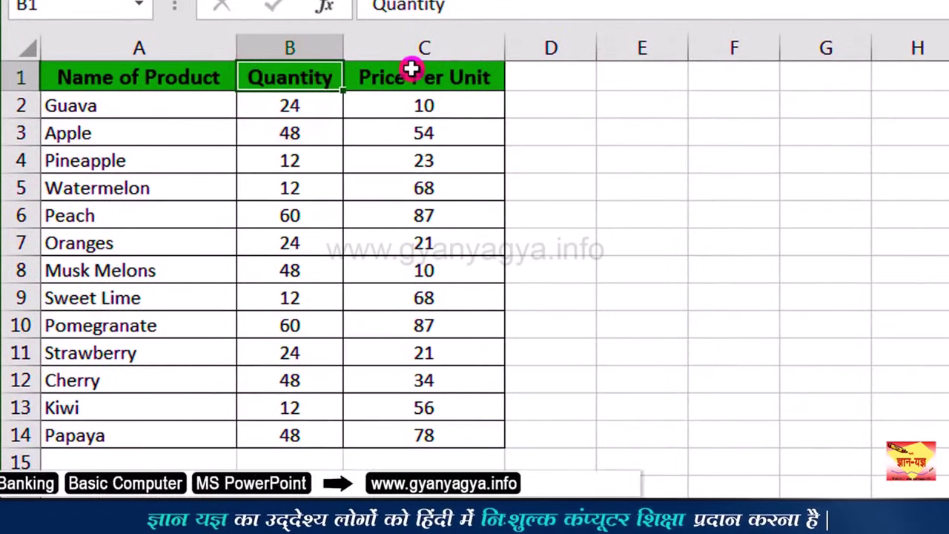
left_click(450, 79)
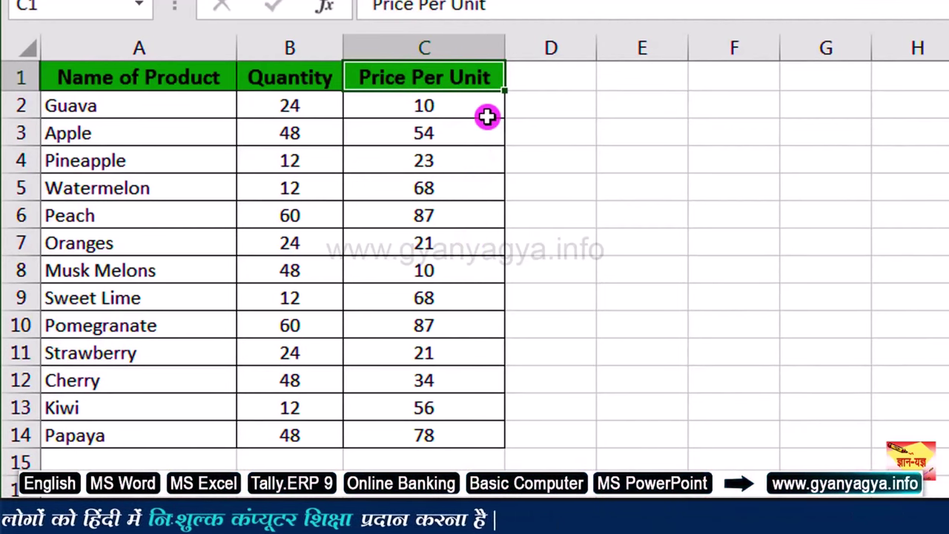
Multiply Guava's quantity by its unit price in D2 with =B2*C2 and fill the formula down to D14.
left_click(322, 107)
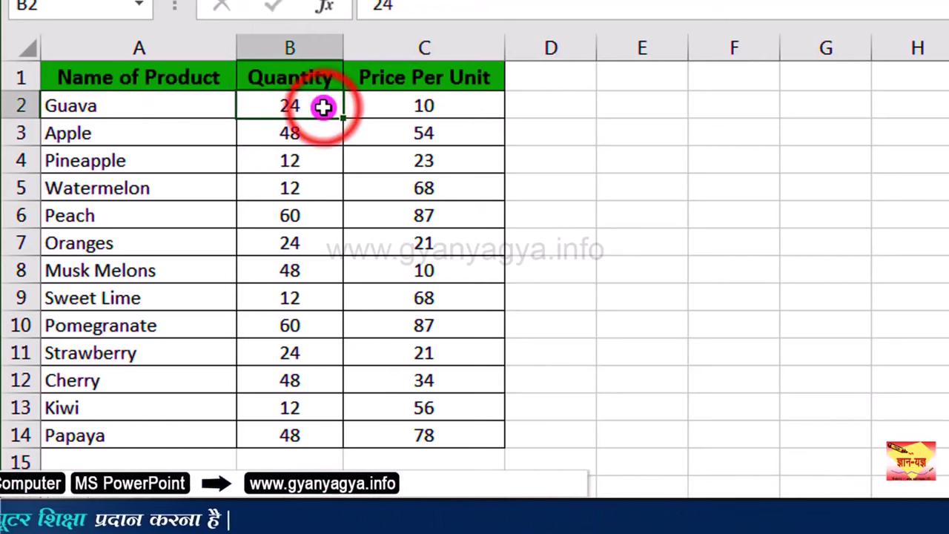
left_click(472, 97)
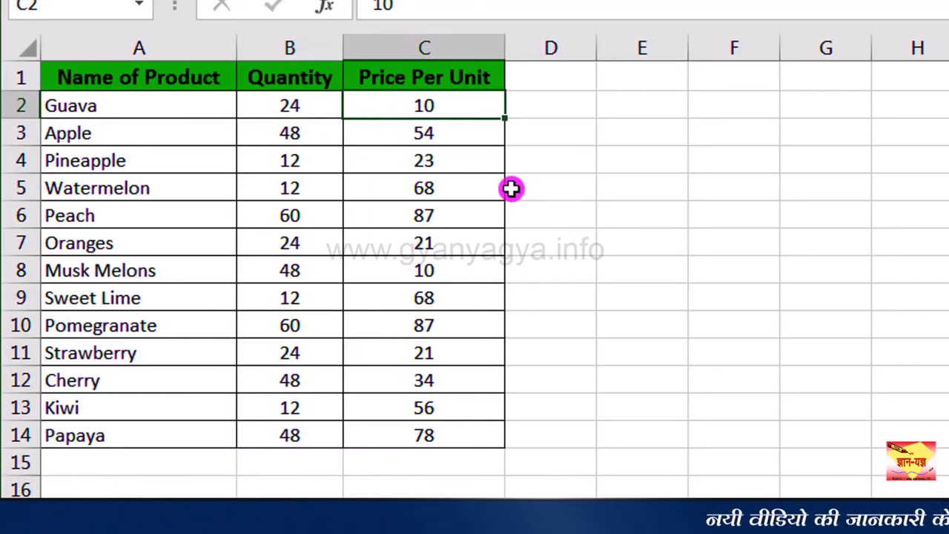
left_click(595, 109)
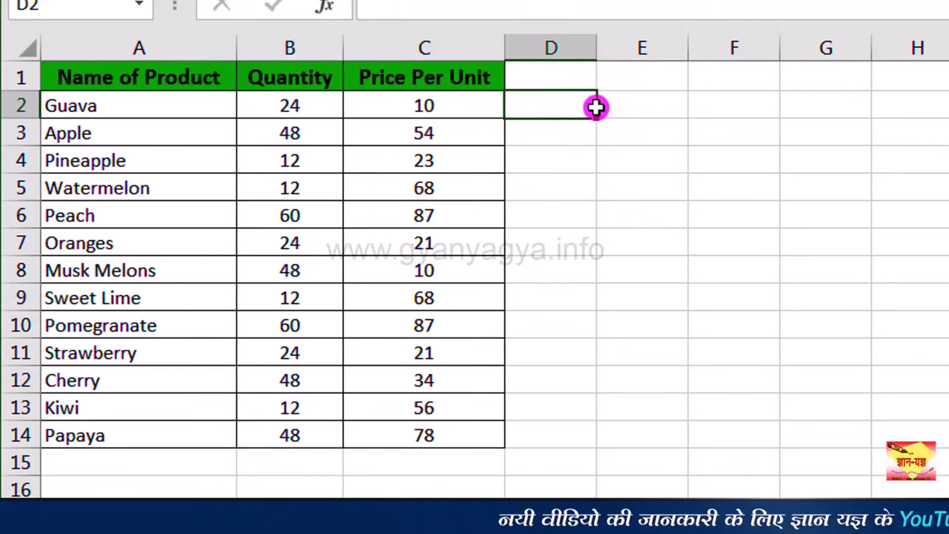
type("=")
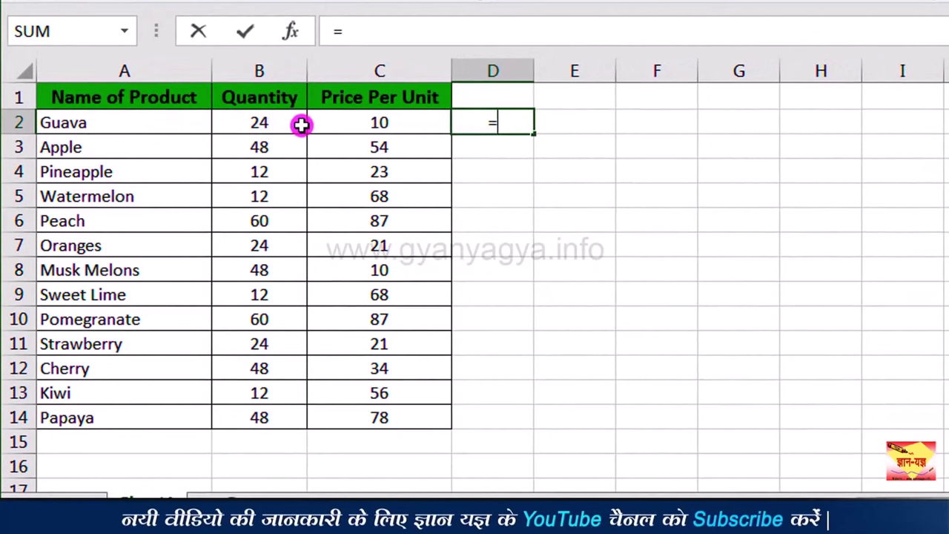
left_click(298, 125)
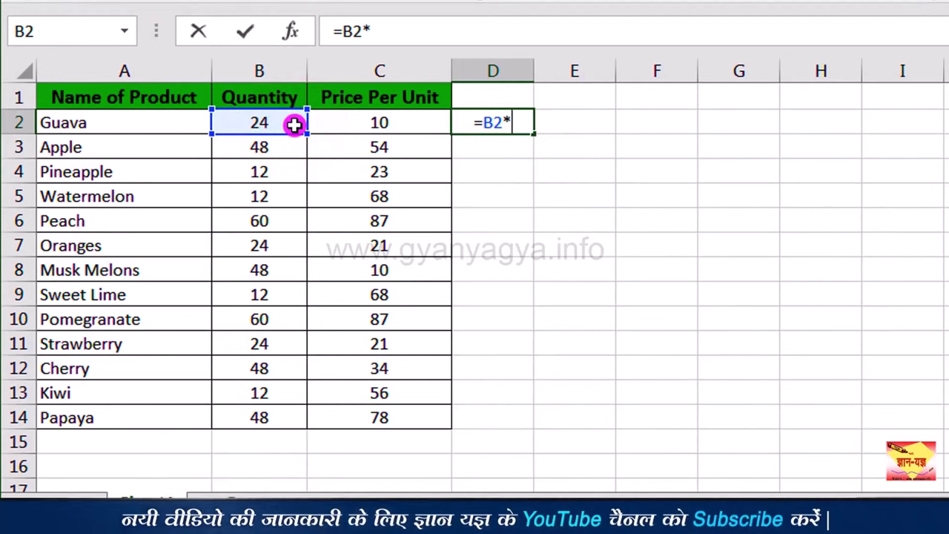
left_click(356, 127)
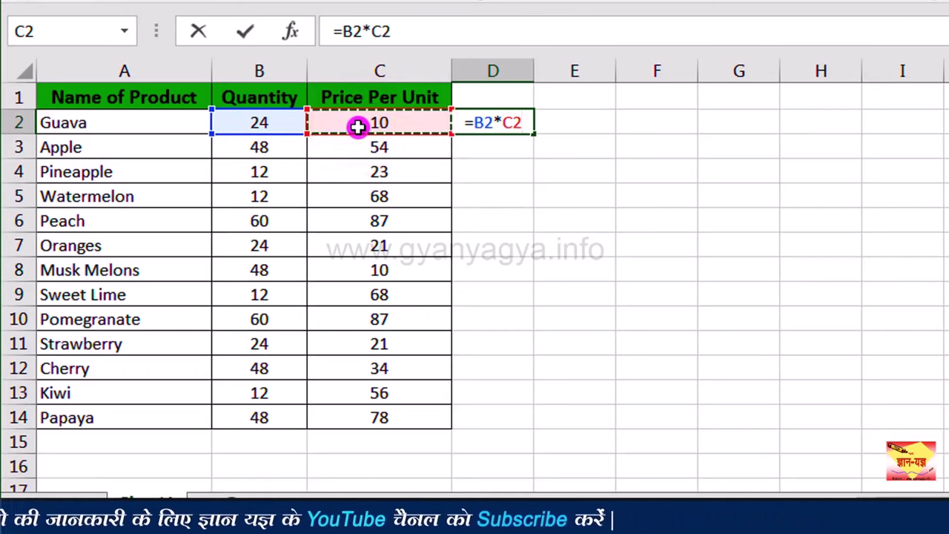
key("Return")
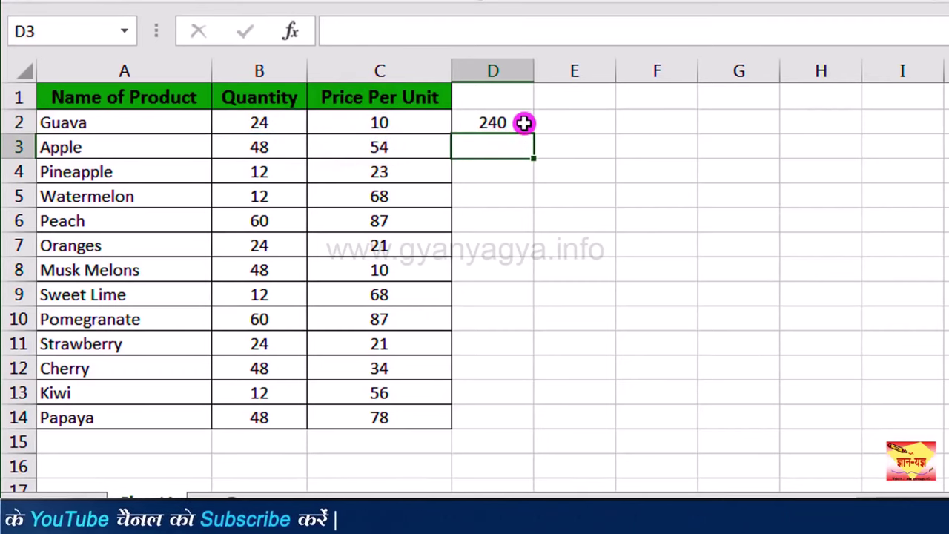
left_click(525, 121)
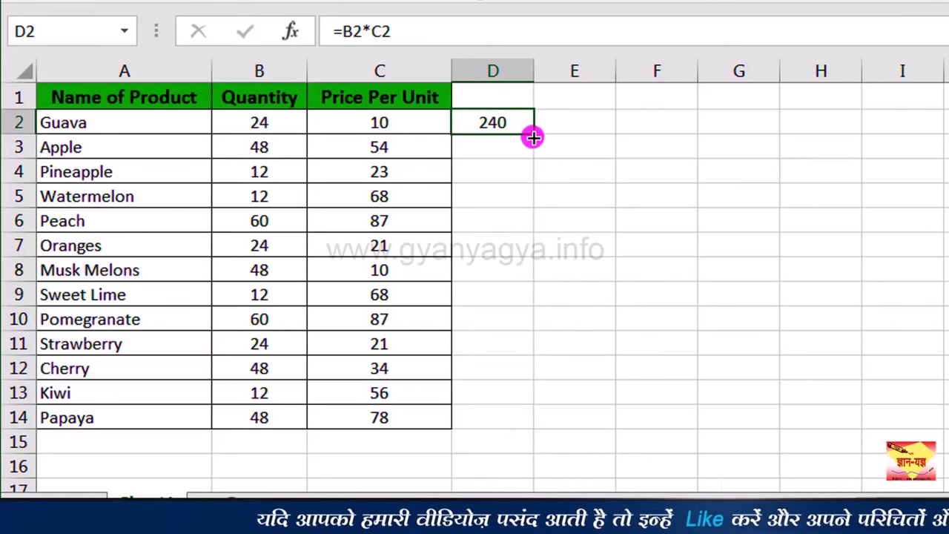
left_click_drag(534, 132, 523, 430)
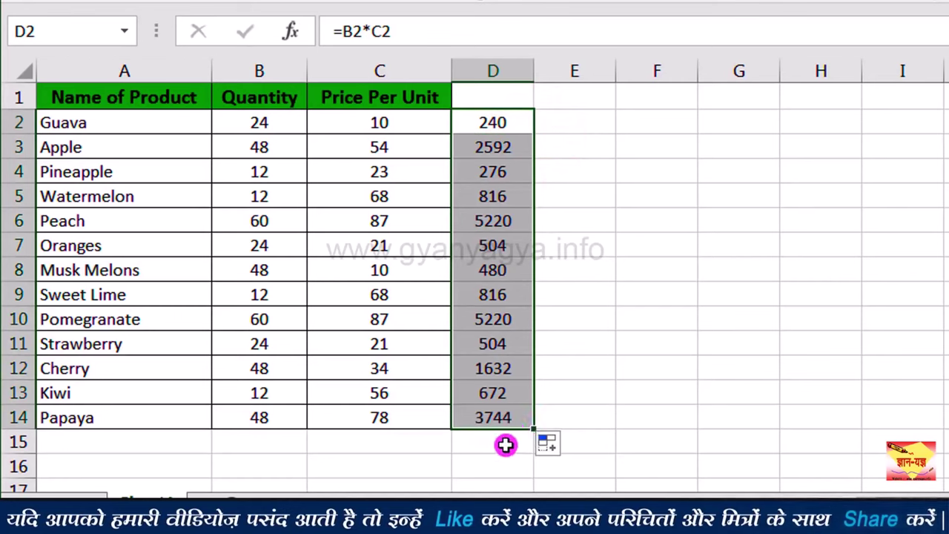
Total the product amounts in D15 with =SUM(D2:D14) and check the cell.
left_click(517, 444)
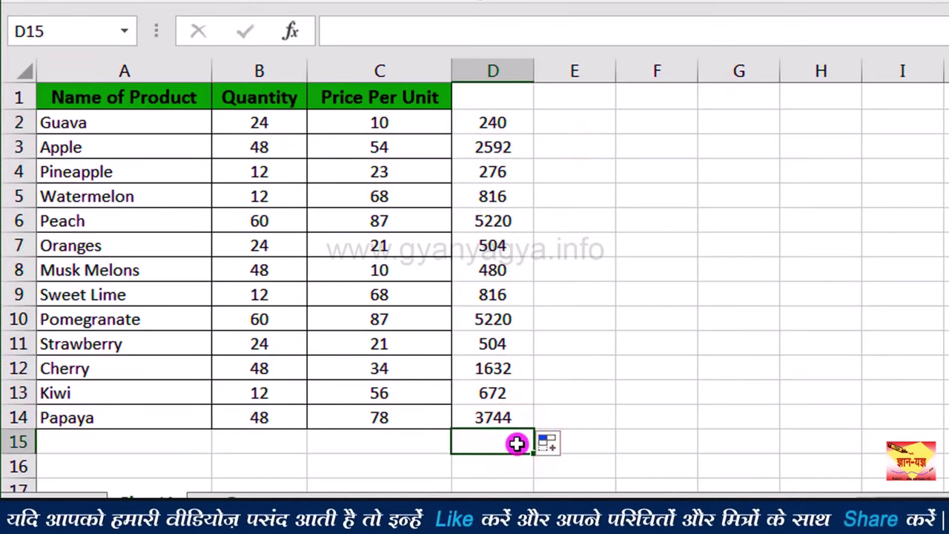
type("=")
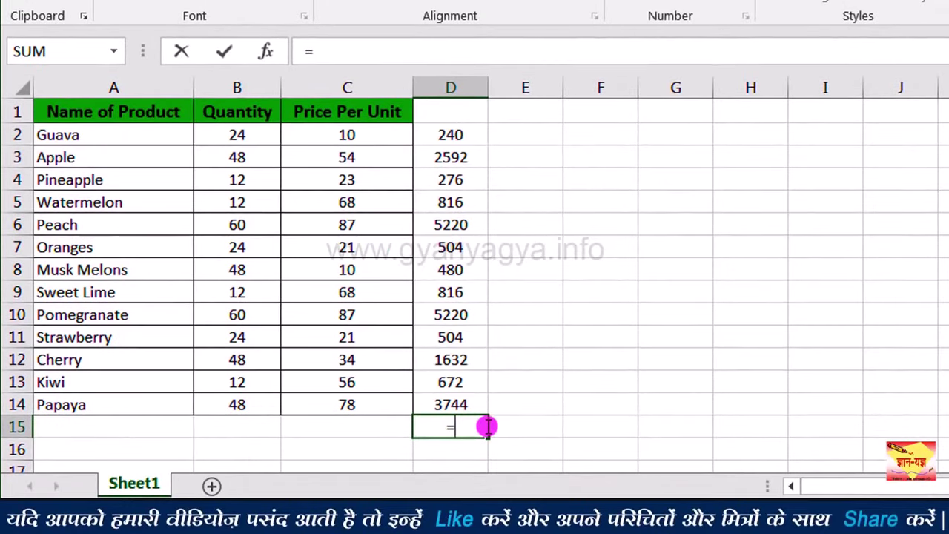
type("SU")
double_click(556, 374)
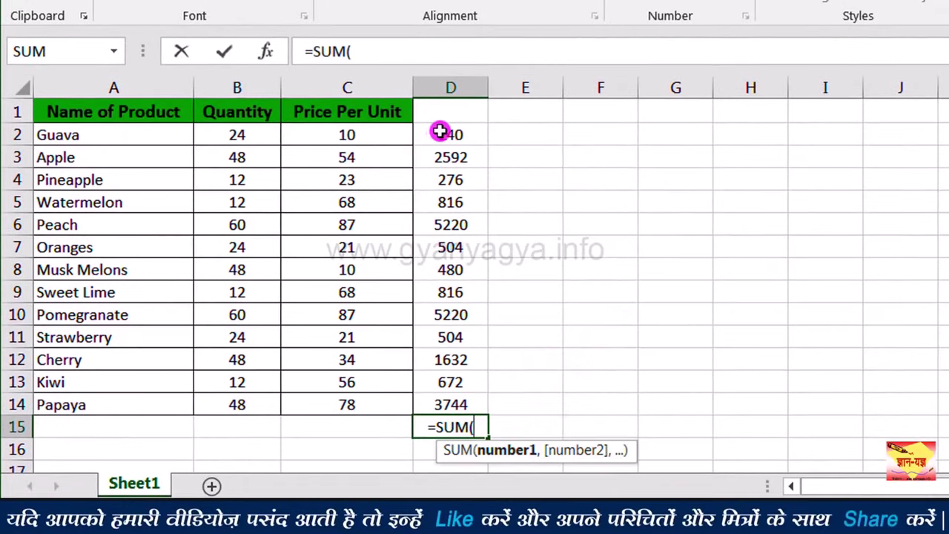
left_click_drag(440, 132, 446, 403)
type(")")
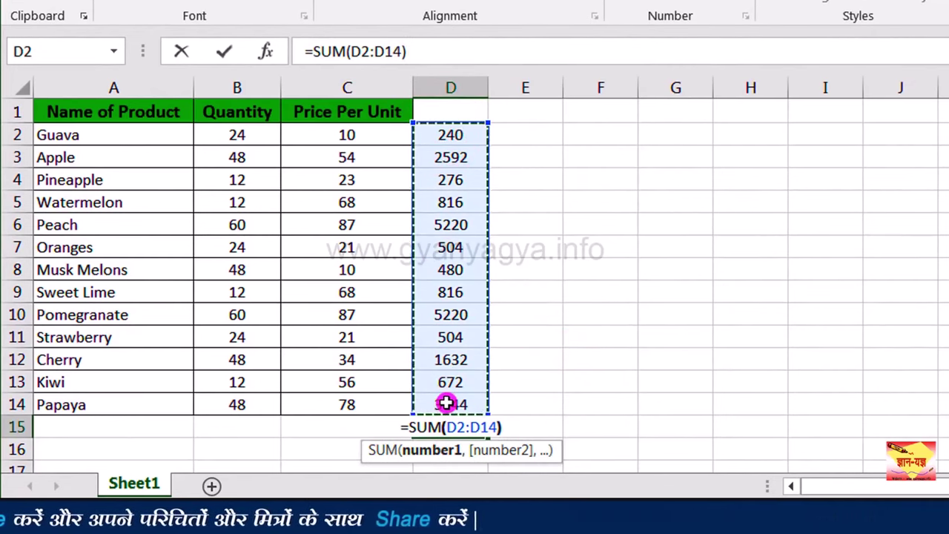
key("Return")
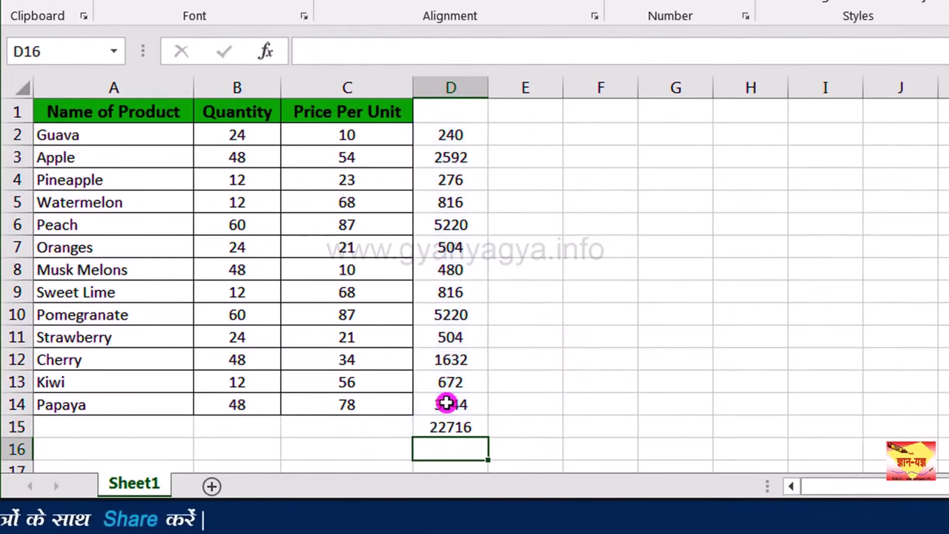
left_click(486, 428)
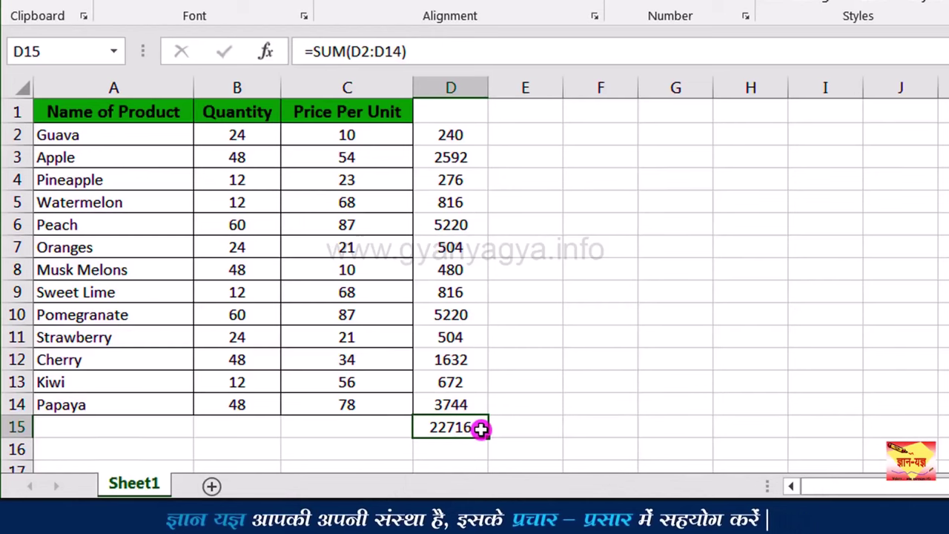
Start a SUMPRODUCT formula in C15 with the quantities B2:B14 as its first array.
left_click(401, 432)
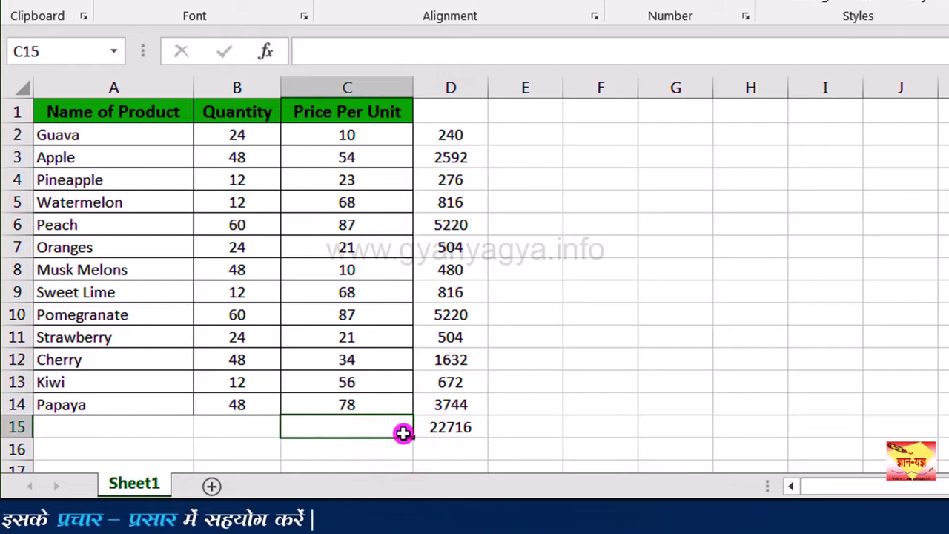
type("=")
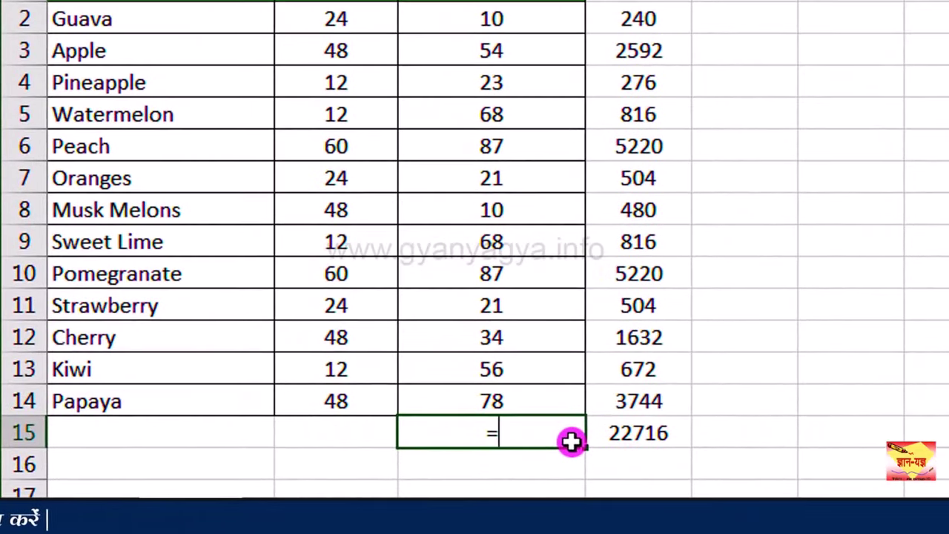
type("S")
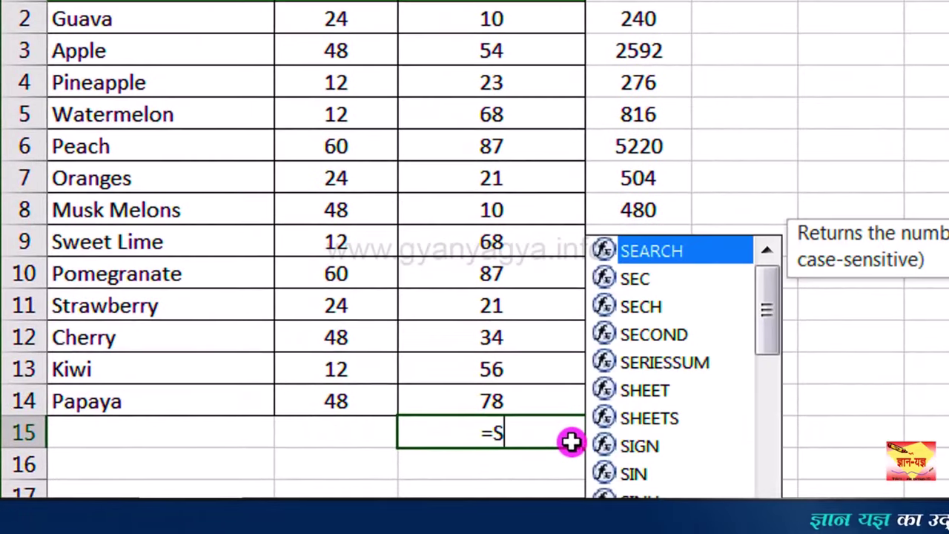
type("UM")
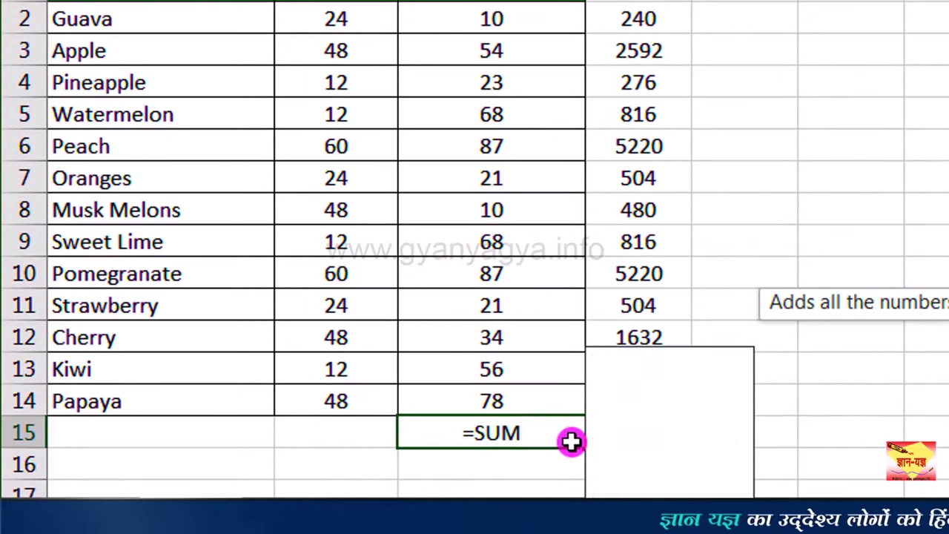
type("P")
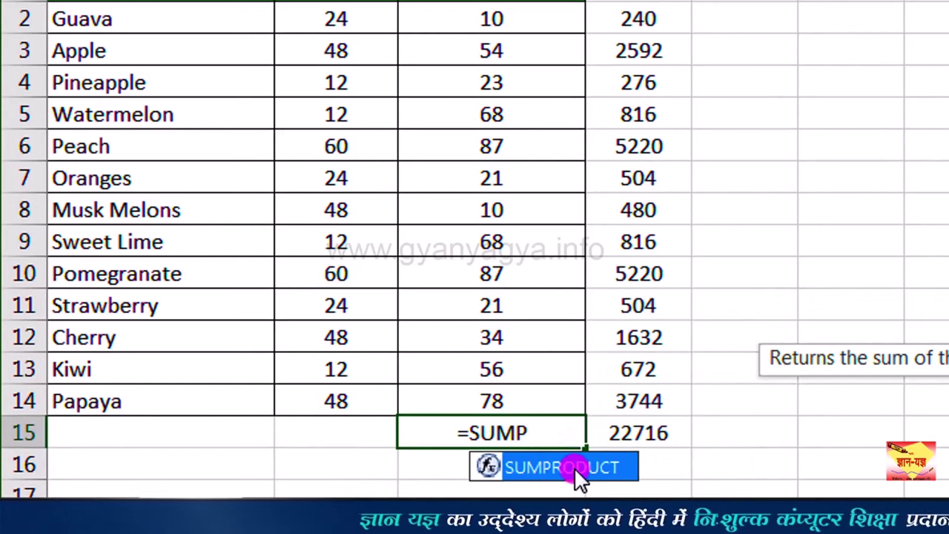
double_click(562, 467)
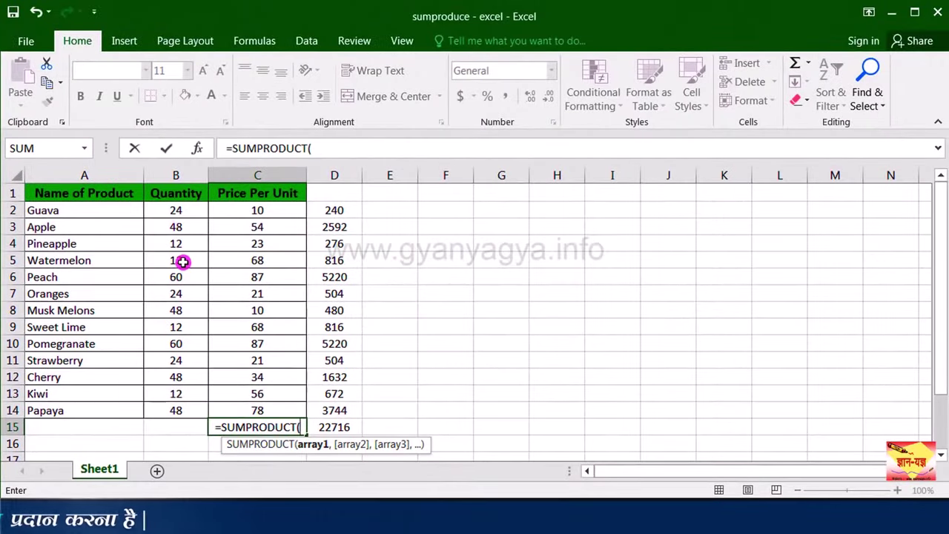
left_click_drag(189, 211, 188, 410)
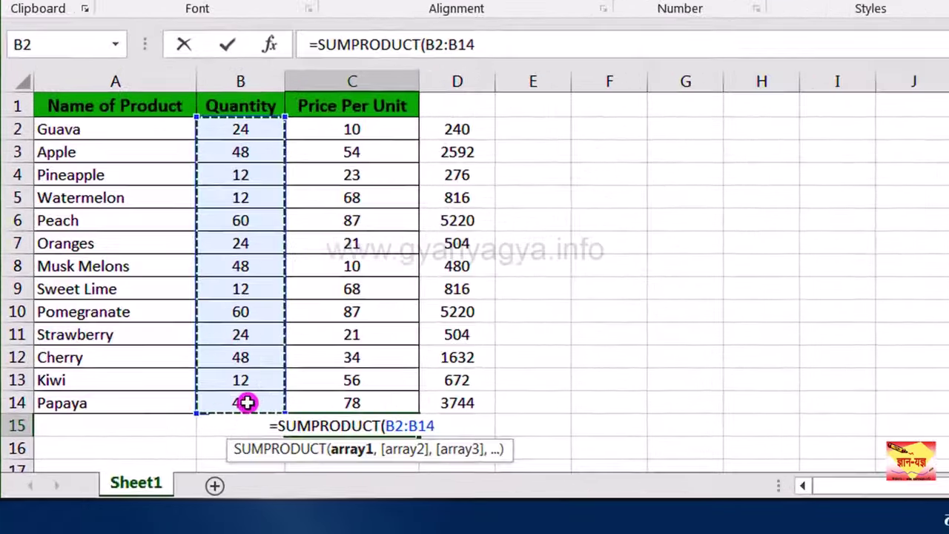
type(",")
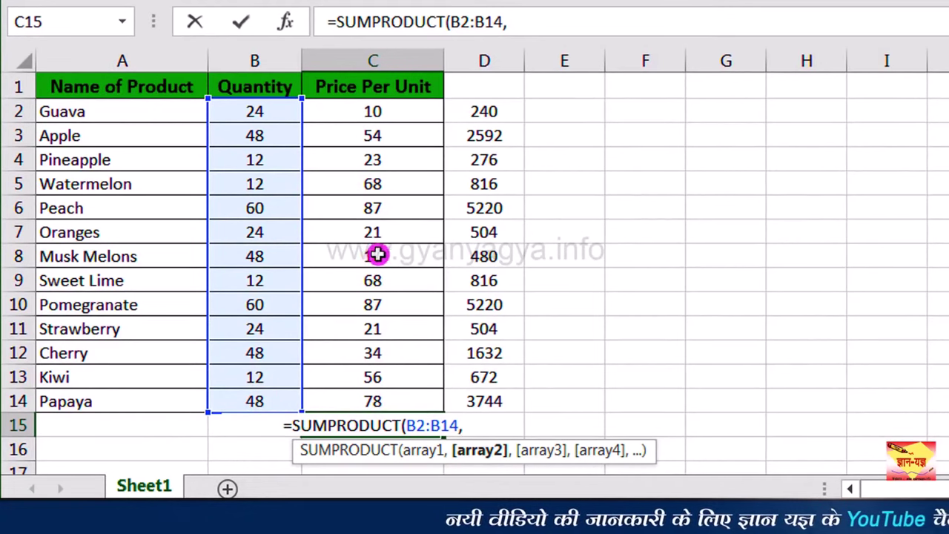
Add the unit prices C2:C14 as the second array, complete the SUMPRODUCT formula and check cell C15.
left_click(410, 113)
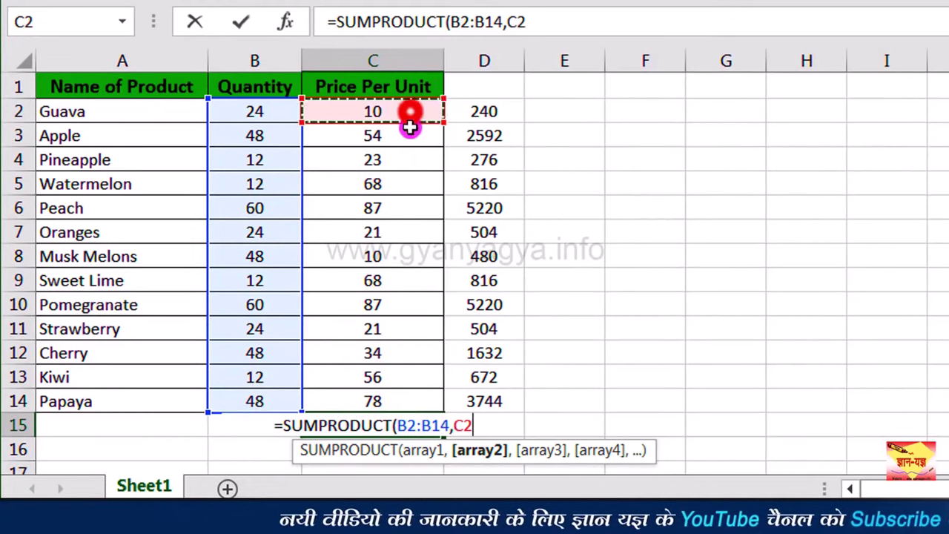
left_click_drag(411, 127, 415, 405)
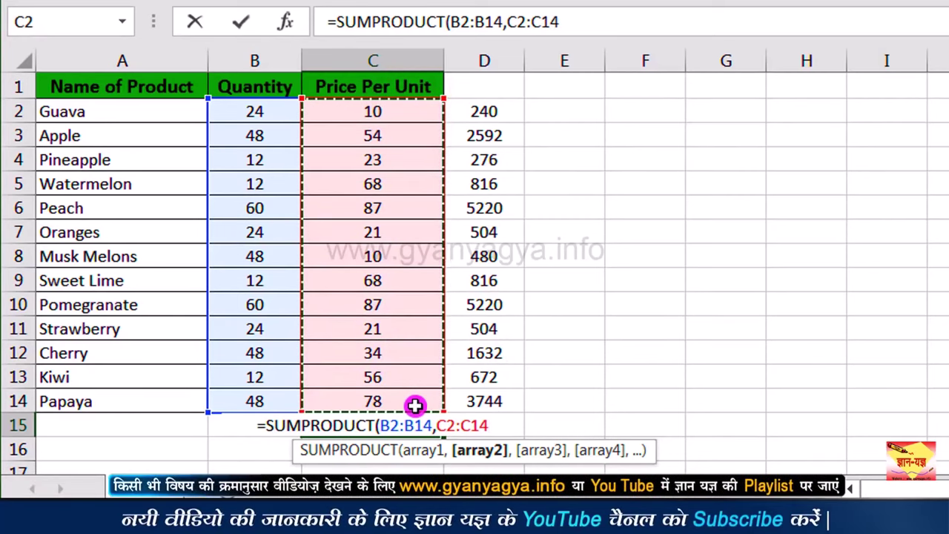
type(")")
key("Return")
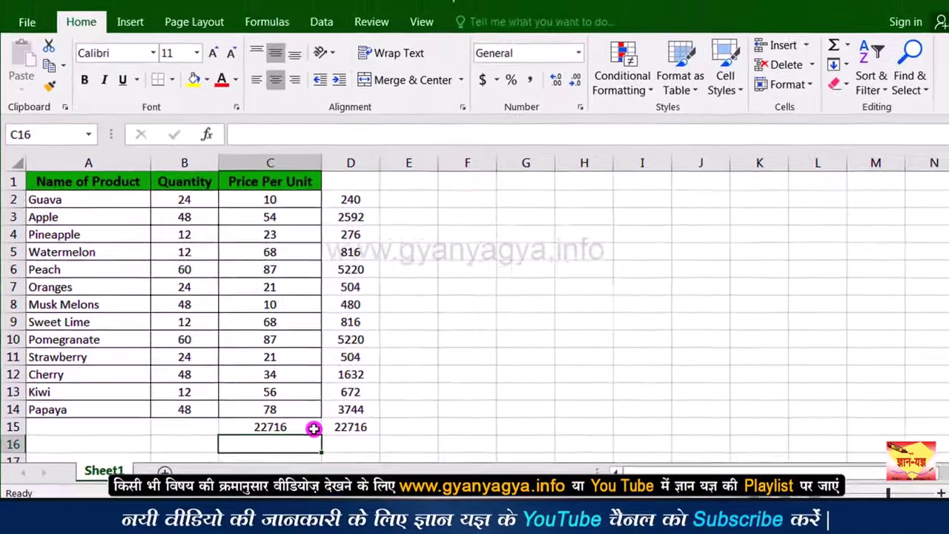
left_click(314, 428)
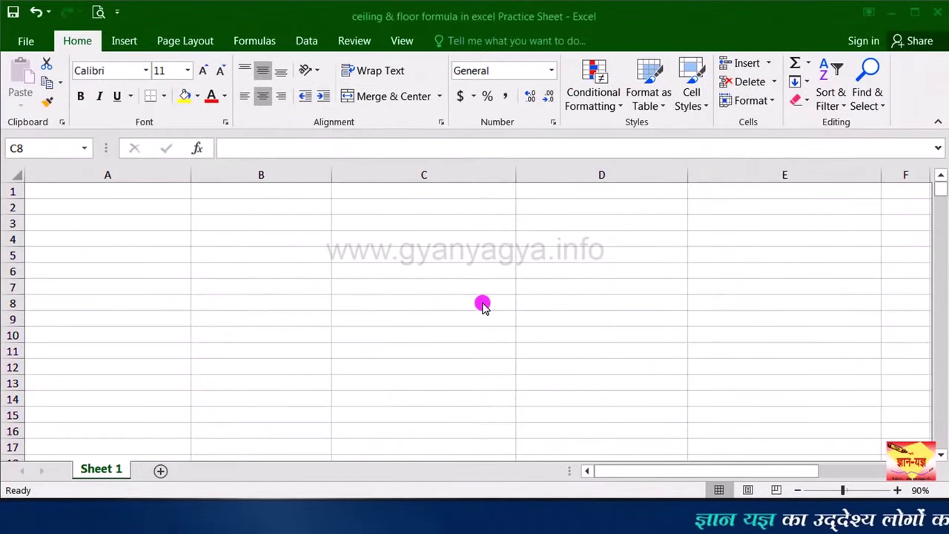
Enter 10.5 in cell C8 of the ceiling & floor practice sheet and reselect the cell.
left_click(468, 303)
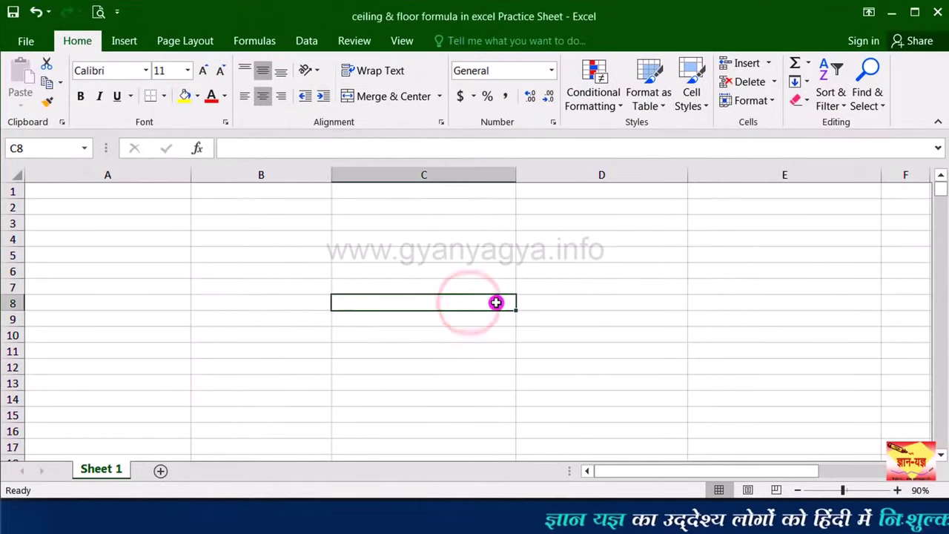
type("10.5")
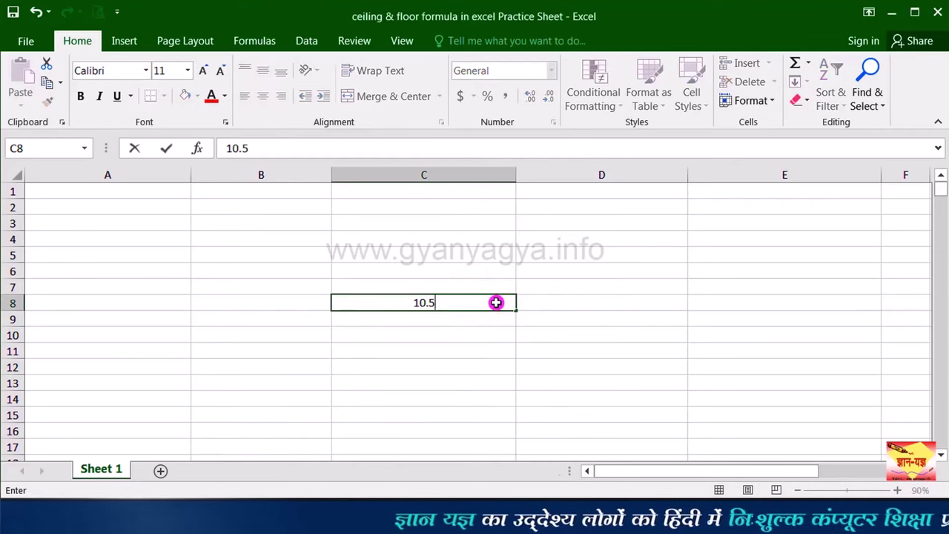
key("Return")
left_click(488, 302)
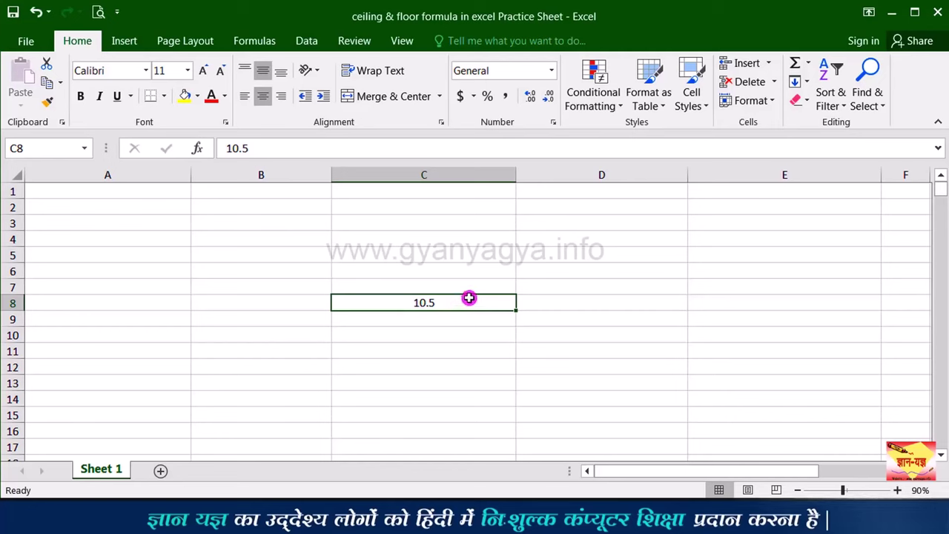
Enter 11 in C7 and 12 in C6 above the 10.5 value, and reselect C8.
left_click(470, 288)
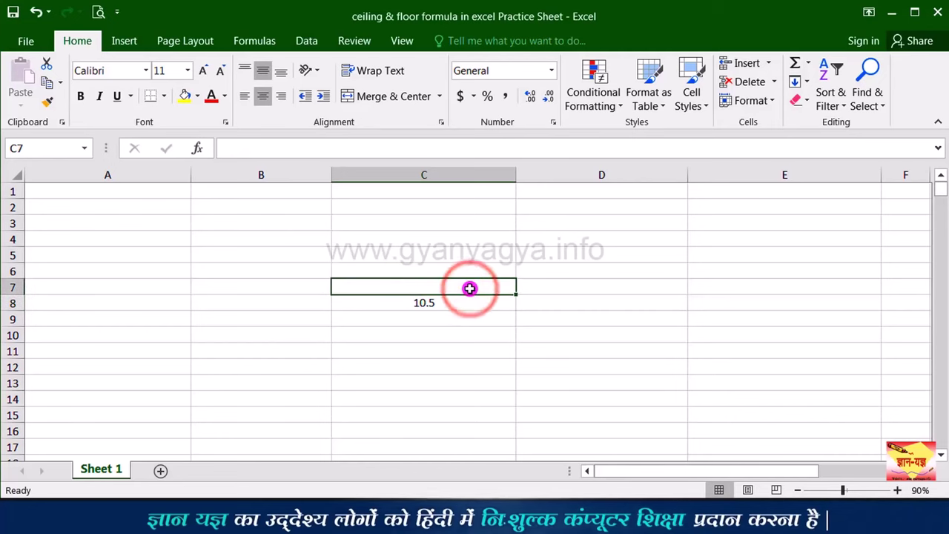
type("11")
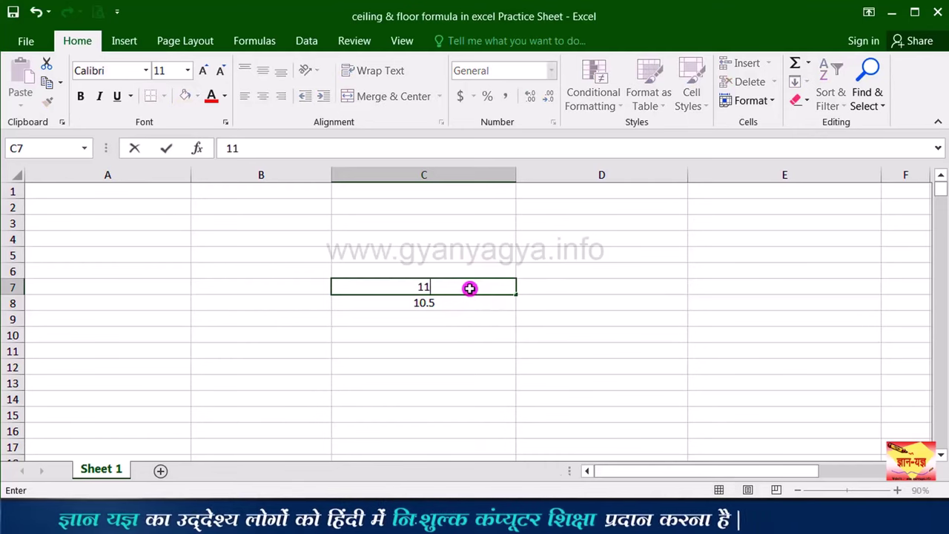
key("Up")
type("12")
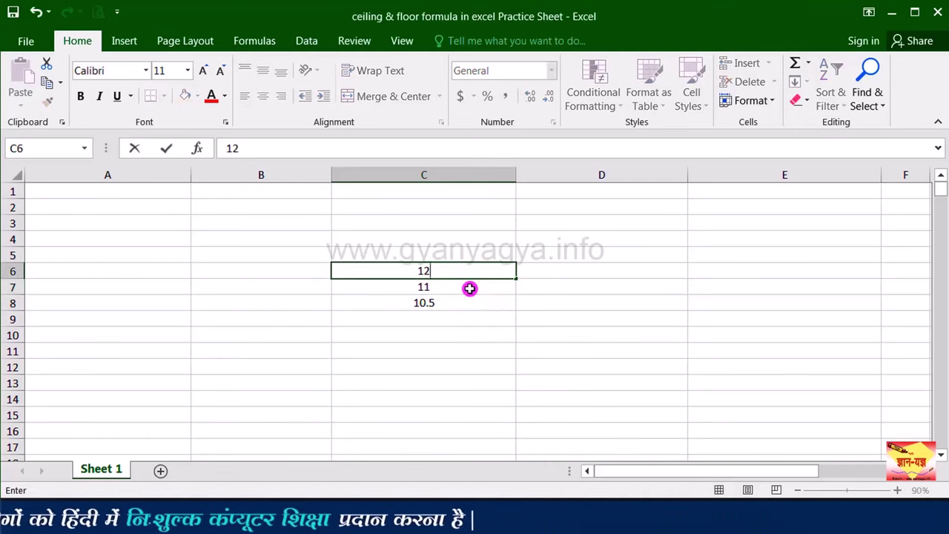
key("Return")
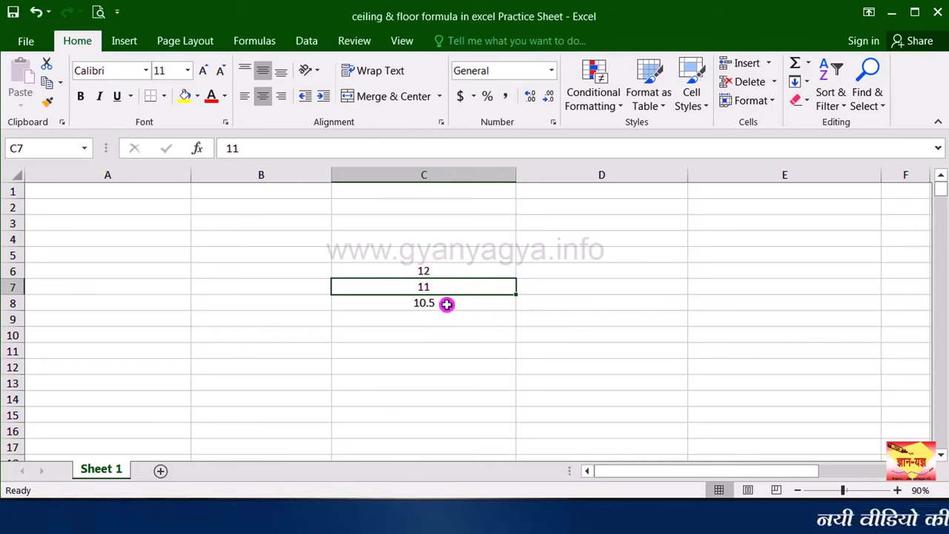
left_click(446, 304)
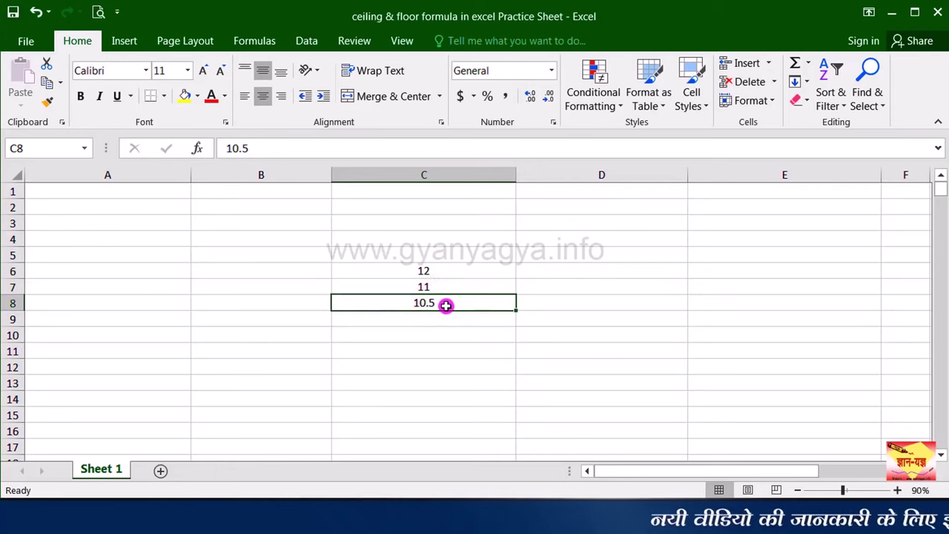
Enter 10, 9 and 8 in cells C9, C10 and C11 below the 10.5 value.
left_click(445, 320)
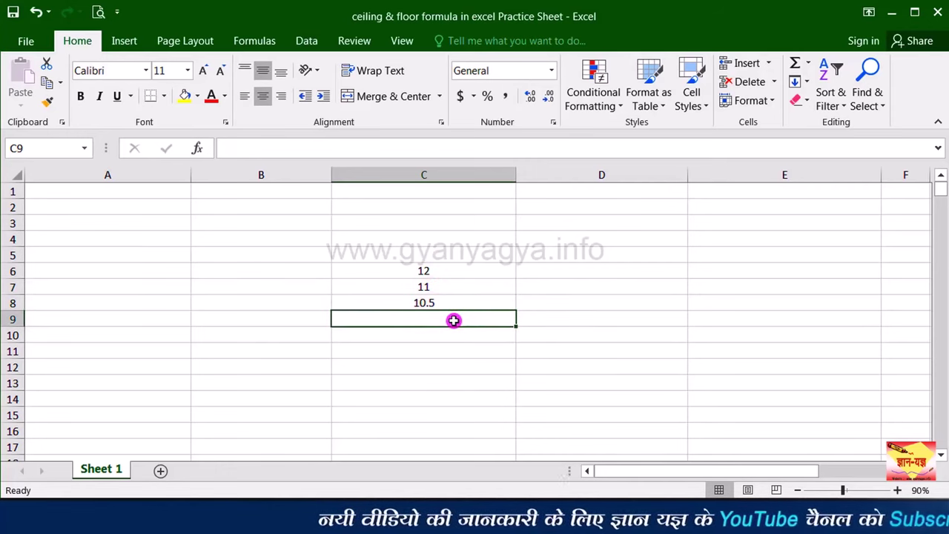
double_click(454, 321)
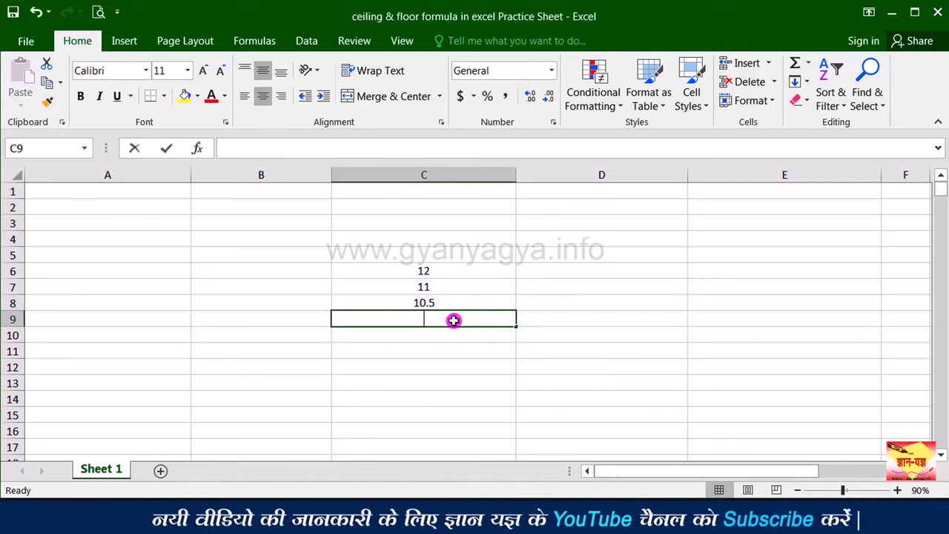
type("10")
key("Return")
type("9")
key("Return")
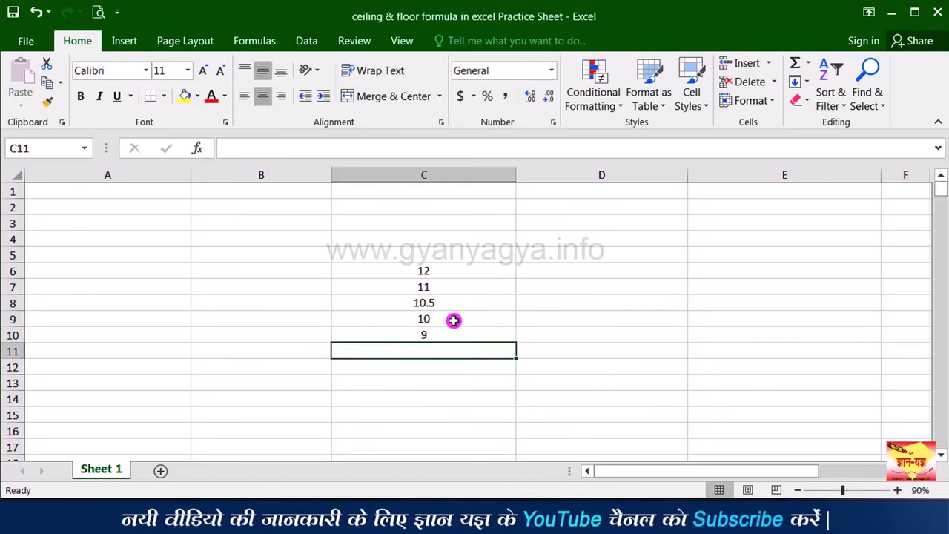
type("8")
key("Return")
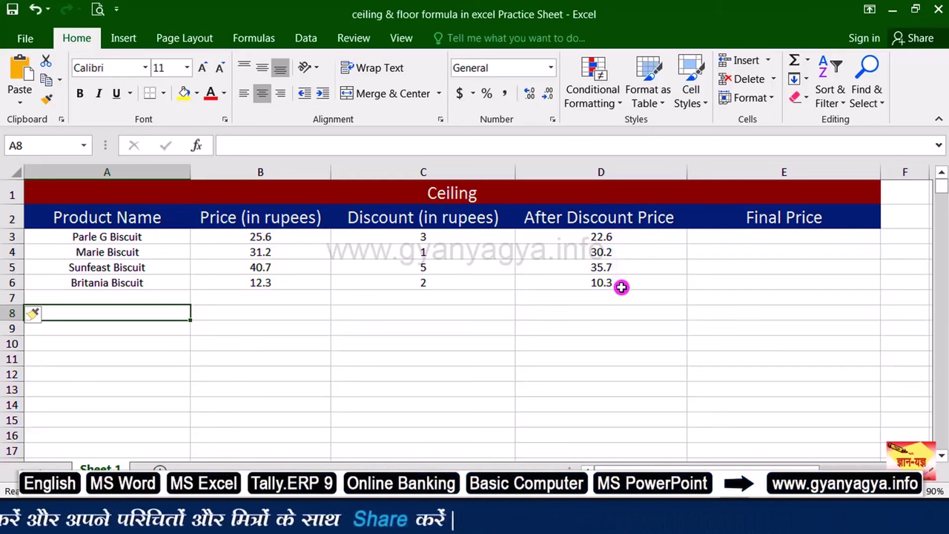
Enter =CEILING(D3,2) in E3 to round the Parle G after-discount price up to a multiple of 2.
left_click(806, 239)
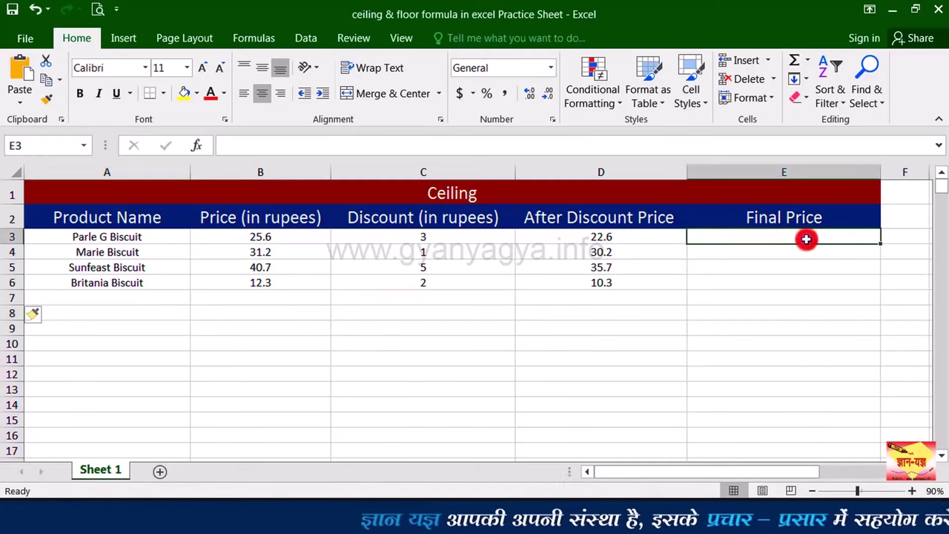
double_click(806, 239)
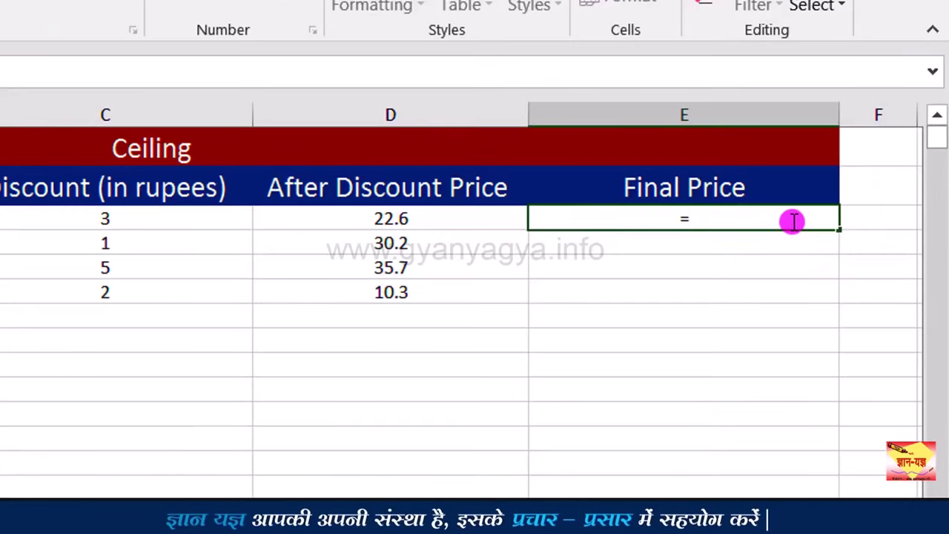
type("=cei")
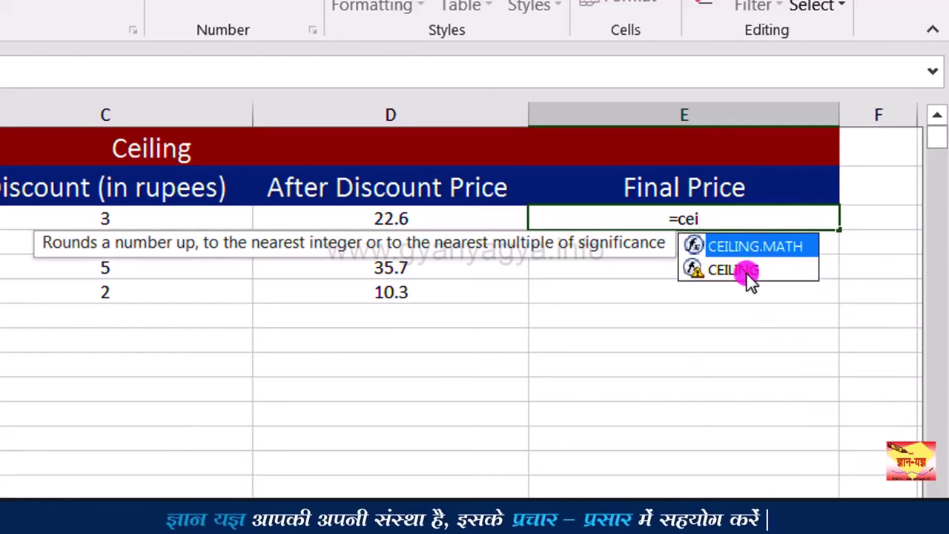
double_click(748, 273)
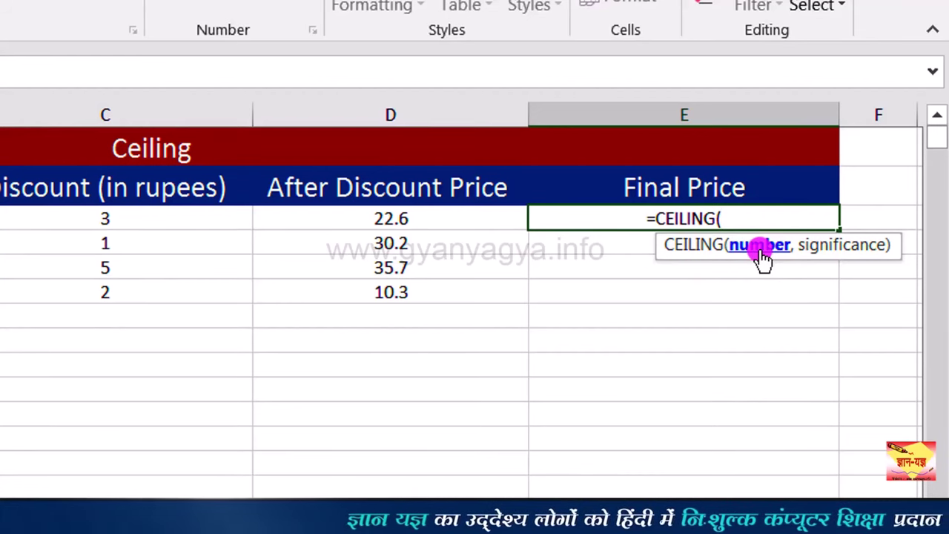
left_click(428, 219)
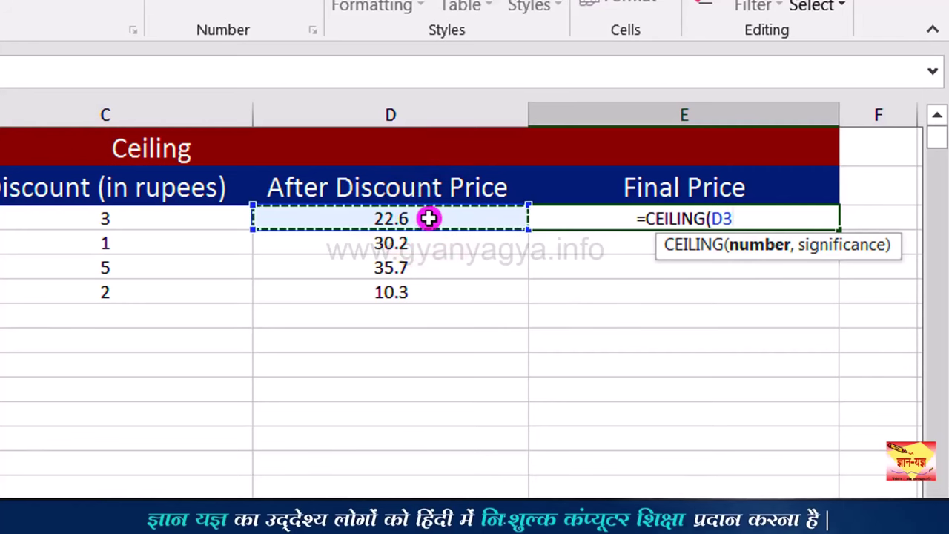
type(",2")
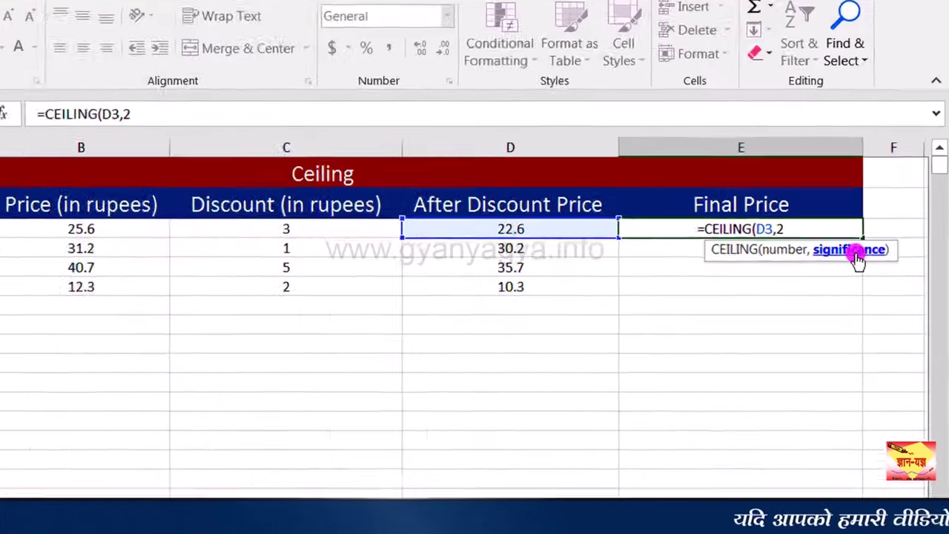
type(")")
key("Return")
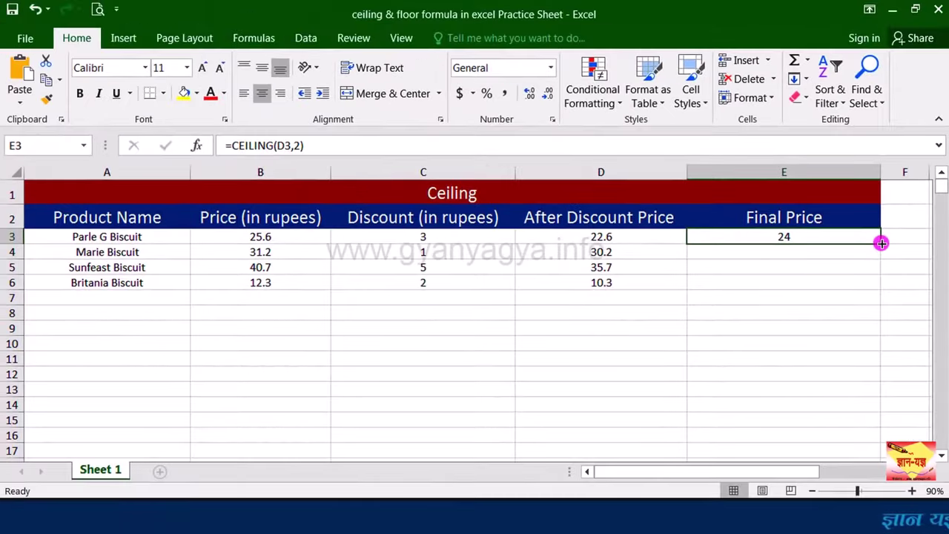
Copy the CEILING formula from E3 down to E6 and review the Sunfeast Biscuit row.
left_click_drag(800, 216, 800, 285)
left_click_drag(881, 282, 881, 289)
left_click(808, 237)
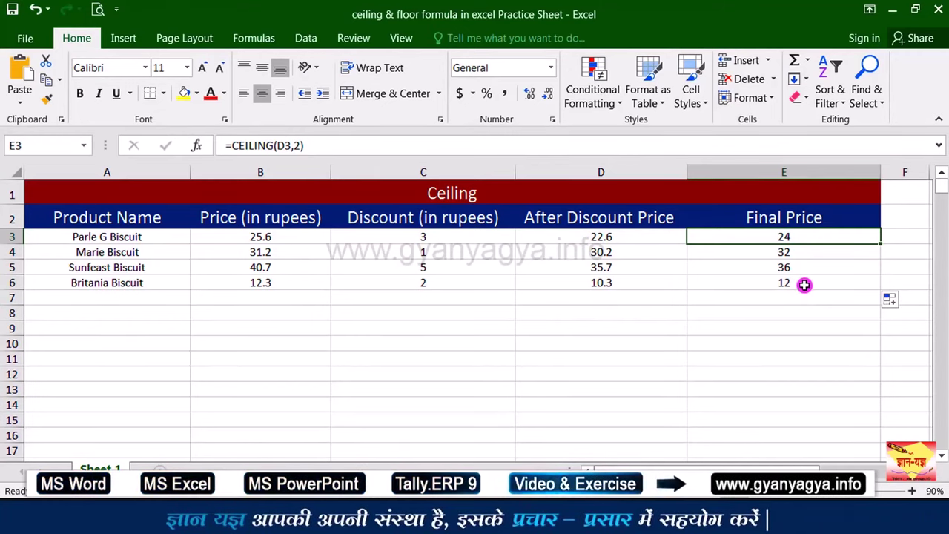
left_click_drag(163, 268, 721, 262)
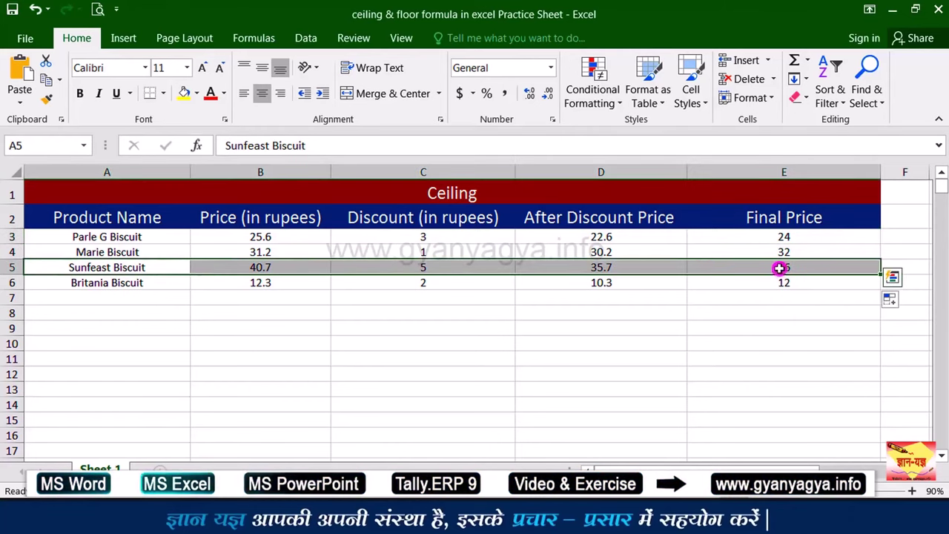
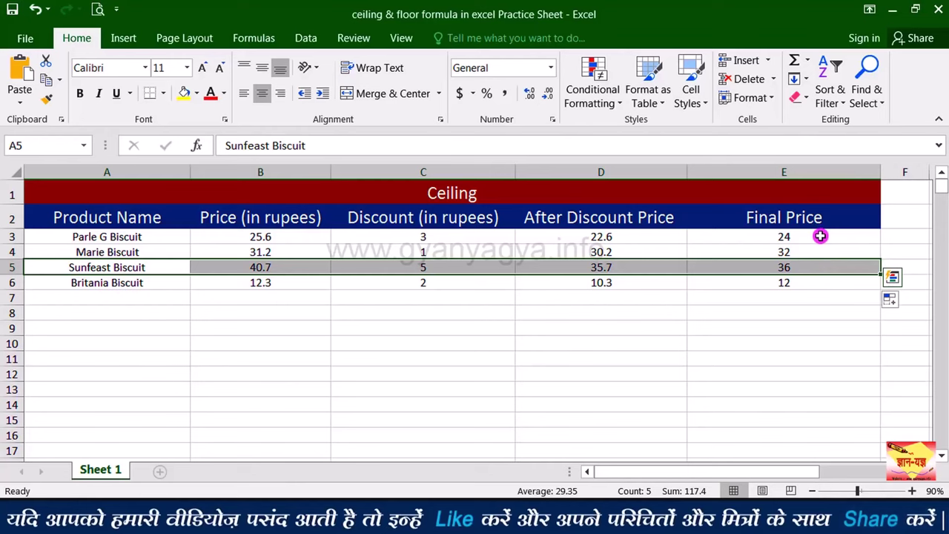
Clear the final prices in E3:E6 and start a new CEILING formula in E3 with D3 as its number.
left_click_drag(821, 236, 820, 284)
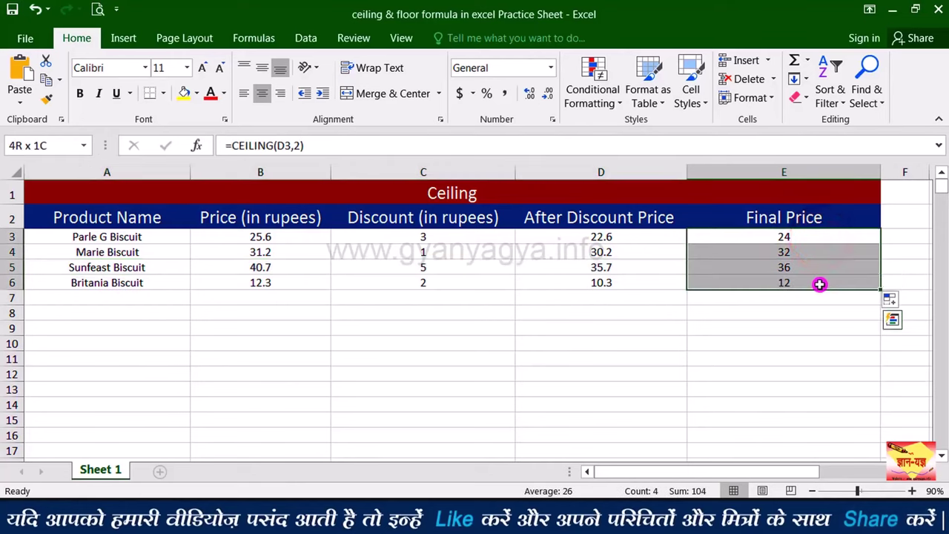
left_click(814, 235)
type("=")
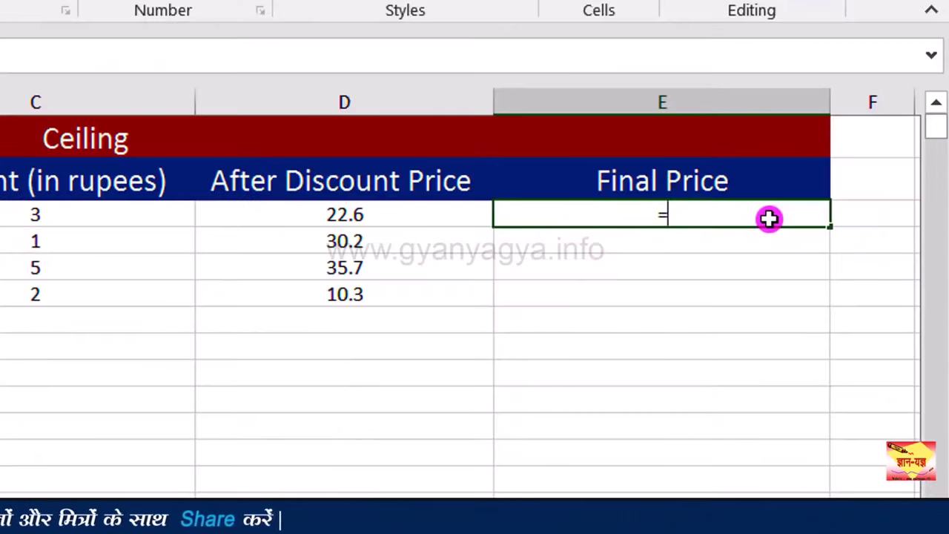
type("ceil")
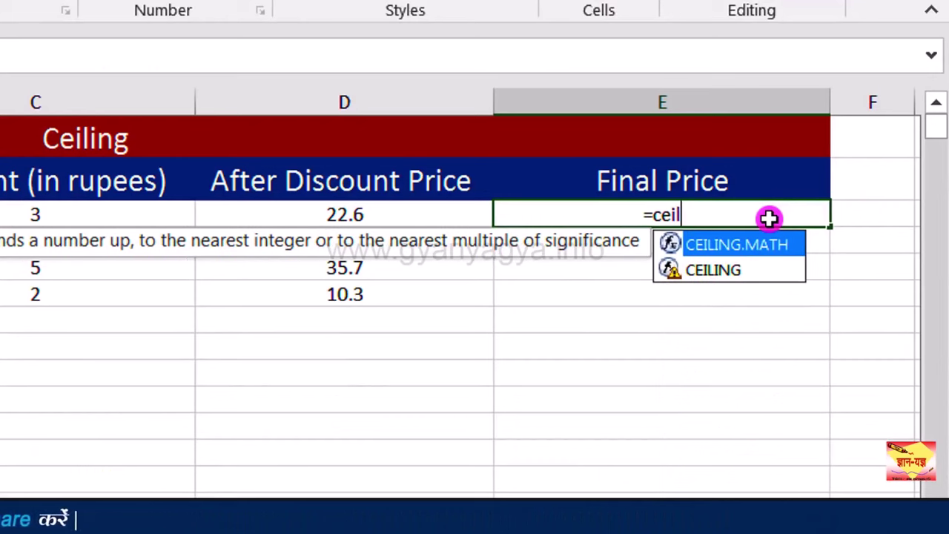
double_click(748, 272)
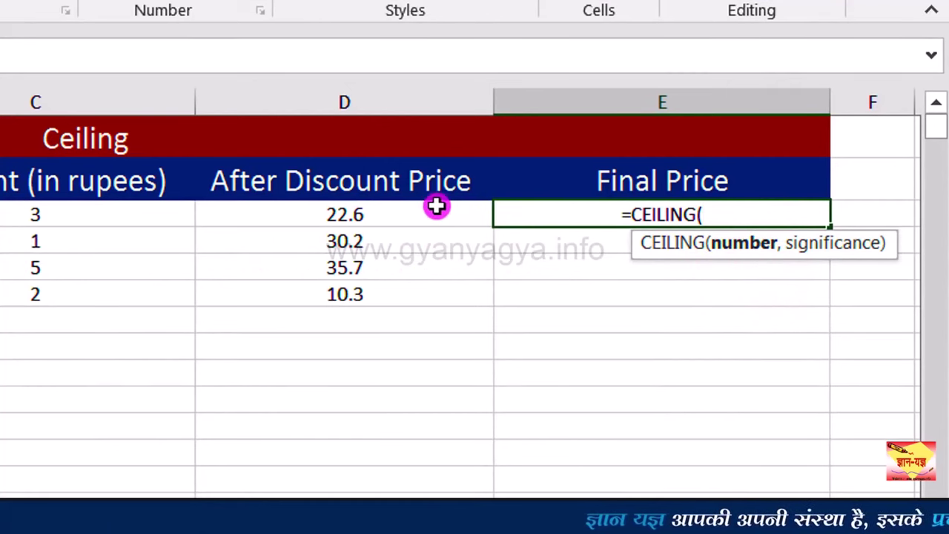
left_click(411, 215)
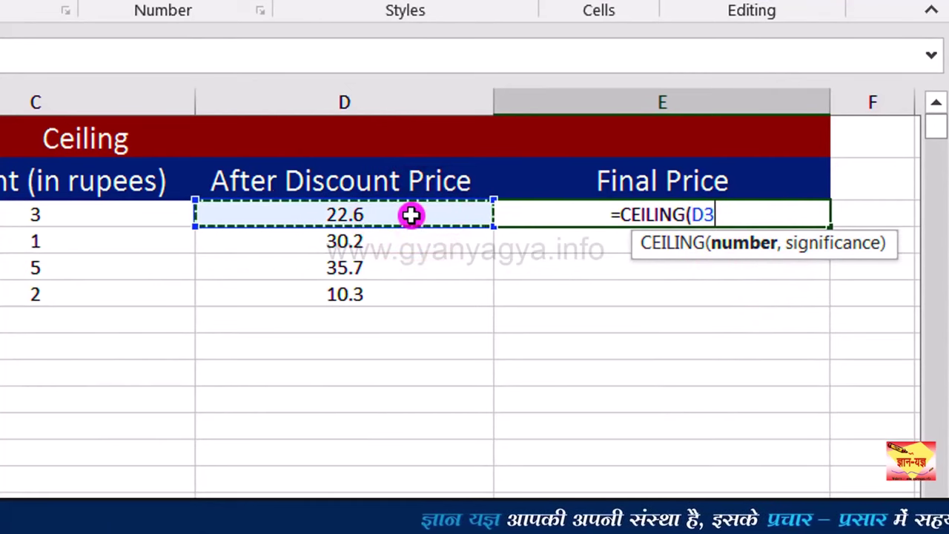
Complete the CEILING formula in E3 with significance 3 and compare the result with the price in D3.
type(",")
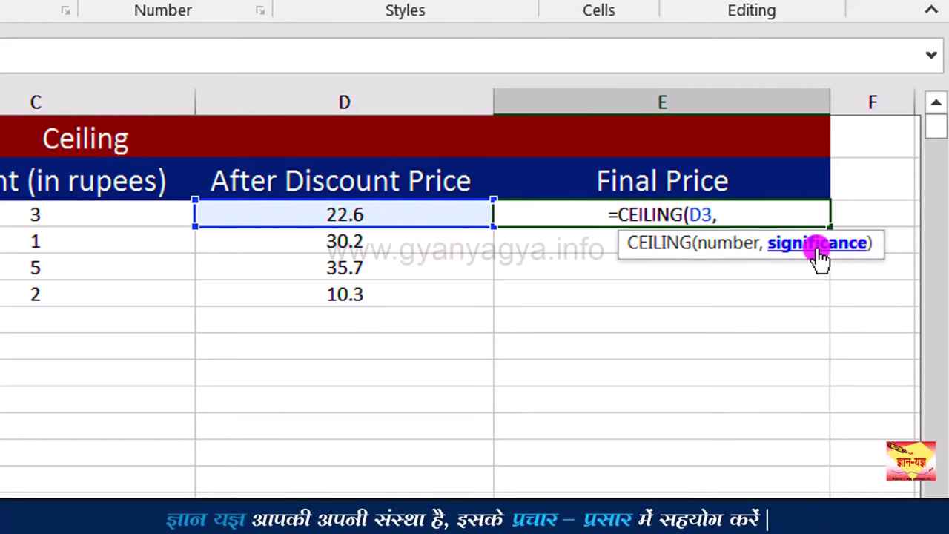
type("3")
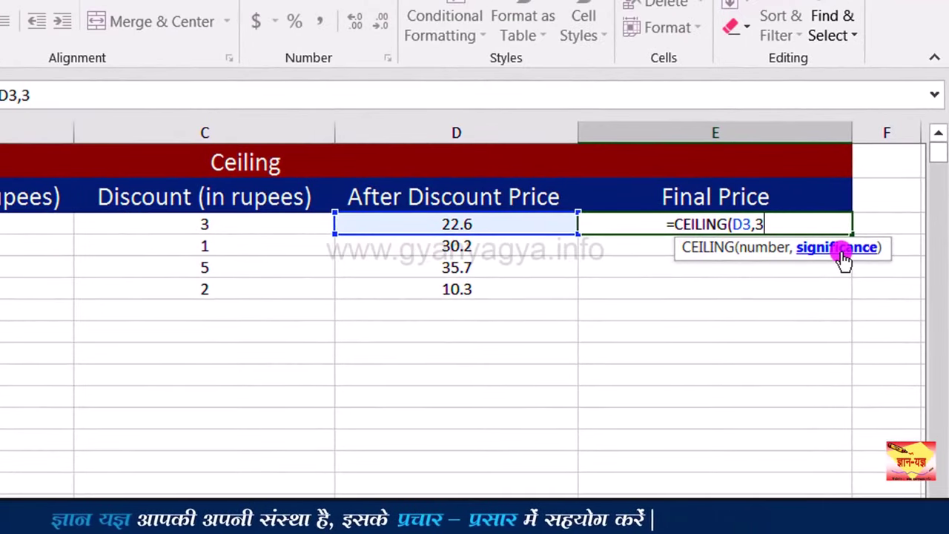
type(")")
key("Return")
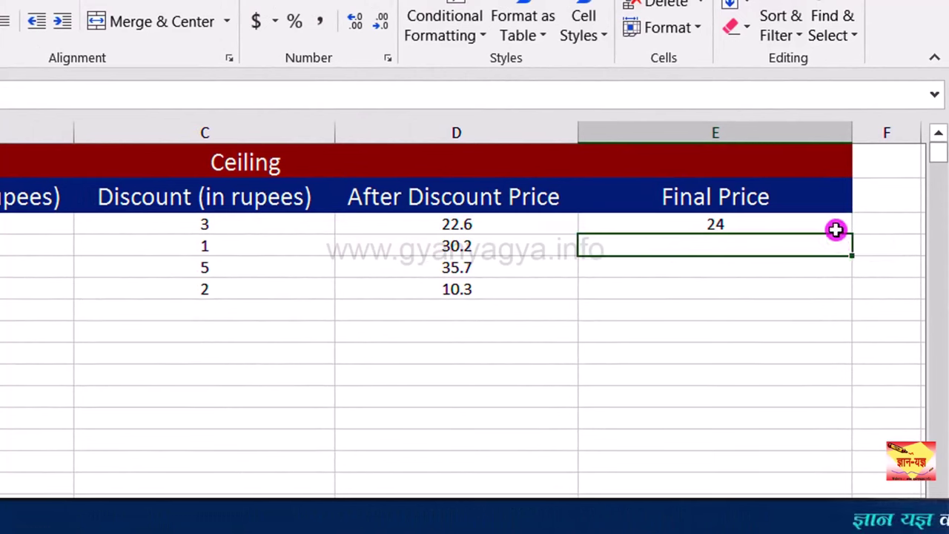
left_click(836, 230)
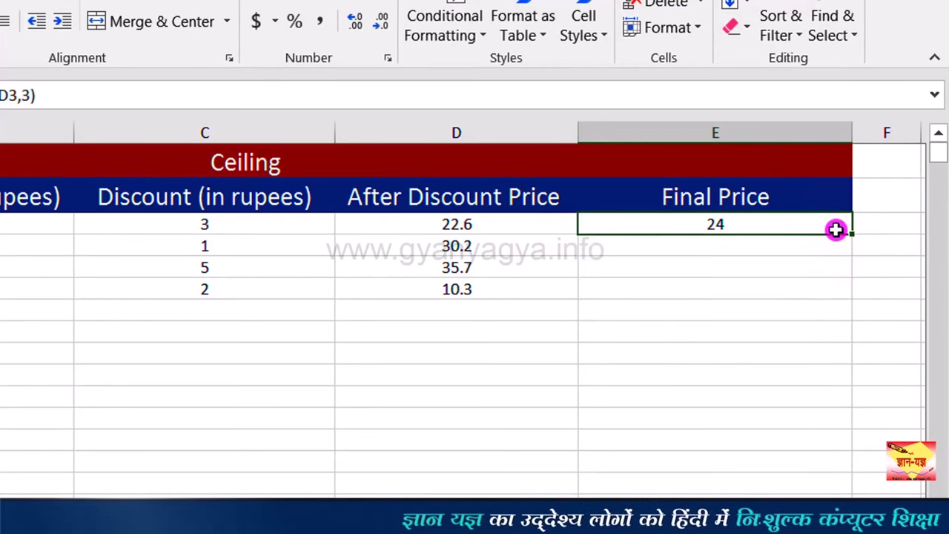
left_click(525, 228)
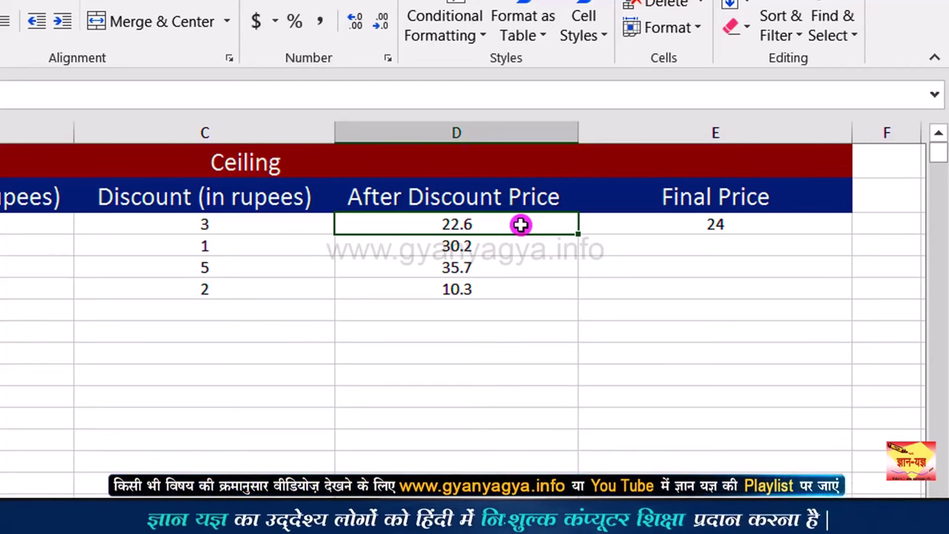
left_click(649, 224)
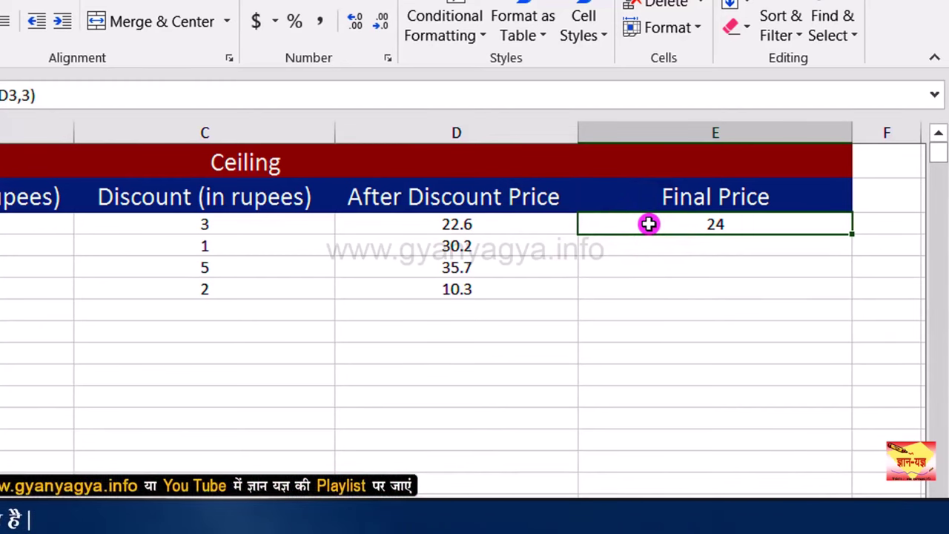
left_click(526, 224)
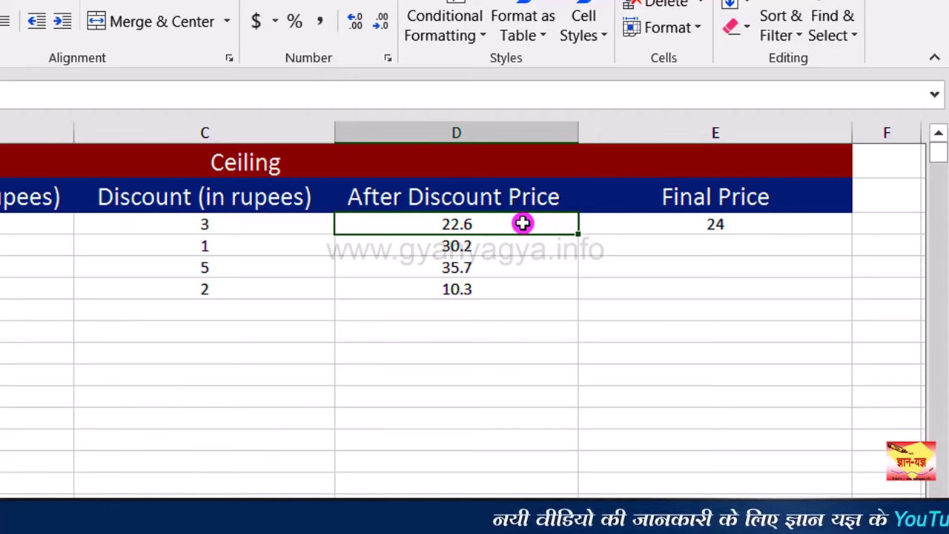
Replace the formula in E3 with =CEILING(D3,5) to round the price up to a multiple of 5.
left_click(617, 226)
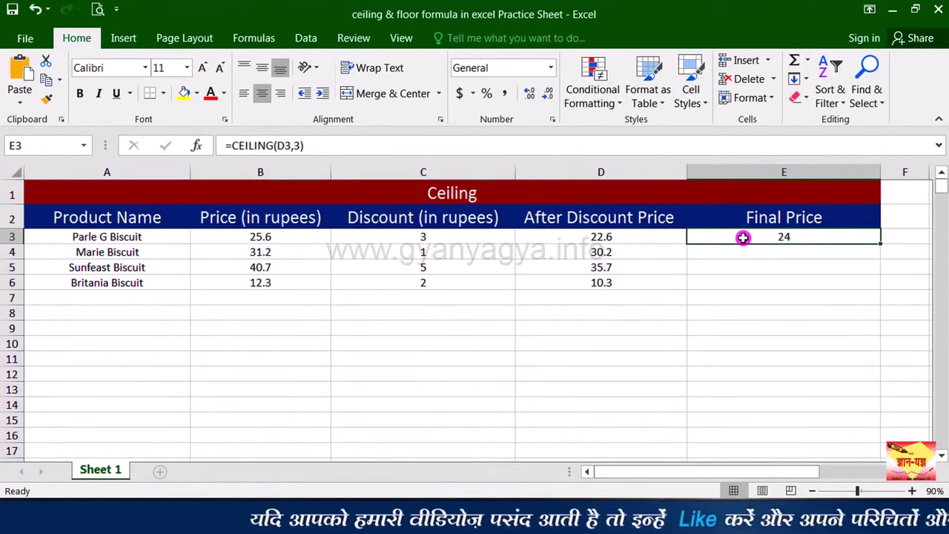
key("Delete")
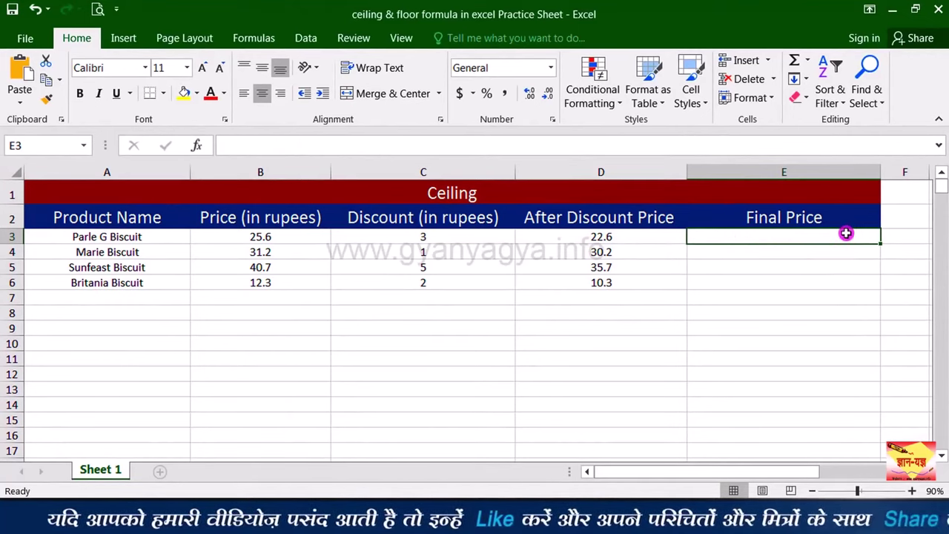
type("=cei")
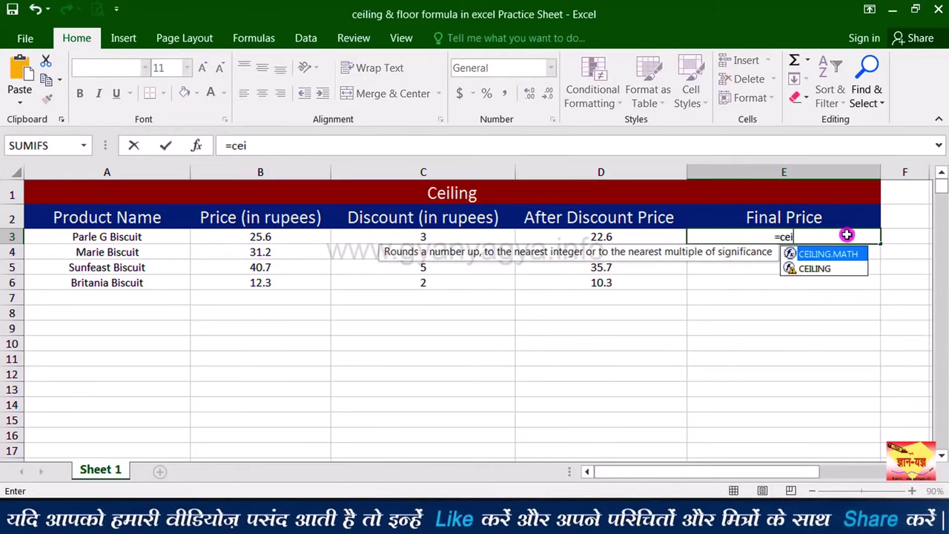
double_click(816, 269)
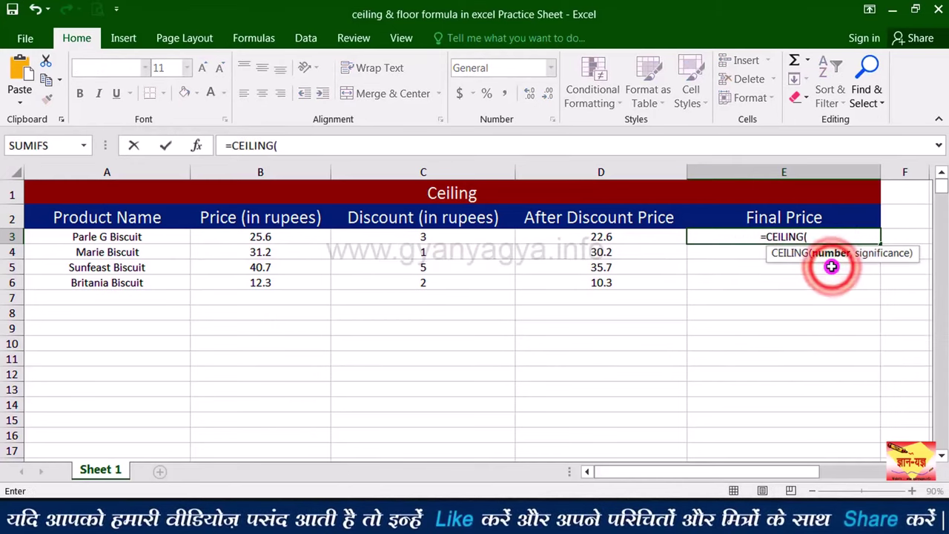
left_click(627, 241)
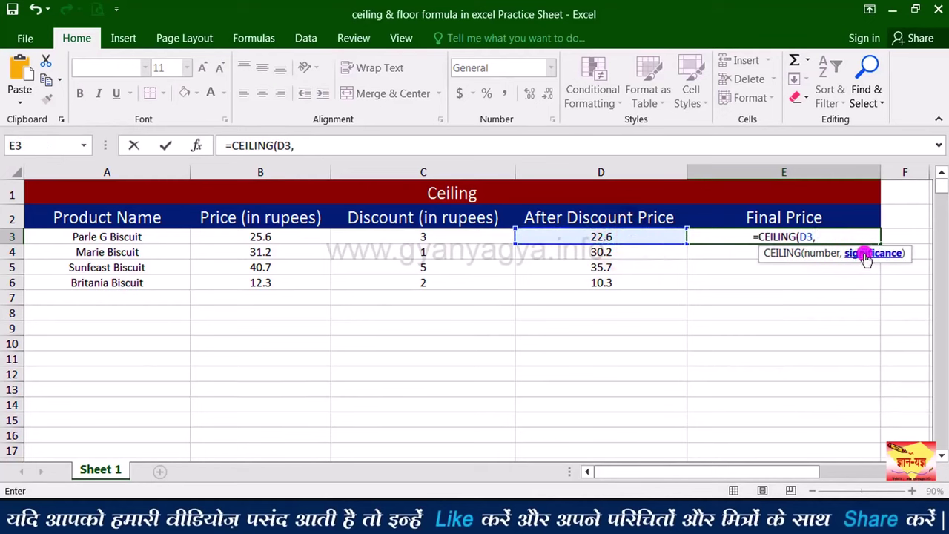
type(",")
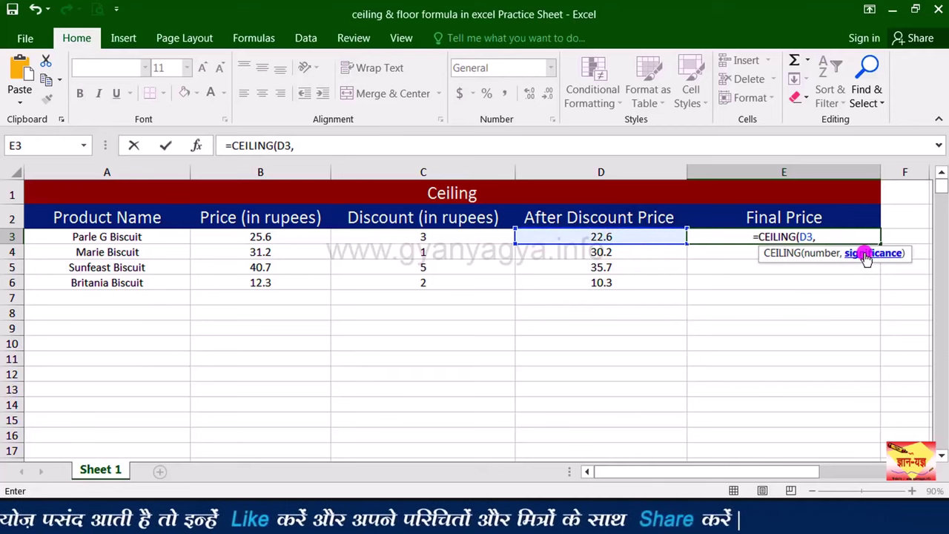
type("5")
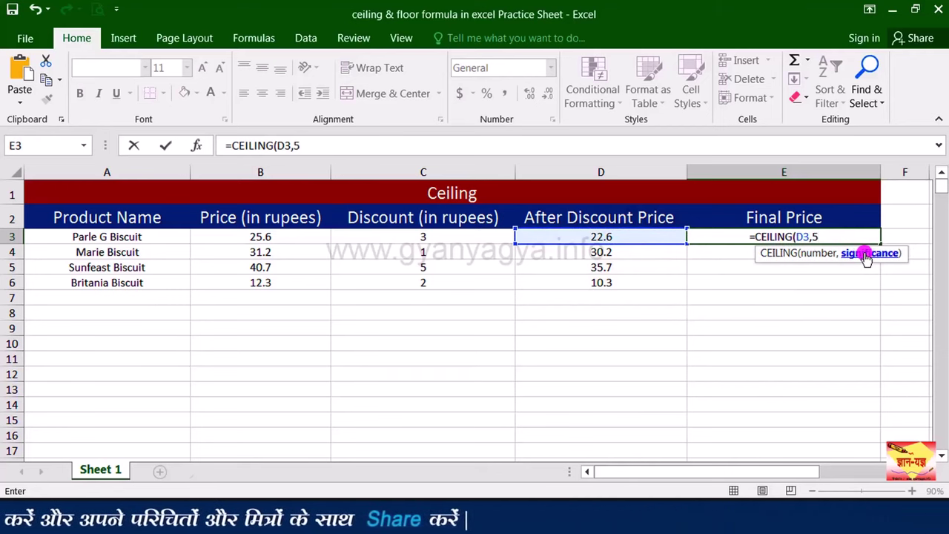
type(")")
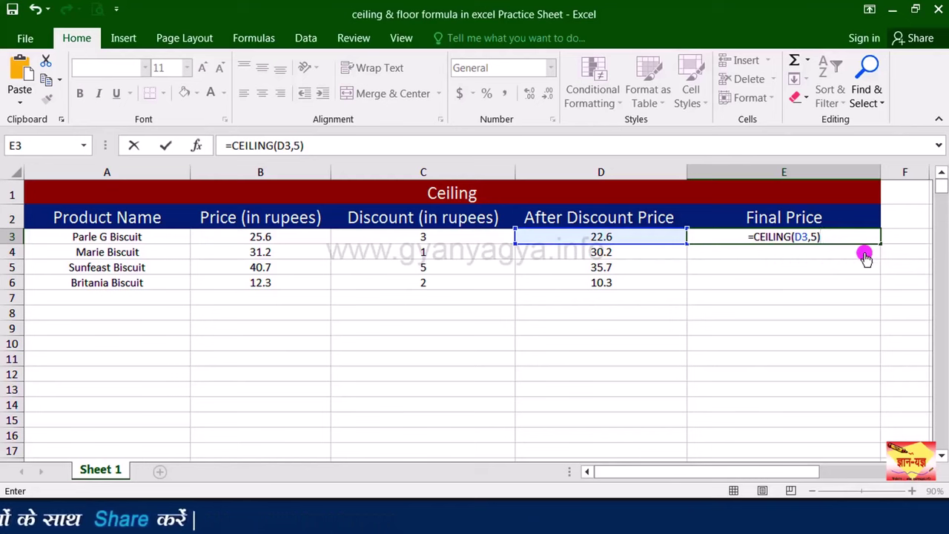
key("Return")
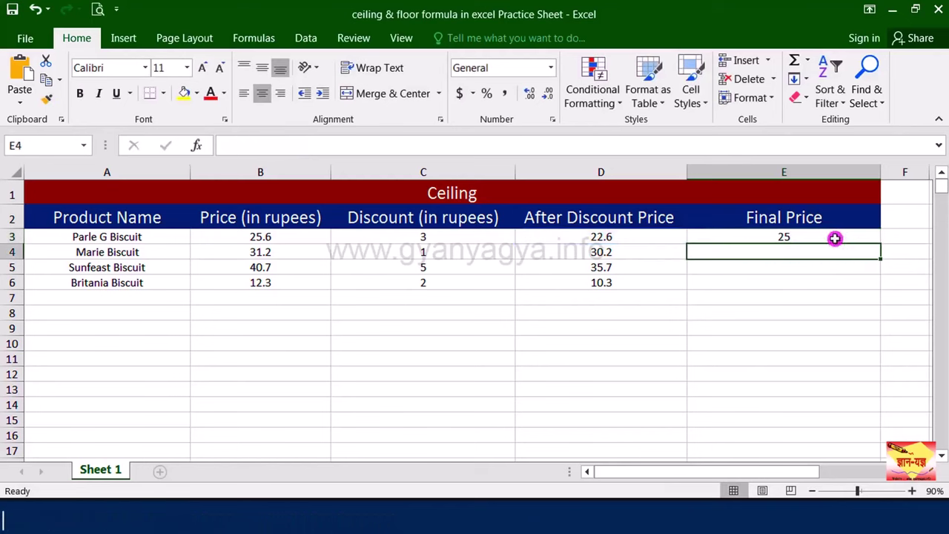
Copy the CEILING formula from E3 down to E6 and review the final prices against the After Discount Price column.
left_click(835, 237)
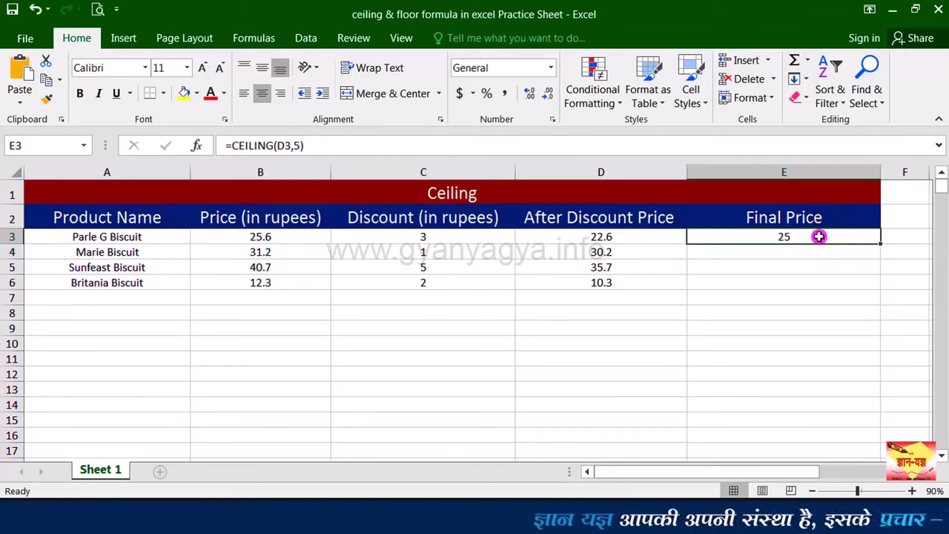
left_click(664, 237)
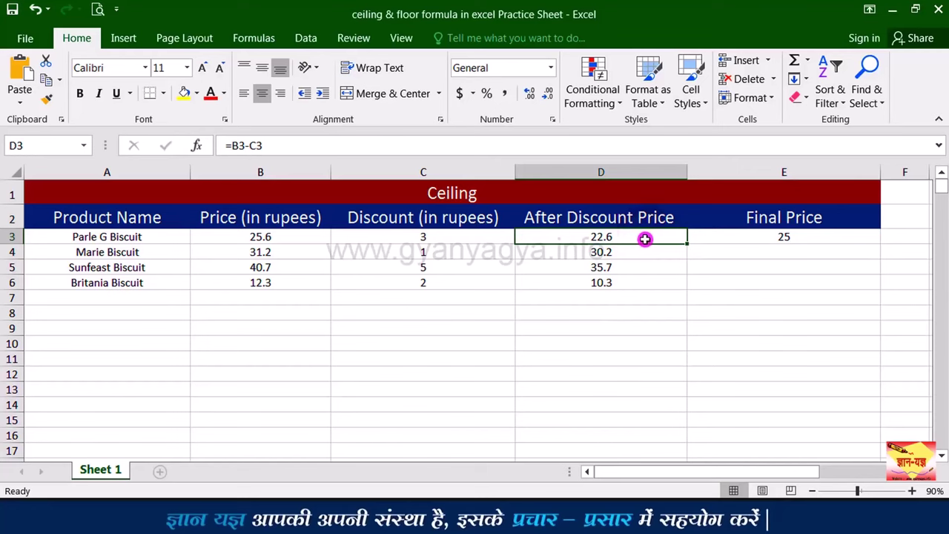
left_click(740, 237)
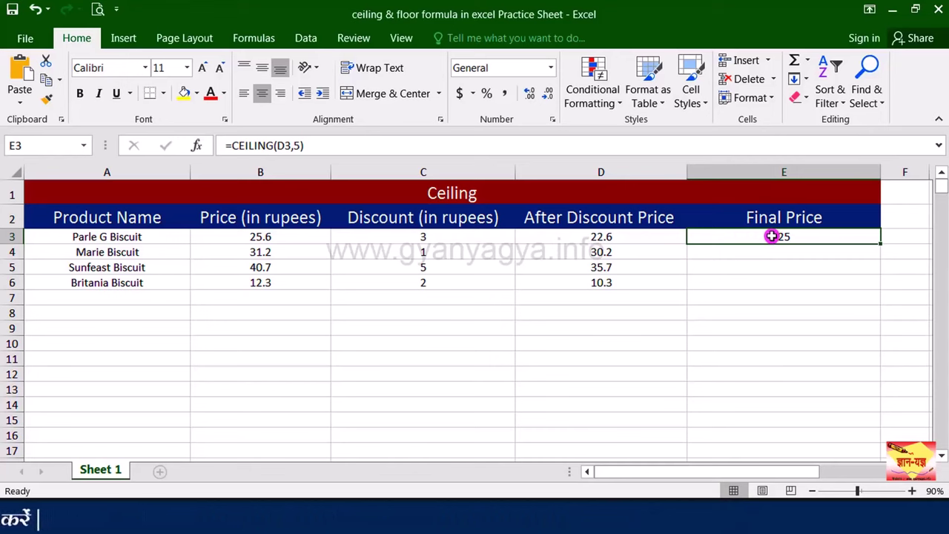
left_click_drag(881, 244, 876, 296)
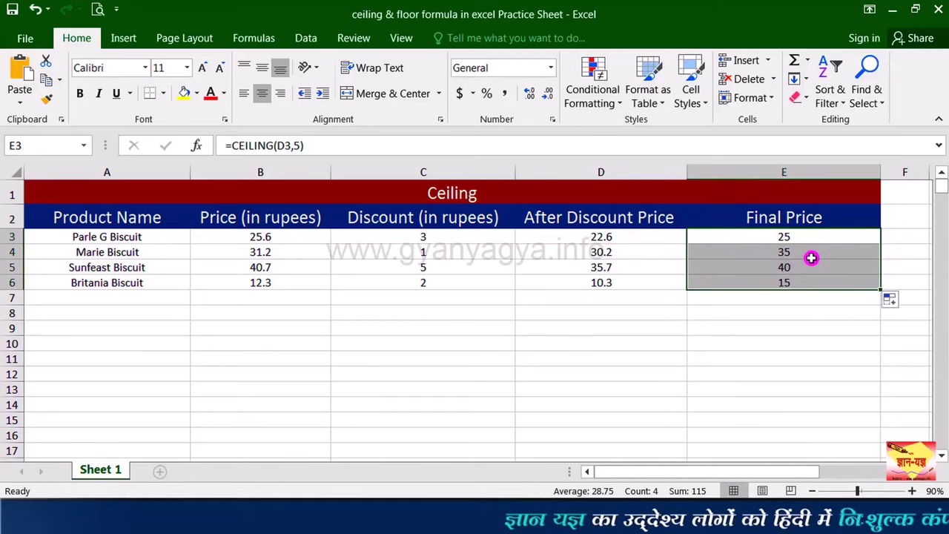
left_click(808, 254)
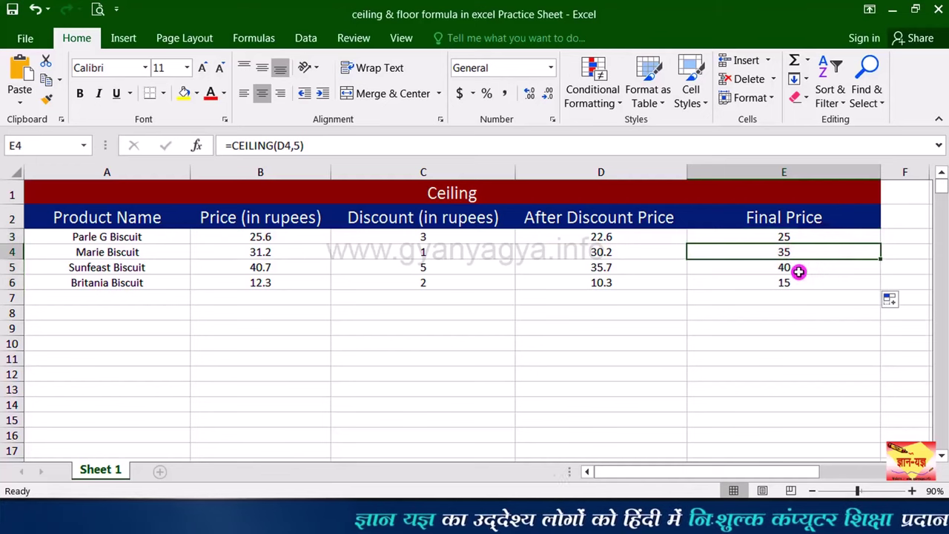
left_click(797, 271)
left_click(799, 282)
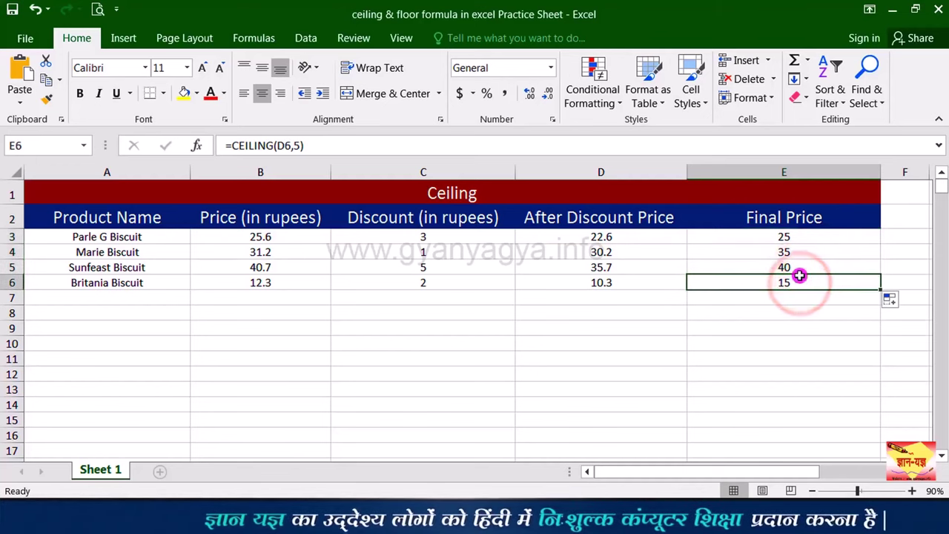
left_click(801, 237)
left_click_drag(802, 264, 803, 284)
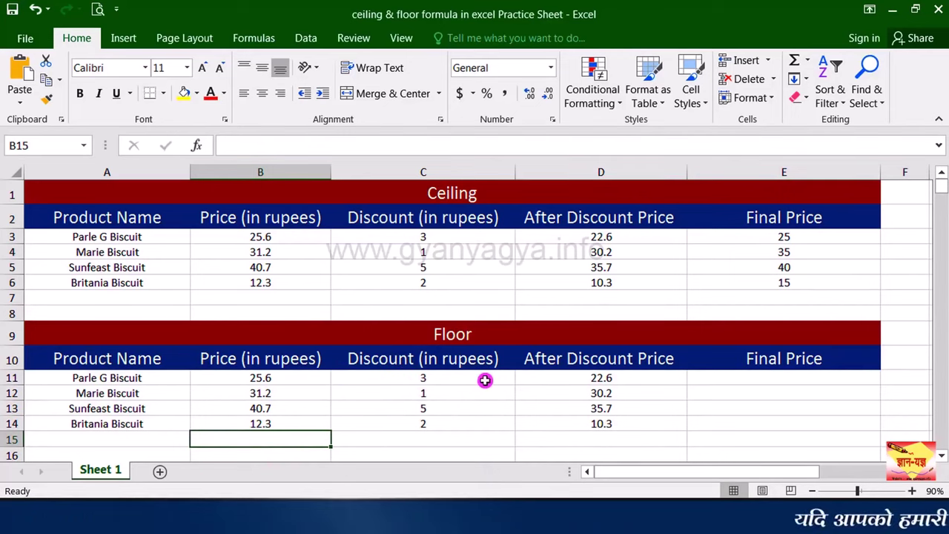
Enter =FLOOR(D11,3) in E11 of the Floor table and copy the formula down to E14.
left_click(784, 380)
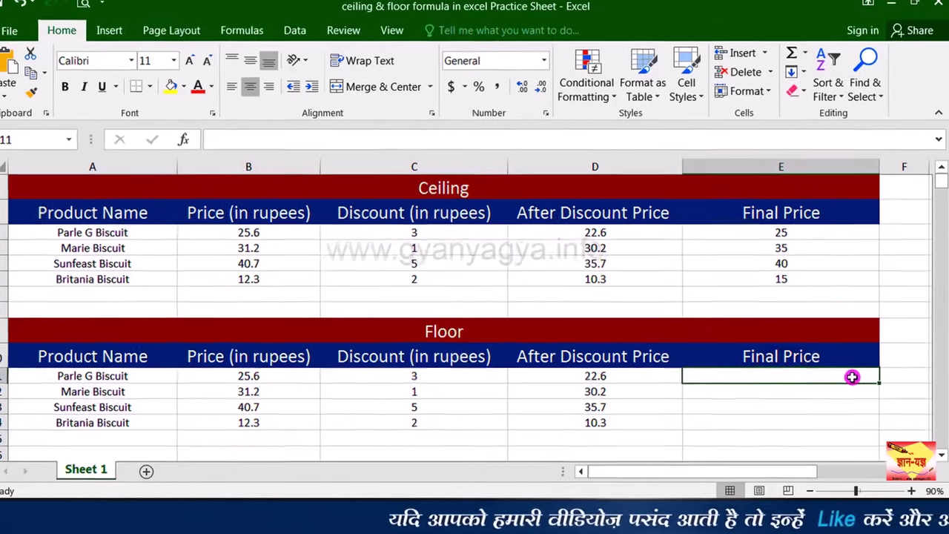
type("=")
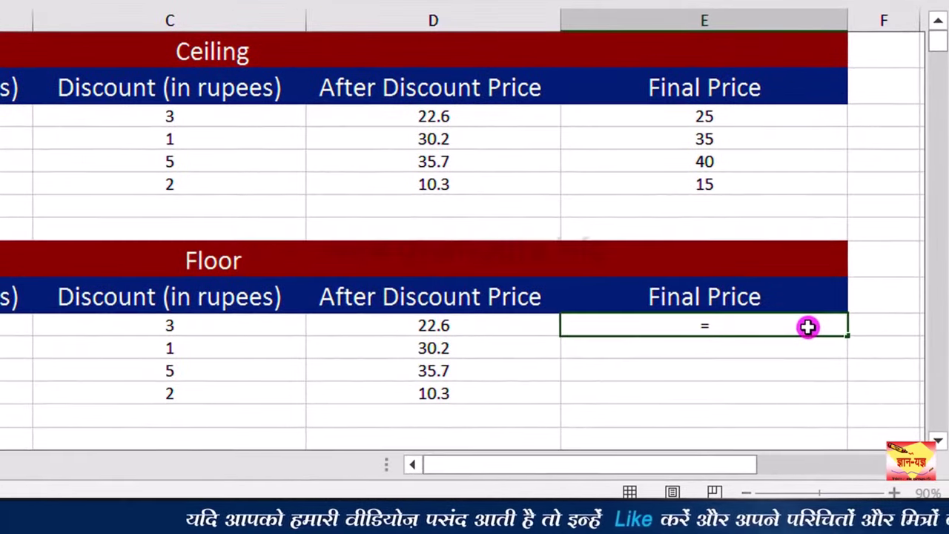
type("fl")
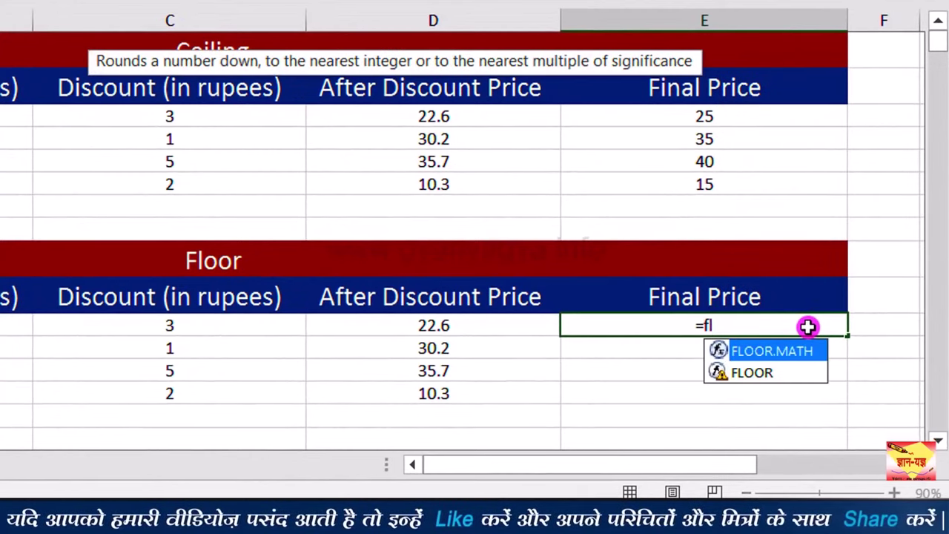
double_click(774, 373)
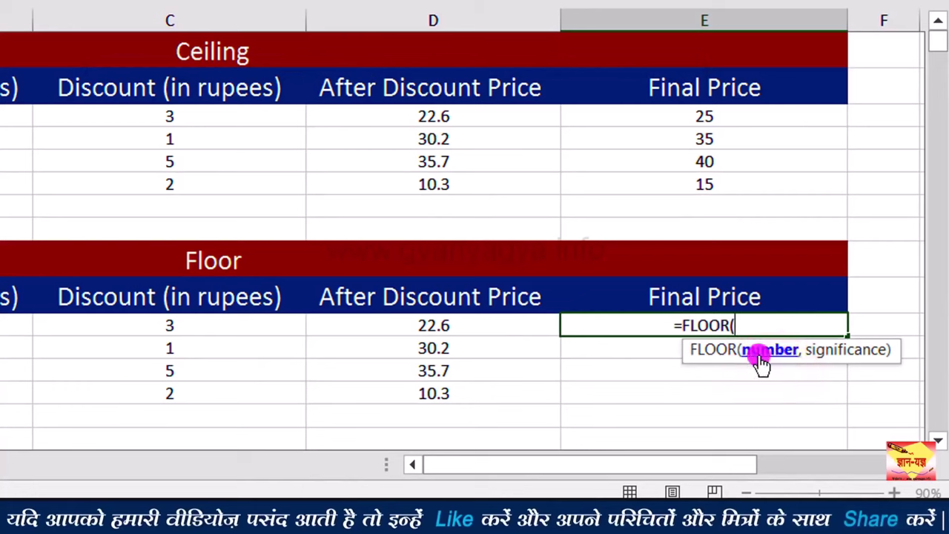
left_click(505, 325)
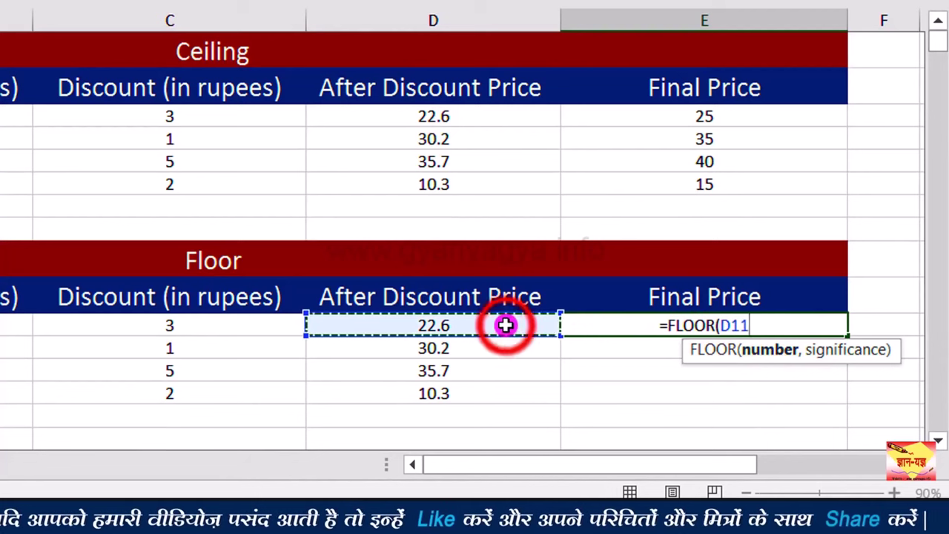
type(",")
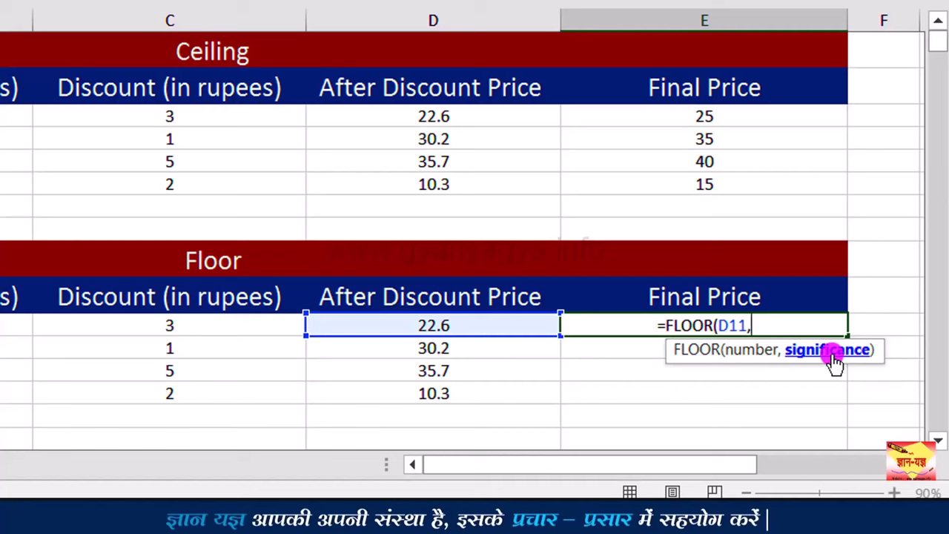
type("3")
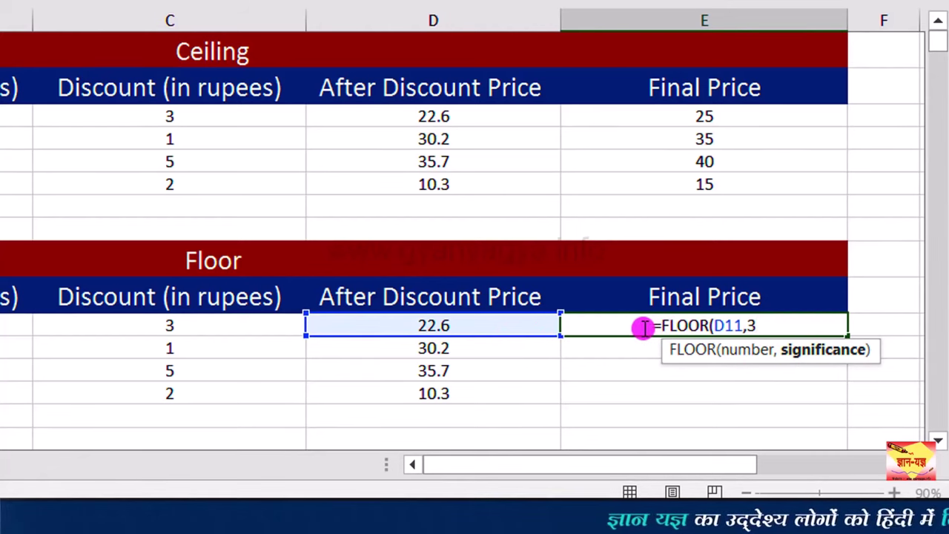
type(")")
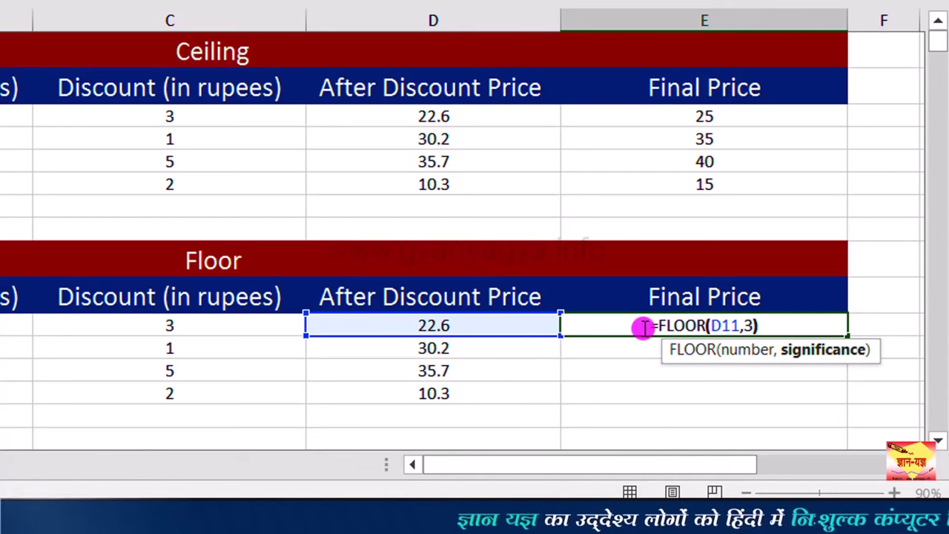
key("Return")
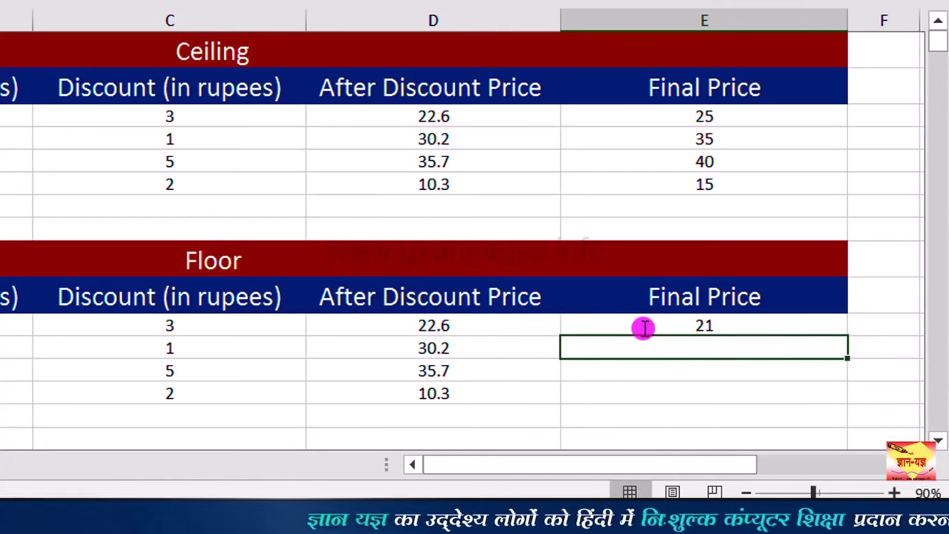
left_click(643, 328)
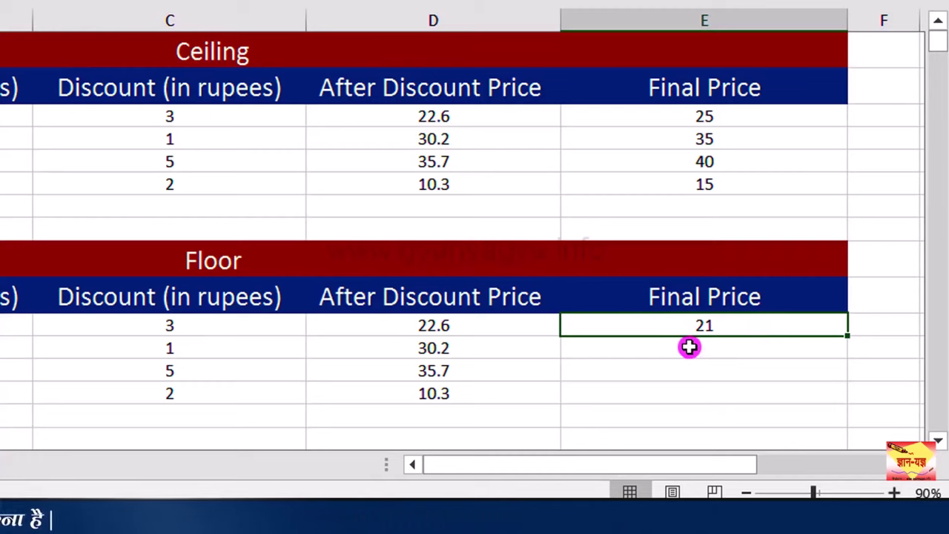
left_click_drag(849, 338, 839, 393)
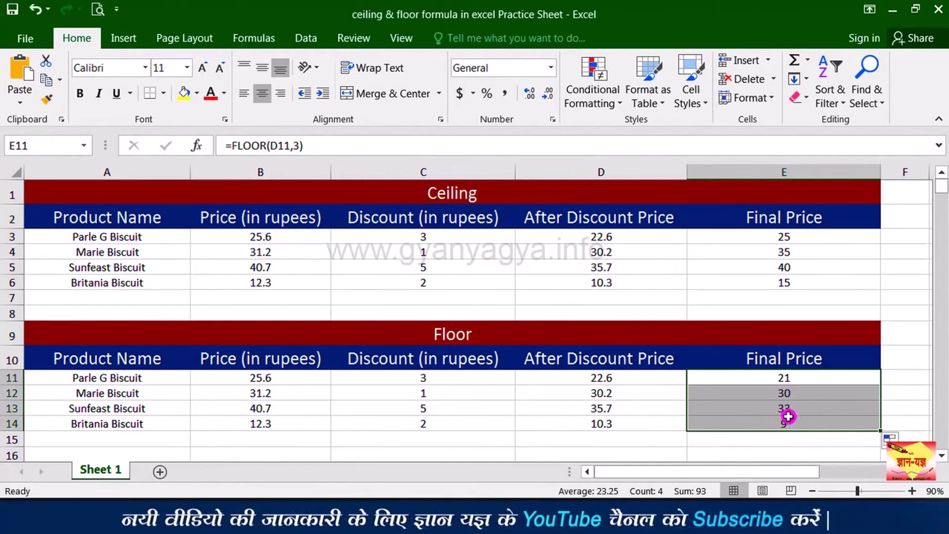
Clear the final prices in E11:E14 and enter =FLOOR(D11,5) in E11 to round down to a multiple of 5.
left_click(809, 379)
left_click_drag(810, 379, 809, 428)
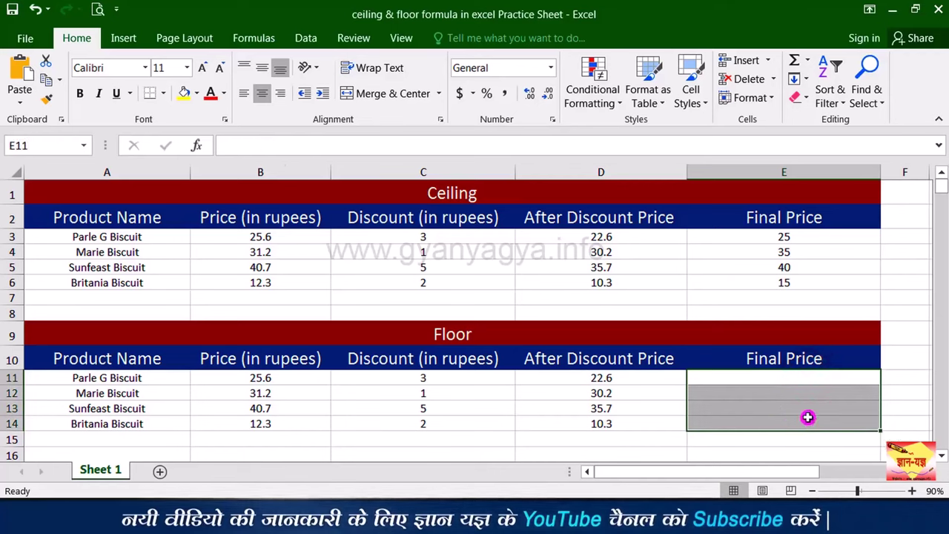
left_click(811, 377)
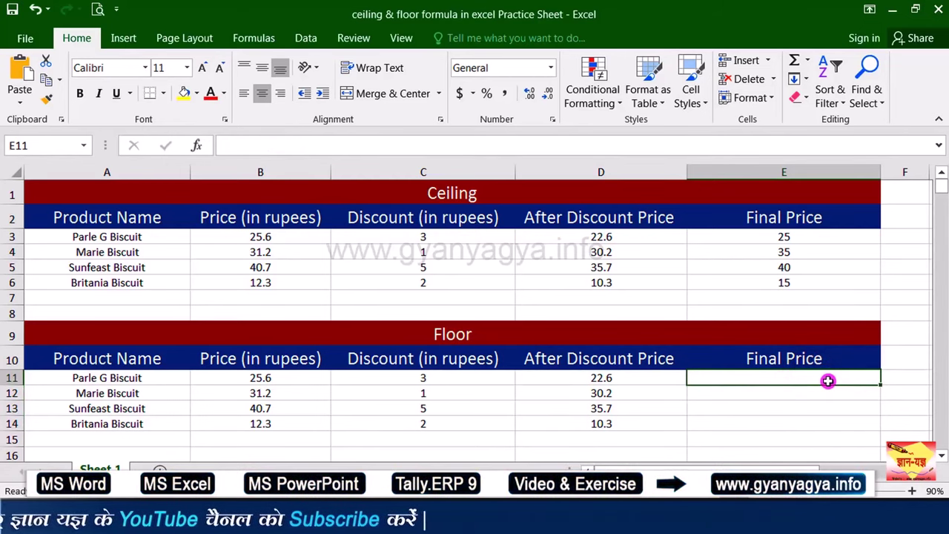
type("=FLOOR(")
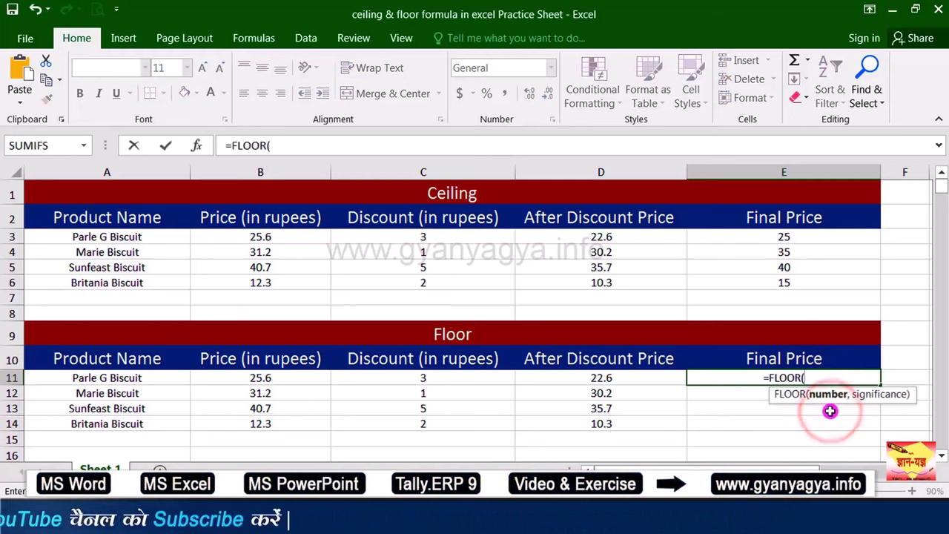
left_click(632, 379)
type(",")
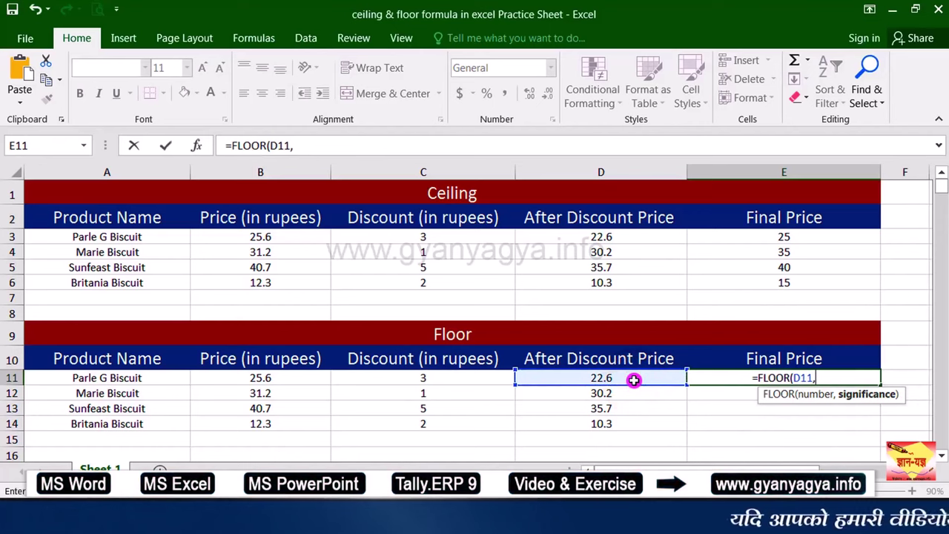
type("5")
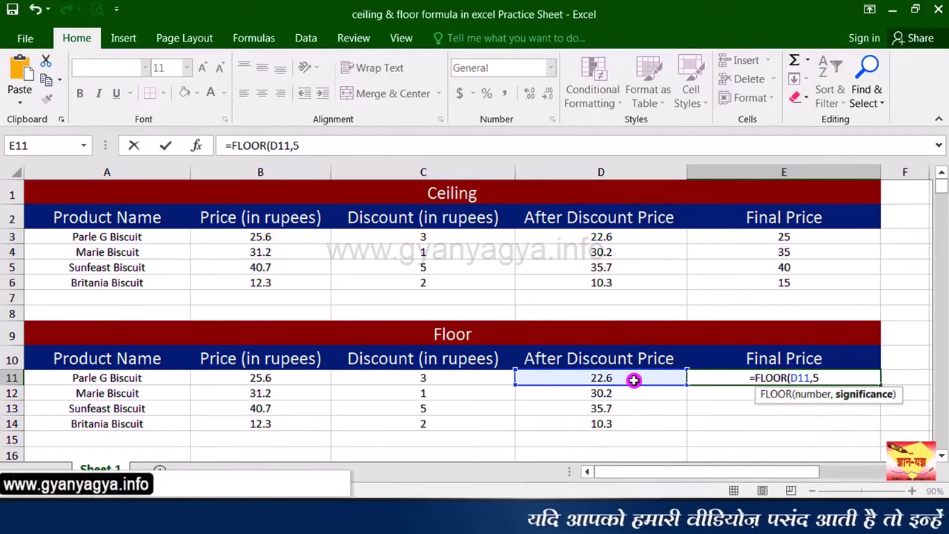
type(")")
key("Return")
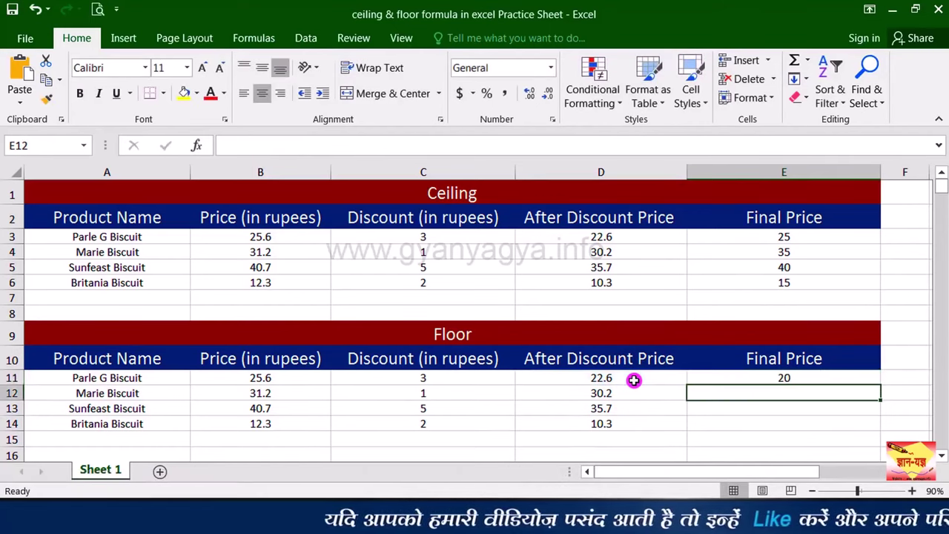
Copy the FLOOR formula from E11 down to E14 and compare the Parle G Biscuit prices in the Ceiling and Floor tables.
left_click(816, 379)
left_click_drag(880, 385, 881, 432)
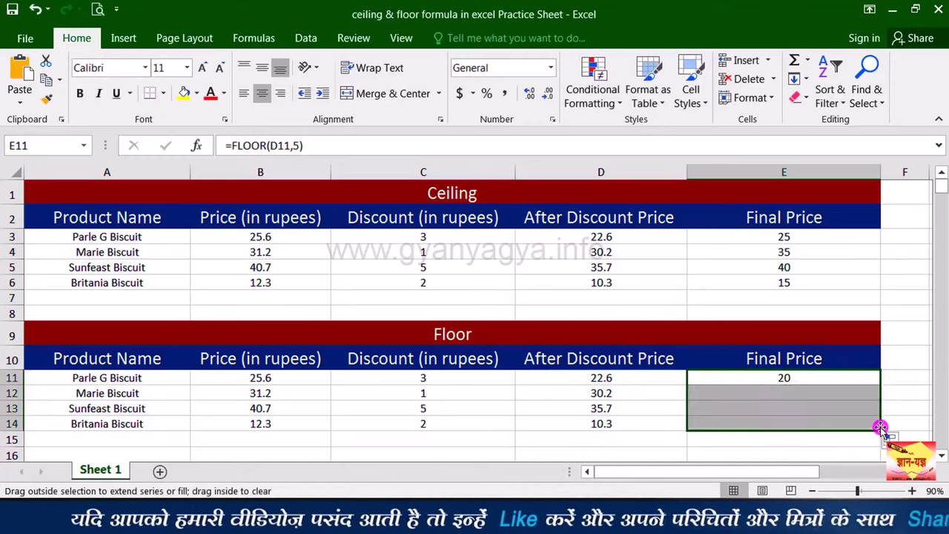
left_click(822, 380)
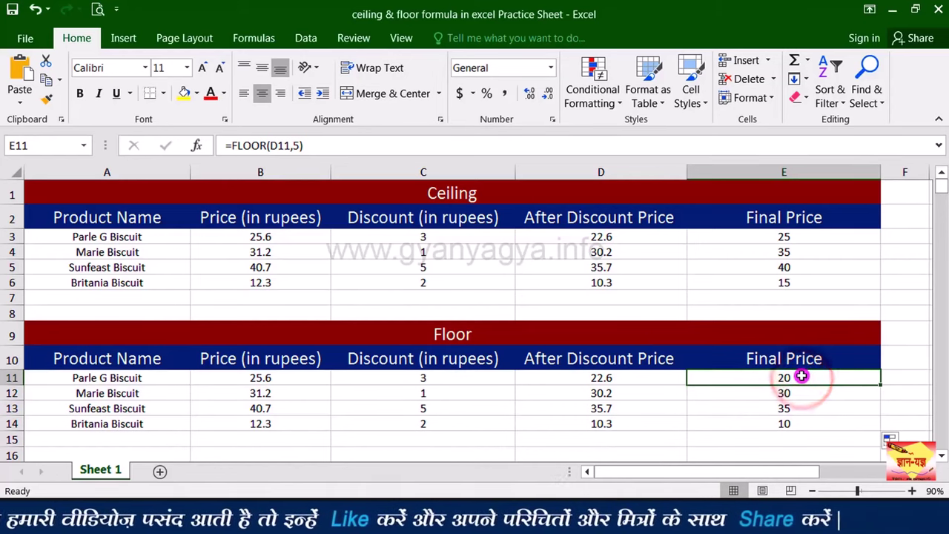
left_click(791, 237)
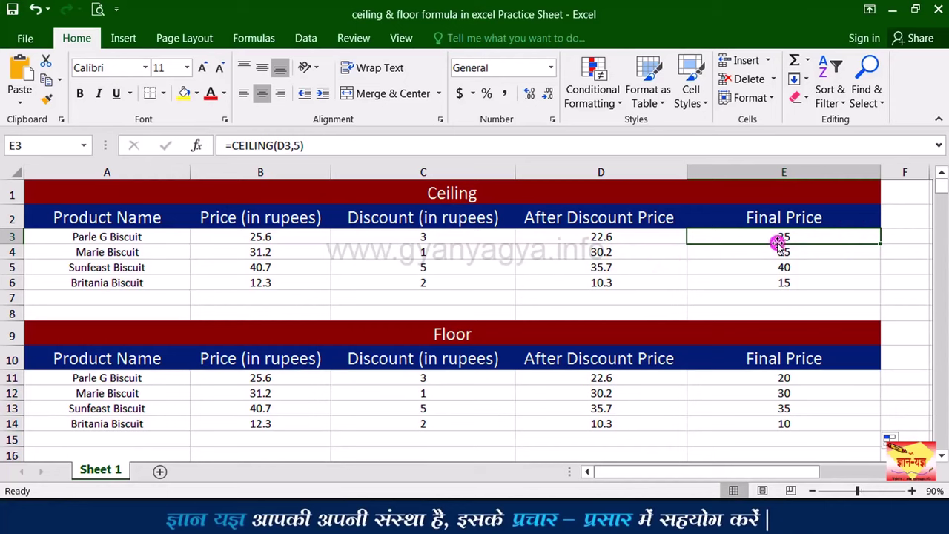
left_click(632, 237)
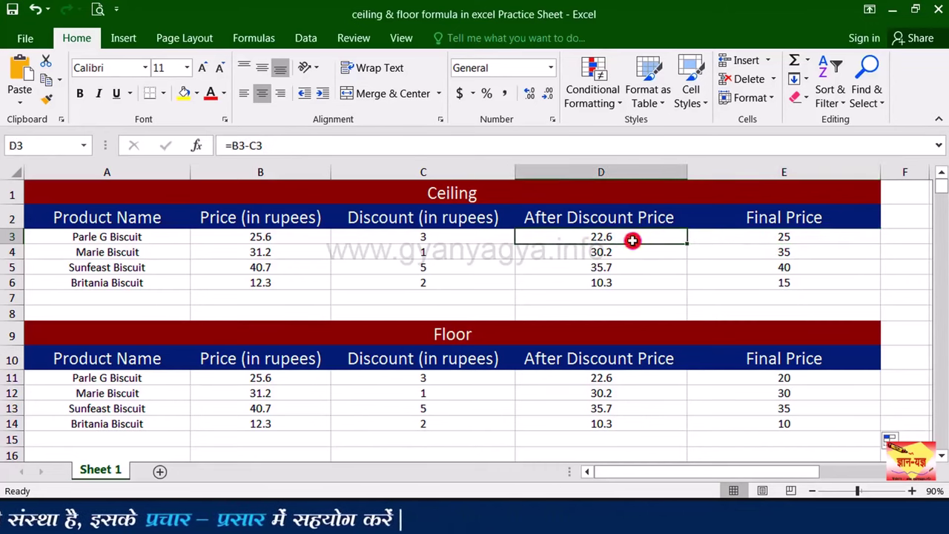
left_click(717, 241)
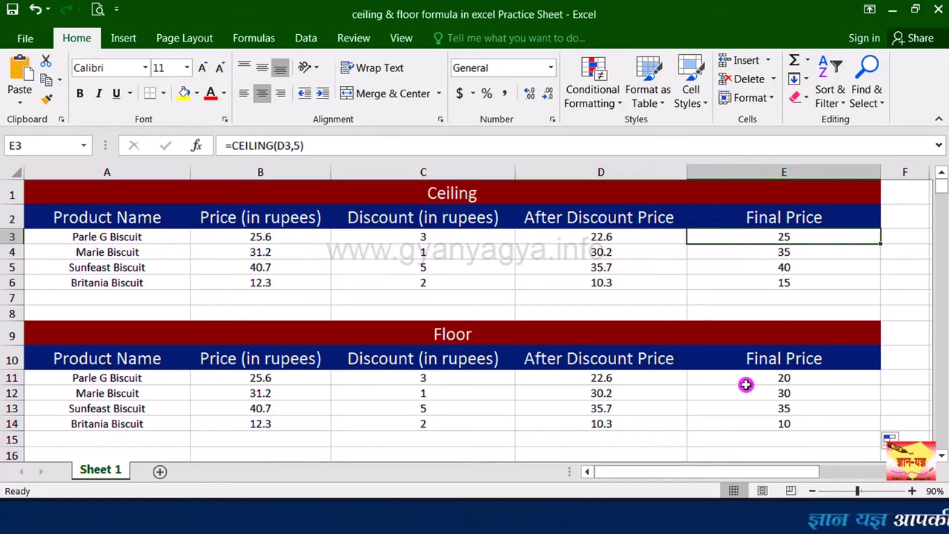
left_click(621, 382)
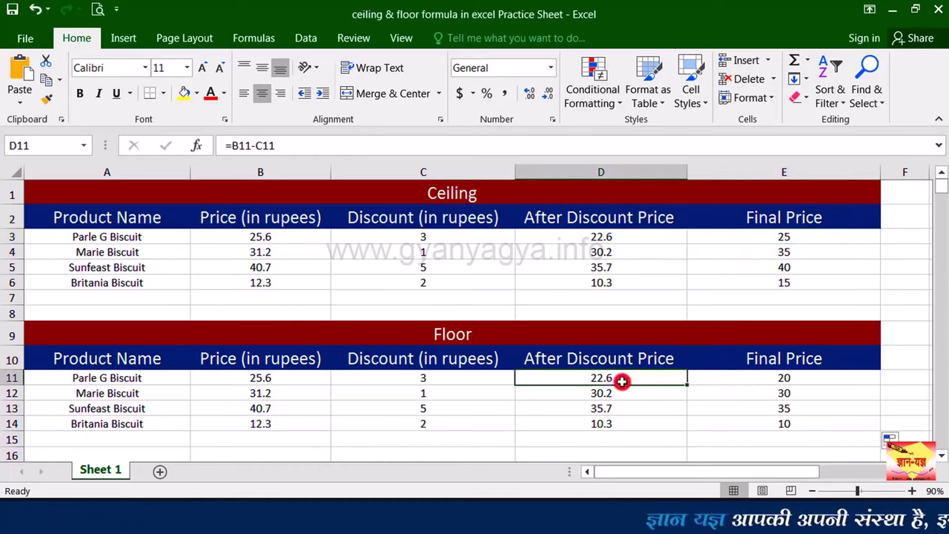
left_click(738, 381)
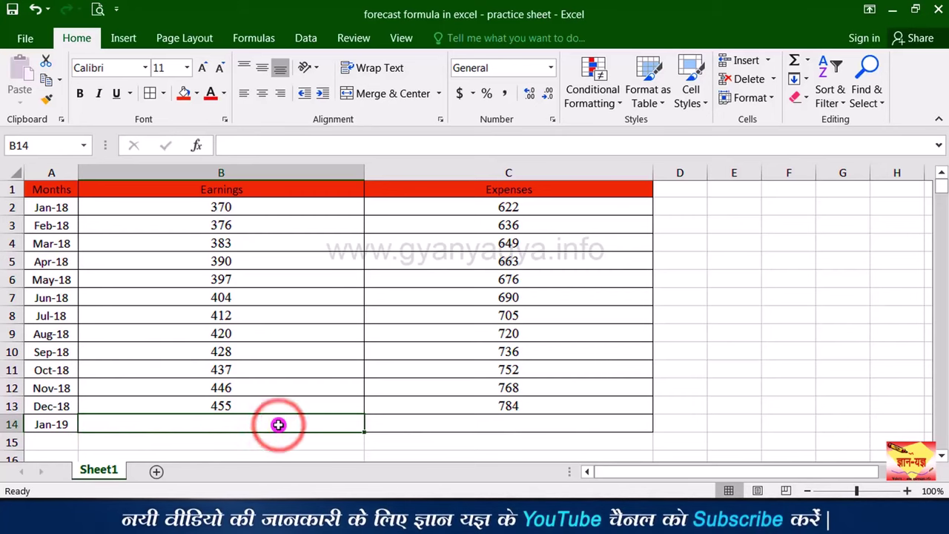
Enter =FORECAST(A14,B2:B13,A2:A13) in B14 to predict the Jan-19 earnings.
type("=")
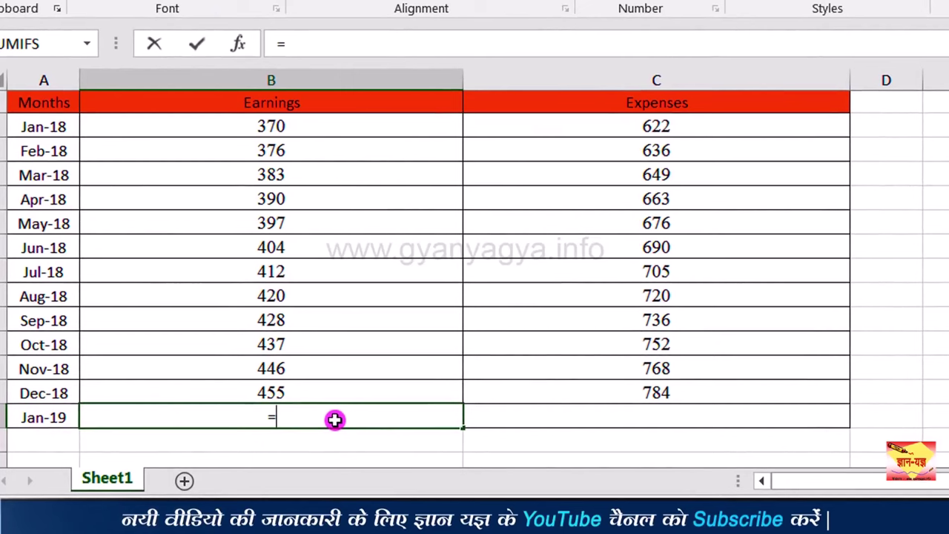
type("f")
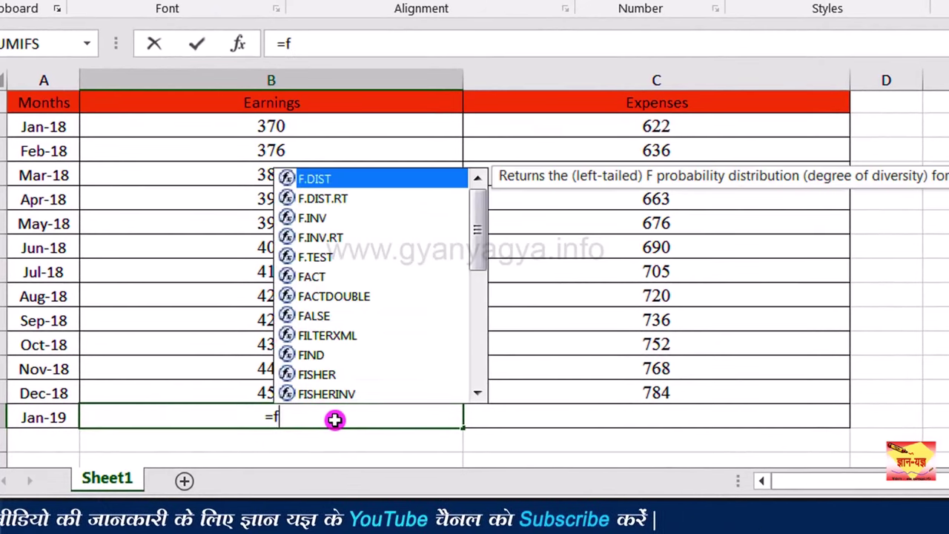
type("ore")
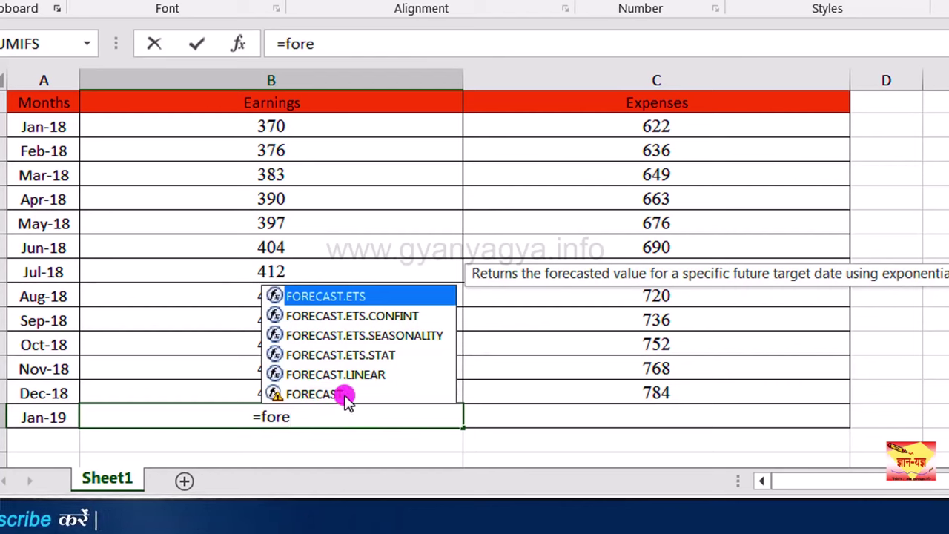
double_click(343, 396)
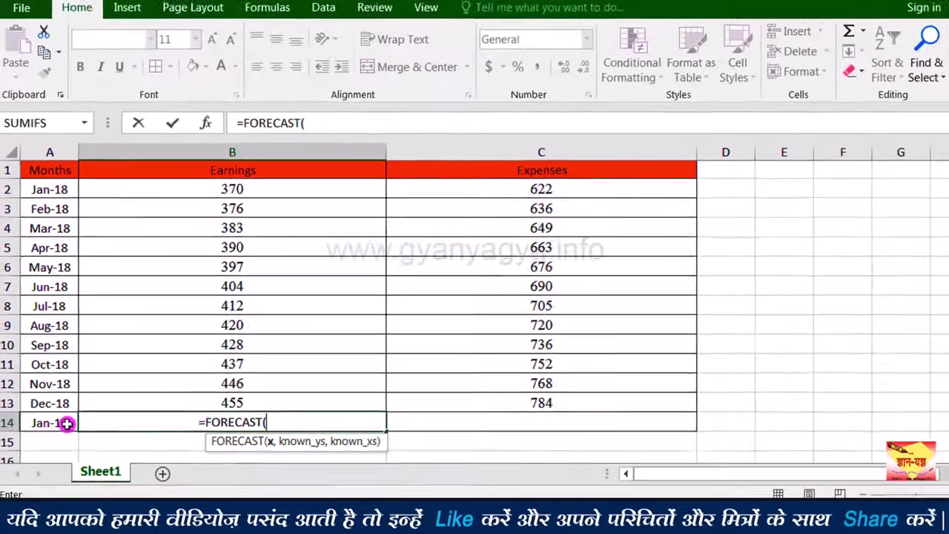
left_click(69, 421)
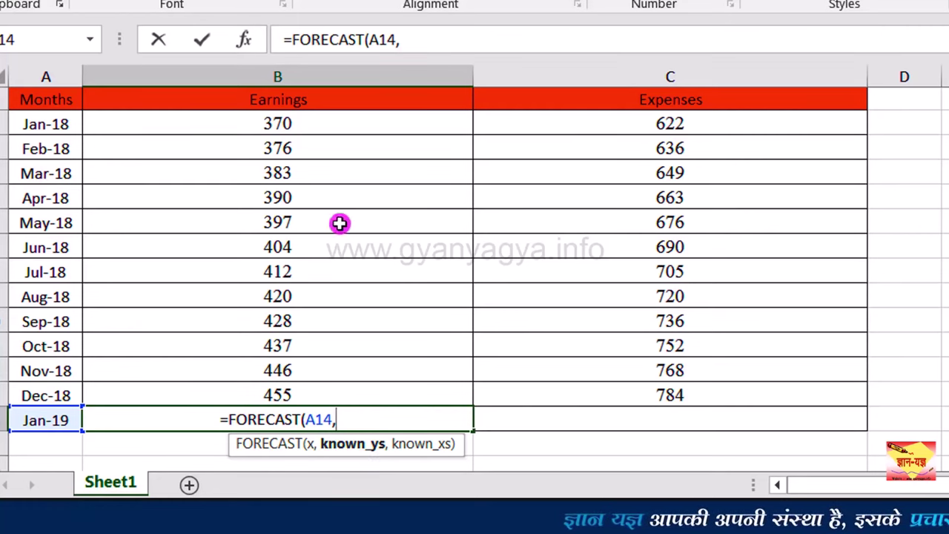
left_click(307, 127)
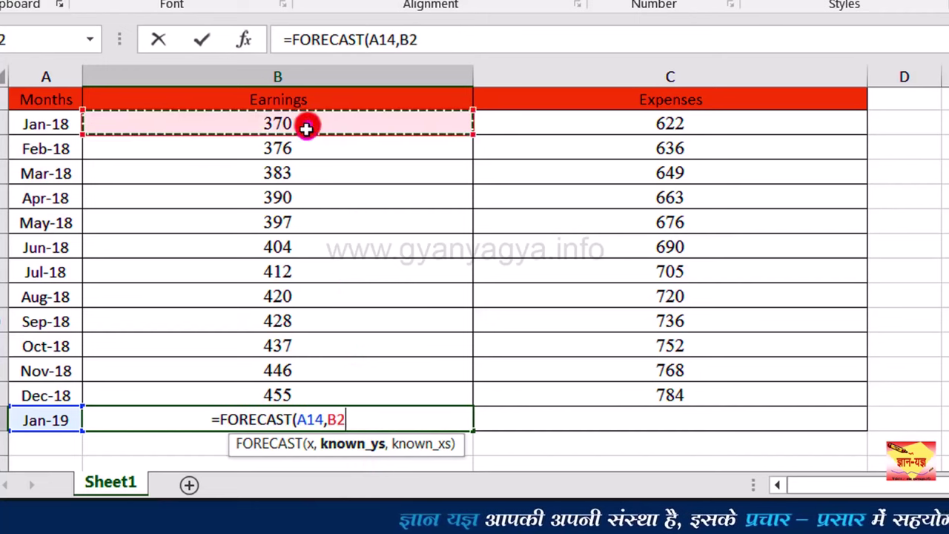
left_click_drag(306, 128, 335, 403)
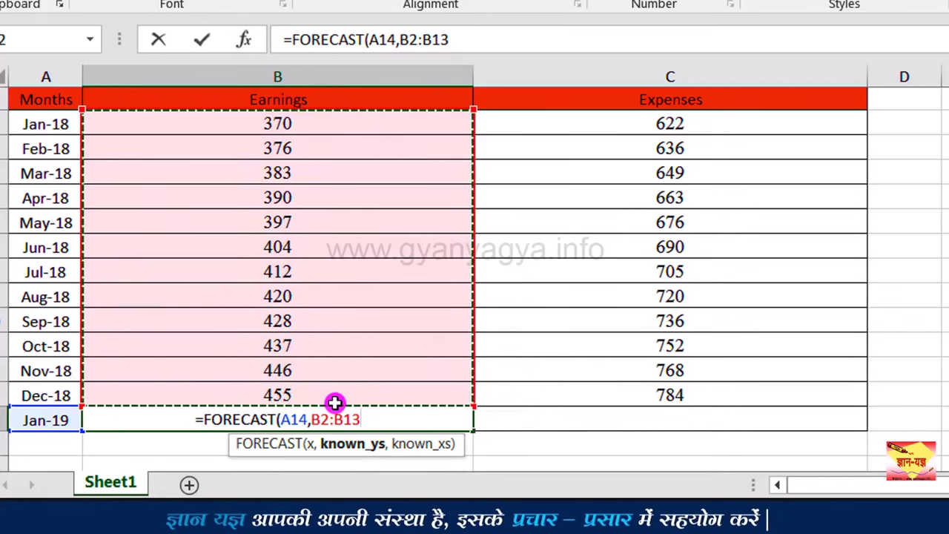
type(",")
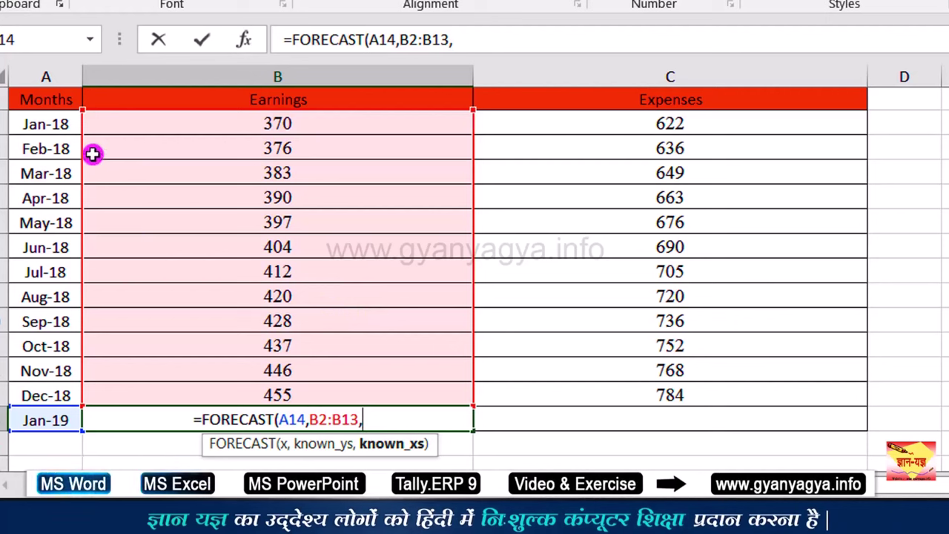
left_click_drag(46, 125, 22, 396)
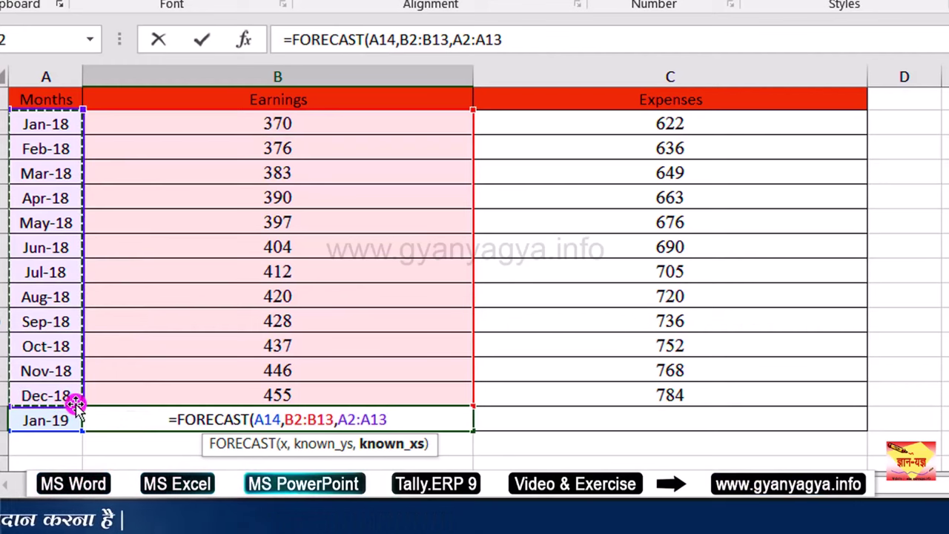
type(")")
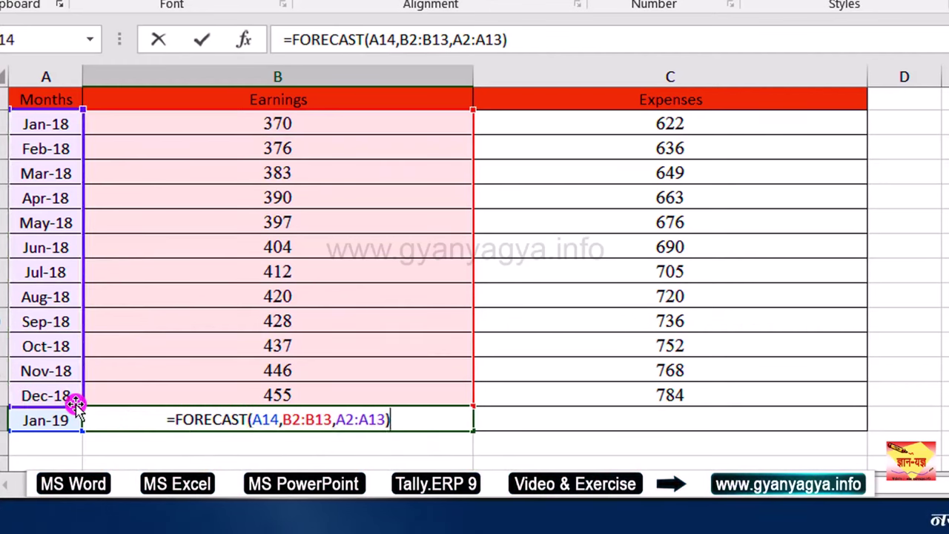
key("Return")
Reduce the decimals of the forecast earnings in B14 until it displays as a whole number.
left_click(314, 421)
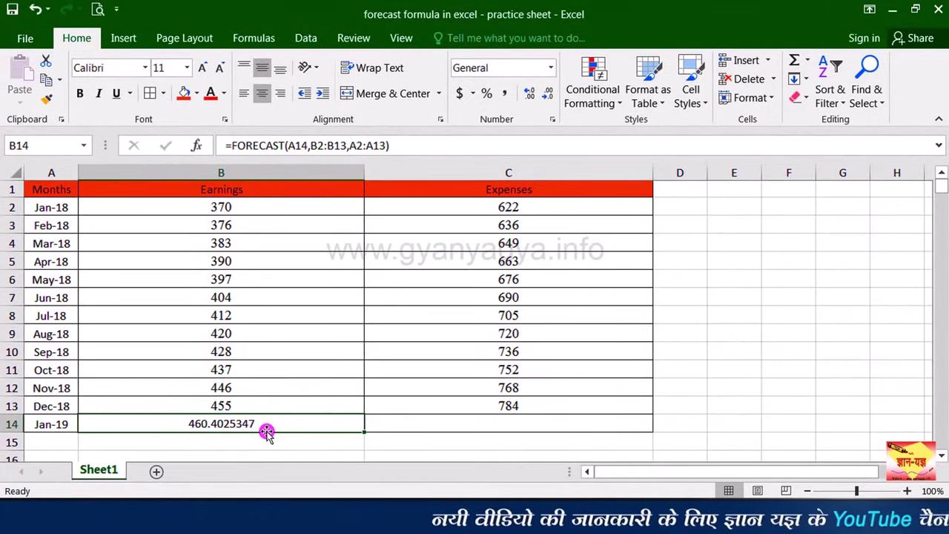
left_click(547, 95)
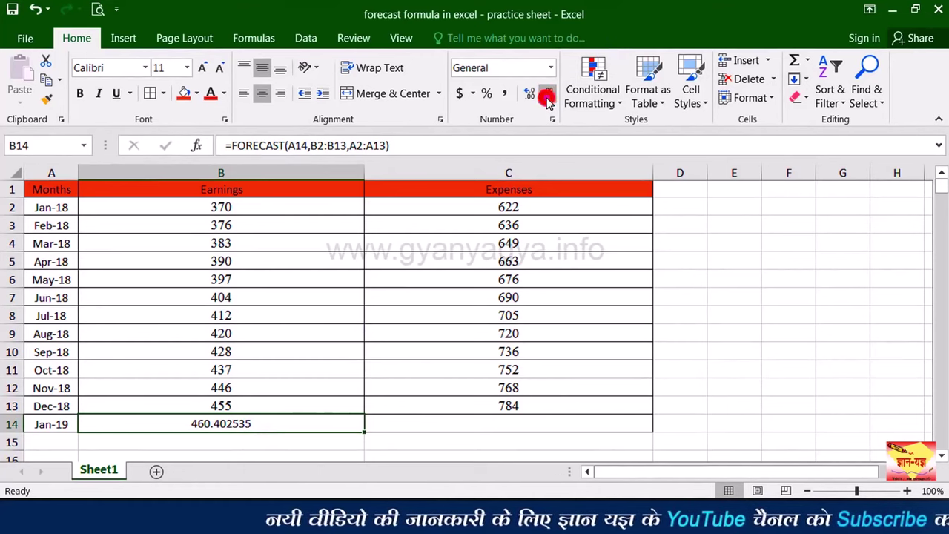
left_click(547, 95)
left_click(546, 95)
left_click(547, 95)
left_click(547, 95)
left_click(546, 95)
left_click(546, 95)
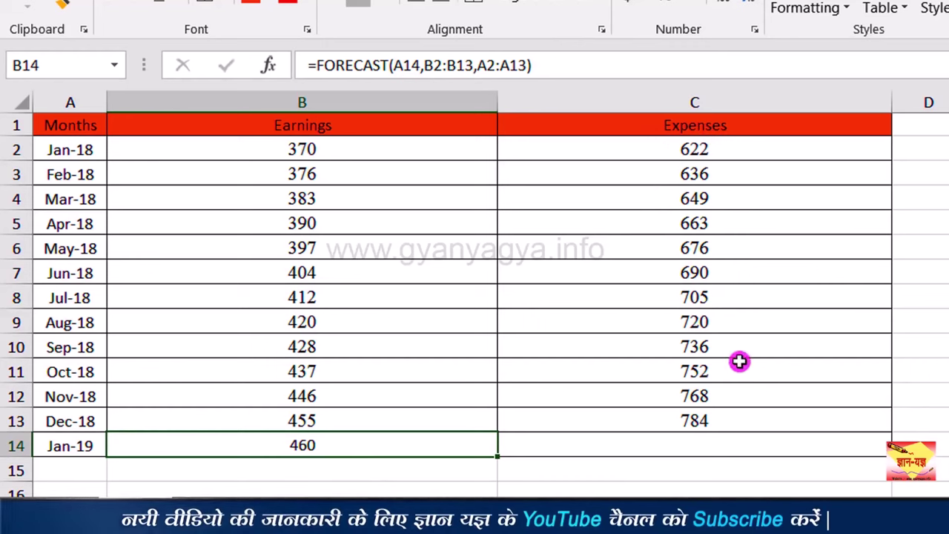
Enter =FORECAST(A14,C2:C13,A2:A13) in C14 to predict the Jan-19 expenses.
left_click(828, 447)
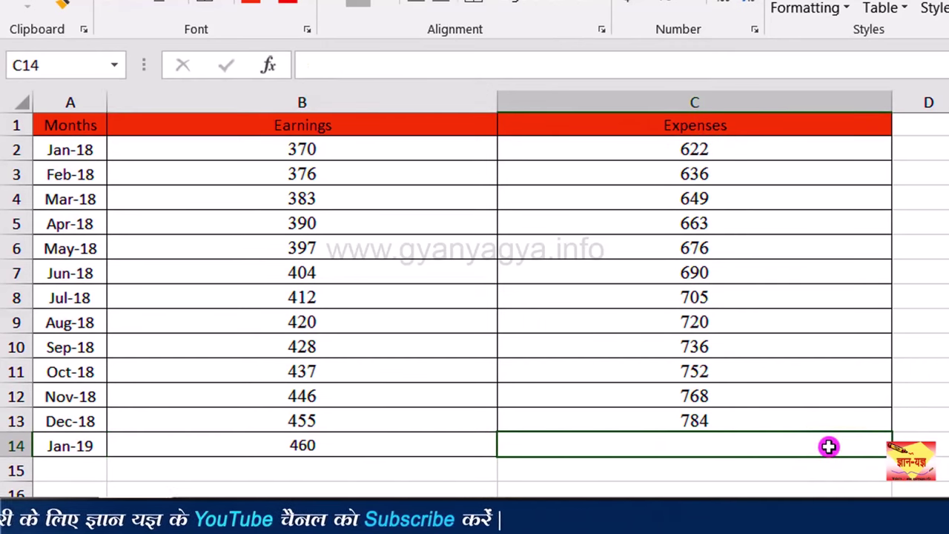
type("=")
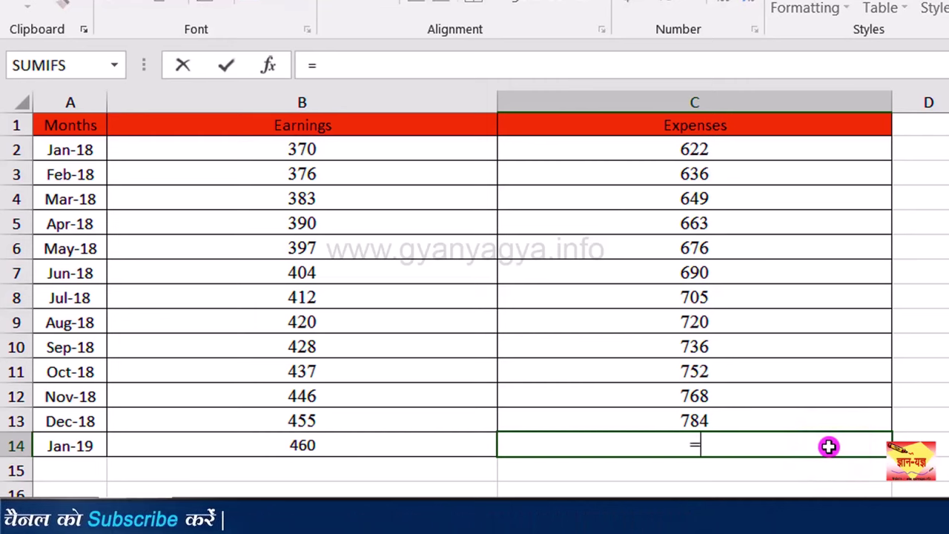
type("fore")
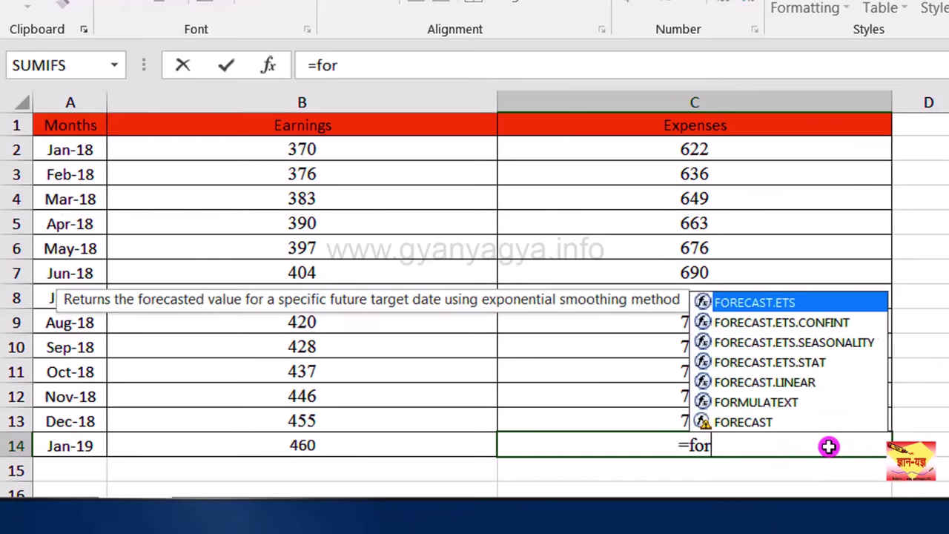
double_click(764, 422)
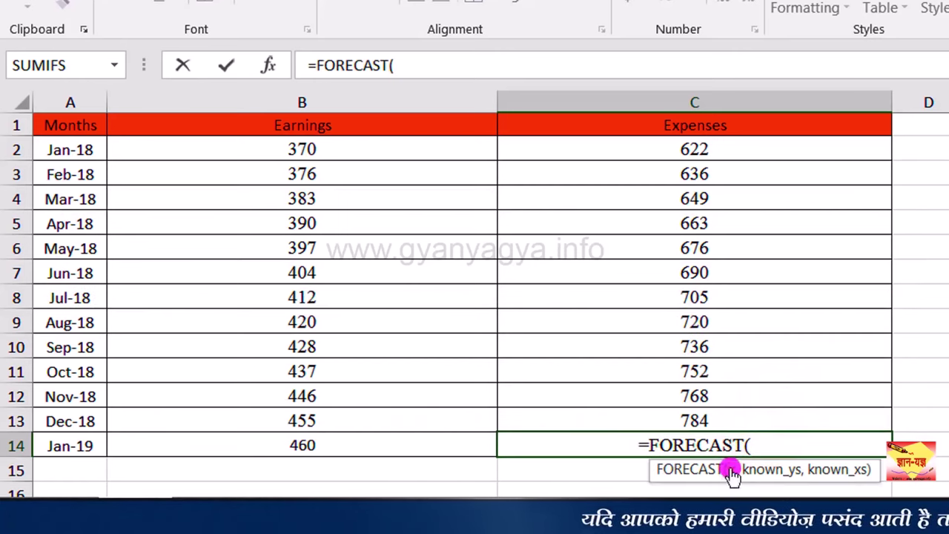
left_click(100, 448)
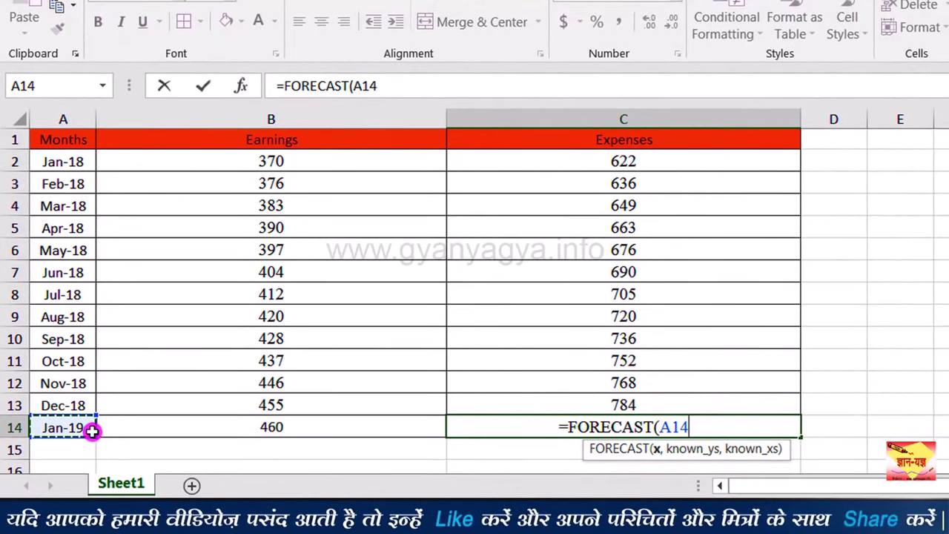
type(",")
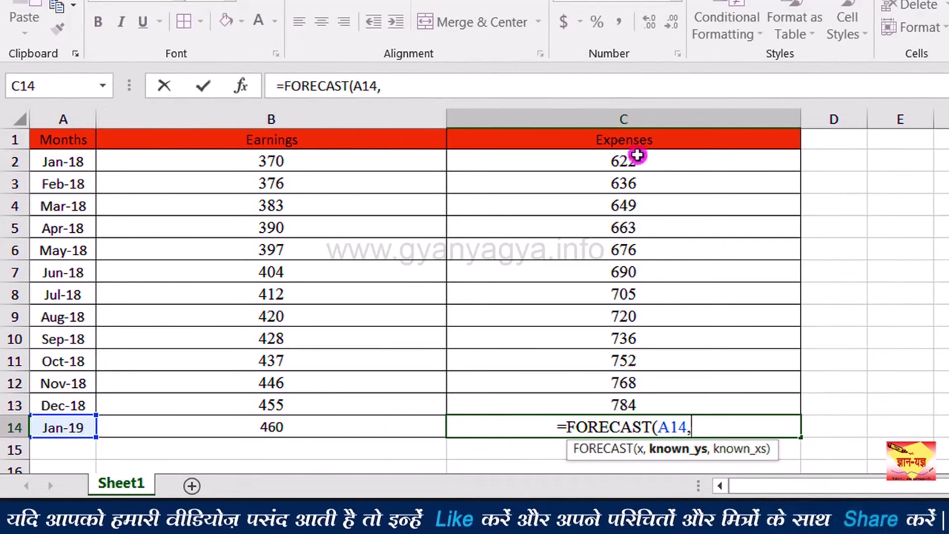
left_click_drag(637, 166, 637, 403)
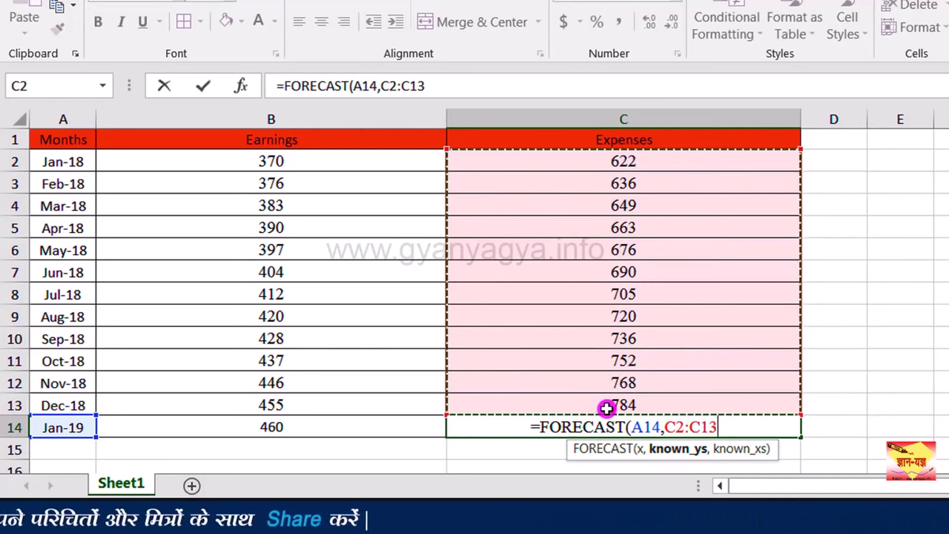
type(",")
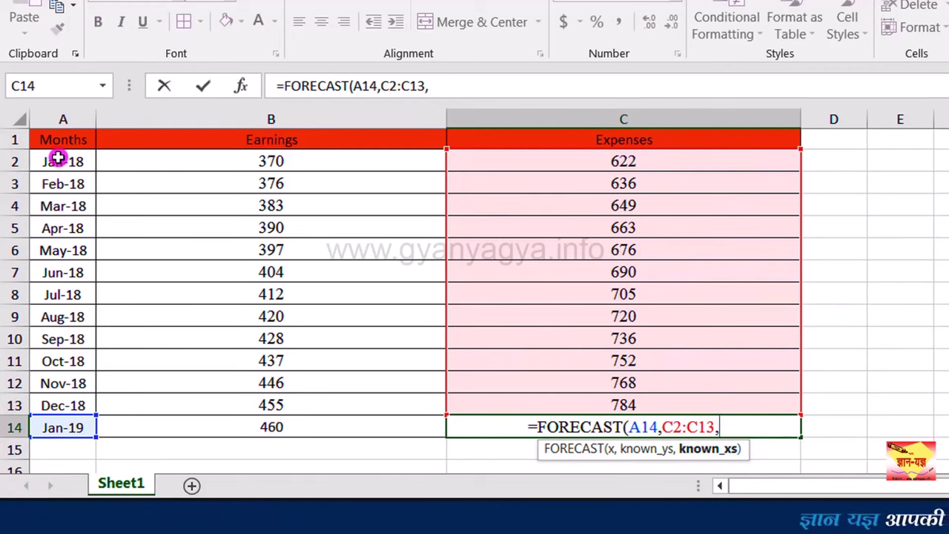
left_click_drag(59, 159, 50, 405)
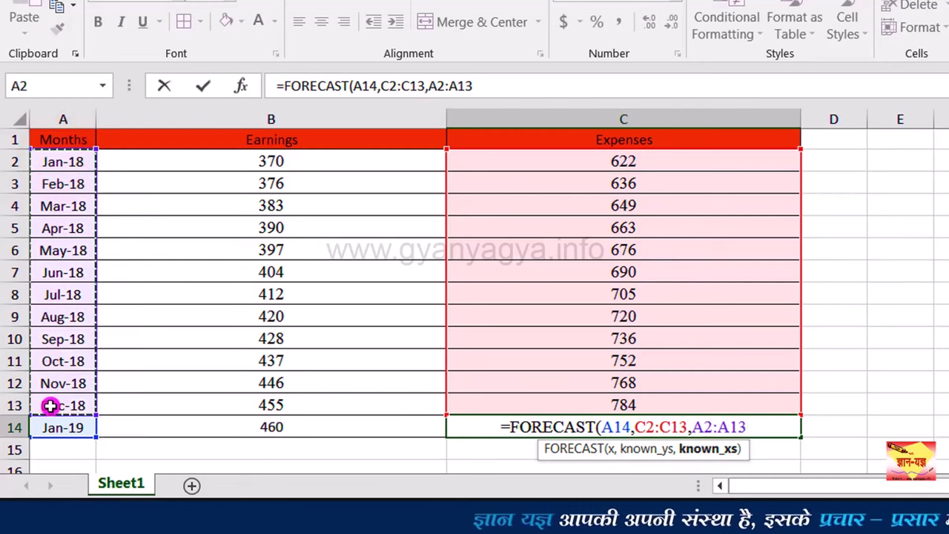
type(")")
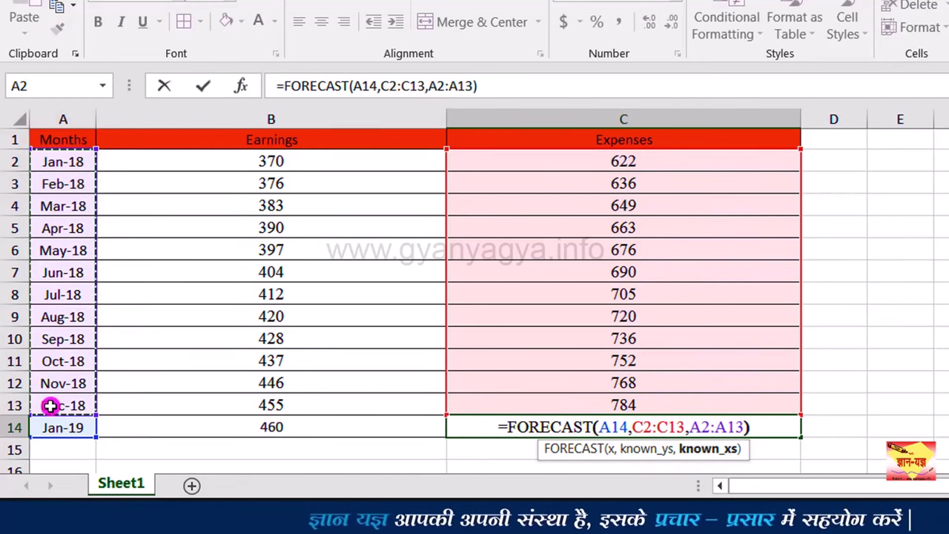
key("Return")
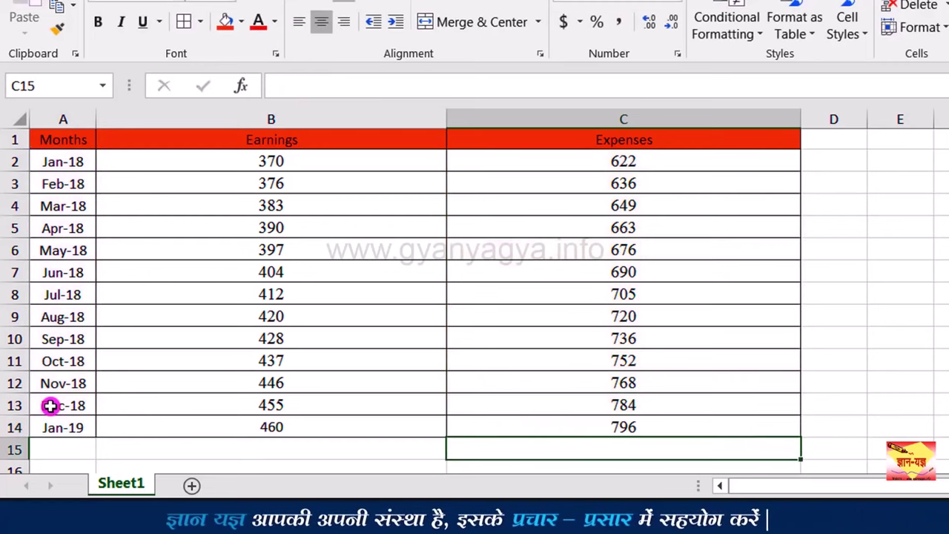
left_click(675, 430)
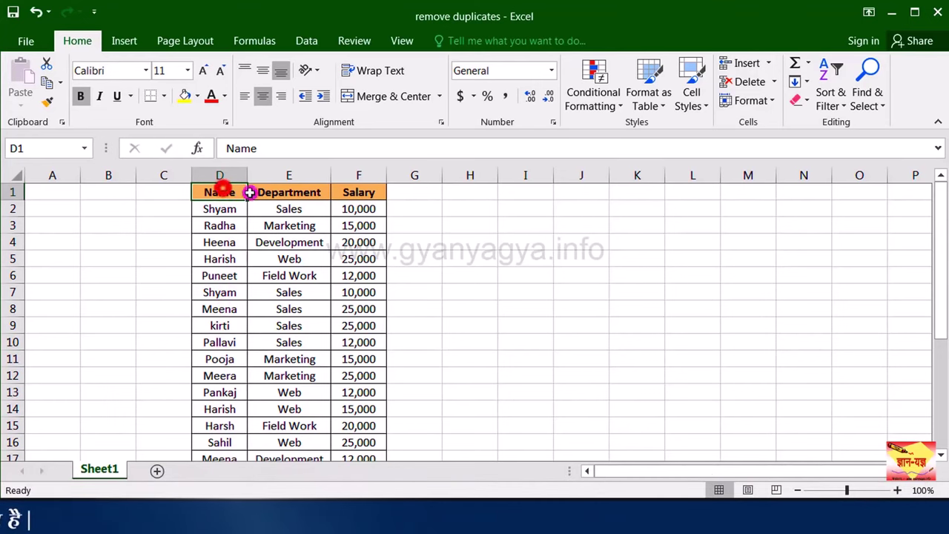
Highlight duplicate values throughout the Name, Department and Salary table with Light Red Fill with Dark Red Text using conditional formatting.
left_click_drag(219, 192, 372, 487)
left_click_drag(940, 354, 943, 225)
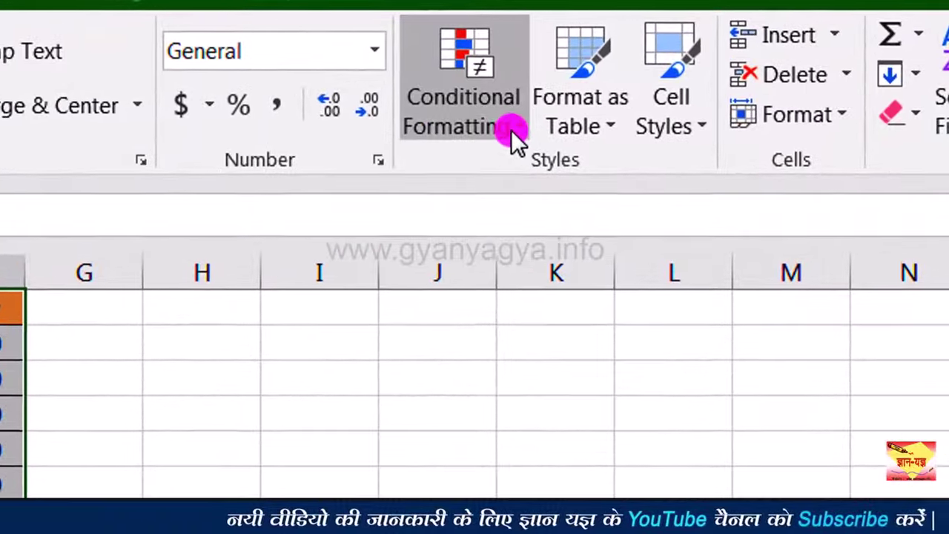
left_click(512, 129)
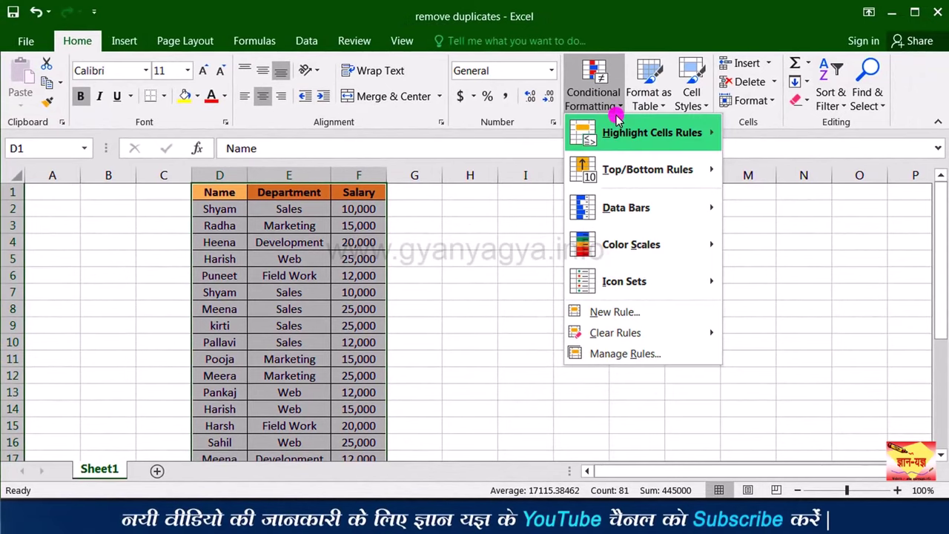
mouse_move(610, 133)
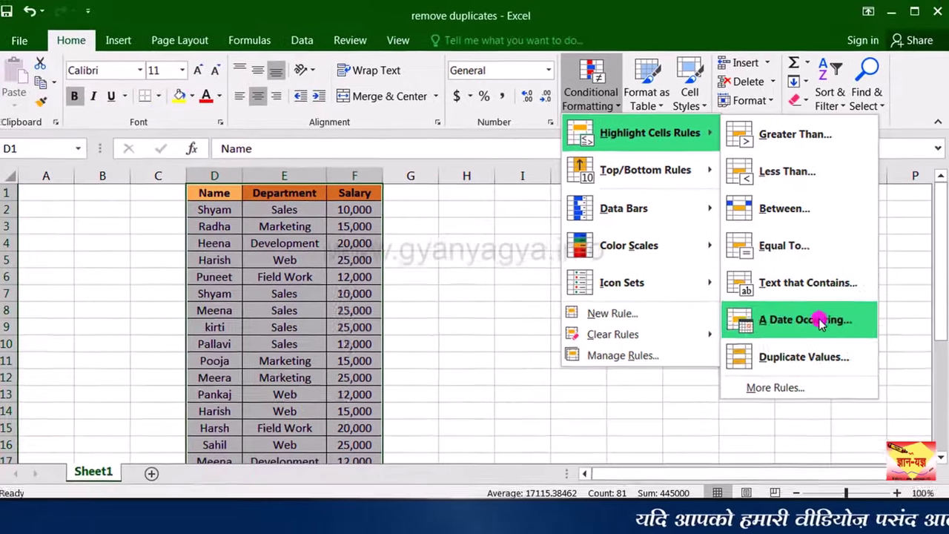
left_click(842, 359)
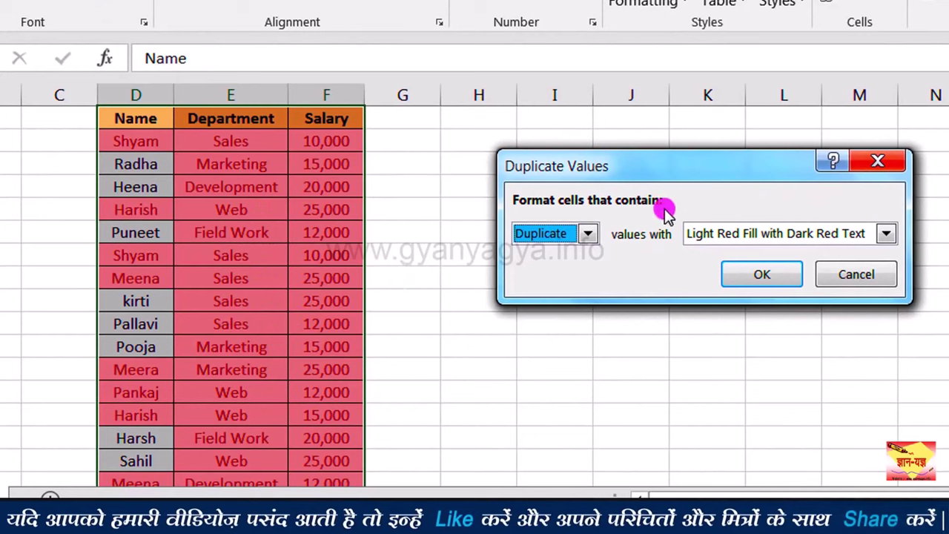
left_click(887, 235)
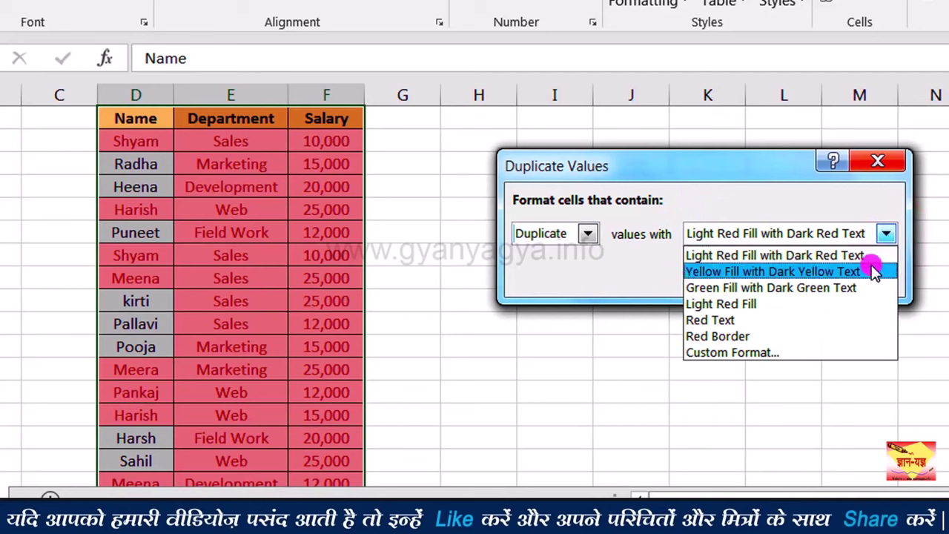
left_click(875, 272)
left_click(888, 234)
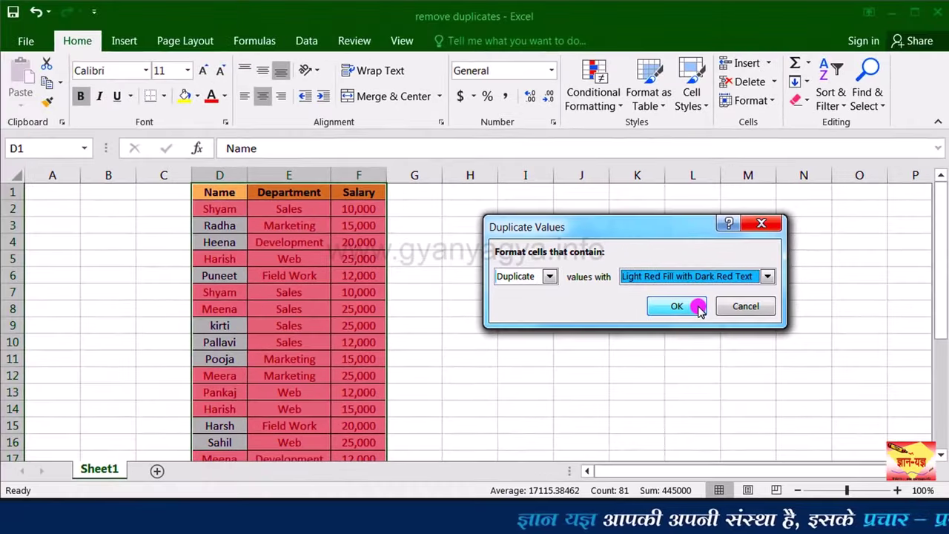
left_click(746, 293)
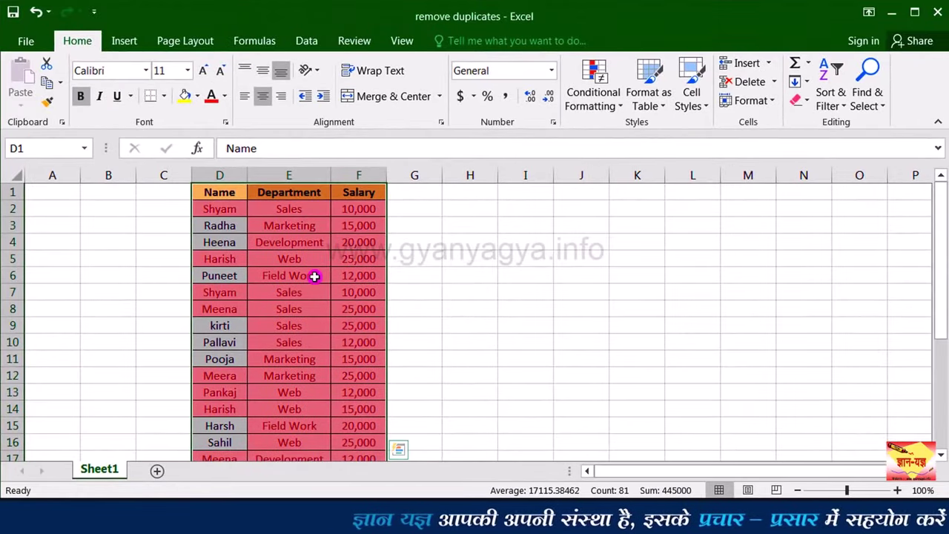
Compare the highlighted rows down the table by name, department and salary to tell fully repeated records from partial matches.
left_click(236, 193)
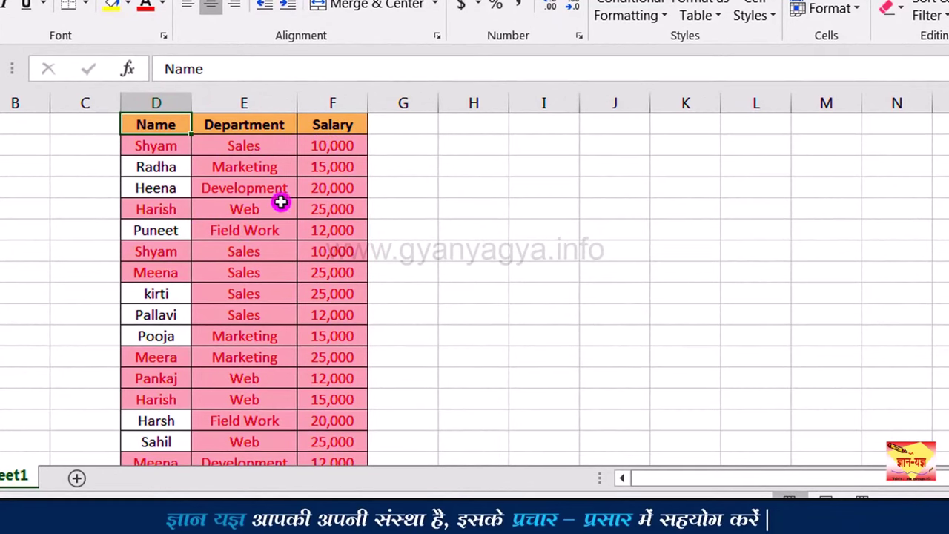
scroll(307, 205, "down", 1)
left_click_drag(159, 272, 160, 251)
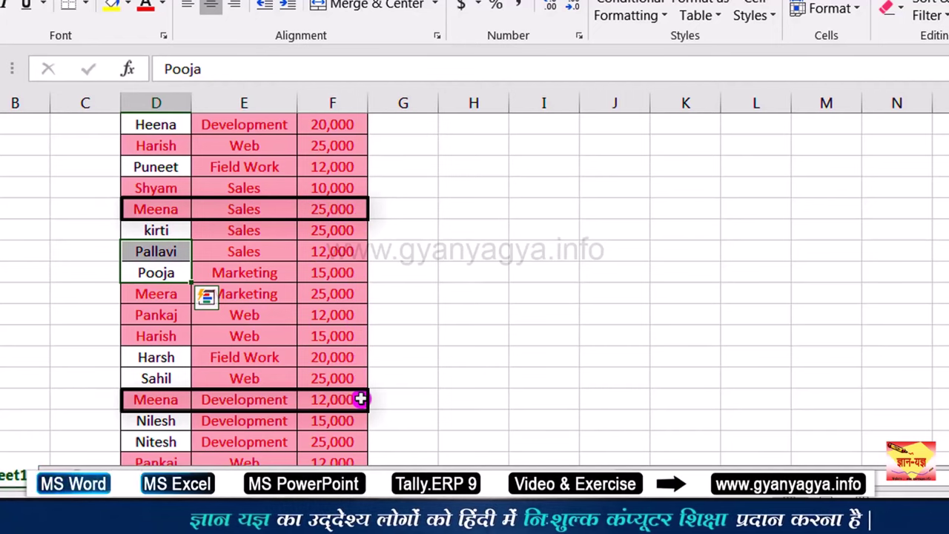
key("Down")
scroll(360, 399, "down", 3)
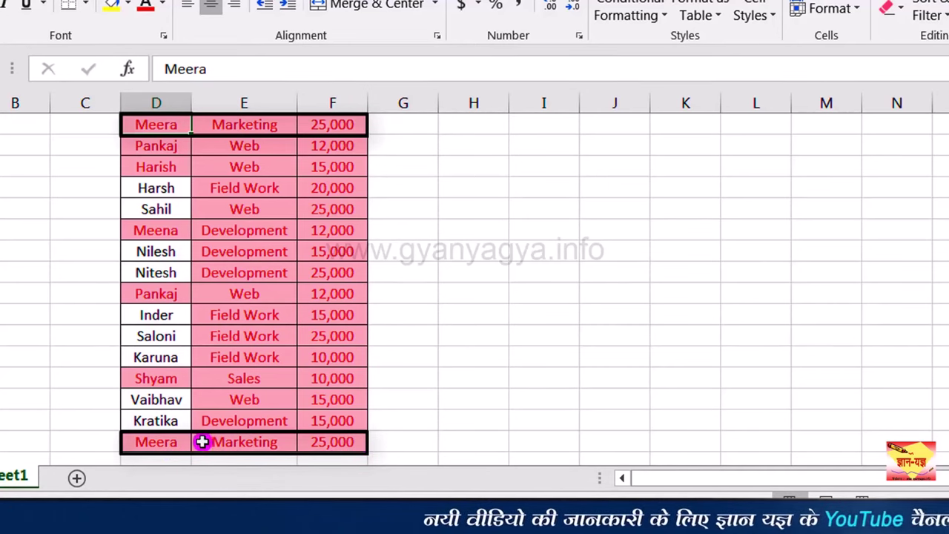
Remove the duplicate records from the table in D1:F27, treating row 1 as headers and checking the Name, Department and Salary columns together.
key("ctrl+z")
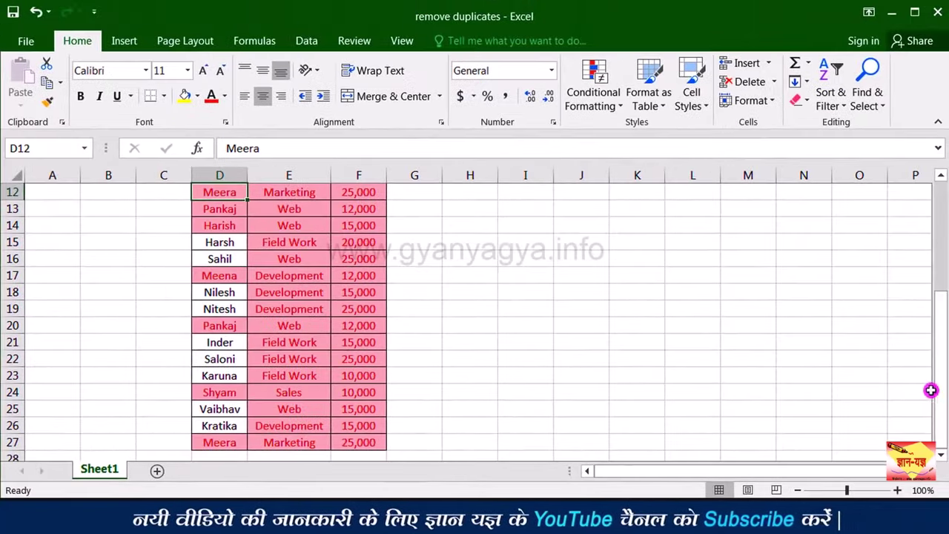
left_click_drag(948, 451, 941, 316)
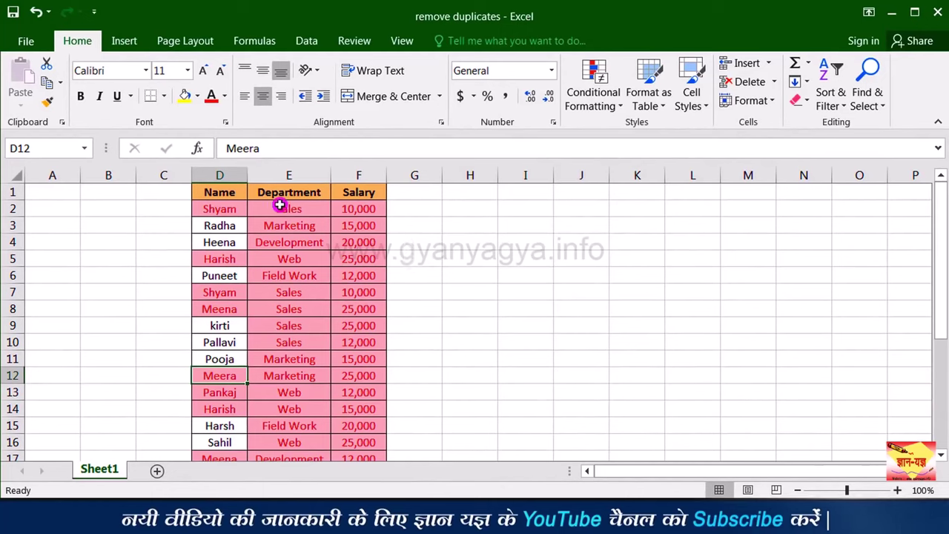
left_click_drag(250, 192, 351, 209)
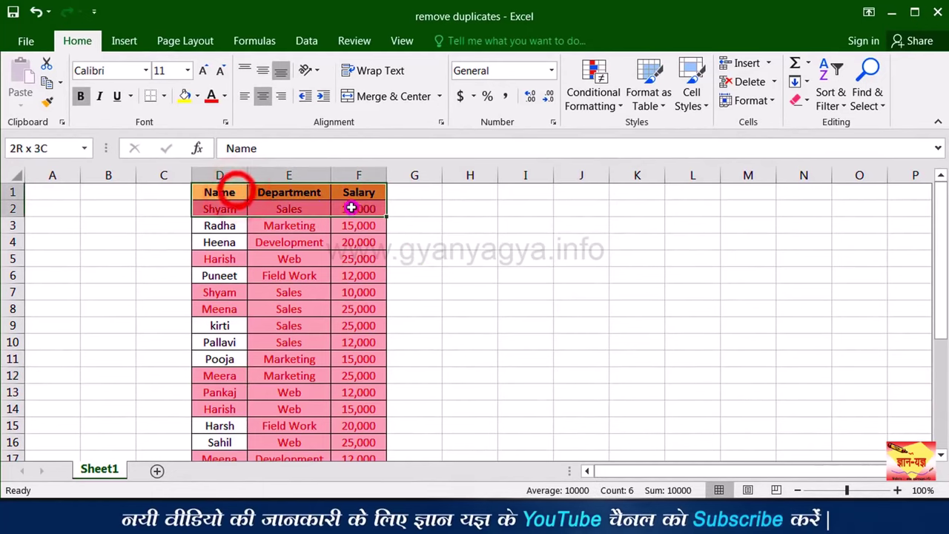
key("ctrl+shift+Down")
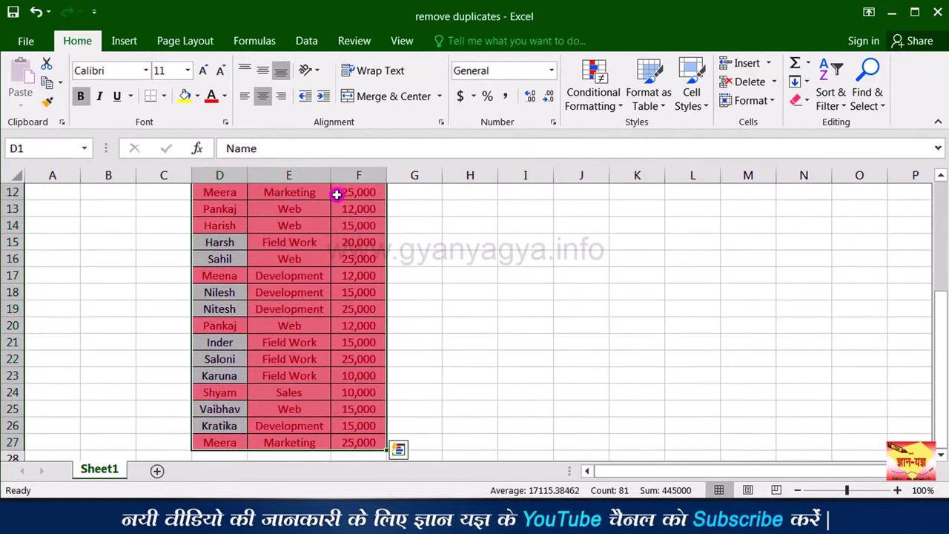
scroll(668, 222, "up", 5)
left_click(314, 41)
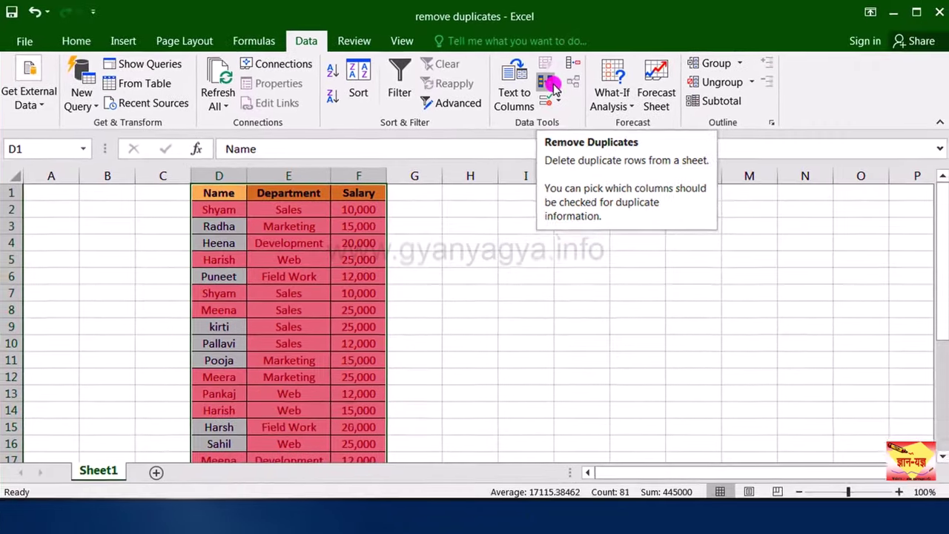
left_click(602, 115)
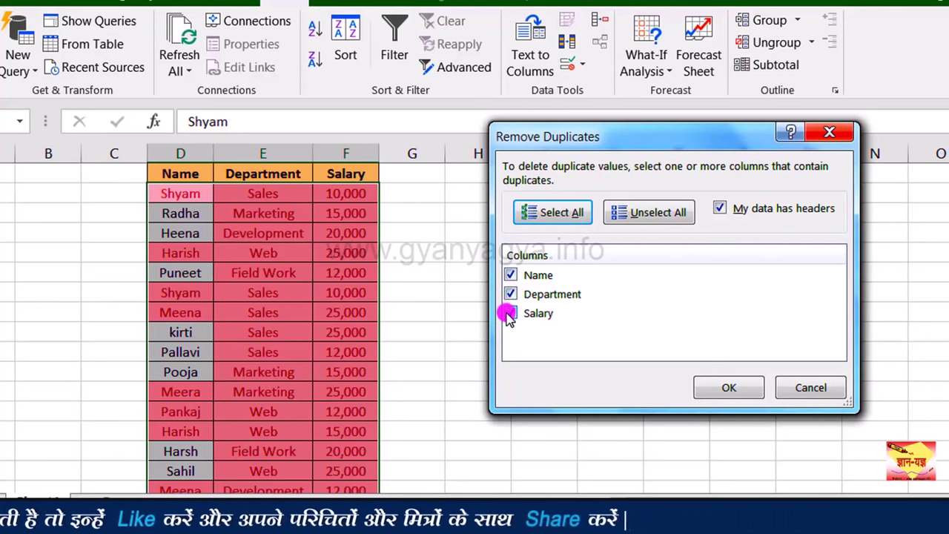
left_click(511, 276)
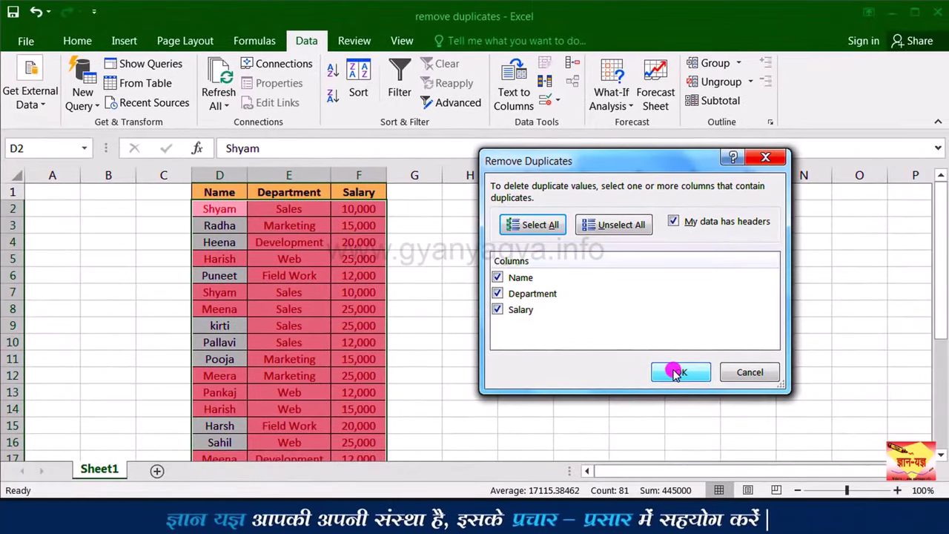
left_click(677, 373)
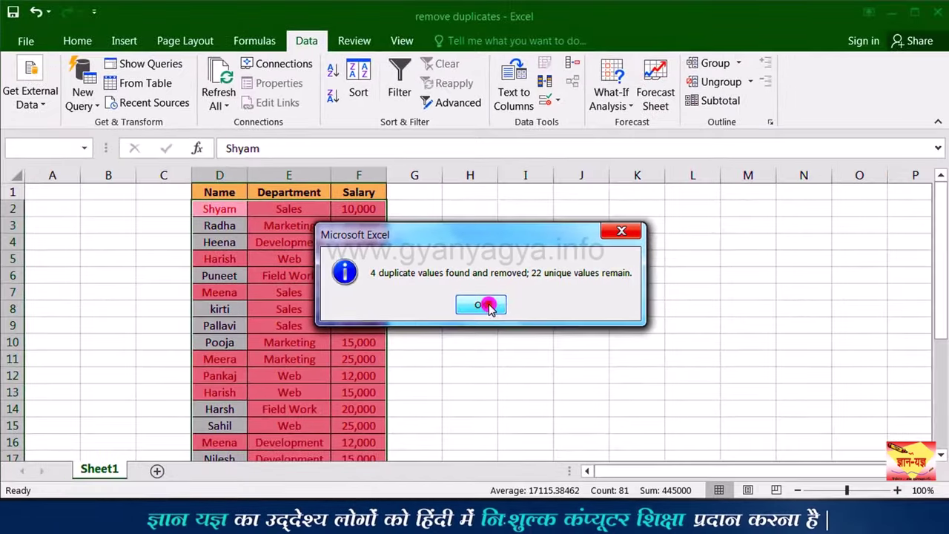
left_click(508, 328)
left_click(221, 195)
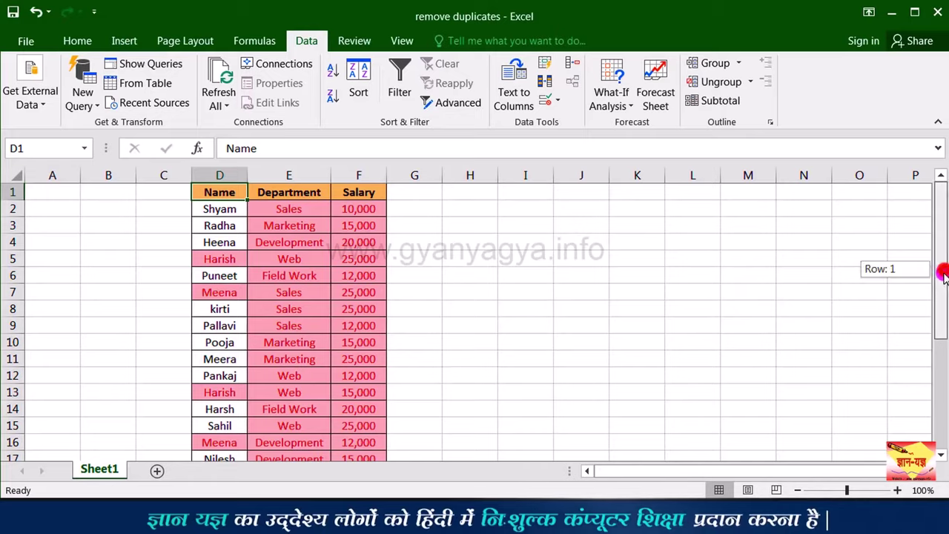
left_click_drag(942, 274, 418, 314)
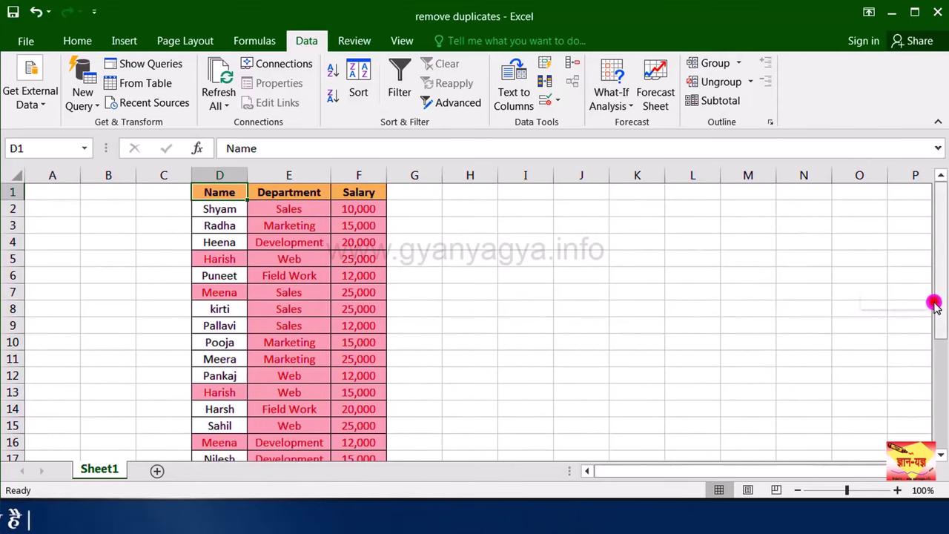
left_click_drag(934, 304, 936, 327)
left_click(243, 226)
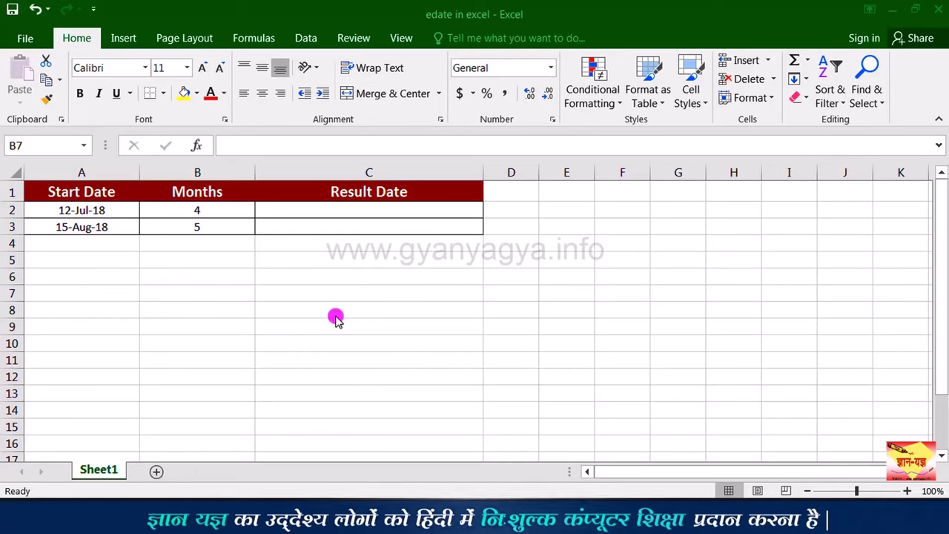
Enter =EDATE(A2,B2) in C2 of the "edate in excel" workbook to calculate the first result date.
left_click(439, 208)
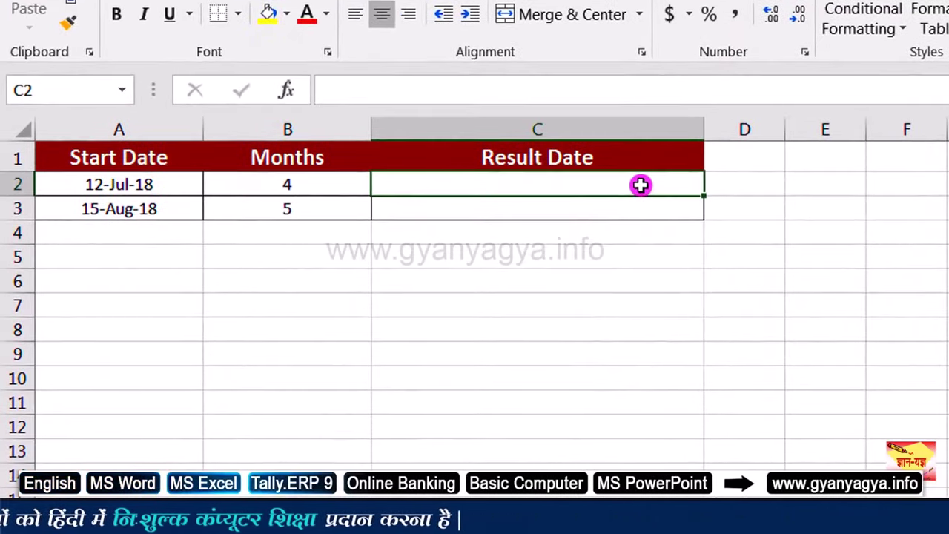
type("=")
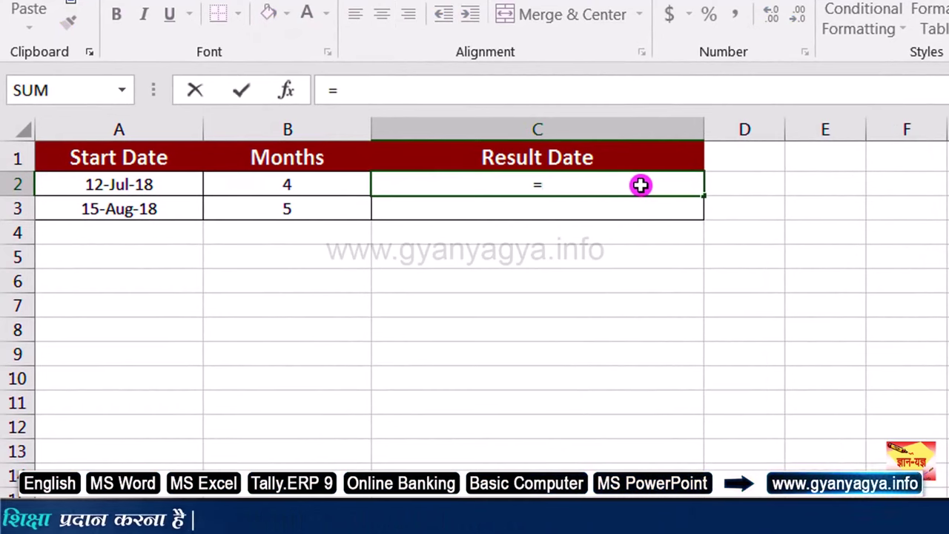
type("edate")
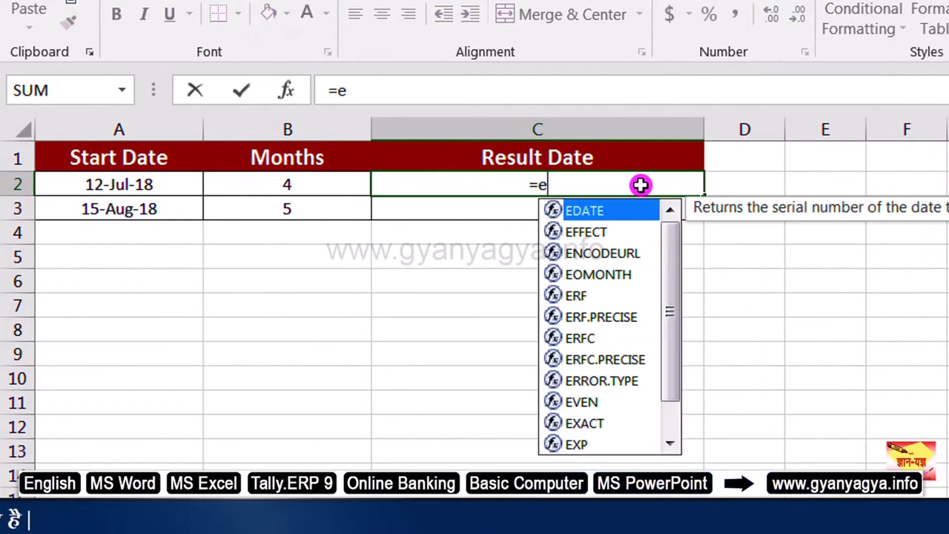
double_click(566, 211)
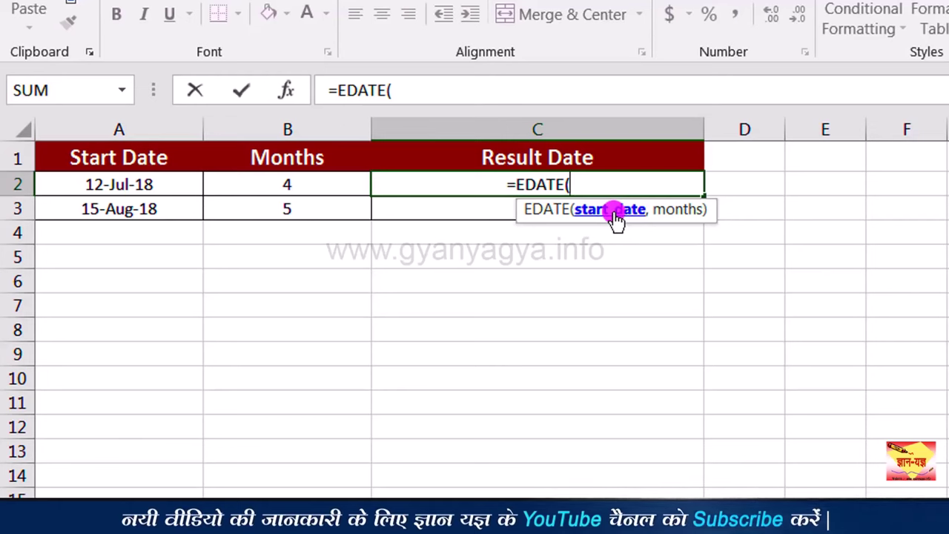
left_click(170, 188)
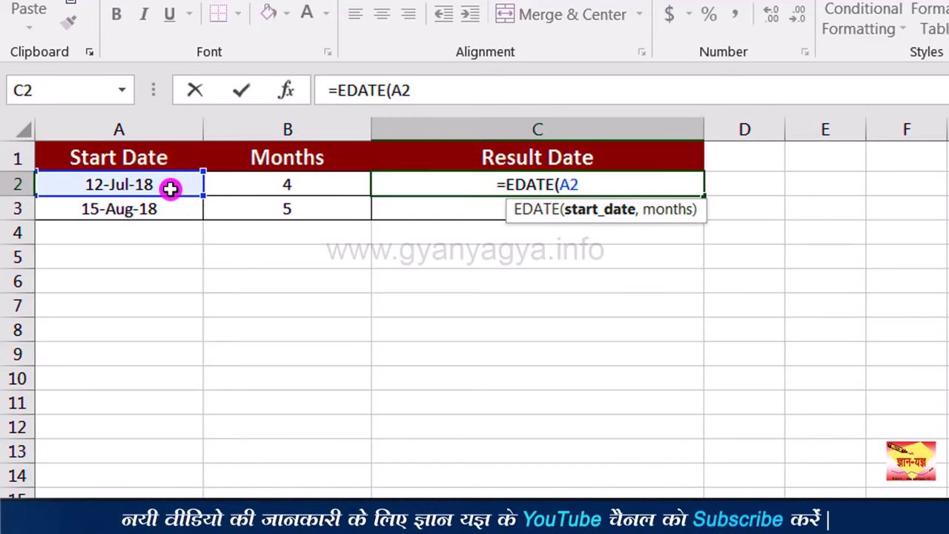
type(",")
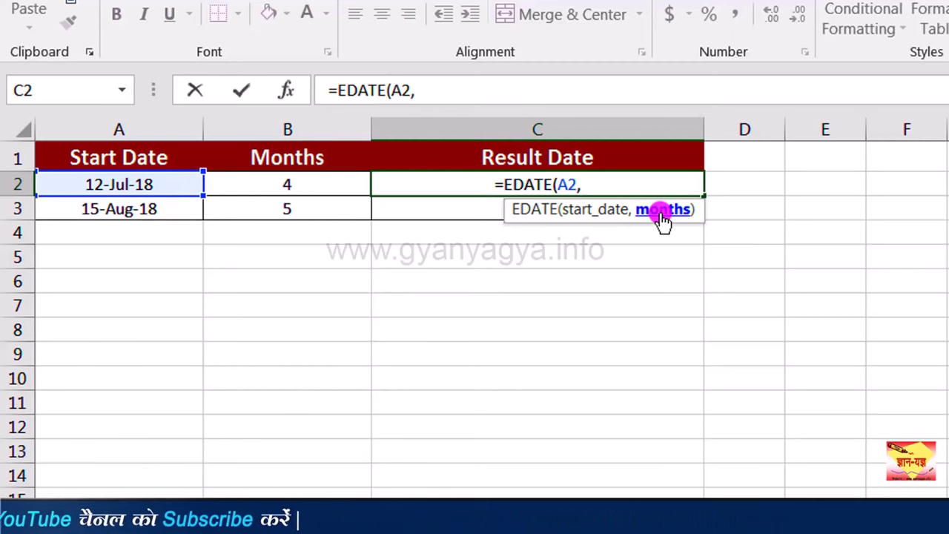
left_click(319, 189)
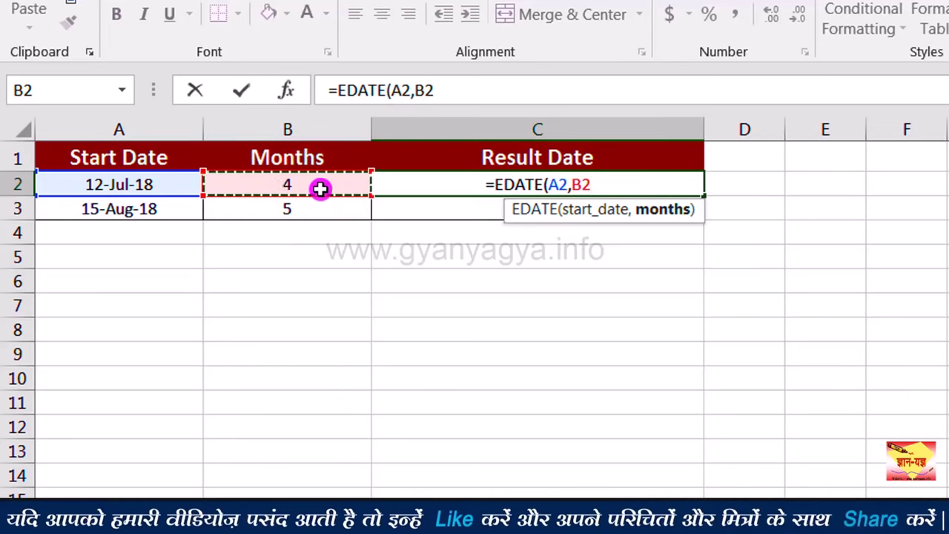
key("Return")
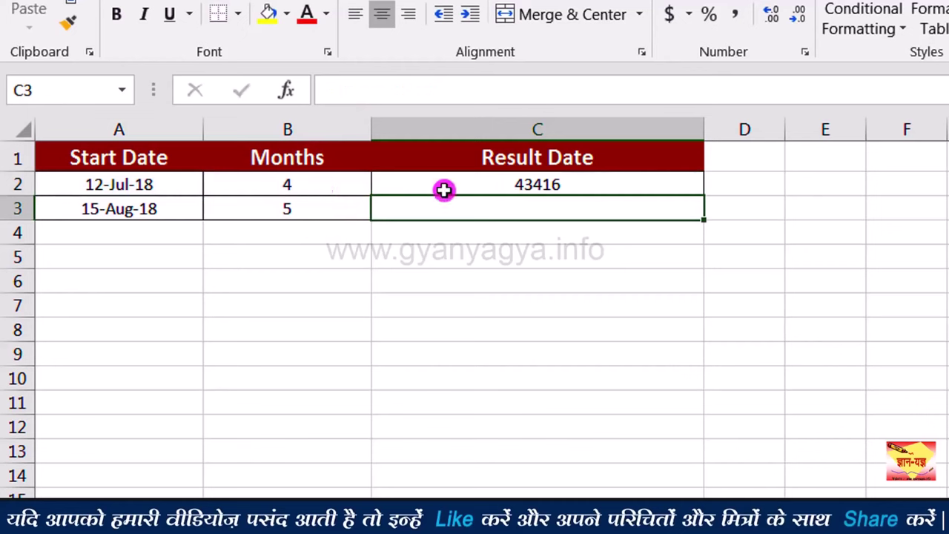
Format the result date in C2 with the Long Date number format.
left_click(598, 186)
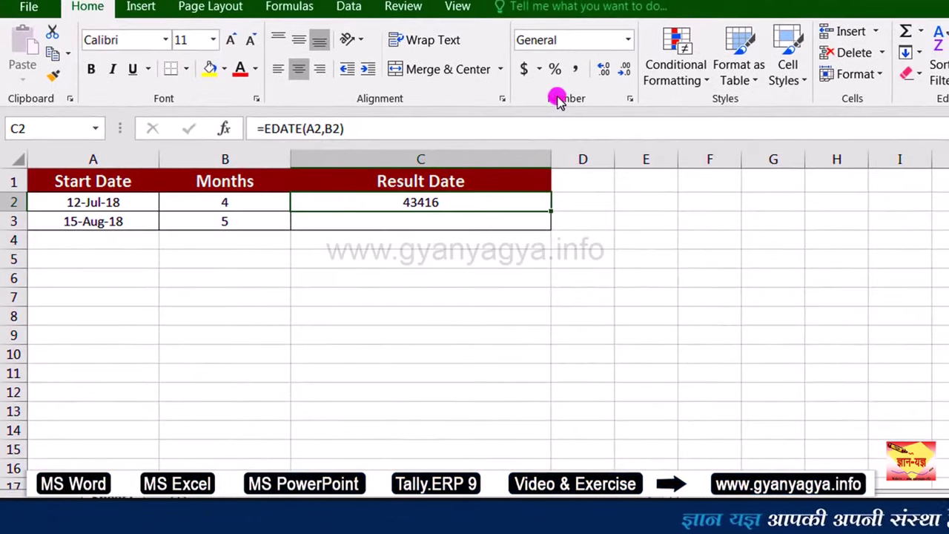
left_click(629, 41)
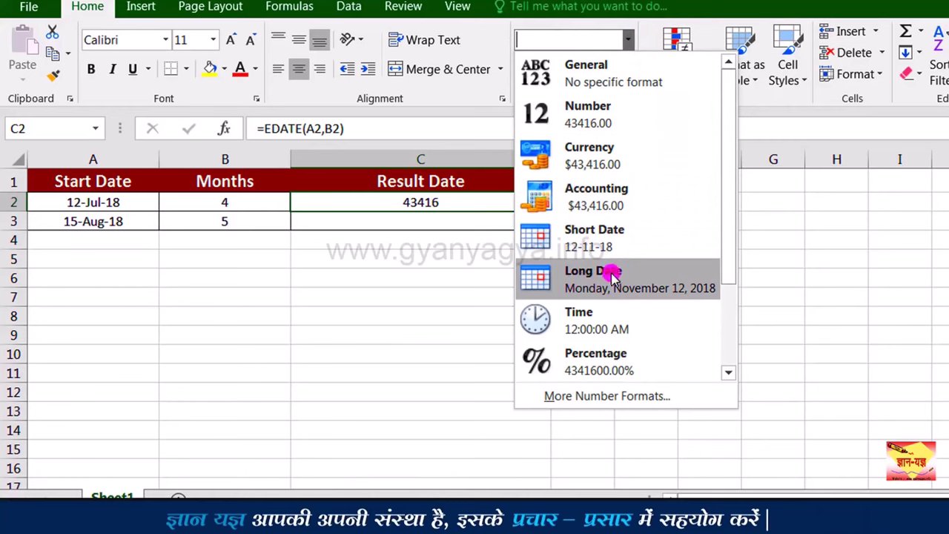
left_click(641, 274)
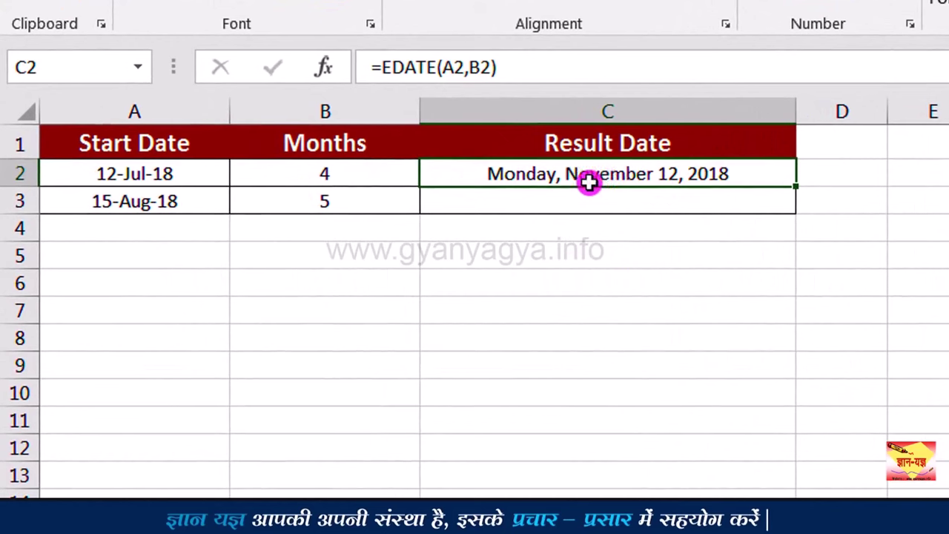
left_click(755, 173)
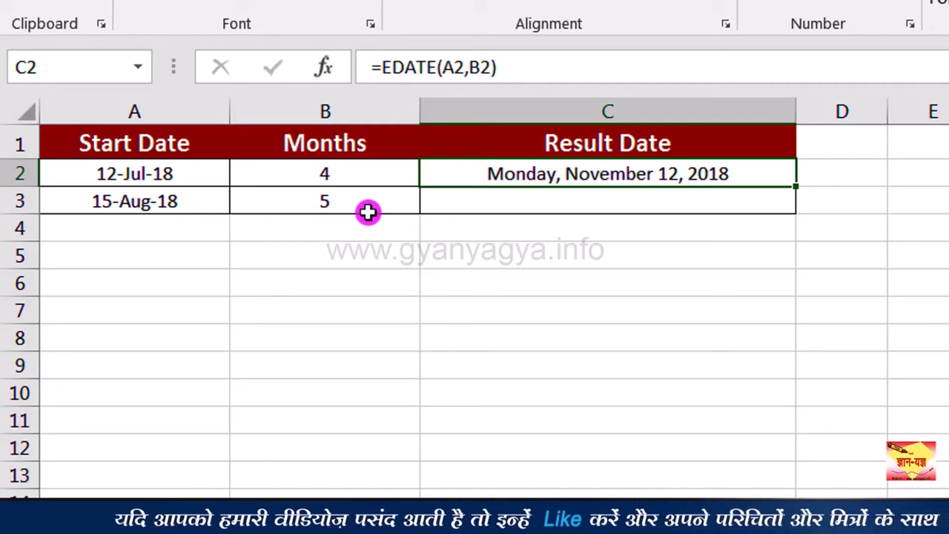
Set the months value in B3 to -5 so that it counts backwards from the start date.
left_click(308, 204)
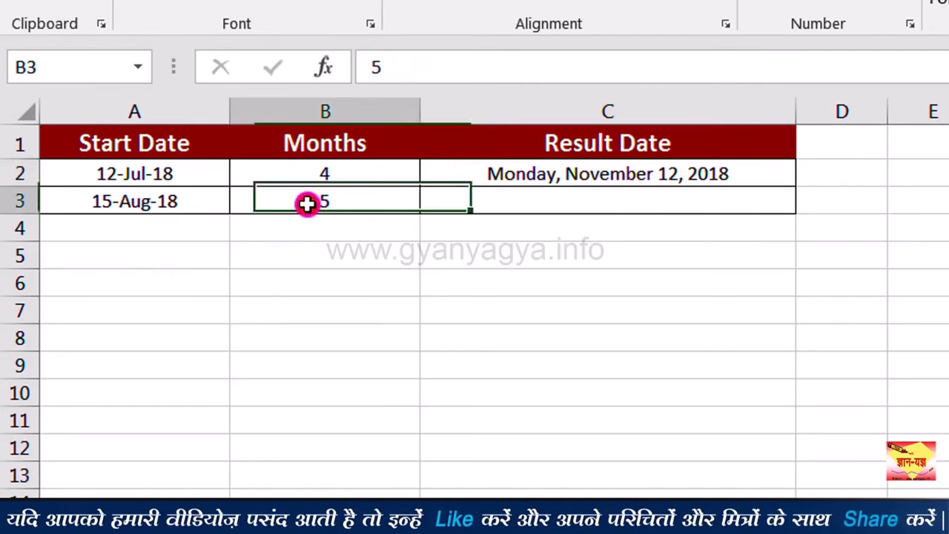
double_click(308, 204)
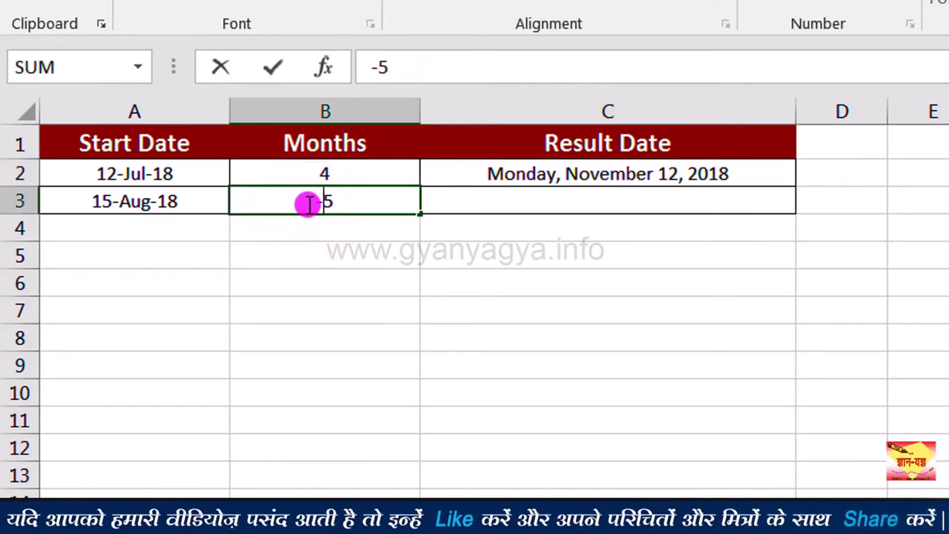
type("-")
key("Return")
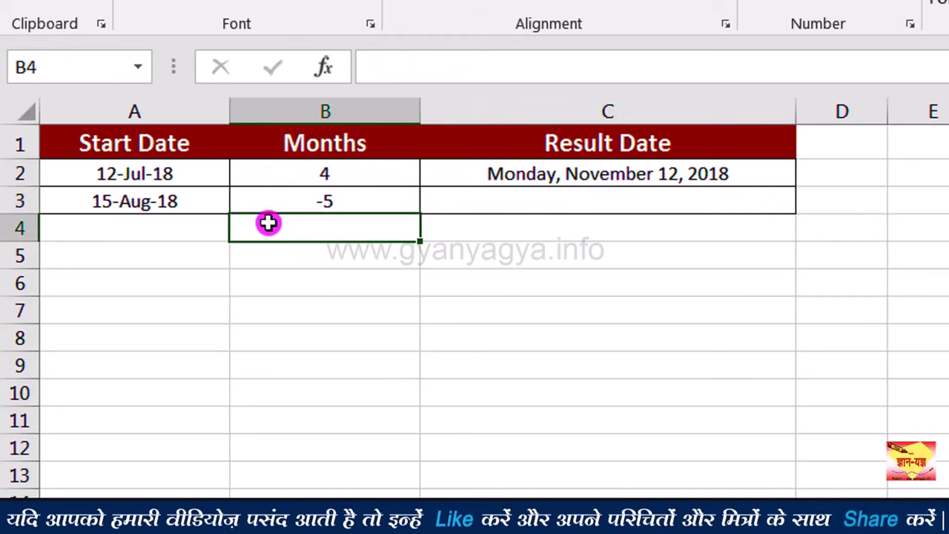
left_click(275, 210)
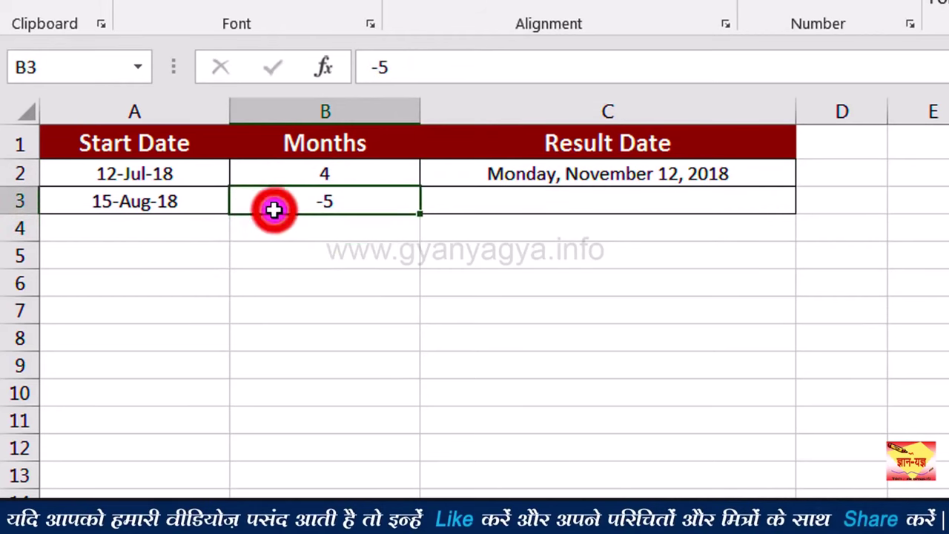
Enter =EDATE(A3,B3) in C3 to calculate the result date for the 15-Aug-18 start date.
left_click(527, 207)
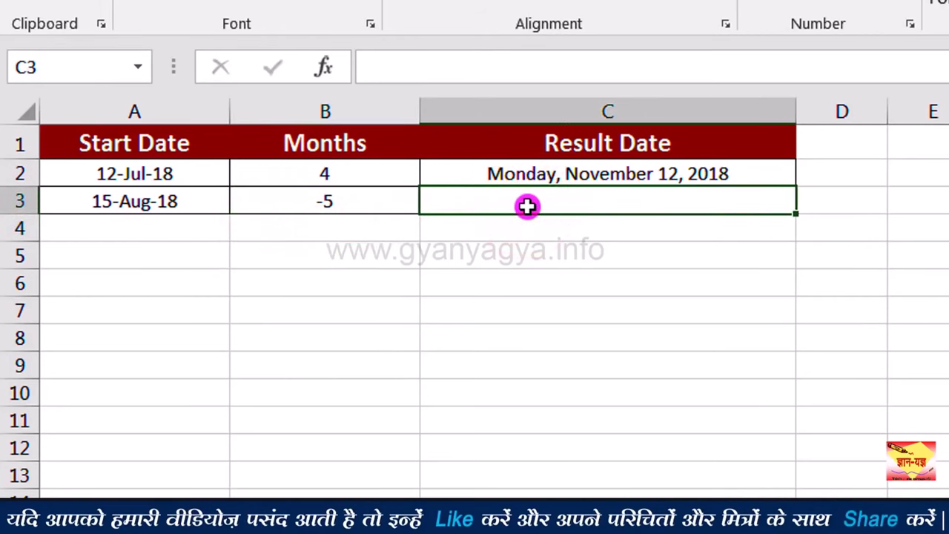
type("=")
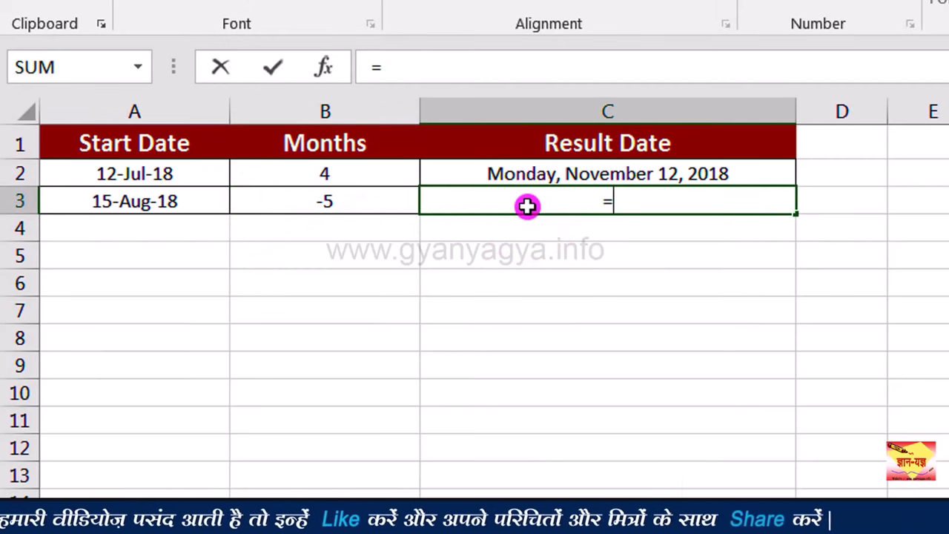
type("edate")
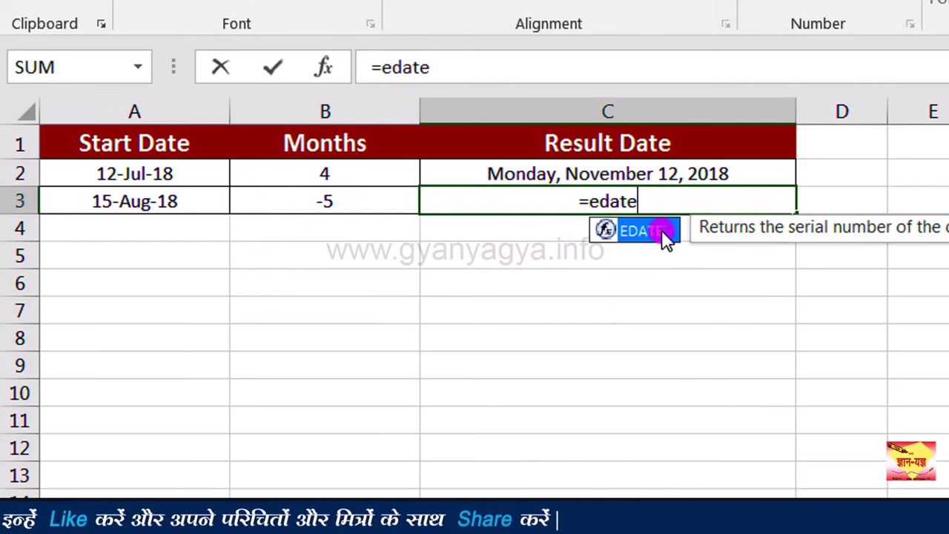
double_click(643, 232)
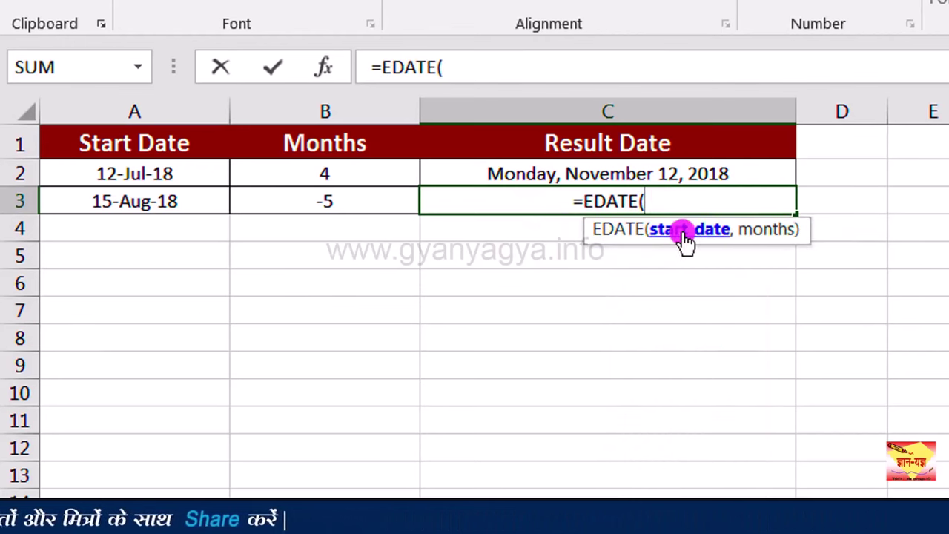
left_click(166, 204)
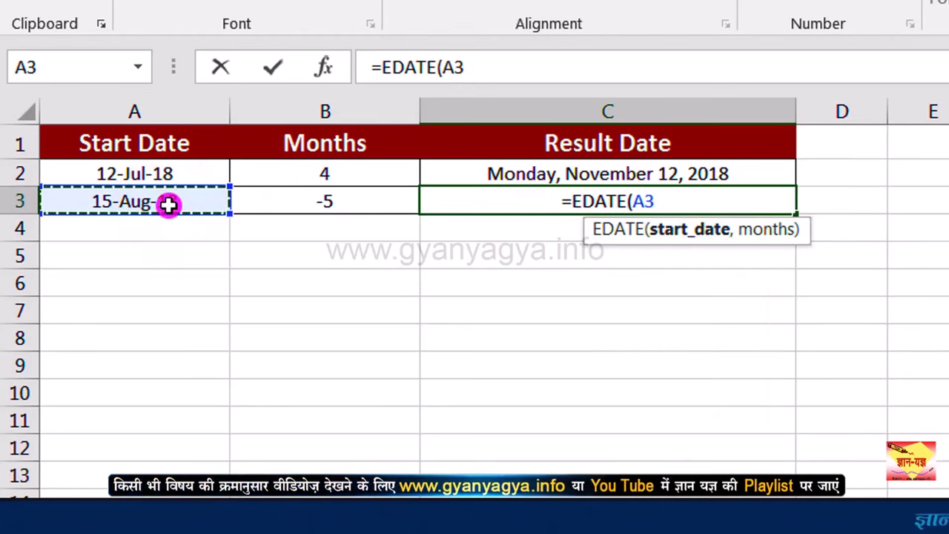
type(",")
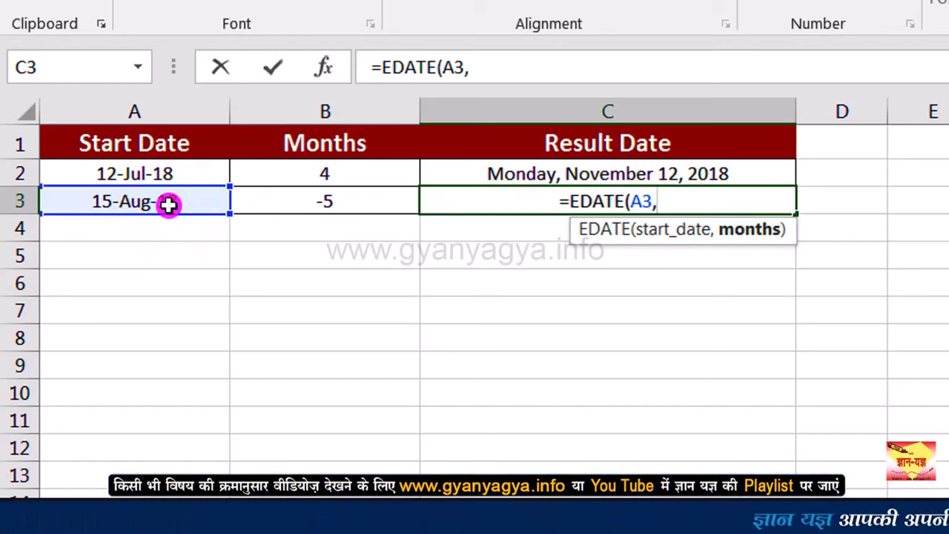
left_click(381, 203)
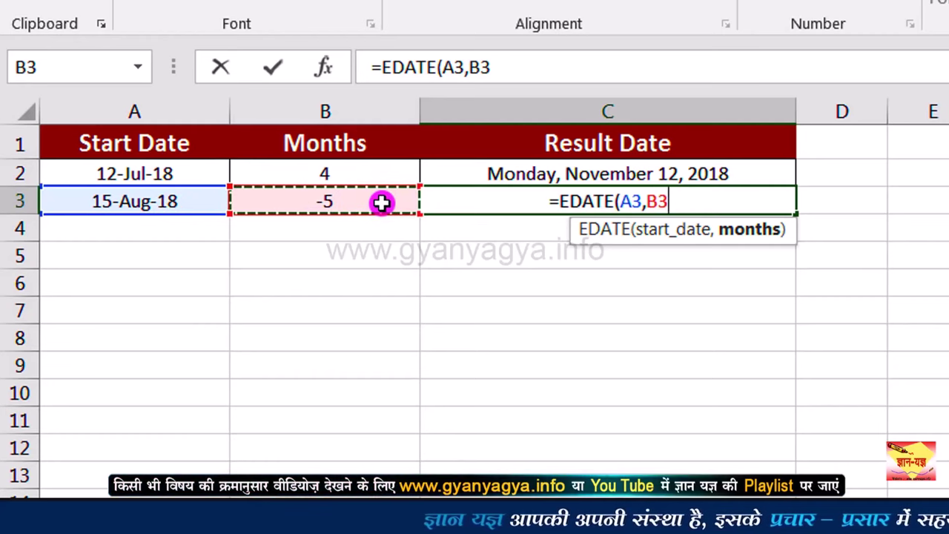
type(")")
key("Return")
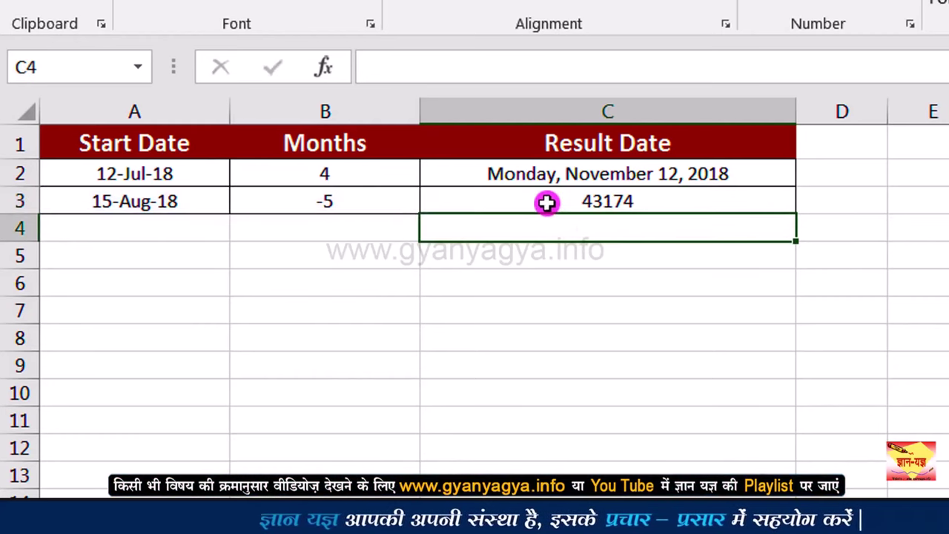
Format the result date in C3 with the Long Date number format.
left_click(546, 202)
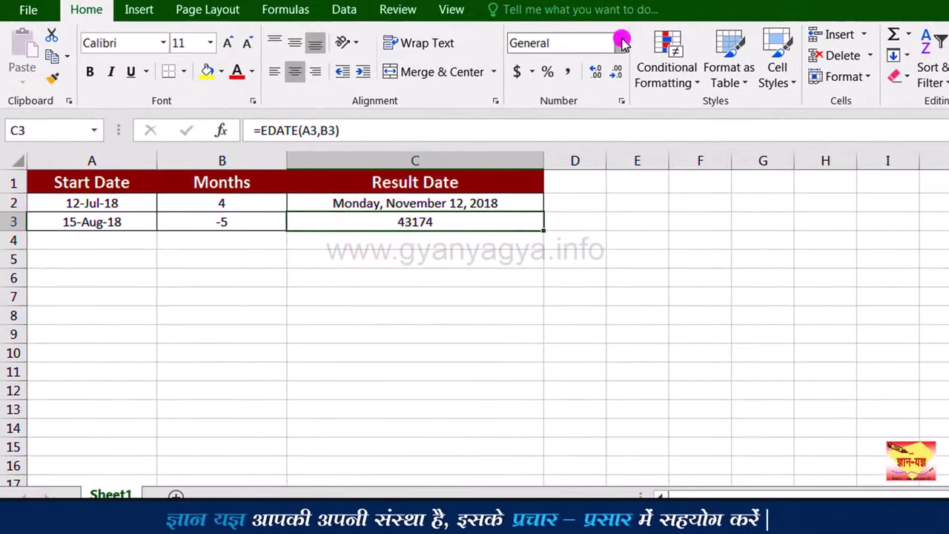
left_click(621, 43)
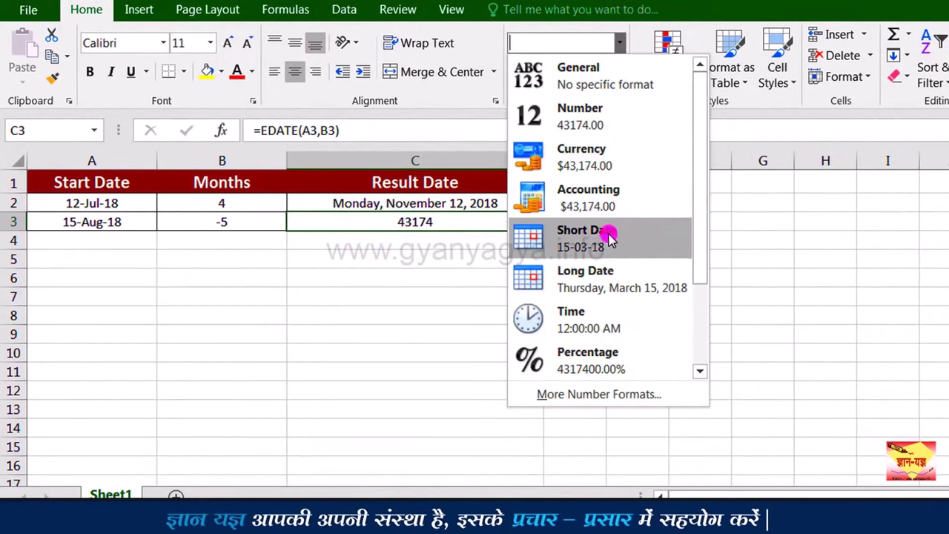
left_click(605, 276)
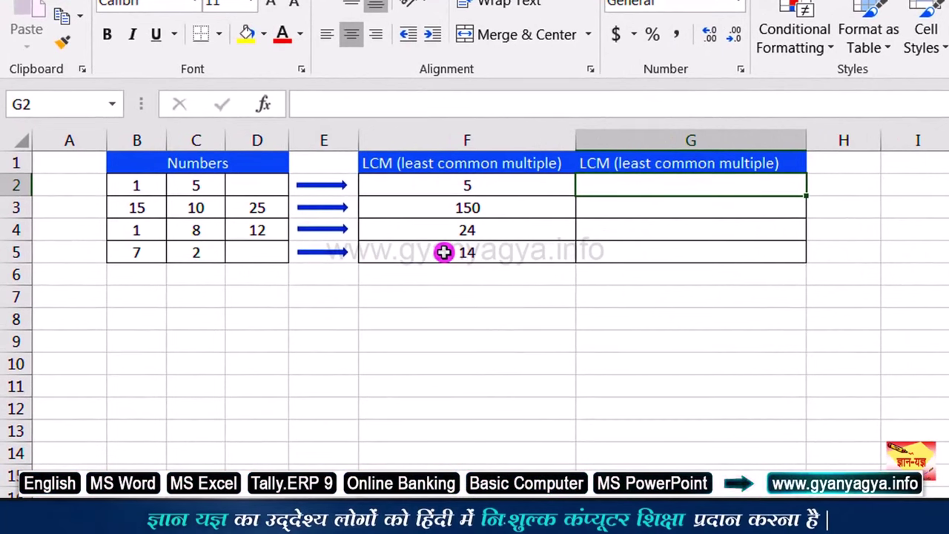
Enter =LCM(B2,C2) in G2 of the "lcm" workbook to calculate the least common multiple of the first row's numbers.
left_click(661, 188)
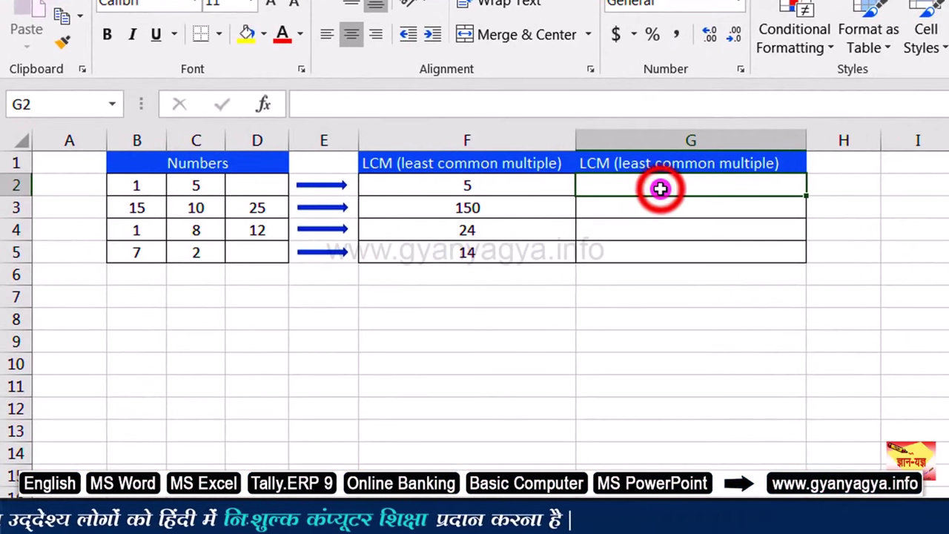
type("=")
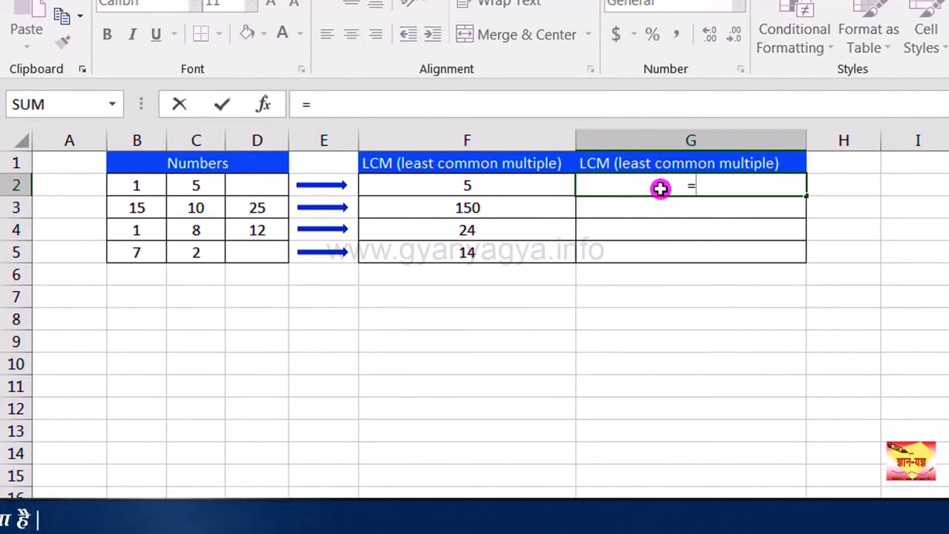
type("LC")
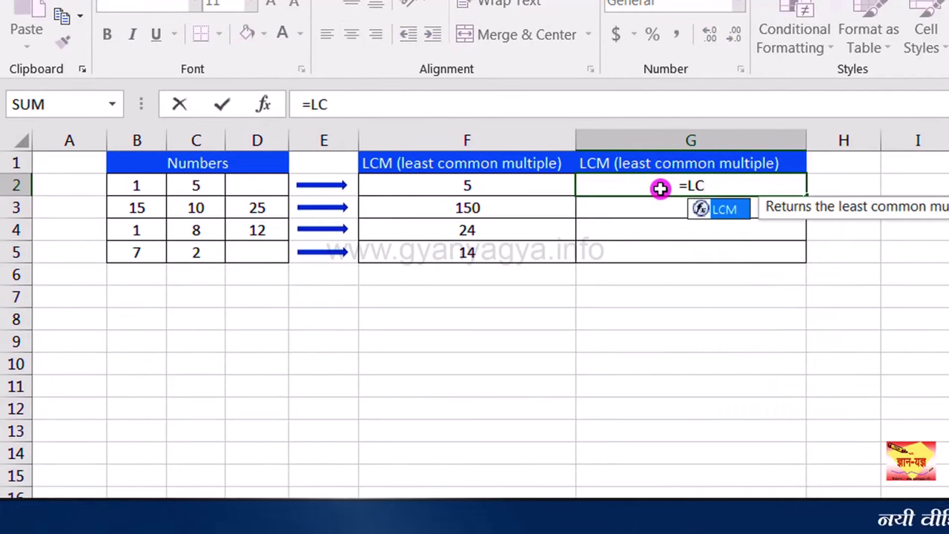
type("M")
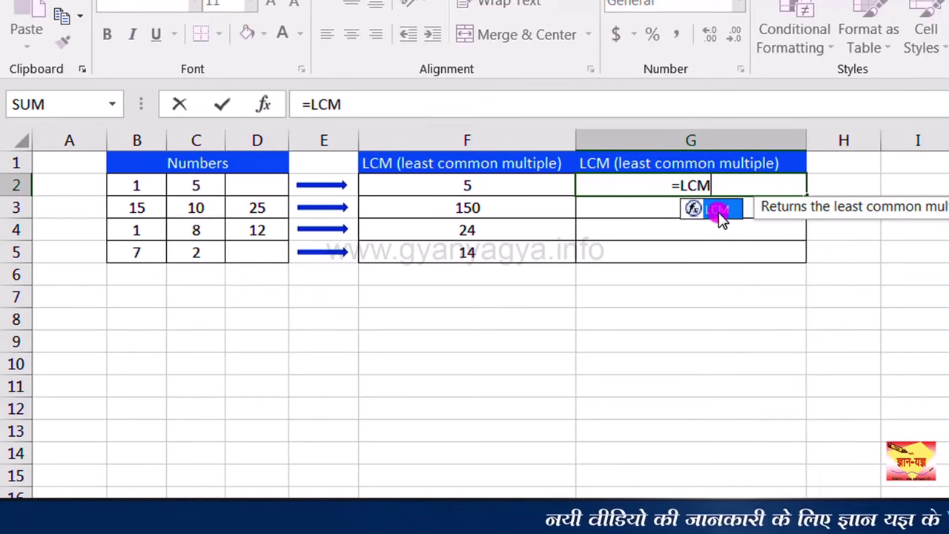
double_click(720, 211)
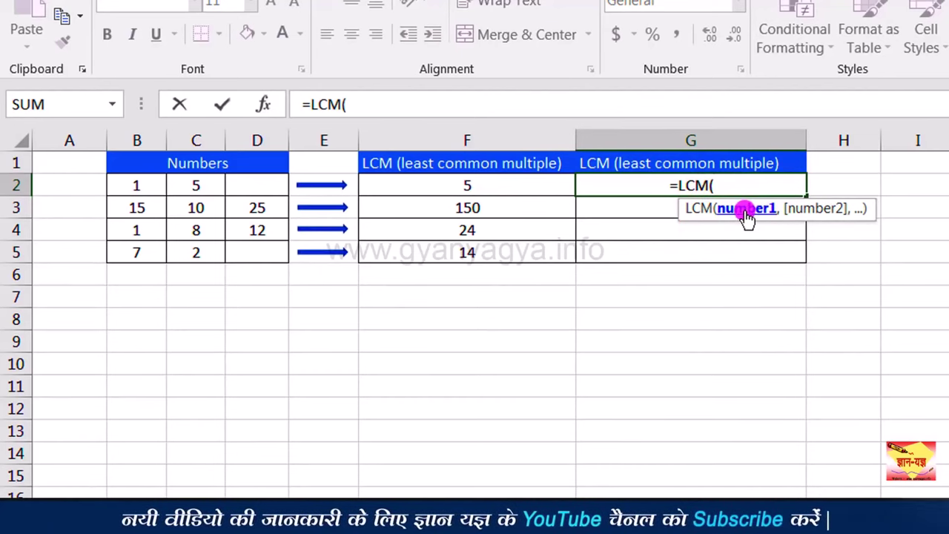
left_click(145, 188)
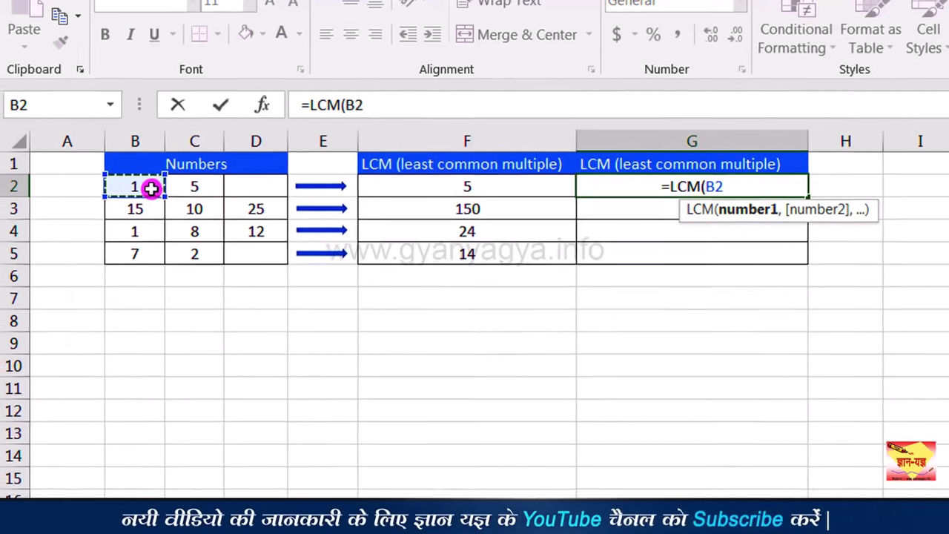
type(",")
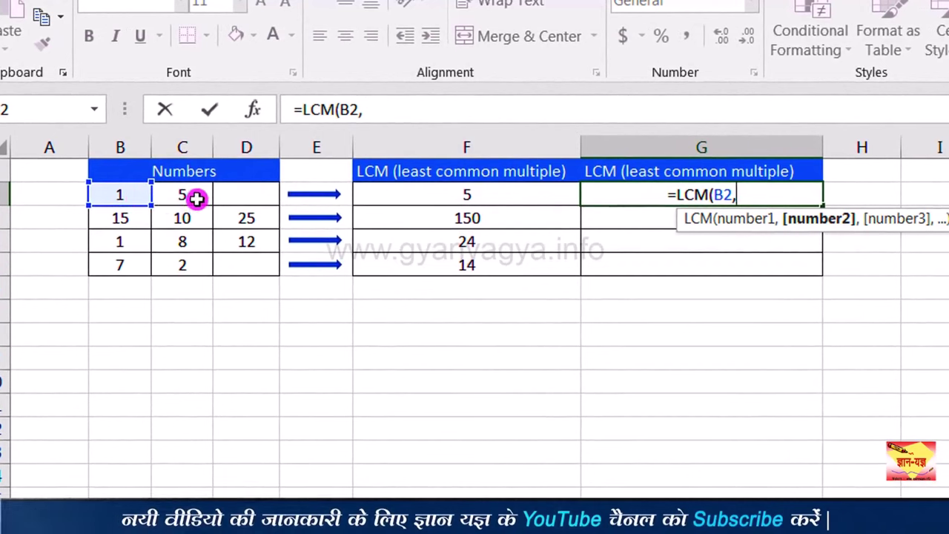
left_click(197, 197)
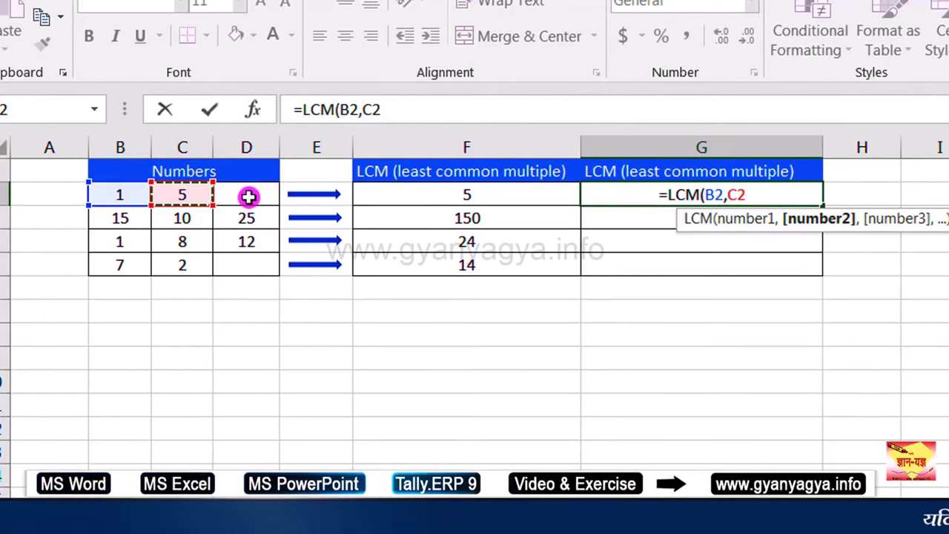
type(")")
key("Return")
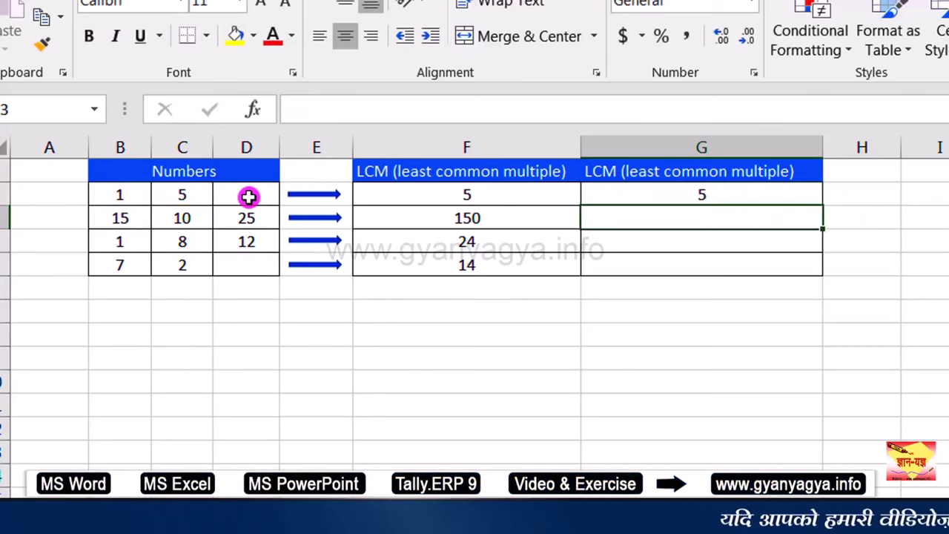
left_click(745, 198)
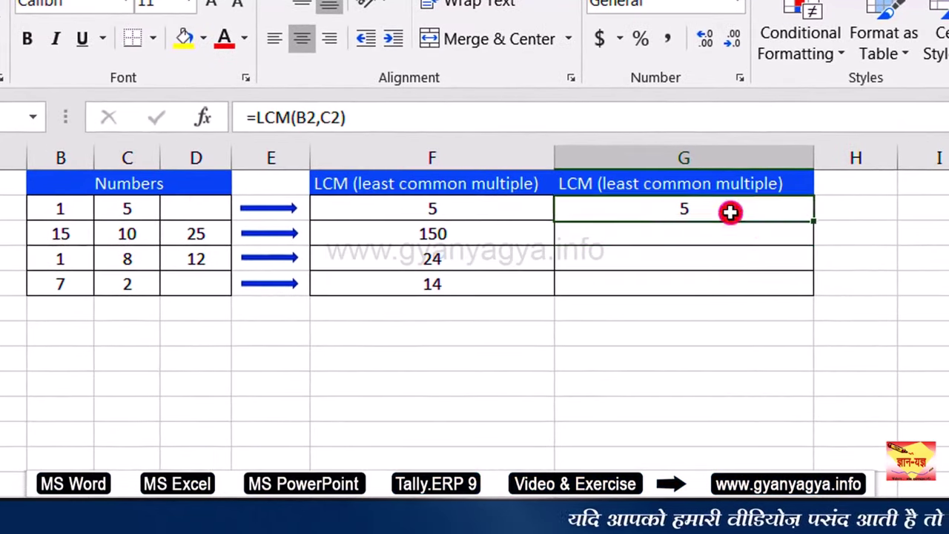
Enter =LCM(B3,C3,D3) in G3 to calculate the least common multiple of the three numbers in row 3.
left_click(683, 235)
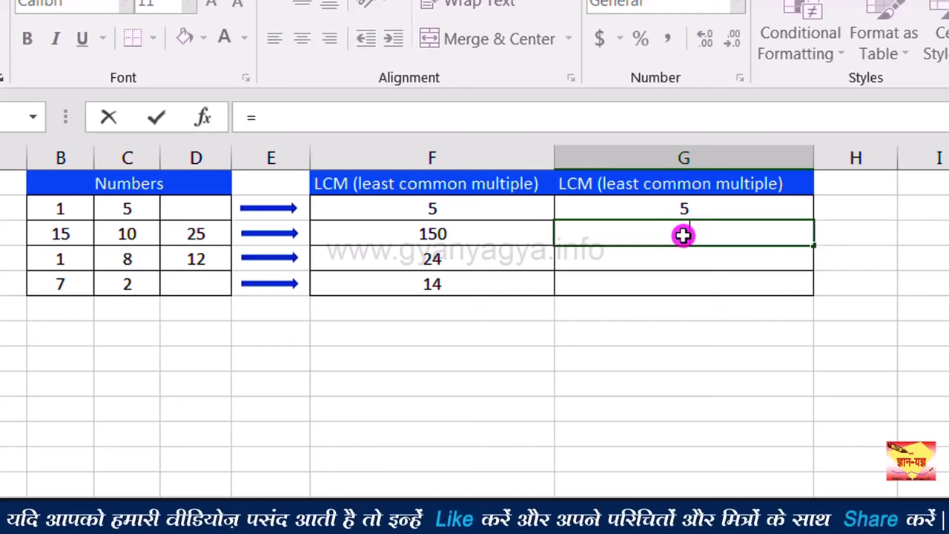
type("=LCM")
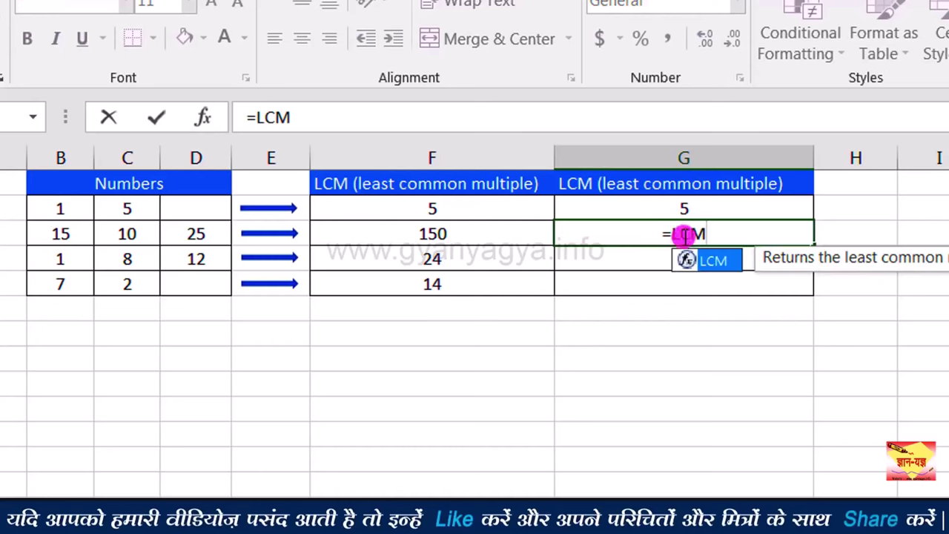
double_click(720, 264)
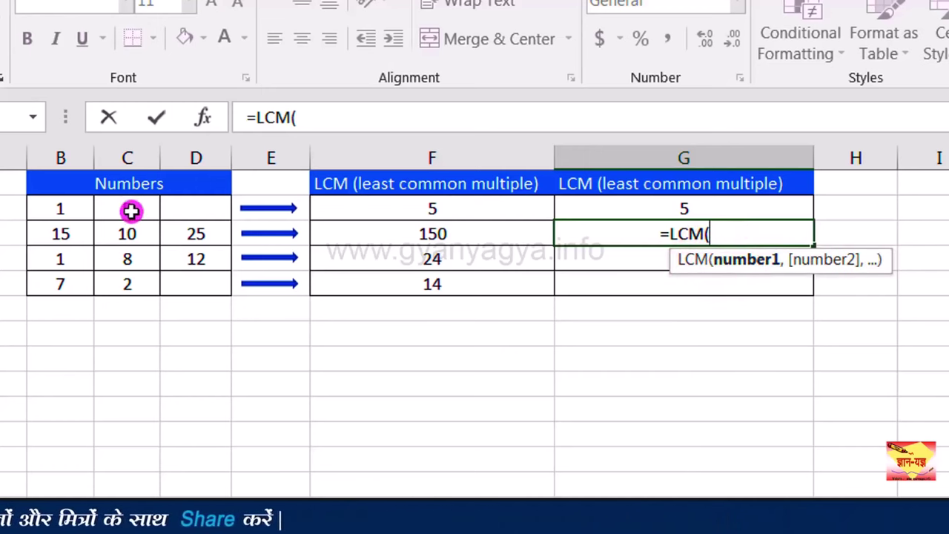
left_click(87, 235)
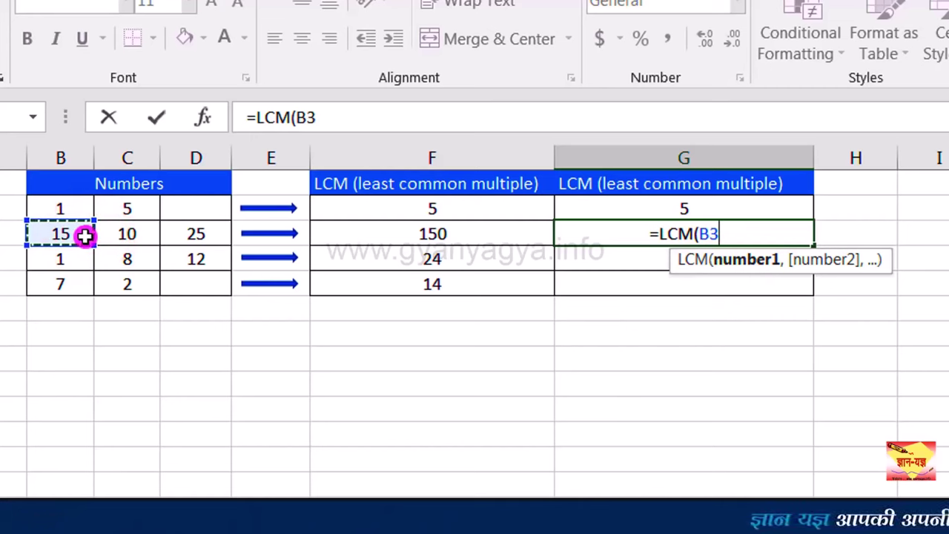
type(",")
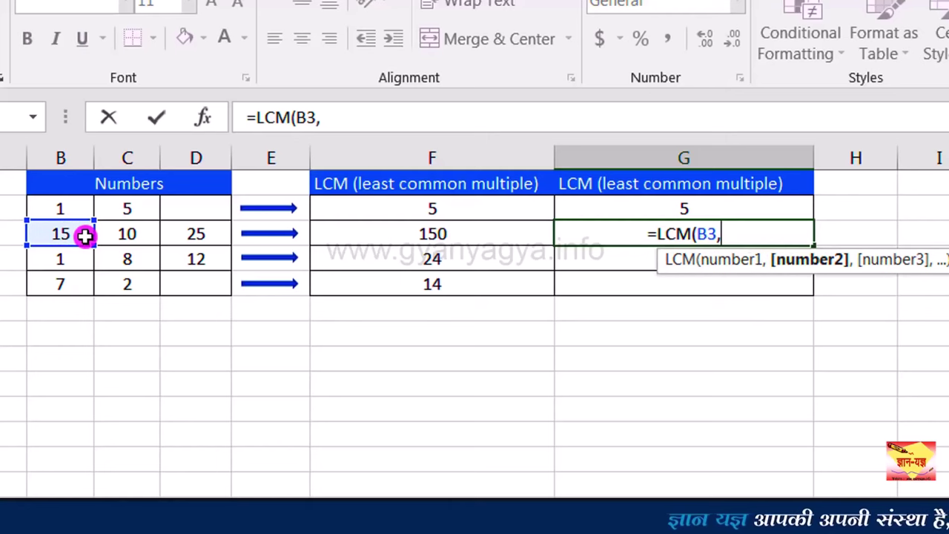
left_click(149, 236)
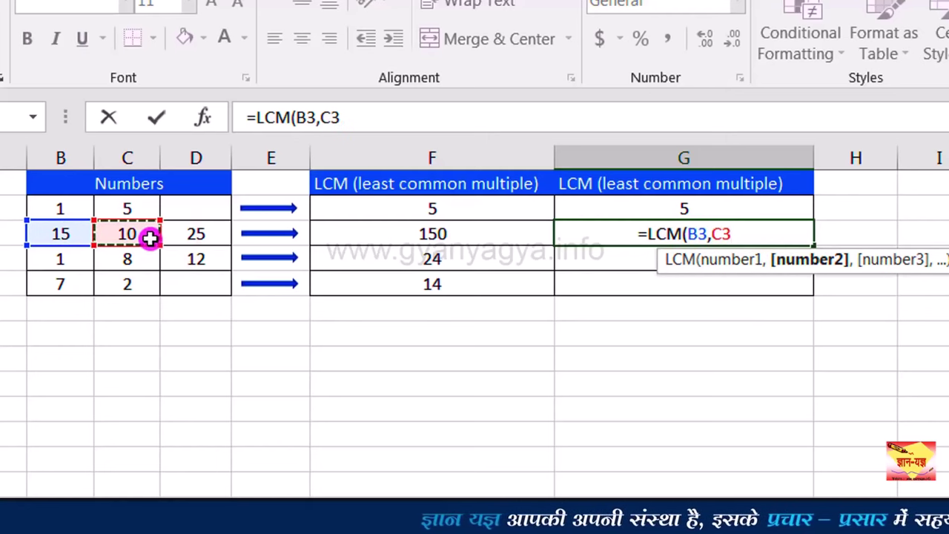
type(",")
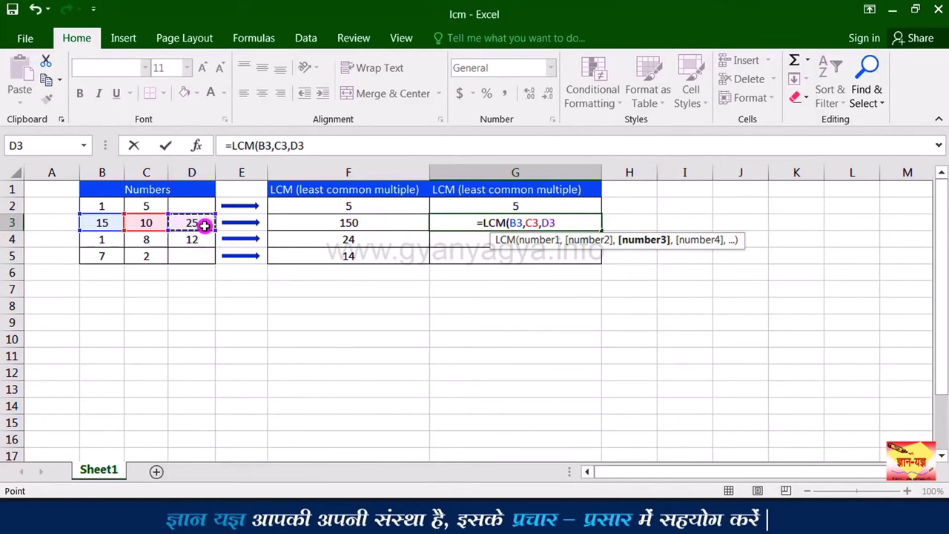
key("Return")
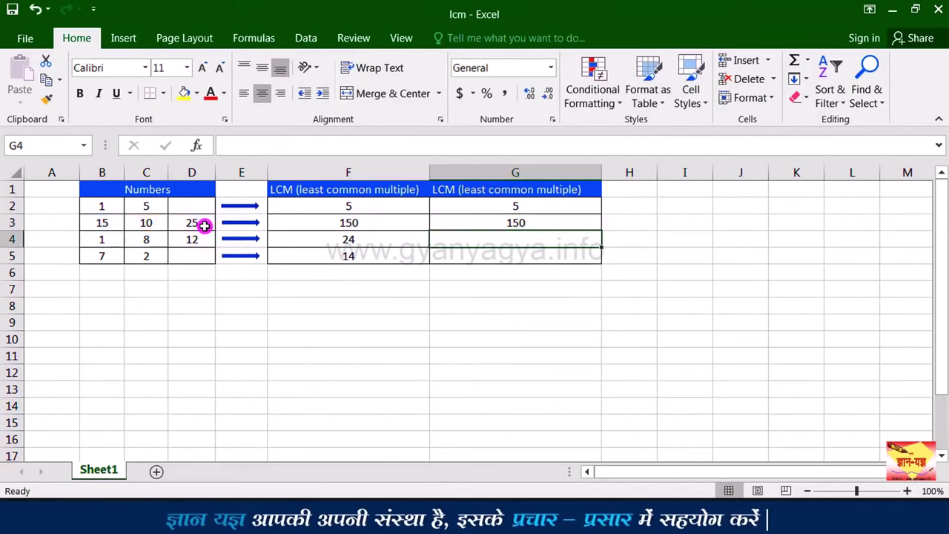
Fill the LCM formula from G3 down to G5 and check the copied formulas.
left_click(551, 225)
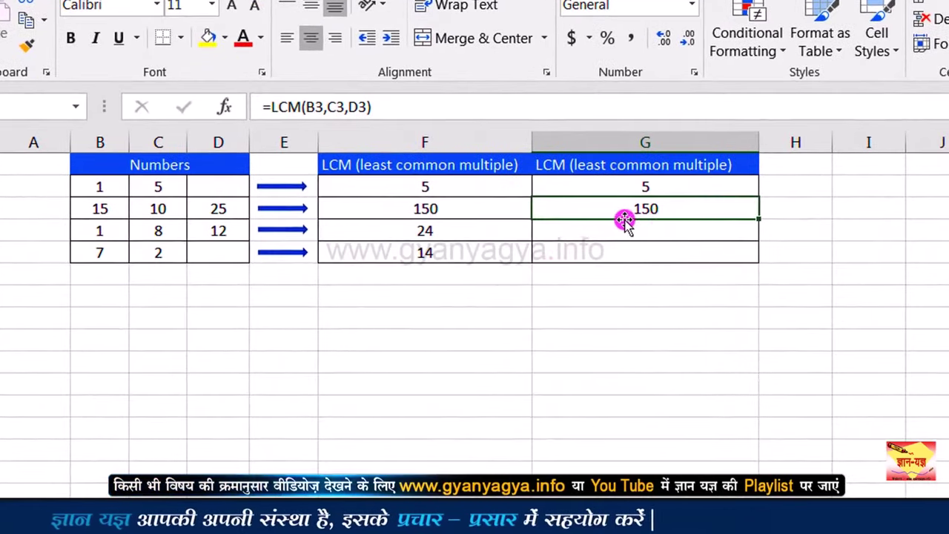
left_click(679, 214)
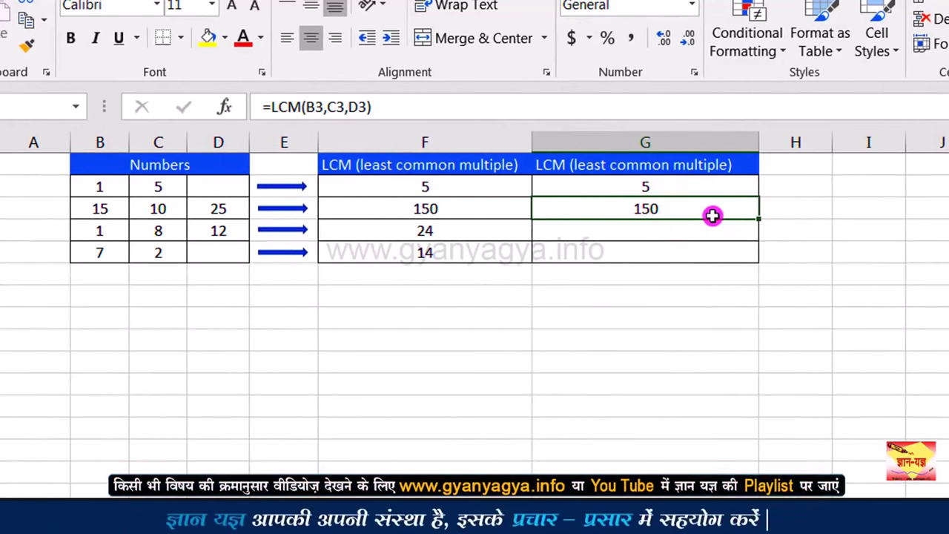
left_click_drag(758, 221, 753, 263)
left_click(675, 237)
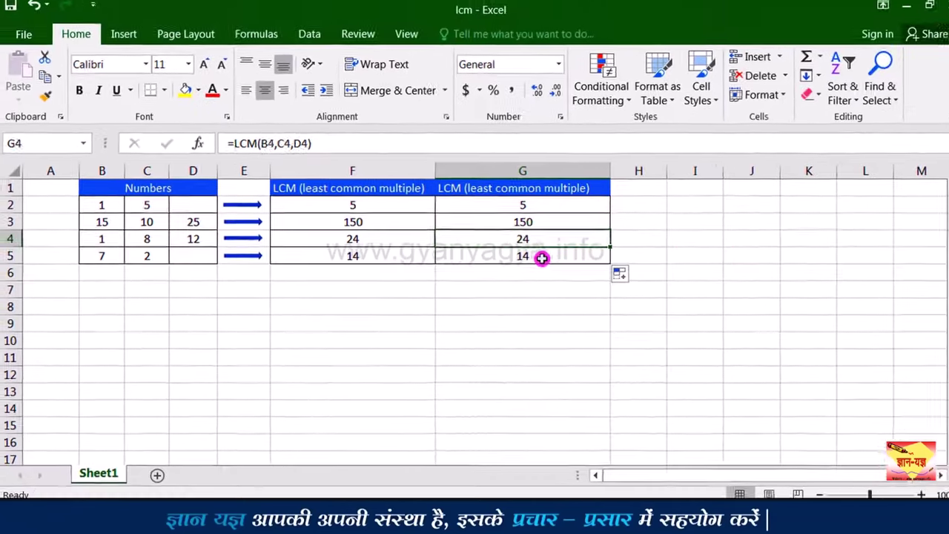
left_click(671, 255)
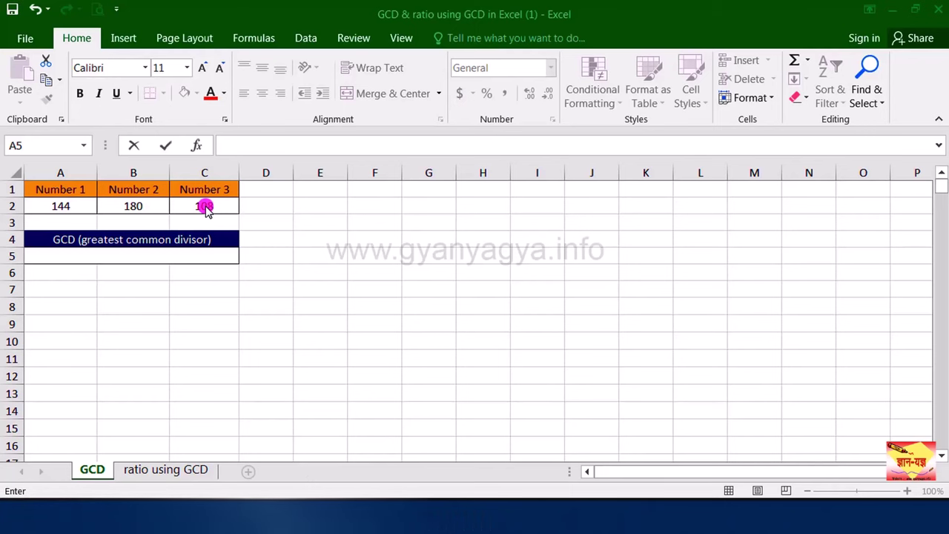
Enter =GCD(A2,B2,C2) in A5 to calculate the greatest common divisor of the three numbers in row 2.
left_click(64, 258)
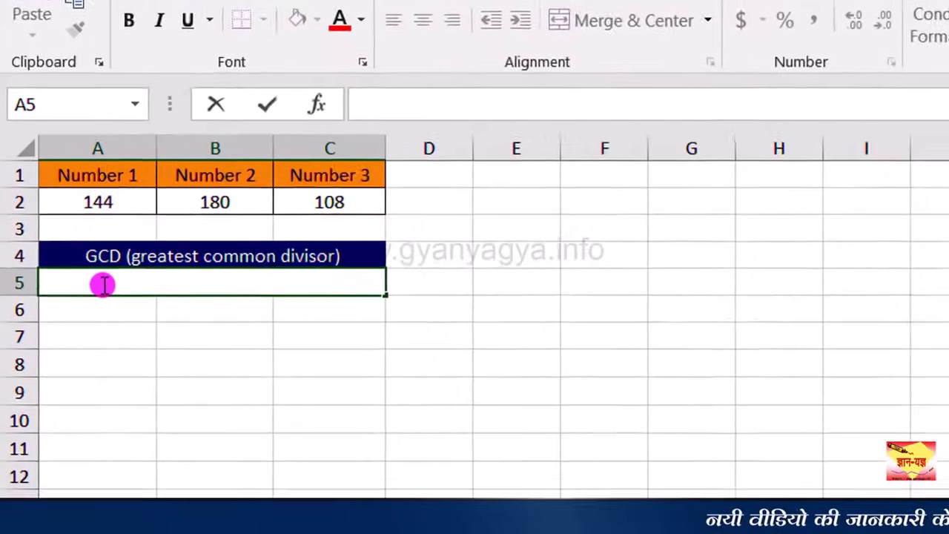
type("=")
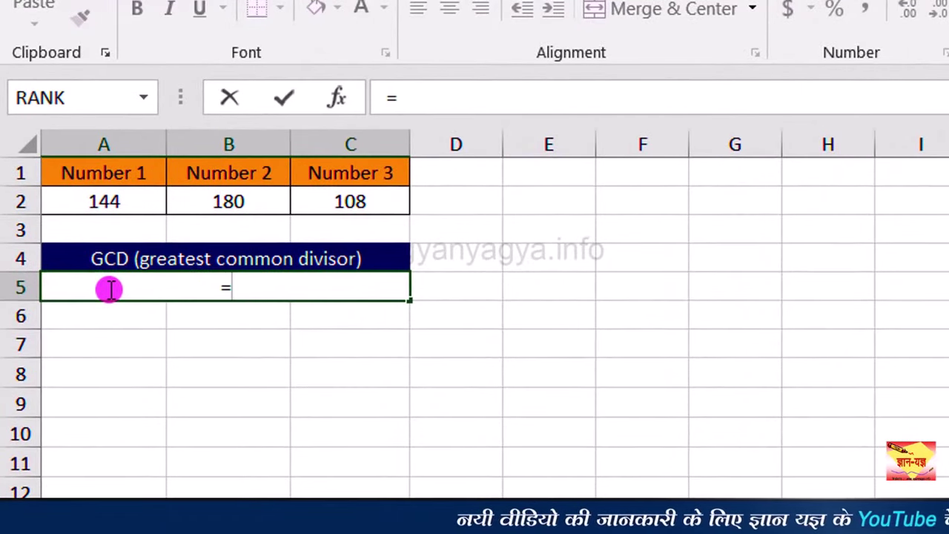
type("GC")
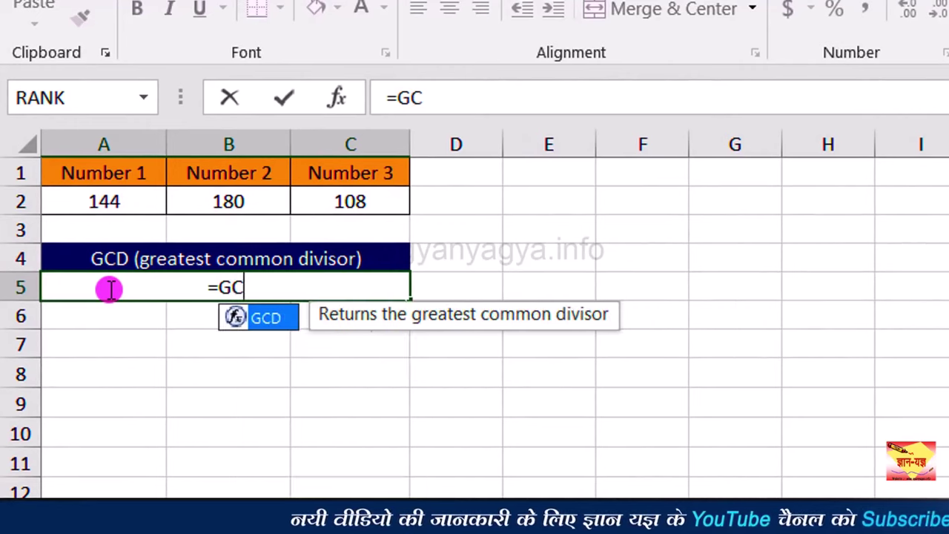
type("D")
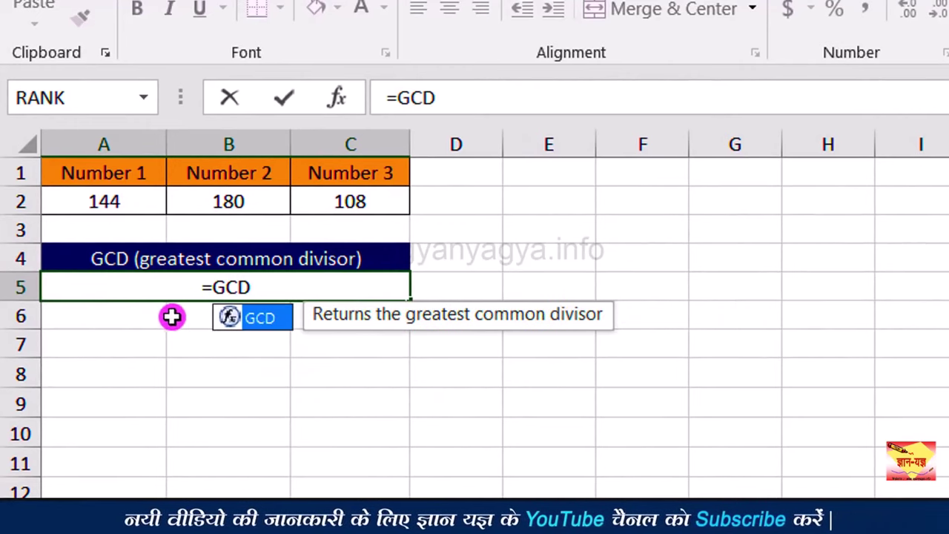
double_click(274, 315)
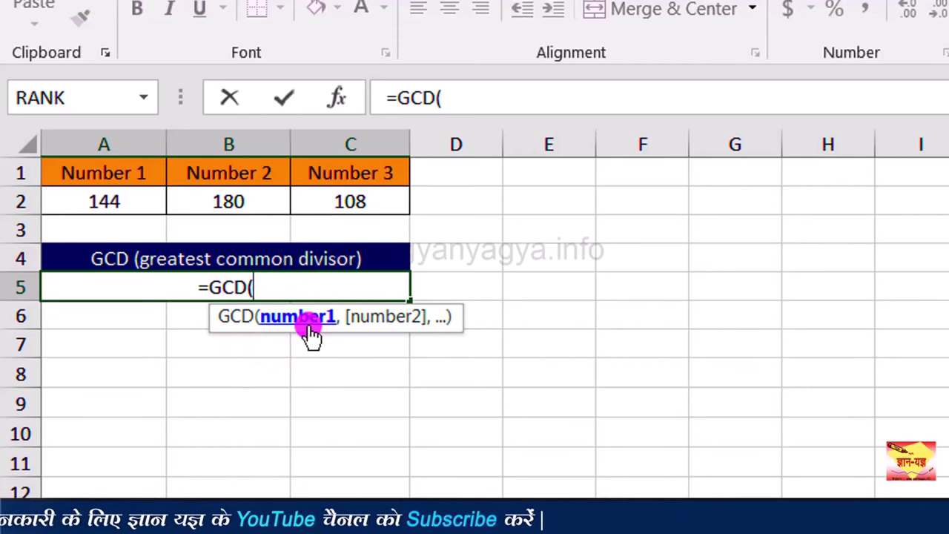
left_click(118, 201)
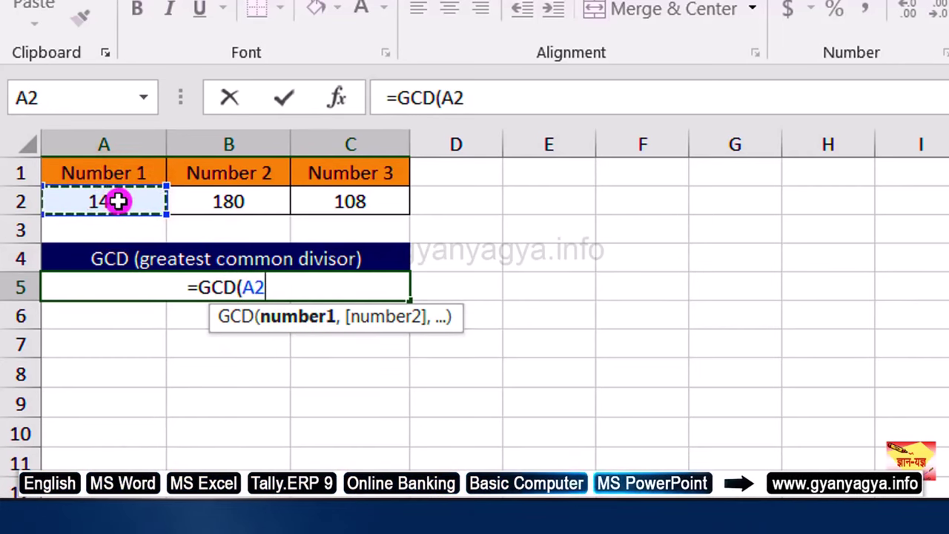
type(",")
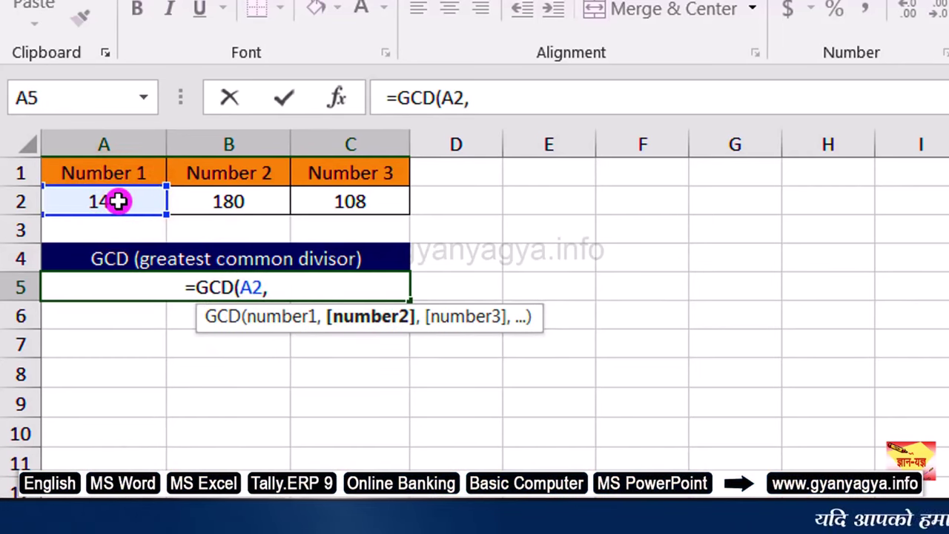
left_click(214, 201)
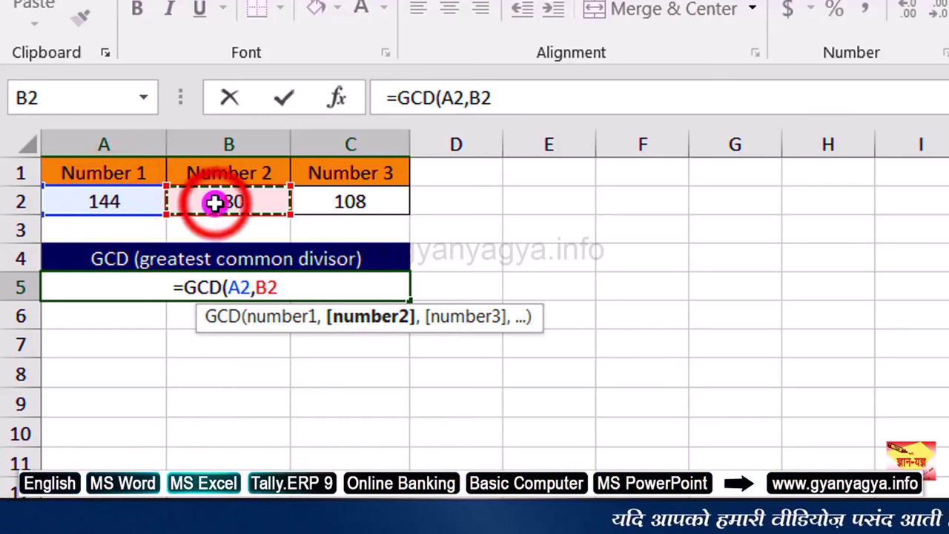
type(",")
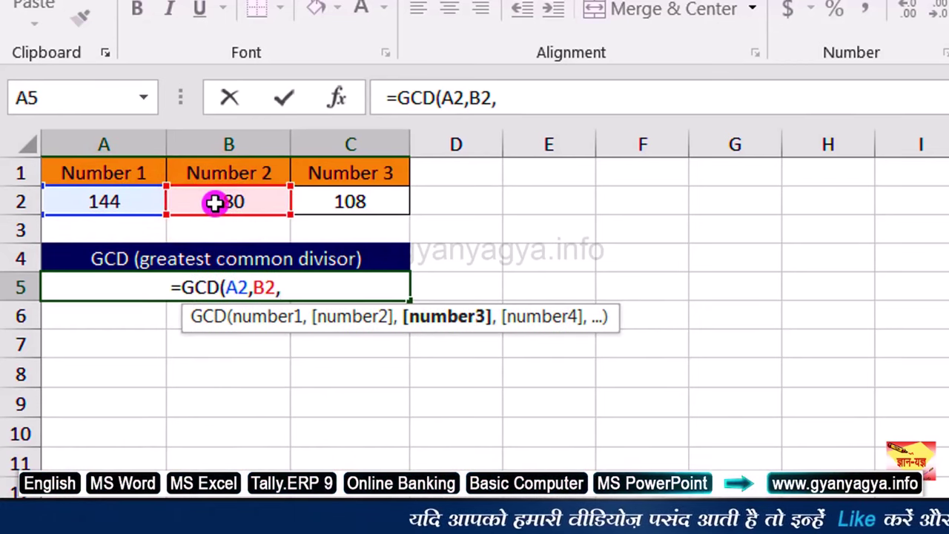
left_click(328, 192)
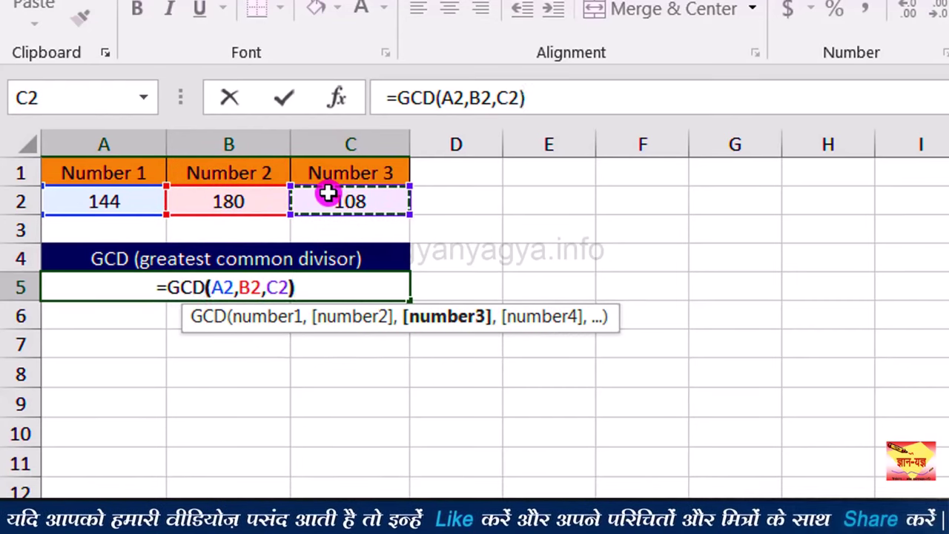
key("Return")
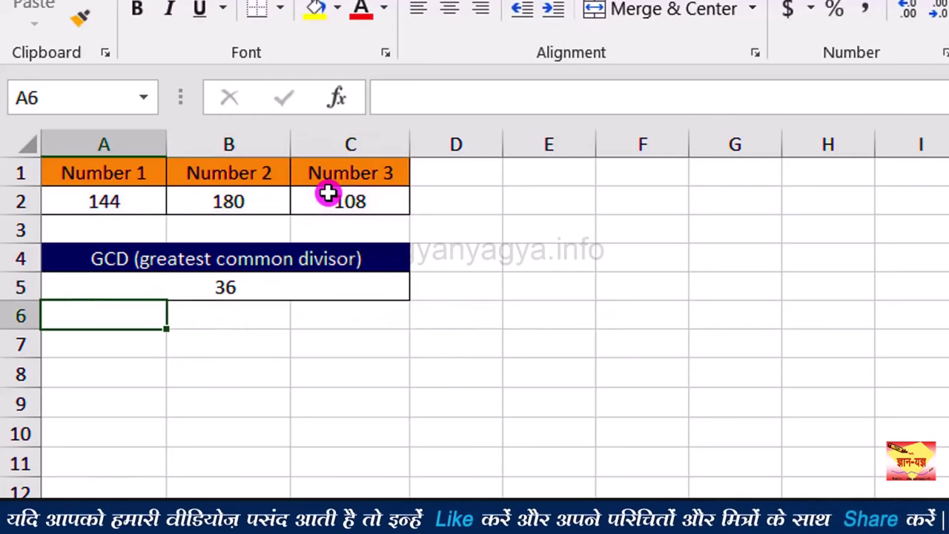
left_click(279, 287)
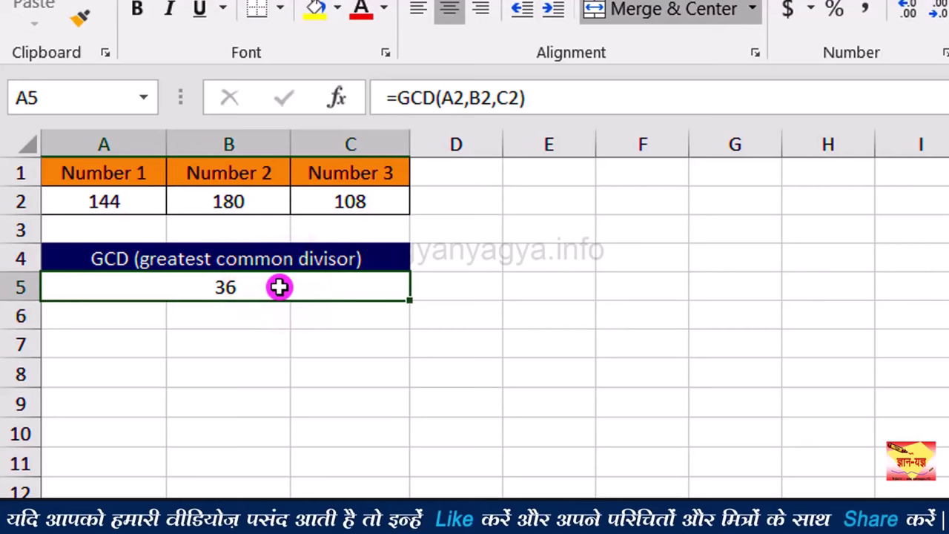
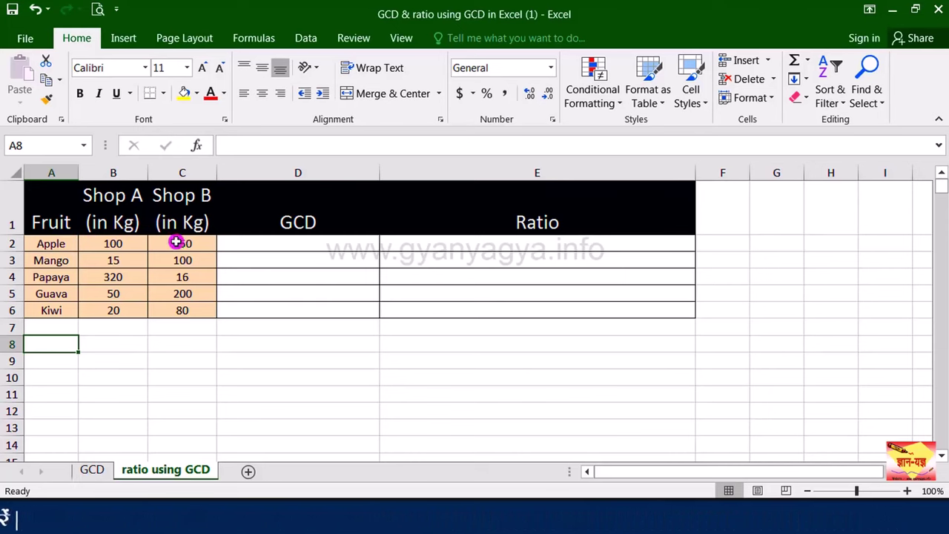
Enter =GCD(B2,C2) in D2 of the "ratio using GCD" sheet for the Apple quantities of both shops.
left_click(265, 245)
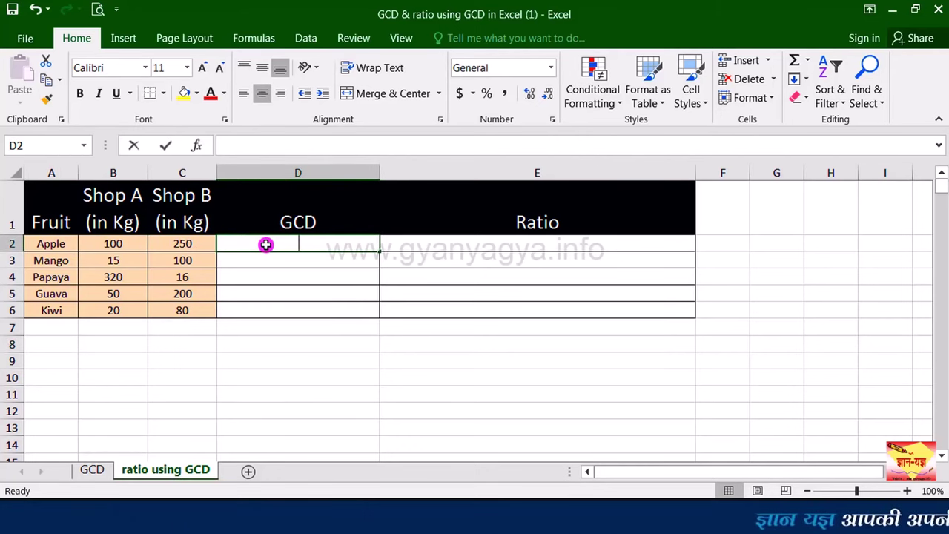
type("=")
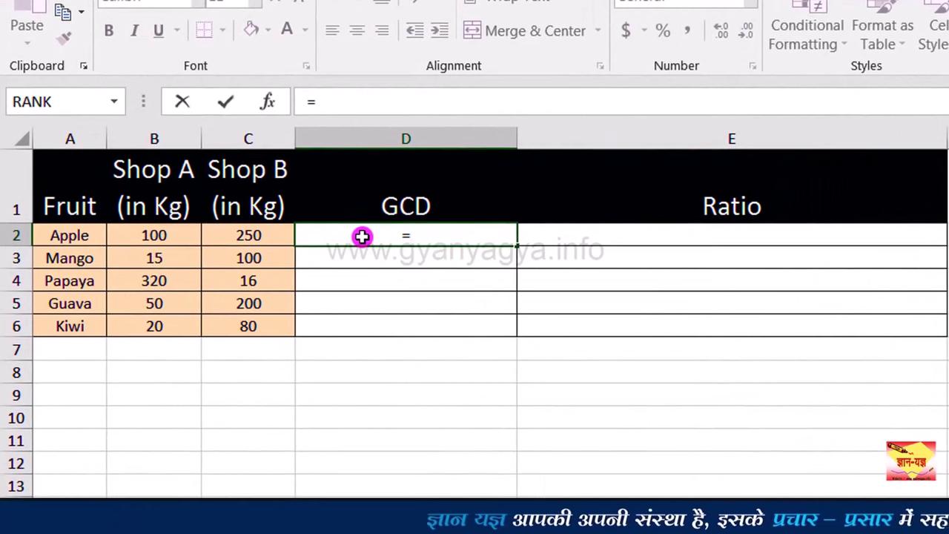
type("GC")
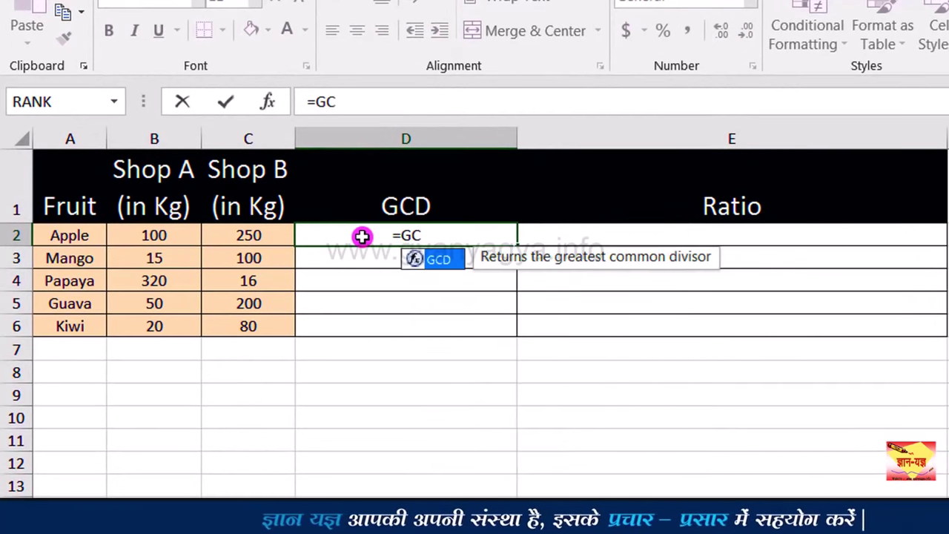
type("D(")
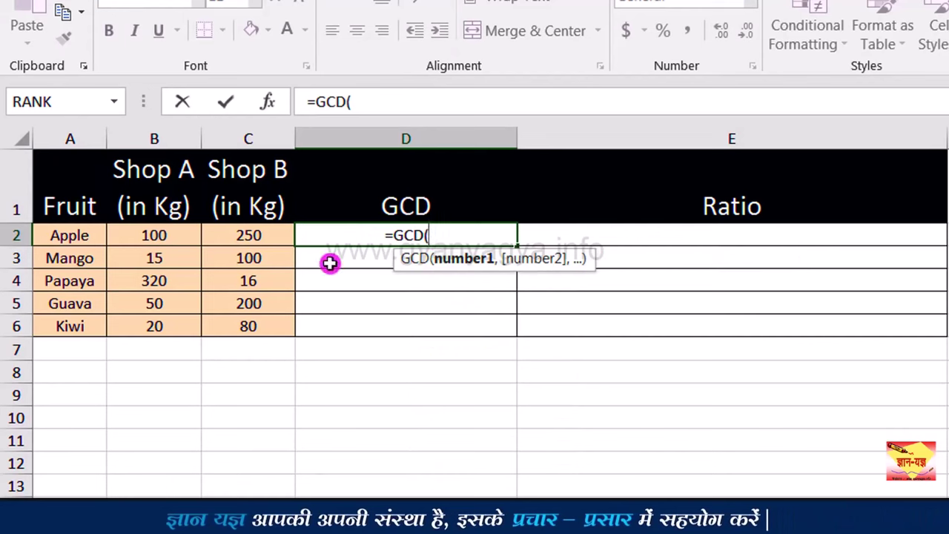
left_click(169, 237)
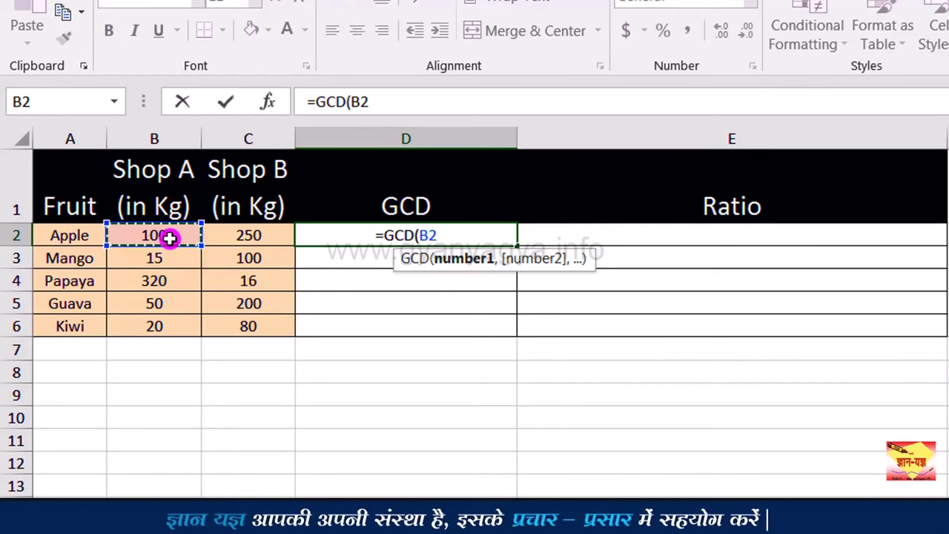
type(",")
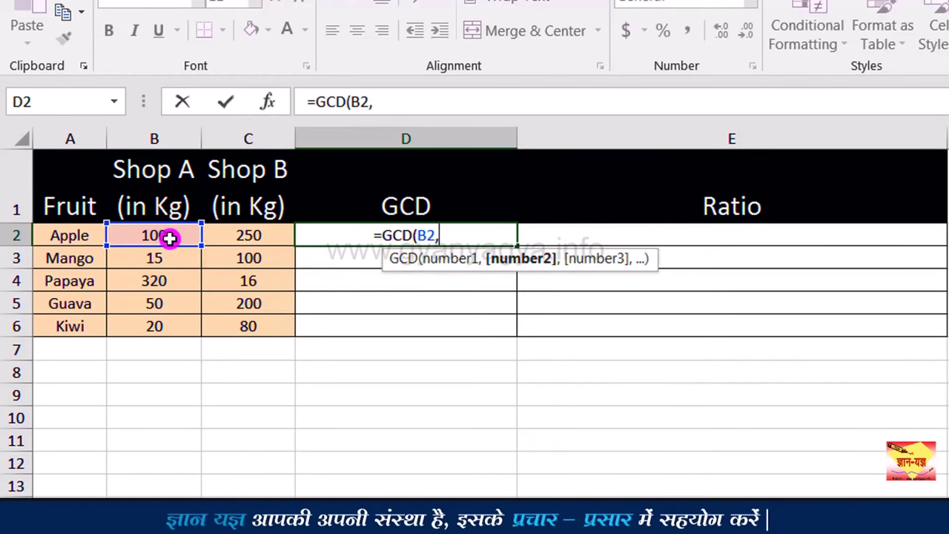
left_click(237, 234)
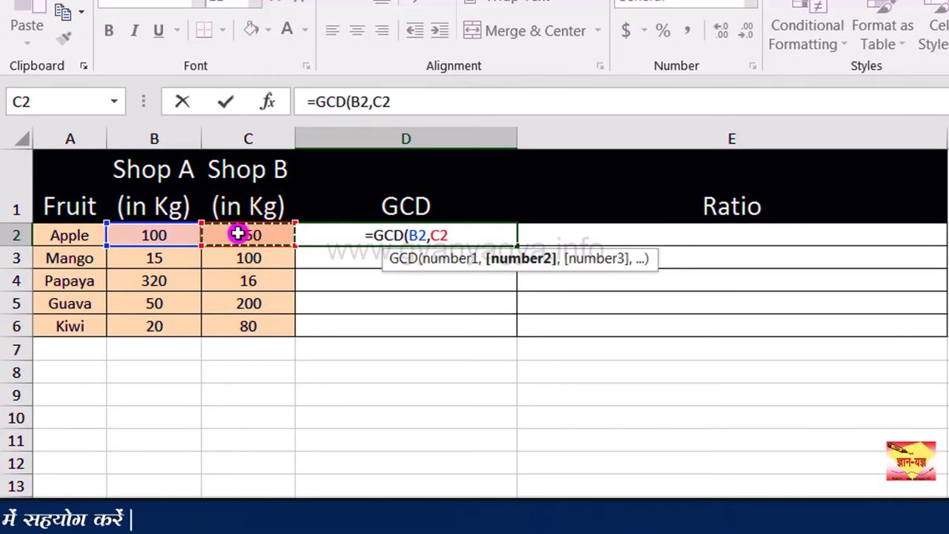
type(")")
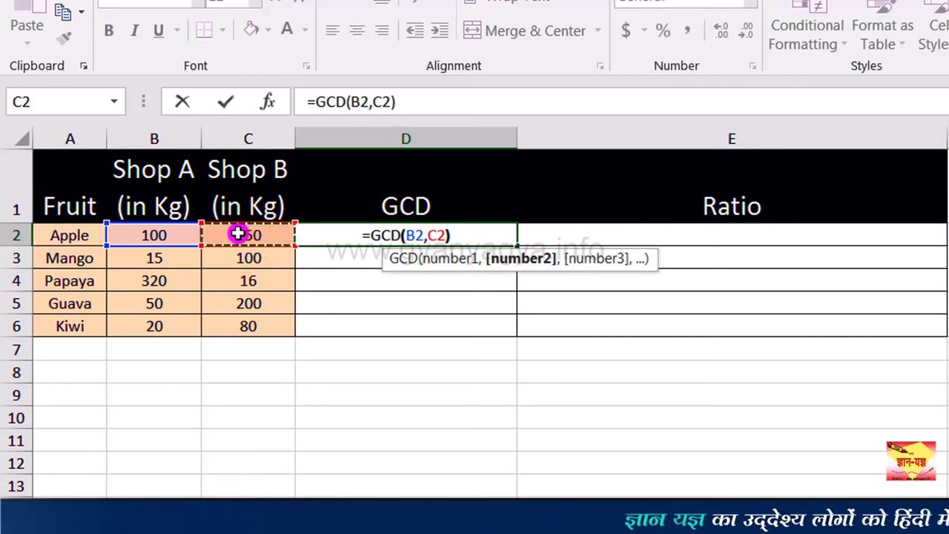
key("ctrl+Return")
key("Return")
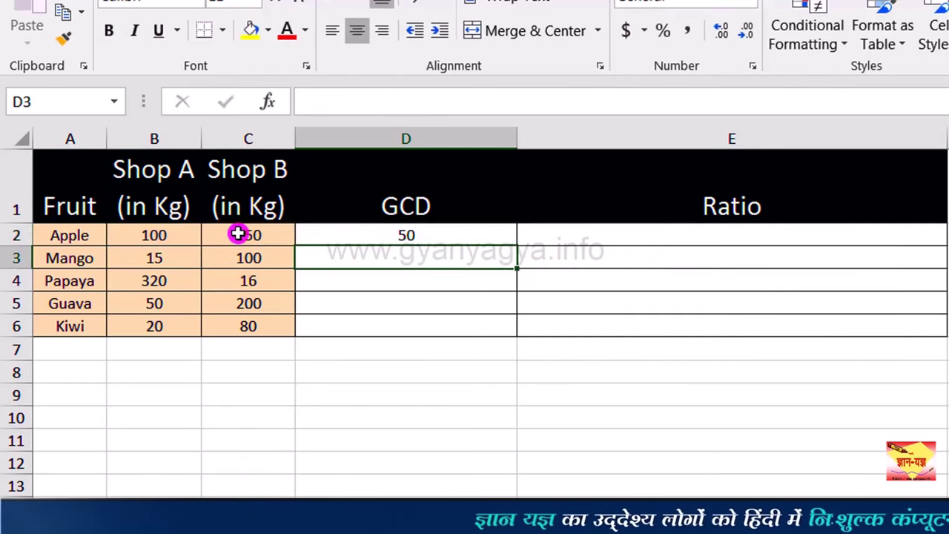
left_click(399, 230)
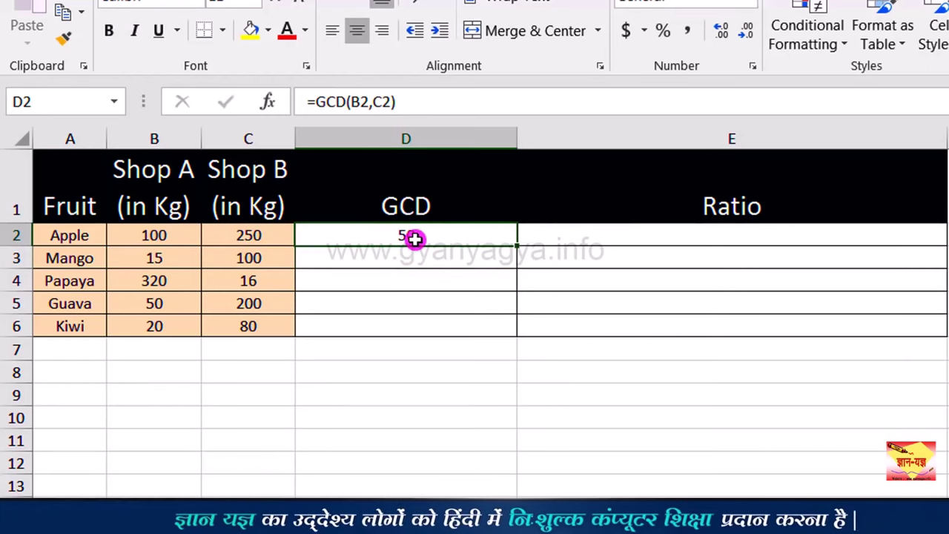
Begin the Apple ratio formula in E2 with =B2/D2&" to divide Shop A's quantity by the GCD and append text.
left_click(616, 235)
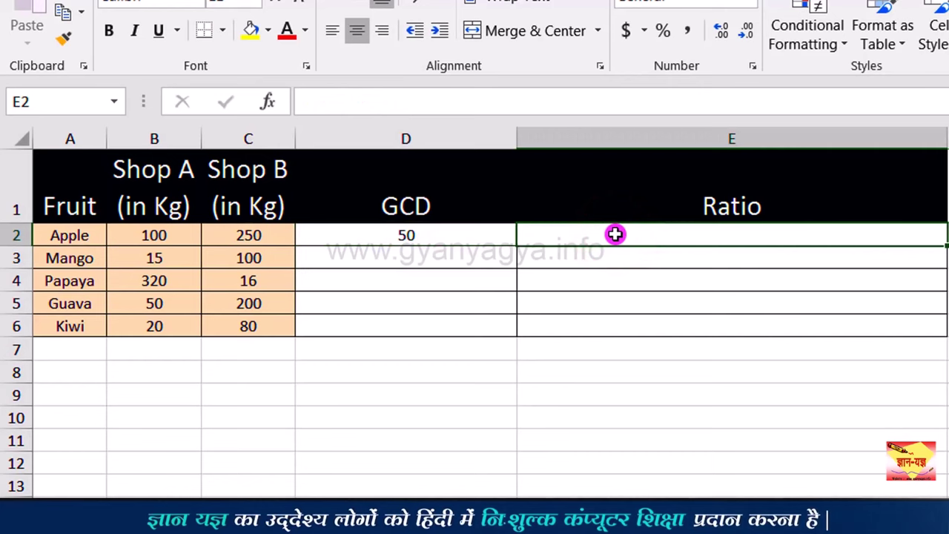
type("=")
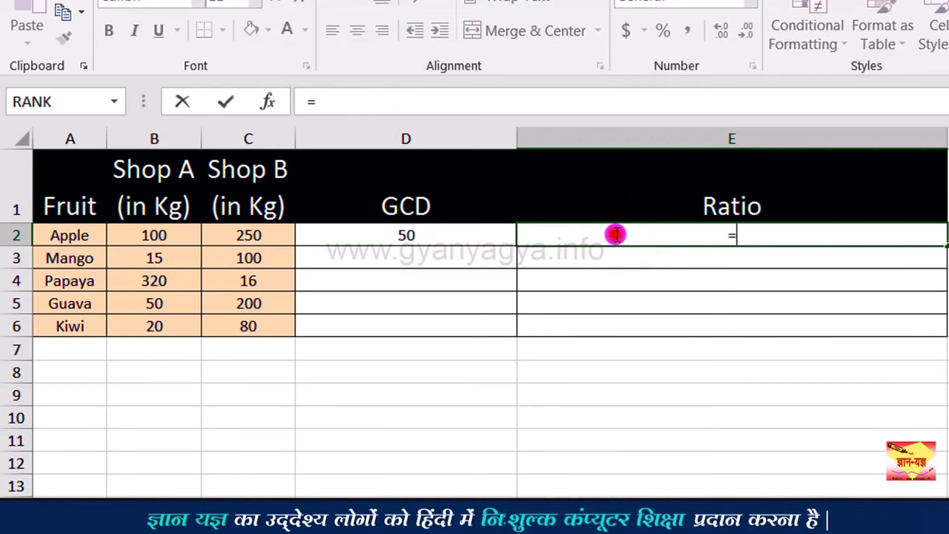
left_click(178, 236)
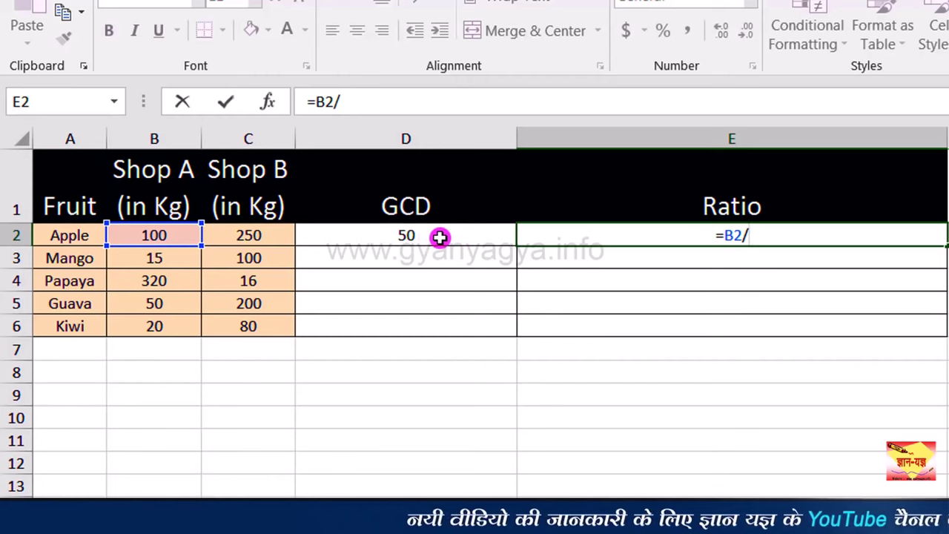
left_click(440, 236)
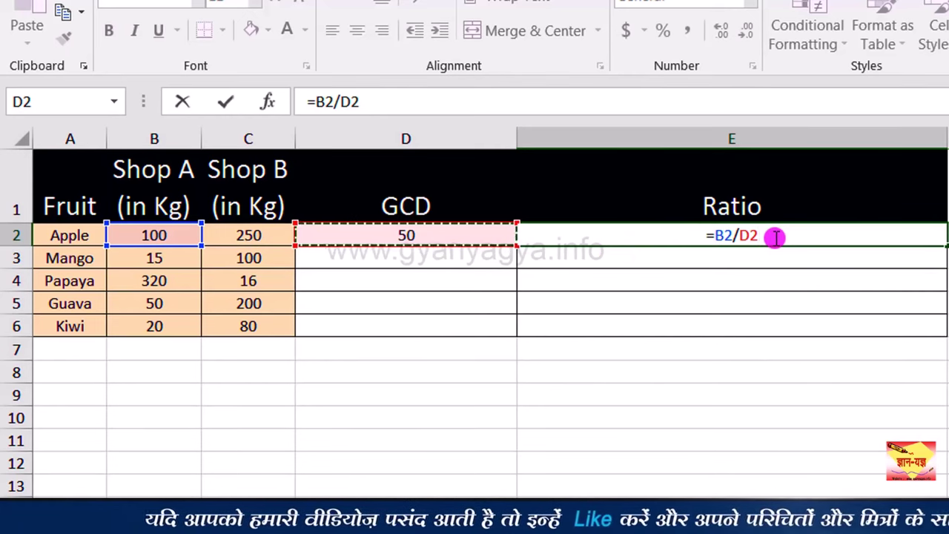
type("&")
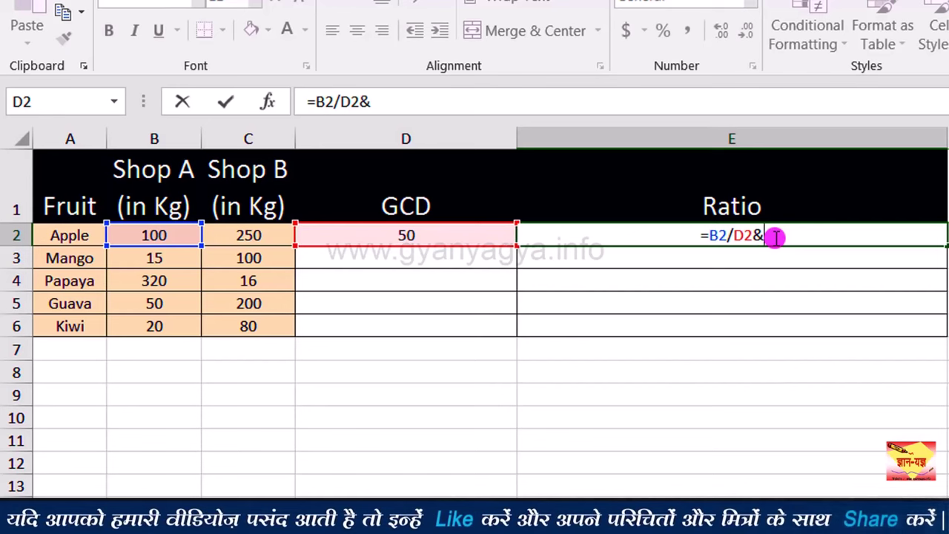
type("\"")
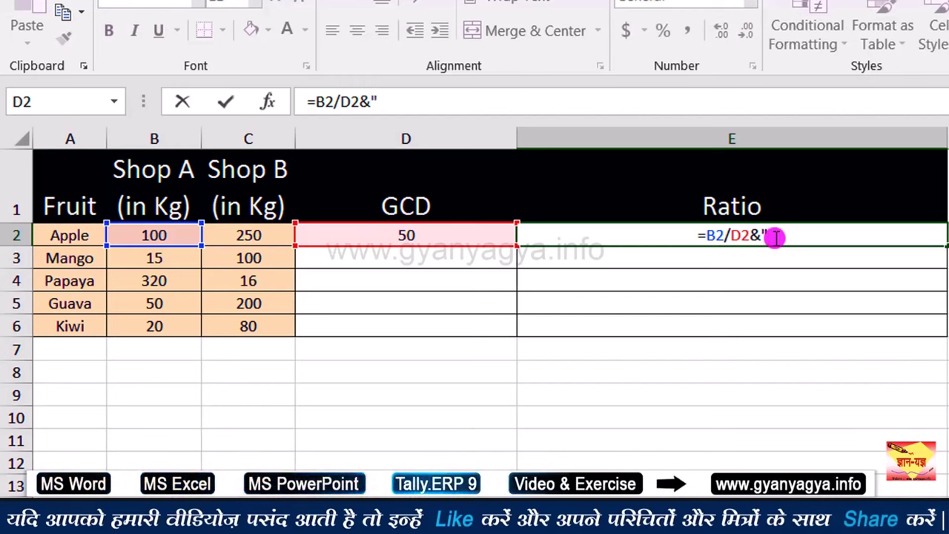
Complete the Apple ratio formula in E2 as =B2/D2&":"&C2/D2.
type(":")
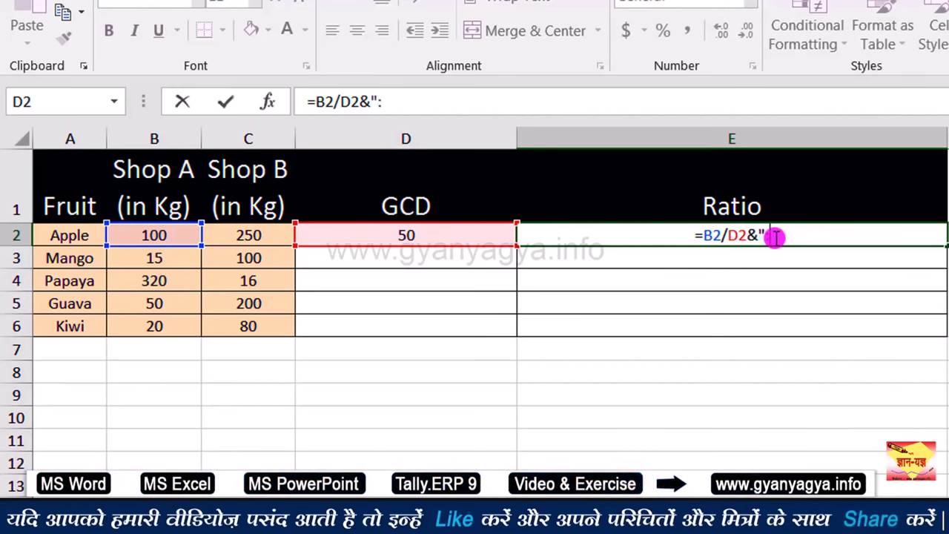
type("\"")
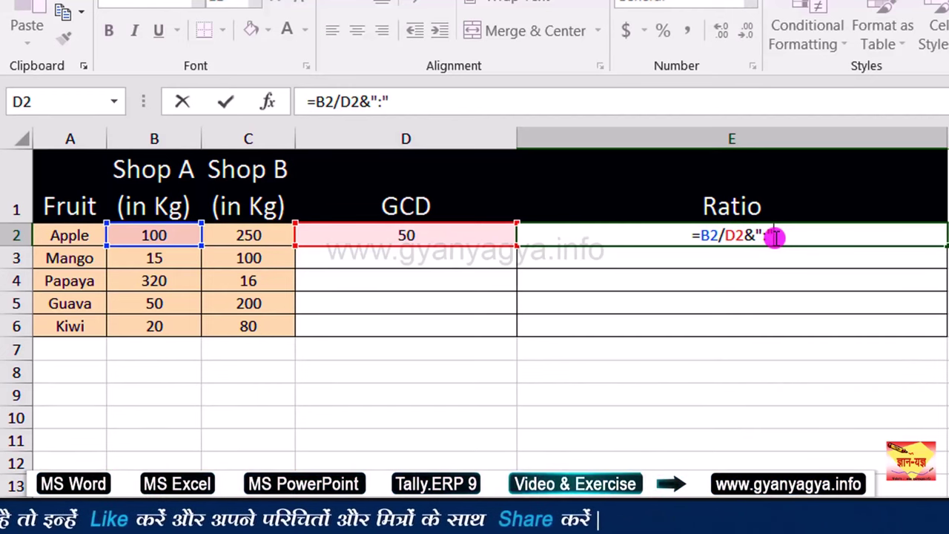
type("&")
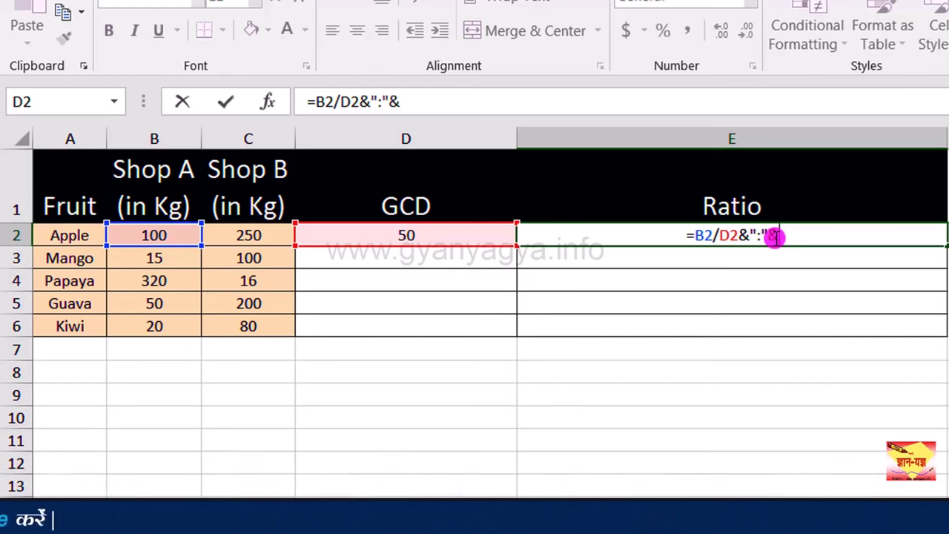
left_click(268, 235)
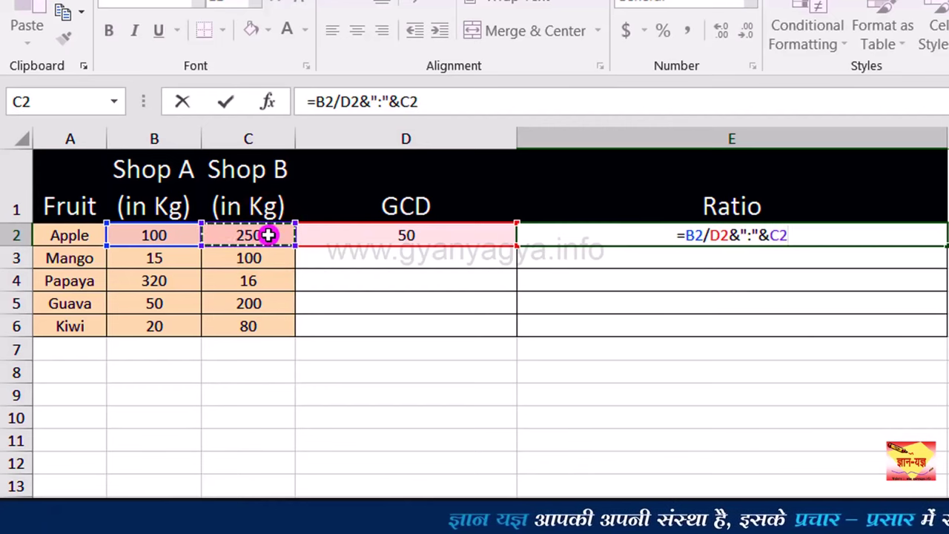
type("/")
left_click(402, 235)
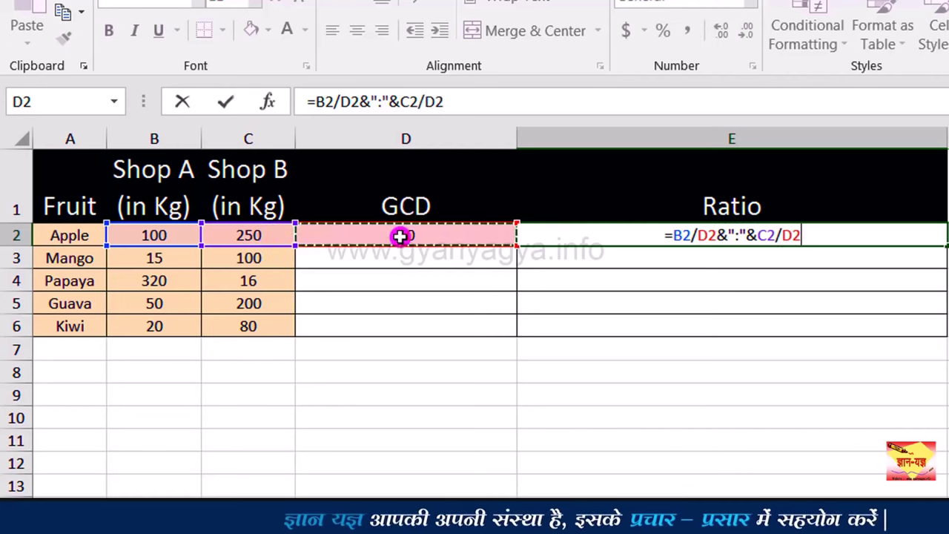
key("Return")
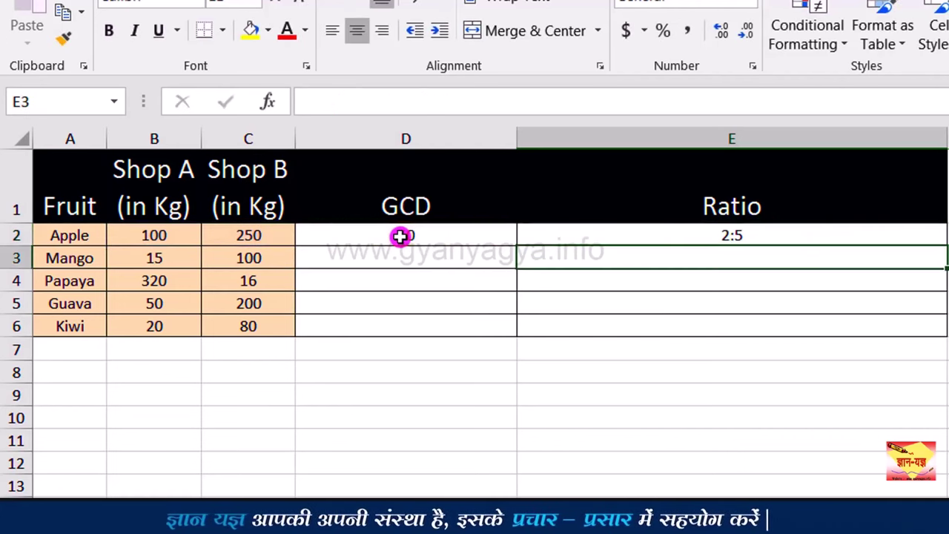
Fill the GCD formula from D2 and the ratio formula from E2 down through row 6.
left_click(710, 232)
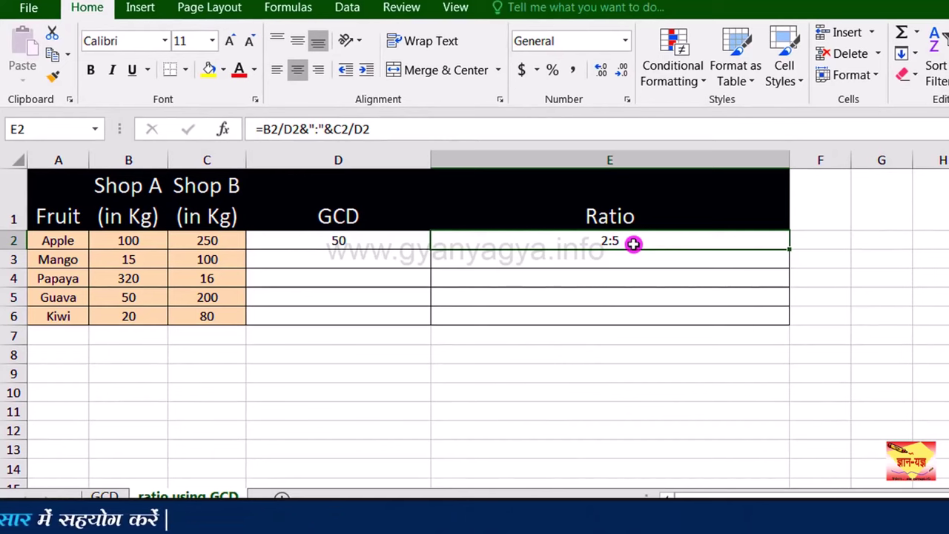
left_click(412, 241)
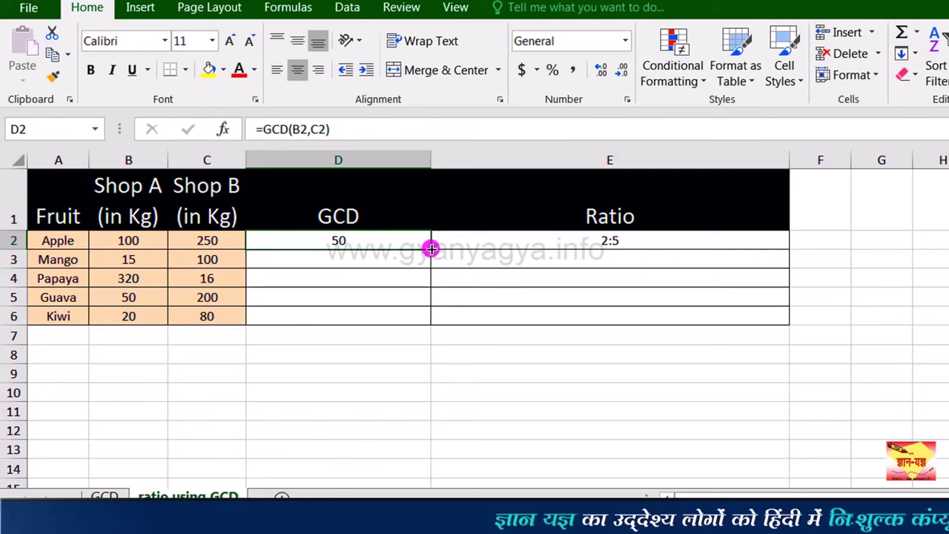
left_click_drag(431, 247, 425, 324)
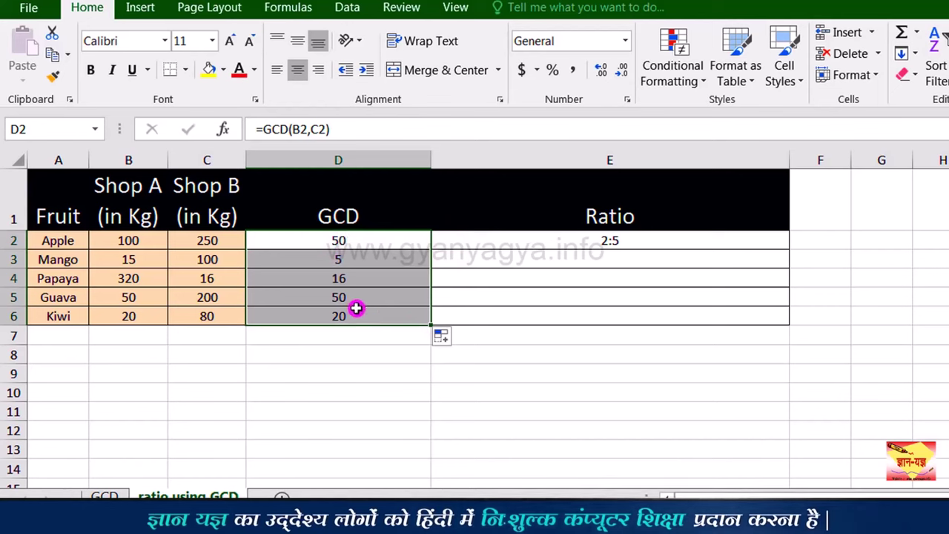
left_click(668, 239)
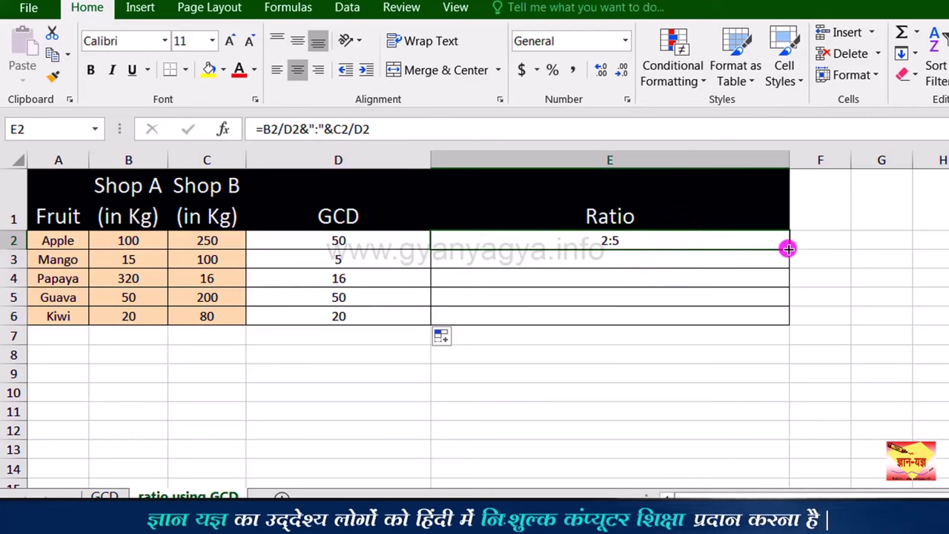
left_click_drag(788, 253, 786, 318)
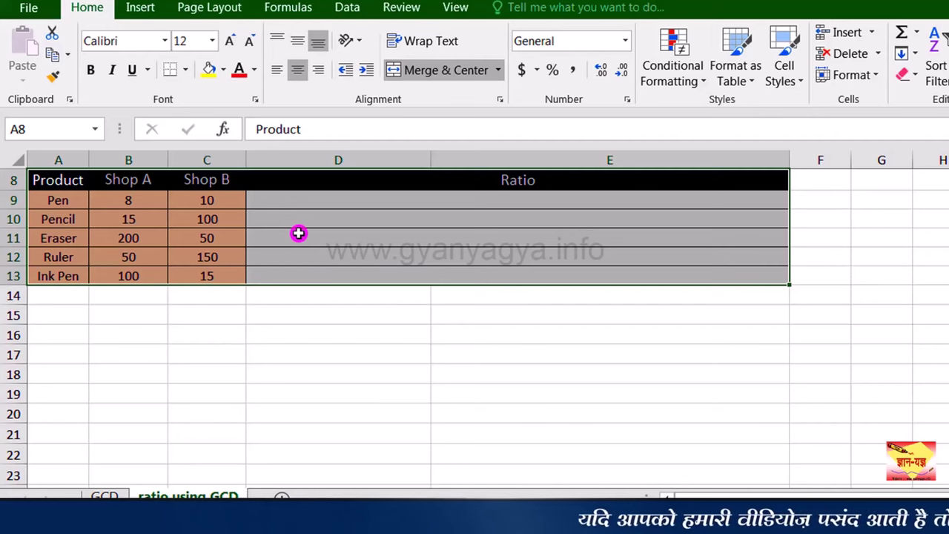
Begin the Pen ratio formula in merged cell D9 with =B9/GCD(B9,C9)&":".
left_click(424, 202)
type("=")
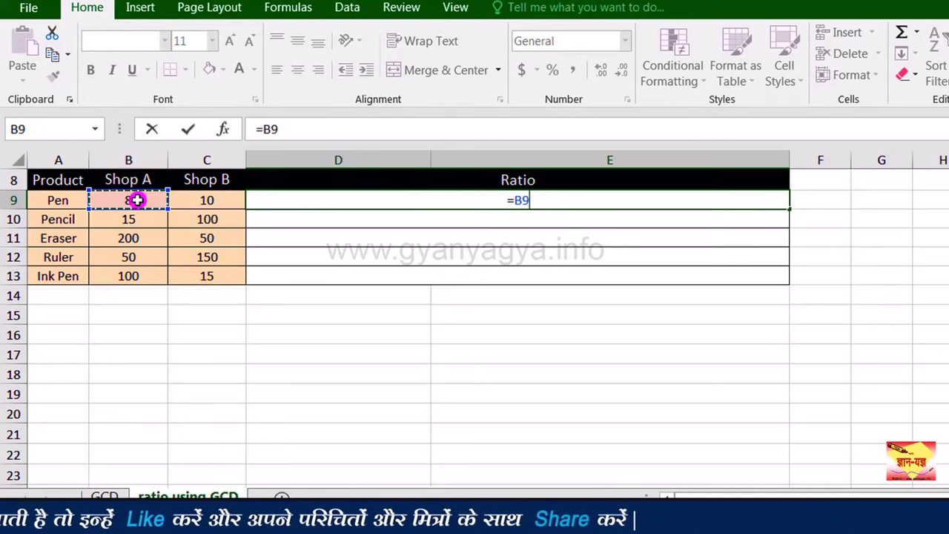
type("/")
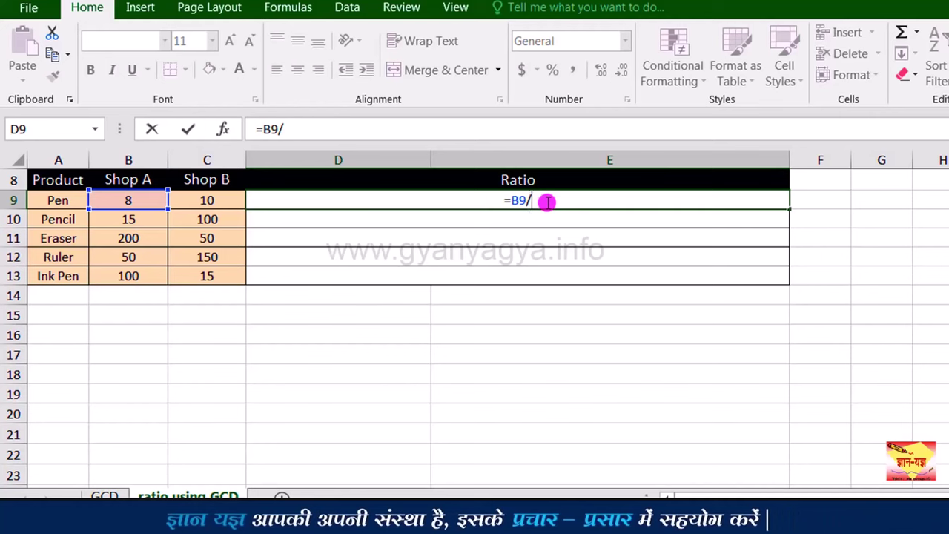
type("GCD(")
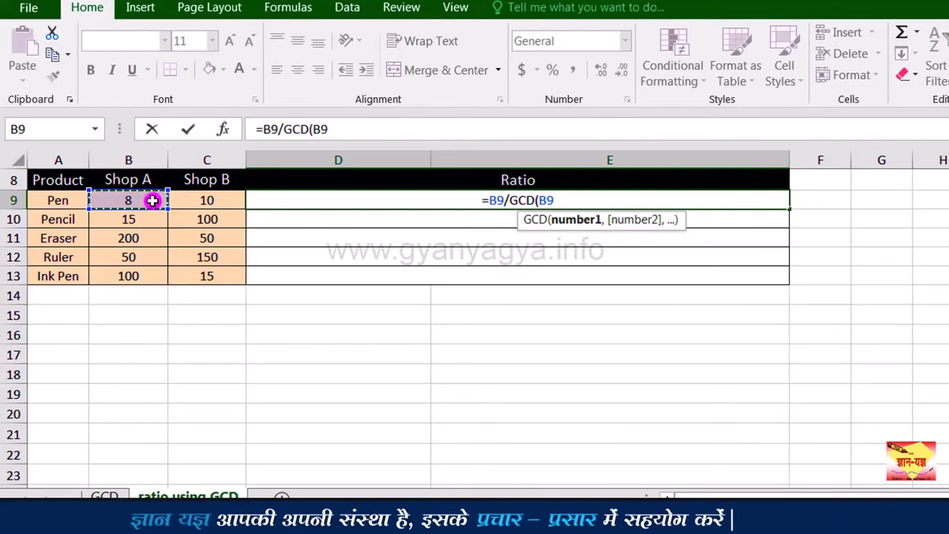
type(",")
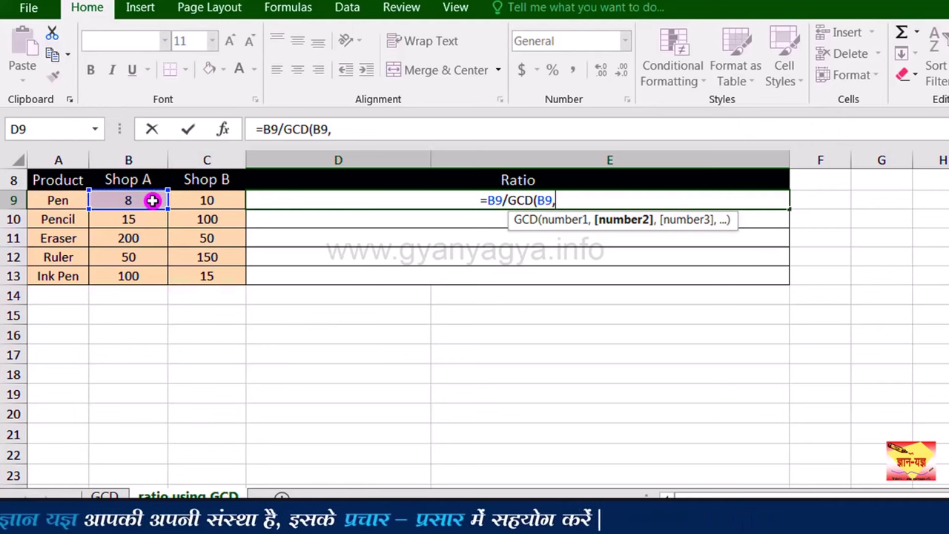
left_click(198, 201)
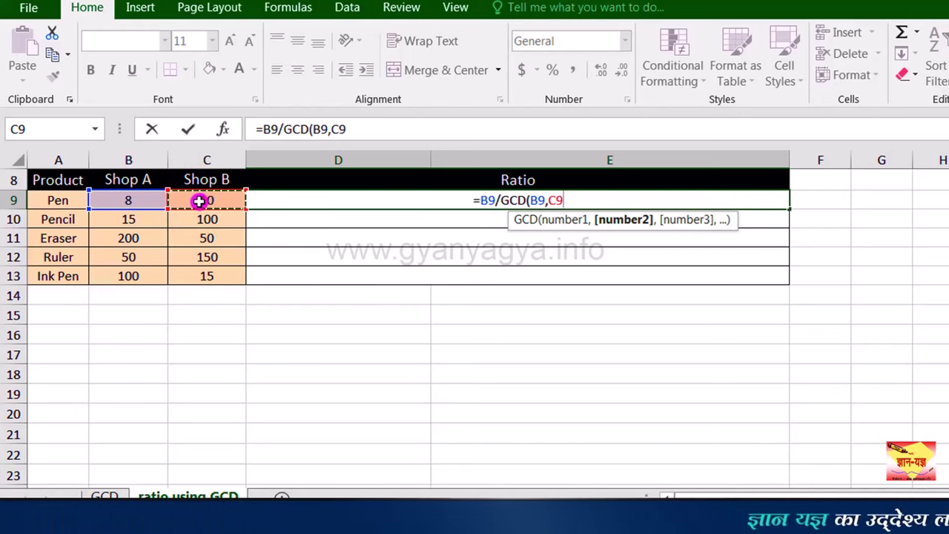
type(")")
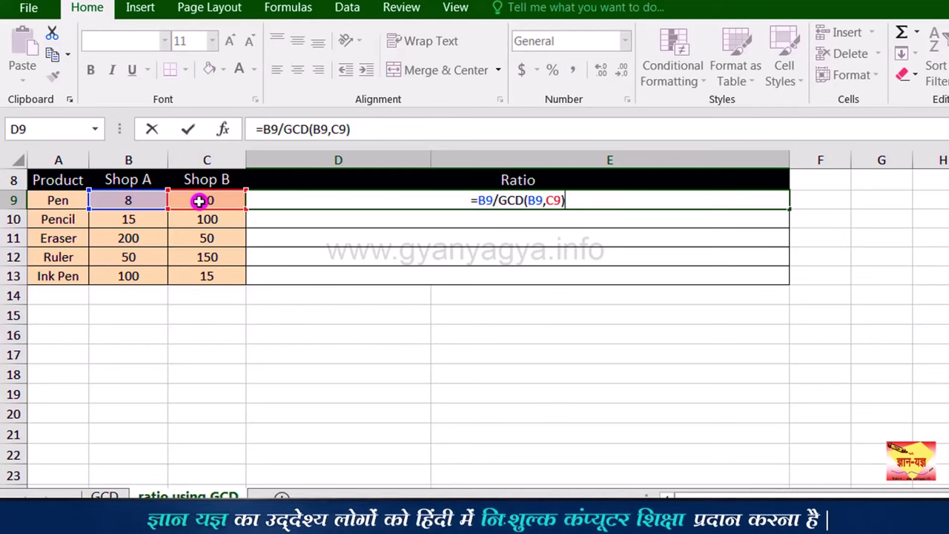
type("&")
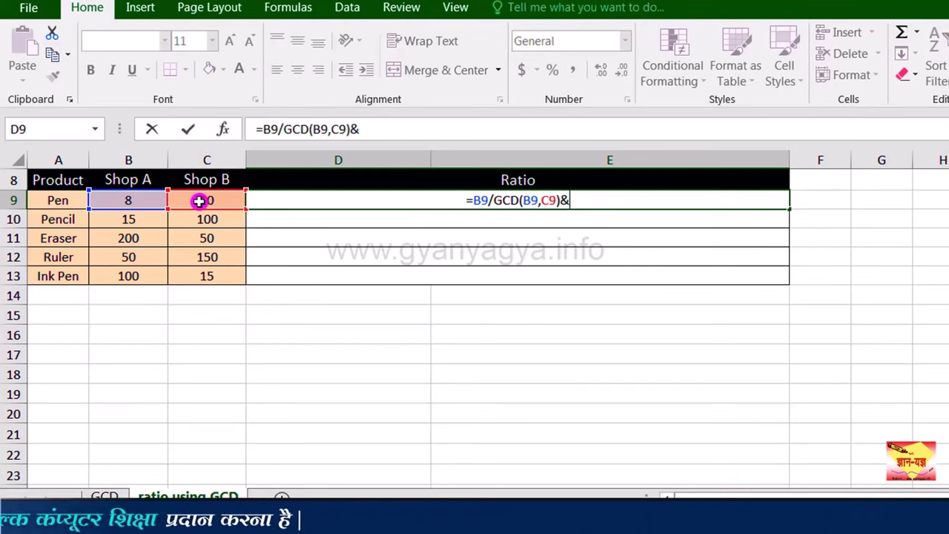
type("\"")
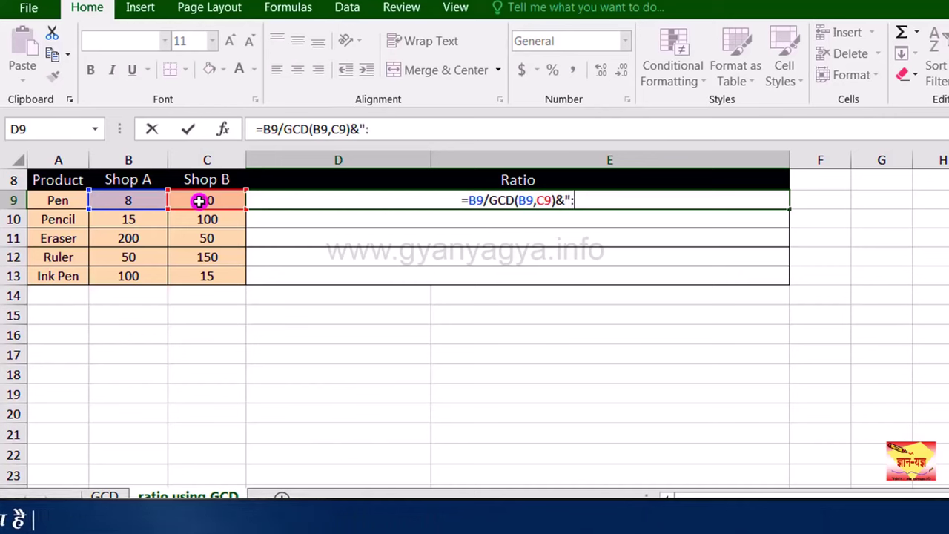
type(":\"")
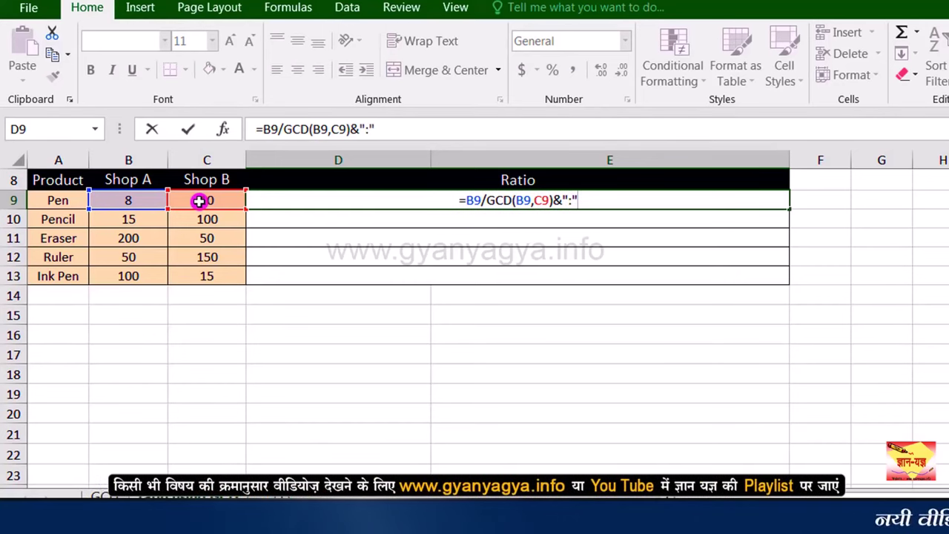
Finish the D9 formula by appending &C9/GCD(B9,C9), and fill it down through row 13.
type("&")
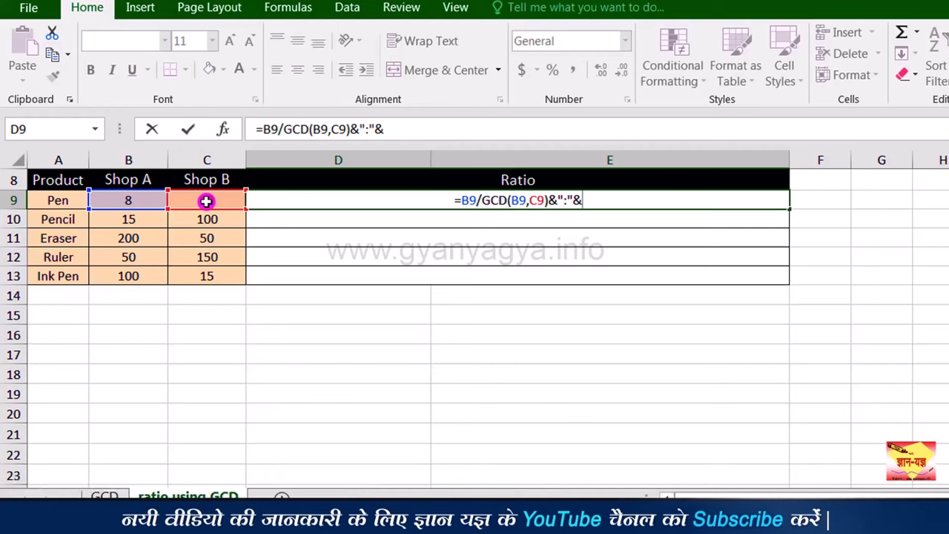
left_click(206, 201)
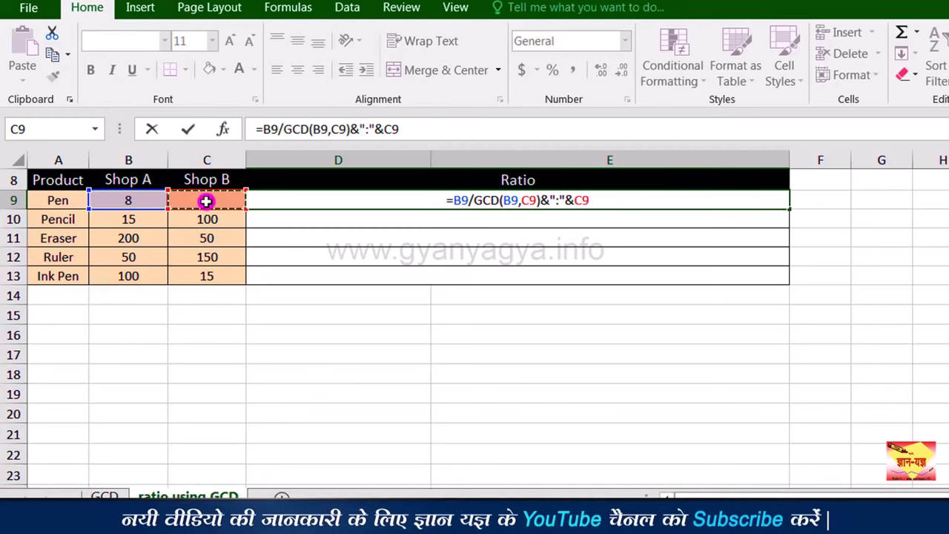
type("/")
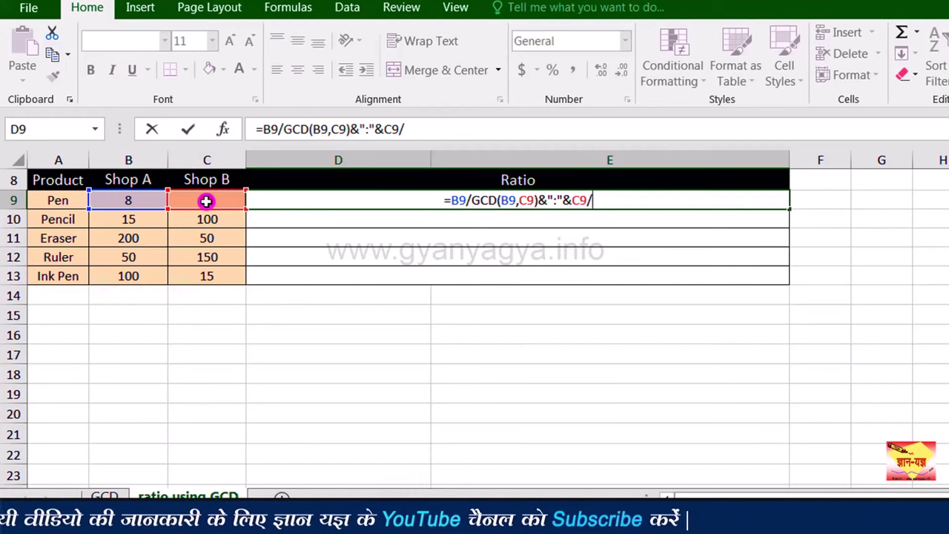
type("GCD")
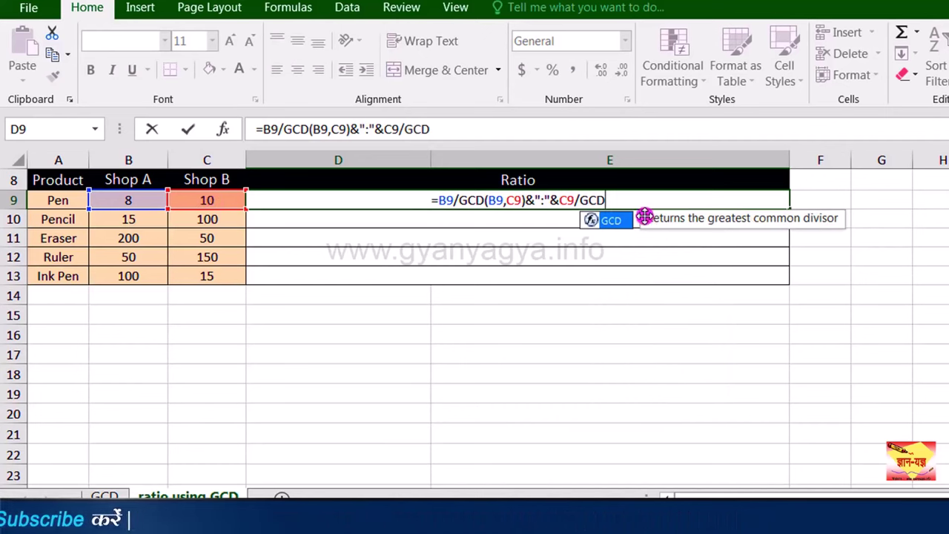
double_click(612, 221)
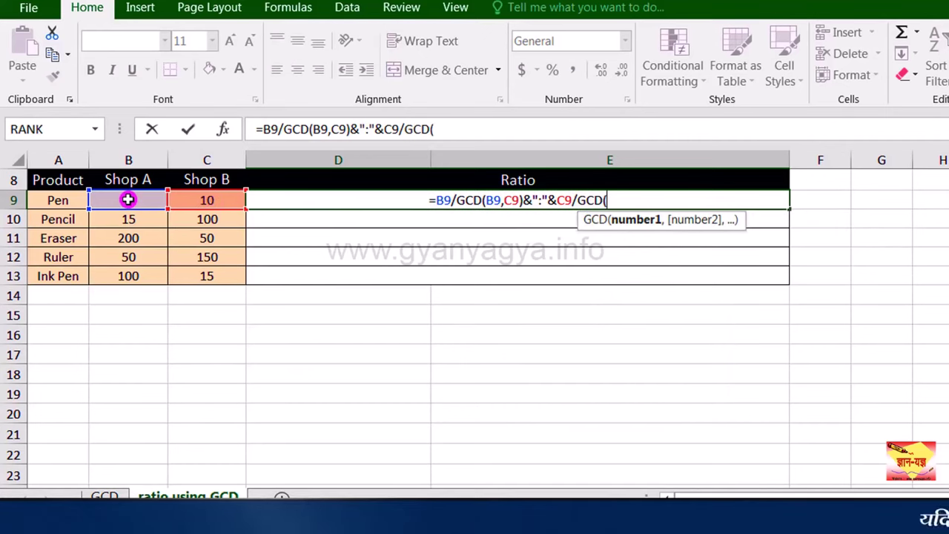
left_click(129, 200)
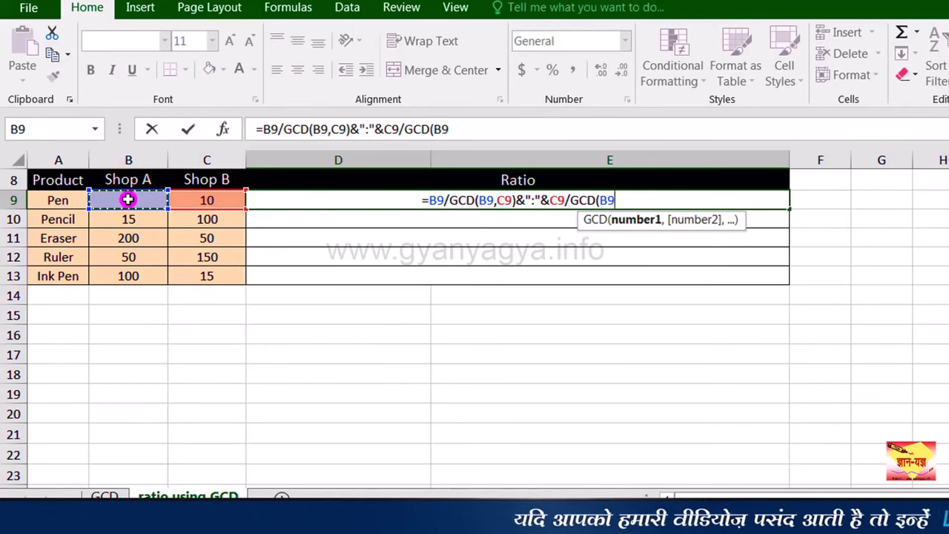
type(",")
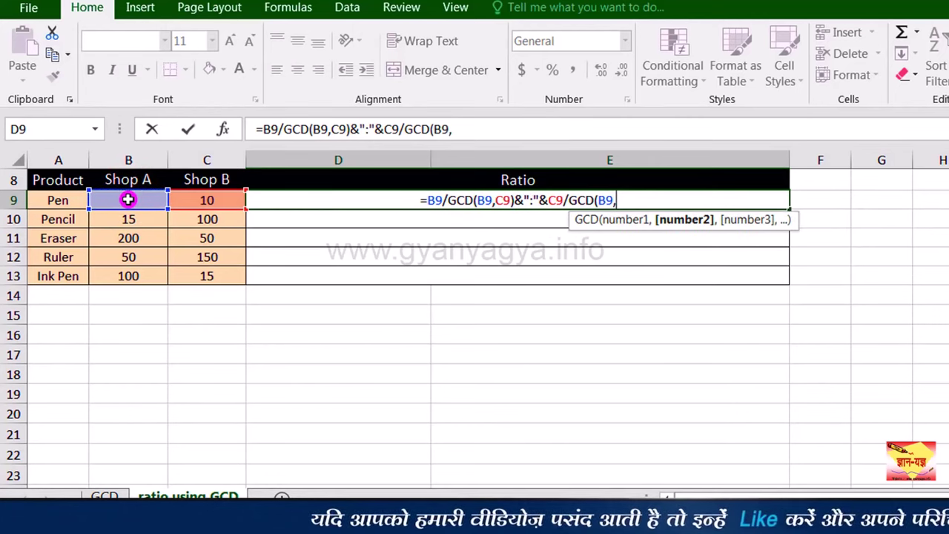
left_click(188, 200)
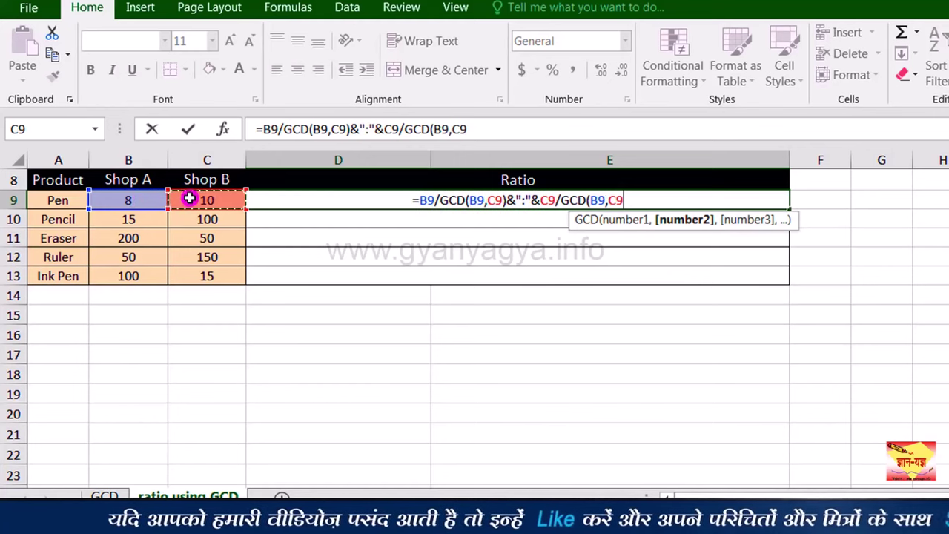
type(")")
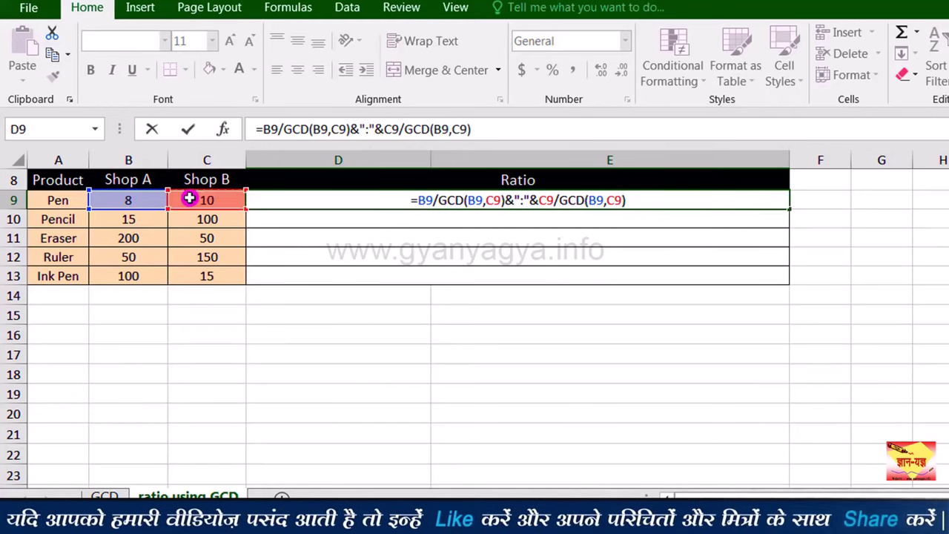
key("Return")
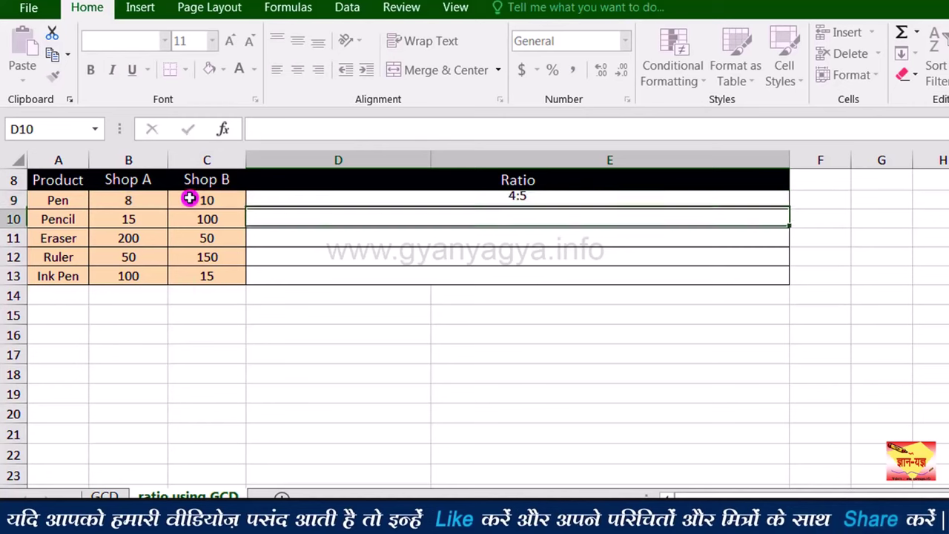
left_click(389, 200)
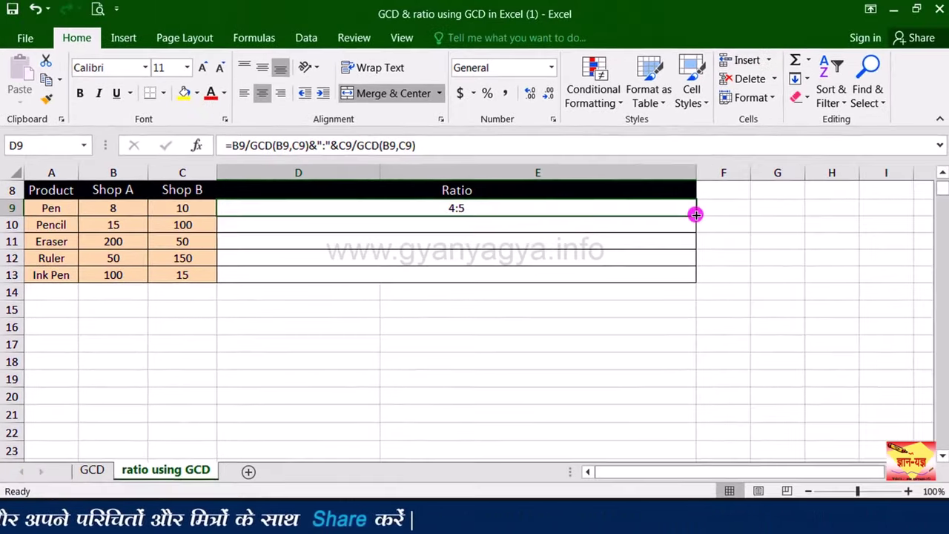
left_click_drag(696, 214, 695, 280)
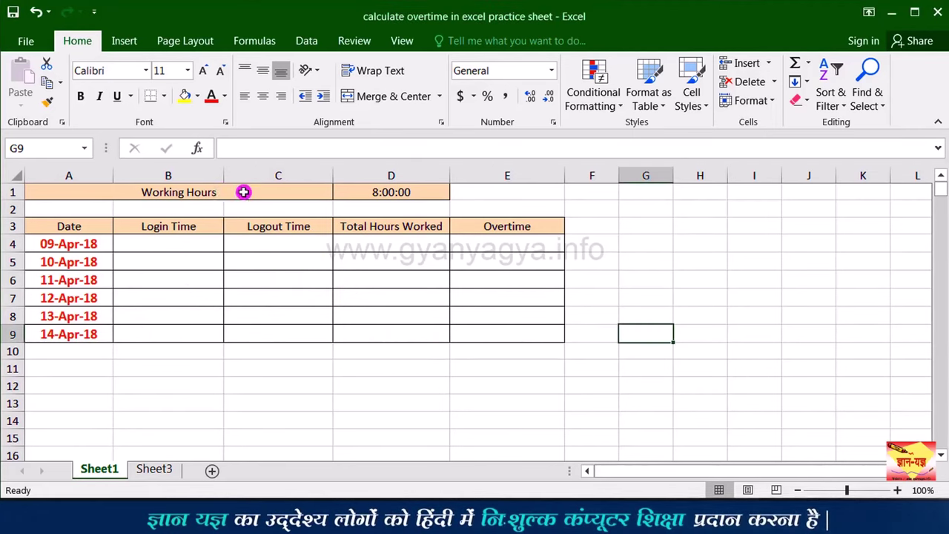
left_click(245, 192)
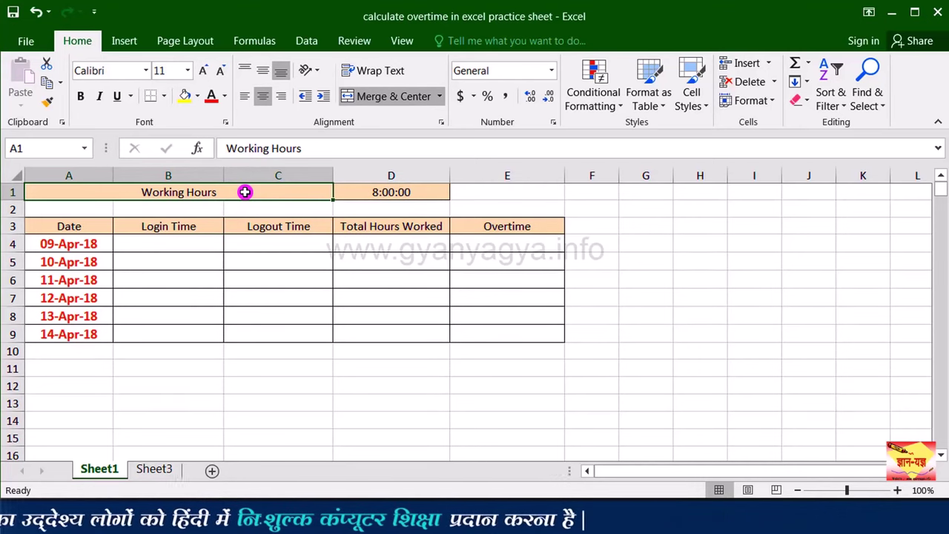
left_click(351, 192)
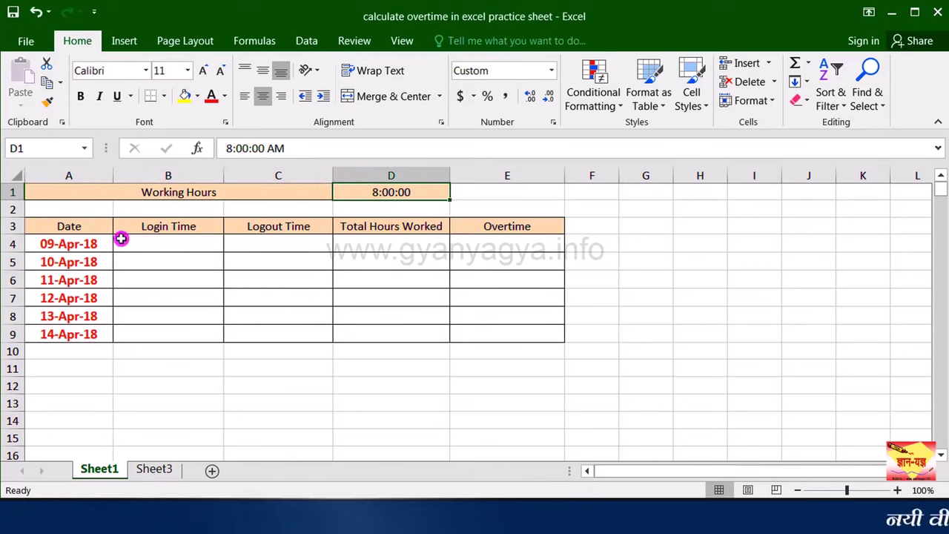
left_click(103, 243)
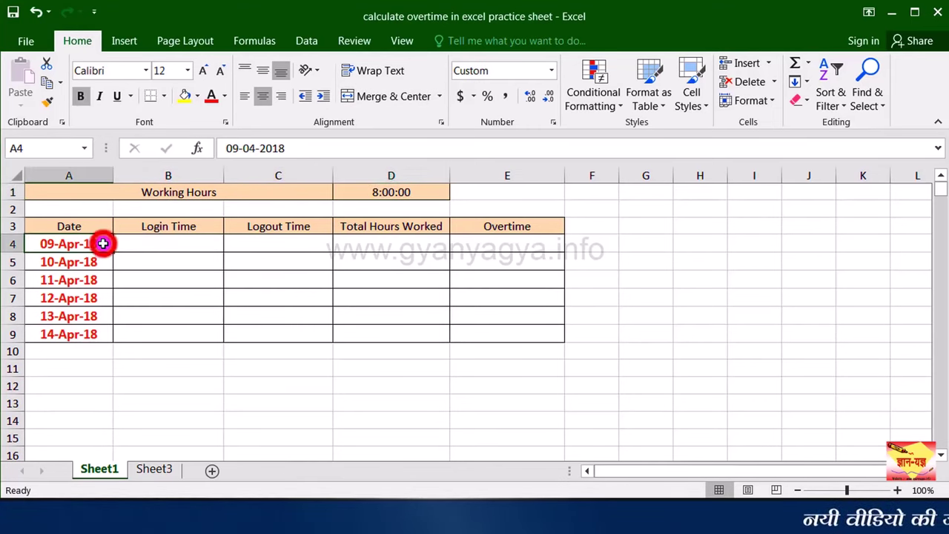
Enter 10:00 as the 09-Apr-18 login time in B4 and apply the Time number format to the cell.
left_click(163, 244)
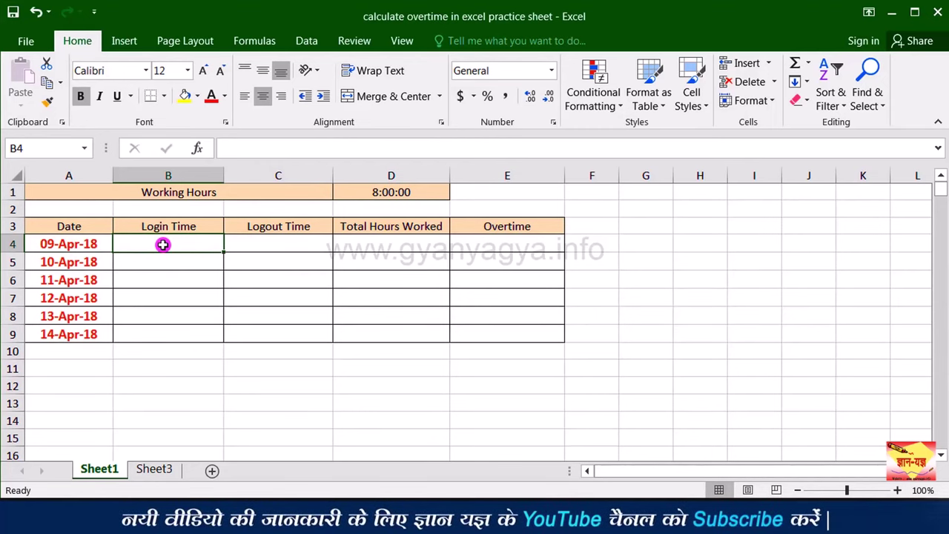
type("10:00")
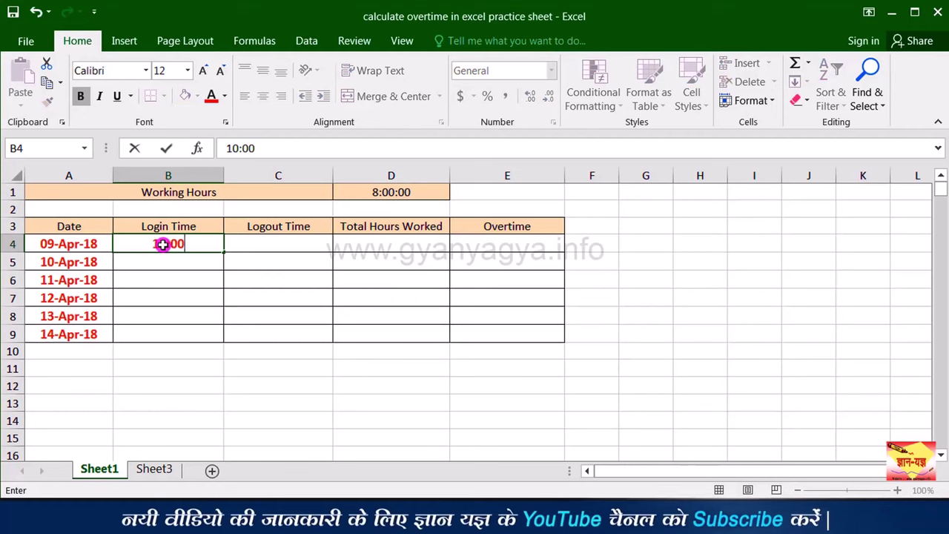
key("Return")
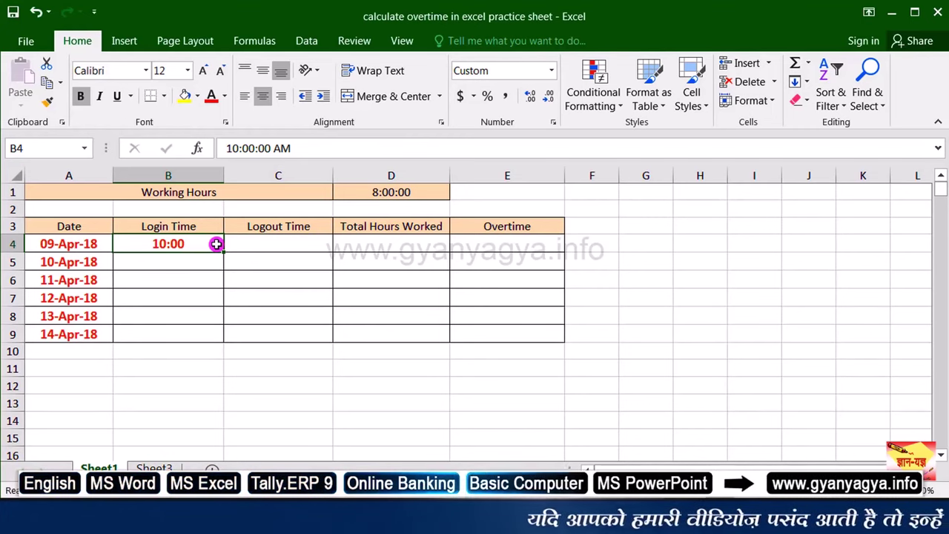
left_click(215, 244)
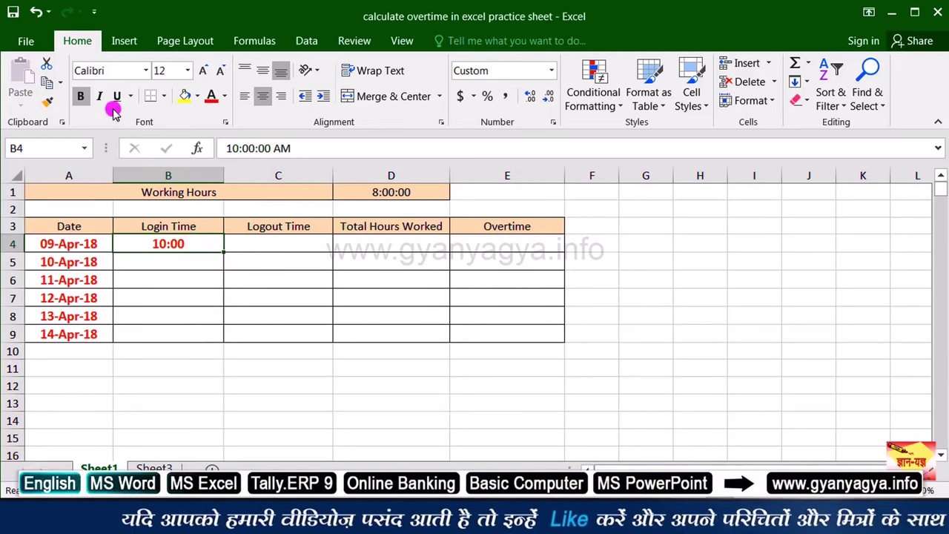
left_click(78, 39)
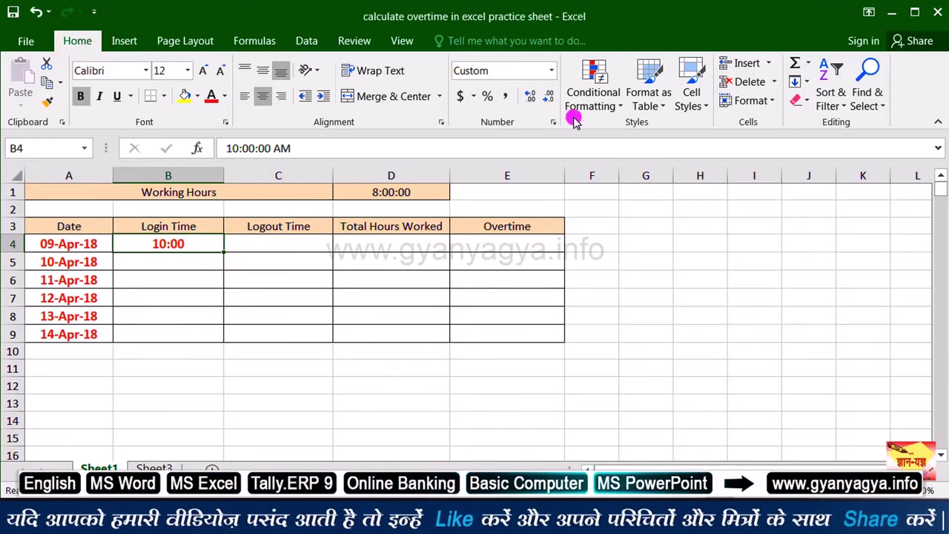
left_click(551, 76)
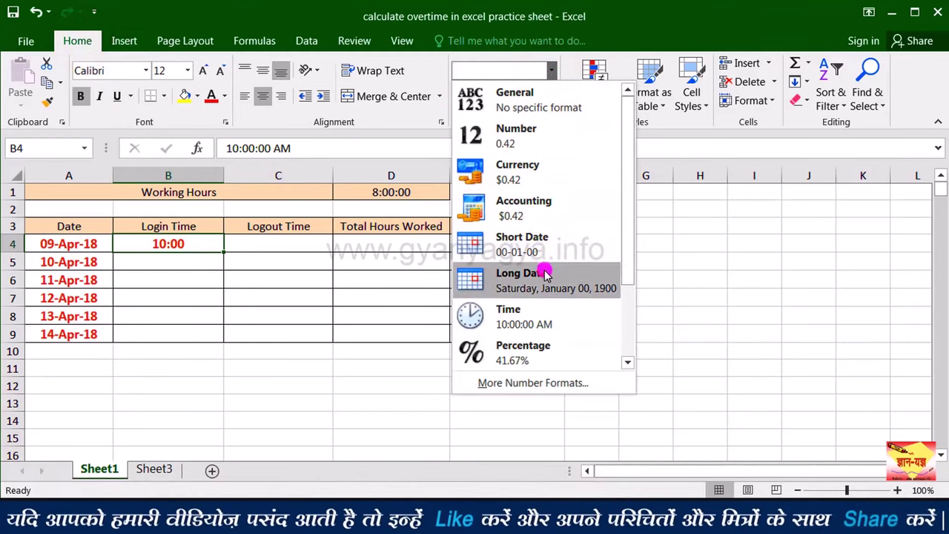
left_click(536, 324)
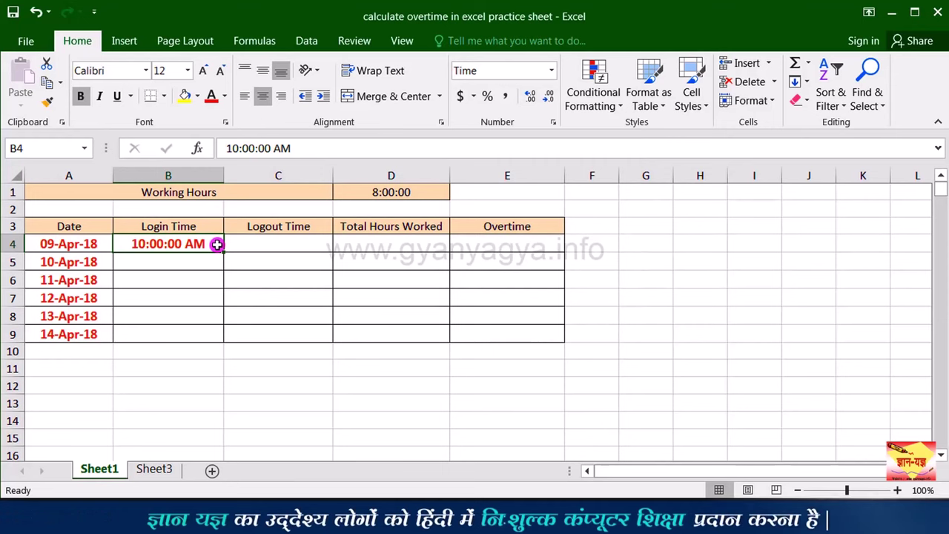
Fill B5:B9 with the login times 9:30, 10:10, 10:00, 9:00 and 8:45 AM, shown in the Time format.
left_click(171, 264)
type("9:30")
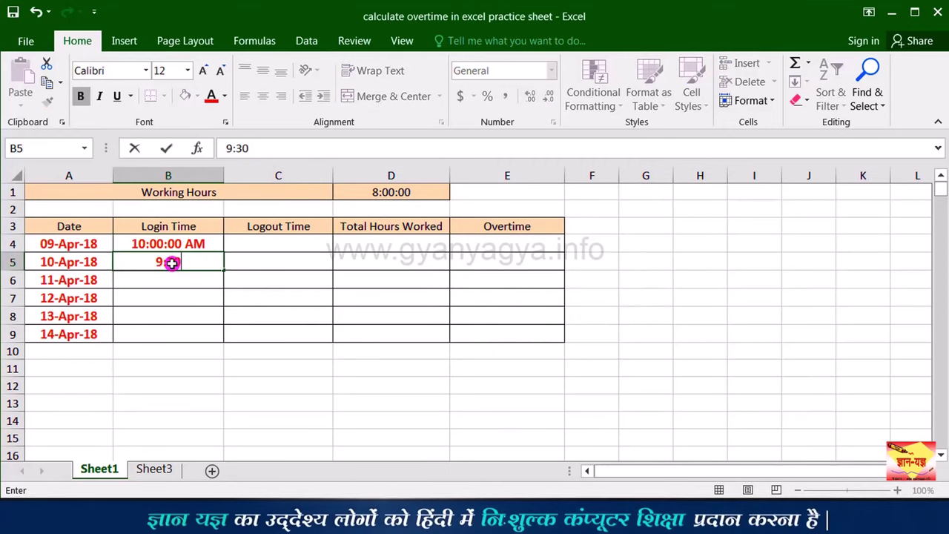
key("Return")
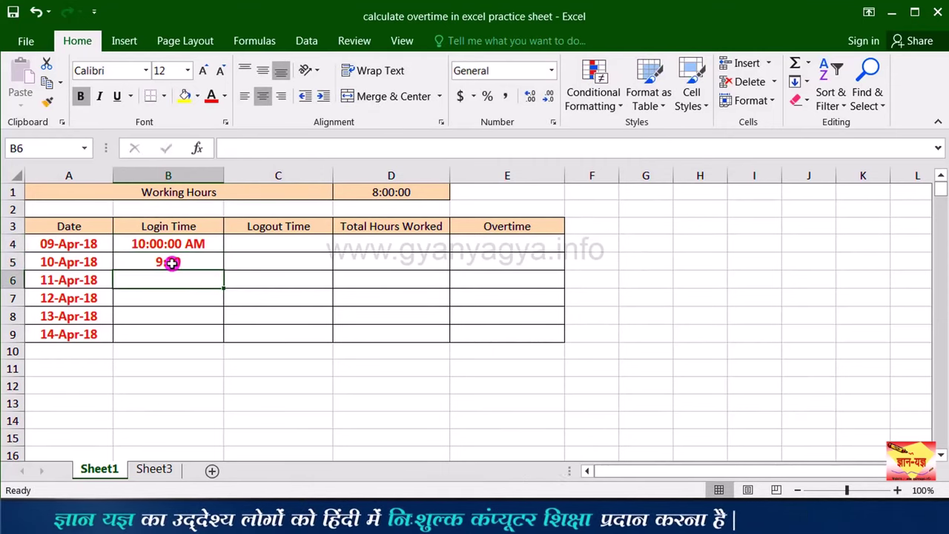
type("10:1")
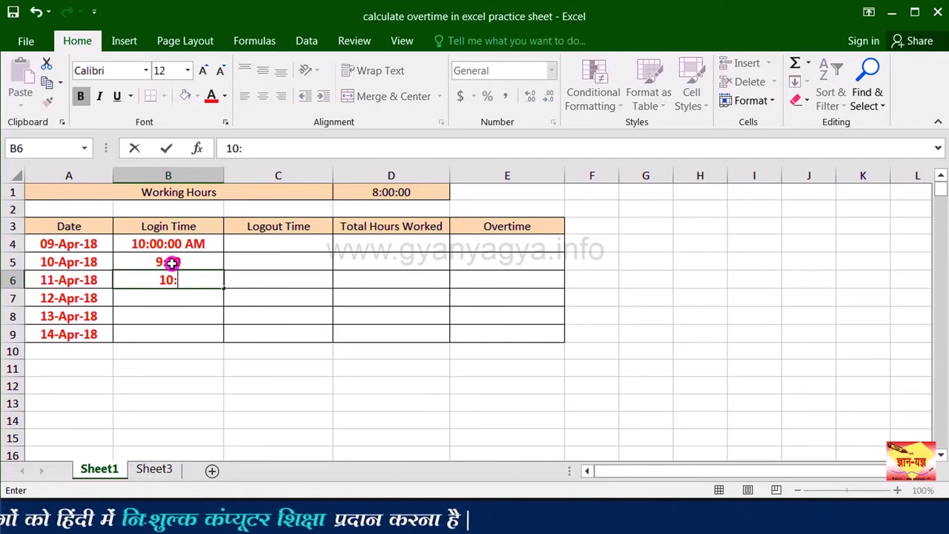
type("0")
left_click_drag(212, 330, 213, 244)
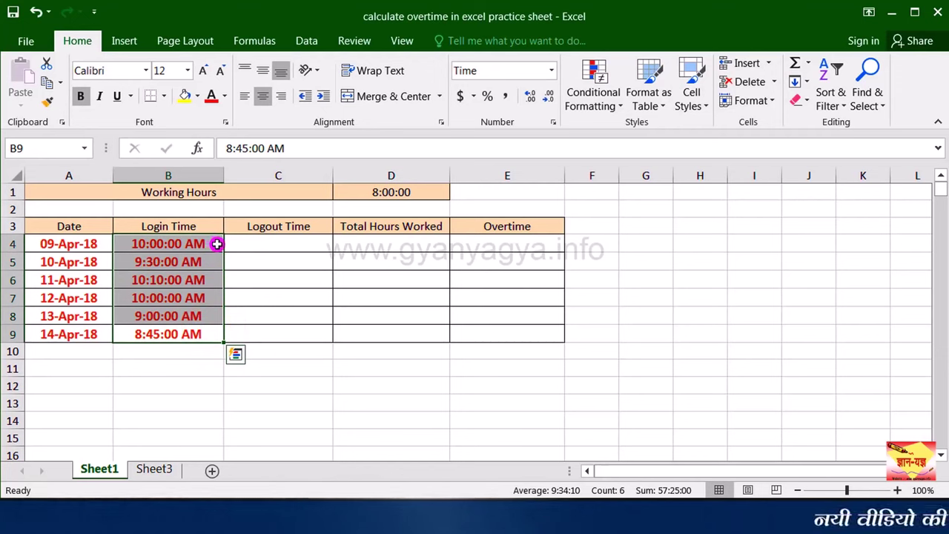
Enter 6 as the 09-Apr-18 logout time in C4.
left_click(257, 245)
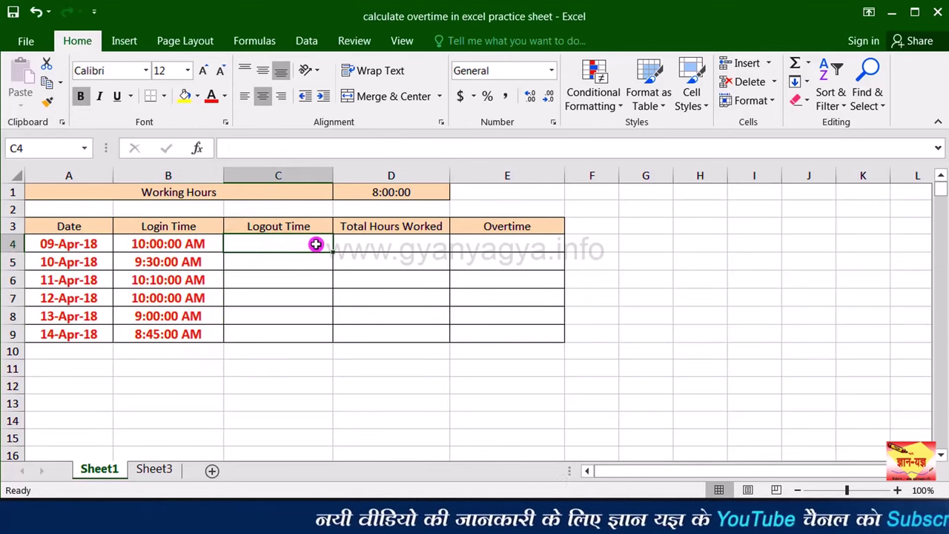
type("6")
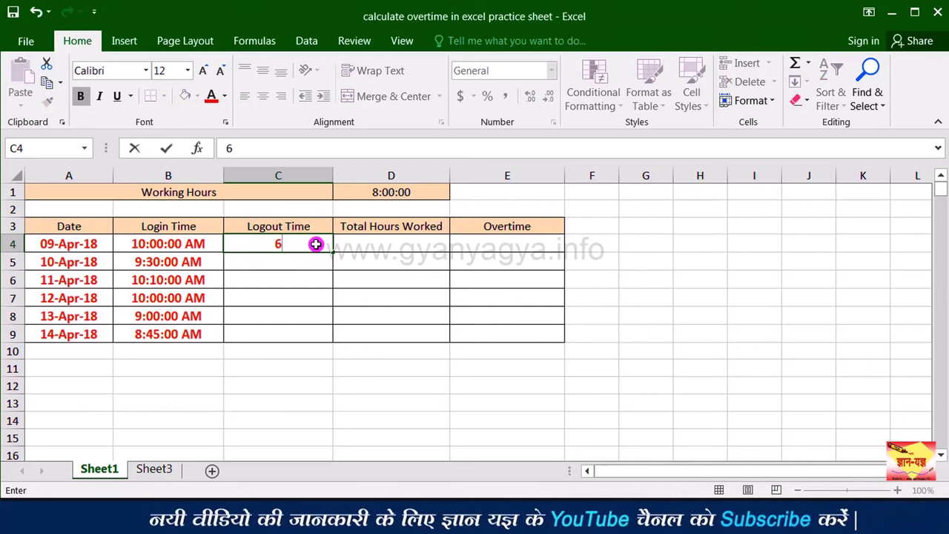
key("Return")
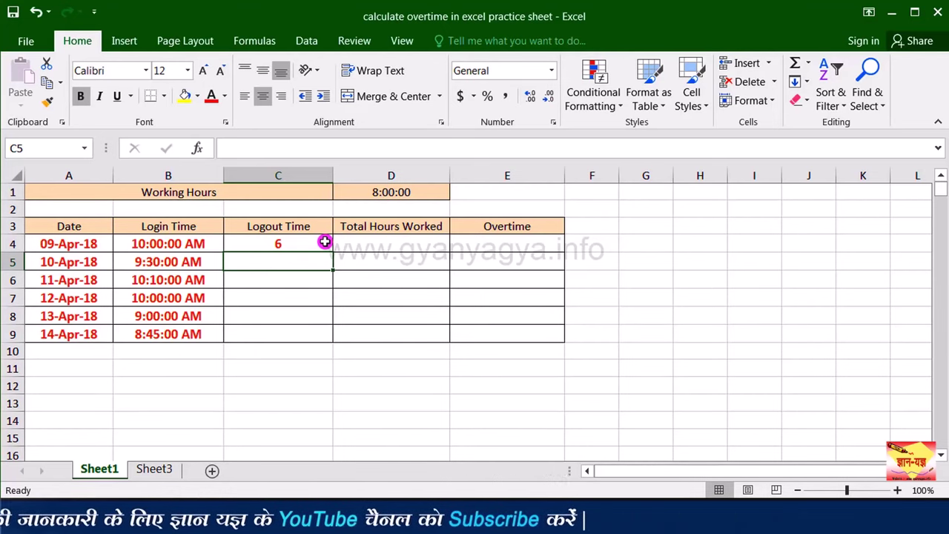
Apply the custom number format h:mm:ss AM/PM to logout time cell C4.
left_click(325, 241)
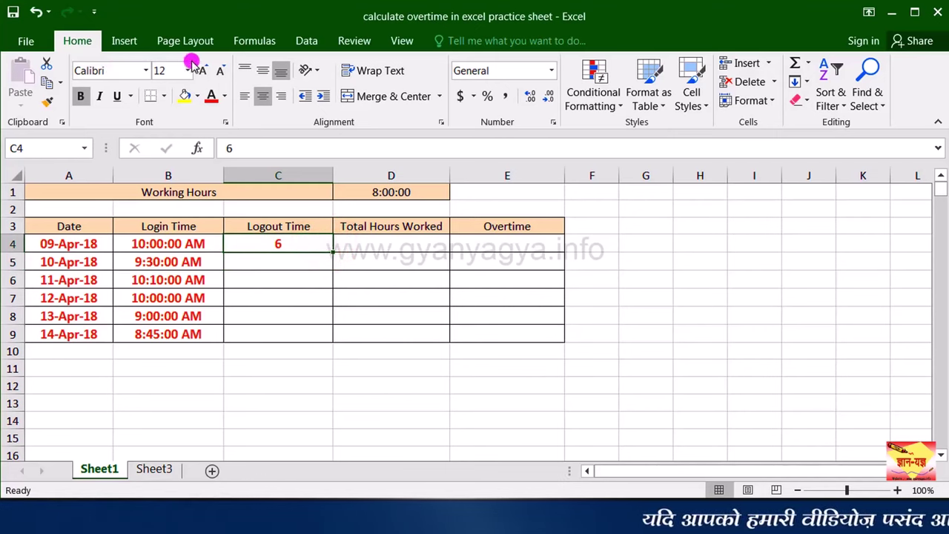
left_click(555, 70)
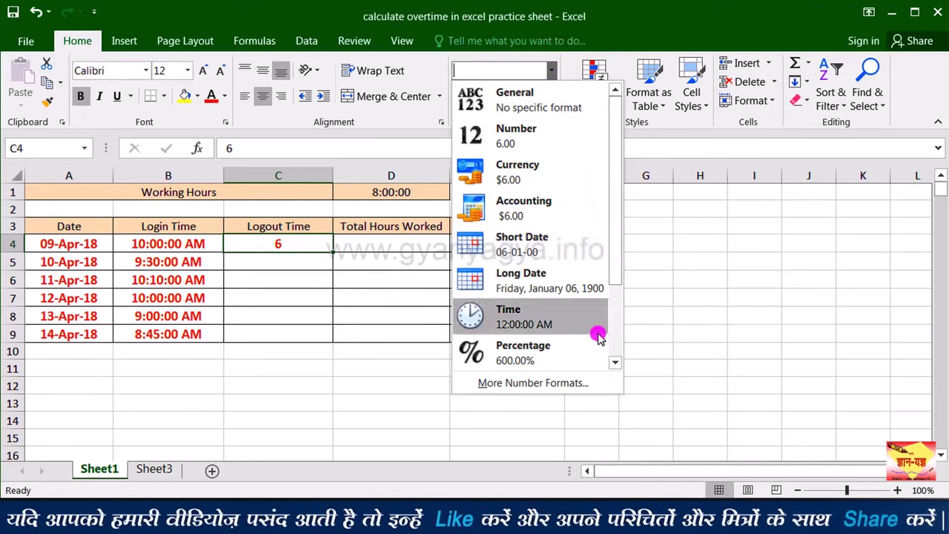
left_click(587, 384)
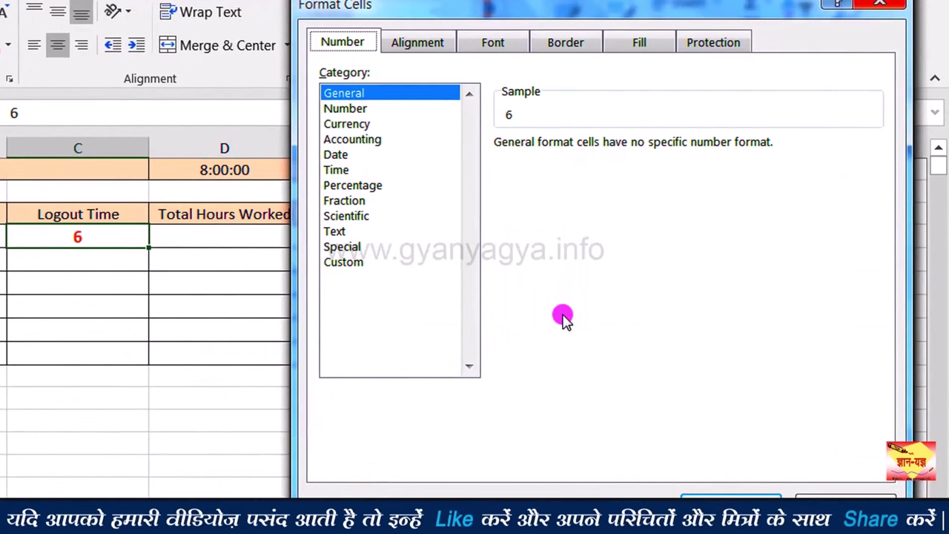
left_click(342, 263)
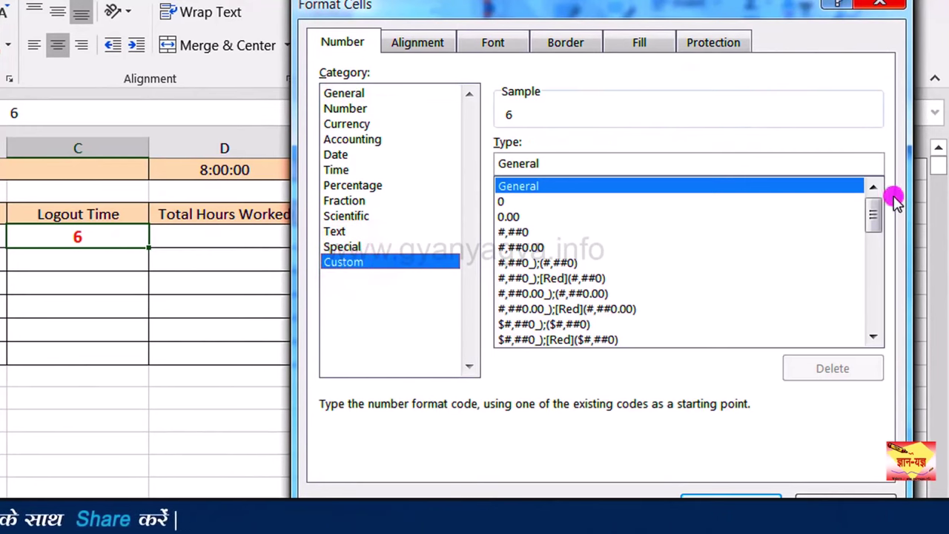
left_click_drag(887, 206, 884, 276)
left_click(551, 279)
left_click(551, 295)
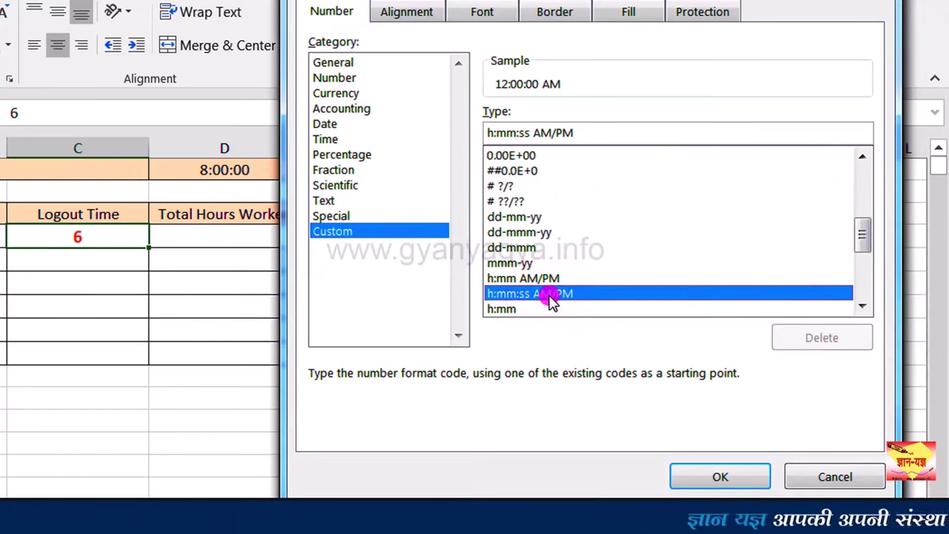
left_click(591, 294)
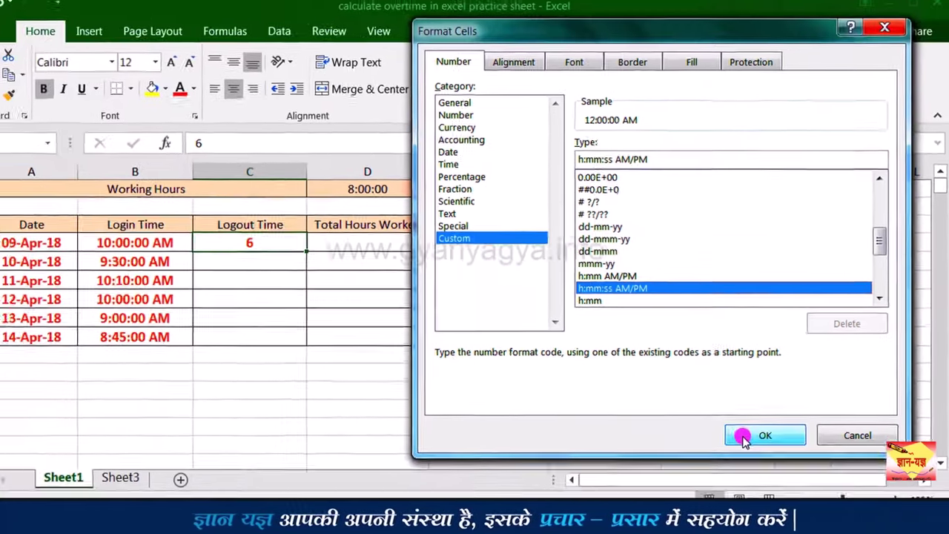
left_click(743, 437)
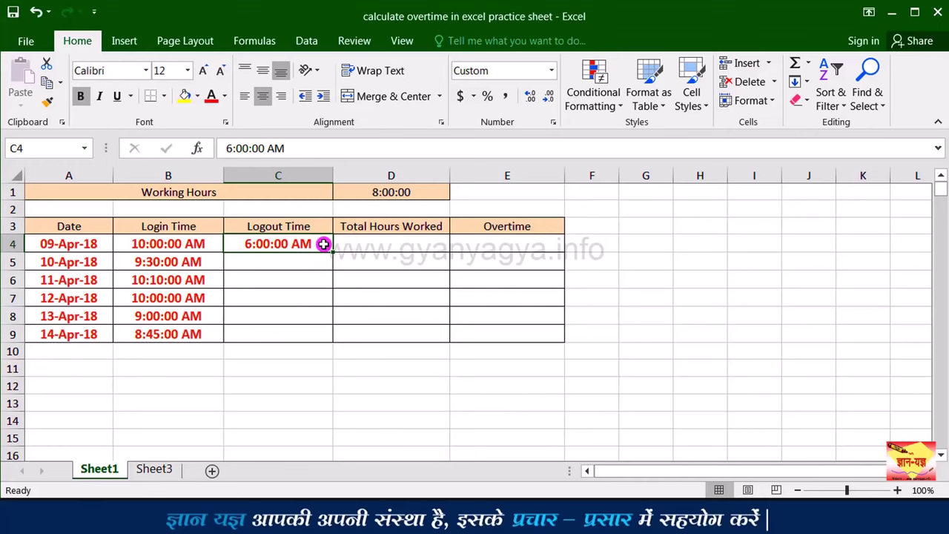
Change the C4 logout time to 6:00:00 PM and enter 5:40, 6:50, 7:00, 5:30 and 6:00 PM in C5:C9.
double_click(297, 244)
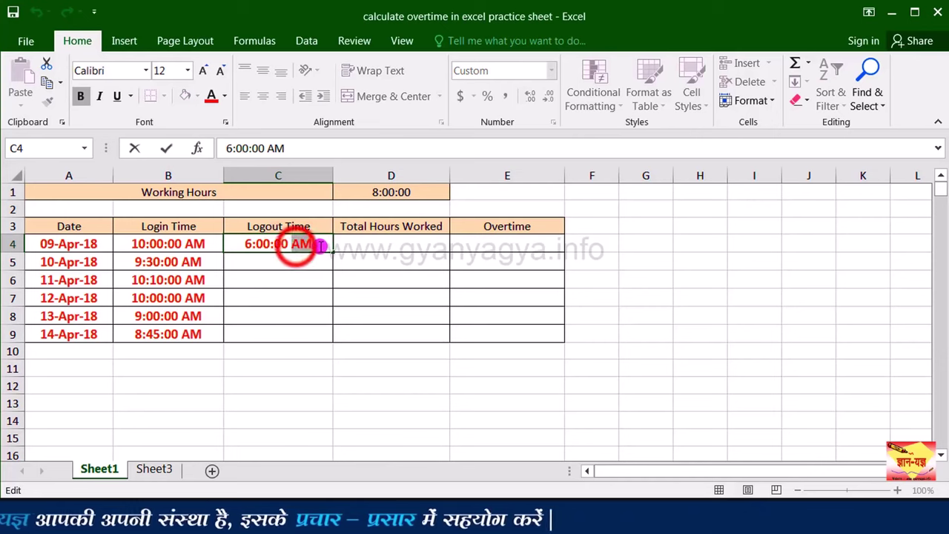
type("PM")
key("Return")
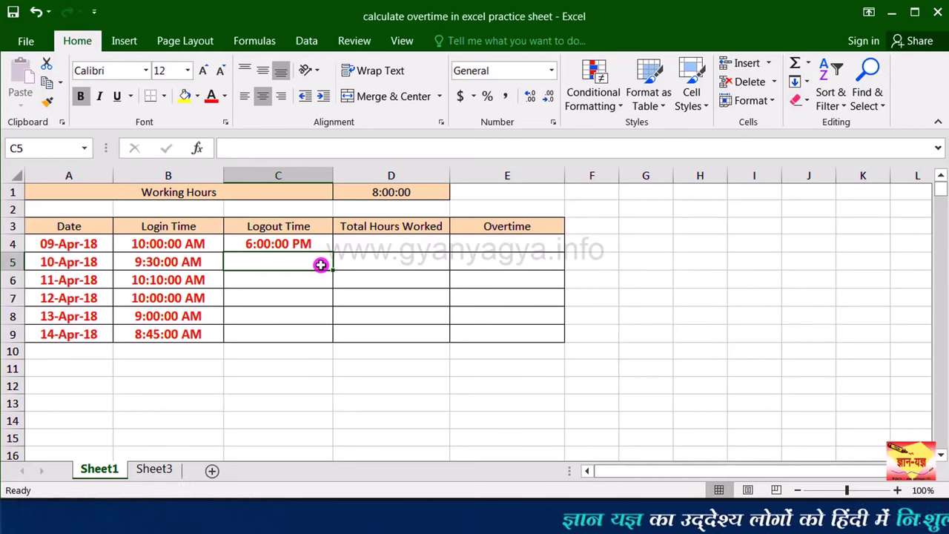
type("5:4")
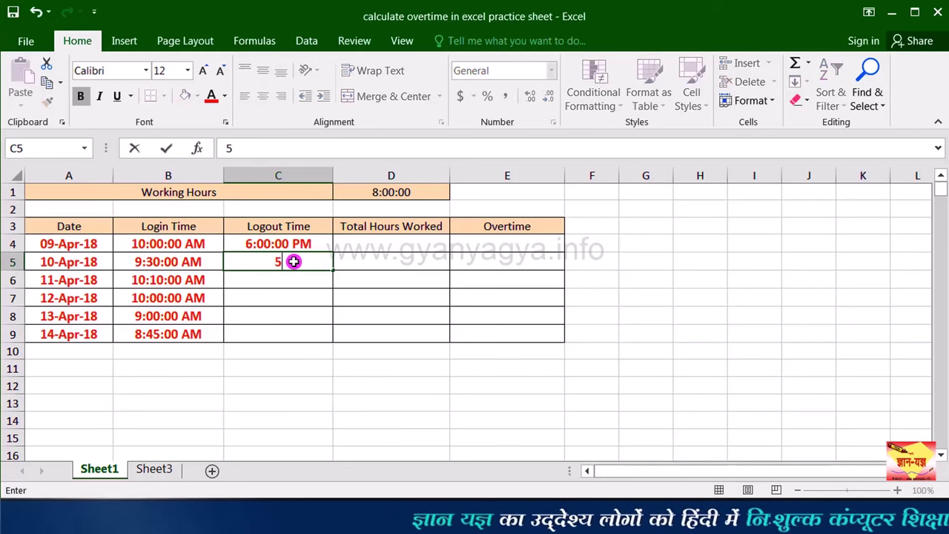
type("0:00 PM")
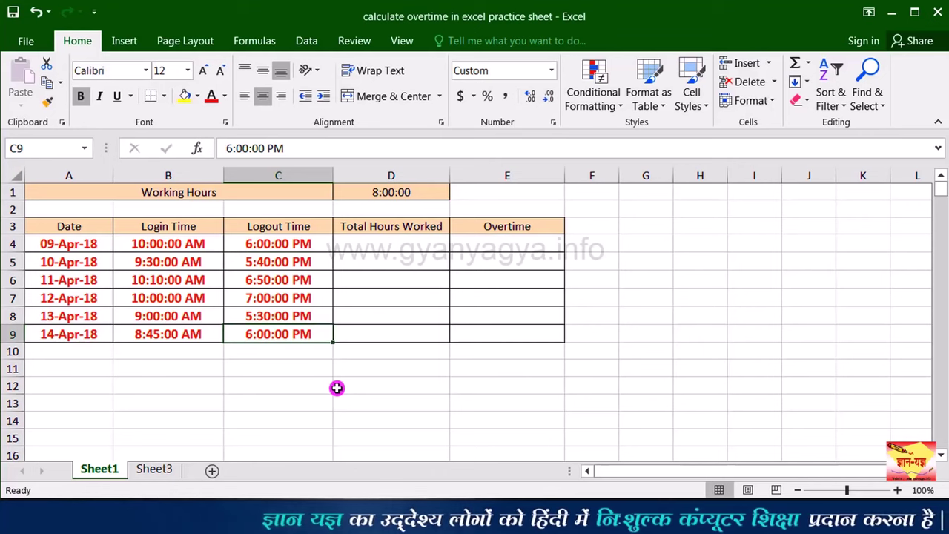
Calculate the total hours worked for 09-Apr-18 in D4 with the formula =C4-B4.
left_click(386, 230)
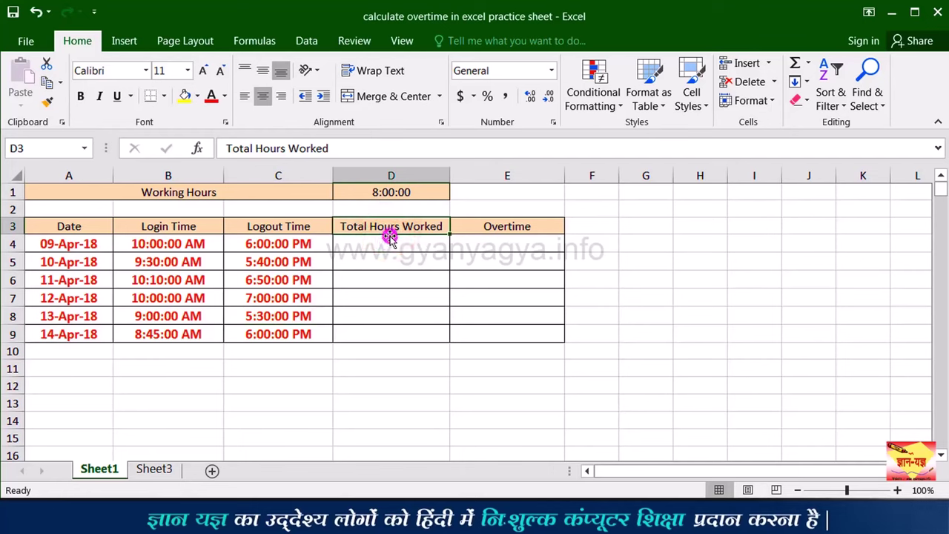
left_click(412, 245)
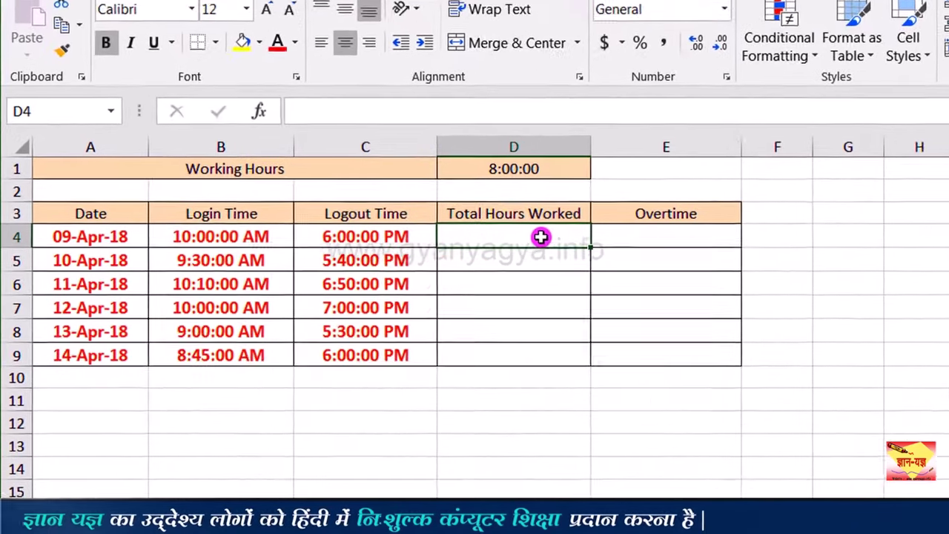
type("=")
left_click(301, 249)
type("-")
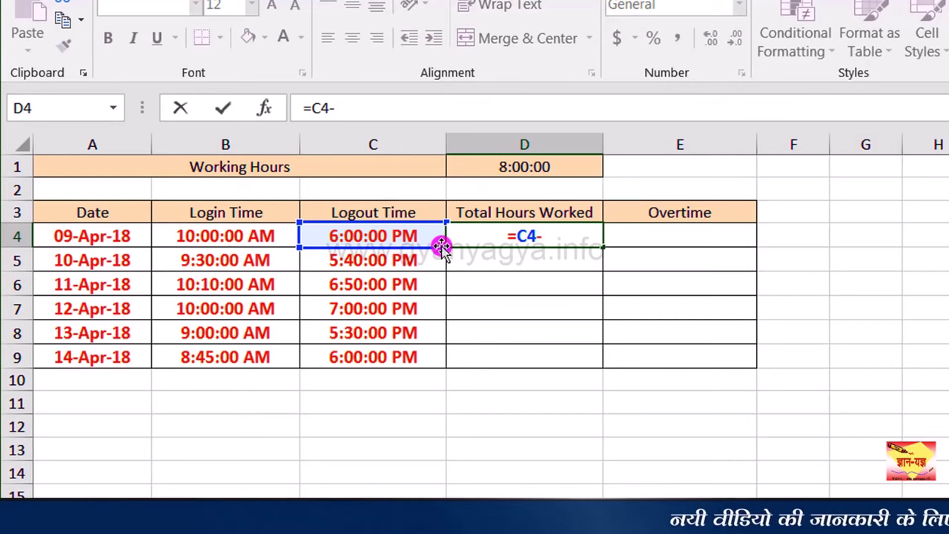
key("BackSpace")
left_click(347, 236)
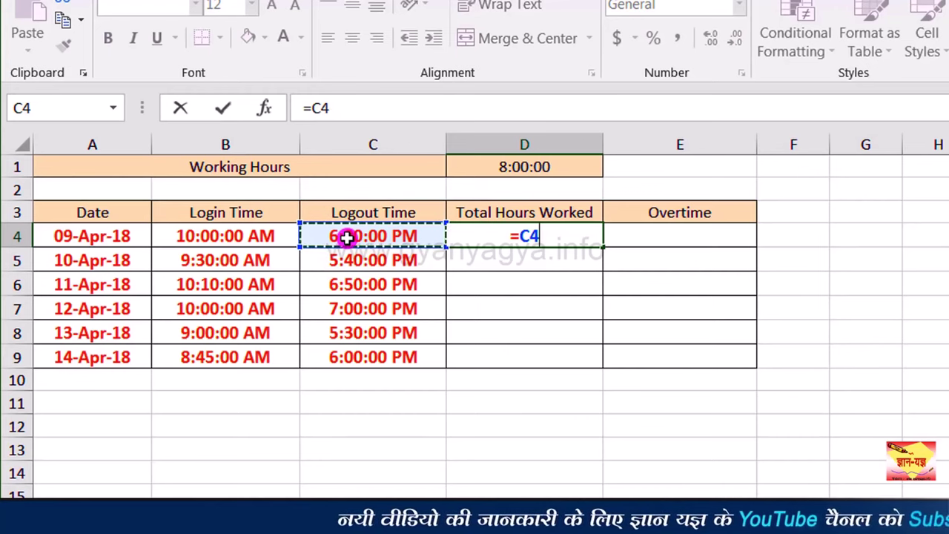
type("-")
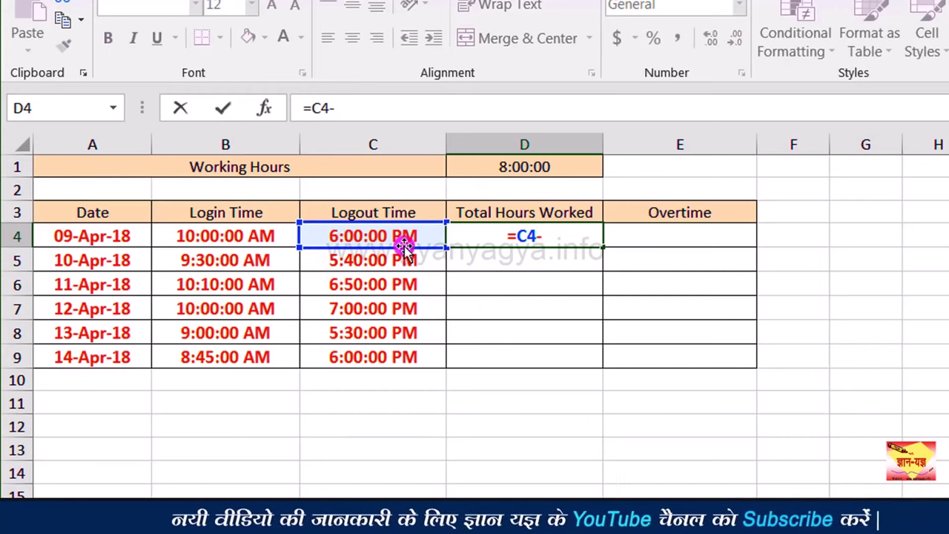
left_click(254, 236)
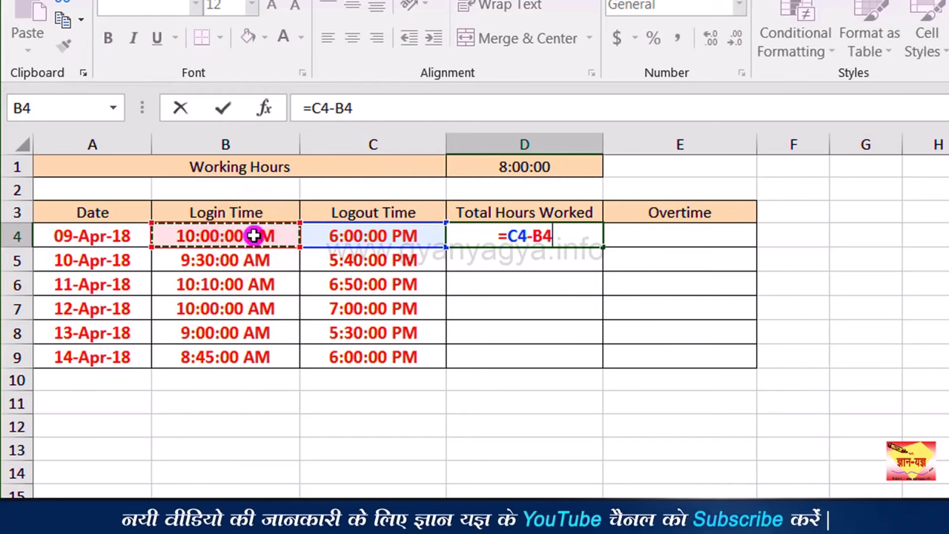
key("Return")
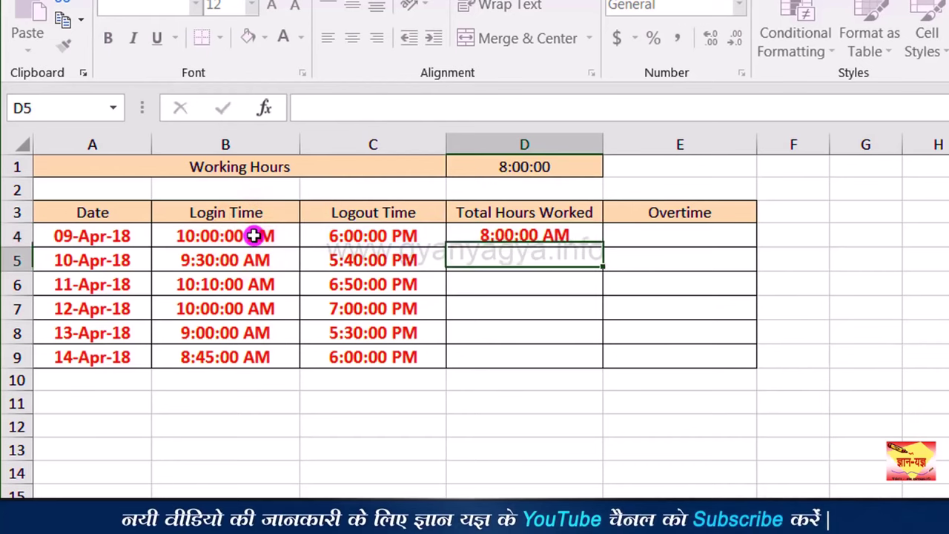
Apply the custom number format h:mm:ss to the 09-Apr-18 total hours worked in D4.
left_click(572, 240)
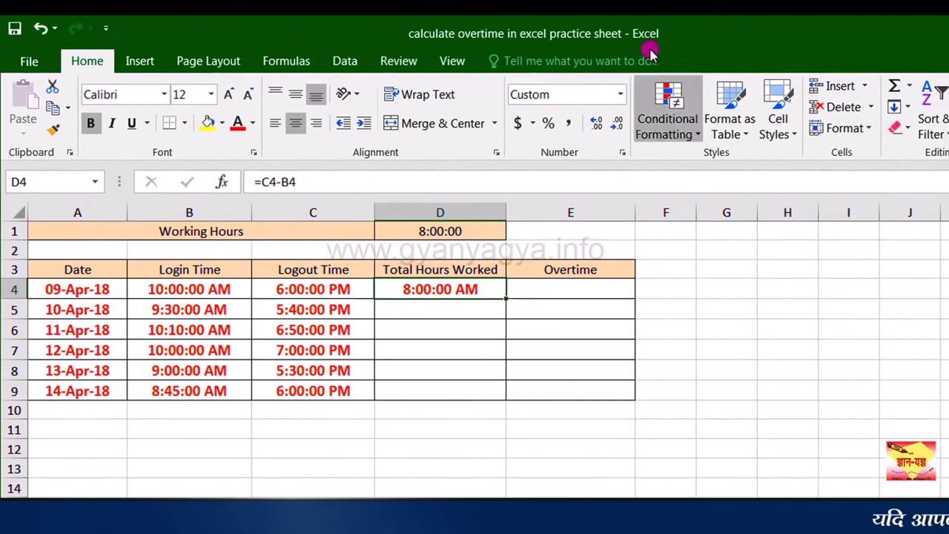
left_click(620, 97)
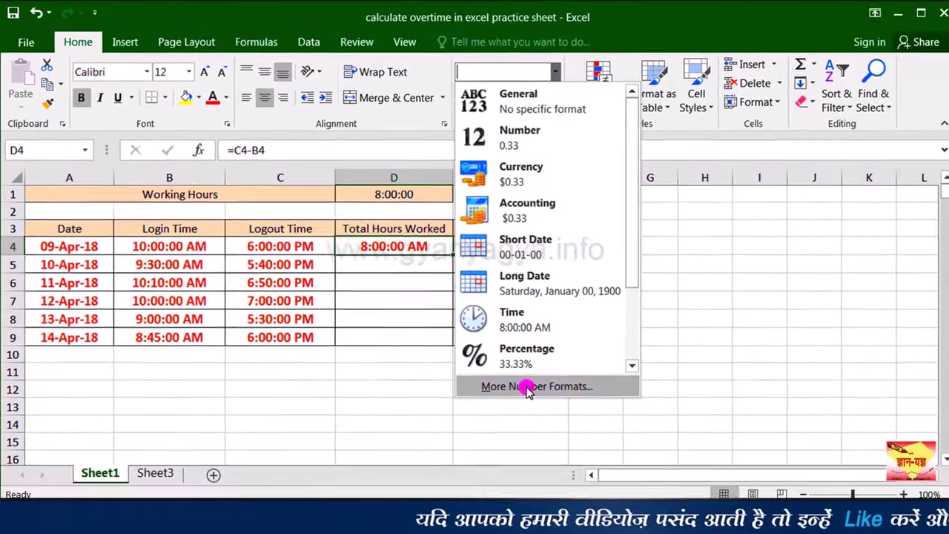
left_click(588, 445)
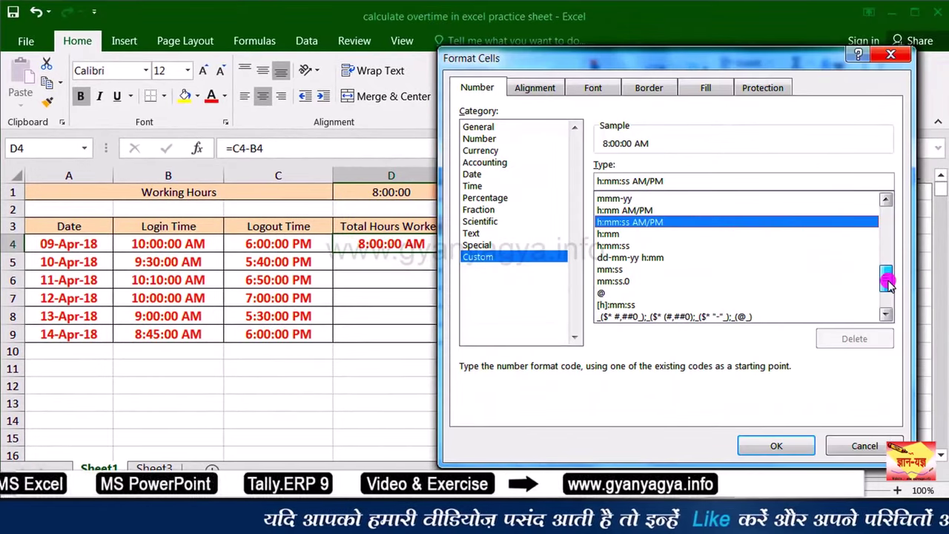
left_click(610, 247)
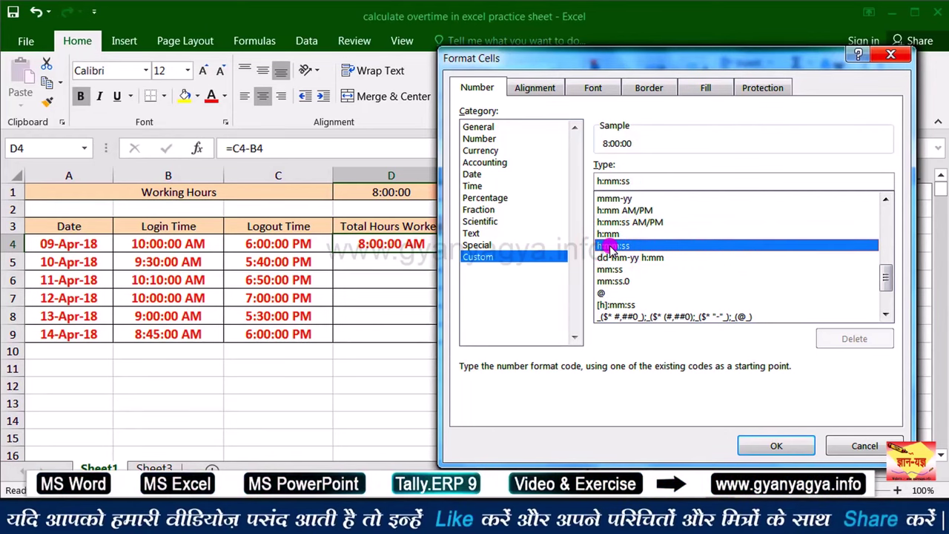
left_click(789, 443)
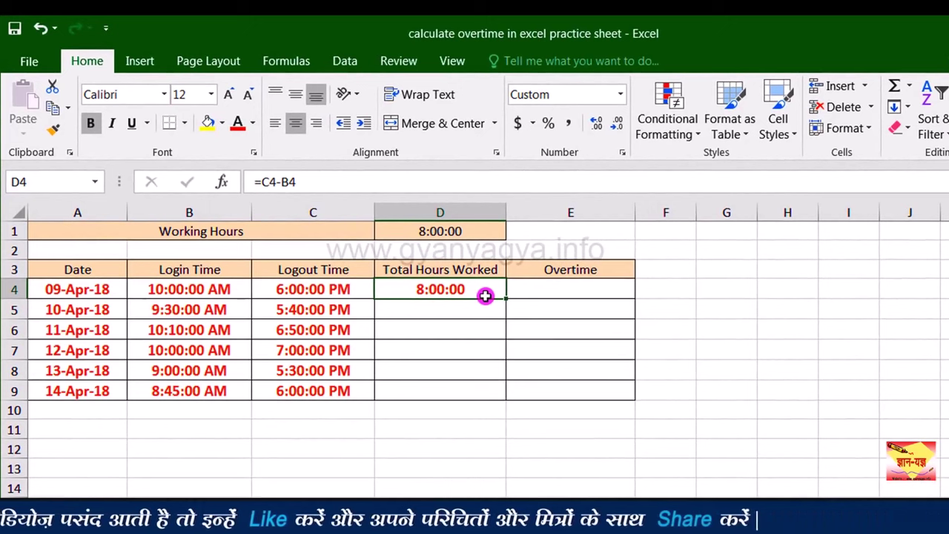
Fill the total hours worked formula from D4 down through D9.
key("Return")
left_click(489, 291)
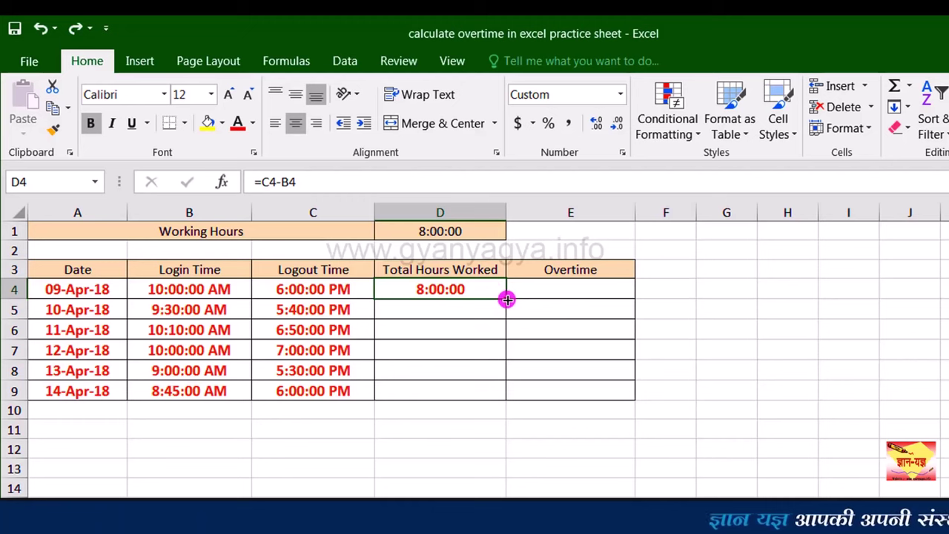
left_click_drag(507, 299, 500, 394)
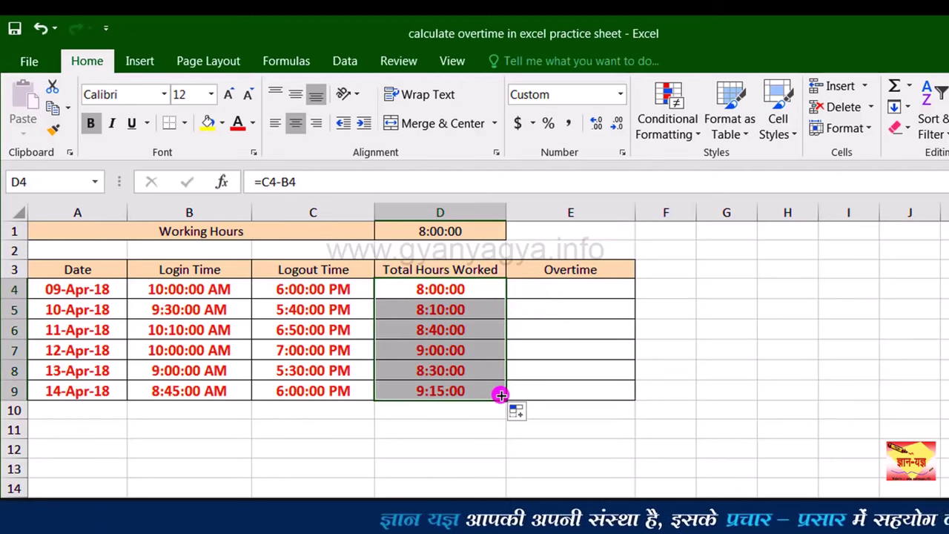
left_click(490, 394)
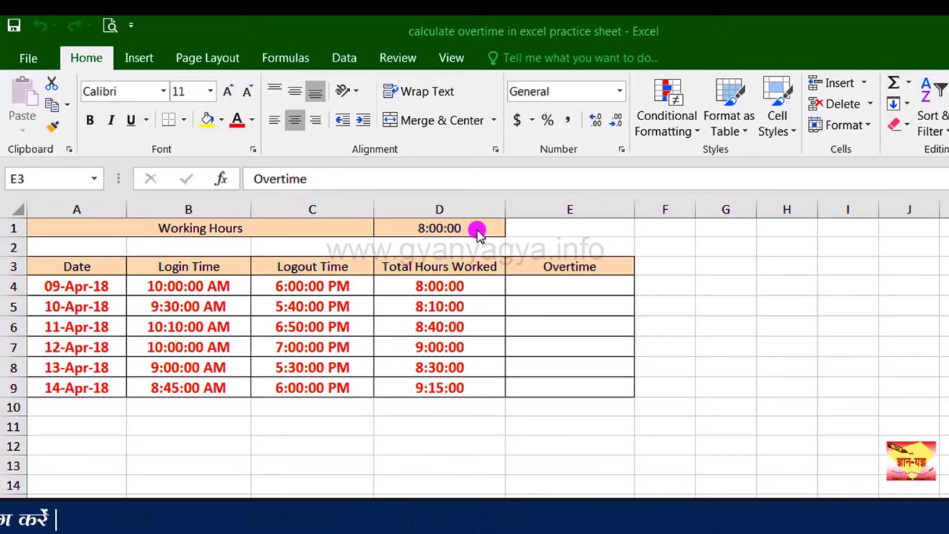
Calculate the 09-Apr-18 overtime in E4 with the formula =D4-D1 and fill it down through E9.
left_click(587, 288)
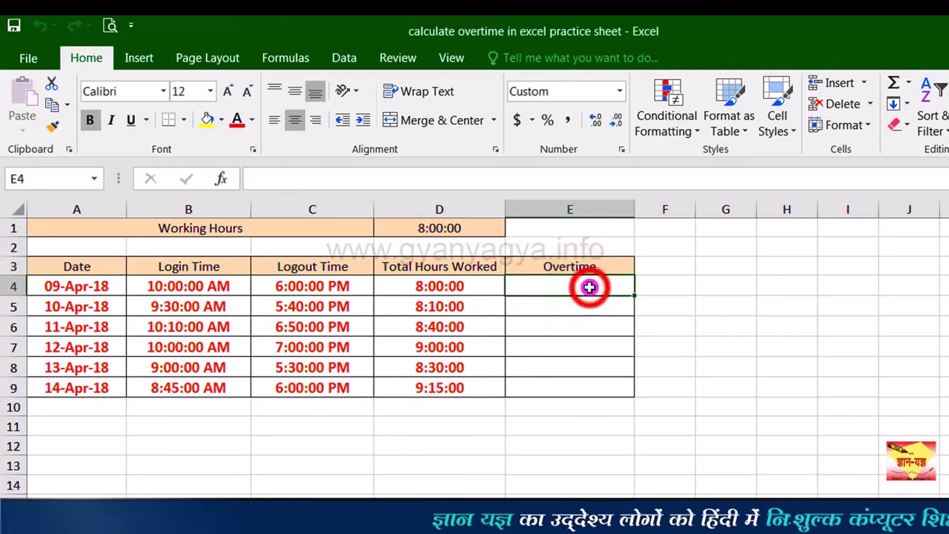
type("=")
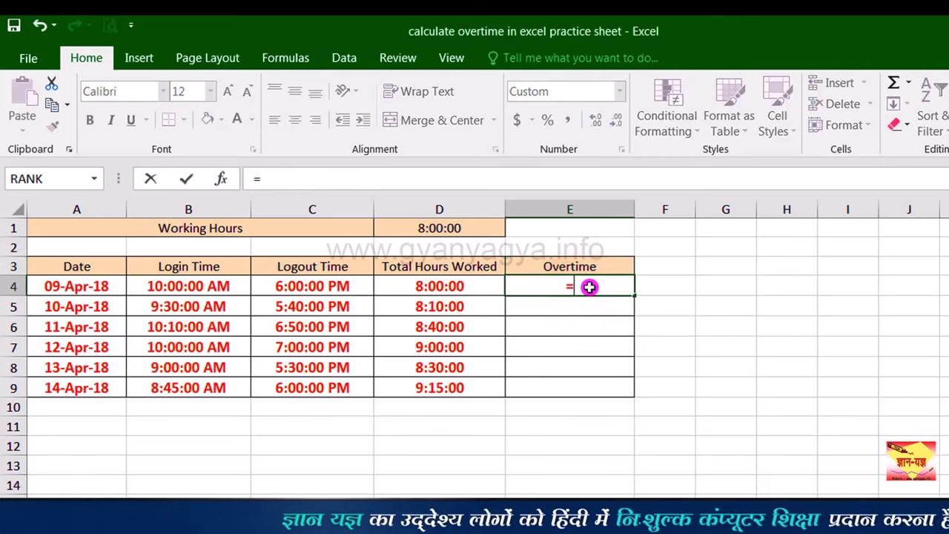
left_click(455, 284)
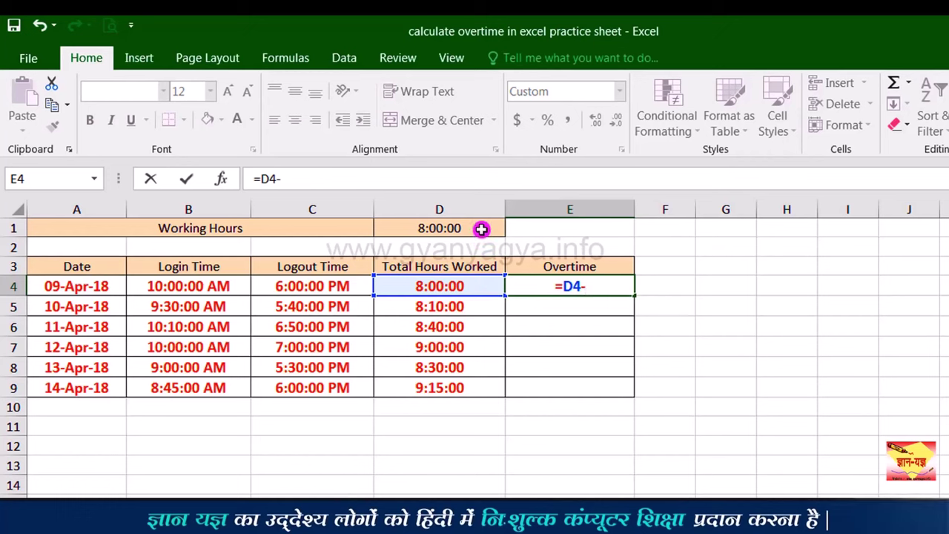
type("-")
left_click(481, 229)
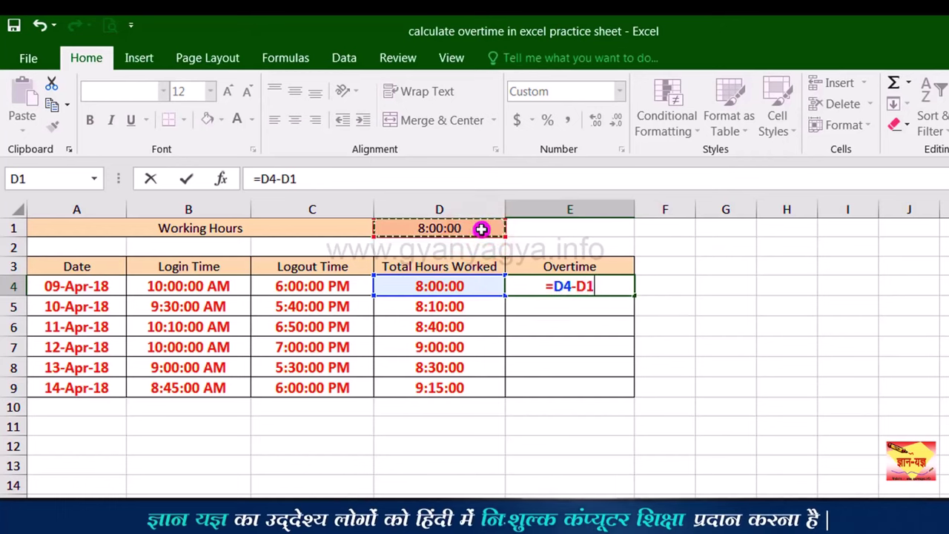
key("Return")
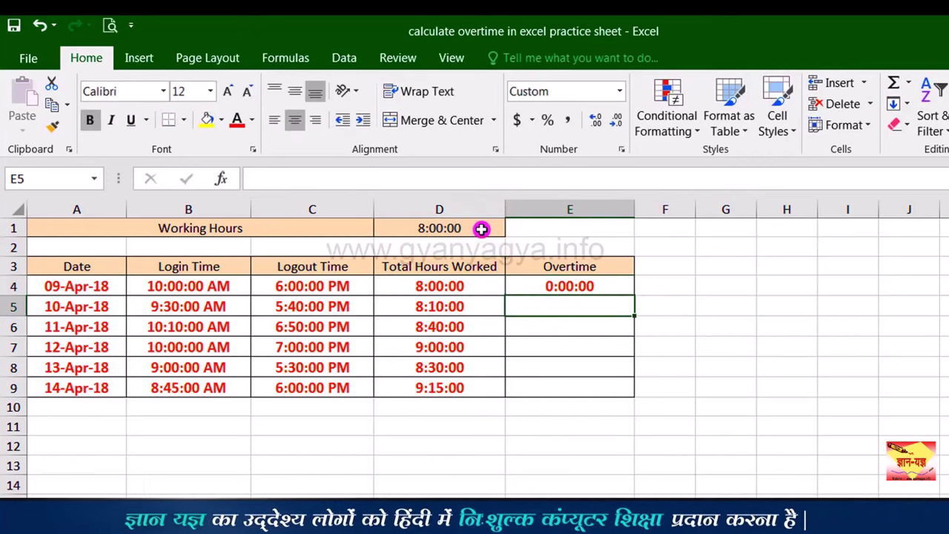
left_click(608, 286)
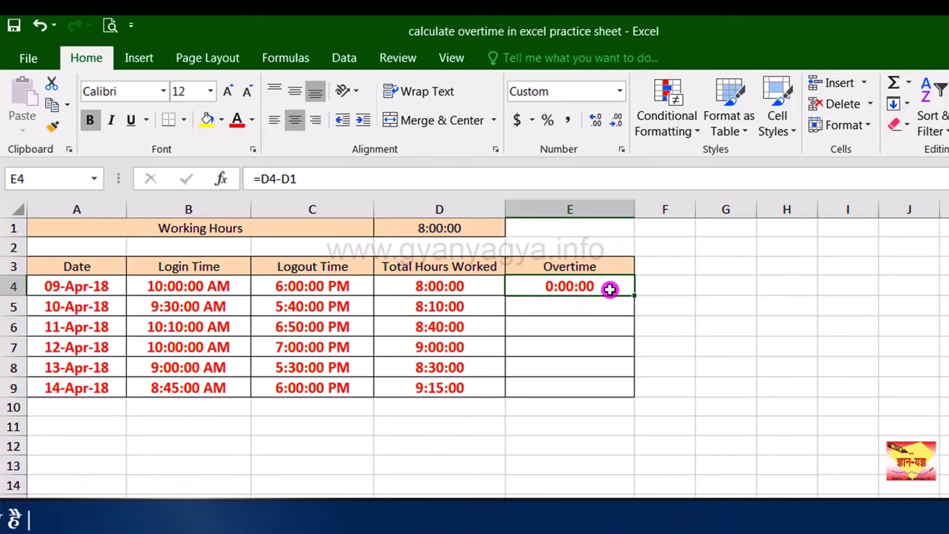
left_click_drag(635, 296, 630, 391)
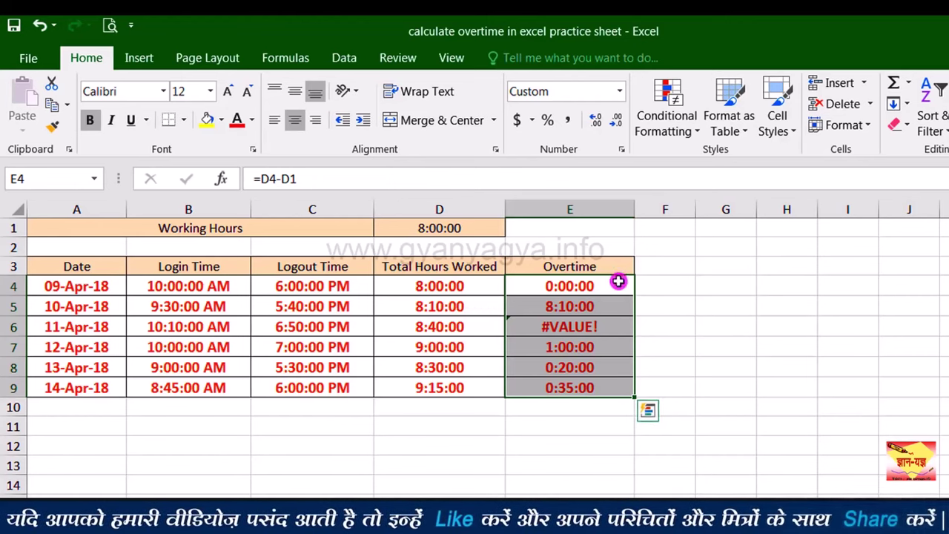
Make the working hours reference absolute in the E4 overtime formula so it reads =D4-$D$1.
left_click(615, 285)
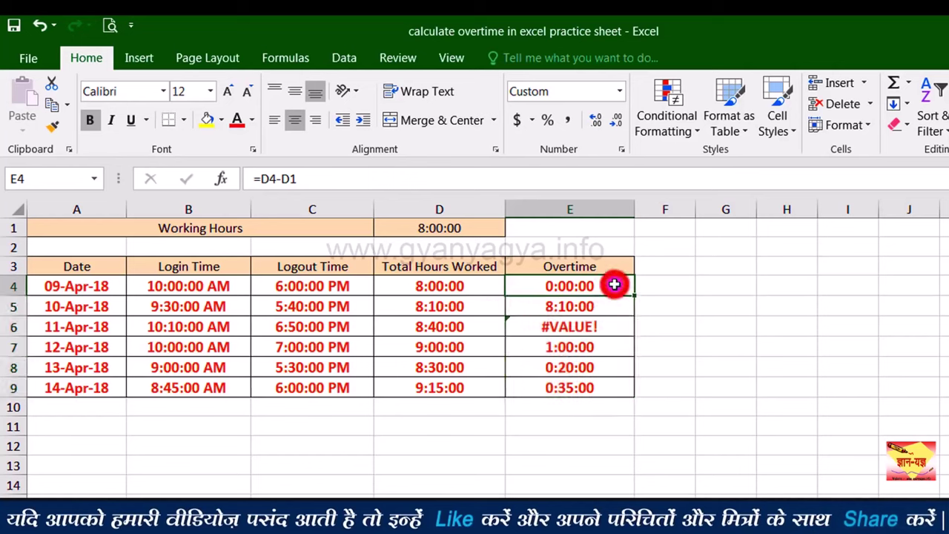
key("F2")
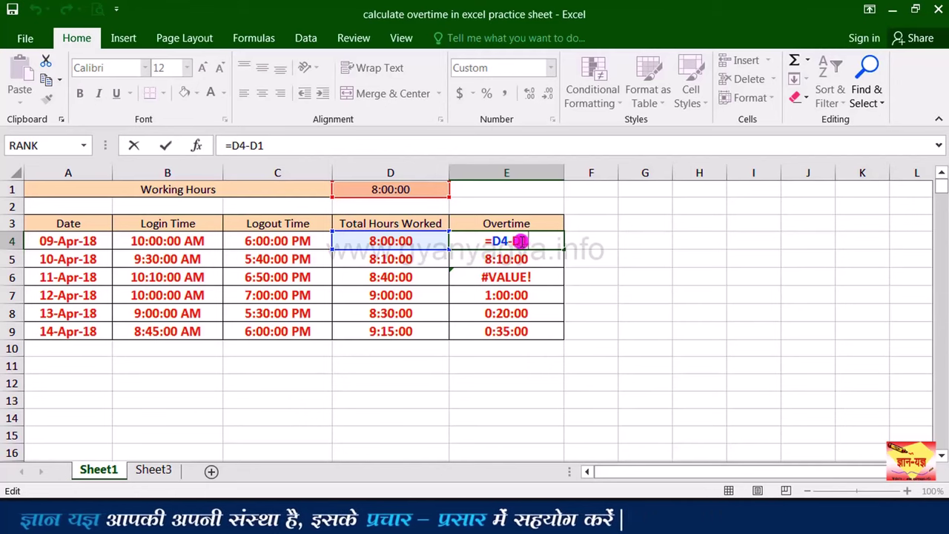
double_click(515, 241)
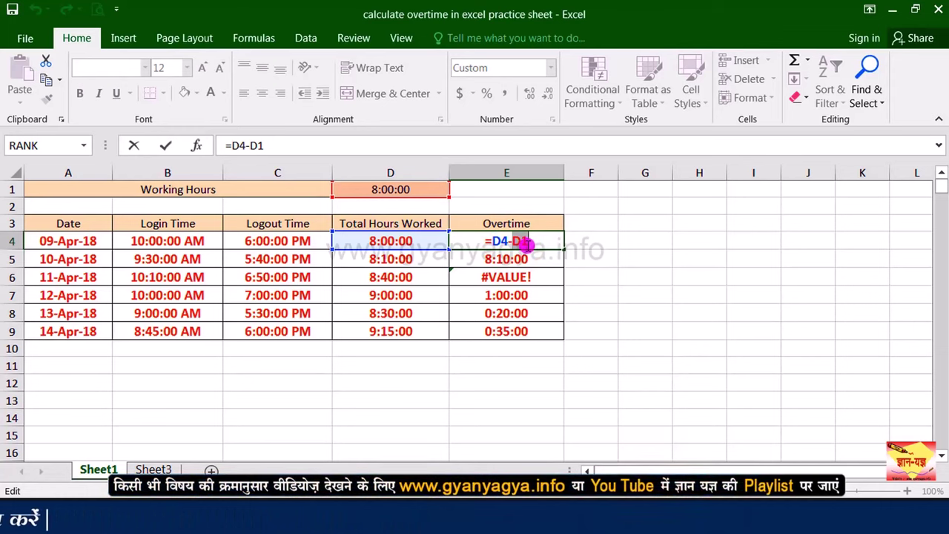
left_click(512, 244)
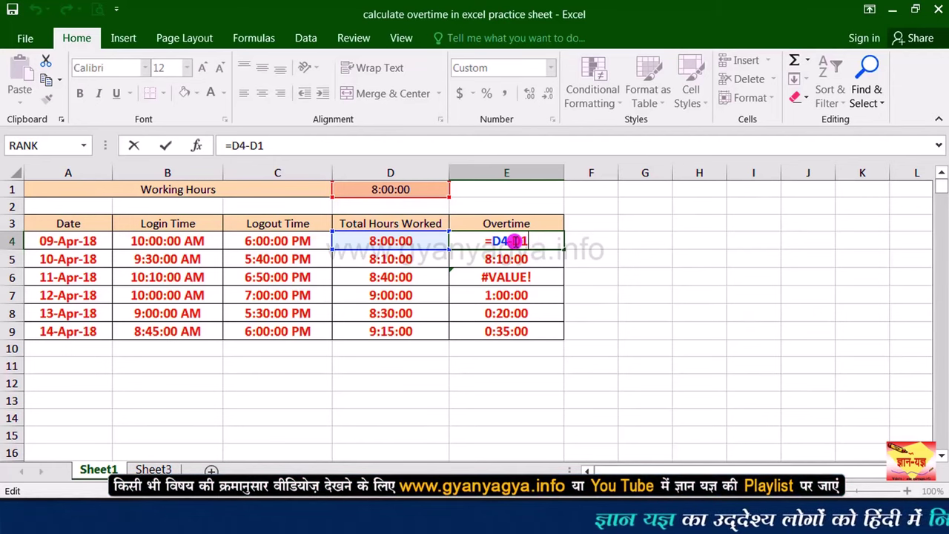
left_click_drag(514, 241, 535, 242)
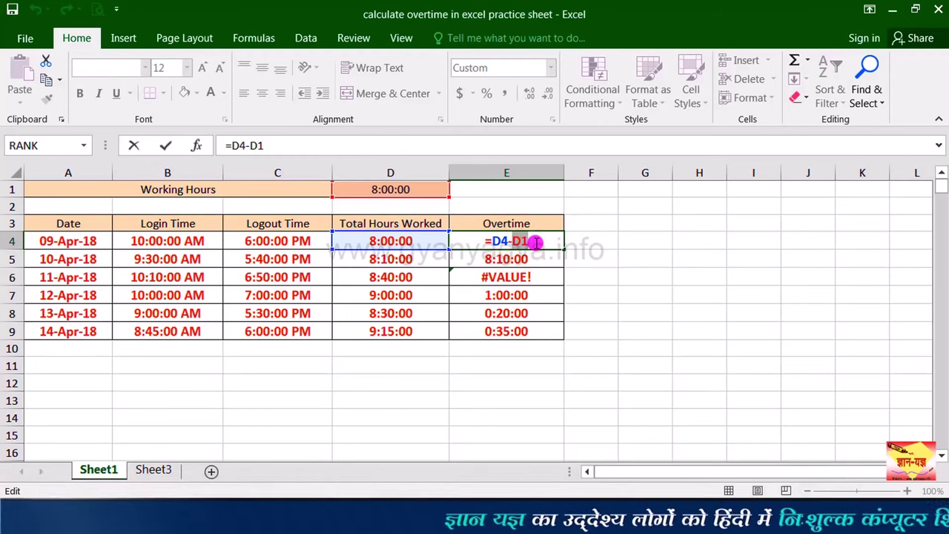
key("F4")
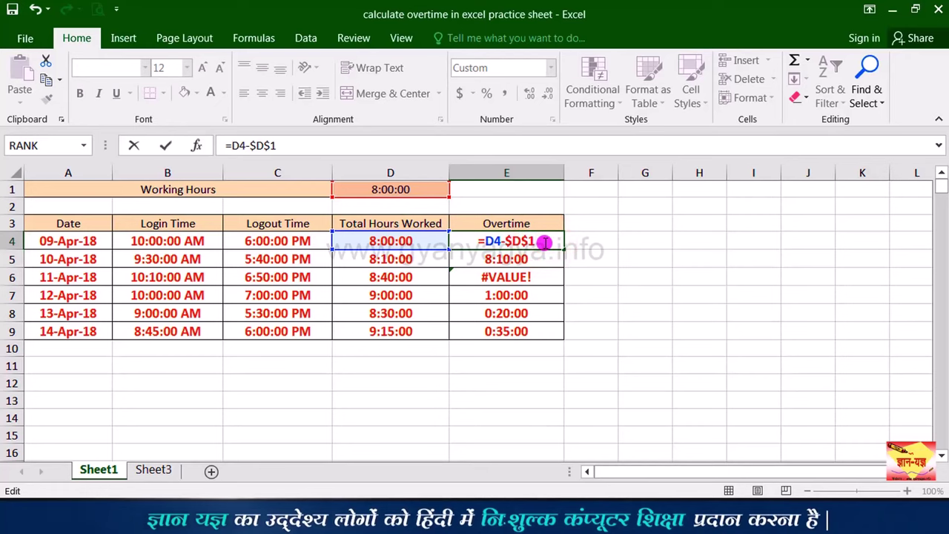
key("Return")
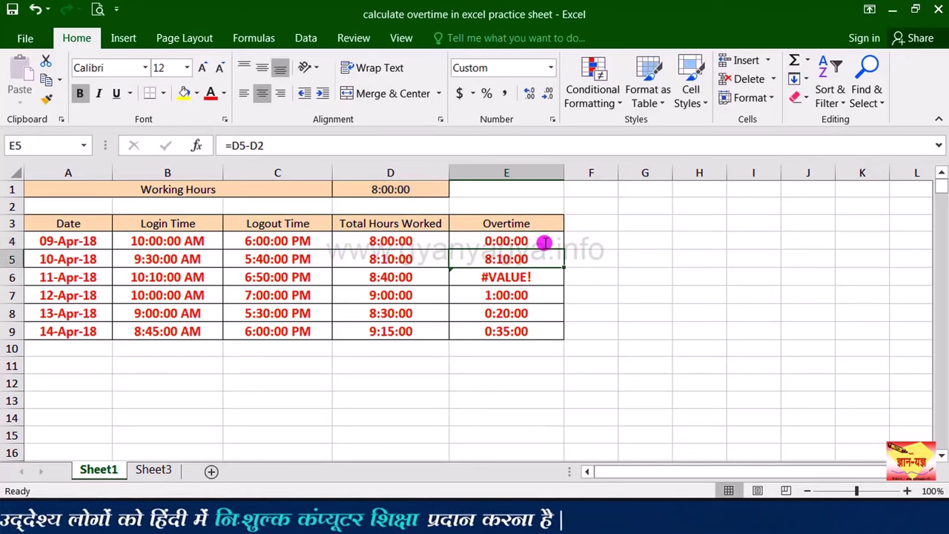
Fill the corrected overtime formula from E4 down through E9.
left_click(550, 242)
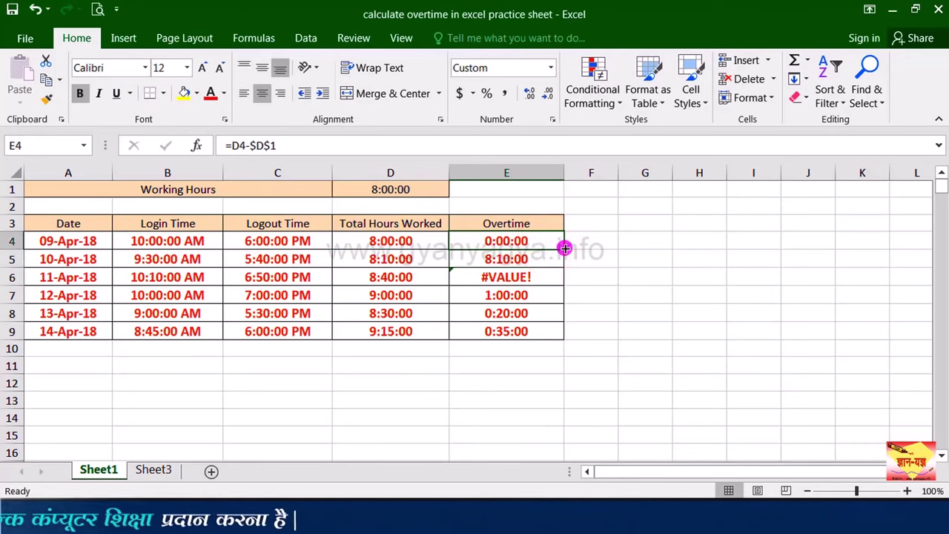
left_click_drag(564, 246, 557, 337)
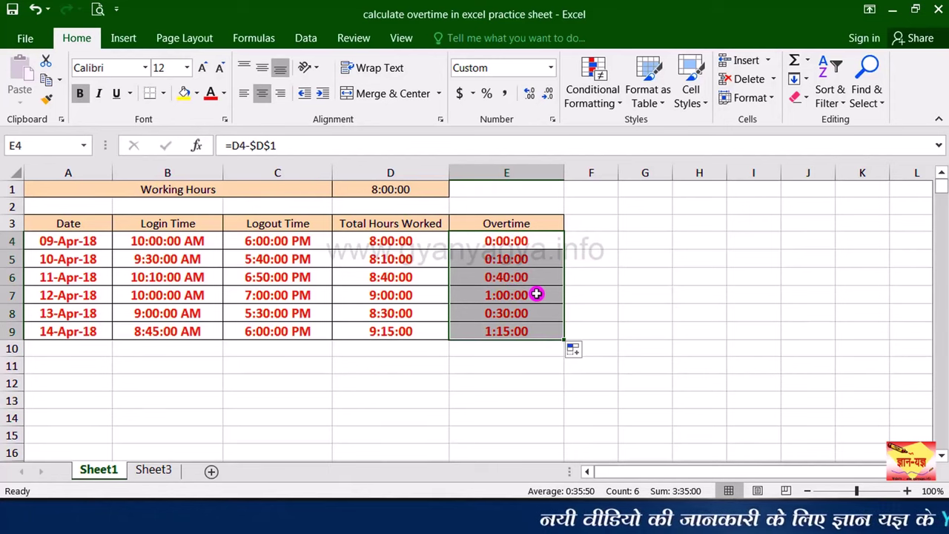
left_click(550, 243)
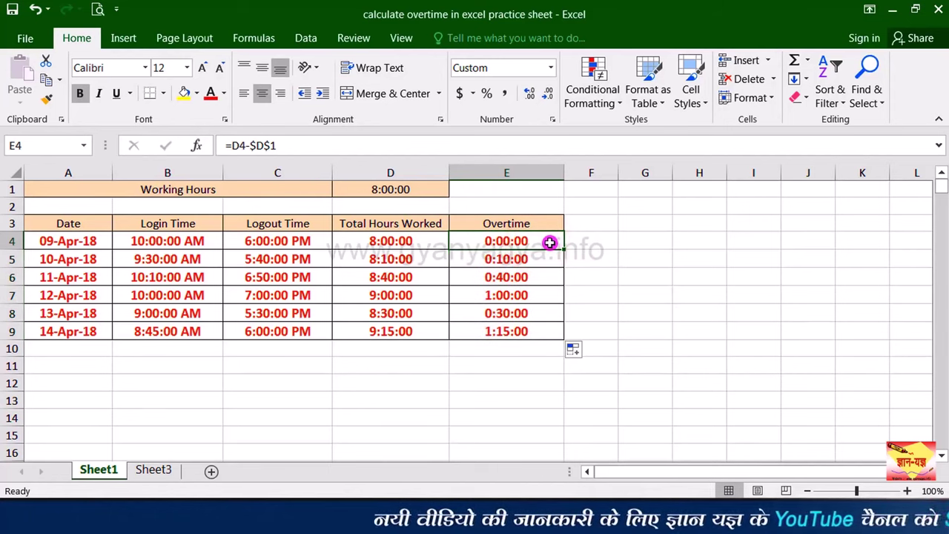
Total the overtime values E4:E9 in E10 with AutoSum.
left_click_drag(549, 243, 543, 322)
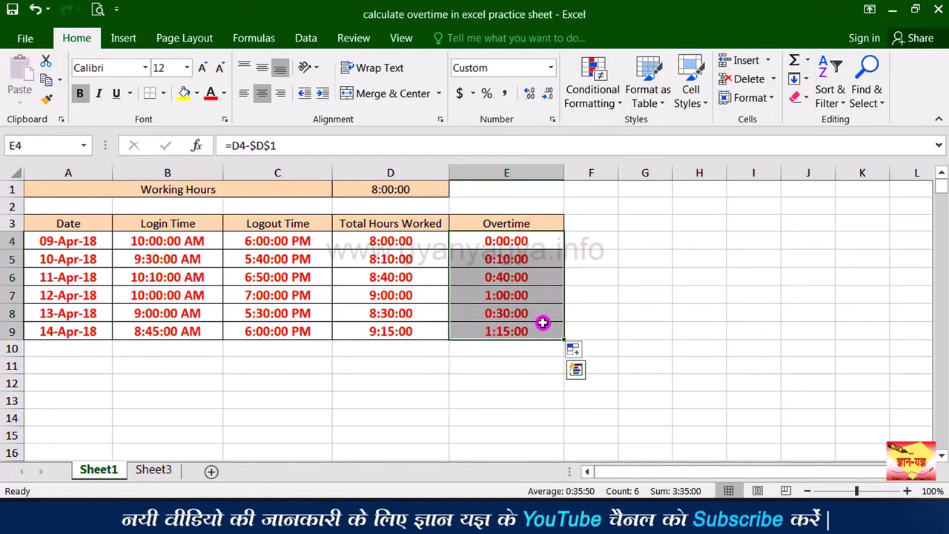
left_click(793, 65)
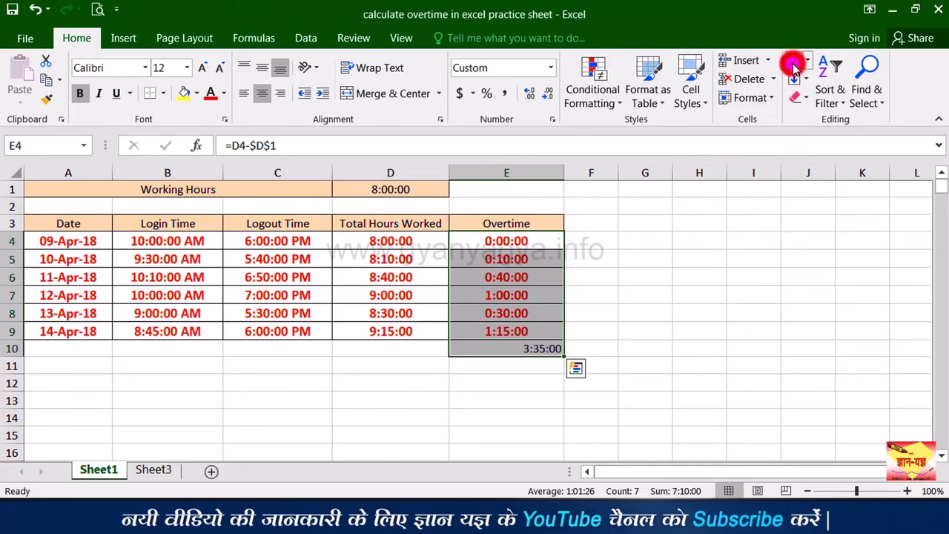
left_click(519, 354)
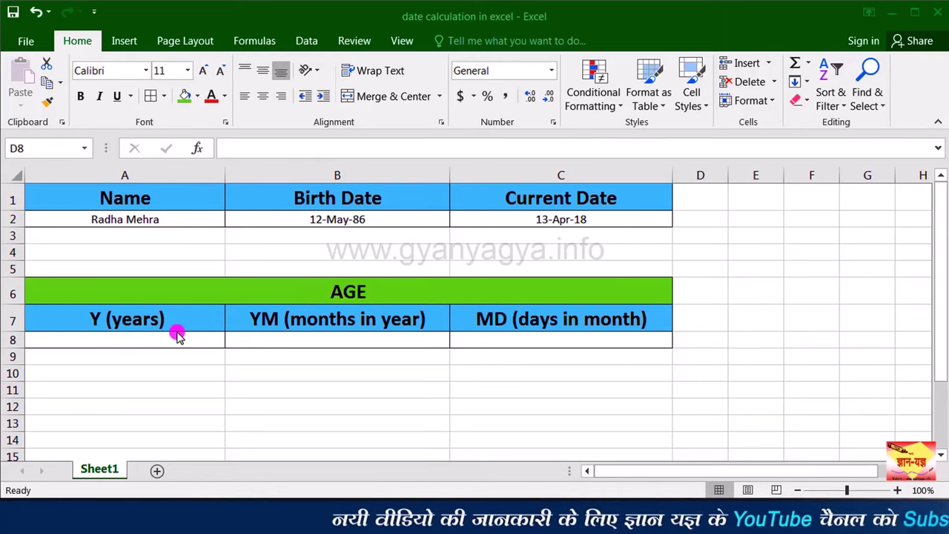
left_click(193, 219)
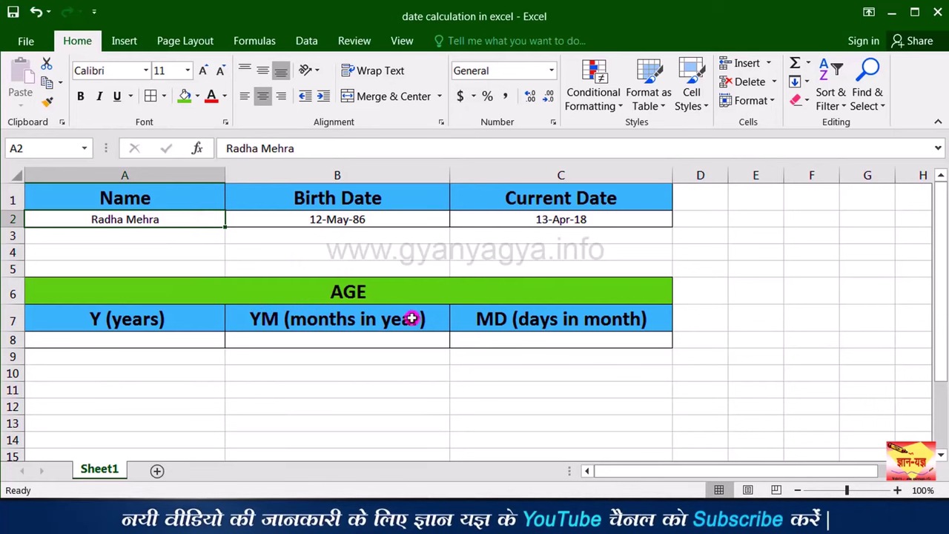
left_click(188, 321)
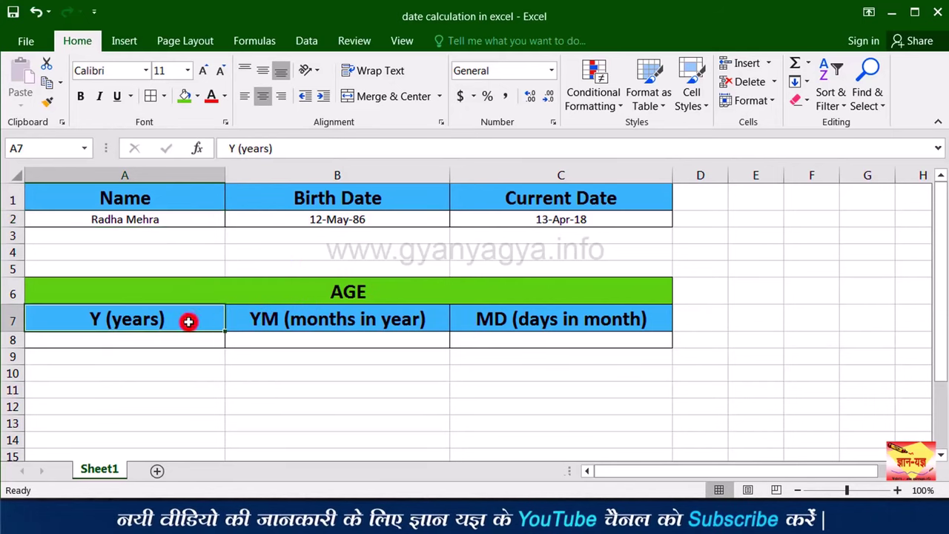
left_click(271, 320)
left_click(547, 321)
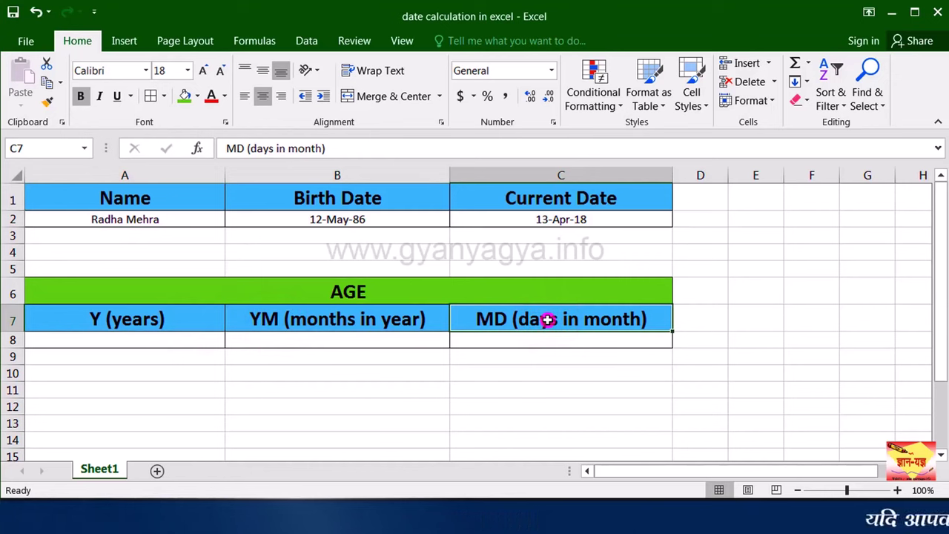
Calculate the age in full years in A8 with the formula =DATEDIF(B2,C2,"Y").
left_click(178, 340)
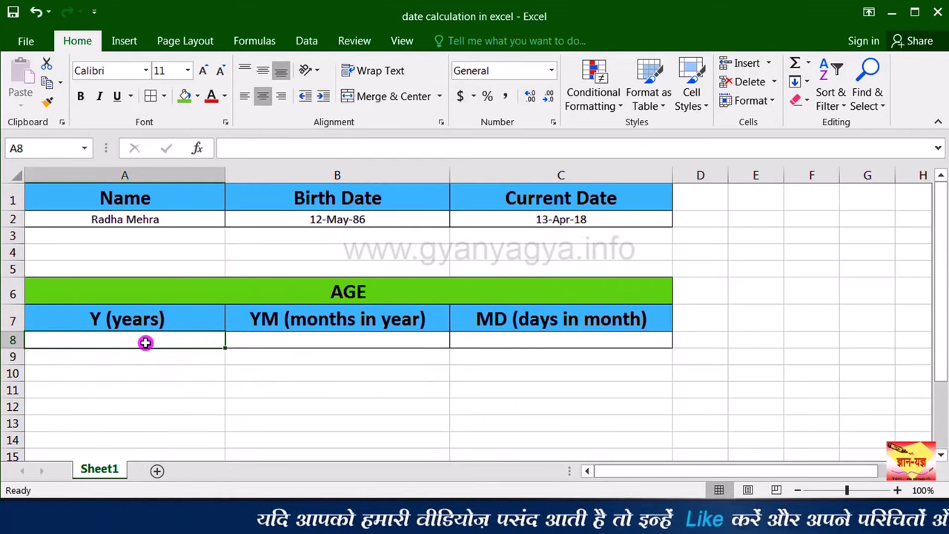
type("=")
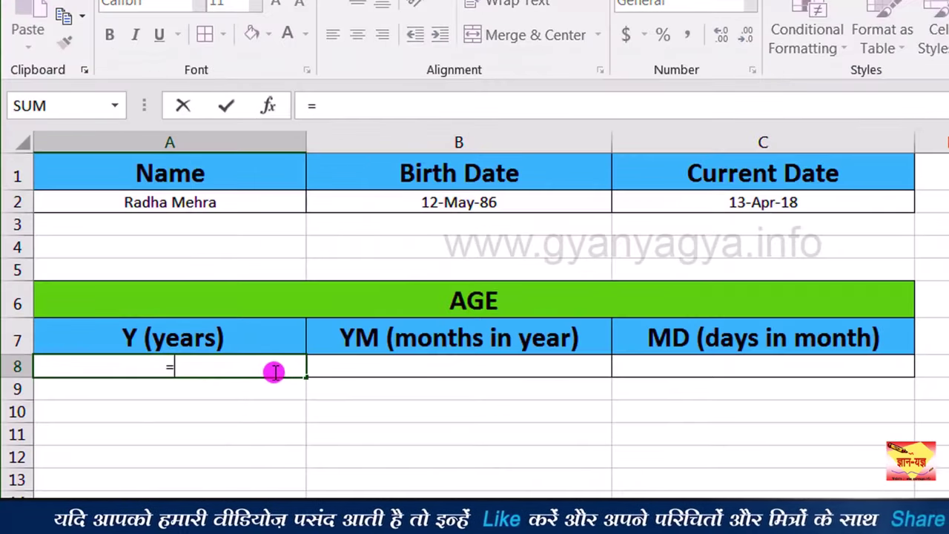
type("DATE")
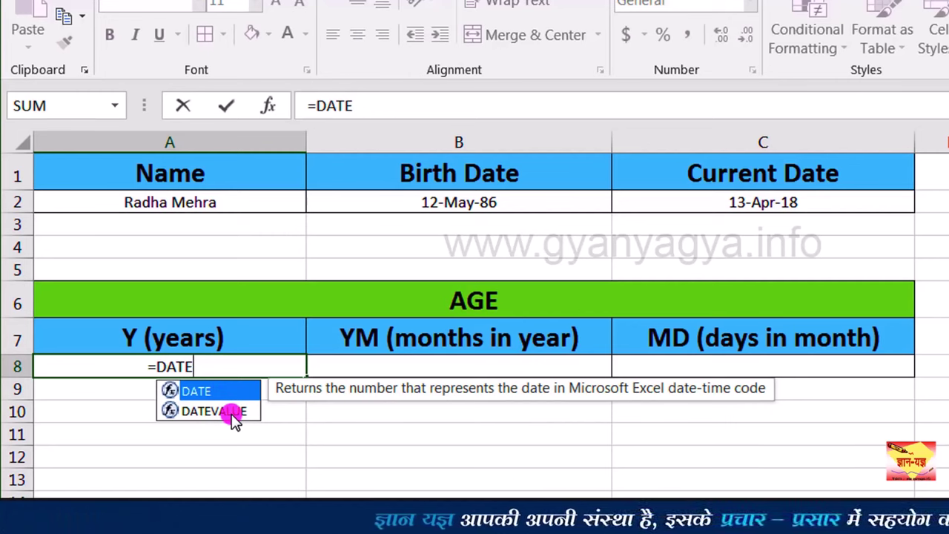
type("DIF(")
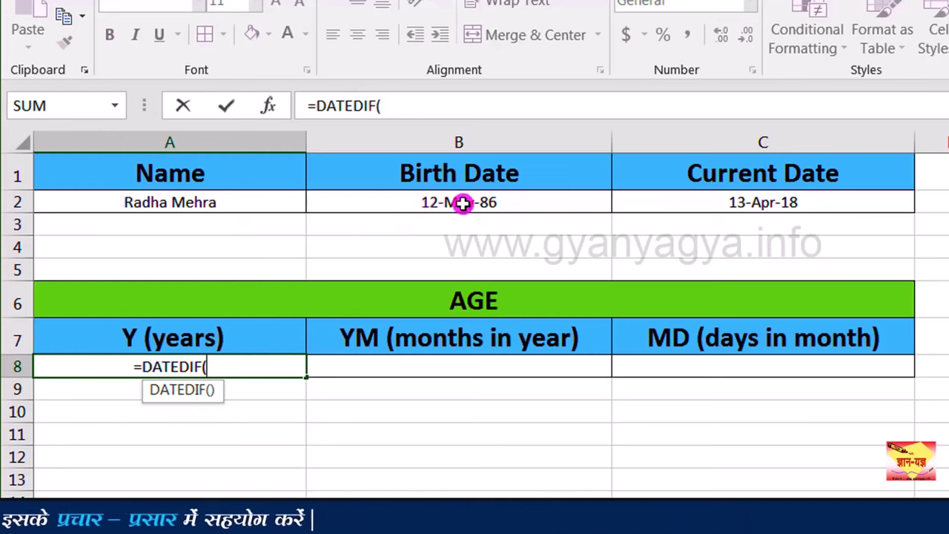
left_click(540, 203)
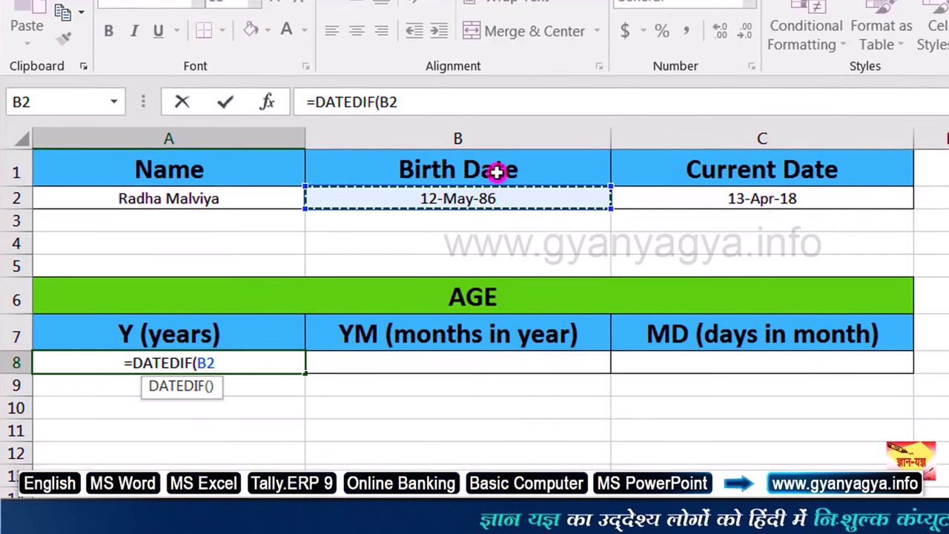
type(",")
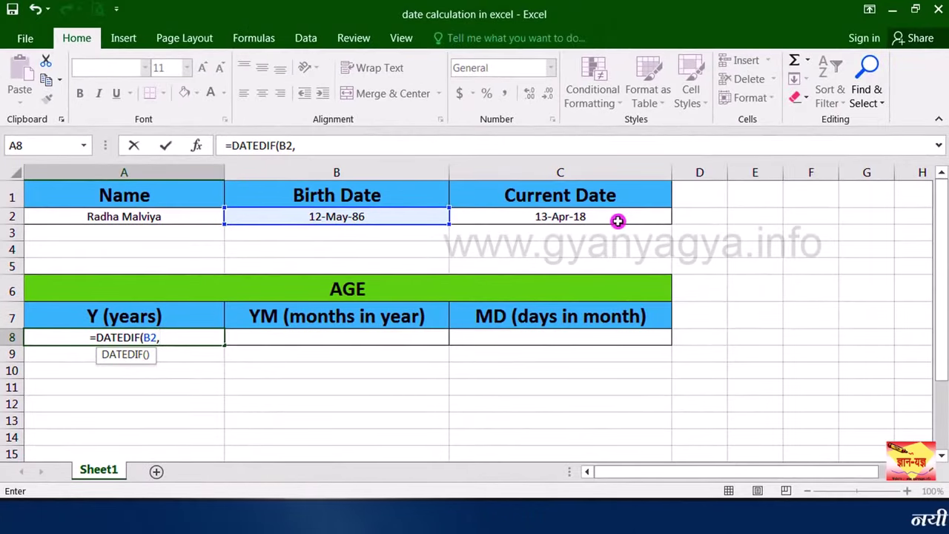
left_click(523, 216)
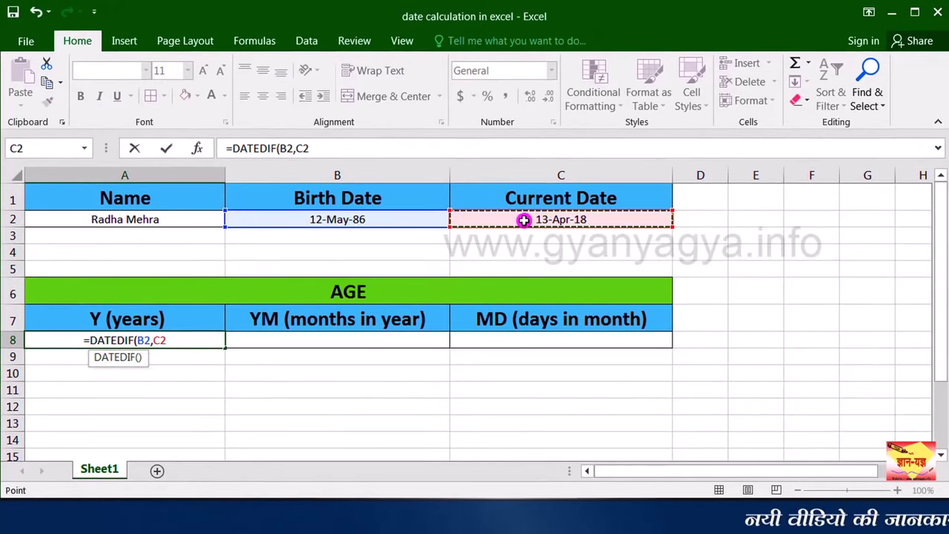
type(",")
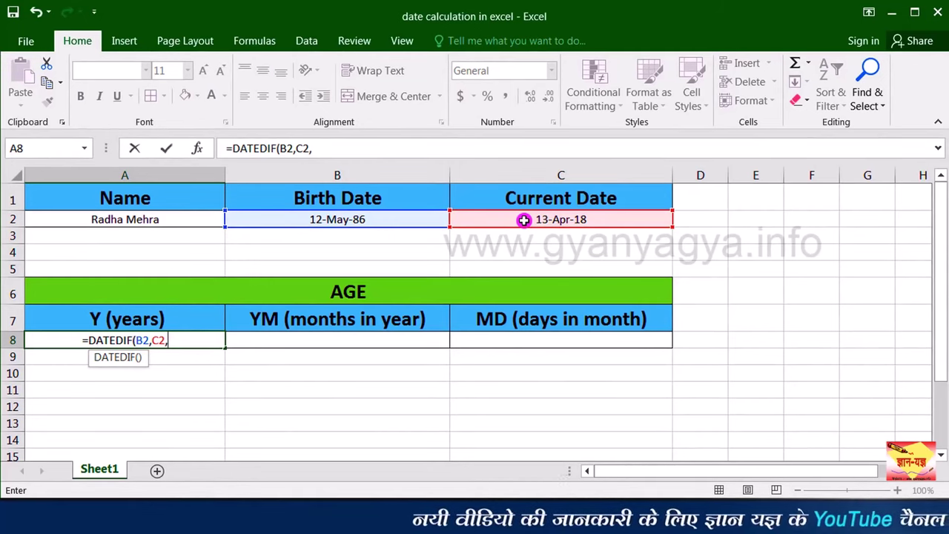
type("\"Y")
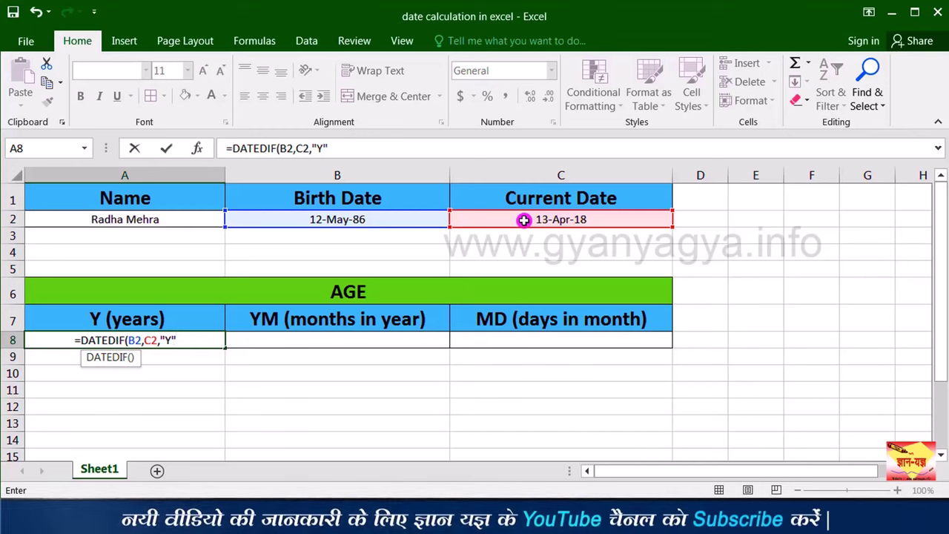
type(")")
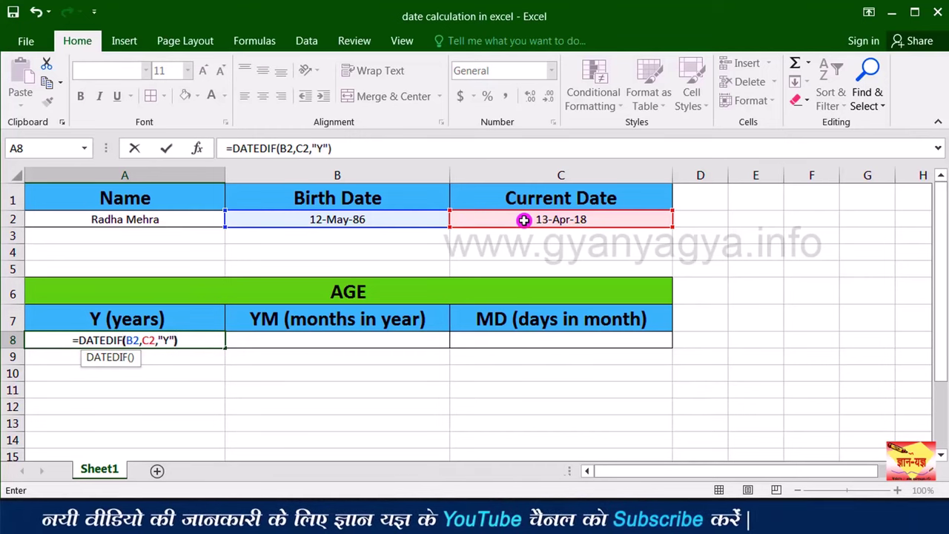
key("Return")
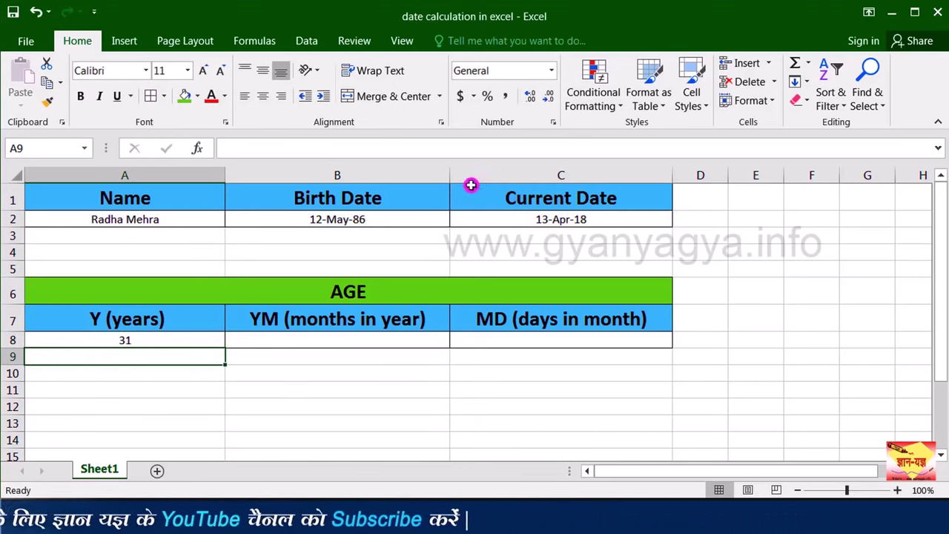
left_click(172, 342)
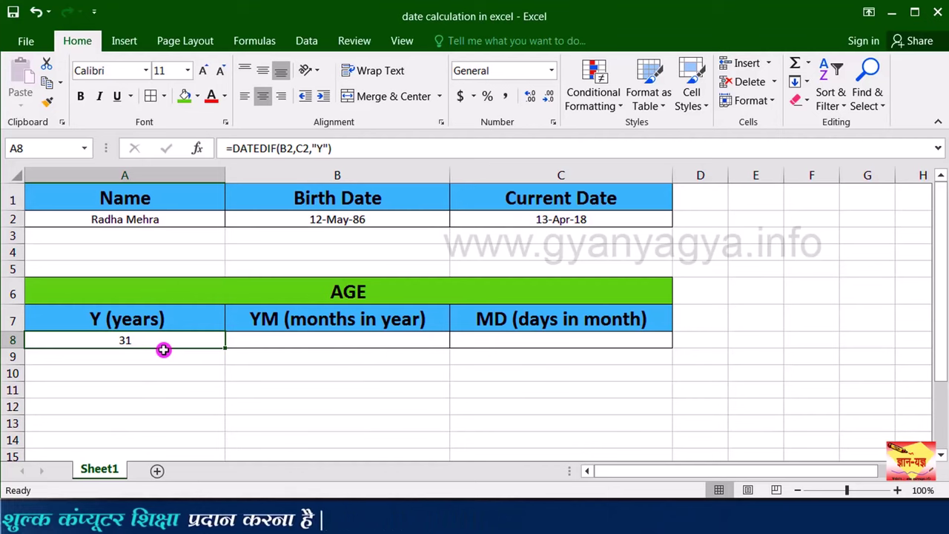
Calculate the months between the birth date and current date in B8 with the formula =DATEDIF(B2,C2,"M").
left_click(303, 317)
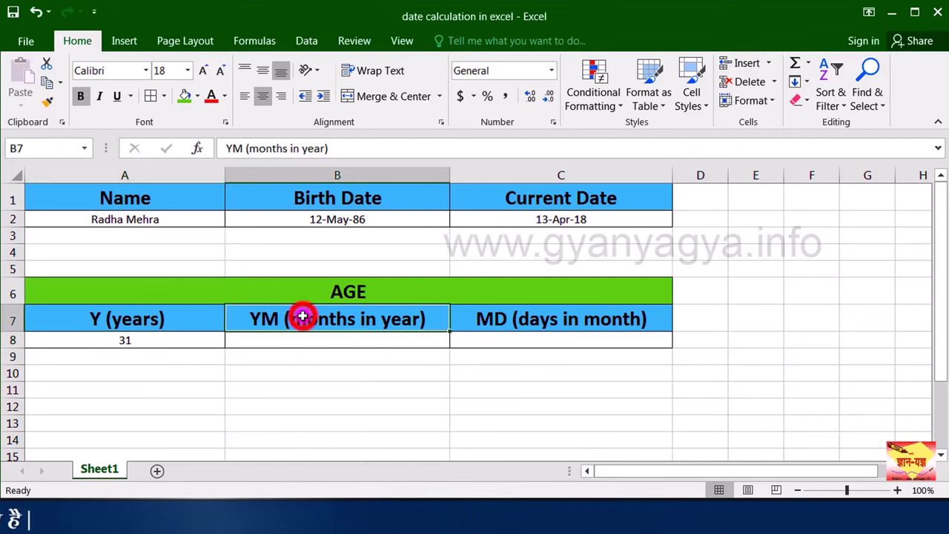
left_click(395, 341)
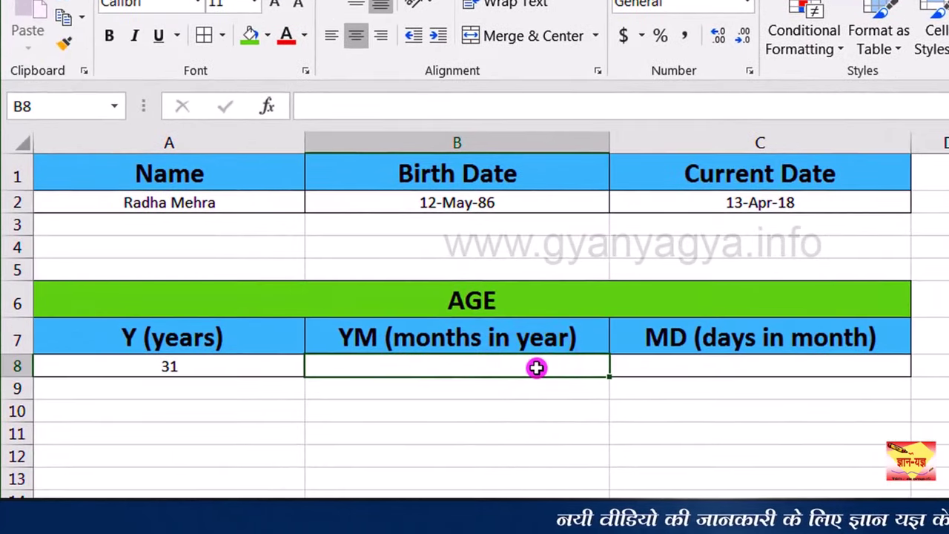
type("=")
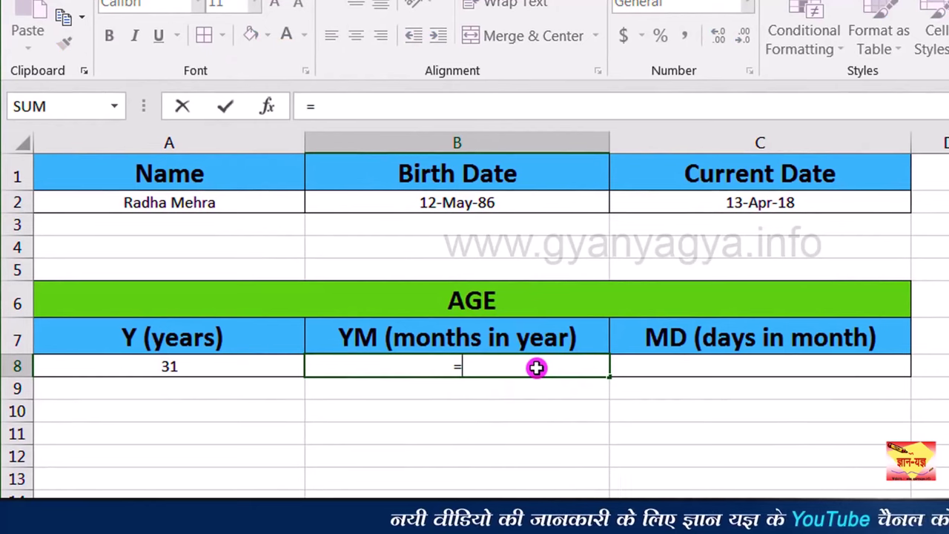
type("DATEDIF(")
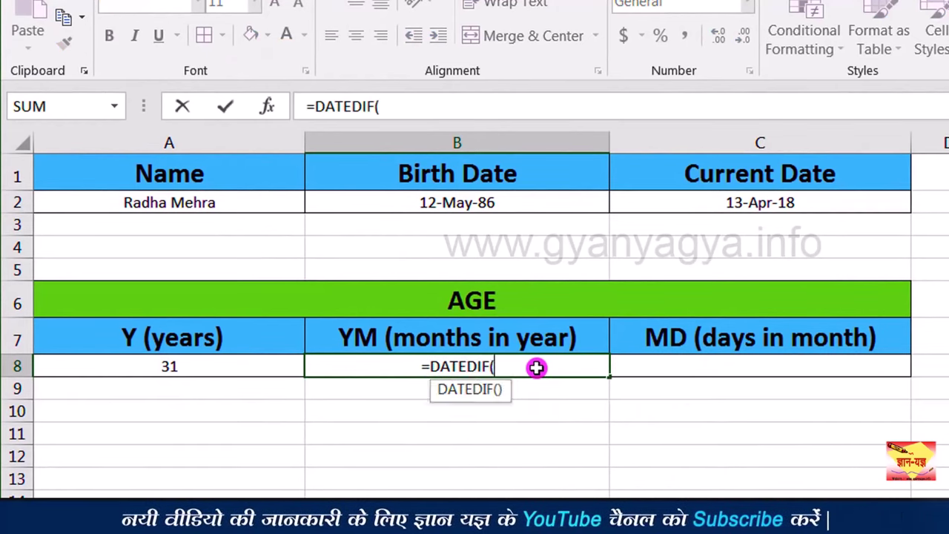
left_click(525, 200)
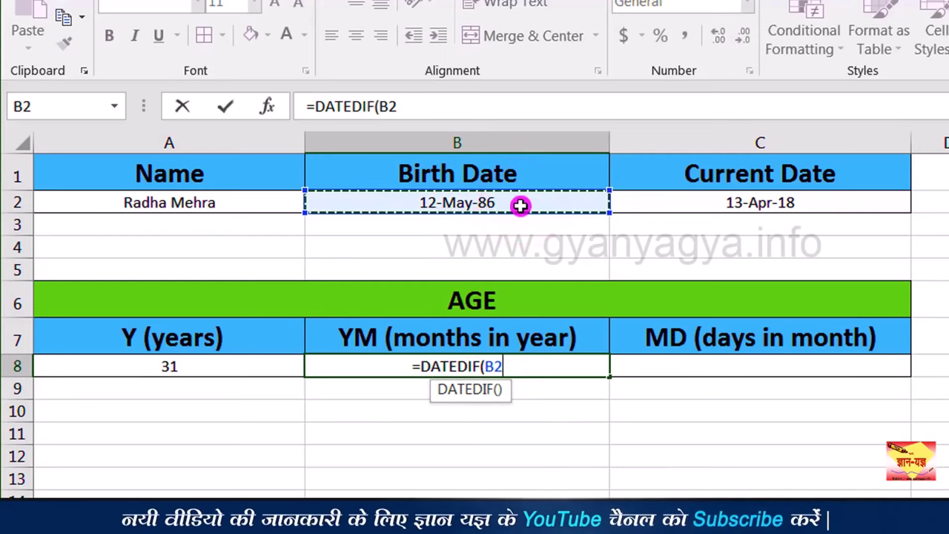
type(",")
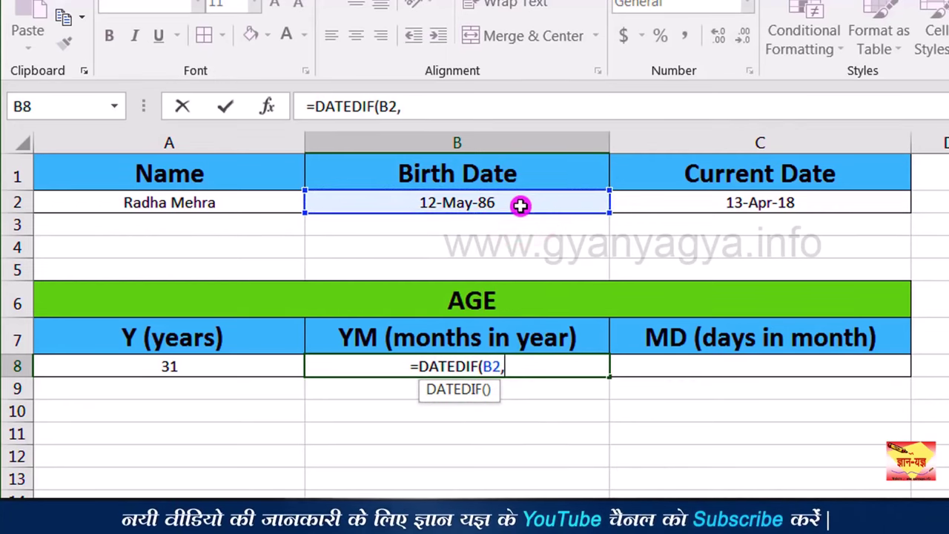
left_click(713, 203)
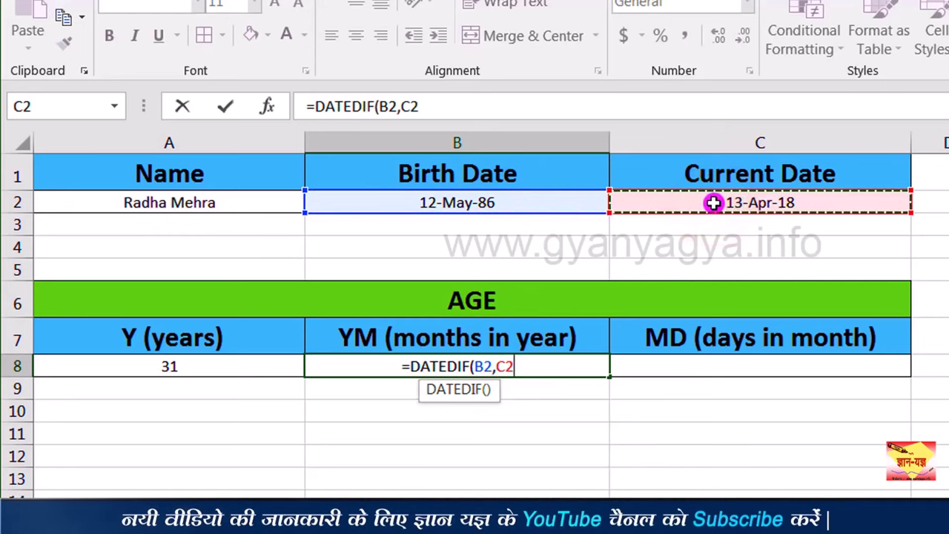
type(",")
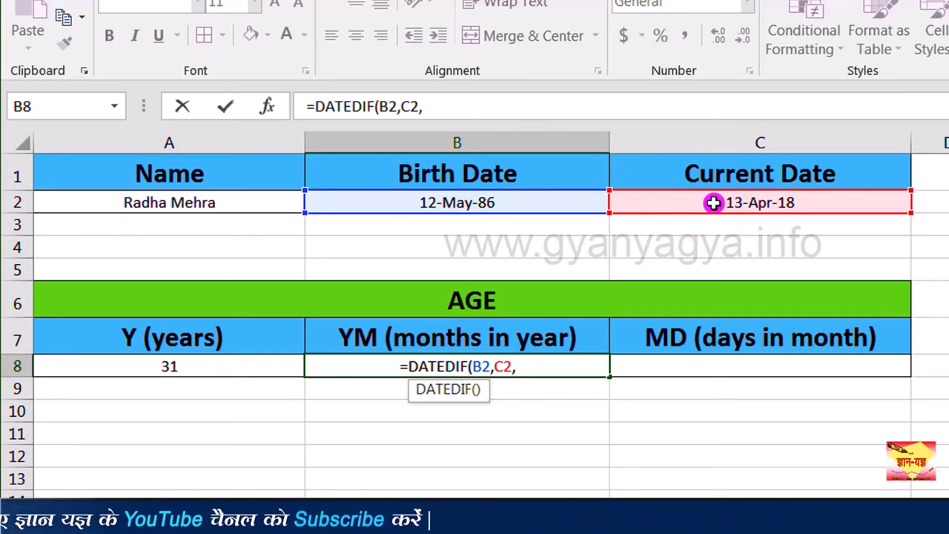
type("\"M\"")
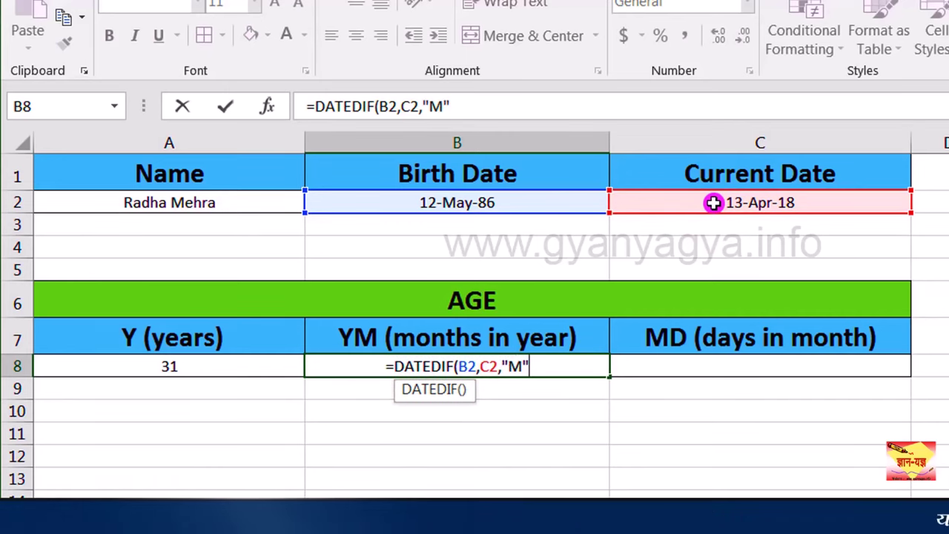
type("M\")")
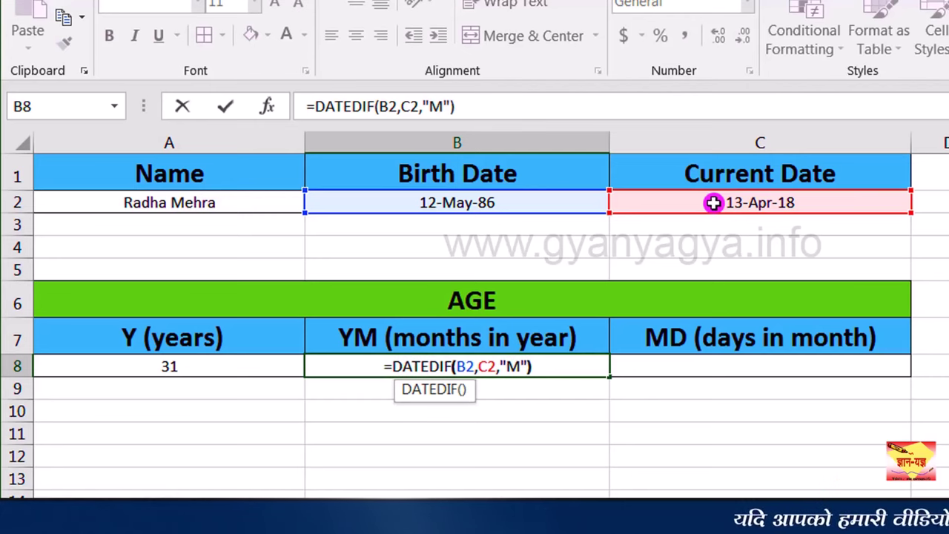
key("Return")
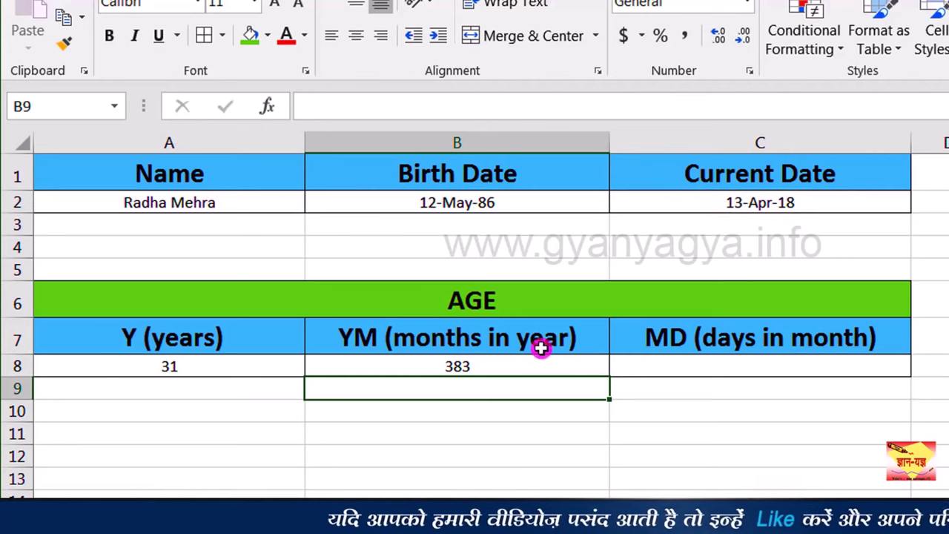
Change the unit in the B8 months formula to "YM" so it reads =DATEDIF(B2,C2,"YM").
left_click(506, 369)
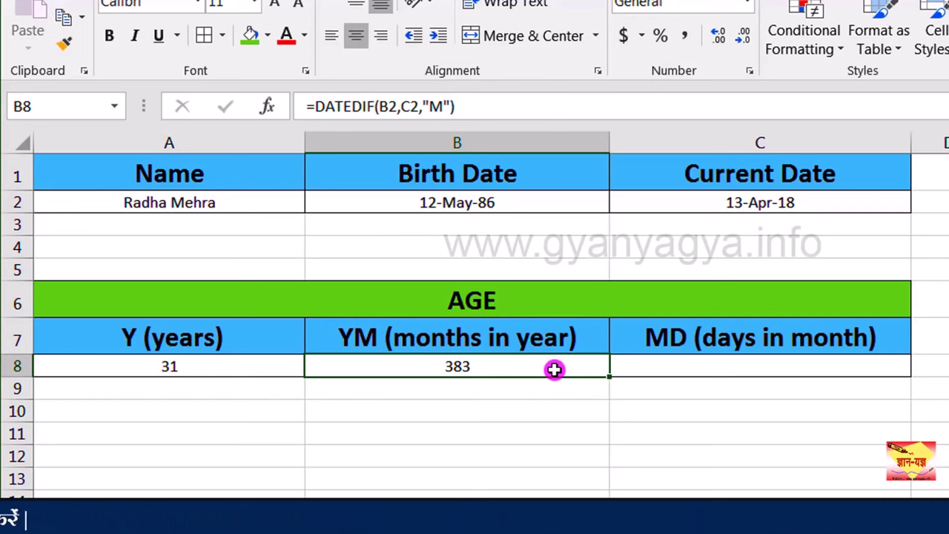
double_click(558, 368)
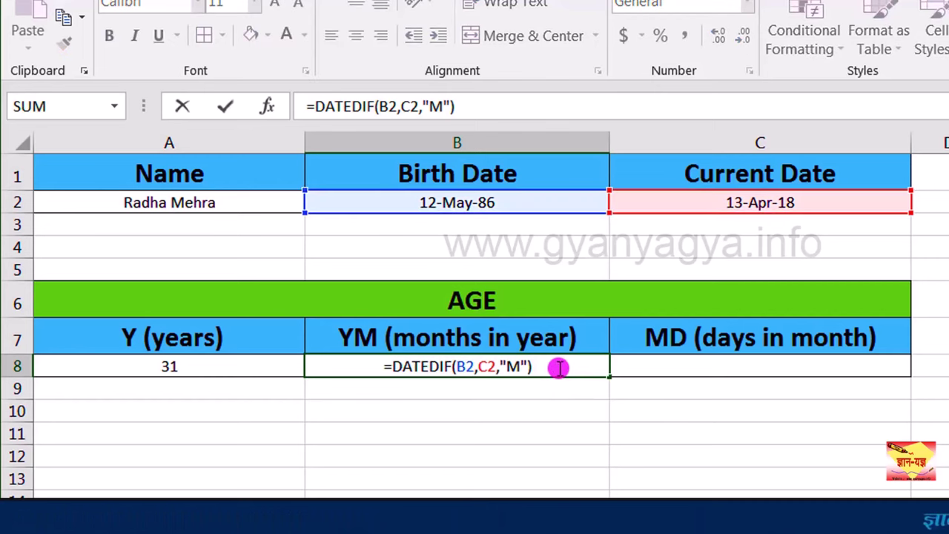
double_click(510, 367)
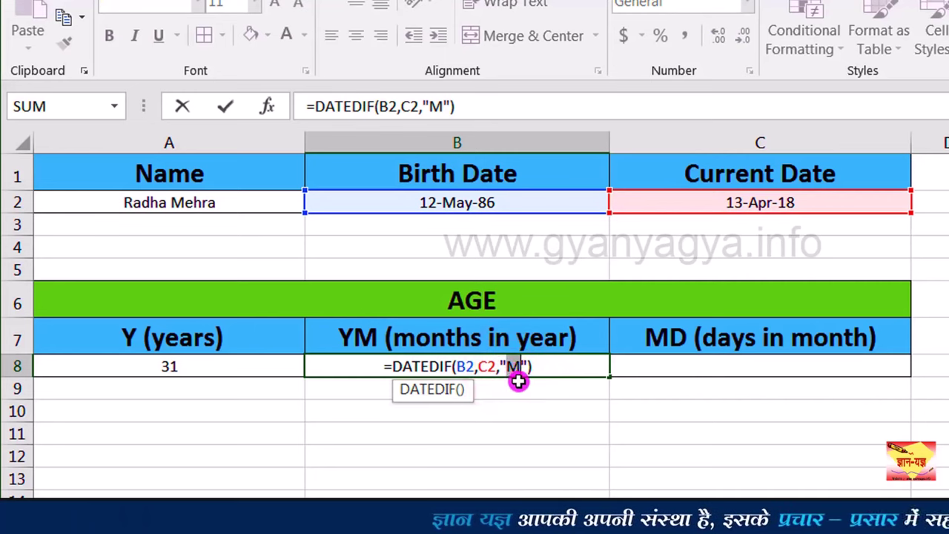
type("YM")
left_click(555, 367)
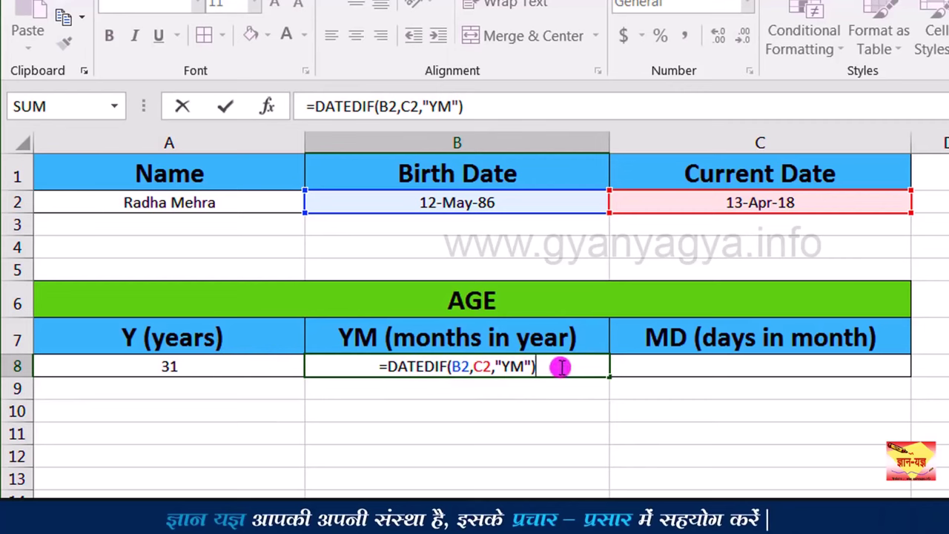
key("Return")
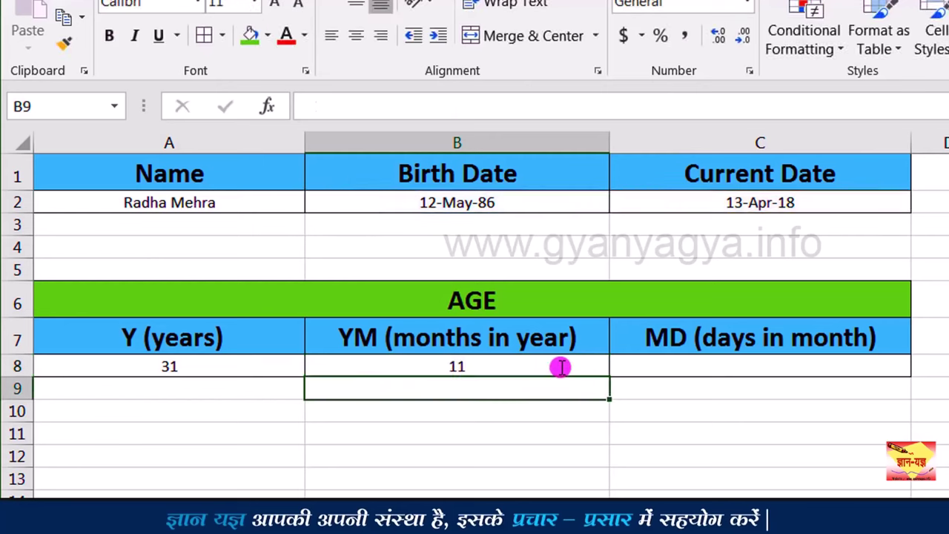
left_click(571, 365)
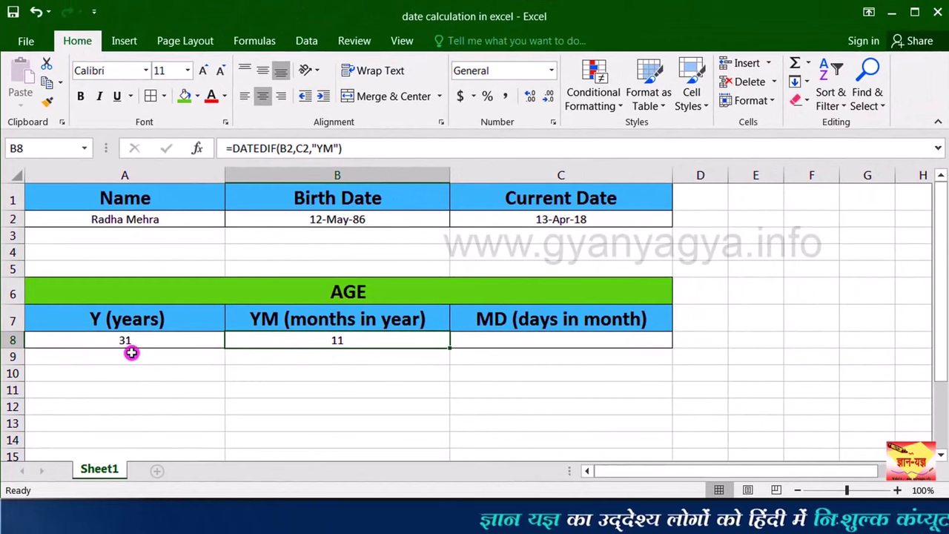
left_click(152, 342)
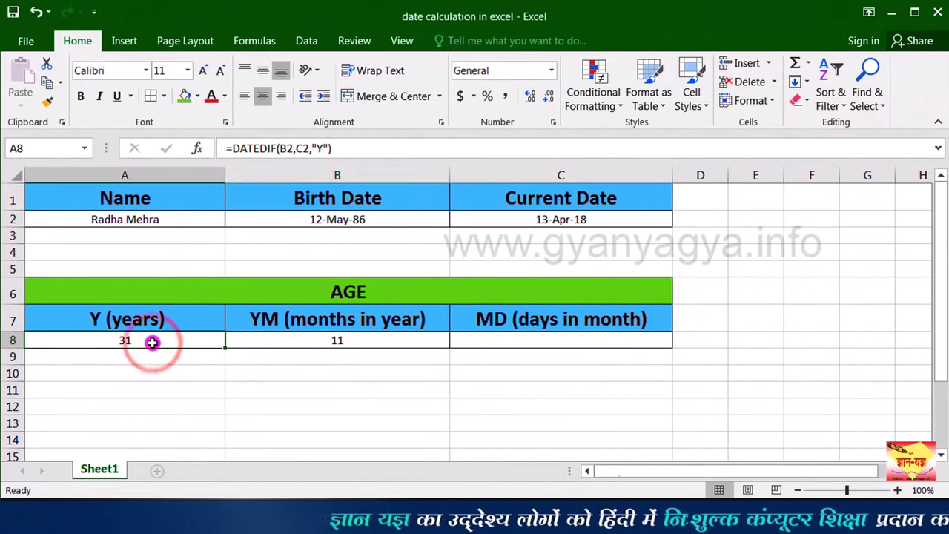
left_click(311, 339)
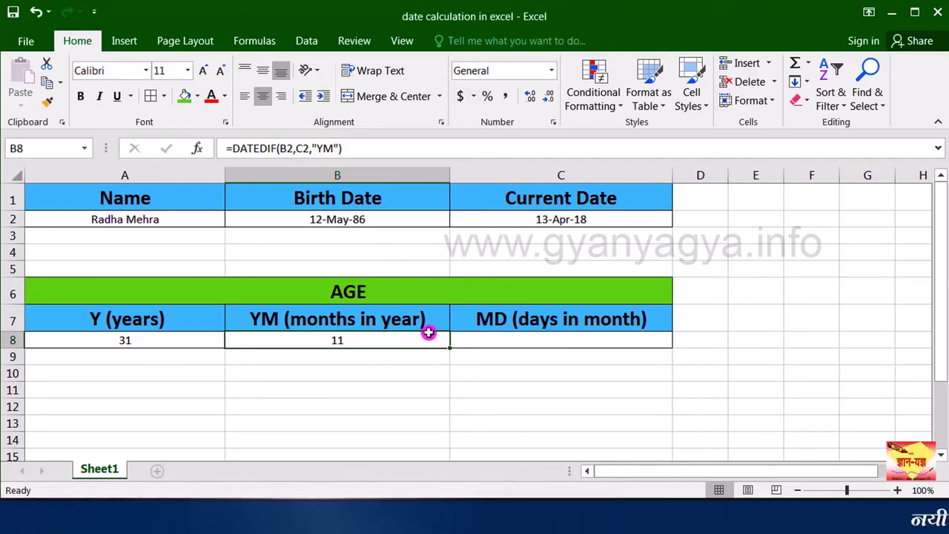
Calculate the remaining days of the age in C8 with the formula =DATEDIF(B2,C2,"MD").
left_click(616, 324)
left_click(608, 343)
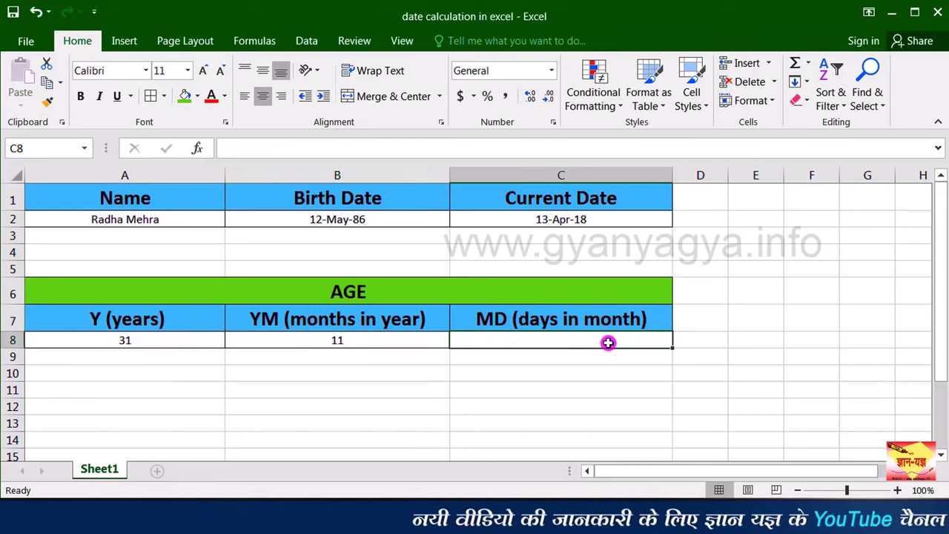
type("=")
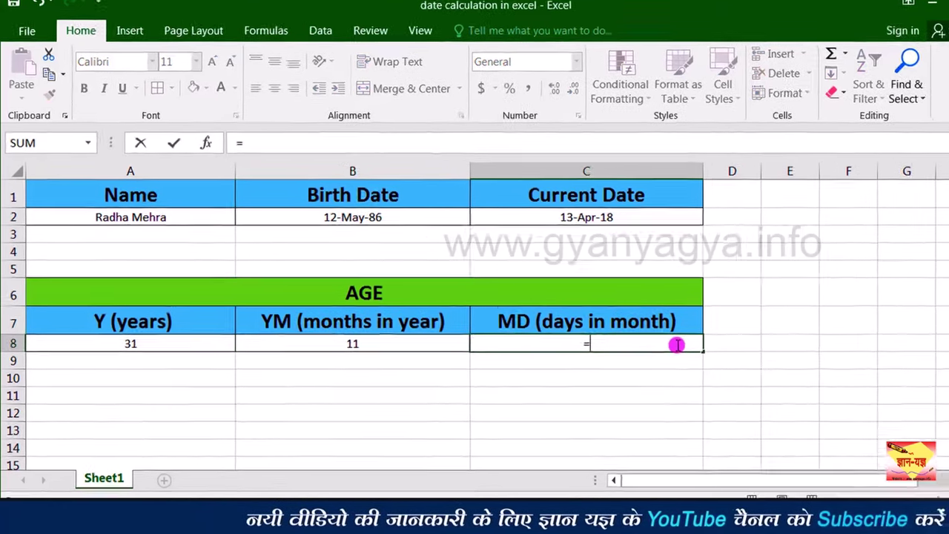
type("DATEDIF(")
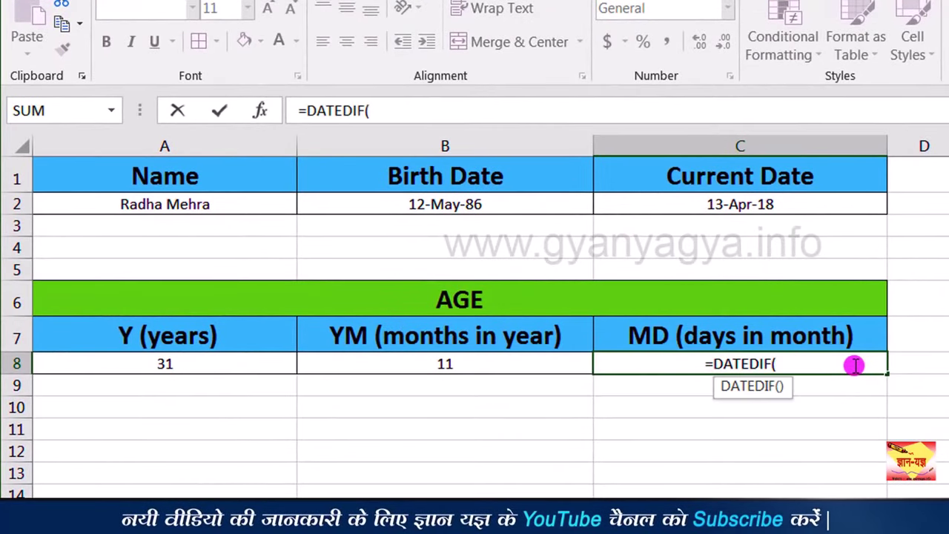
left_click(485, 208)
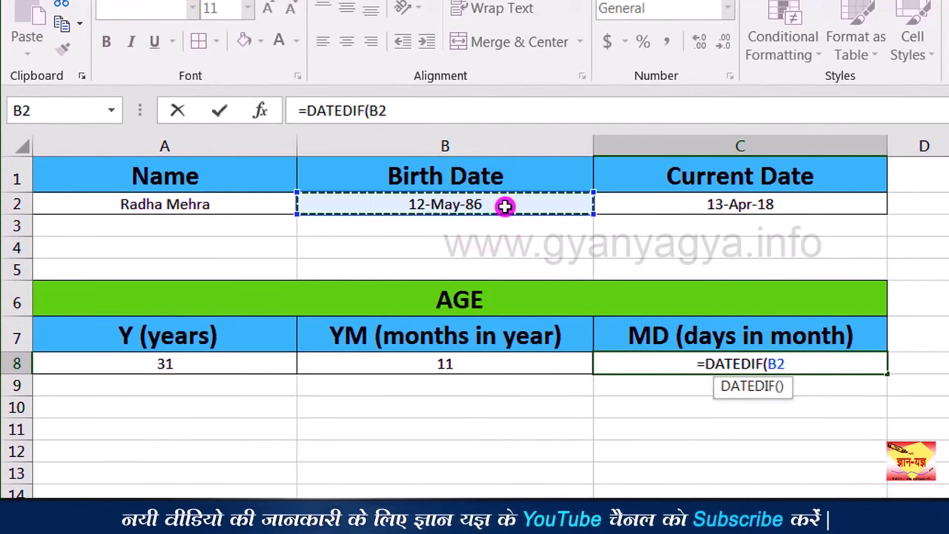
type(",")
left_click(661, 206)
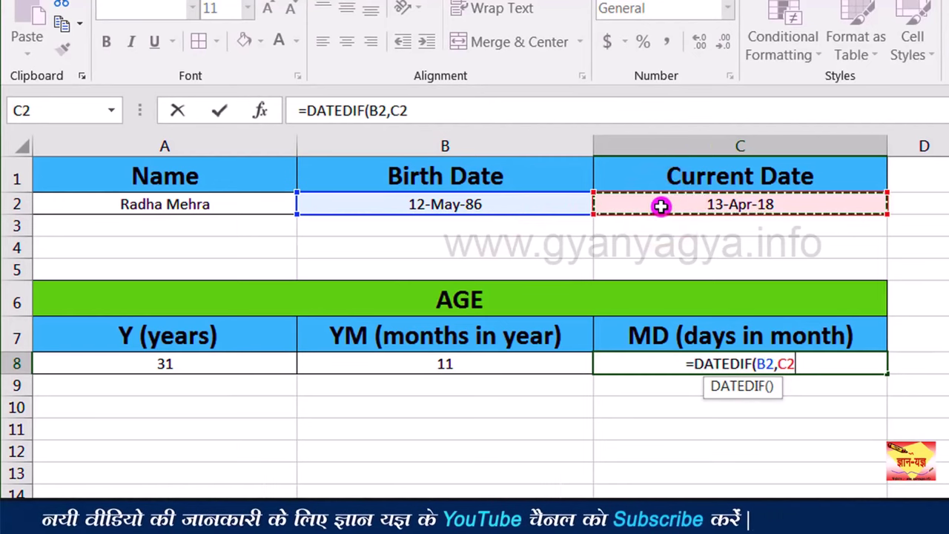
type(",")
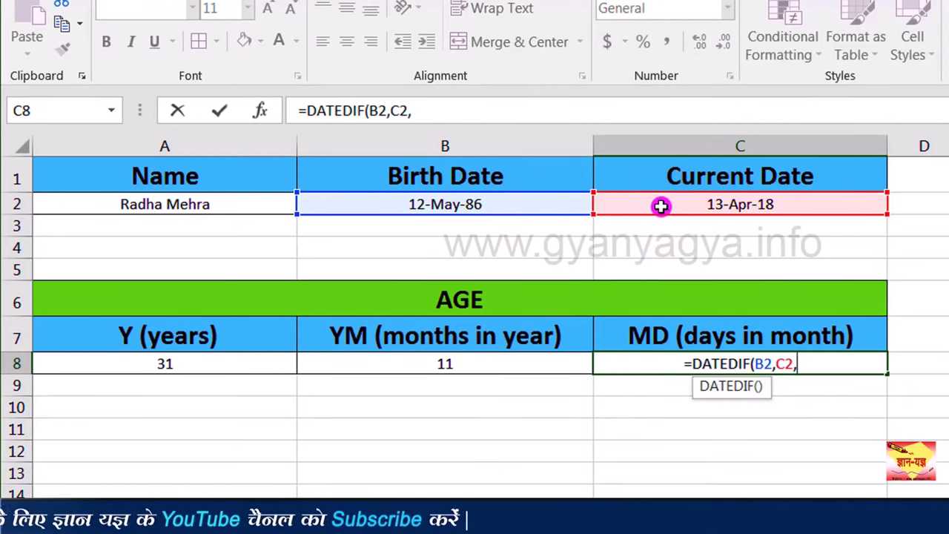
type("\"M")
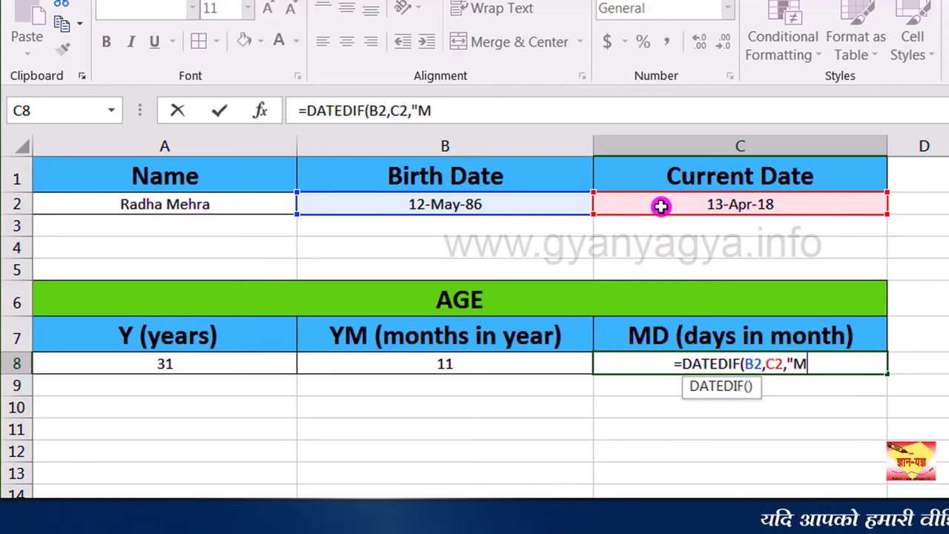
type("D\"")
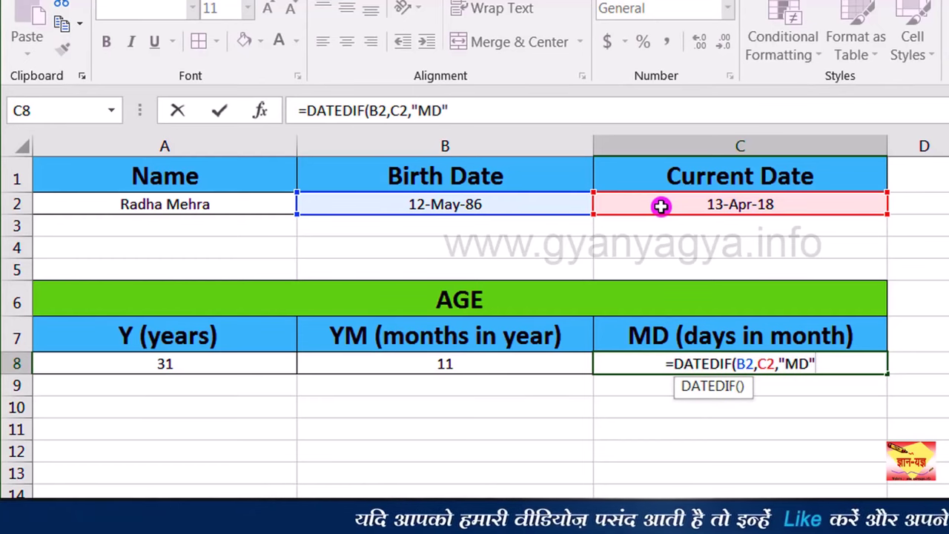
type(")")
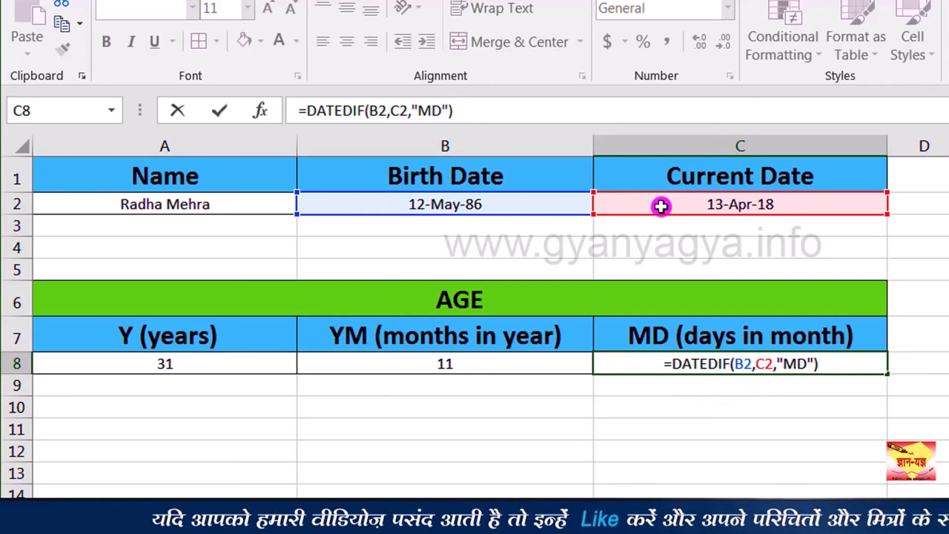
key("Return")
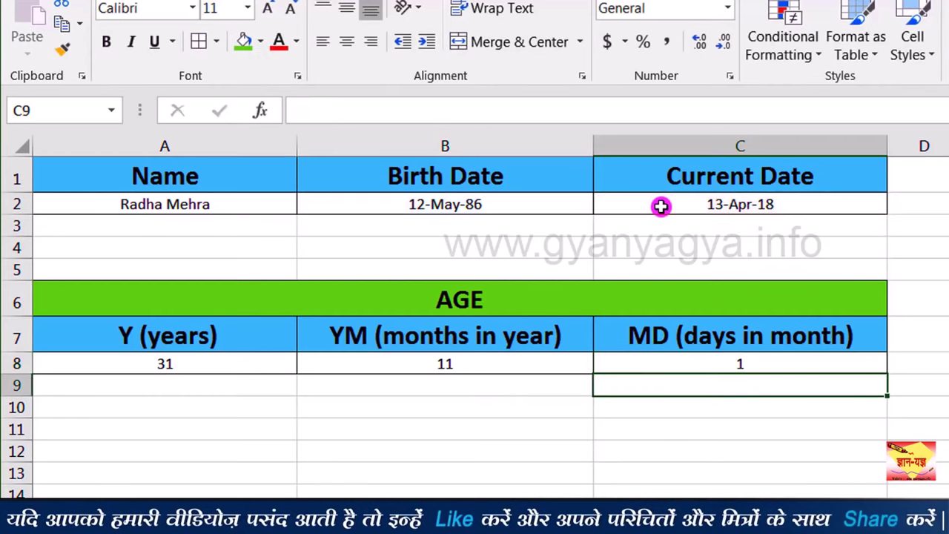
Review the name in A2, the age results in A8:C8 and the headings above them in A7:C7.
left_click(709, 366)
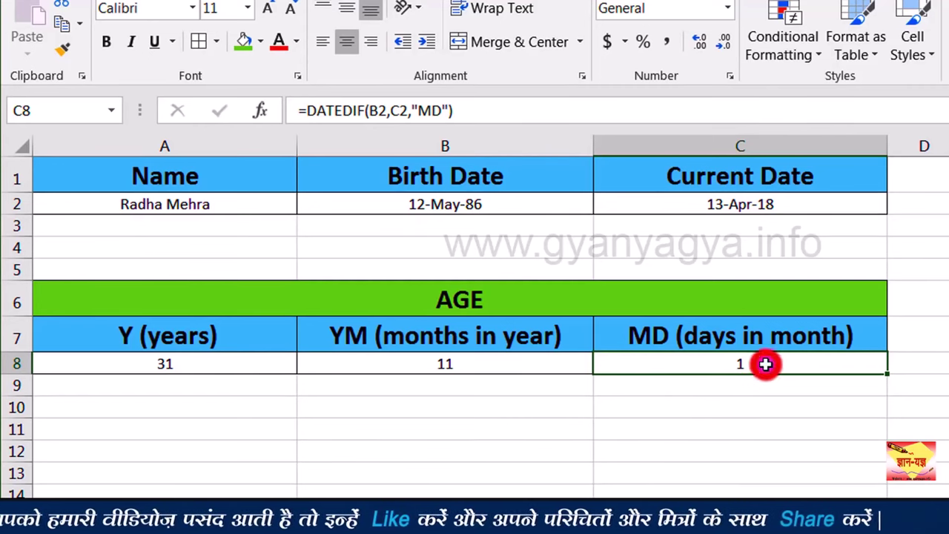
left_click(237, 210)
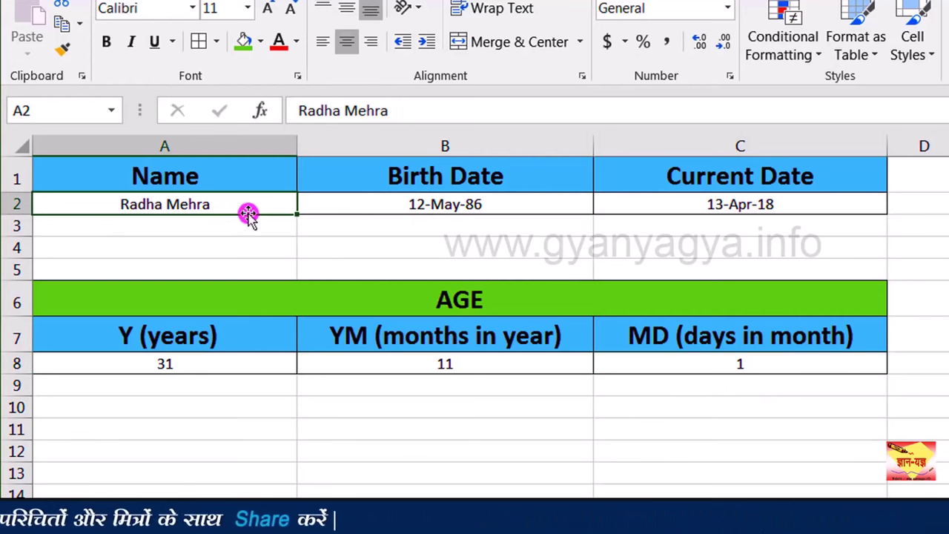
left_click(235, 367)
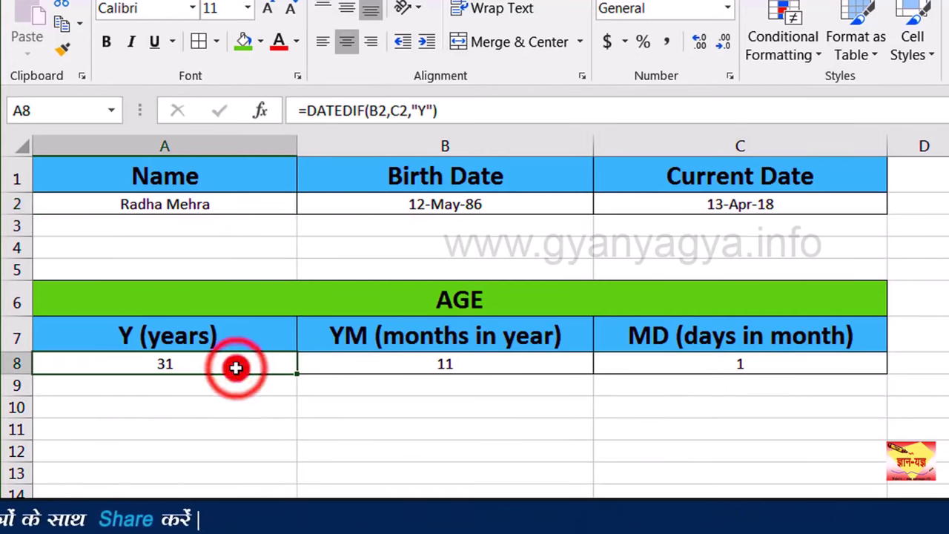
left_click(434, 369)
left_click(641, 369)
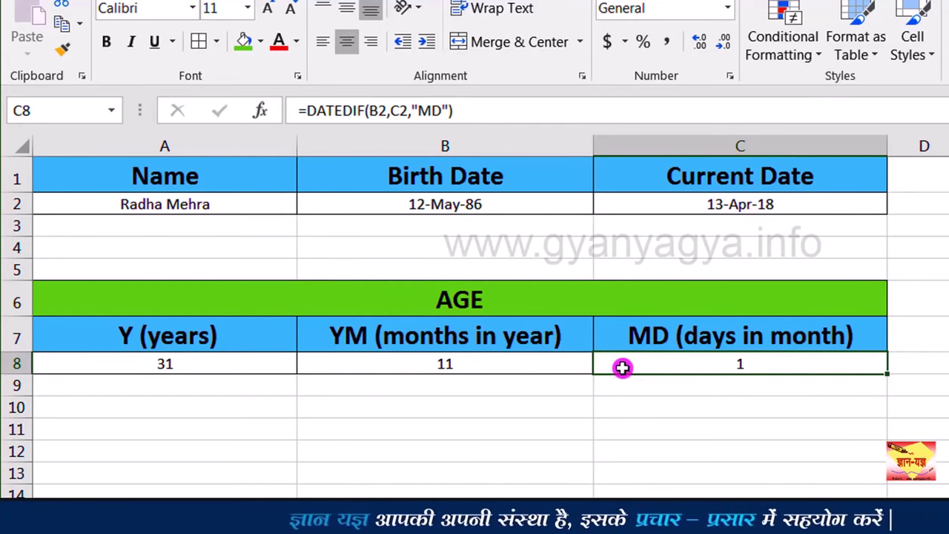
left_click(150, 341)
left_click(335, 336)
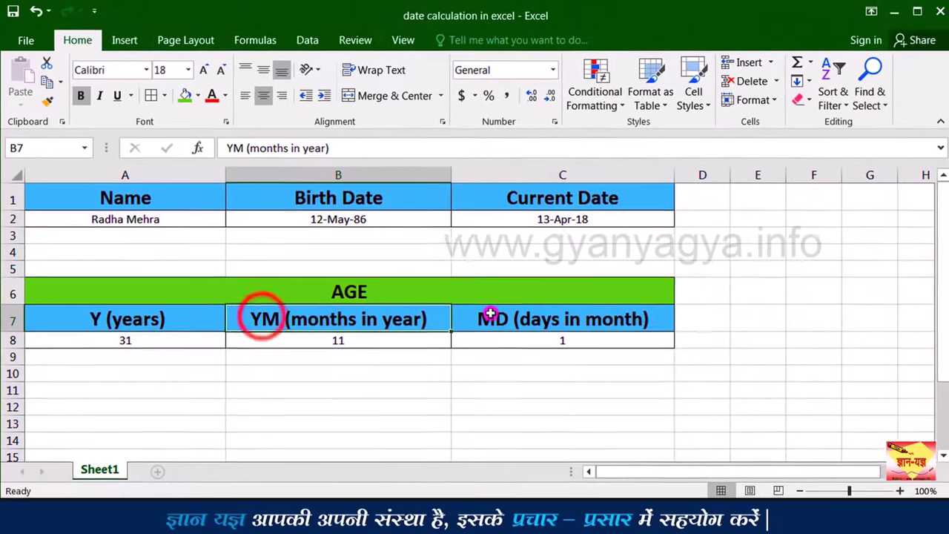
left_click(638, 336)
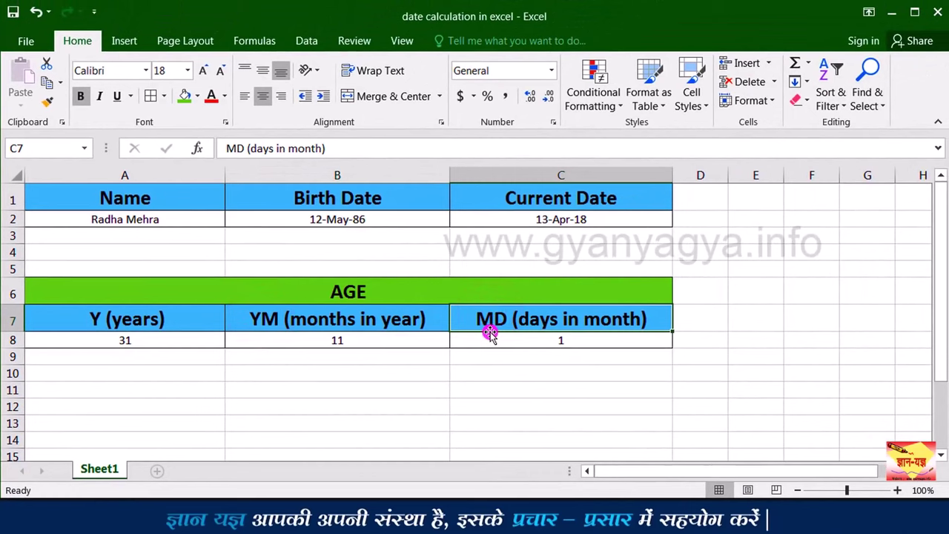
left_click(170, 323)
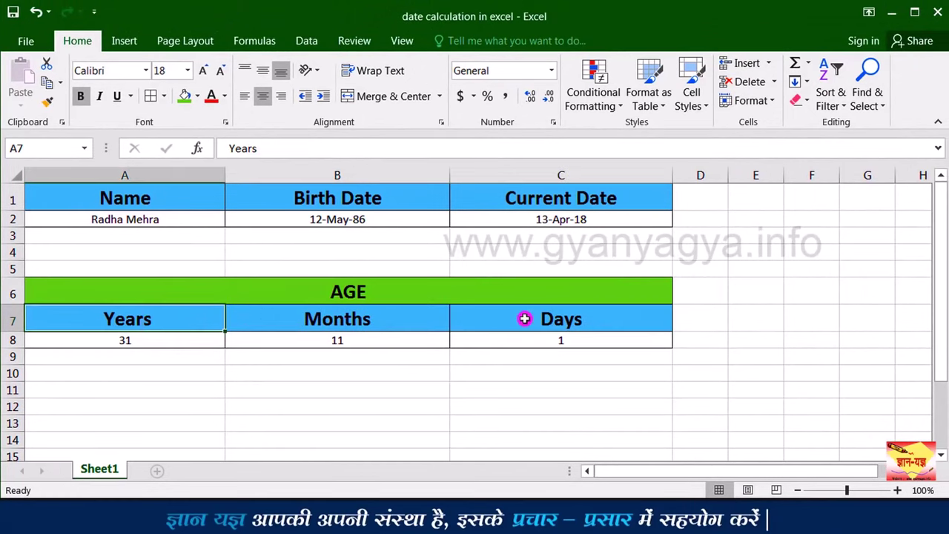
left_click(264, 323)
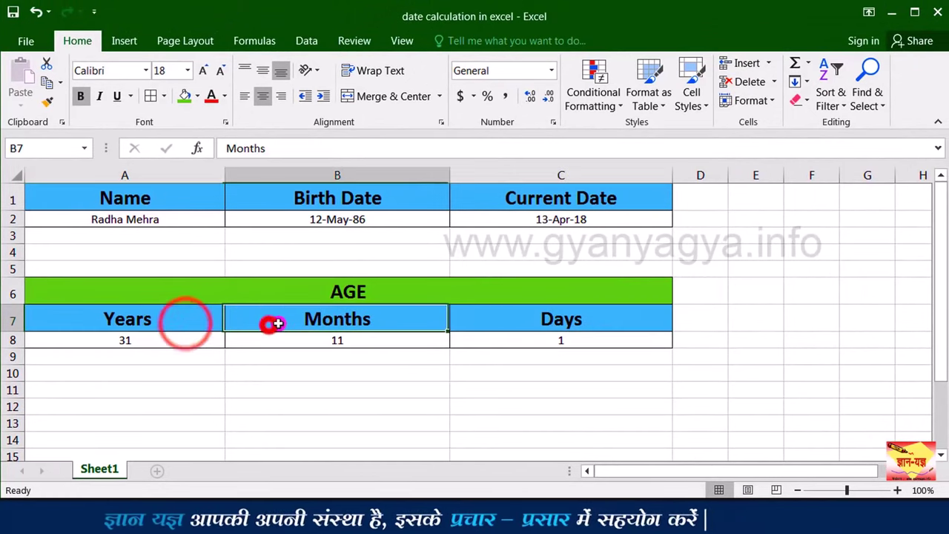
left_click(479, 319)
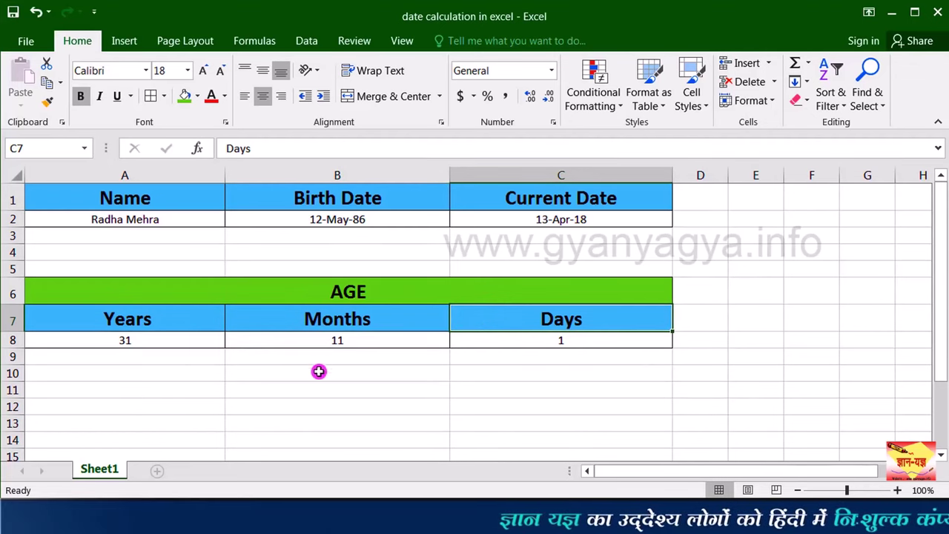
Begin a CONCATENATE formula in B11 that joins the name in A2 with the text " age is ", as =CONCATENATE(A2&" age is "&.
left_click(296, 389)
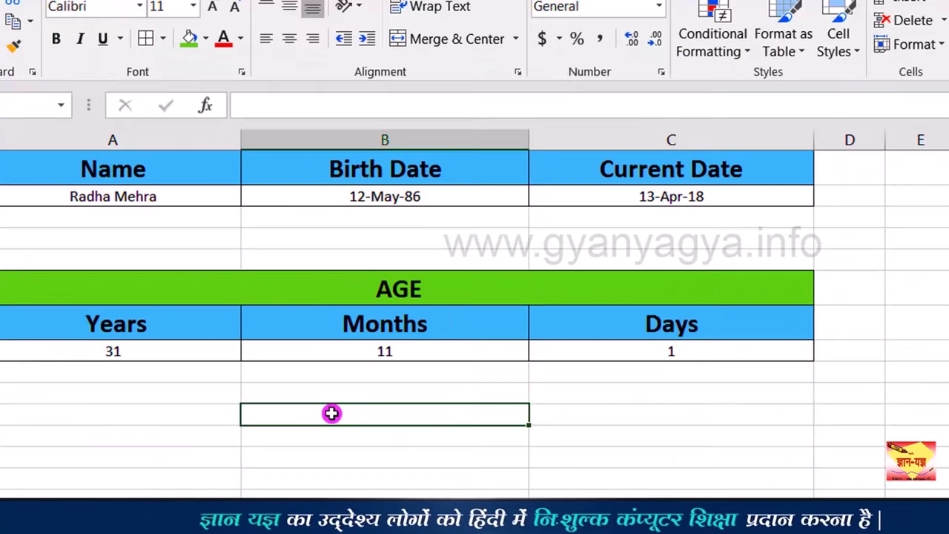
type("=")
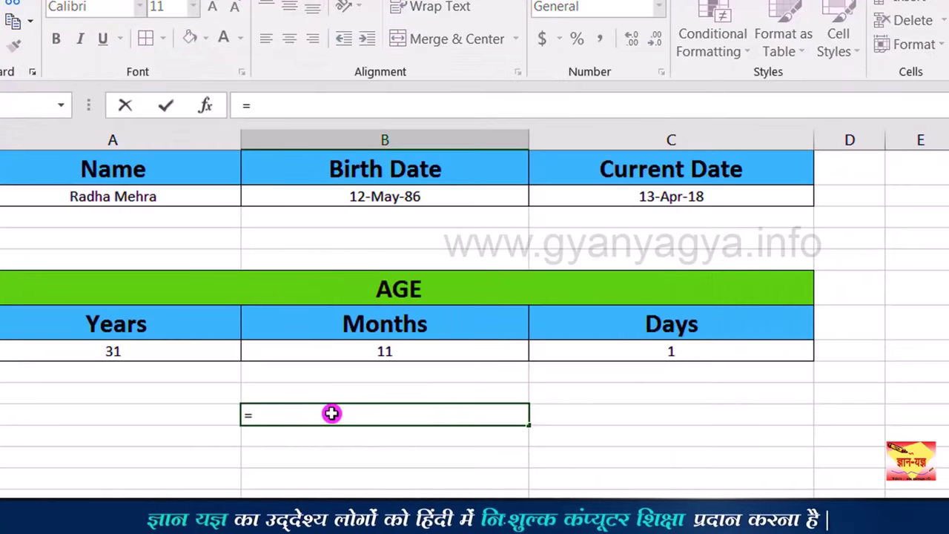
type("CONC")
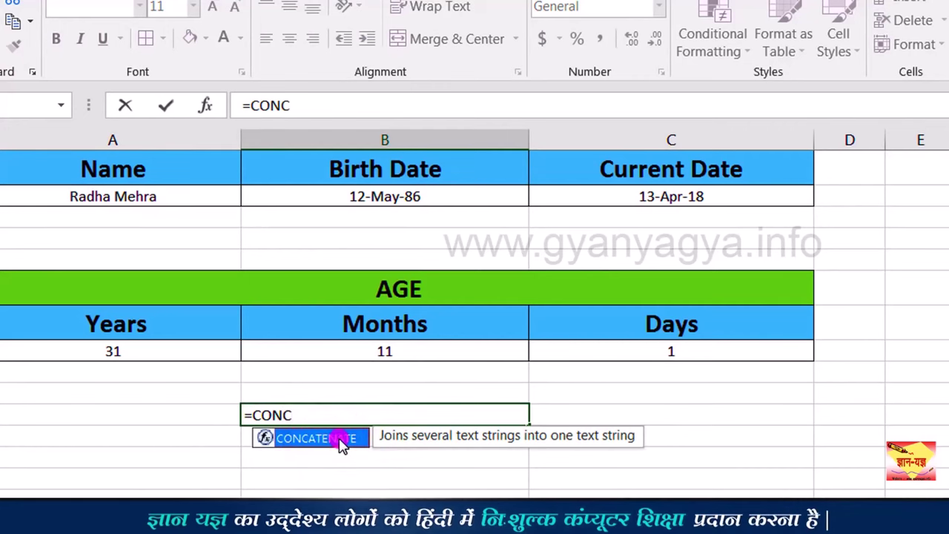
double_click(328, 439)
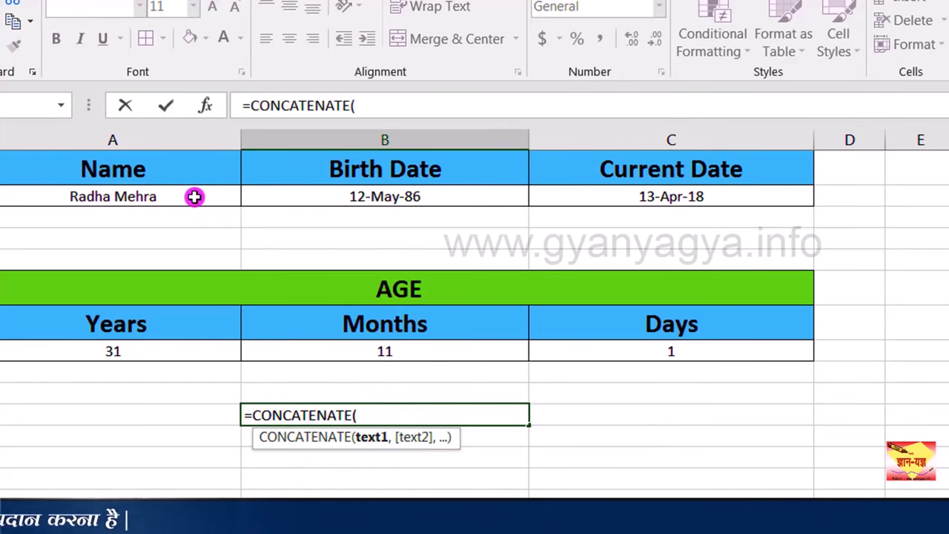
left_click(194, 197)
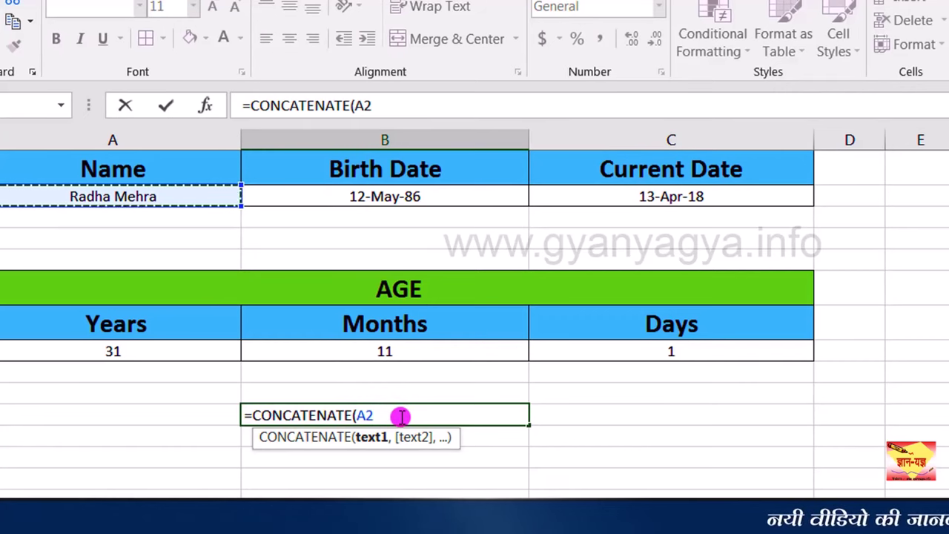
type("&")
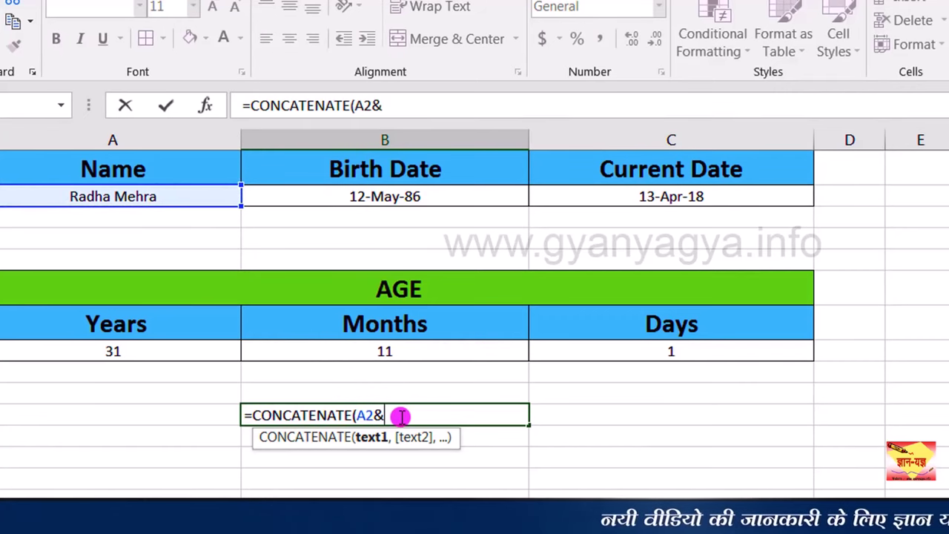
type("\"")
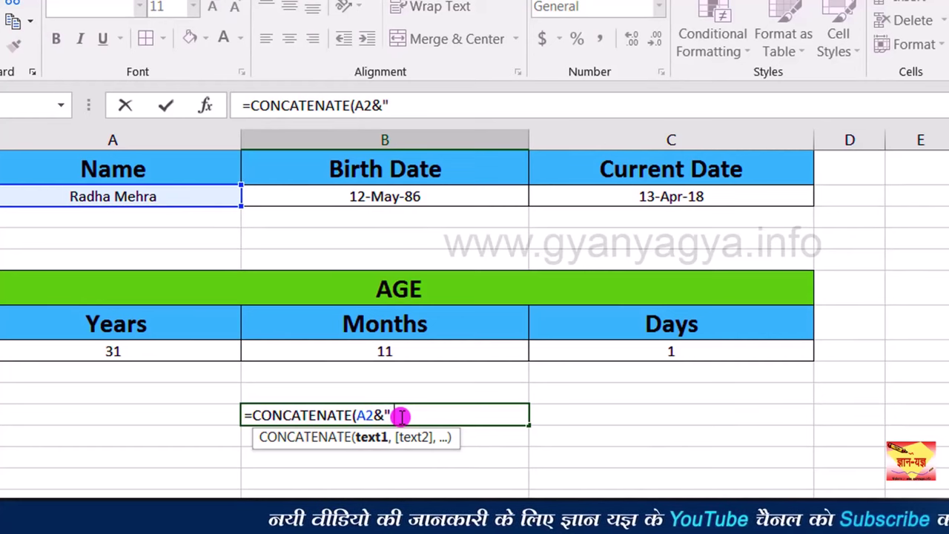
type(" age is \"&")
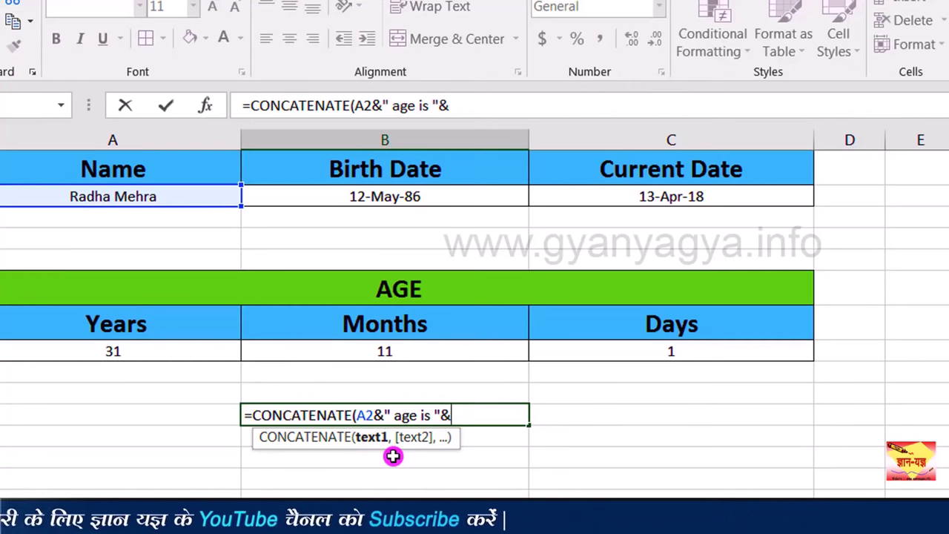
Extend the CONCATENATE formula in B11 with the years value A8 and heading A7, then the months value B8 and heading B7.
left_click(185, 351)
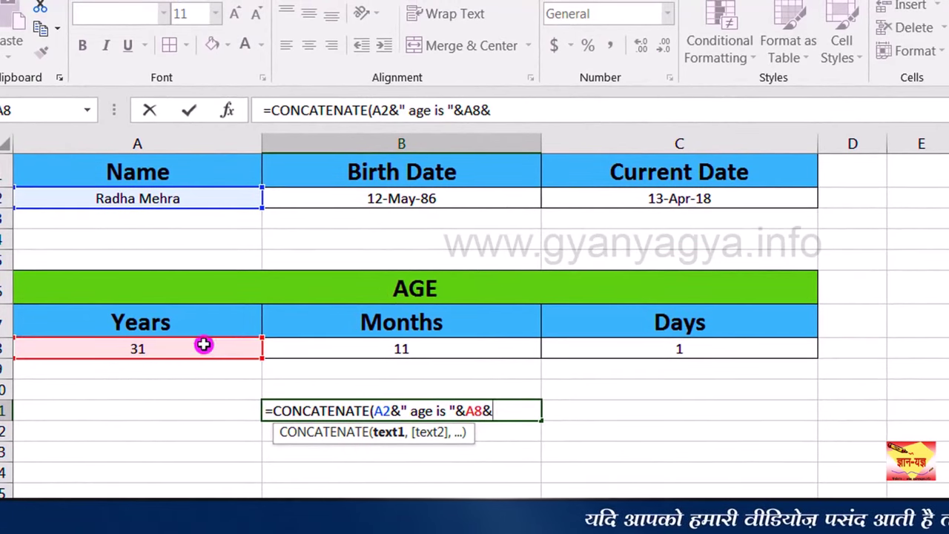
left_click(215, 324)
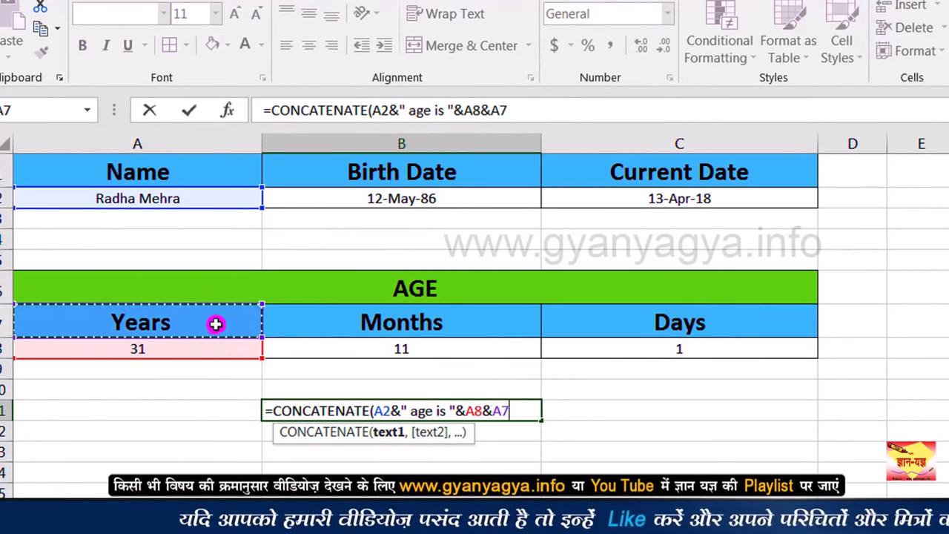
type("&")
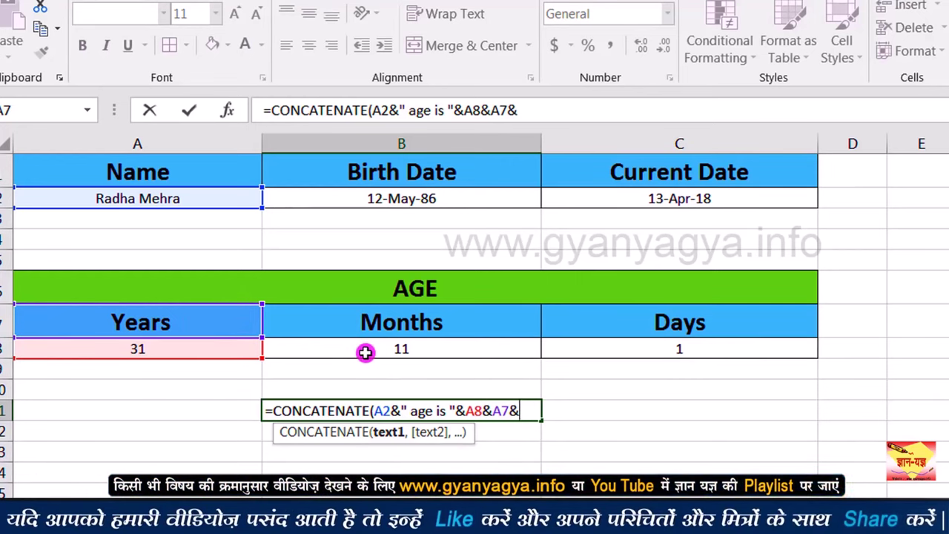
left_click(365, 352)
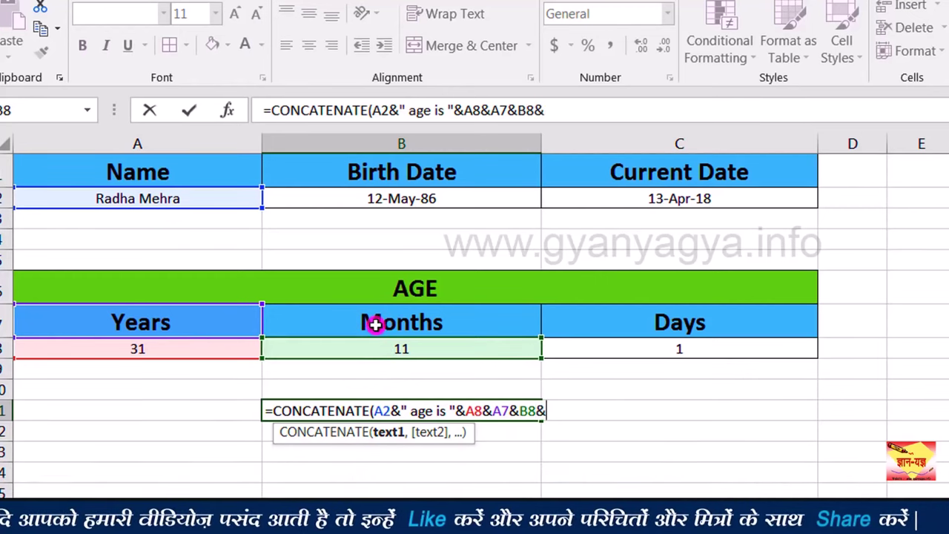
left_click(361, 324)
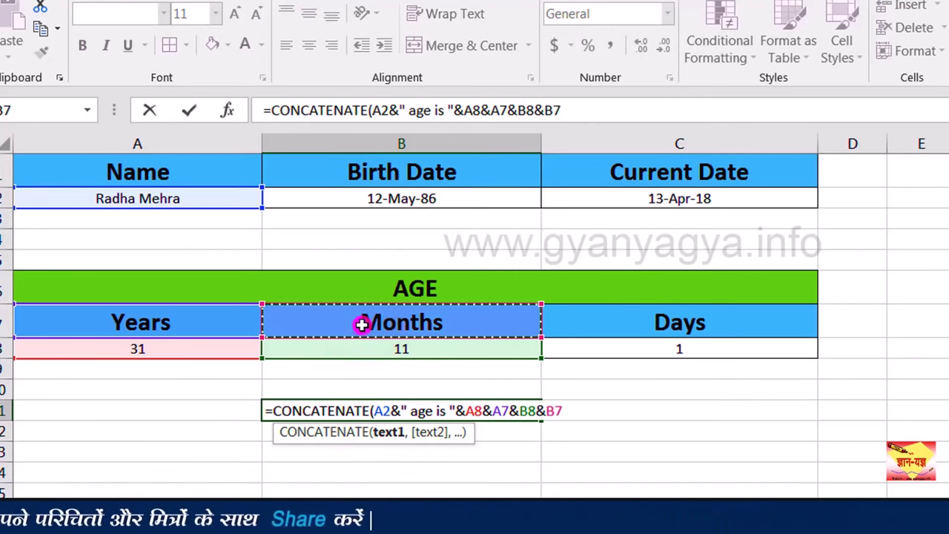
type("&")
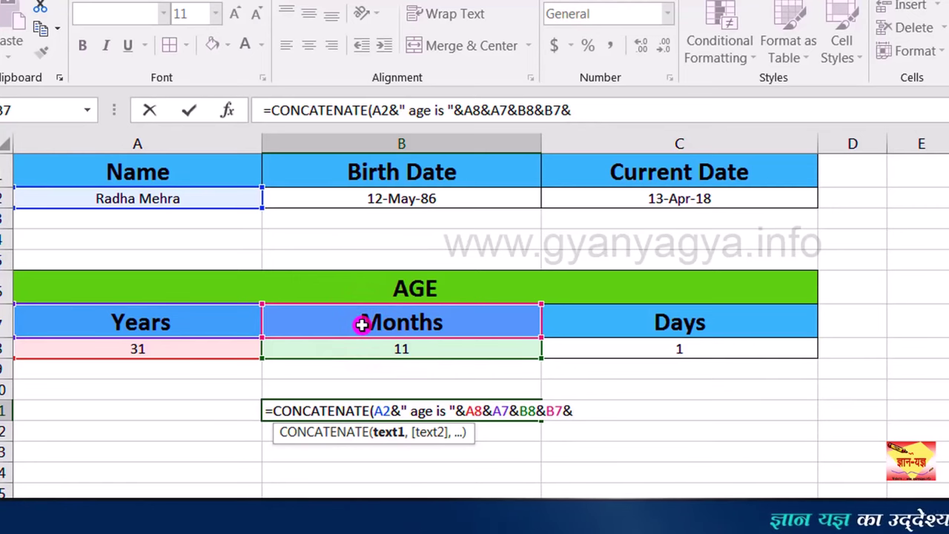
Finish the B11 formula with the days value and heading as =CONCATENATE(A2&" age is "&A8&A7&B8&B7&C8&C7).
left_click(616, 350)
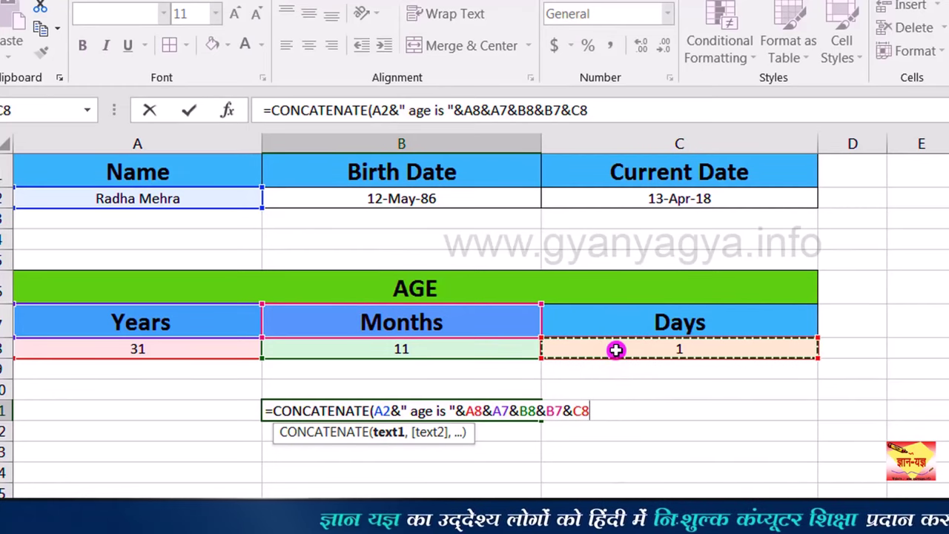
type("&")
left_click(622, 322)
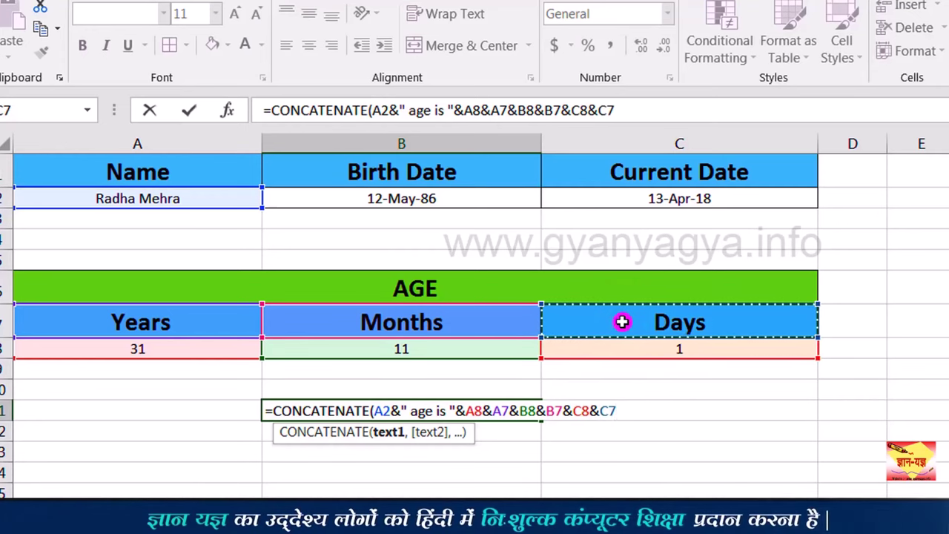
type(")")
key("Return")
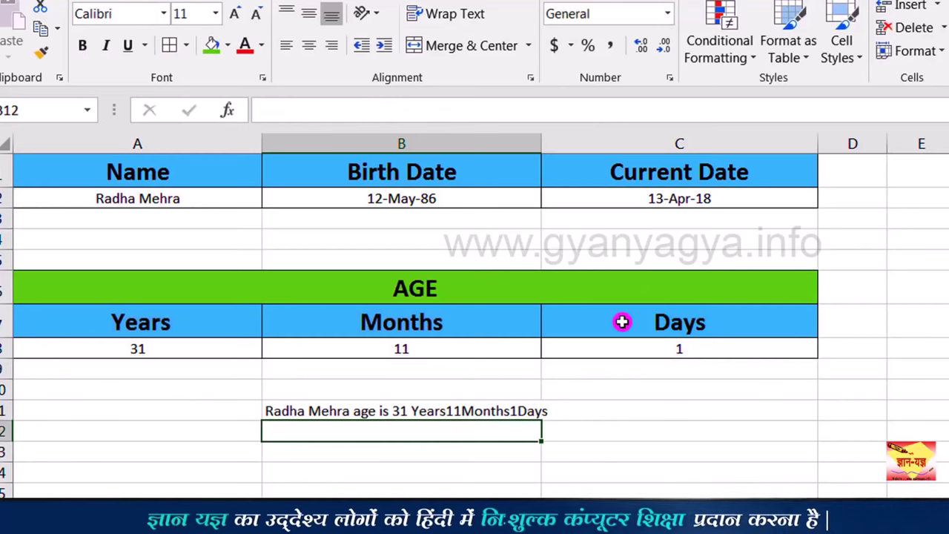
Review the combined sentence in B11 and its source entries for name, birth date and current date in A2:C2.
left_click(512, 405)
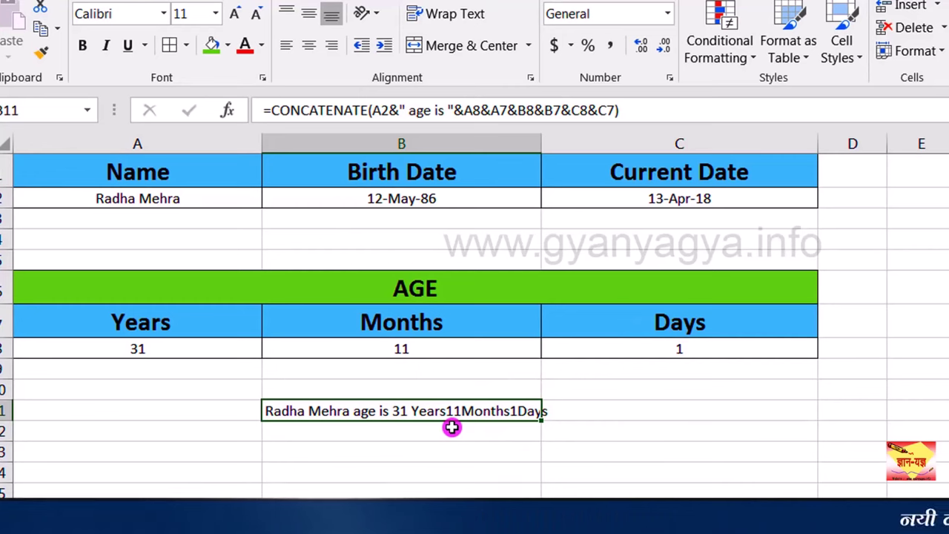
left_click(282, 199)
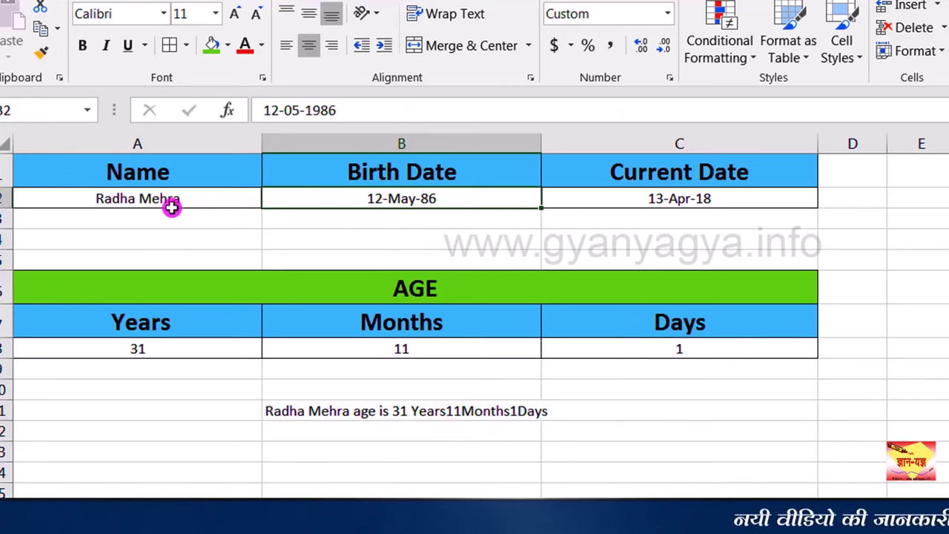
left_click(167, 204)
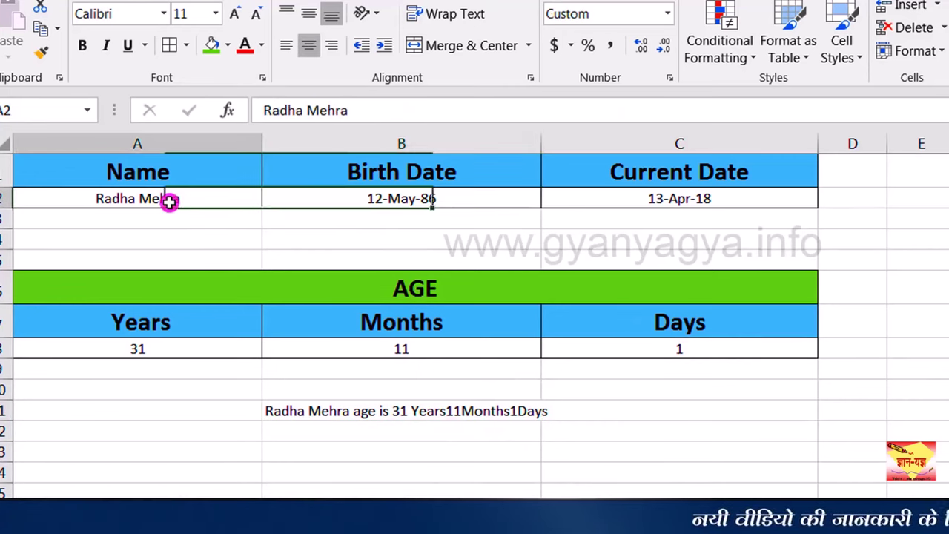
left_click(342, 199)
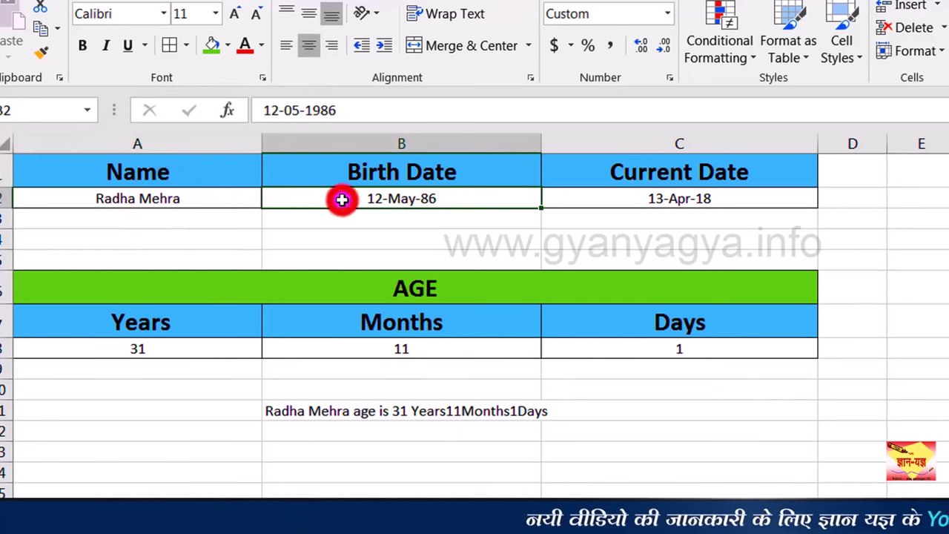
left_click(619, 197)
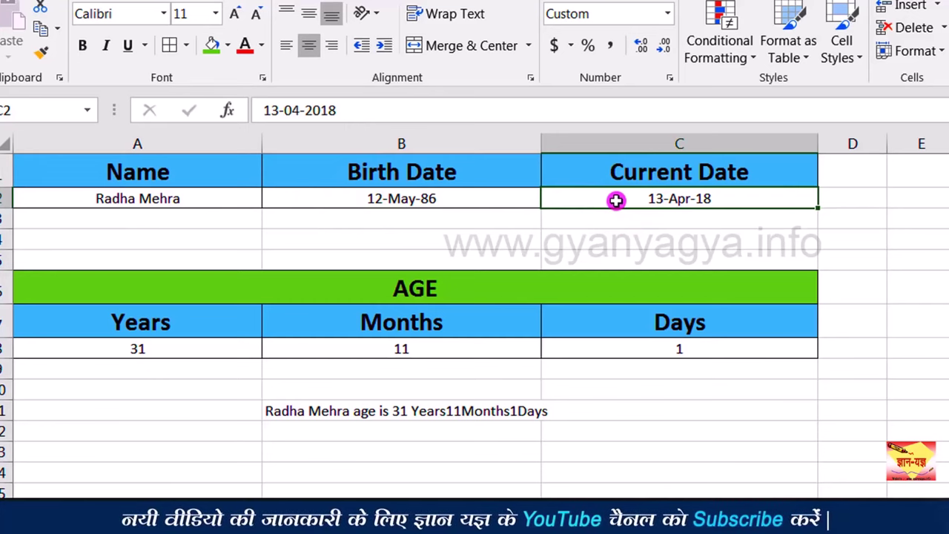
left_click(412, 416)
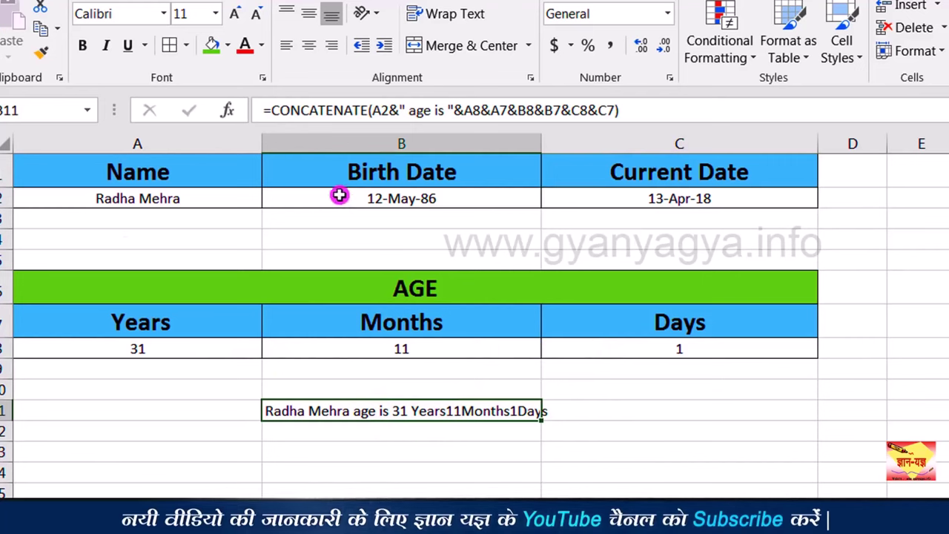
Change the month of the birth date in B2 to 06 and check the recalculated months in B8.
left_click(373, 197)
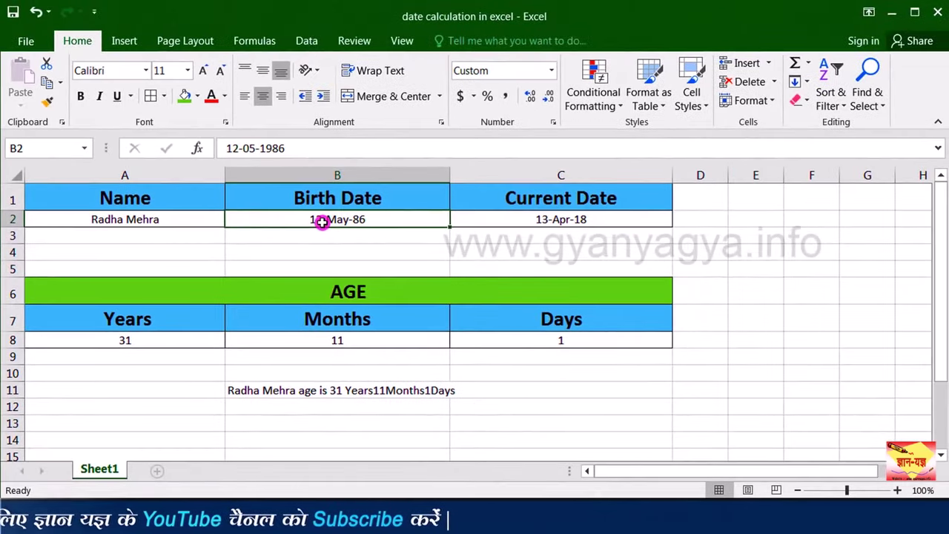
double_click(334, 216)
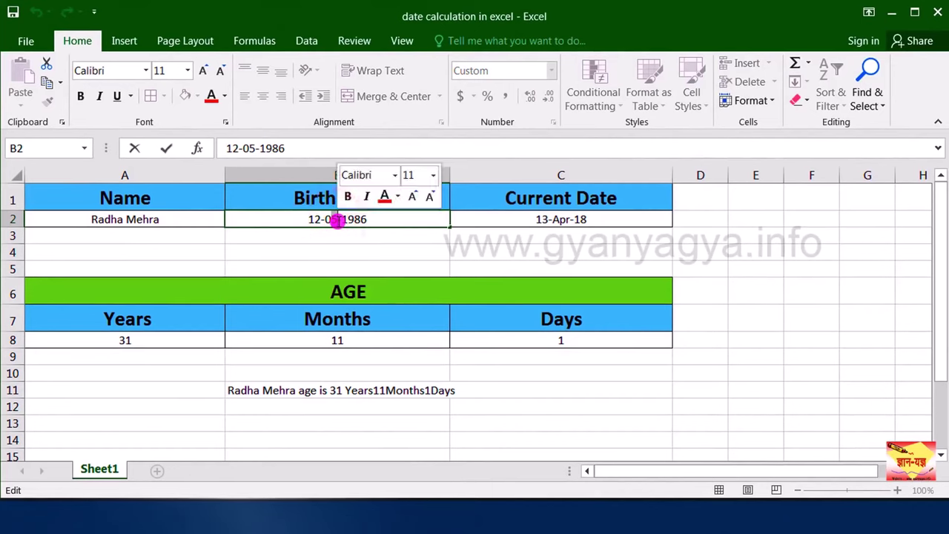
type("06")
key("Return")
left_click(365, 344)
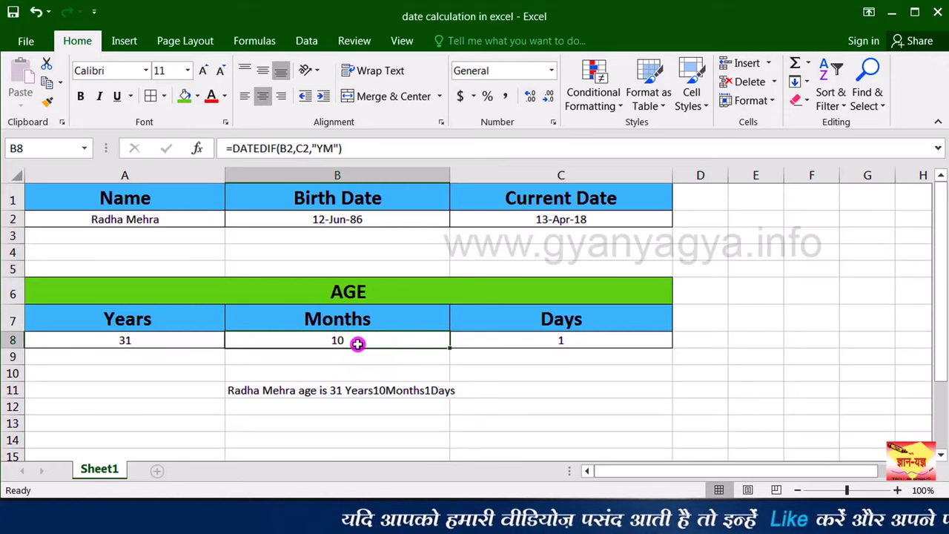
Replace the surname in A2 with a different one and check the combined sentence in B11.
left_click(178, 220)
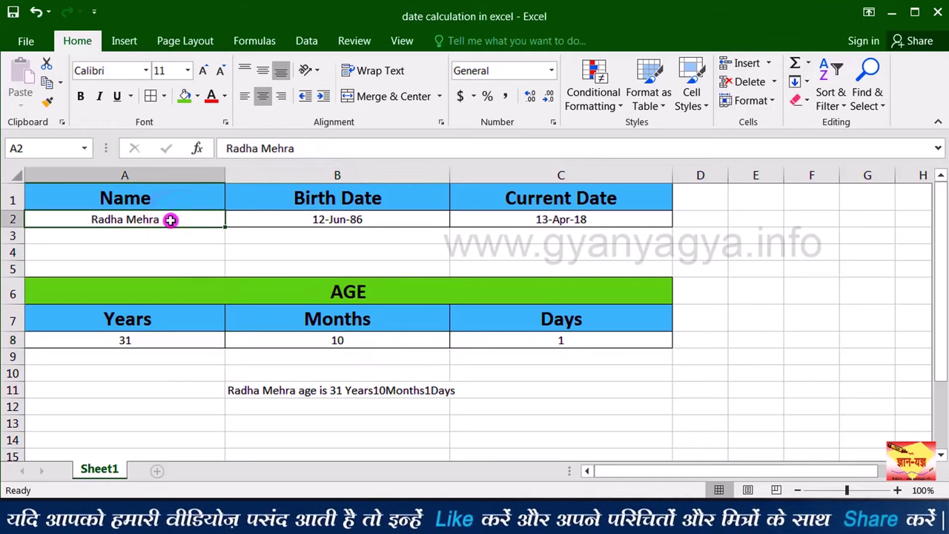
double_click(171, 220)
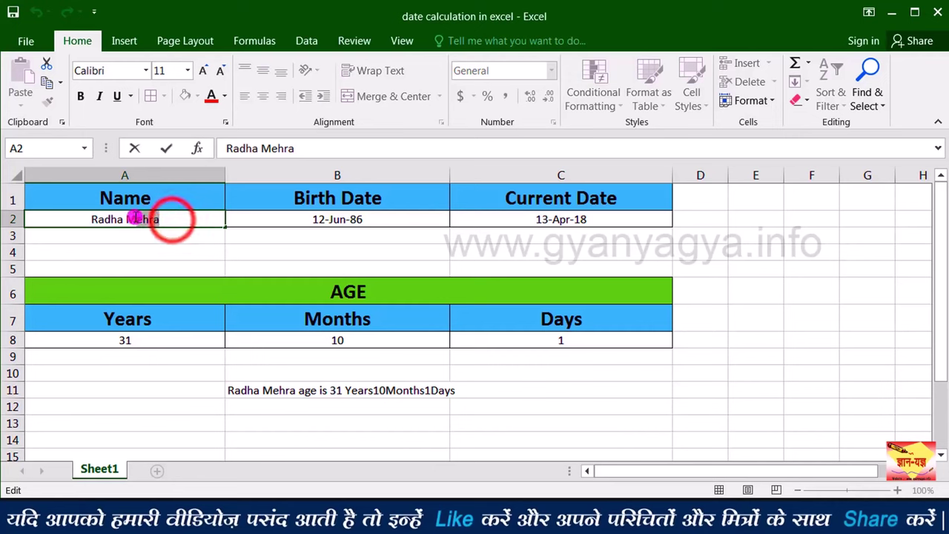
type("alviya")
key("Return")
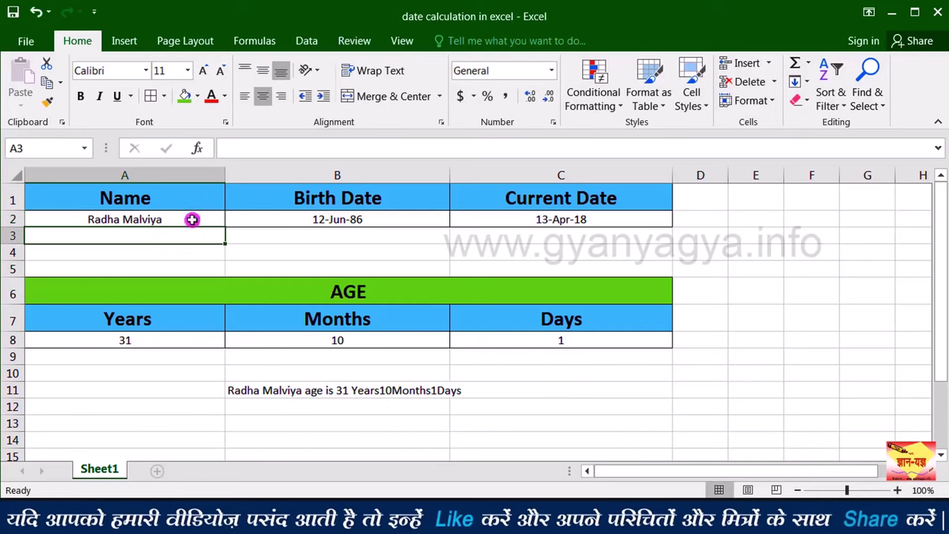
left_click(275, 393)
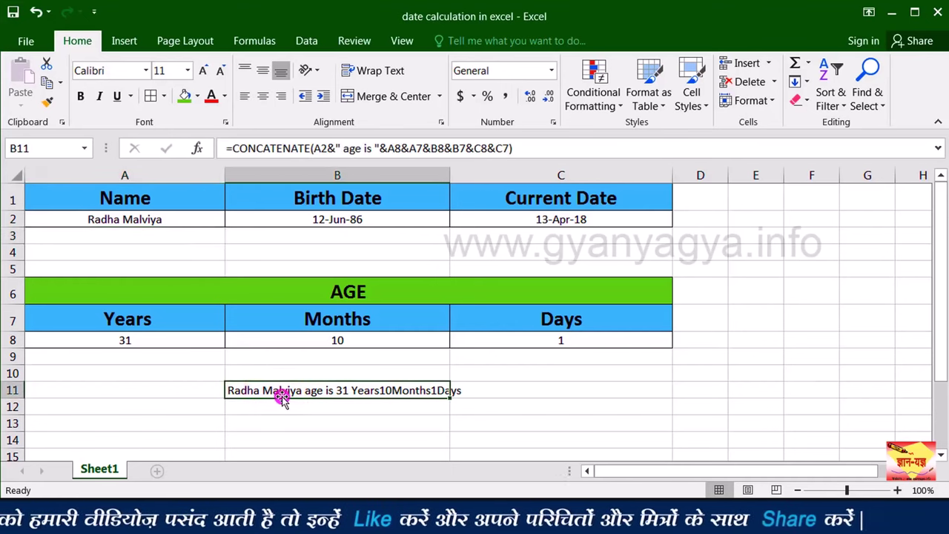
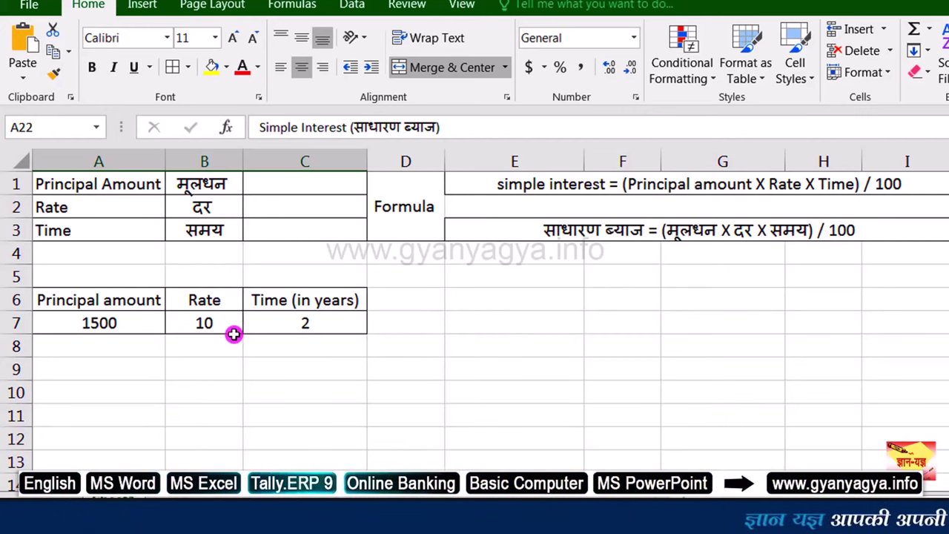
Paste the copied Simple Interest (साधारण ब्याज) heading block at A9, below the principal, rate and time table.
left_click(143, 374)
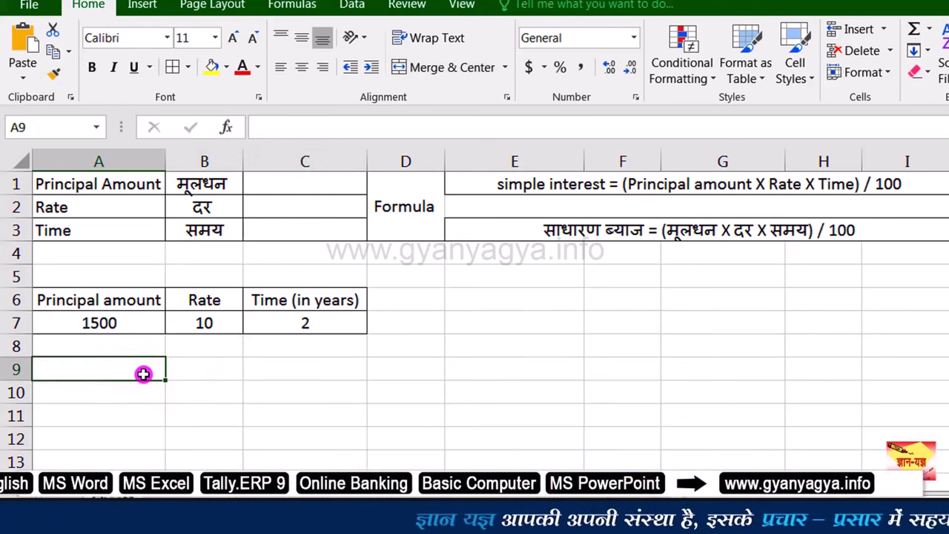
key("Return")
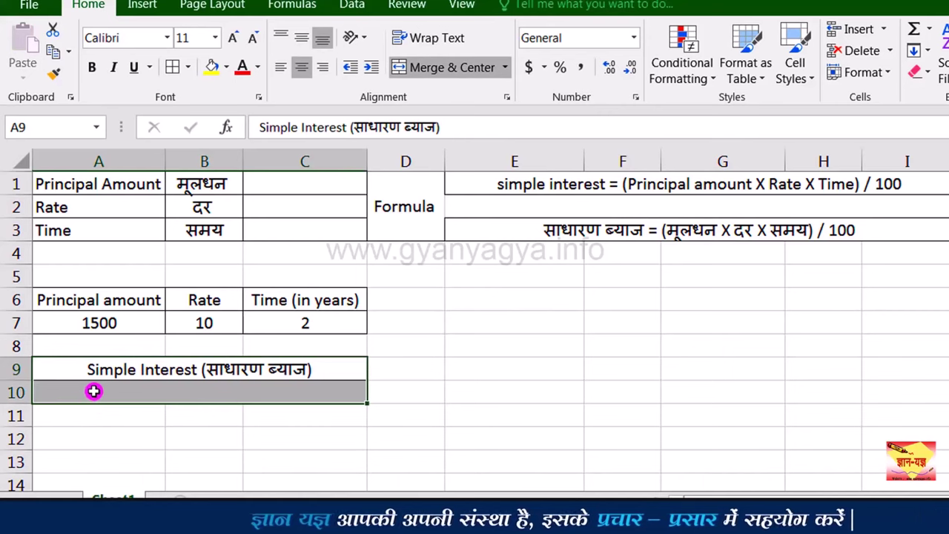
Calculate the simple interest in A10 with the formula =(A7*B7*C7)/100.
left_click(93, 392)
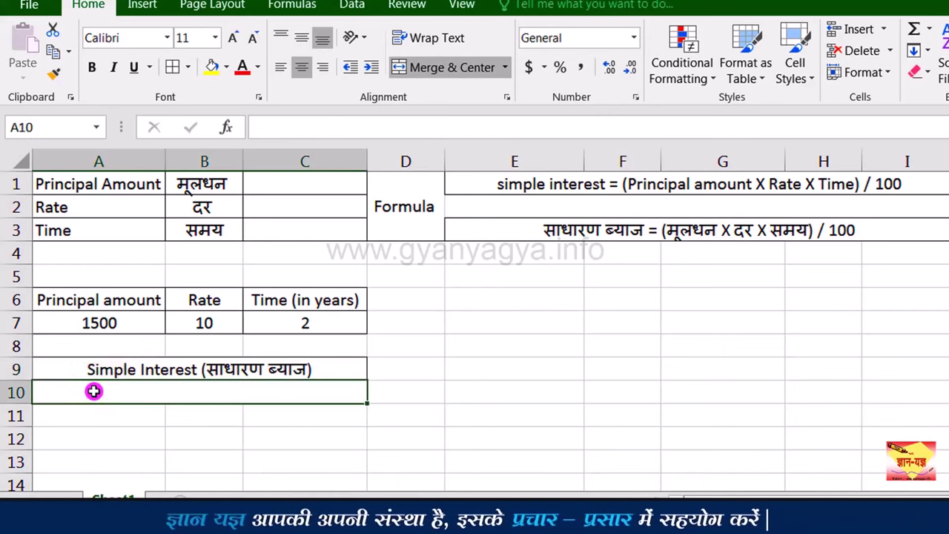
type("=")
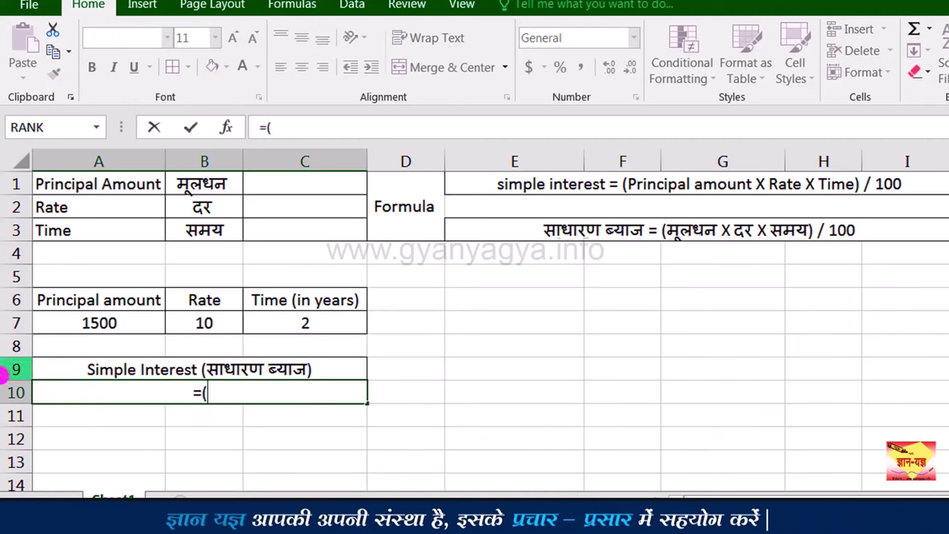
type("(")
left_click(105, 323)
type("*")
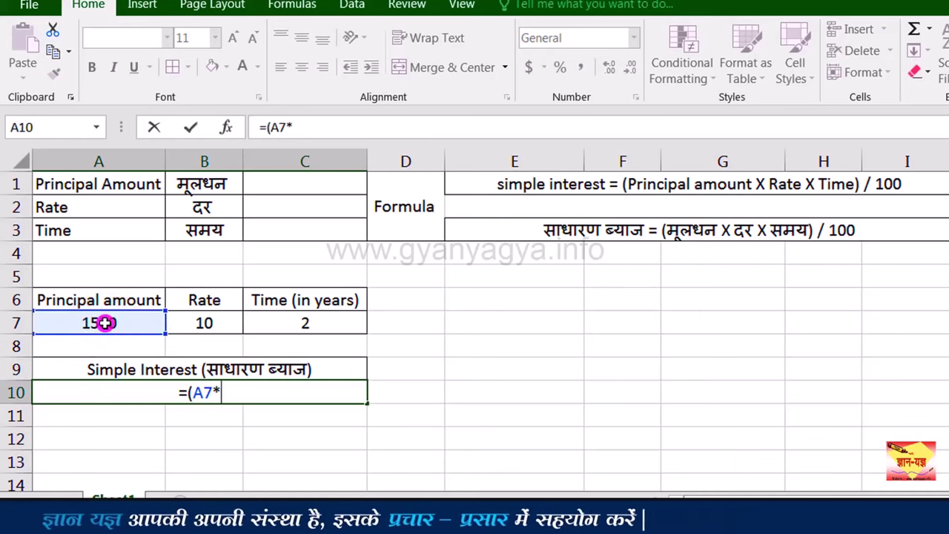
left_click(190, 324)
type("*")
left_click(294, 327)
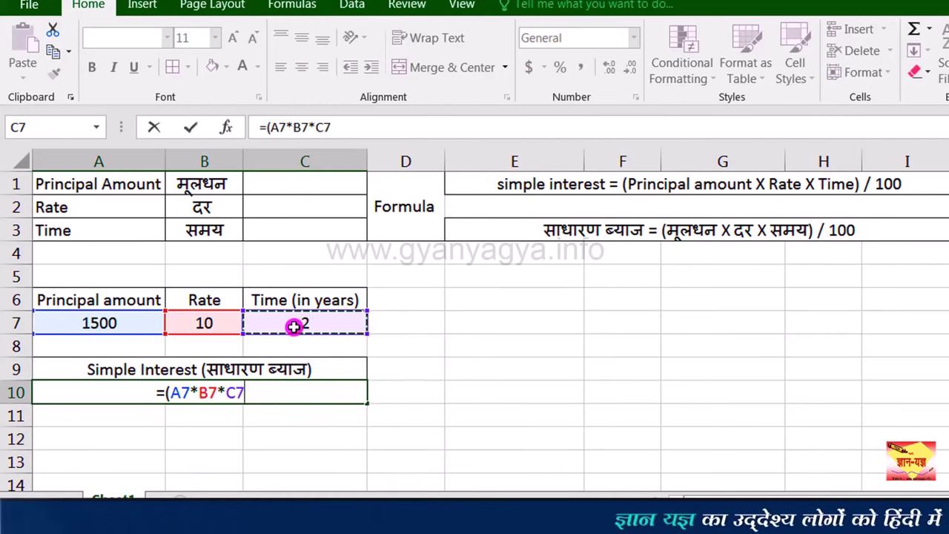
type(")")
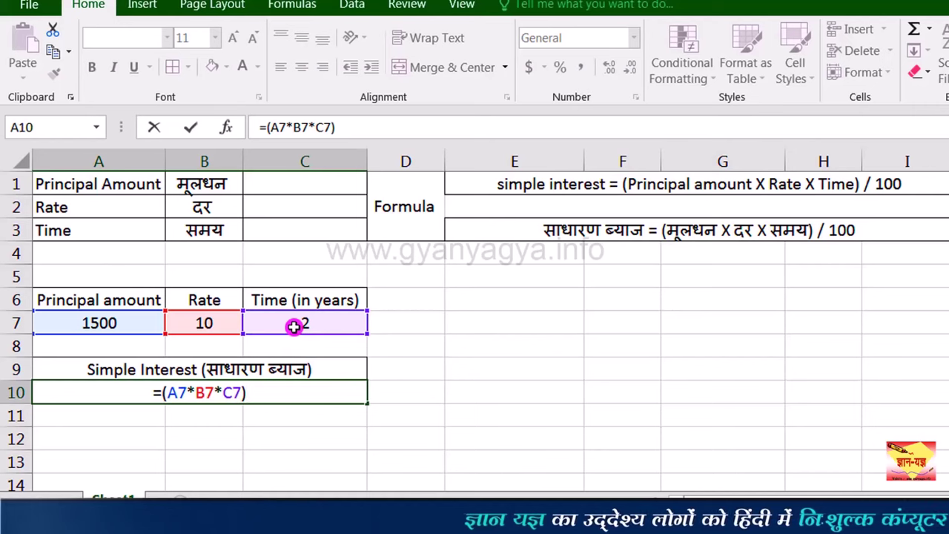
type("/")
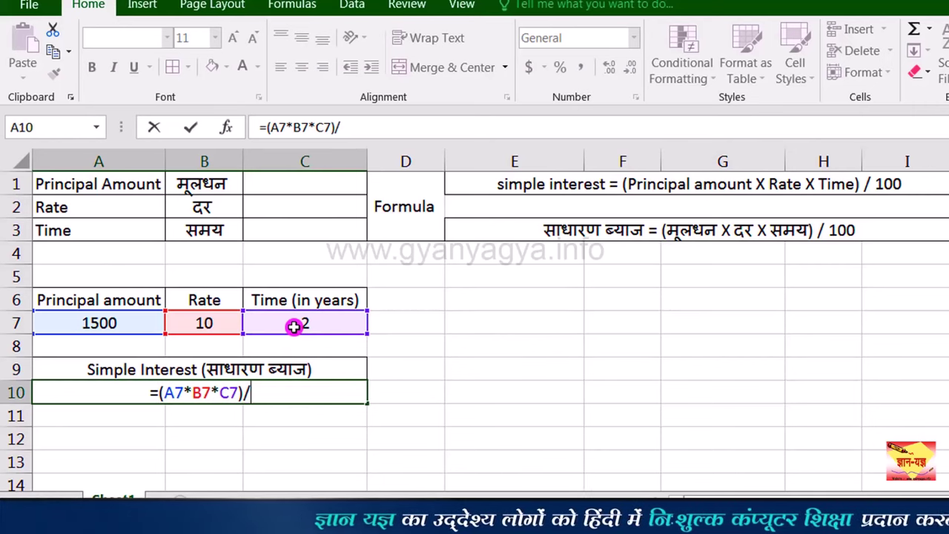
type("100")
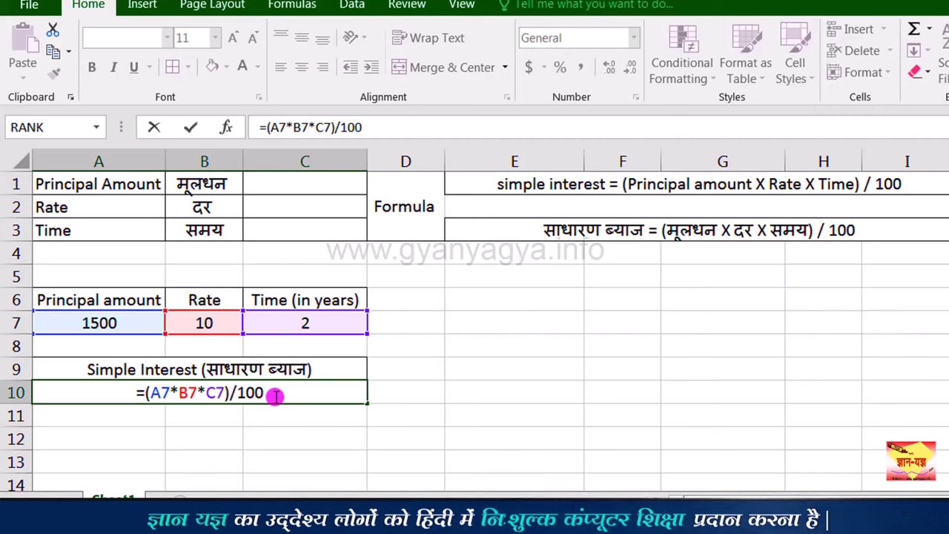
key("Return")
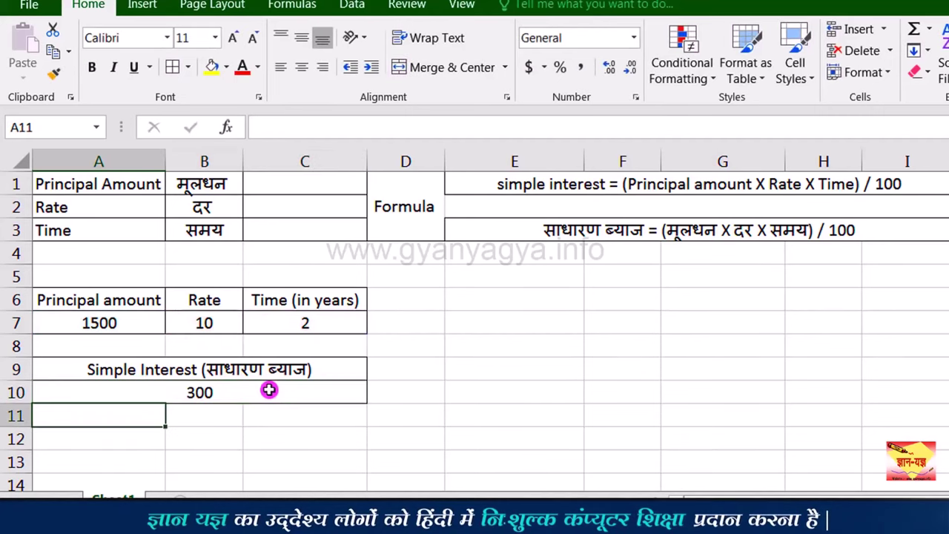
Review the simple interest formula in A10 and the time in years in C7.
left_click(269, 389)
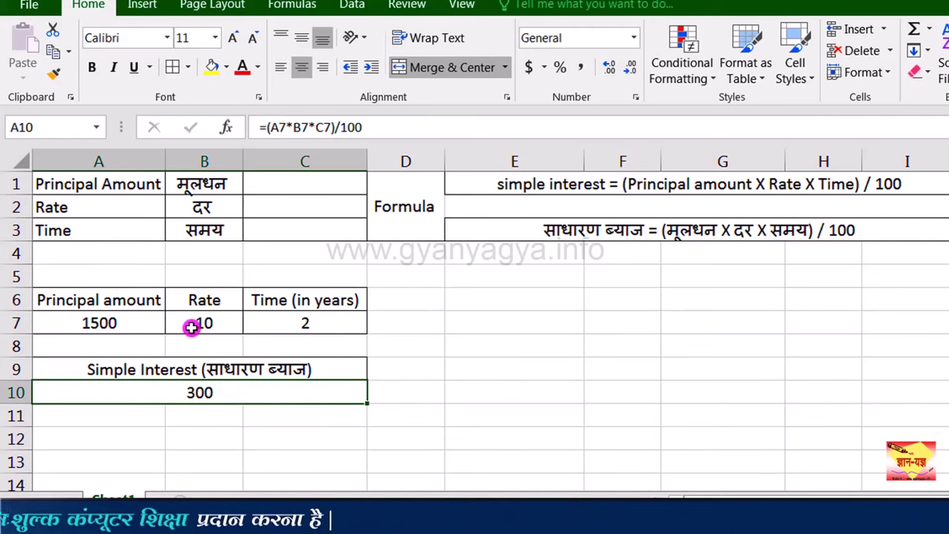
left_click(309, 320)
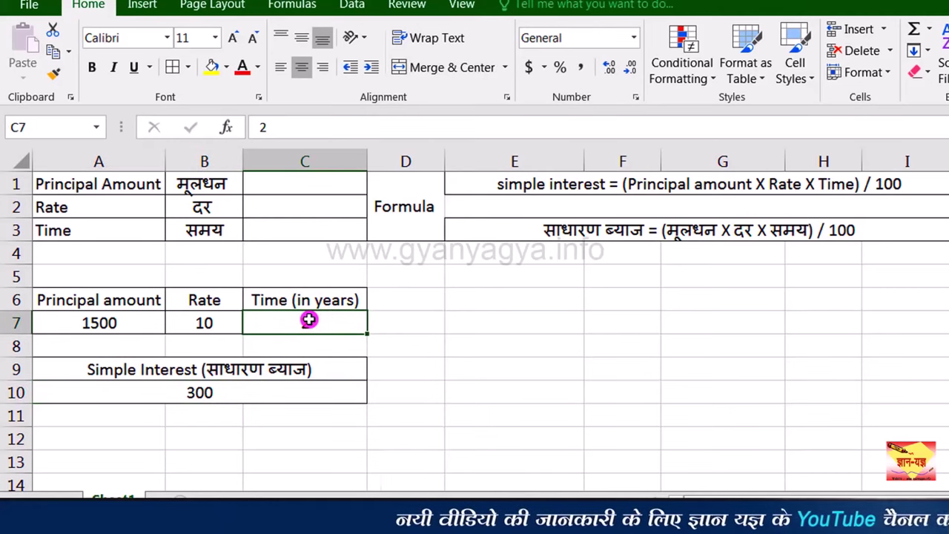
Test the simple interest formula by setting the time in C7 to 3 and the principal amount in A7 to 2000.
type("3")
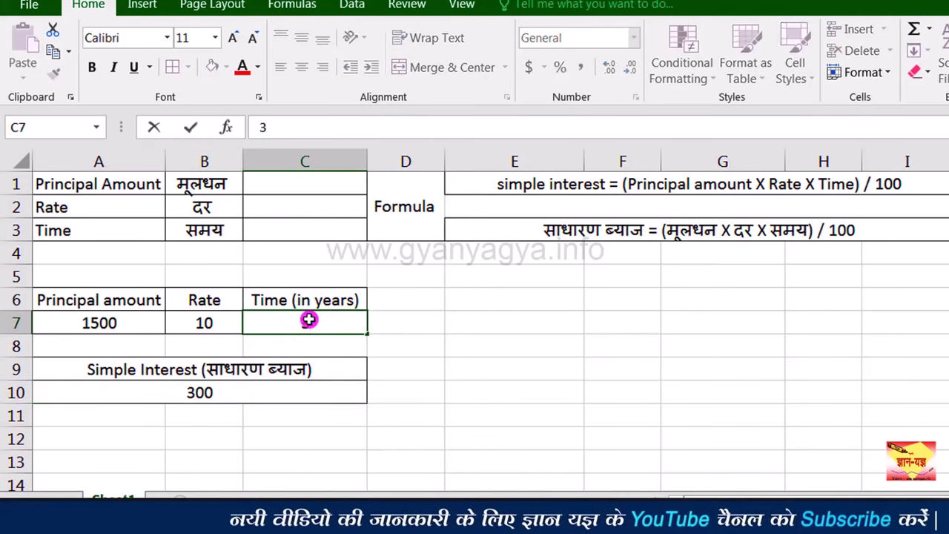
key("Return")
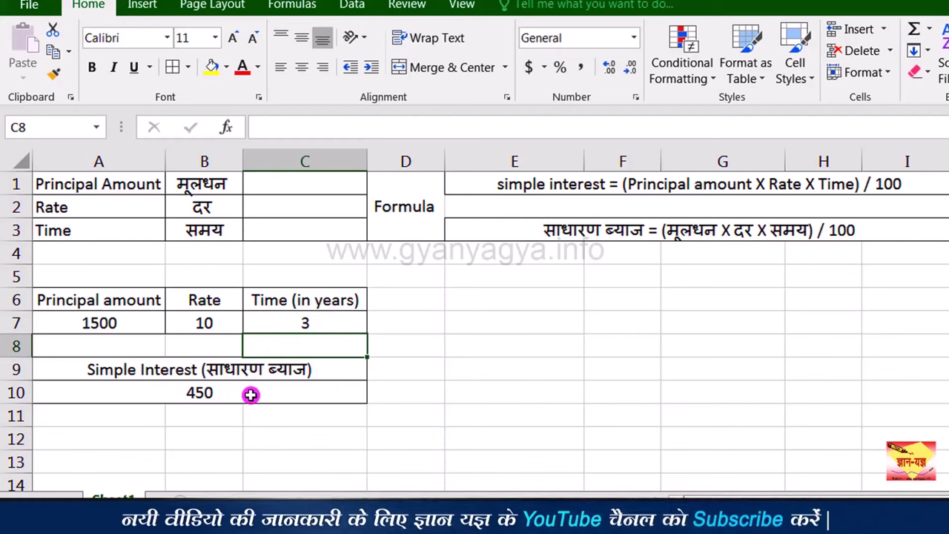
left_click(135, 323)
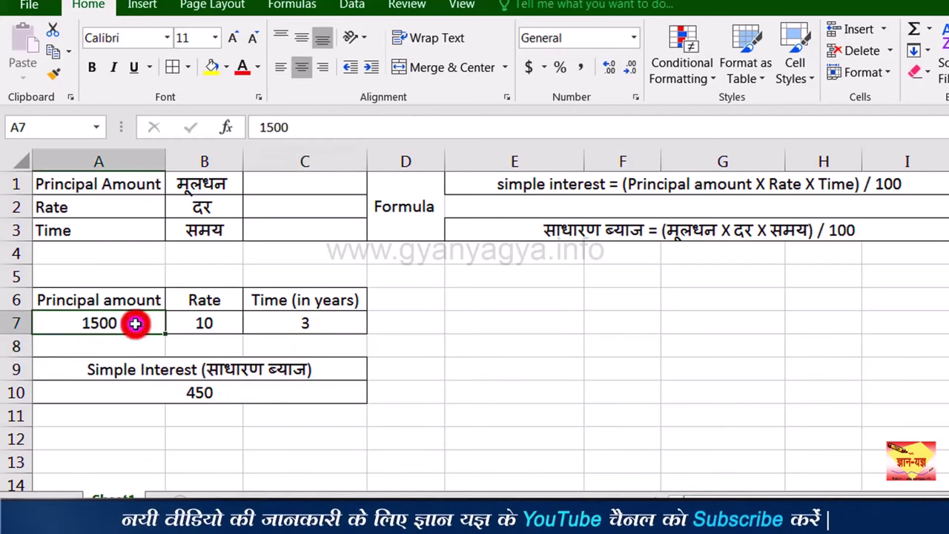
double_click(135, 323)
type("2")
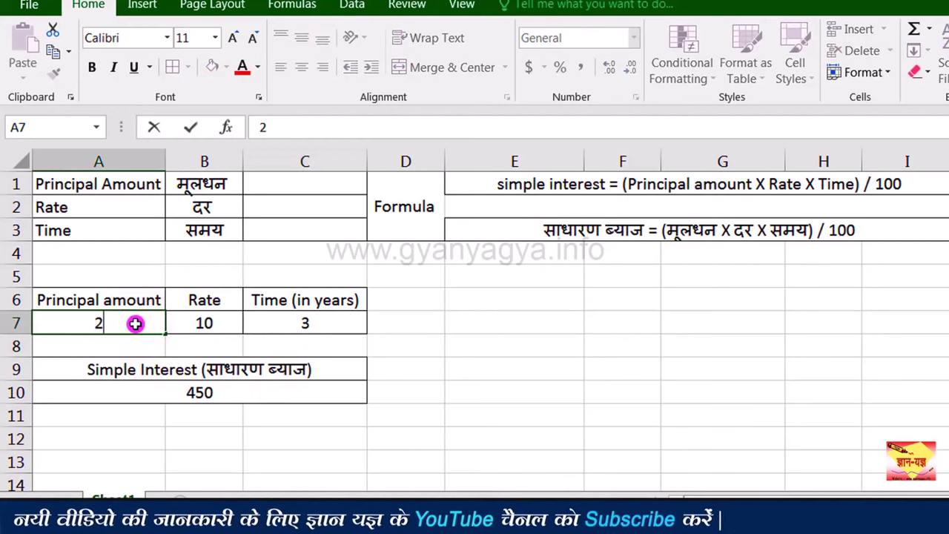
type("000")
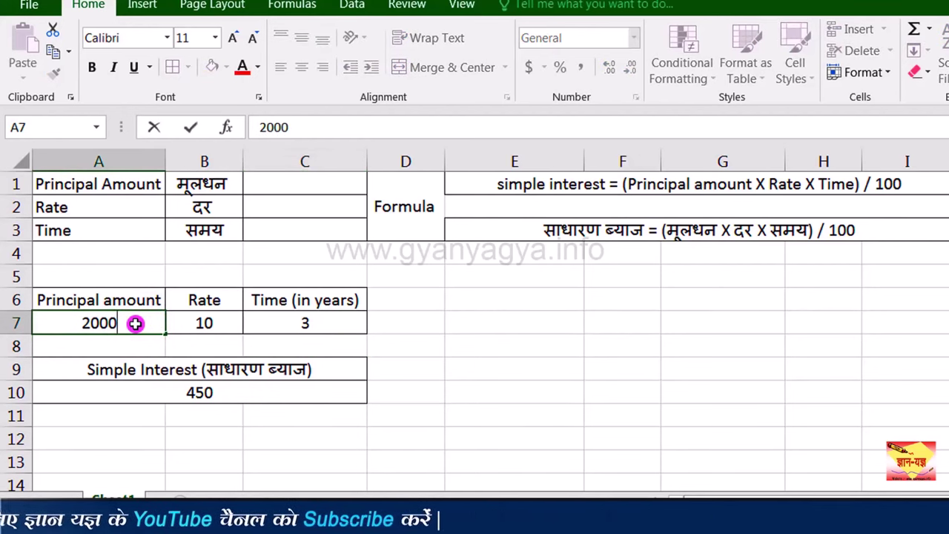
key("Return")
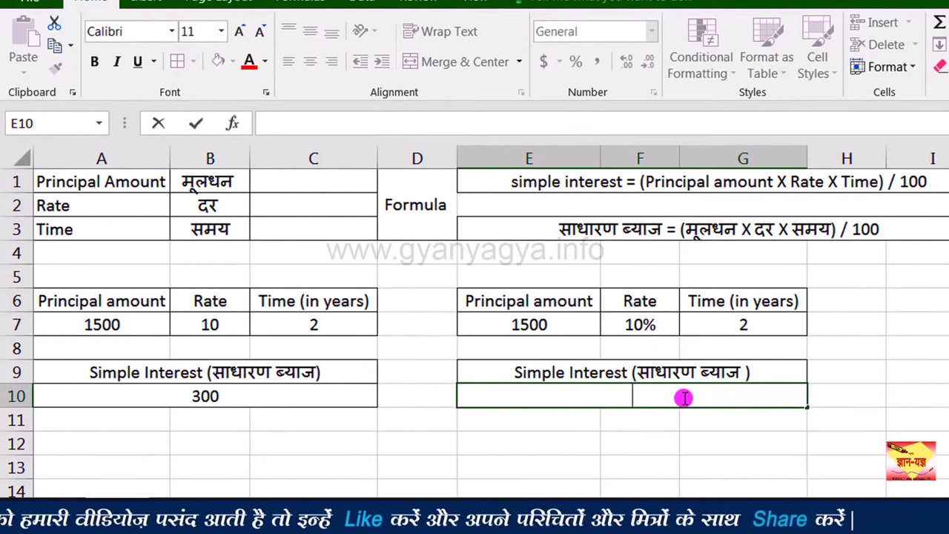
Calculate the simple interest for the percentage-rate table in E10 with the formula =1500*10%*2.
type("=")
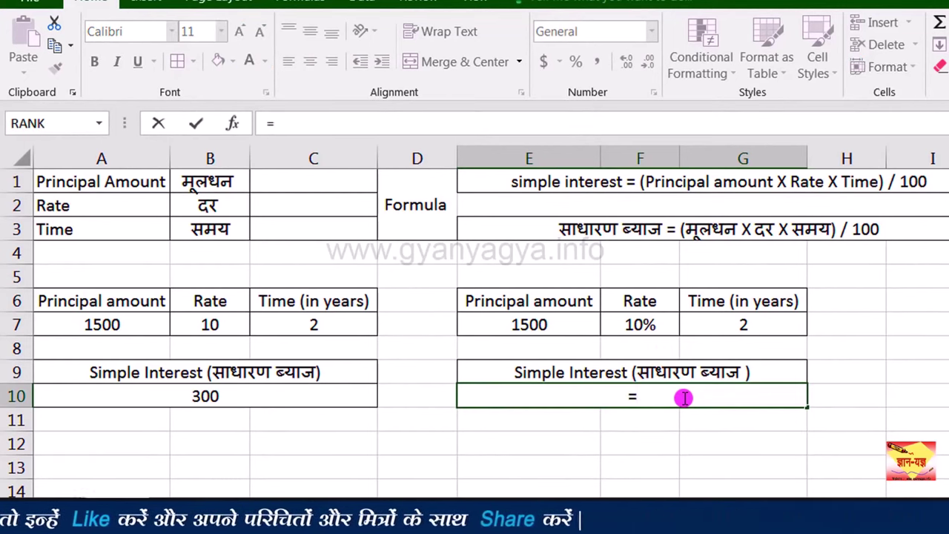
type("1500")
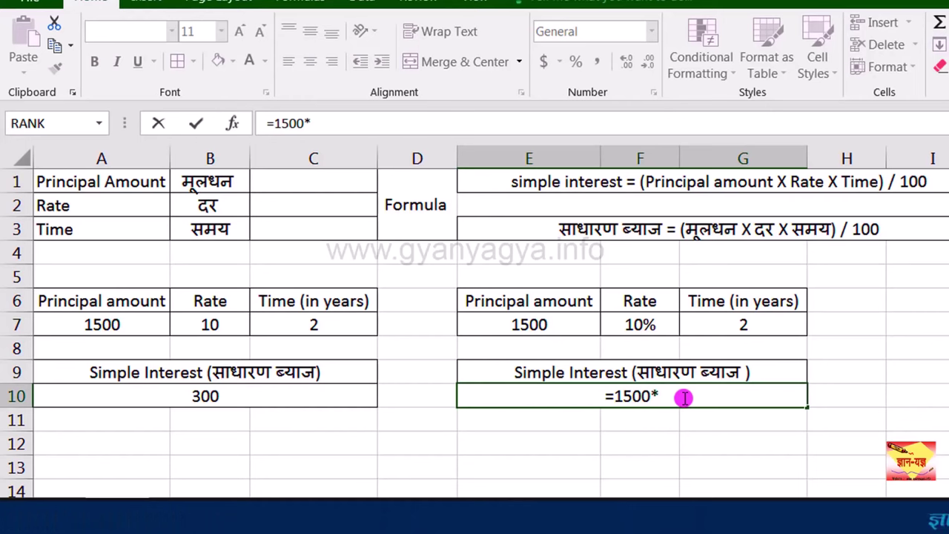
type("*10%")
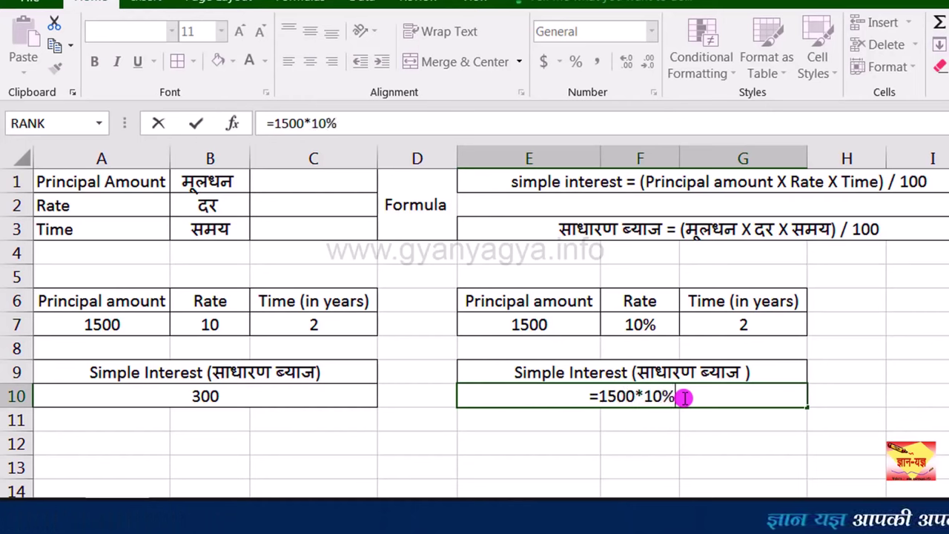
type("*")
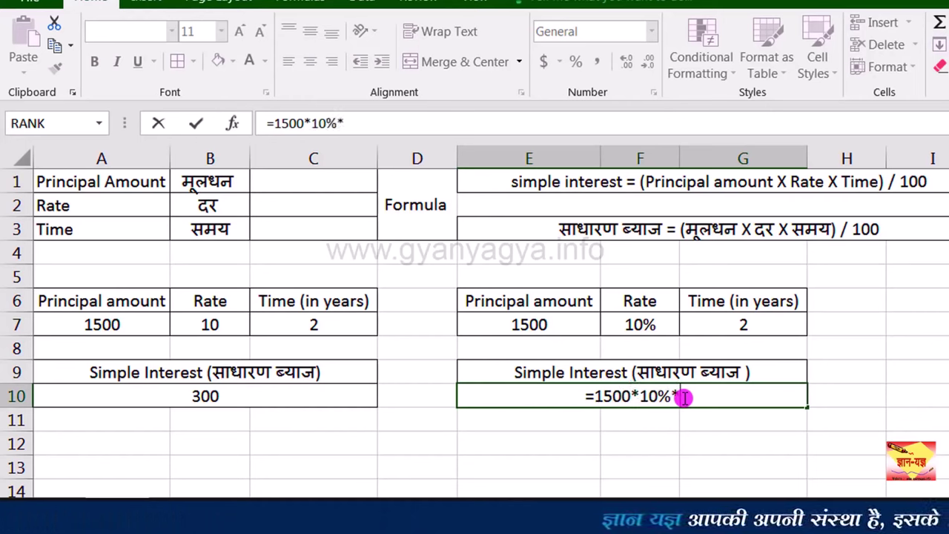
type("2")
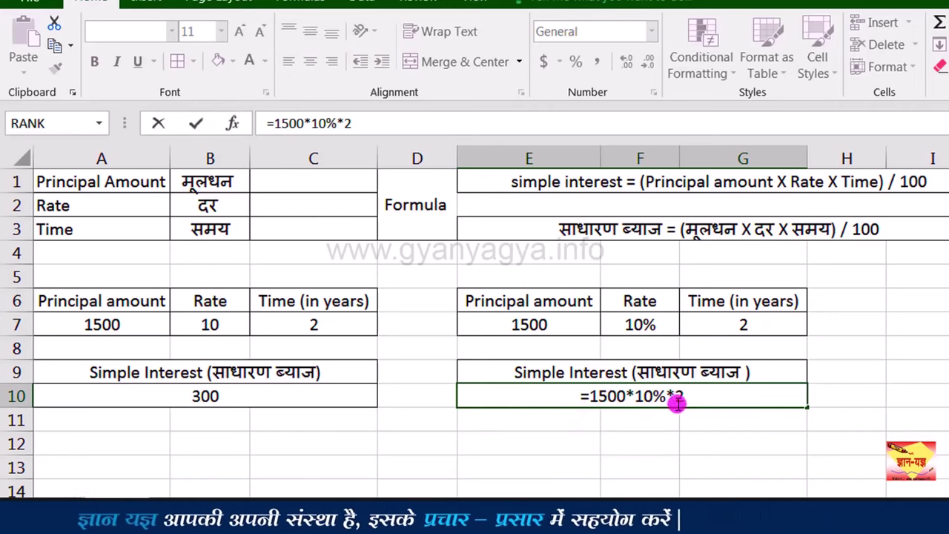
key("Return")
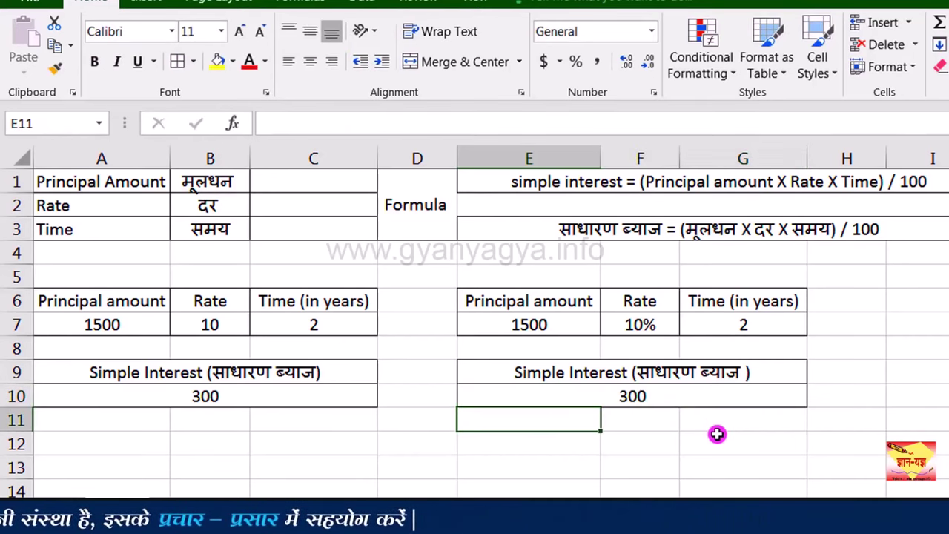
left_click(638, 398)
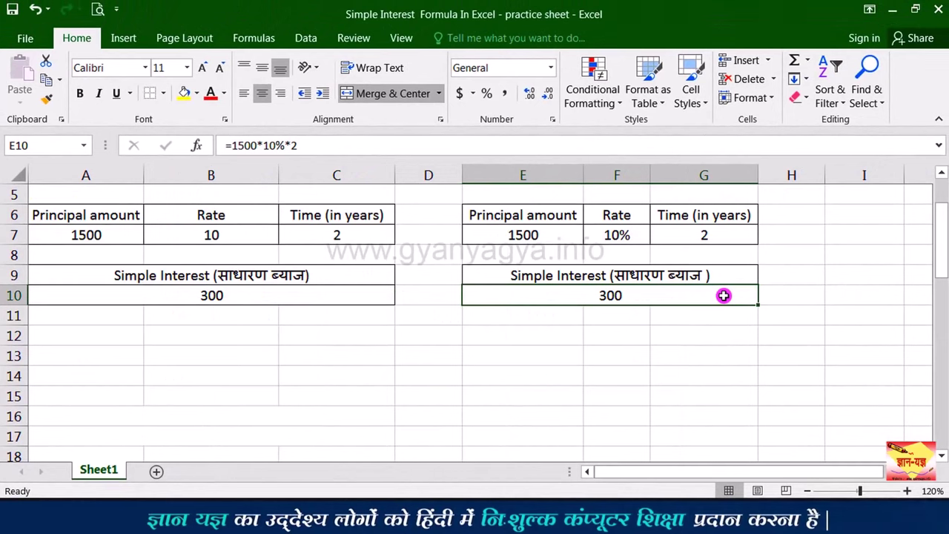
Examine the principal, rate and time-in-months table in A13:C14 and compare it with the simple interest formula in E10.
left_click(104, 354)
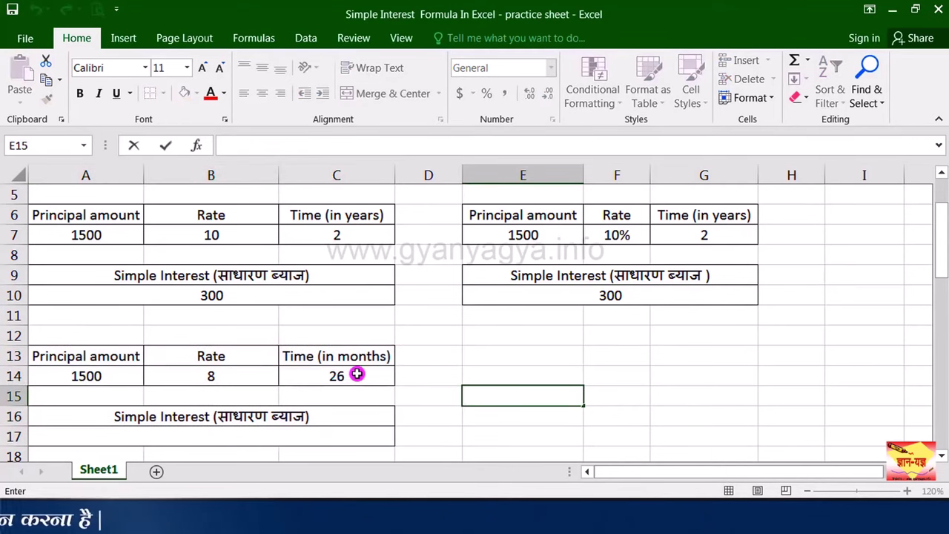
left_click(356, 375)
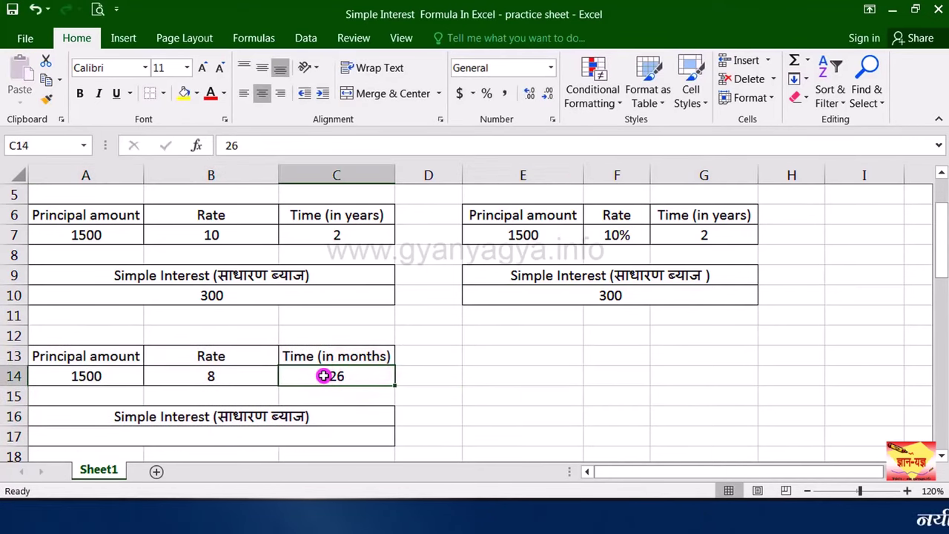
left_click(326, 356)
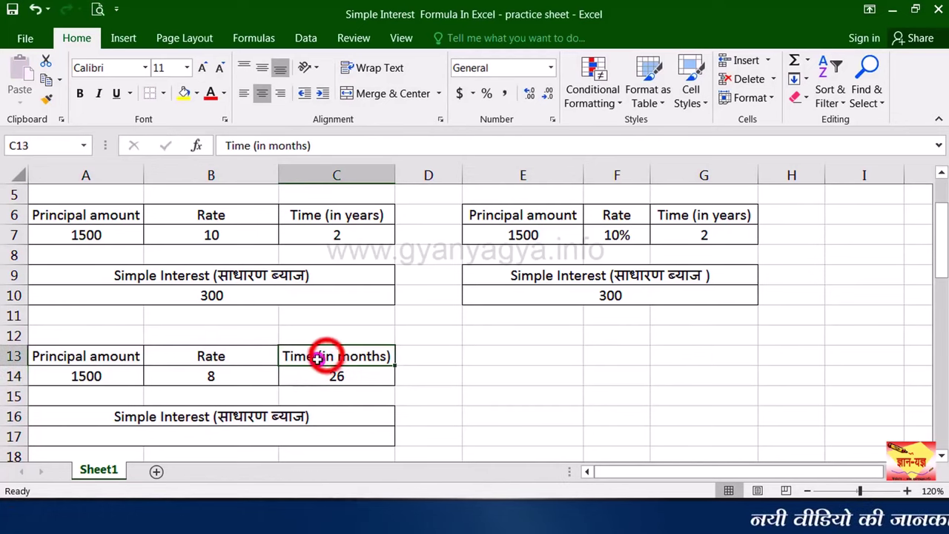
left_click(360, 377)
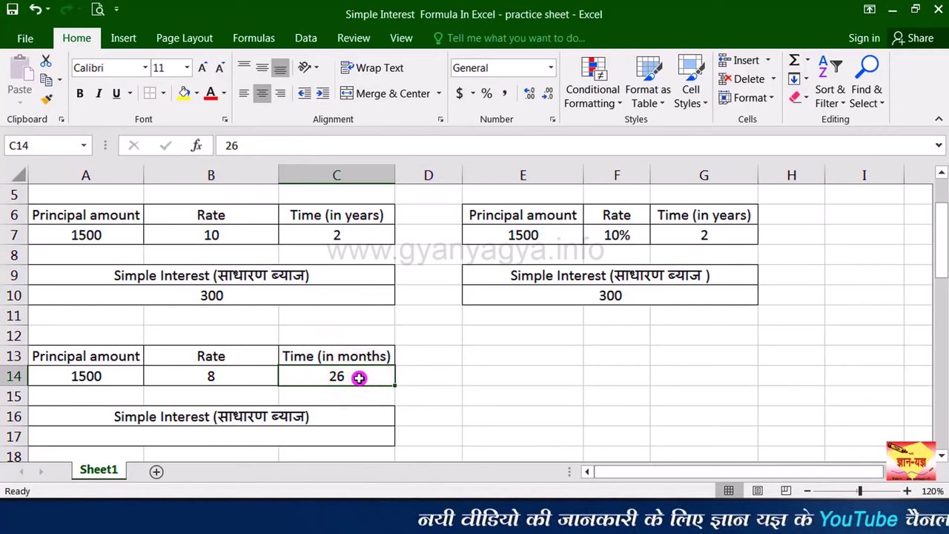
left_click(699, 295)
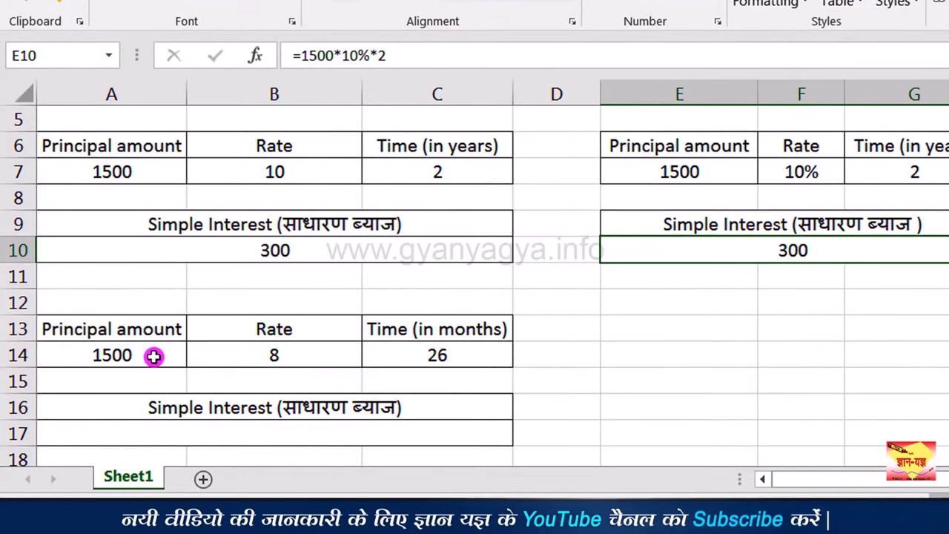
left_click(153, 357)
left_click(329, 361)
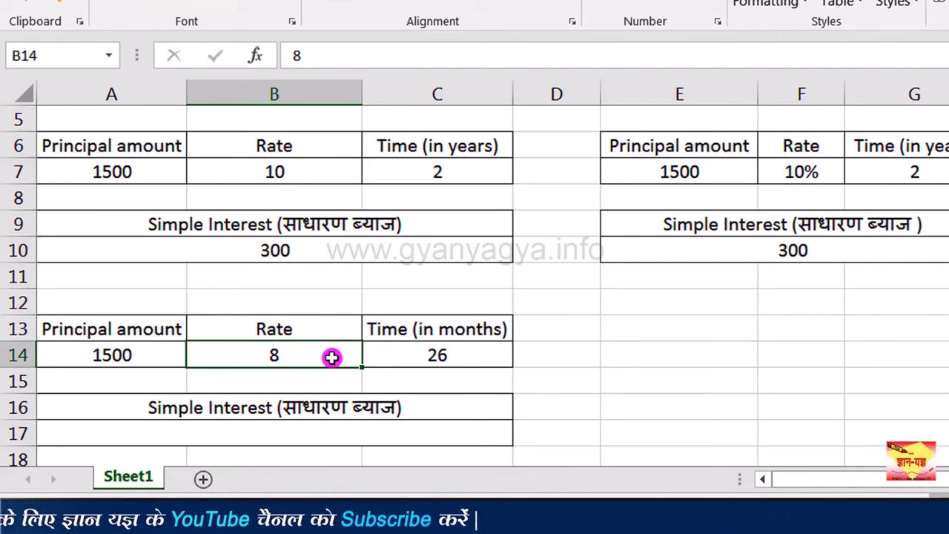
left_click(412, 331)
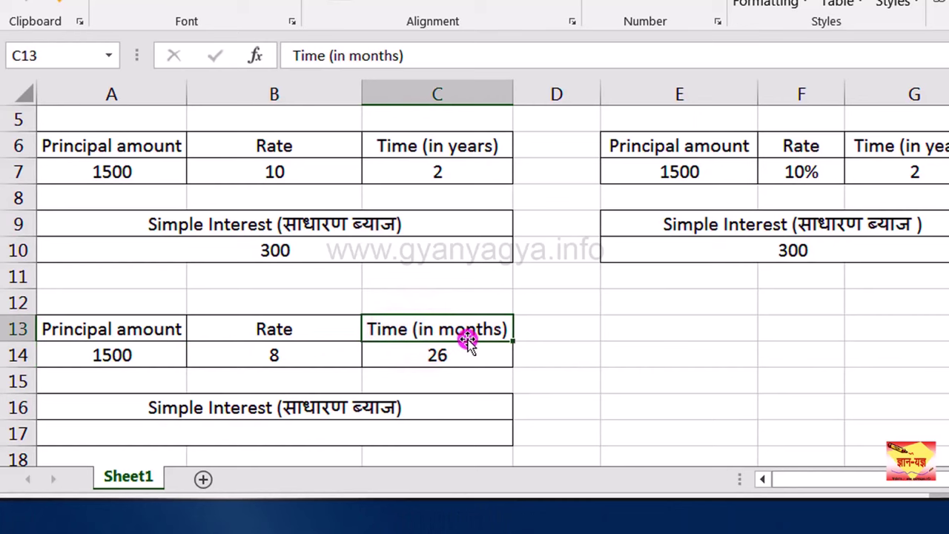
left_click(481, 357)
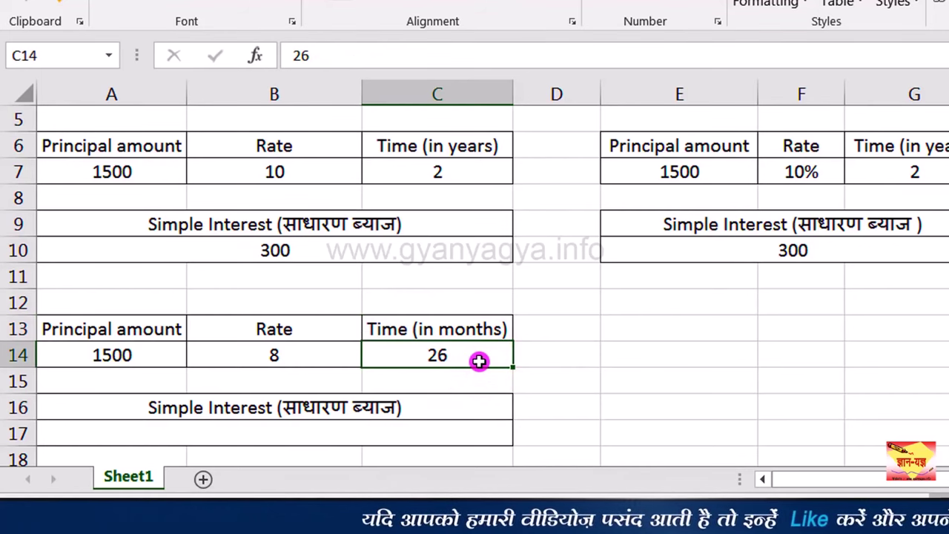
Calculate the simple interest for the time in months in A17 with the formula =(A14*B14*C14/12)/100.
left_click(377, 432)
type("=")
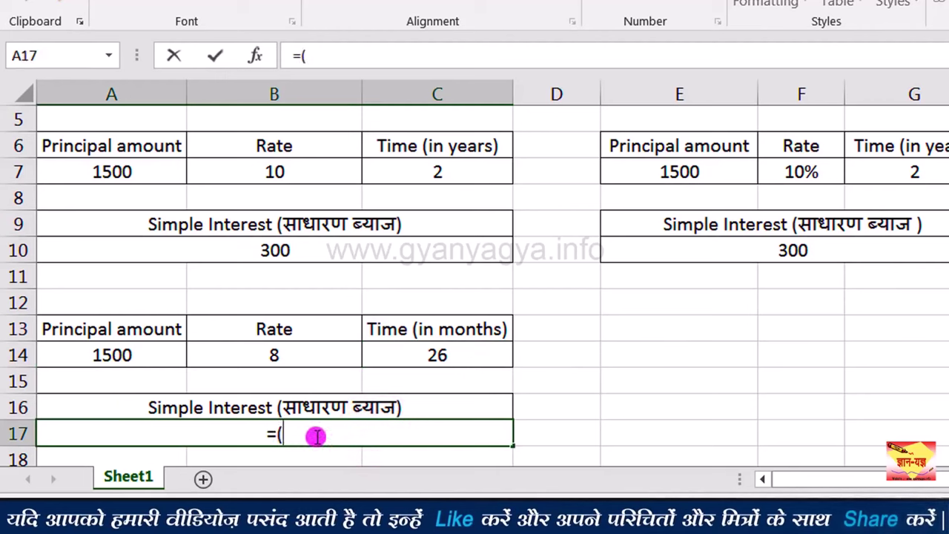
type("(")
left_click(145, 355)
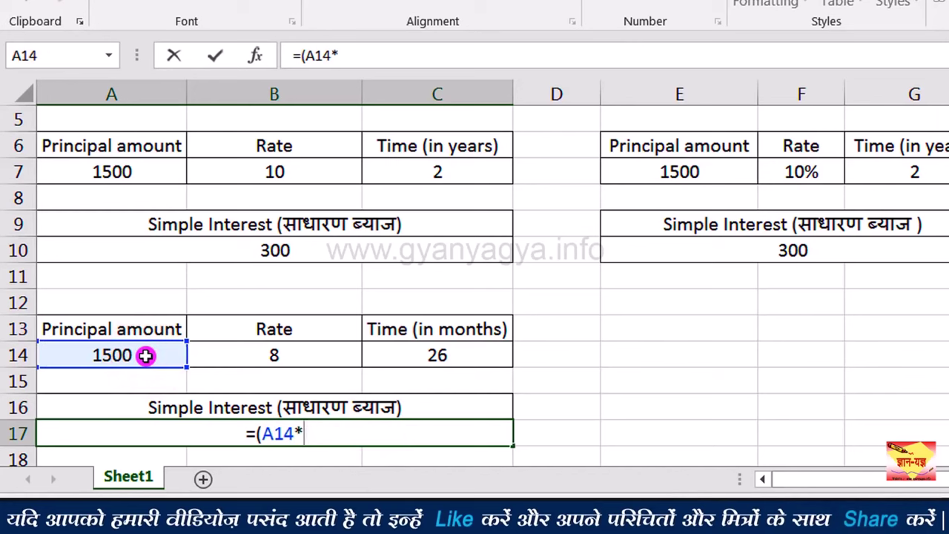
type("*")
left_click(317, 356)
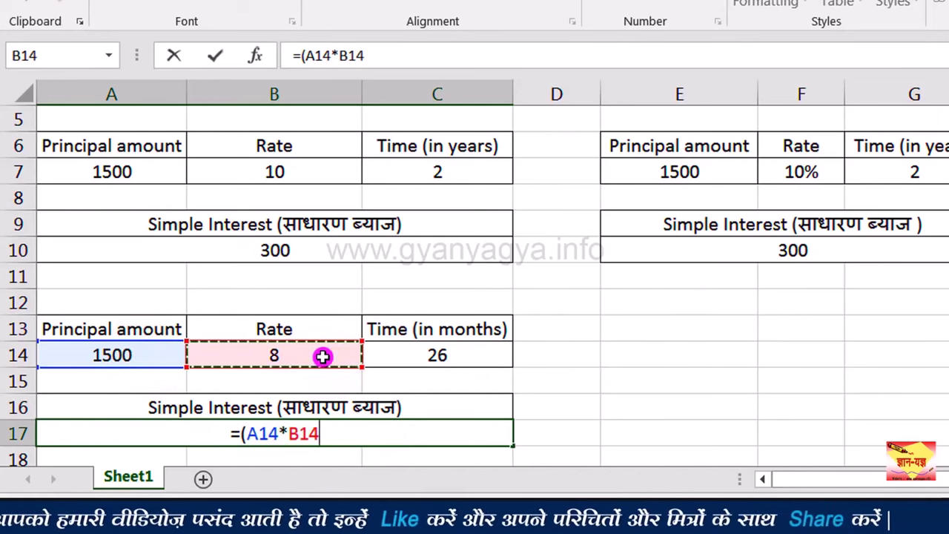
type("*")
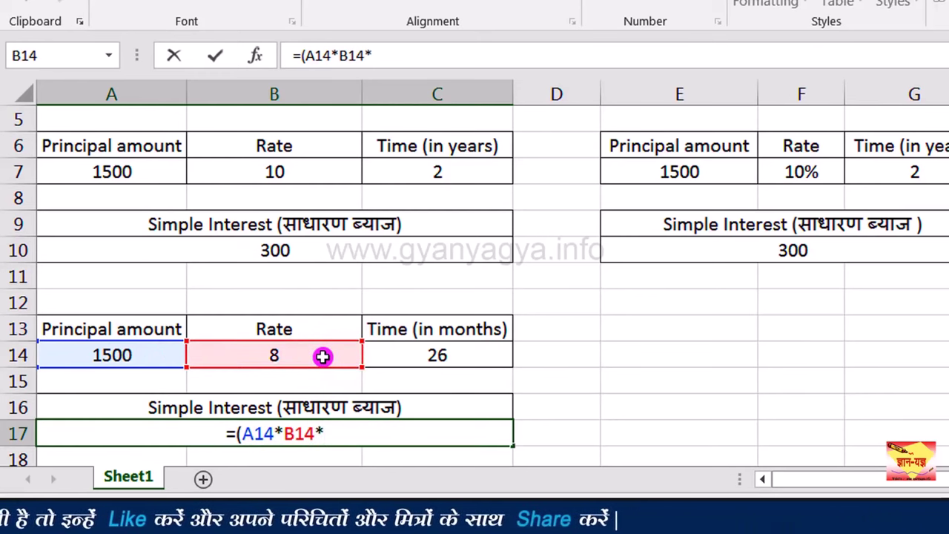
left_click(480, 356)
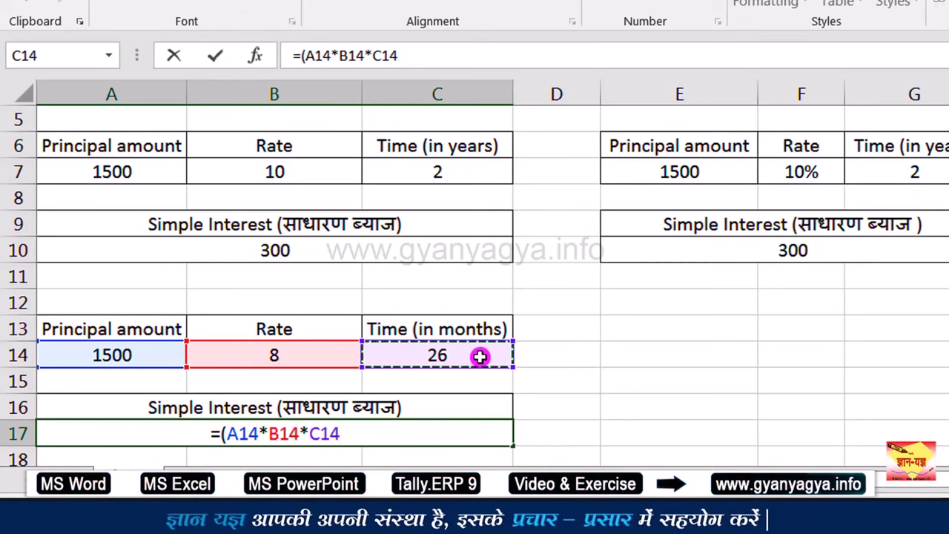
type("2")
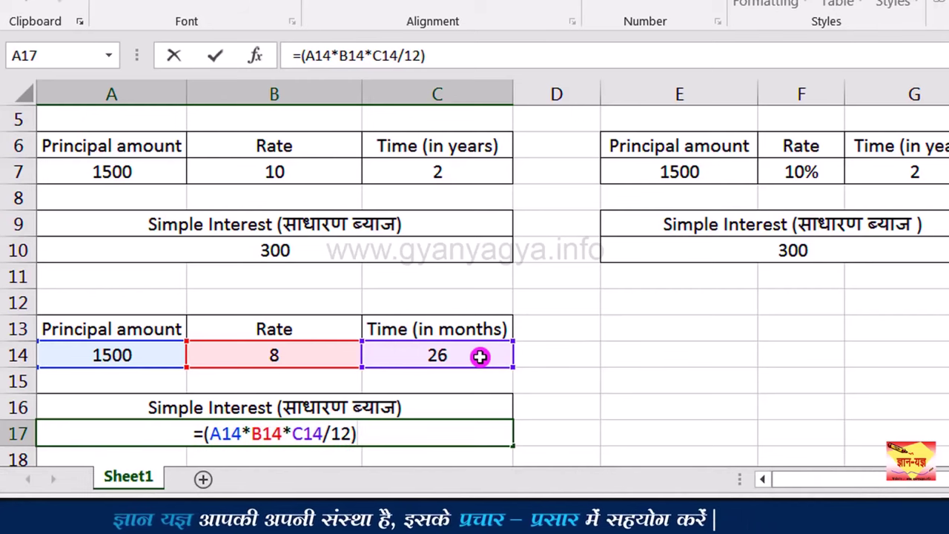
type(")")
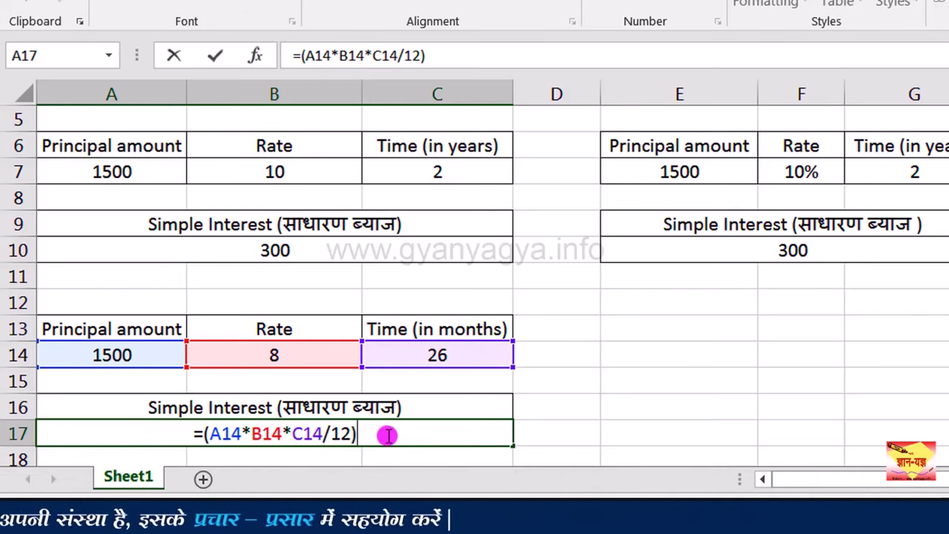
type("/1")
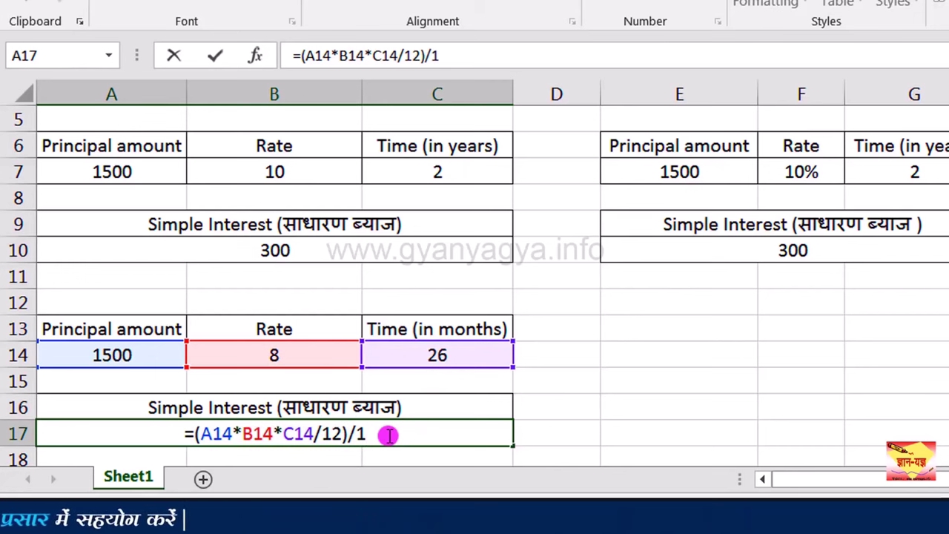
type("00")
key("Return")
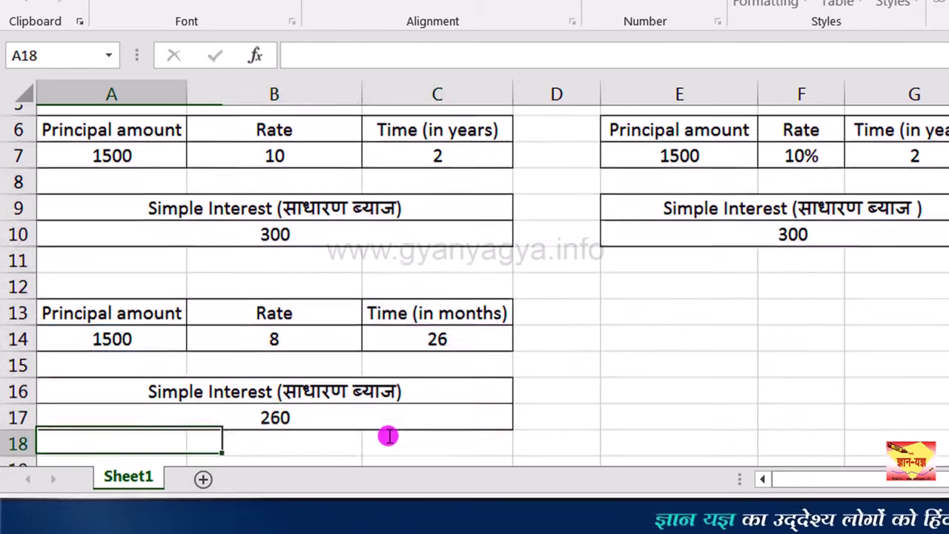
left_click(364, 408)
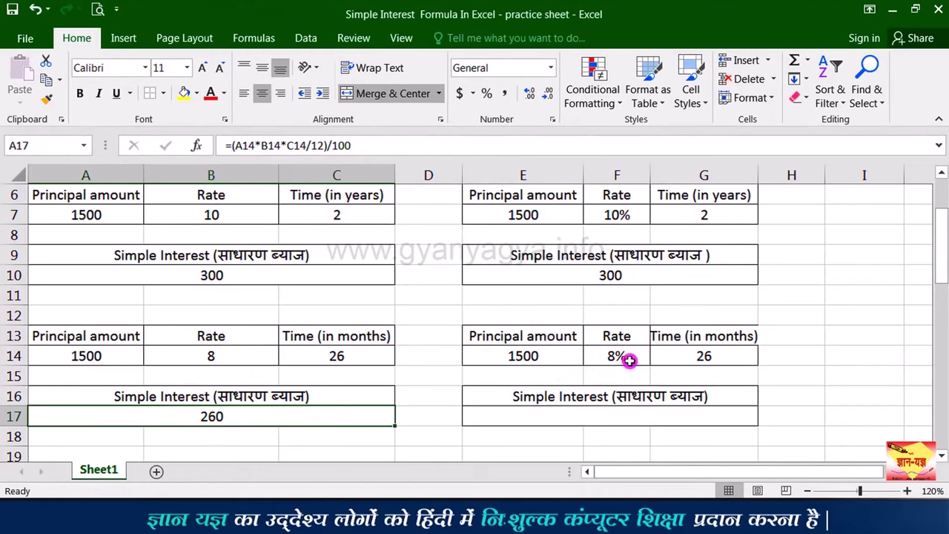
Calculate the simple interest for the percentage rate and time in months in E17 with the formula =(E14*F14*G14/12).
left_click(629, 360)
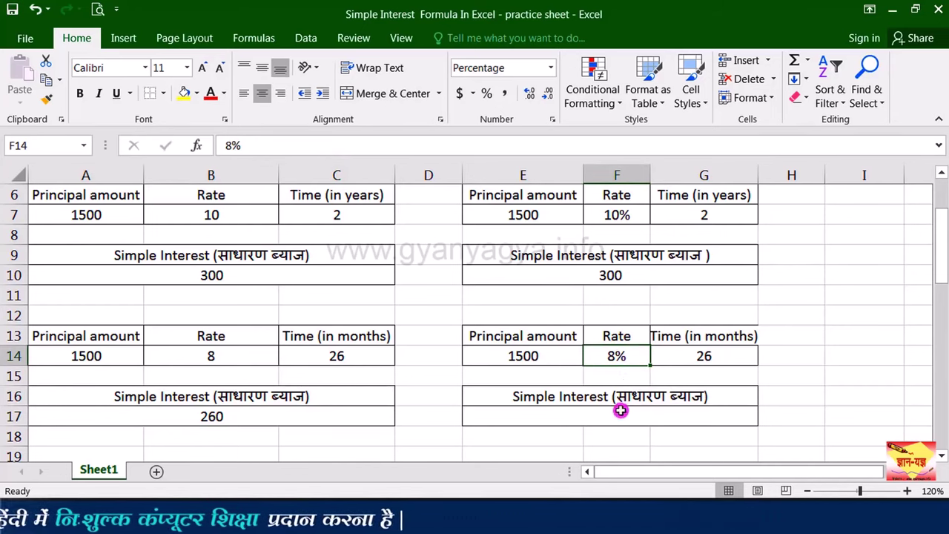
left_click(685, 421)
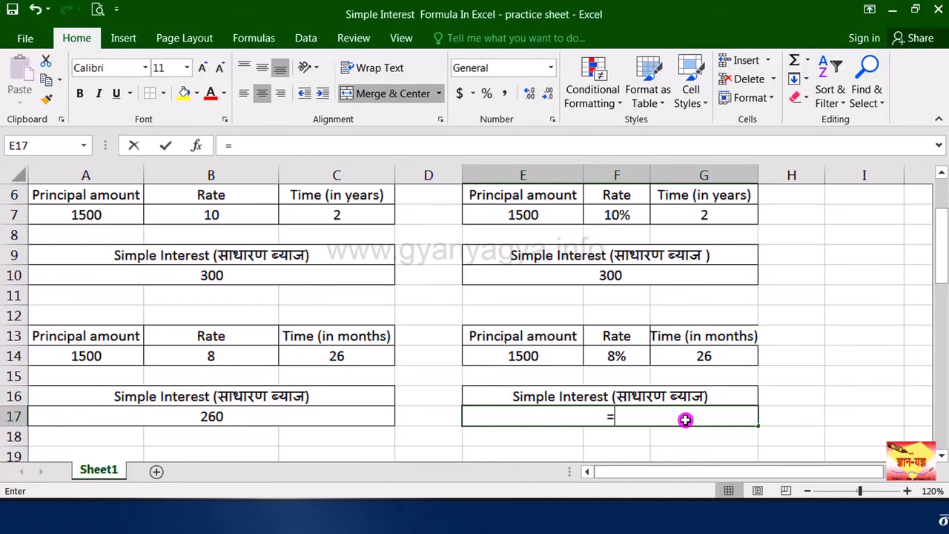
type("=")
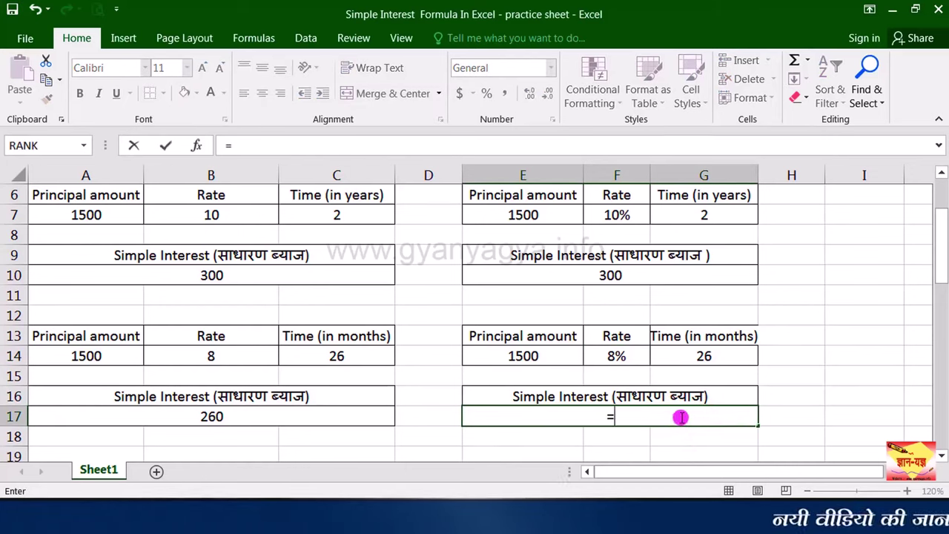
type("(")
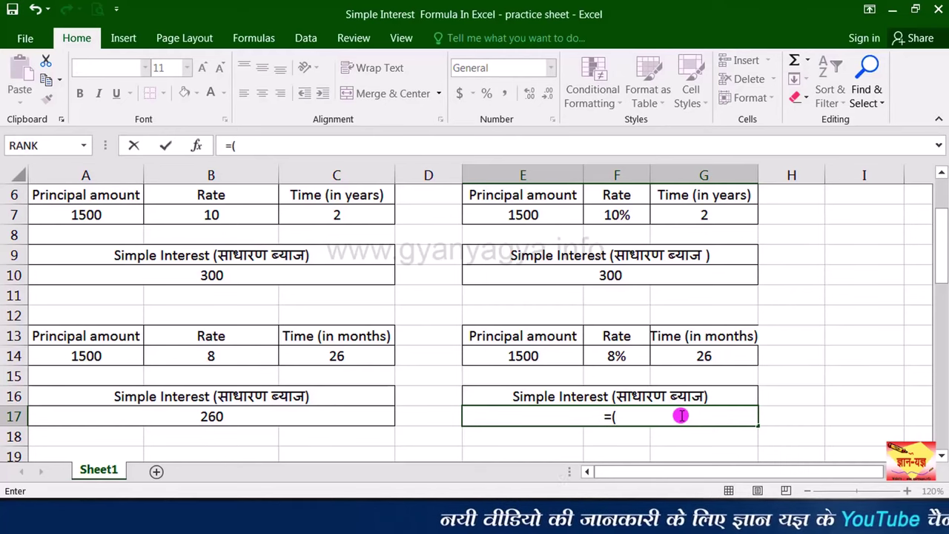
left_click(567, 360)
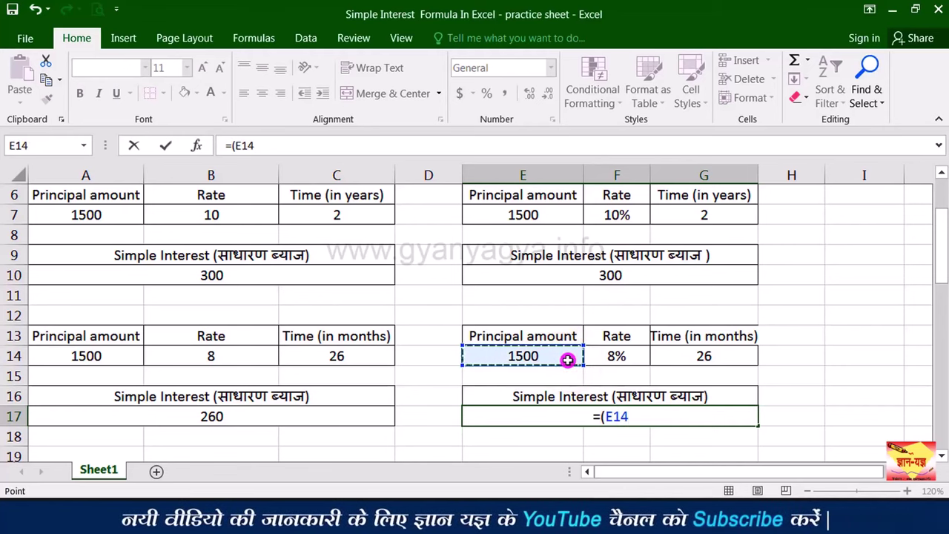
left_click(676, 358)
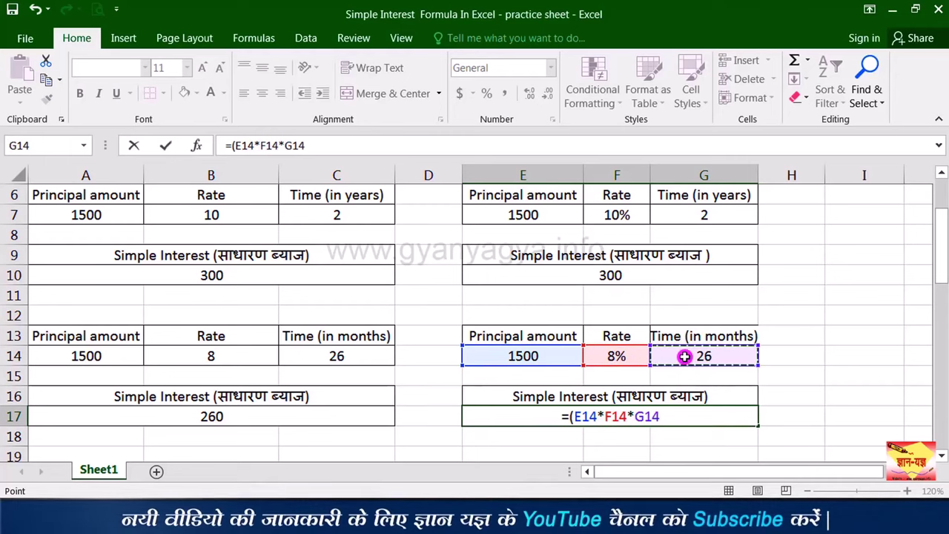
type("/")
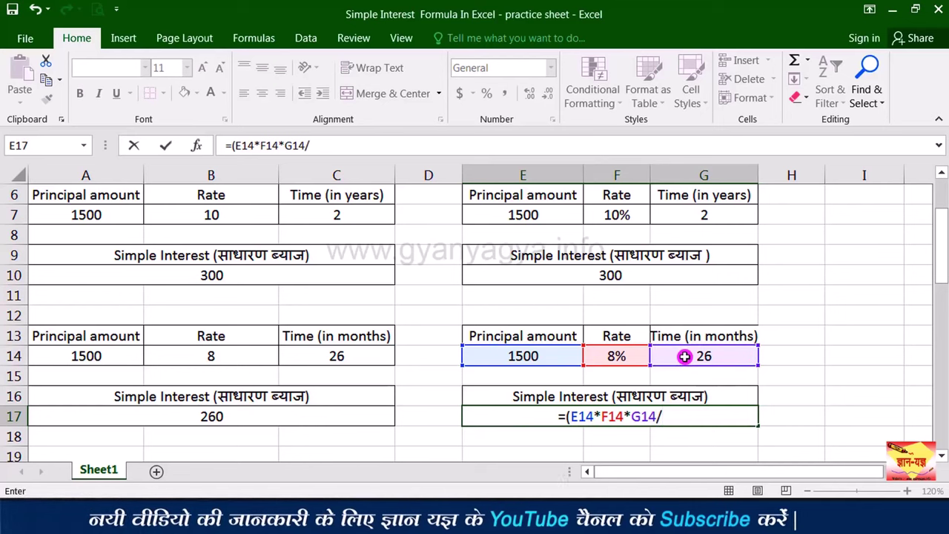
type("12")
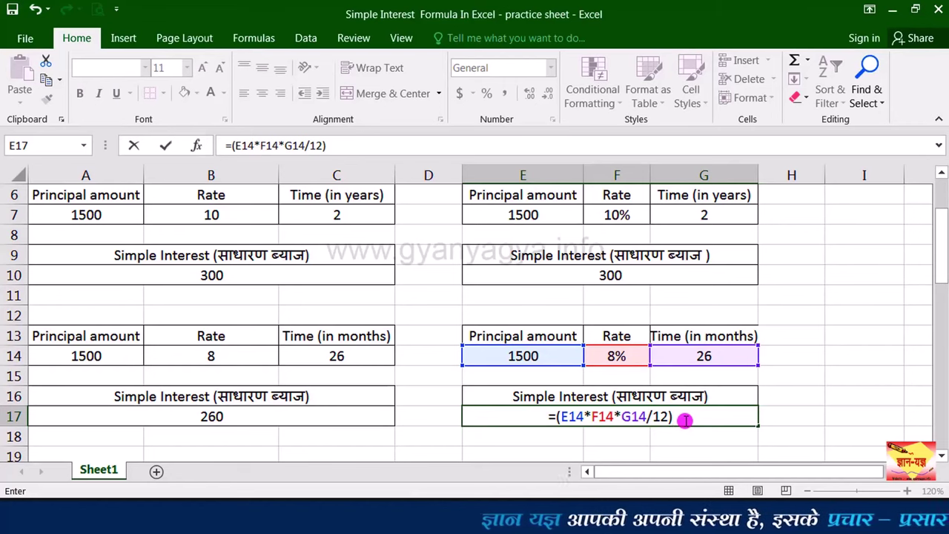
key("Return")
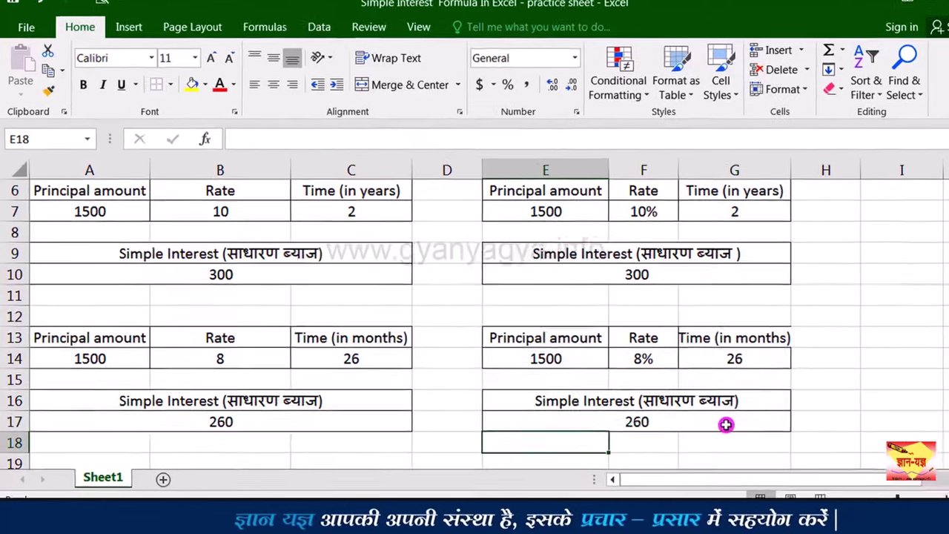
left_click(726, 424)
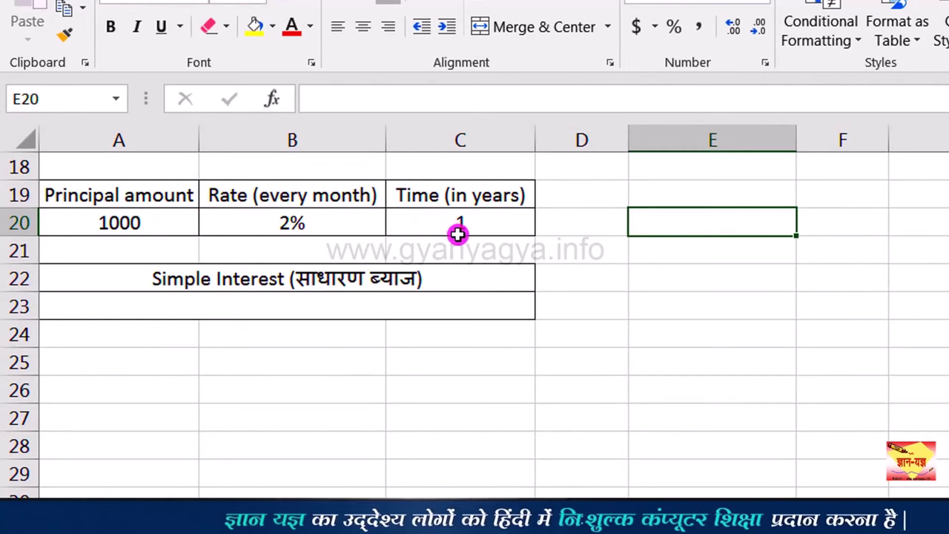
Calculate the simple interest for the monthly-rate table in A23 with the formula =1000*2%*1*12.
left_click(333, 304)
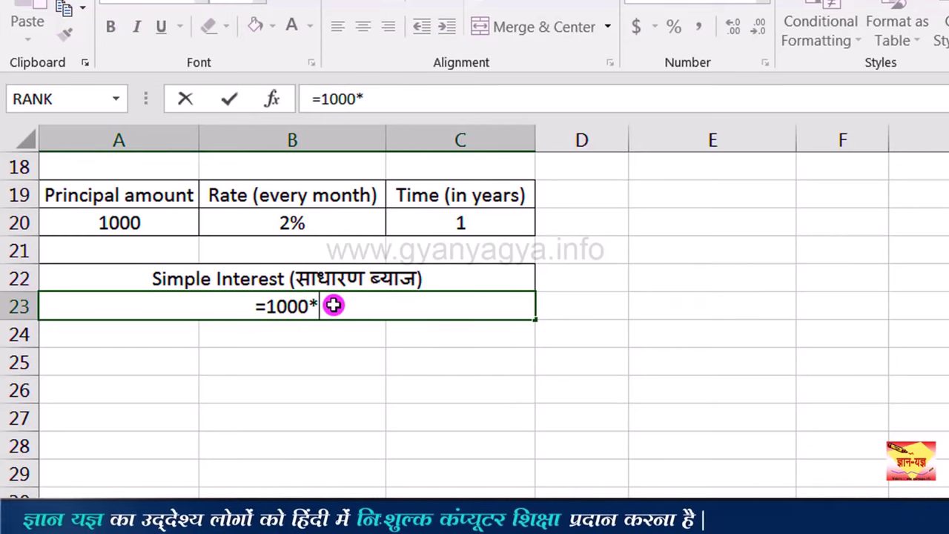
type("2")
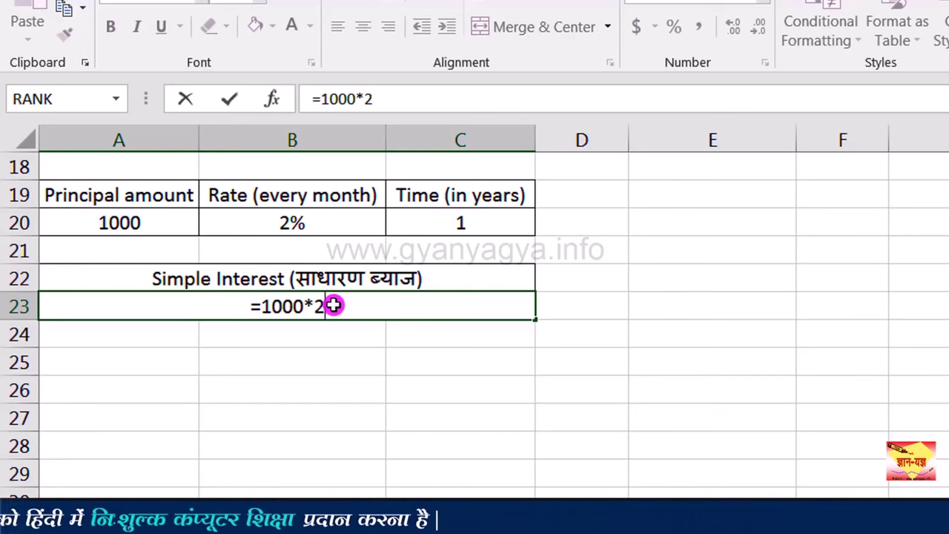
type("%")
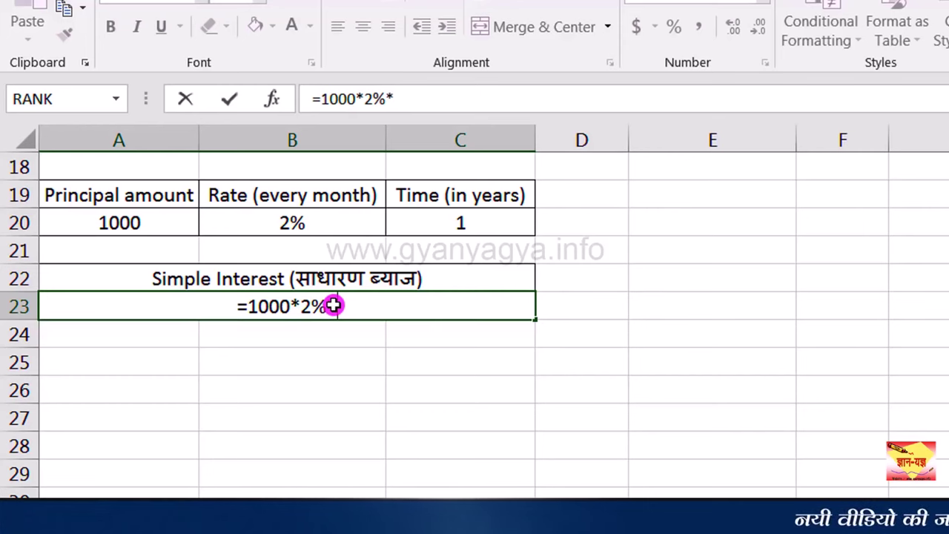
type("*1*12")
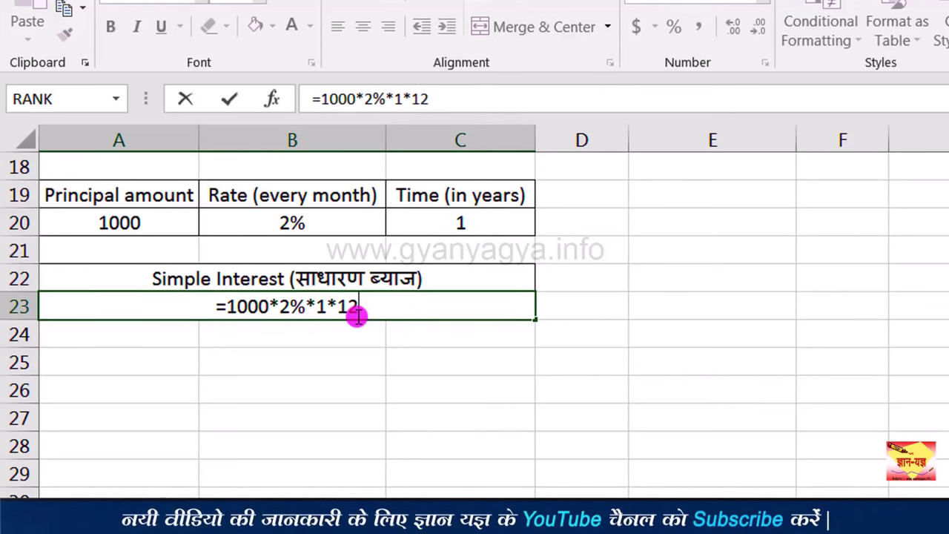
key("Return")
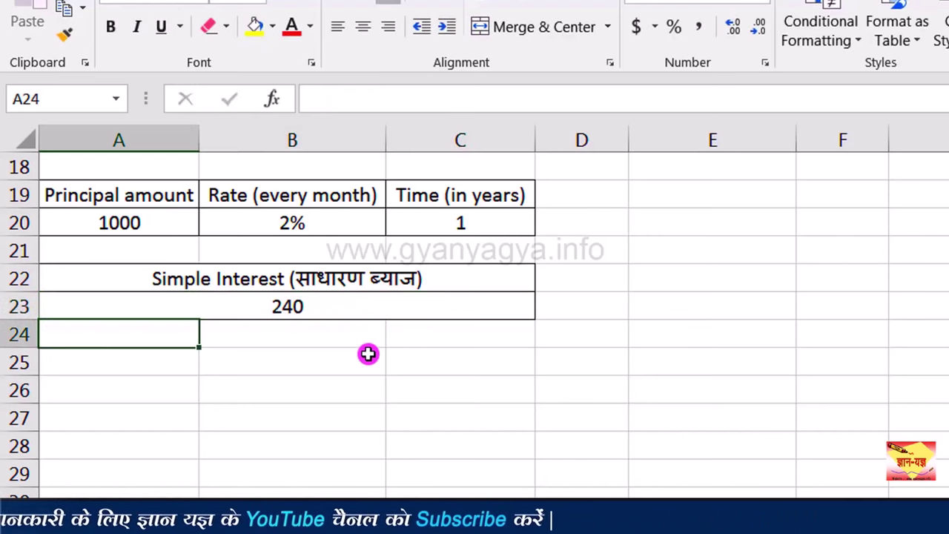
left_click(350, 314)
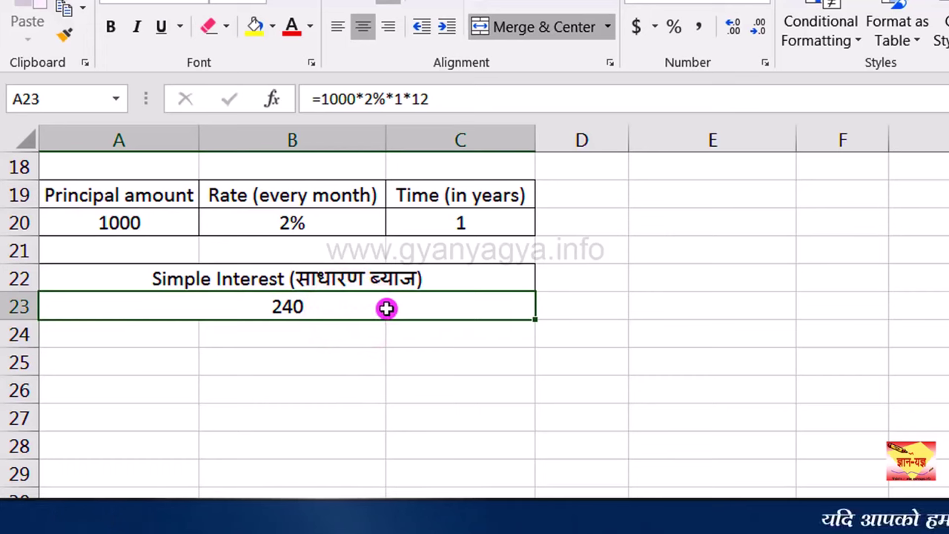
Clear the values in A20:C20 and the result in A23, and shorten the heading in B19 to Rate.
left_click_drag(119, 222, 474, 215)
key("BackSpace")
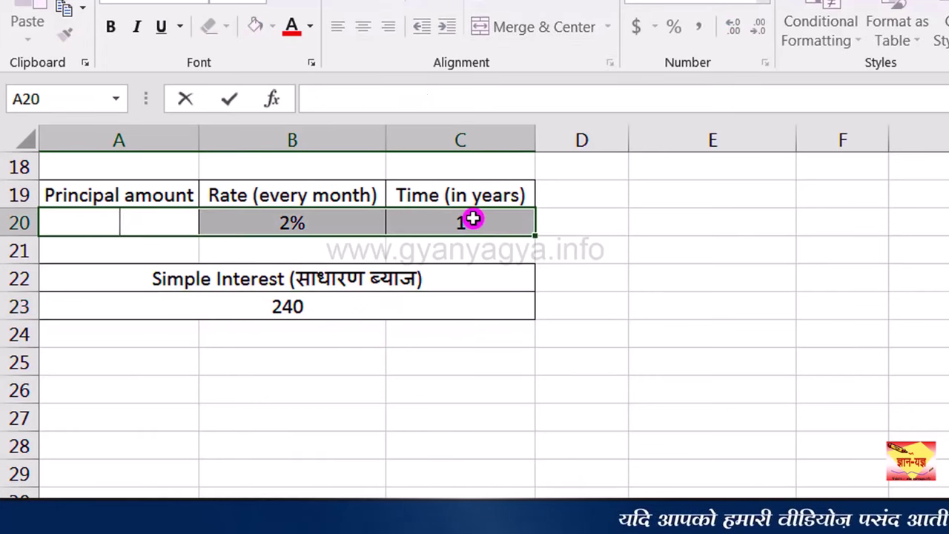
left_click(328, 220)
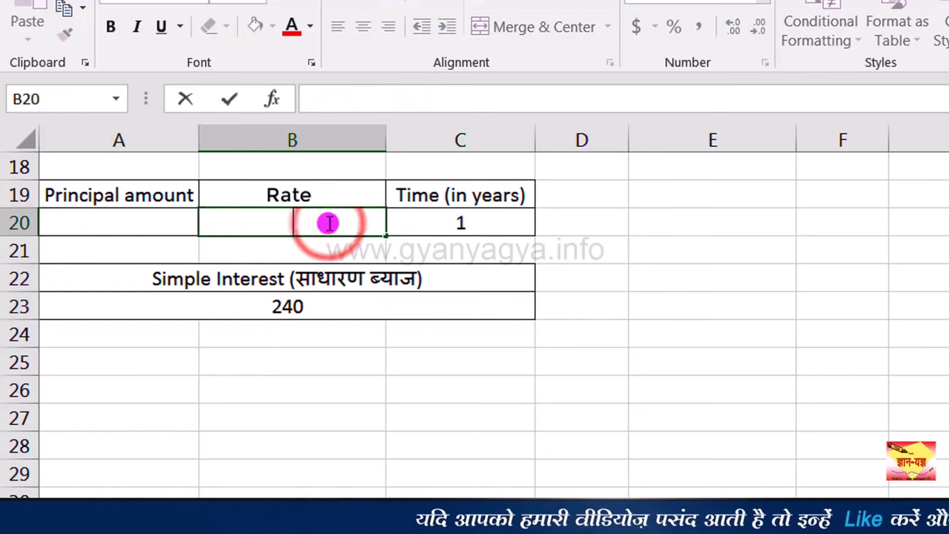
left_click(422, 222)
key("BackSpace")
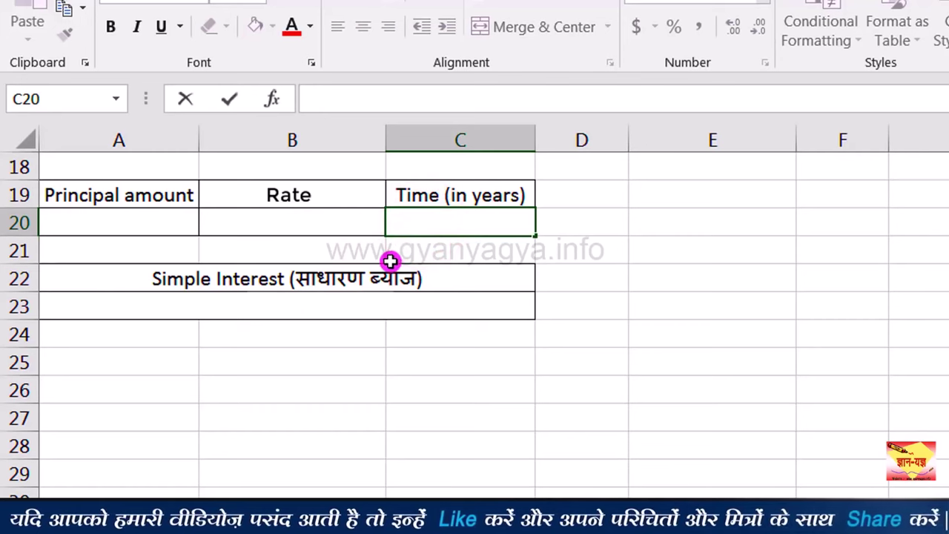
Change the time heading in C19 to "Time (in days)".
double_click(521, 194)
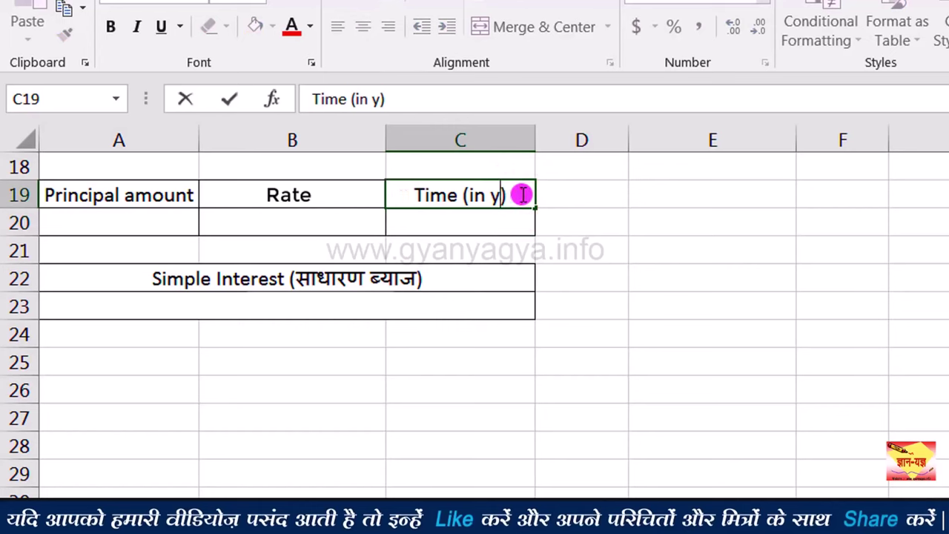
type("dau")
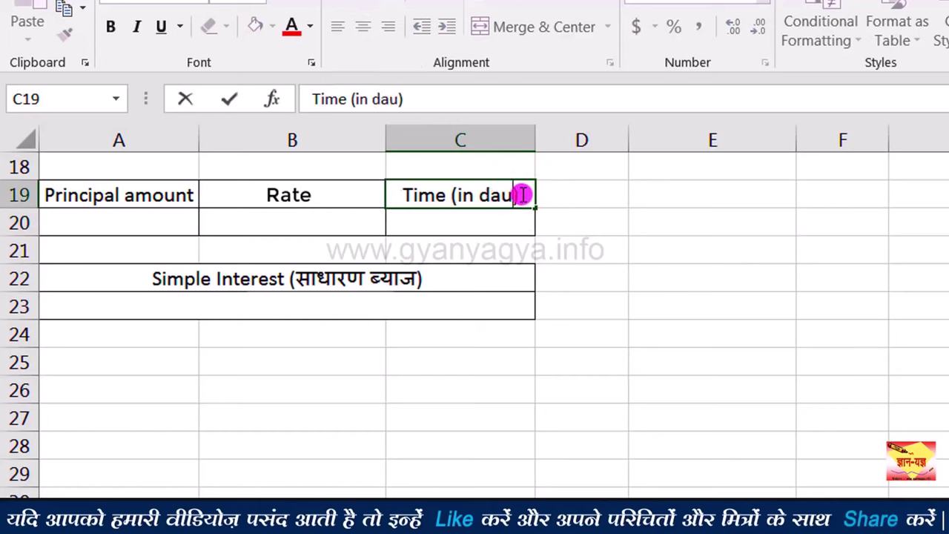
key("BackSpace")
type("ys")
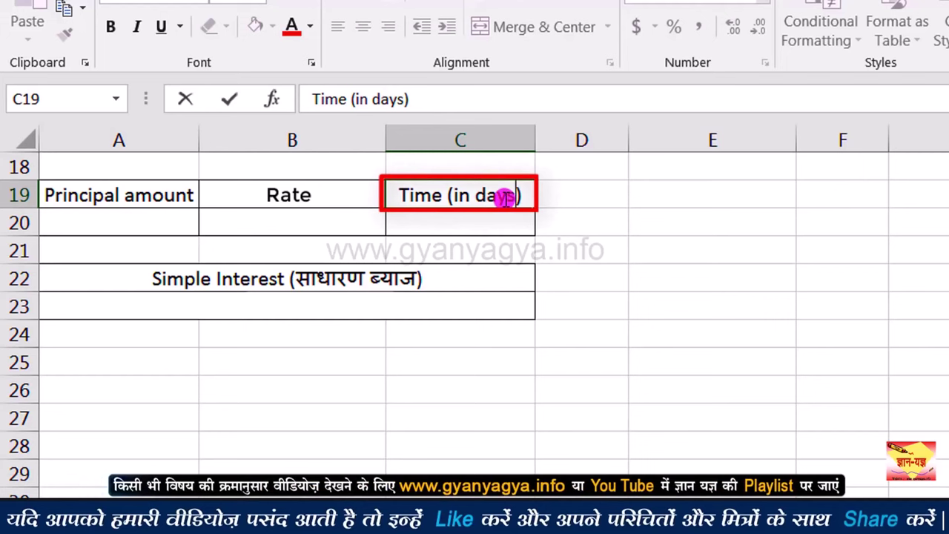
Enter a principal amount of 1500 in A20, a rate of 10% in B20 and a time of 100 days in C20.
left_click(84, 225)
type("15")
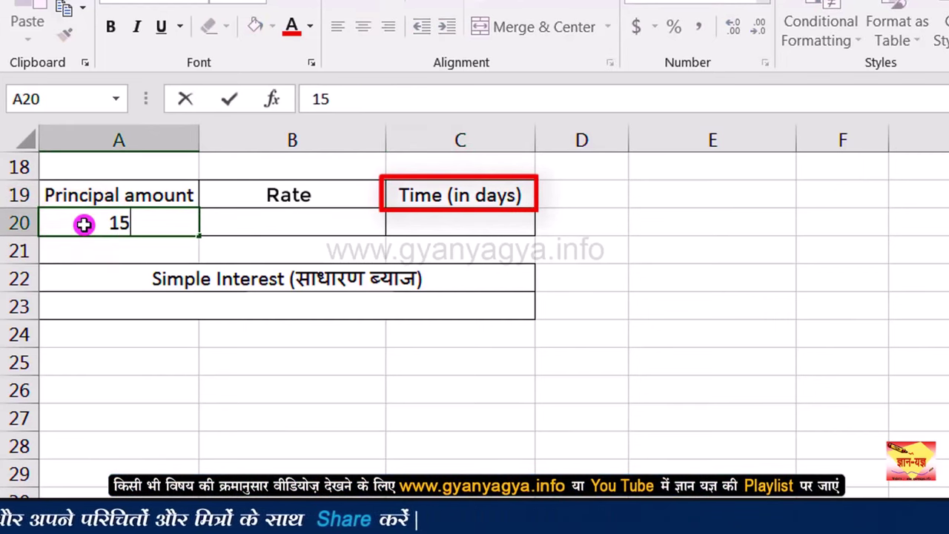
type("00")
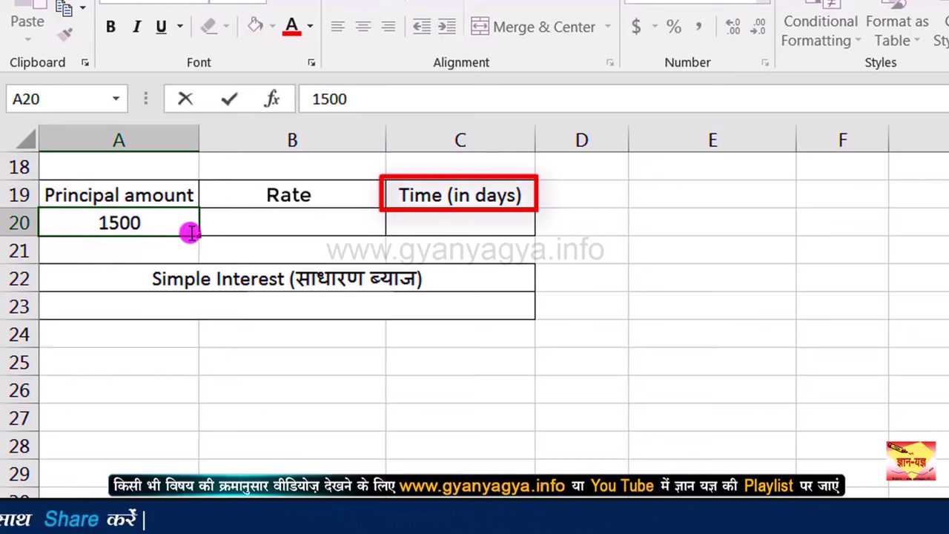
left_click(252, 220)
type("10")
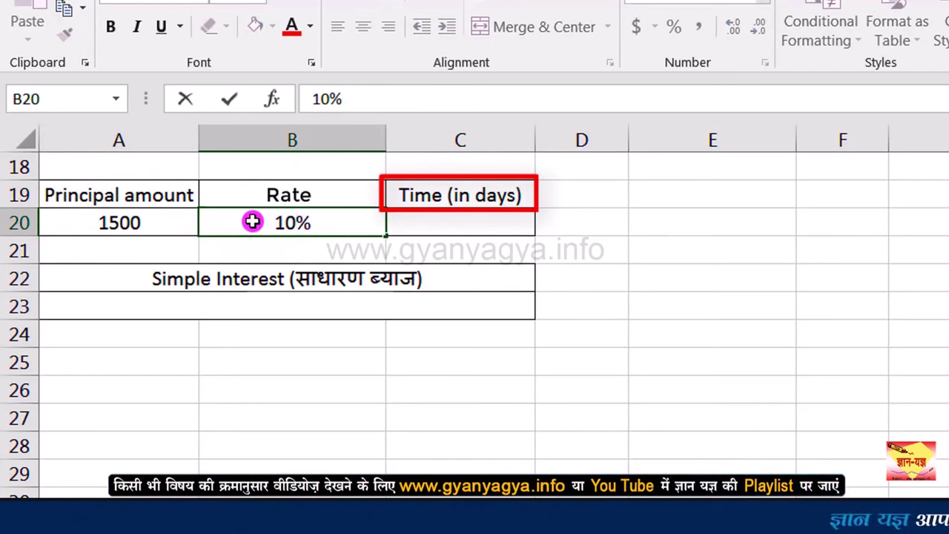
left_click(426, 214)
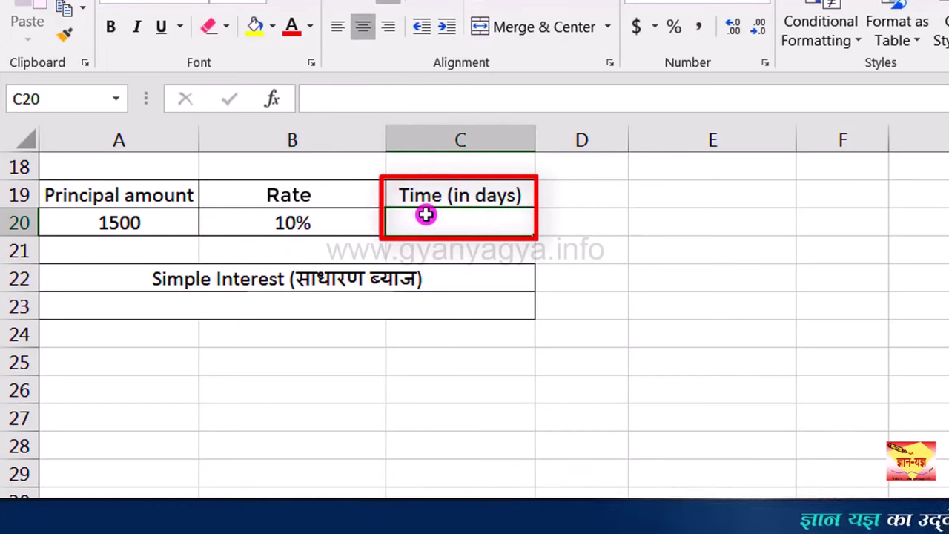
type("100")
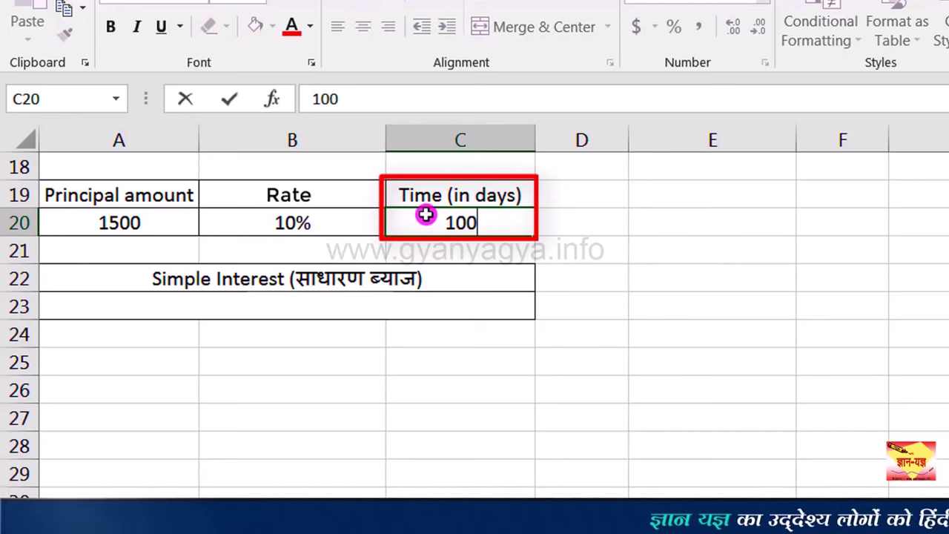
Calculate the simple interest for the time in days in A23 with =1500*10%*100/365 and format the result as a number.
left_click(403, 301)
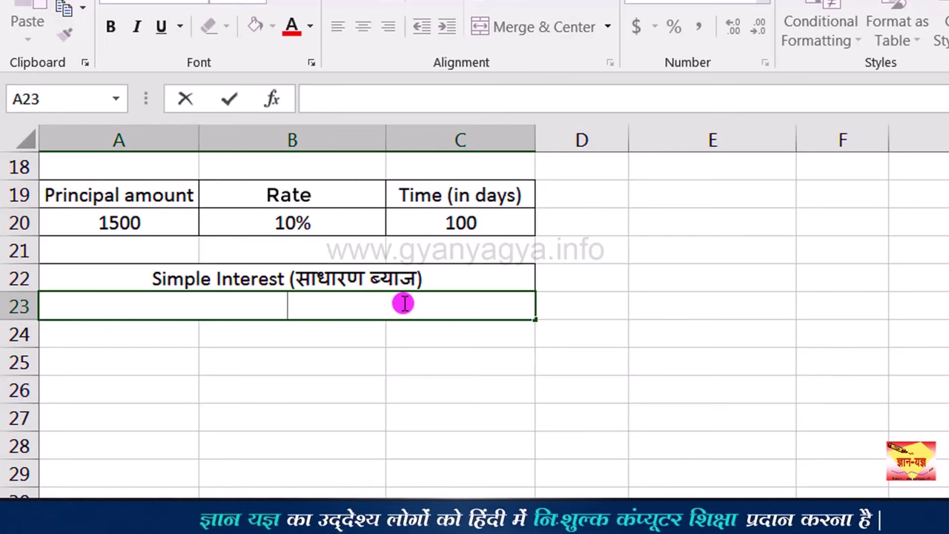
left_click(369, 313)
type("=1500")
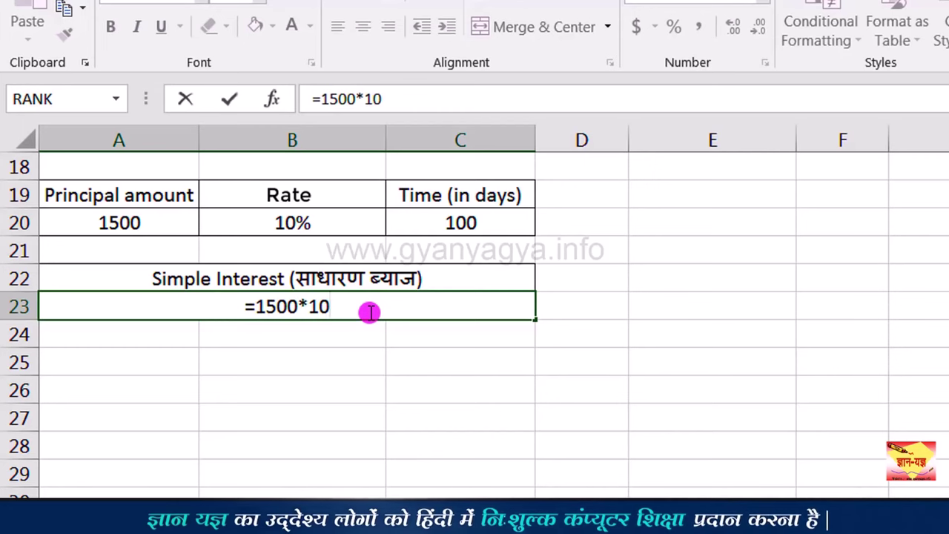
type("*")
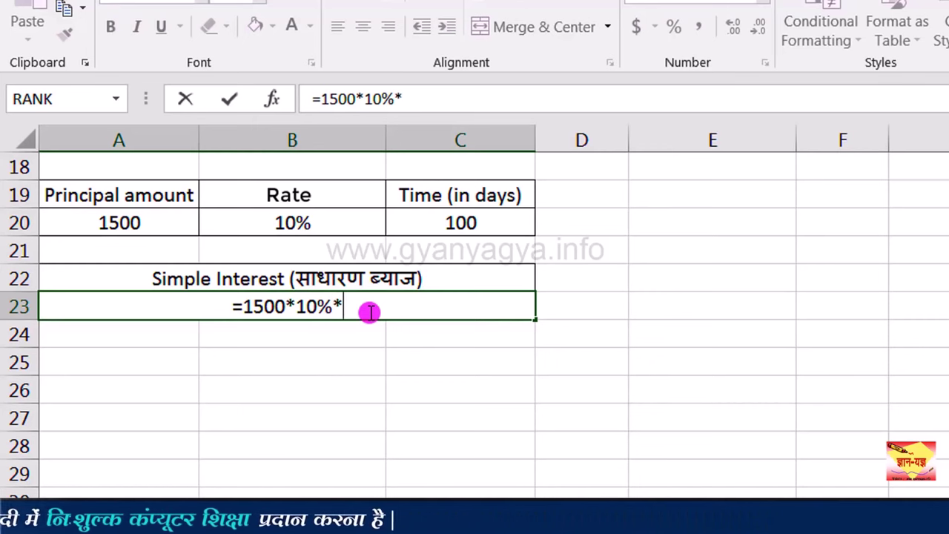
type("100")
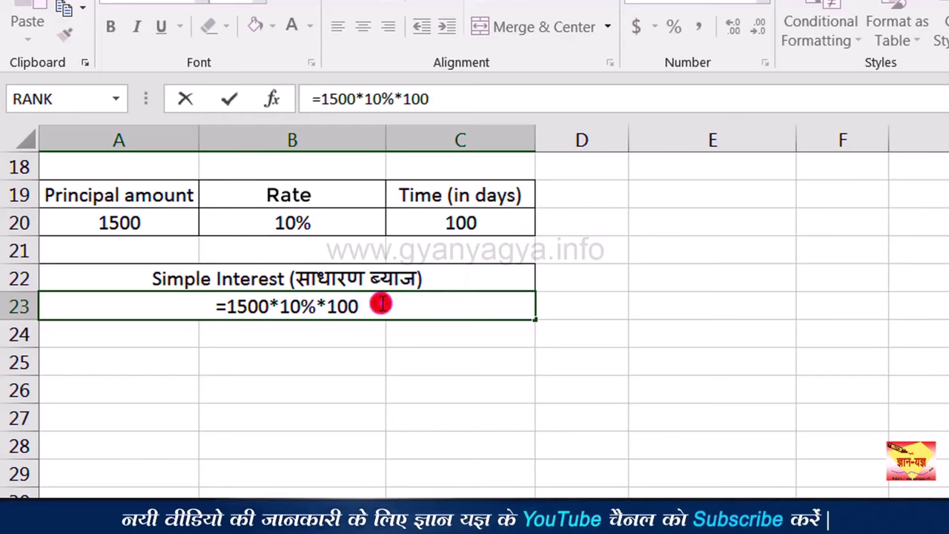
type("/")
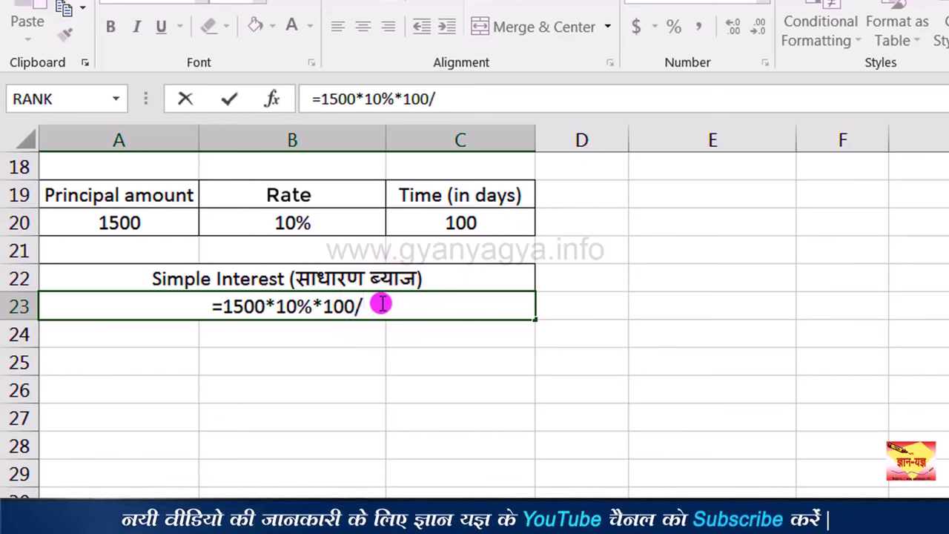
type("365")
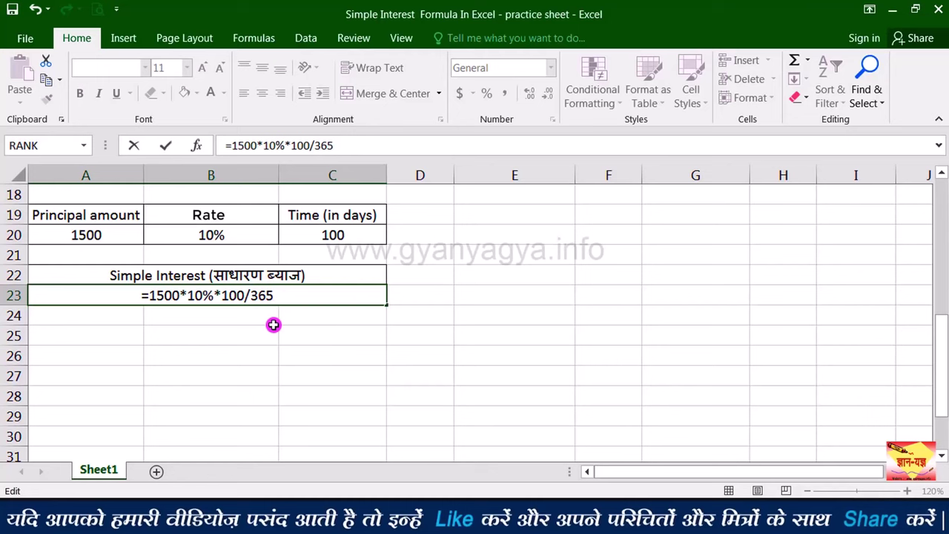
key("Return")
left_click(339, 295)
key("ctrl+shift+1")
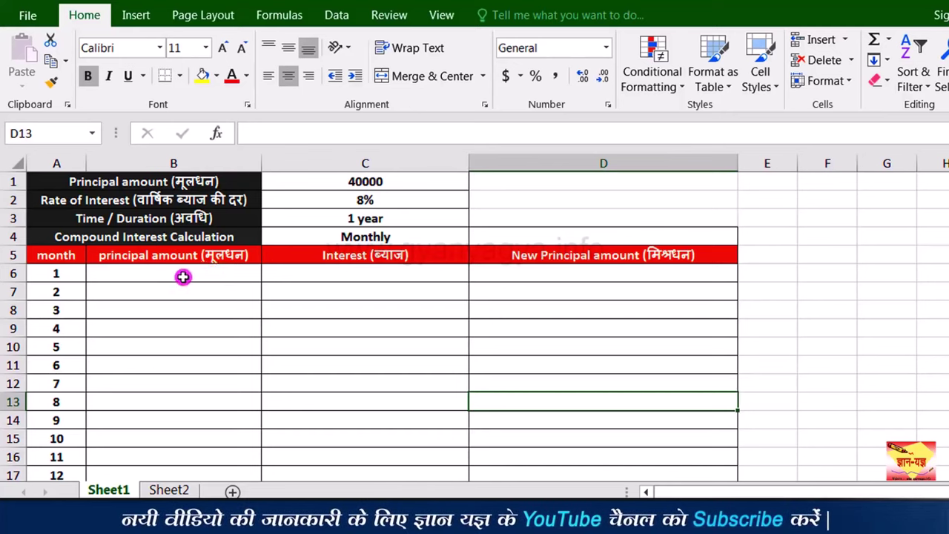
Link the month 1 principal amount in B6 to the principal in C1 with =C1.
left_click(183, 275)
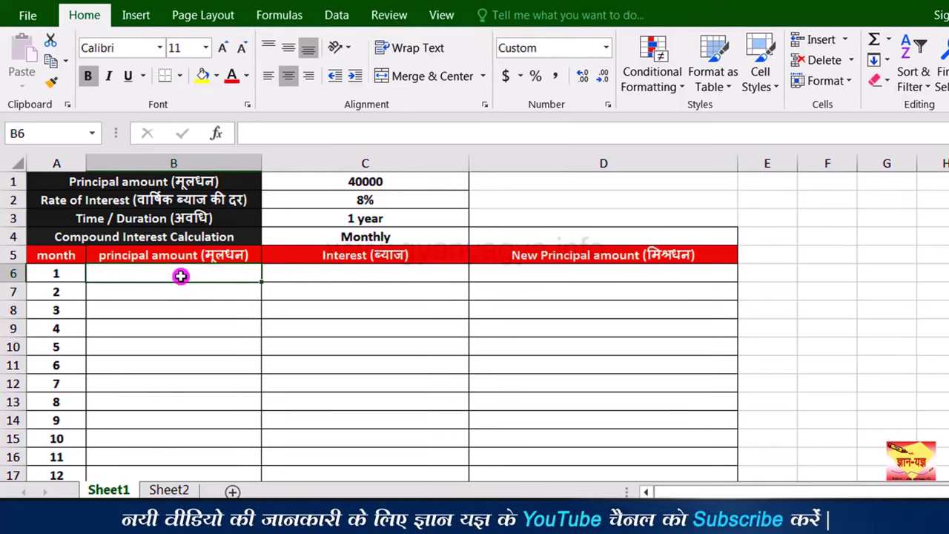
type("=")
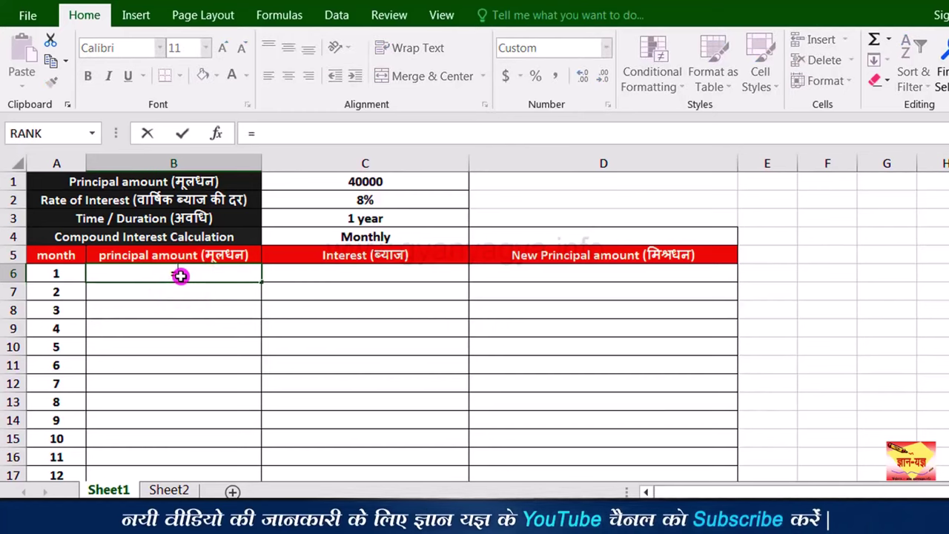
left_click(319, 183)
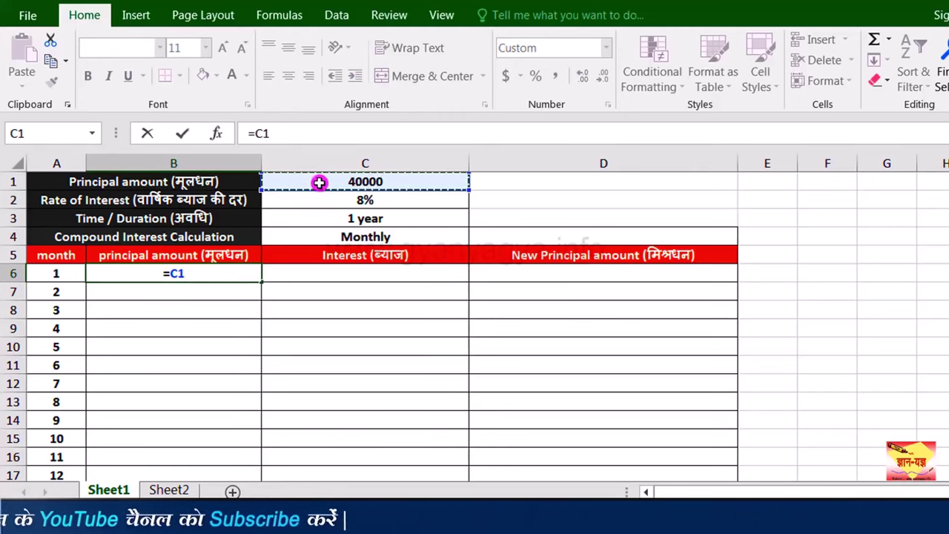
key("Return")
left_click(211, 278)
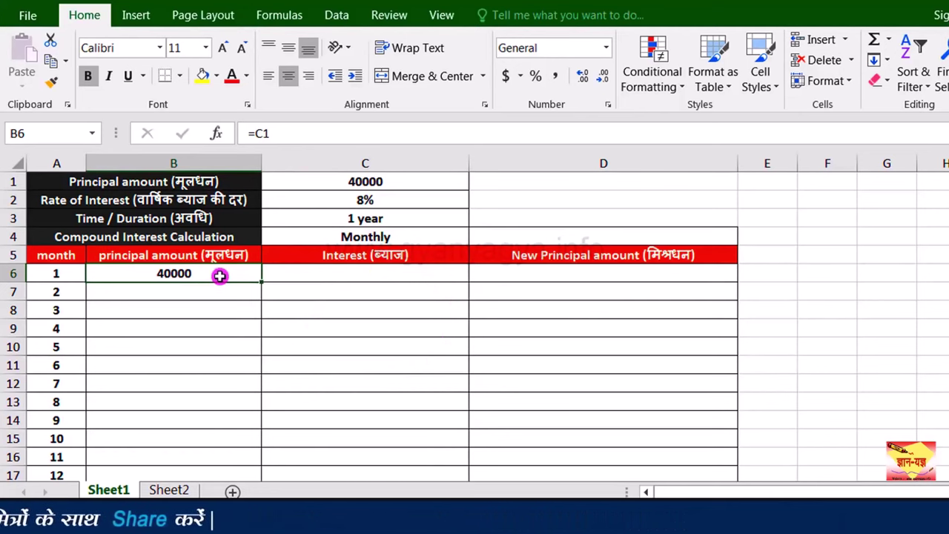
Calculate the month 1 interest in C6 with =B6*$C$2*1/12, keeping the rate cell as an absolute reference.
left_click(313, 275)
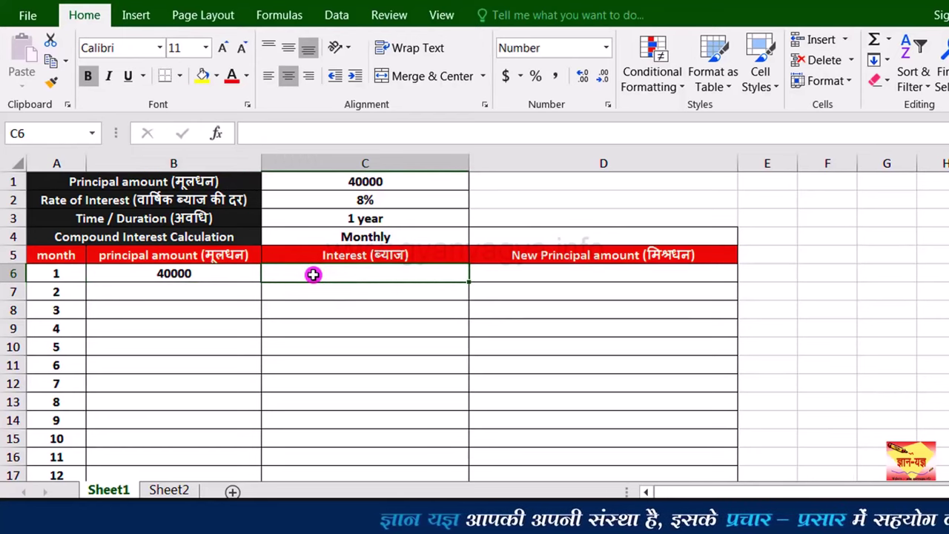
type("=")
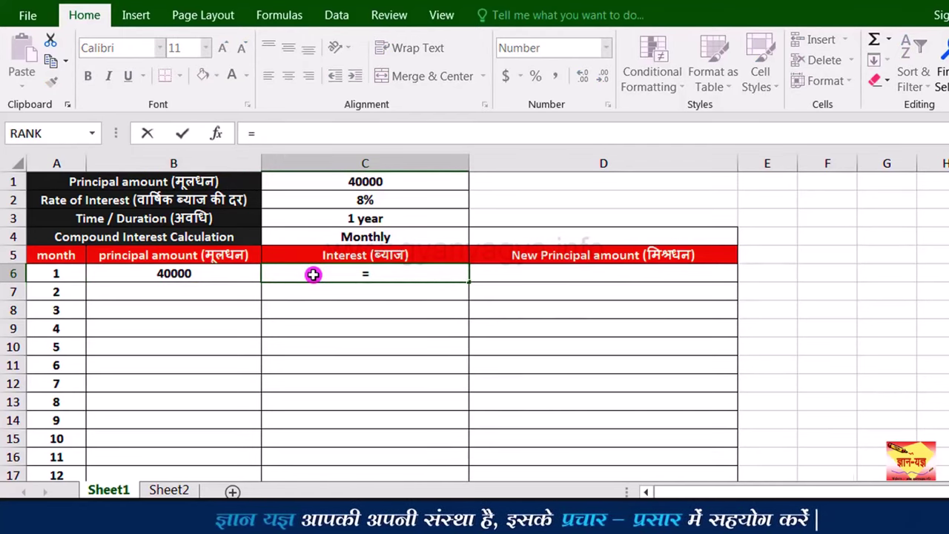
left_click(184, 273)
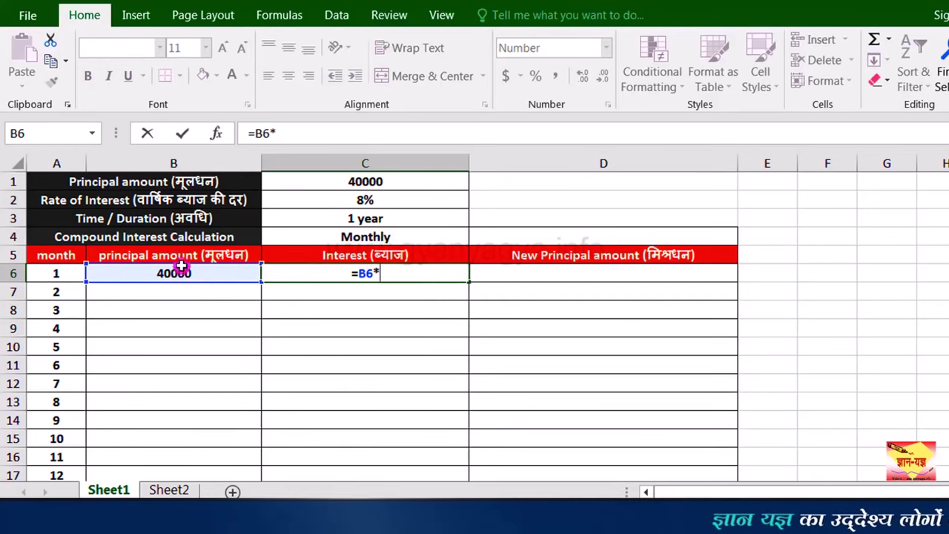
left_click(333, 201)
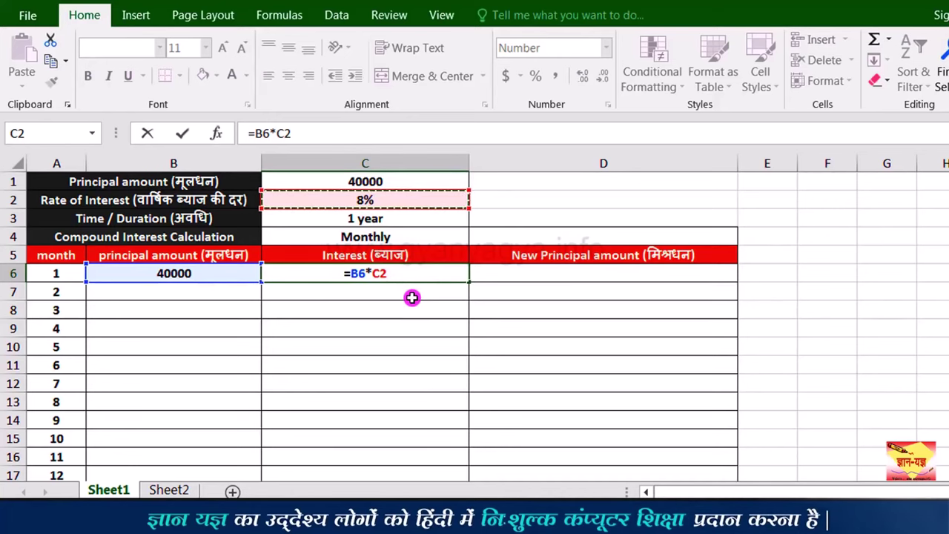
left_click(385, 273)
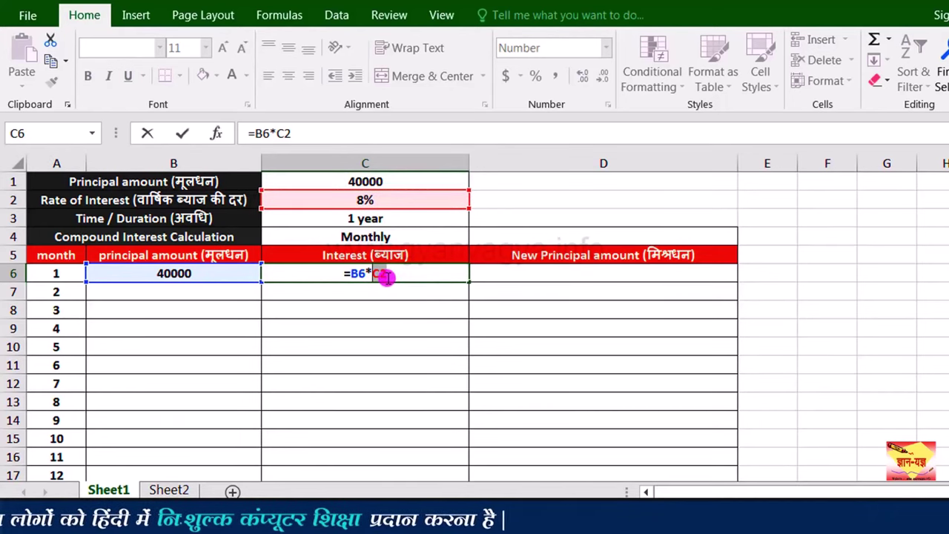
key("F4")
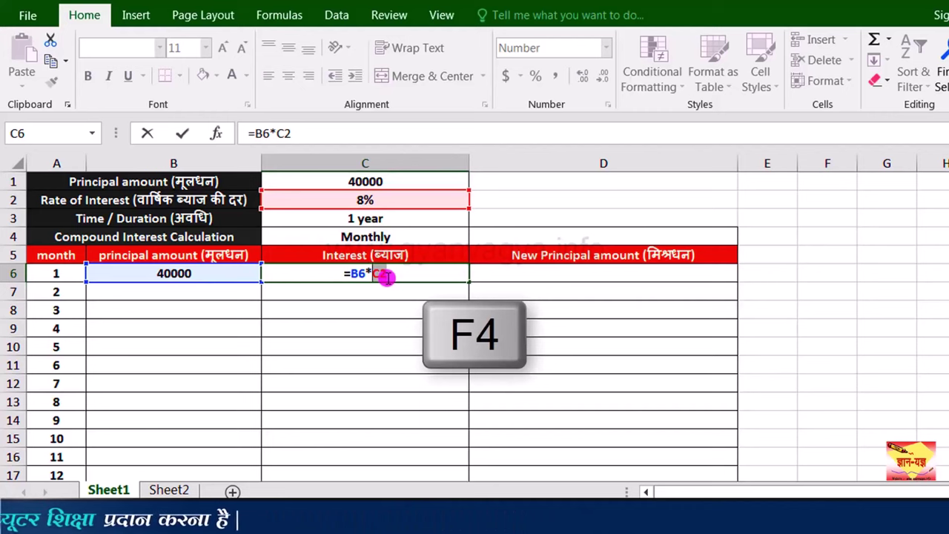
key("F4")
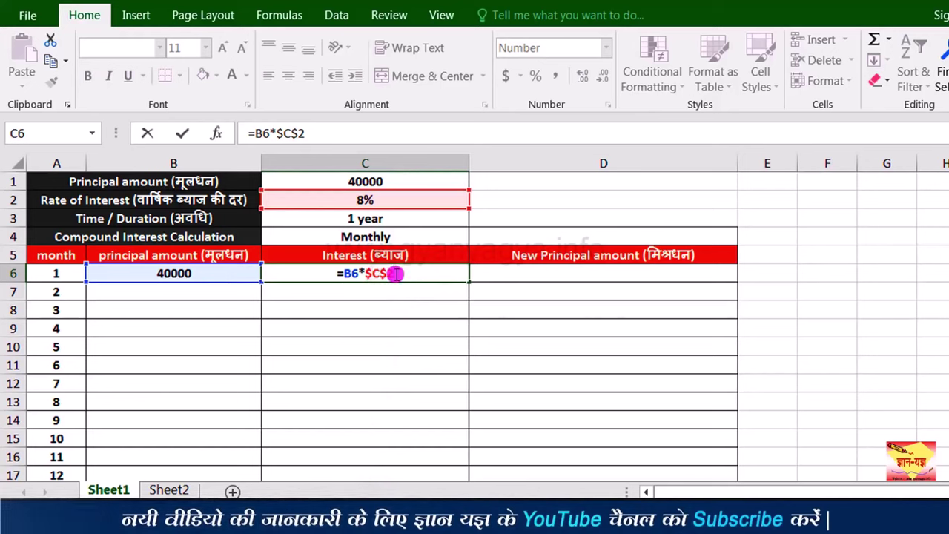
type("*")
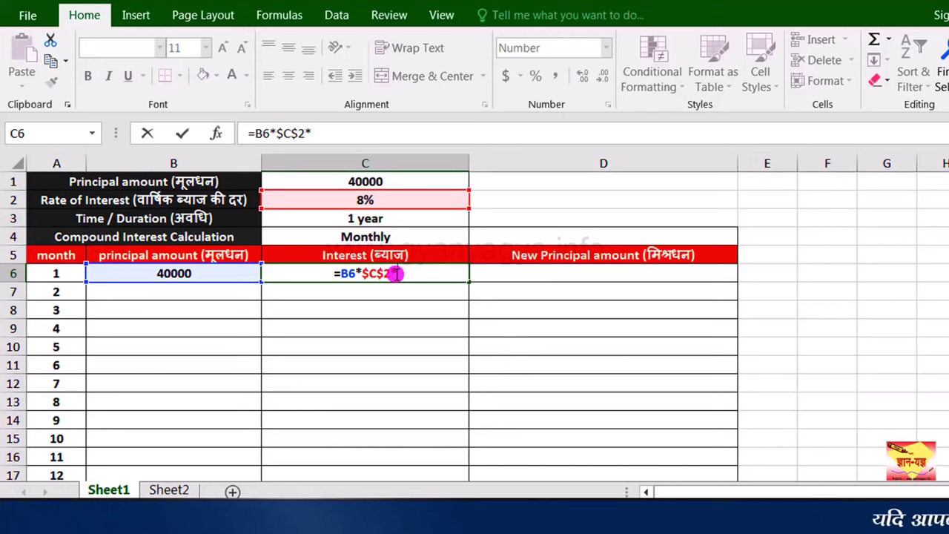
type("1")
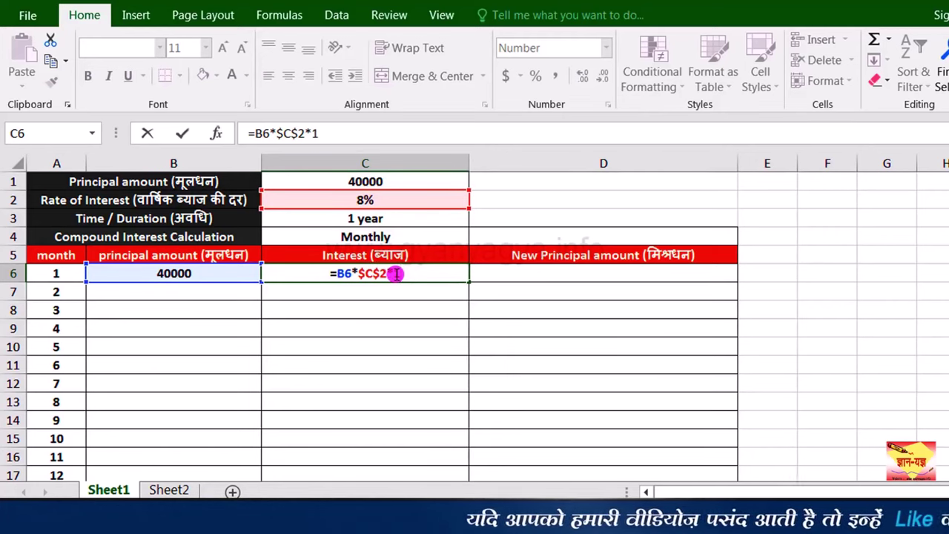
type("/12")
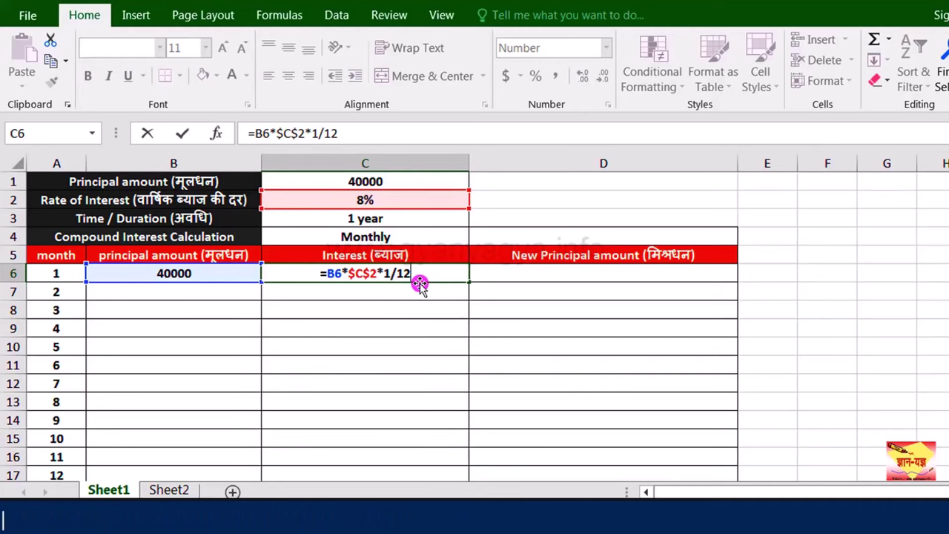
key("Return")
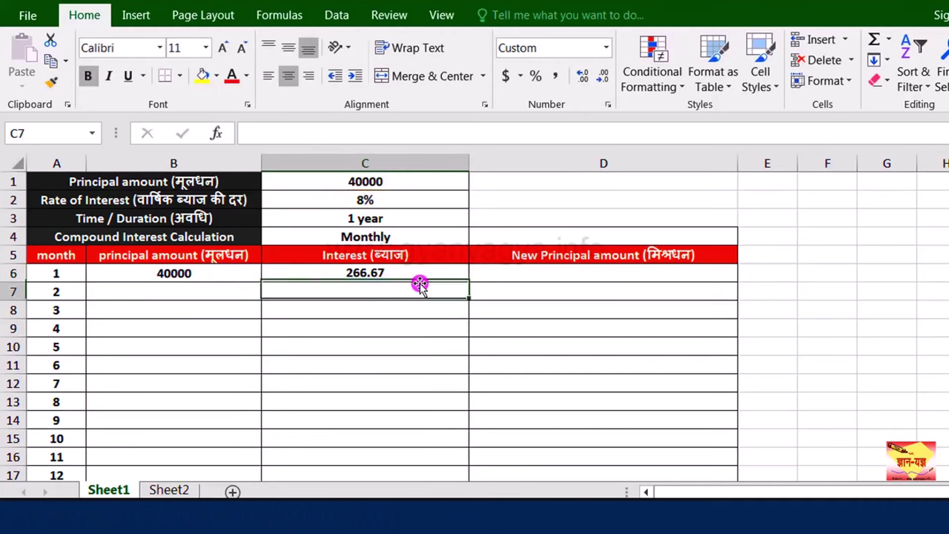
left_click(378, 273)
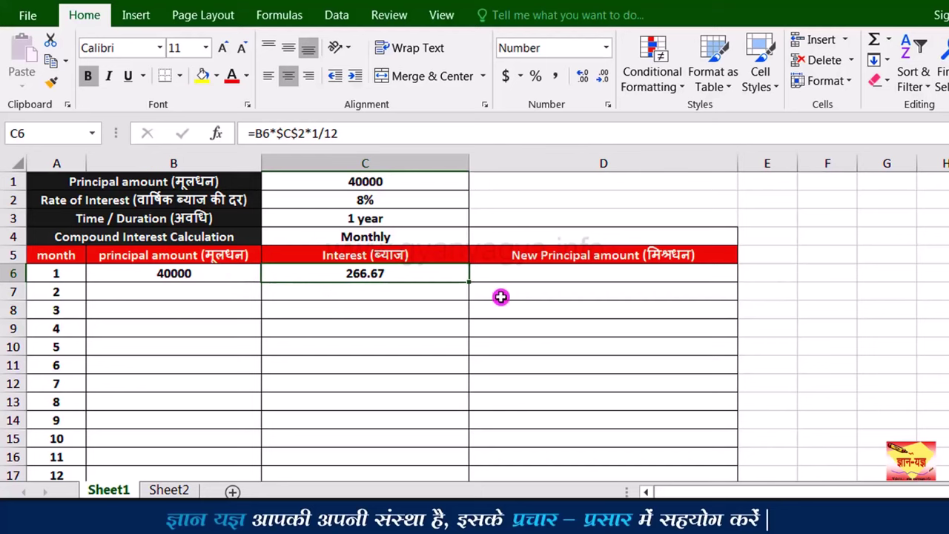
Calculate the month 1 new principal amount in D6 with =B6+C6.
left_click(546, 270)
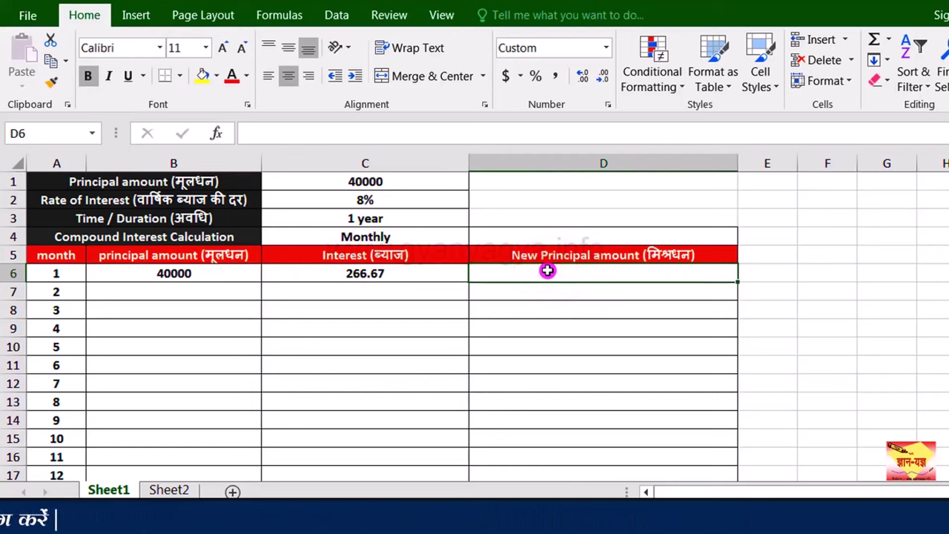
type("=")
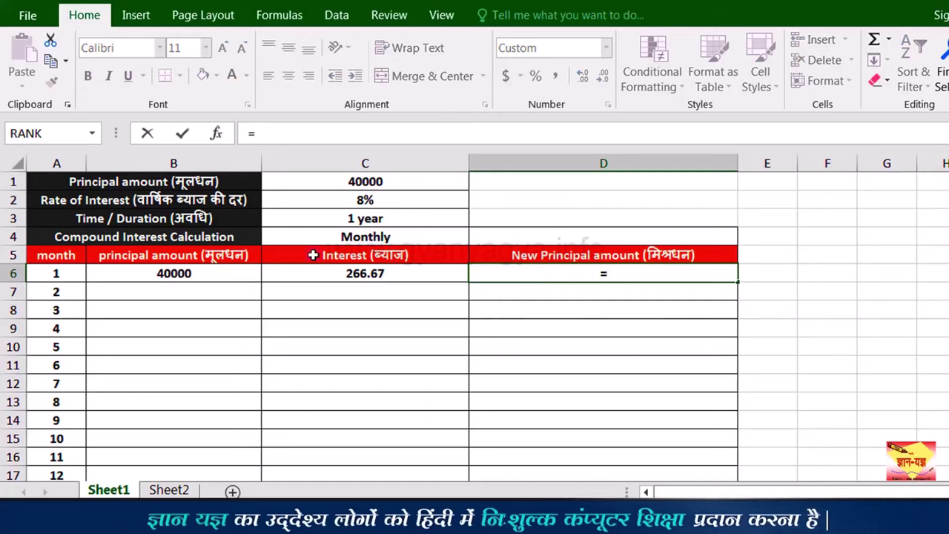
left_click(220, 273)
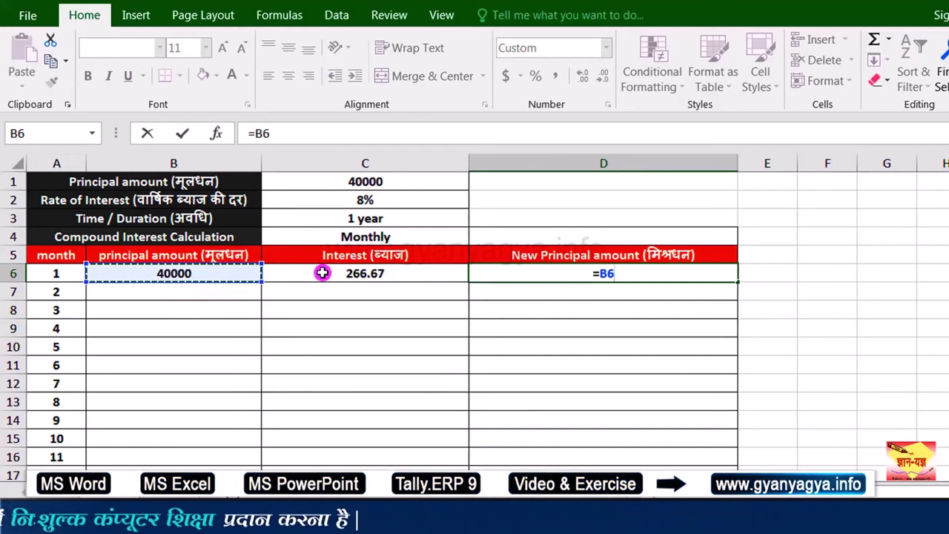
type("+")
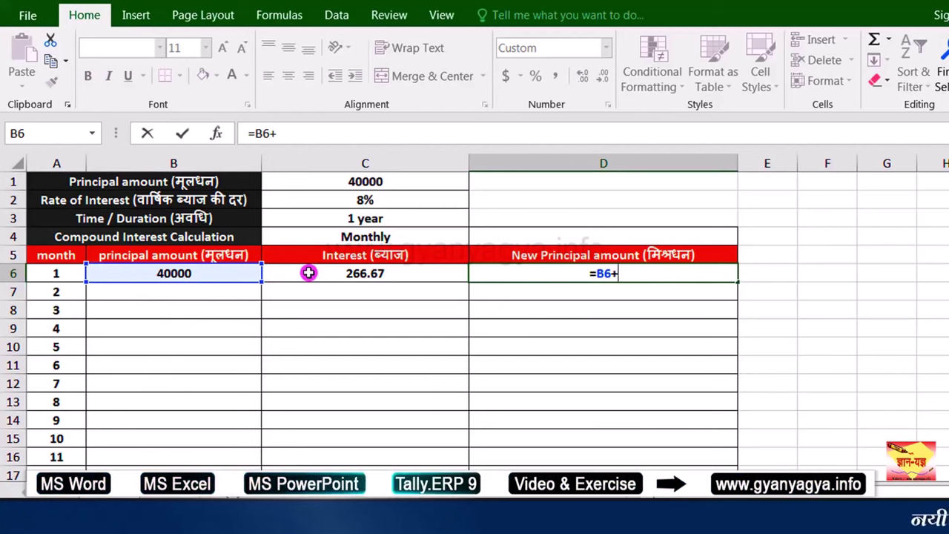
left_click(309, 273)
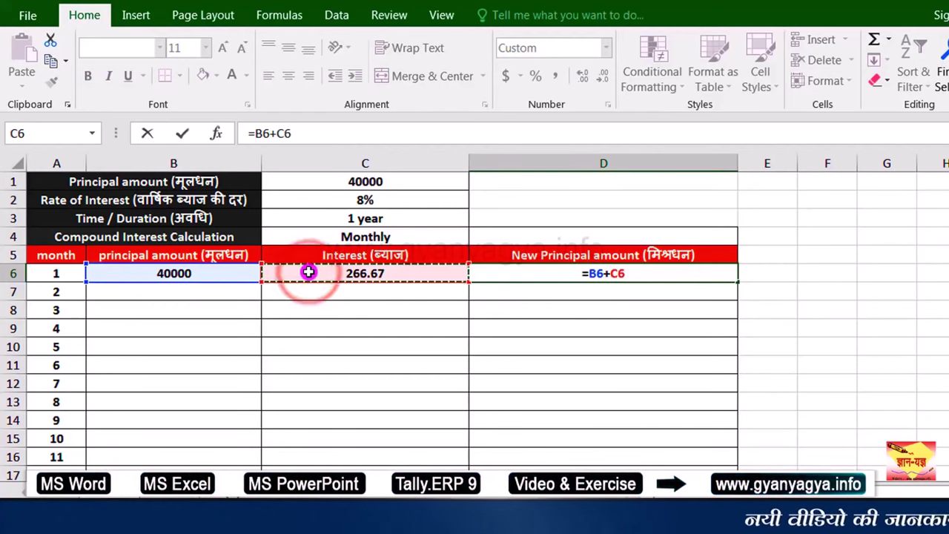
key("ctrl+Return")
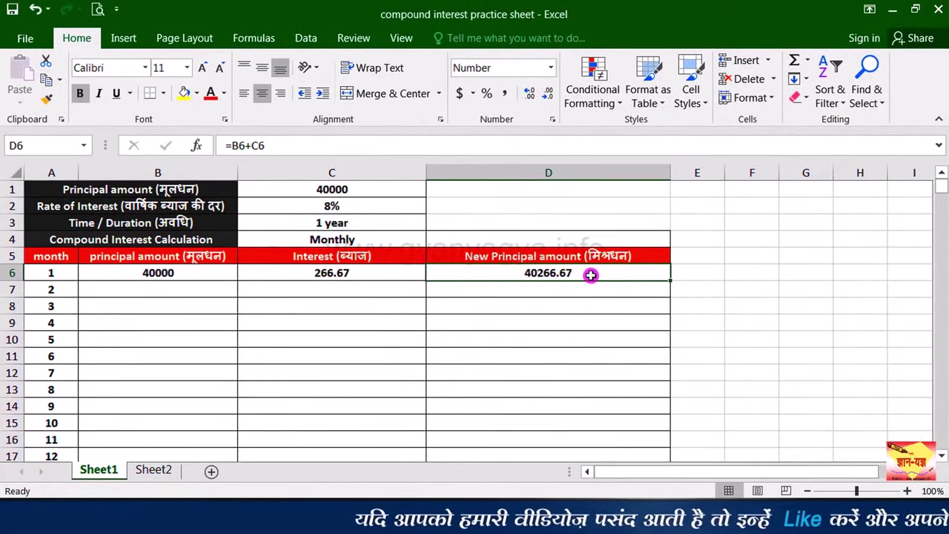
key("Return")
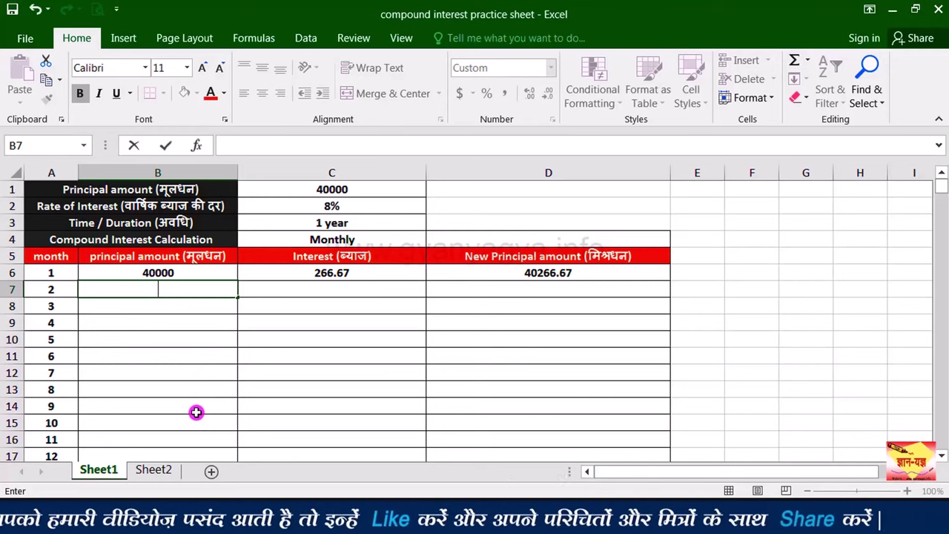
Carry the month 1 new principal over as the month 2 principal amount in B7 with =D6.
type("=")
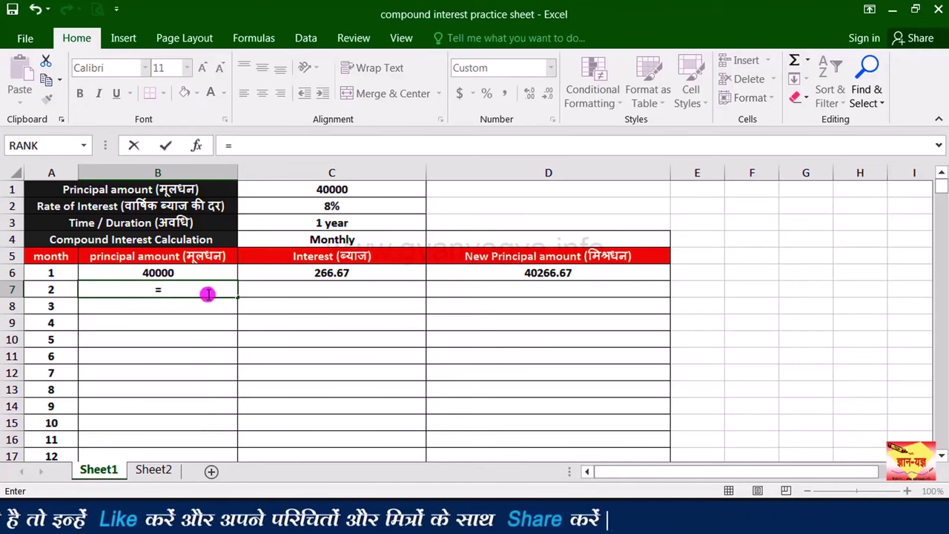
left_click(480, 273)
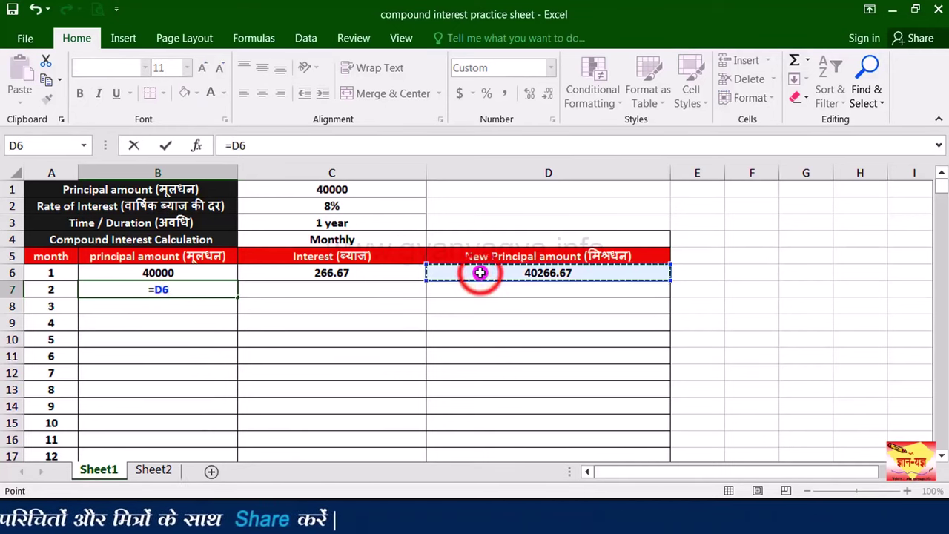
key("Return")
left_click(199, 290)
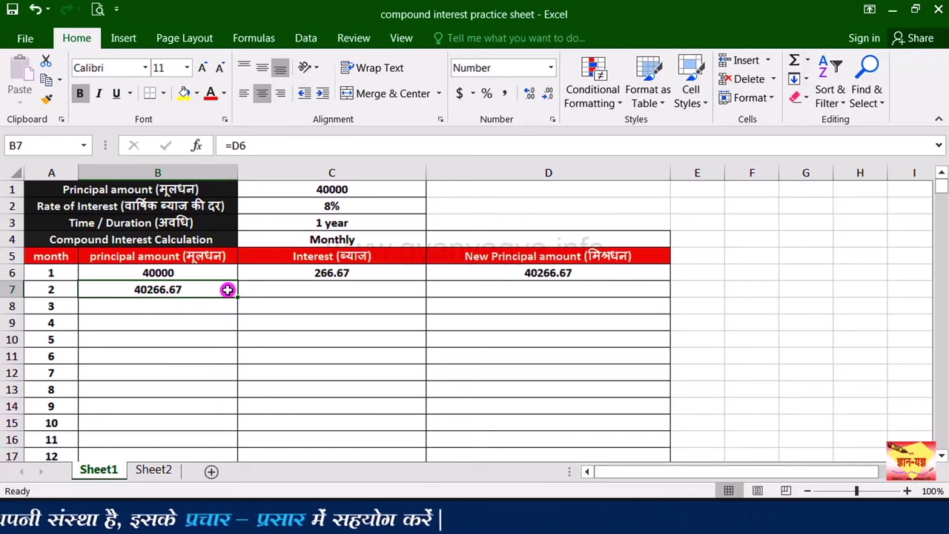
Fill the principal amount formula from B7 down to month 12 in B17.
left_click(224, 272)
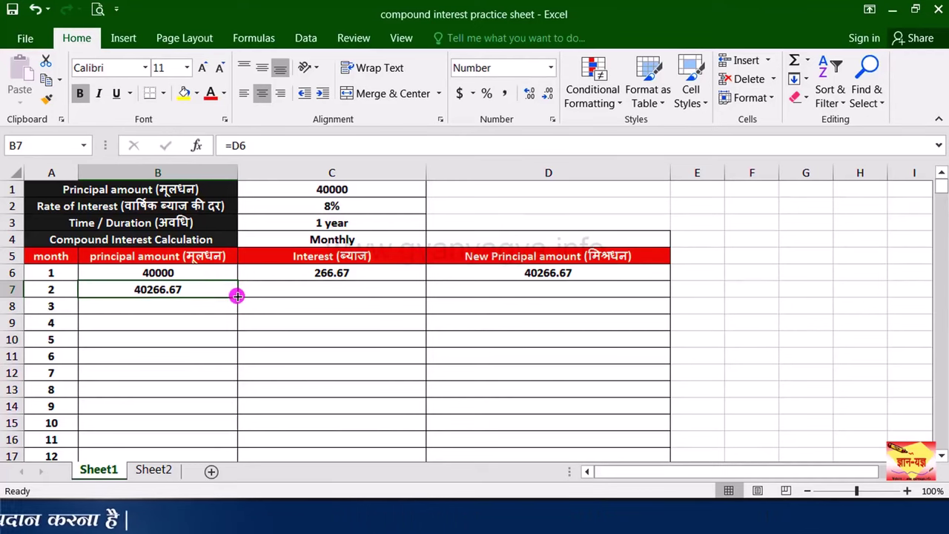
left_click_drag(238, 297, 235, 366)
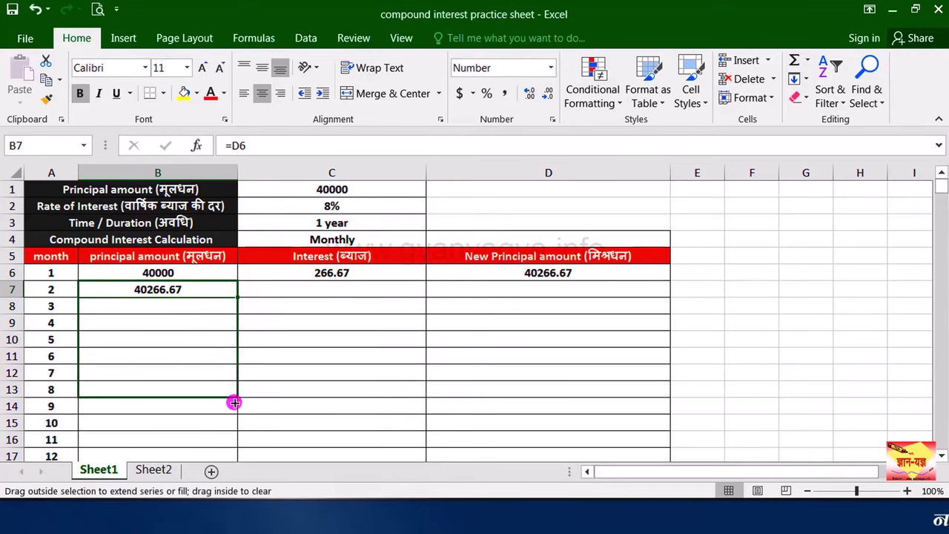
left_click_drag(231, 440, 227, 458)
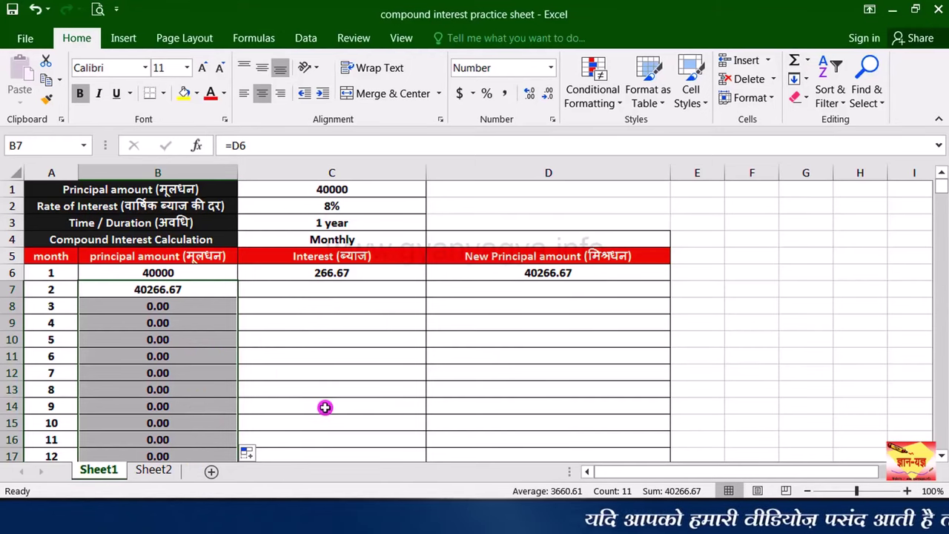
Fill the interest formula from C6 down to month 12 in C17.
left_click(356, 273)
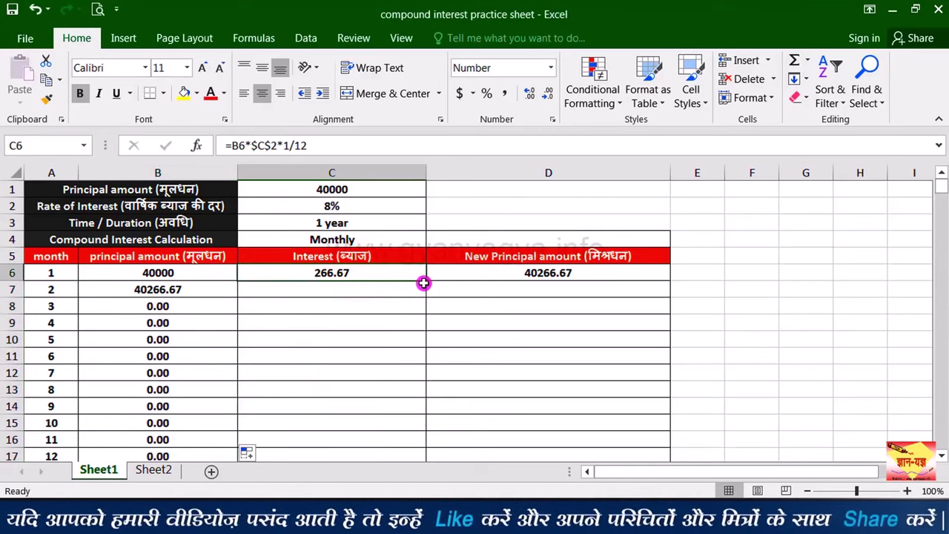
left_click_drag(425, 317, 426, 358)
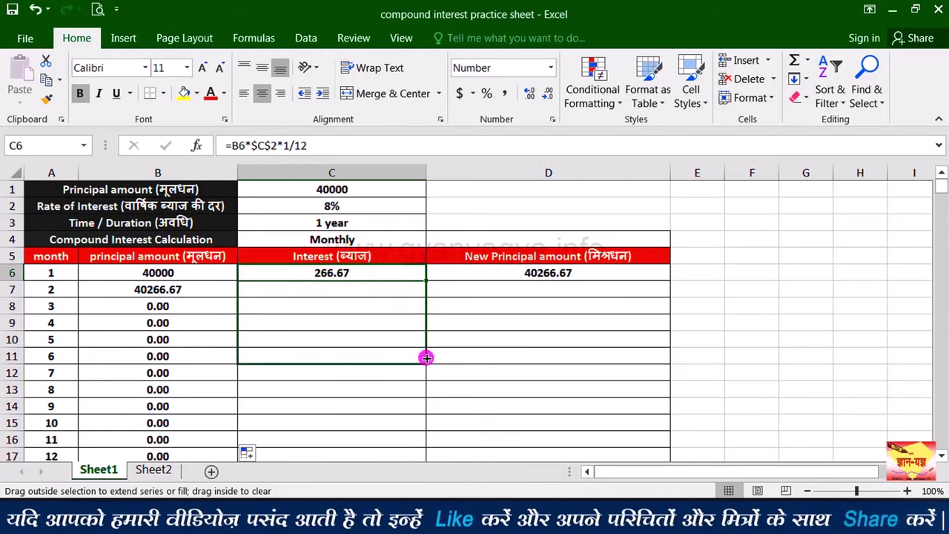
left_click_drag(421, 436, 423, 454)
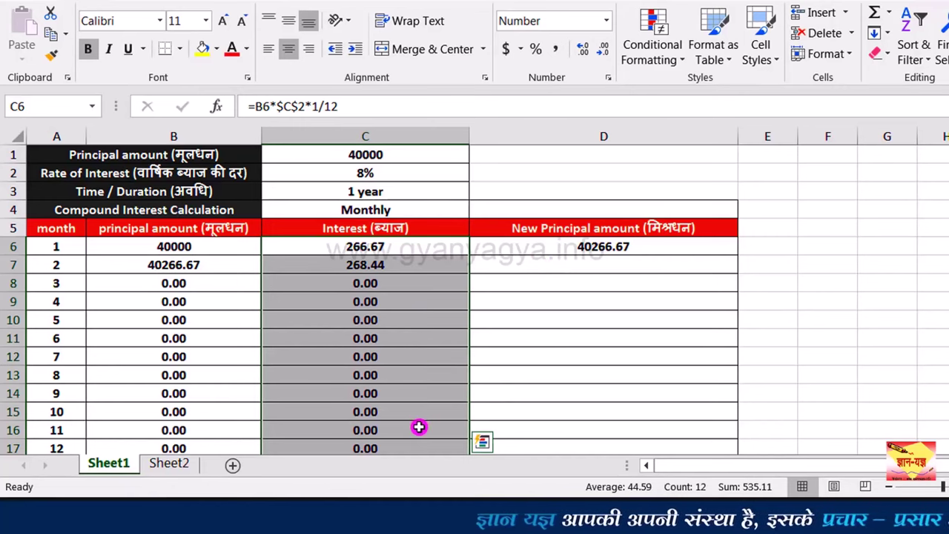
Fill the new principal amount formula from D6 down to month 12 in D17.
left_click(670, 250)
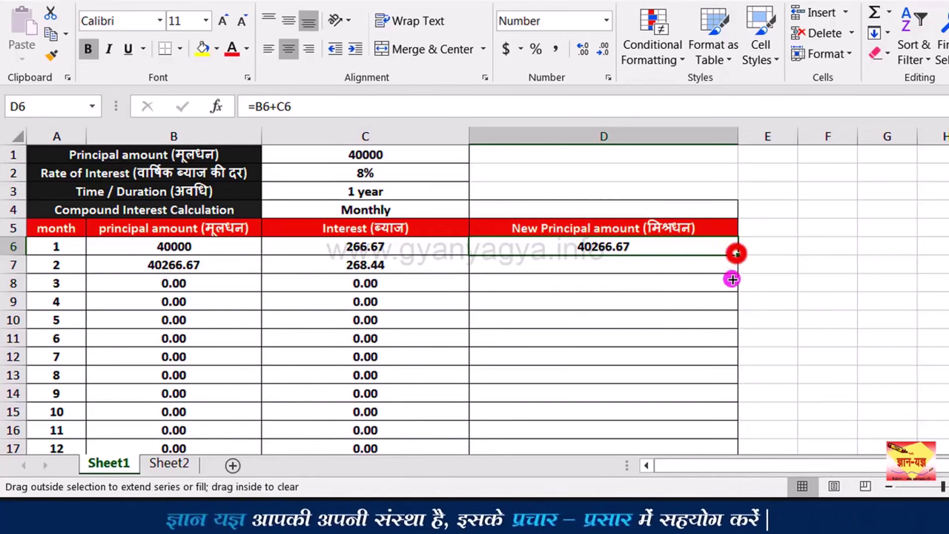
left_click_drag(732, 279, 734, 376)
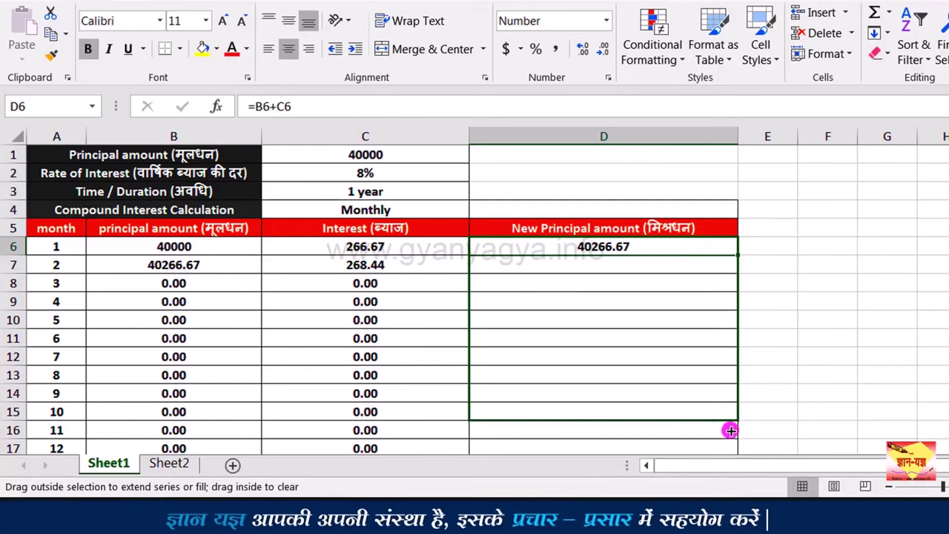
left_click_drag(731, 448, 731, 450)
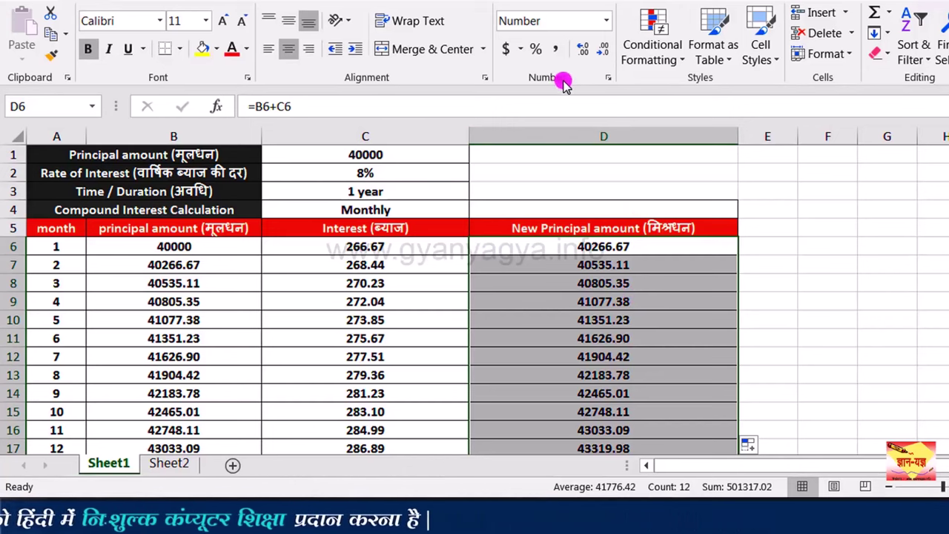
Apply the Number format to the new principal amounts in D6:D17.
left_click(606, 20)
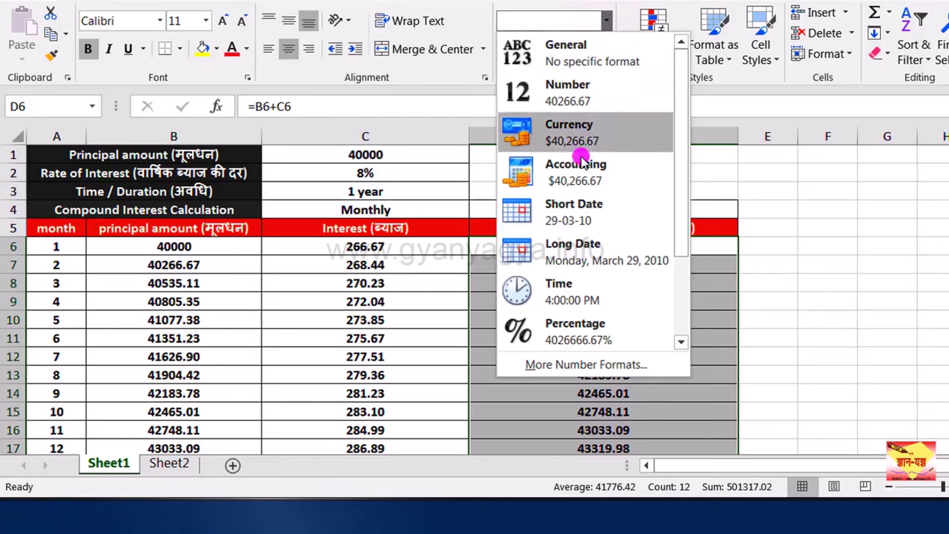
left_click(581, 98)
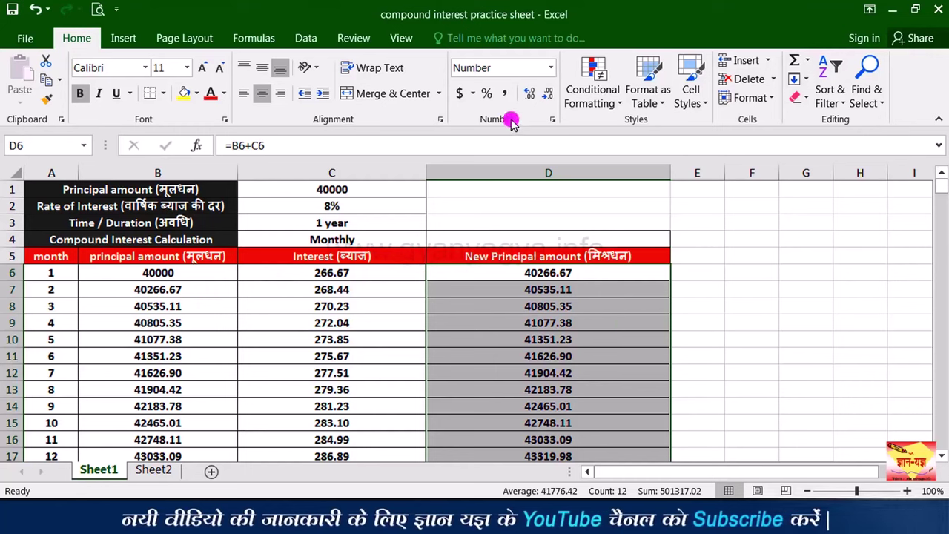
left_click(550, 68)
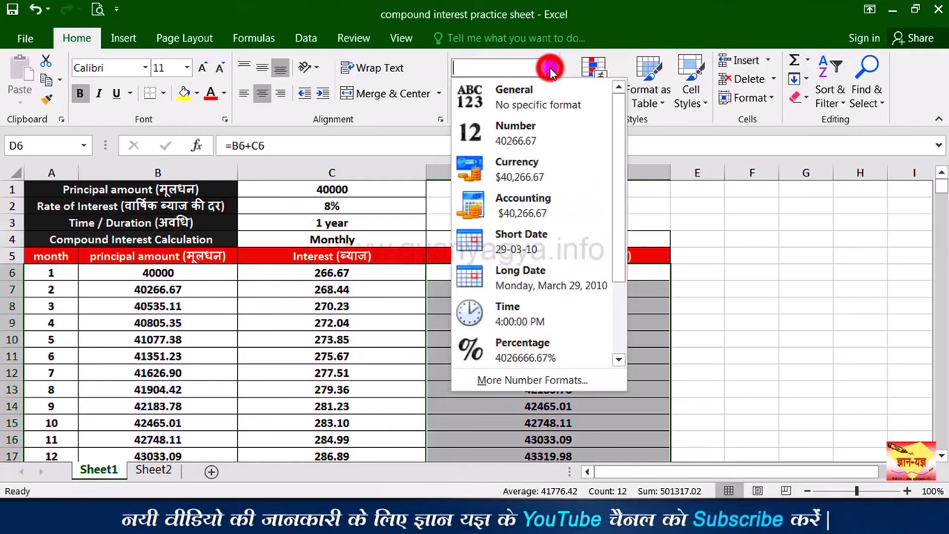
left_click(531, 130)
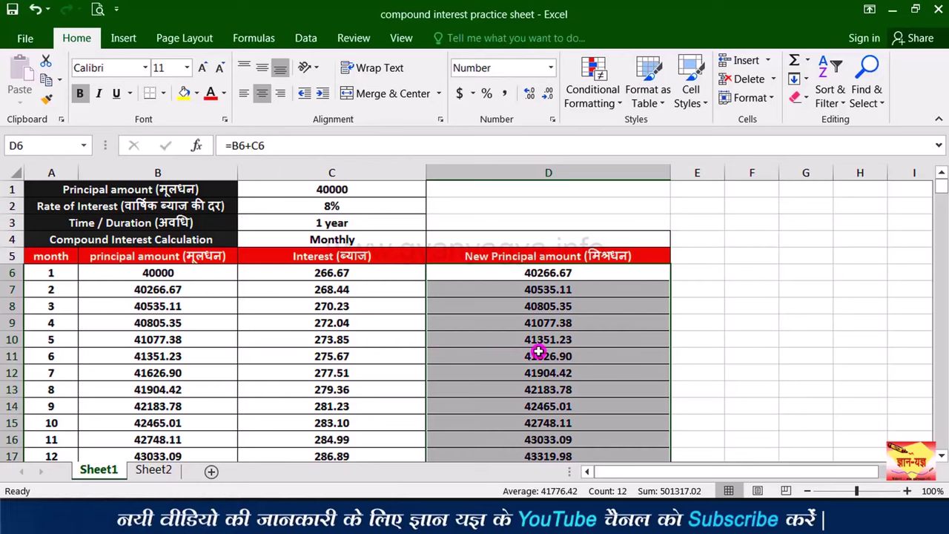
left_click(860, 306)
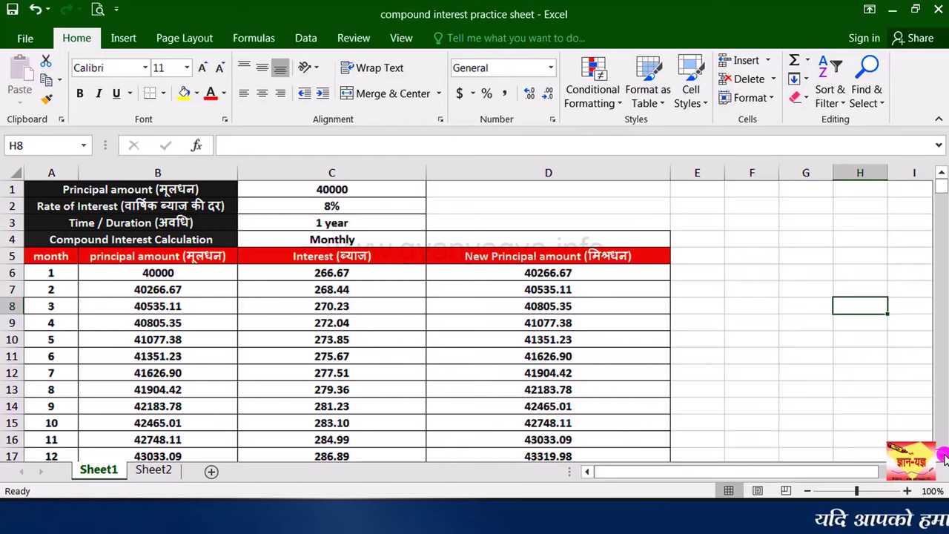
Total the monthly interest in the Compound Interest cell C18 with =SUM(C6:C17).
scroll(942, 455, "down", 1)
left_click(202, 442)
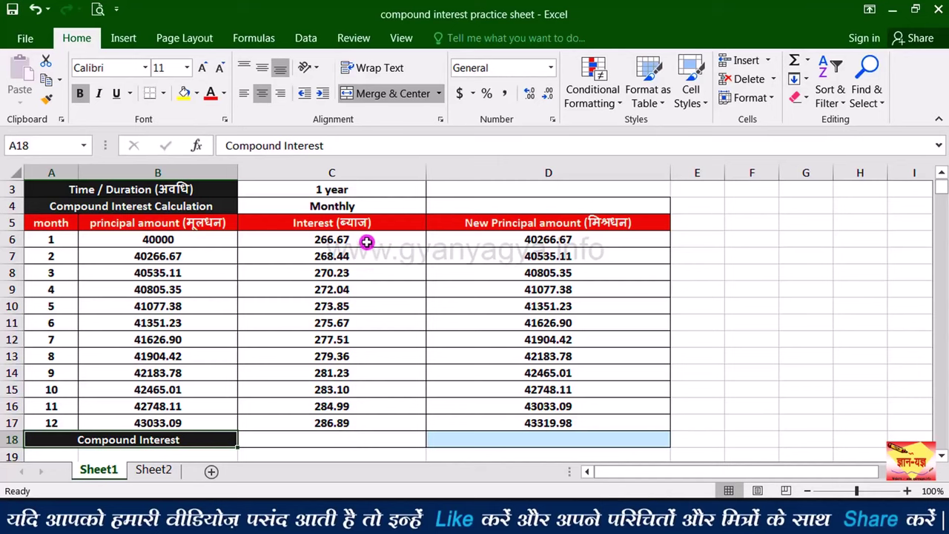
left_click_drag(366, 242, 361, 423)
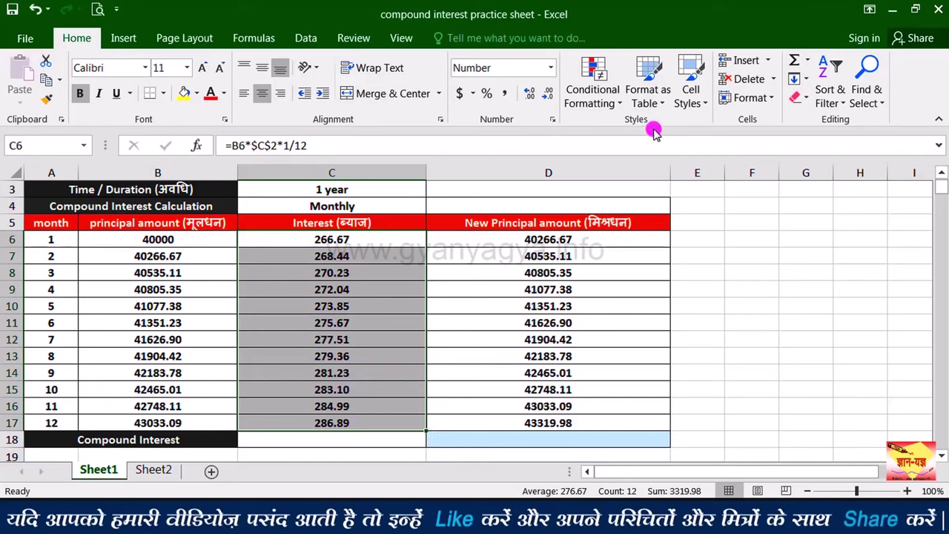
left_click(793, 65)
left_click(394, 439)
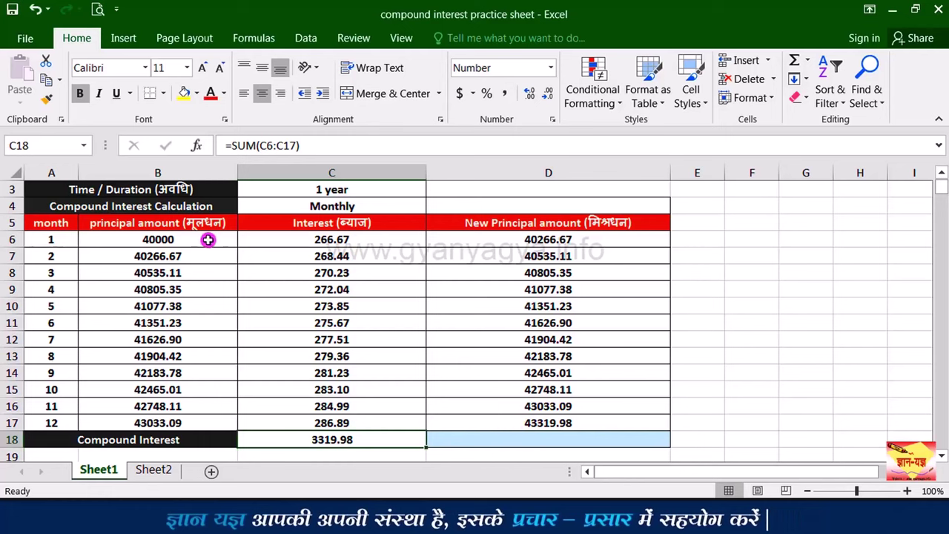
Cross-check the compound interest in D18 by subtracting the starting principal from the month 12 amount with =D17-B6.
left_click(469, 440)
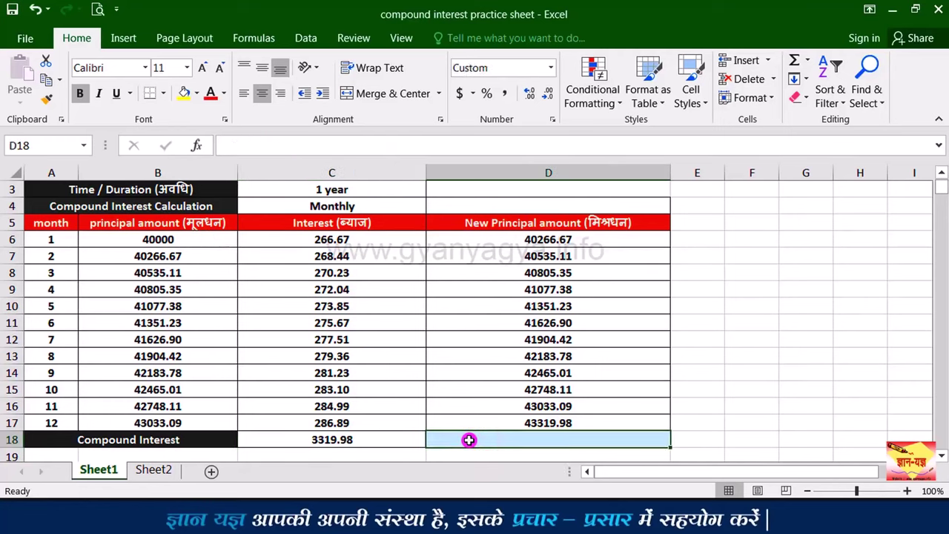
type("=")
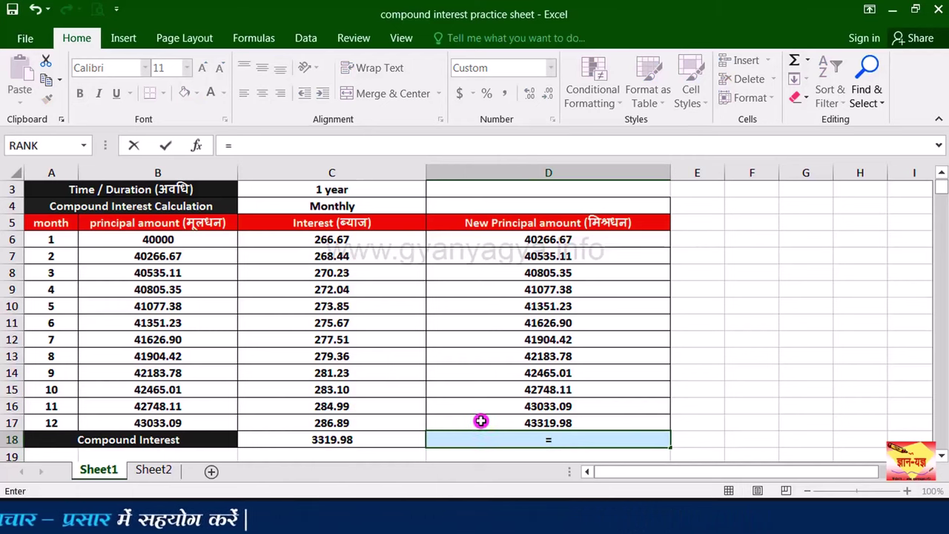
left_click(481, 421)
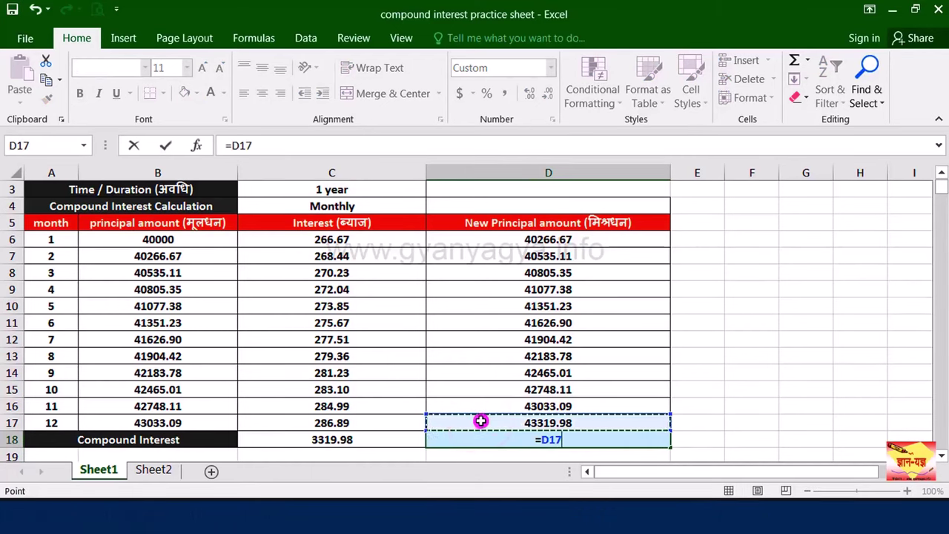
type("-")
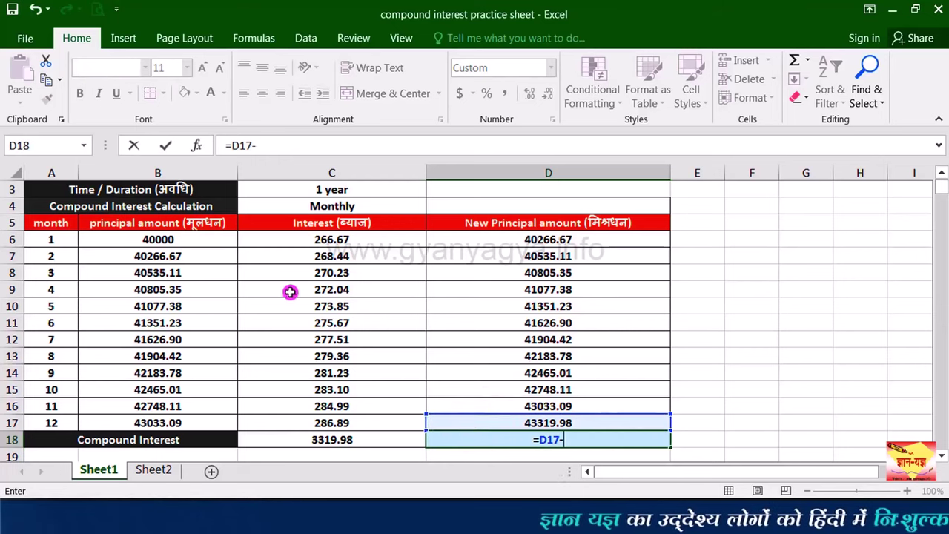
left_click(206, 239)
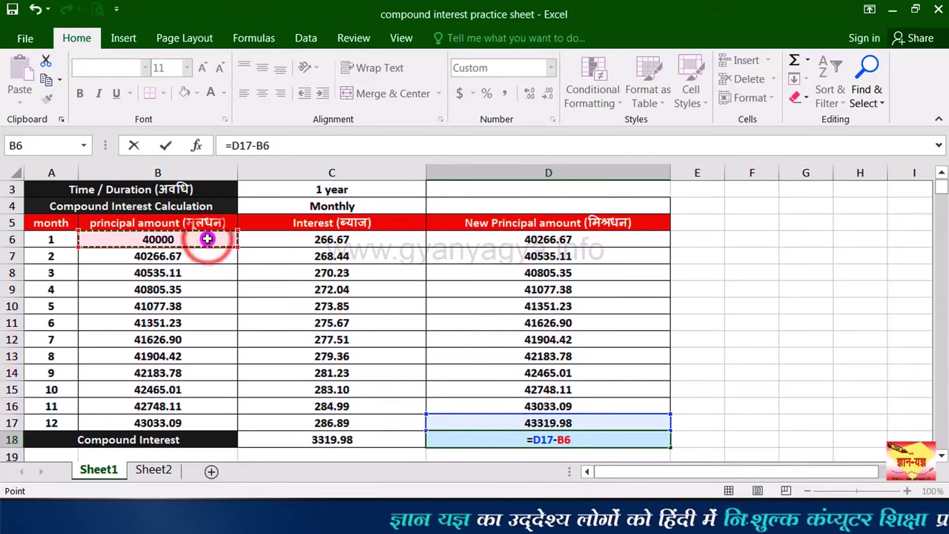
key("Return")
left_click(597, 424)
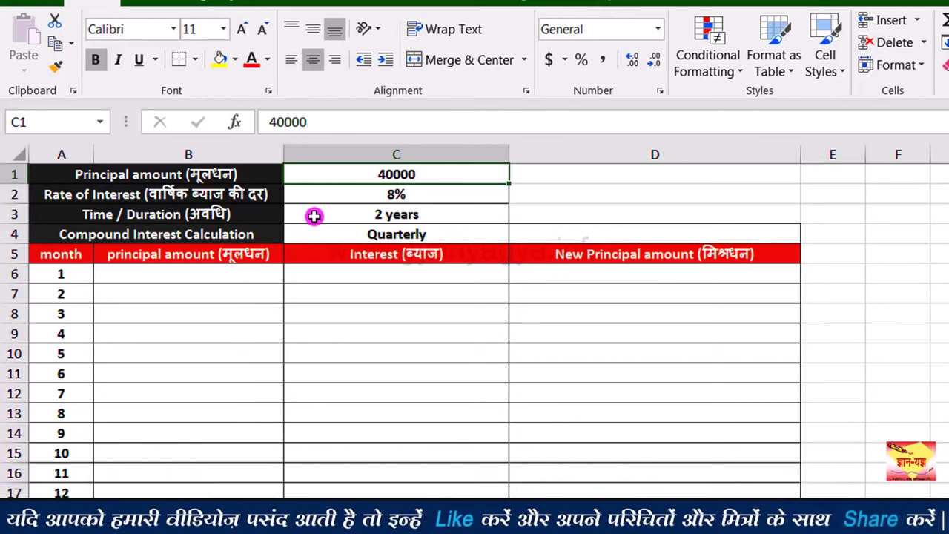
Clear the month heading and month numbers in column A, from A5 down, on the two-year quarterly sheet.
left_click_drag(61, 273, 61, 453)
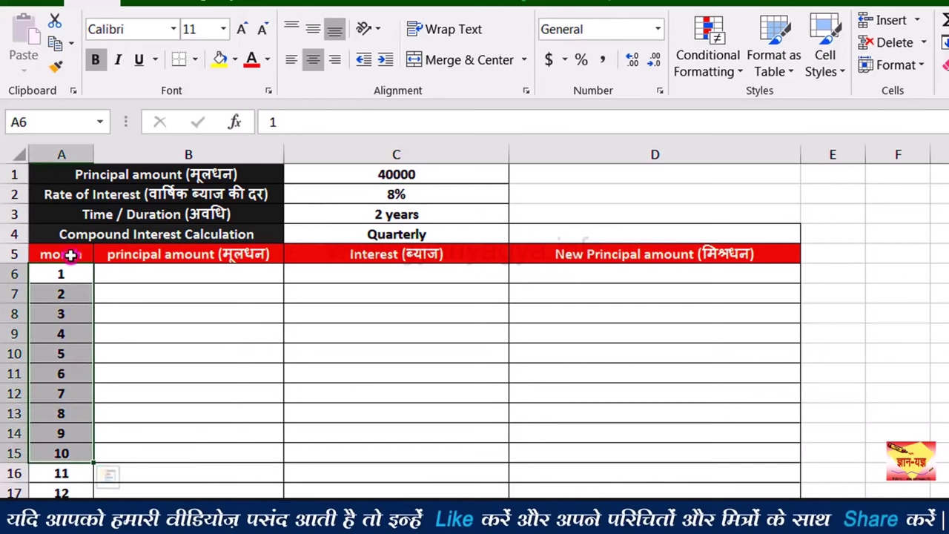
left_click_drag(71, 254, 77, 488)
key("Delete")
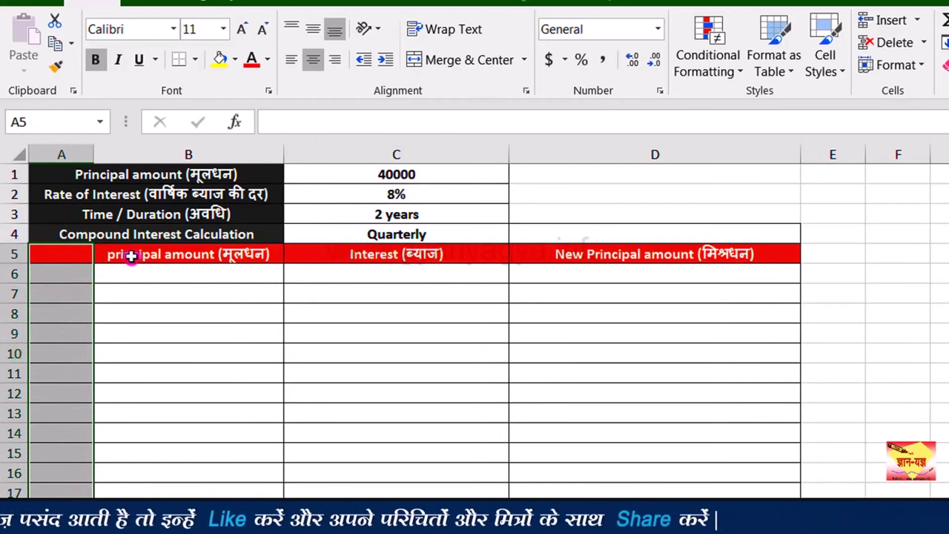
Enter Quarter as the heading in A5 and number the quarters 1 to 8 in A6:A13.
left_click(74, 259)
type("Q")
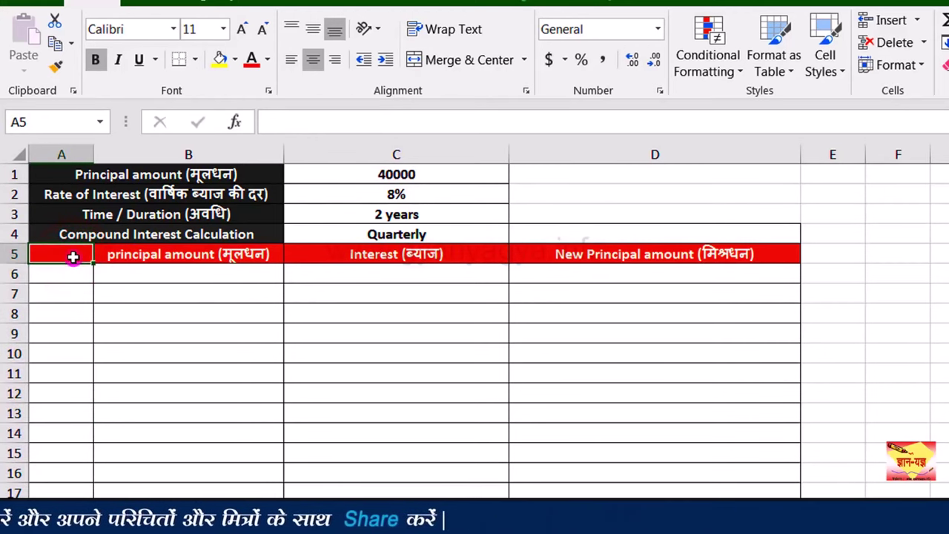
type("uarter")
left_click(66, 275)
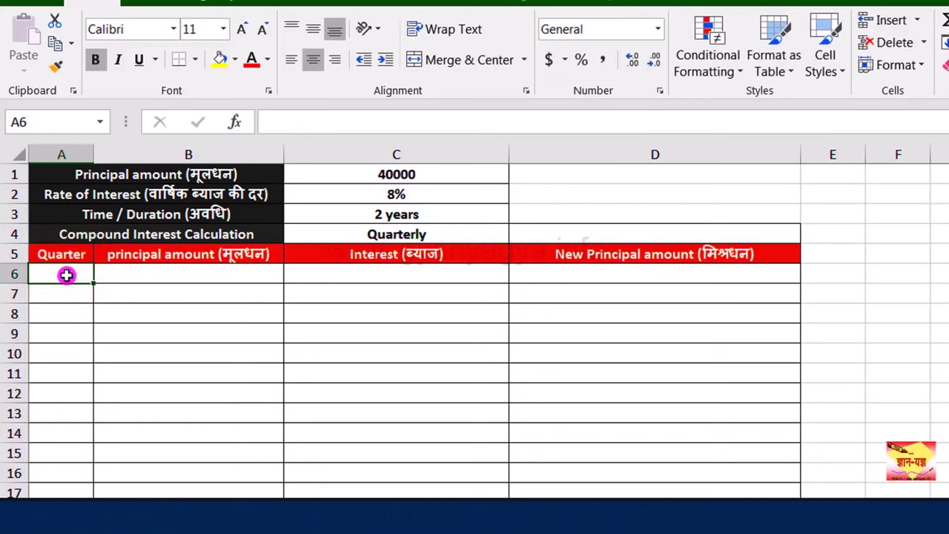
type("1")
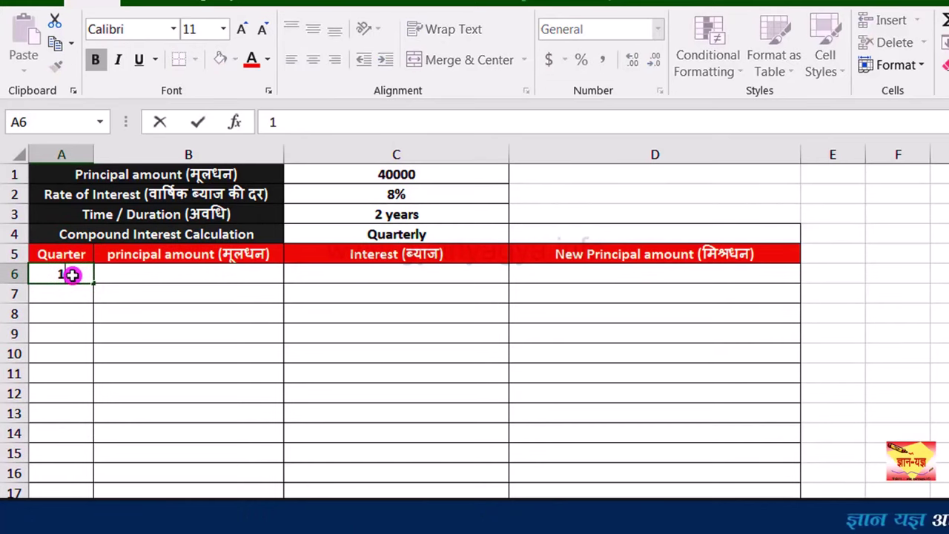
key("Return")
type("2")
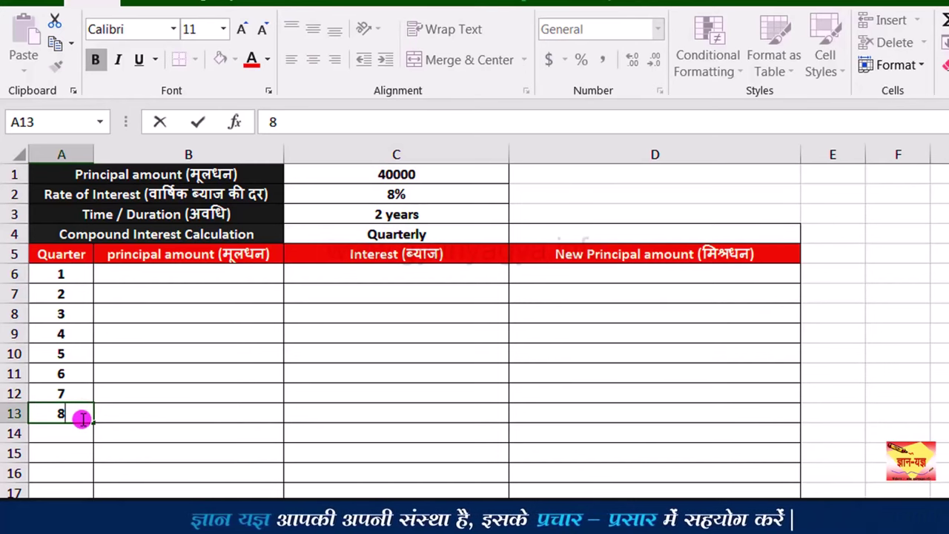
Link the quarter 1 principal amount in B6 to the original principal with =C1.
left_click(178, 274)
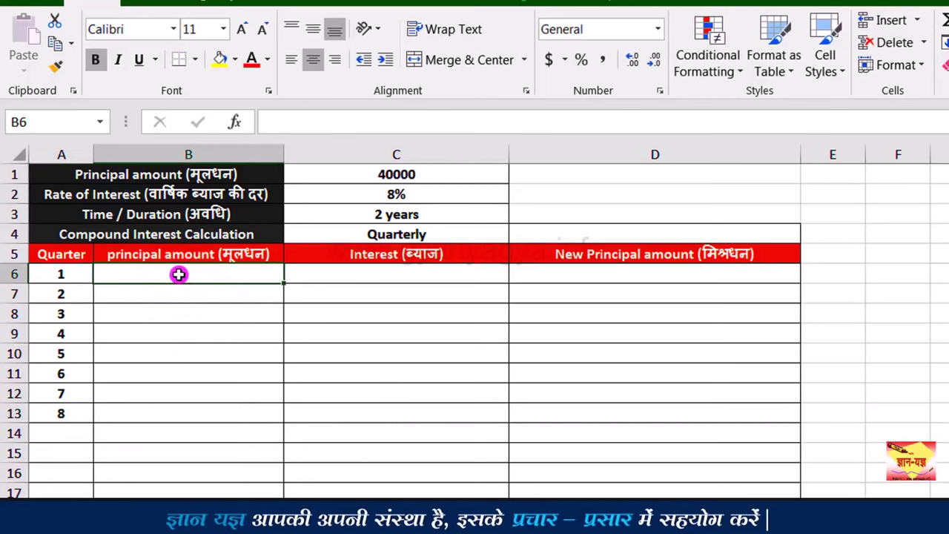
type("=")
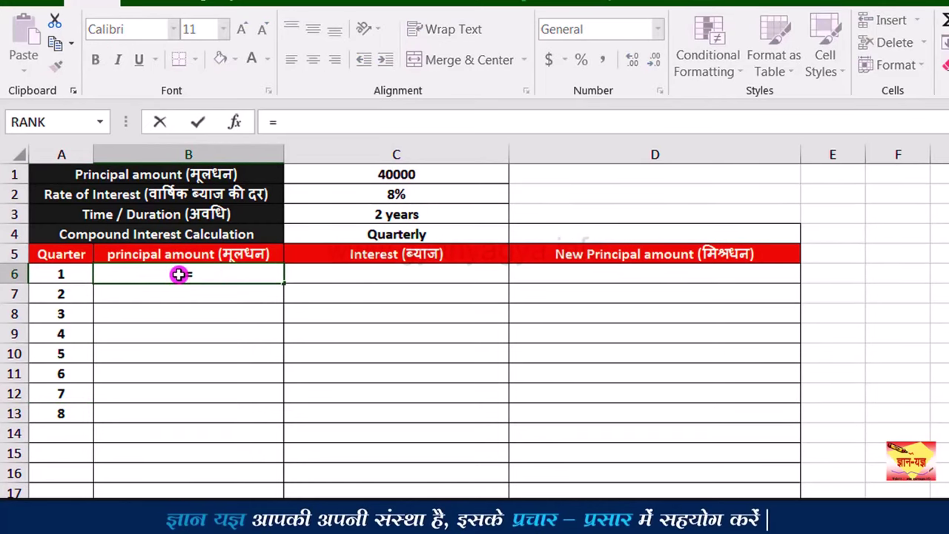
left_click(397, 176)
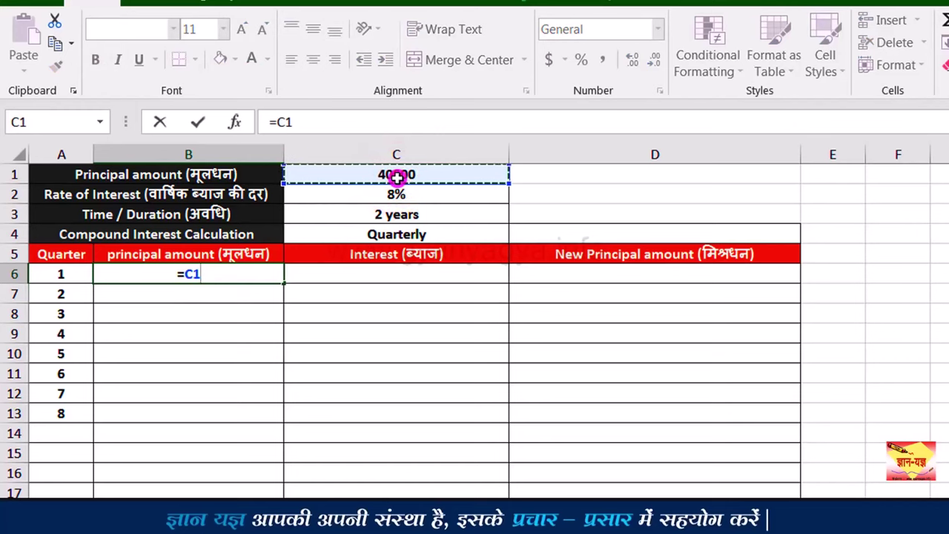
key("Return")
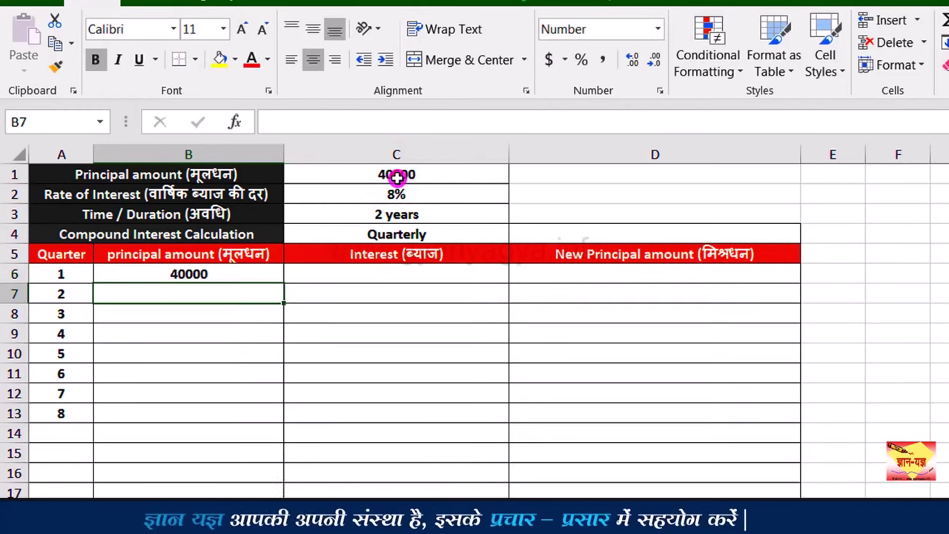
left_click(221, 271)
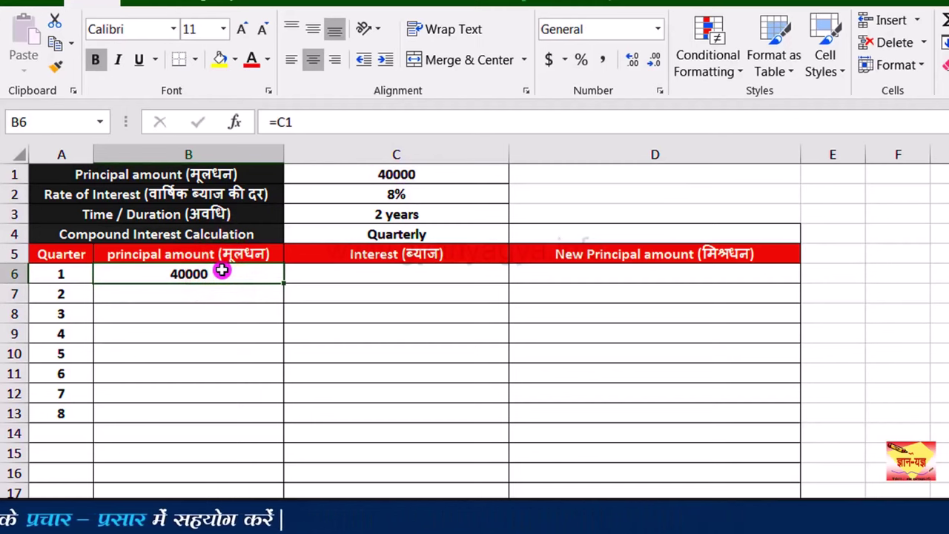
Calculate the quarter 1 interest in C6 with =B6*$C$2*3/12, keeping the interest rate reference absolute.
left_click(335, 273)
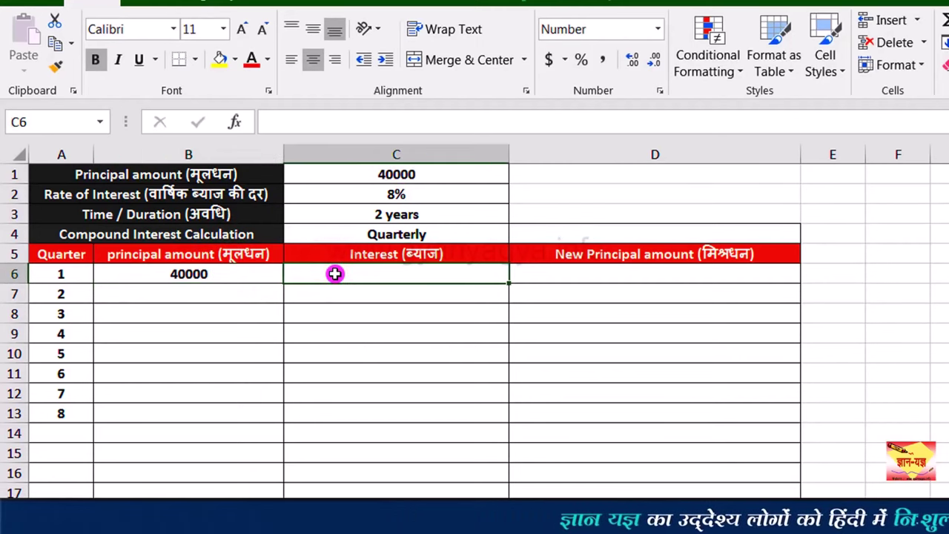
type("=")
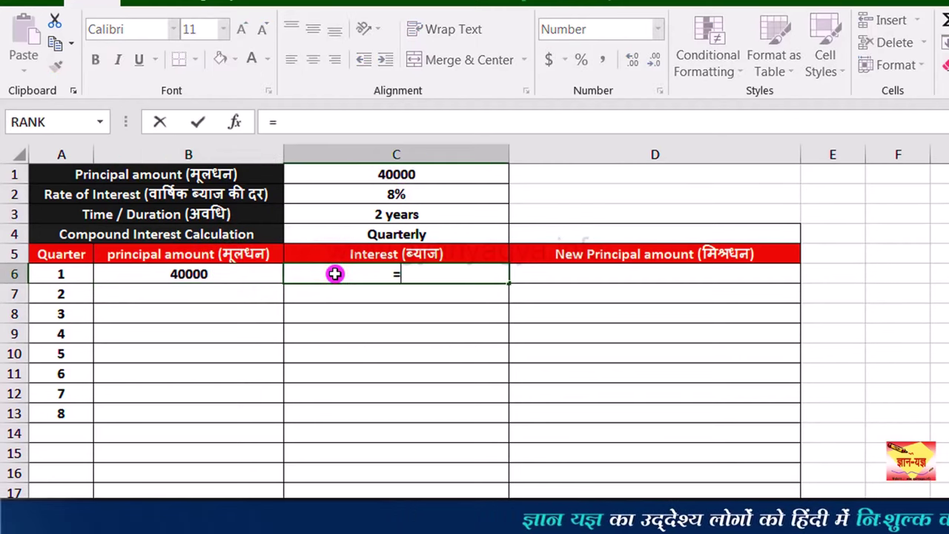
left_click(222, 276)
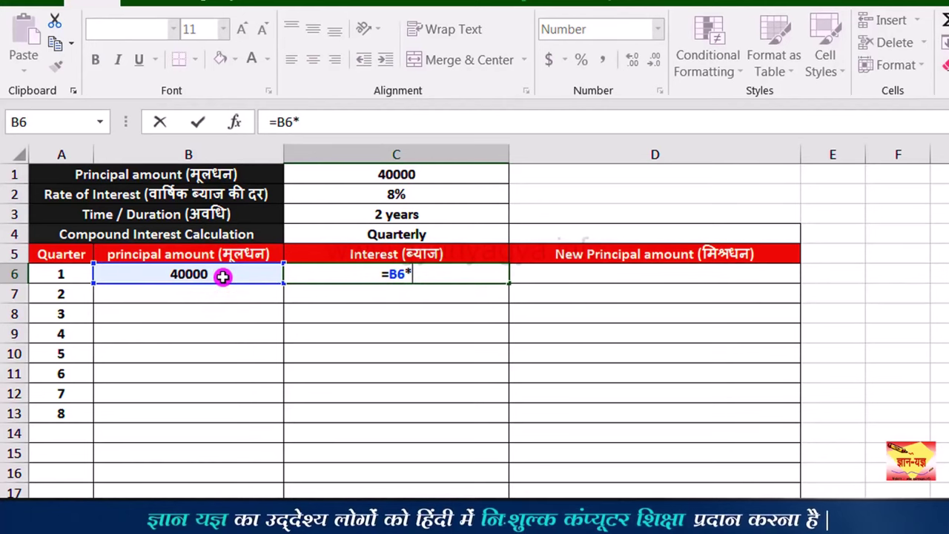
type("*")
left_click(378, 198)
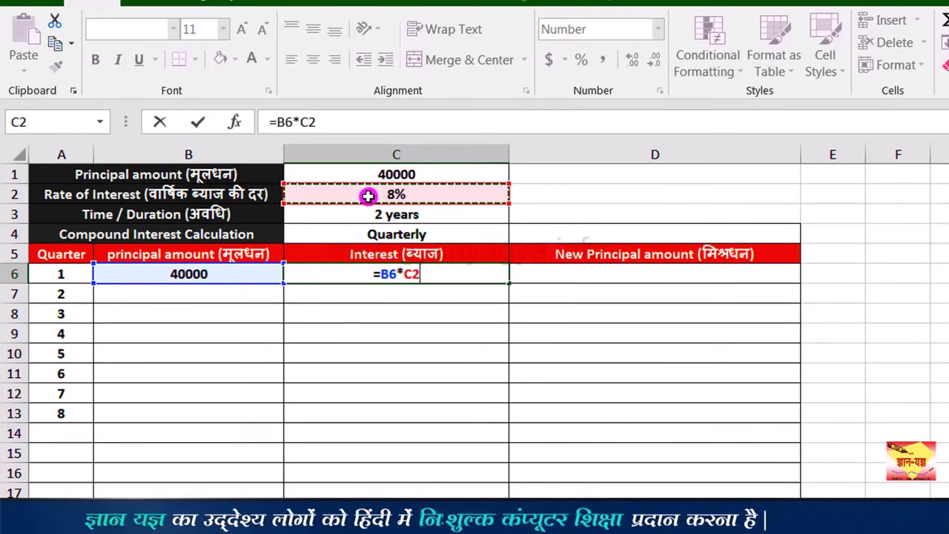
double_click(409, 273)
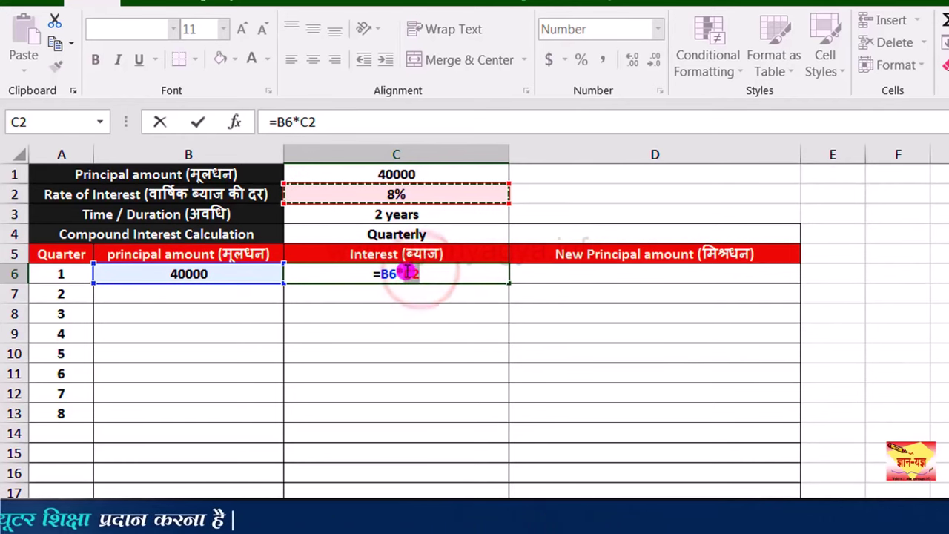
key("F4")
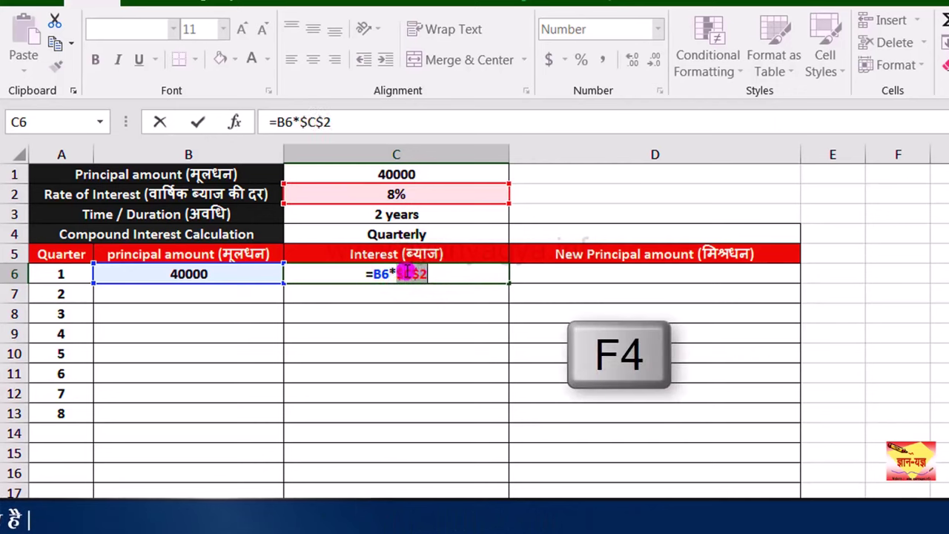
left_click(456, 271)
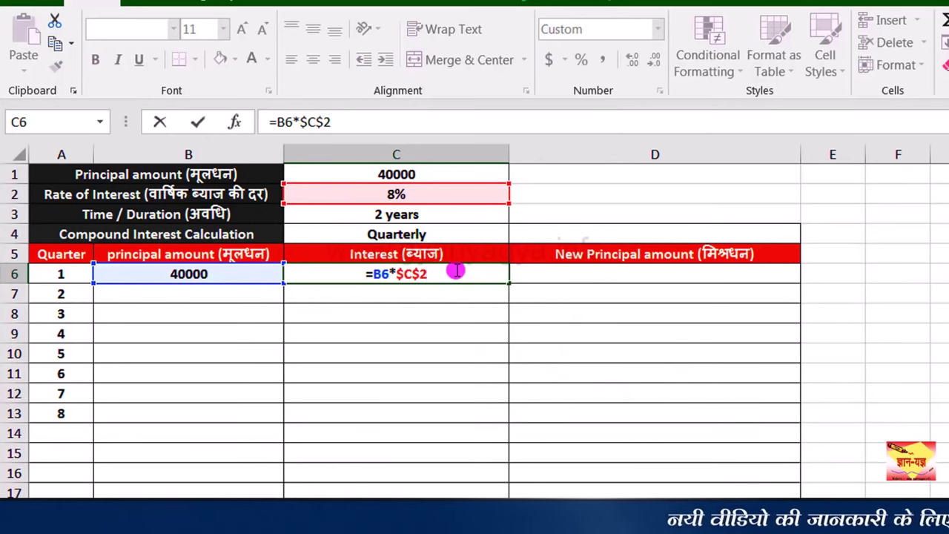
type("*")
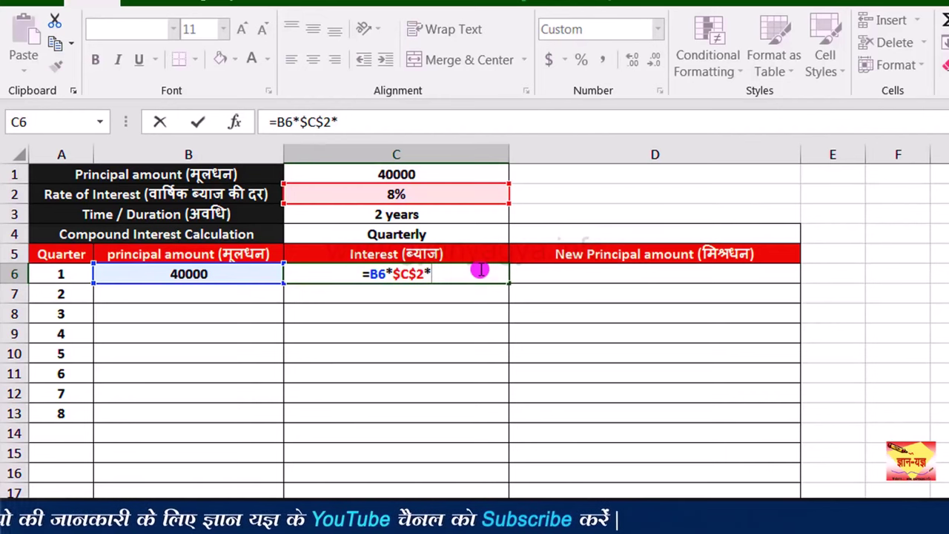
type("3")
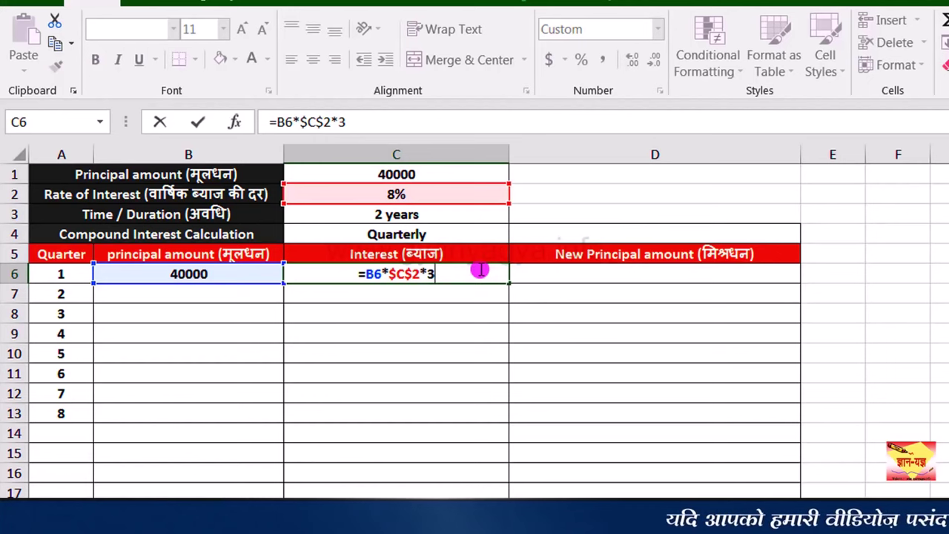
type("/")
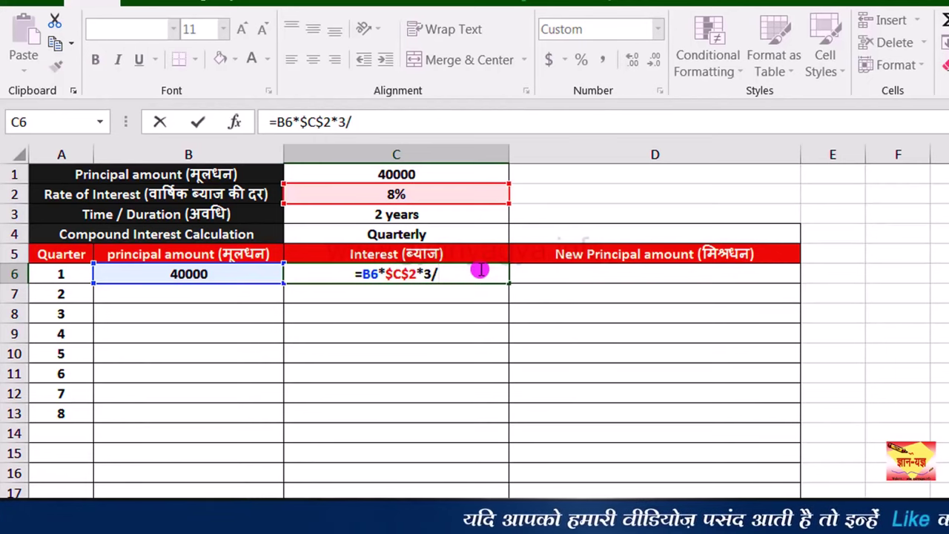
type("12")
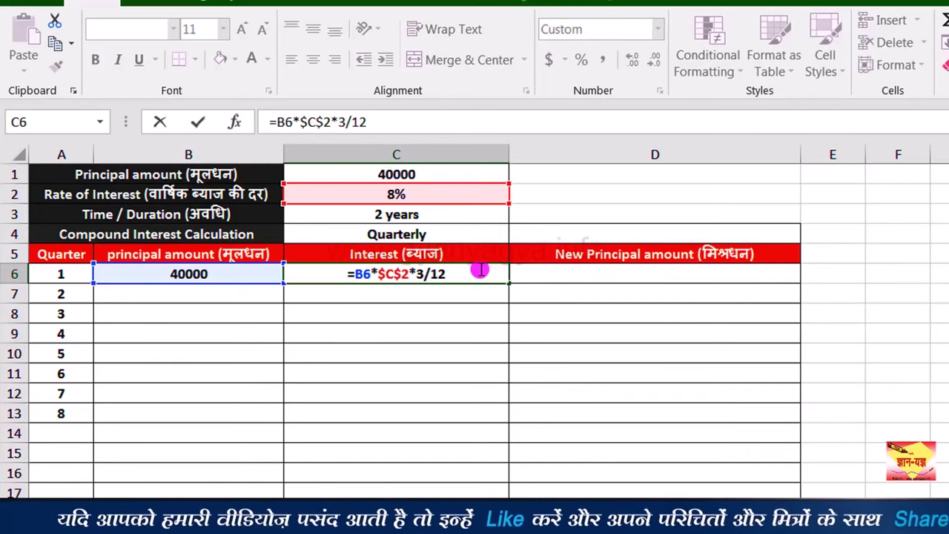
key("Return")
left_click(451, 277)
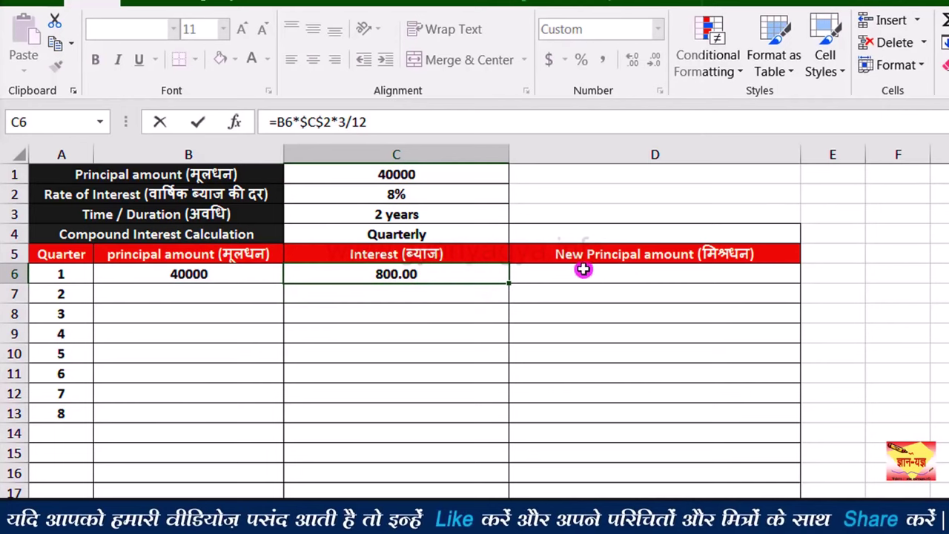
Calculate the quarter 1 new principal amount in D6 by adding principal and interest with =B6+C6.
left_click(697, 276)
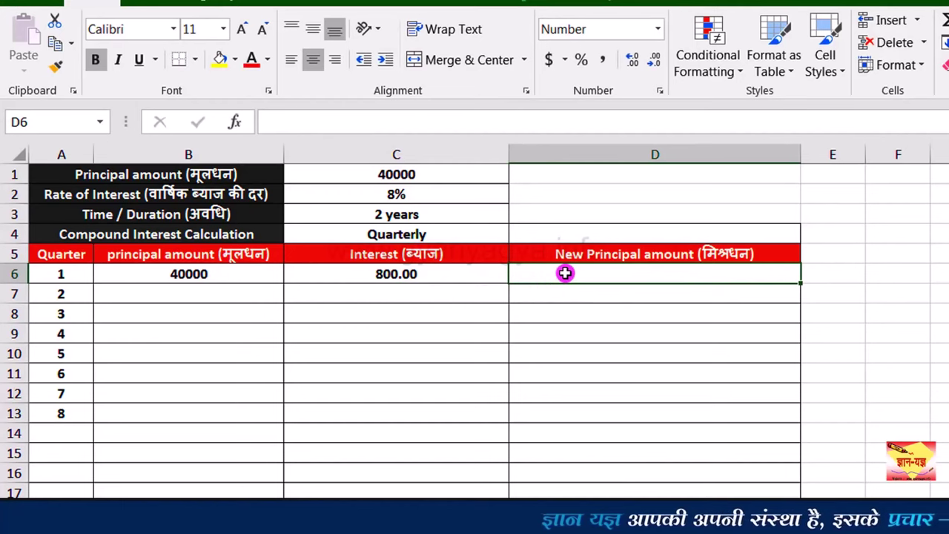
type("=")
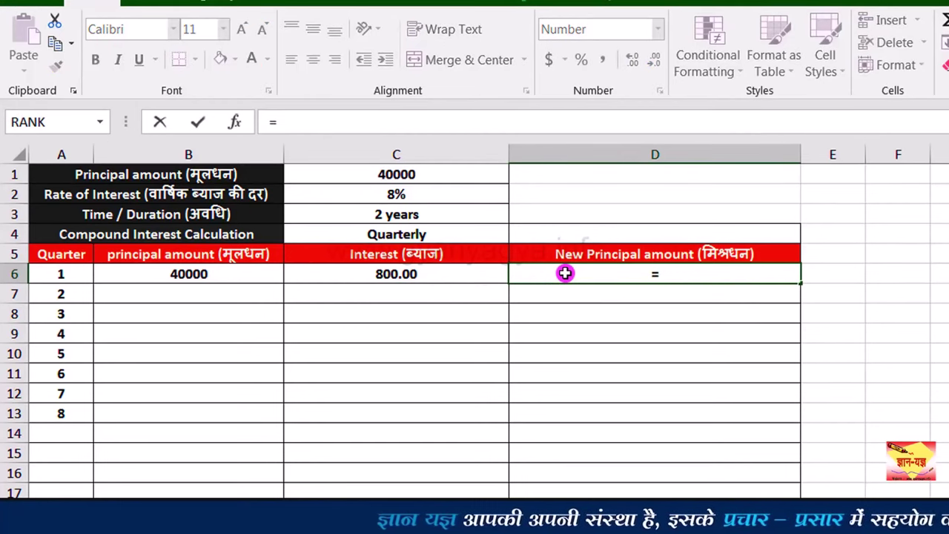
left_click(186, 275)
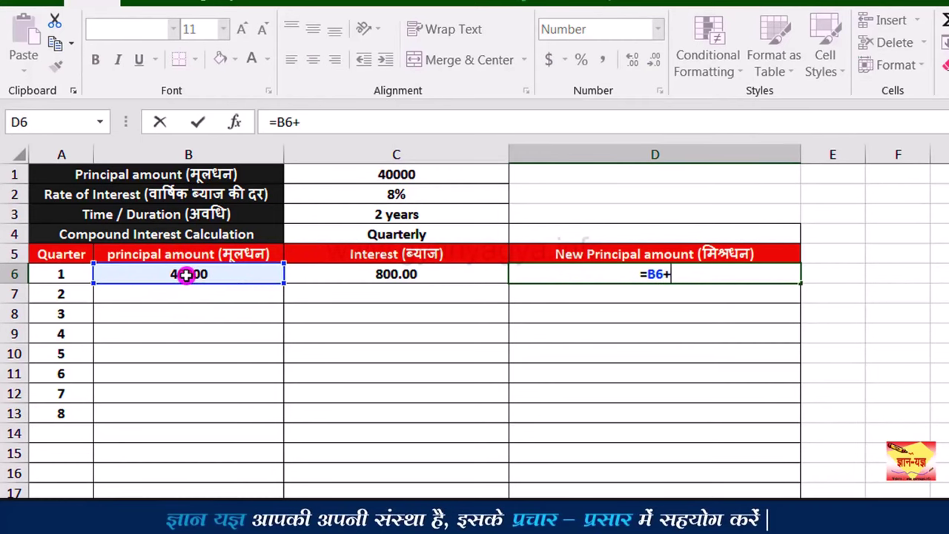
left_click(427, 276)
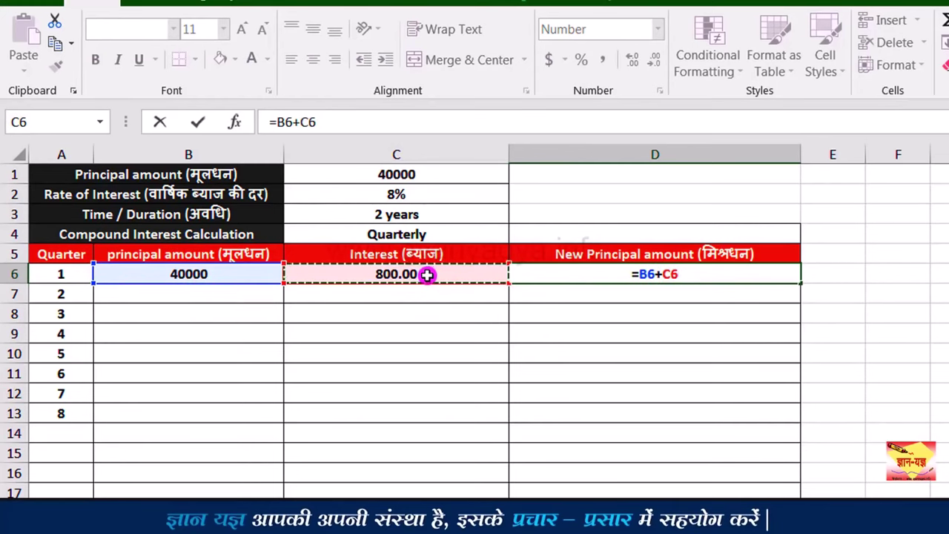
key("Return")
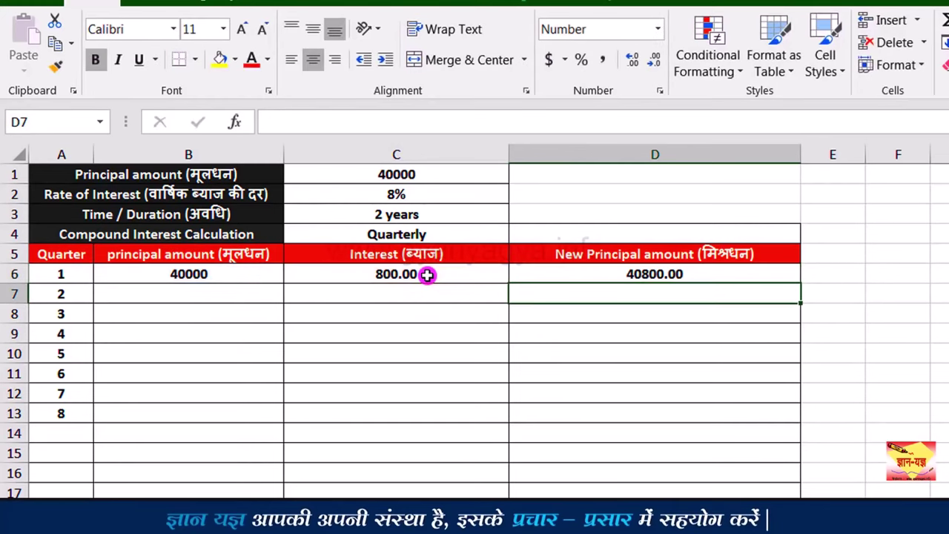
left_click(618, 274)
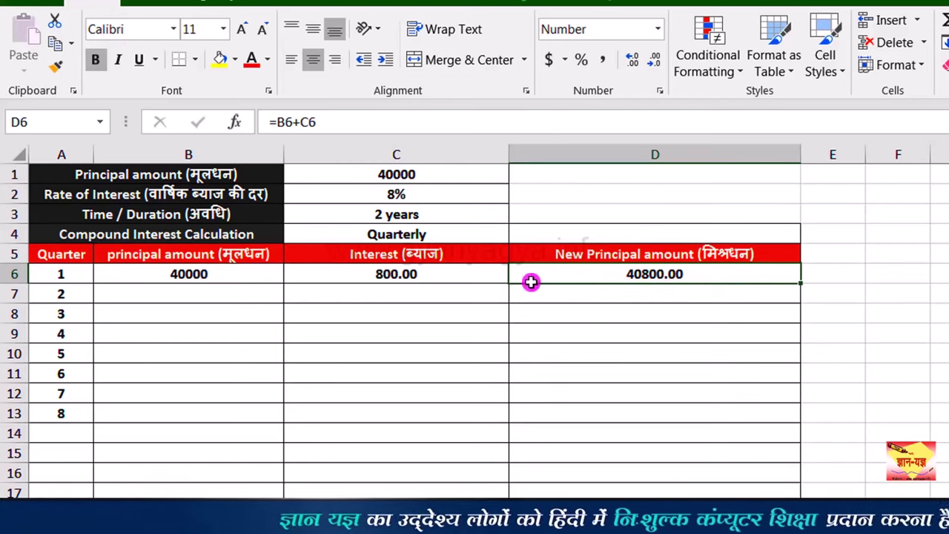
Link the quarter 2 principal amount in B7 to the quarter 1 new principal amount with =D6.
left_click(248, 297)
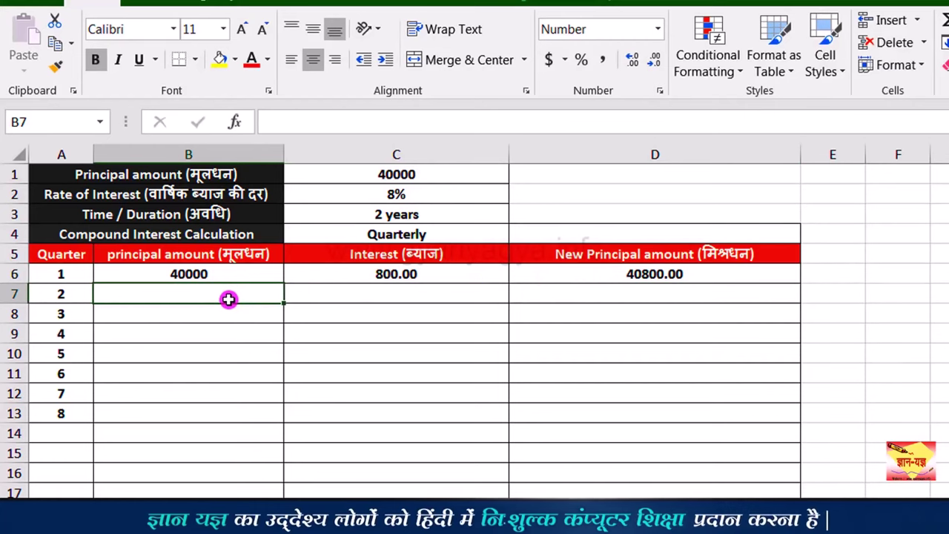
type("=")
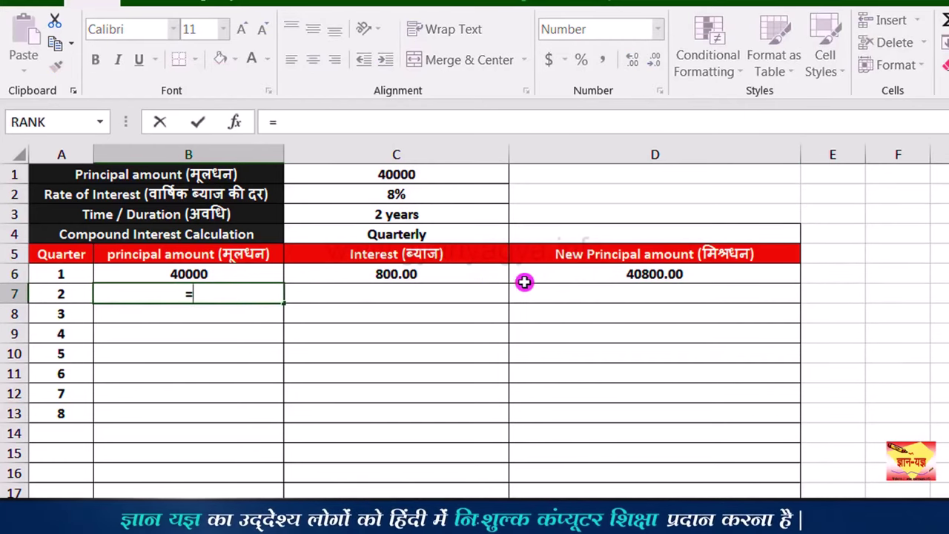
left_click(560, 275)
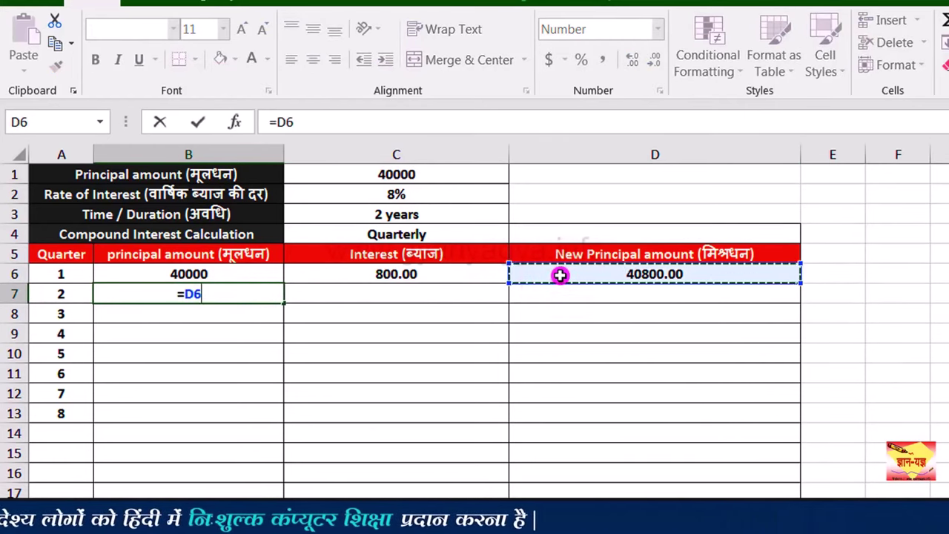
key("Return")
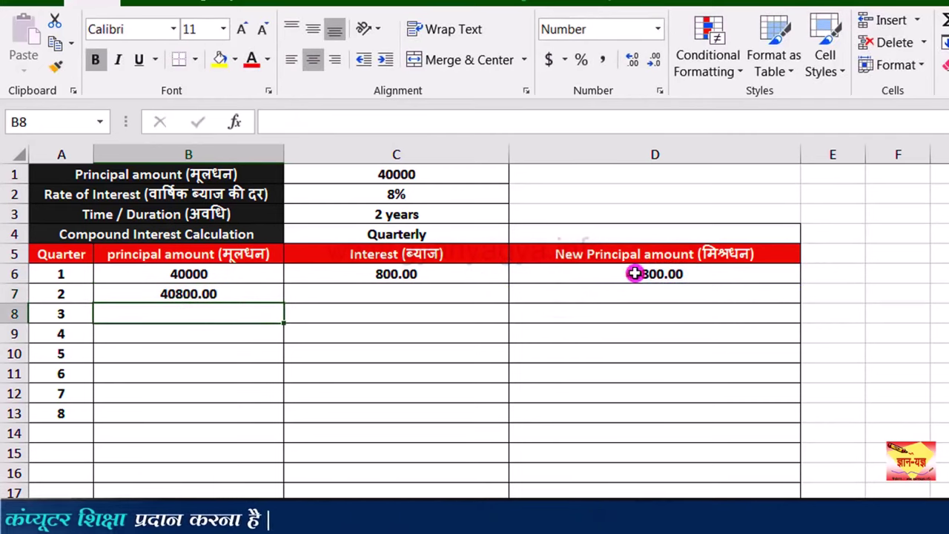
Fill the principal formula from B7 down to B13 and the interest formula from C6 down to C13.
left_click(250, 294)
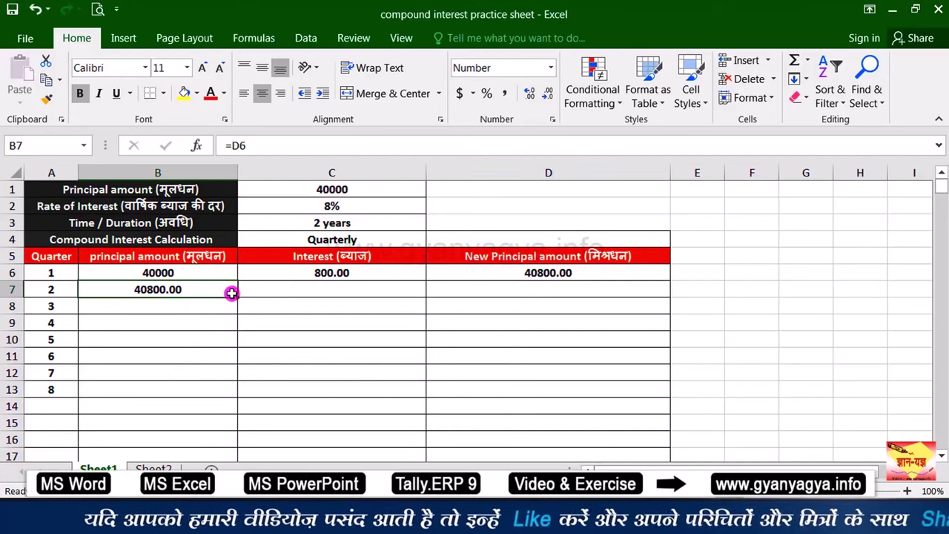
left_click_drag(236, 296, 233, 391)
double_click(332, 273)
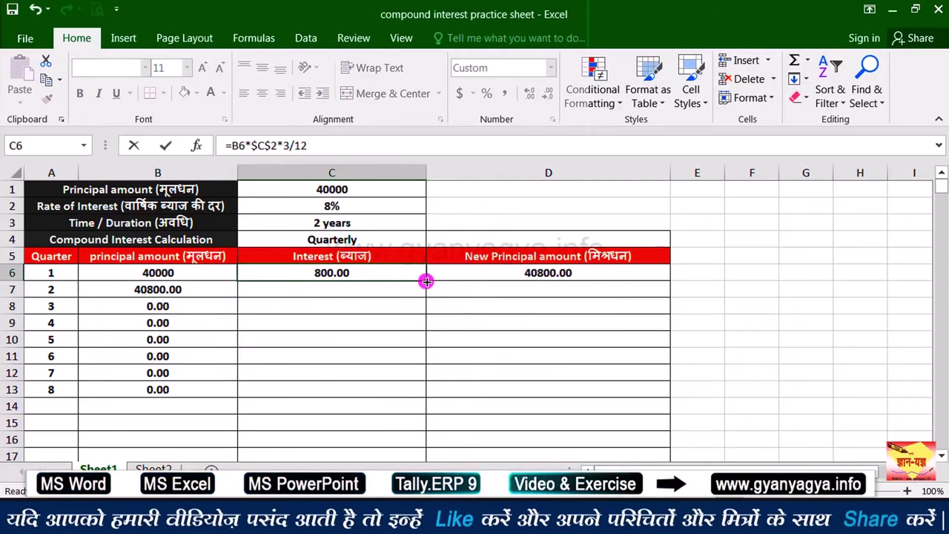
left_click_drag(426, 282, 408, 390)
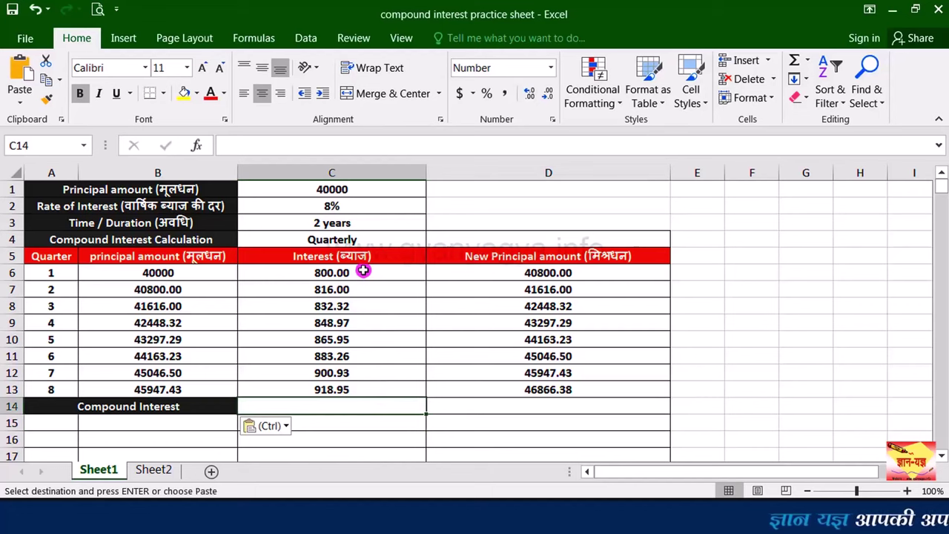
Total the interest of all eight quarters, C6:C13, in the Compound Interest cell C14 with AutoSum.
left_click_drag(363, 271, 354, 390)
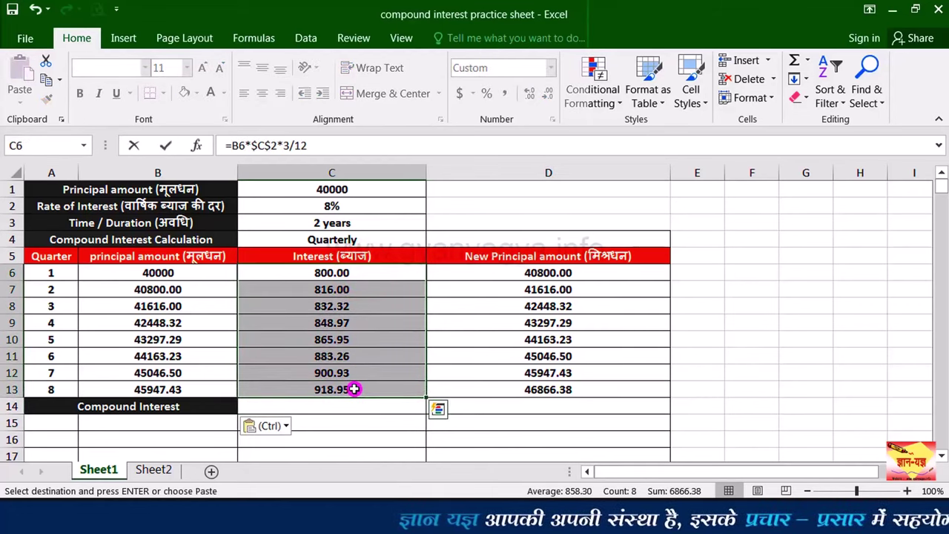
left_click(794, 59)
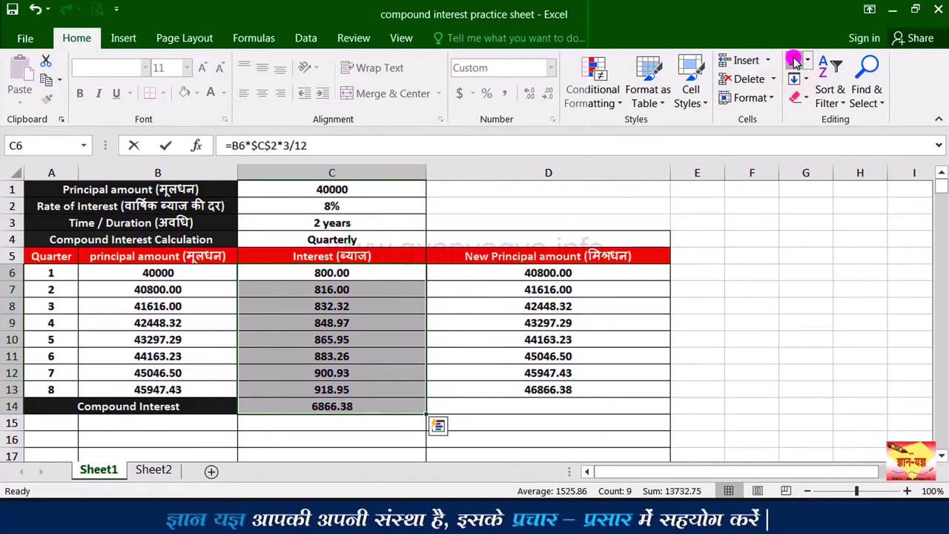
left_click(380, 405)
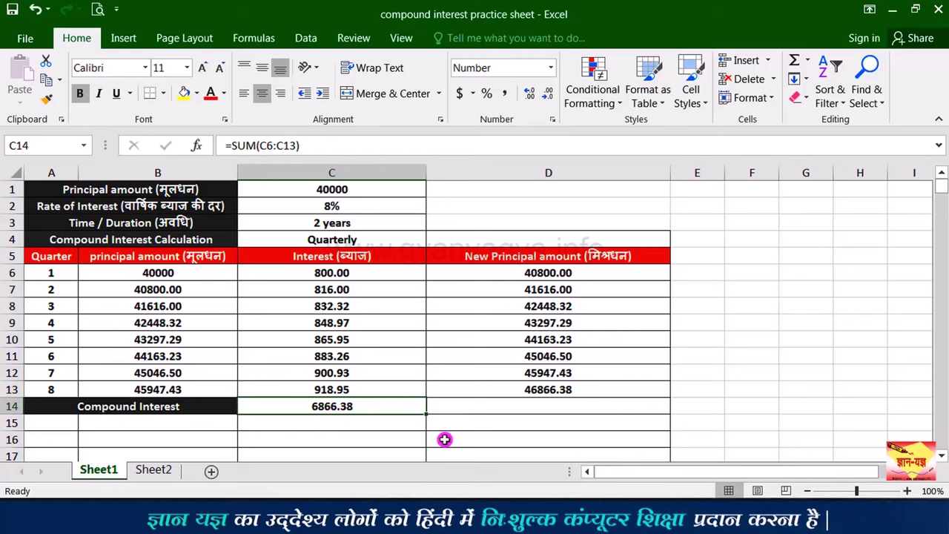
Cross-check the compound interest in D14 with =D13-B6, and shade the totals in C14:D14 light blue.
left_click(504, 405)
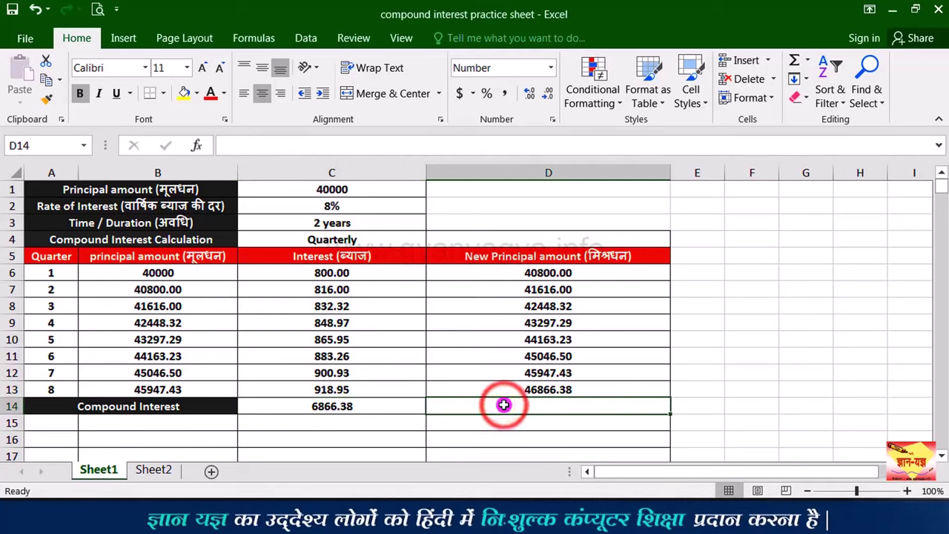
type("=")
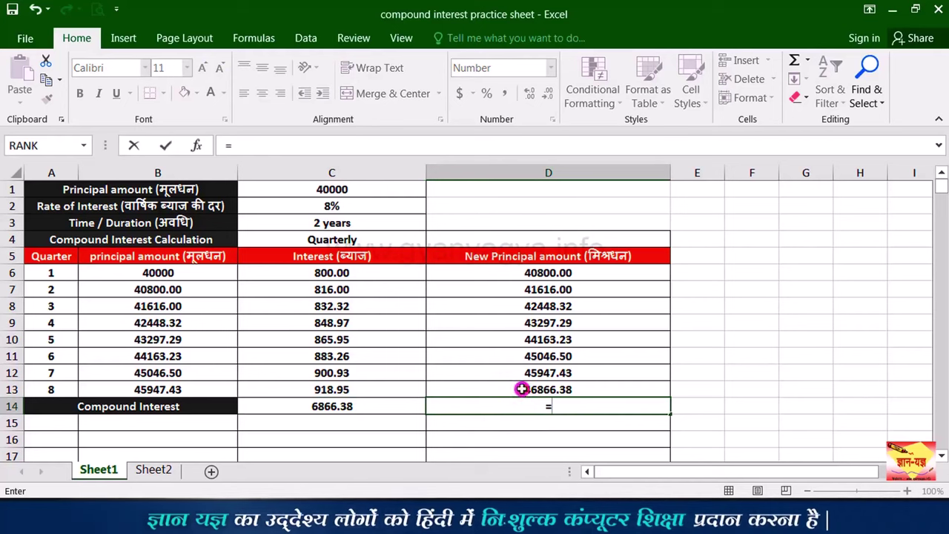
left_click(522, 390)
type("-")
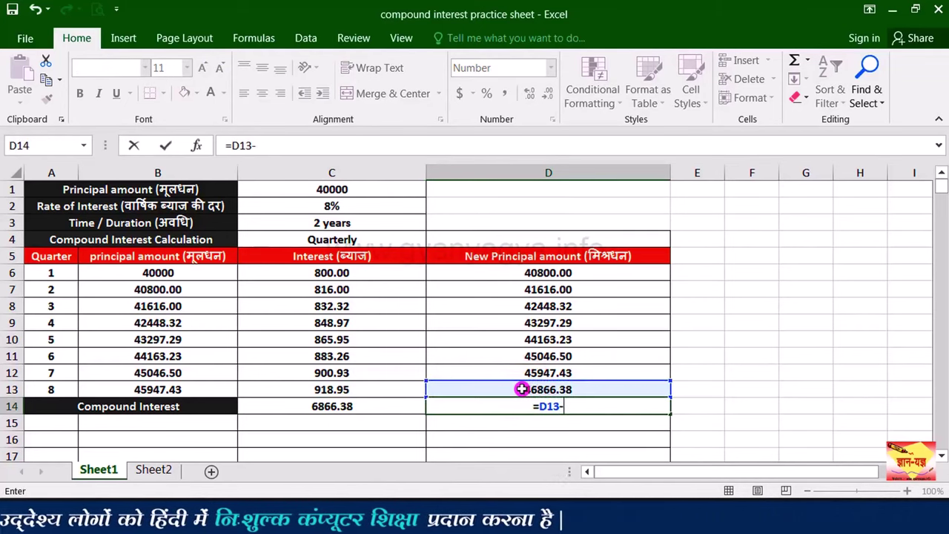
left_click(205, 273)
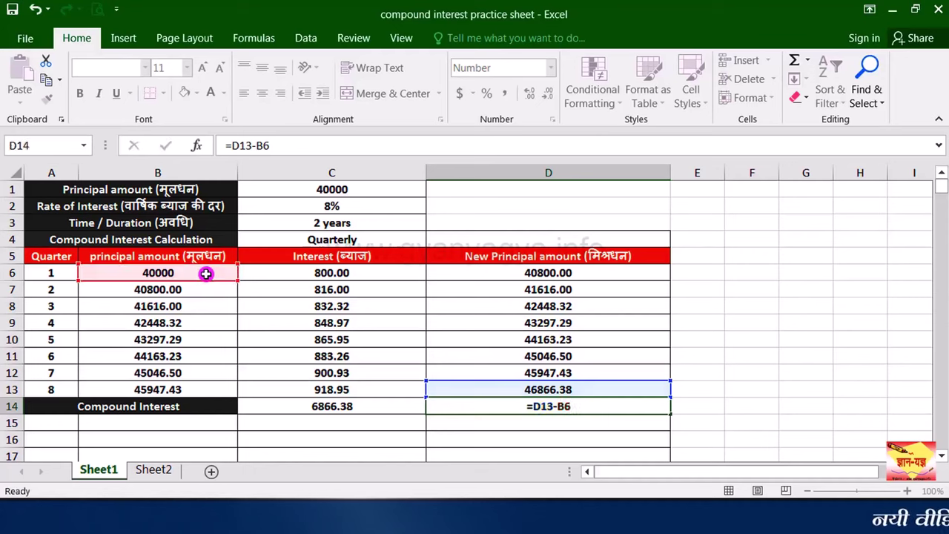
key("Return")
left_click(471, 405)
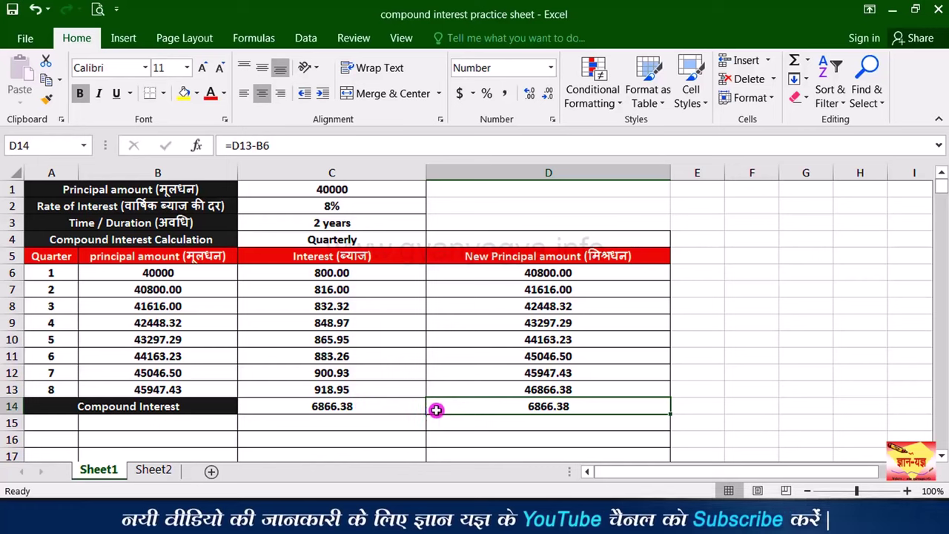
left_click_drag(437, 410, 468, 406)
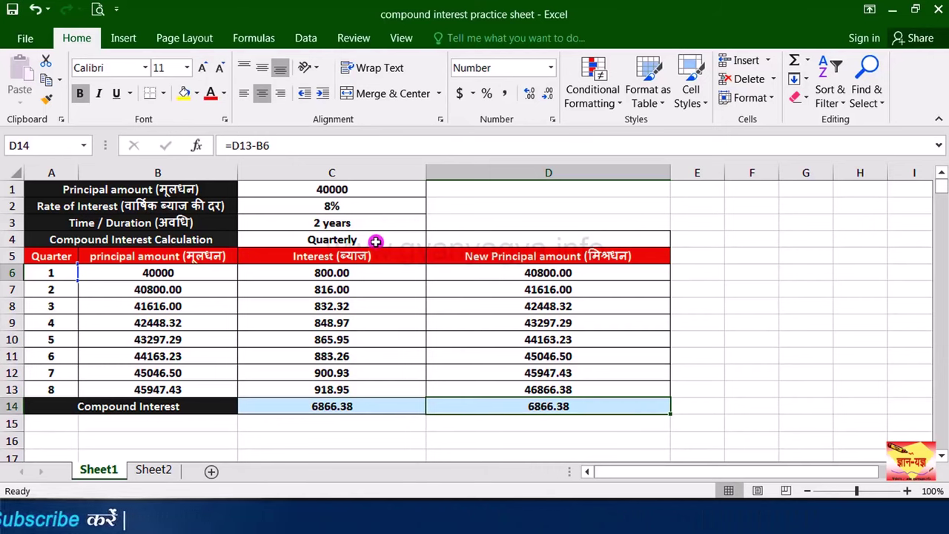
Inspect the quarter 1 interest formula in C6 of the quarterly compound interest table.
left_click(332, 272)
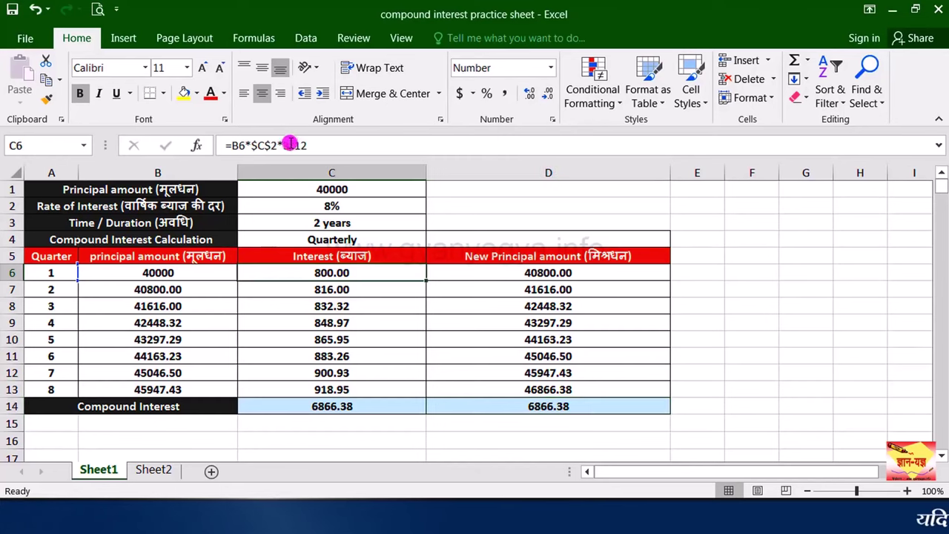
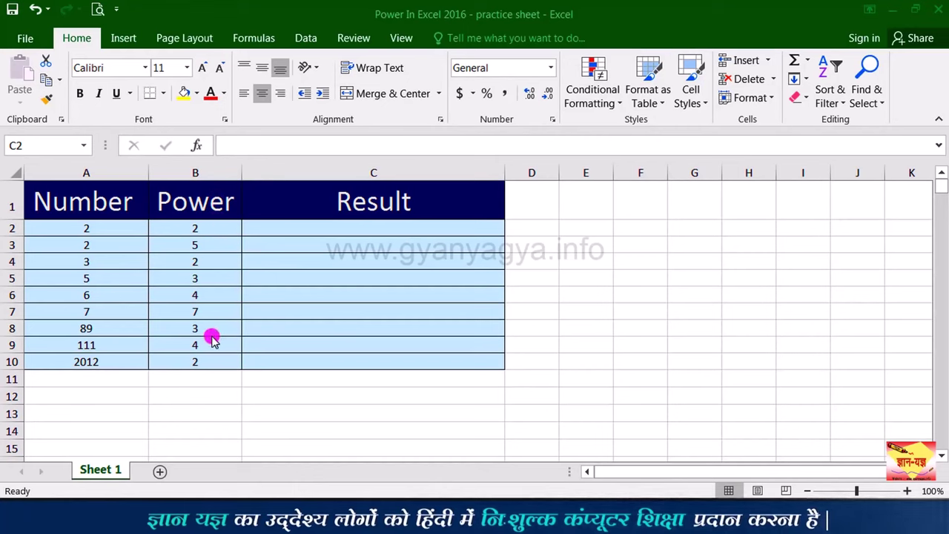
Calculate 2 to the power 2 in the Result cell C2 with the multiplication formula =2*2.
left_click(325, 225)
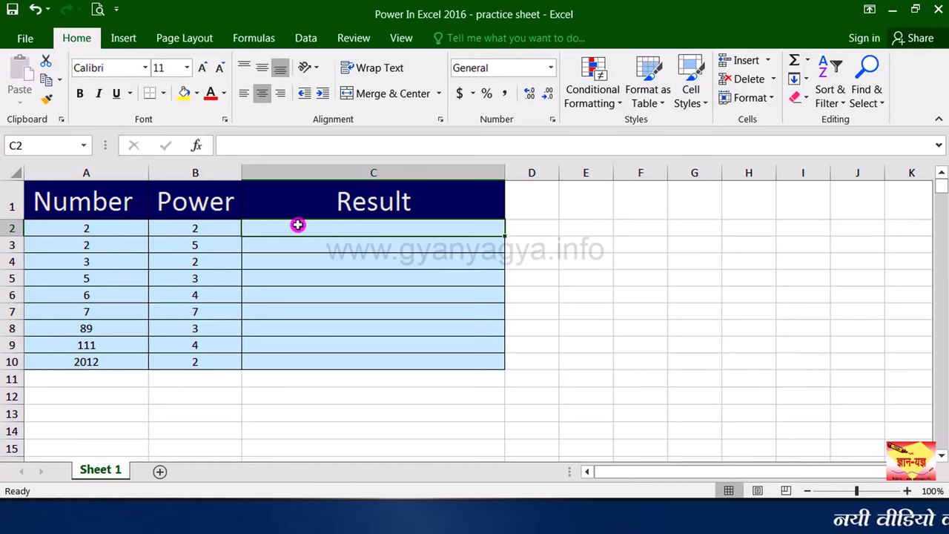
left_click(297, 225)
type("=")
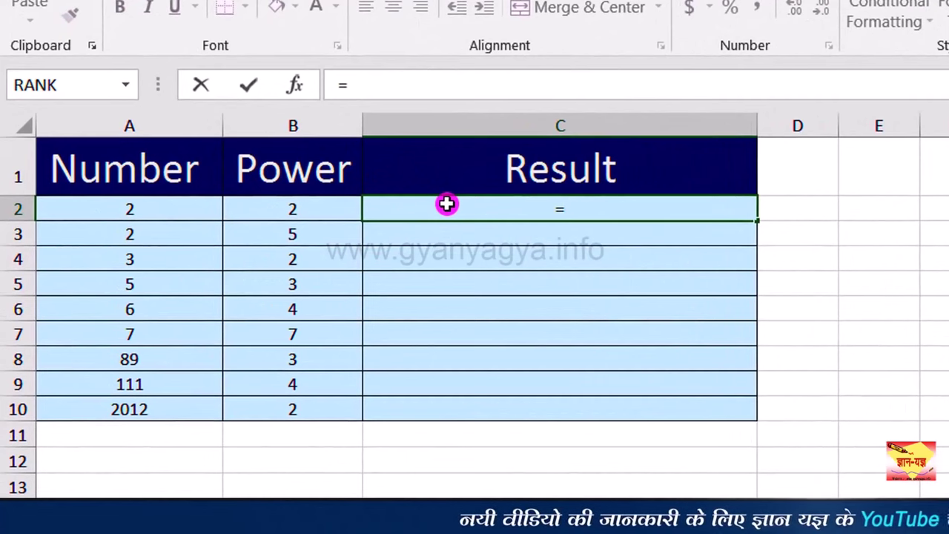
type("2*2")
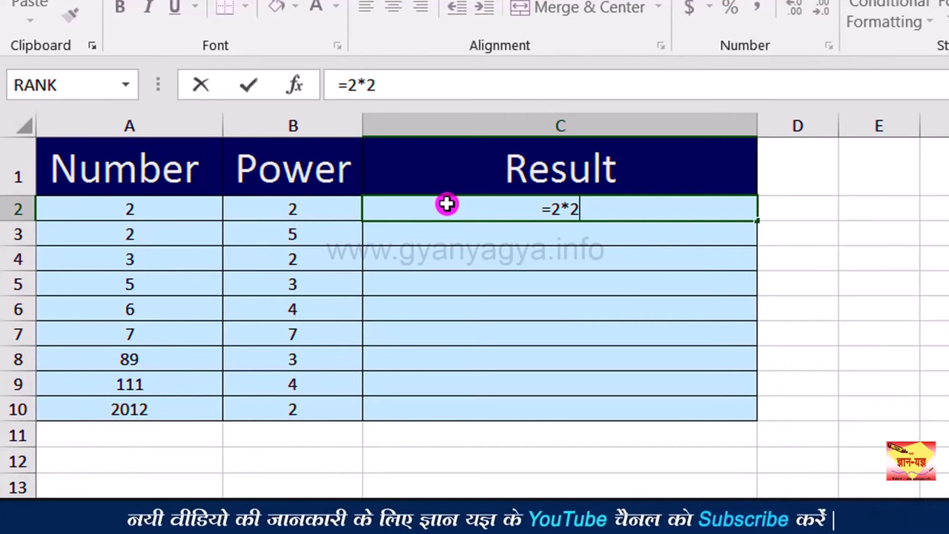
key("Return")
left_click(446, 204)
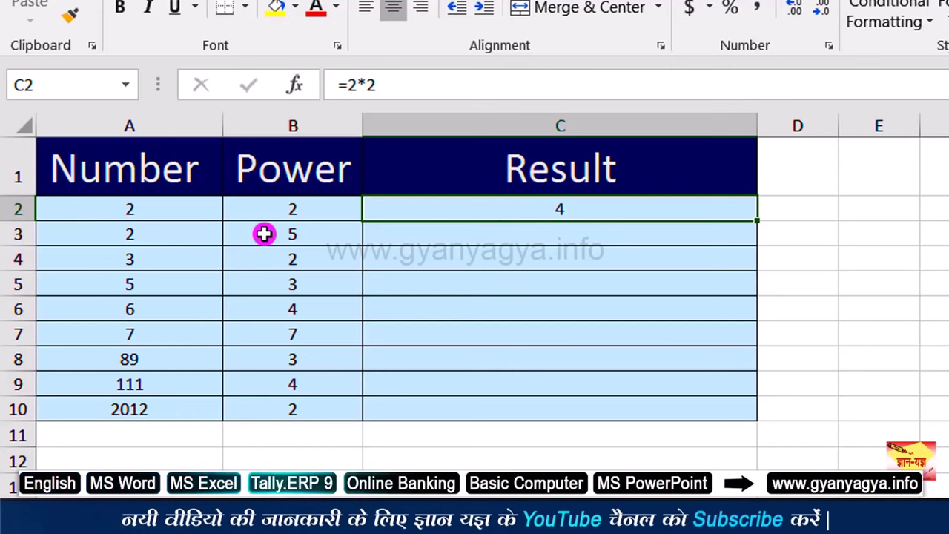
Calculate 2 to the power 5 in the Result cell C3 with the multiplication formula =2*2*2*2*2.
left_click(459, 232)
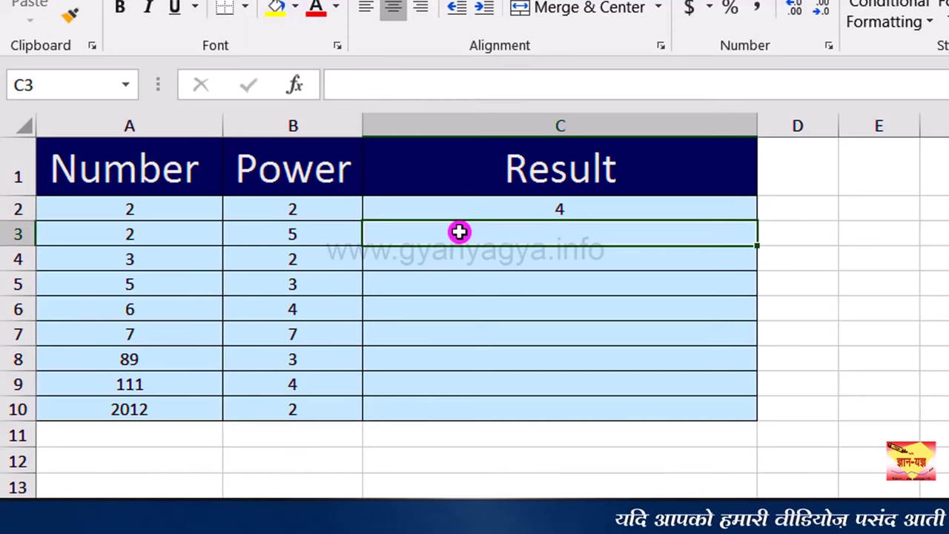
type("=")
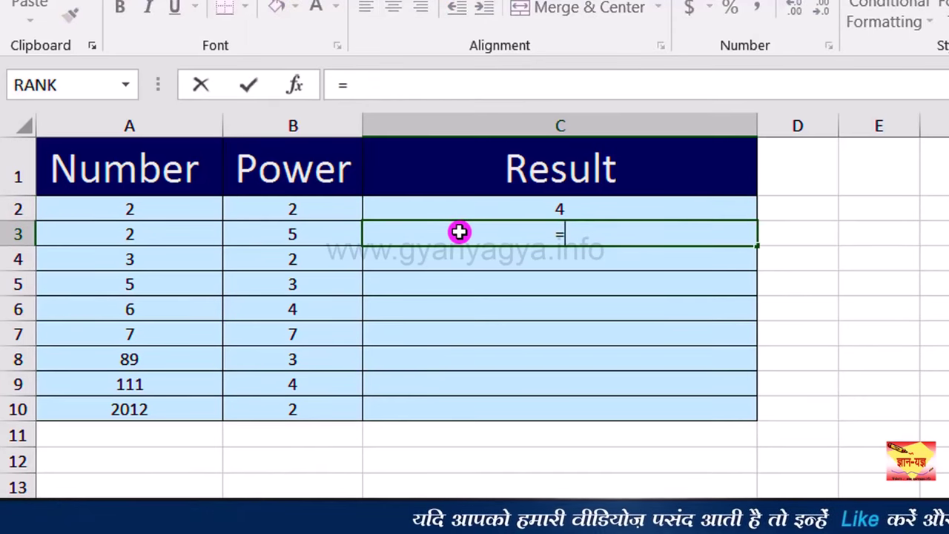
type("2")
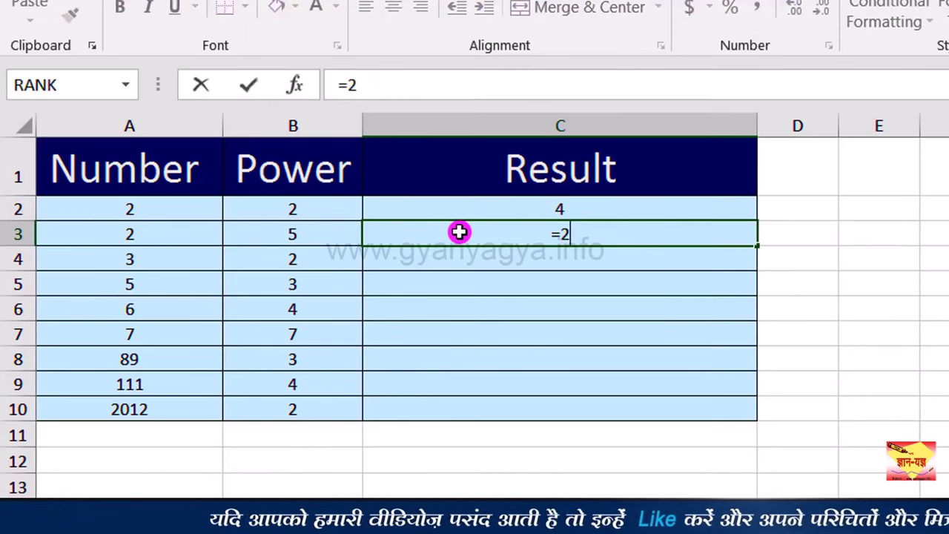
type("*2*2*2*2")
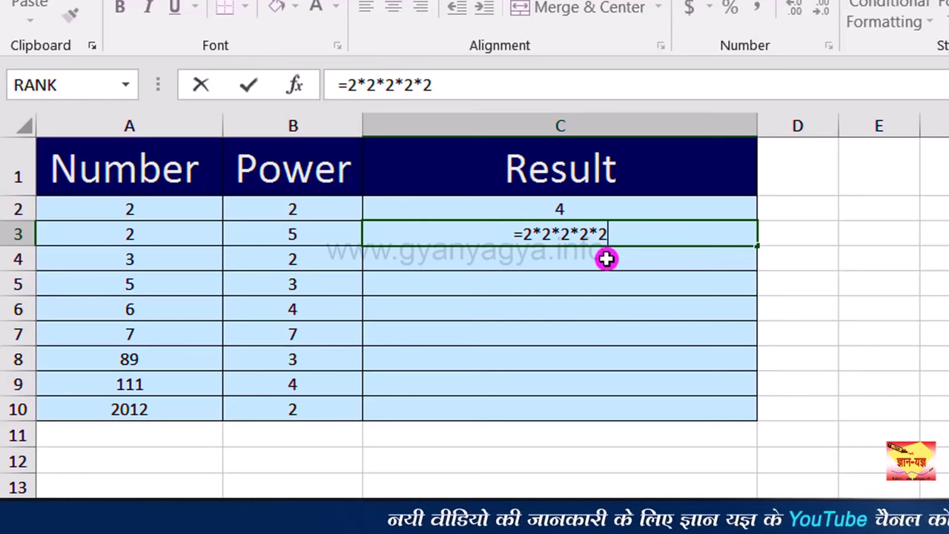
key("Return")
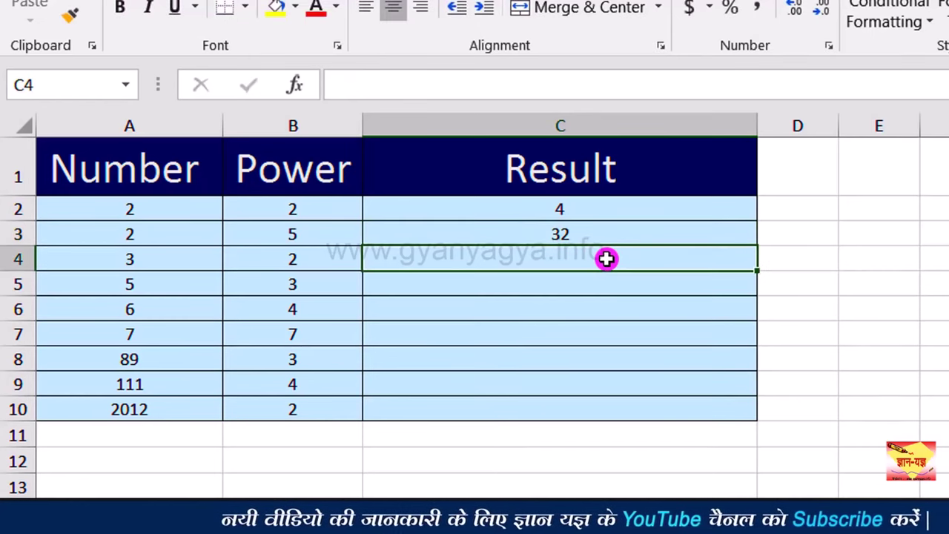
left_click(613, 235)
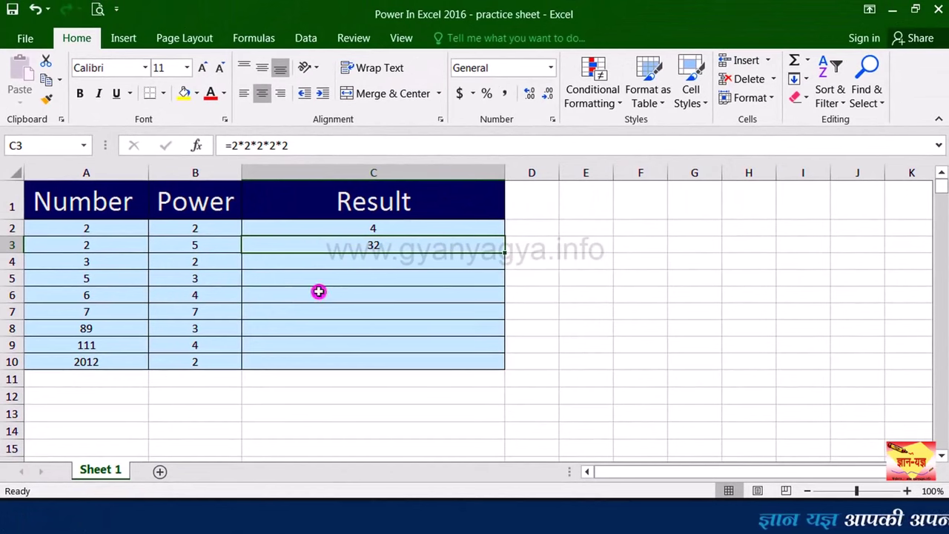
Set the power of the number 3 in cell B4 to 6.
left_click(357, 258)
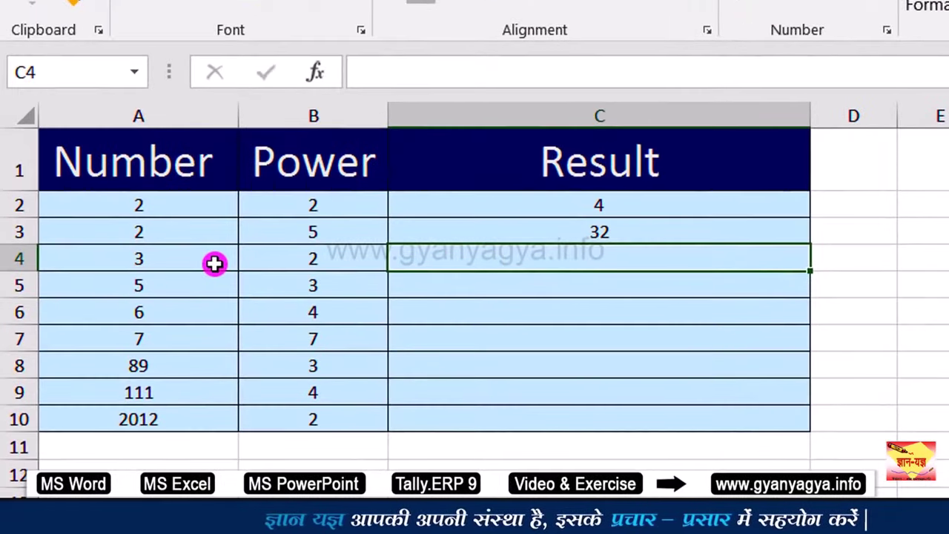
left_click(314, 257)
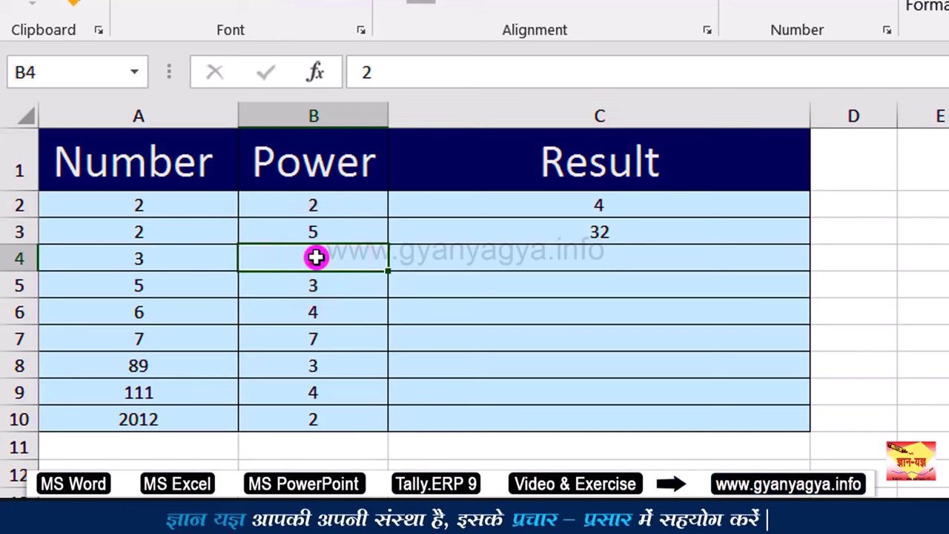
type("6")
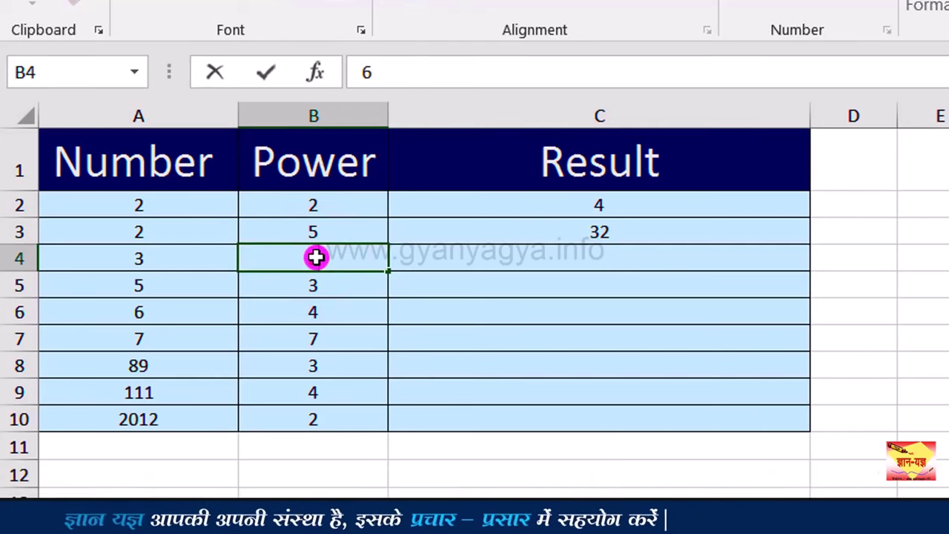
Calculate the row 4 result in C4 with =POWER(A4,B4) and fill the formula down through C10.
left_click(439, 256)
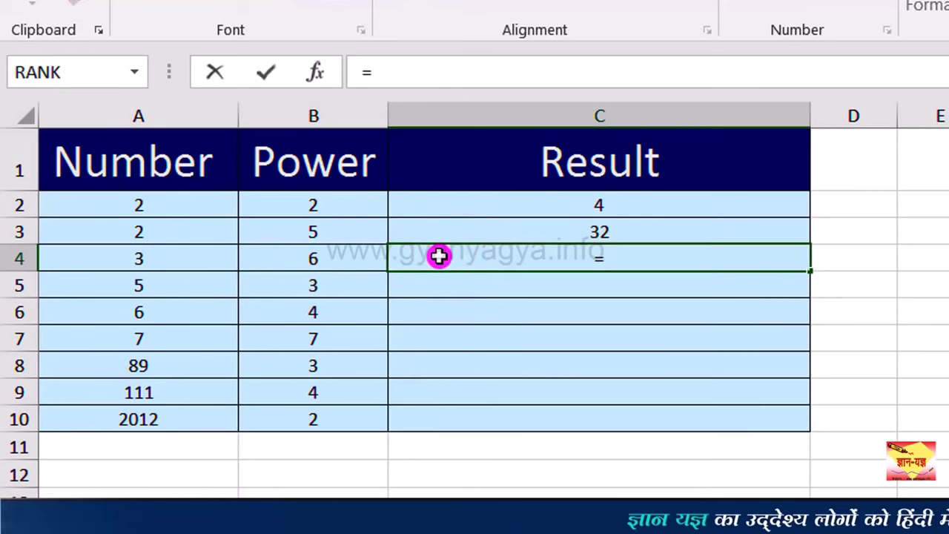
type("power")
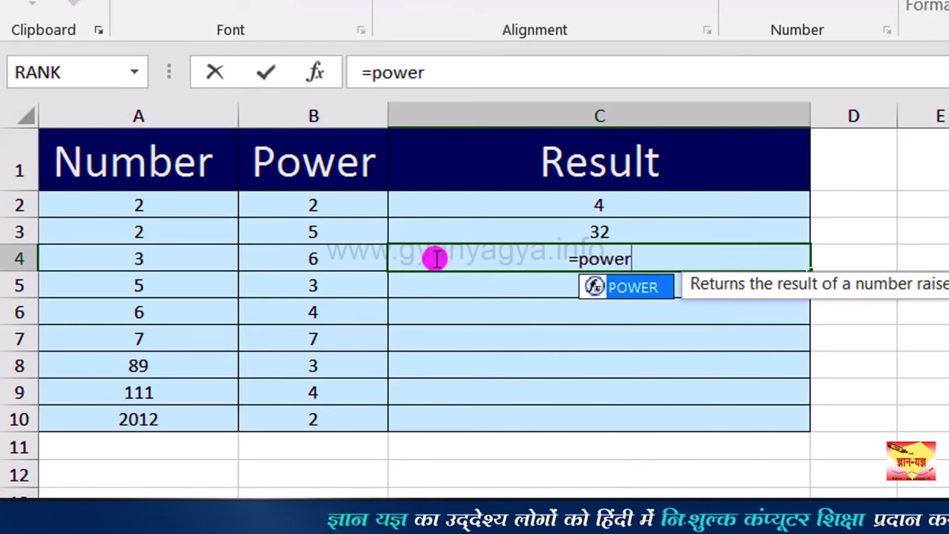
double_click(647, 286)
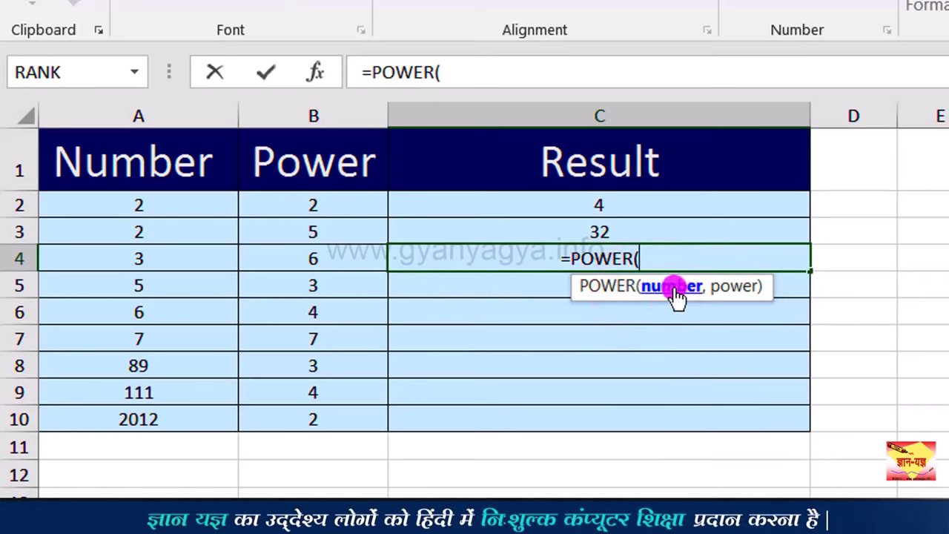
left_click(139, 262)
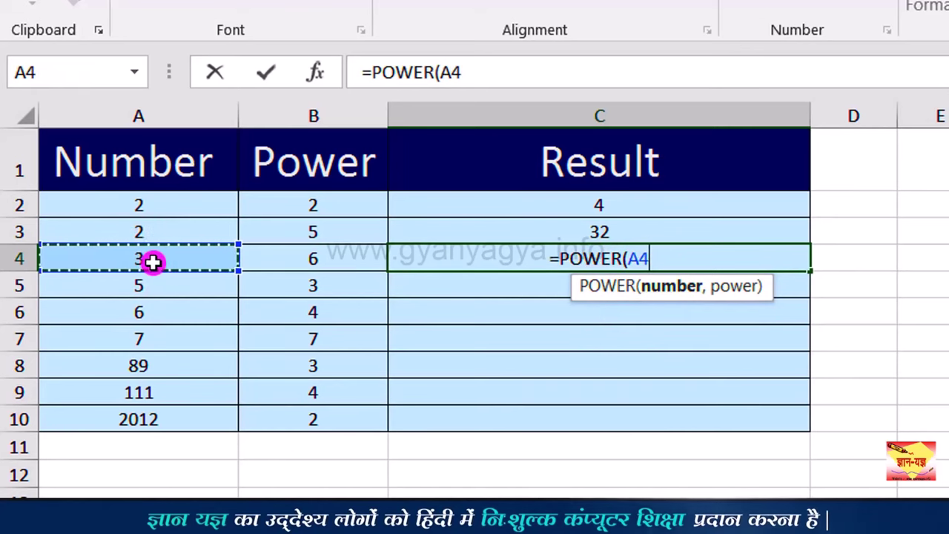
type(",")
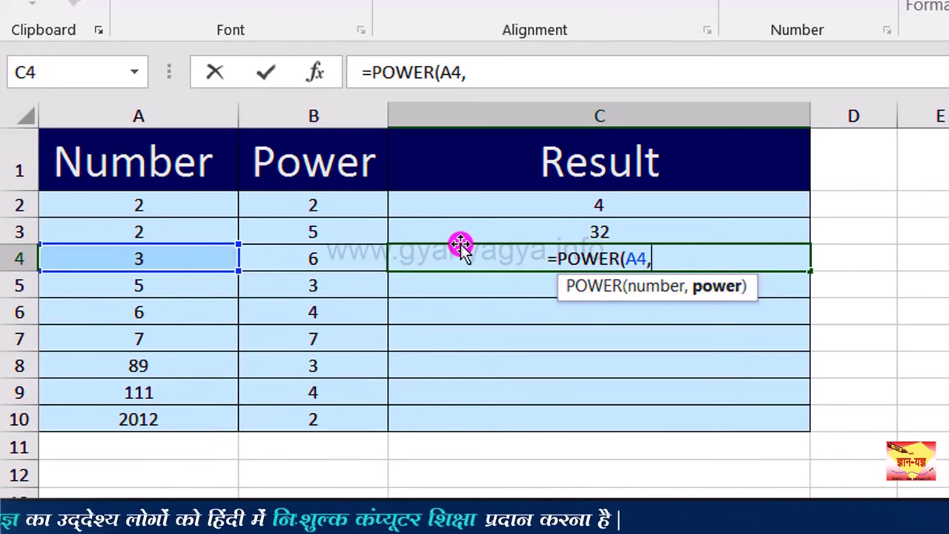
left_click(347, 255)
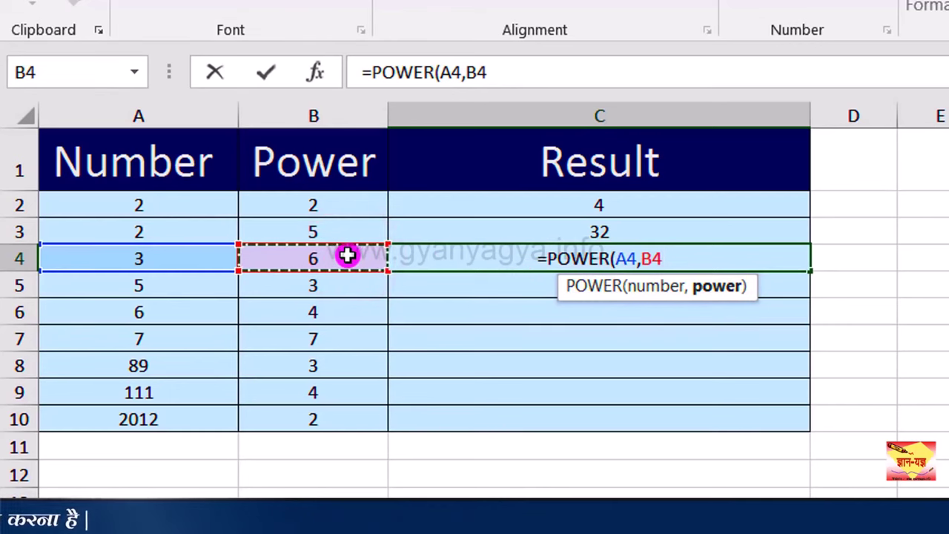
type(")")
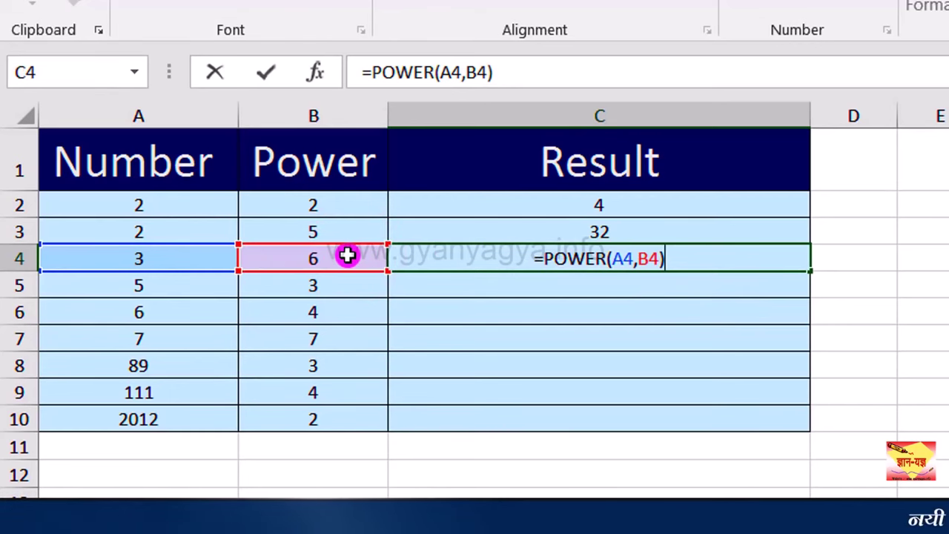
key("Return")
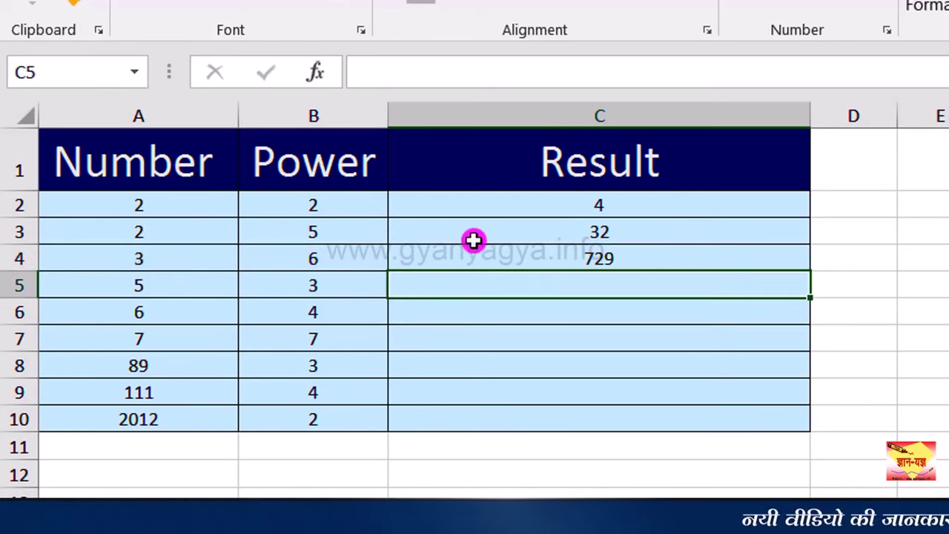
left_click(495, 251)
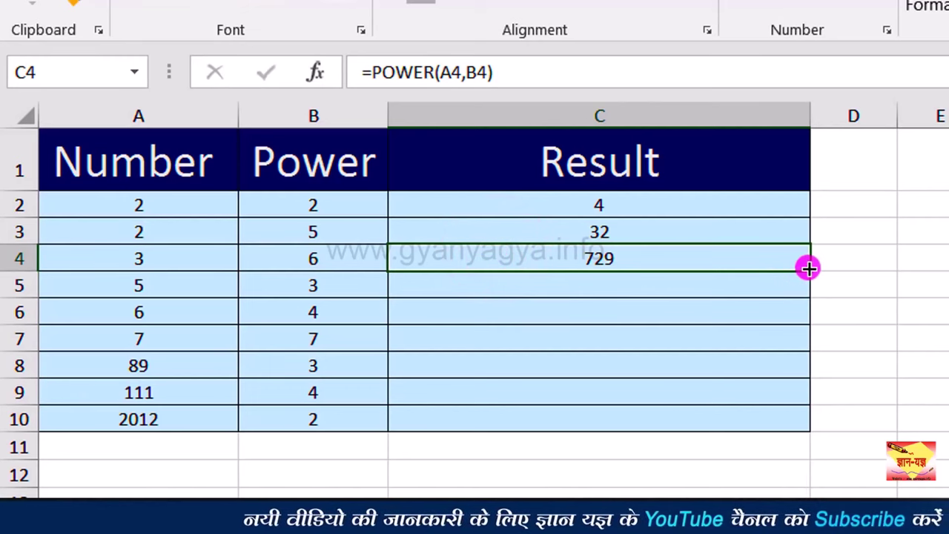
left_click_drag(809, 269, 778, 428)
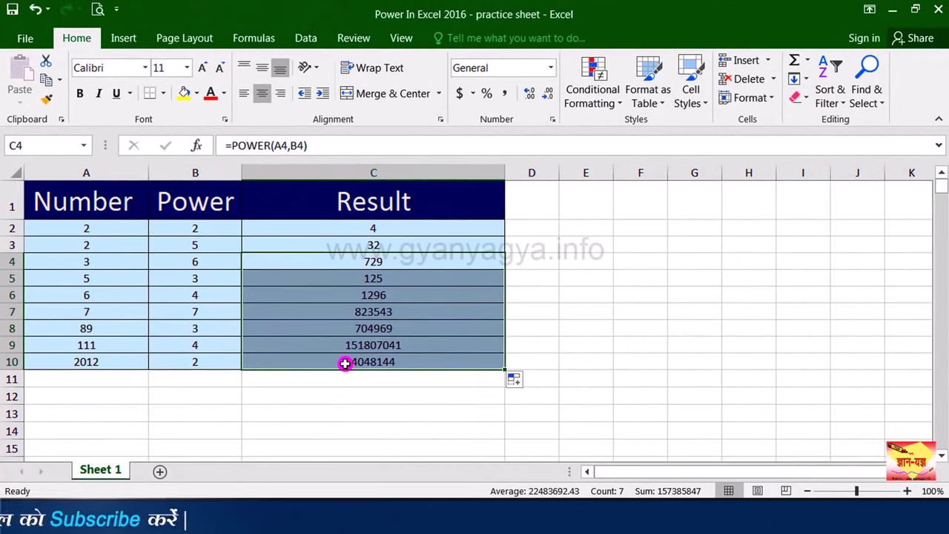
Enter the check calculation =89*89*89 in D8, beside the result for 89 to the power of 3.
key("Left")
key("Down")
key("Down")
key("Down")
key("Down")
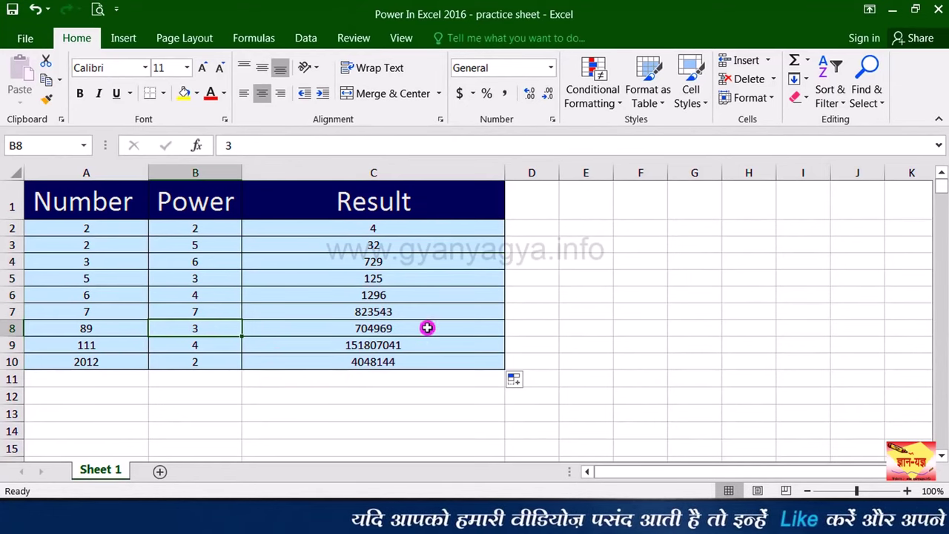
left_click(540, 330)
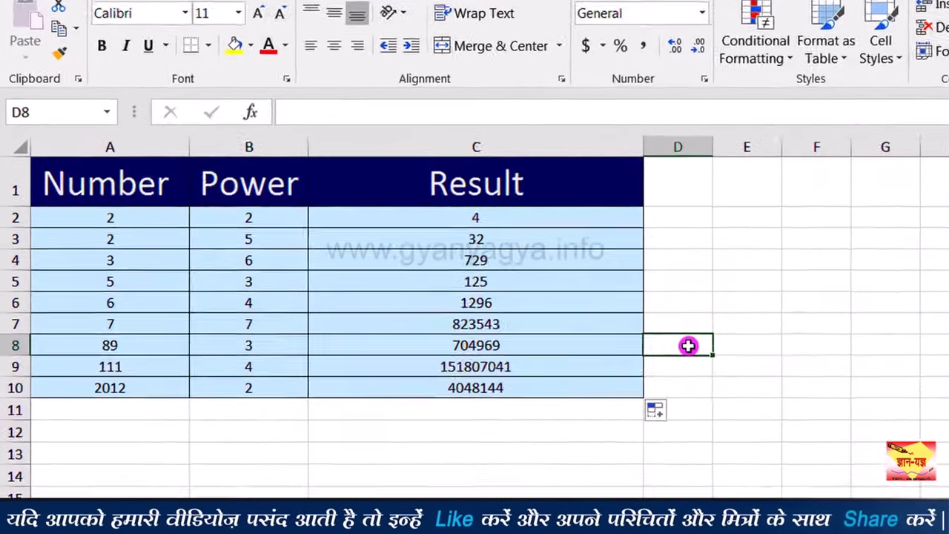
type("=89*89*89")
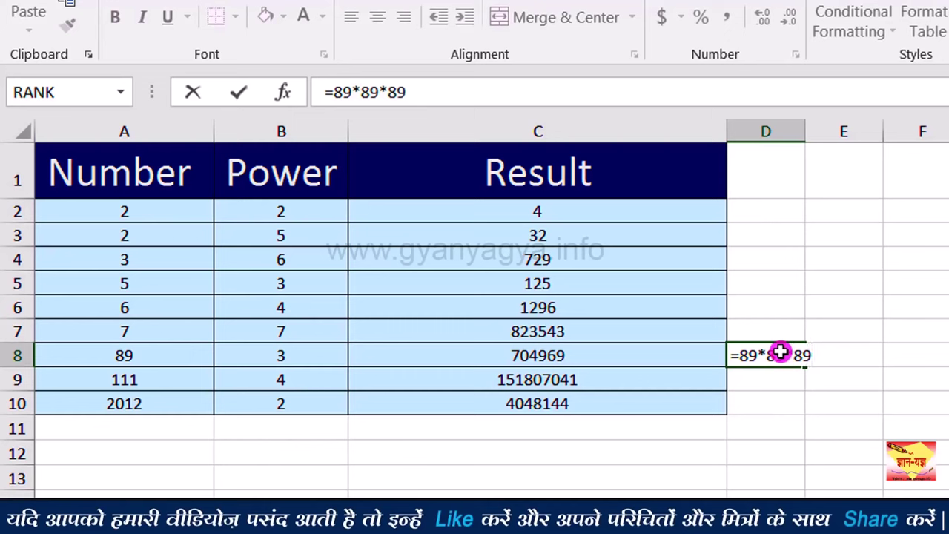
key("Return")
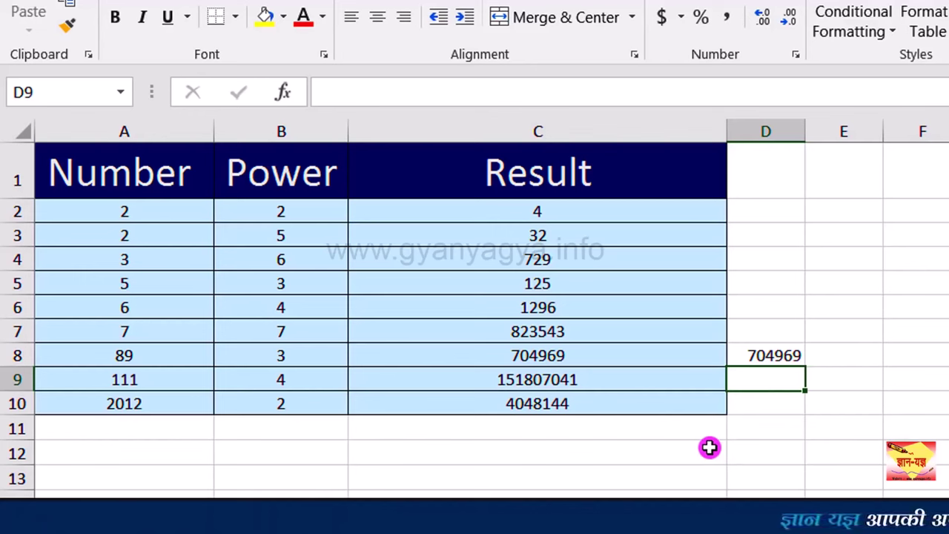
Replace the POWER formula in C8 with the caret-operator formula =A8^B8.
left_click(639, 356)
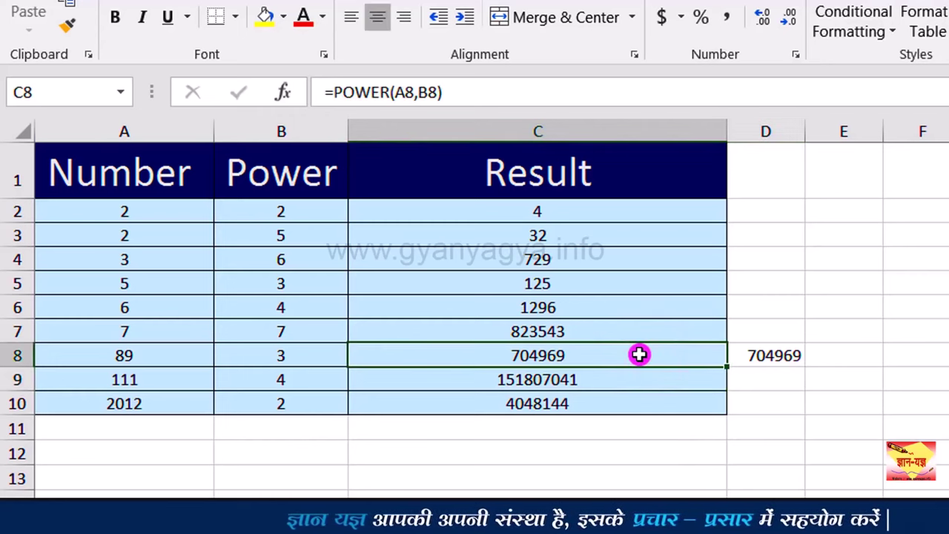
key("Delete")
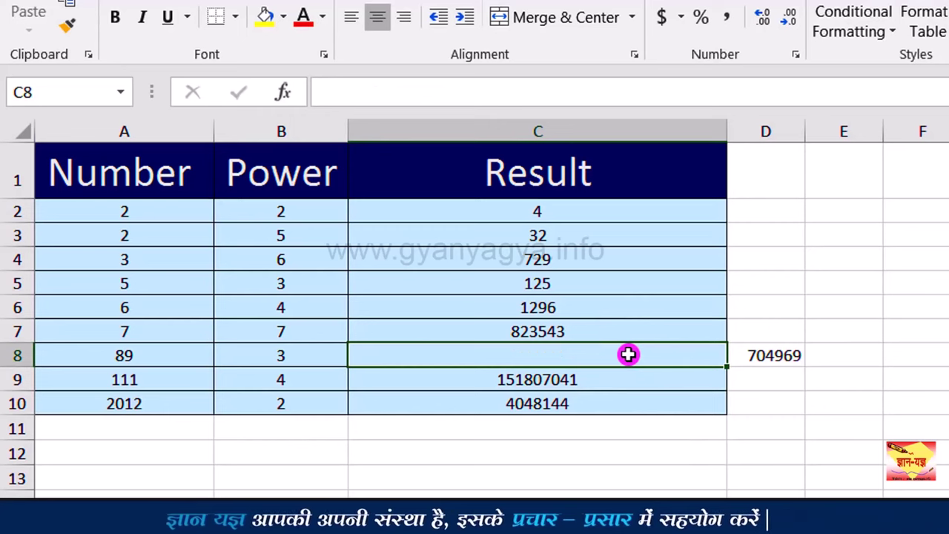
type("=")
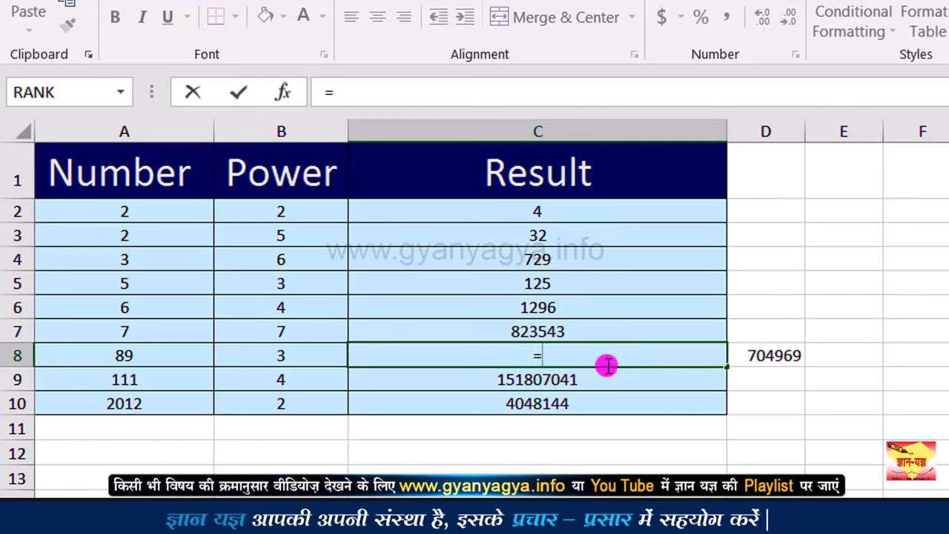
left_click(199, 357)
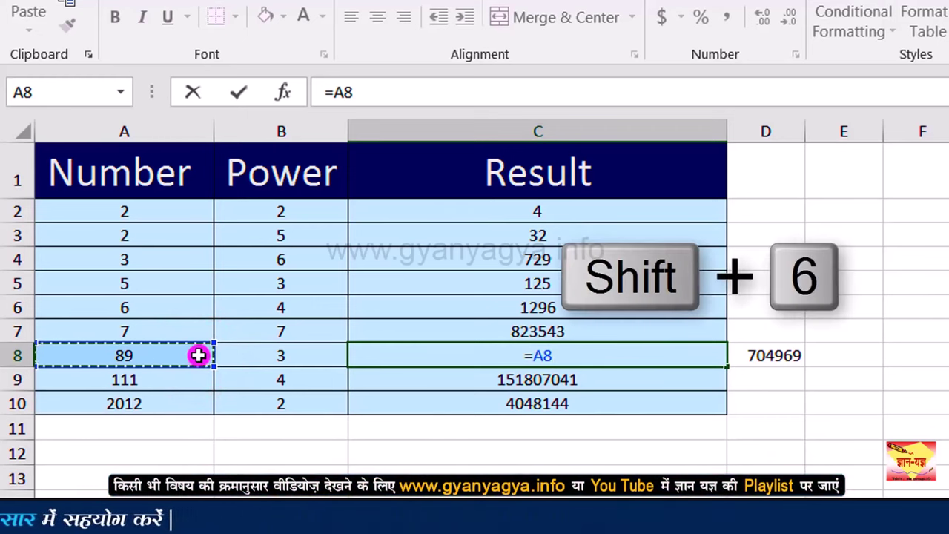
type("^")
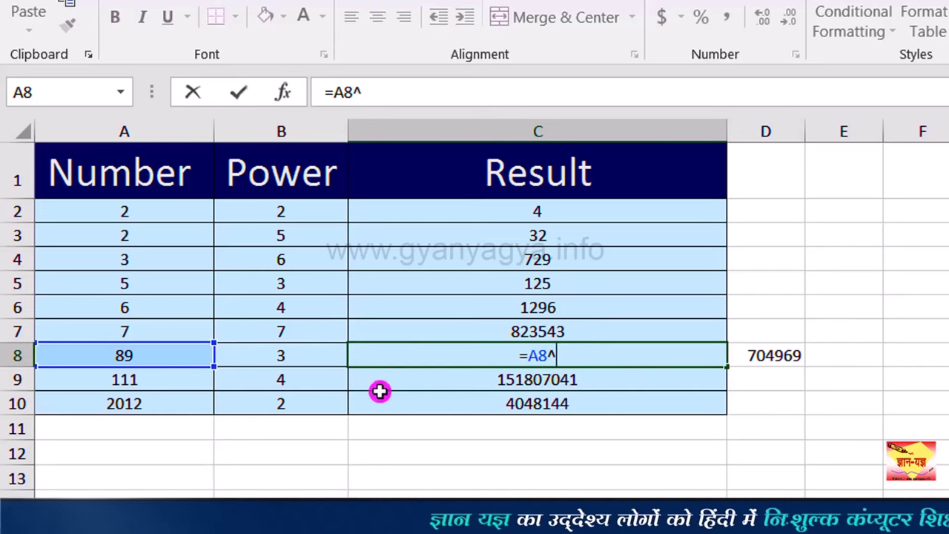
left_click(322, 353)
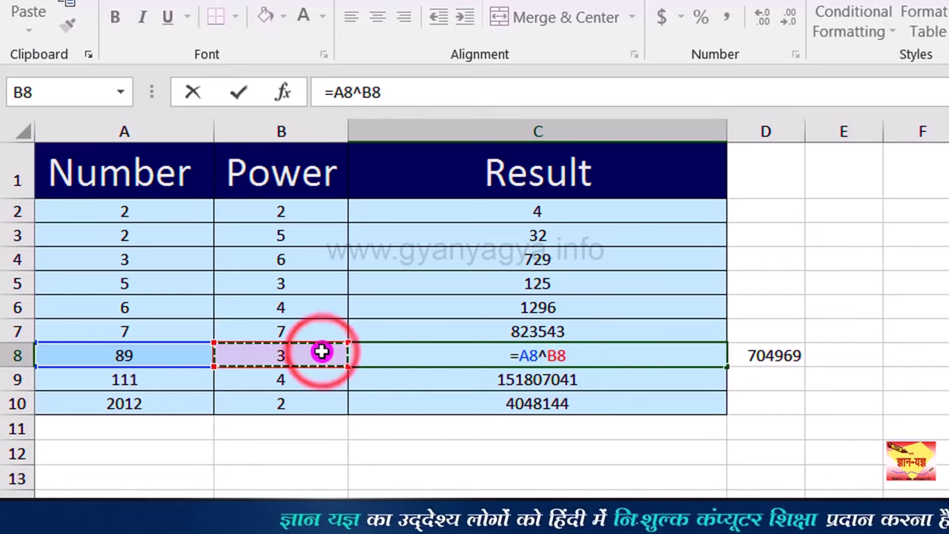
key("Return")
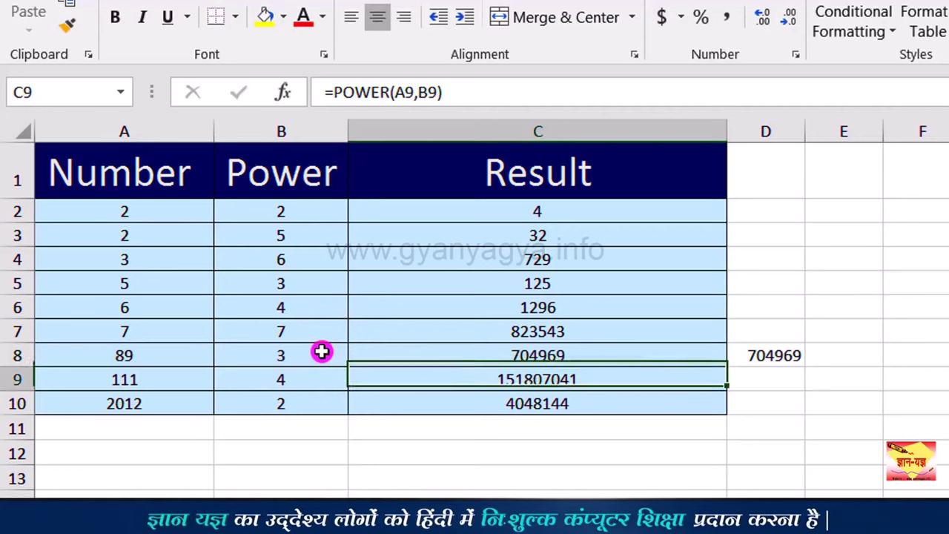
left_click(586, 356)
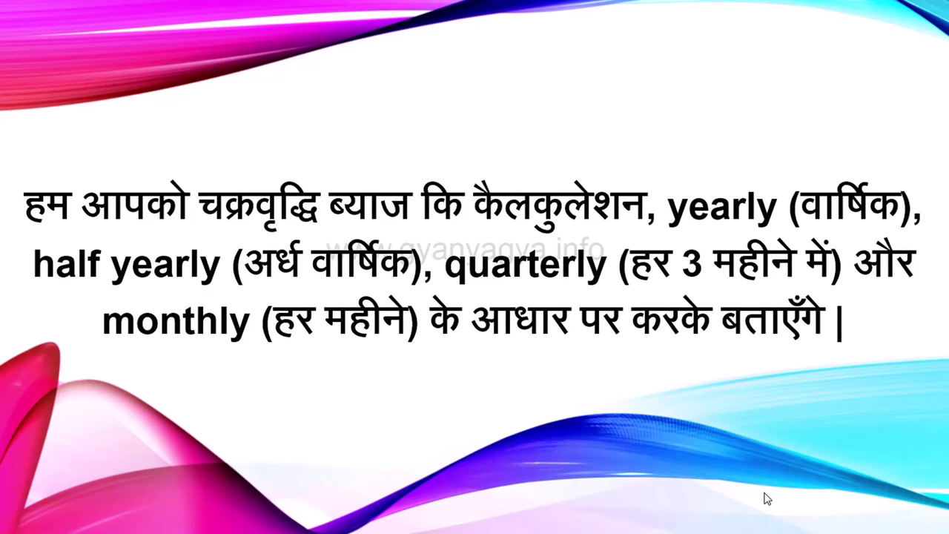
key("Right")
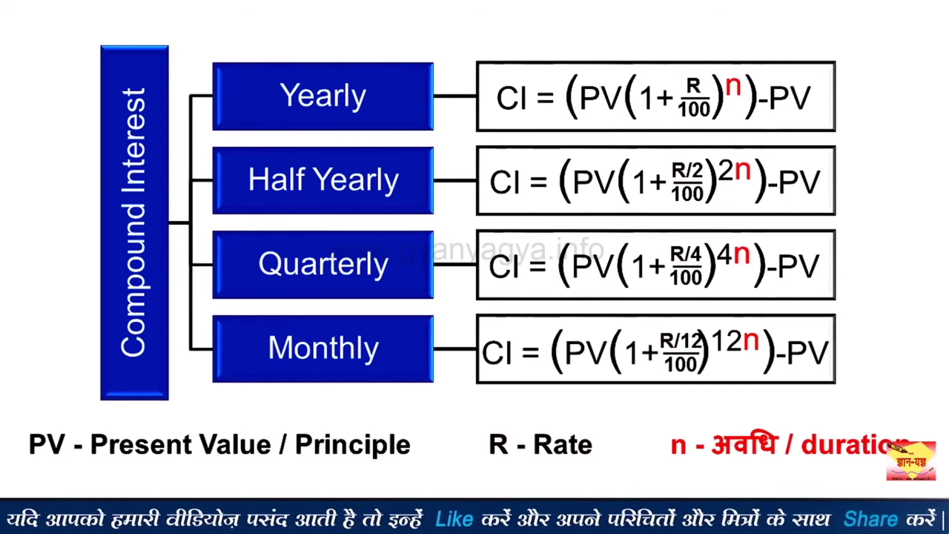
On the Yearly sheet of the compound interest workbook, calculate simple interest in E2 with =(B3*B4*B5)/100.
left_click(307, 470)
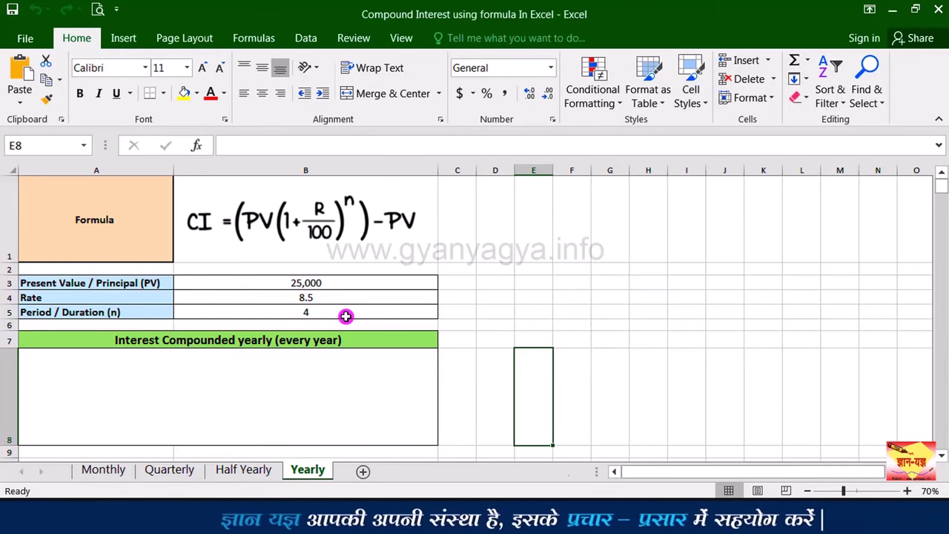
left_click(546, 271)
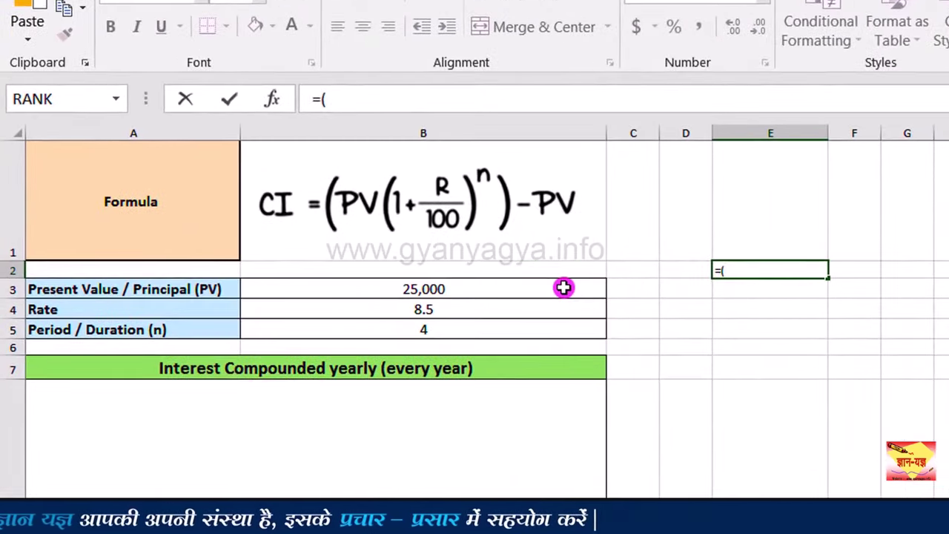
left_click(563, 288)
type("*")
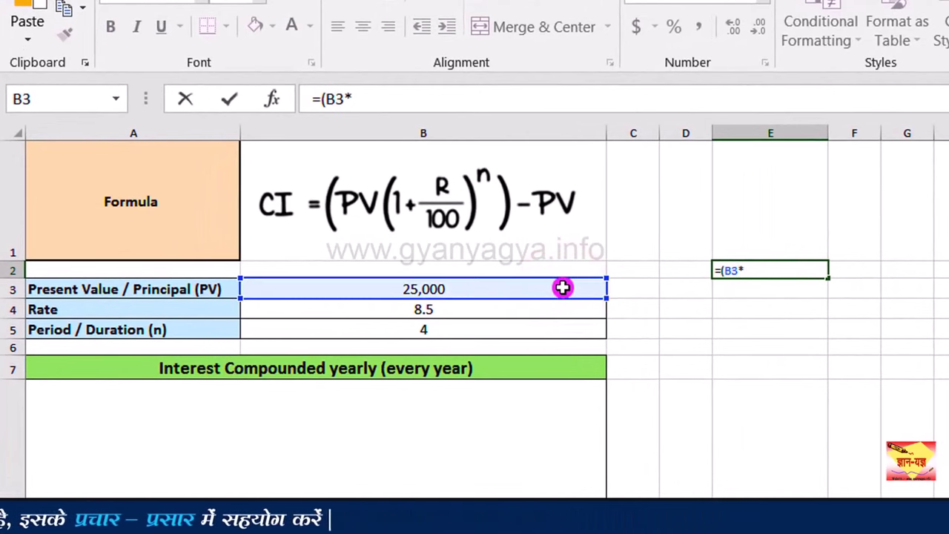
left_click(546, 309)
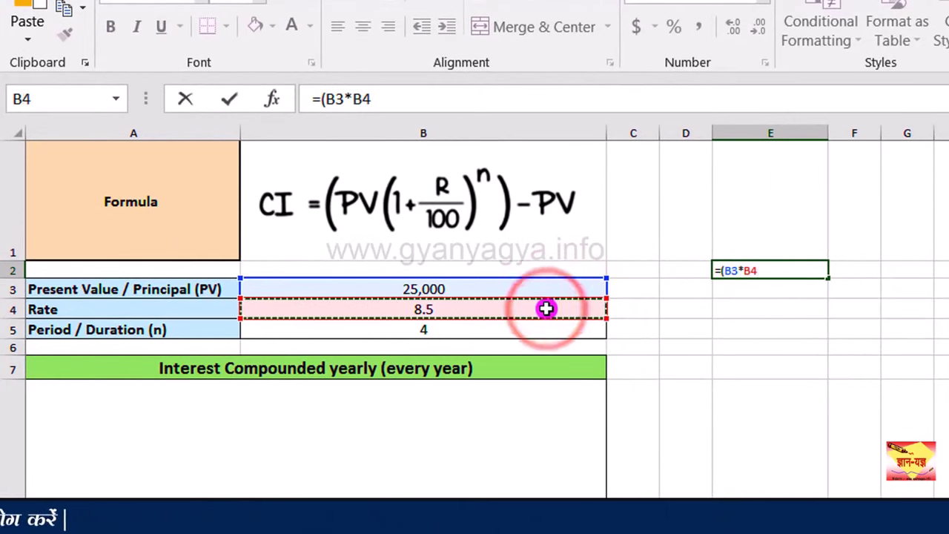
type("*")
left_click(541, 329)
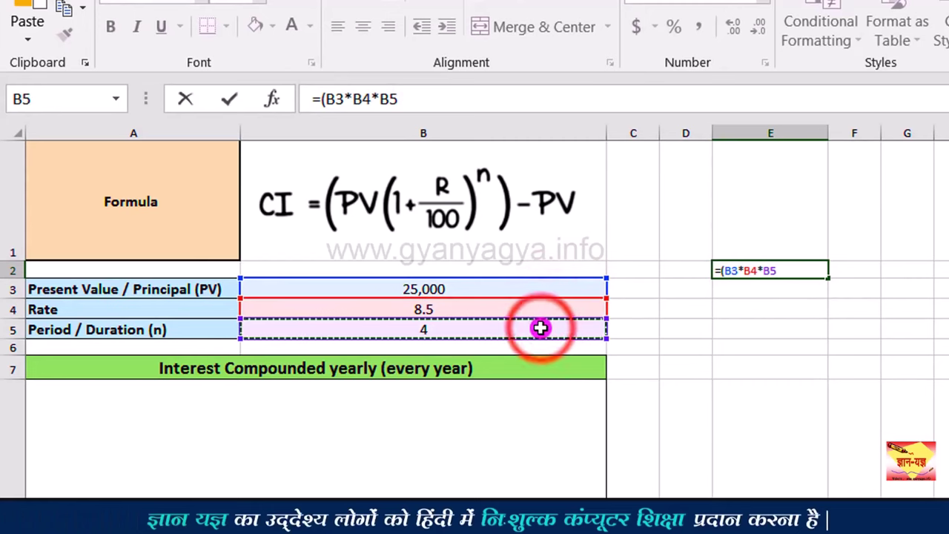
type(")")
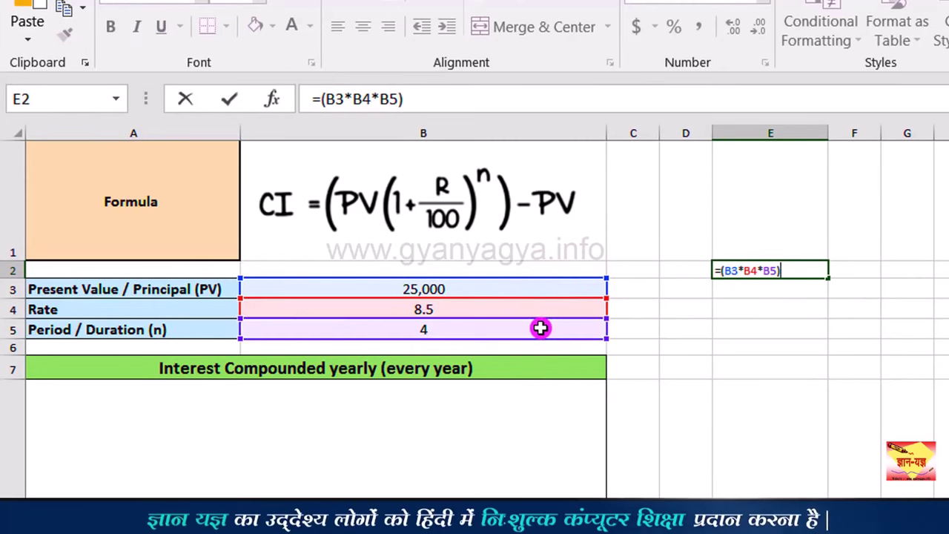
type("/")
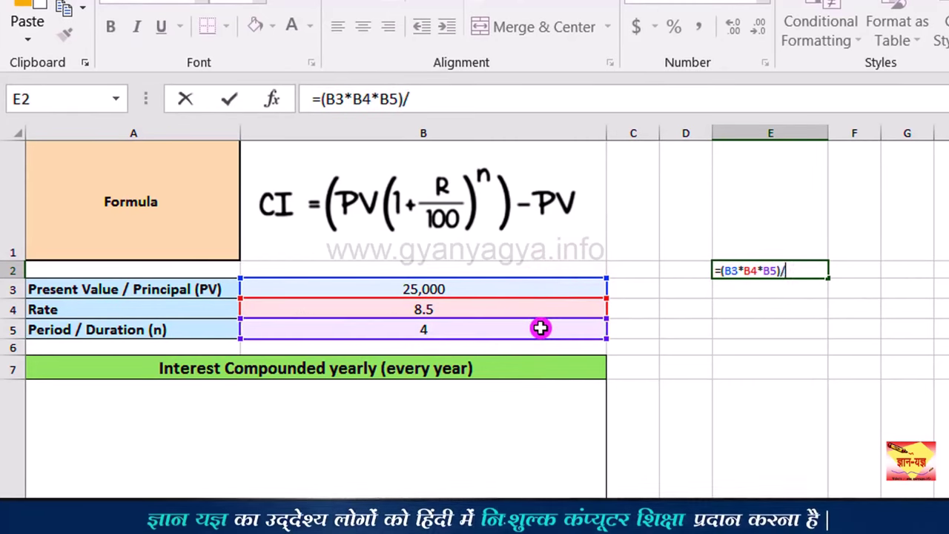
type("100")
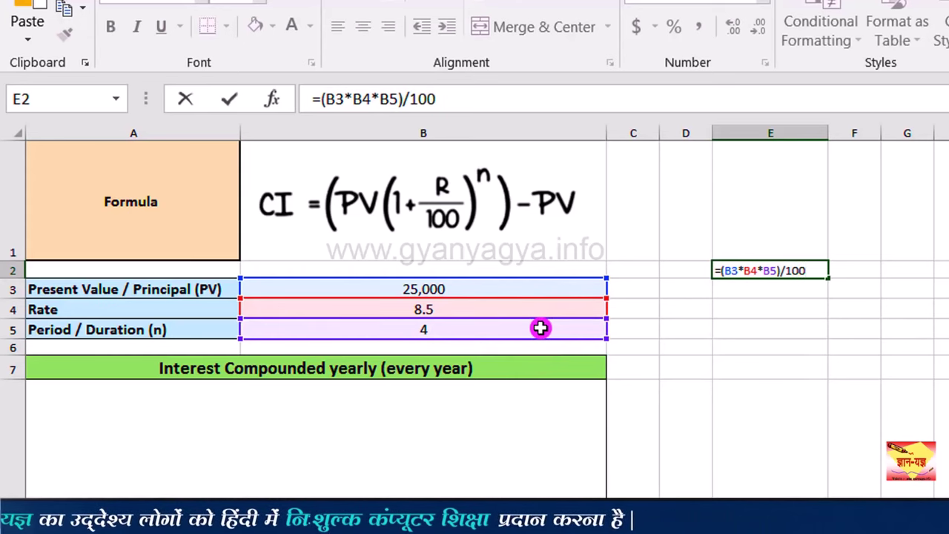
key("Return")
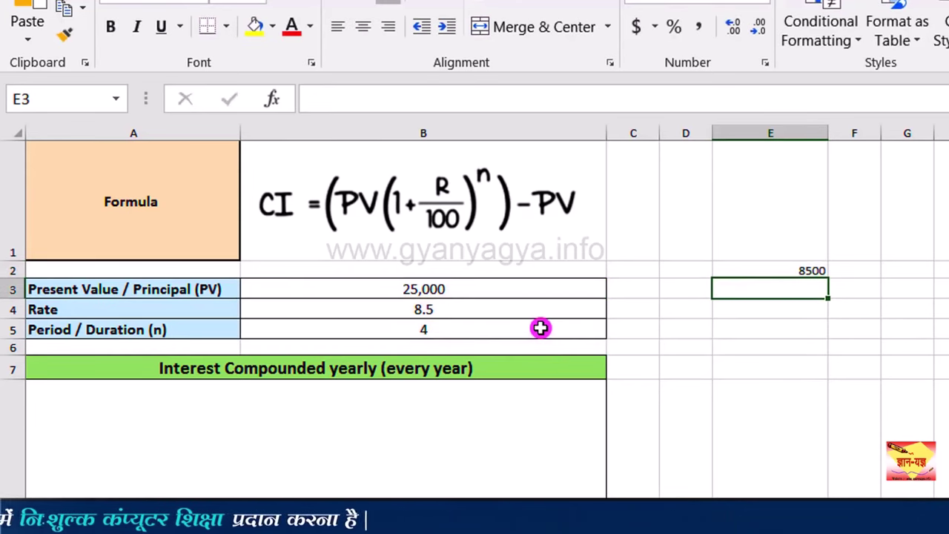
left_click(769, 269)
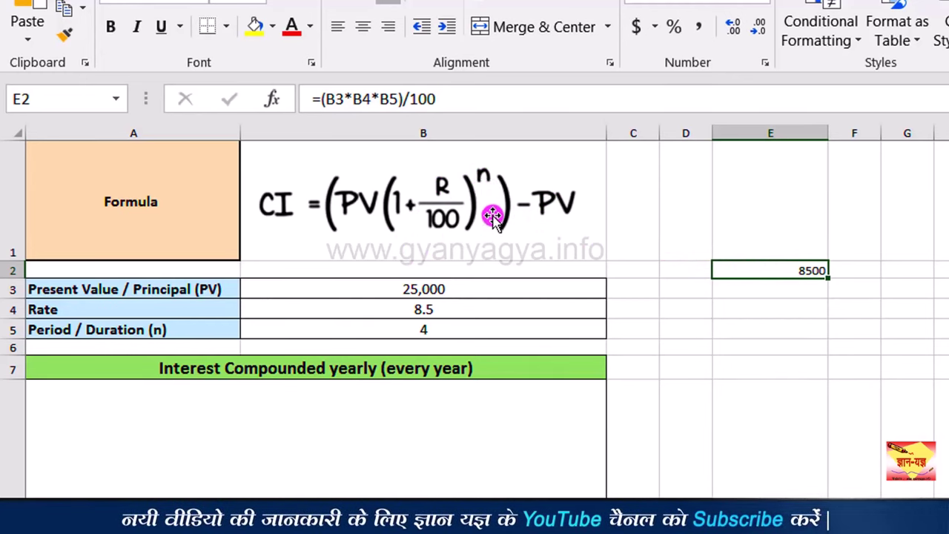
Calculate the interest compounded yearly in the merged cell A8 with =(B3*(1+B4/100)^B5)-B3.
left_click(424, 434)
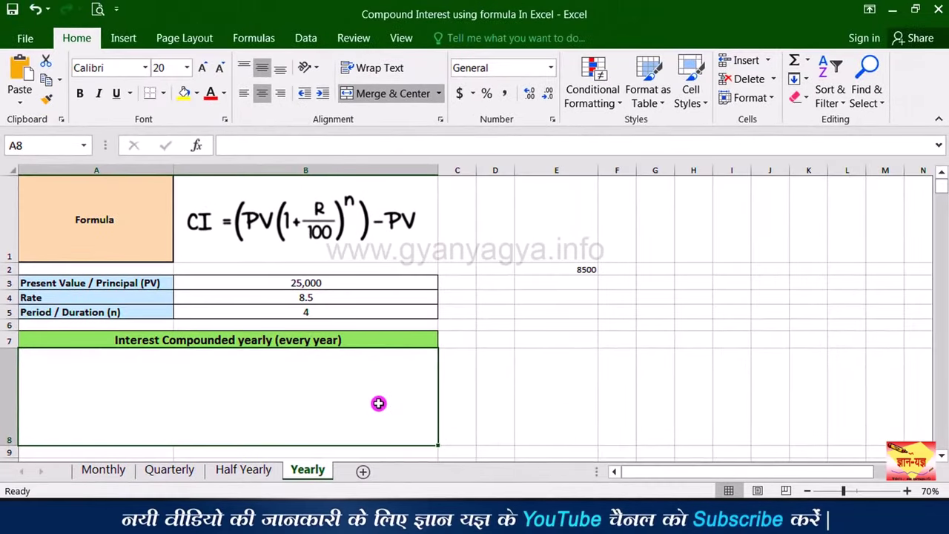
type("=(")
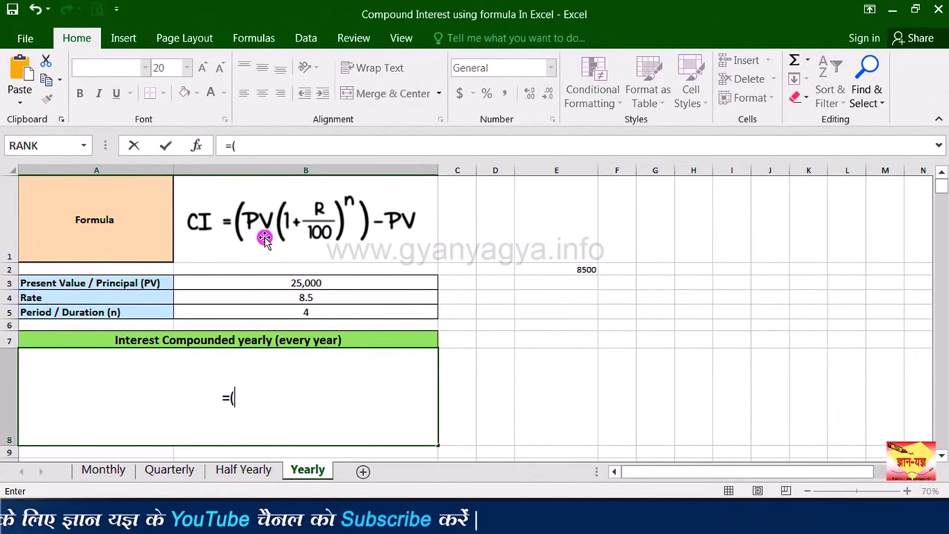
left_click(275, 283)
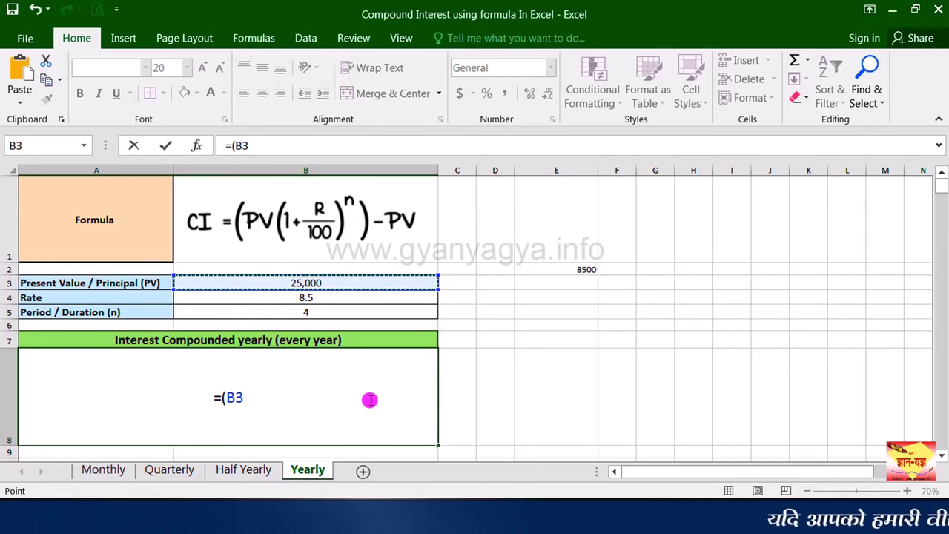
type("*")
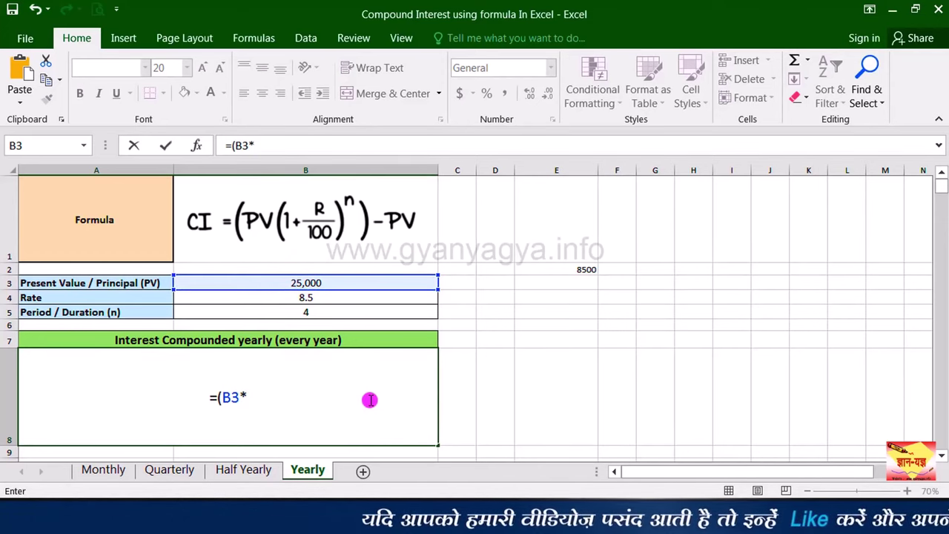
type("(")
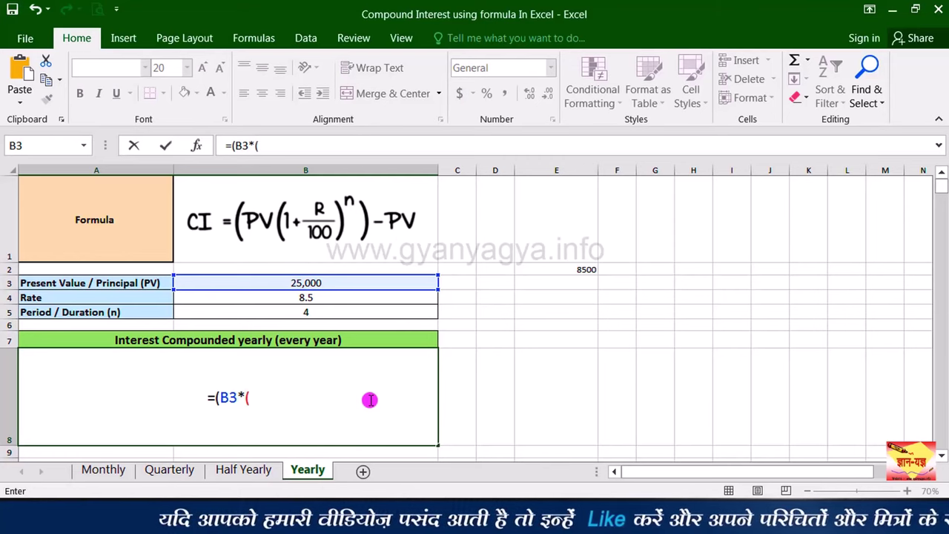
type("1+")
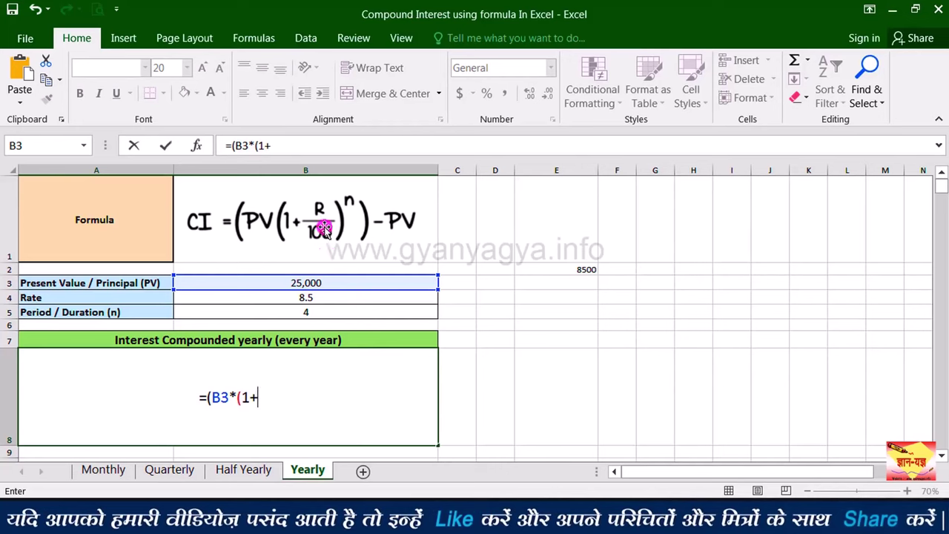
left_click(333, 298)
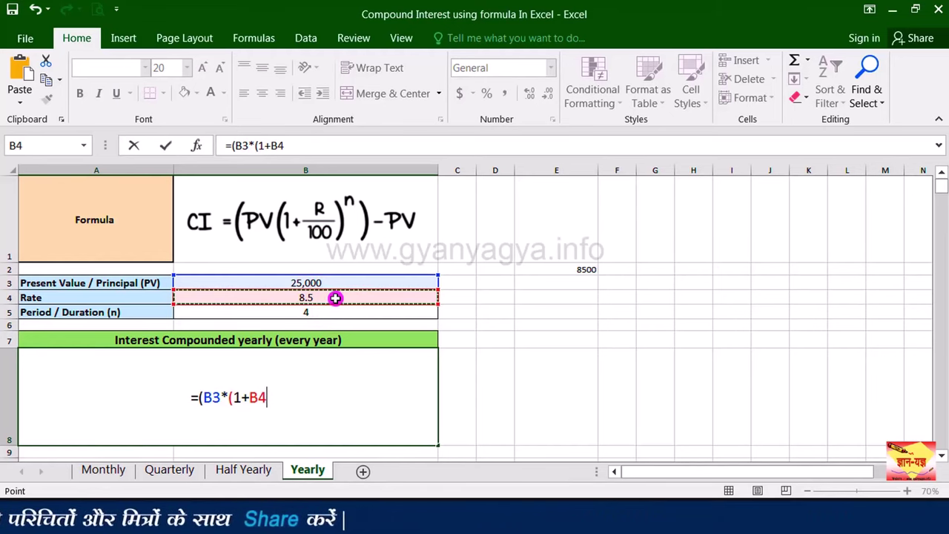
type("/")
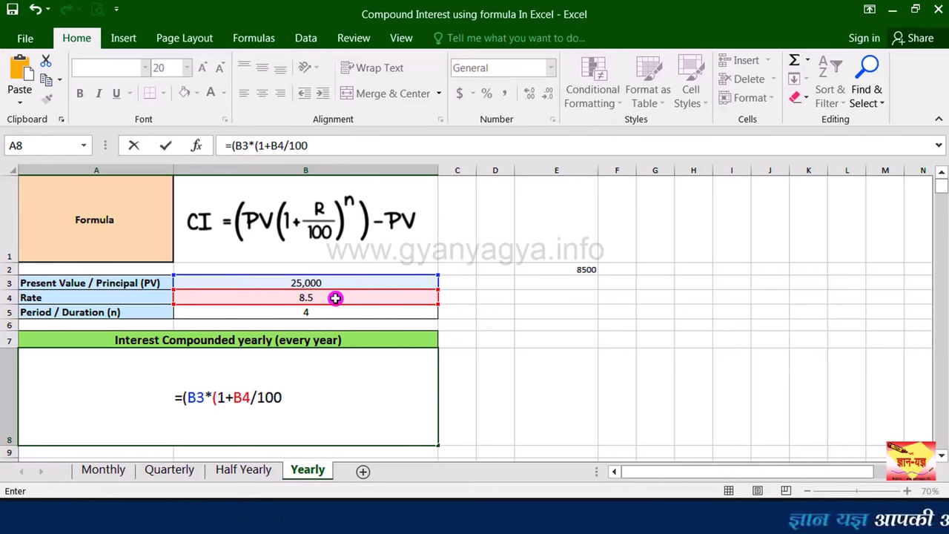
type("100)^")
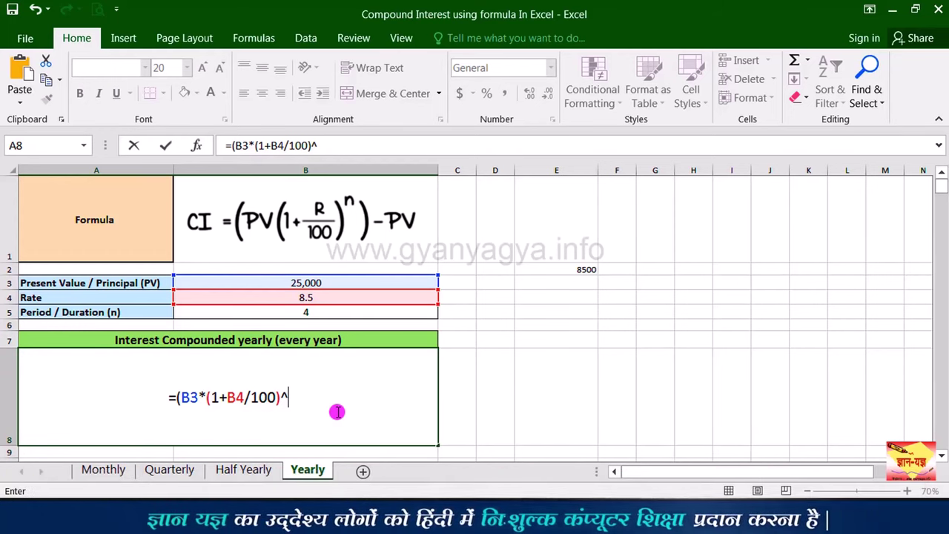
left_click(334, 409)
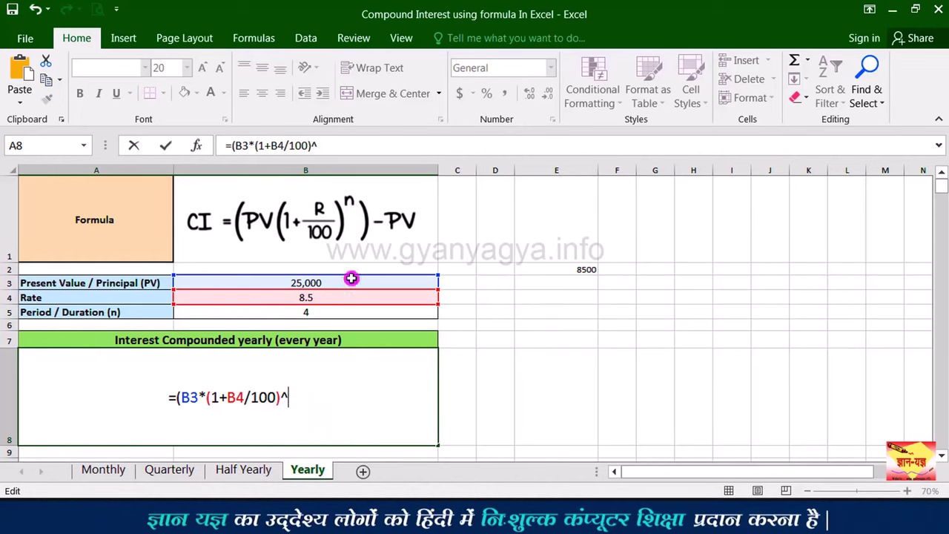
left_click(327, 312)
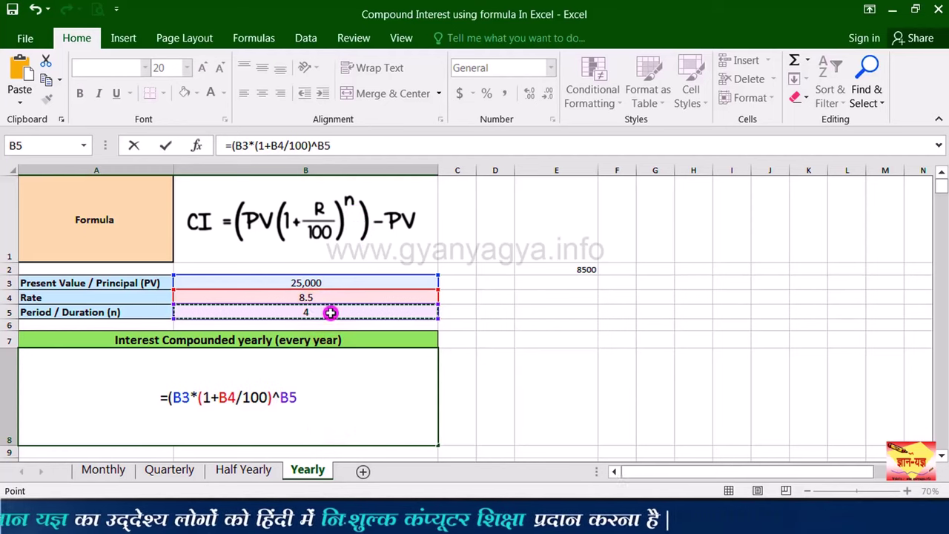
type(")")
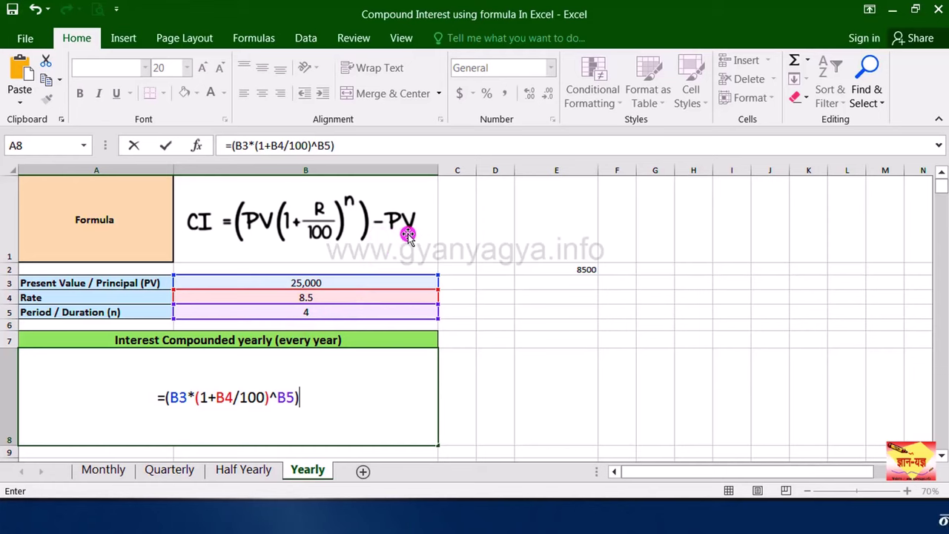
type("-")
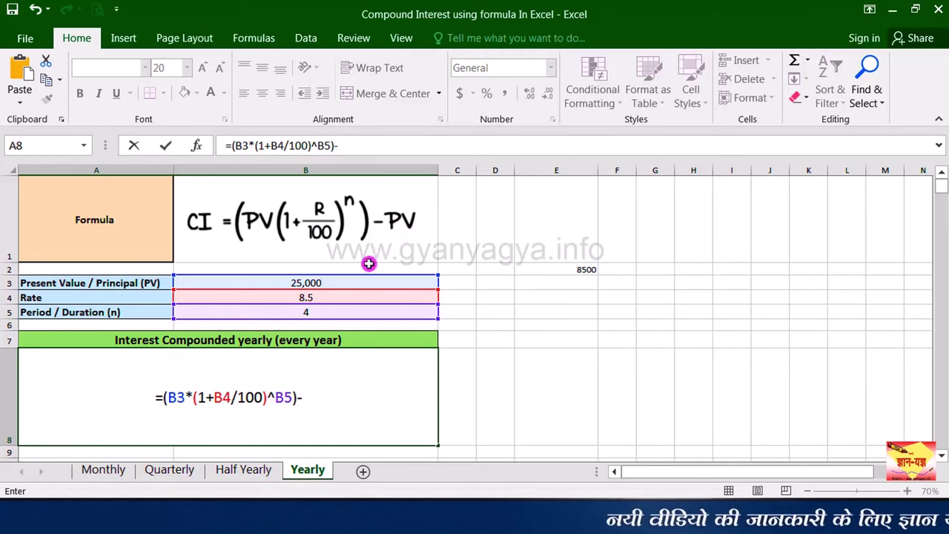
left_click(338, 284)
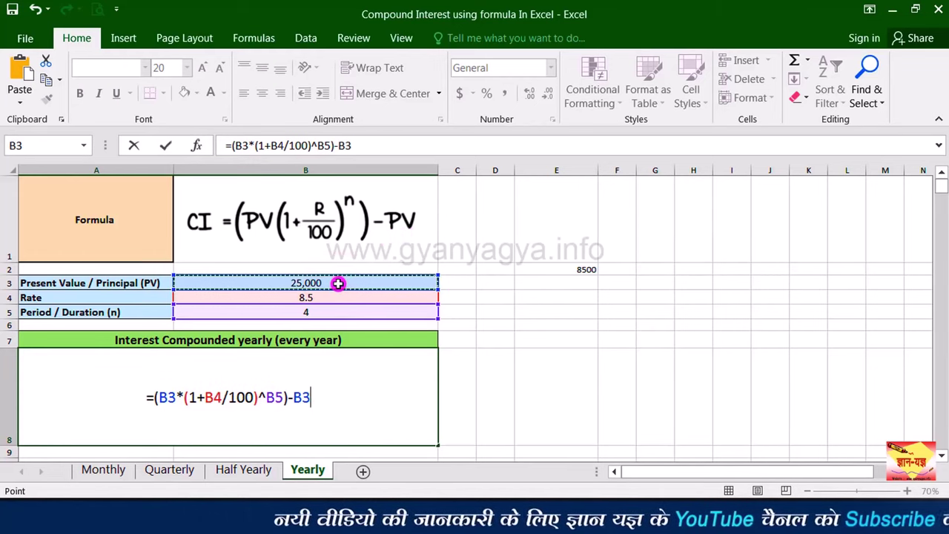
key("ctrl+Return")
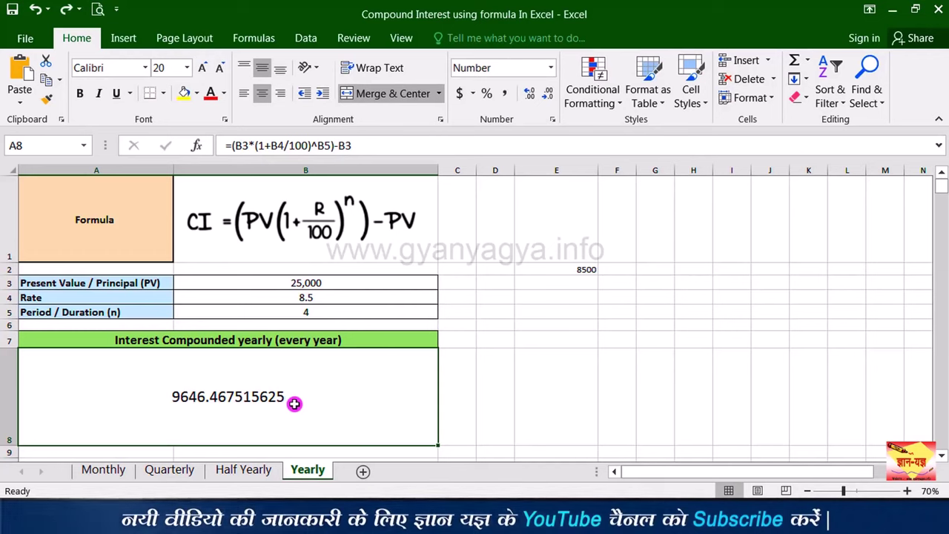
Reduce the yearly compound interest result in A8 to two decimal places.
left_click(552, 96)
left_click(552, 96)
left_click(554, 98)
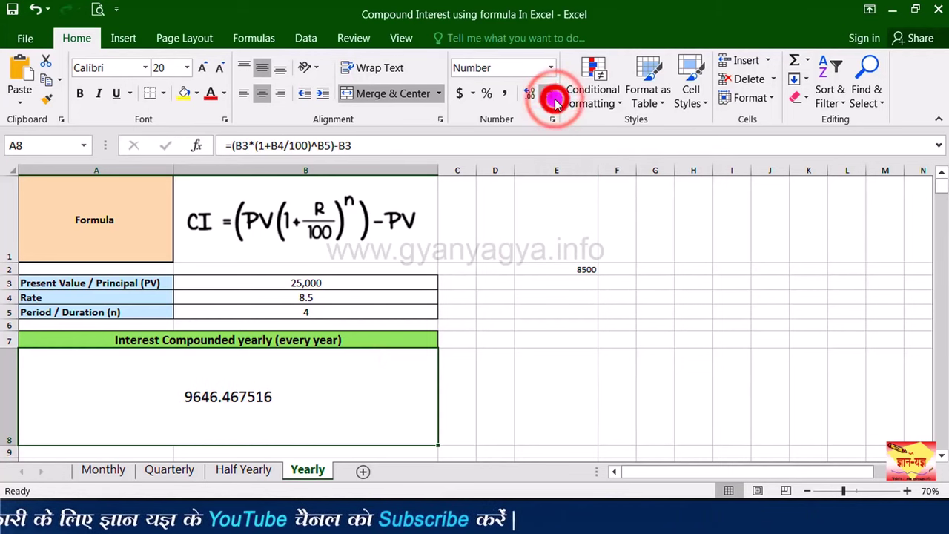
left_click(553, 98)
left_click(553, 98)
left_click(553, 98)
left_click(553, 98)
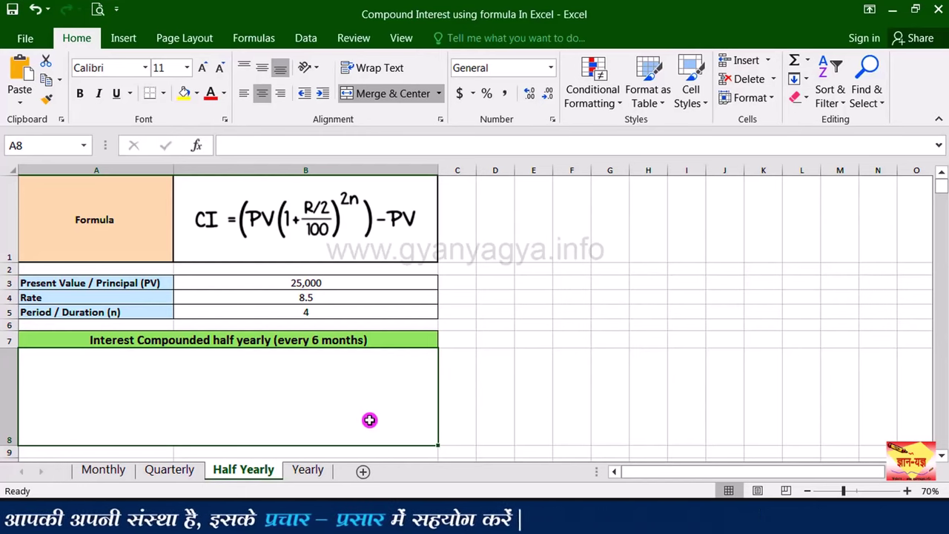
left_click(345, 284)
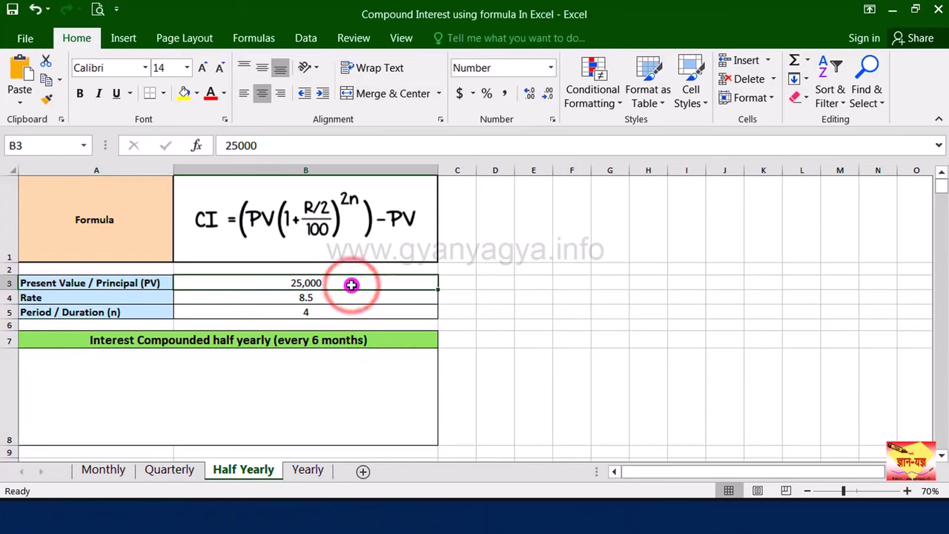
left_click(350, 298)
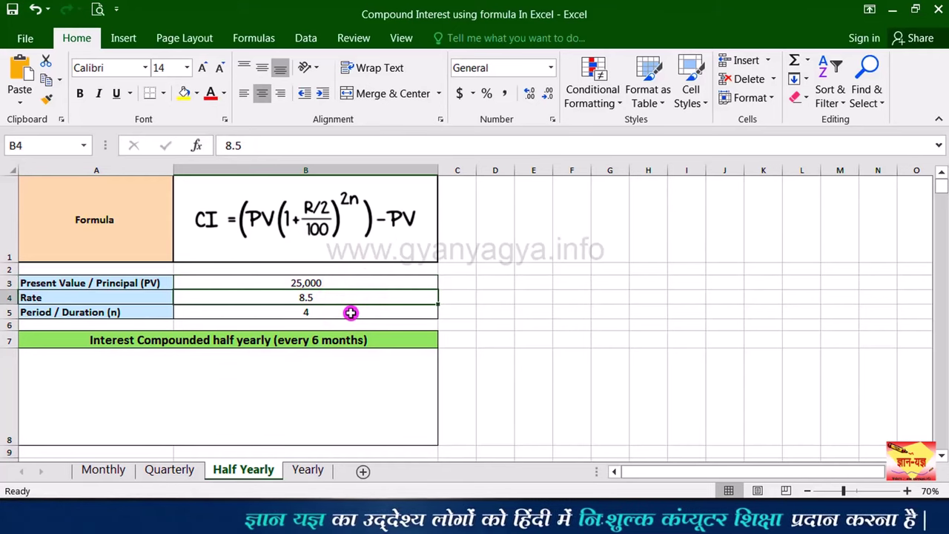
left_click(351, 312)
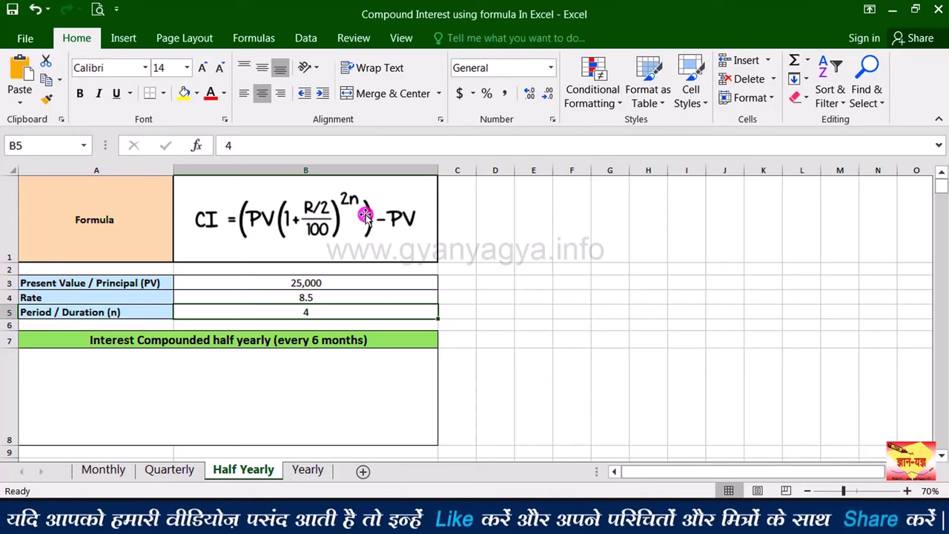
On the Half Yearly sheet, middle-align the merged result cell A8 vertically and set its font size to 20.
left_click(296, 403)
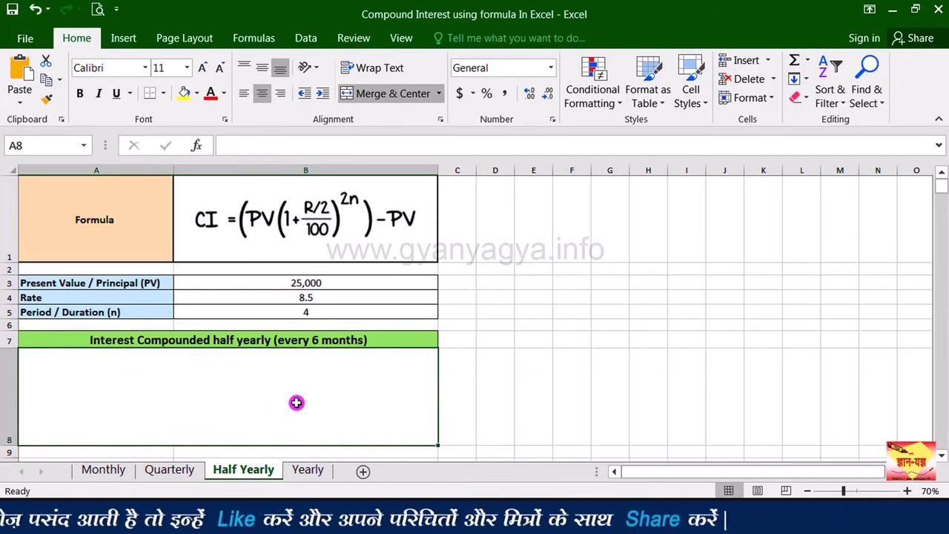
left_click(262, 68)
left_click(158, 68)
type("20")
key("Return")
Calculate the half-yearly compound interest in the merged cell A8 with =(B3*(1+B4/2/100)^(2*B5))-B3 and reduce the result to two decimal places.
double_click(351, 407)
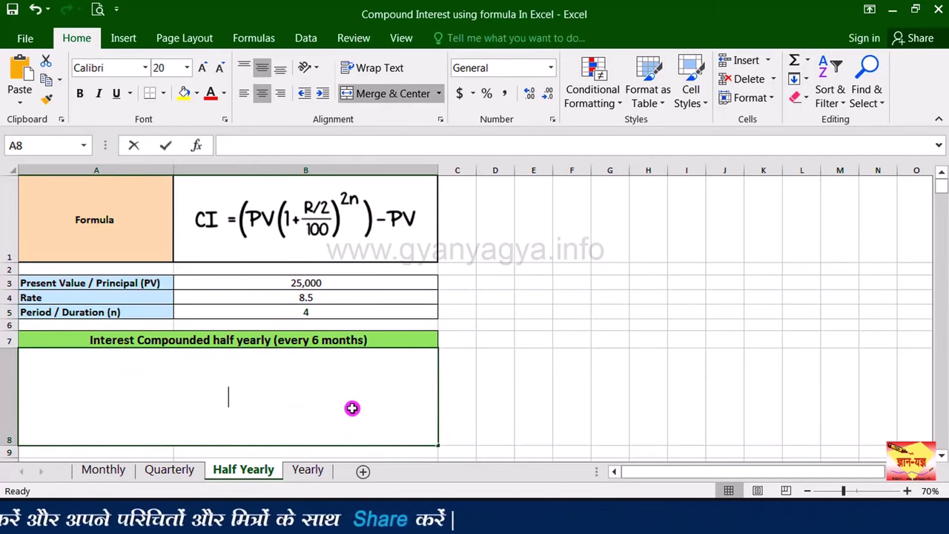
type("=")
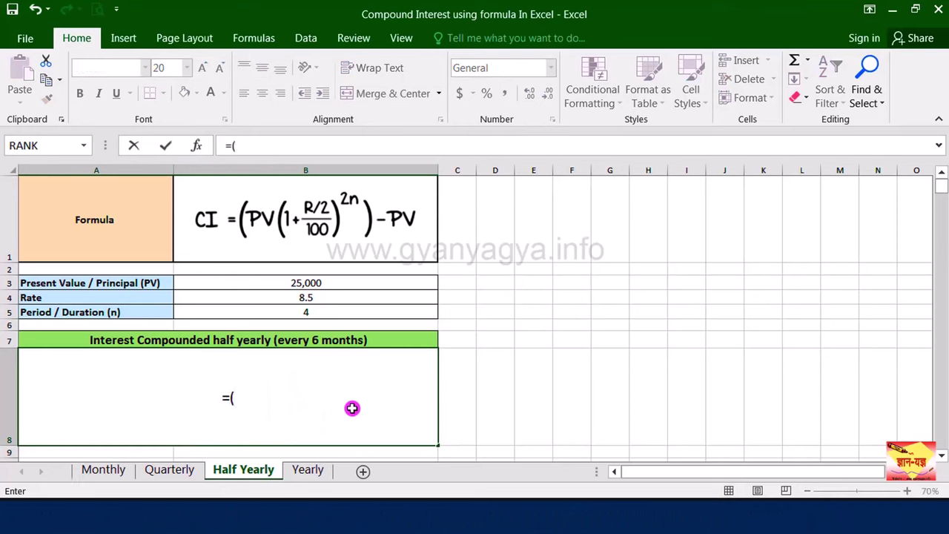
type("(")
left_click(327, 279)
type("*")
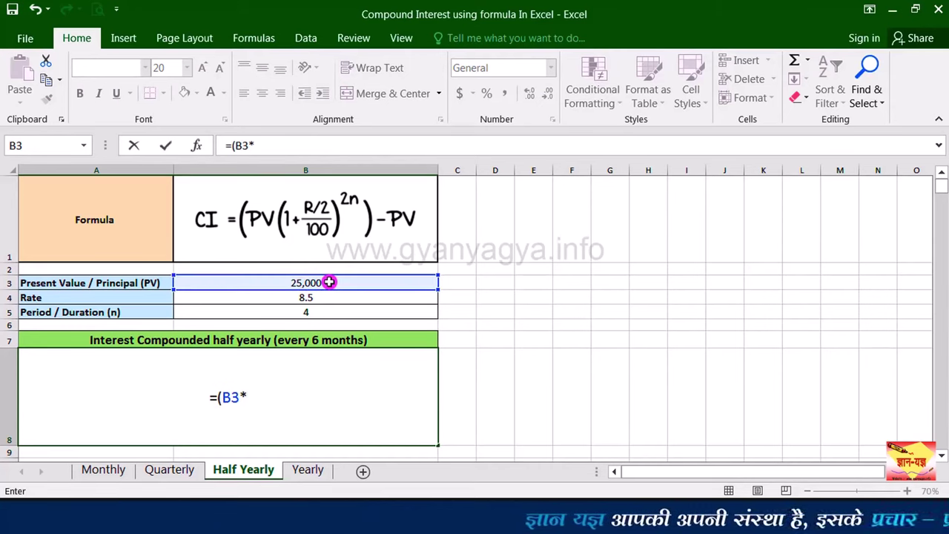
type("(")
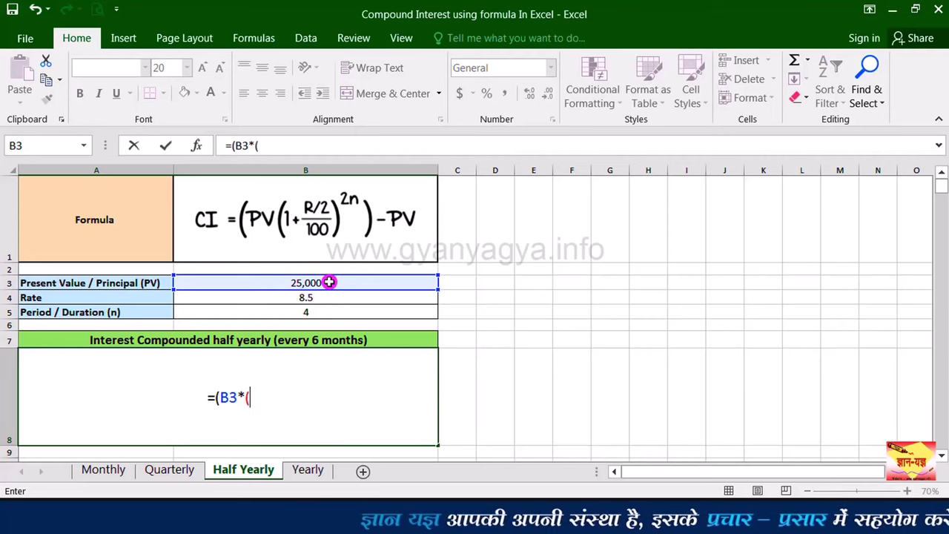
type("1+")
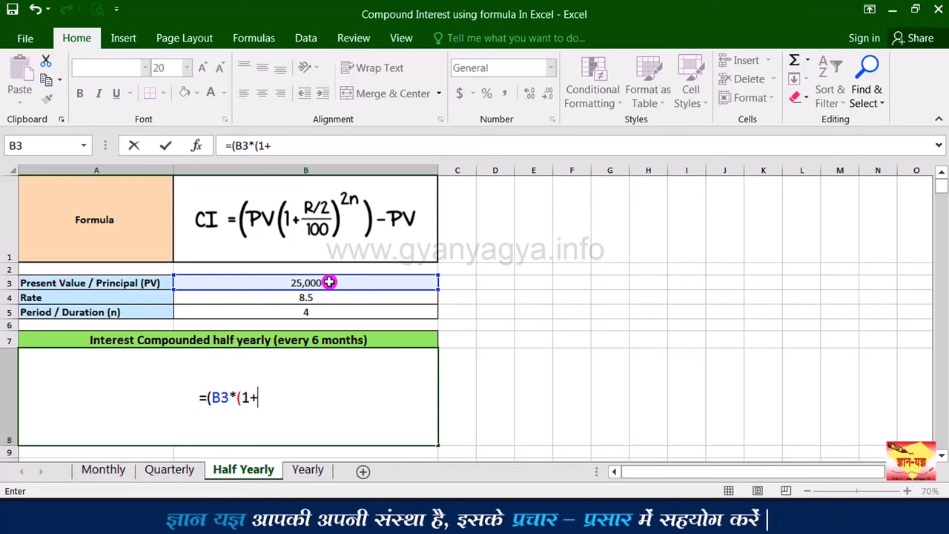
left_click(328, 298)
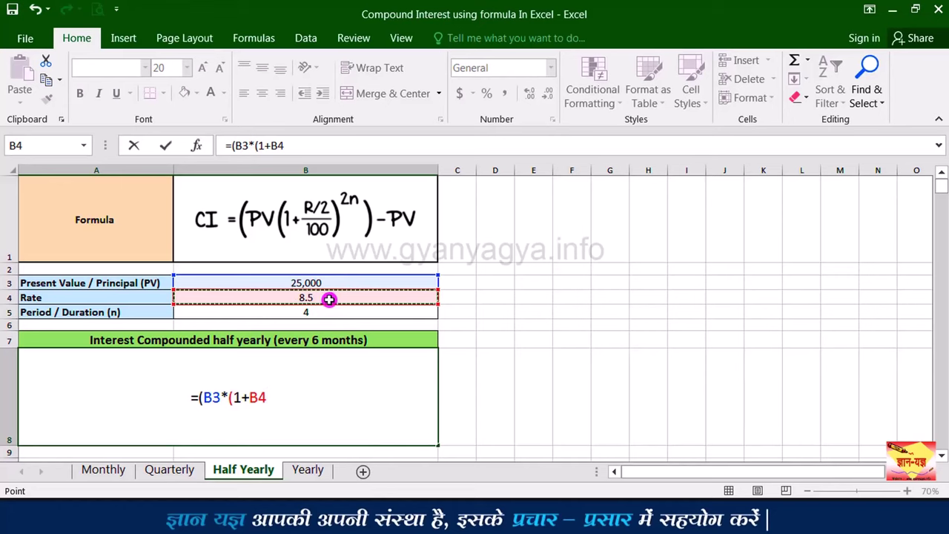
type("/2/")
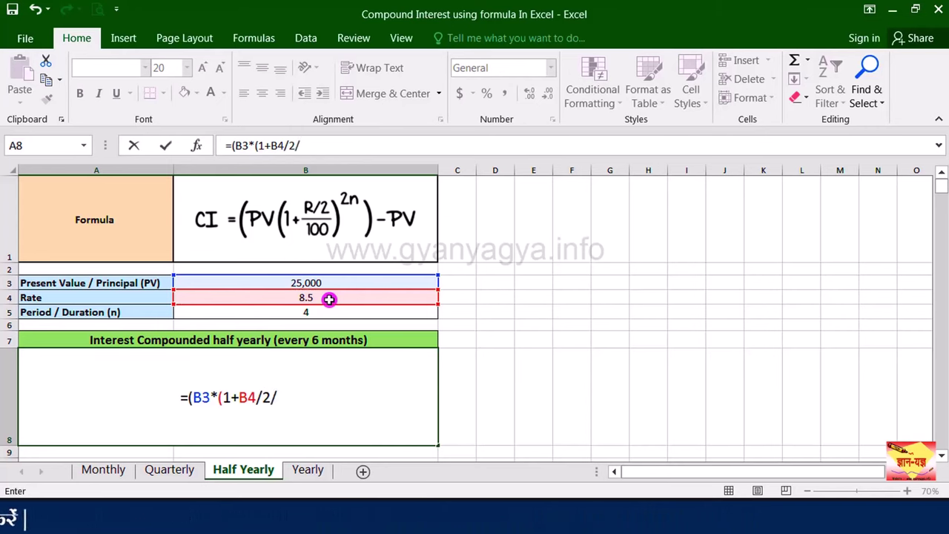
type("100")
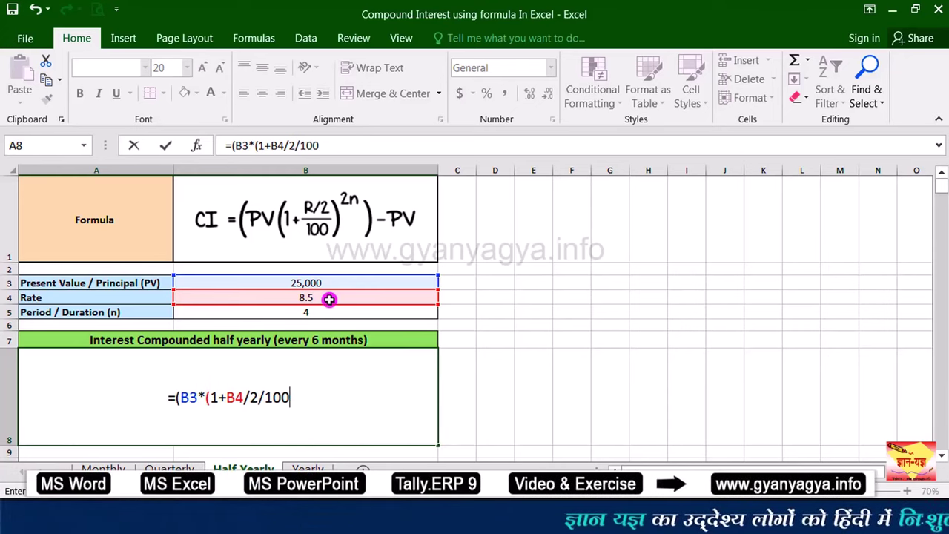
type(")^")
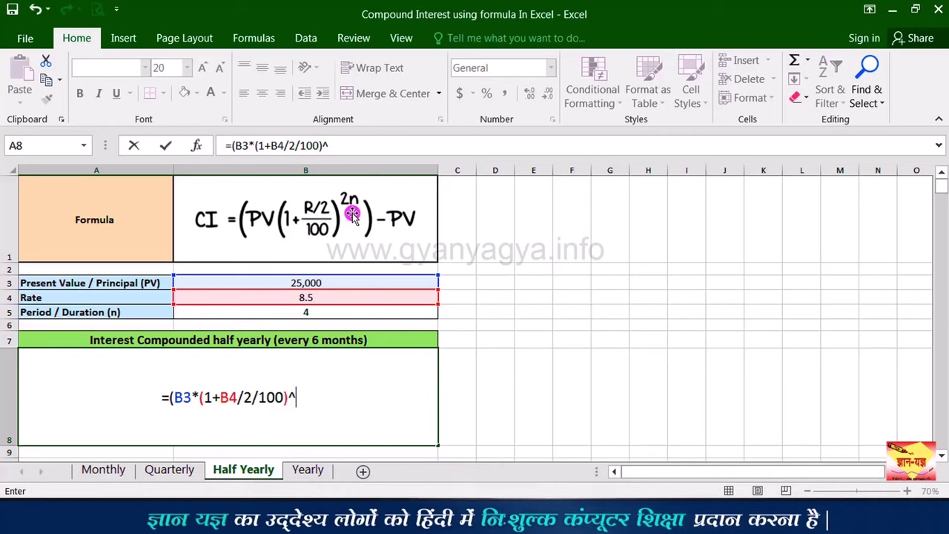
type("(2*")
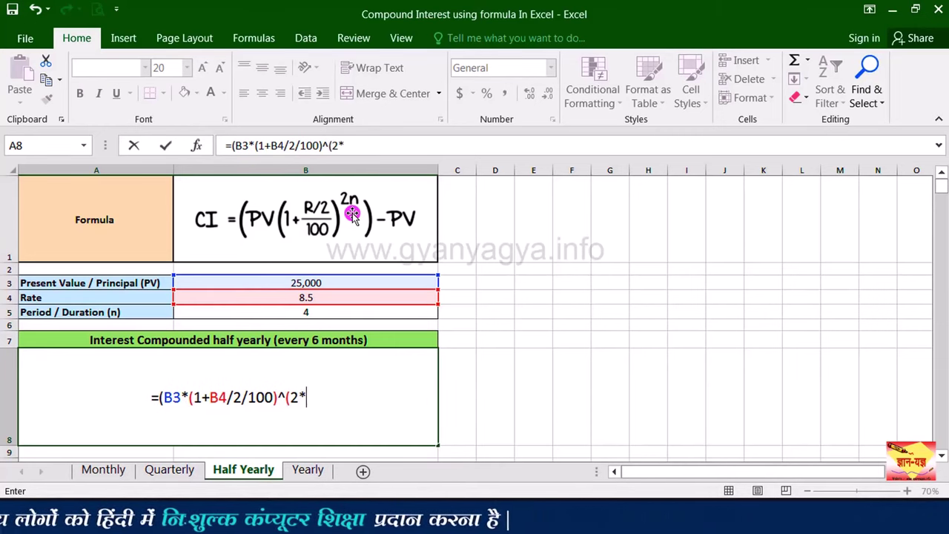
left_click(329, 314)
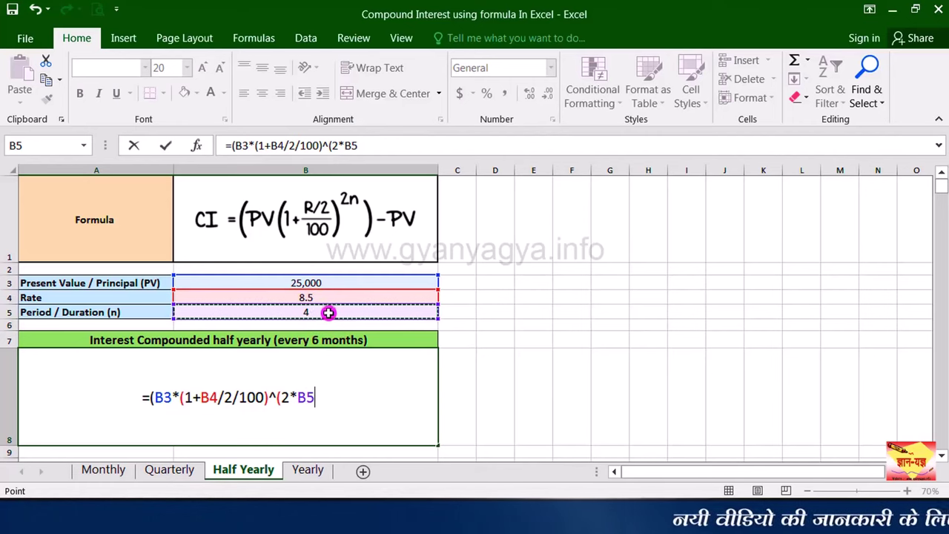
type(")")
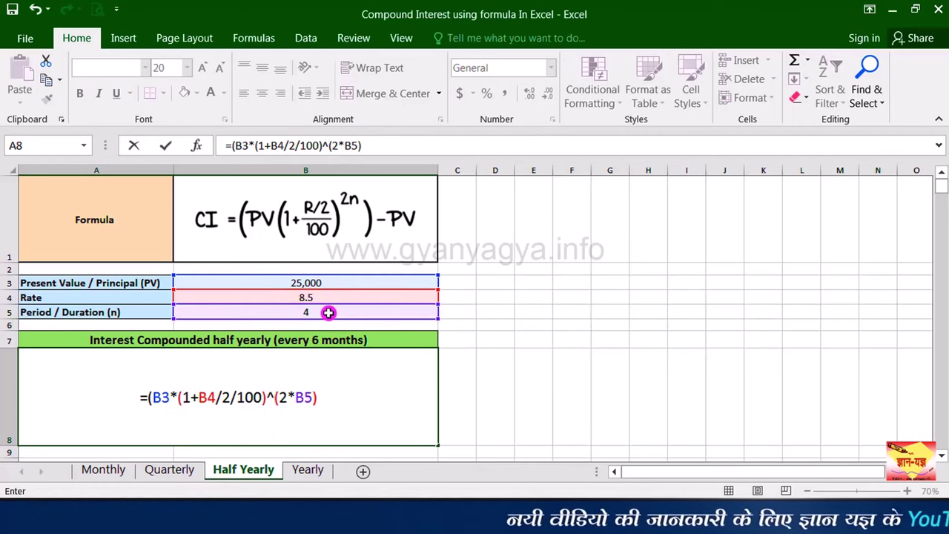
type(")")
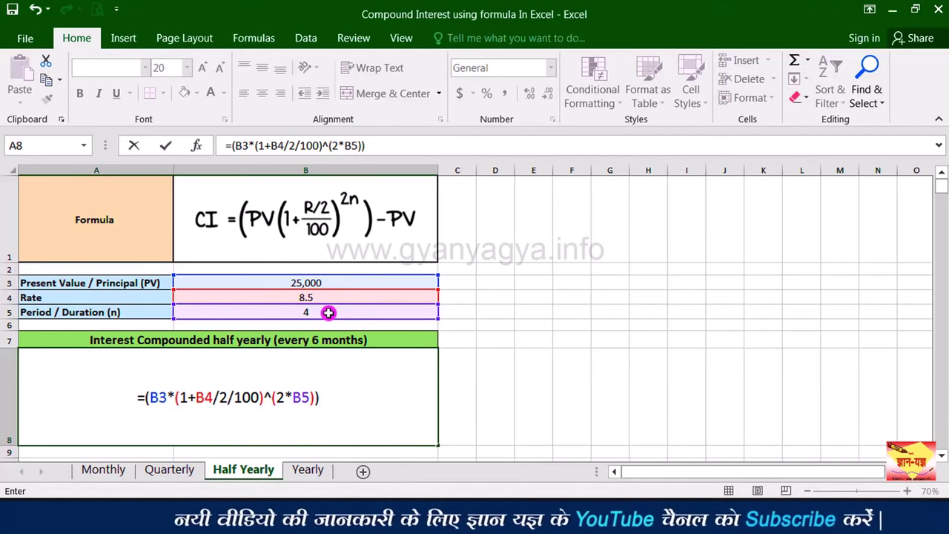
type("-")
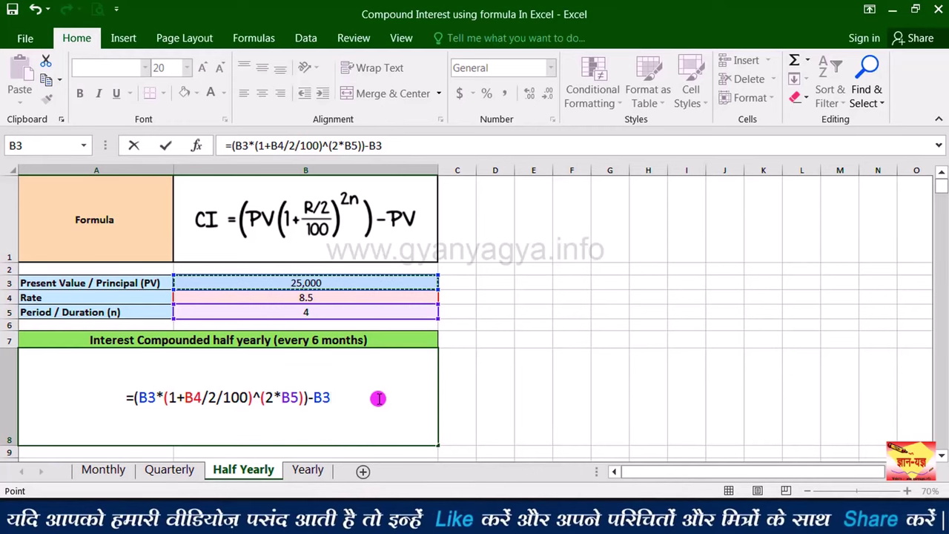
key("Return")
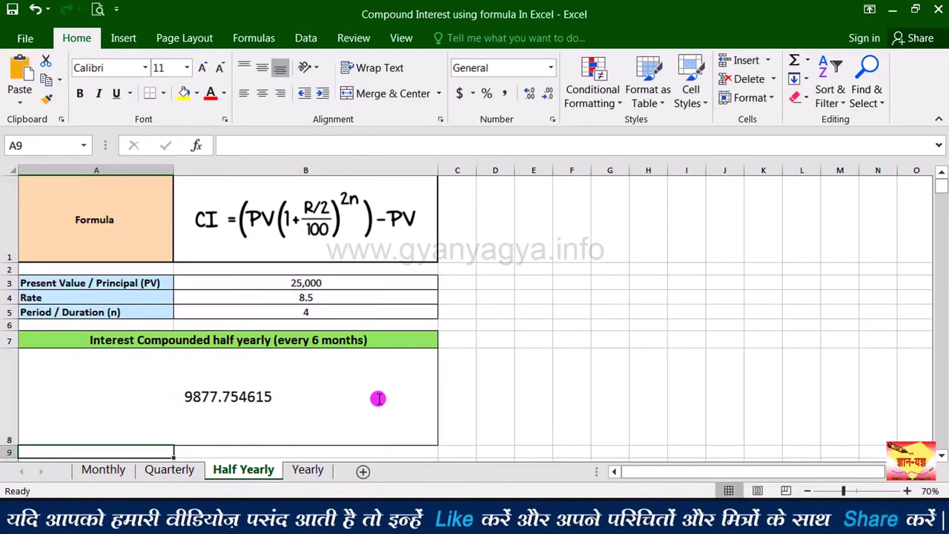
left_click(321, 402)
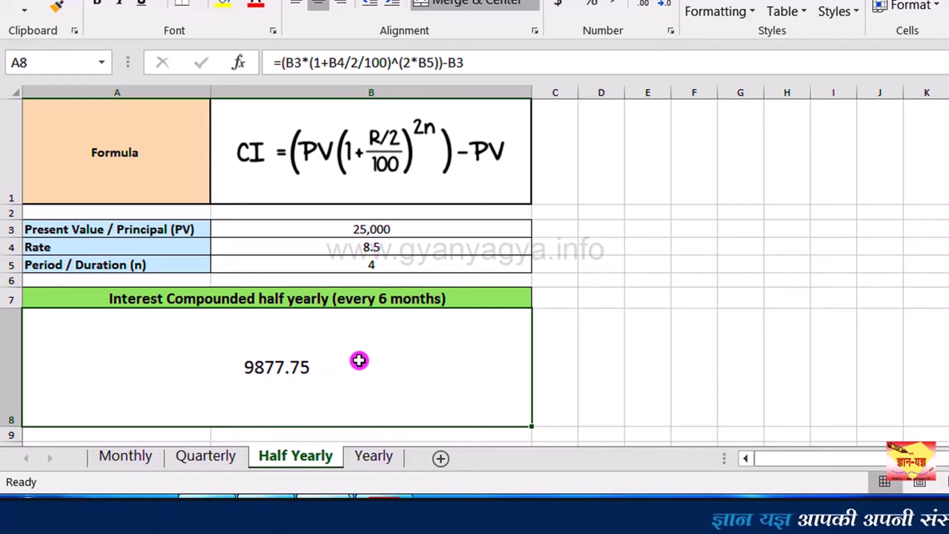
On the Half Yearly sheet, set the principal in B3 to 30000 and the period in B5 to 5, then select the result cell A8.
left_click(407, 233)
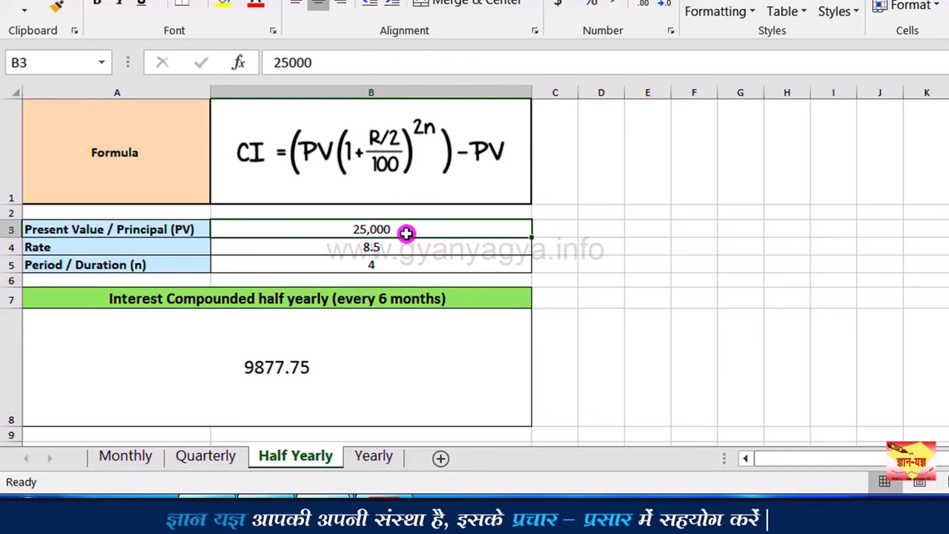
type("30")
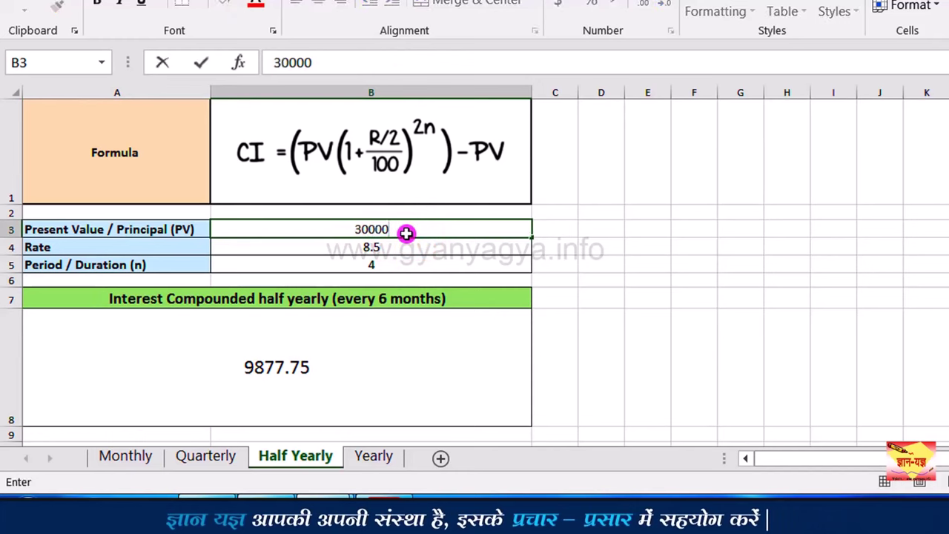
key("Return")
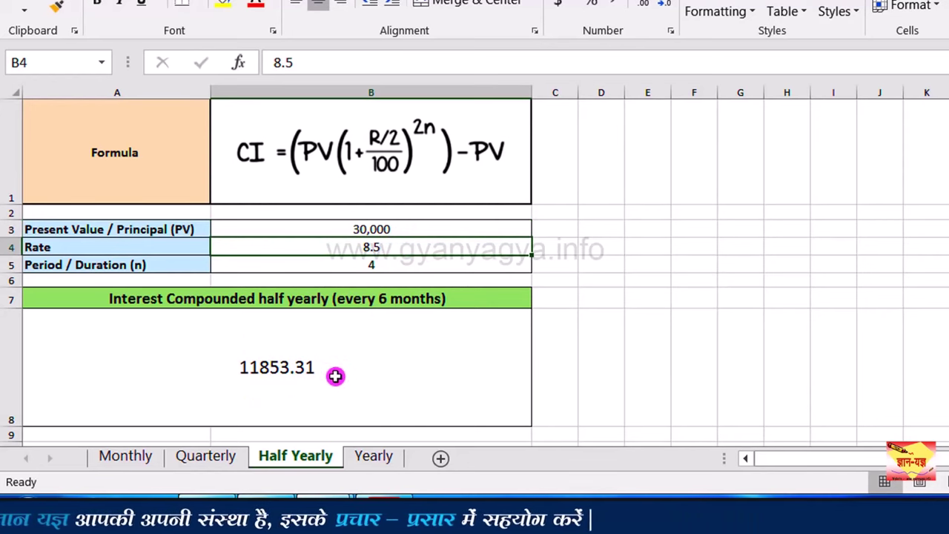
left_click(361, 265)
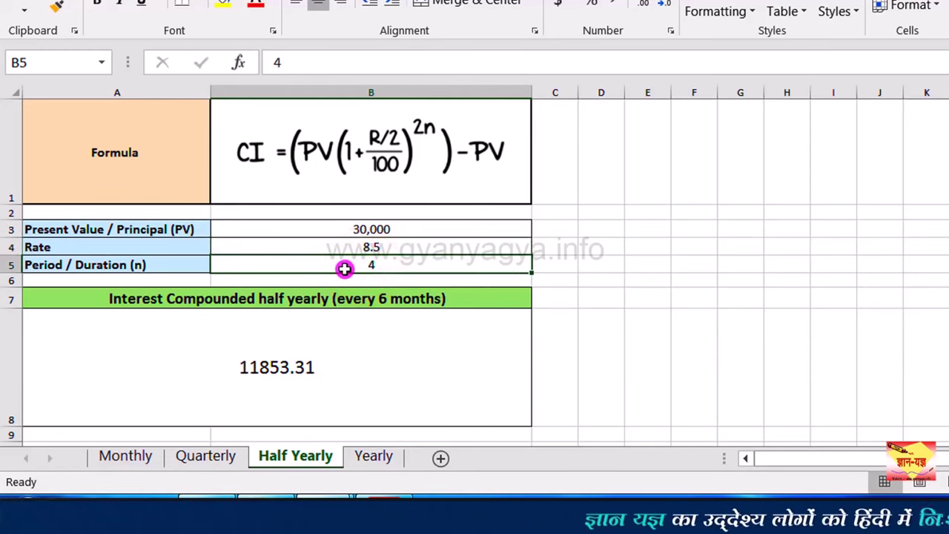
type("5")
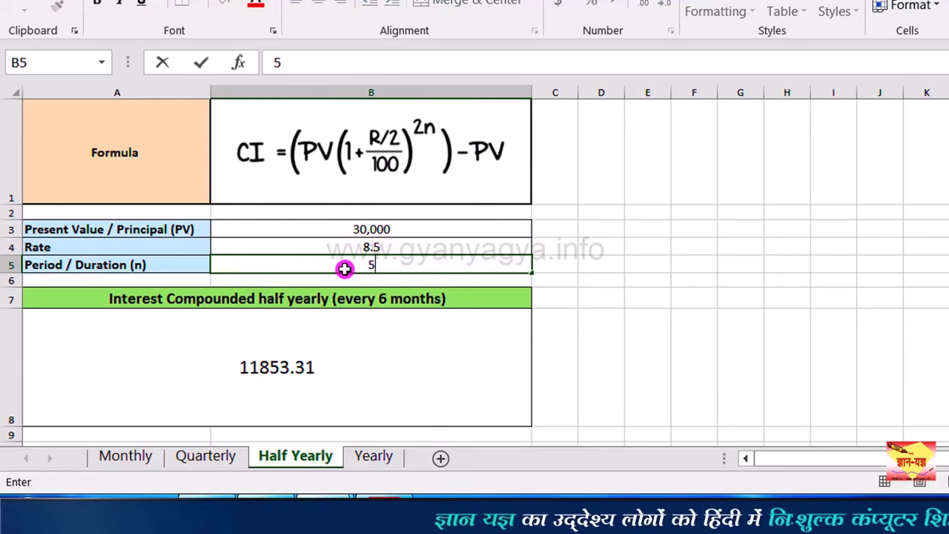
key("Return")
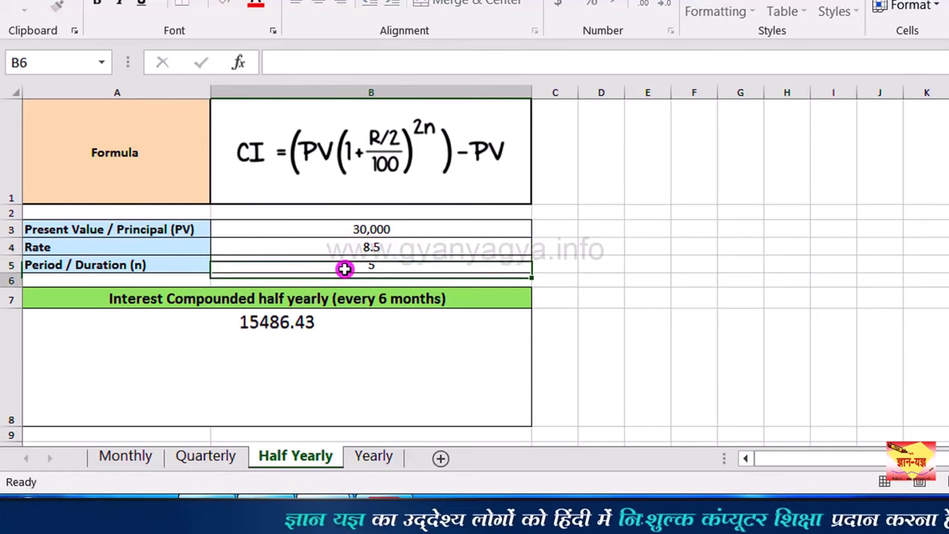
left_click(329, 346)
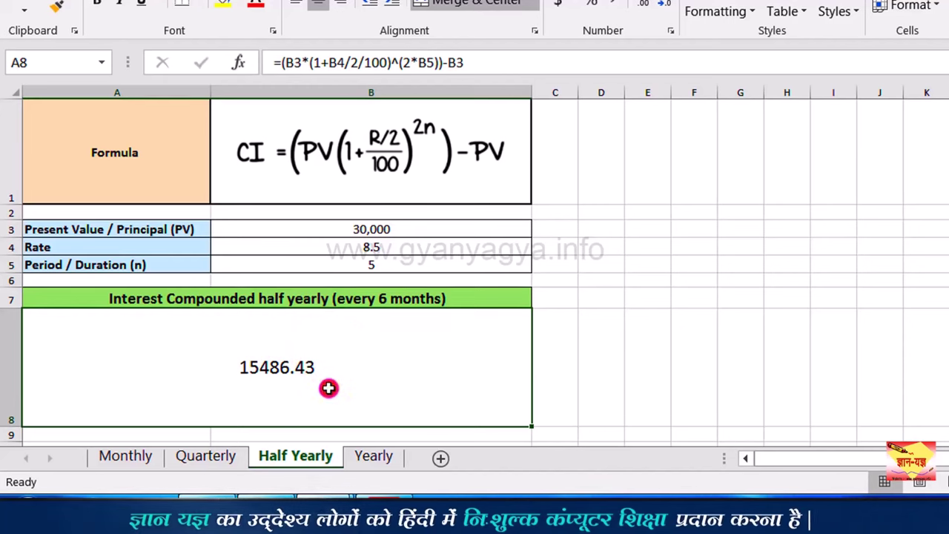
On the Quarterly sheet, calculate the compound interest in A8 with =(B3*(1+B4/4/100)^(4*B5))-B3 and show the result with two decimal places.
key("ctrl+Page_Up")
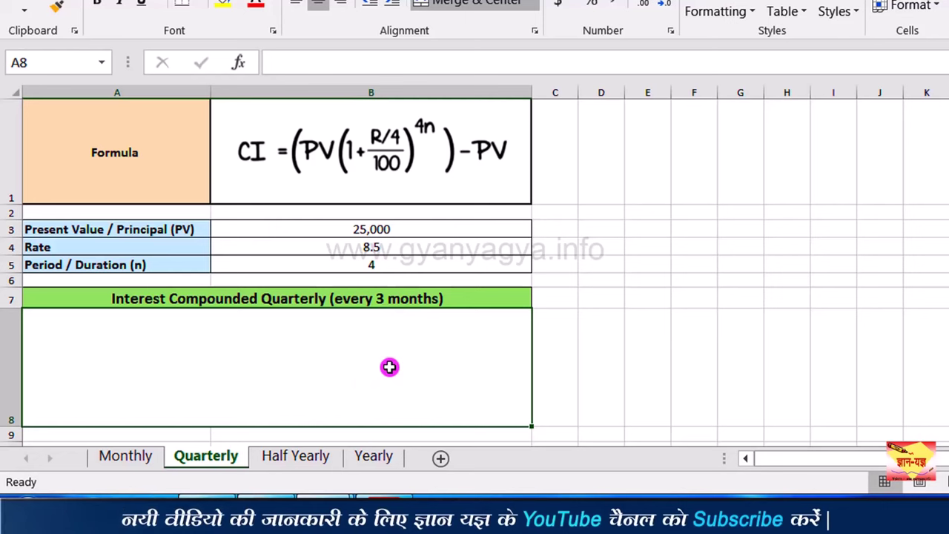
type("=")
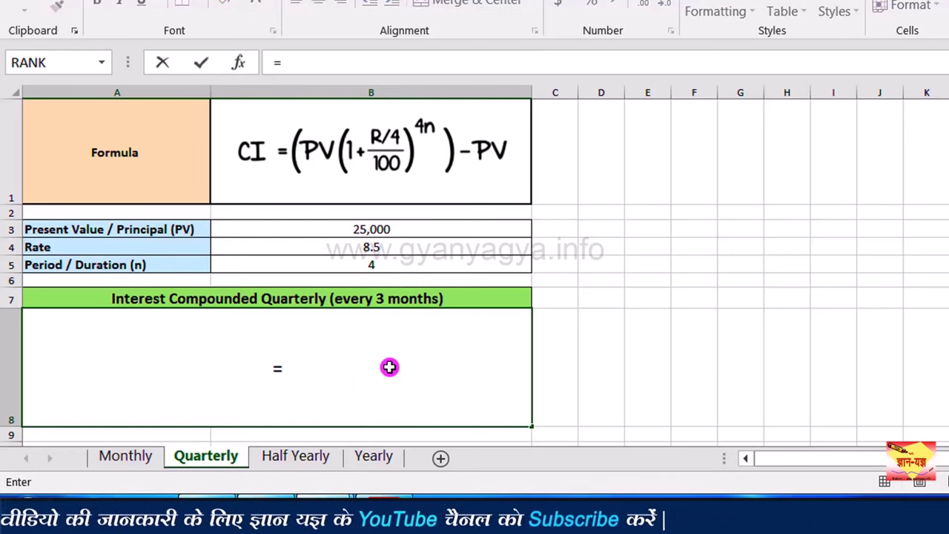
type("(")
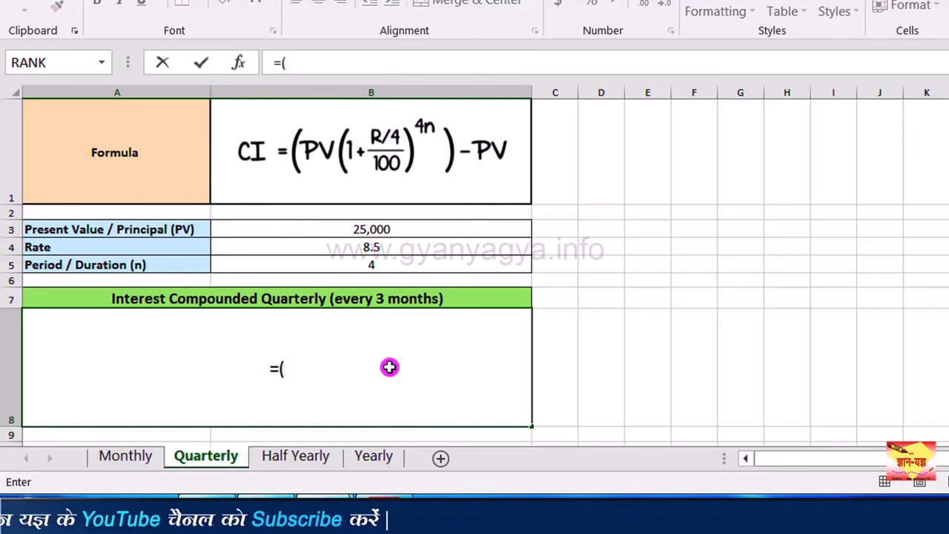
left_click(392, 230)
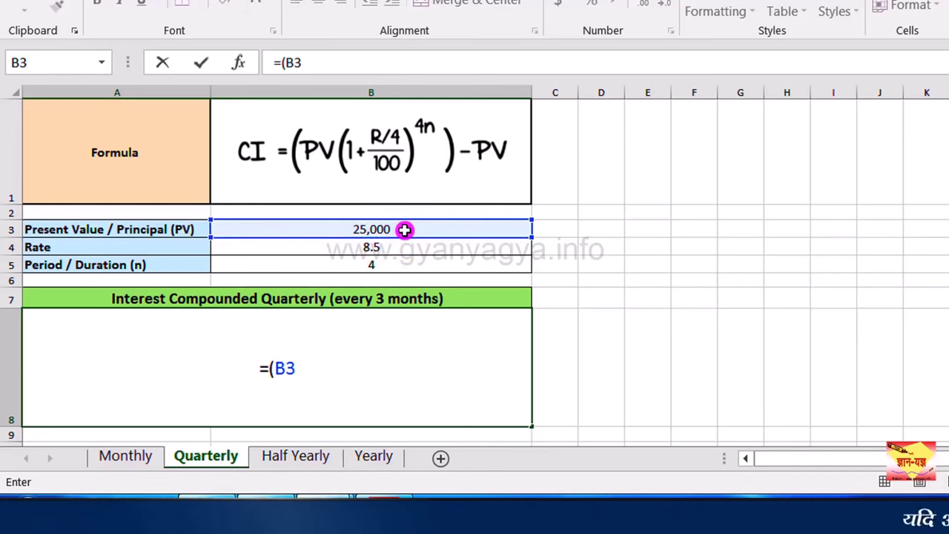
type("*")
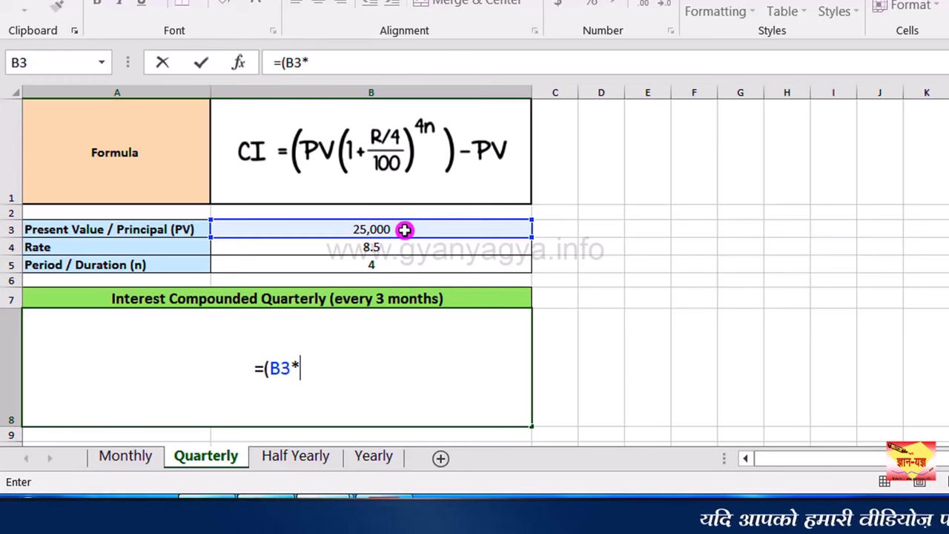
type("(")
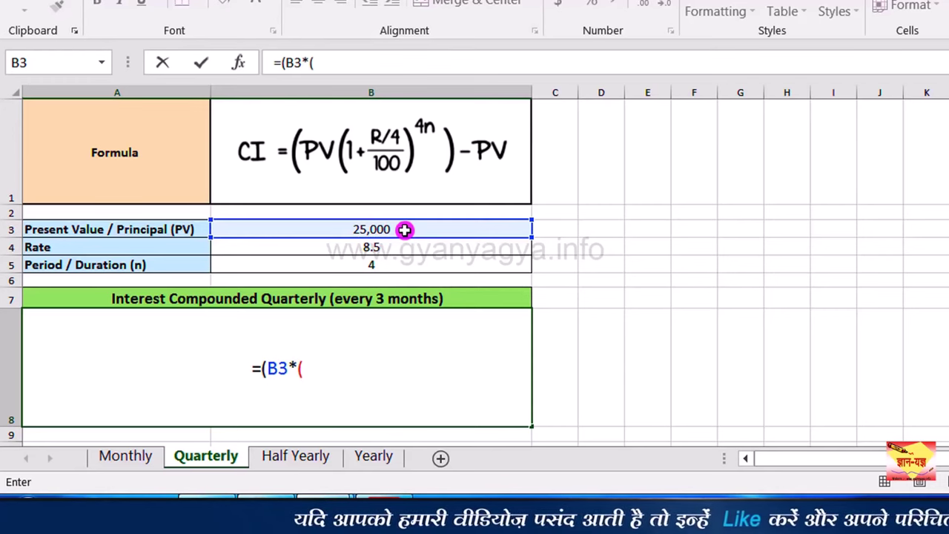
type("1+")
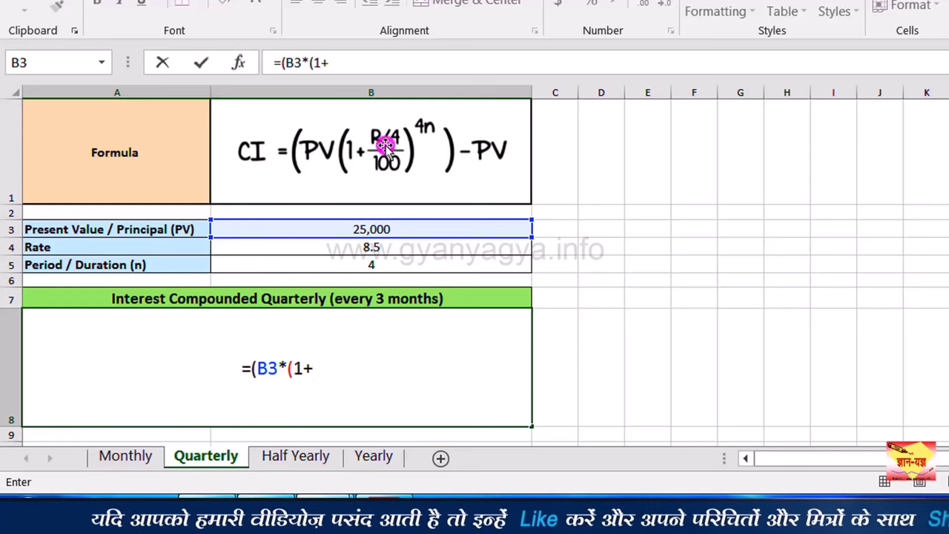
left_click(386, 249)
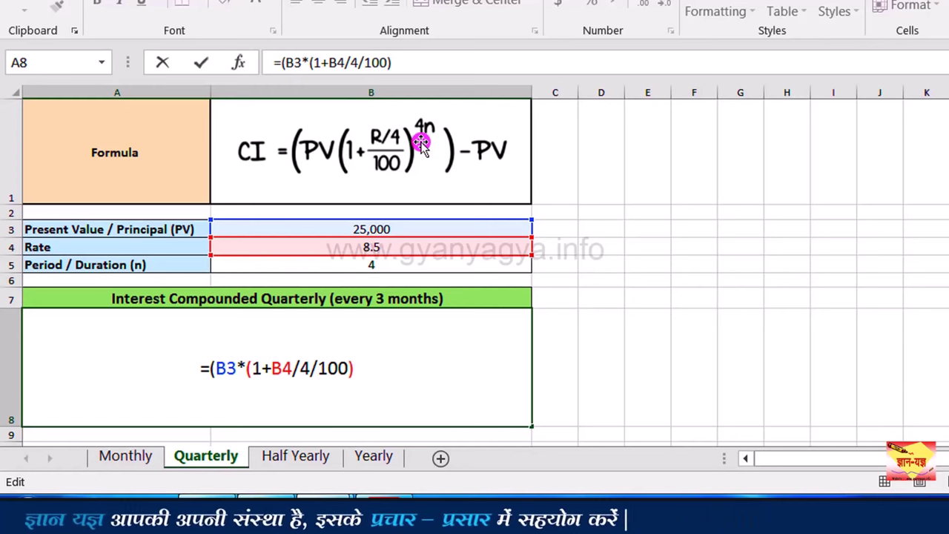
type("^")
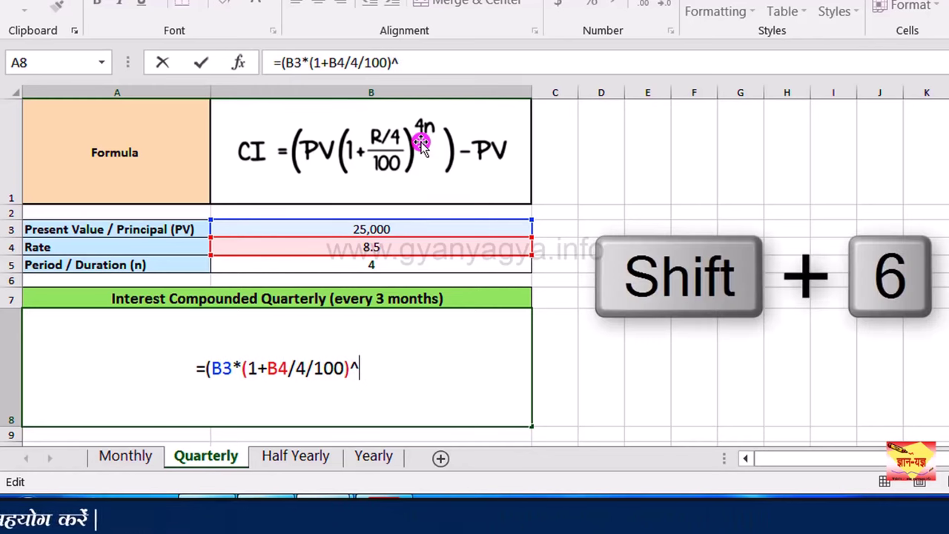
type("(")
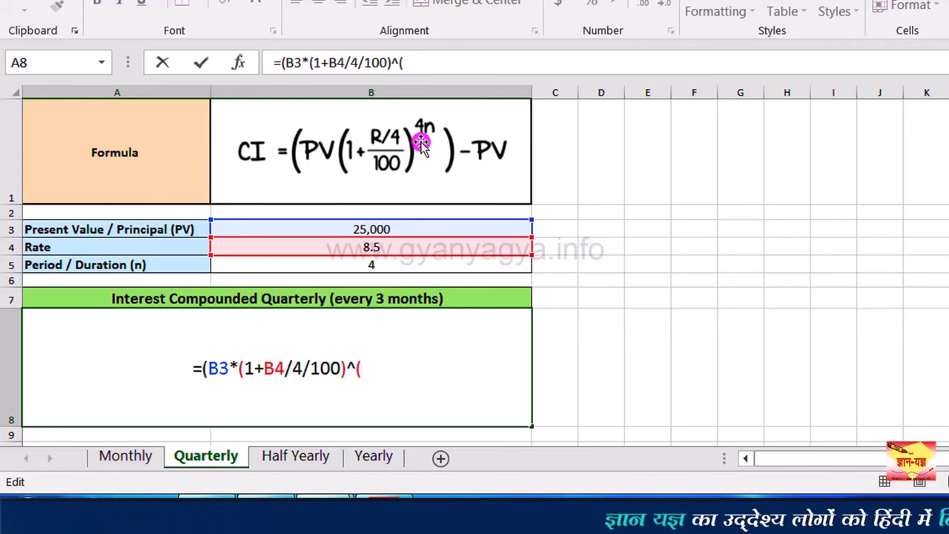
type("4*")
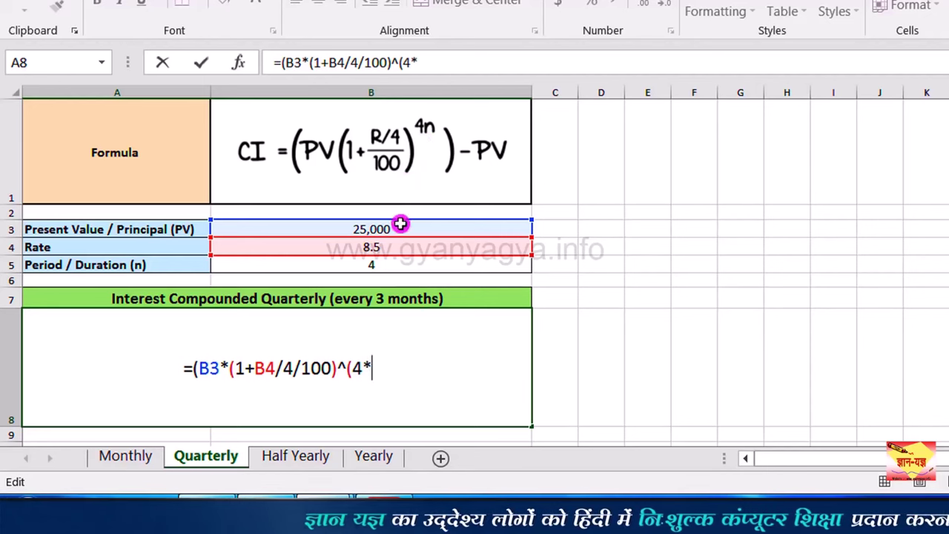
left_click(382, 265)
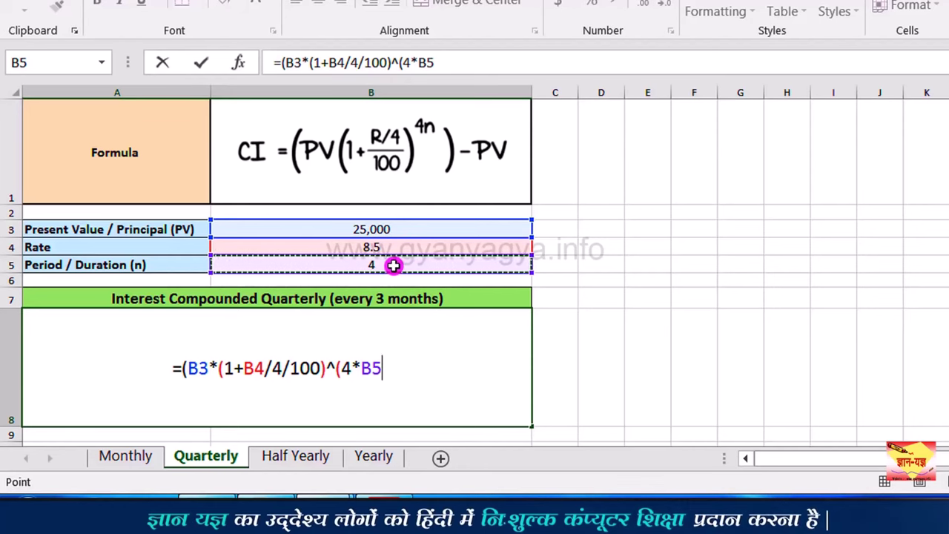
type(")")
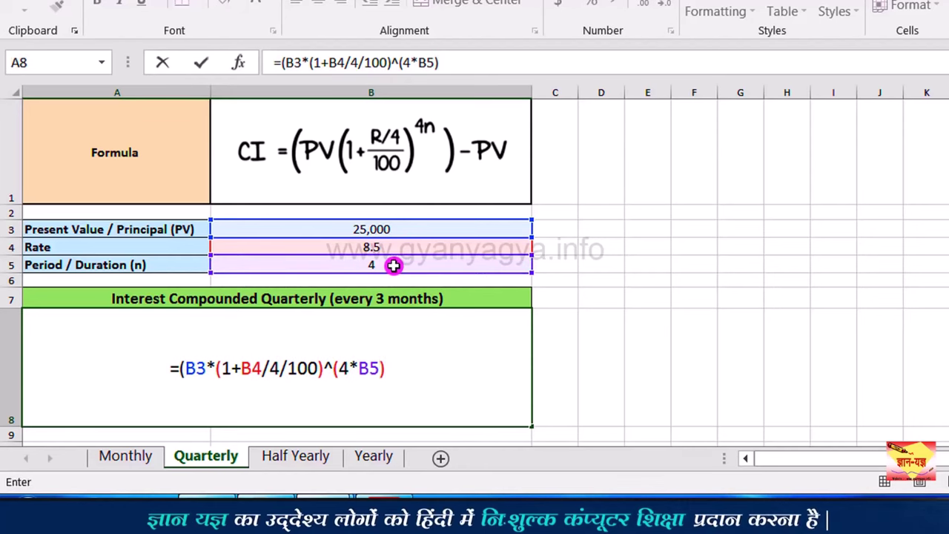
type(")")
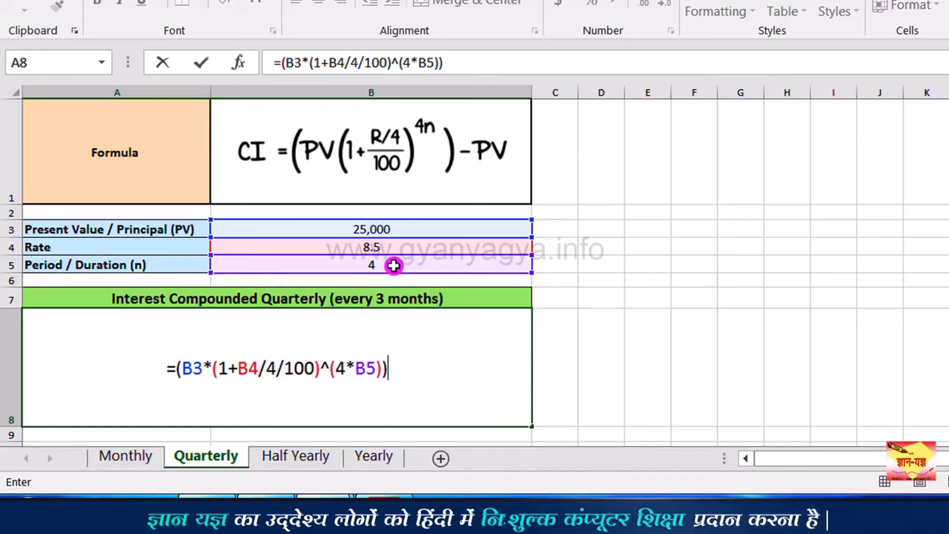
type("-")
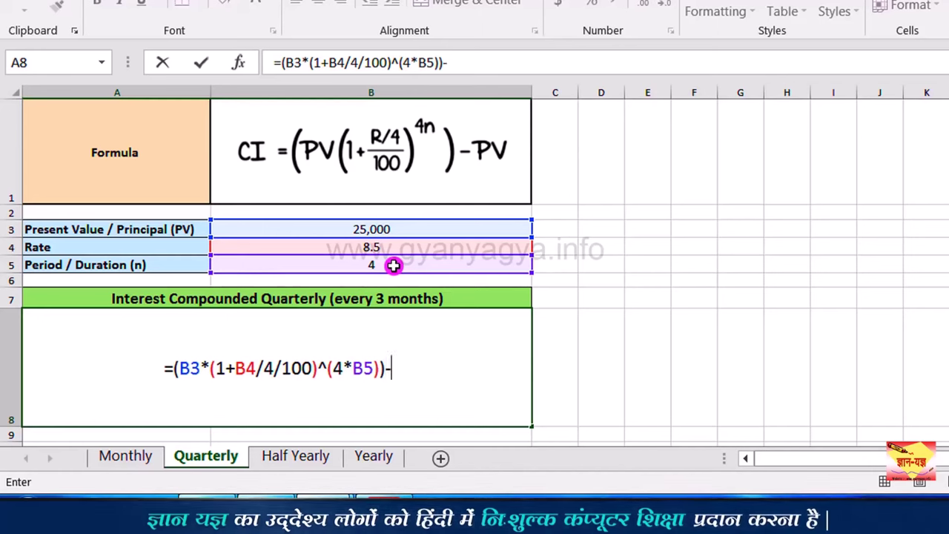
left_click(405, 229)
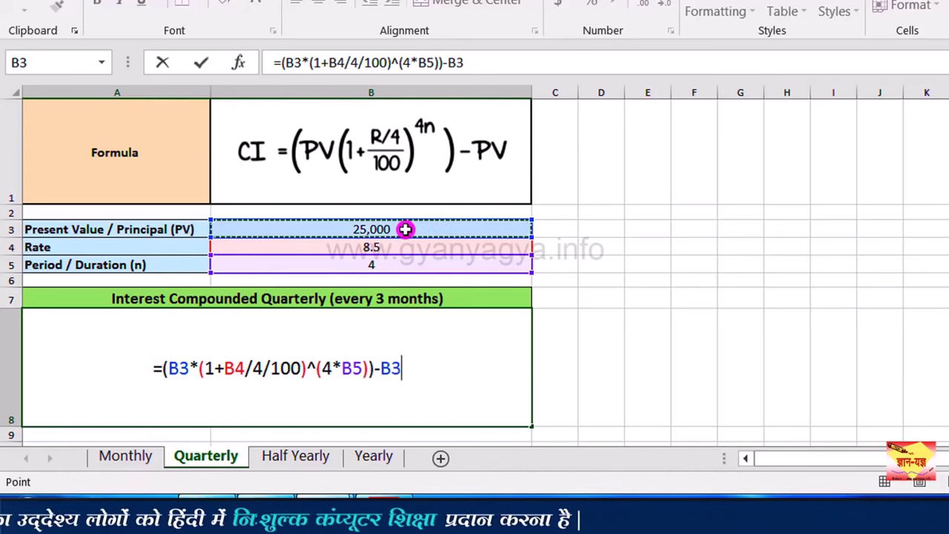
key("Return")
left_click(398, 371)
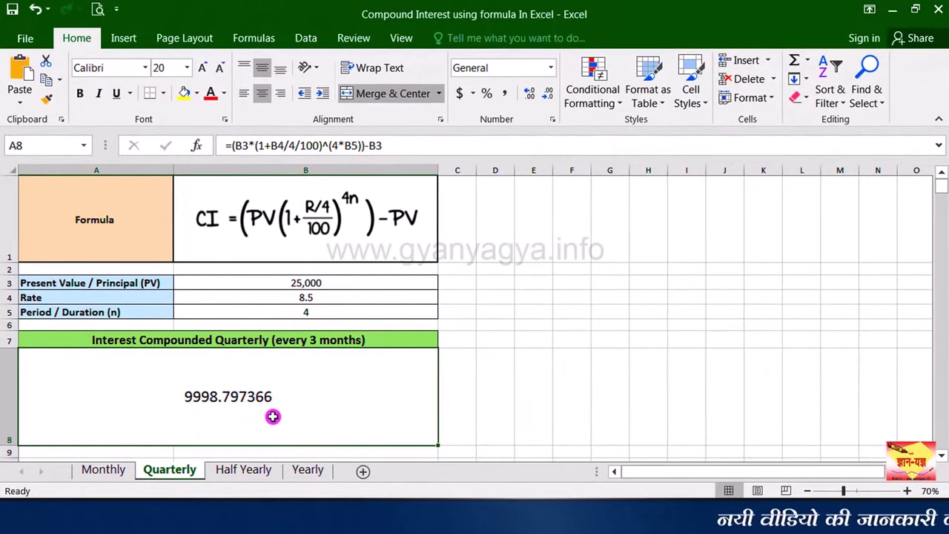
key("ctrl+shift+1")
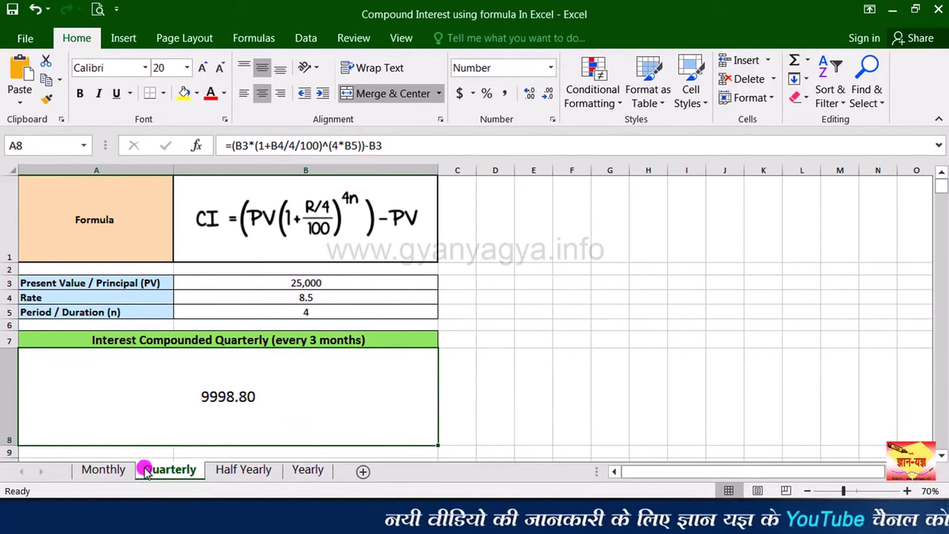
On the Monthly sheet, calculate the compound interest in A8 with =(B3*(1+B4/12/100)^(12*B5))-B3 and apply the Number format to the result.
left_click(111, 471)
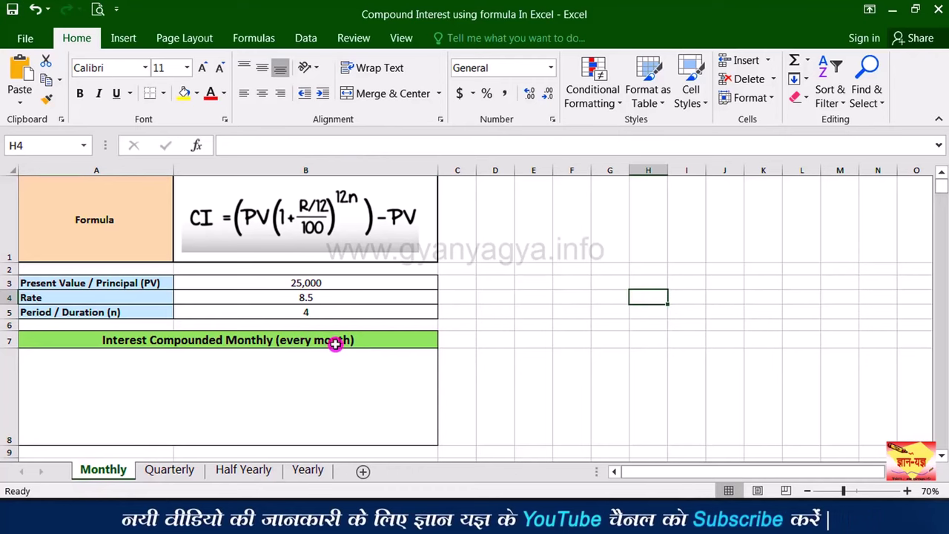
left_click(337, 372)
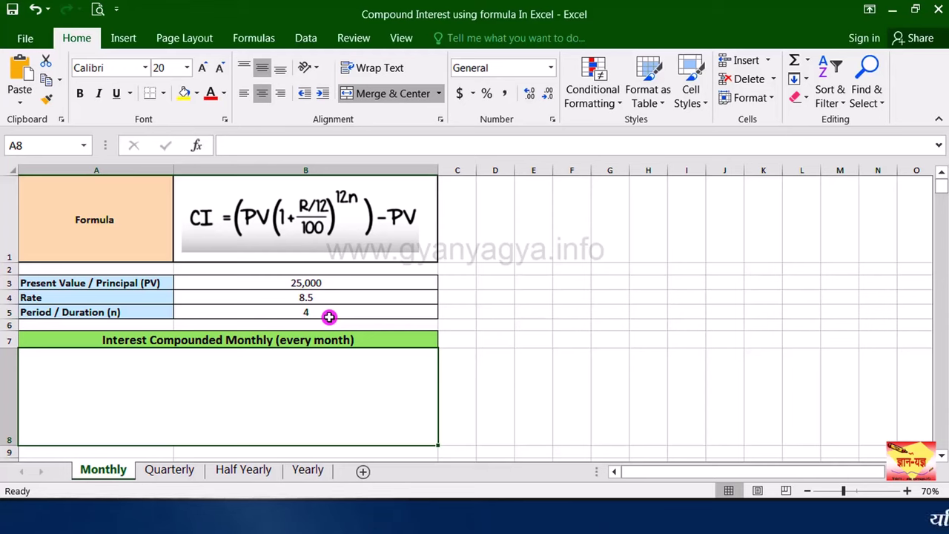
key("BackSpace")
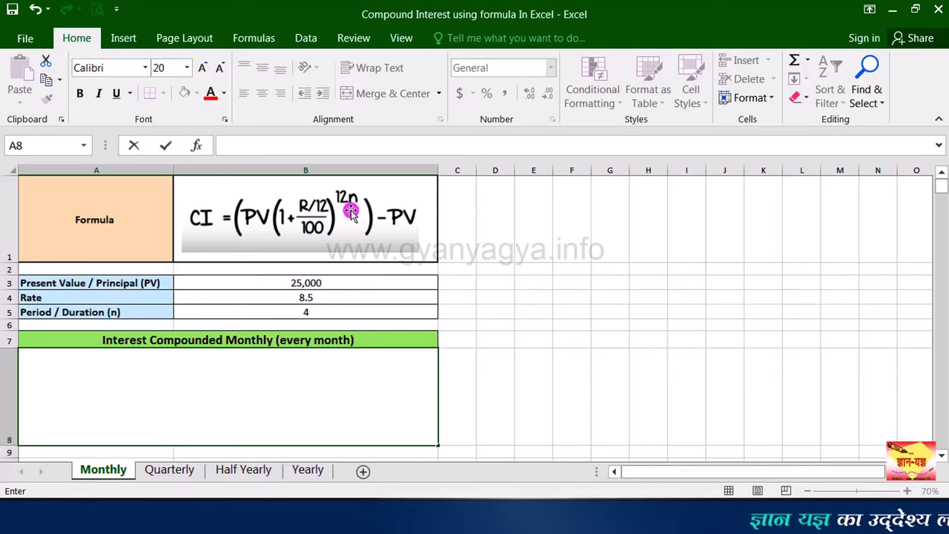
left_click(307, 393)
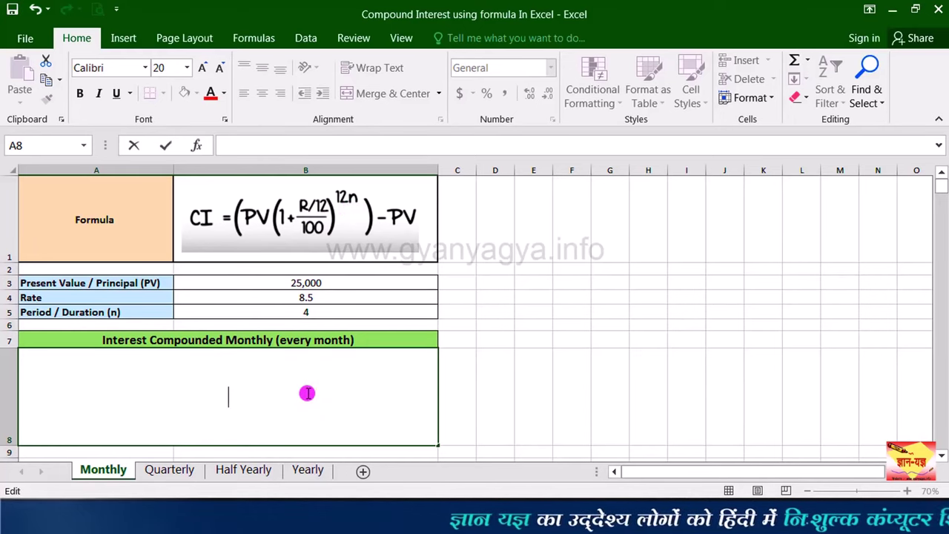
type("=")
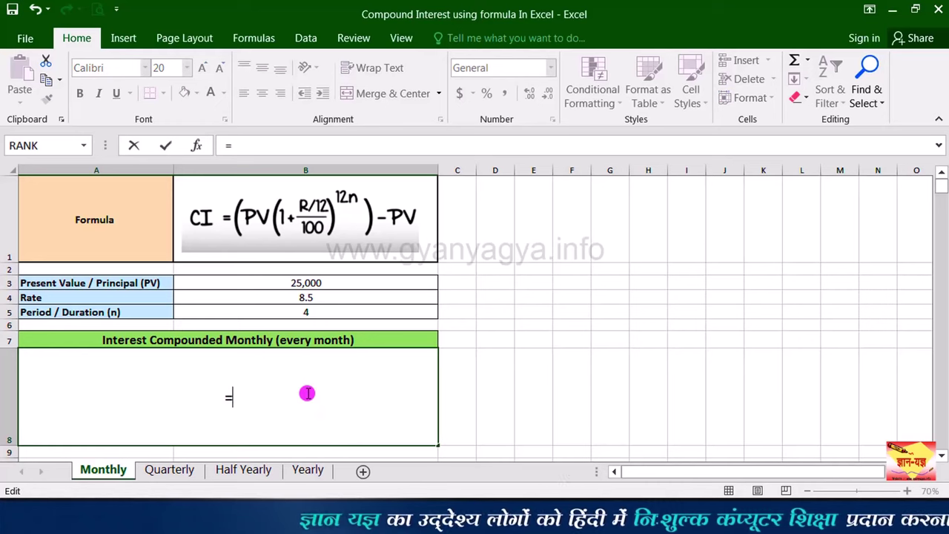
type("(")
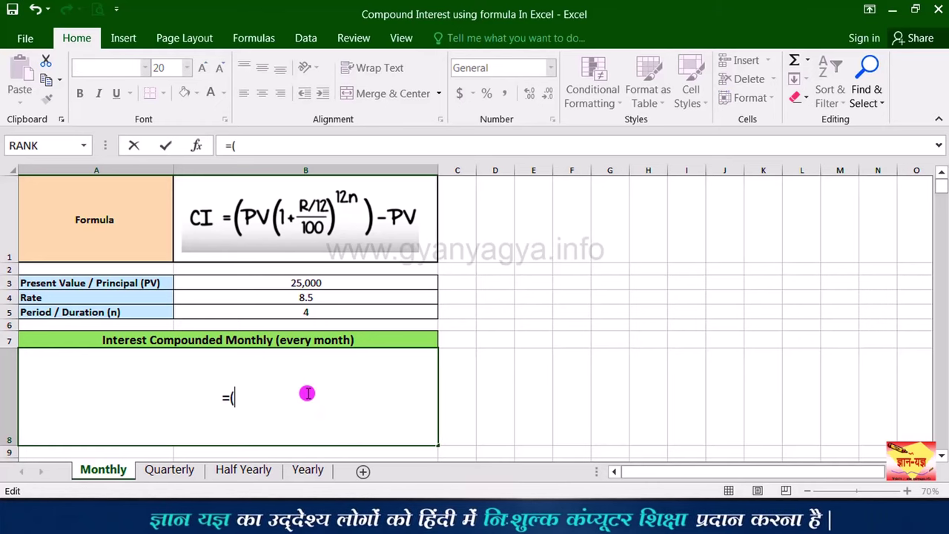
left_click(341, 285)
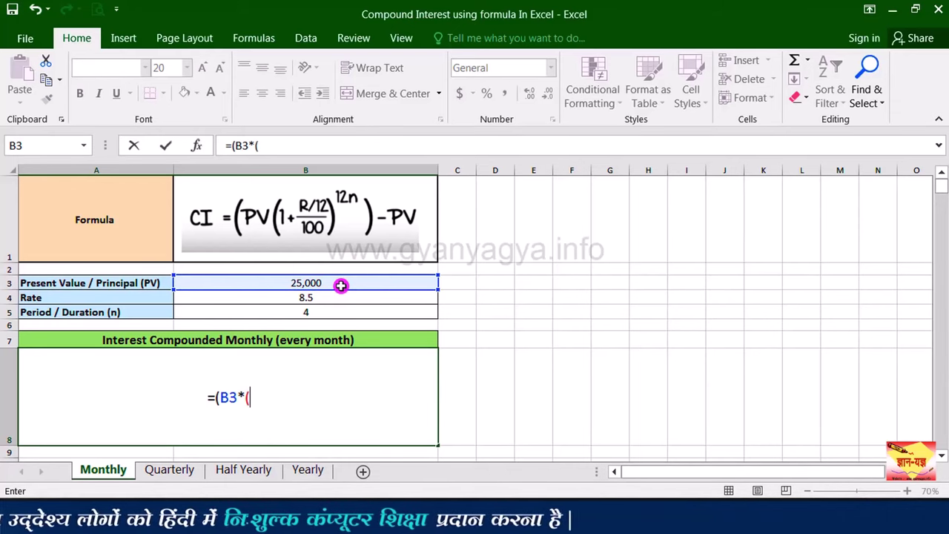
type("1+")
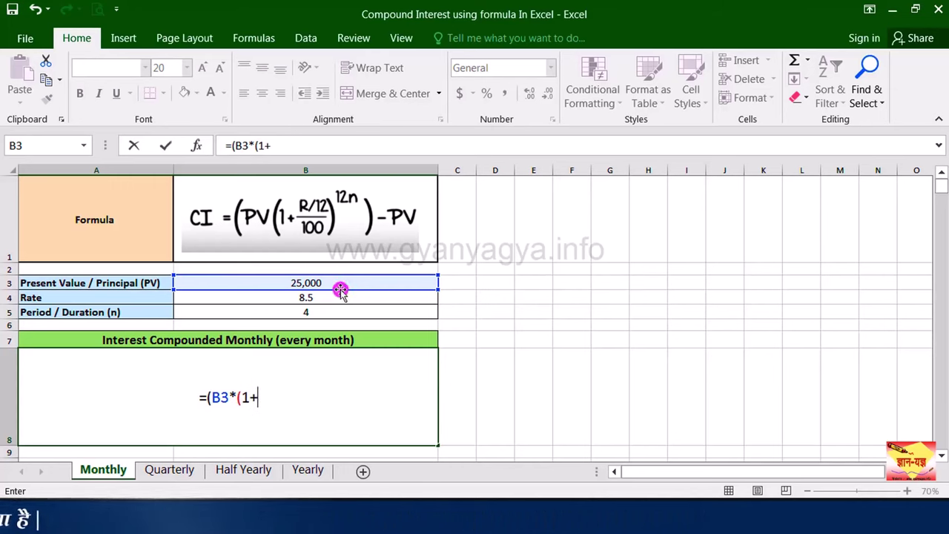
left_click(338, 297)
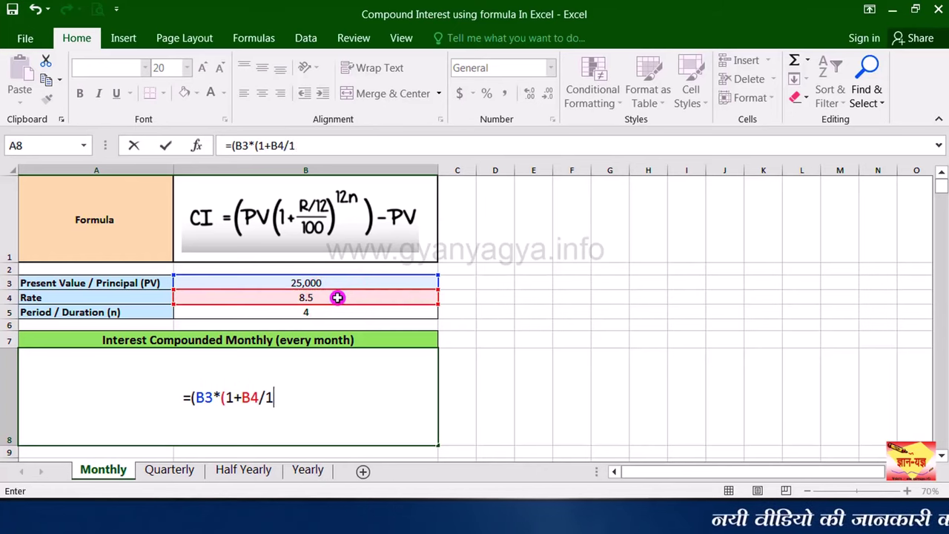
type("/12/")
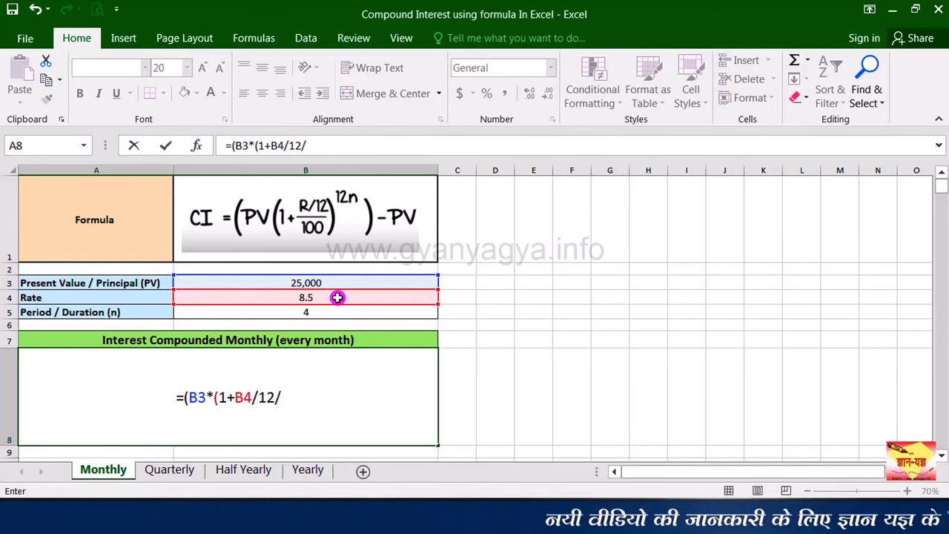
type("100")
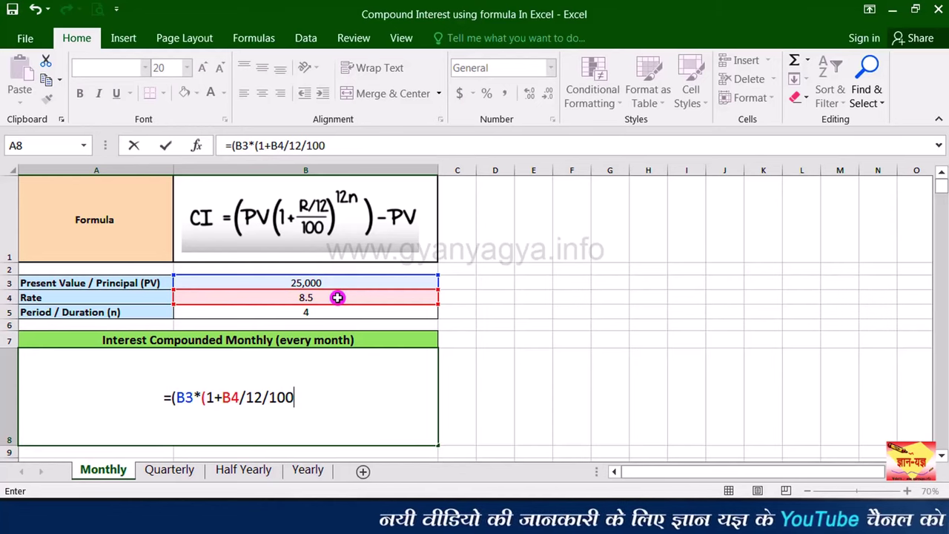
type(")^(")
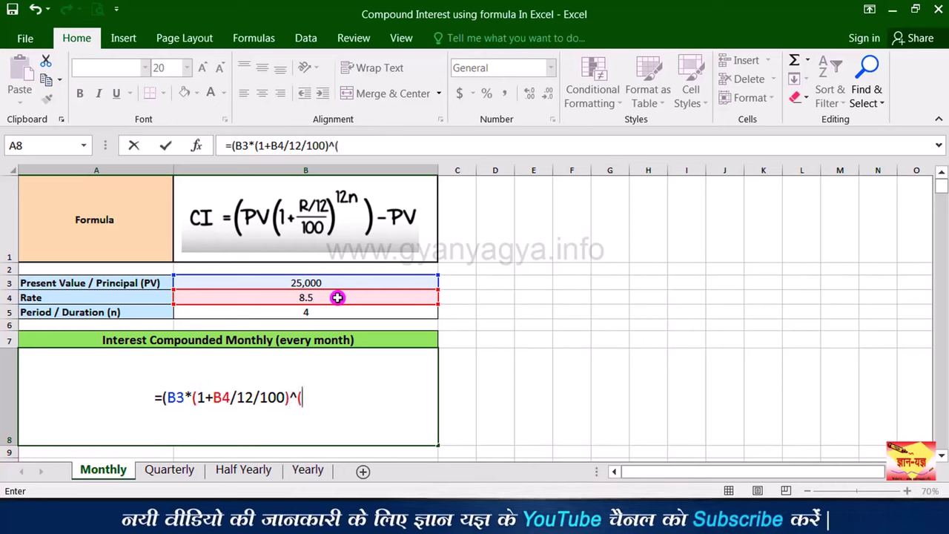
type("12")
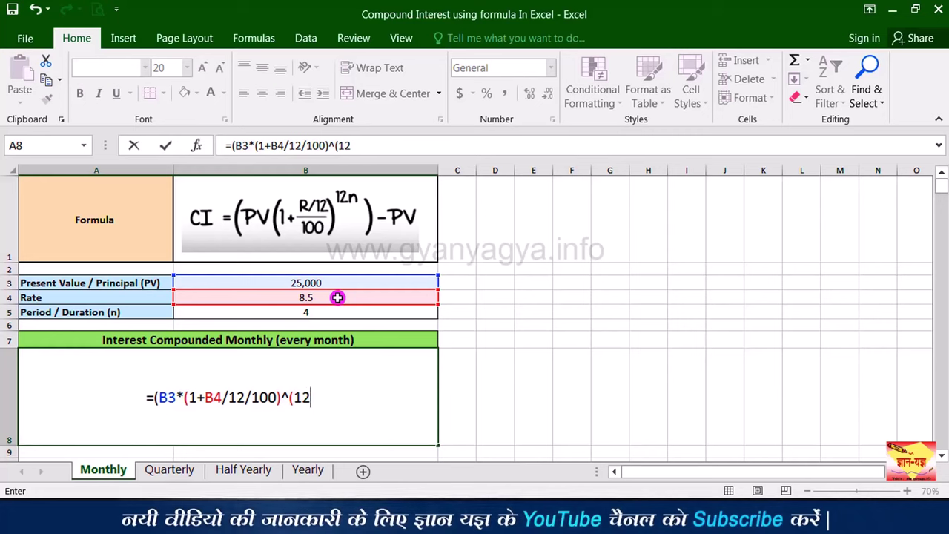
type("*")
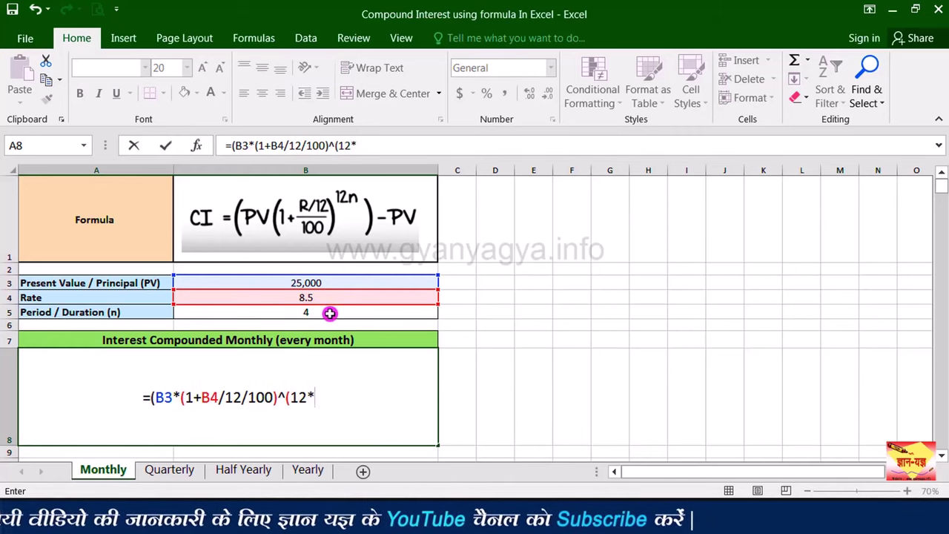
left_click(330, 313)
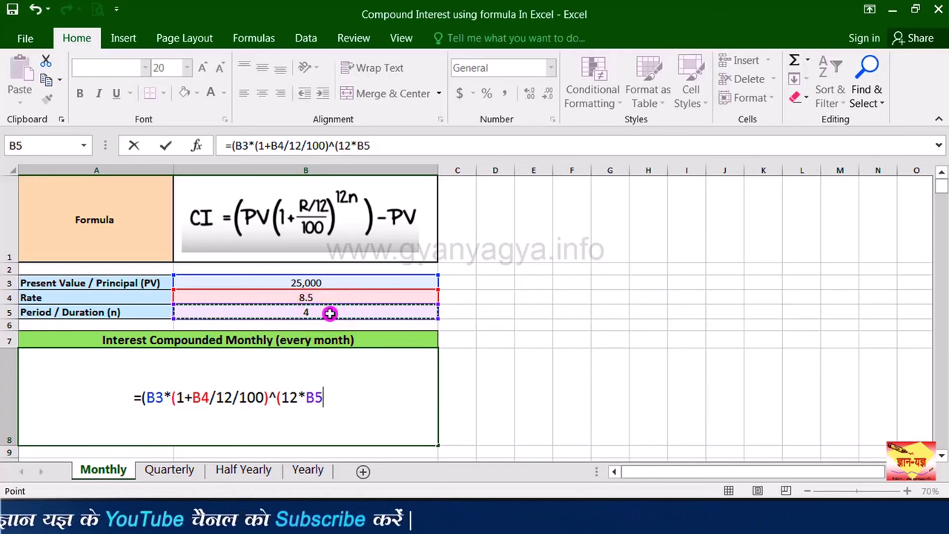
type(")")
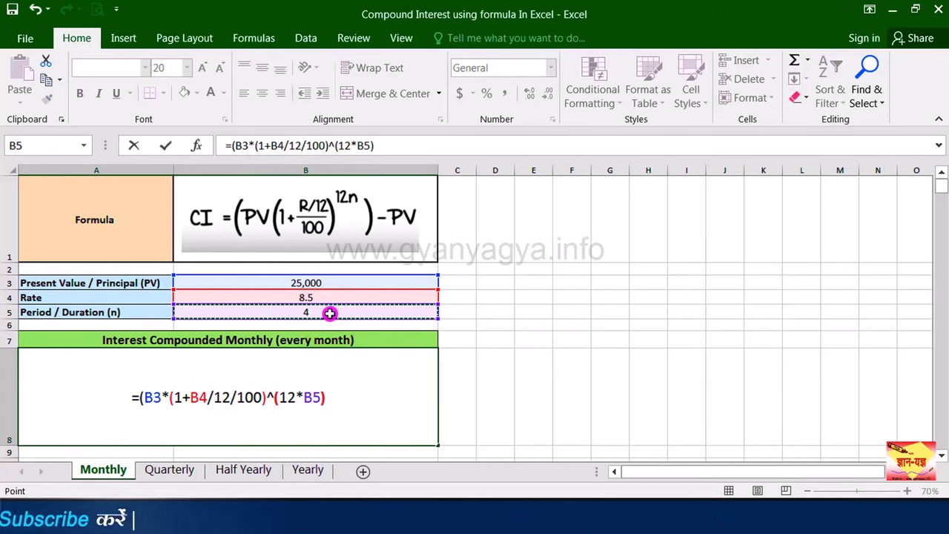
type(")")
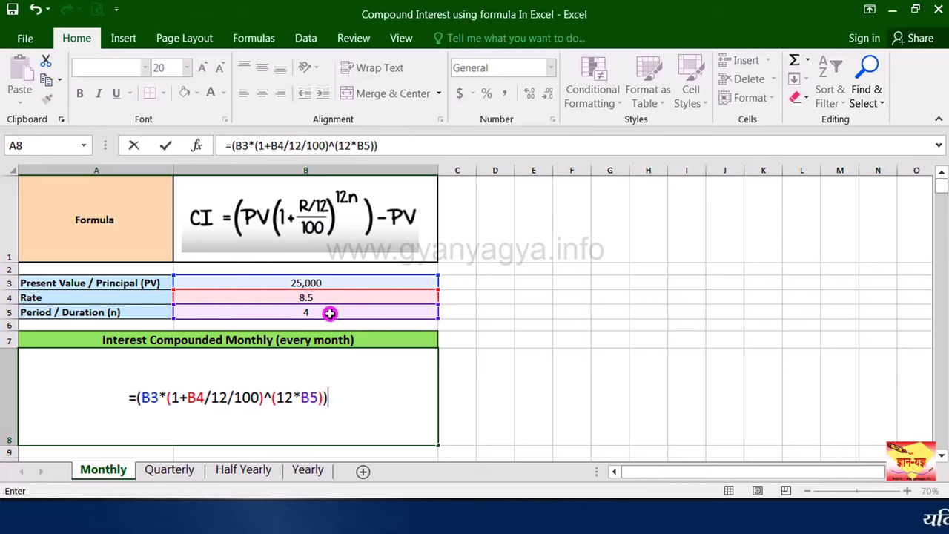
type("-")
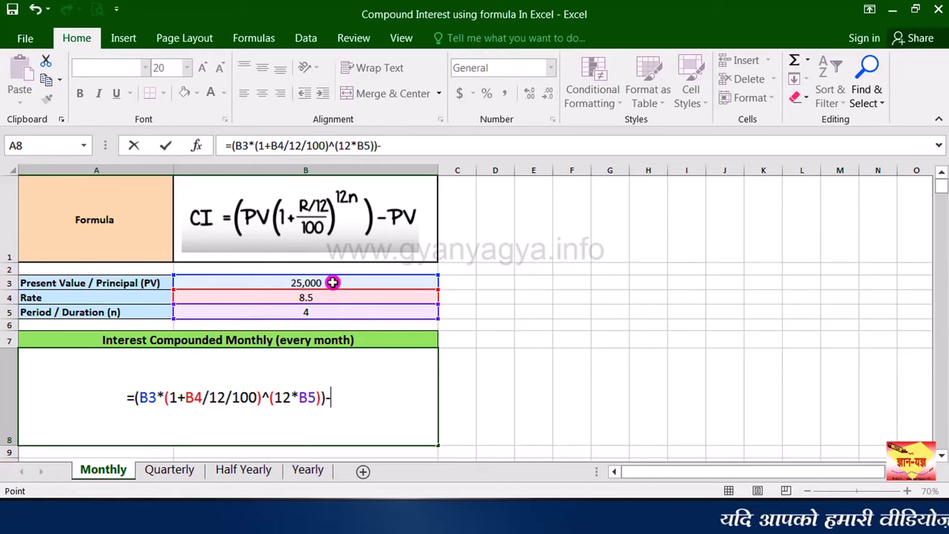
left_click(331, 283)
key("Return")
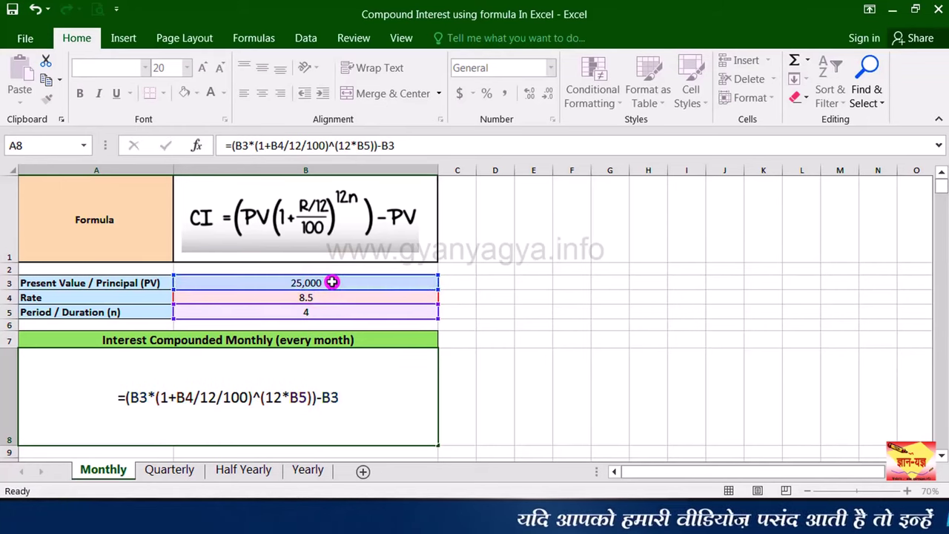
left_click(307, 369)
key("ctrl+shift+1")
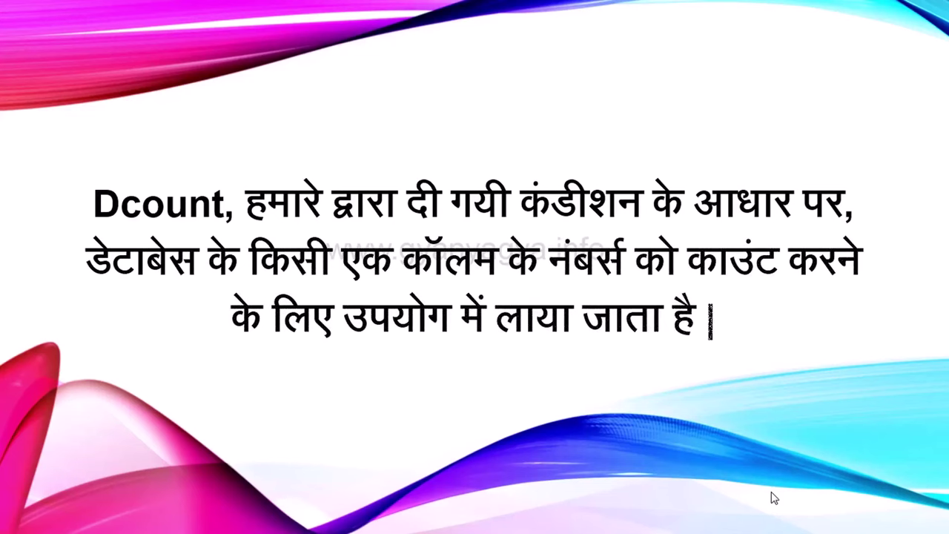
left_click(774, 497)
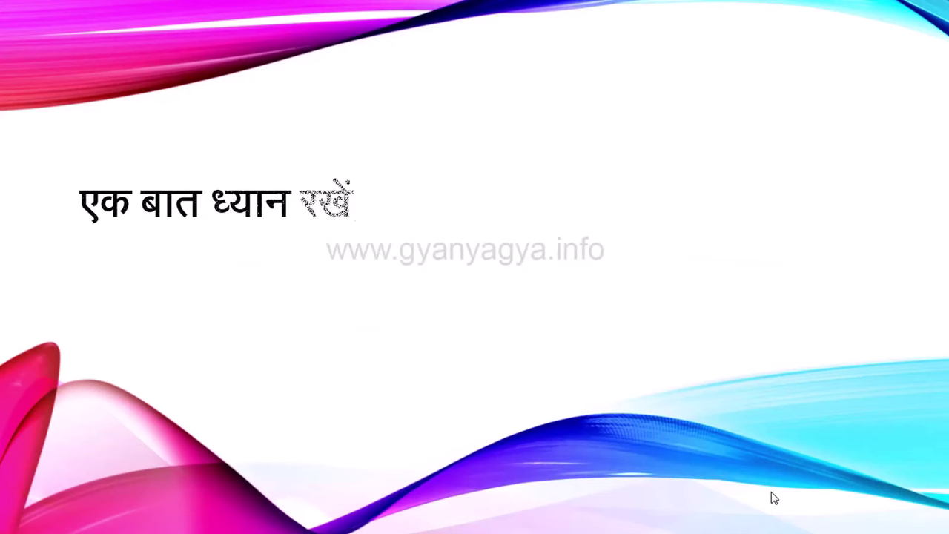
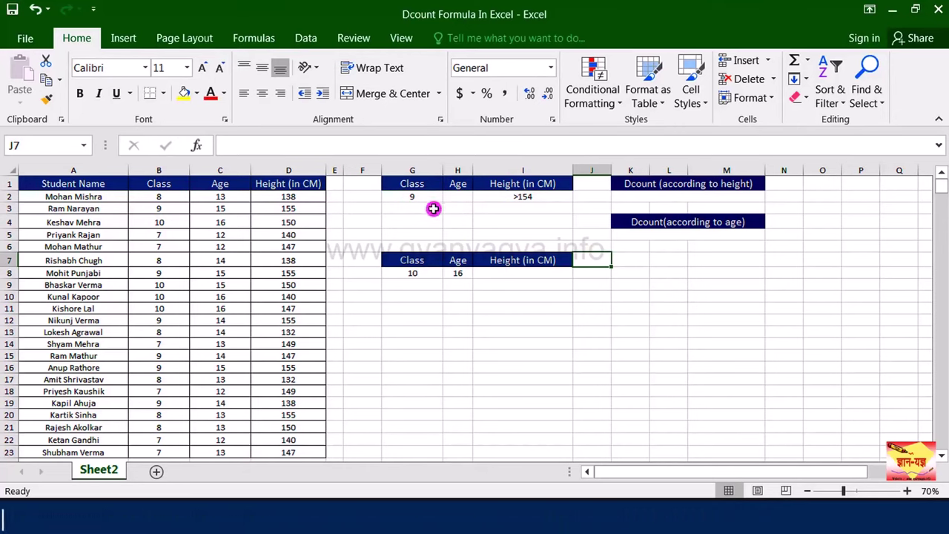
In merged cell K2 under "Dcount (according to height)", count the records matching the class 9 and height >154 criteria with =DCOUNT(A1:D23,C1,G1:I2).
left_click(692, 196)
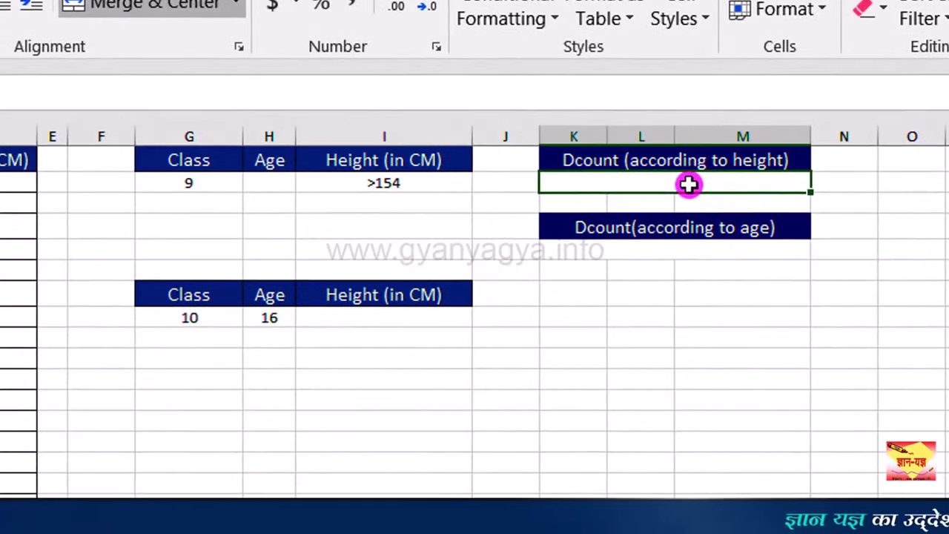
type("=")
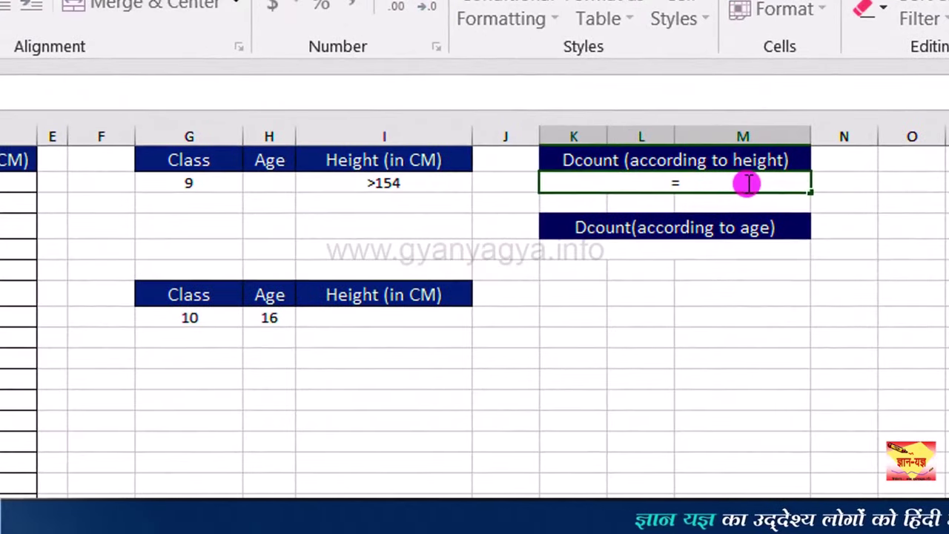
type("dcou")
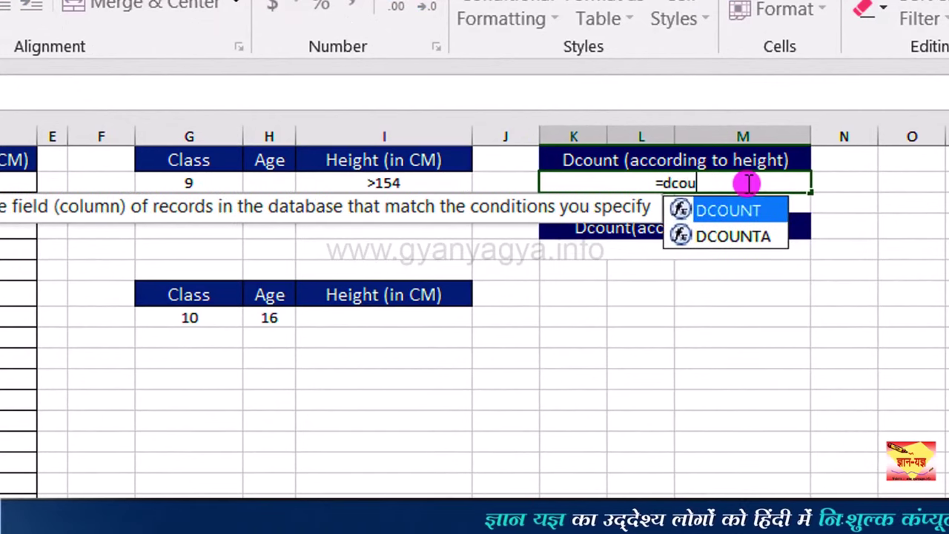
type("nt")
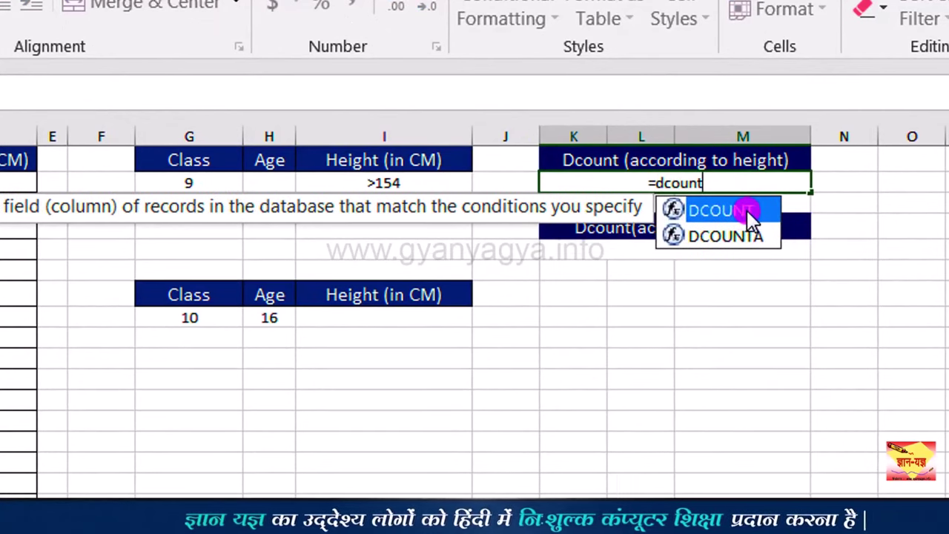
double_click(747, 210)
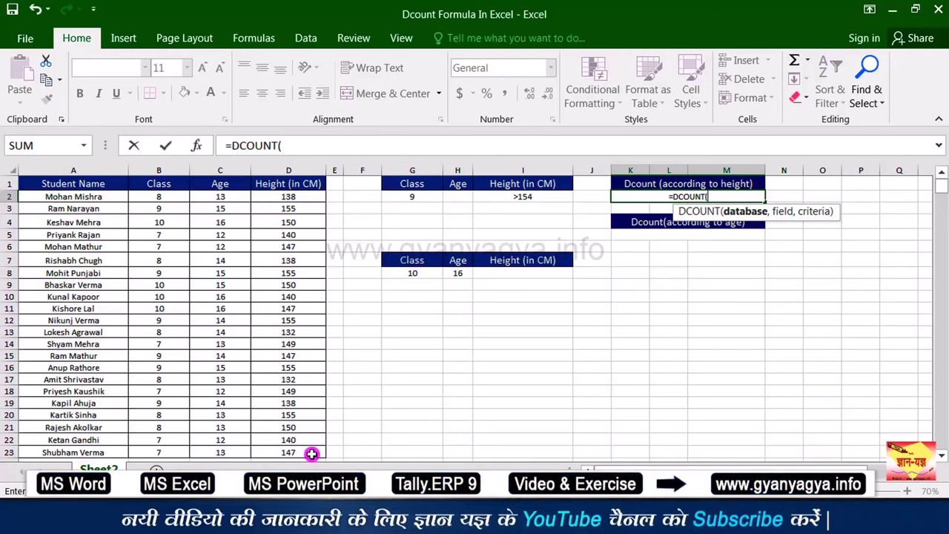
left_click_drag(30, 182, 299, 458)
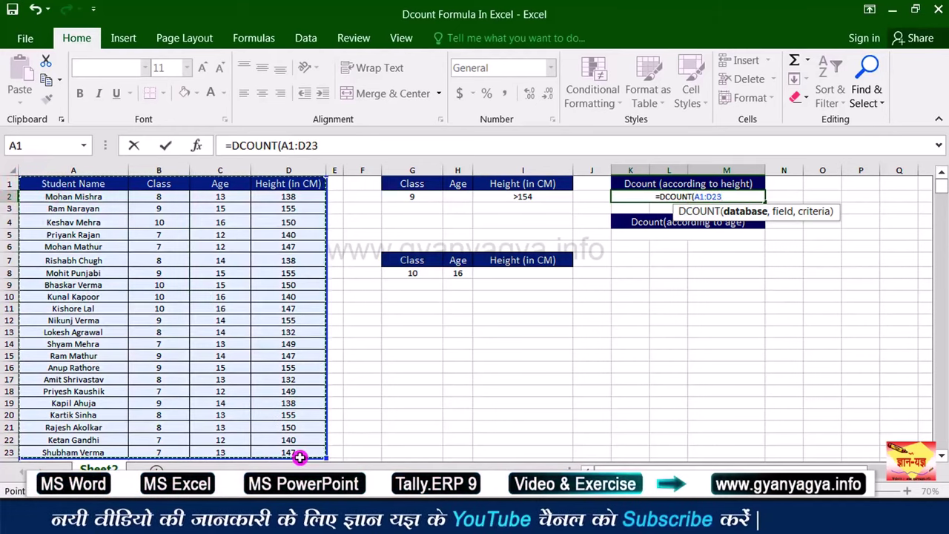
type(",")
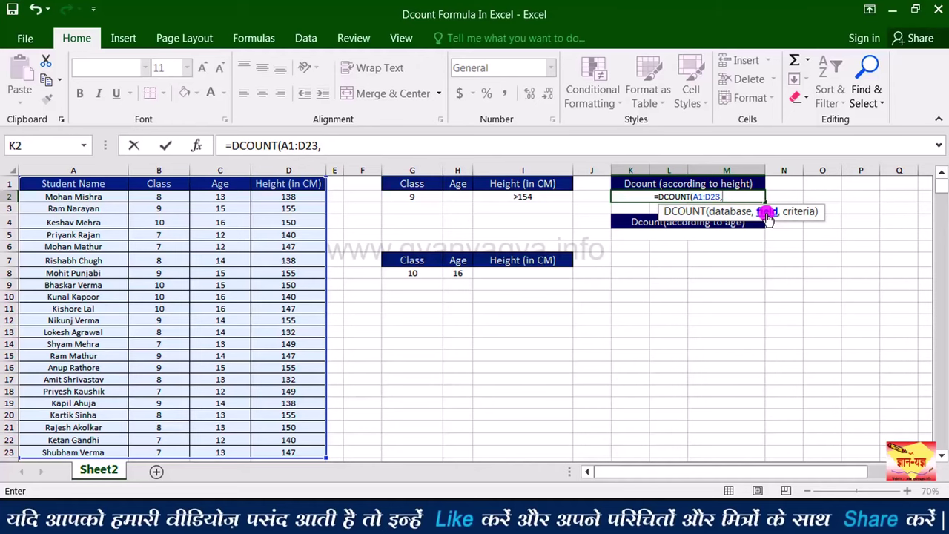
left_click(230, 187)
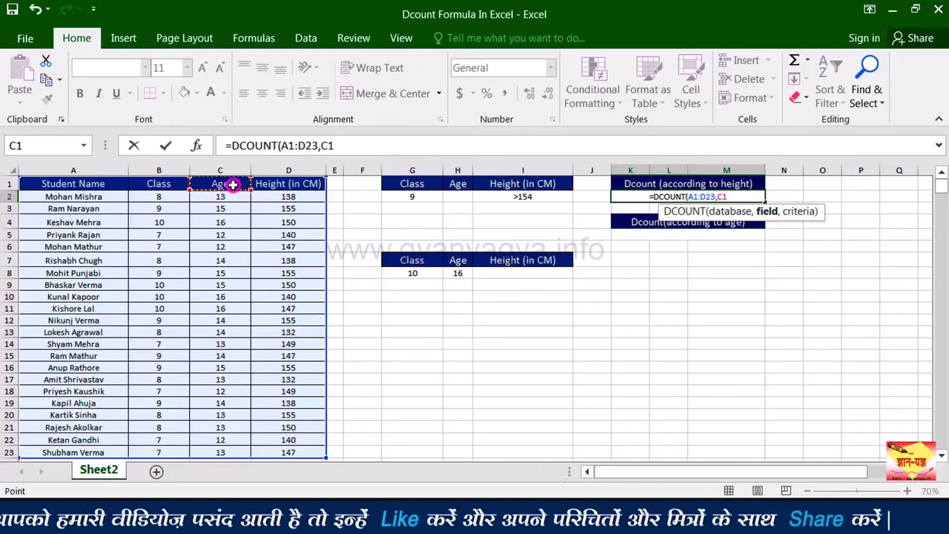
type(",")
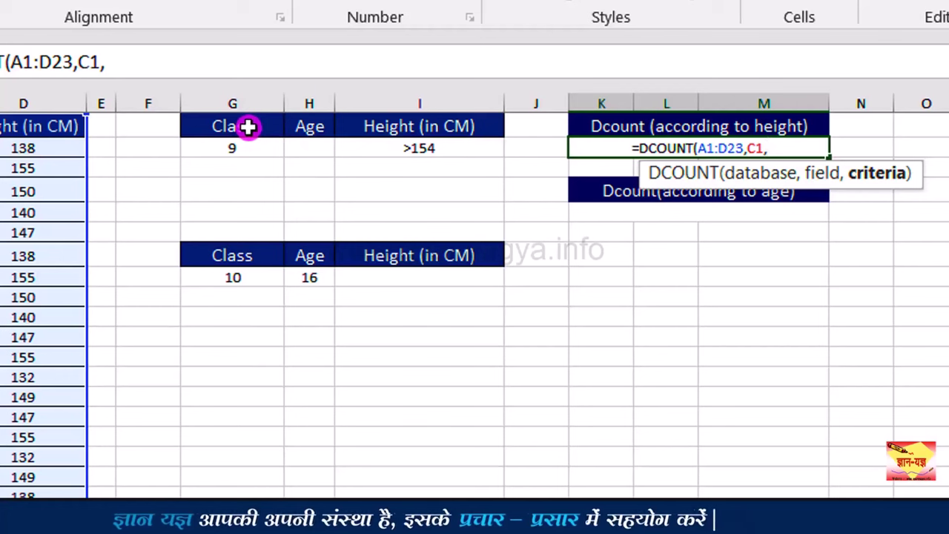
left_click_drag(248, 127, 477, 151)
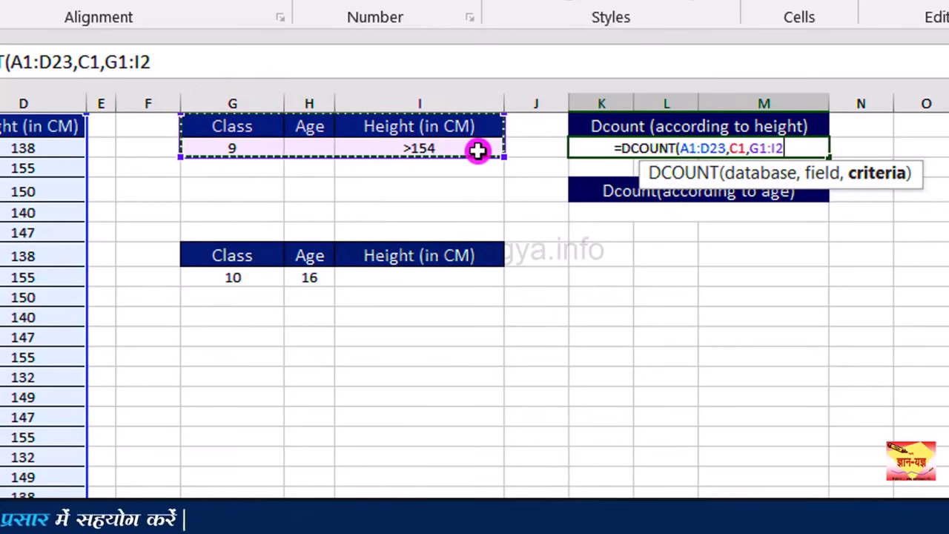
type(")")
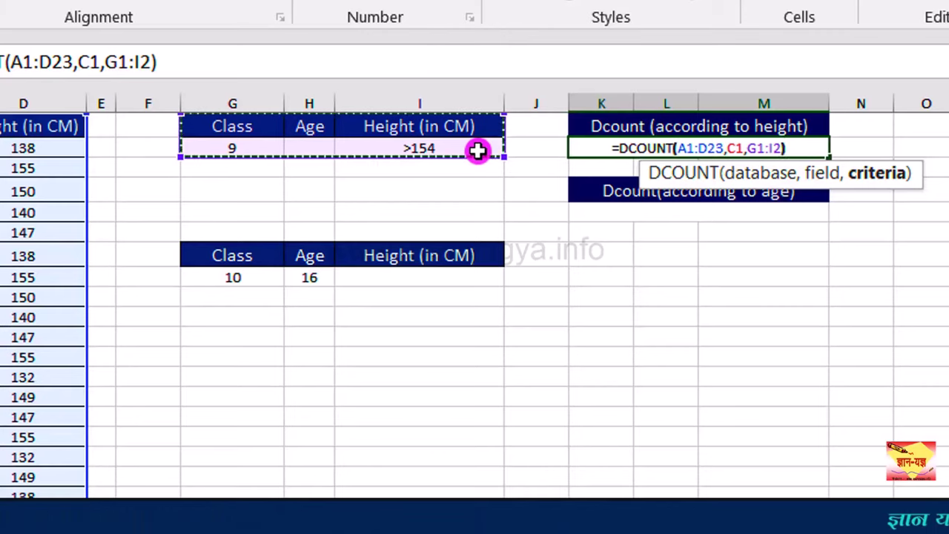
key("Return")
left_click(769, 151)
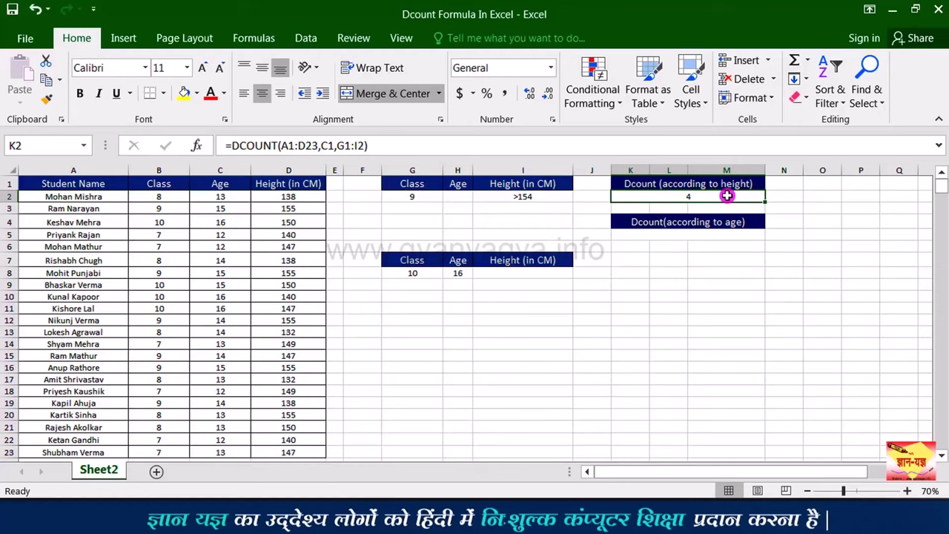
left_click(438, 393)
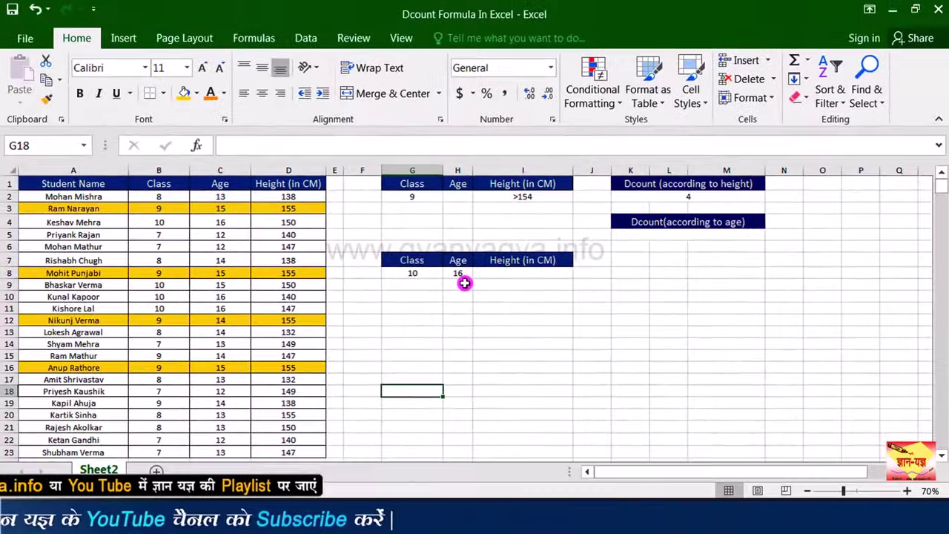
Insert the DCOUNT function into merged cell K5 under the "Dcount(according to age)" heading.
key("Up")
key("Up")
key("Right")
key("Right")
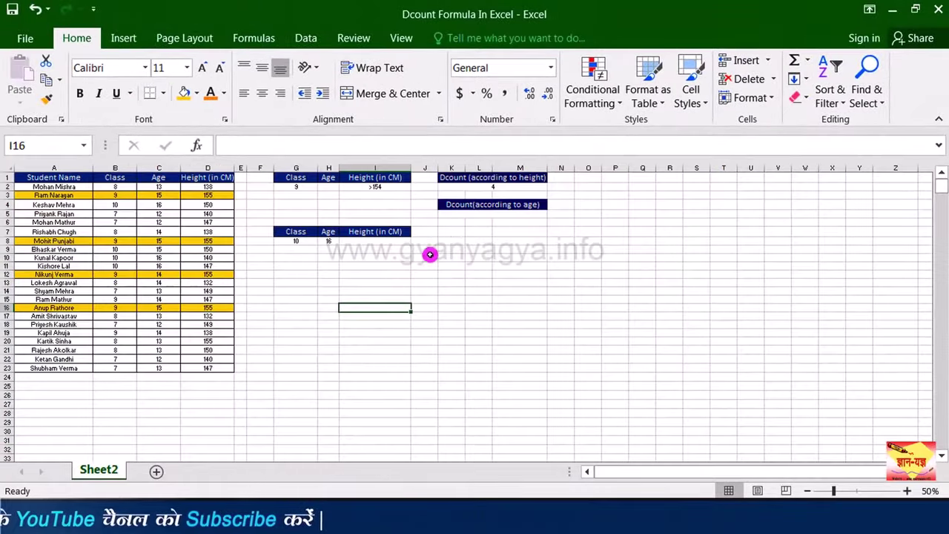
left_click(483, 214)
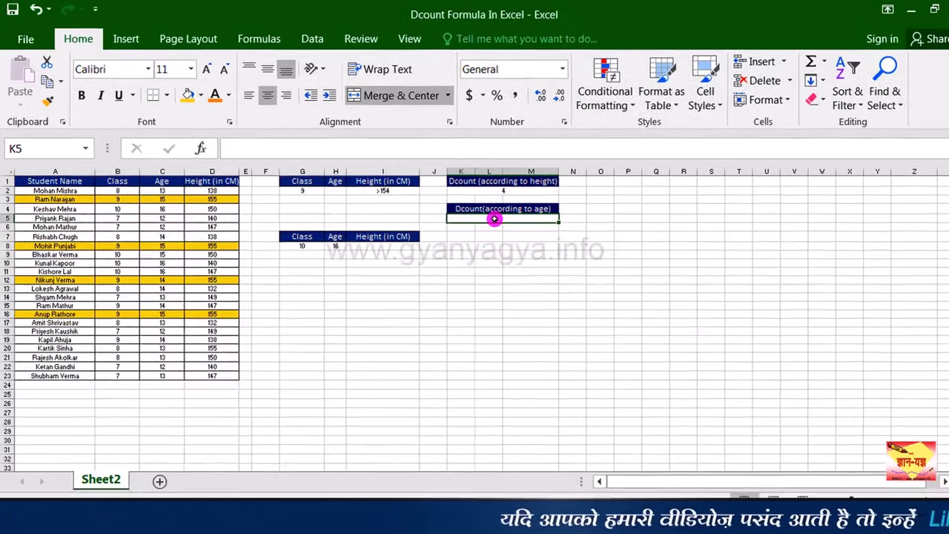
left_click(256, 43)
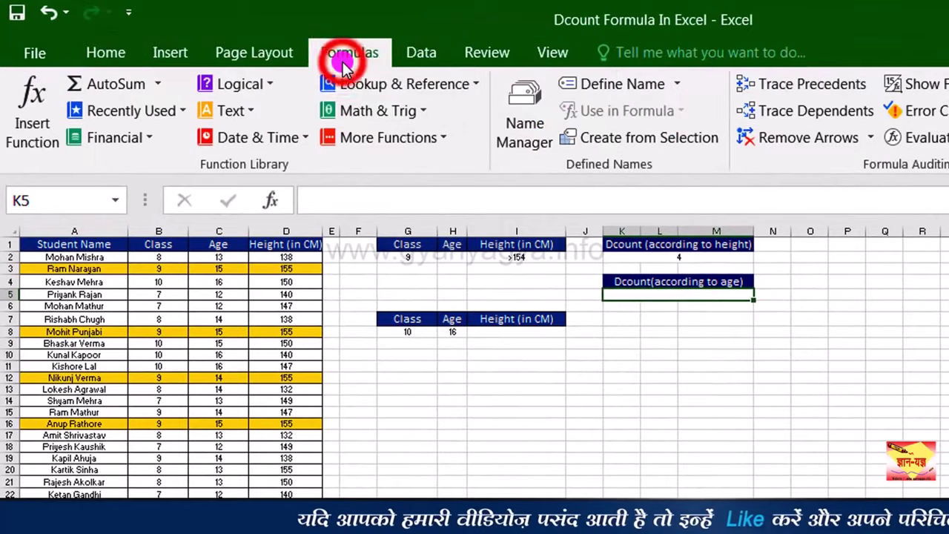
left_click(33, 134)
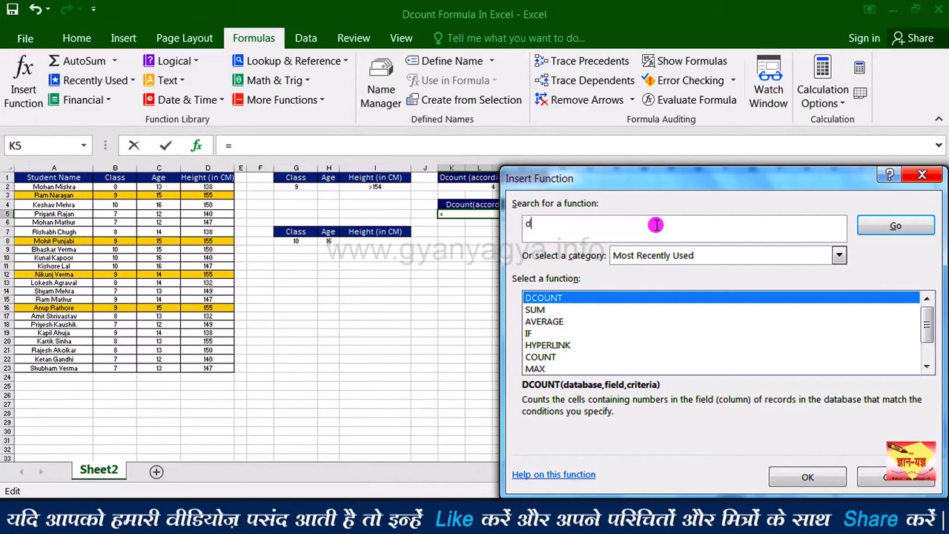
type("count")
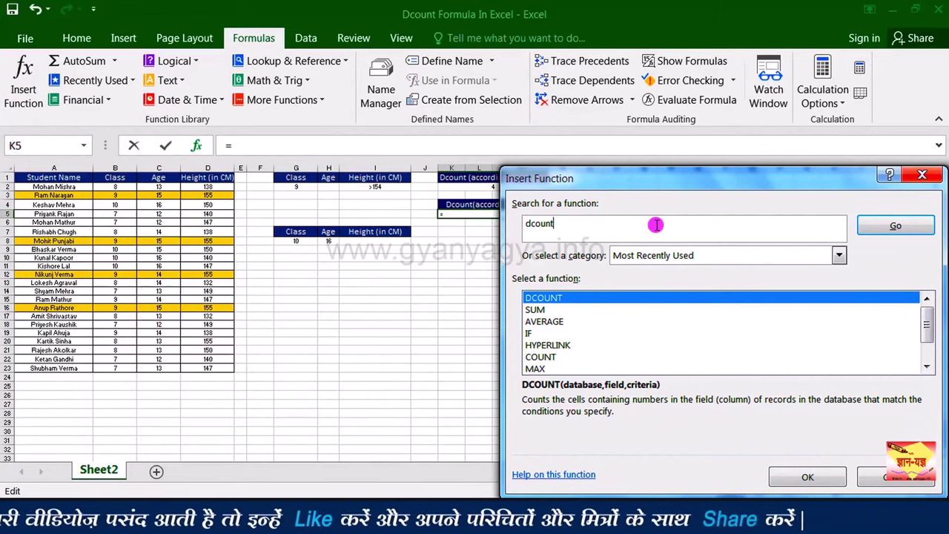
left_click(880, 227)
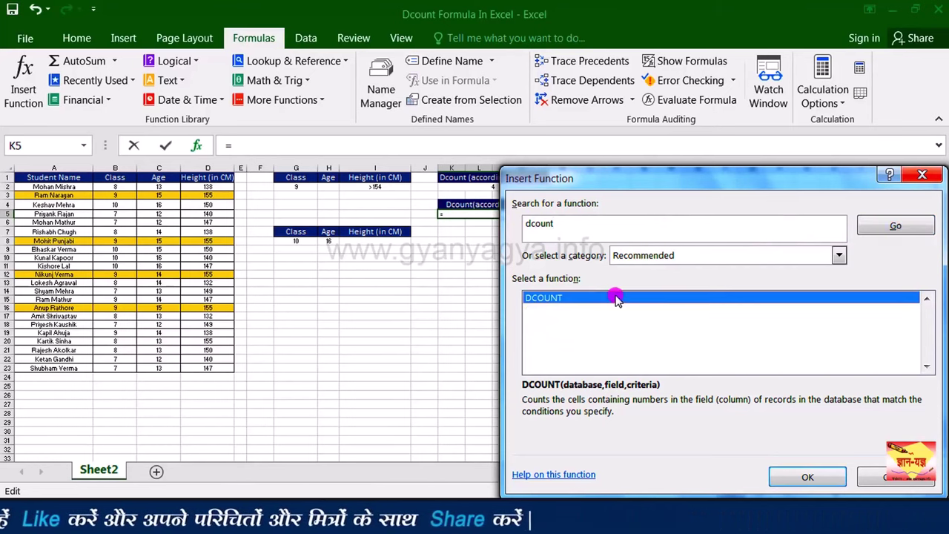
left_click(787, 474)
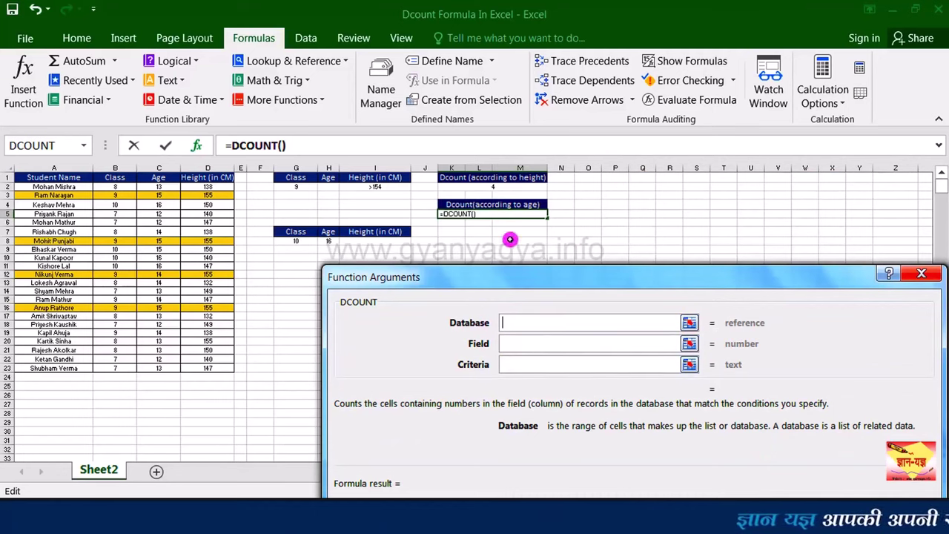
Complete the function with database A1:D23, field D1 and criteria G7:I8, giving =DCOUNT(A1:D23,D1,G7:I8).
left_click(520, 321)
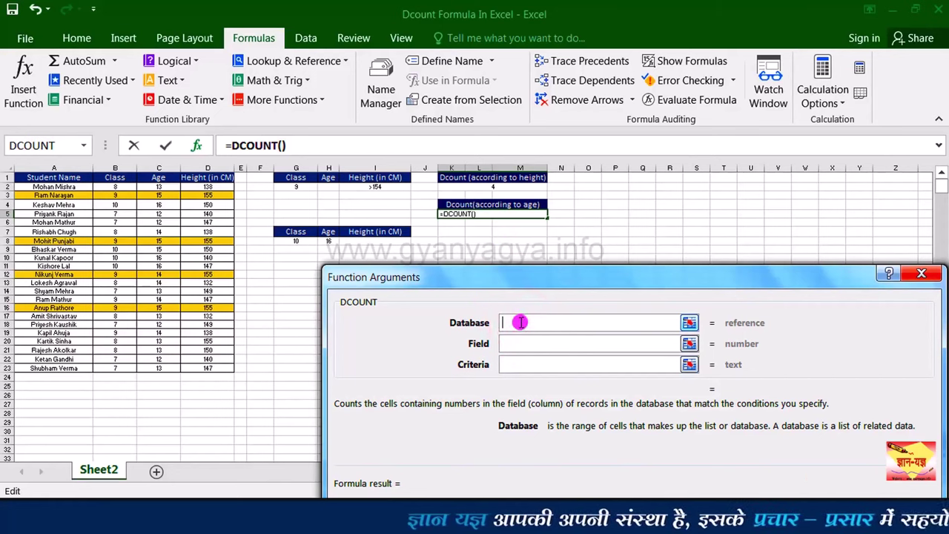
left_click(520, 322)
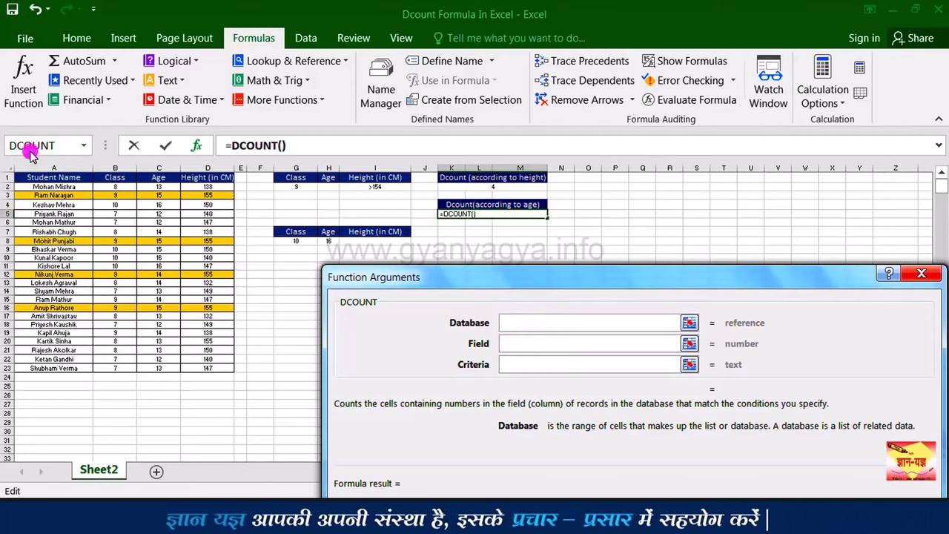
left_click_drag(55, 177, 213, 369)
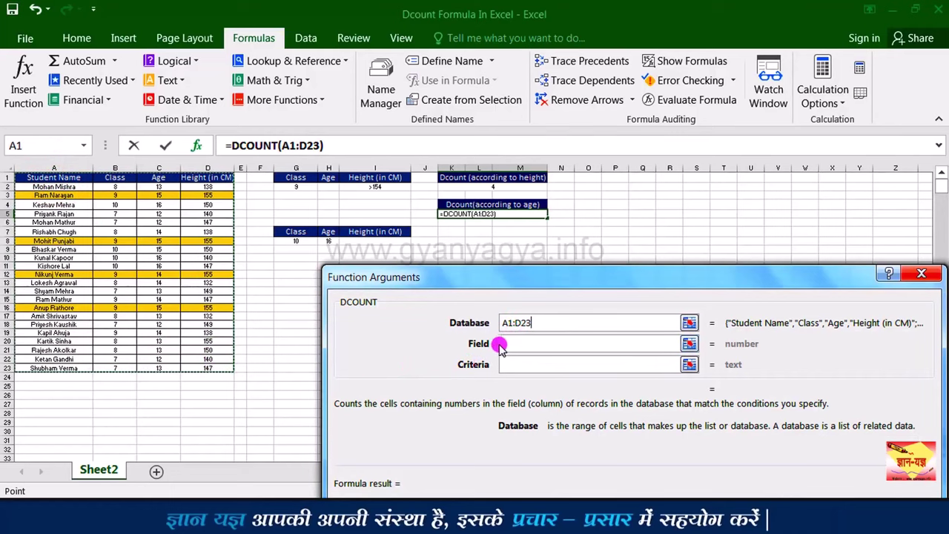
left_click(523, 344)
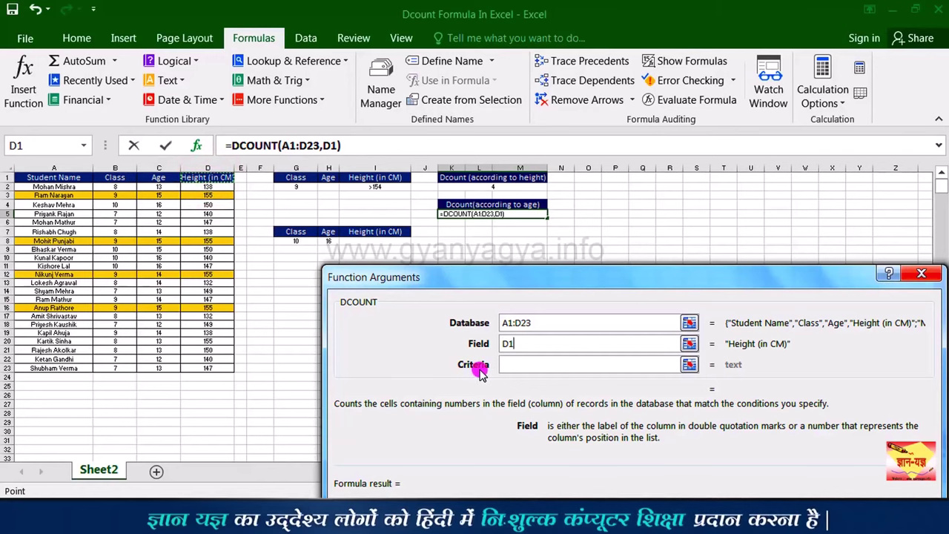
left_click(527, 367)
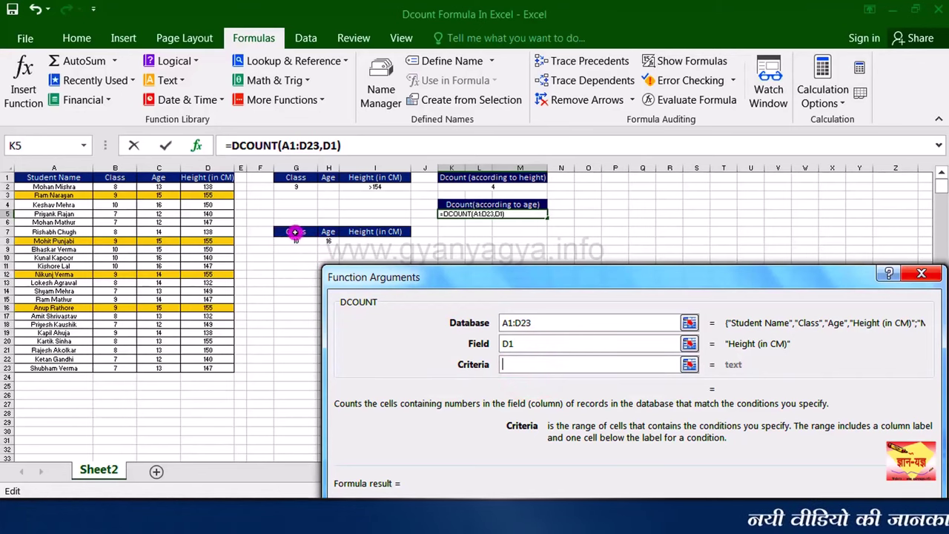
left_click_drag(293, 231, 381, 243)
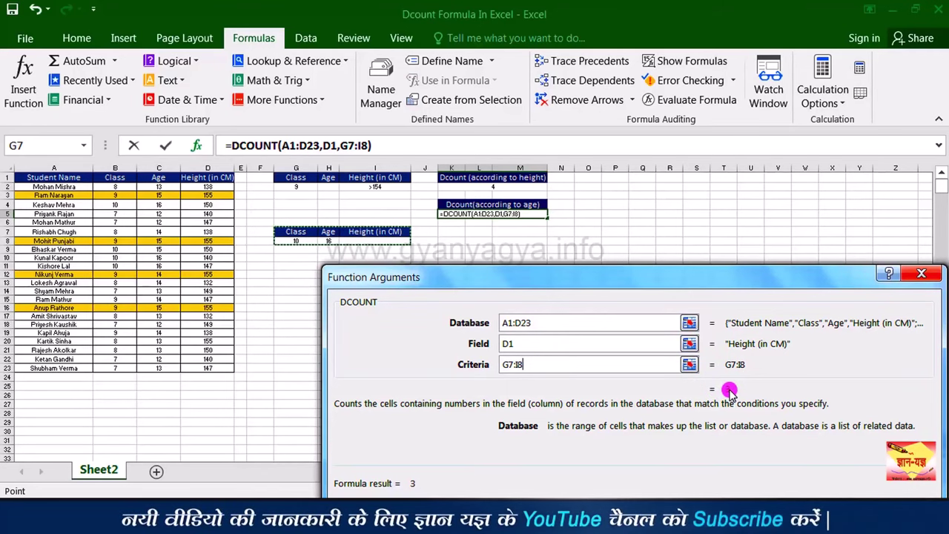
left_click(902, 491)
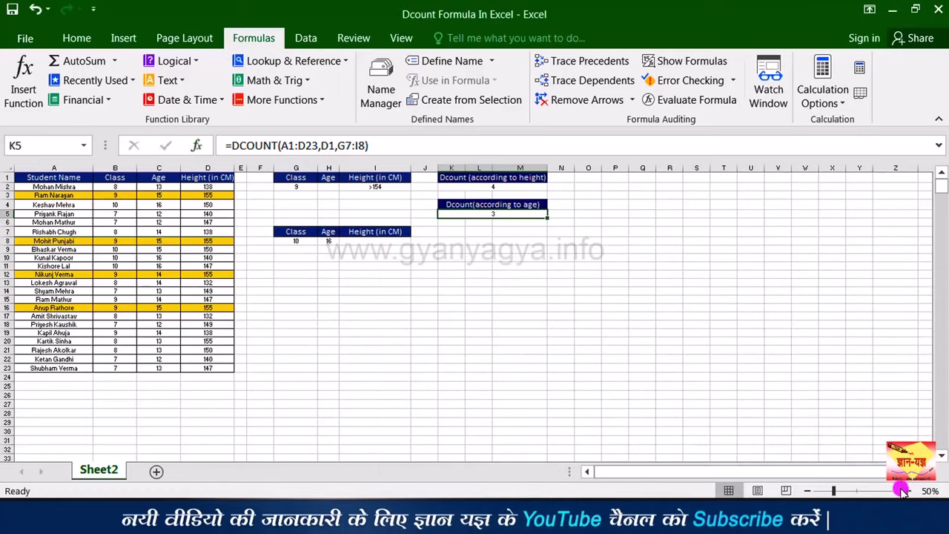
left_click(907, 491)
left_click(907, 491)
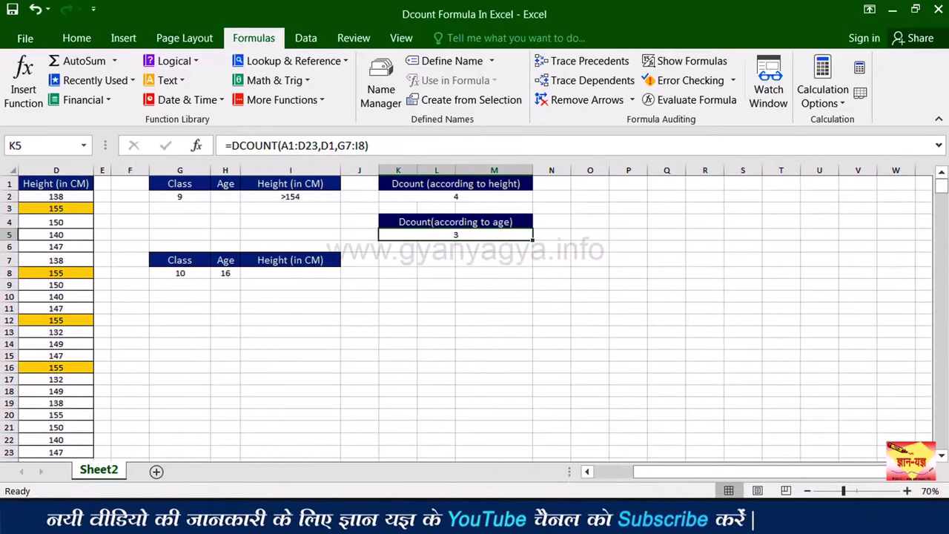
left_click_drag(681, 480, 639, 478)
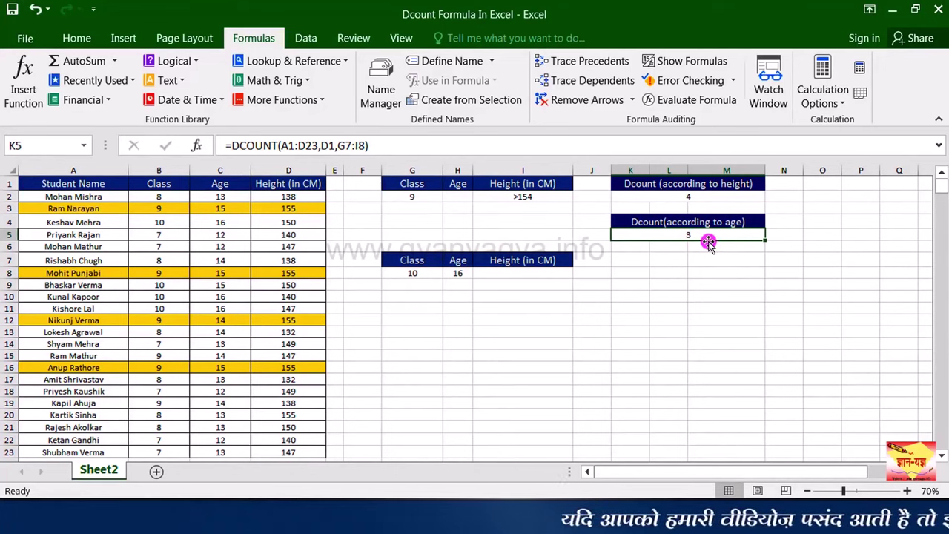
Fill the class 10, age 16 student records in rows 4, 10 and 11 with green.
left_click_drag(74, 221, 296, 223)
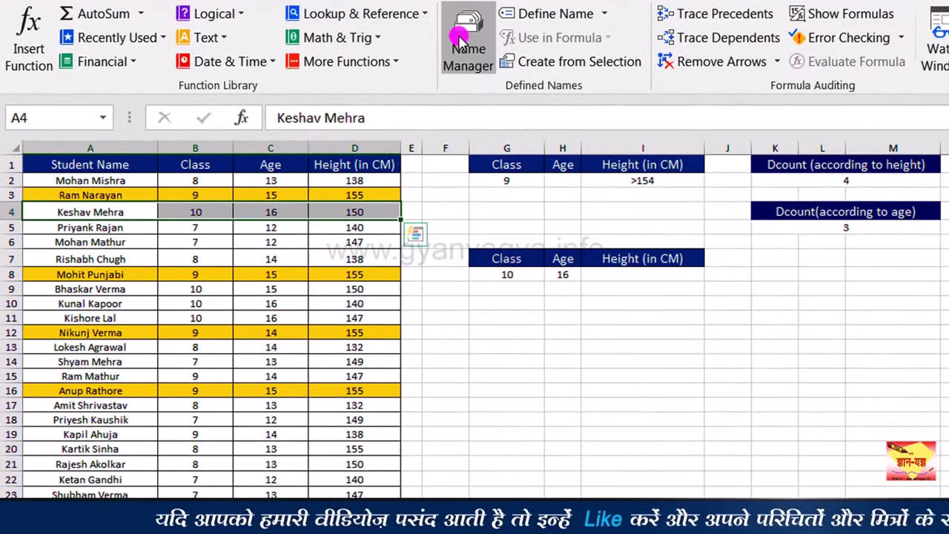
left_click(95, 2)
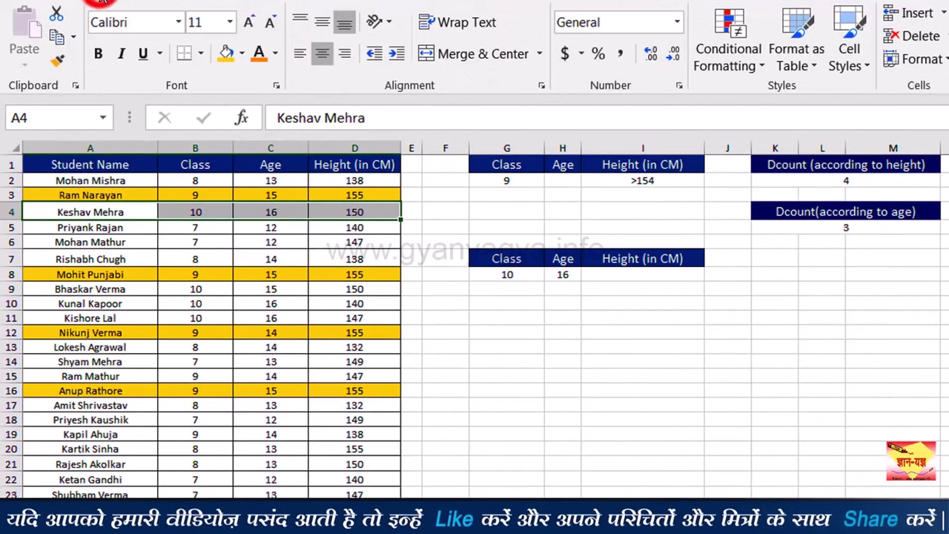
left_click(243, 54)
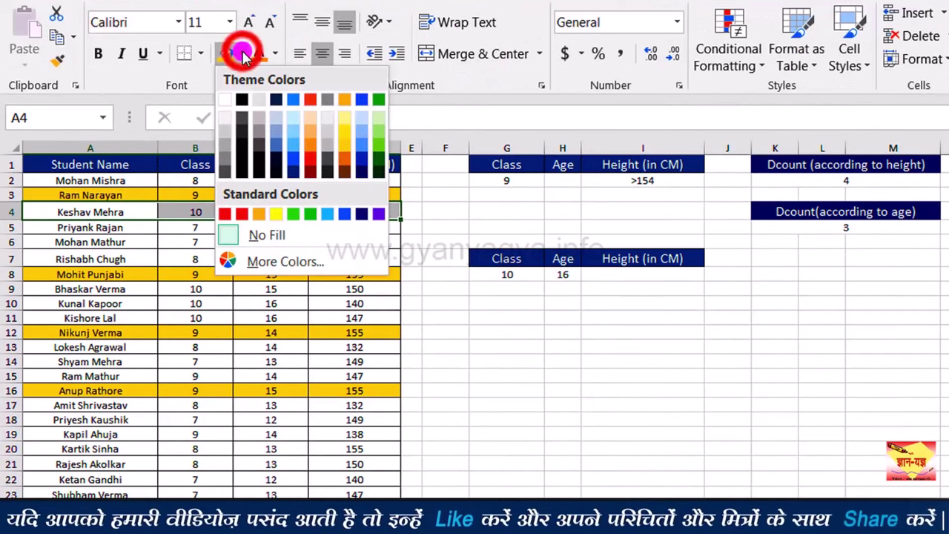
left_click(310, 215)
left_click(507, 332)
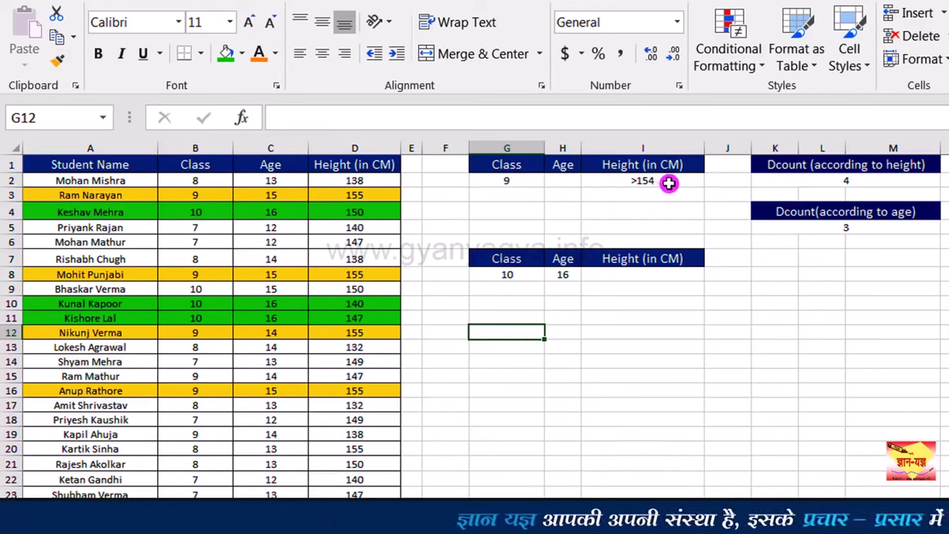
Change the height criterion in I2 to >145 and select the height count result cell K2.
double_click(669, 183)
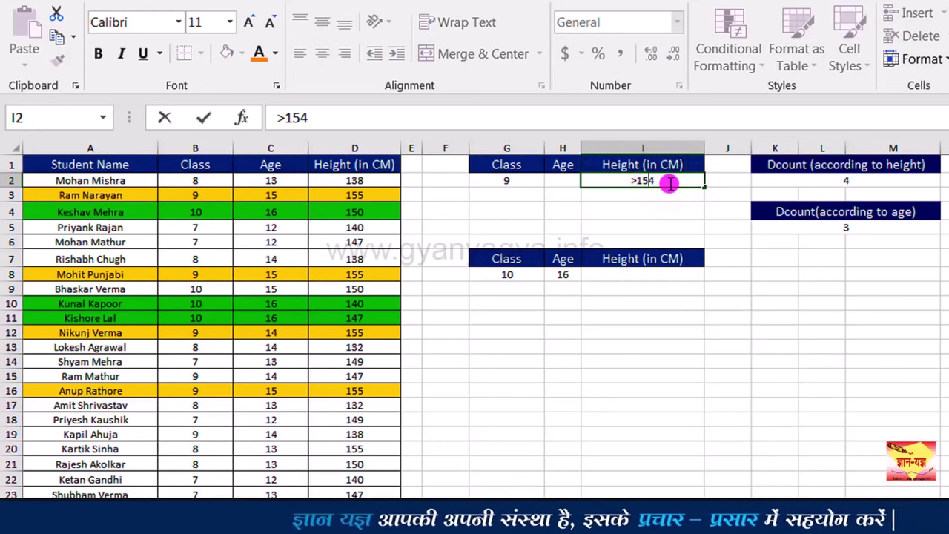
key("Left")
key("BackSpace")
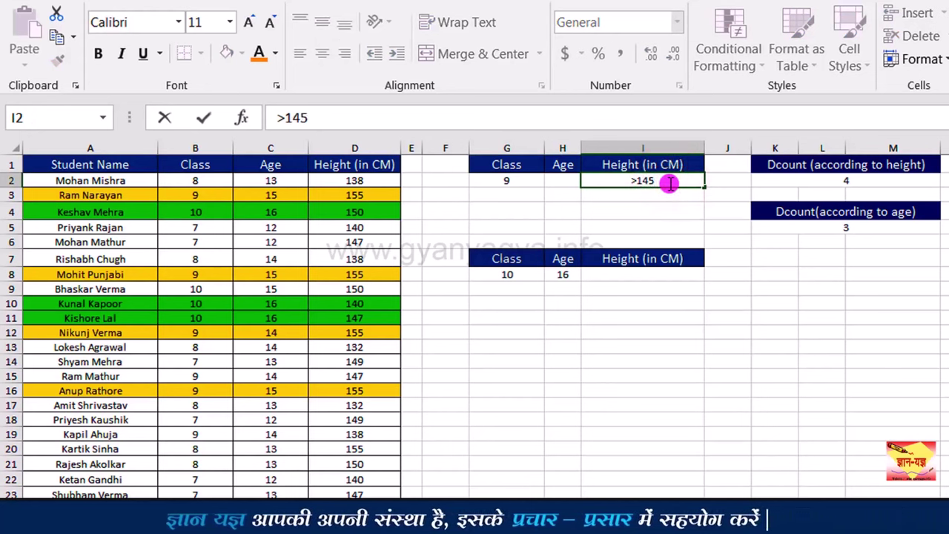
key("Return")
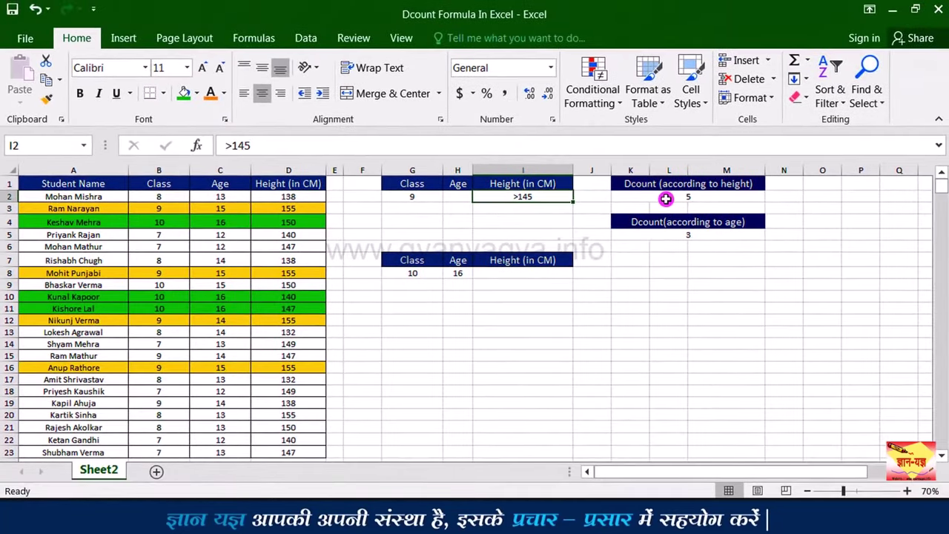
left_click(665, 199)
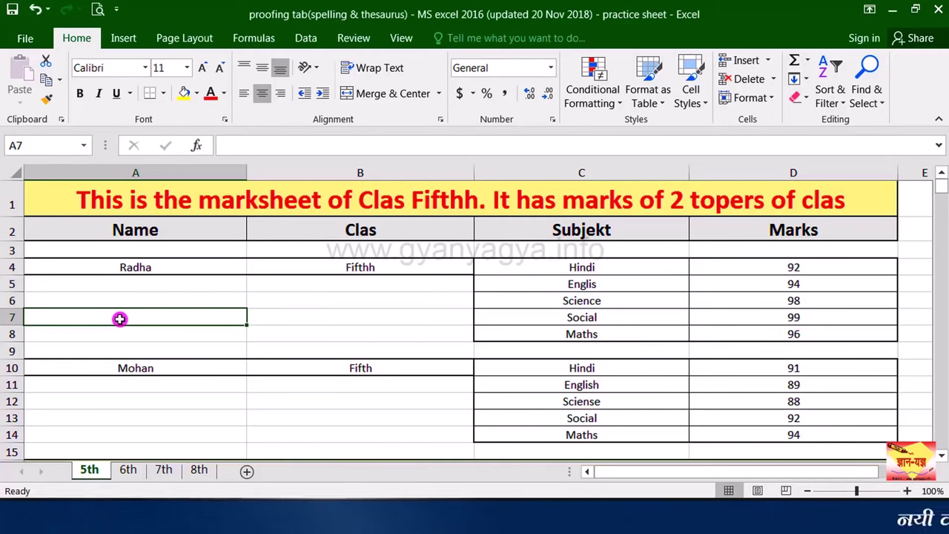
In the proofing practice workbook, start a spelling check on the 5th sheet and ignore all occurrences of "marksheet".
key("F7")
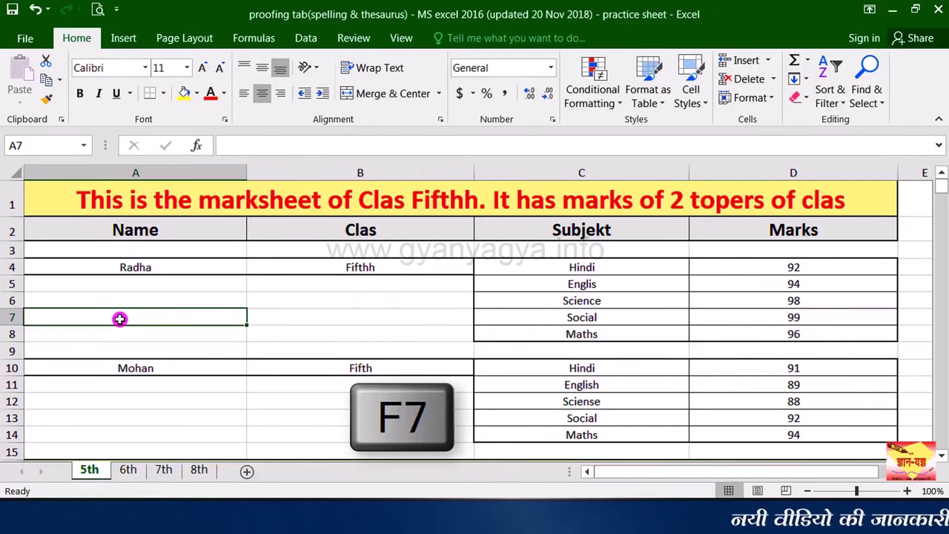
left_click(341, 38)
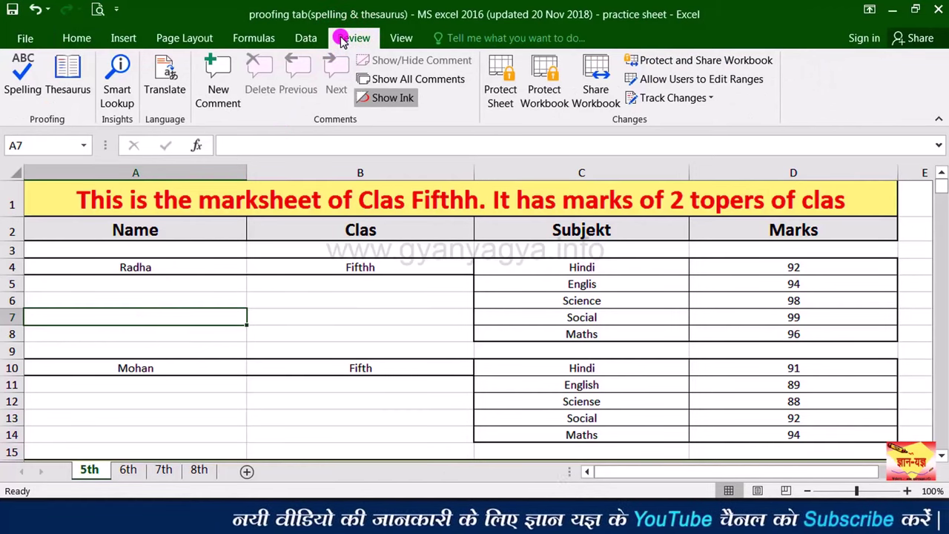
left_click(23, 80)
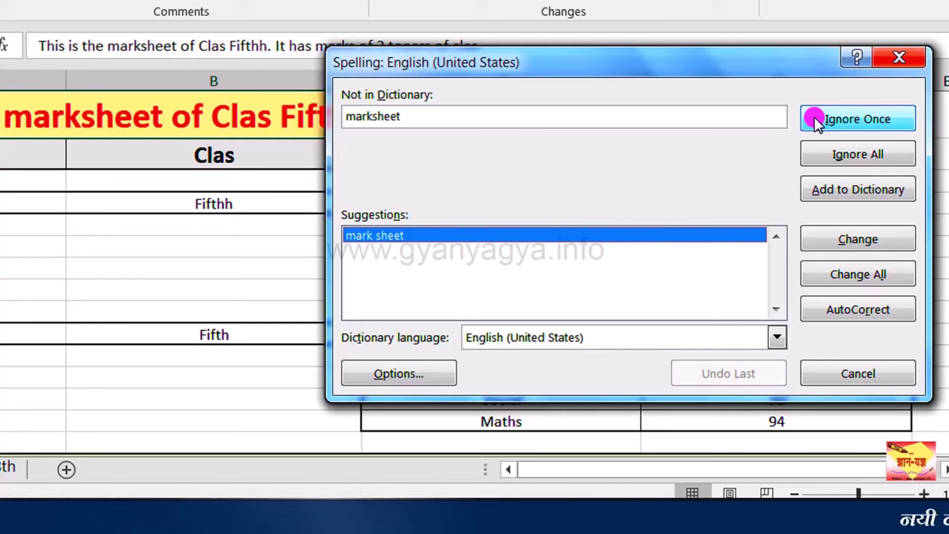
left_click(821, 158)
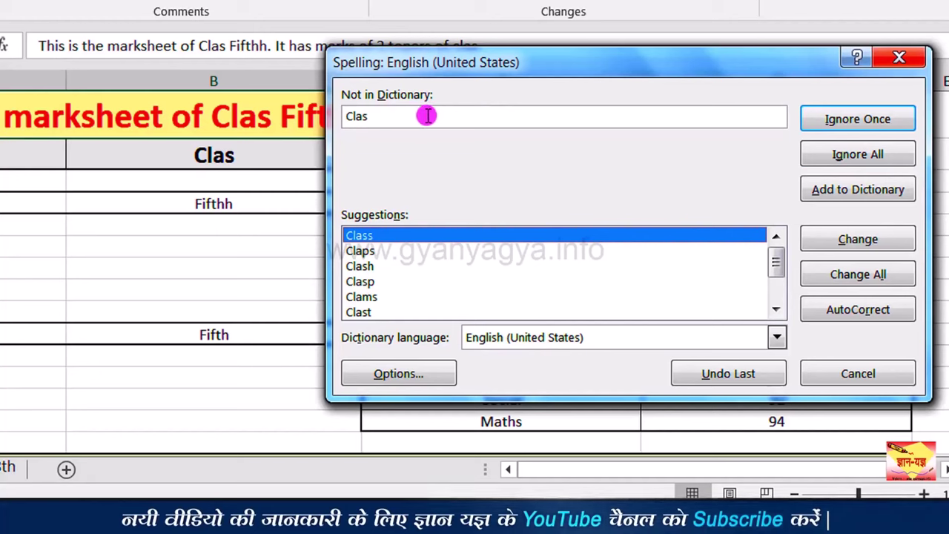
Replace all occurrences of "Clas" with "Class", "Subjekt" with "Subject", "Fifthh" with "Fifth" and "Englis" with "English" in the spelling check.
left_click(379, 117)
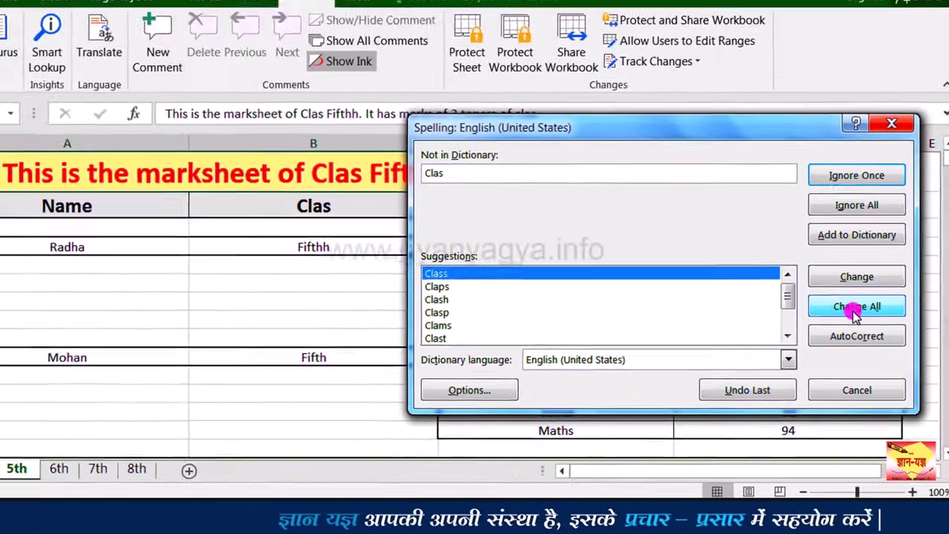
left_click(856, 307)
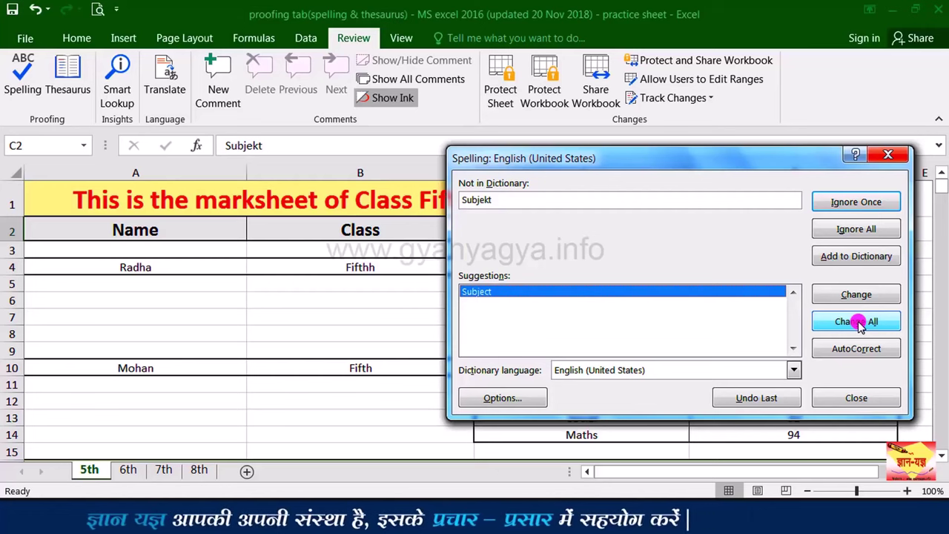
left_click(859, 325)
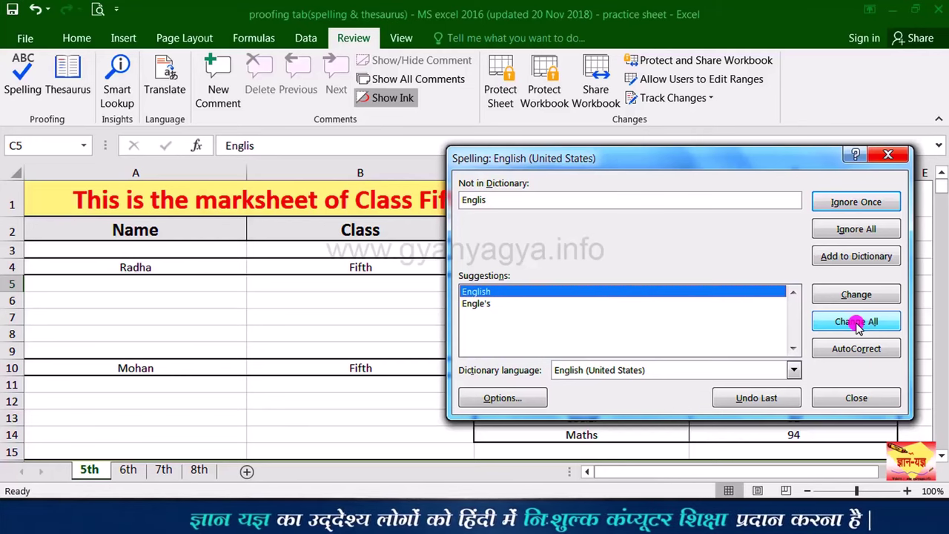
left_click(857, 325)
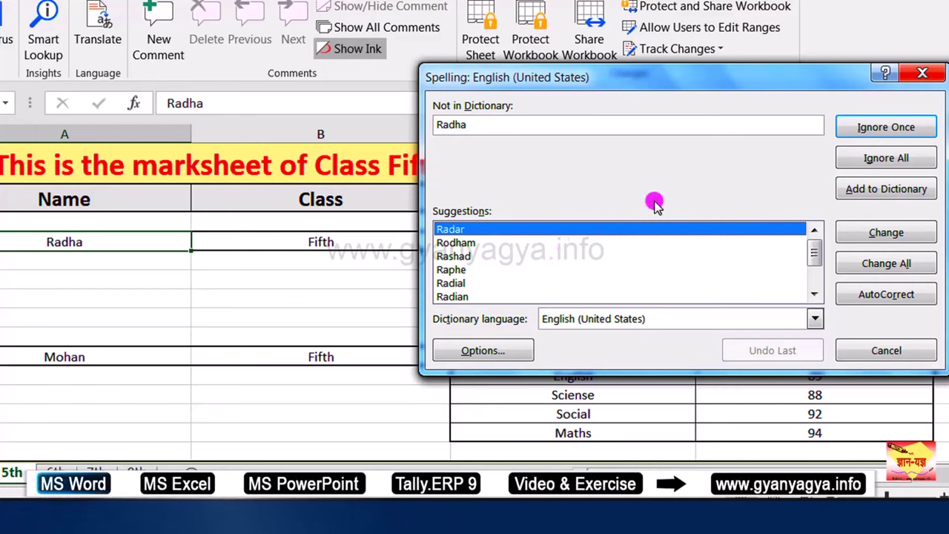
Ignore the flagged student name in A4 and the word "Maths" once each in the spelling check.
left_click(863, 131)
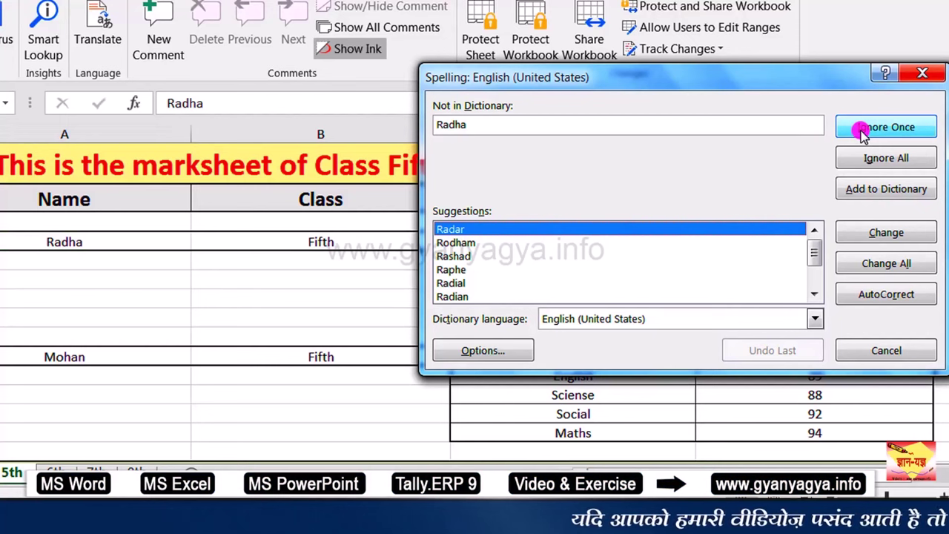
left_click(862, 131)
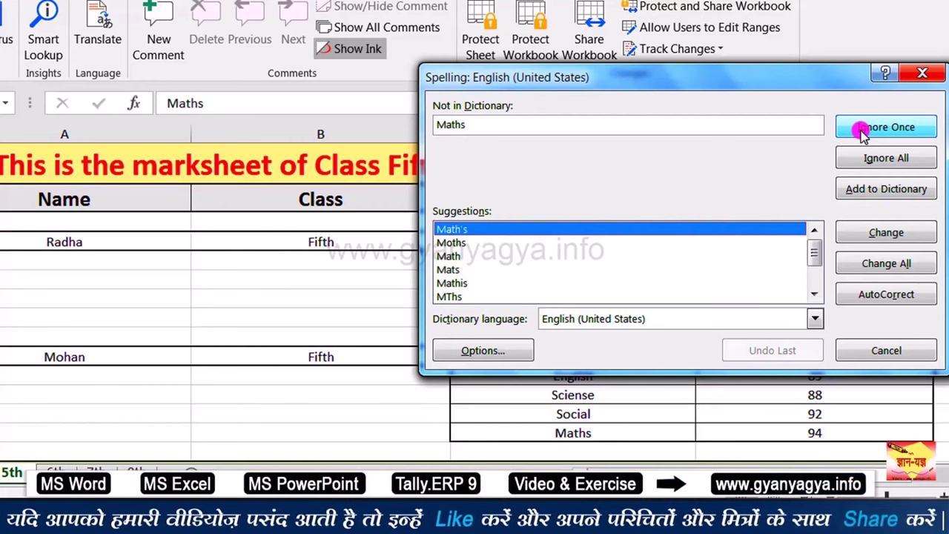
left_click(863, 131)
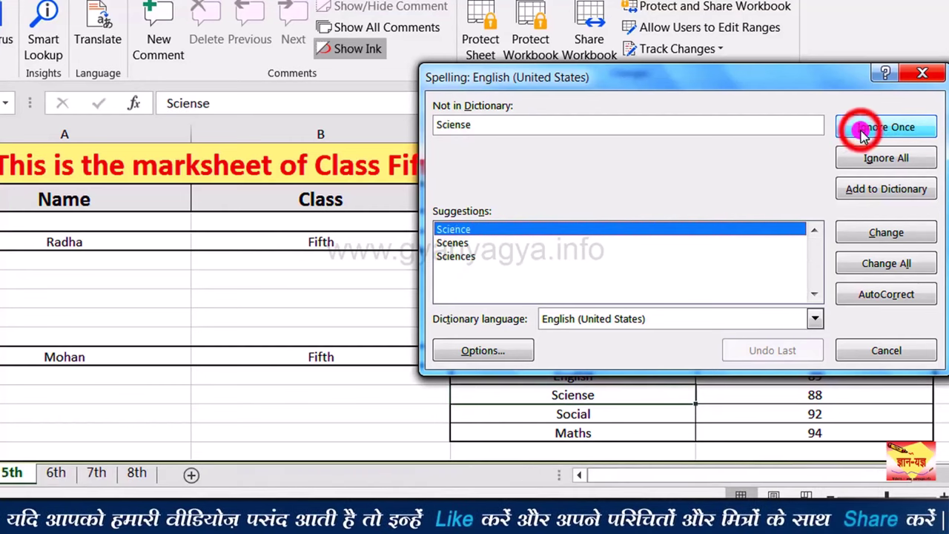
Change "Sciense" to "Science" and "som" to "some" while ignoring "Maths", and close the completed spelling check.
left_click(871, 232)
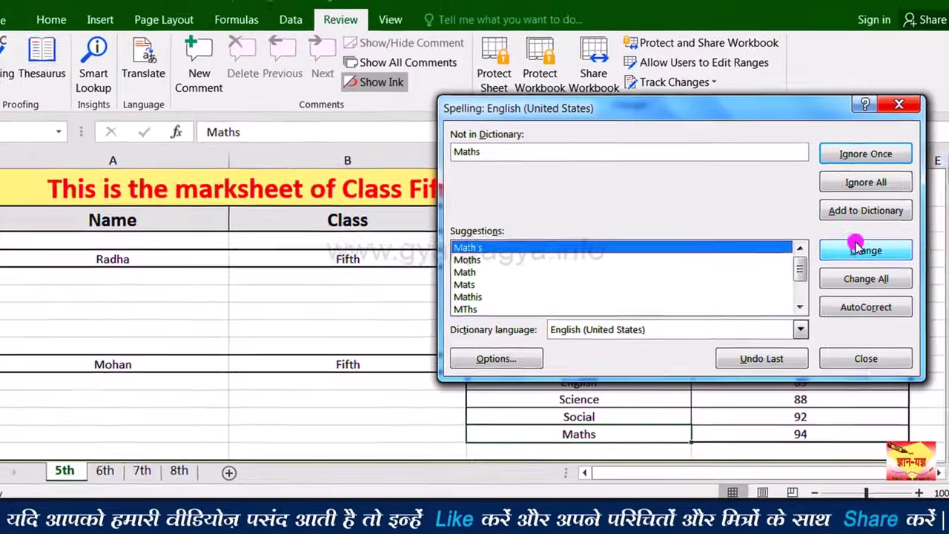
left_click(905, 133)
left_click(837, 168)
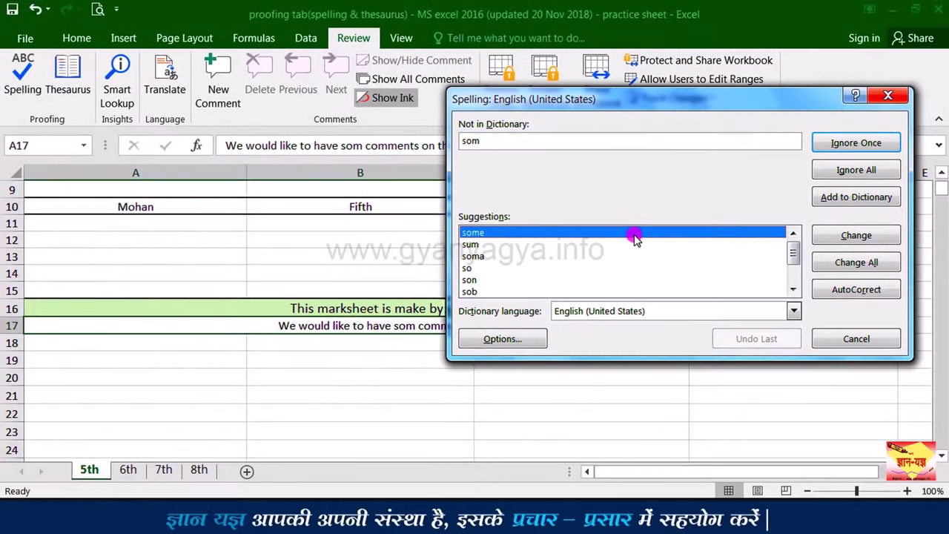
double_click(636, 235)
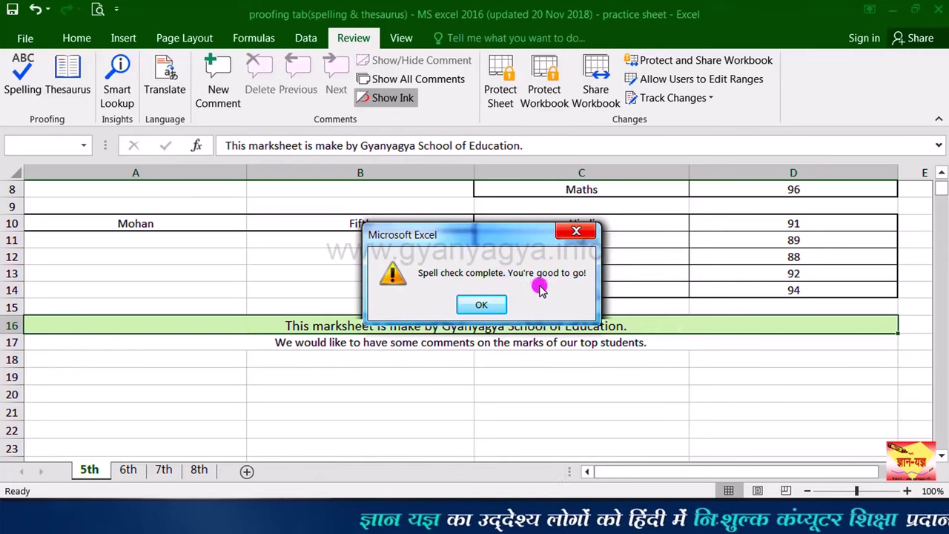
left_click(482, 305)
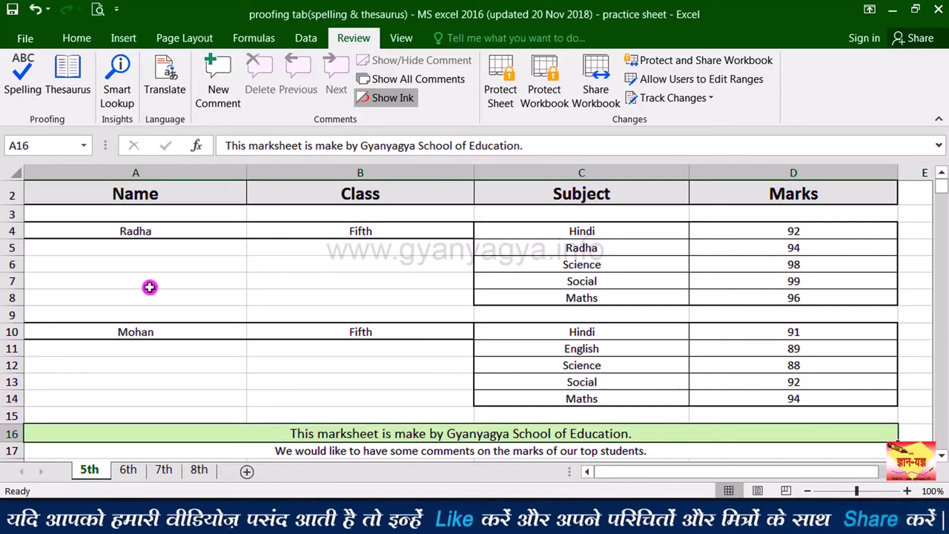
Open the Thesaurus and copy the word "make" from the sentence in A16.
left_click(67, 78)
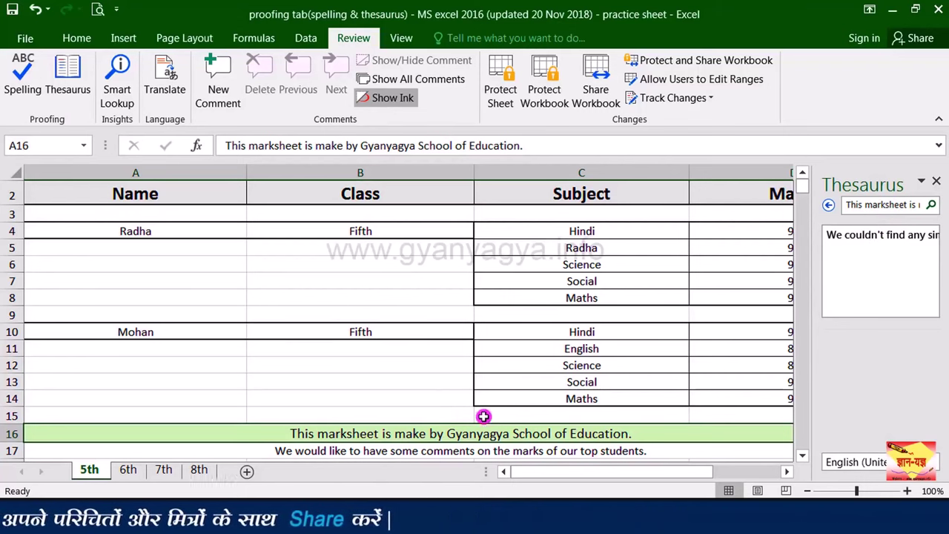
double_click(422, 435)
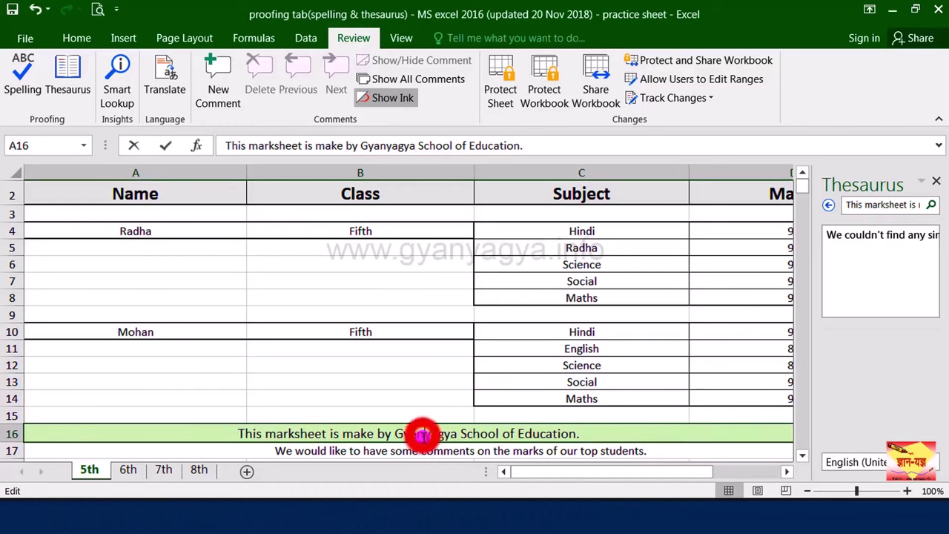
double_click(367, 434)
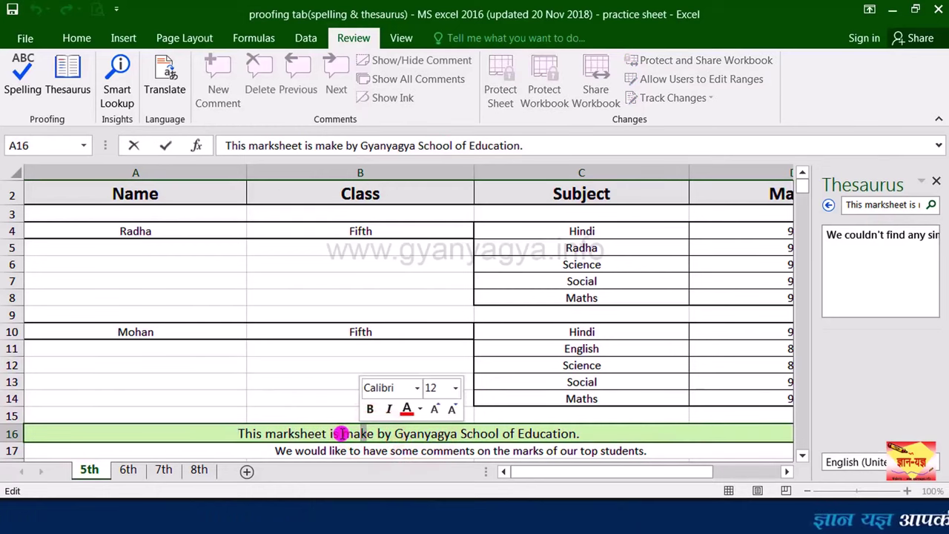
left_click_drag(343, 434, 375, 435)
right_click(375, 436)
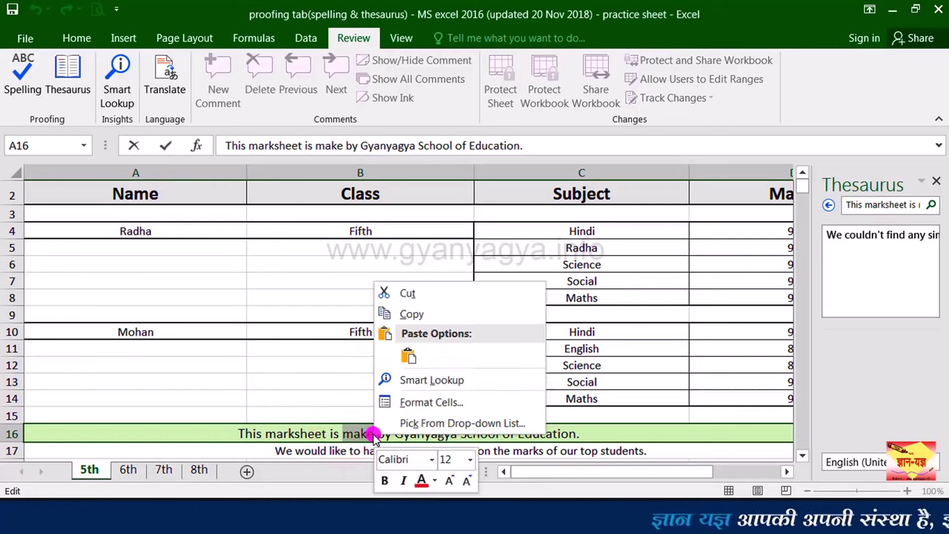
left_click(393, 314)
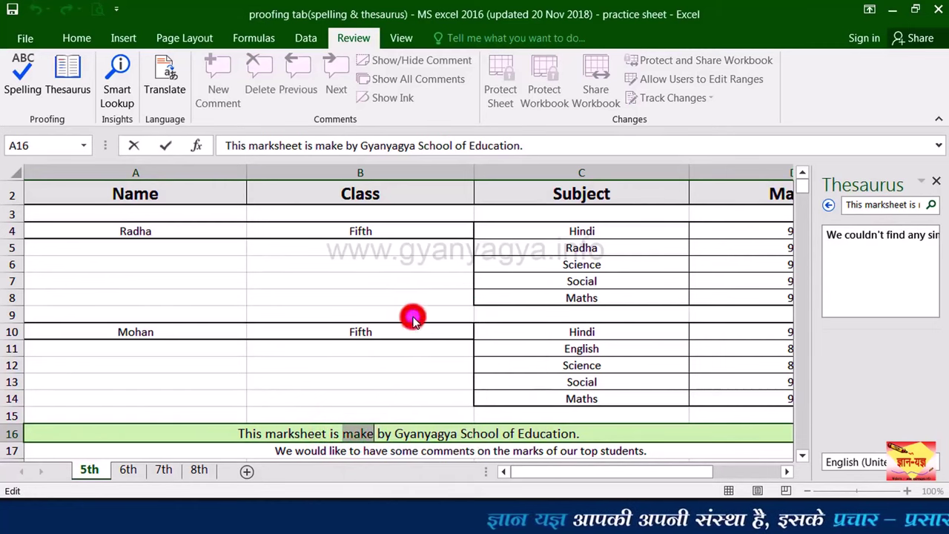
Look up the copied word "make" in the Thesaurus in place of the whole sentence.
left_click(890, 206)
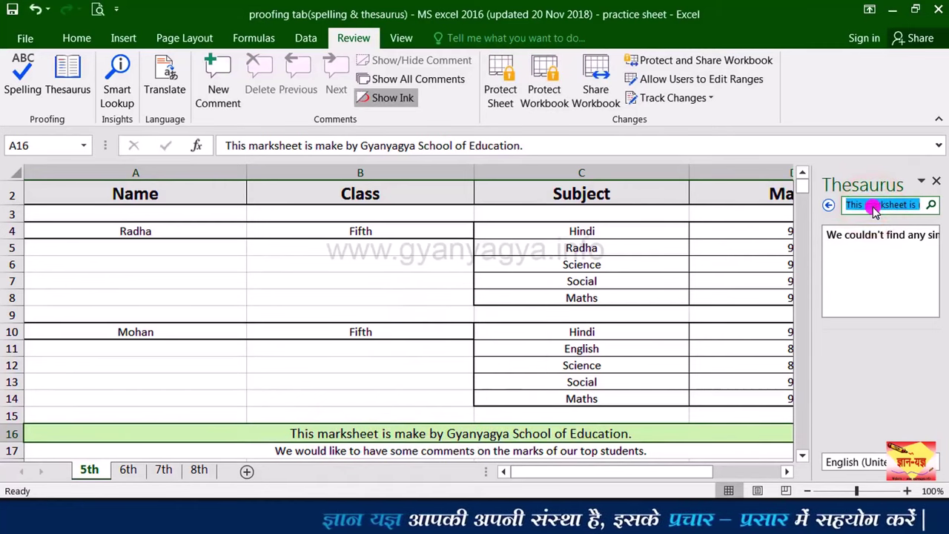
right_click(889, 207)
left_click(909, 255)
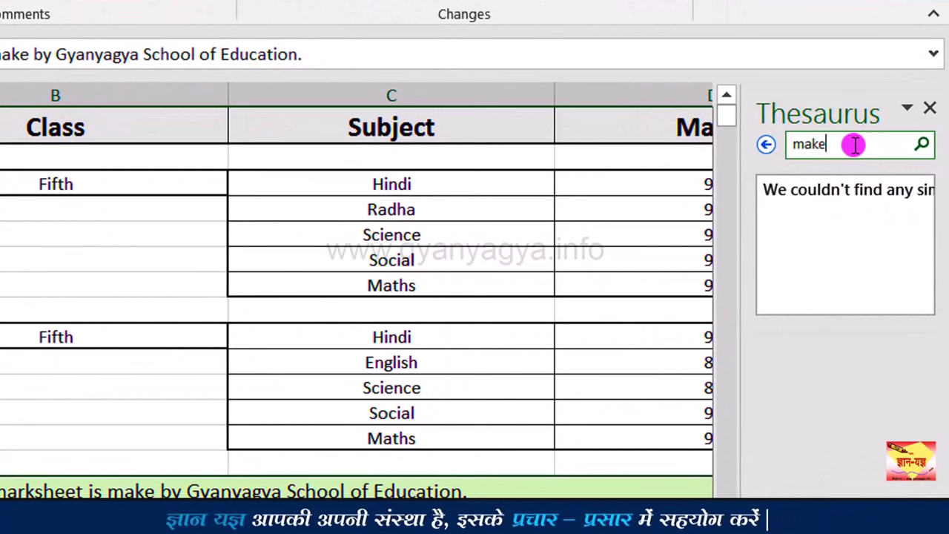
left_click(923, 149)
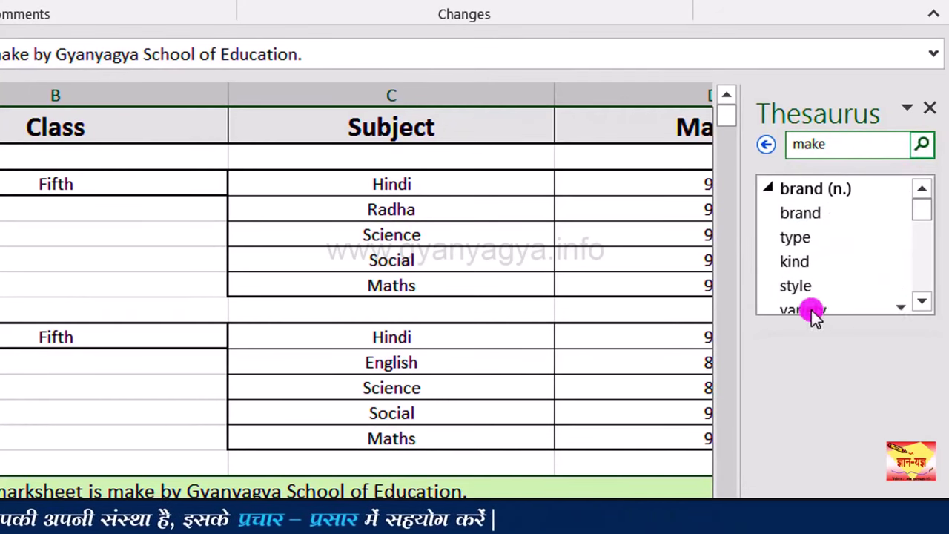
Find the synonym "prepare" under cook (v.) in the Thesaurus results and copy it.
left_click(924, 300)
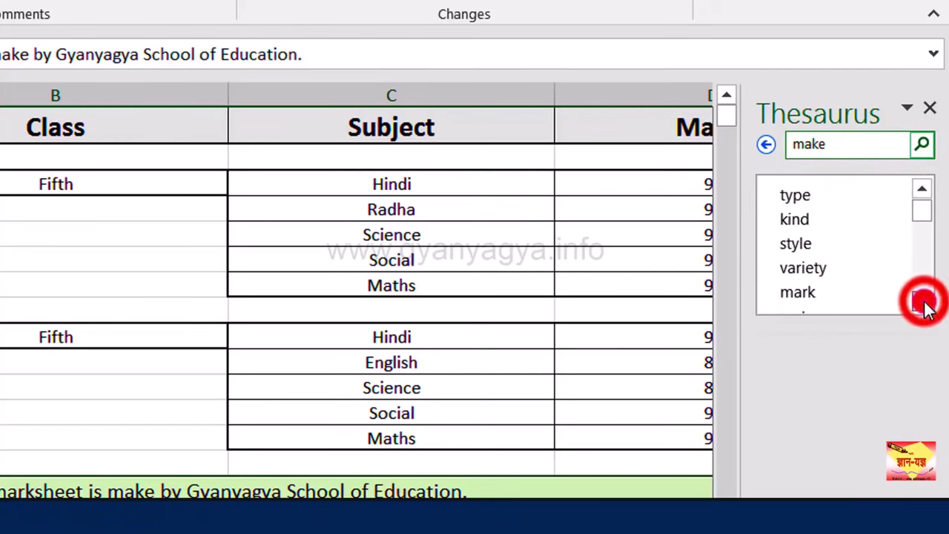
scroll(924, 300, "down", 3)
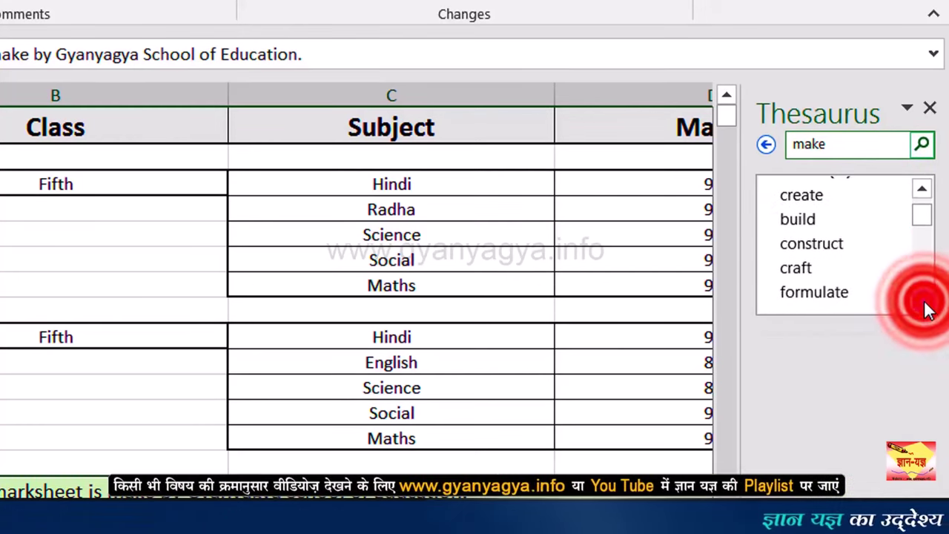
scroll(924, 299, "down", 4)
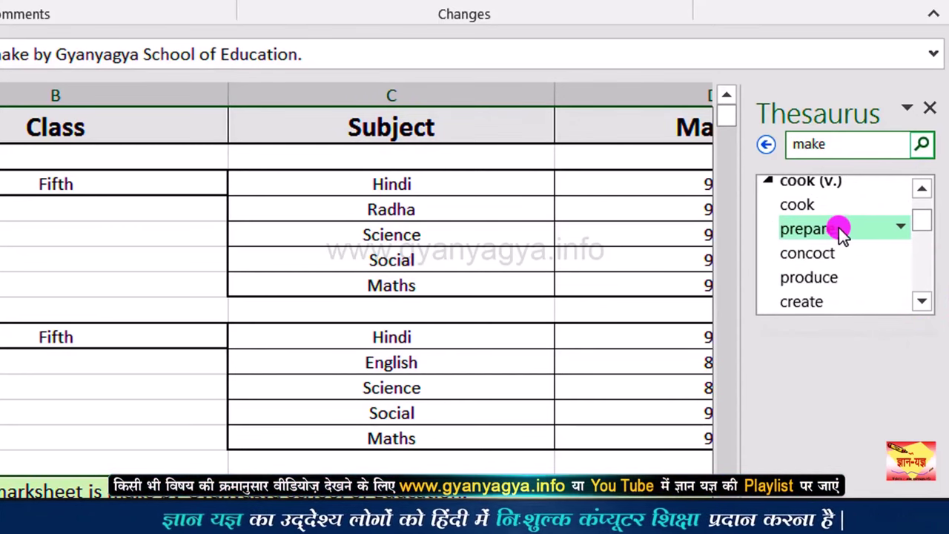
left_click(906, 231)
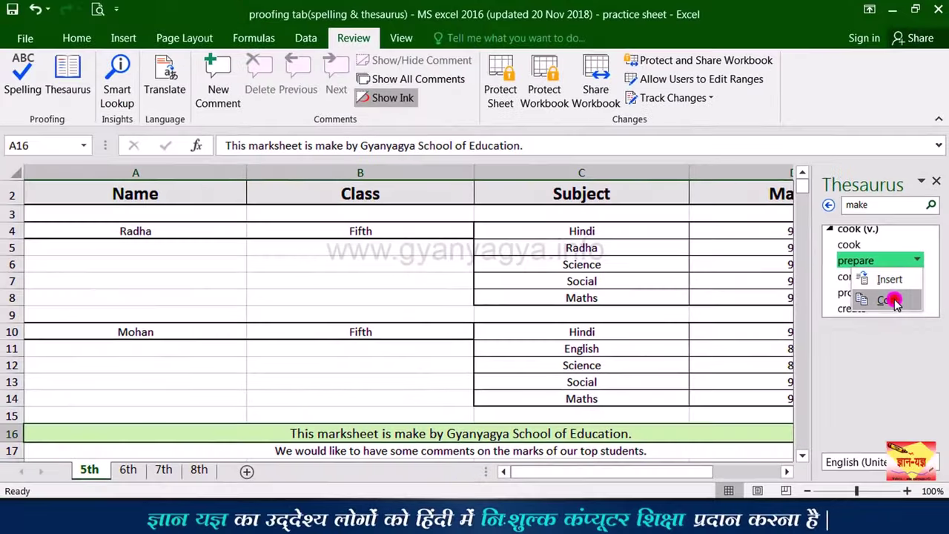
left_click(882, 297)
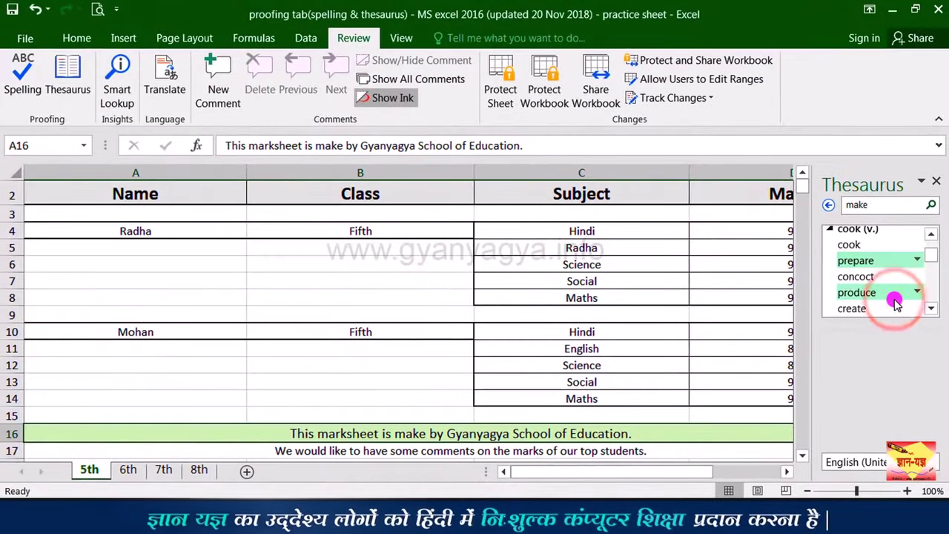
Replace "make" in the A16 sentence with the copied synonym and extend it to "prepared".
double_click(393, 432)
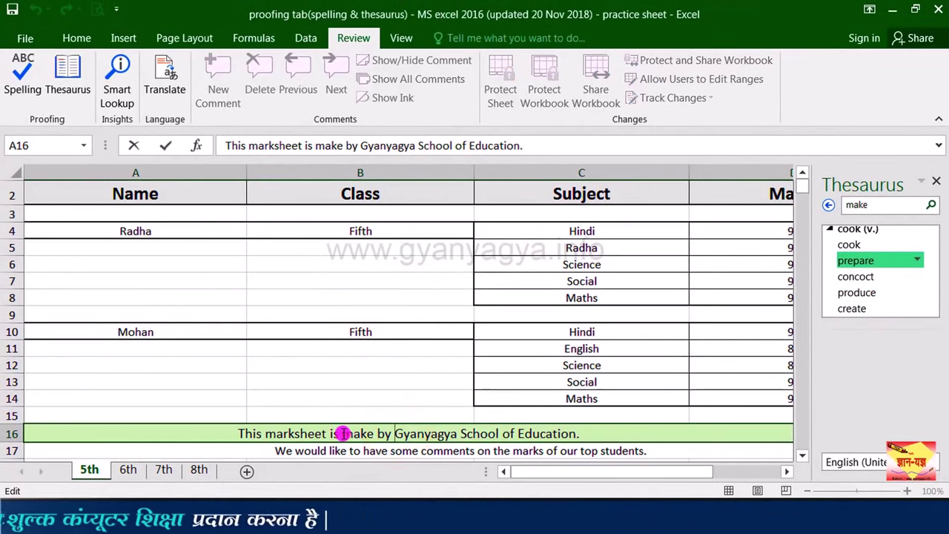
left_click(342, 433)
left_click_drag(343, 434, 374, 435)
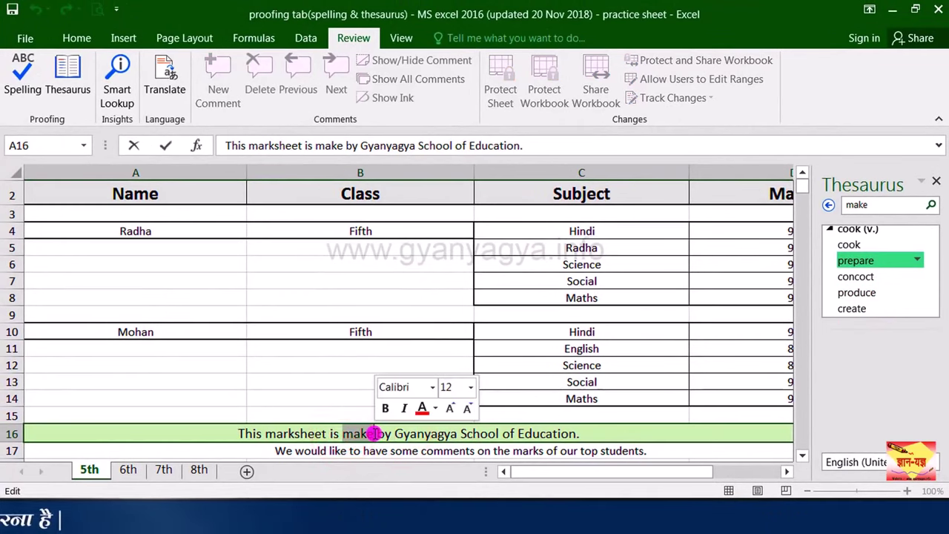
right_click(375, 437)
left_click(412, 356)
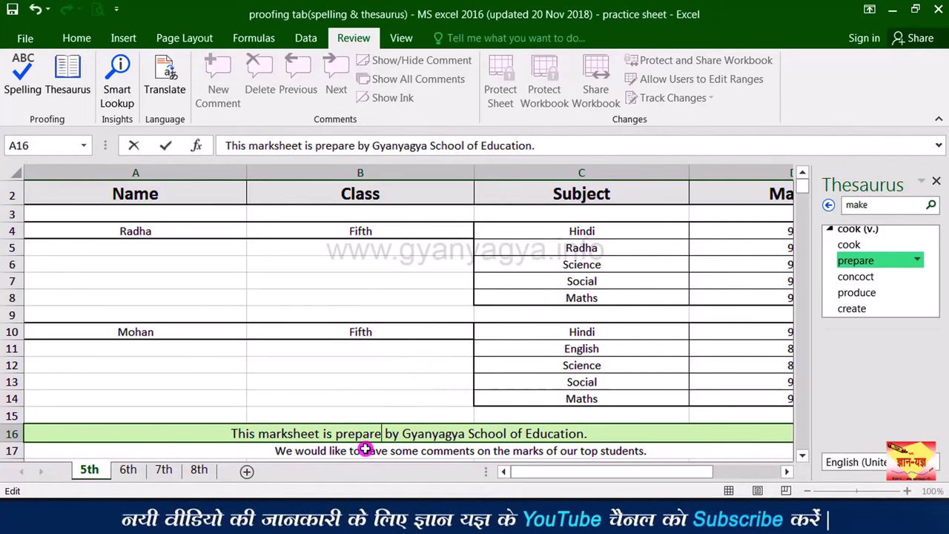
type("d")
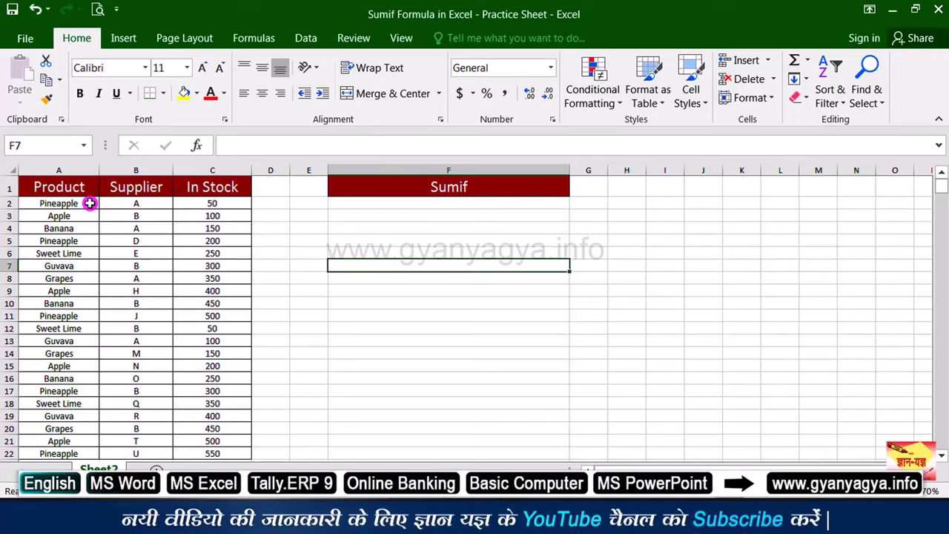
In the Sumif practice workbook, start a SUMIF formula in F3 with A1:C22 as its range.
left_click(542, 212)
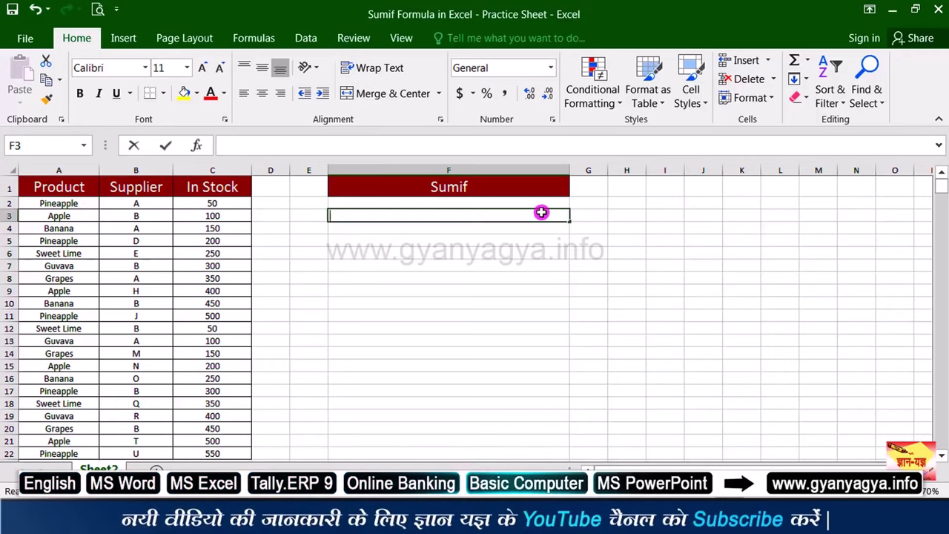
type("=")
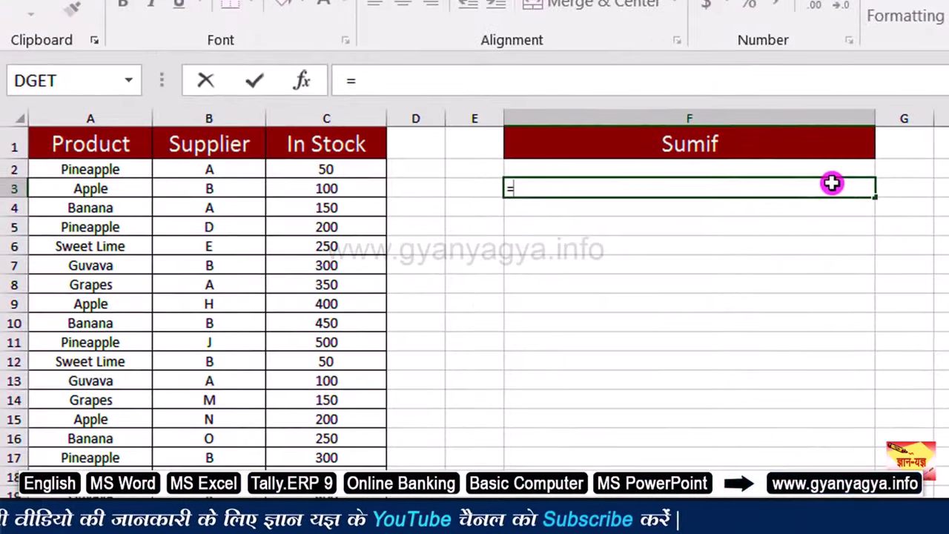
type("SU")
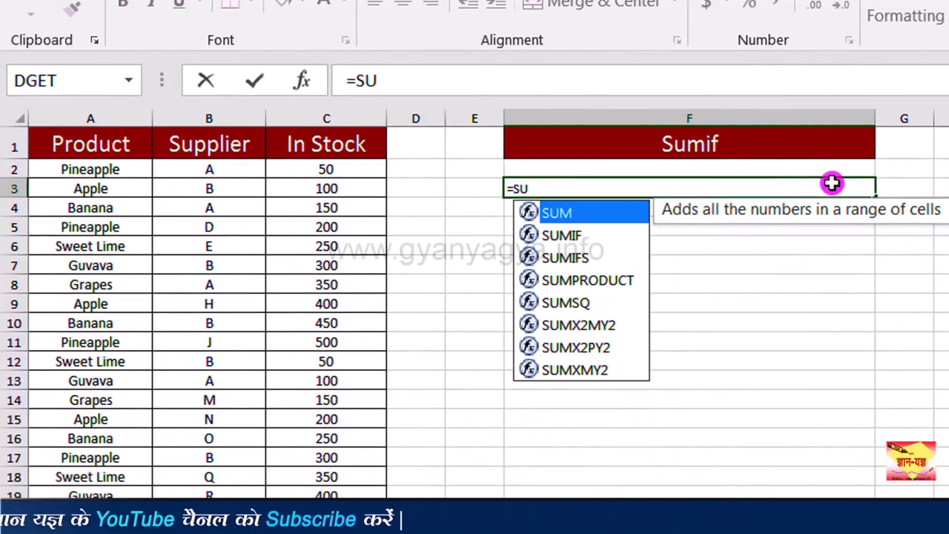
type("M")
double_click(584, 237)
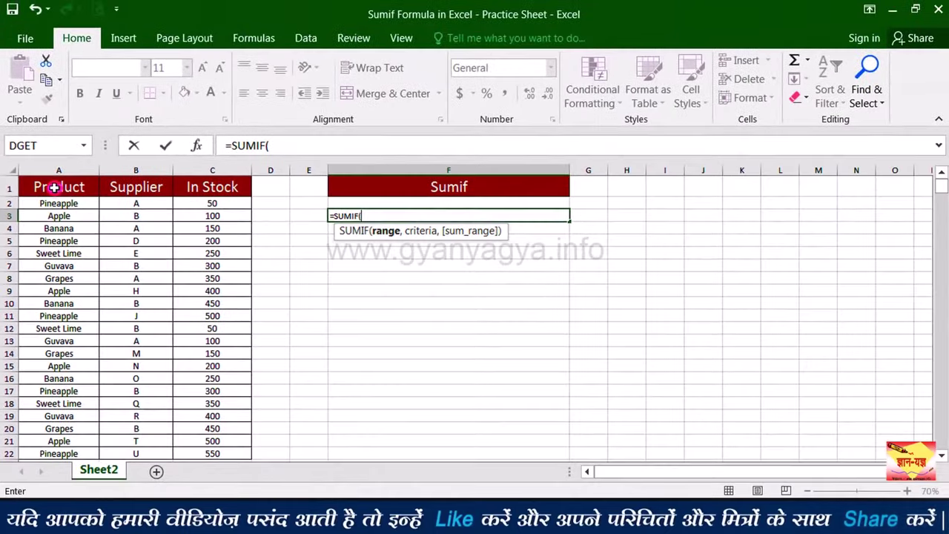
left_click_drag(86, 147, 354, 533)
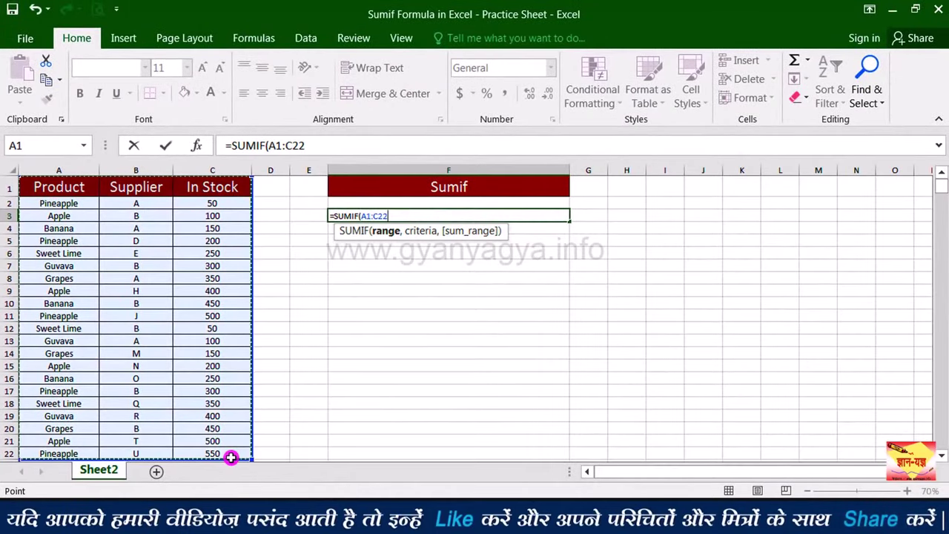
type(",")
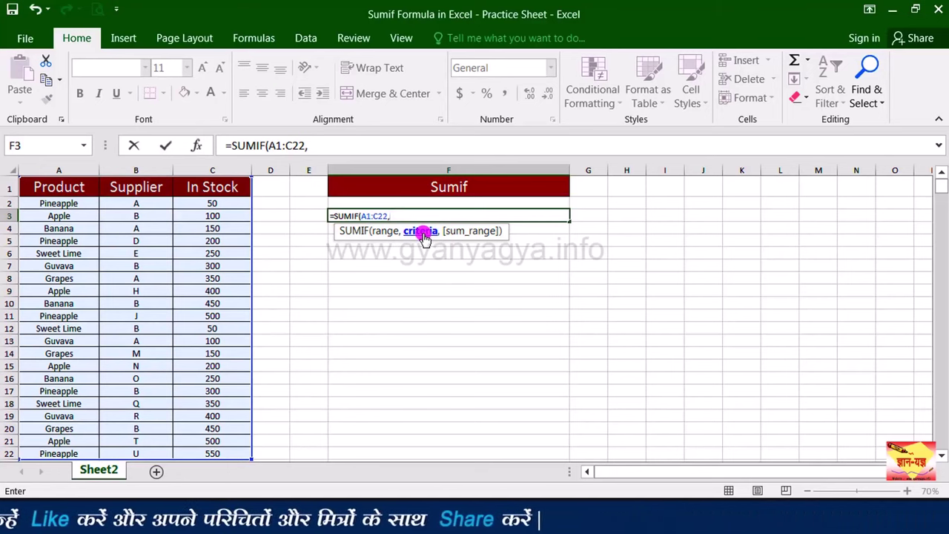
Complete the F3 formula with criterion A2 and sum range C1:C23, keeping F3 selected on entry.
left_click(73, 204)
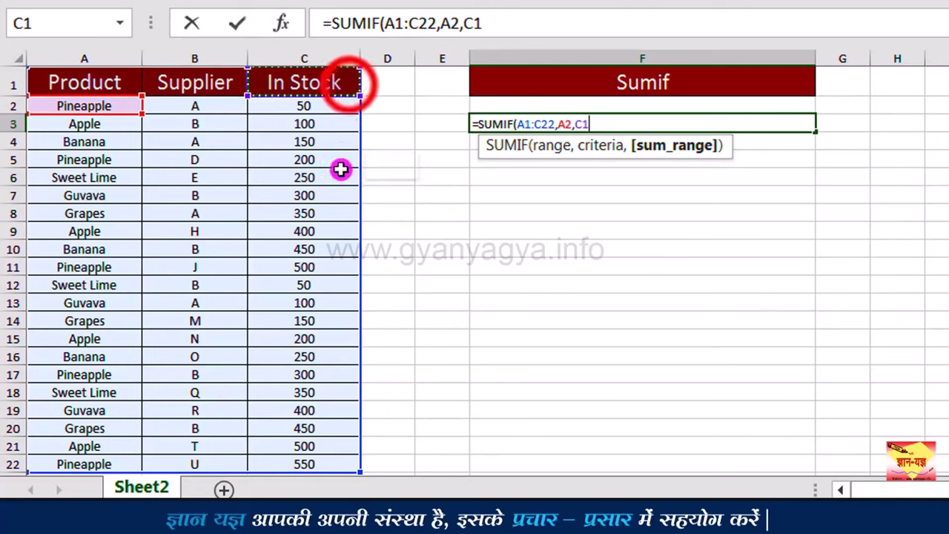
left_click_drag(341, 170, 345, 473)
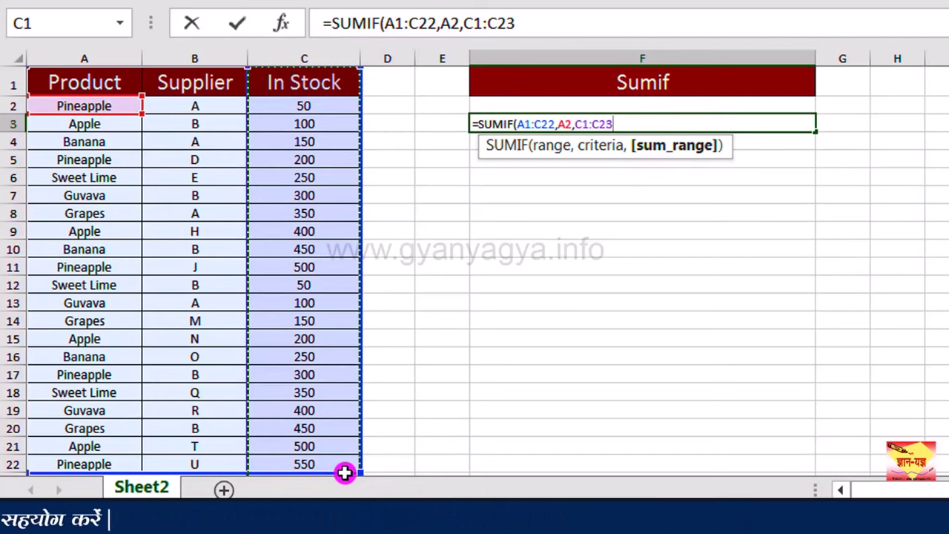
type(")")
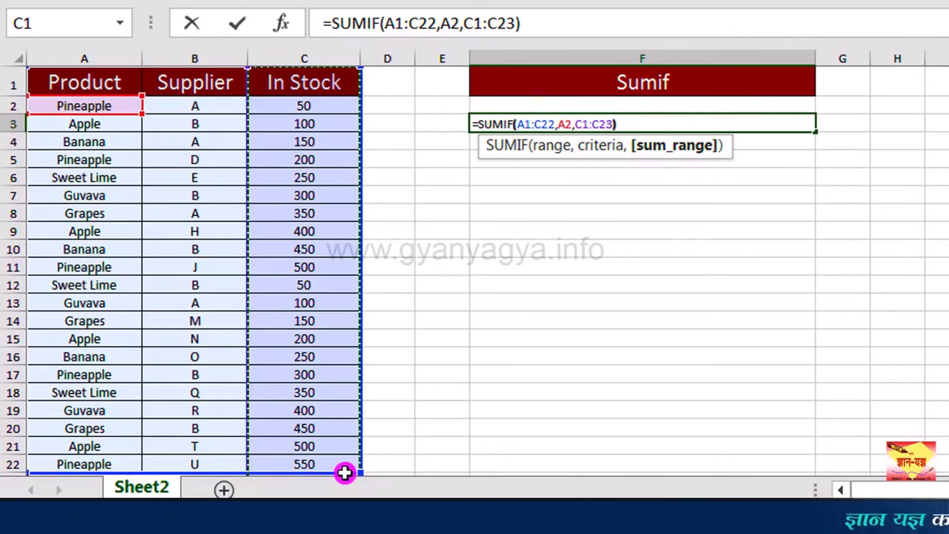
key("ctrl+Return")
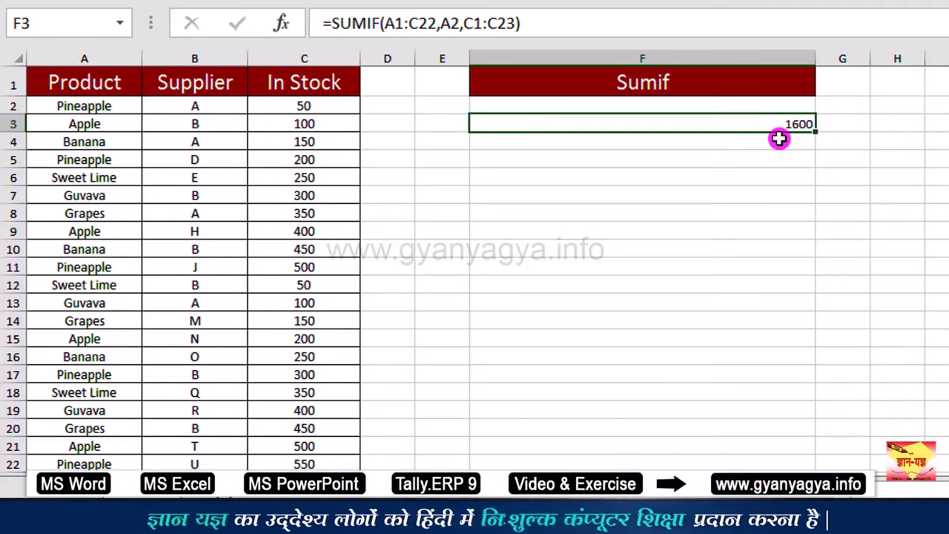
Check the SUMIF total by selecting the Pineapple stock cells C2, C5, C11, C17 and C22 together, and finish on F5.
key("ctrl")
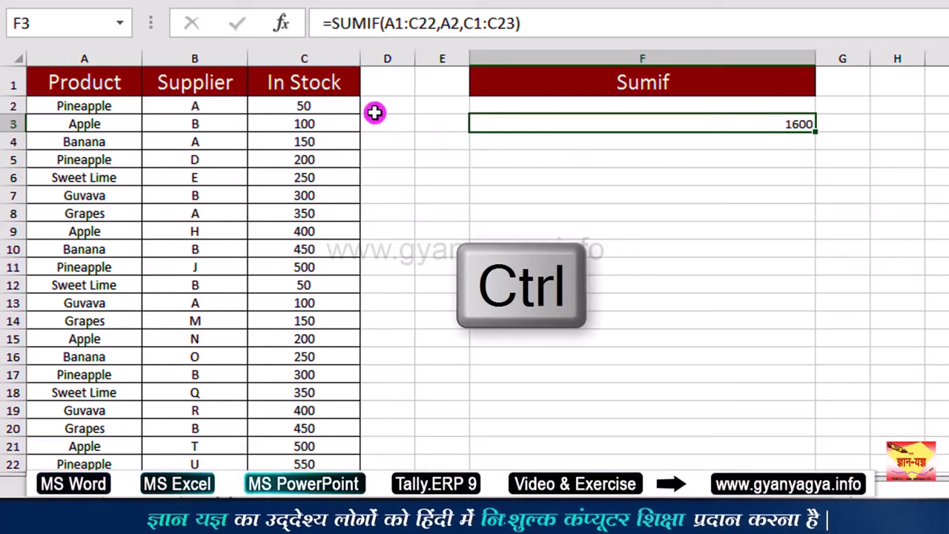
left_click(327, 109)
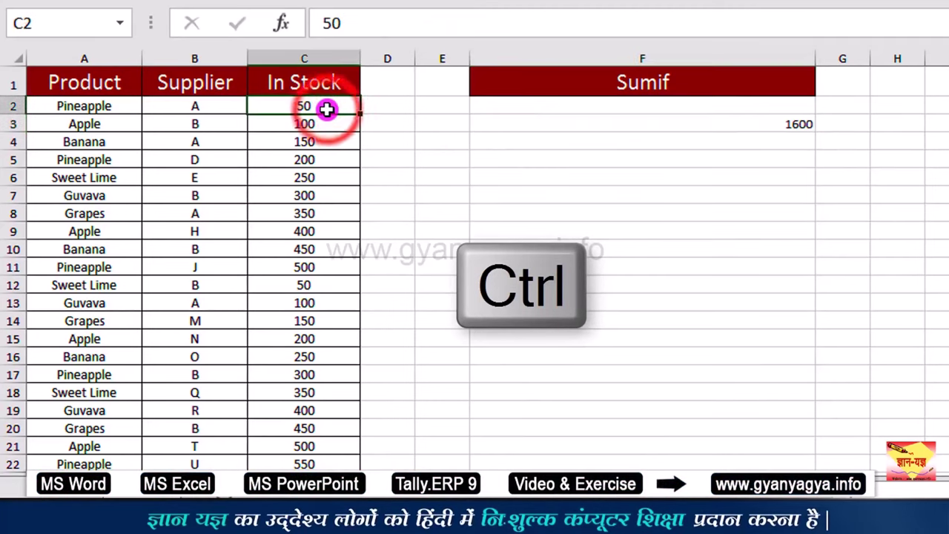
left_click(328, 158, "ctrl")
left_click(319, 267, "ctrl")
left_click(319, 375, "ctrl")
left_click(313, 465, "ctrl")
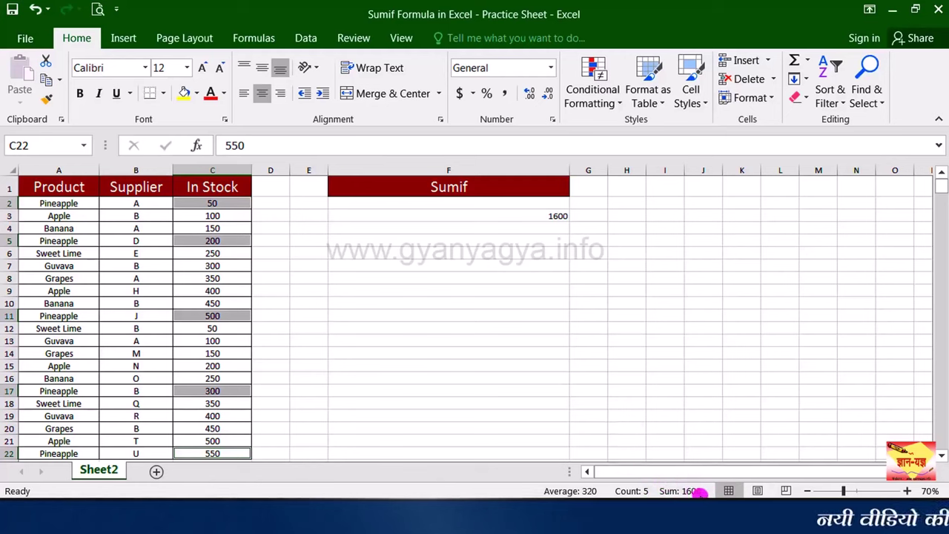
left_click(525, 242)
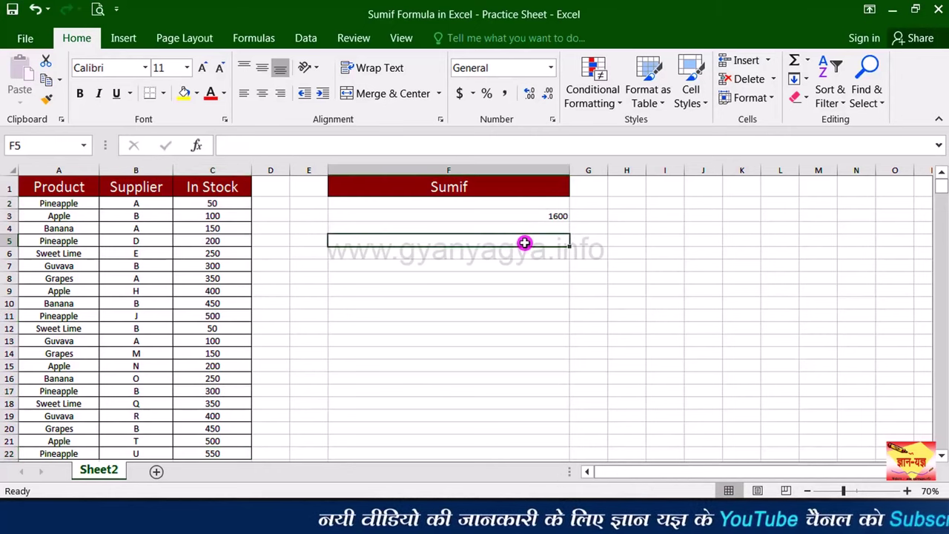
Search the function library for "sumif" and insert the SUMIF function into F5.
left_click(254, 40)
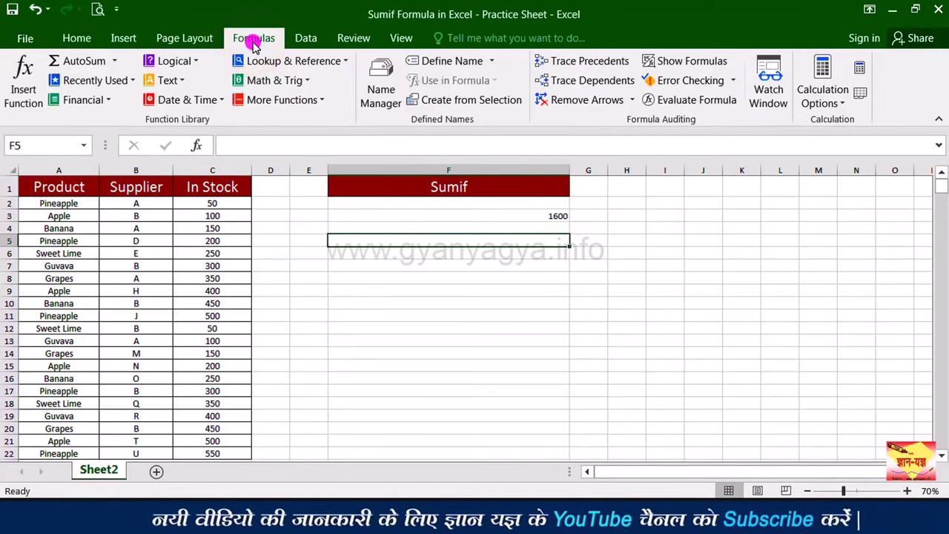
left_click(23, 98)
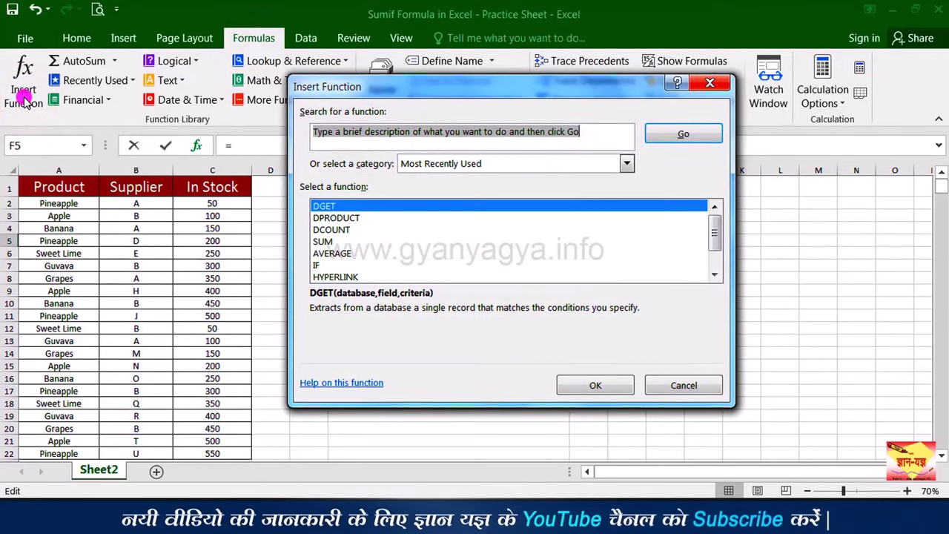
type("sumif")
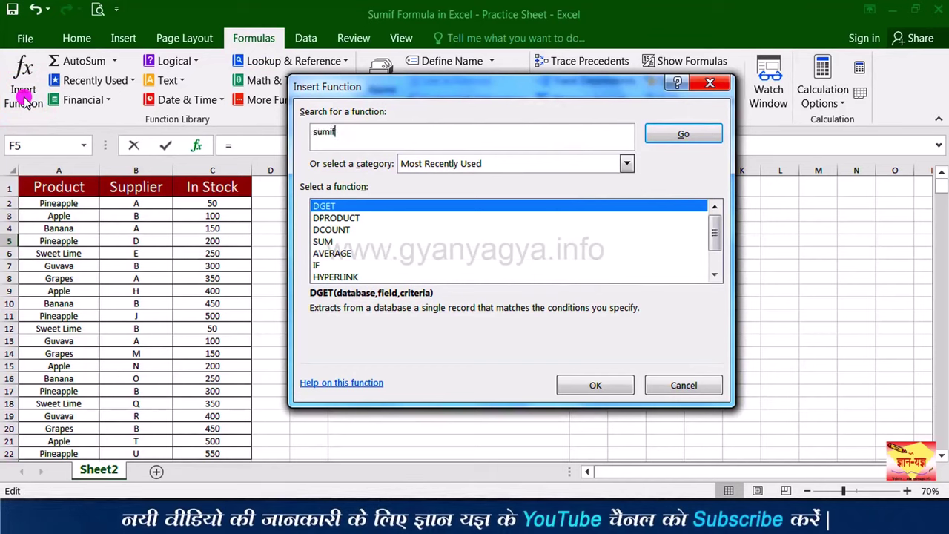
left_click(673, 138)
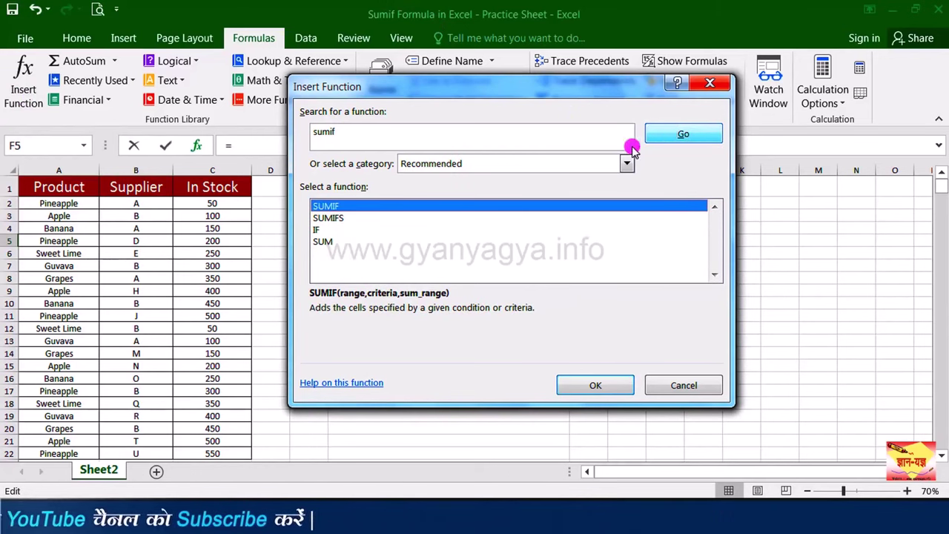
left_click(598, 384)
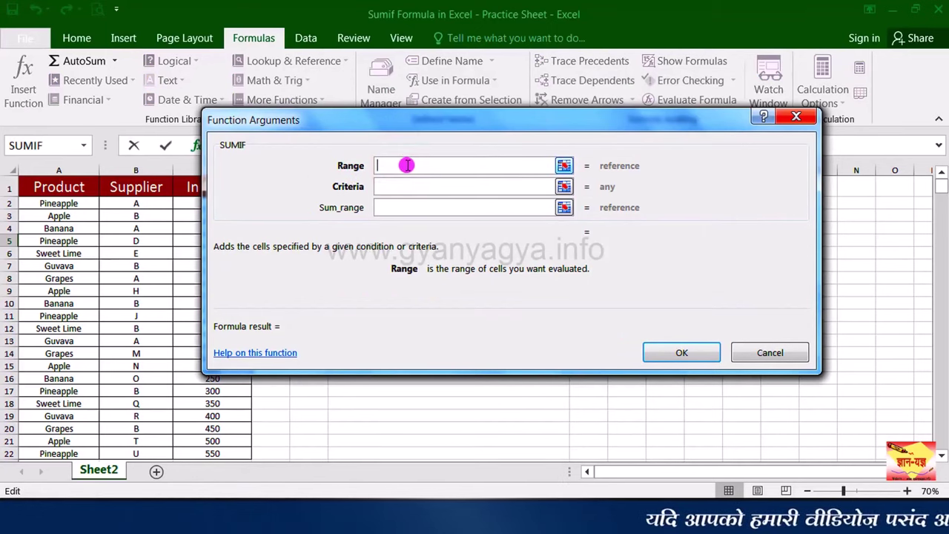
Complete the F5 SUMIF arguments with range A1:C22, criterion A7 and sum range C1:C22.
left_click_drag(303, 119, 427, 135)
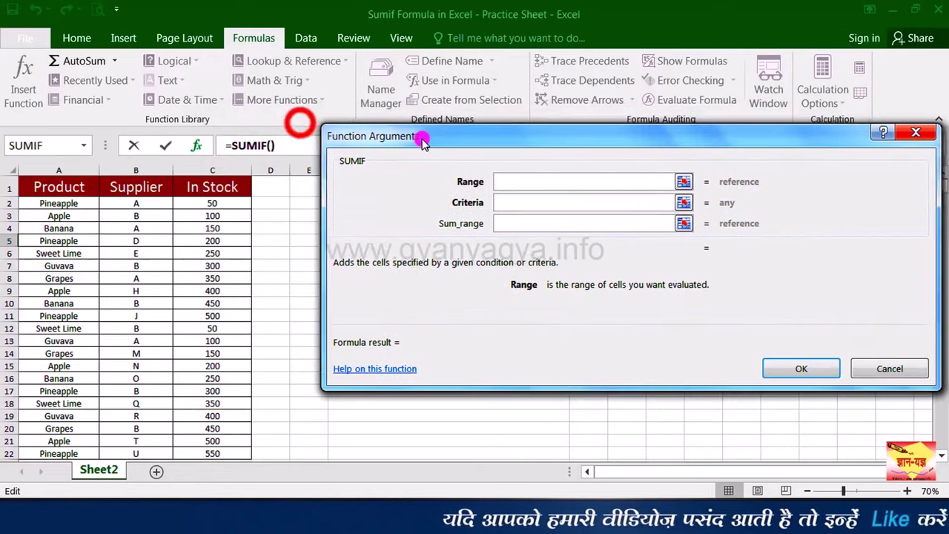
left_click_drag(33, 183, 213, 452)
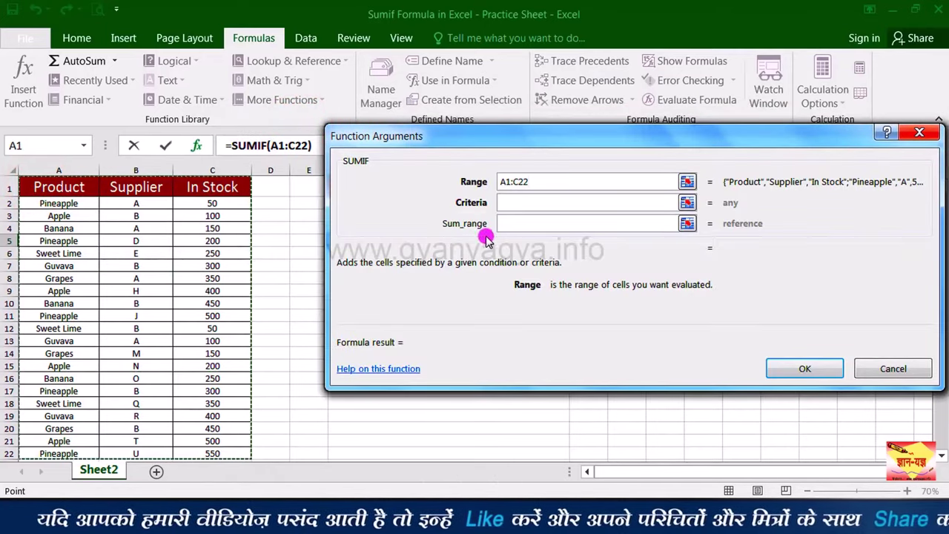
left_click(512, 203)
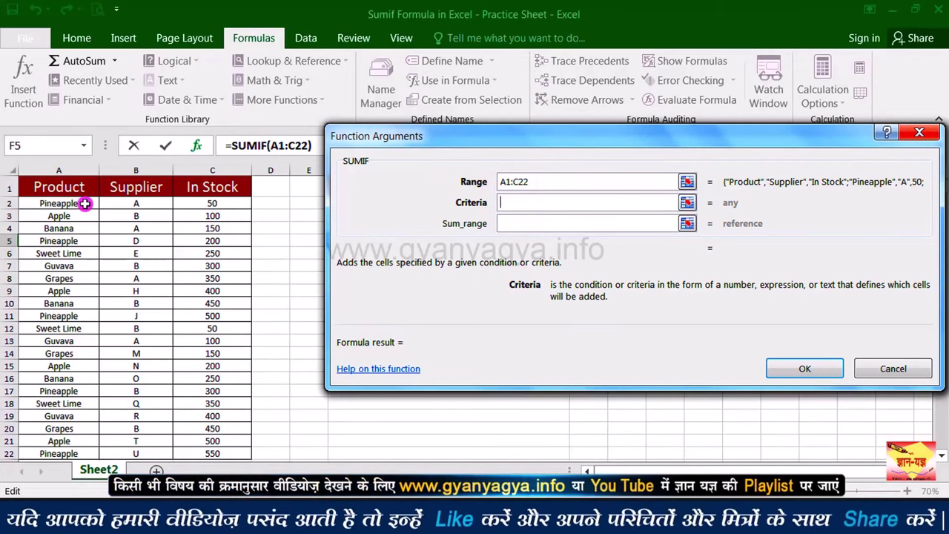
left_click(83, 264)
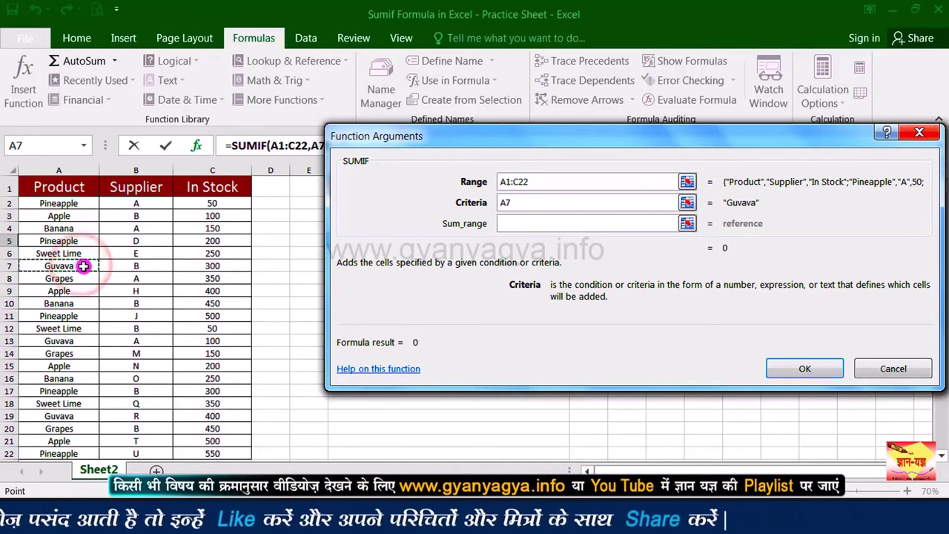
left_click(522, 226)
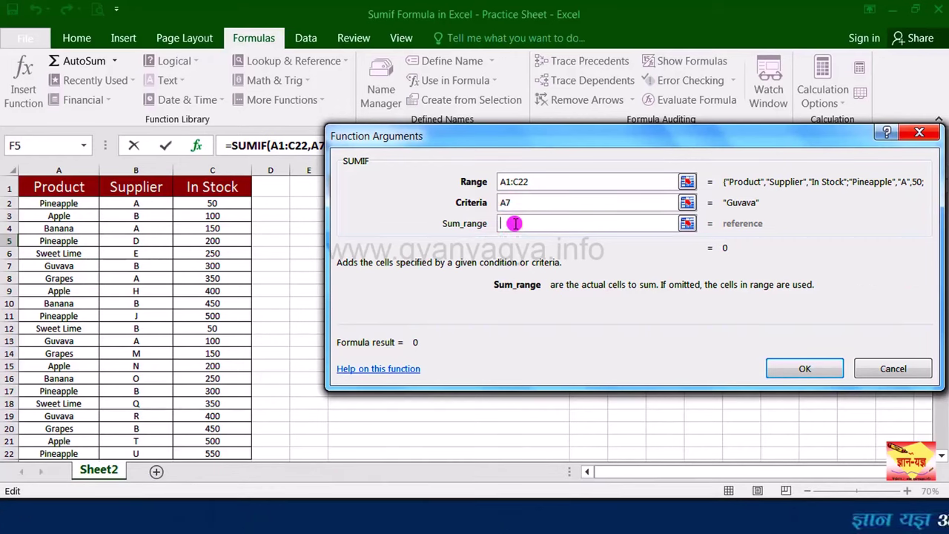
left_click_drag(212, 187, 230, 453)
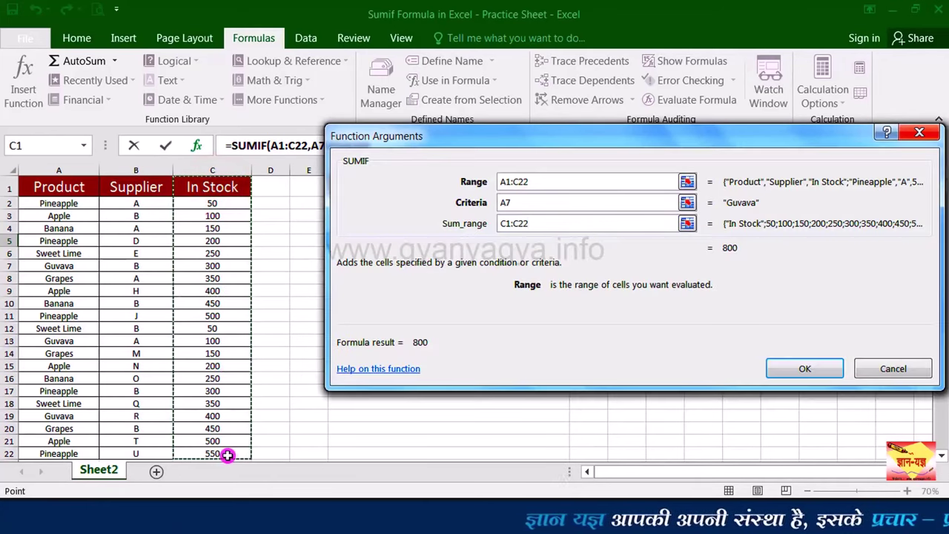
left_click(802, 369)
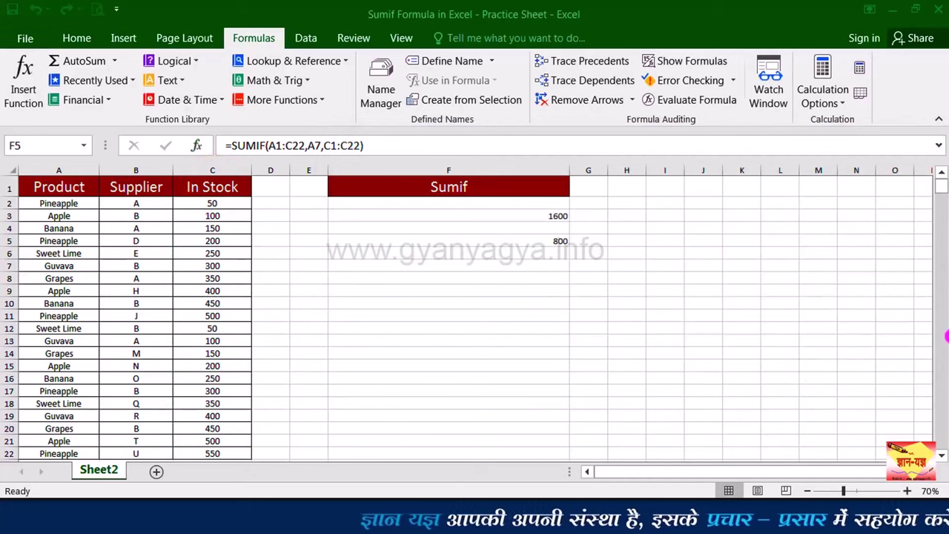
Check the F5 total by reviewing its formula and selecting the Guvava stock cells C7, C13 and C19 together.
left_click(414, 239)
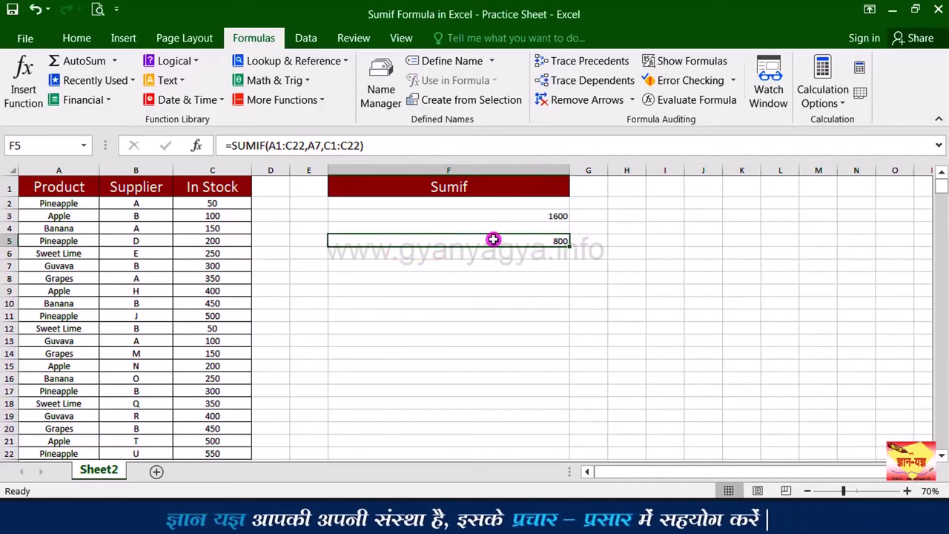
left_click(212, 266)
left_click(212, 340, "ctrl")
left_click(207, 416, "ctrl")
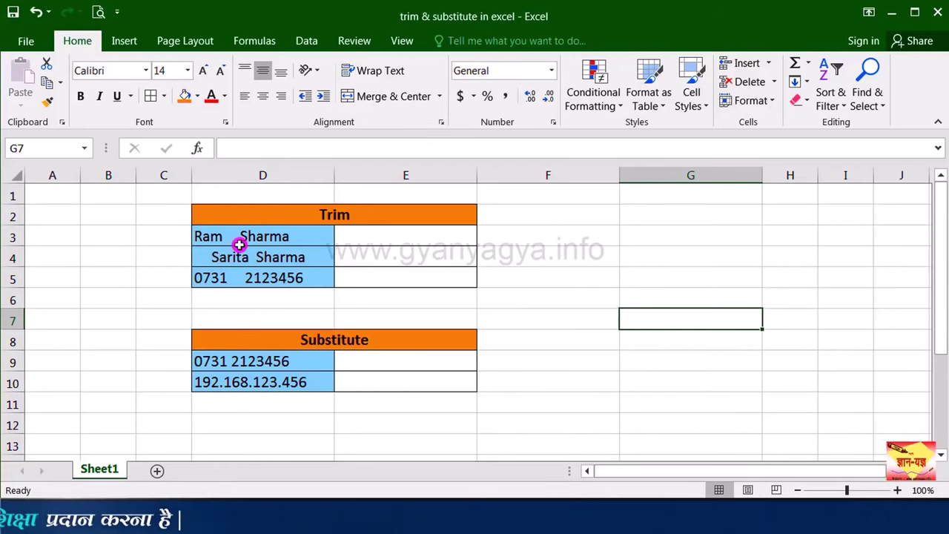
In the trim & substitute workbook, enter =TRIM(D3) in E3 and reselect the cell to show its formula.
left_click(399, 236)
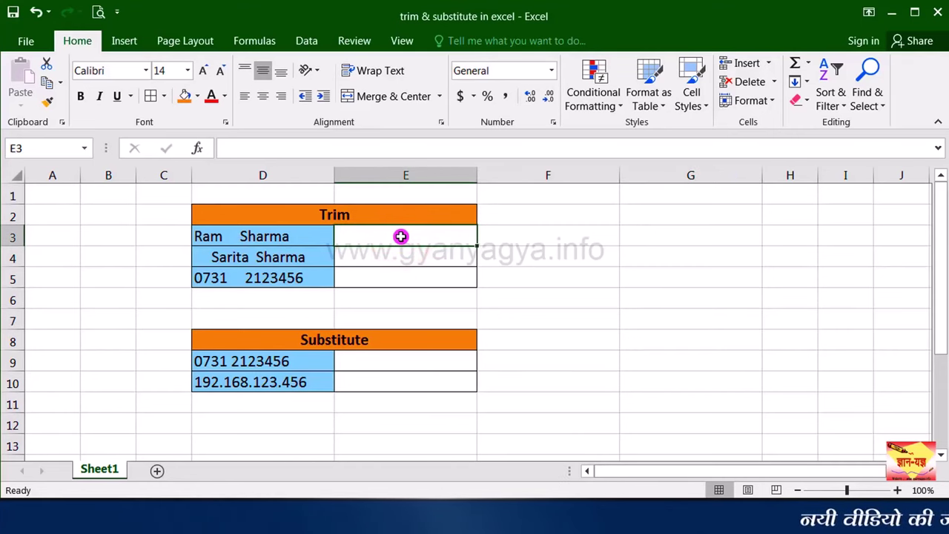
type("=")
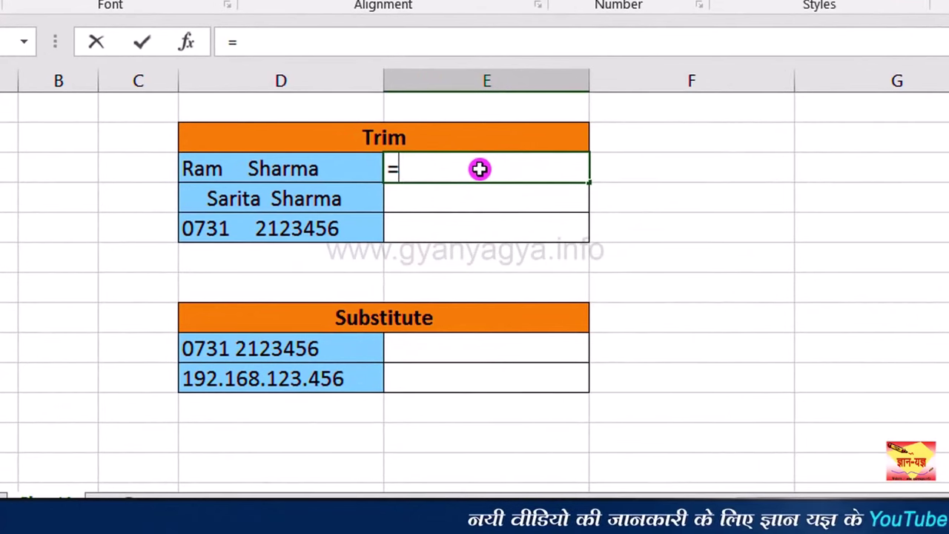
type("trim")
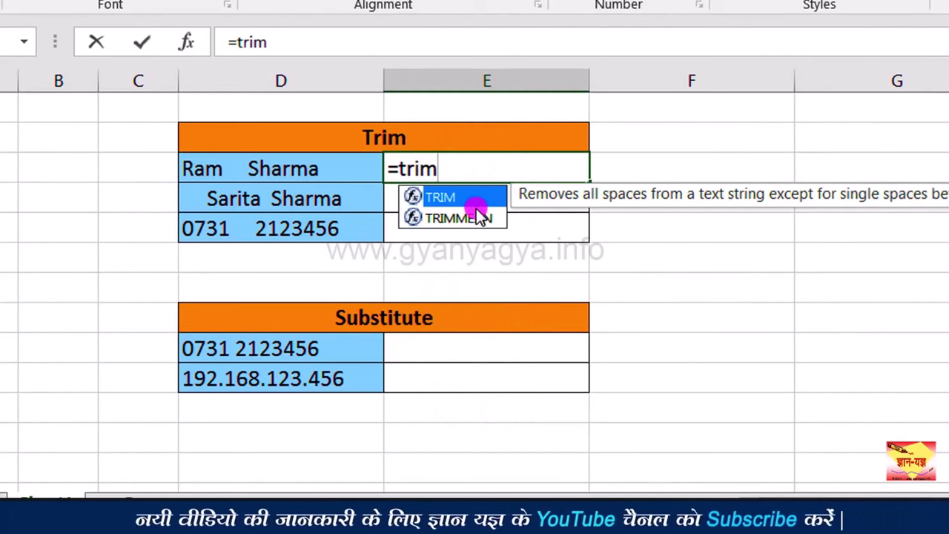
double_click(472, 197)
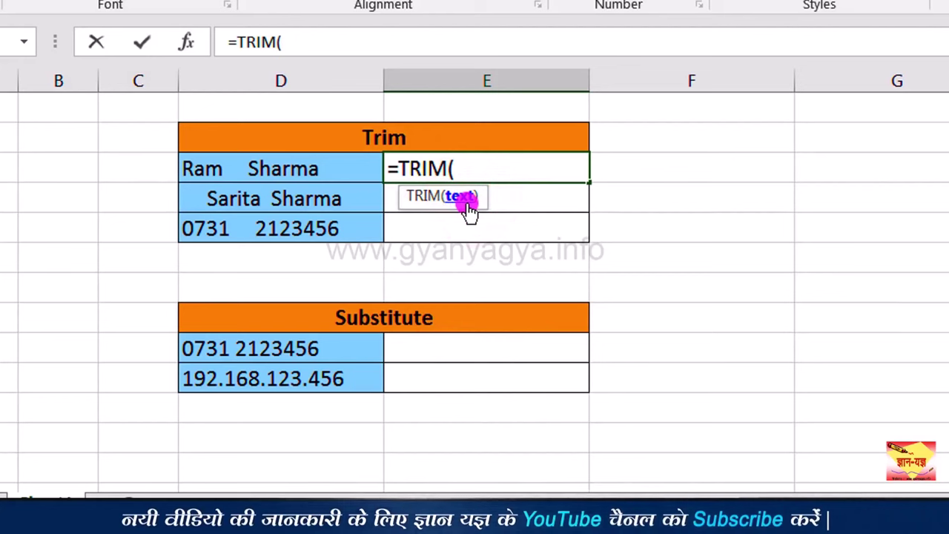
left_click(316, 173)
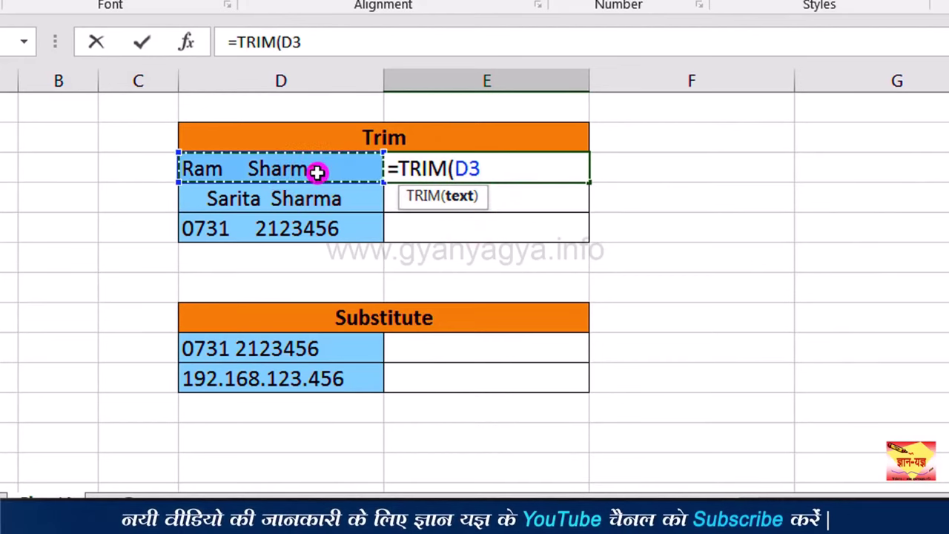
type(")")
key("Return")
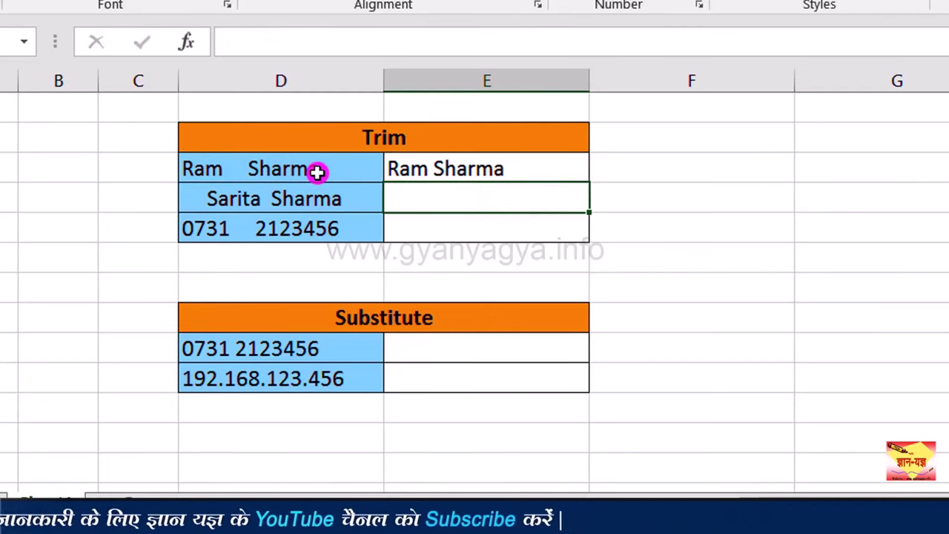
left_click(549, 165)
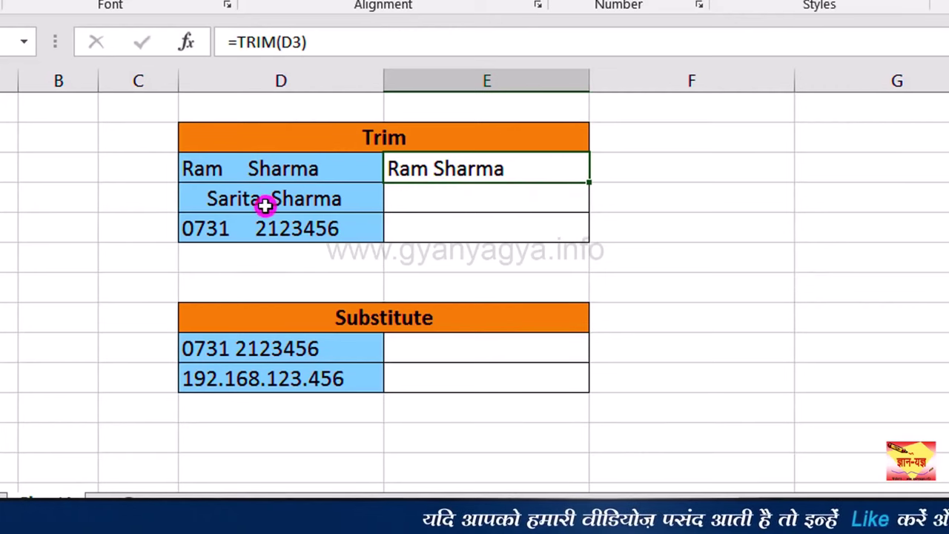
Remove the extra spaces from the D4 name by entering =TRIM(D4) in E4, ending with E4 selected.
left_click(230, 205)
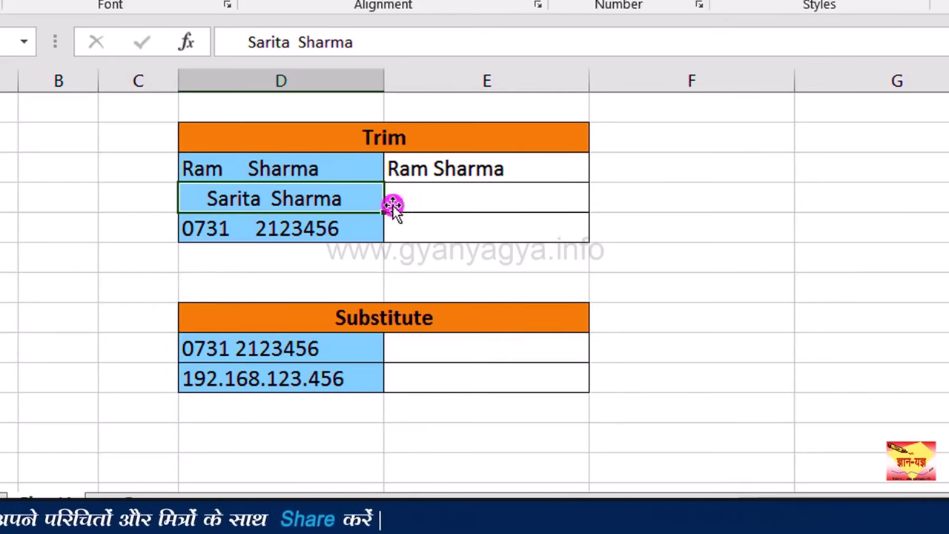
left_click(449, 198)
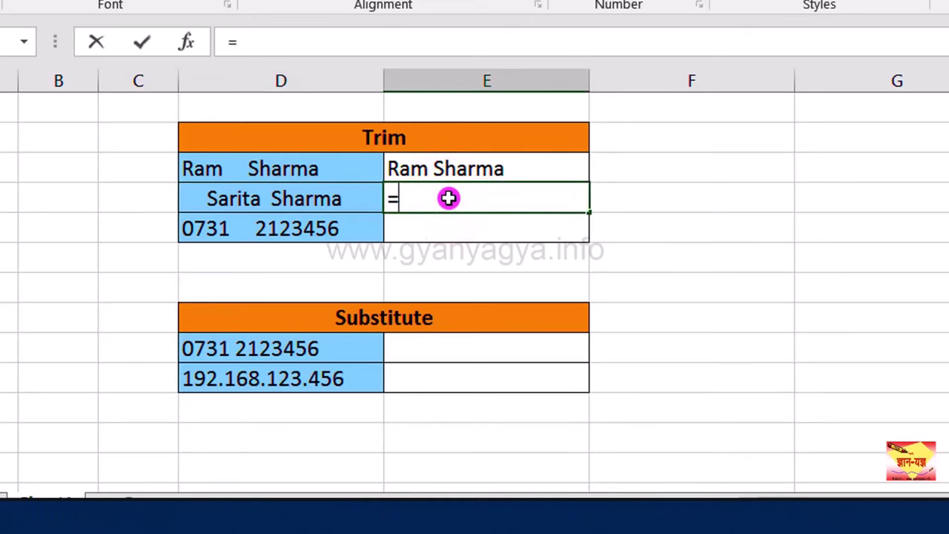
type("=trim")
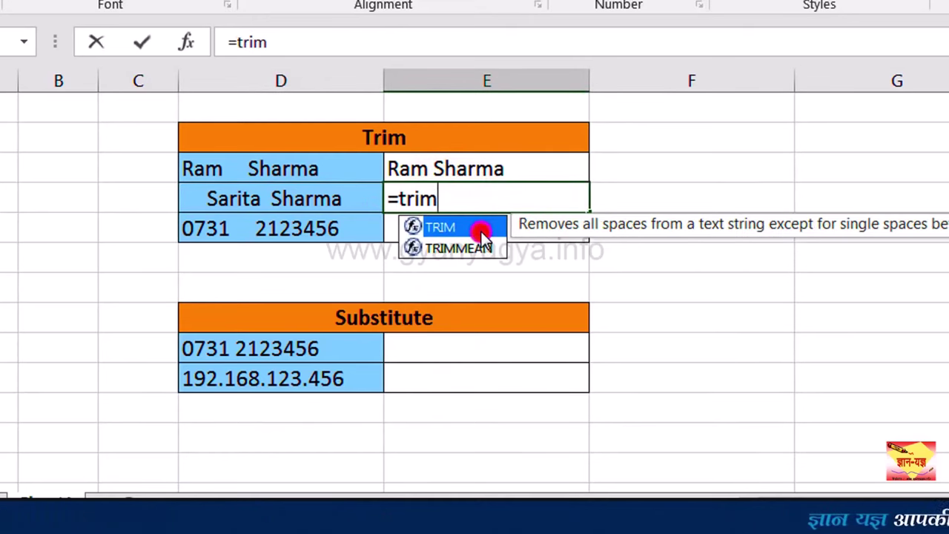
double_click(481, 230)
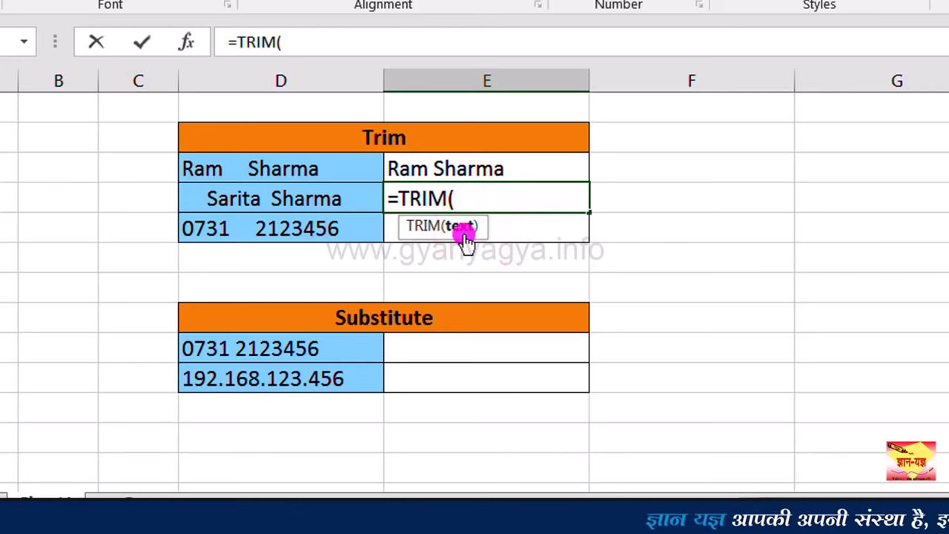
left_click(344, 200)
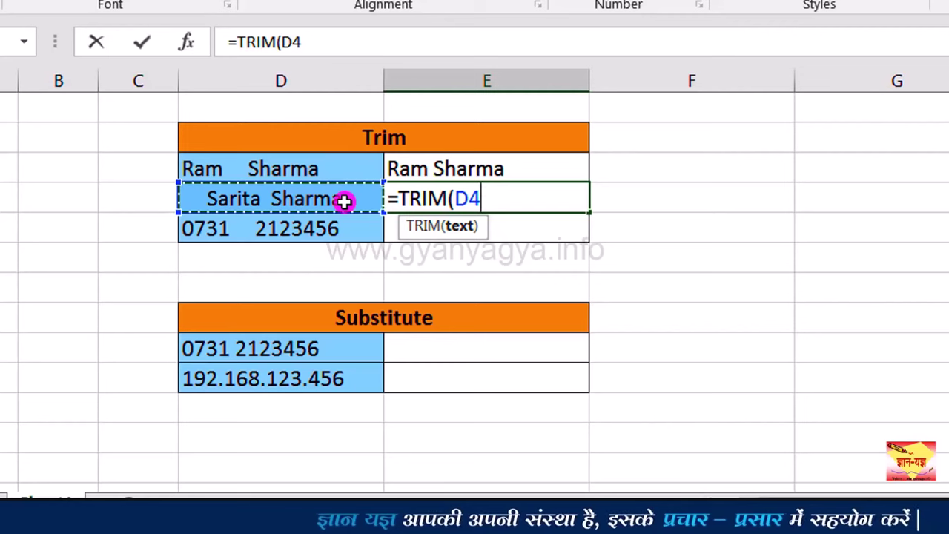
type(")")
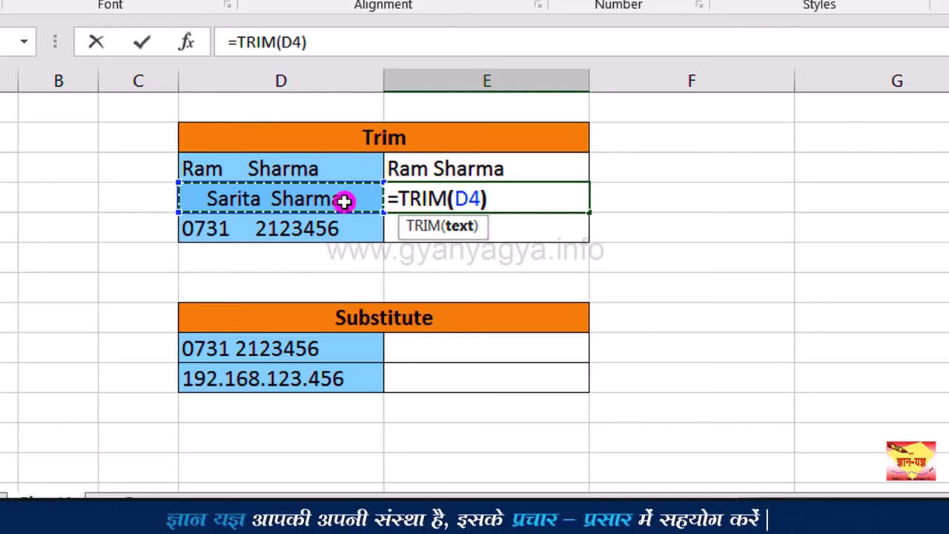
key("Return")
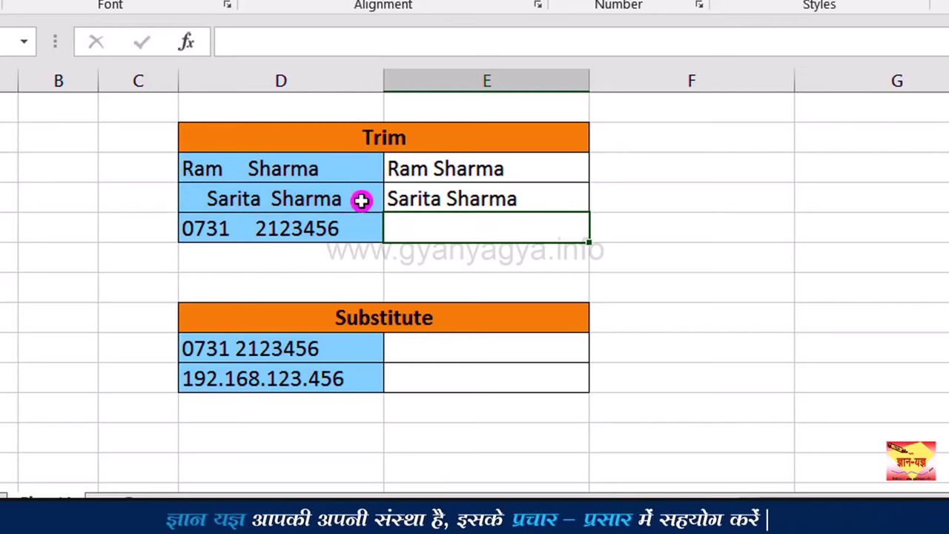
left_click(515, 200)
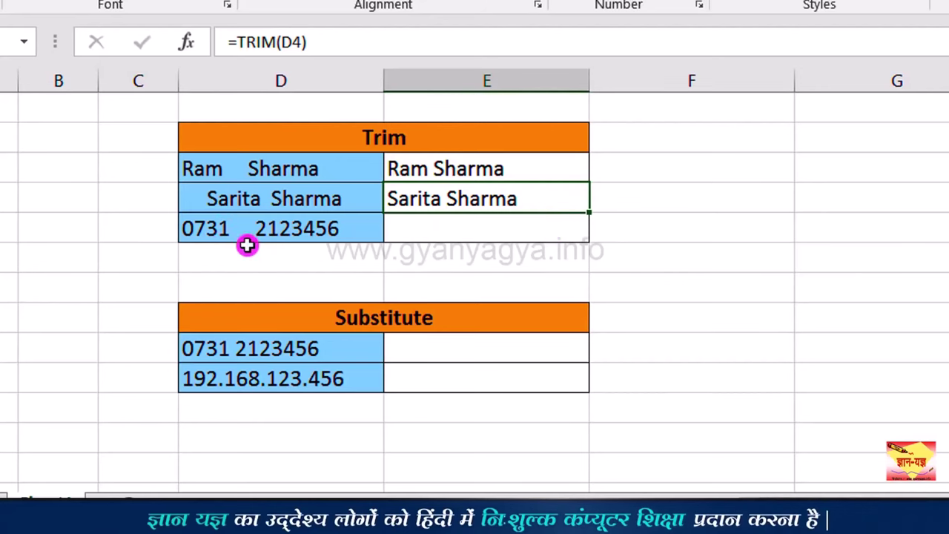
Enter =TRIM(D5) in E5 to clean up the spaced number, ending with E5 selected.
left_click(365, 236)
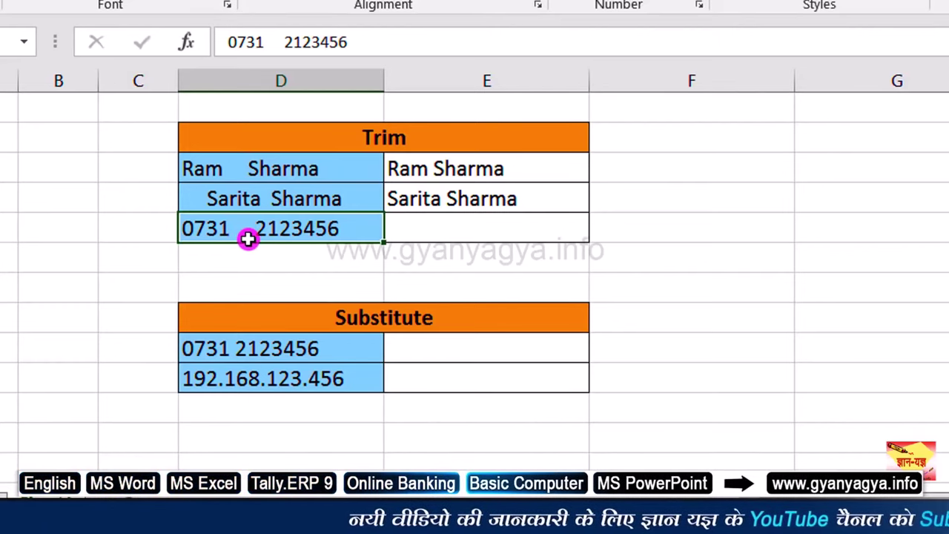
left_click(507, 234)
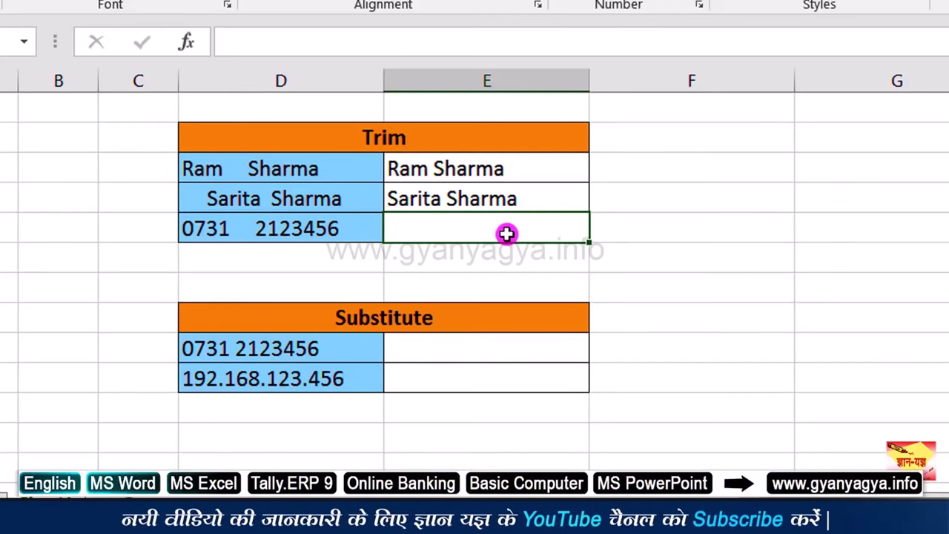
type("=TRIM(")
left_click(276, 228)
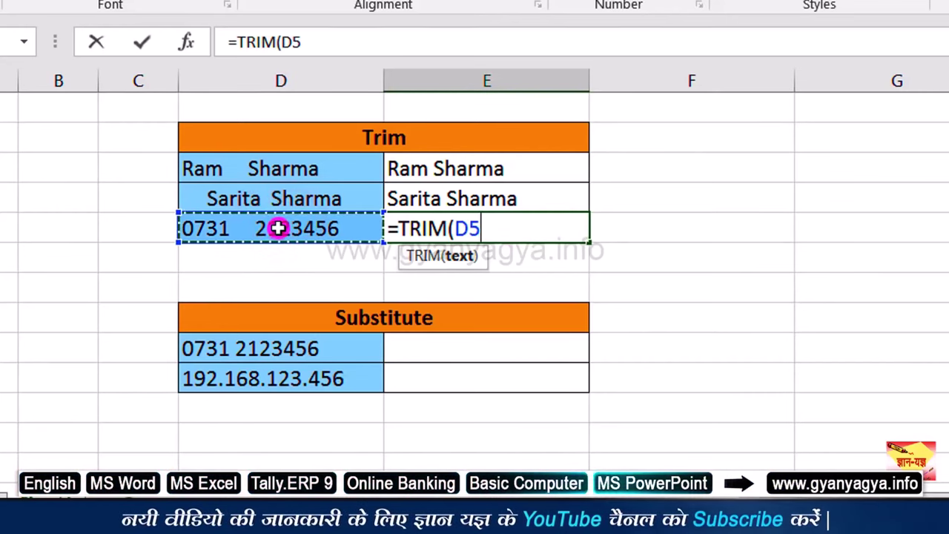
type(")")
key("ctrl+Return")
key("Return")
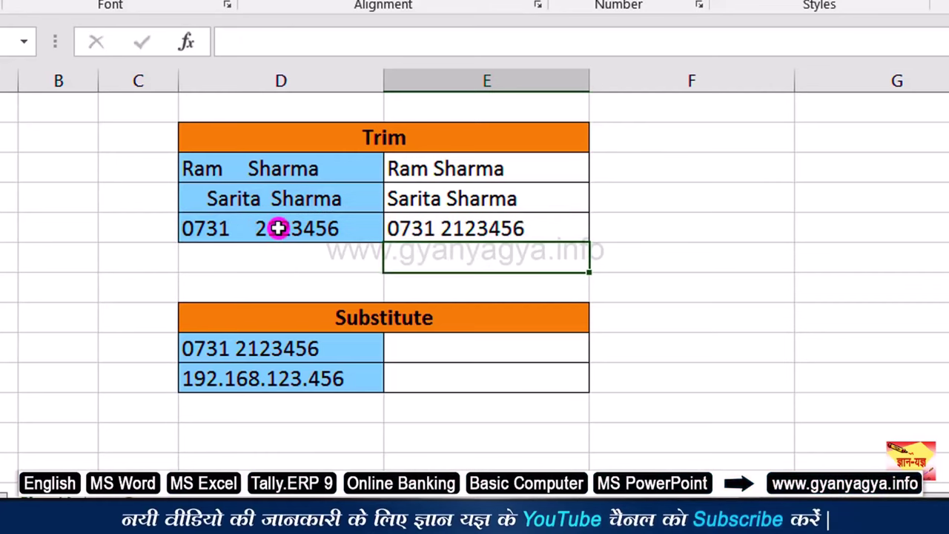
left_click(550, 236)
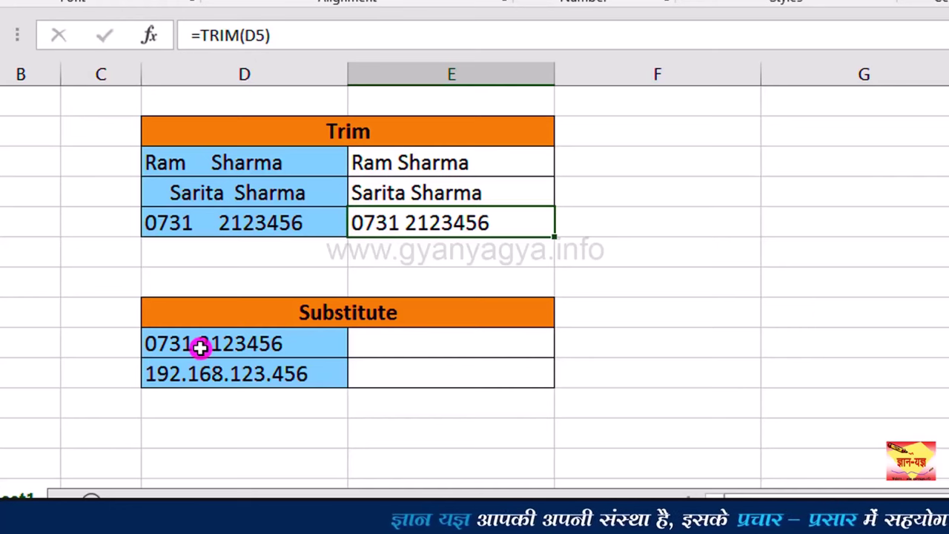
Replace the space in the D9 number with a hyphen by entering =SUBSTITUTE(D9," ","-") in E9.
left_click(200, 347)
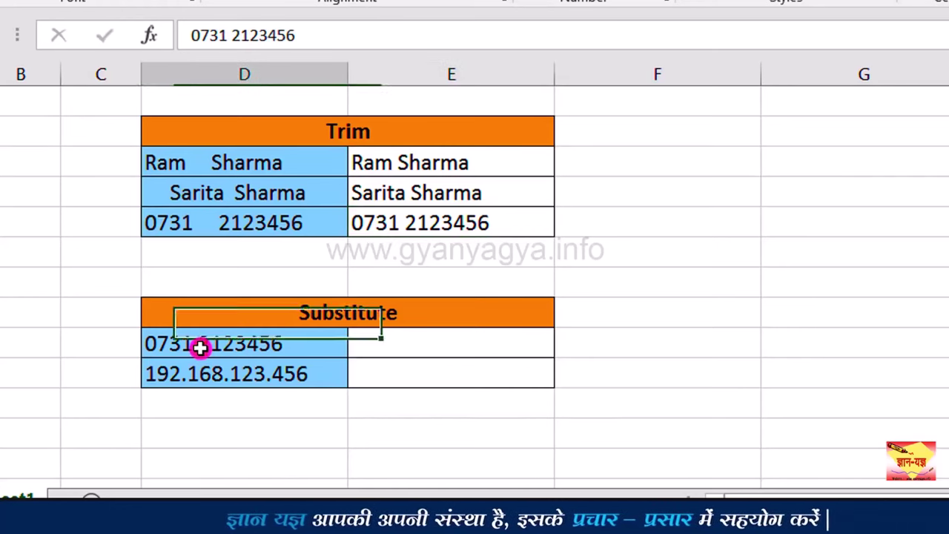
left_click(478, 342)
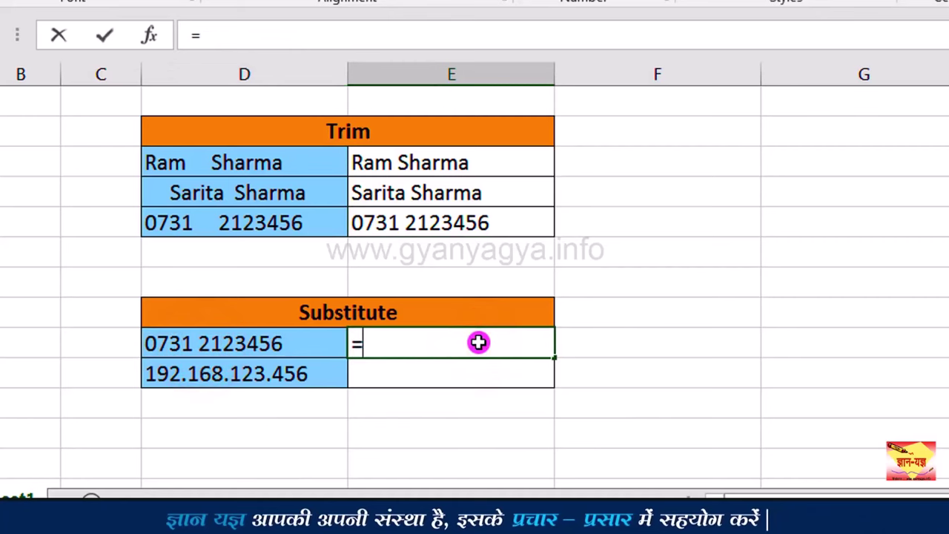
type("=subs")
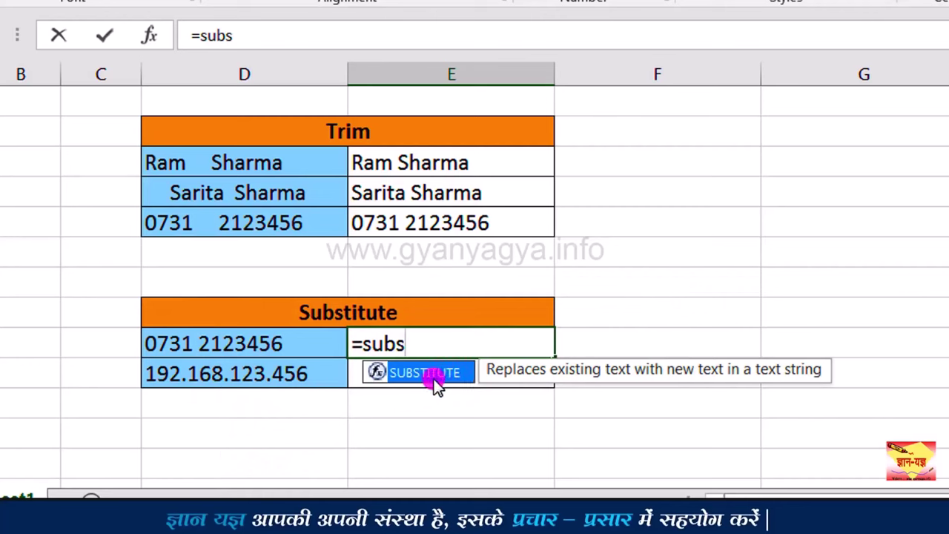
double_click(444, 376)
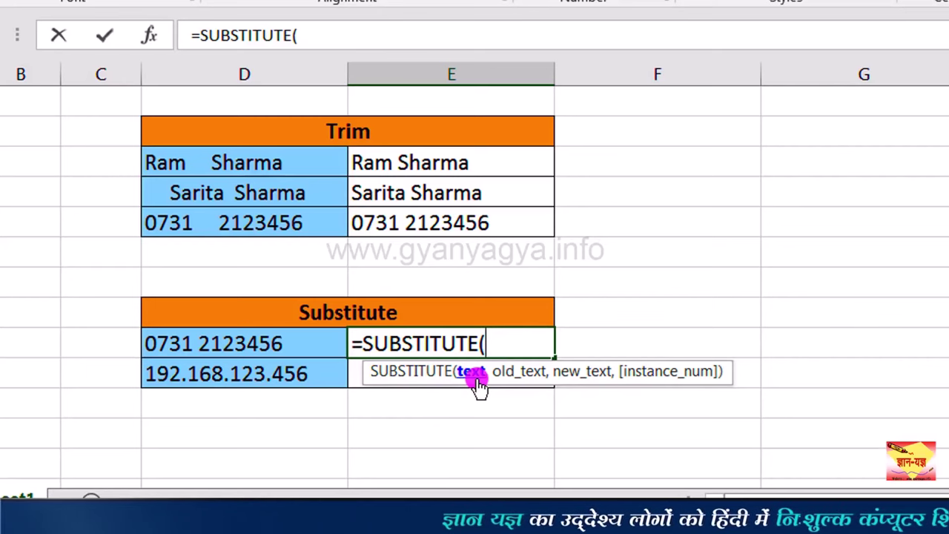
left_click(319, 345)
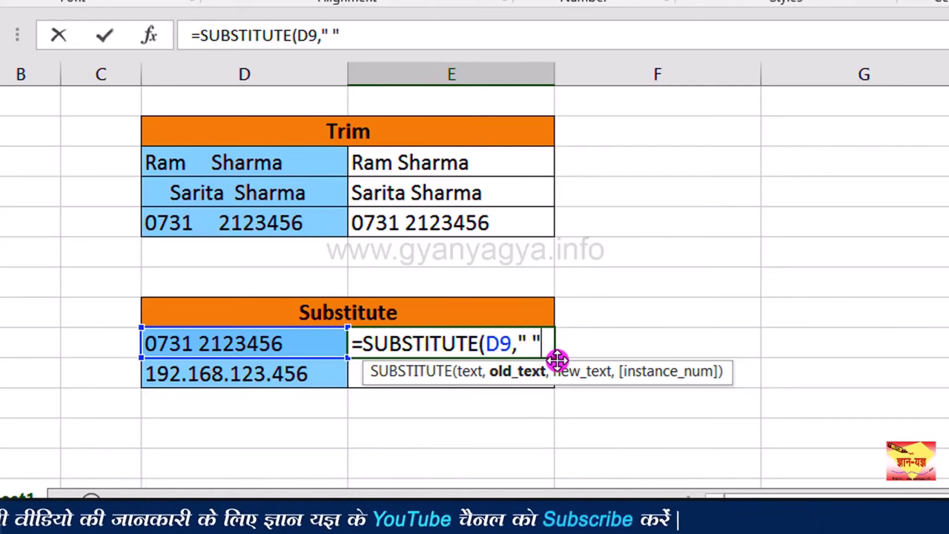
type(",\"-")
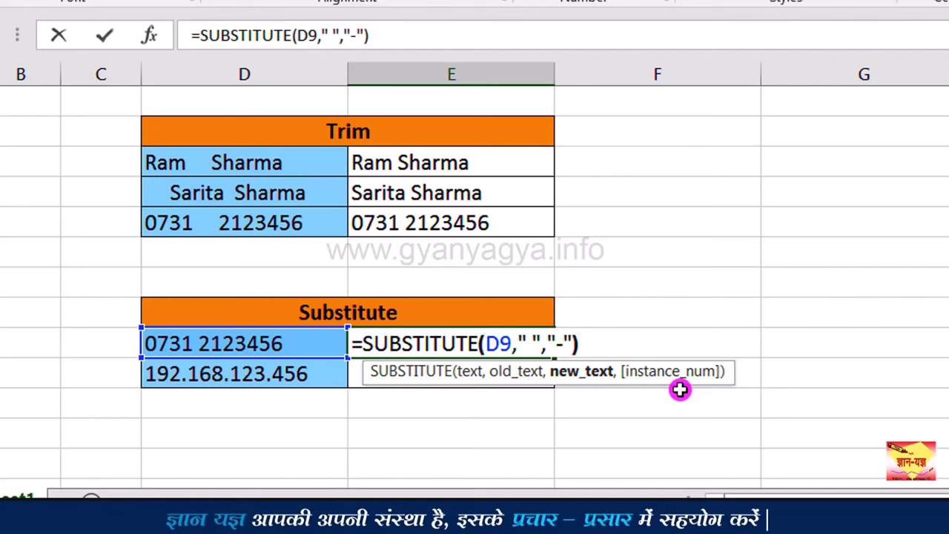
key("Return")
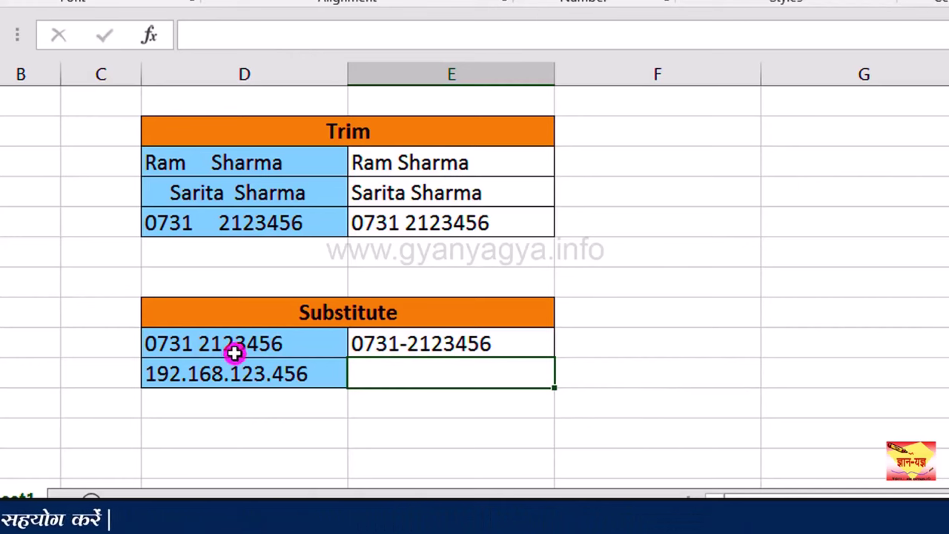
Replace every dot in the D10 value with a hyphen by entering =SUBSTITUTE(D10,".","-") in E10.
left_click(408, 376)
left_click(322, 376)
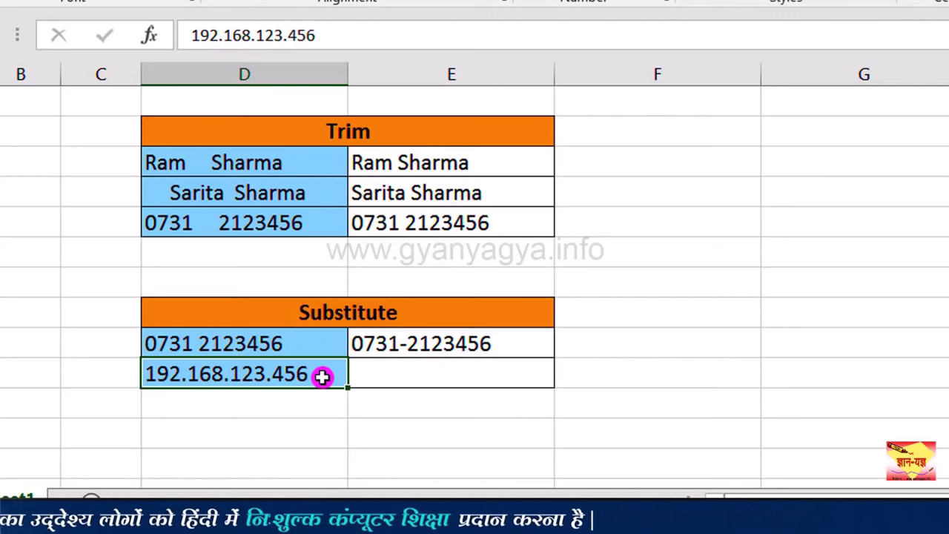
left_click(428, 372)
type("=")
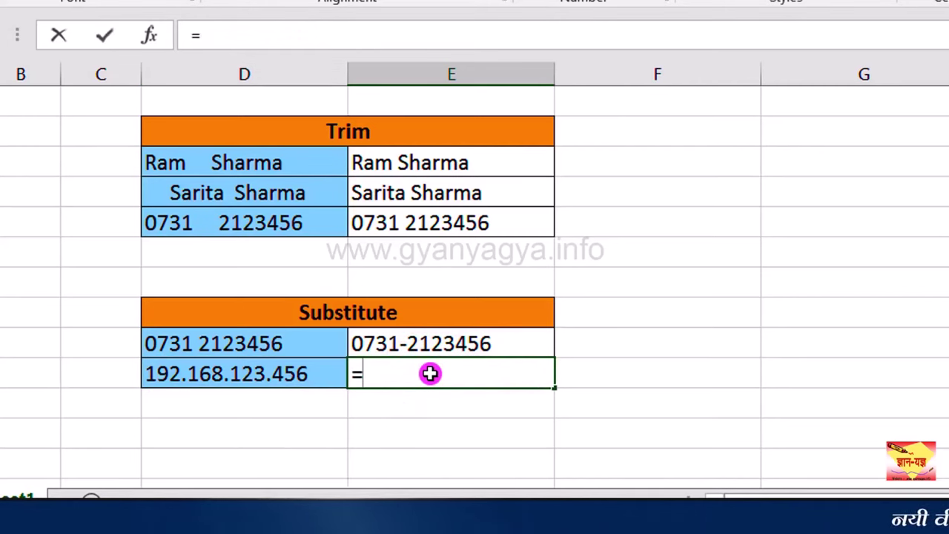
type("subs")
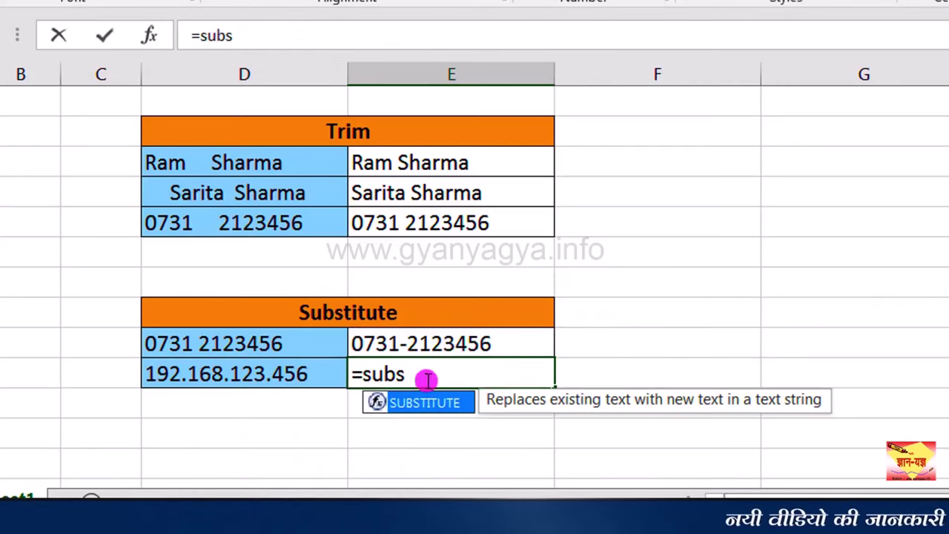
double_click(424, 405)
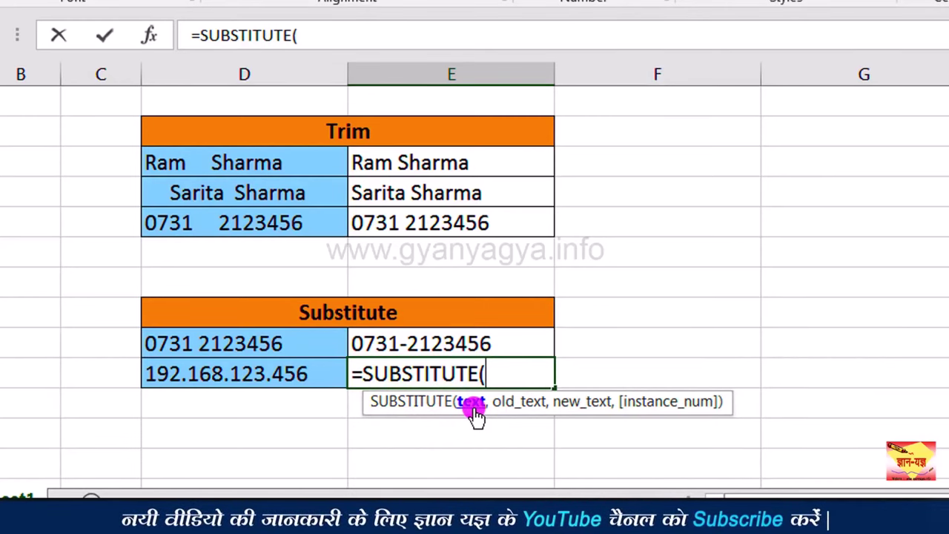
left_click(311, 374)
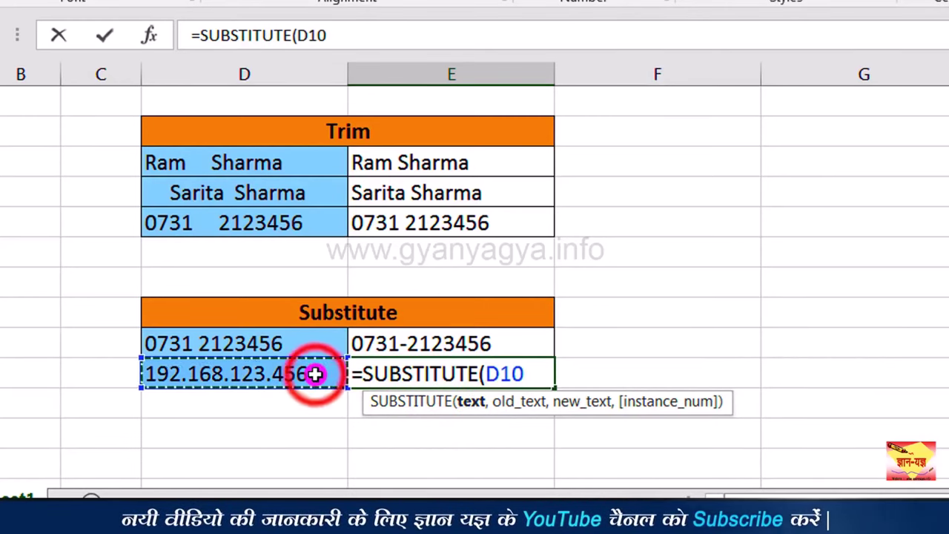
type(",")
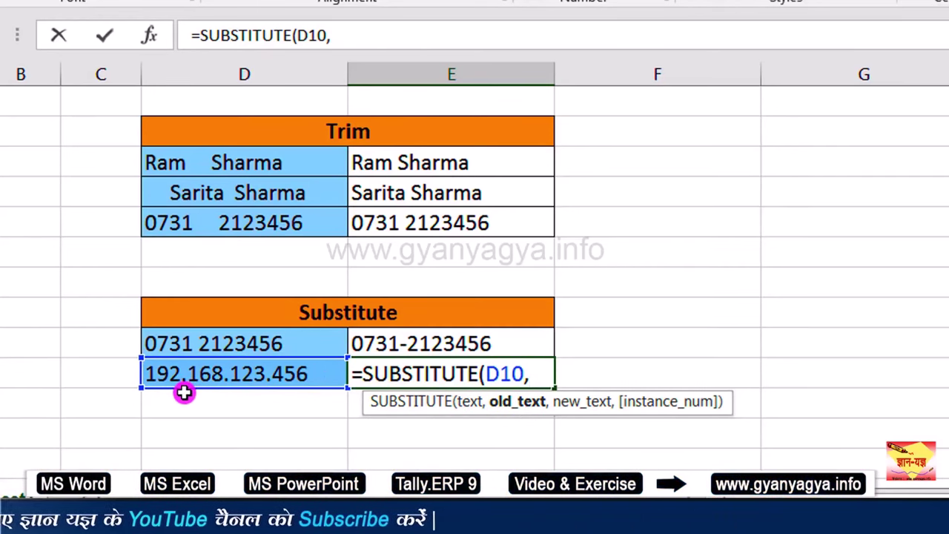
type("\".\"")
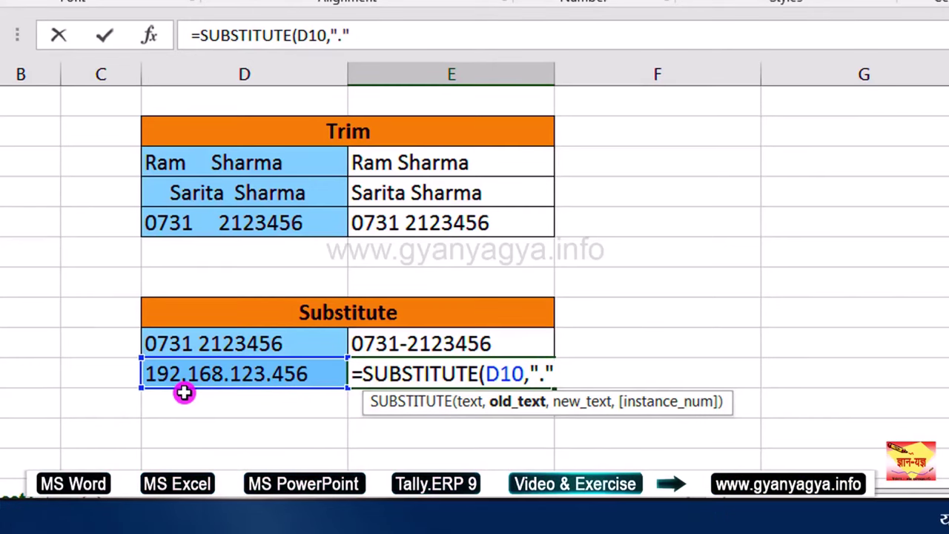
type(",\"-")
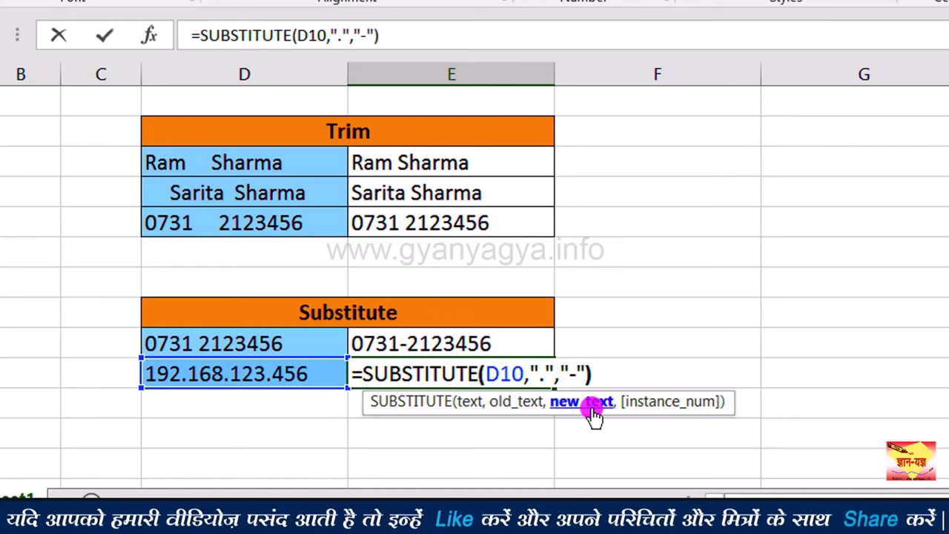
key("Return")
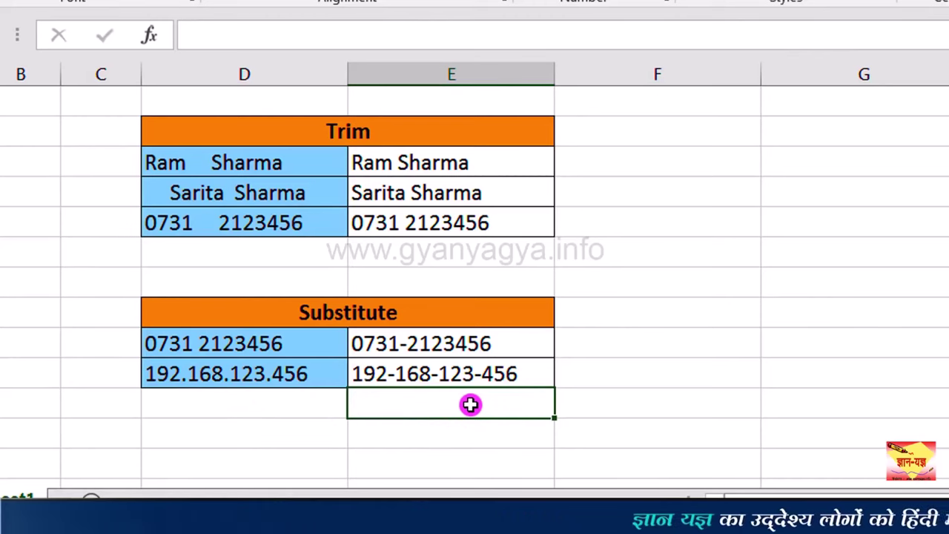
Replace only the first dot of D10 by entering =SUBSTITUTE(D10,".","-",1) in E11, ending with E11 selected.
type("=")
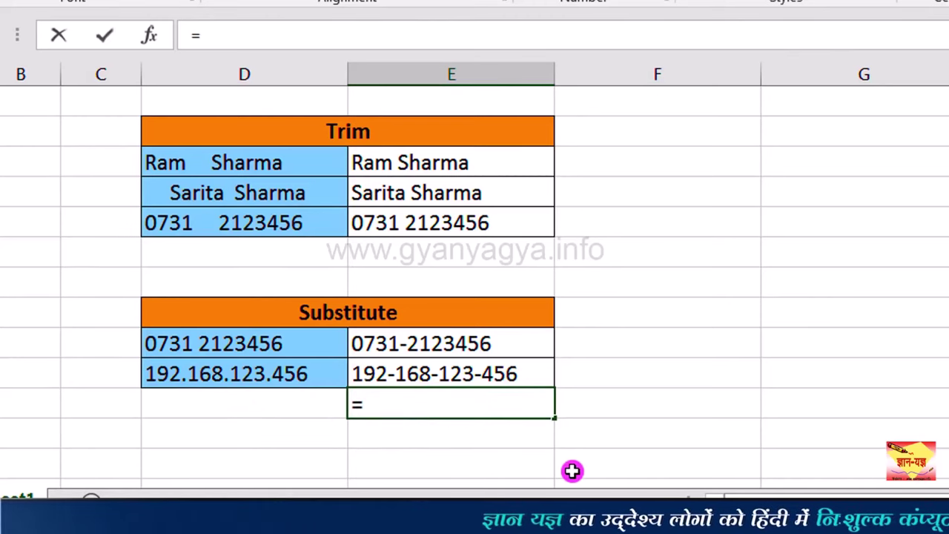
type("subs")
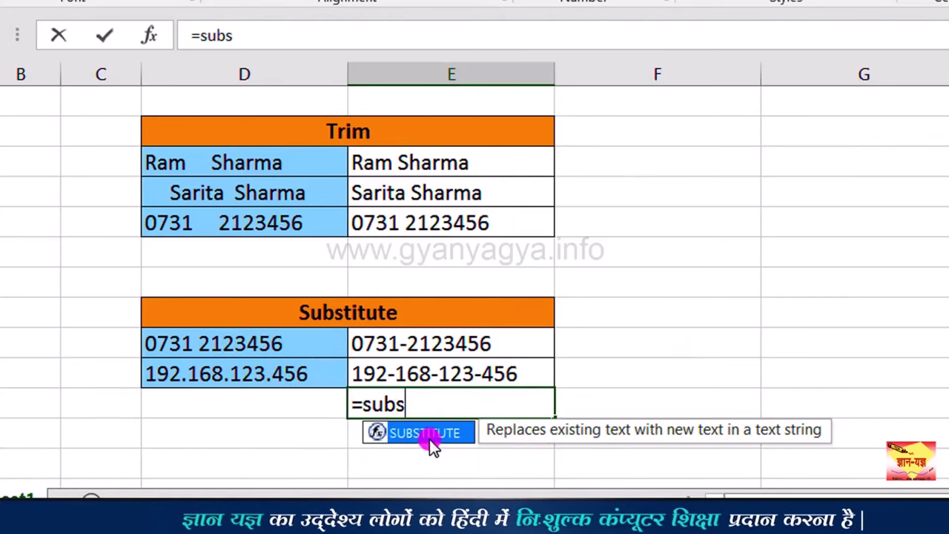
double_click(439, 434)
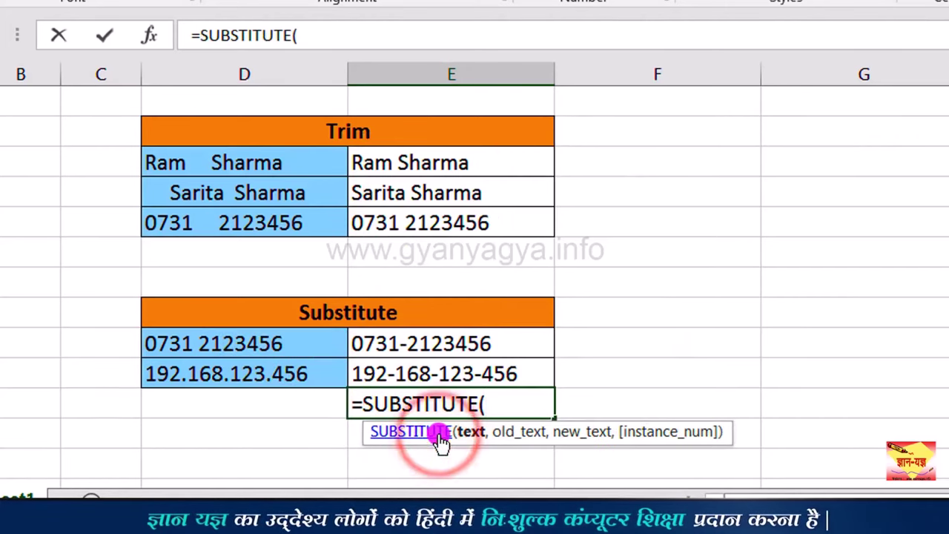
left_click(311, 379)
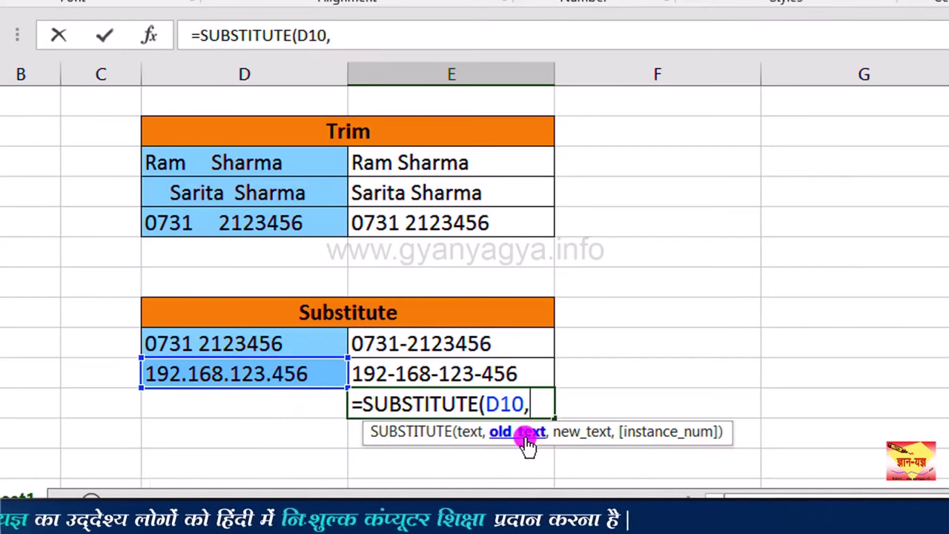
type("\".\"")
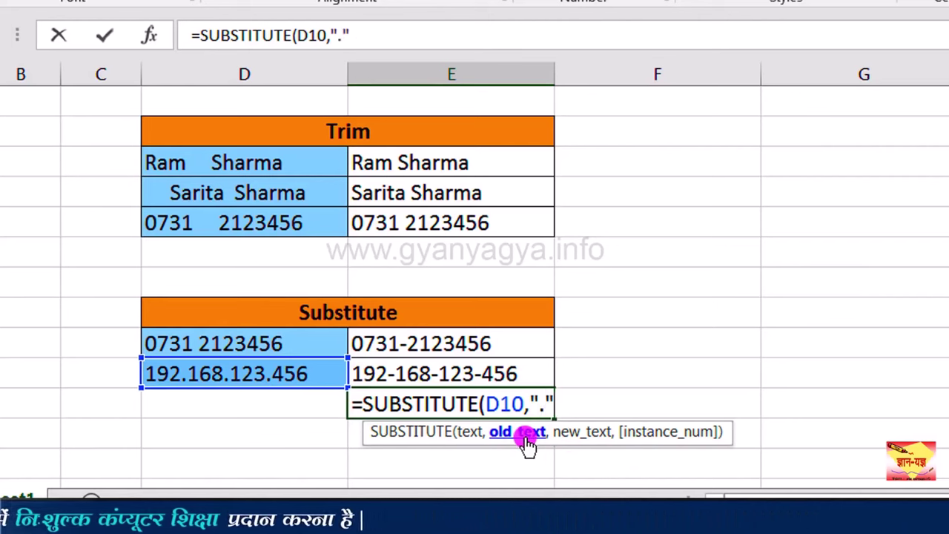
type(",")
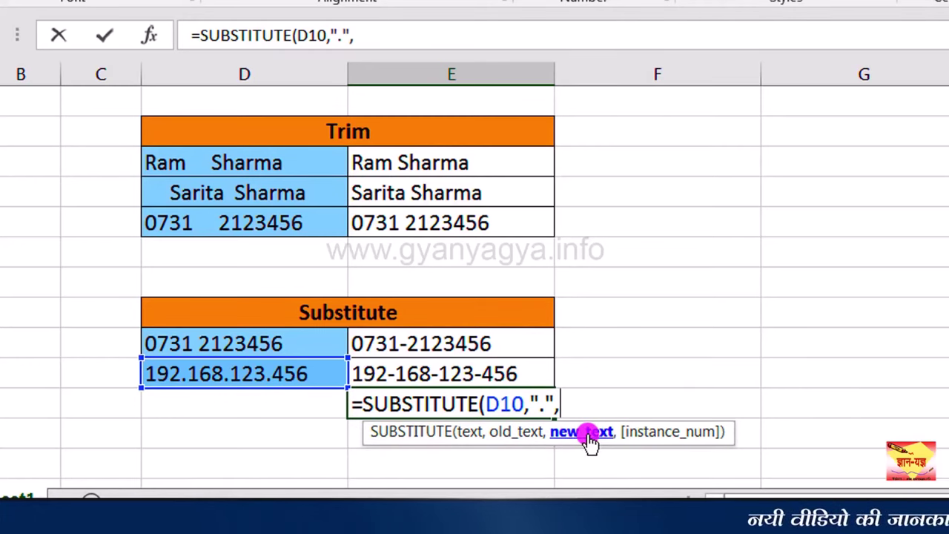
type("\"-\"")
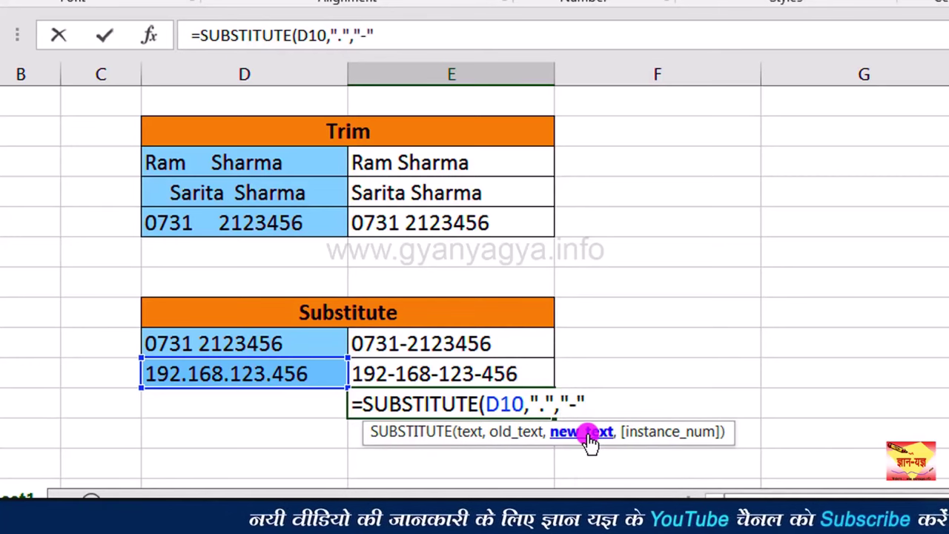
type(",1")
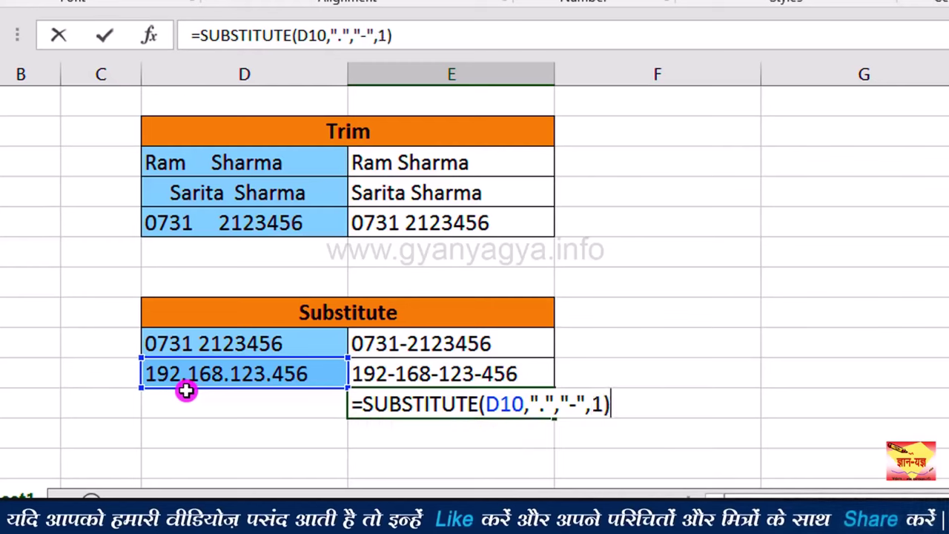
key("Return")
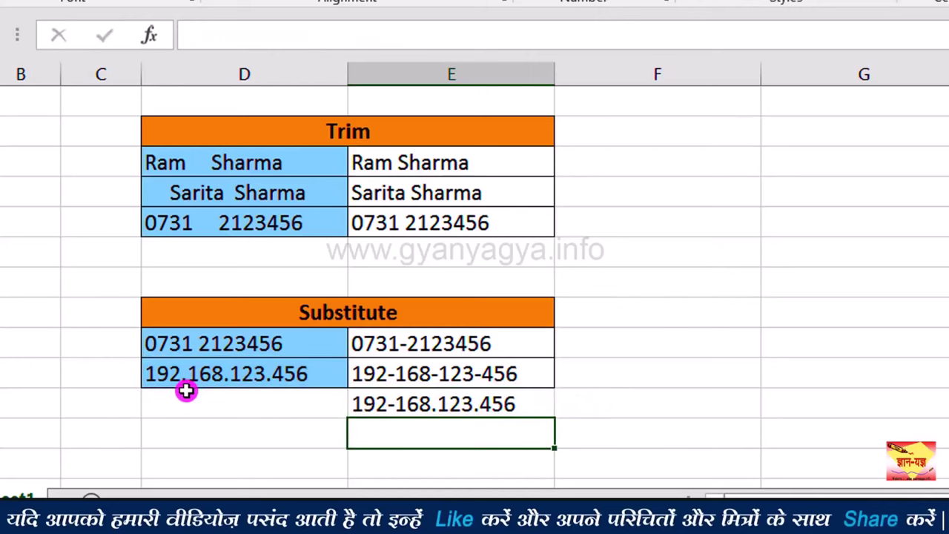
left_click(368, 407)
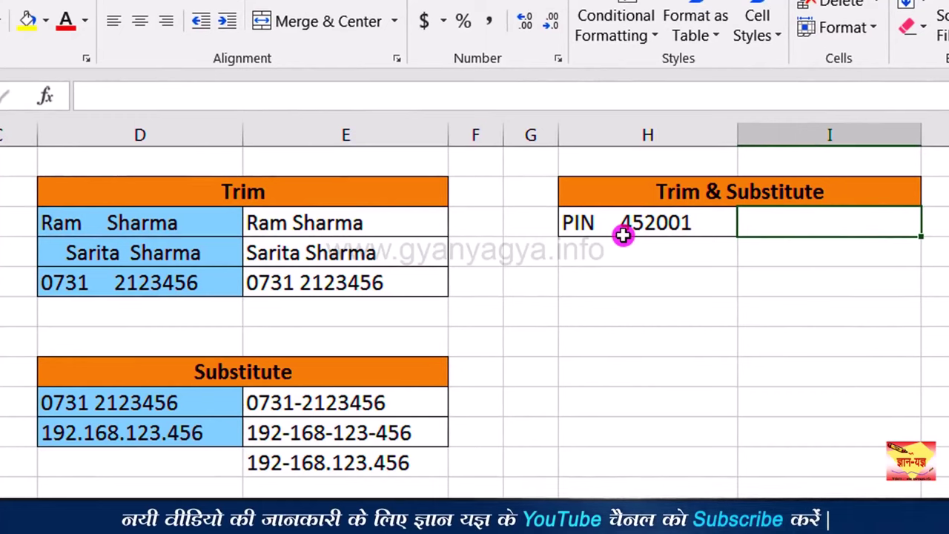
Try replacing the spaces in H3 with hyphens by entering =SUBSTITUTE(H3," ","-") in I3, and clear that cell again.
left_click(776, 225)
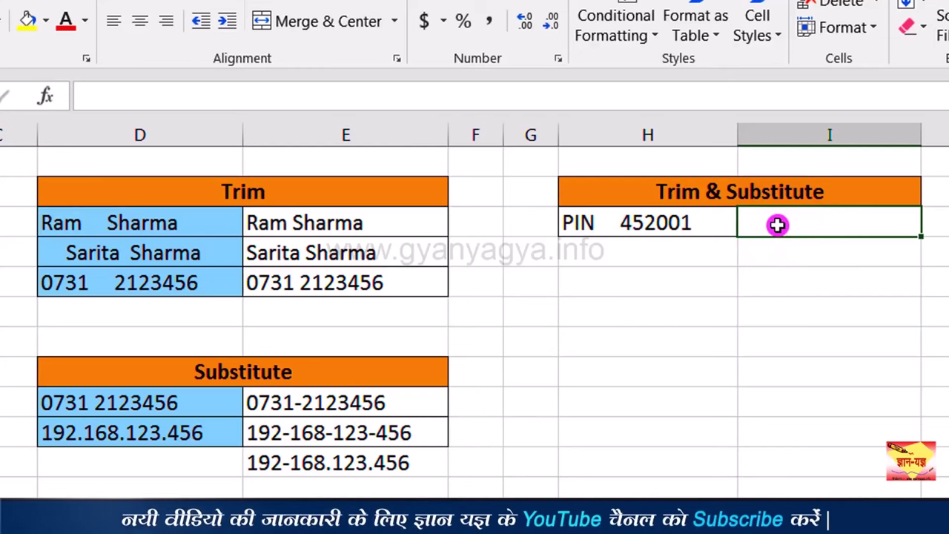
type("=s")
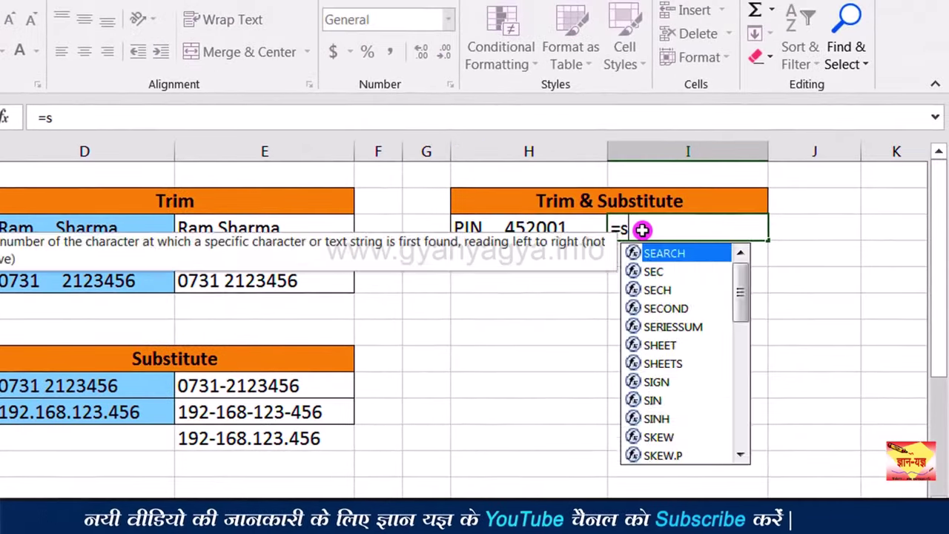
type("ubst")
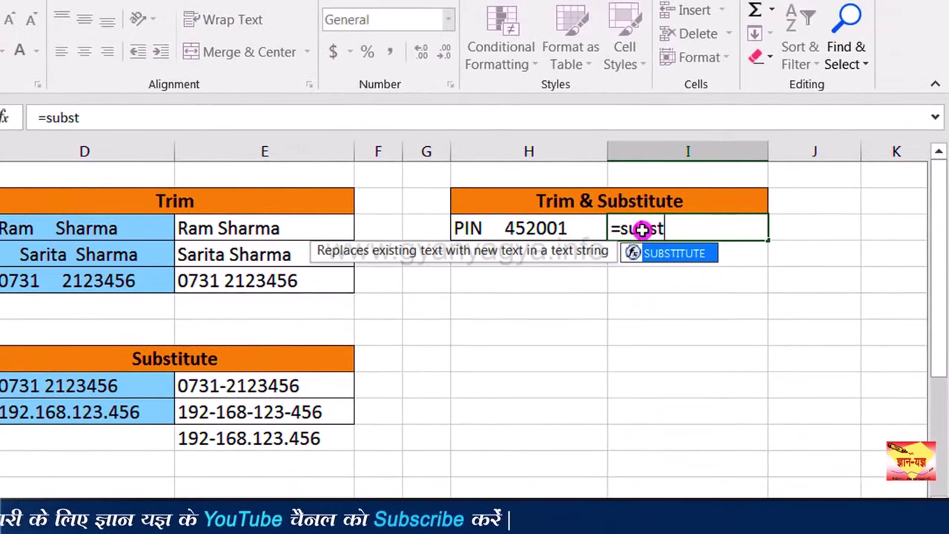
double_click(660, 252)
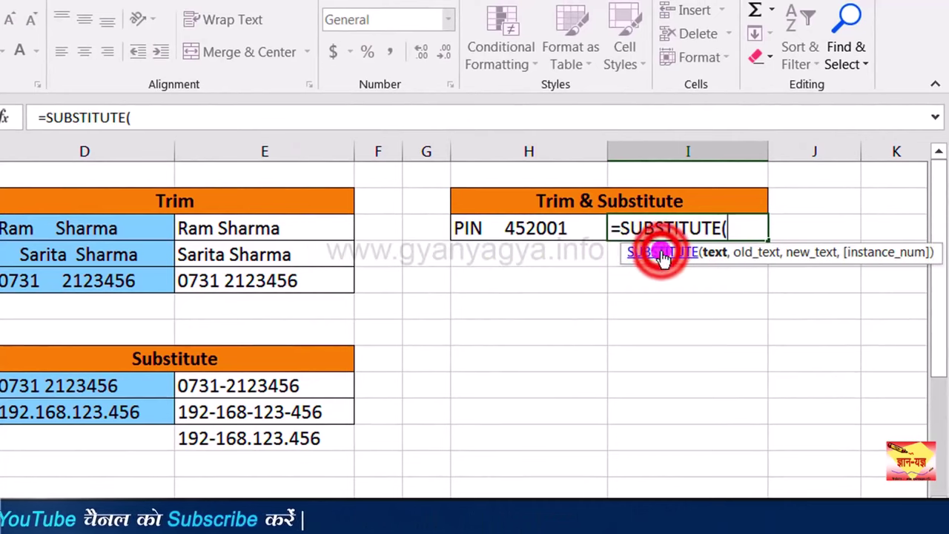
left_click(557, 231)
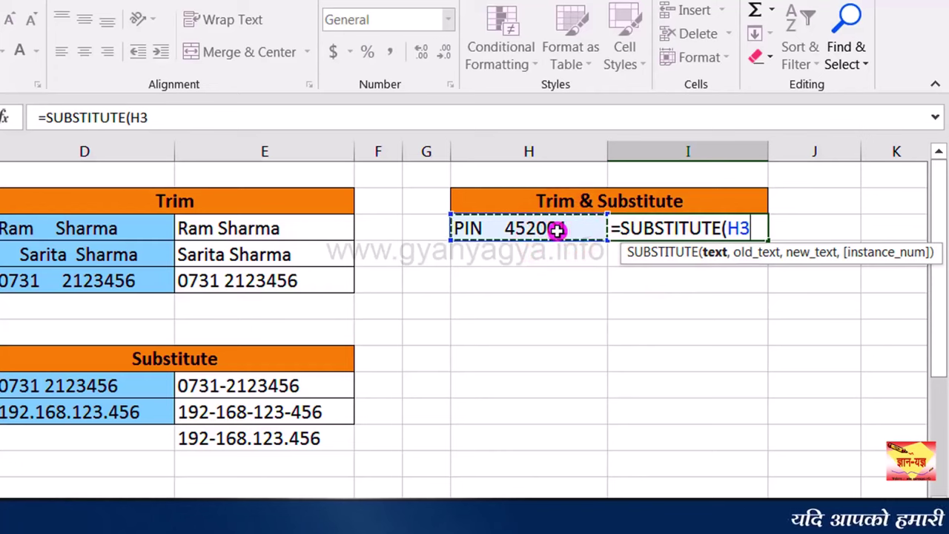
type(",")
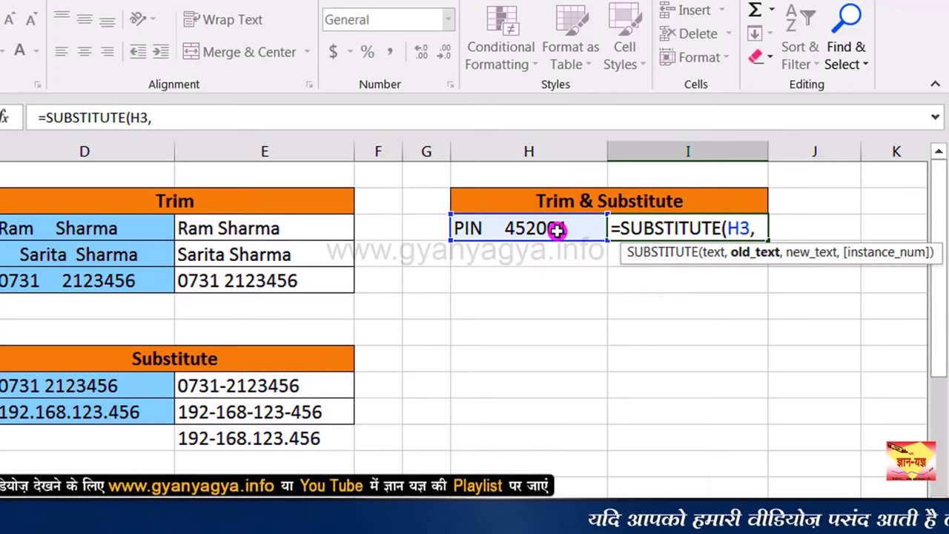
type("\" \"")
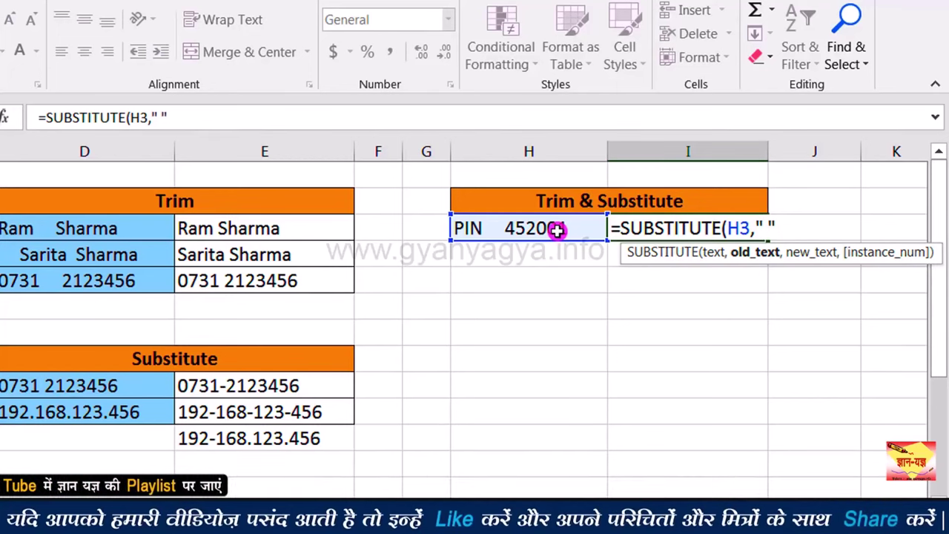
type(",")
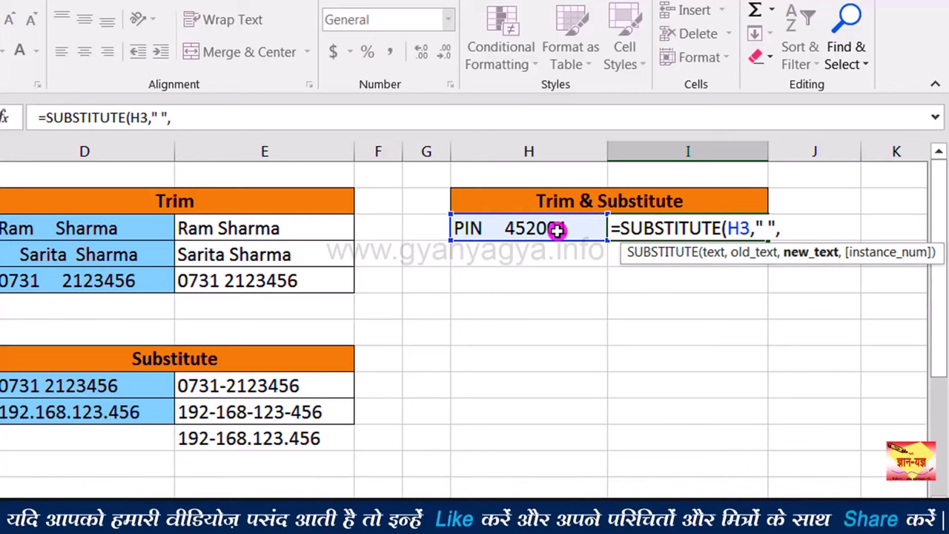
type("\"-\"")
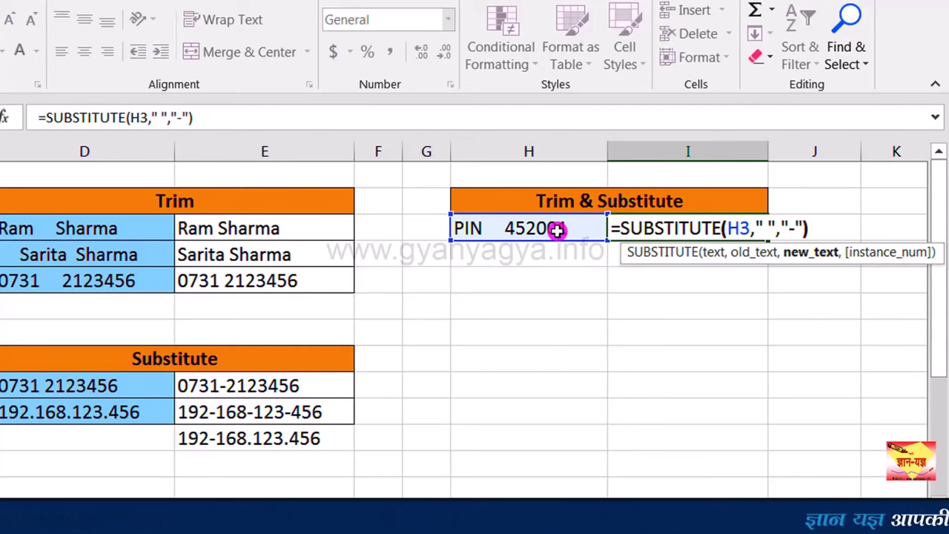
key("Return")
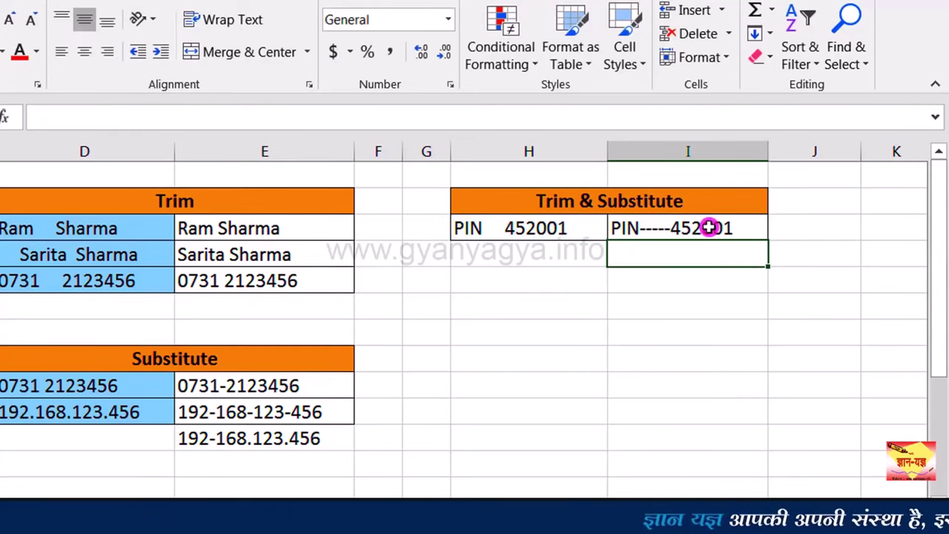
left_click(750, 230)
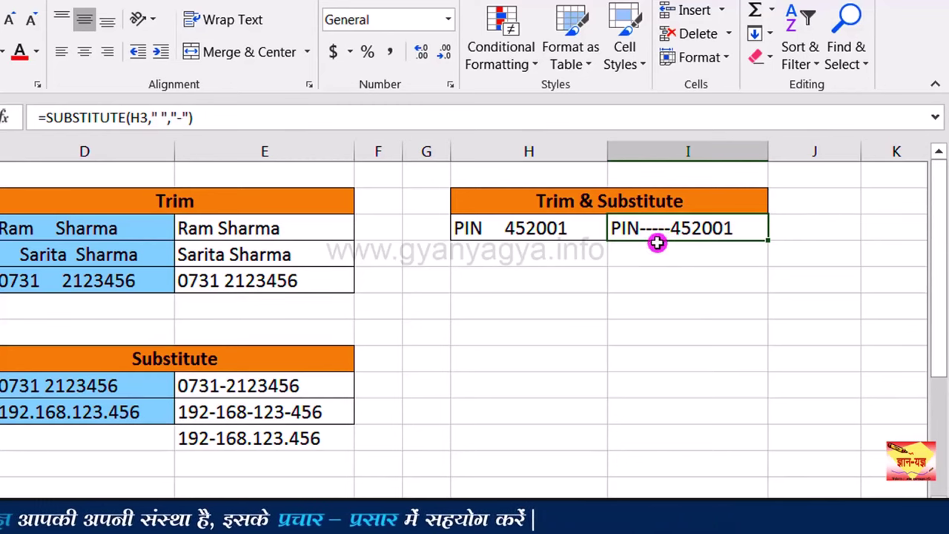
key("Delete")
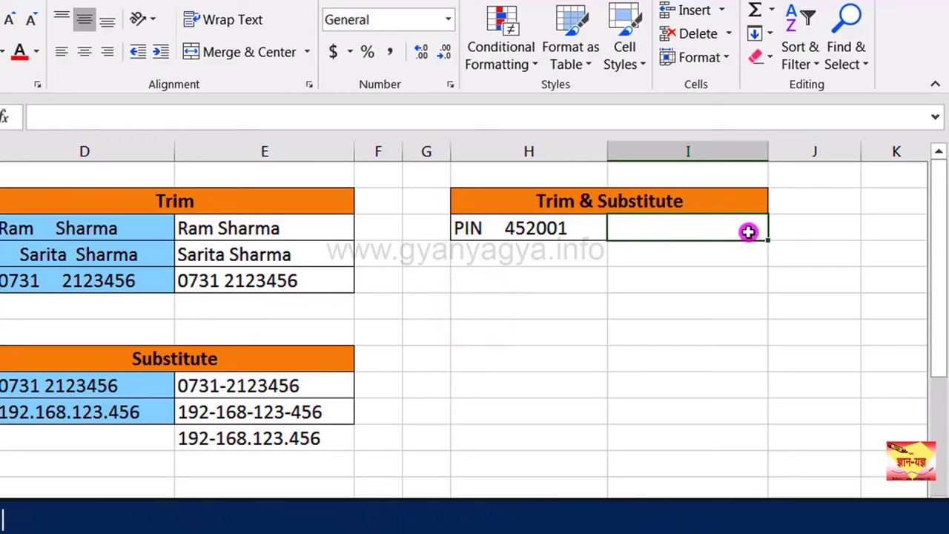
Trim H3 and replace its remaining space with a hyphen by entering =SUBSTITUTE(TRIM(H3)," ","-") in I3, ending with I3 selected.
key("F2")
type("=")
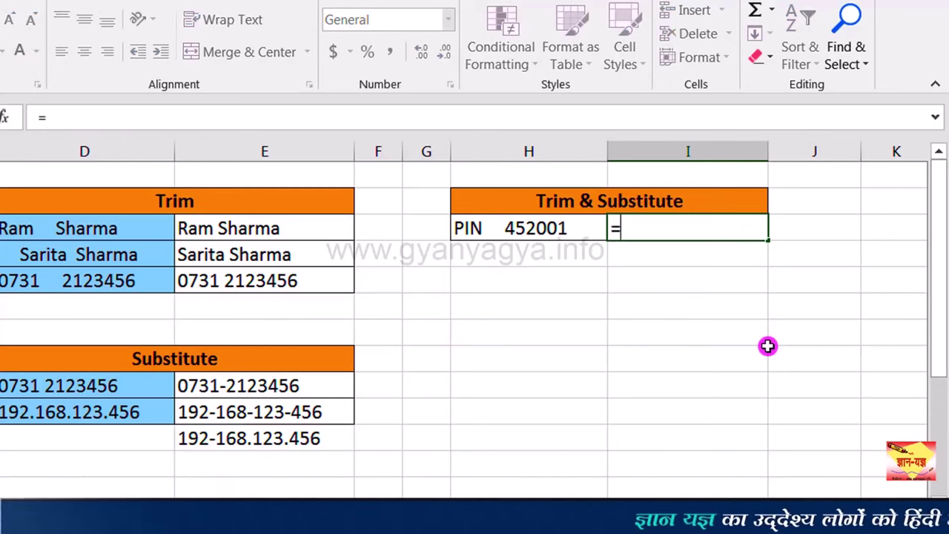
type("S")
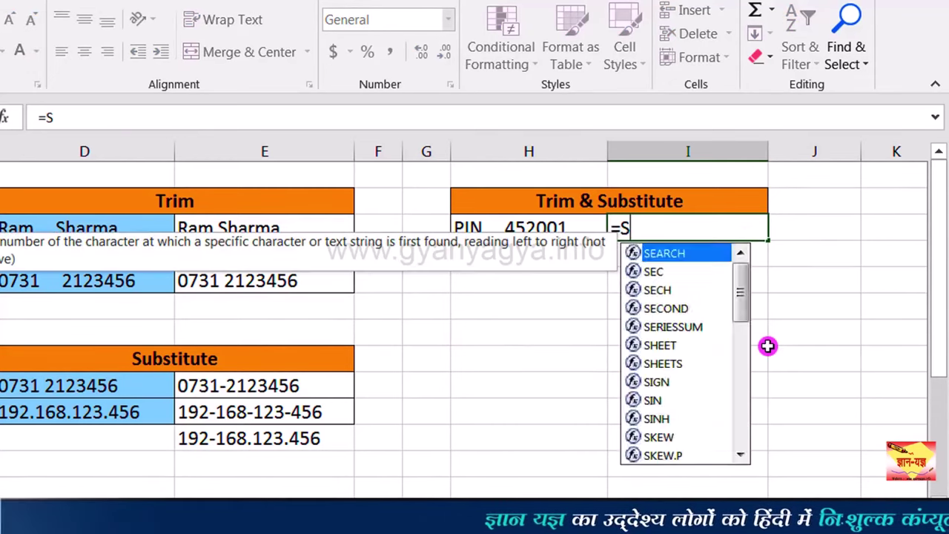
type("UBSTI")
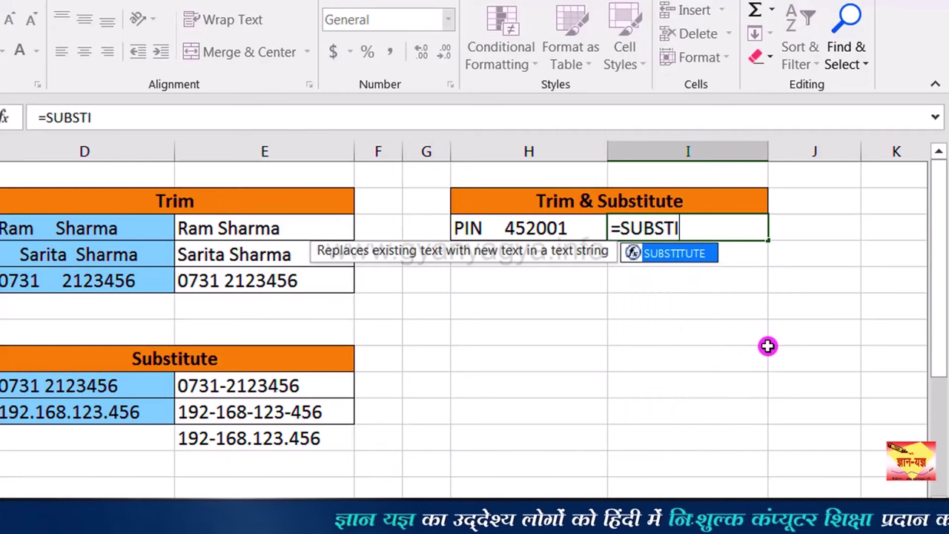
type("TUTE(")
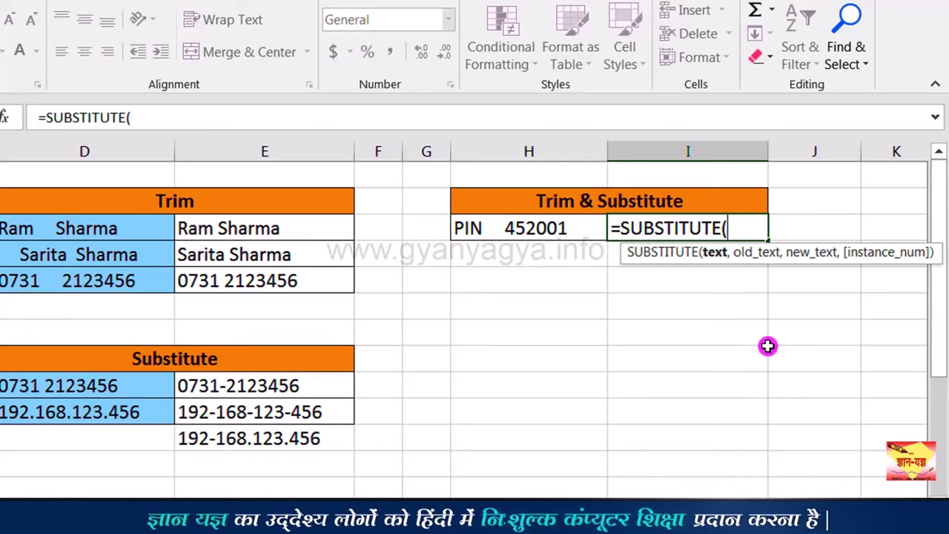
type("TRI")
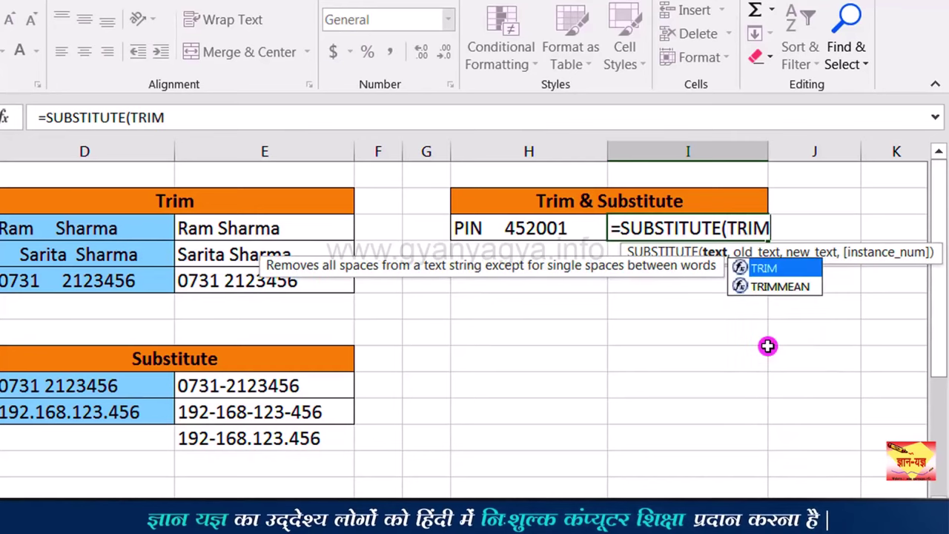
type("M")
double_click(784, 273)
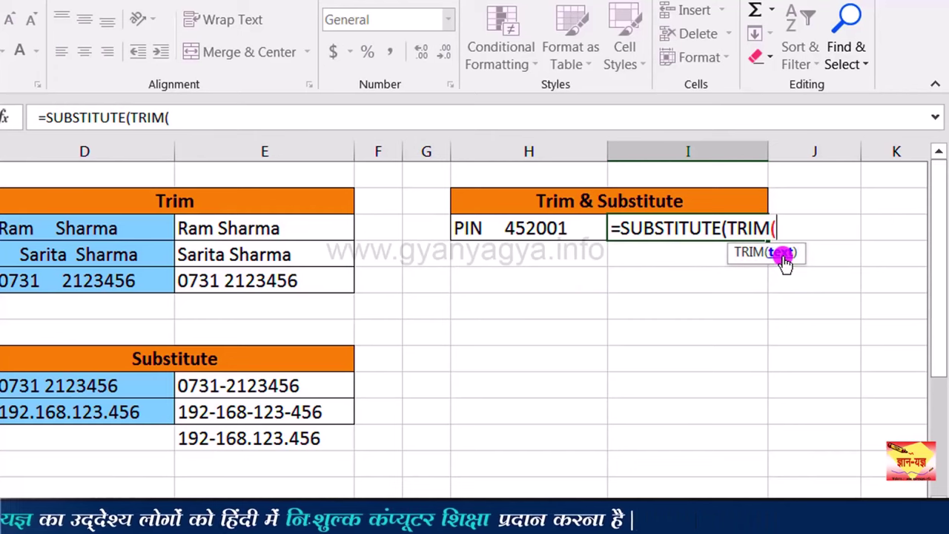
left_click(558, 233)
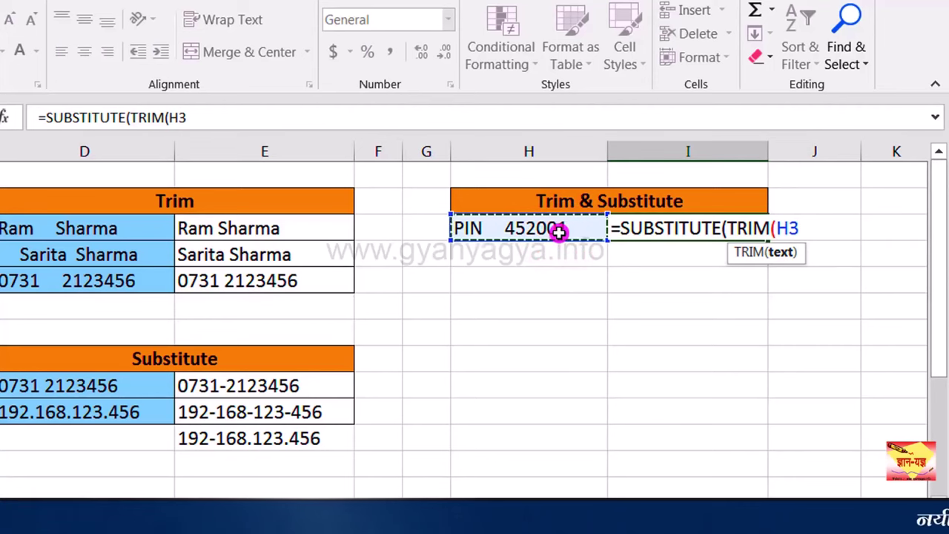
type(")")
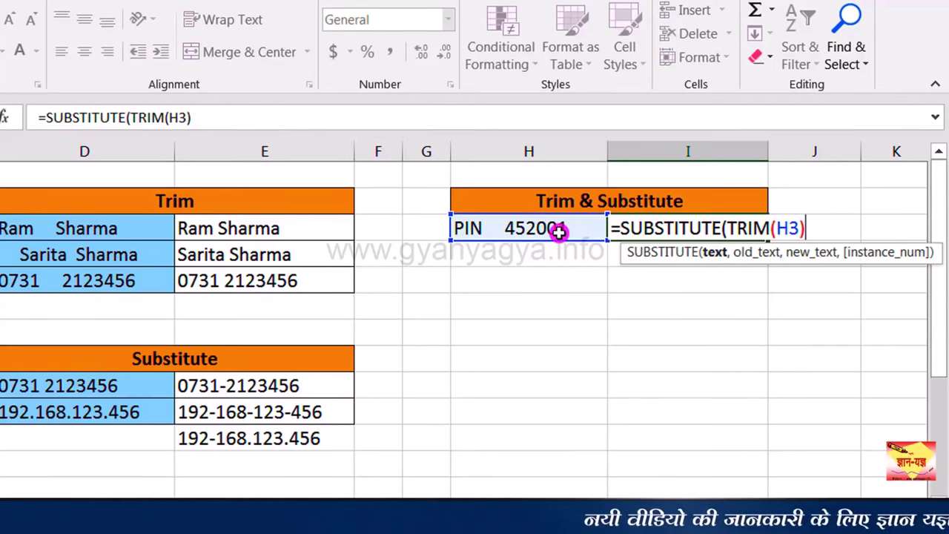
type(",\" \",")
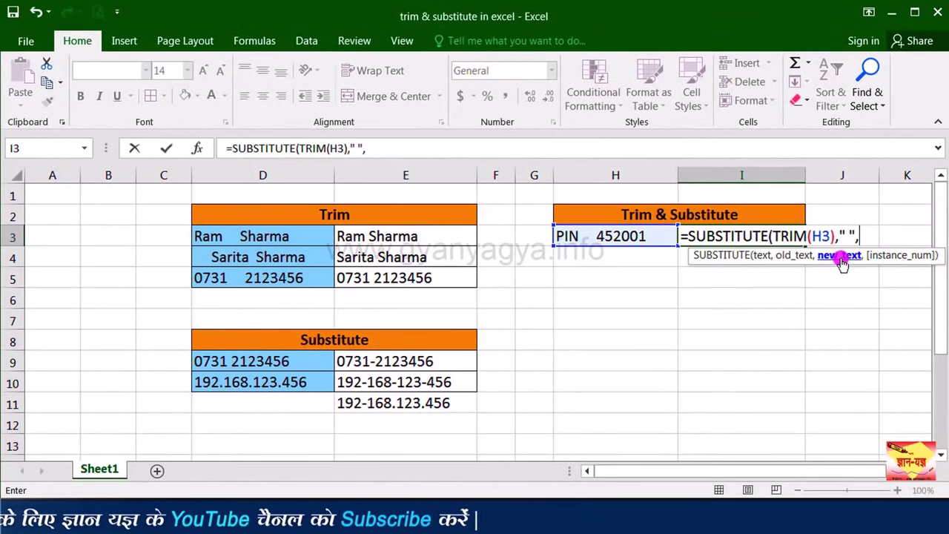
type("\"-")
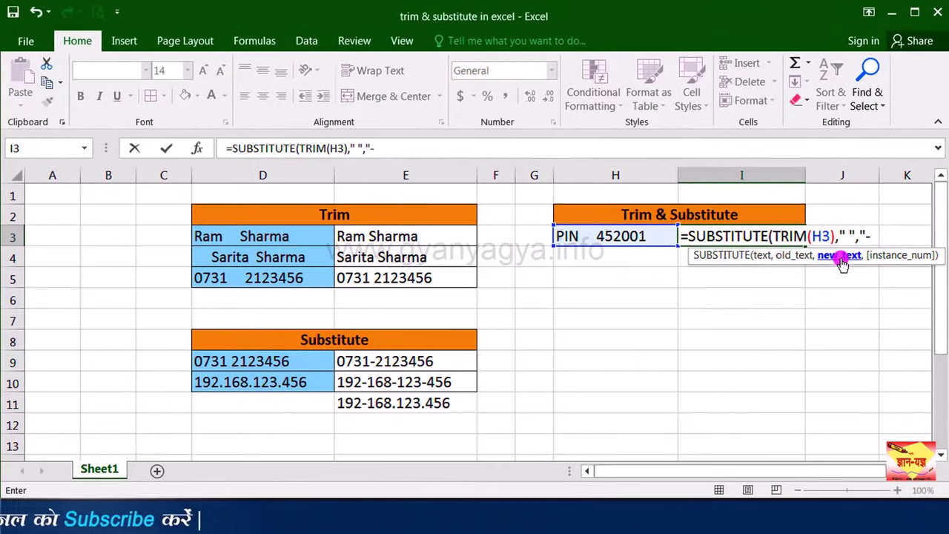
type("\"")
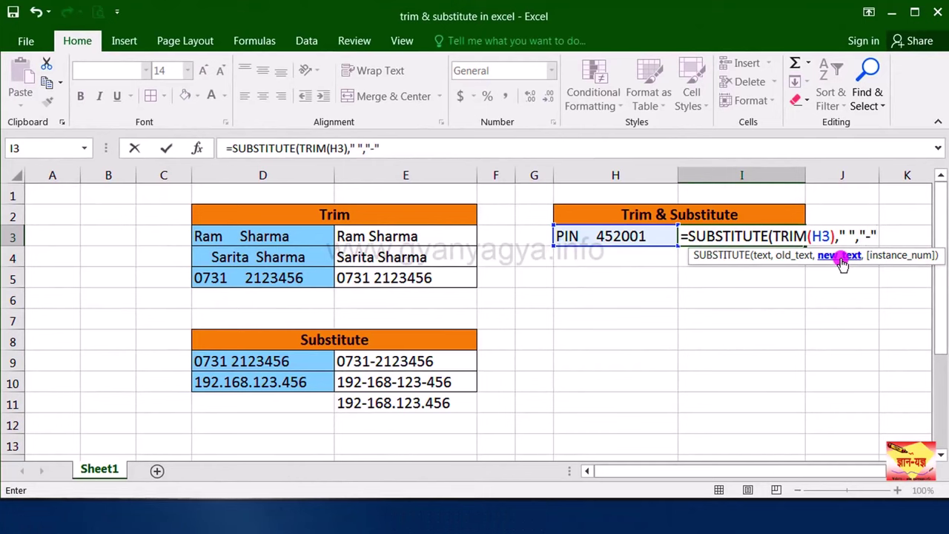
type(")")
key("Return")
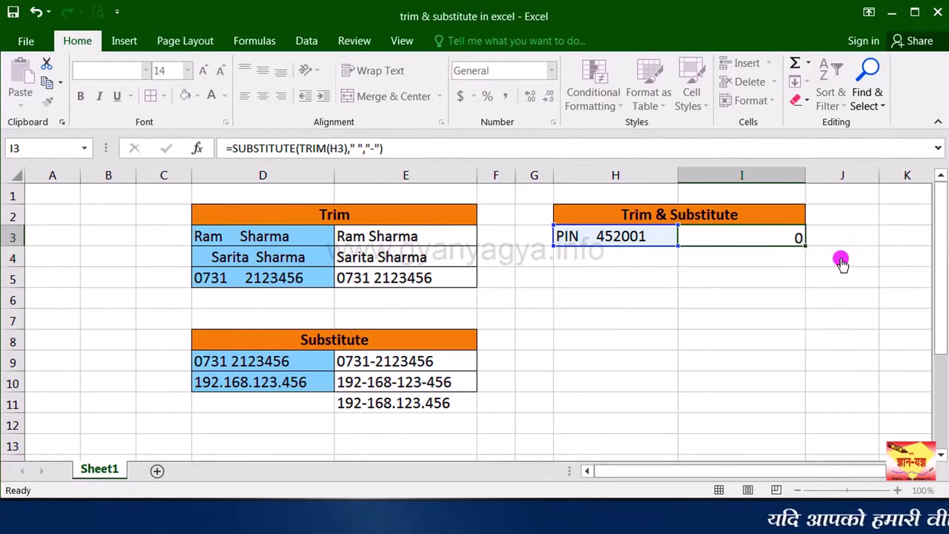
left_click(775, 241)
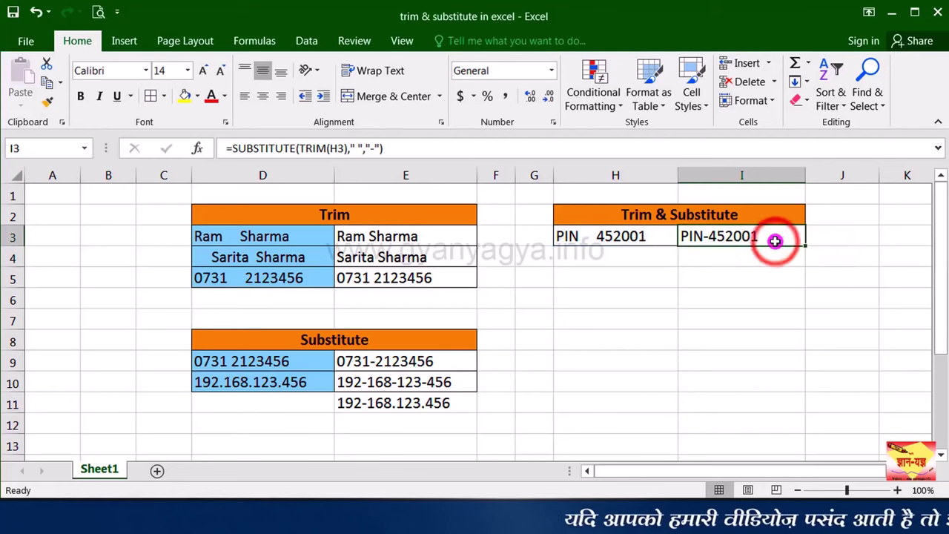
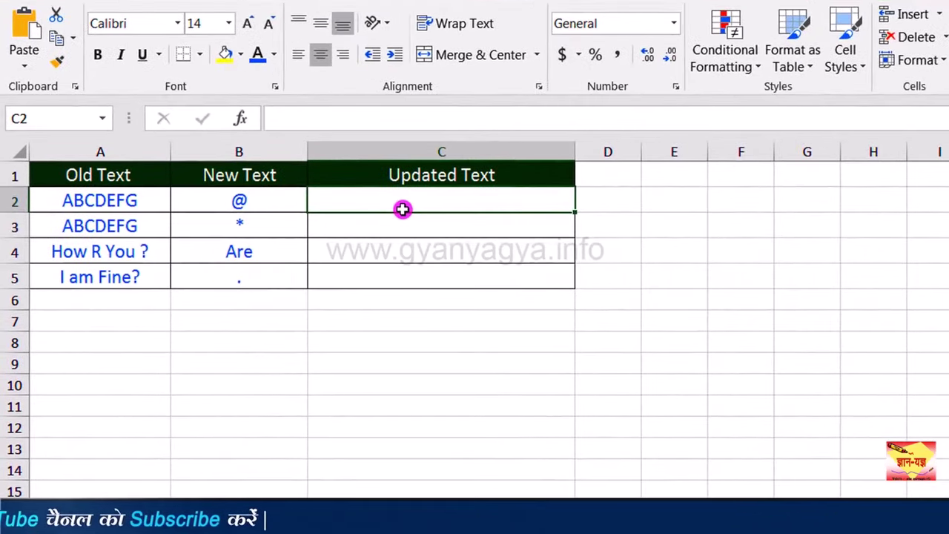
Replace the fourth character of A2 with the B2 symbol by entering =REPLACE(A2,4,1,B2) in C2, ending with C2 selected.
type("=rep")
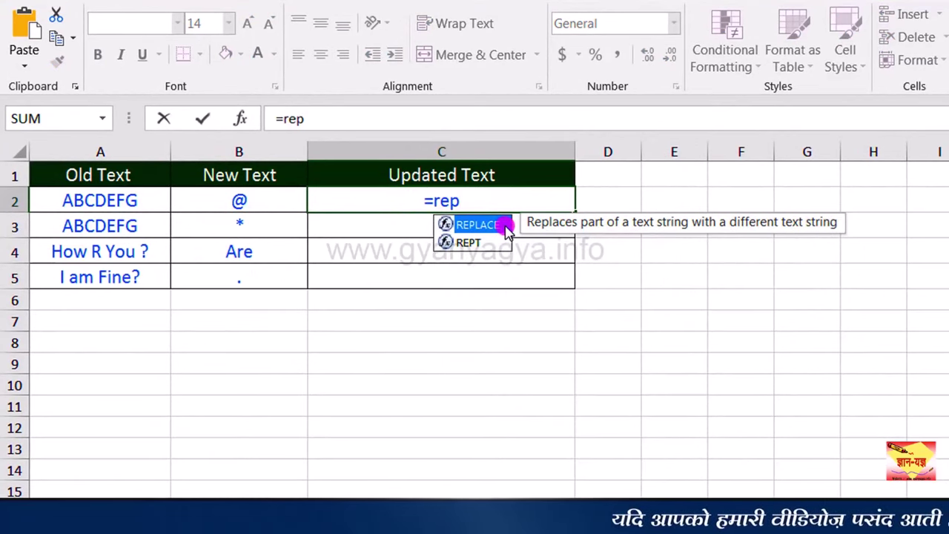
double_click(504, 225)
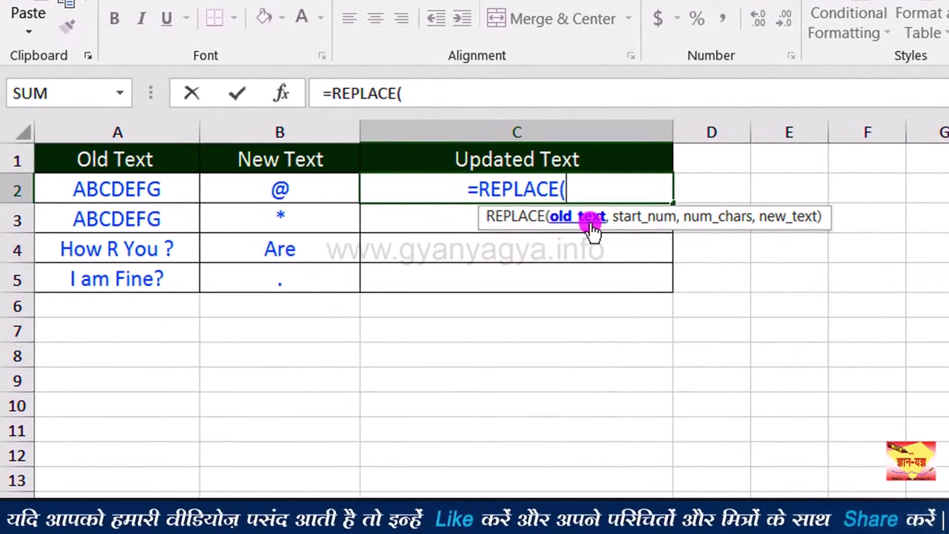
left_click(169, 192)
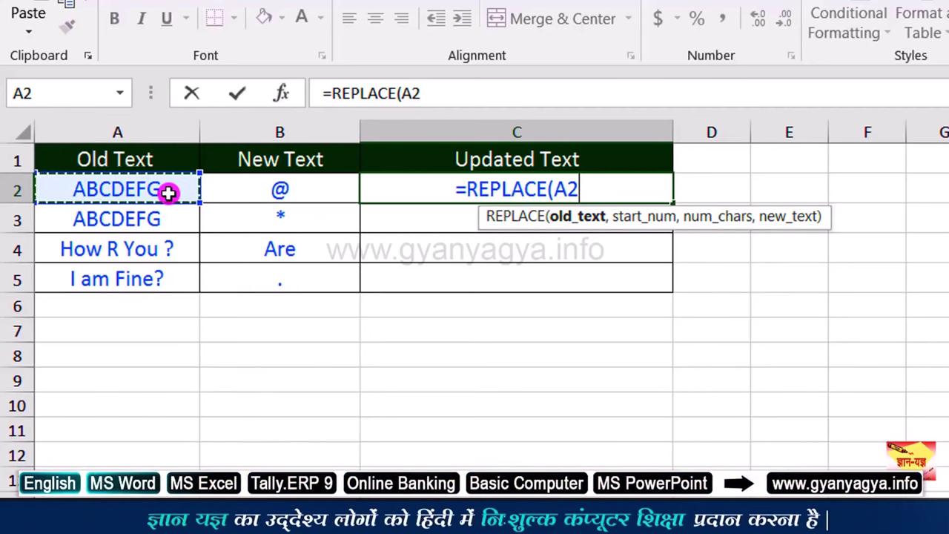
type(",")
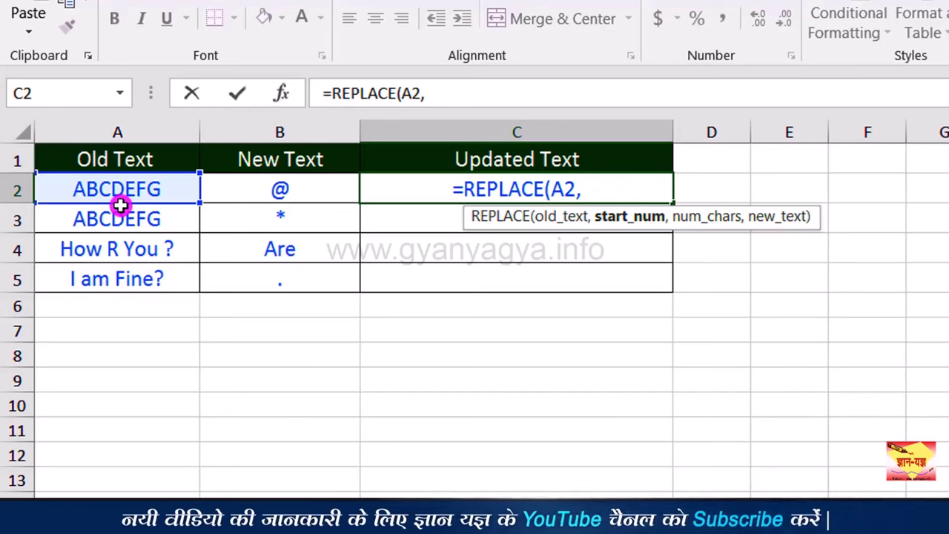
type("4")
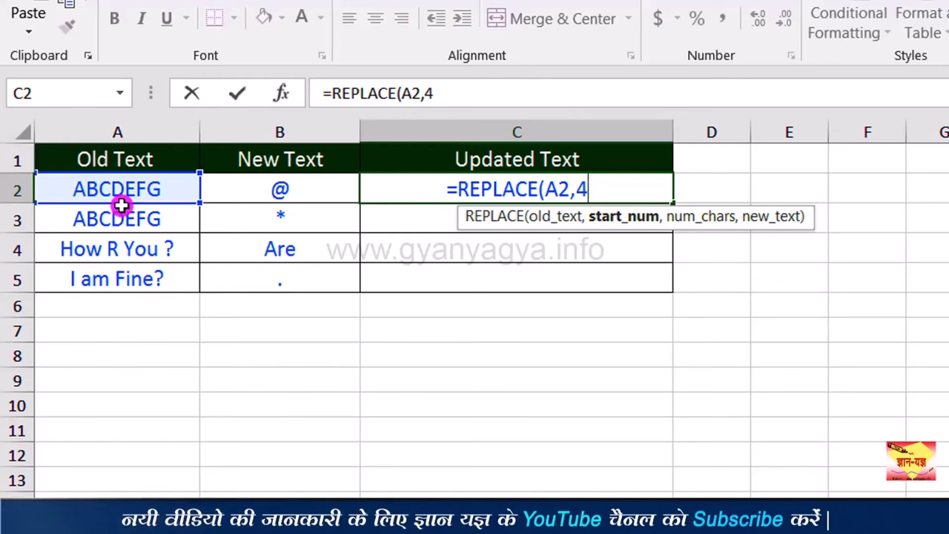
left_click(580, 191)
type(",1")
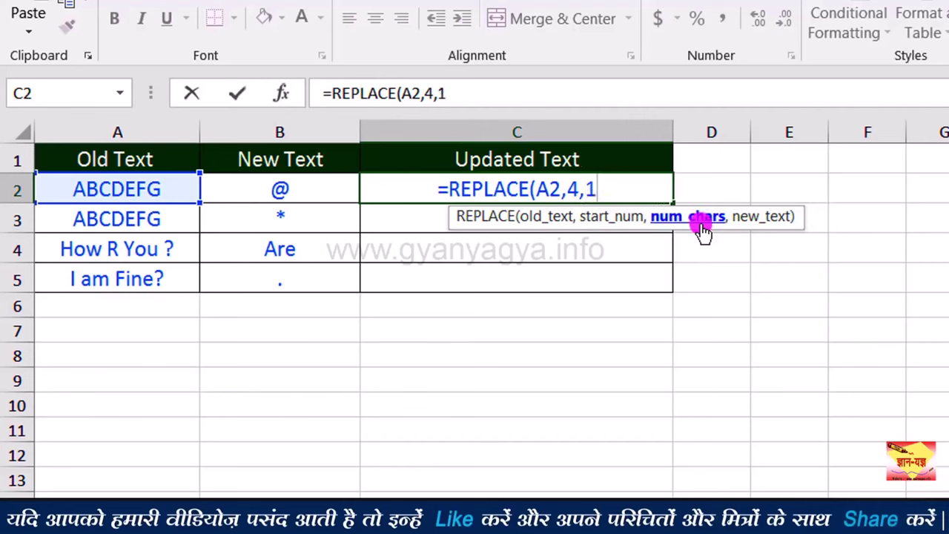
type(",")
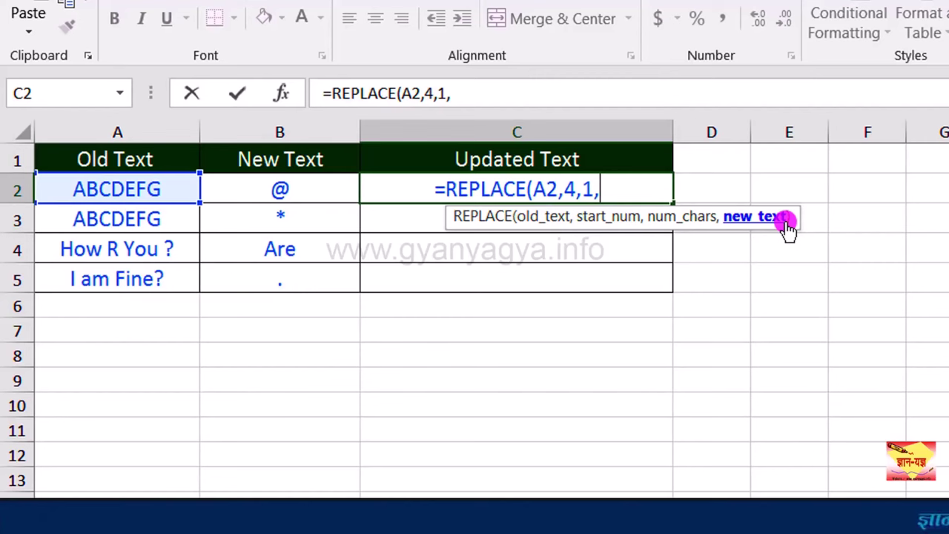
left_click(306, 192)
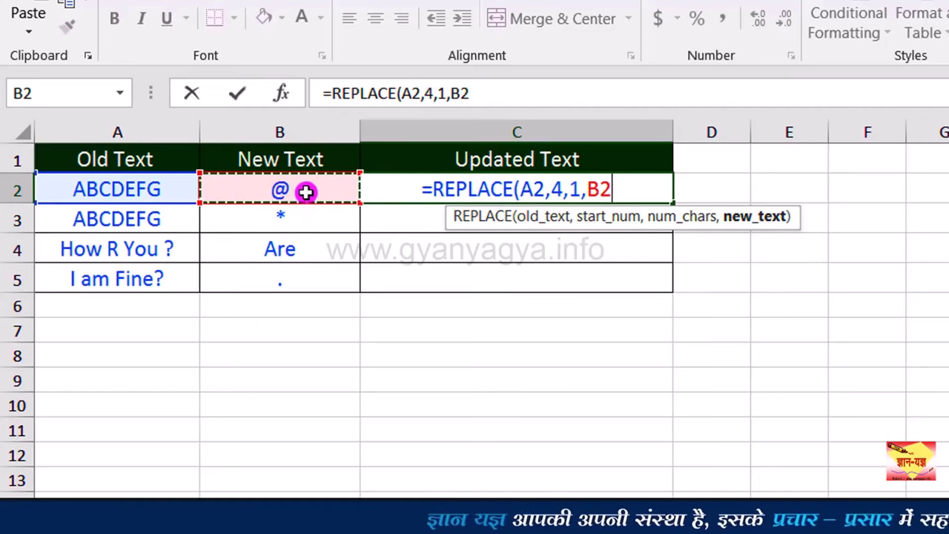
type(")")
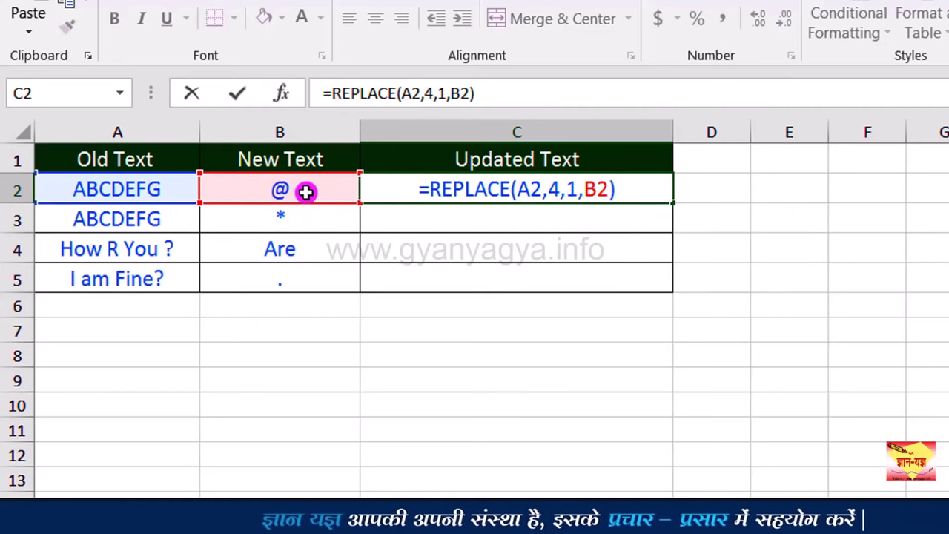
key("Return")
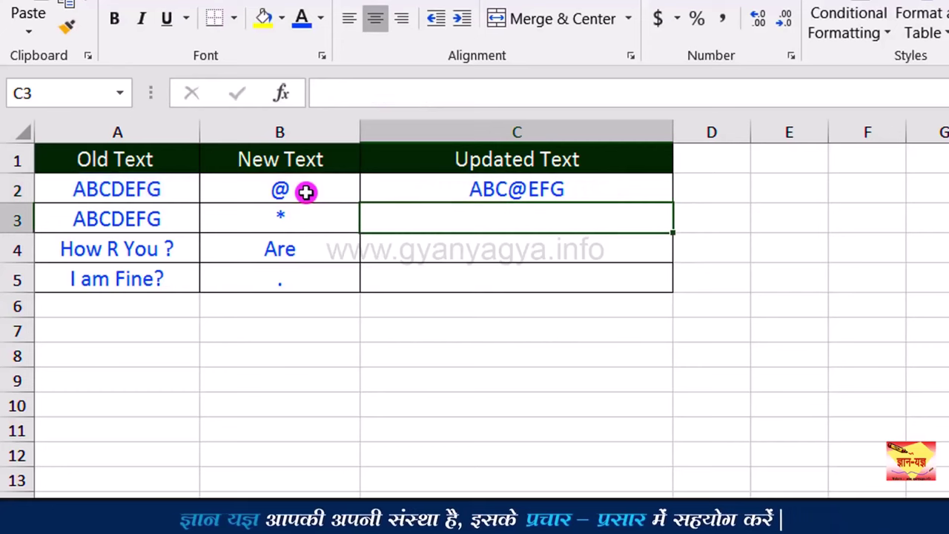
left_click(621, 194)
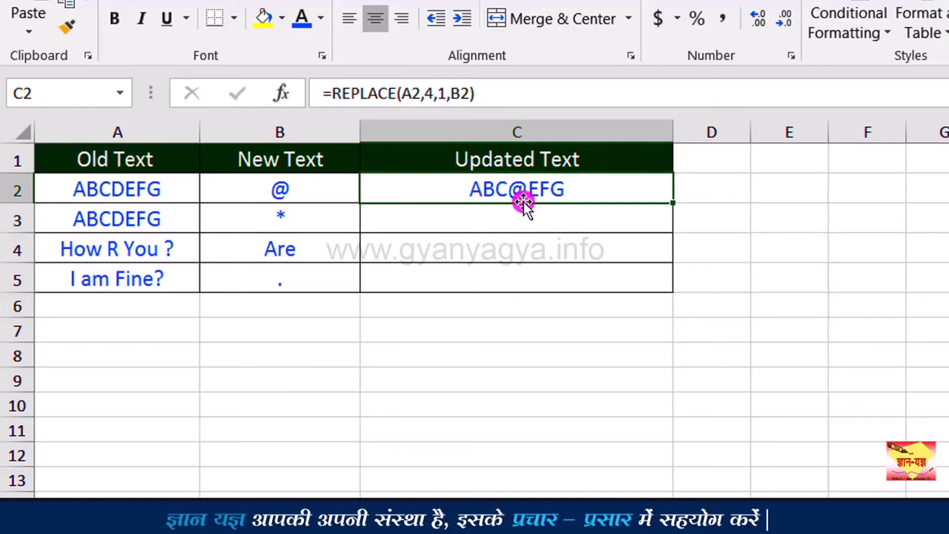
Replace four characters of A3, starting at the second, with the B3 symbol by entering =REPLACE(A3,2,4,B3) in C3.
left_click(542, 219)
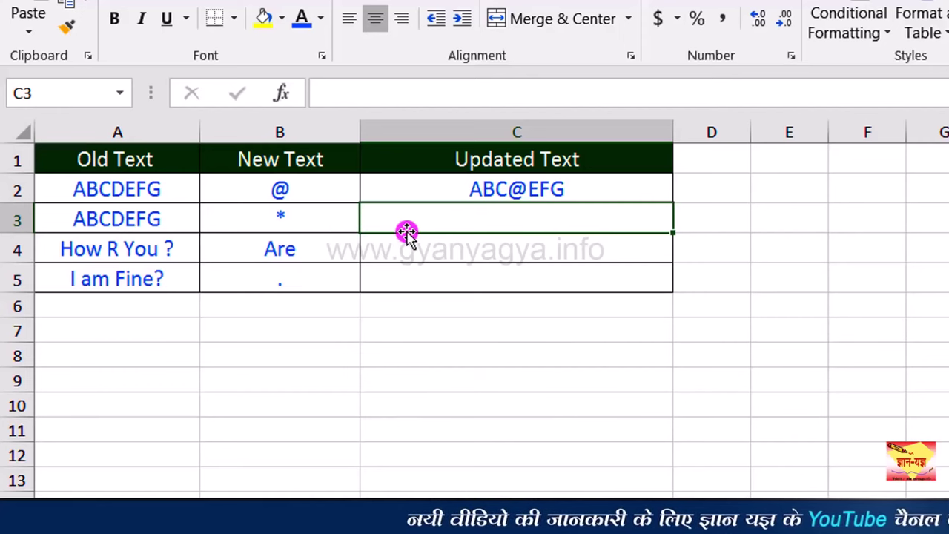
type("=rep")
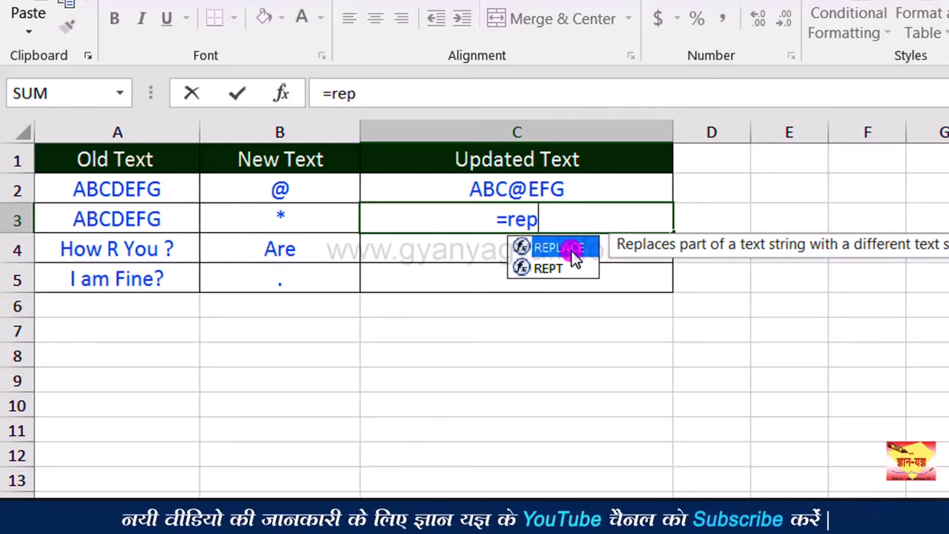
double_click(575, 250)
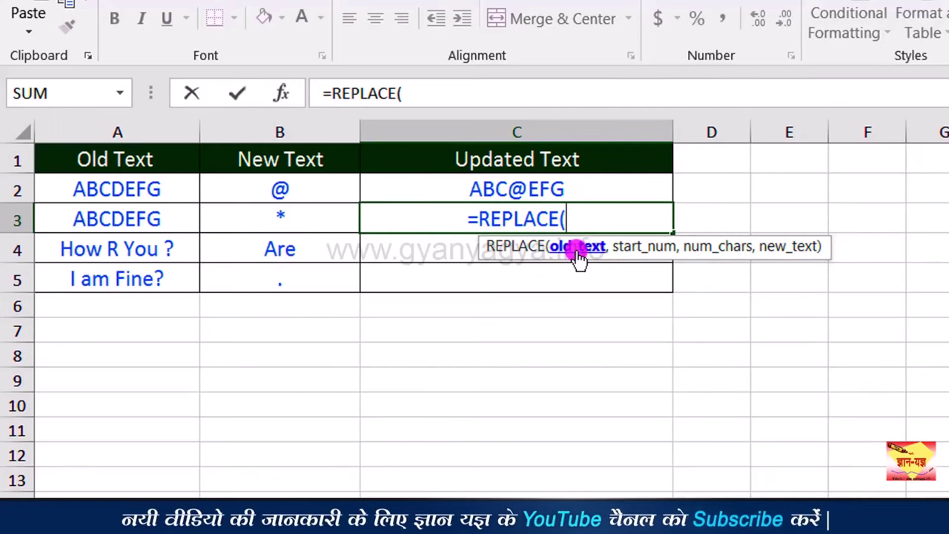
left_click(150, 218)
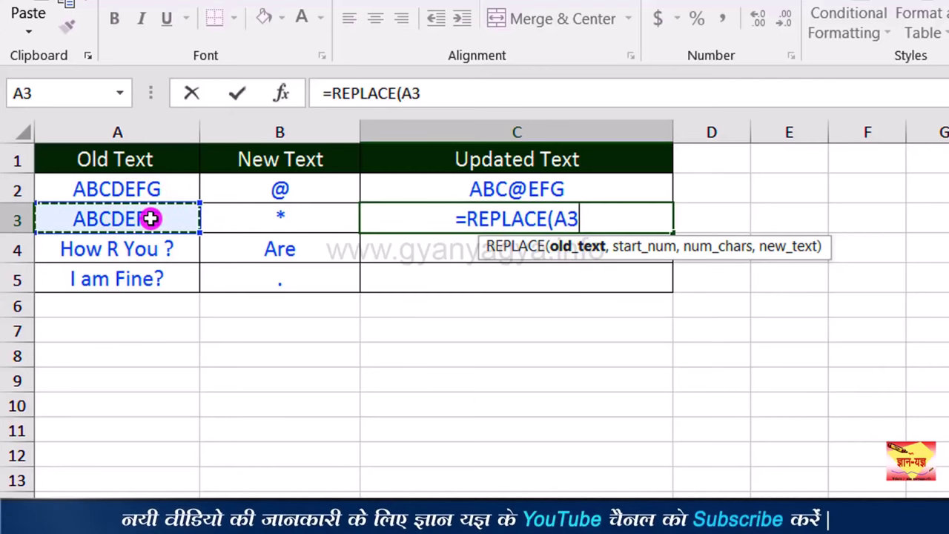
type(",")
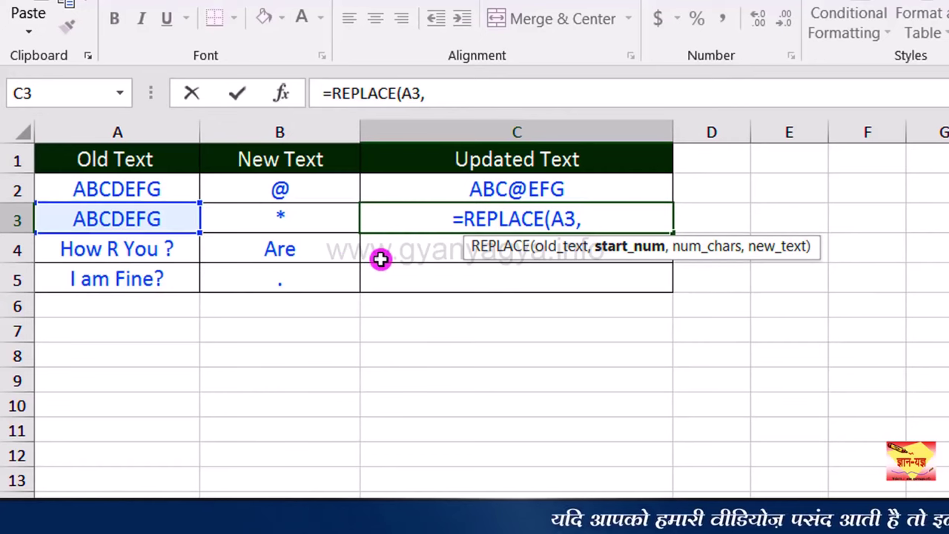
type("2")
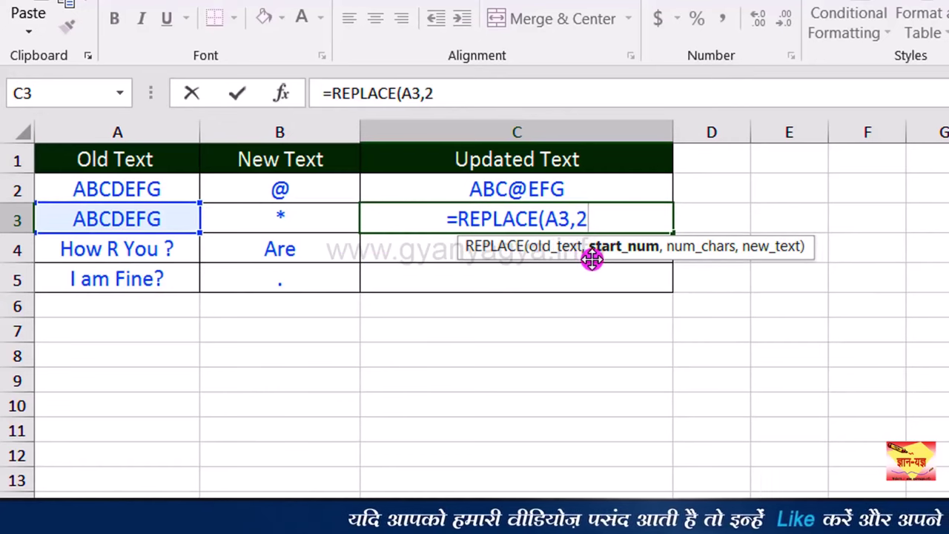
type(",")
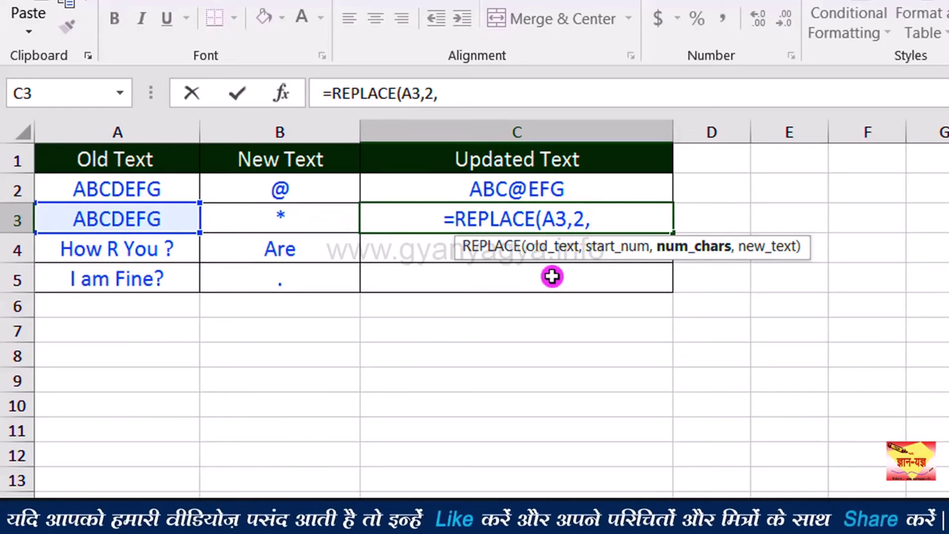
type("4")
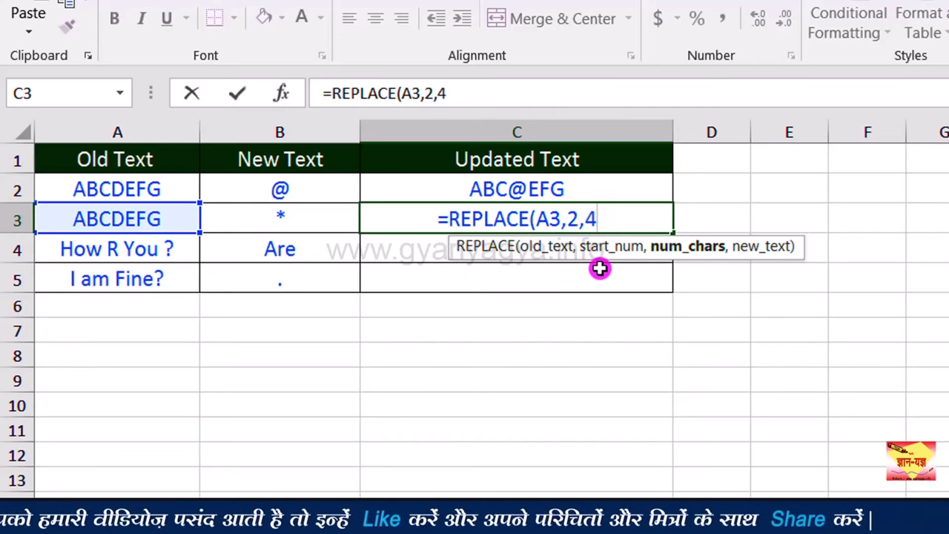
type(",")
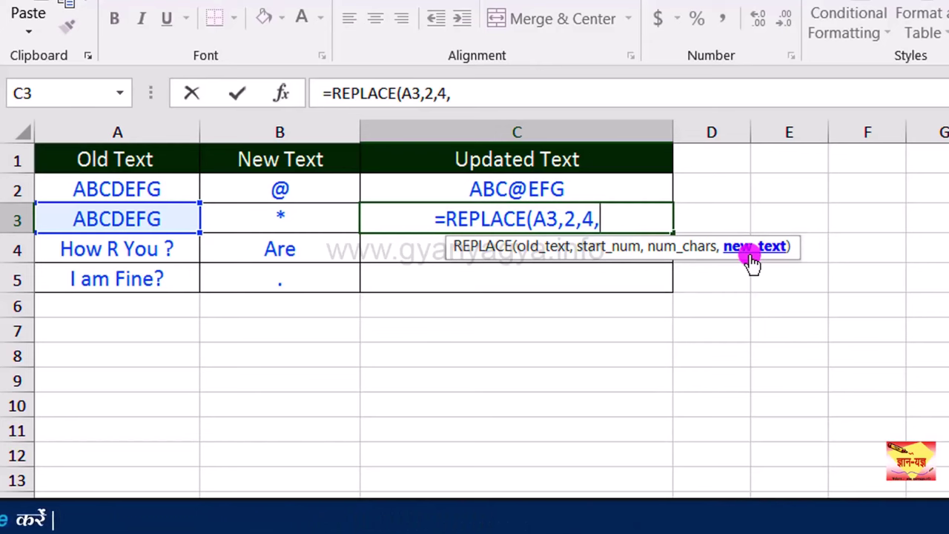
left_click(324, 224)
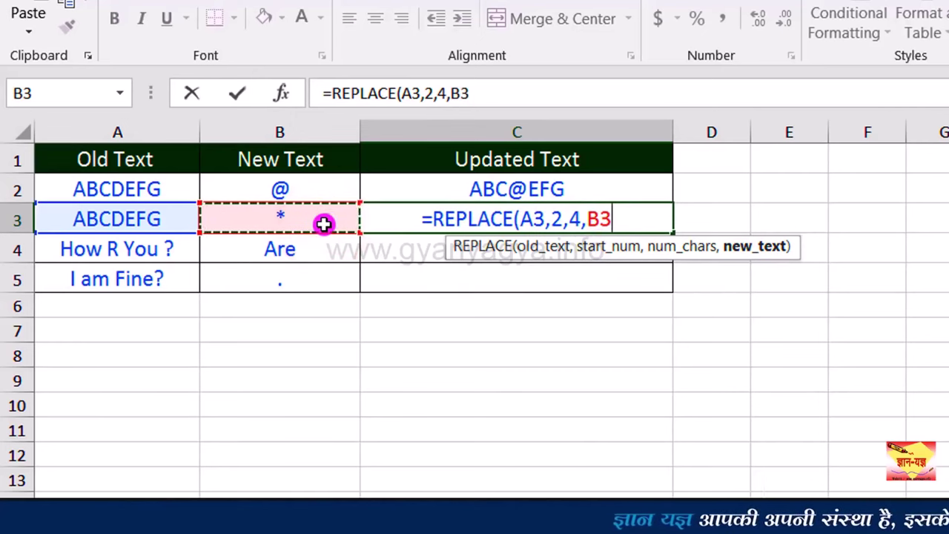
type(")")
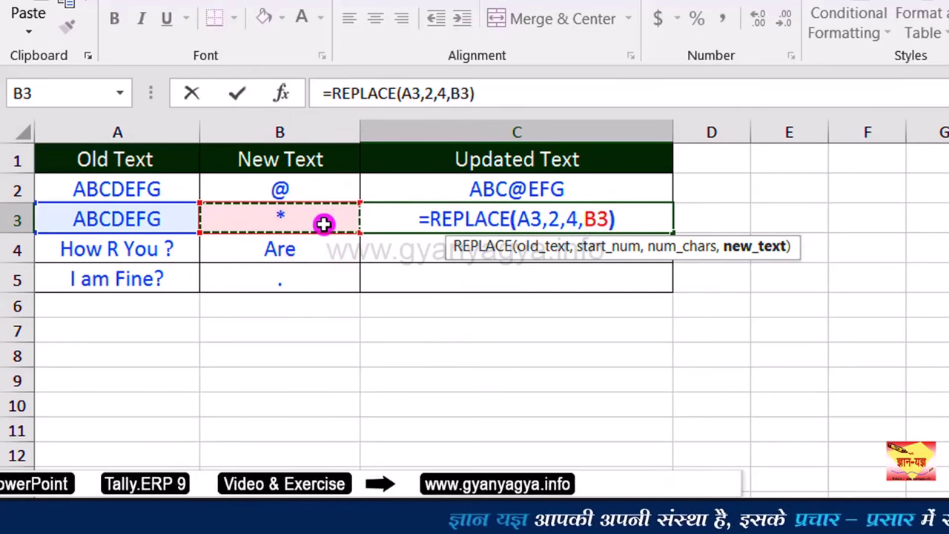
key("Return")
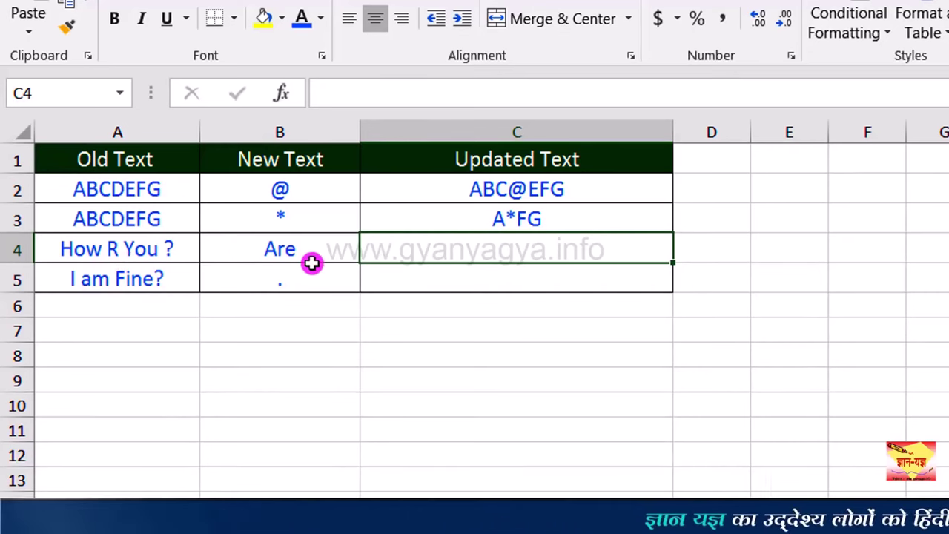
Replace the R in A4 with the B4 word by entering =REPLACE(A4,5,1,B4) in C4, ending with C4 selected.
type("=re")
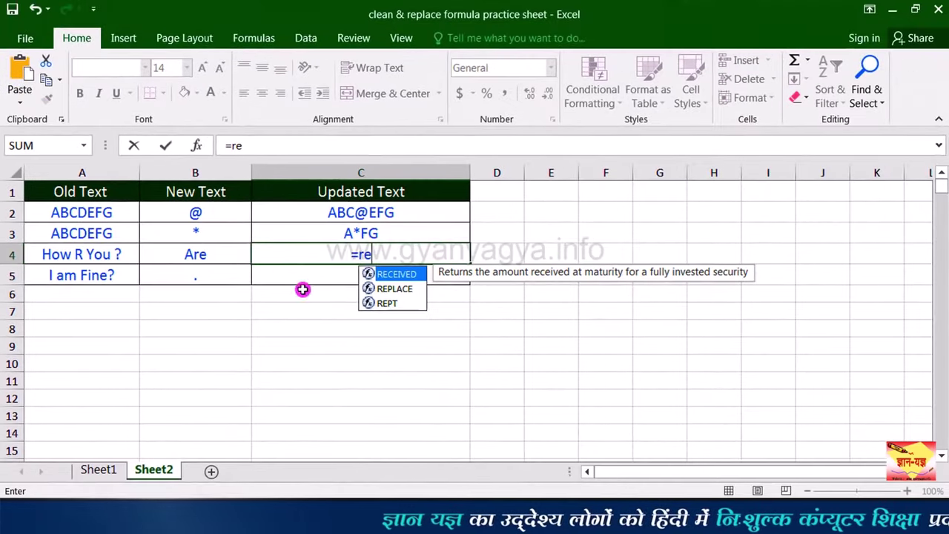
double_click(390, 291)
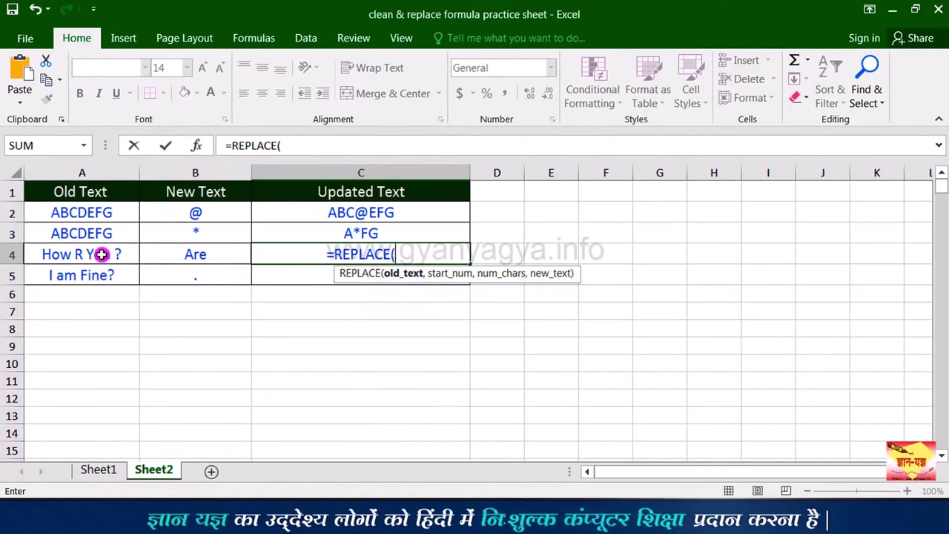
left_click(102, 254)
type(",")
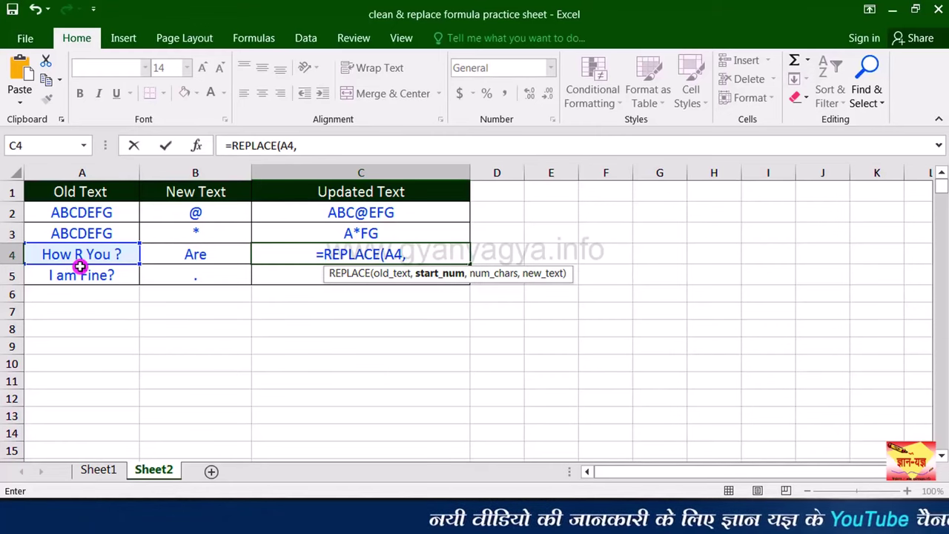
type("5,")
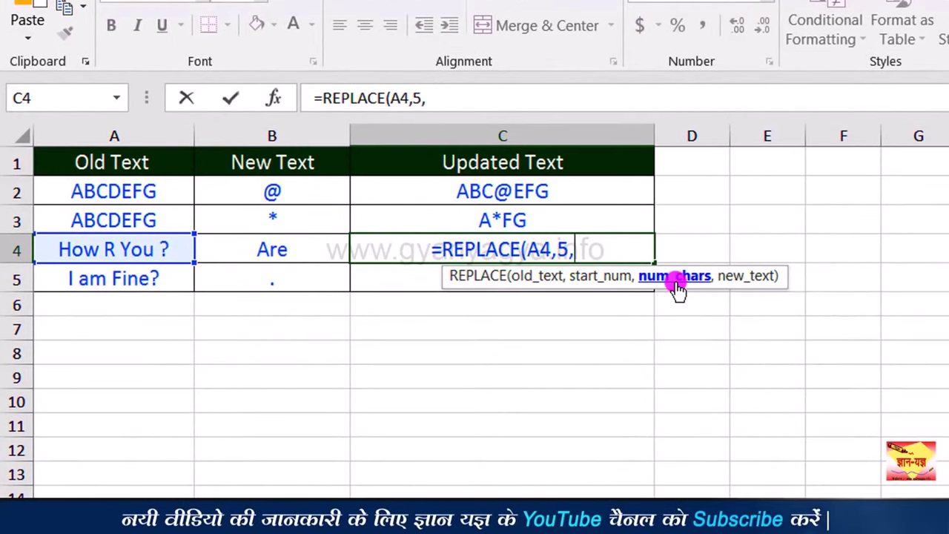
type("1")
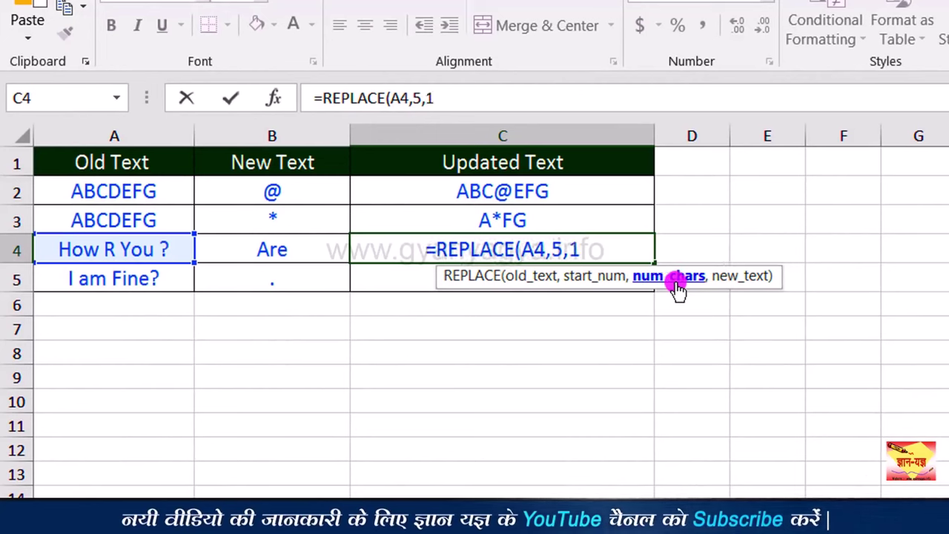
type(",")
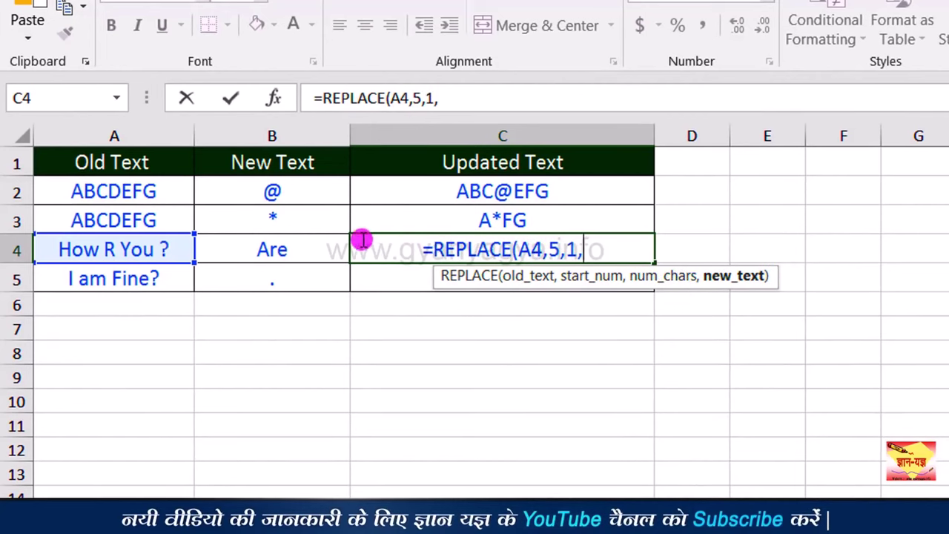
left_click(321, 246)
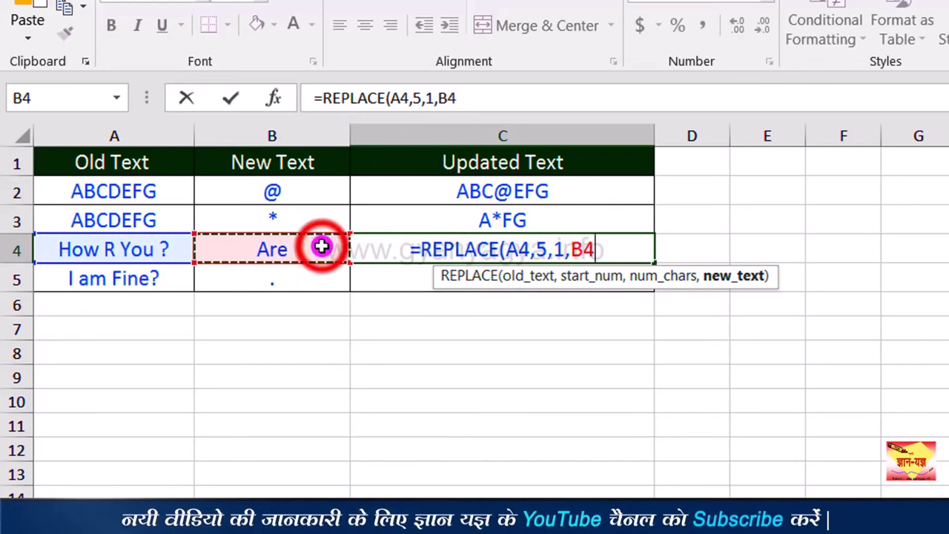
type(")")
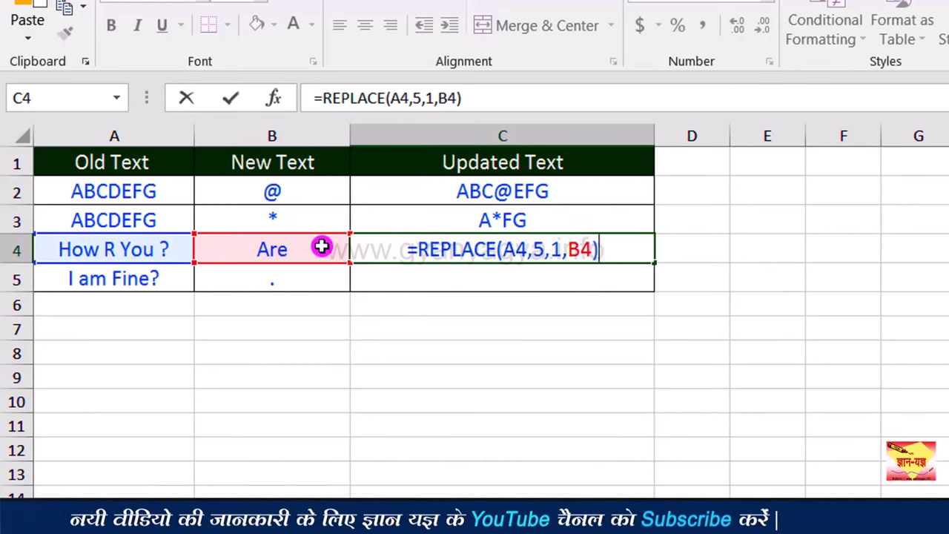
key("Return")
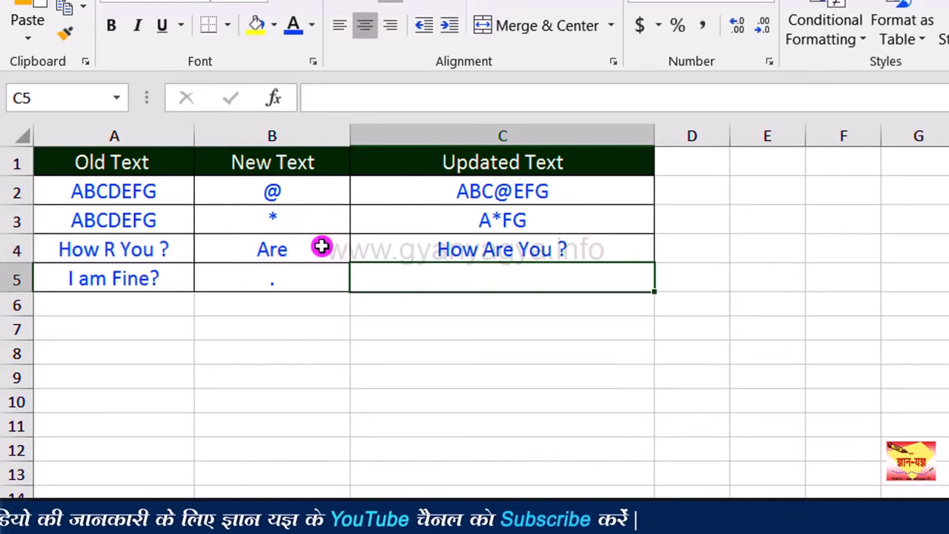
left_click(546, 249)
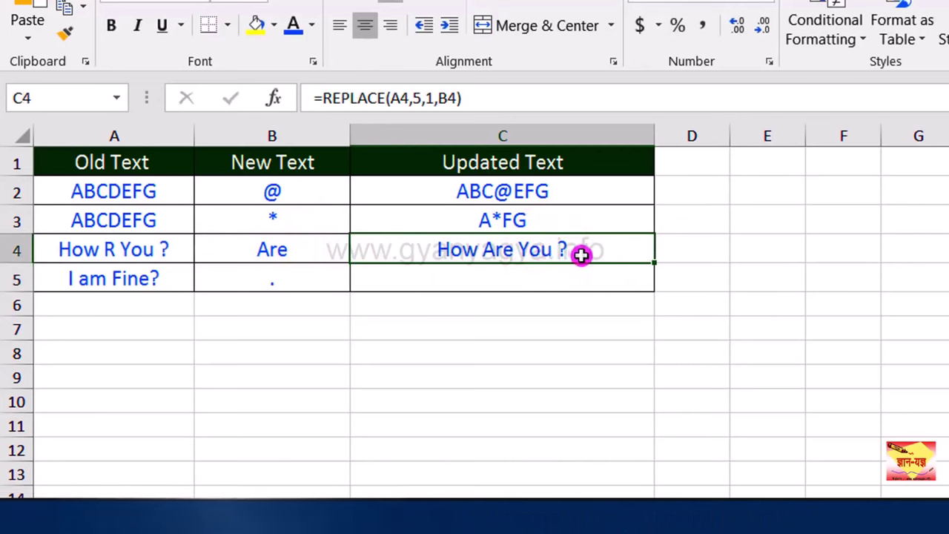
Replace the tenth character of A5 with the B5 full stop by entering =REPLACE(A5,10,1,B5) in C5, ending with C5 selected.
left_click(510, 283)
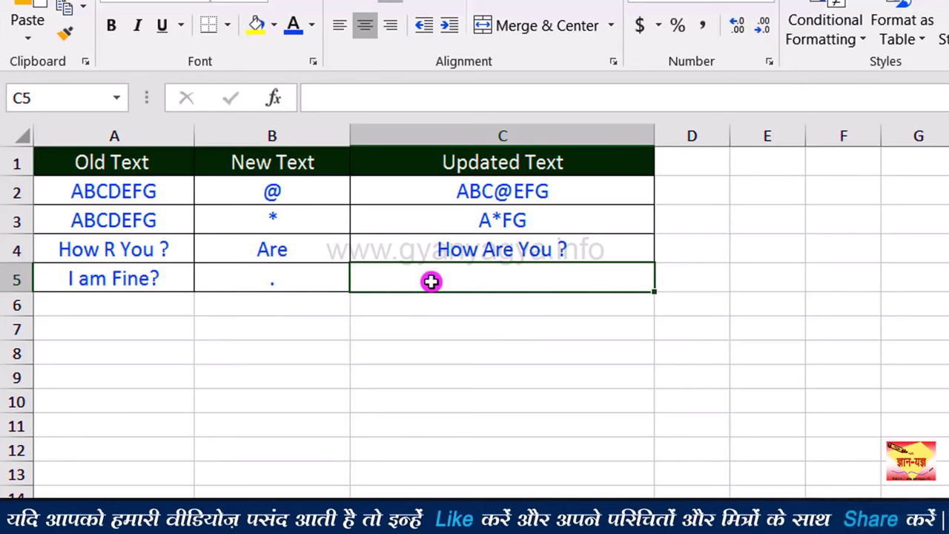
type("=re")
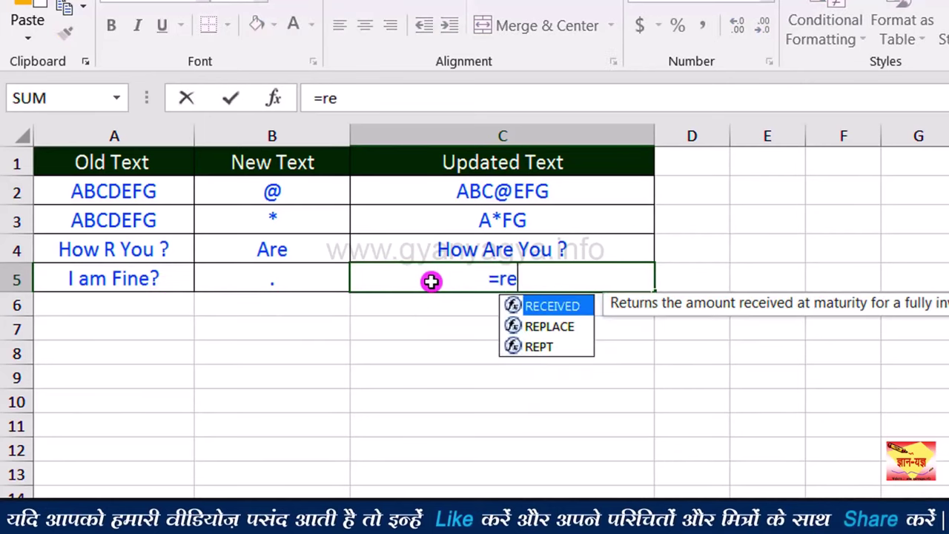
double_click(556, 328)
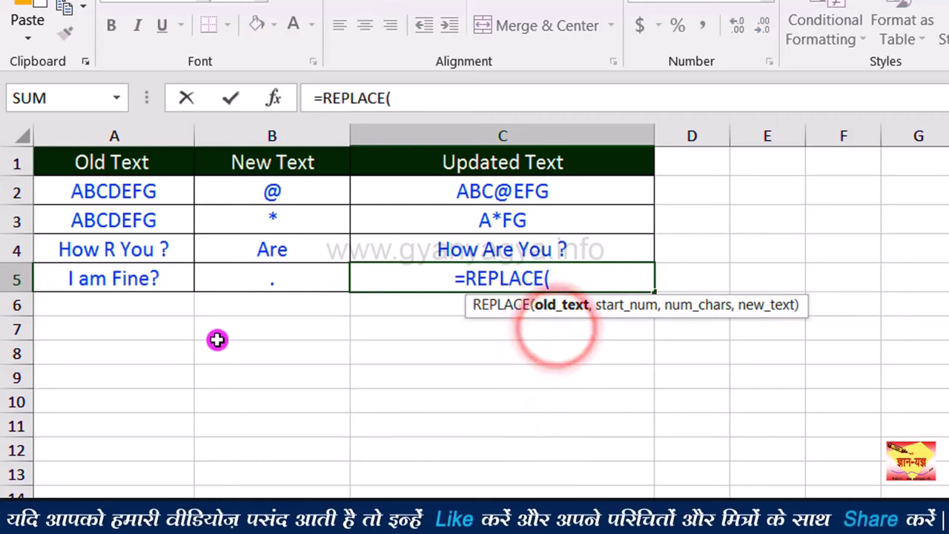
left_click(122, 279)
type(",")
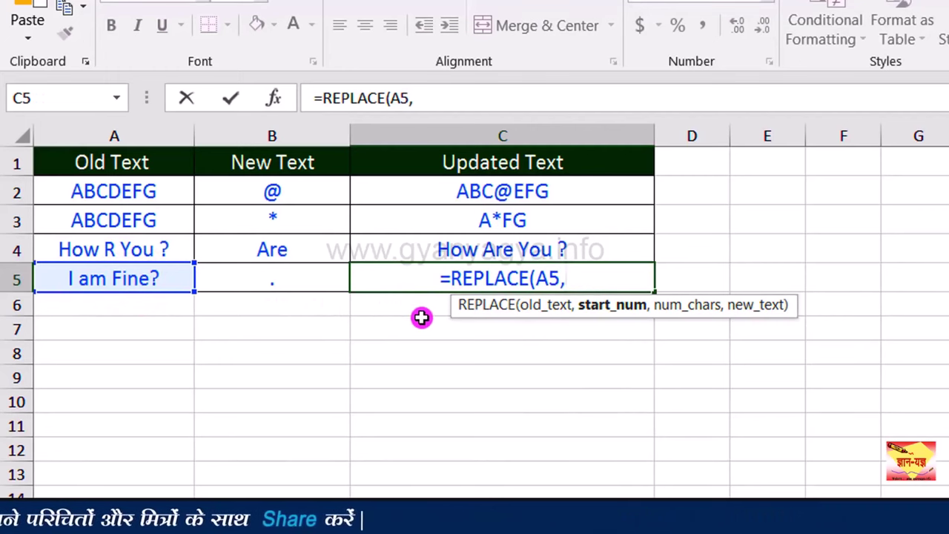
type("10")
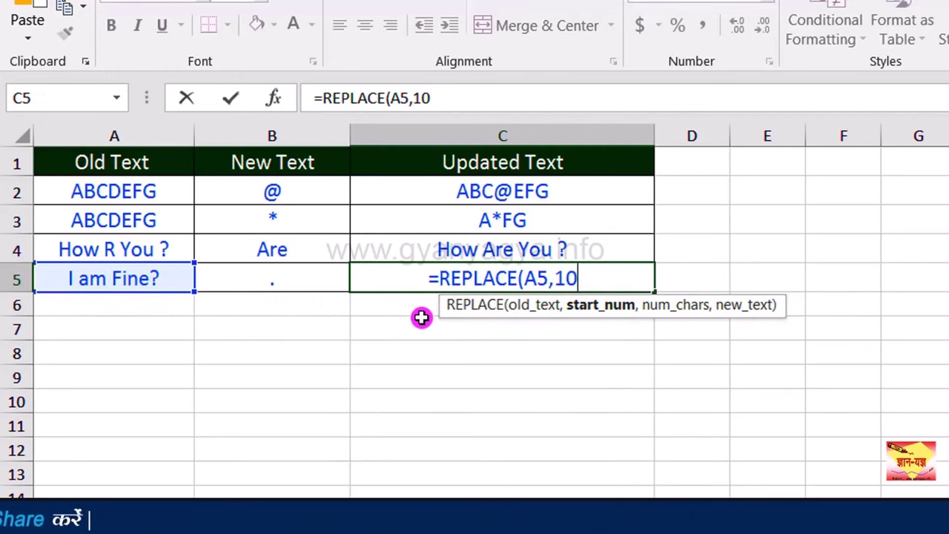
type(",")
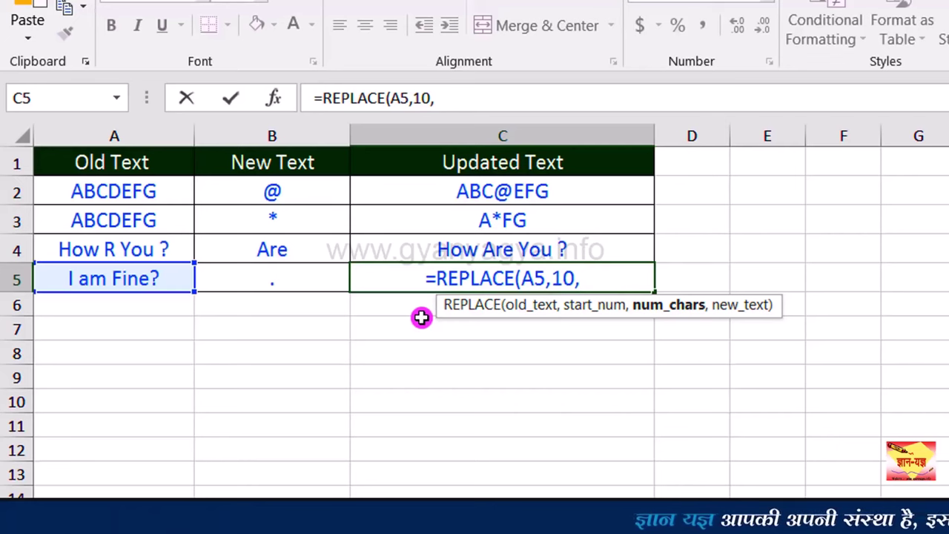
type("1,")
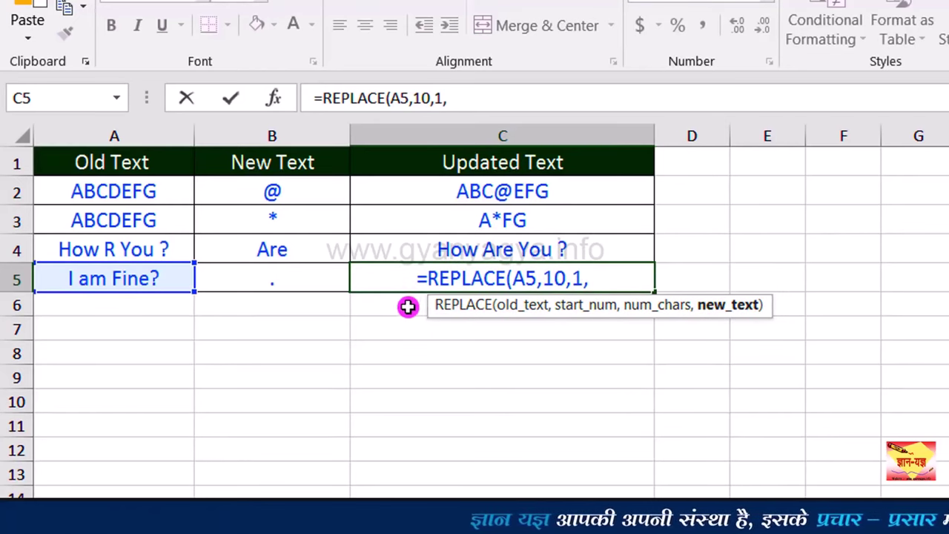
left_click(310, 283)
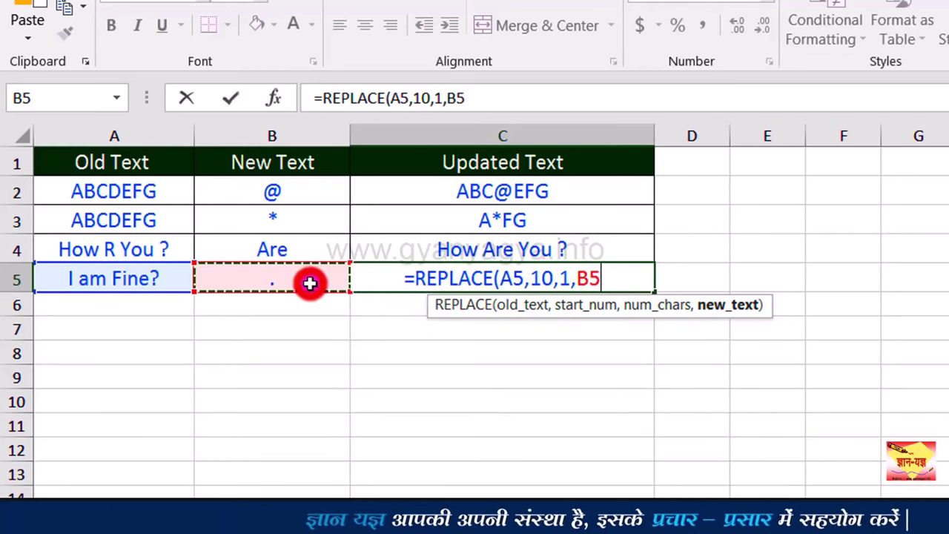
type(")")
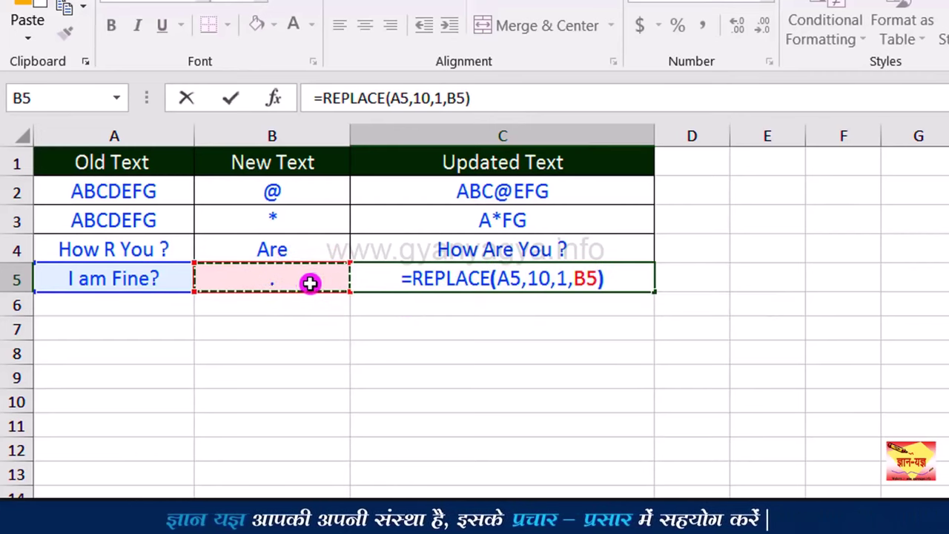
key("Return")
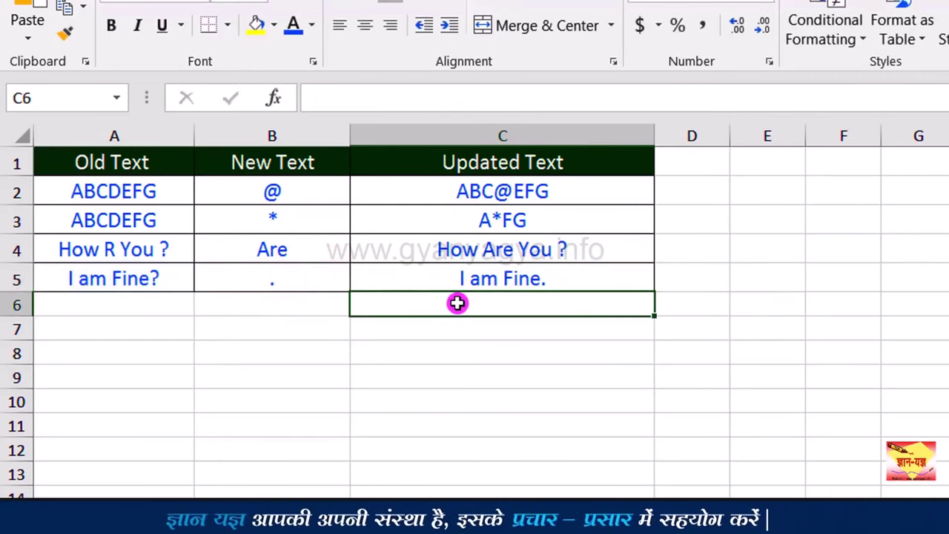
left_click(571, 280)
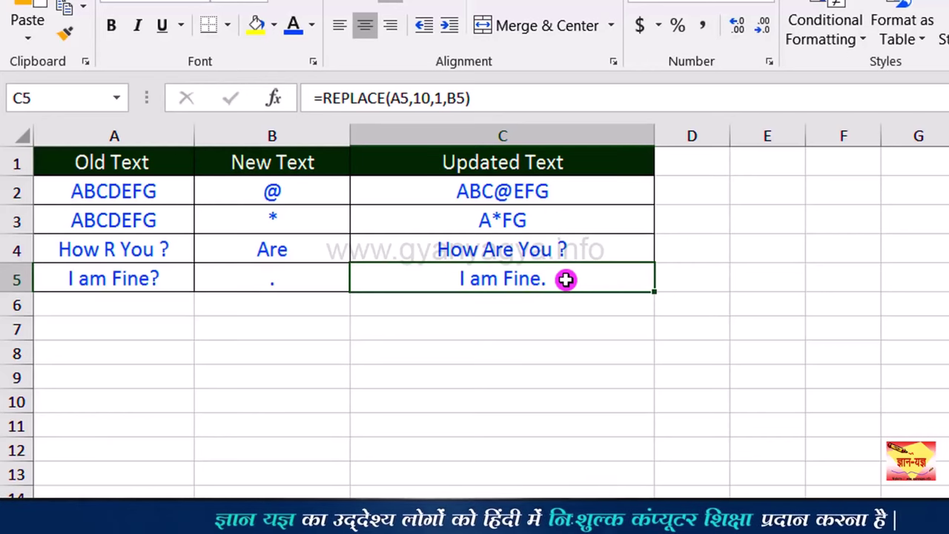
Substitute the word Fine in C5 with good by entering =SUBSTITUTE(C5,"Fine","good") in C6, ending with C6 selected.
left_click(486, 303)
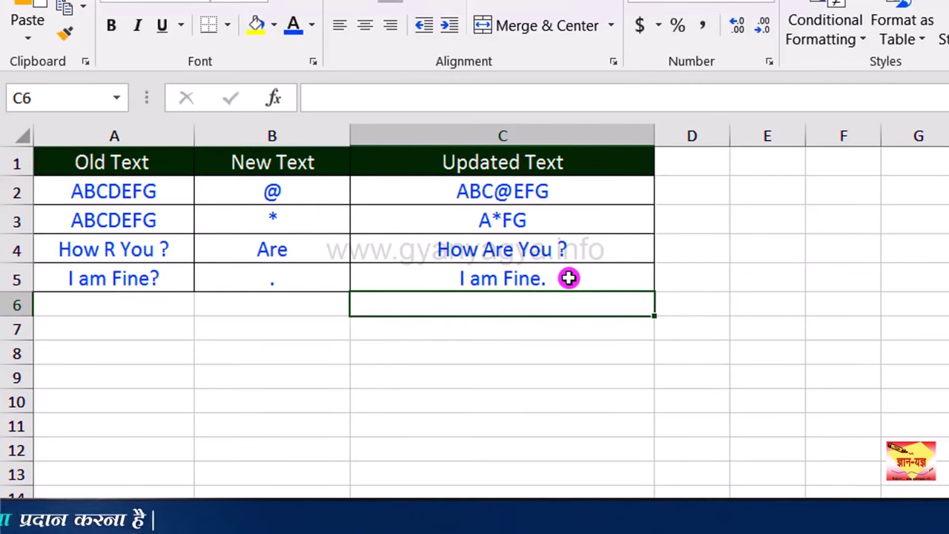
left_click(515, 307)
type("=")
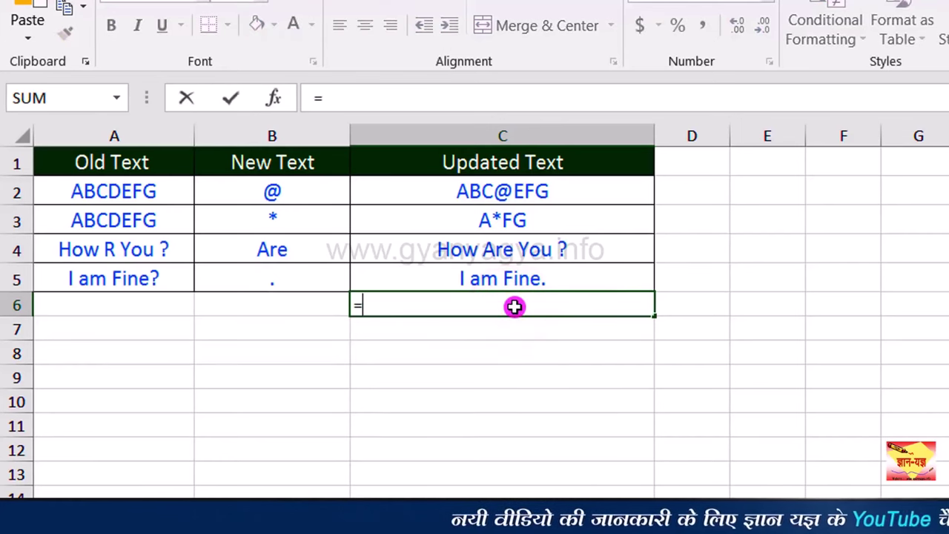
type("su")
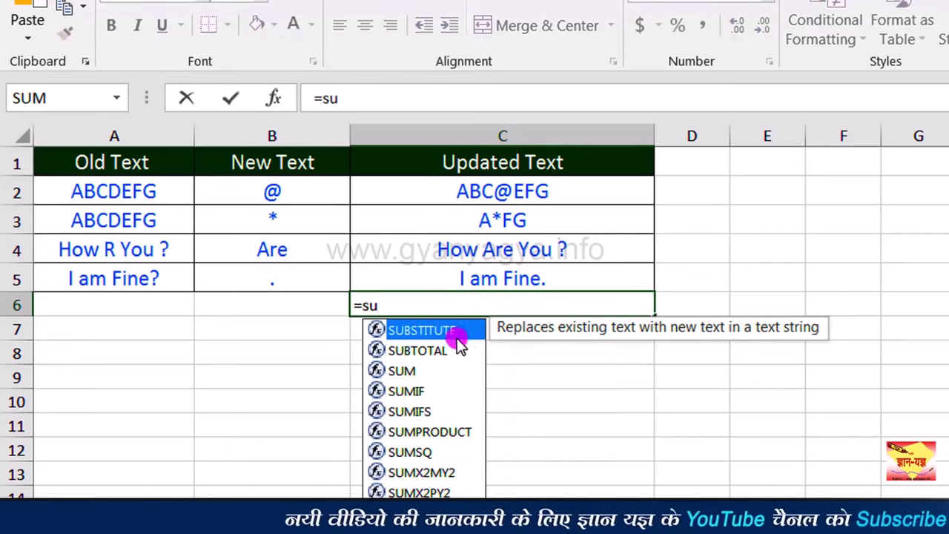
double_click(456, 333)
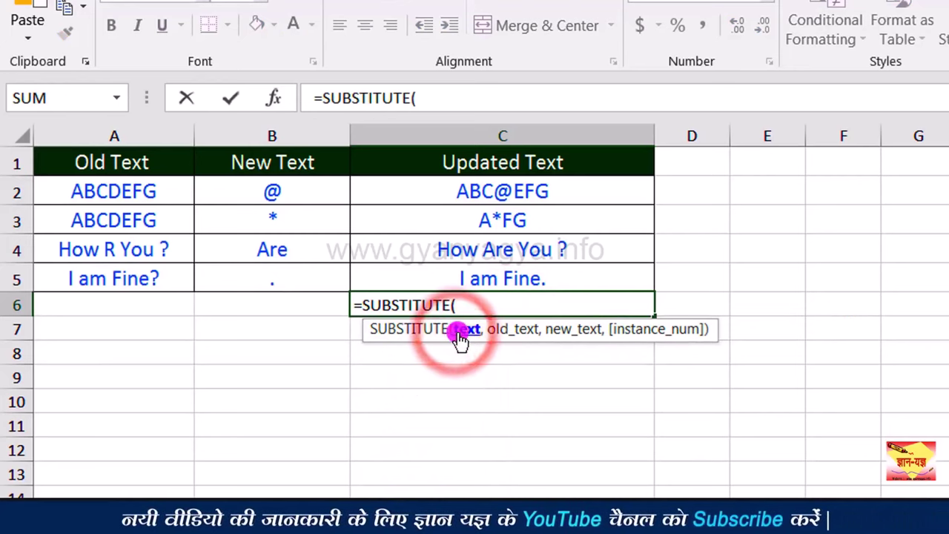
left_click(495, 277)
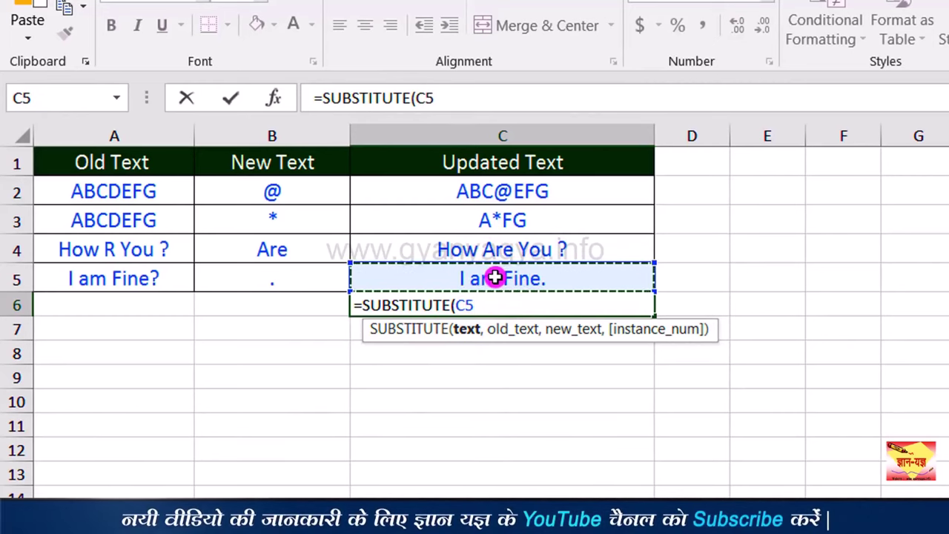
type(",\"")
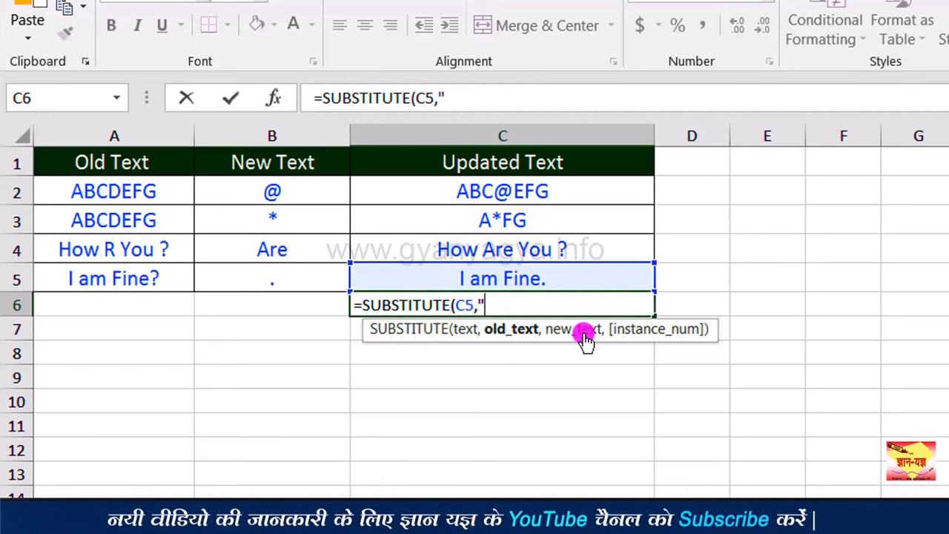
type("Fine")
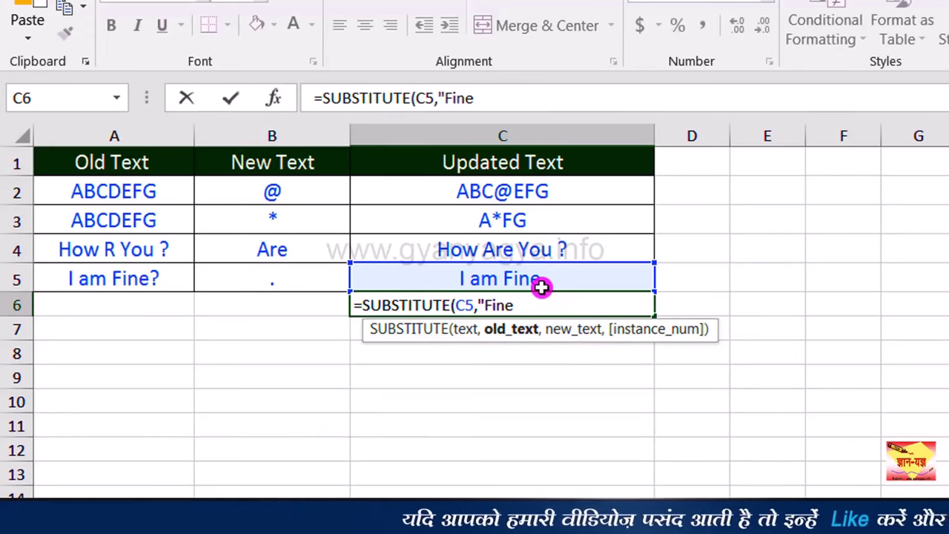
type("\",")
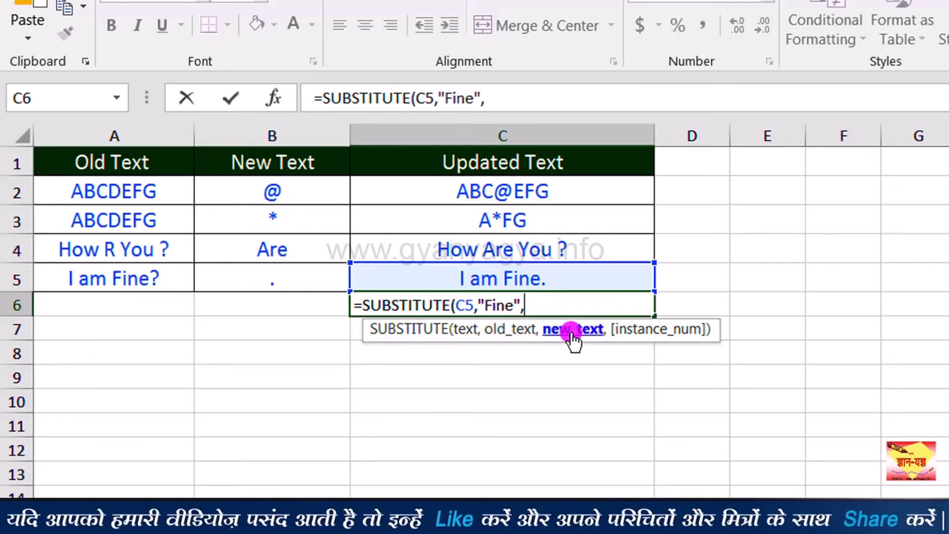
type("\"")
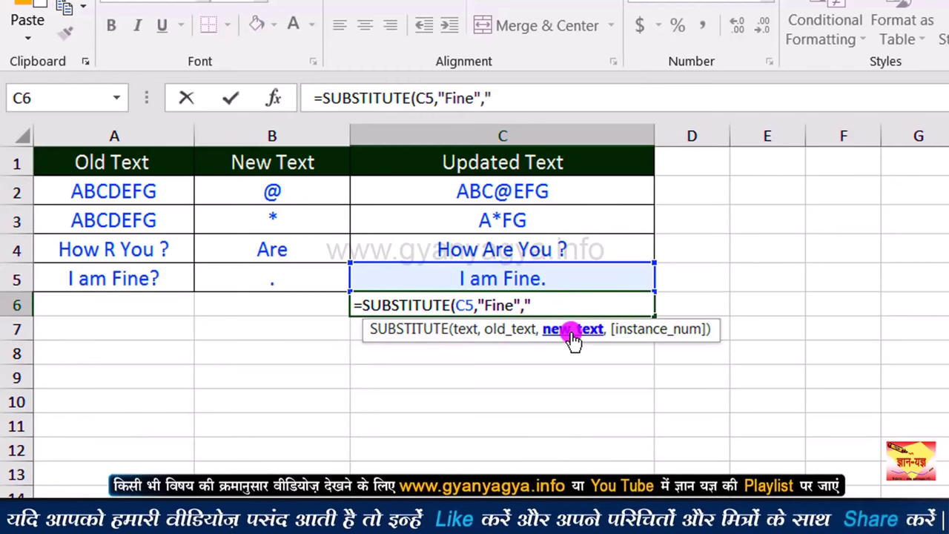
type("good")
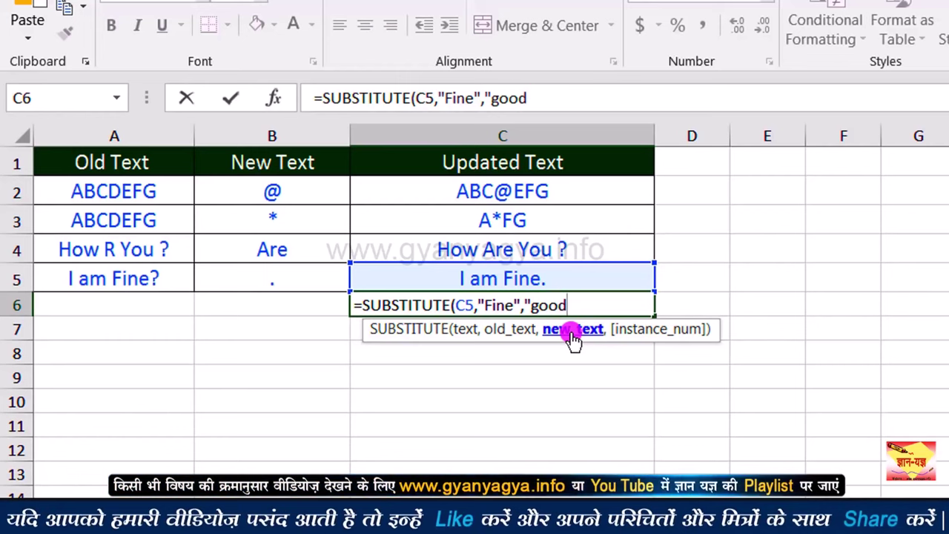
type("\")")
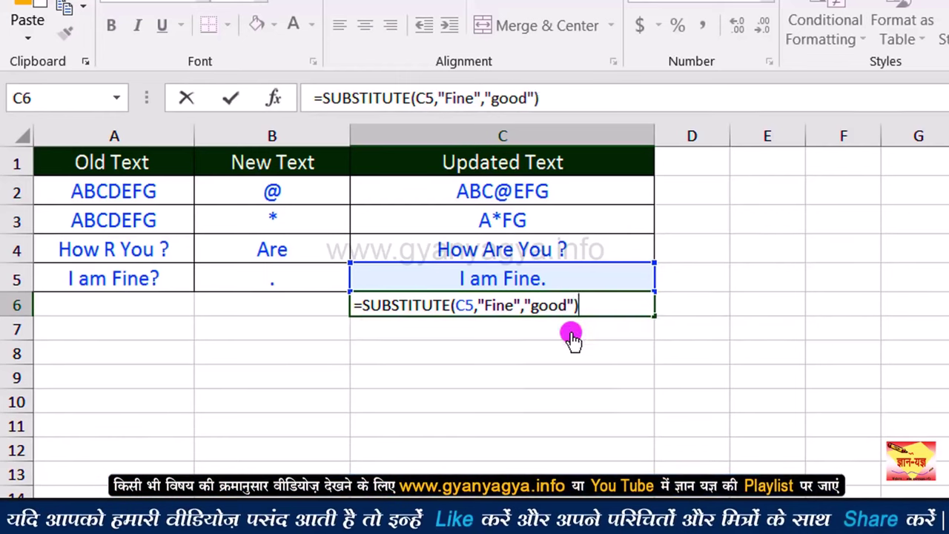
key("Return")
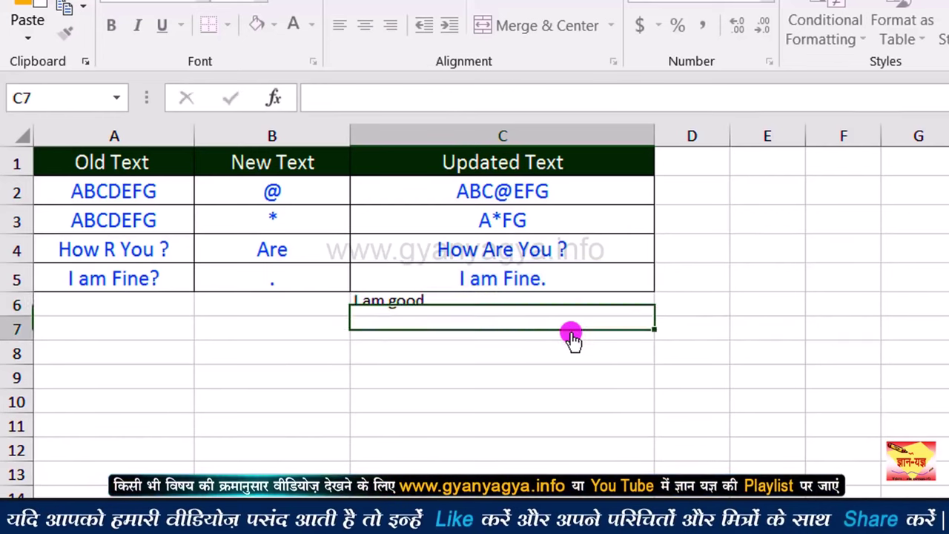
left_click(514, 307)
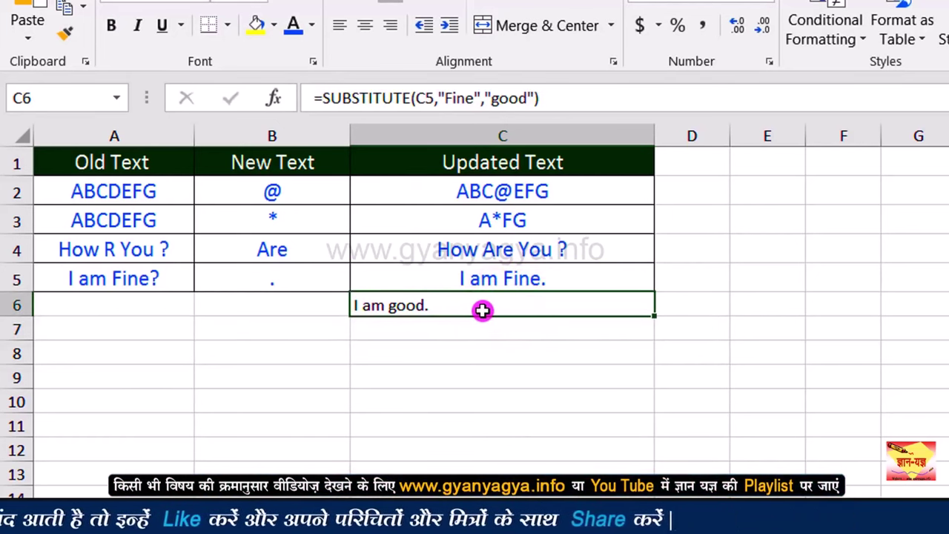
Change the old text in the C6 SUBSTITUTE formula to lowercase "fine" to test case sensitivity, ending with C6 selected.
left_click(470, 97)
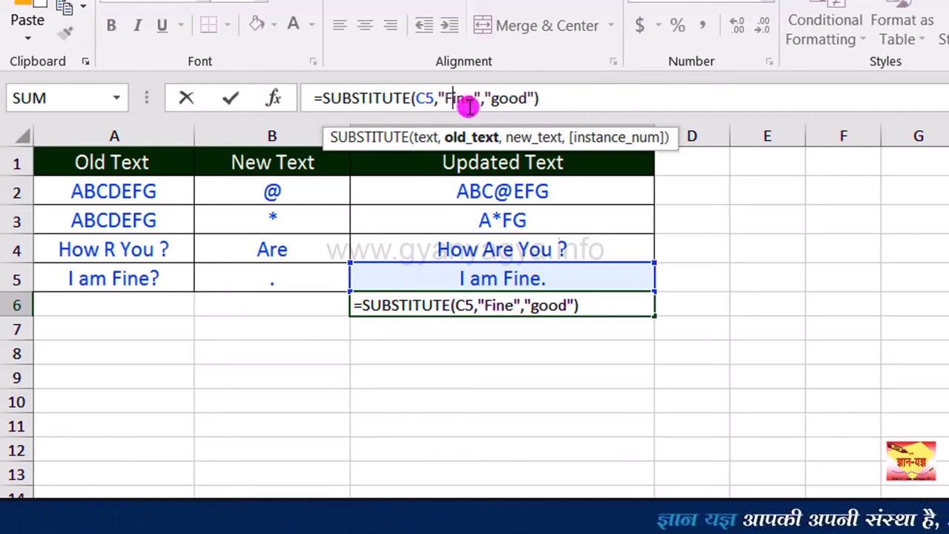
left_click_drag(470, 106, 445, 98)
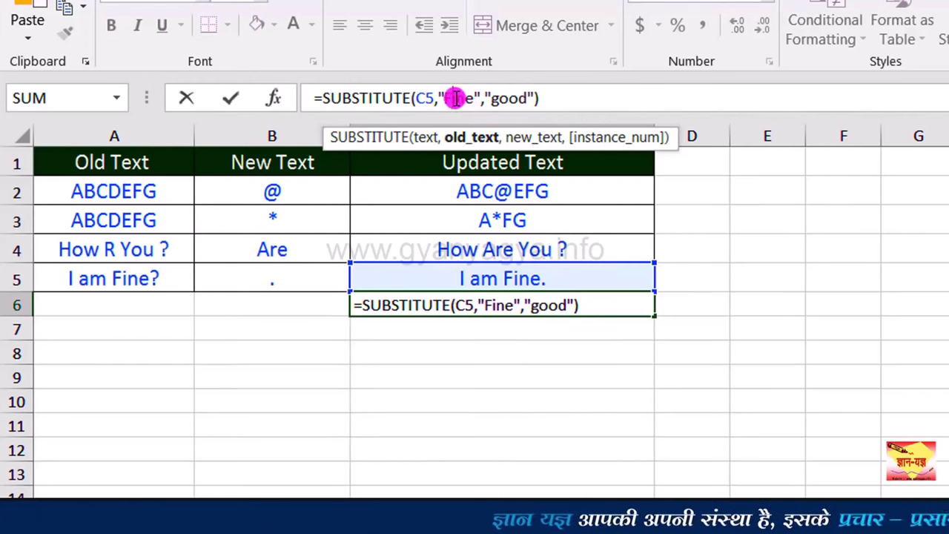
key("BackSpace")
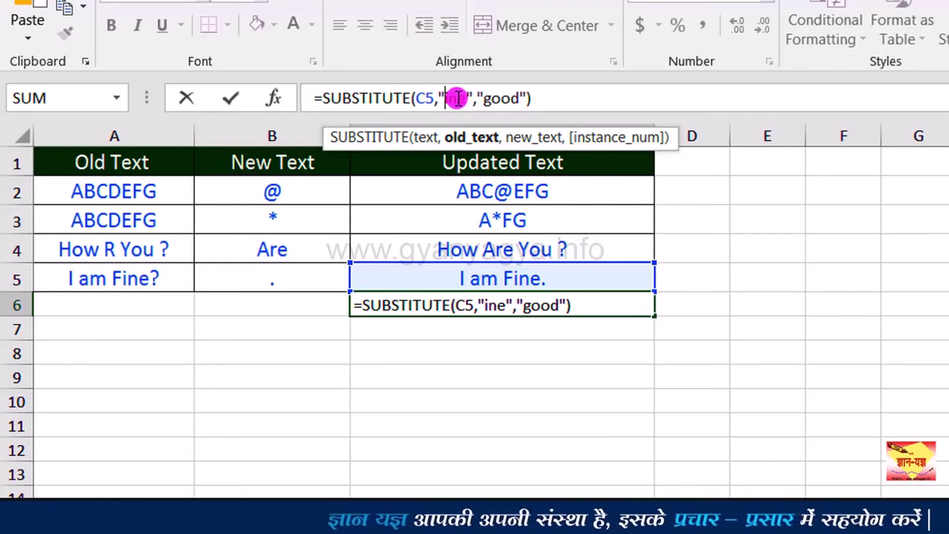
type("f")
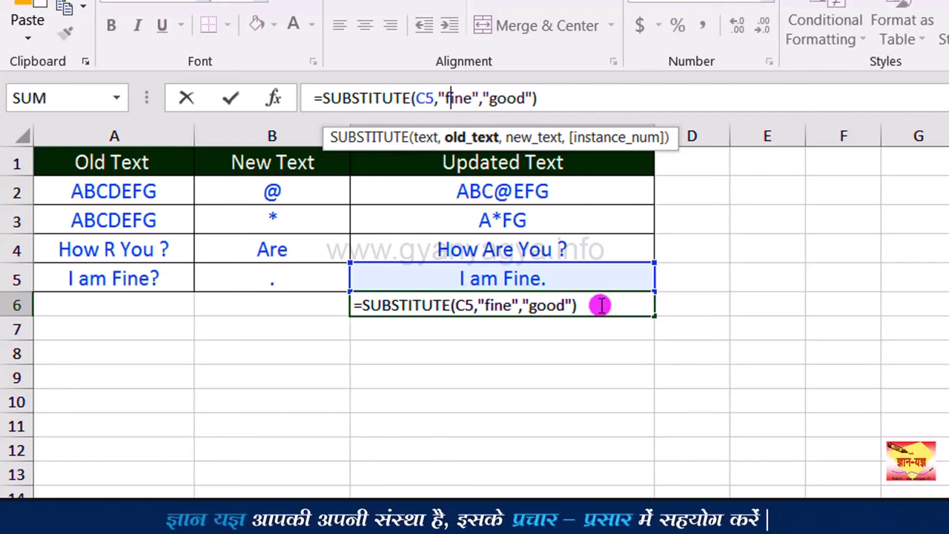
key("Return")
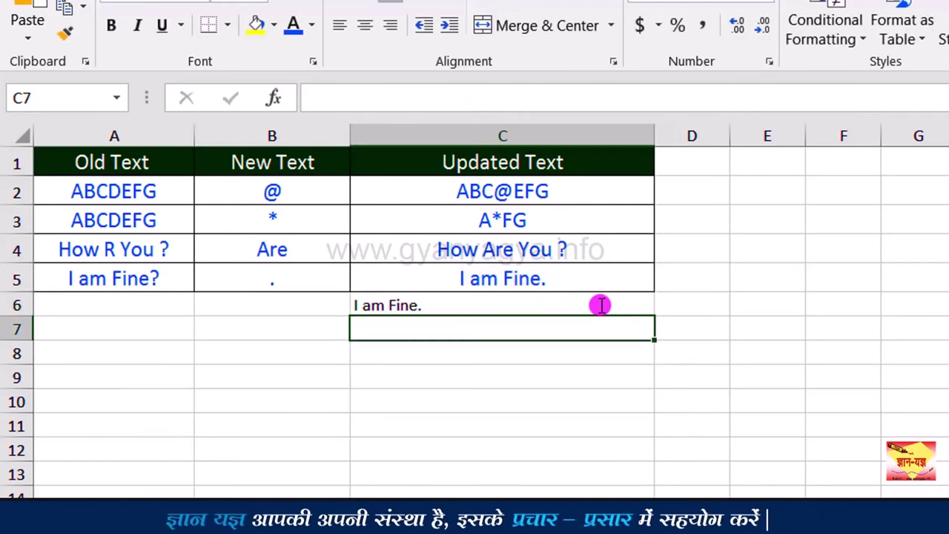
left_click(510, 306)
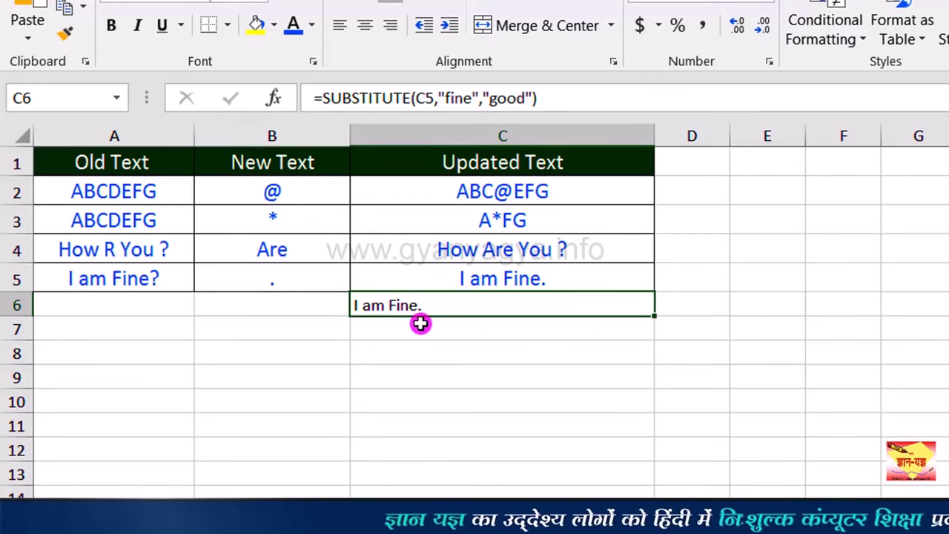
Review the REPLACE formulas in C5 and C4.
left_click(504, 277)
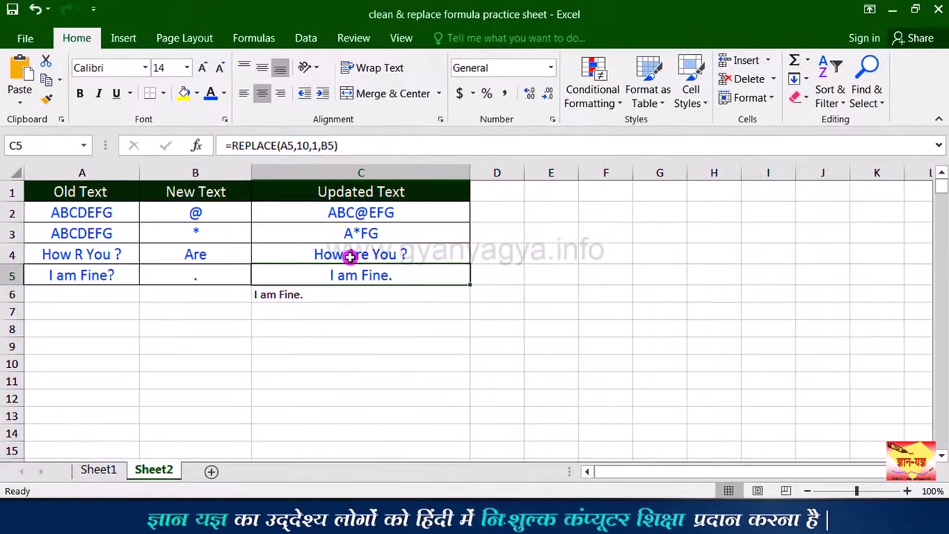
left_click(349, 256)
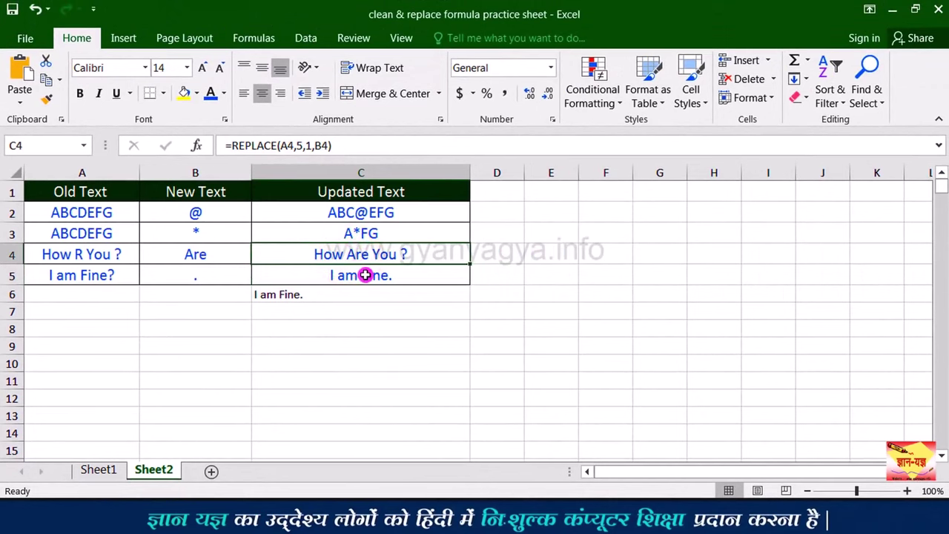
left_click(366, 275)
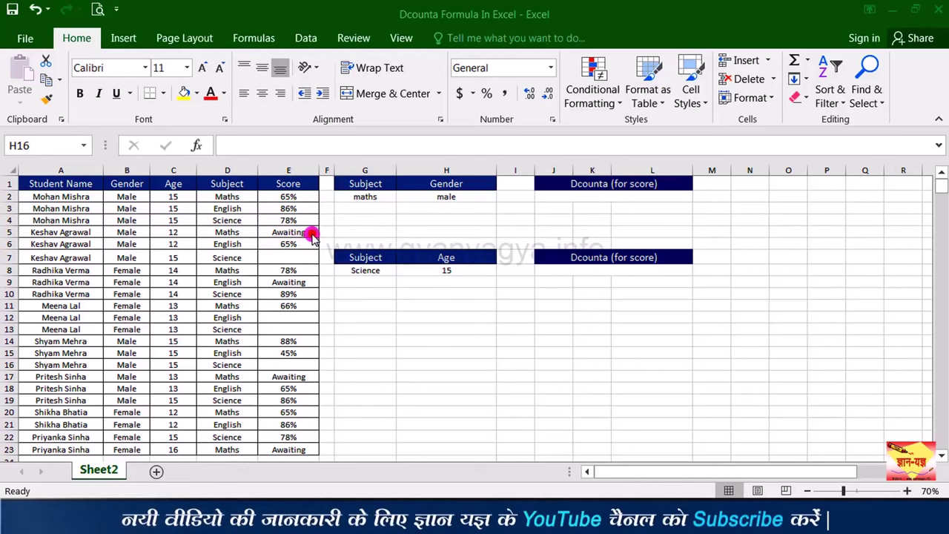
Count the scores matching the Subject and Gender criteria by entering =DCOUNTA(A1:E23,E1,G1:H2) in merged cell J2.
left_click(302, 255)
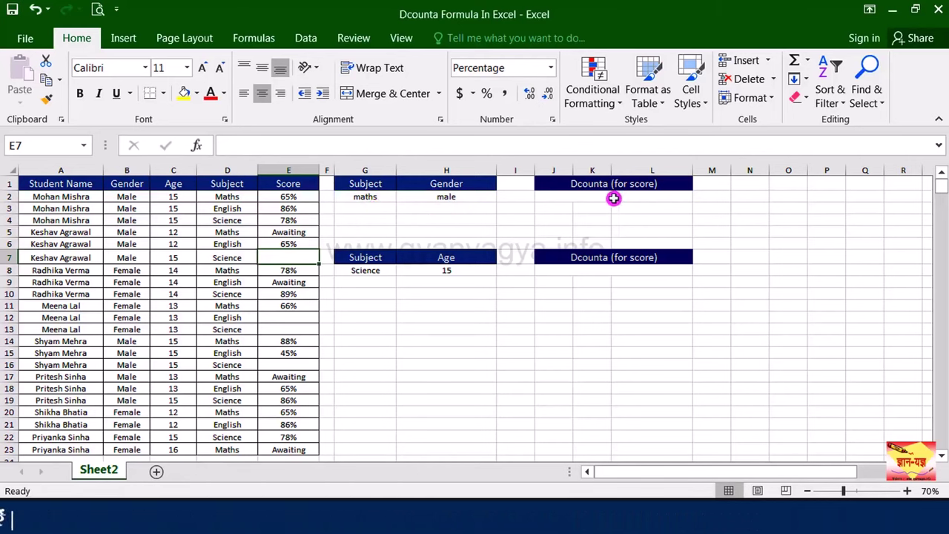
left_click(613, 198)
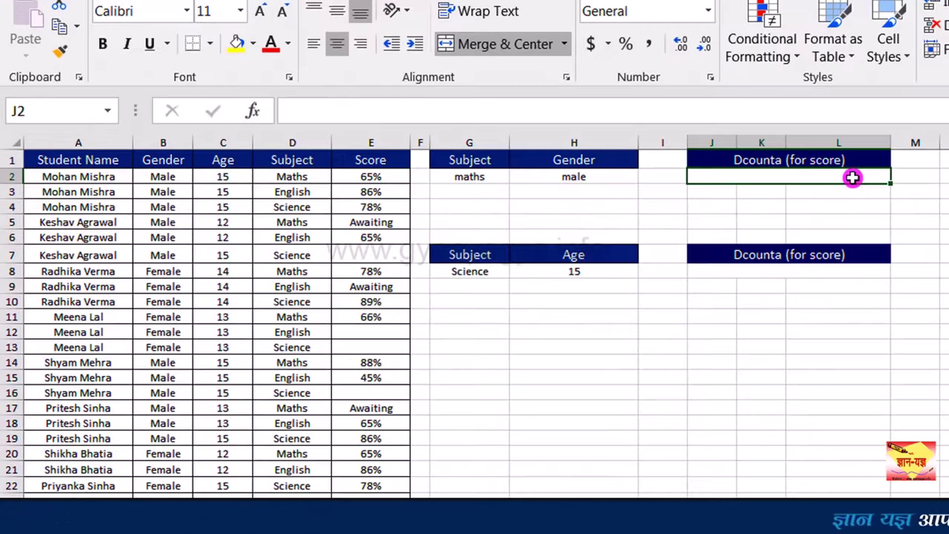
type("=")
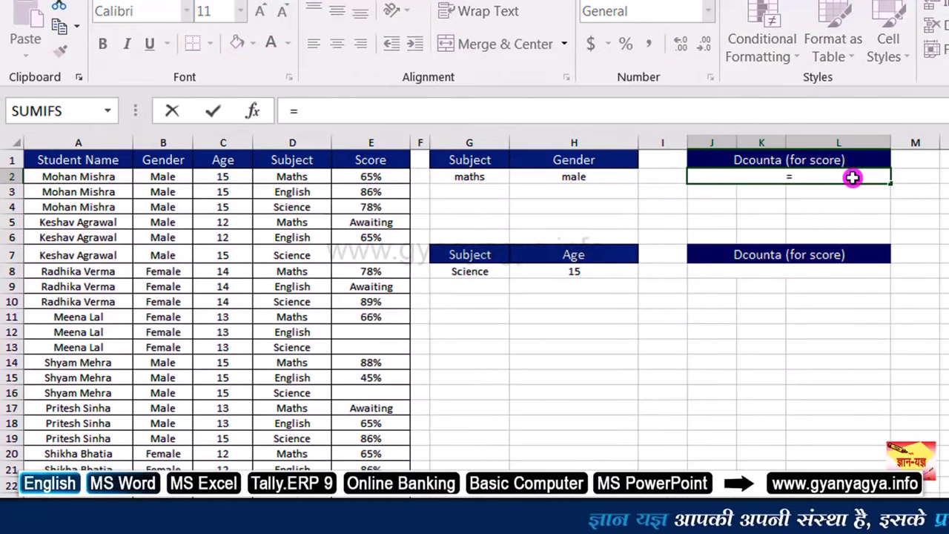
type("dcoun")
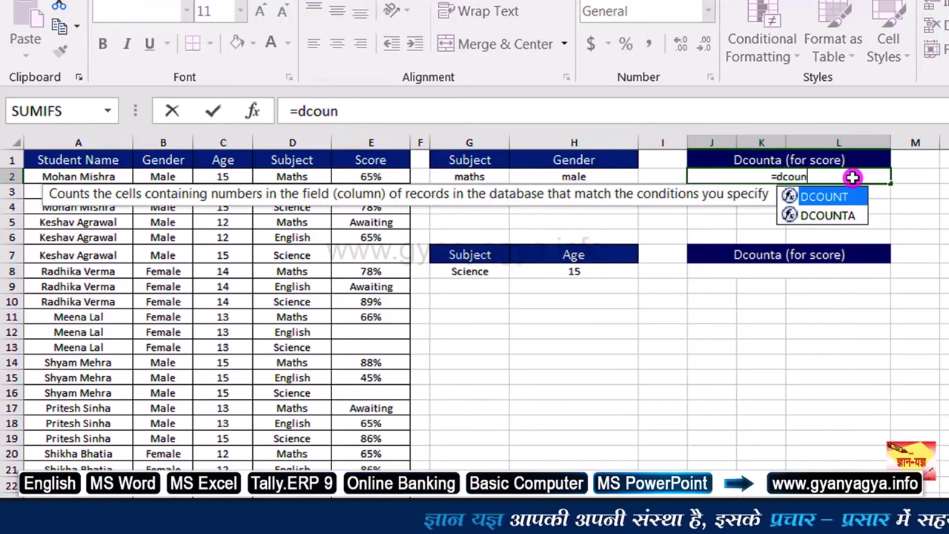
double_click(845, 216)
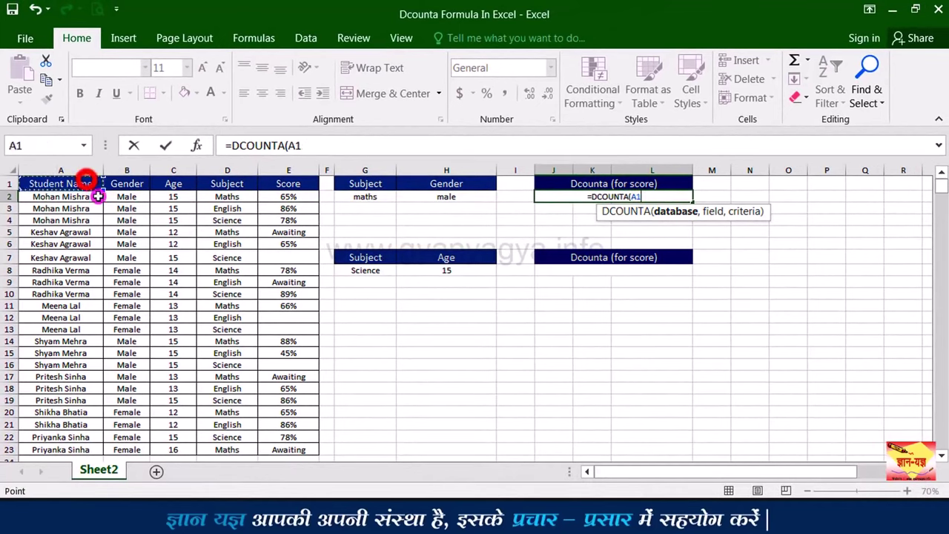
left_click_drag(98, 197, 291, 454)
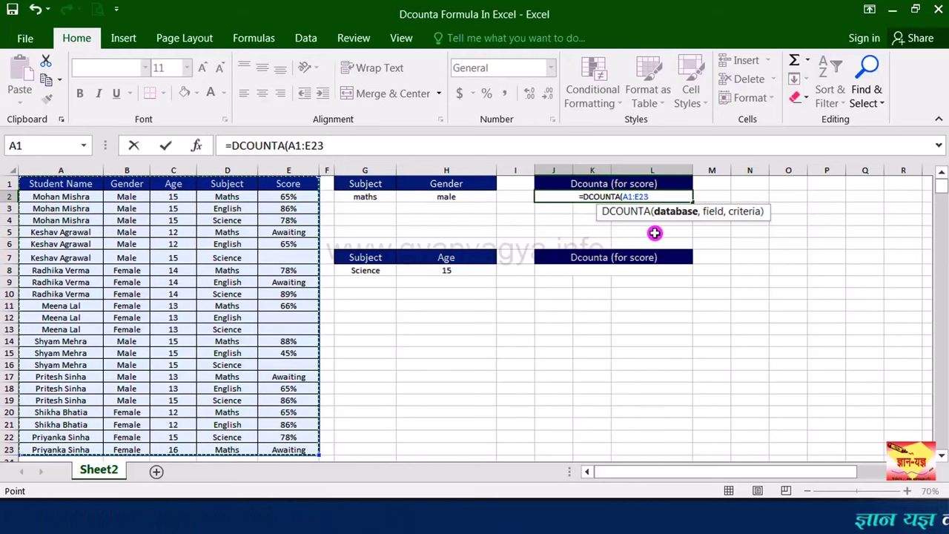
type(",")
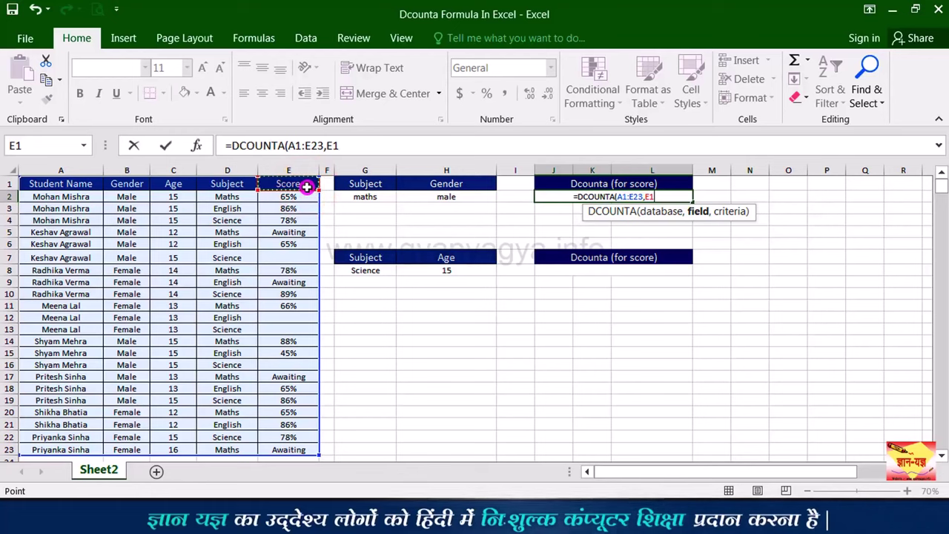
type(",")
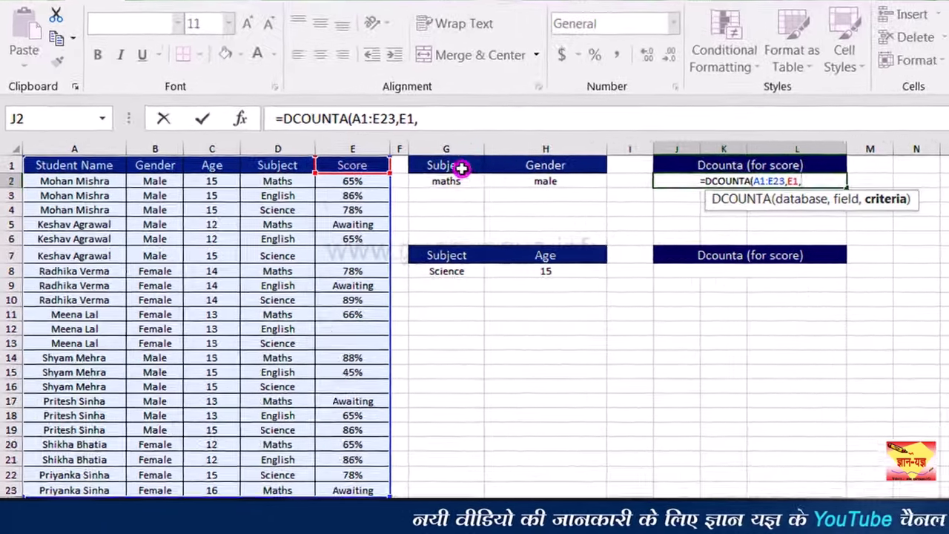
left_click_drag(462, 168, 545, 181)
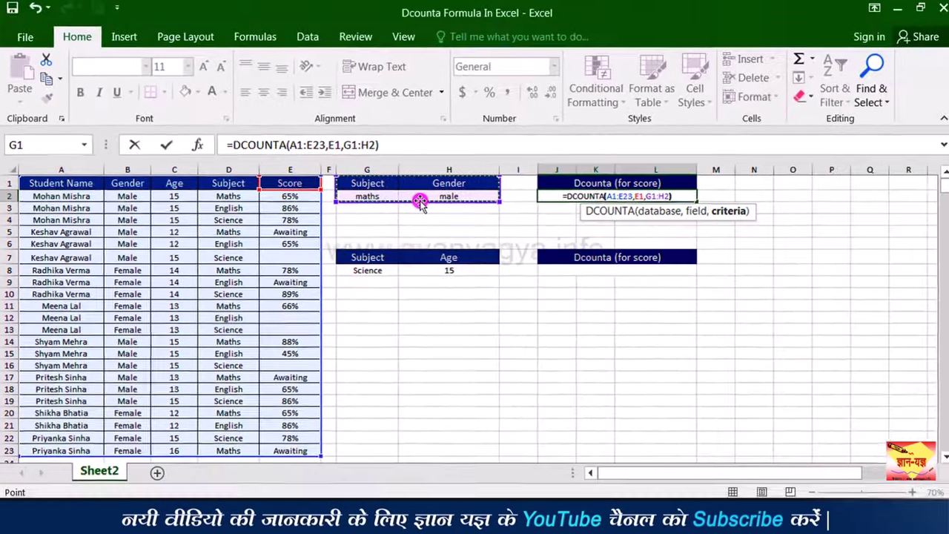
type(")")
key("Return")
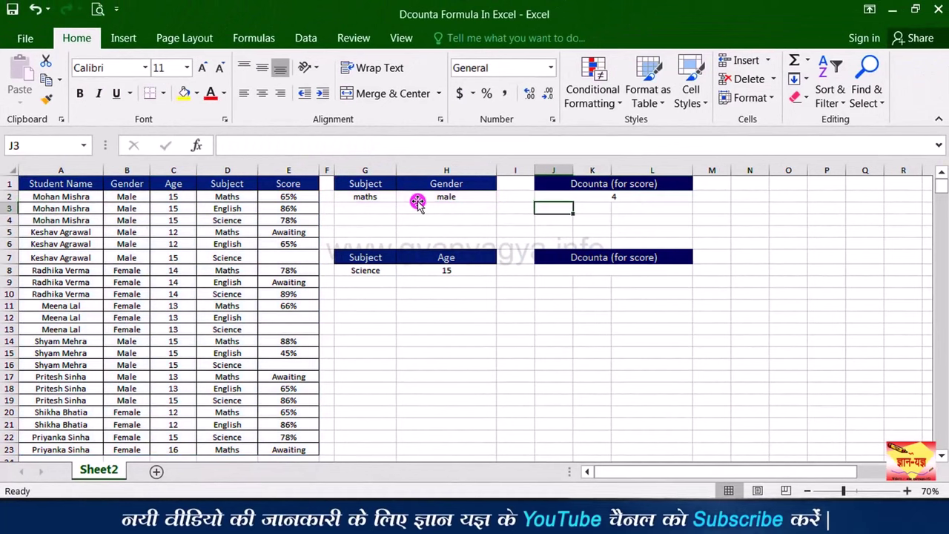
Review the DCOUNTA formula in J2 and the subject criterion in G2, ending with G2 selected.
left_click(656, 198)
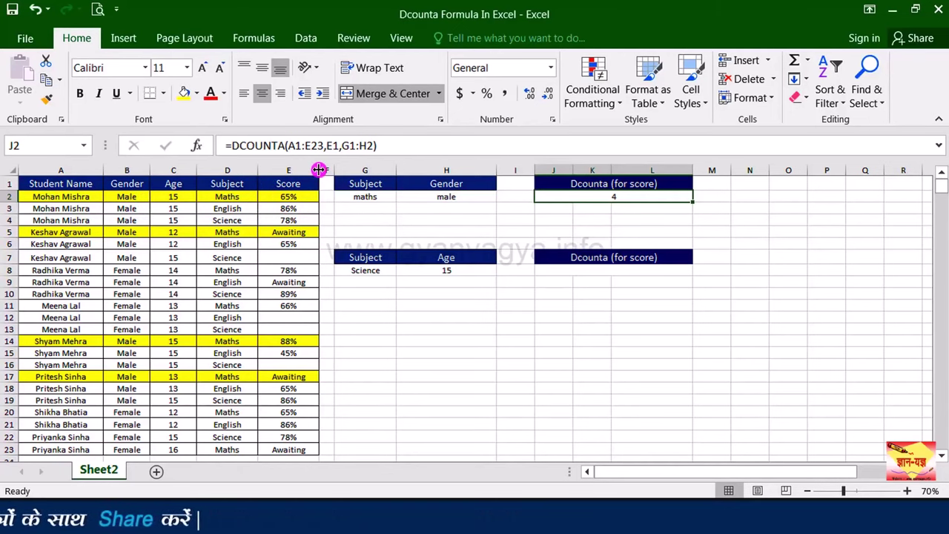
left_click(388, 198)
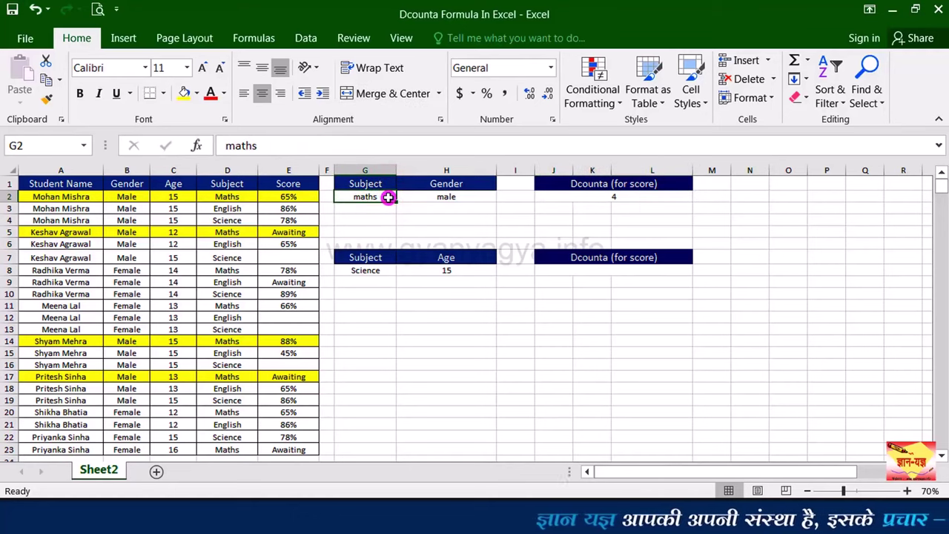
Set the Subject criterion in G2 to science and review the DCOUNTA formula in J2.
type("science")
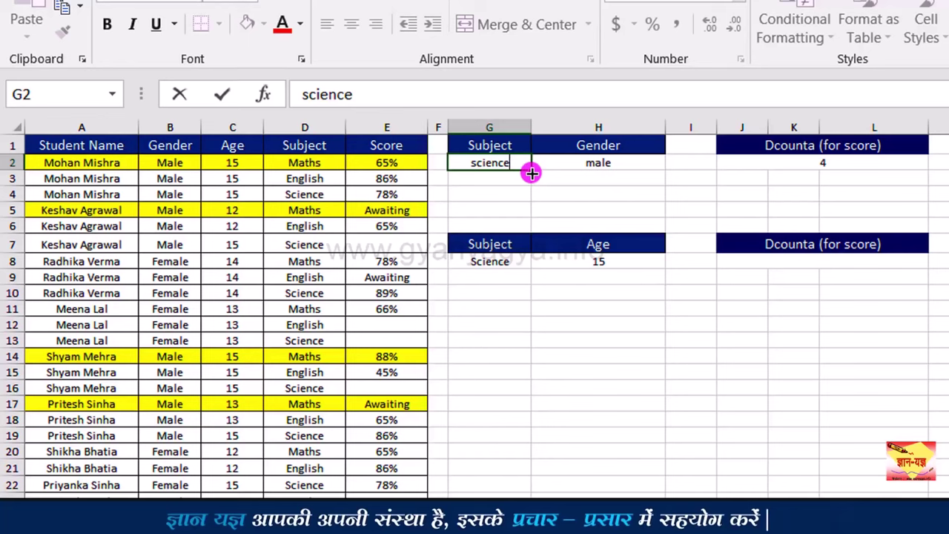
key("Return")
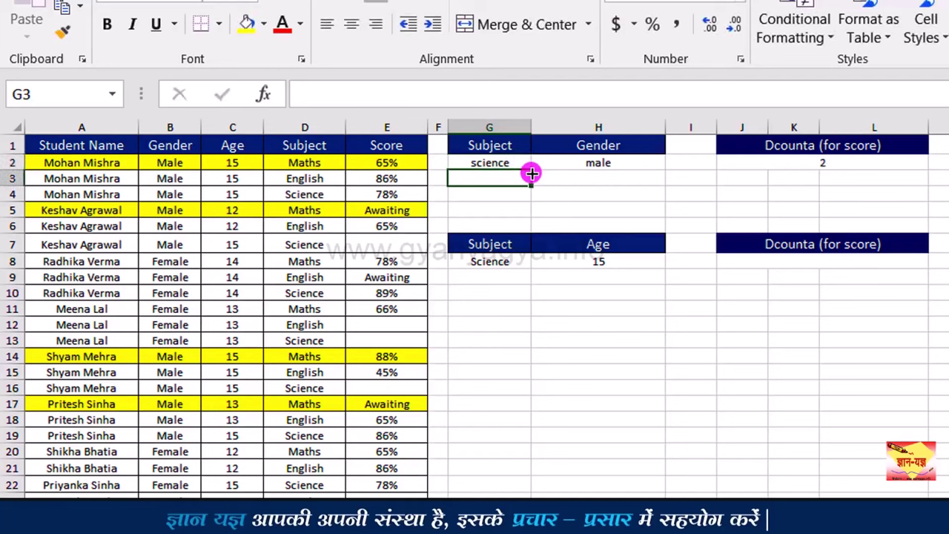
left_click(860, 161)
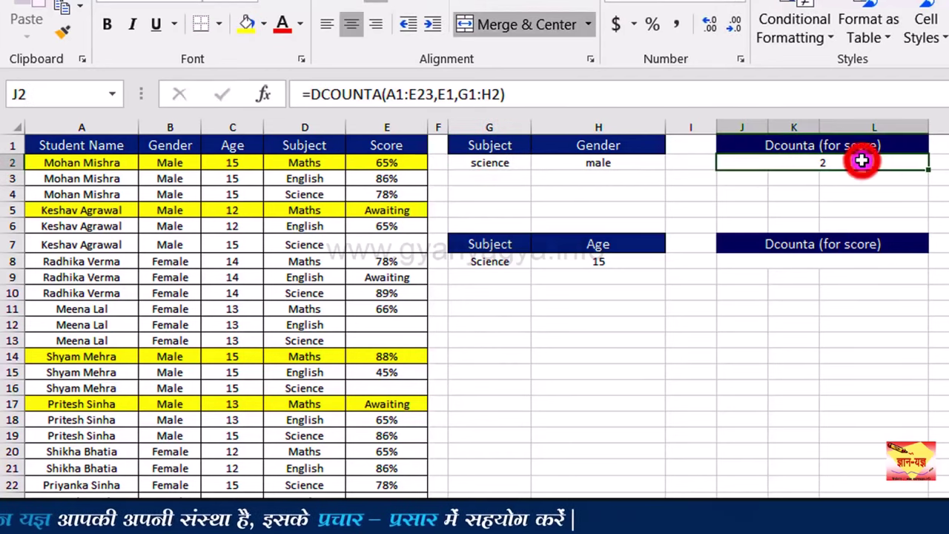
left_click(869, 161)
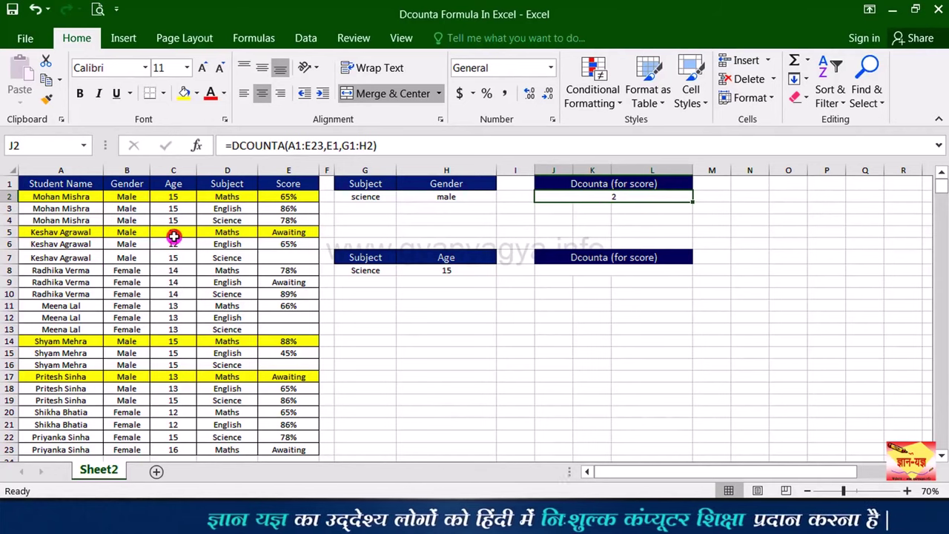
Highlight the 15-year-old male Science record in A4:E4 with a light green fill.
left_click_drag(288, 217, 84, 221)
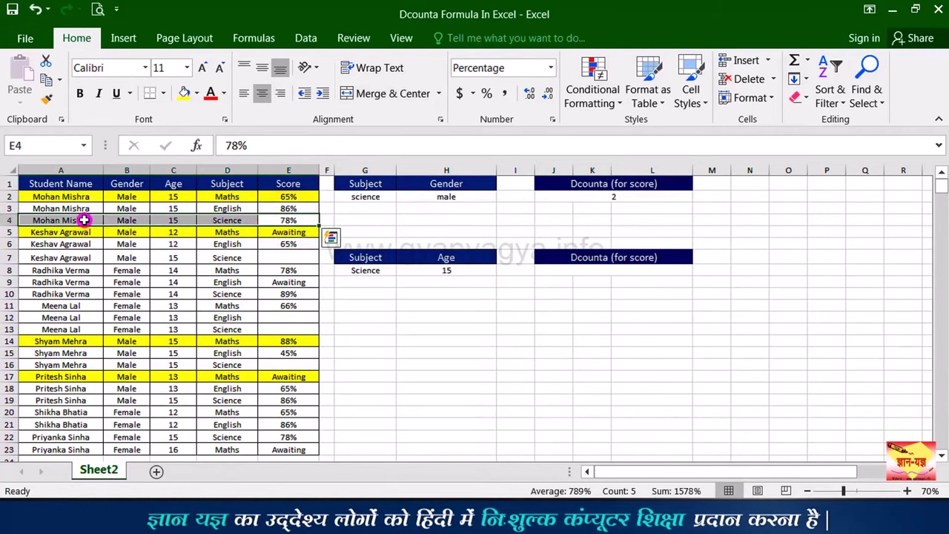
left_click(197, 93)
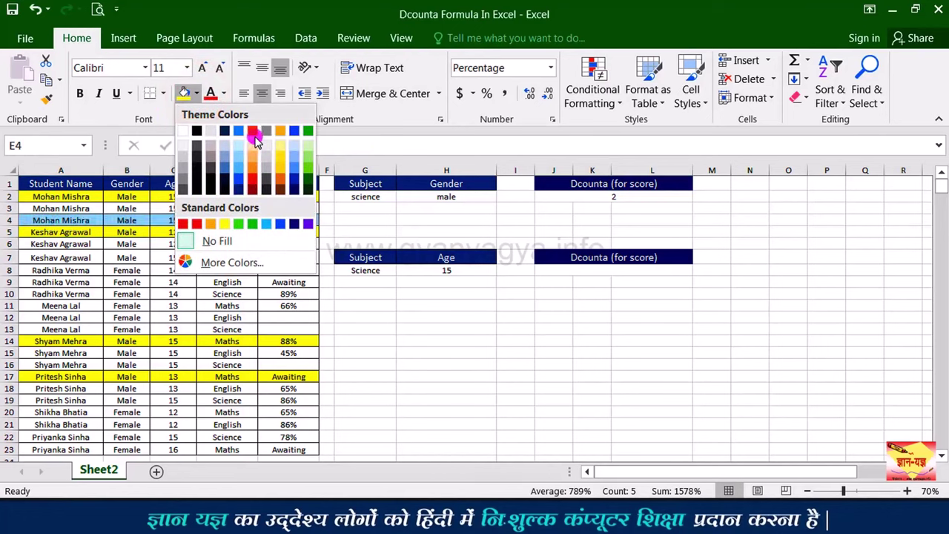
left_click(310, 146)
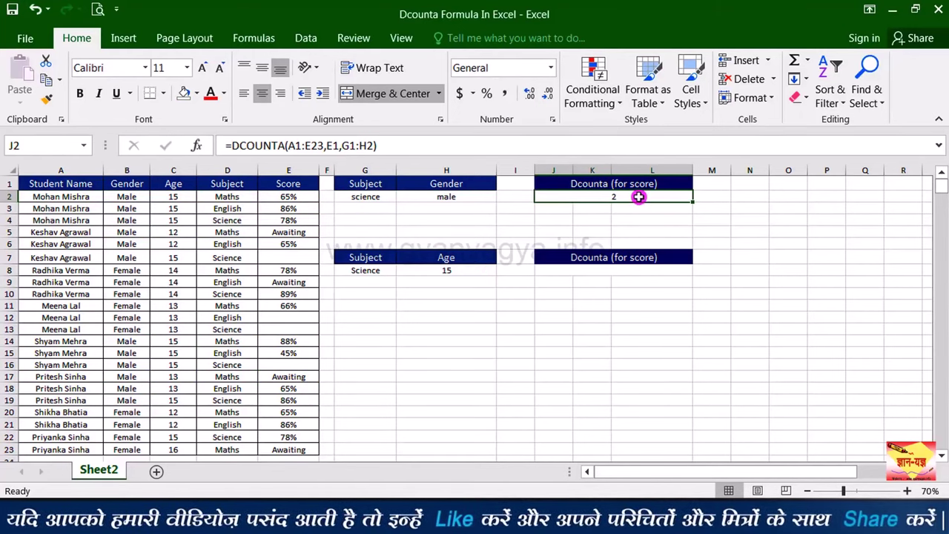
Search for the dcounta function and insert DCOUNTA into merged cell J8 under the second Dcounta heading.
left_click(666, 272)
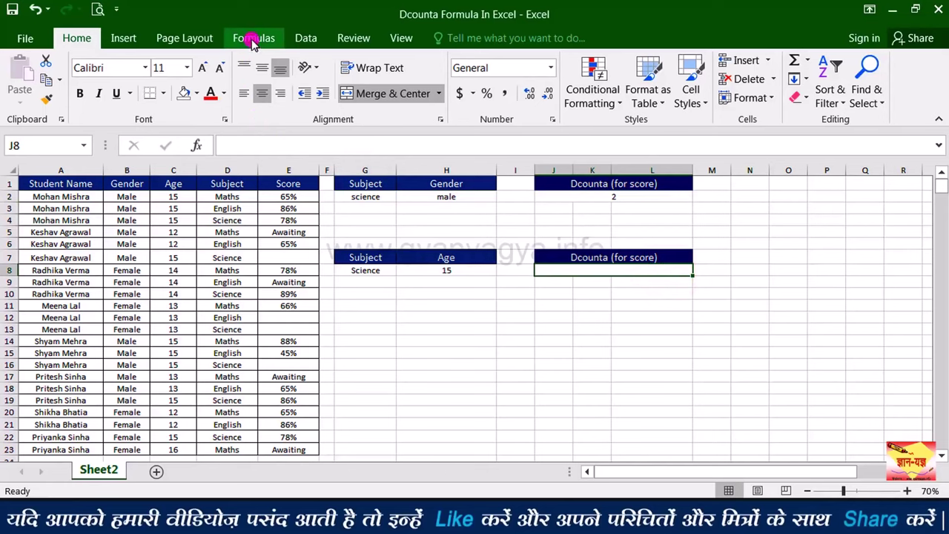
left_click(252, 40)
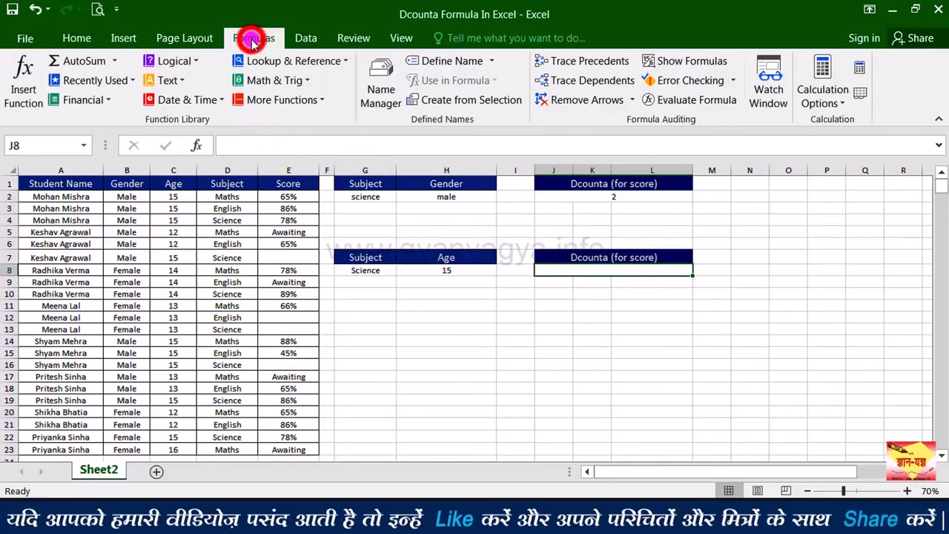
left_click(22, 108)
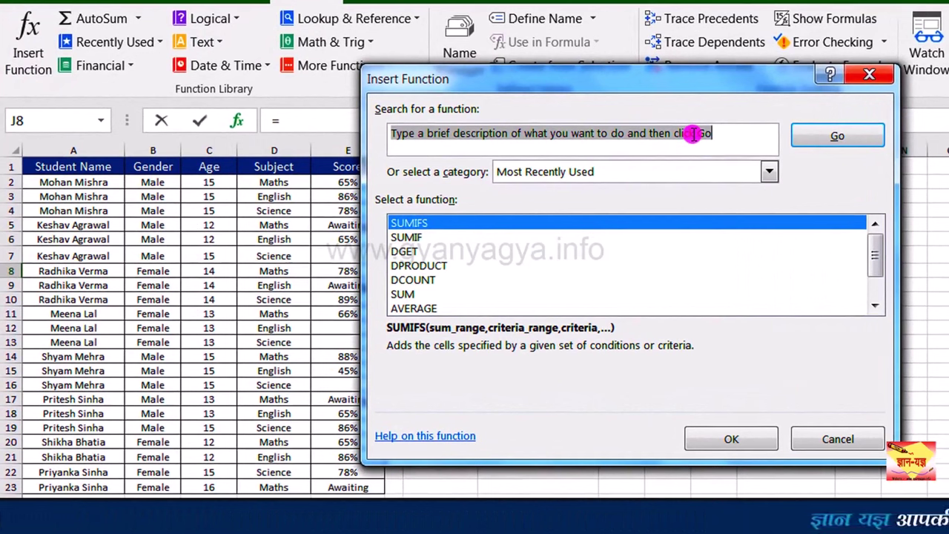
type("dco")
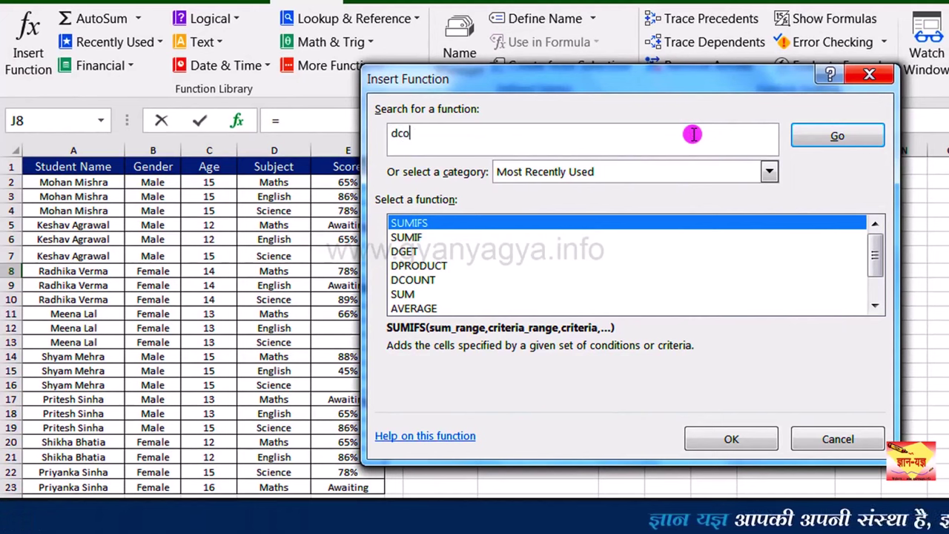
type("unta")
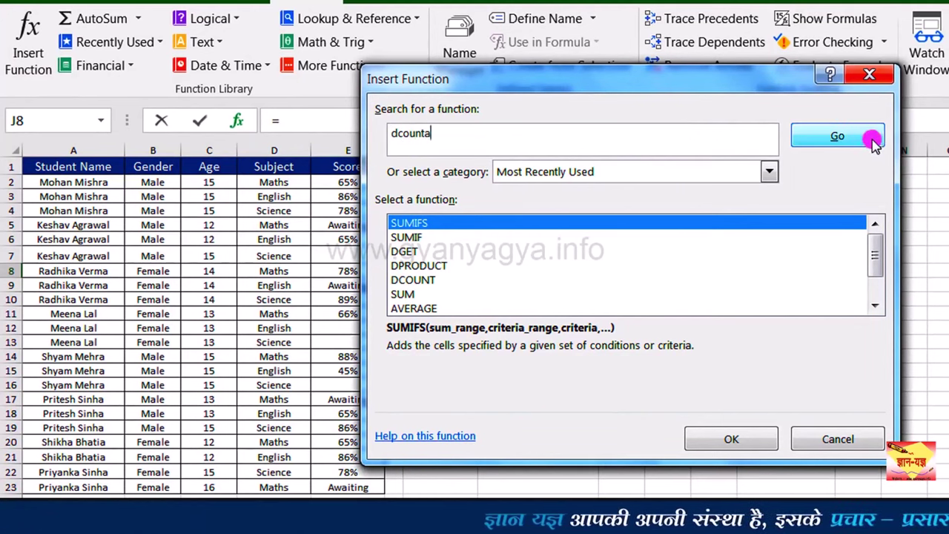
left_click(876, 138)
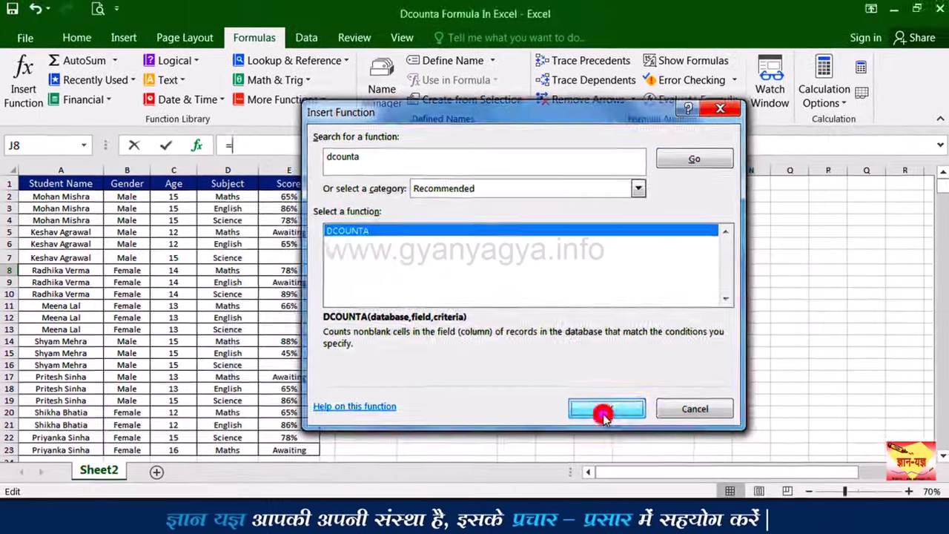
left_click(731, 439)
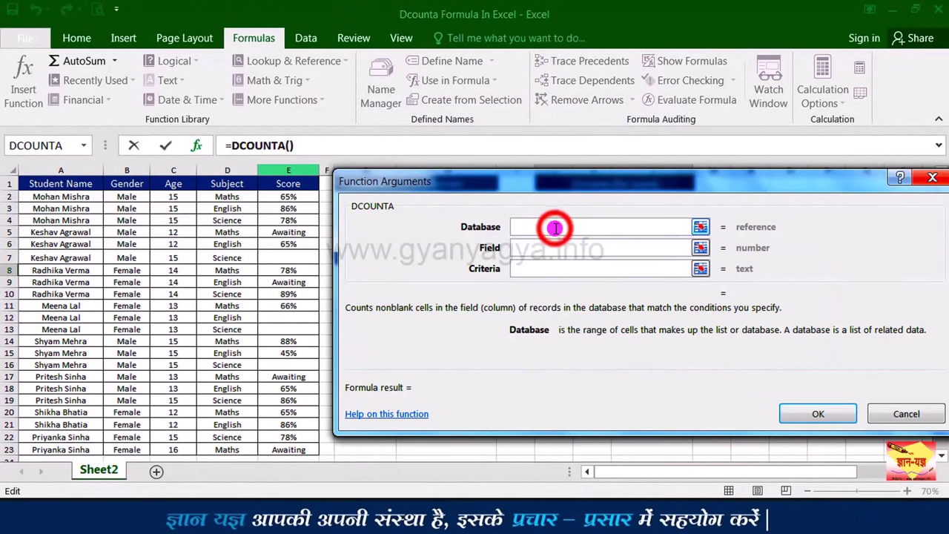
Set the DCOUNTA Database argument to A1:E23 and the Field argument to the Score header E1.
left_click_drag(81, 184, 286, 452)
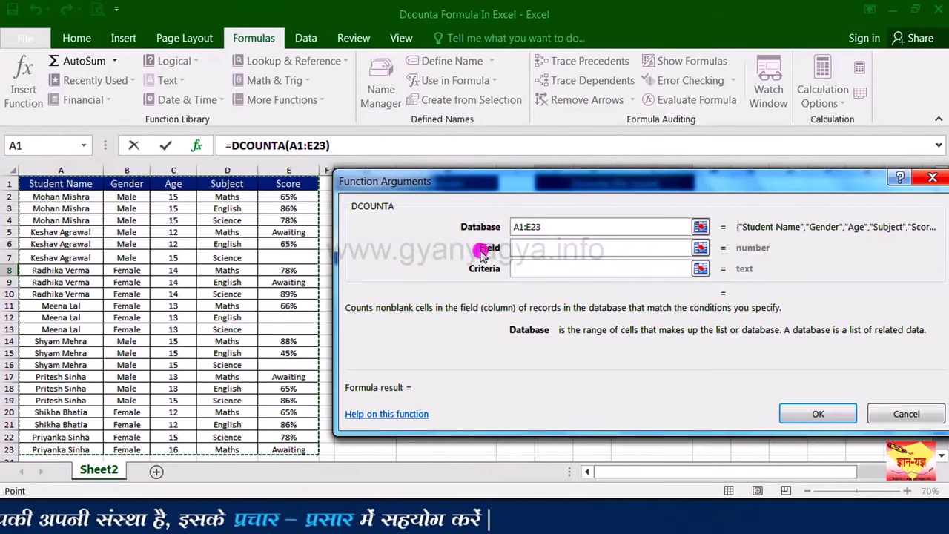
left_click(539, 249)
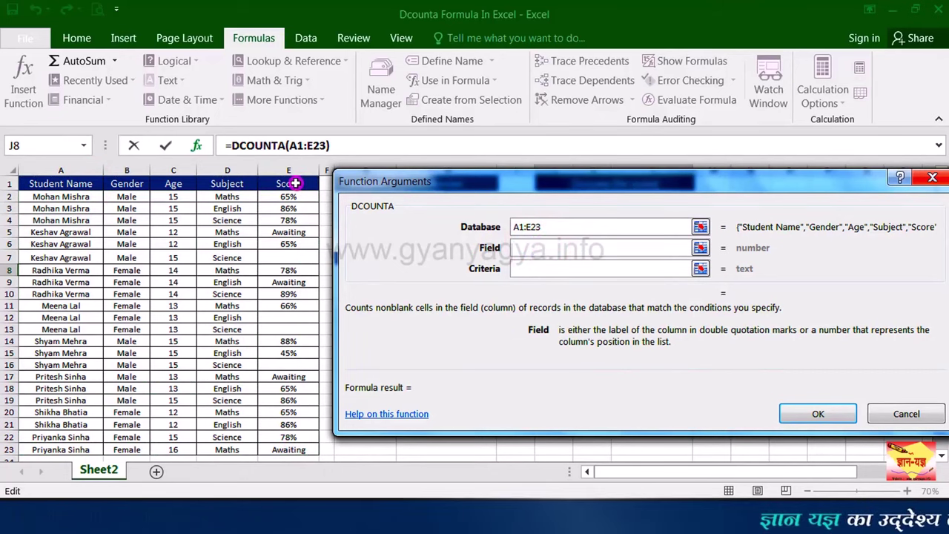
left_click(295, 183)
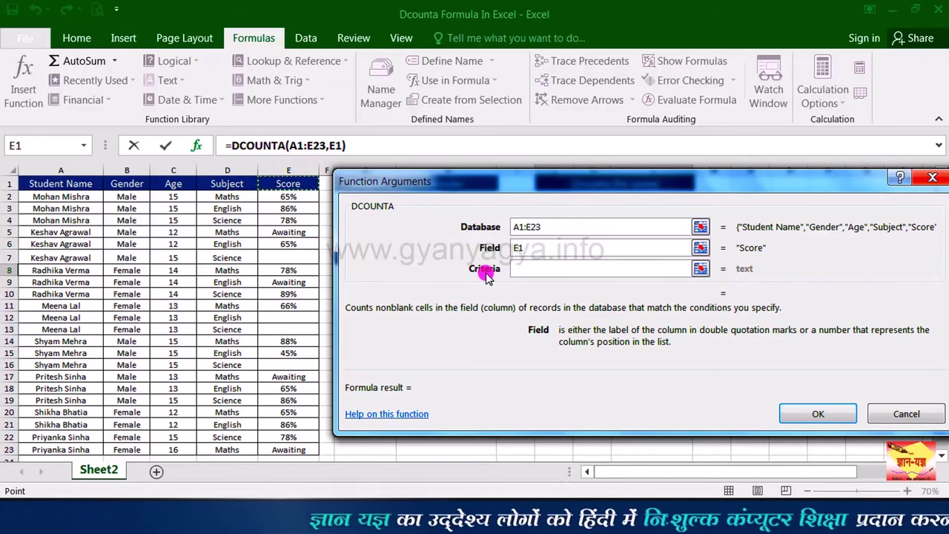
Set the DCOUNTA Criteria argument to G7:H8 and complete the formula.
left_click(523, 267)
left_click_drag(511, 195, 495, 355)
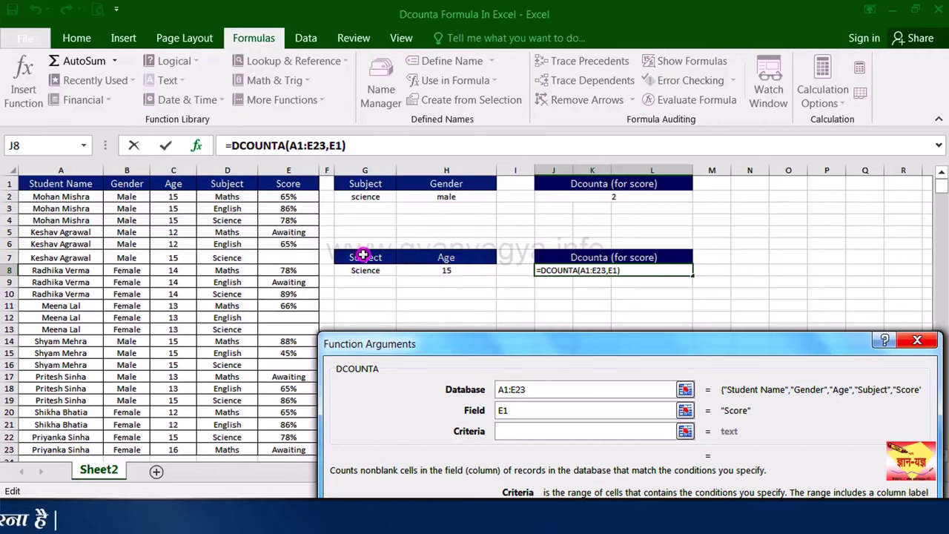
left_click_drag(363, 255, 442, 269)
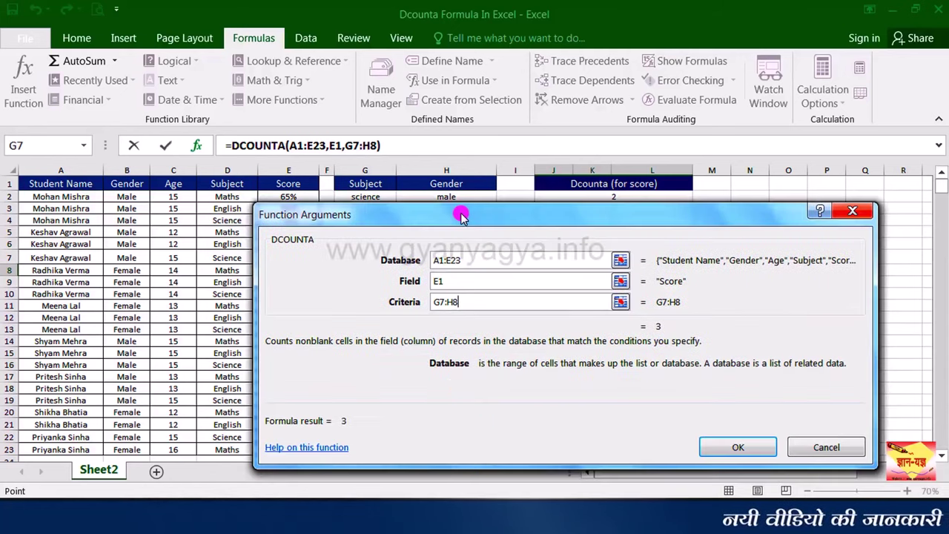
left_click_drag(522, 342, 458, 212)
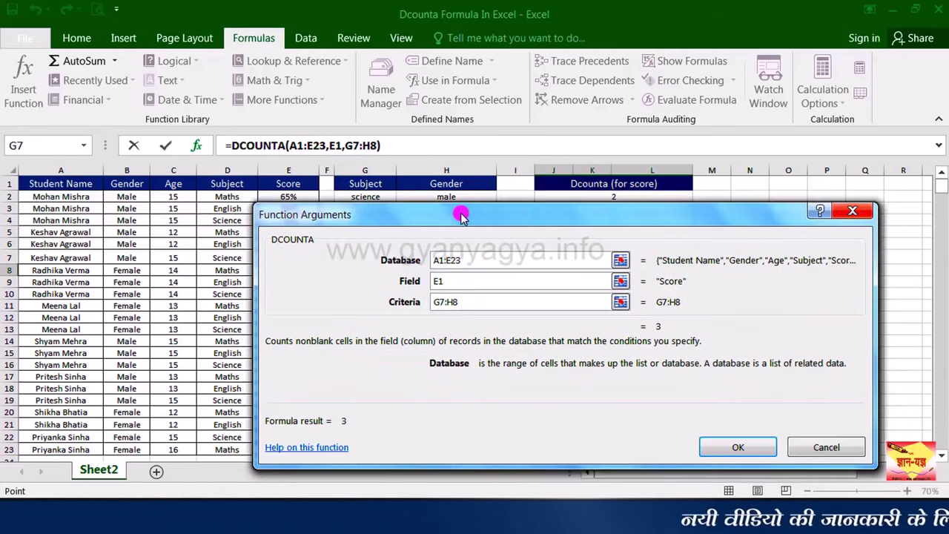
left_click(731, 446)
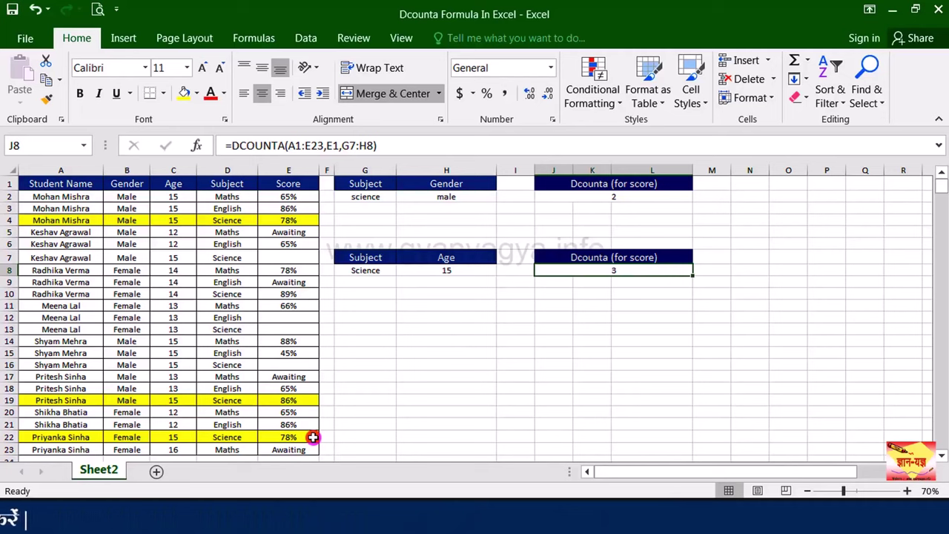
Highlight the Science record with a blank score in A16:E16 with a red fill.
left_click_drag(293, 365, 61, 365)
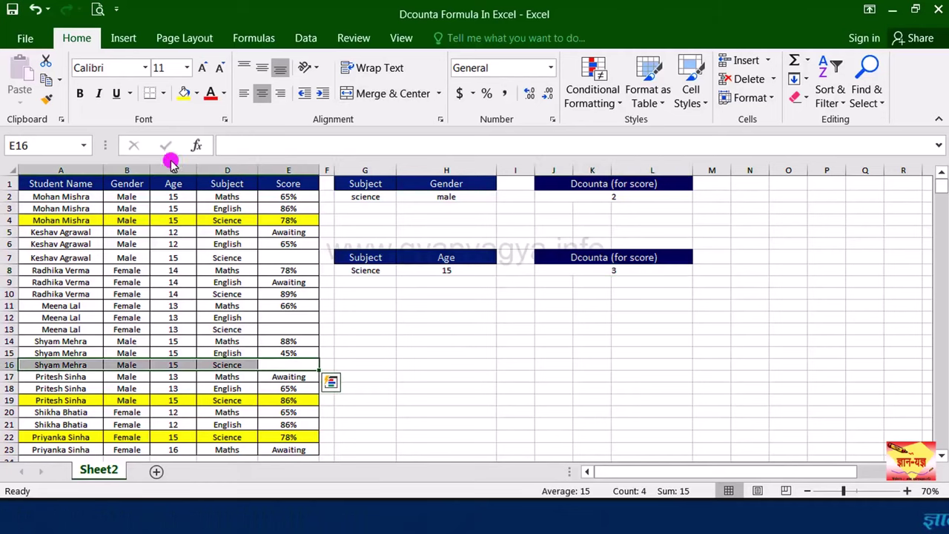
left_click(198, 94)
left_click(197, 223)
left_click(363, 321)
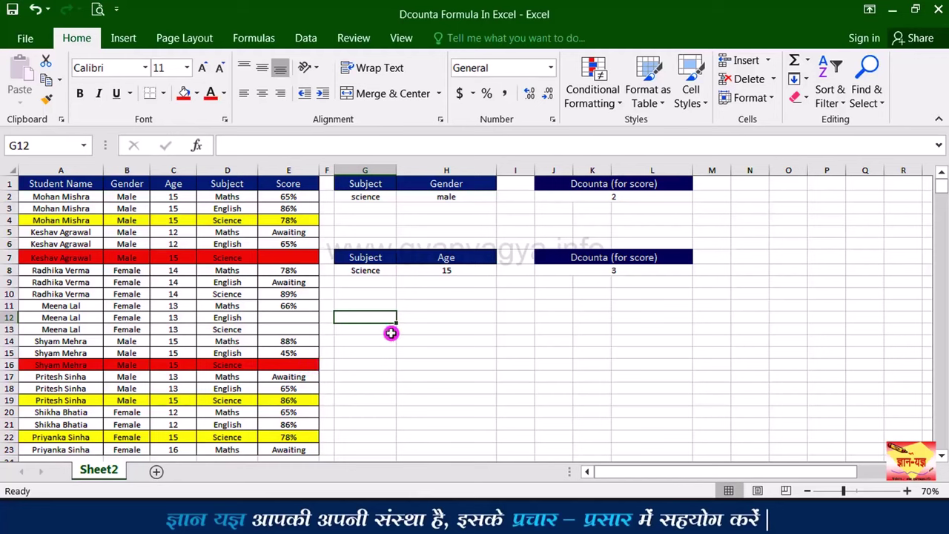
left_click(663, 271)
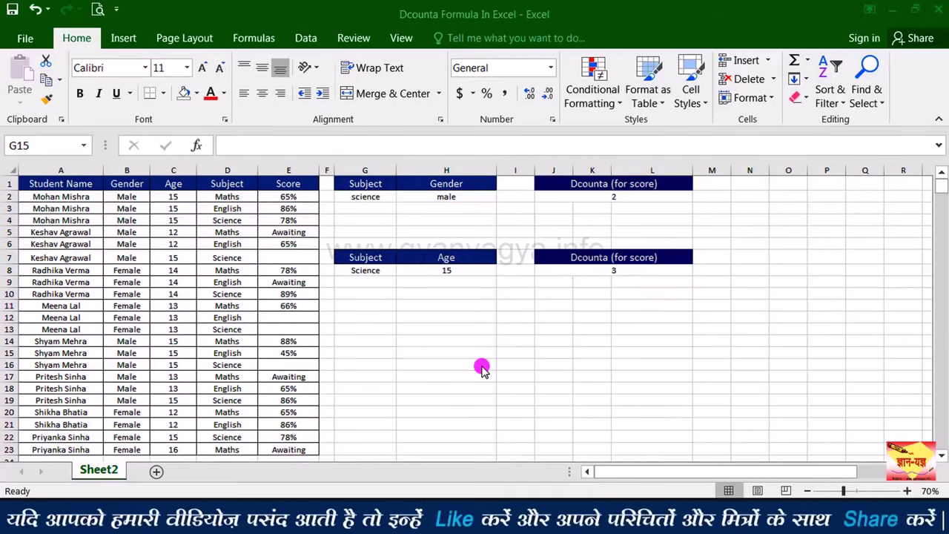
Set the Age criterion in H8 to 14 and check the DCOUNTA formula in J8.
left_click(449, 272)
type("15")
key("ctrl+Return")
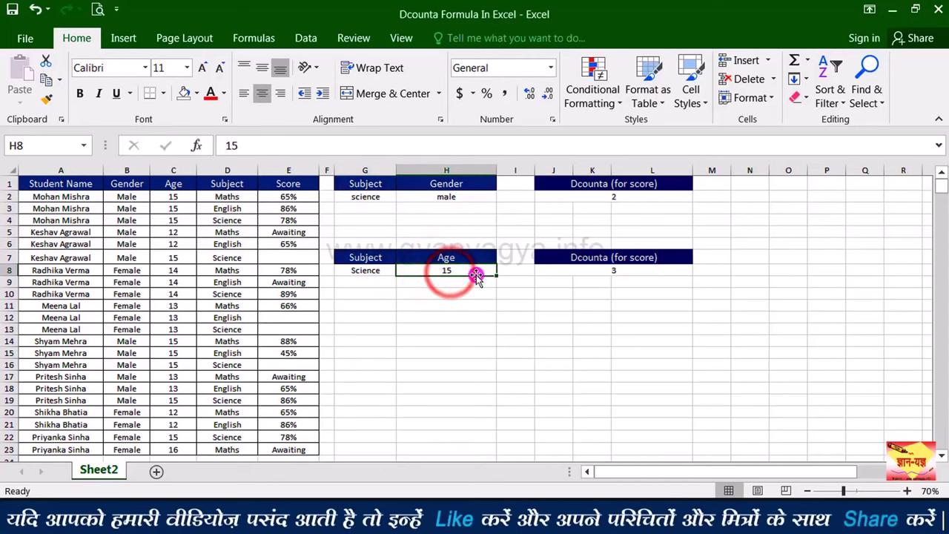
type("14")
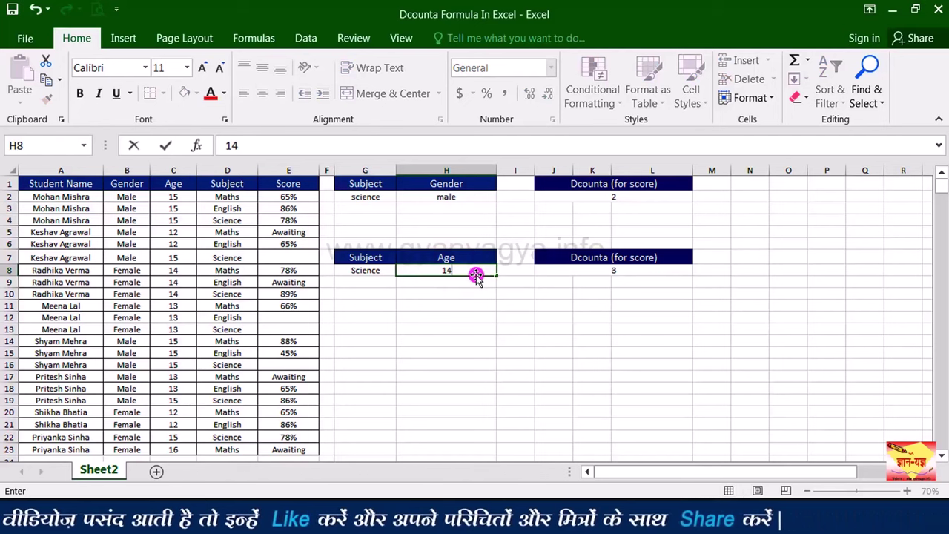
key("Return")
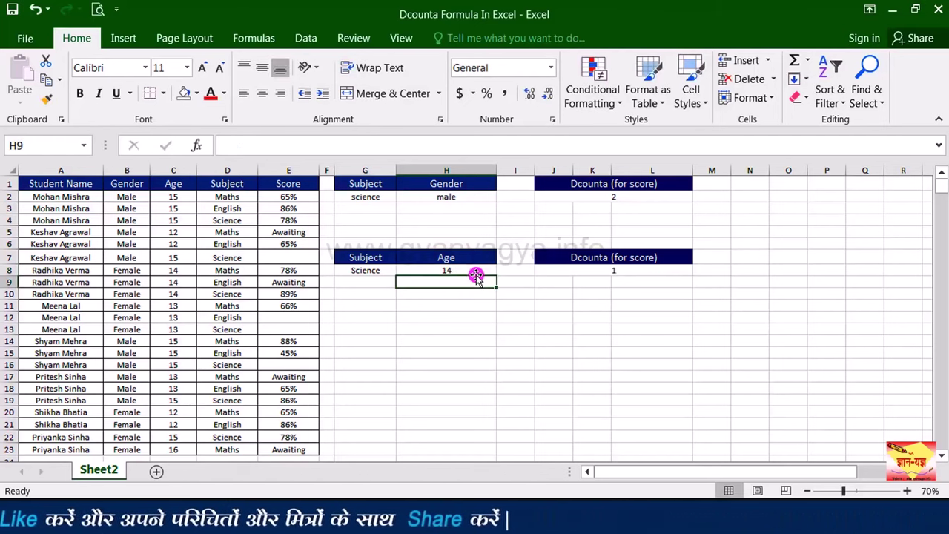
left_click(645, 270)
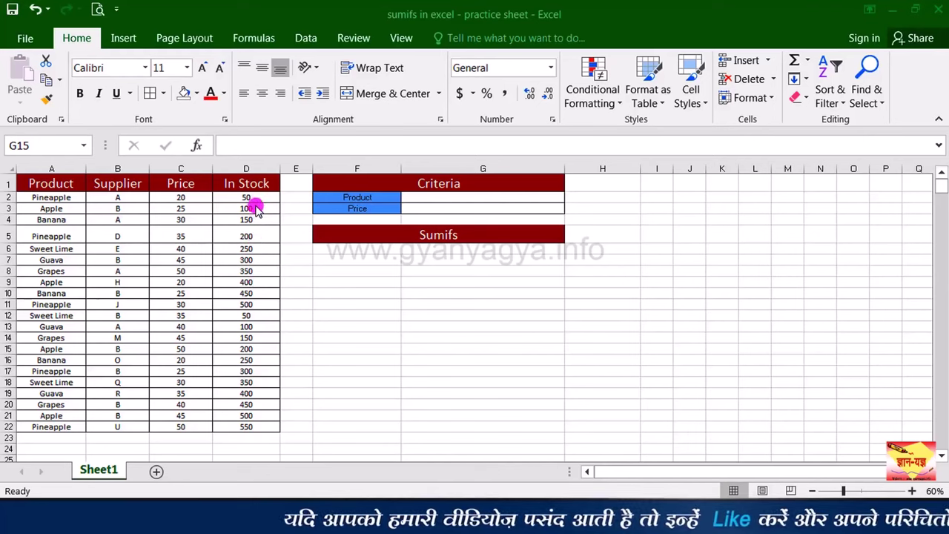
In the sumifs practice workbook, enter Guava as the Product criterion in G2.
key("Up")
key("Up")
key("Up")
key("Up")
key("Up")
key("Up")
key("Up")
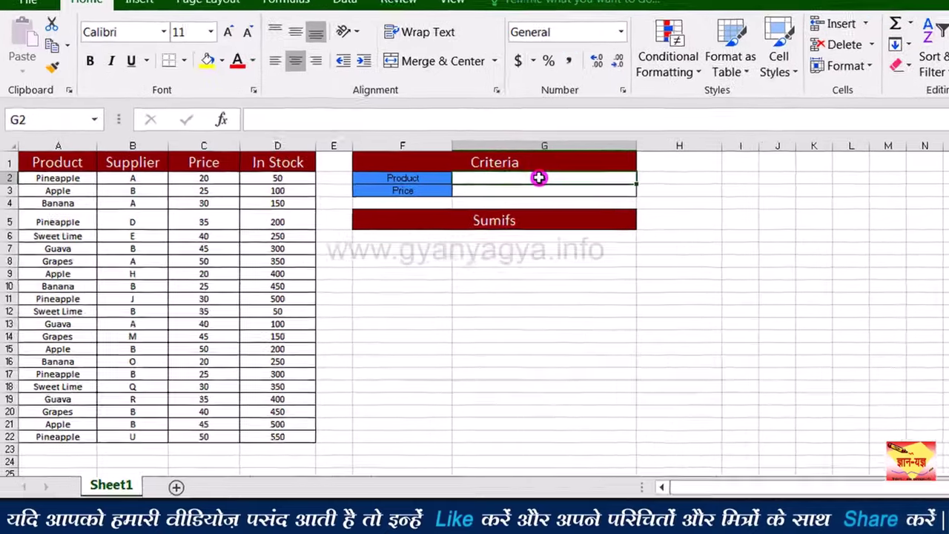
type("G")
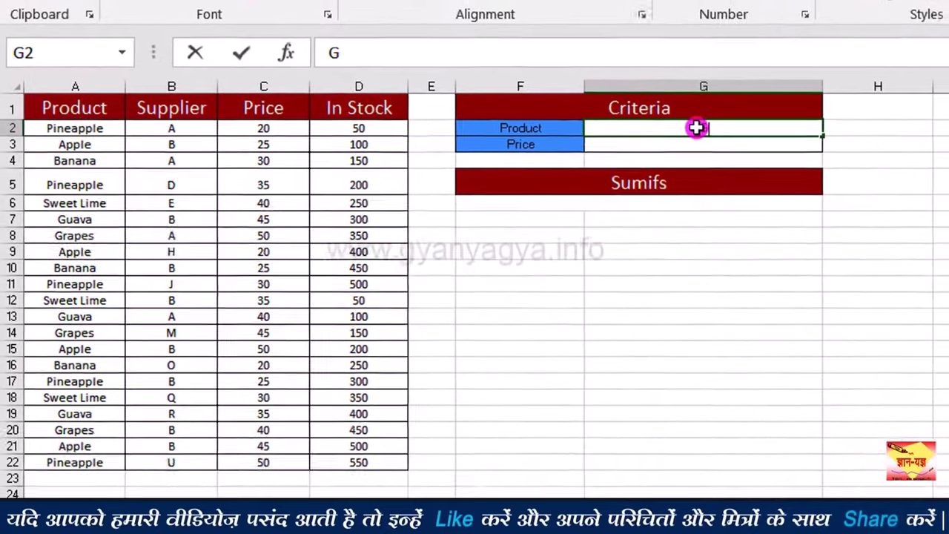
type("uava")
Enter >35 as the Price criterion in G3 and review both criteria cells.
left_click(776, 148)
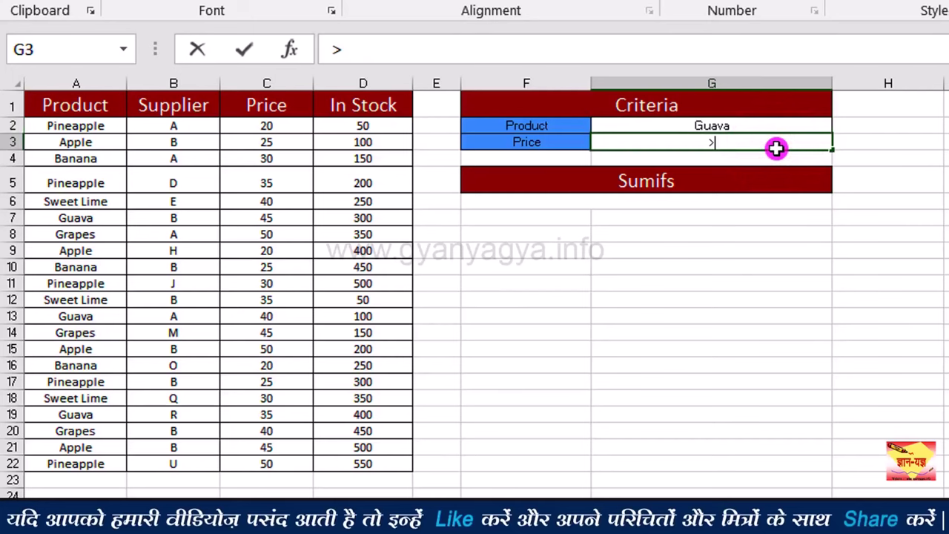
type(">35")
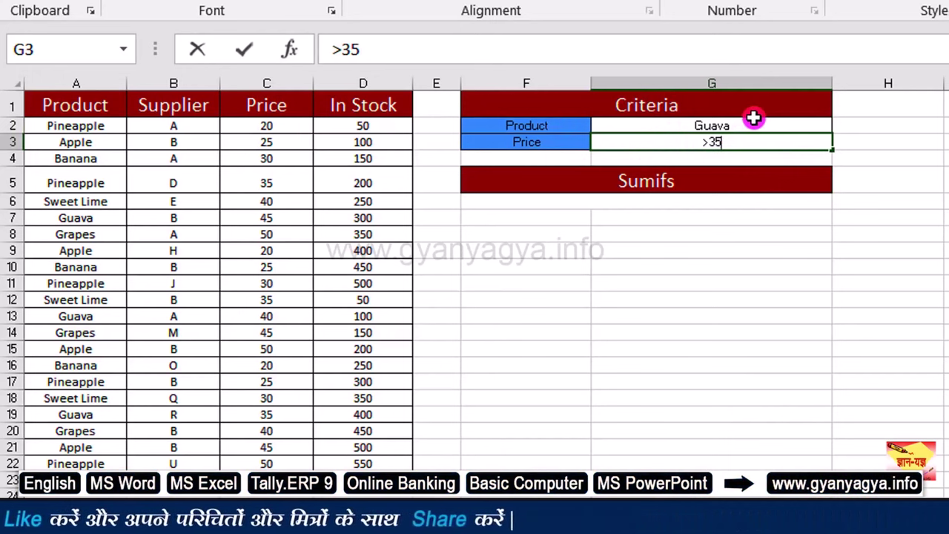
left_click(659, 126)
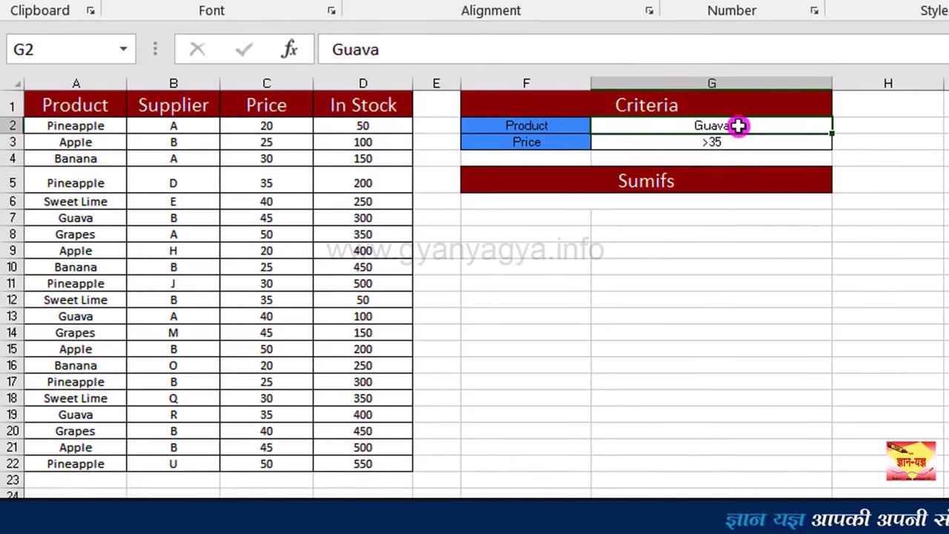
left_click(681, 142)
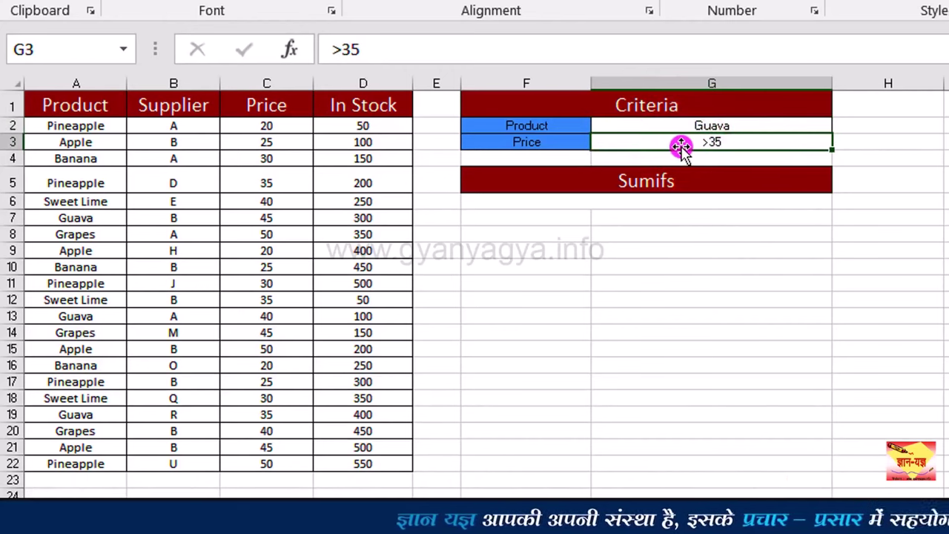
Start a SUMIFS formula in F6 with the In Stock values D2:D22 as the sum range.
left_click(642, 218)
left_click(570, 202)
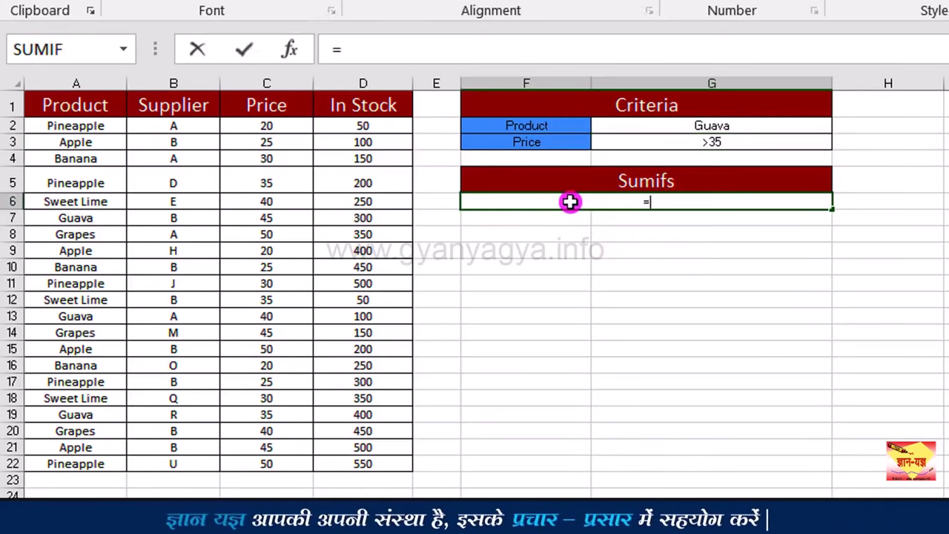
type("=SUM")
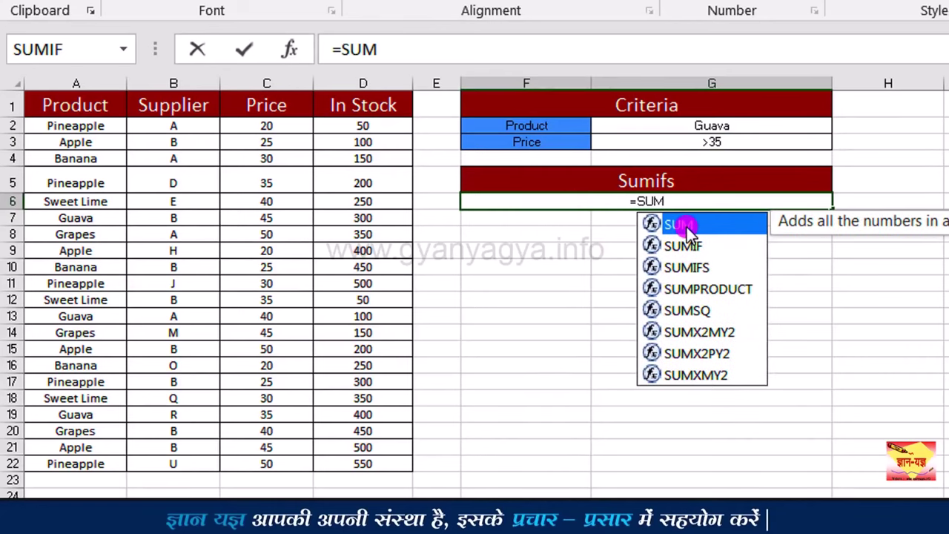
double_click(706, 269)
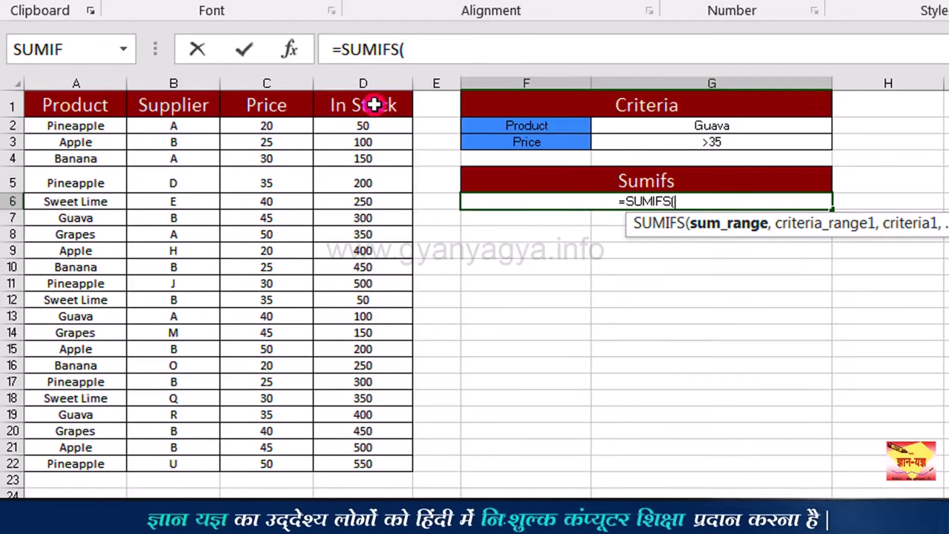
left_click_drag(378, 126, 354, 465)
type(",")
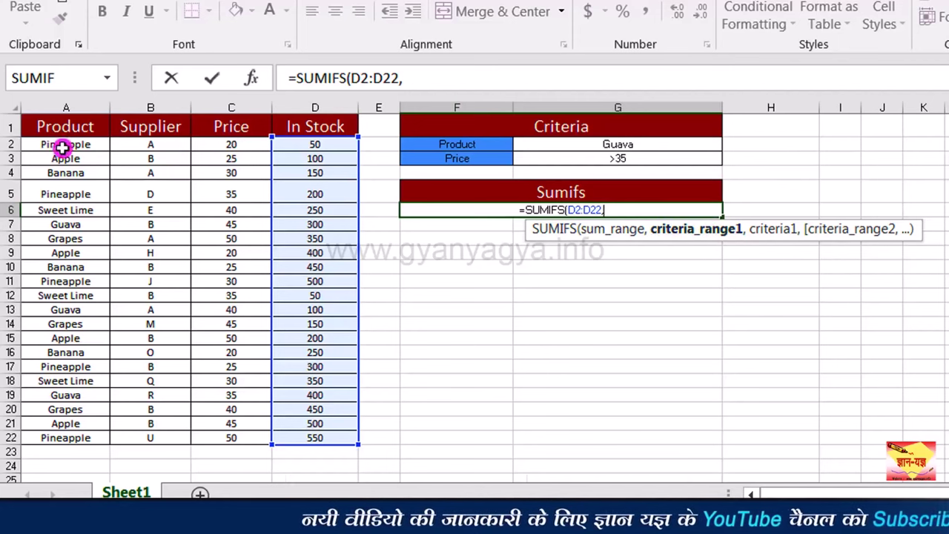
Add the Product range A2:A22 as the first criteria range with "Guava" as its criterion.
left_click_drag(70, 146, 85, 437)
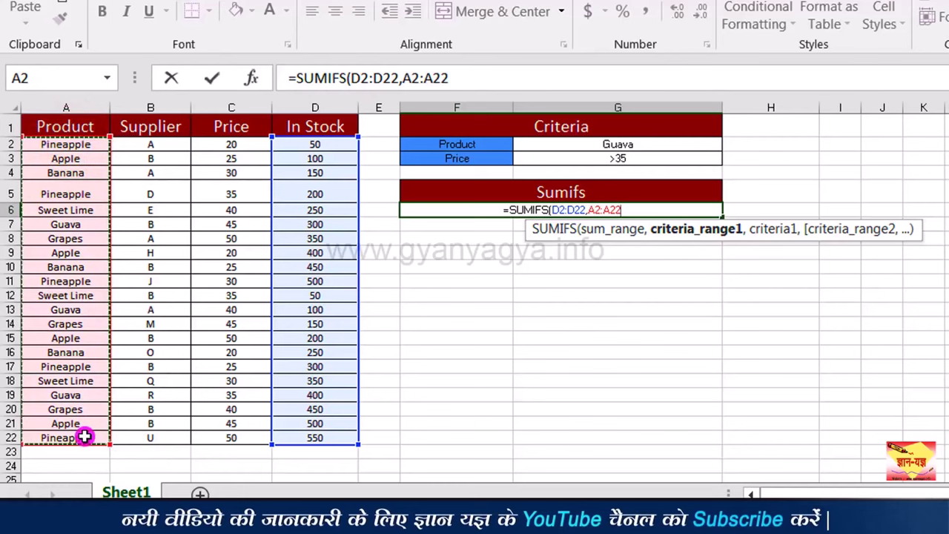
type(",")
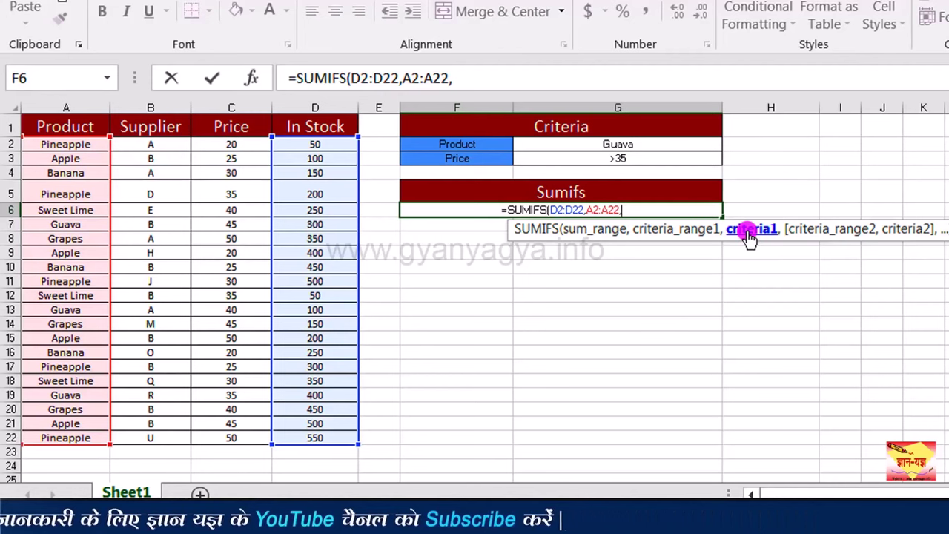
type("\"")
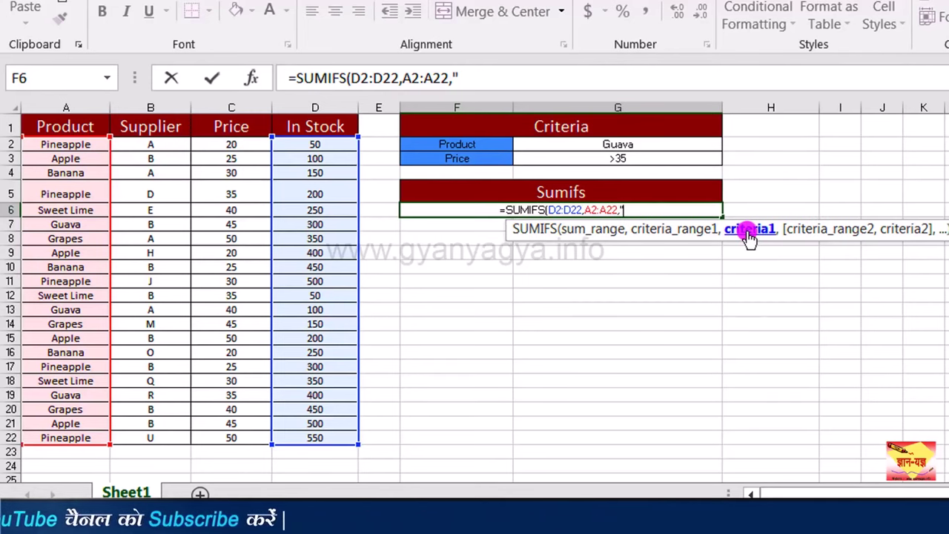
type("Gua")
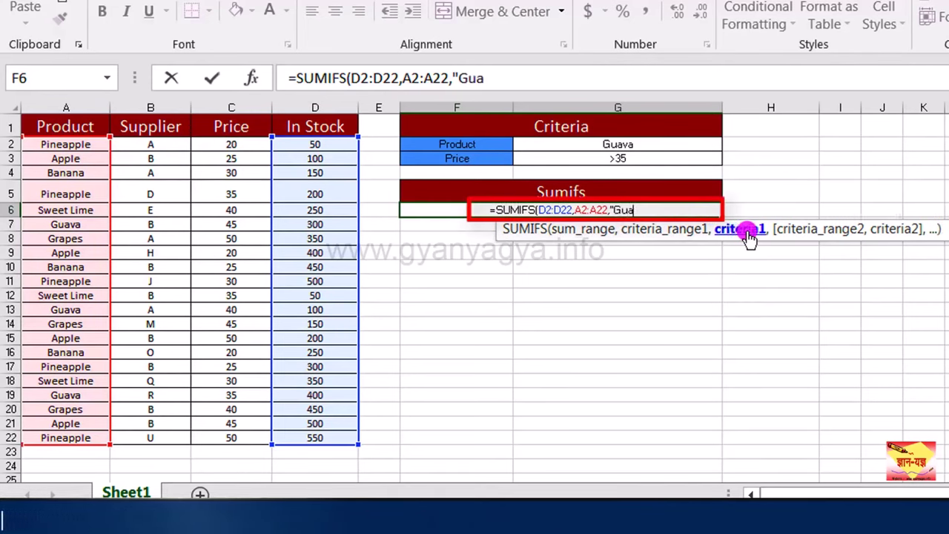
type("va\"")
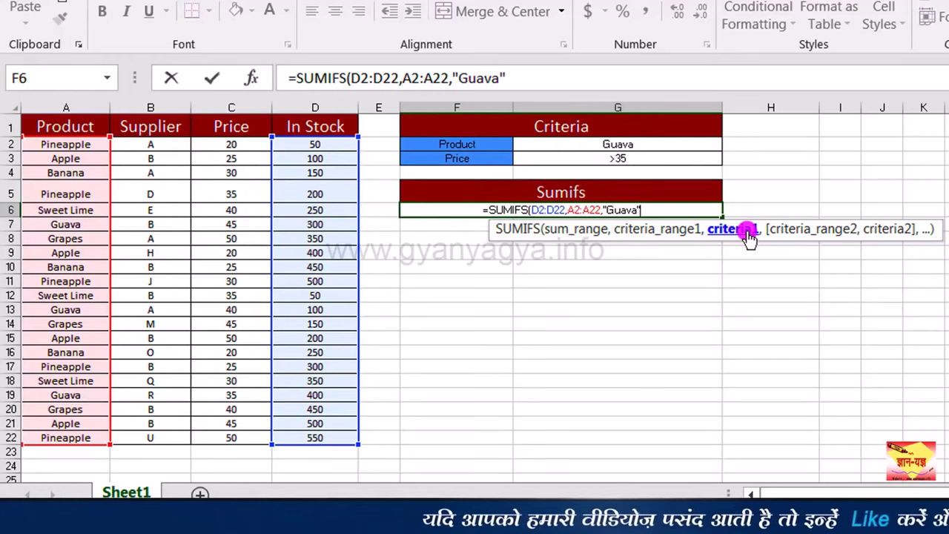
type(",")
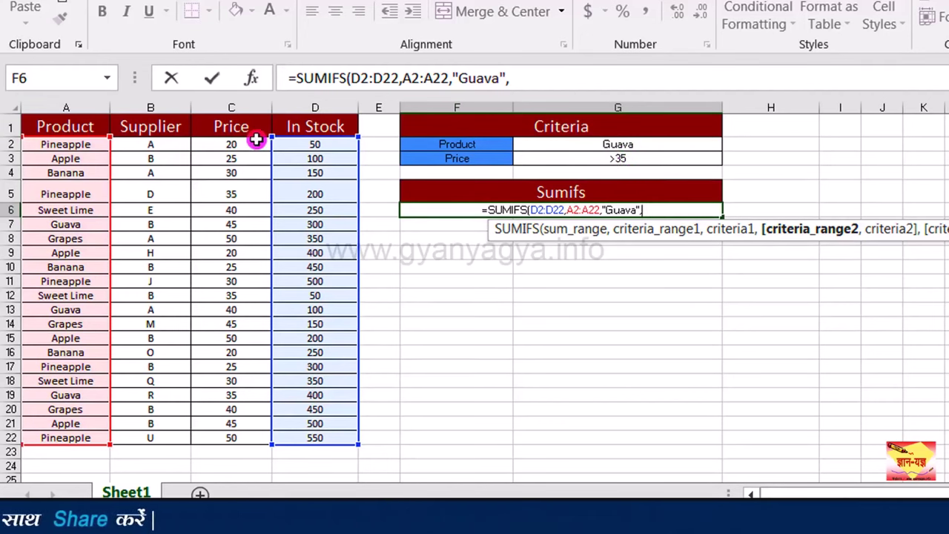
Add the Price range C2:C22 with criterion cell G3 and complete the SUMIFS formula.
left_click_drag(234, 150, 233, 437)
type(",")
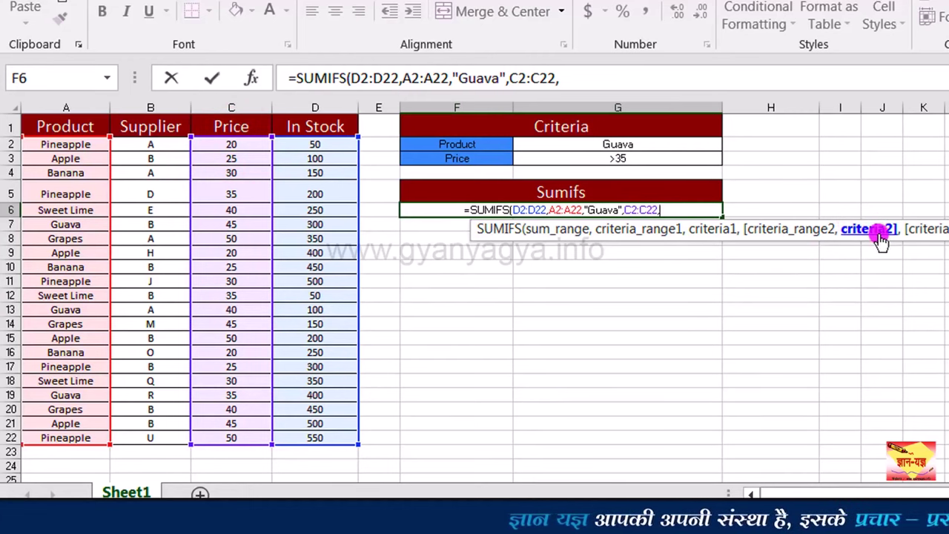
left_click(657, 160)
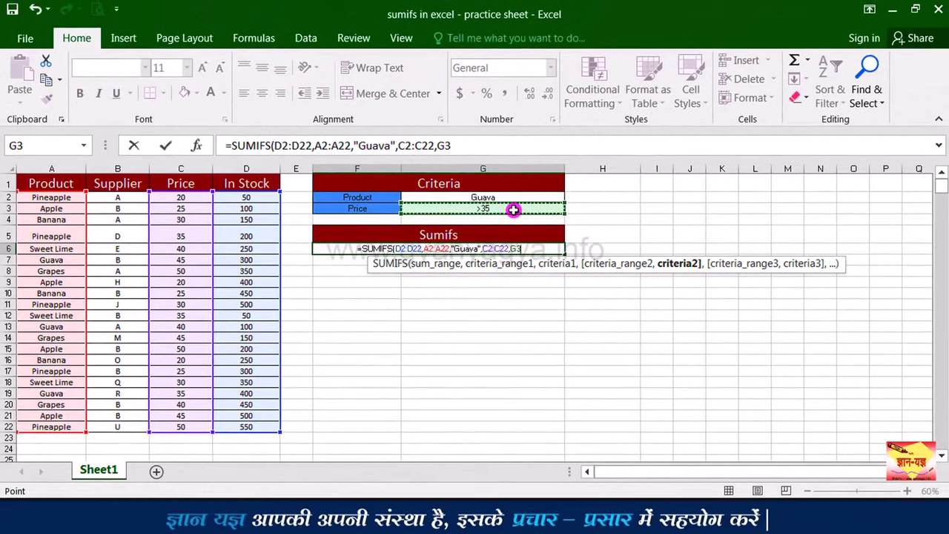
type(")")
key("Return")
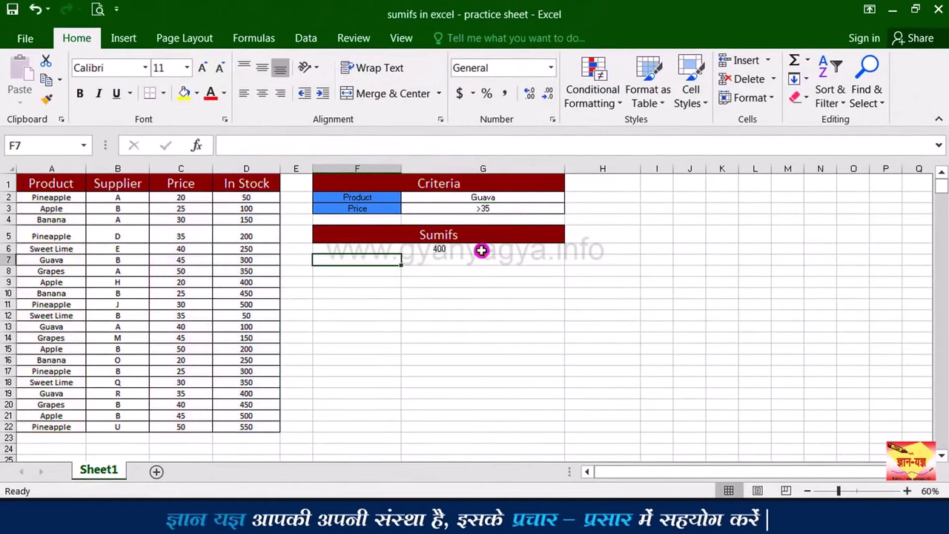
Check the SUMIFS result in F6 against the sum of the matching Guava stock cells D7 and D13.
left_click(482, 251)
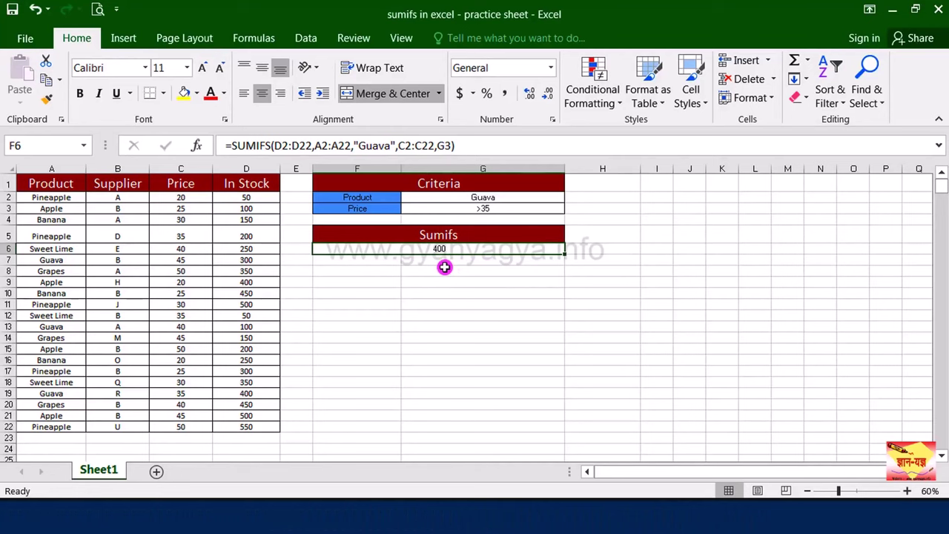
key("ctrl")
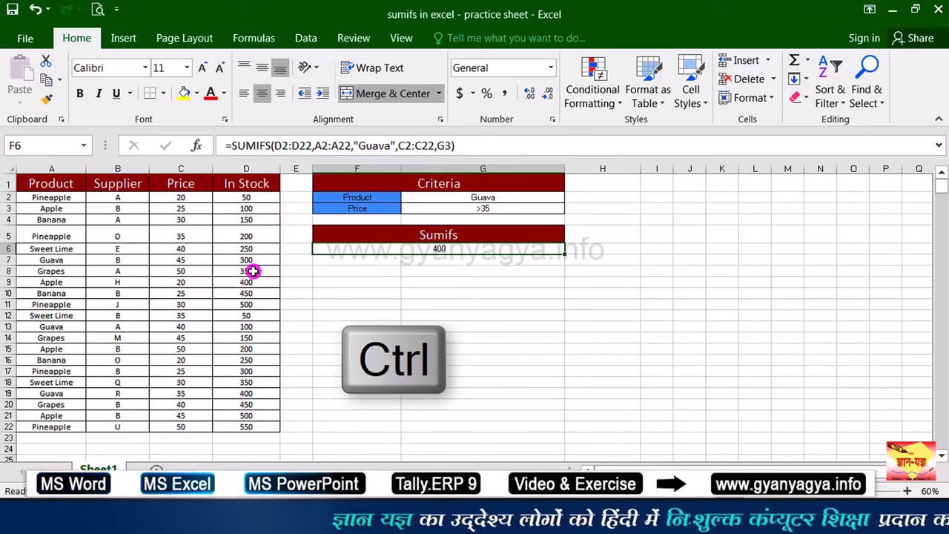
left_click(256, 328, "ctrl")
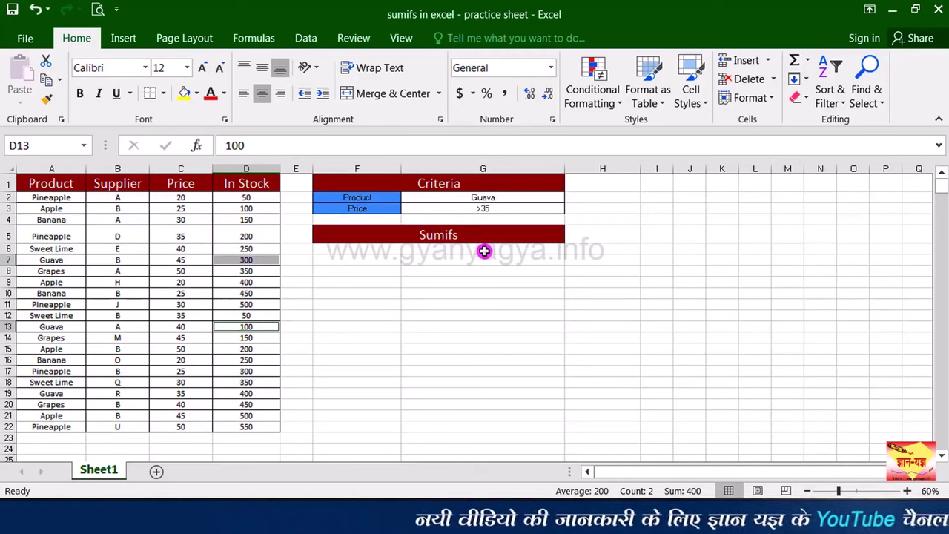
Set the Product criterion in G2 to Apple and the Price criterion in G3 to >20.
left_click(527, 197)
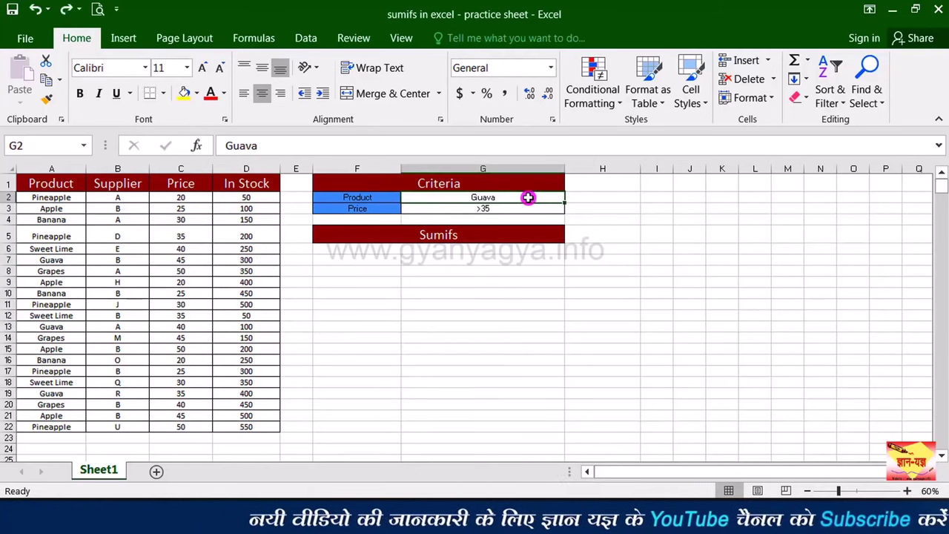
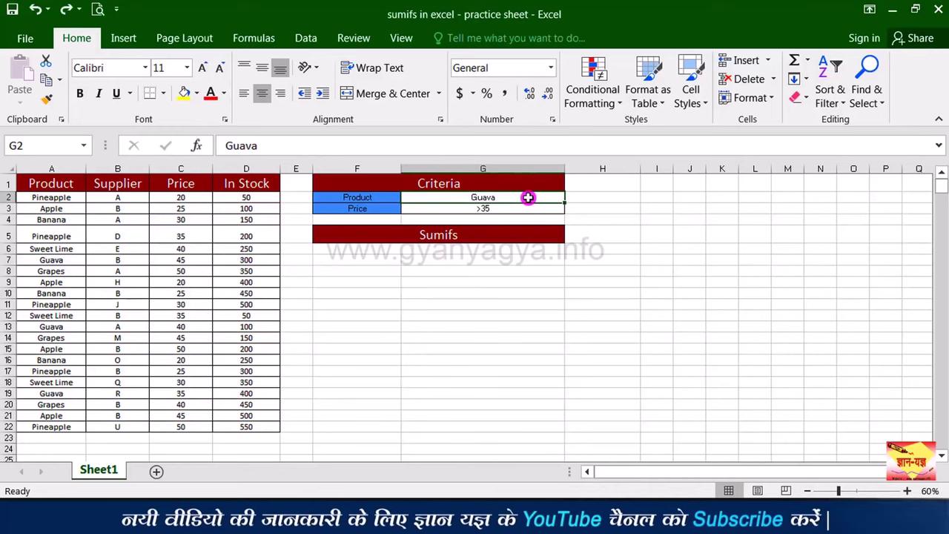
type("Apple")
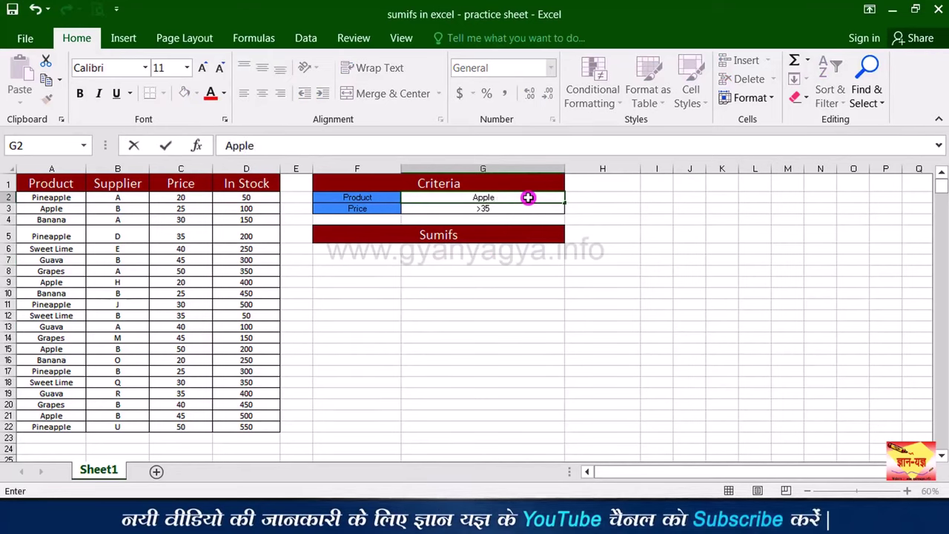
left_click(525, 208)
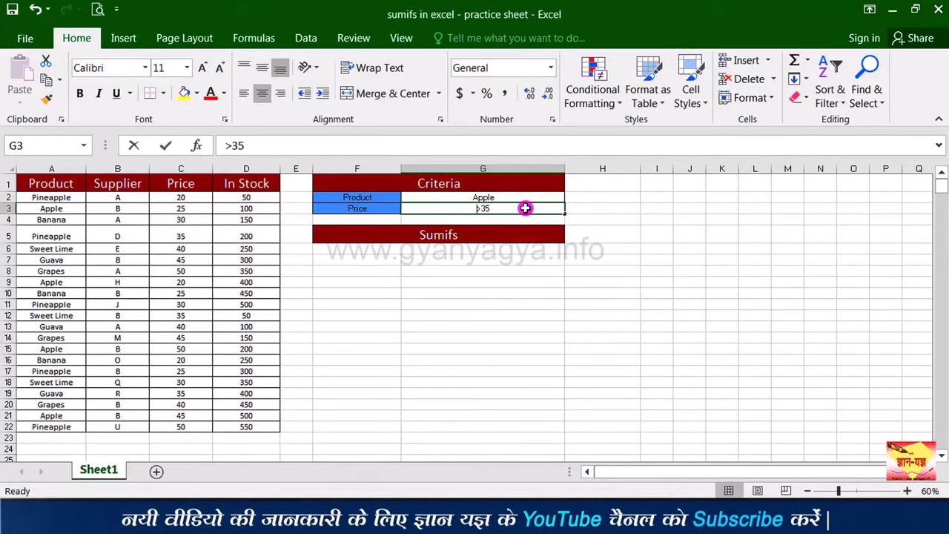
type(">20")
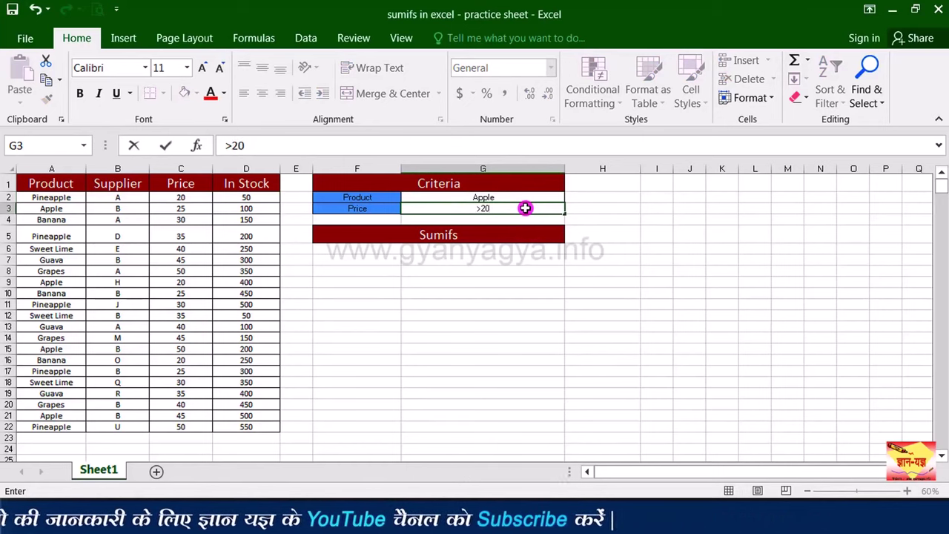
key("Return")
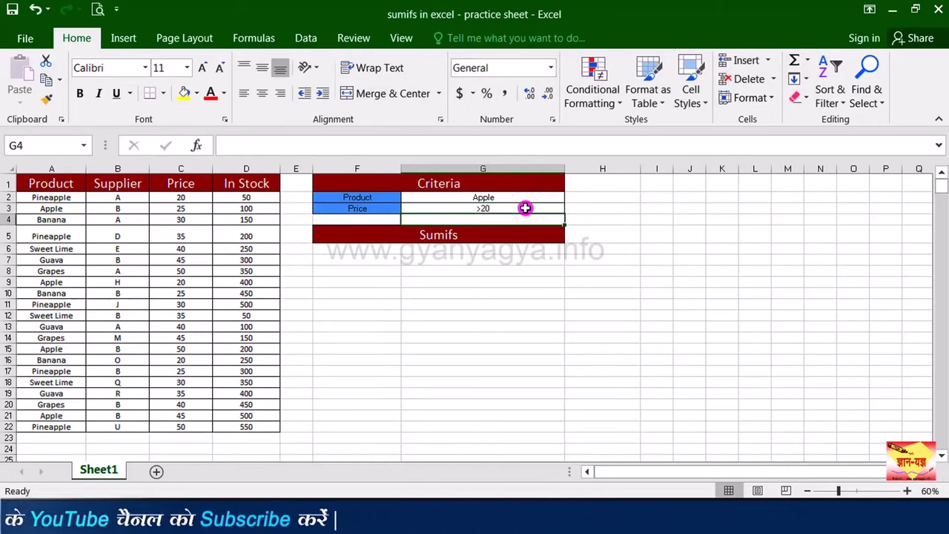
Add a third criterion in row 4, labelled Supplier in F4 with the value B in G4.
left_click(364, 220)
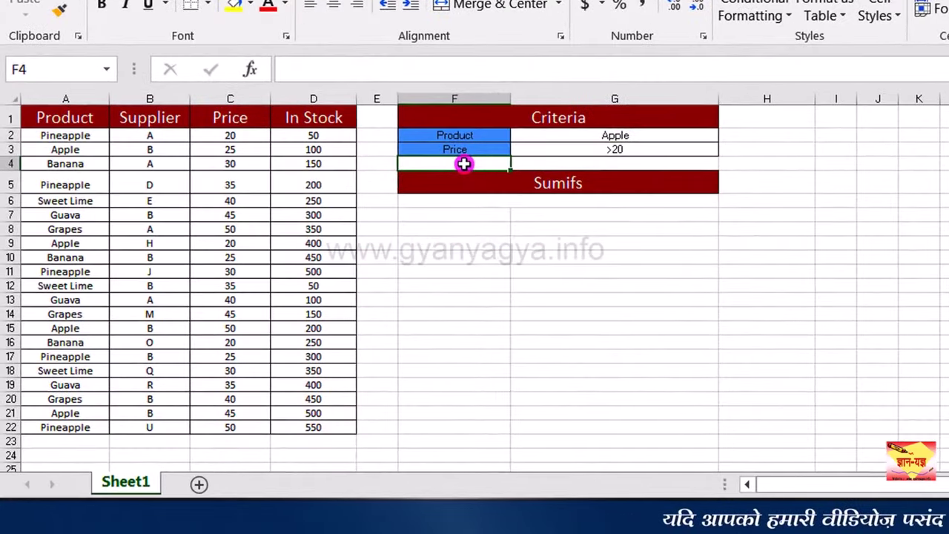
type("Suppli")
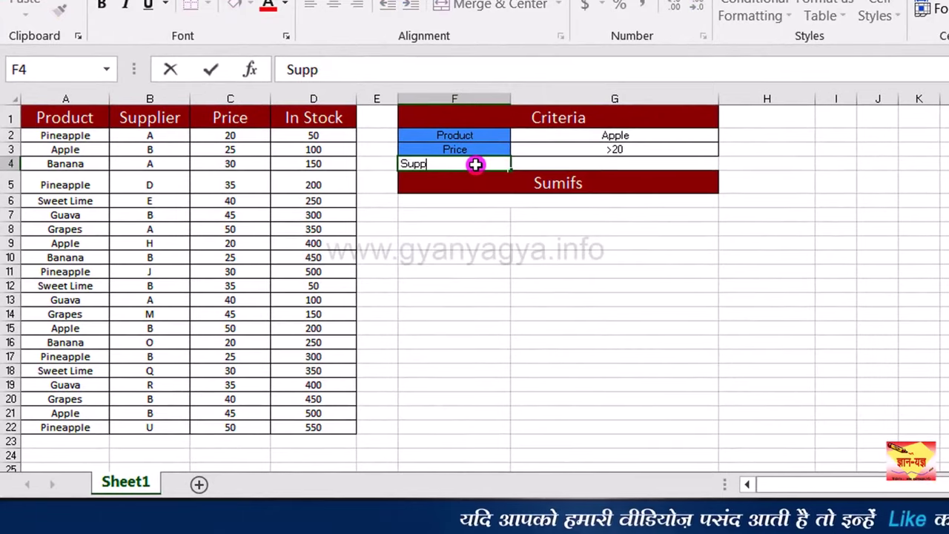
type("er")
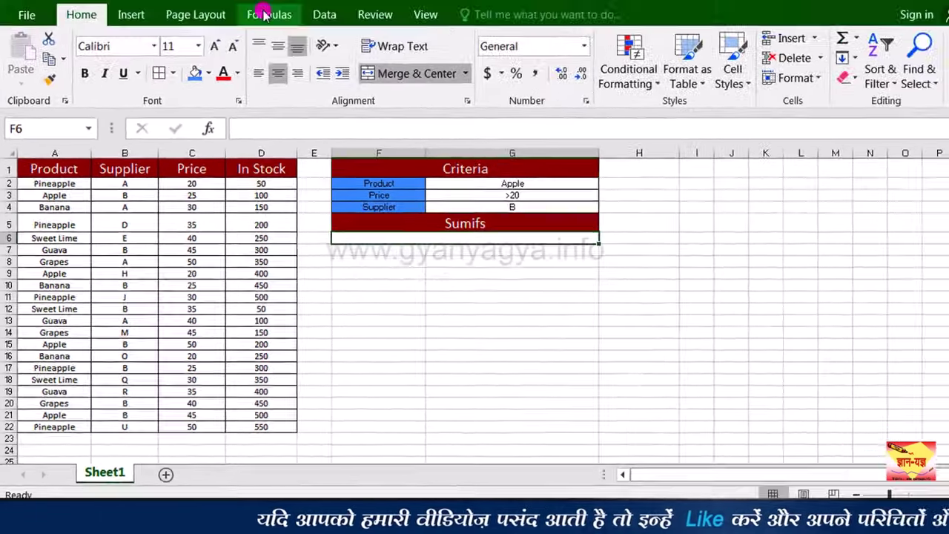
Search the function library for sumifs and insert the SUMIFS function into F6.
left_click(254, 38)
left_click(30, 85)
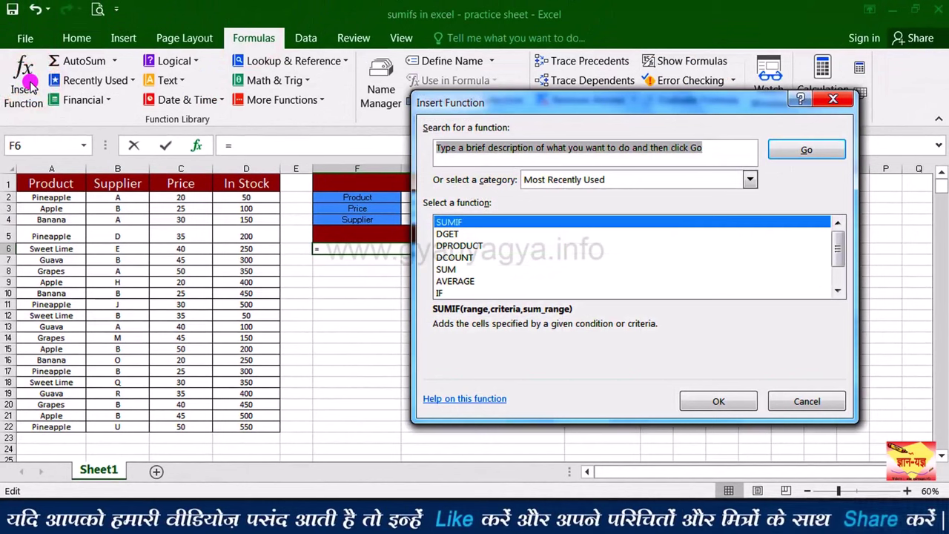
type("sumifs")
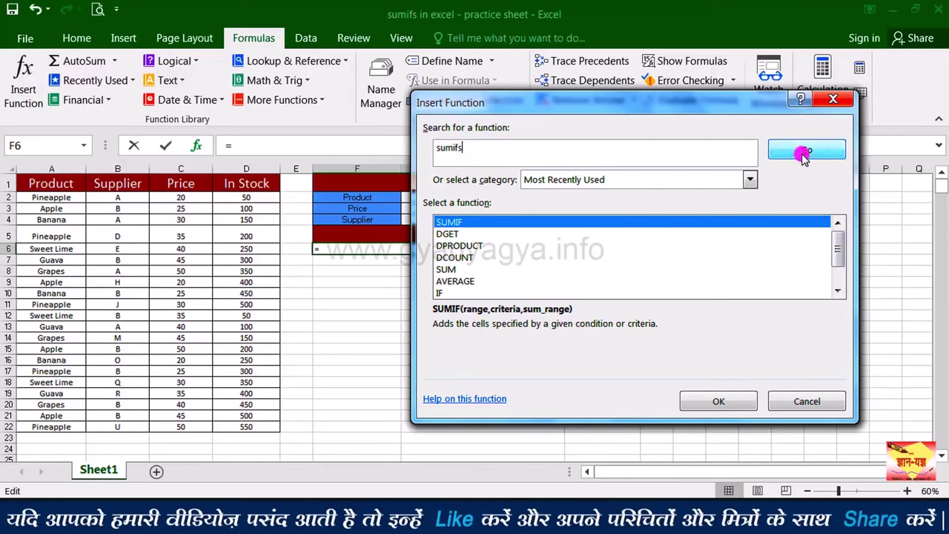
left_click(804, 153)
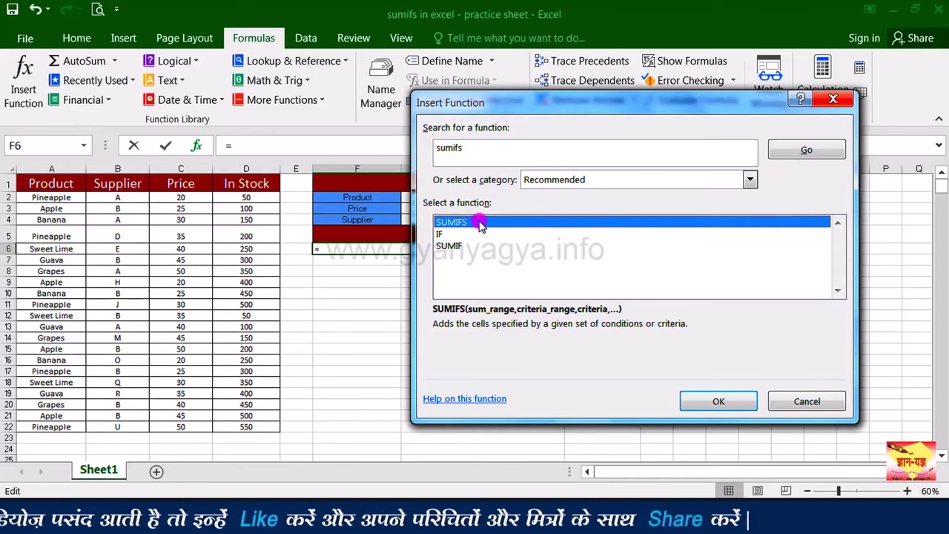
left_click(710, 398)
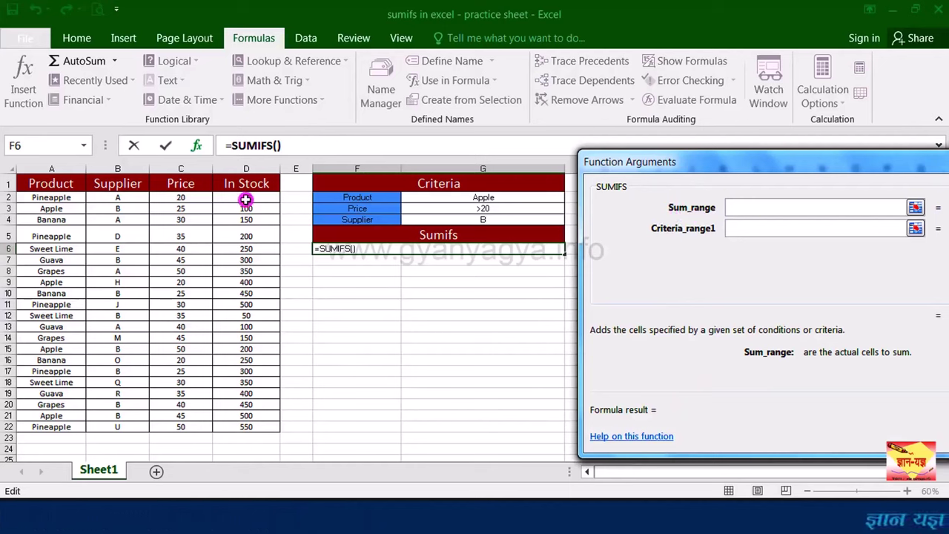
Set the SUMIFS sum range to D2:D22, the first criteria range to A2:A22 and its criterion to G2.
left_click_drag(253, 199, 252, 427)
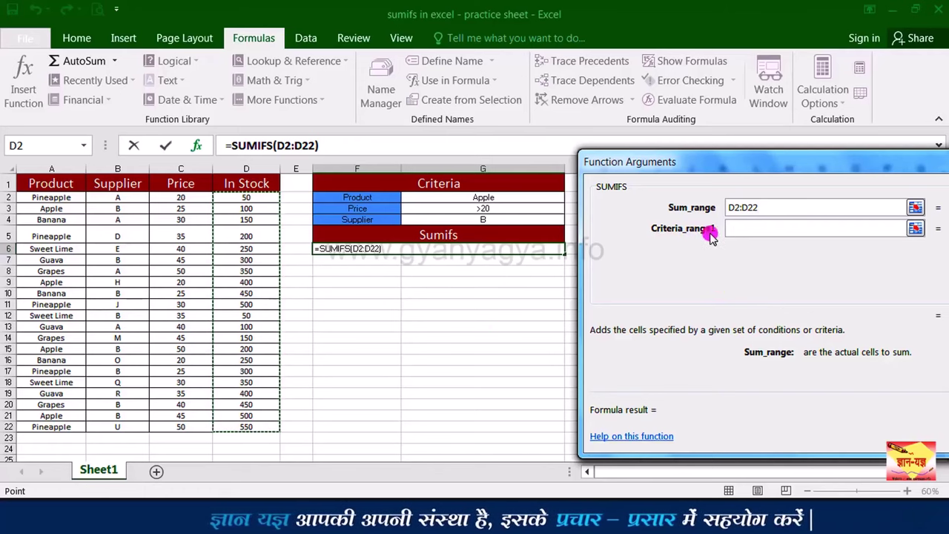
left_click(746, 235)
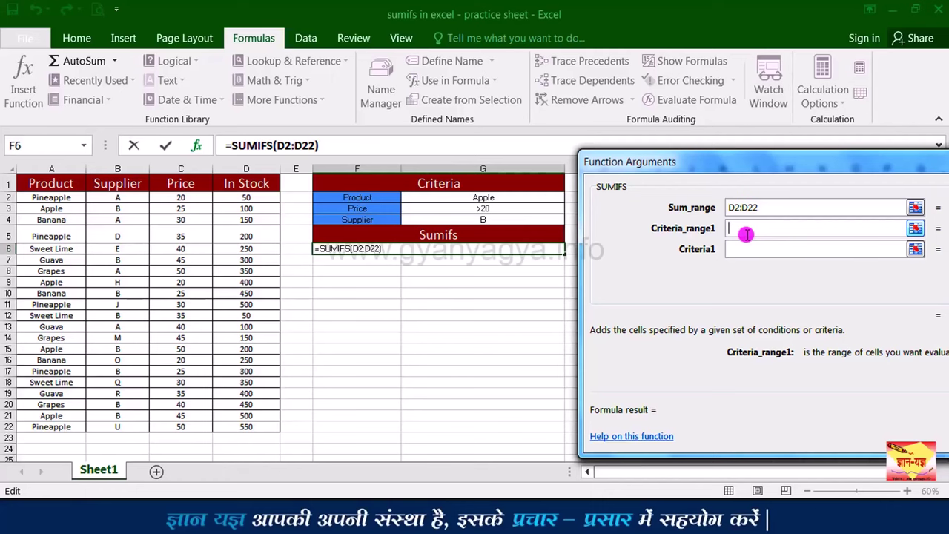
left_click_drag(54, 197, 57, 429)
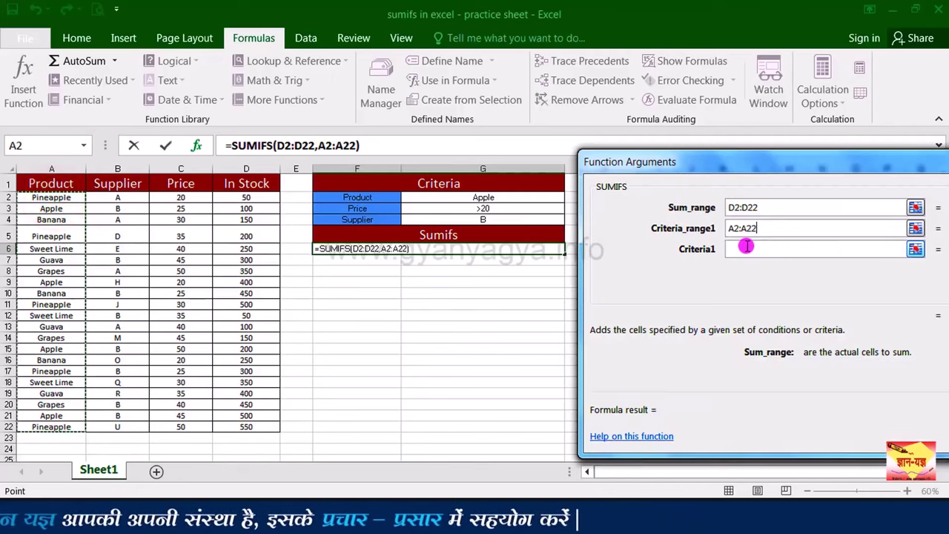
left_click(746, 248)
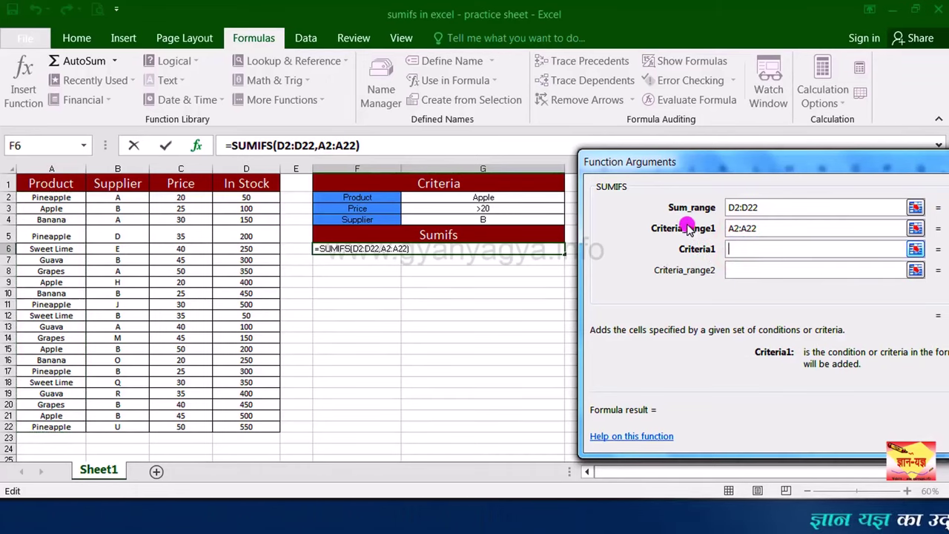
left_click(497, 197)
left_click(746, 253)
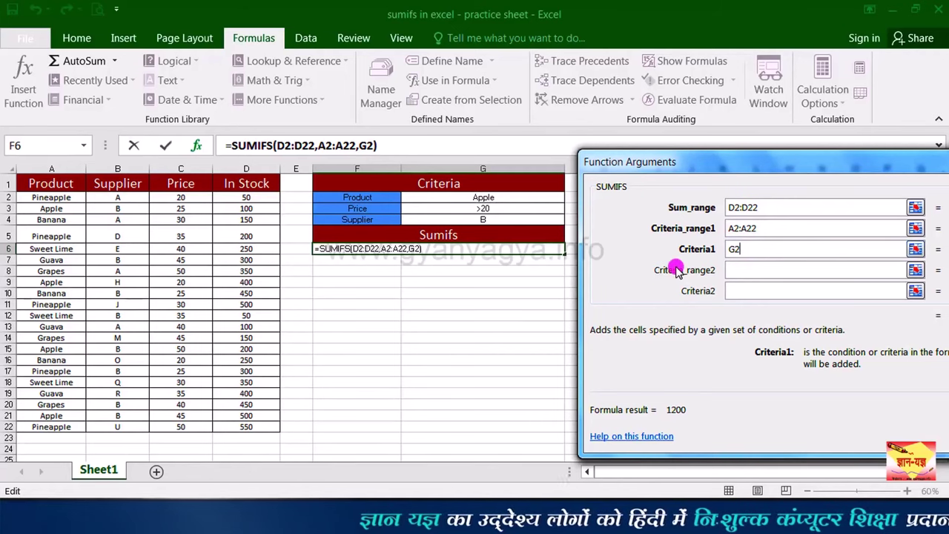
key("Tab")
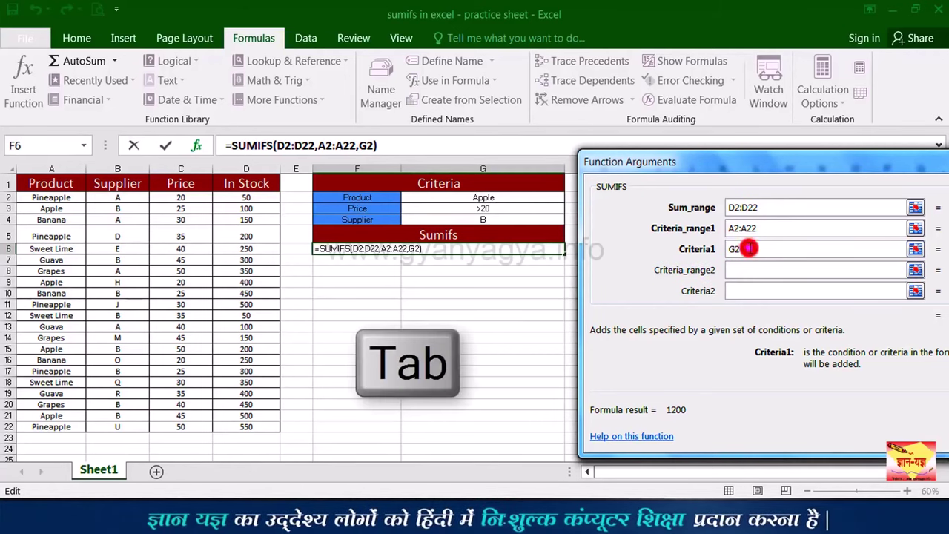
Set the SUMIFS second criteria range to C2:C22 and its criterion to G3.
key("Tab")
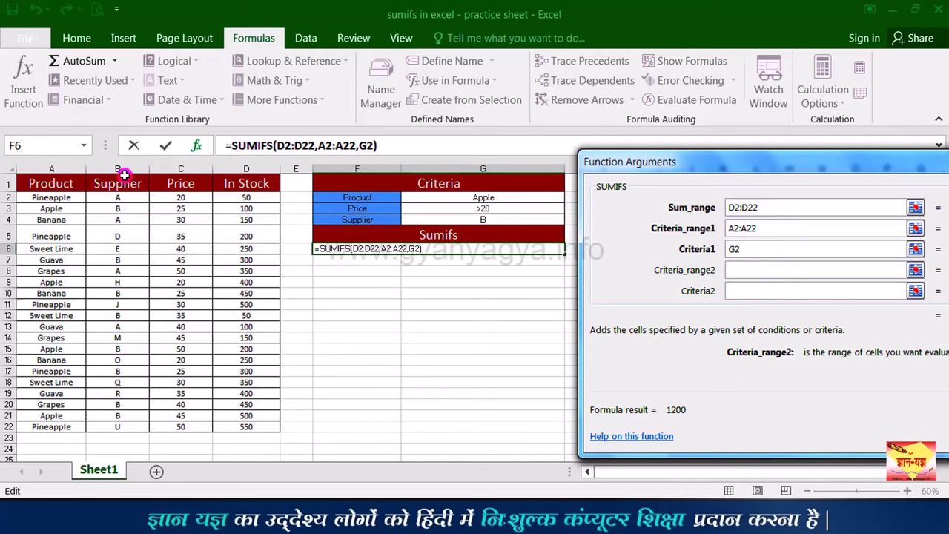
left_click_drag(186, 197, 178, 428)
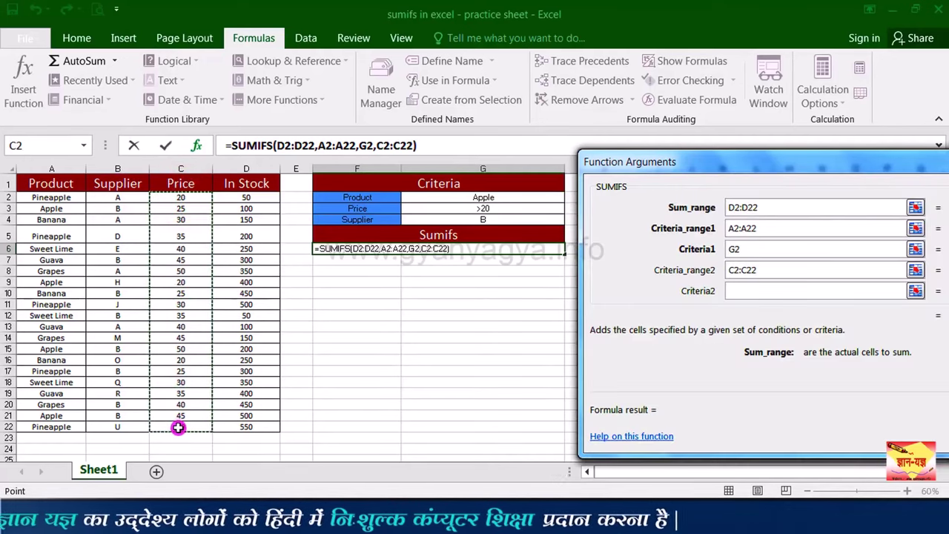
key("Tab")
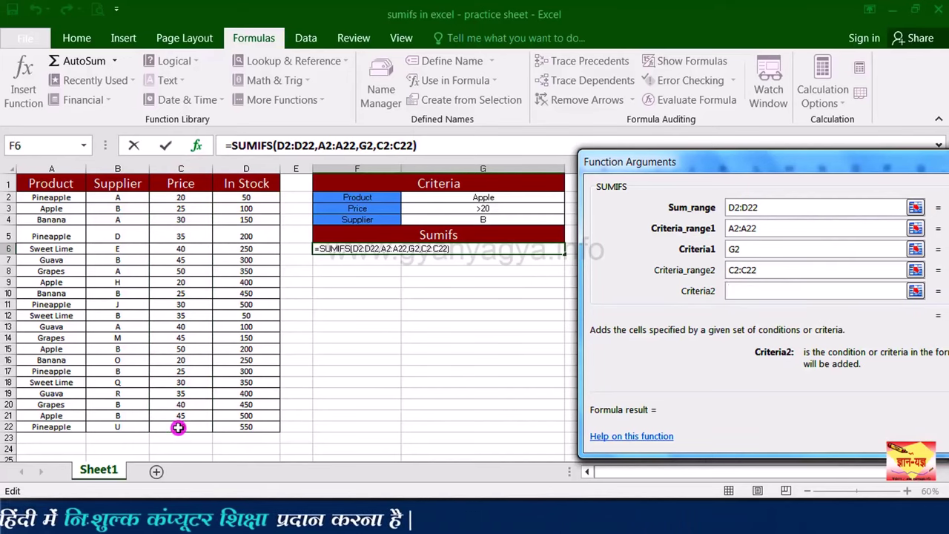
left_click(502, 212)
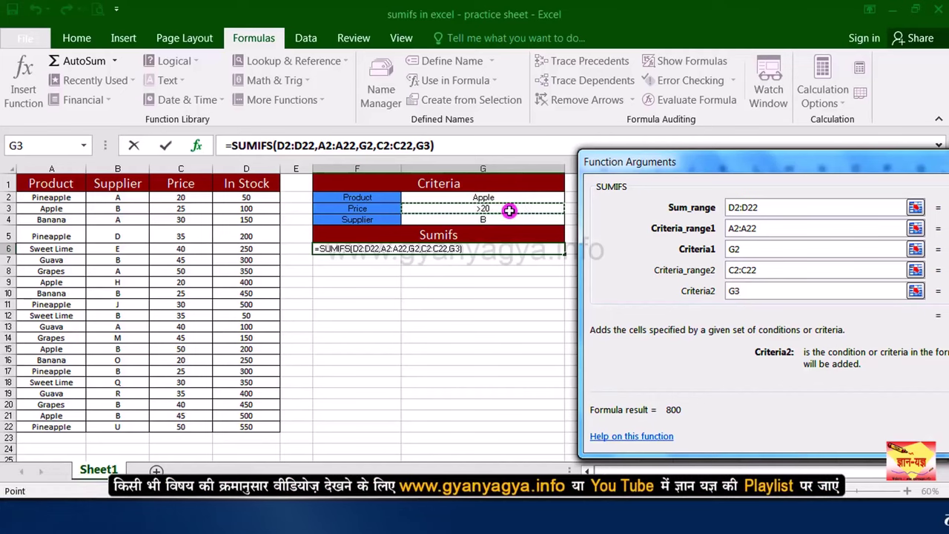
Set the third criteria range to B2:B22 with criterion G4, and enter the completed SUMIFS function in F6.
key("Tab")
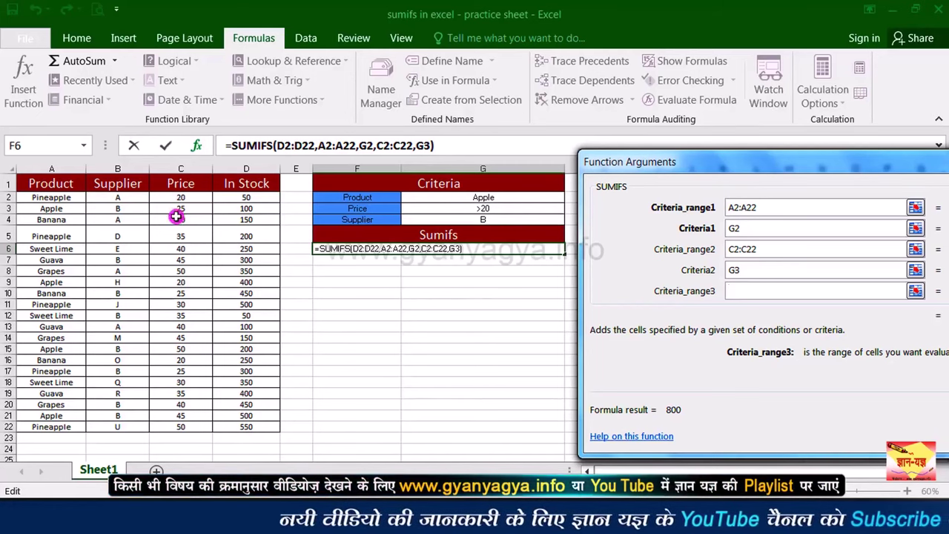
left_click_drag(123, 201, 139, 426)
key("Tab")
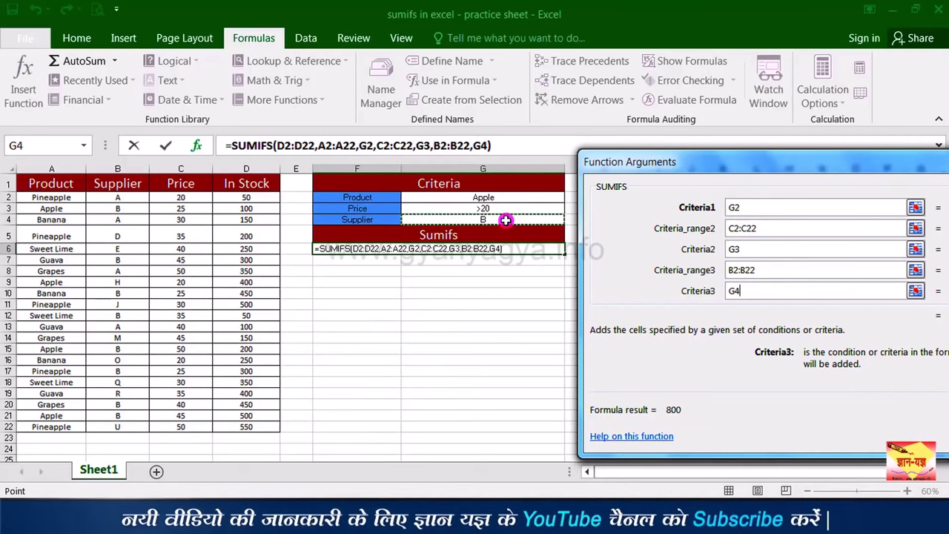
left_click_drag(610, 182, 447, 138)
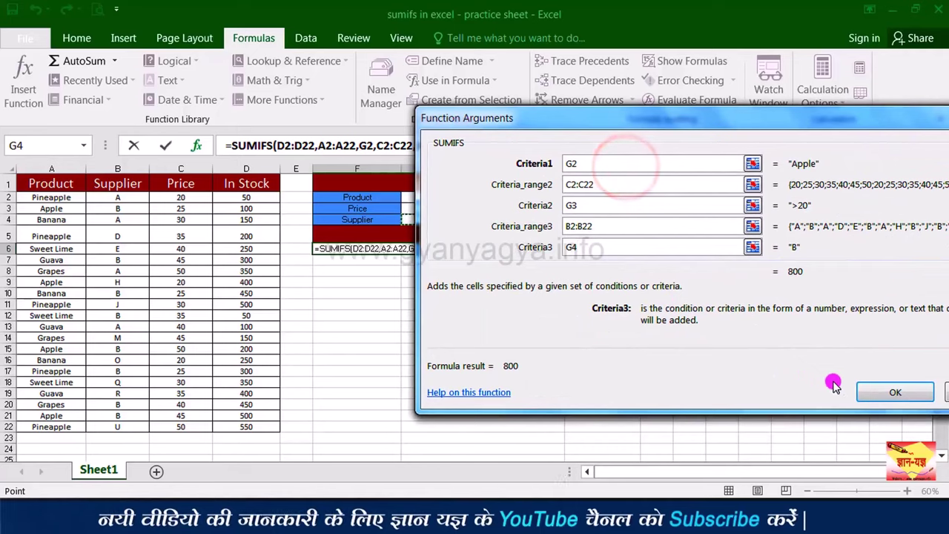
left_click(892, 395)
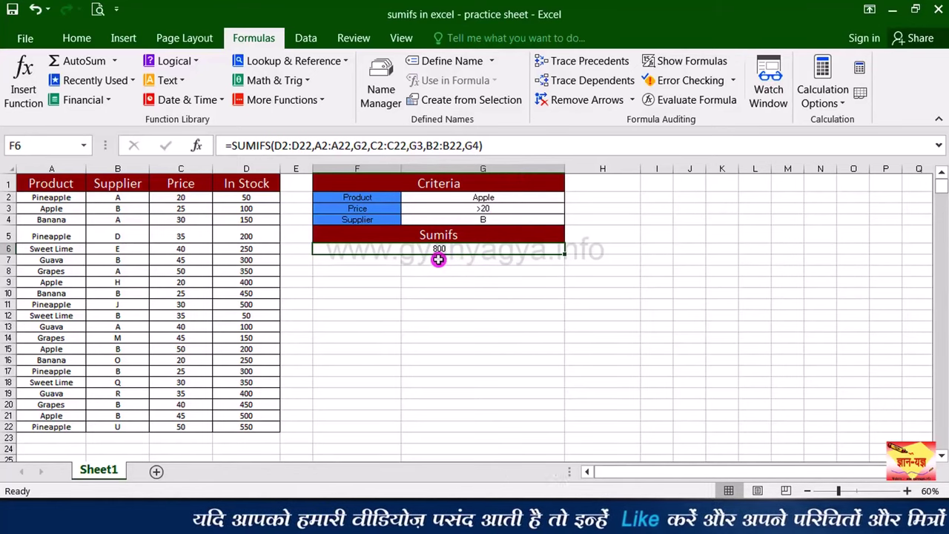
Select the In Stock cells D3 and D15 of matching Apple rows from supplier B to check the sum.
left_click(246, 209)
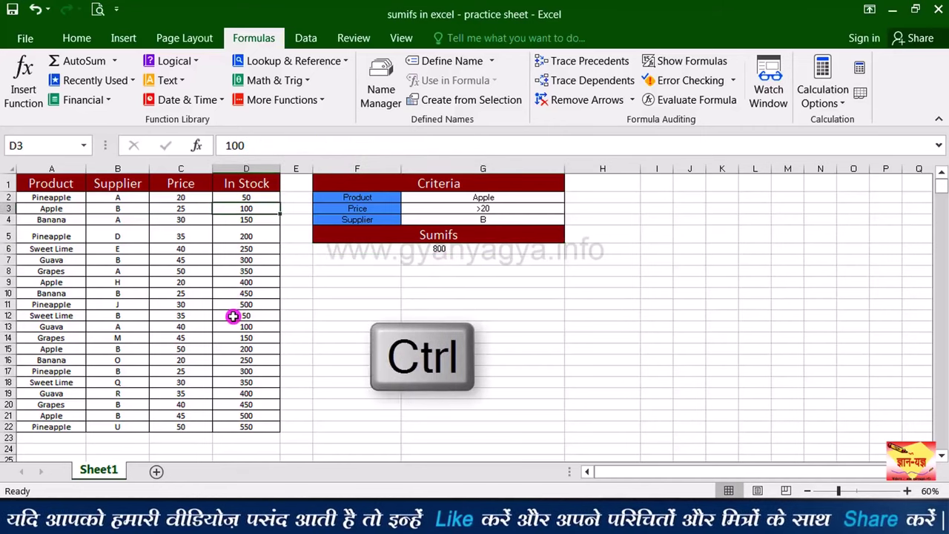
left_click(250, 351, "ctrl")
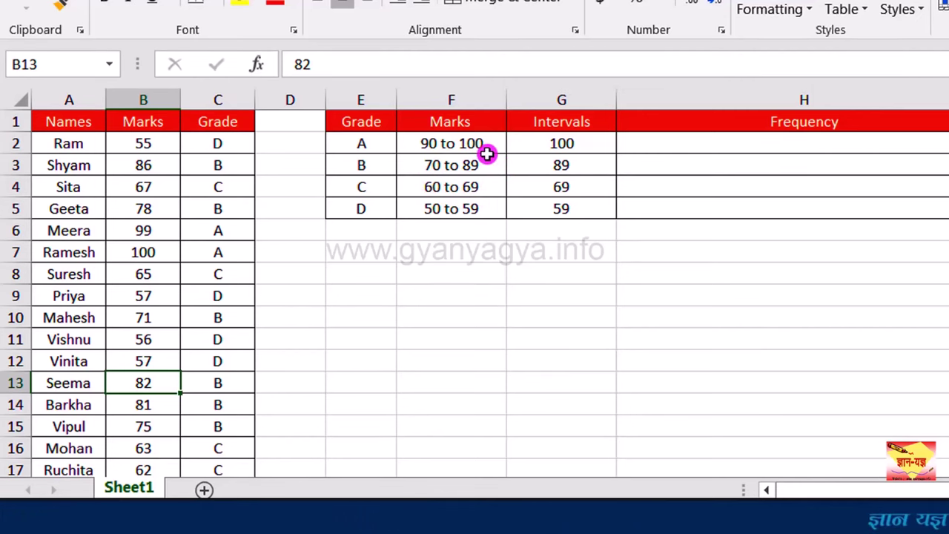
Start a FREQUENCY formula in H2, the first cell of the Frequency column in the grade table.
left_click(452, 252)
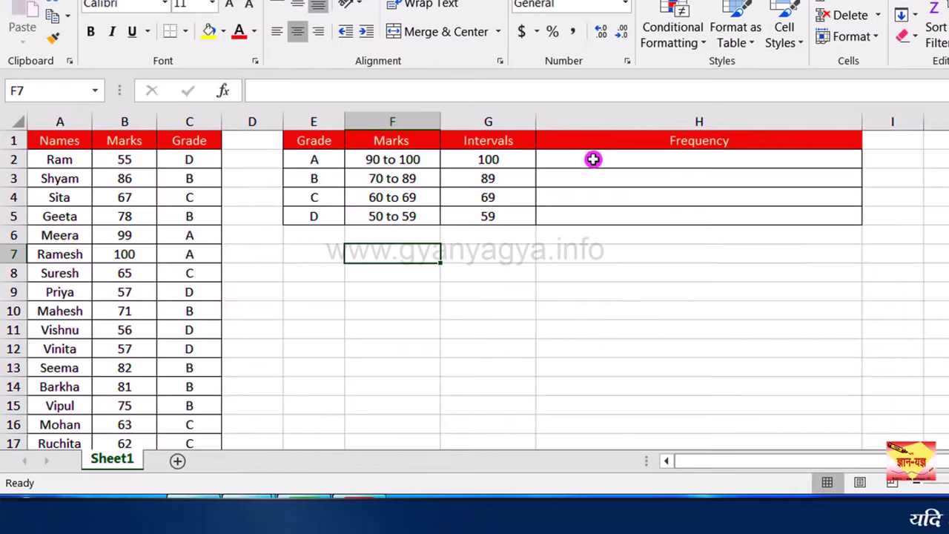
left_click(682, 143)
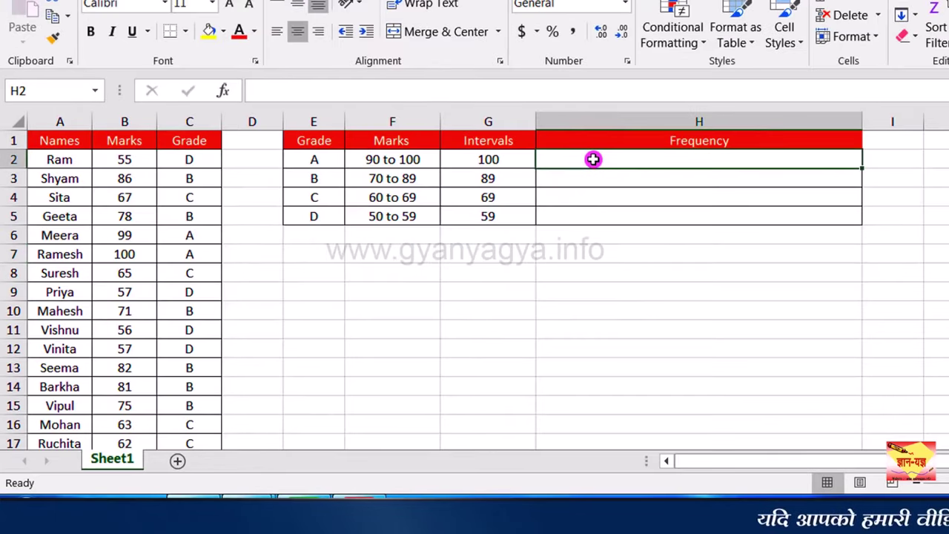
type("=")
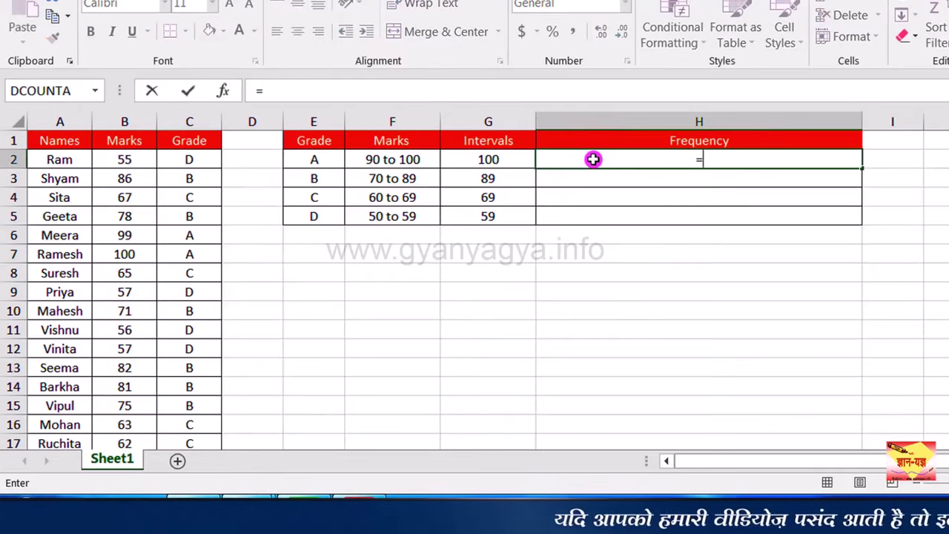
type("fr")
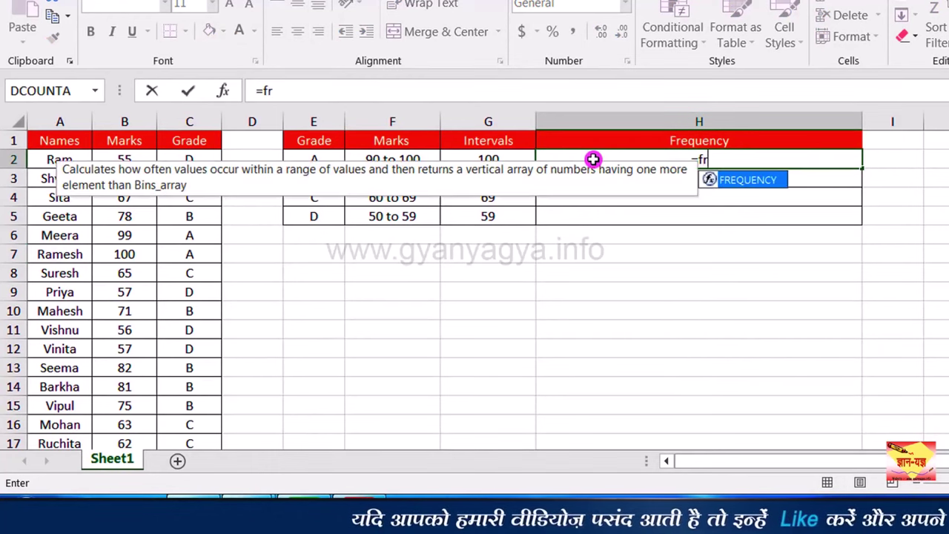
type("eq")
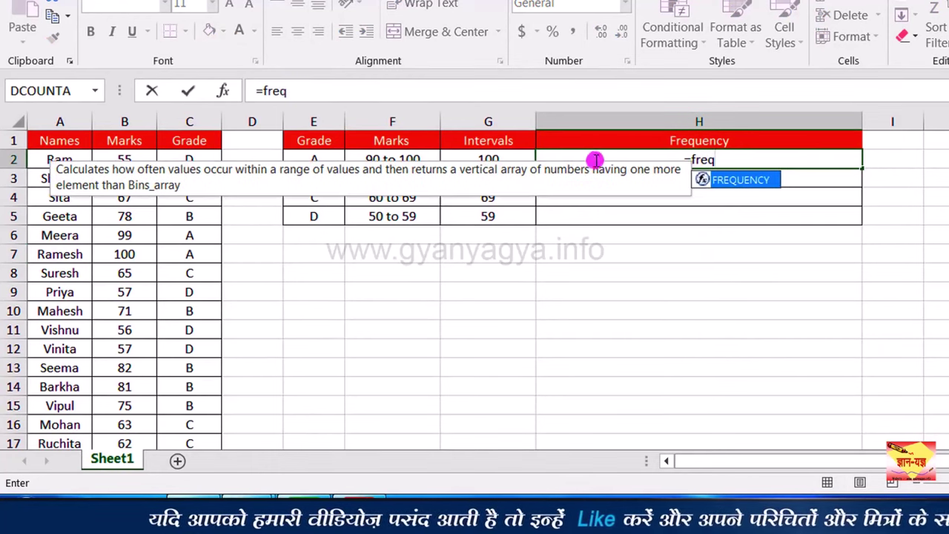
double_click(731, 182)
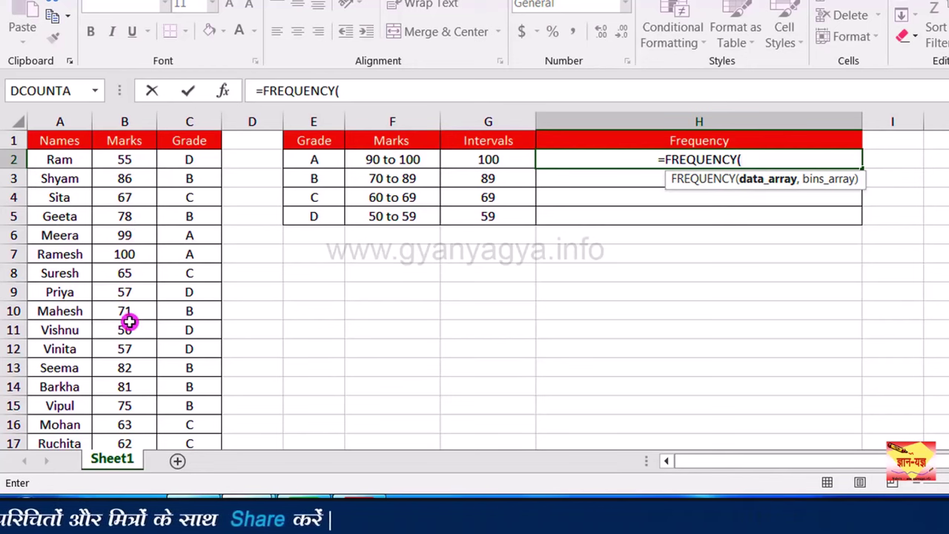
Complete the FREQUENCY formula with data array B2:B17 and bins array G2:G5, and enter it in H2.
left_click(137, 160)
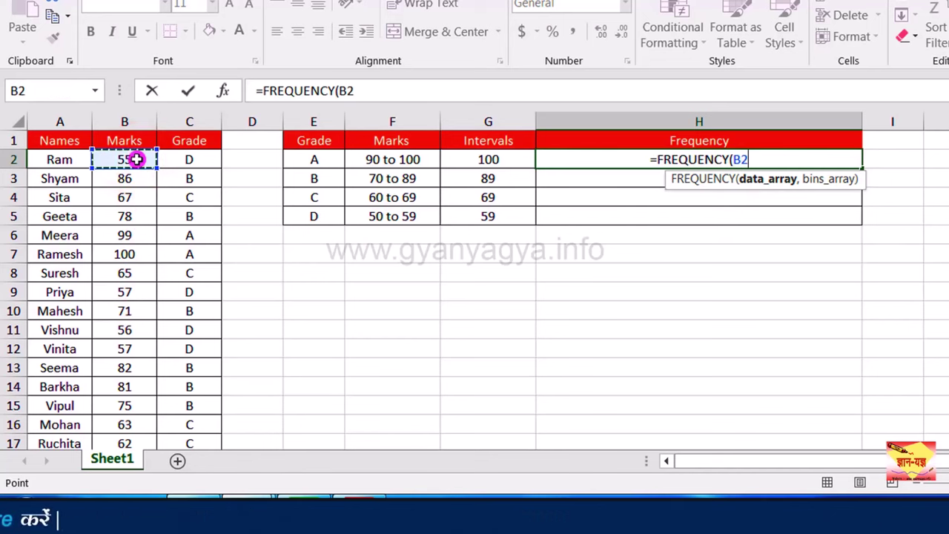
left_click_drag(137, 159, 146, 437)
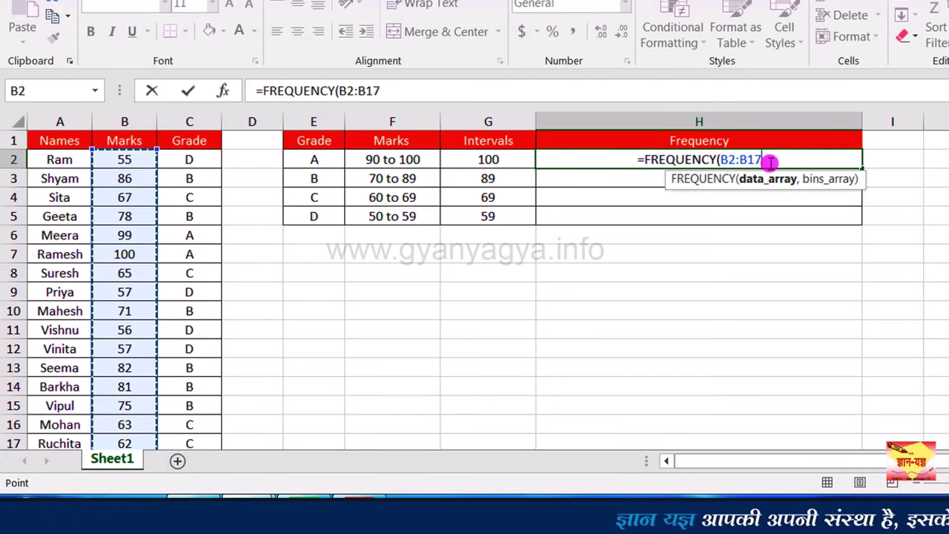
type(",")
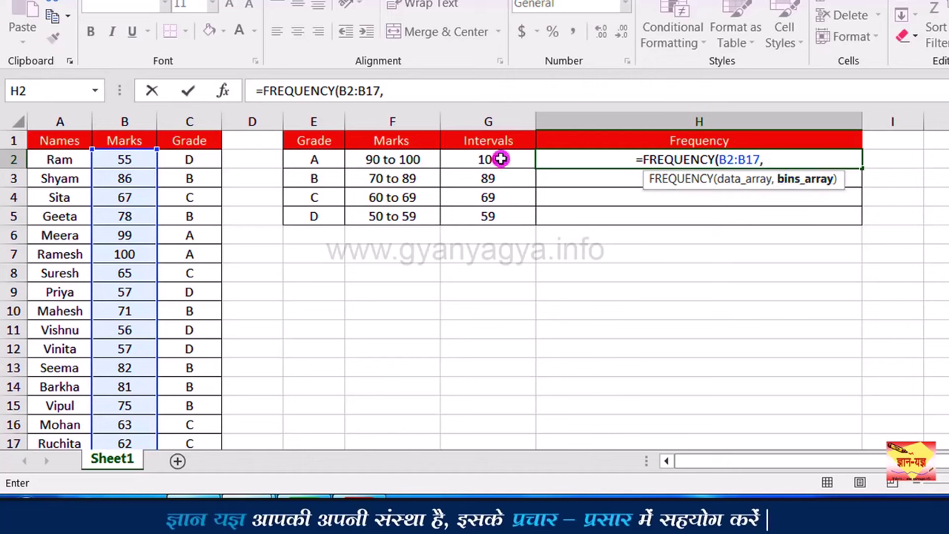
left_click_drag(502, 158, 498, 215)
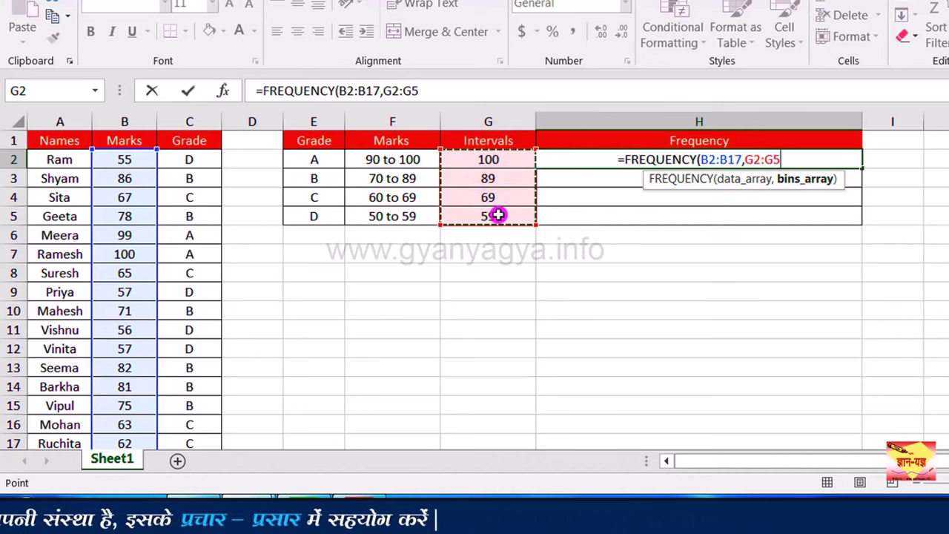
type(")")
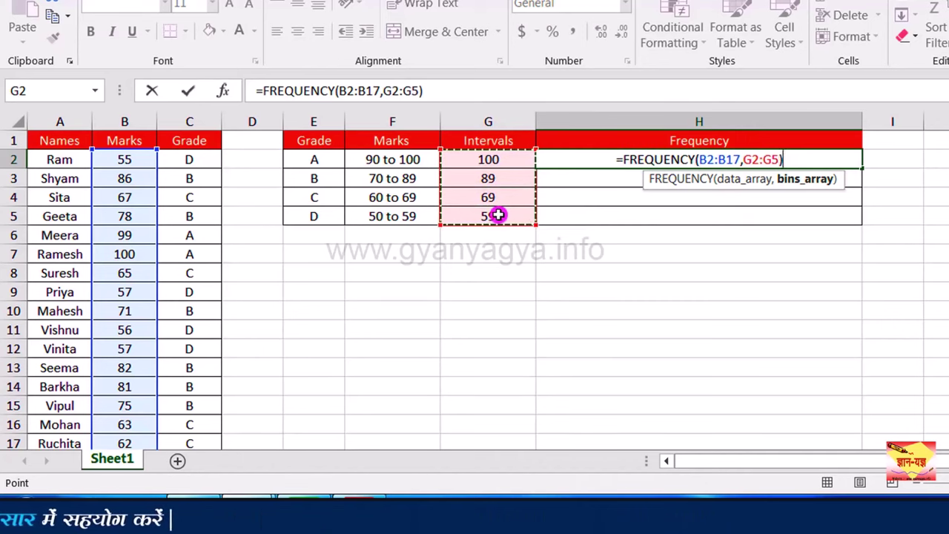
key("ctrl+Return")
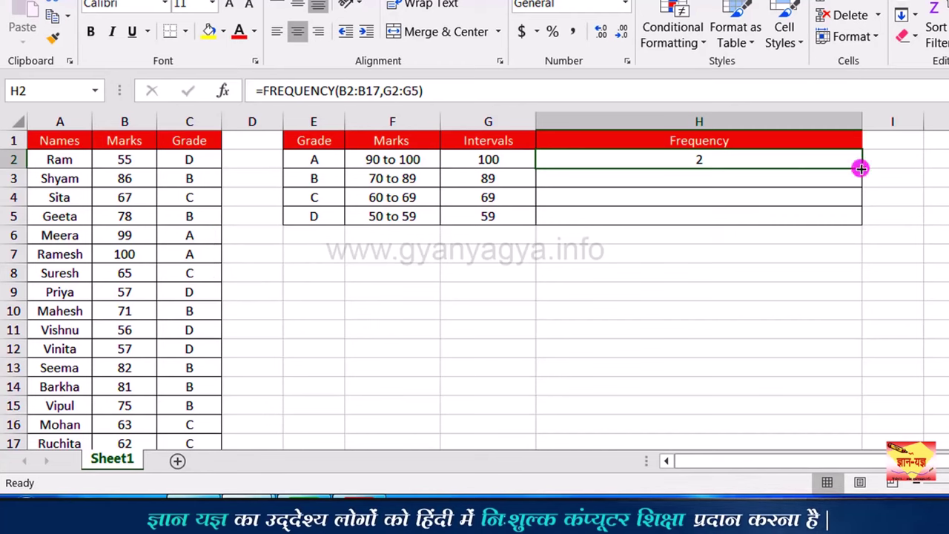
Fill the FREQUENCY formula down from H2 to H5 and re-enter H2:H5 as a single array formula.
left_click_drag(862, 167, 857, 220)
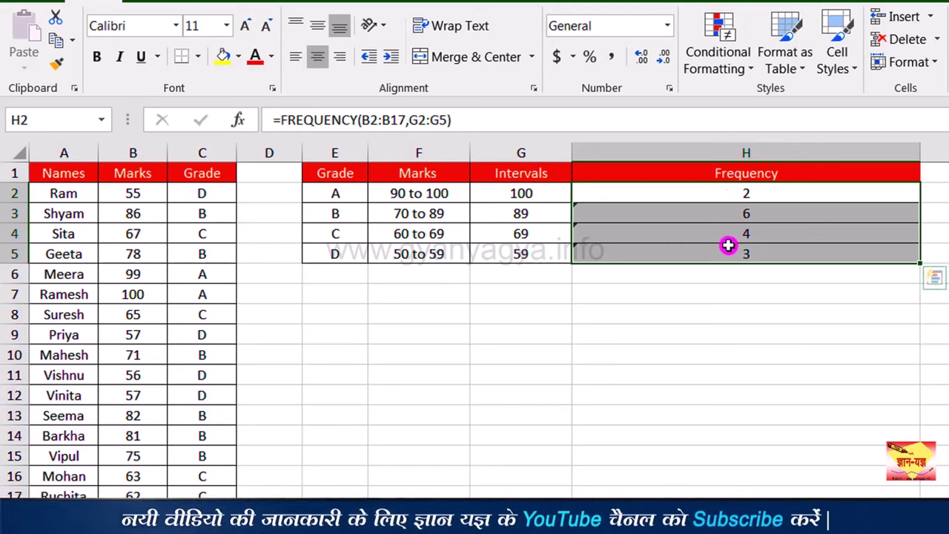
key("F2")
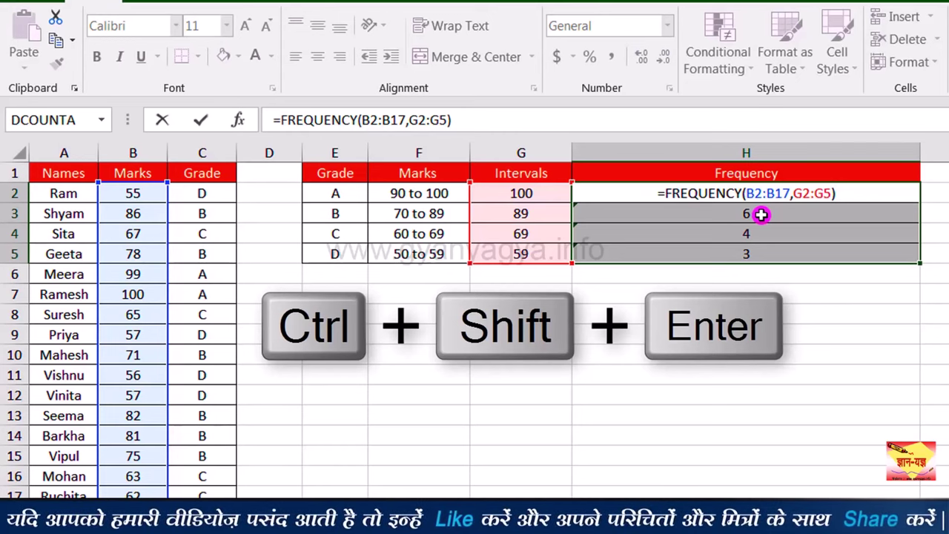
key("ctrl+shift+Return")
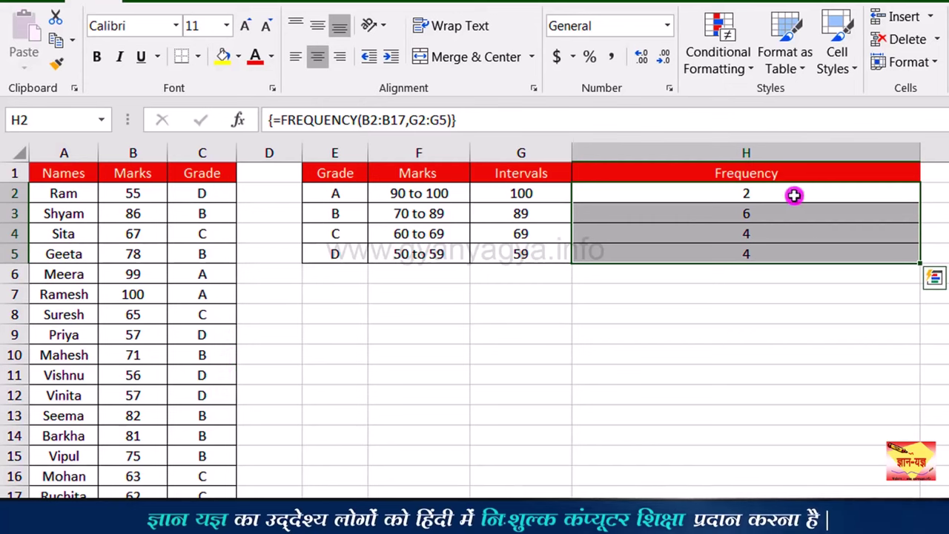
Try to delete only cell H5 from the FREQUENCY array.
left_click(802, 257)
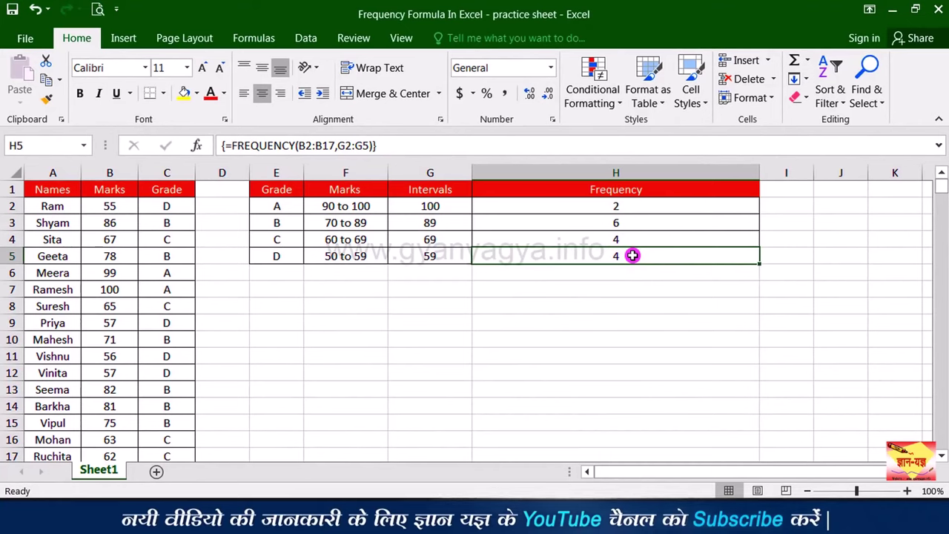
key("Delete")
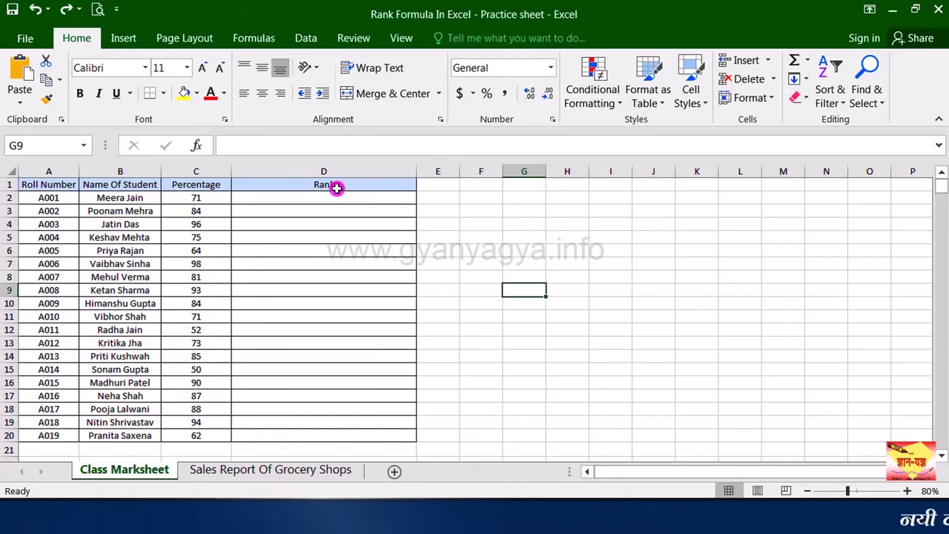
Start a RANK formula in D2, the first Rank cell of the Class Marksheet.
left_click(361, 200)
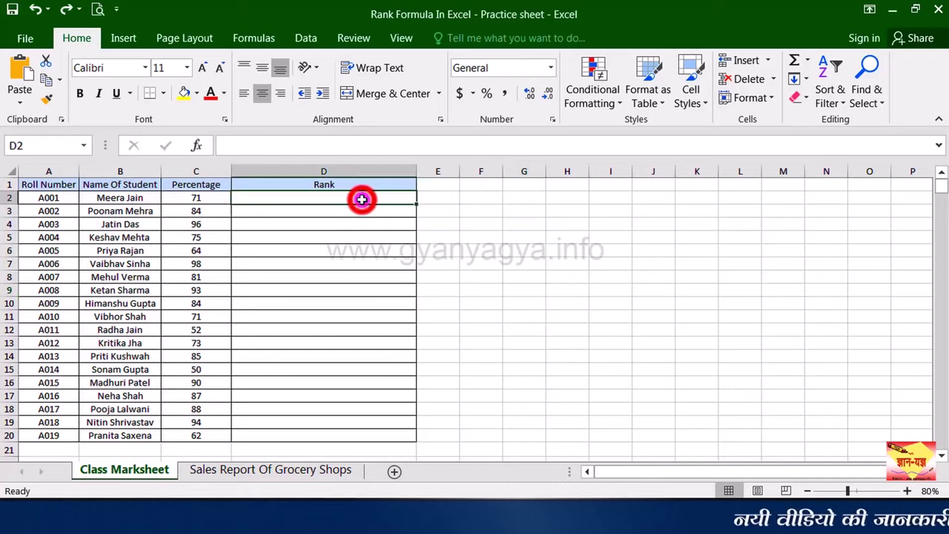
left_click(361, 200)
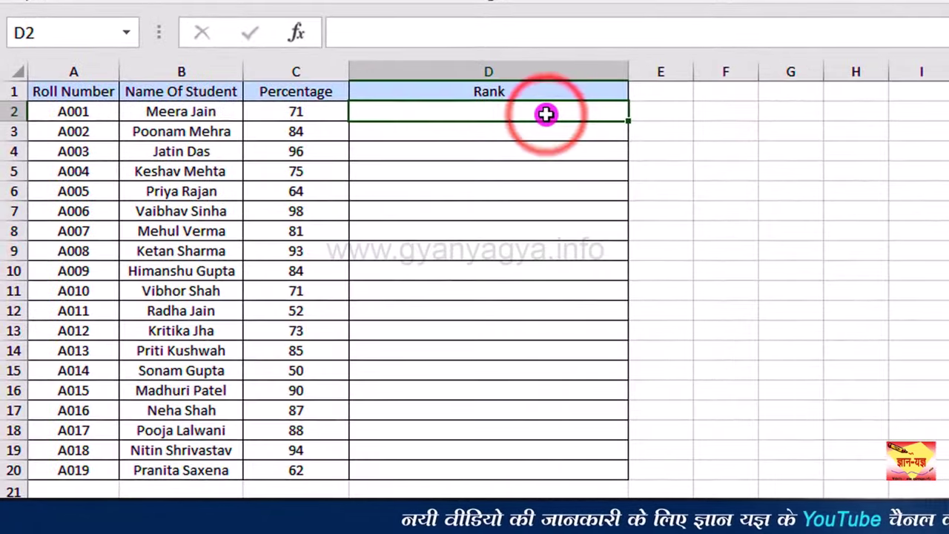
type("=")
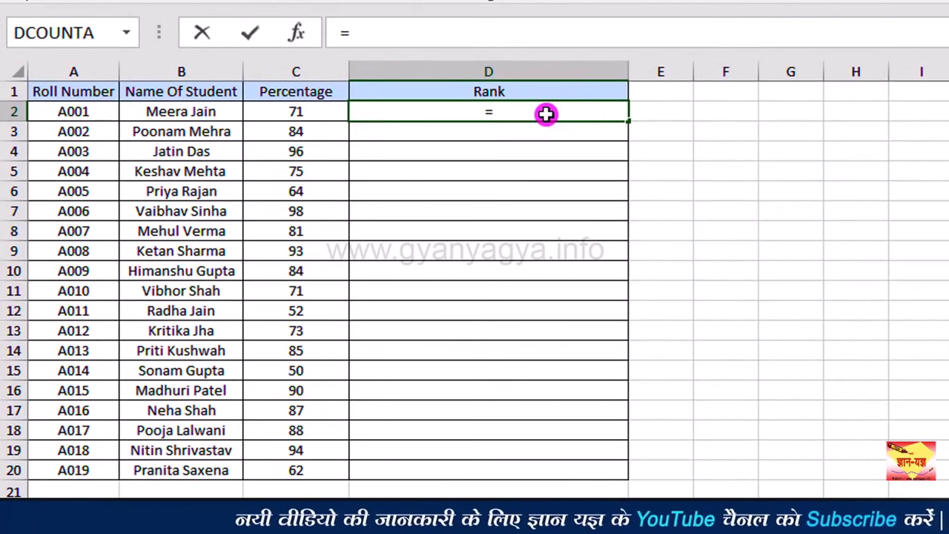
type("rank")
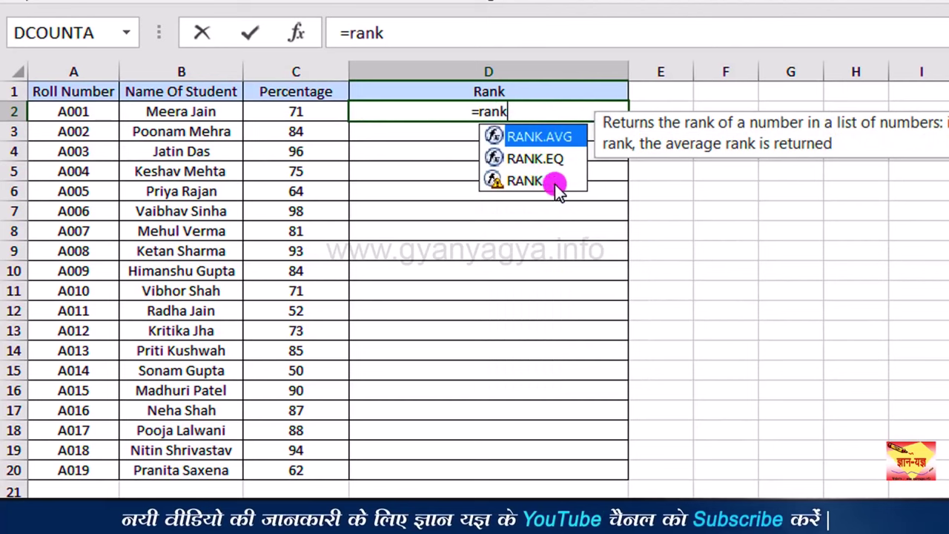
double_click(541, 182)
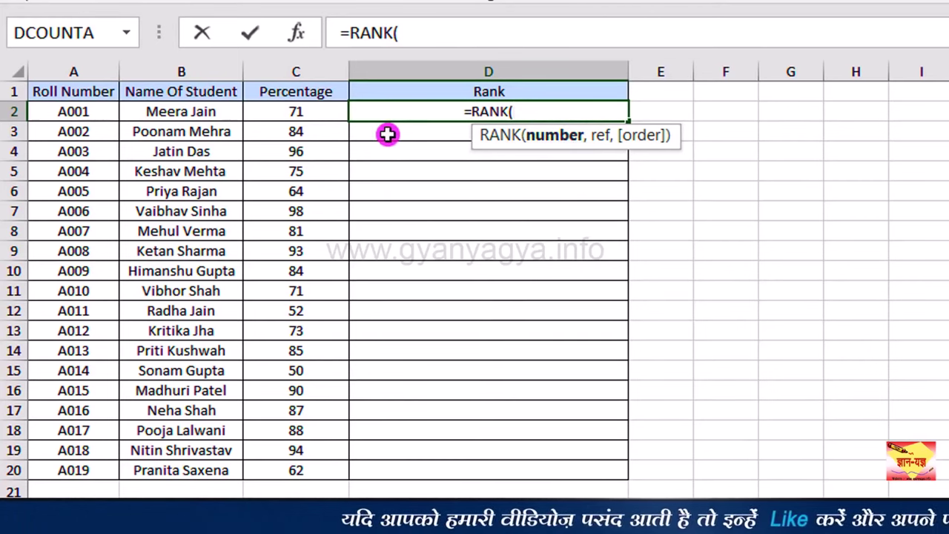
Complete the RANK formula in D2 with number C2, reference C2:C20 and order 0, and fill it down to D20.
left_click(327, 112)
type(",")
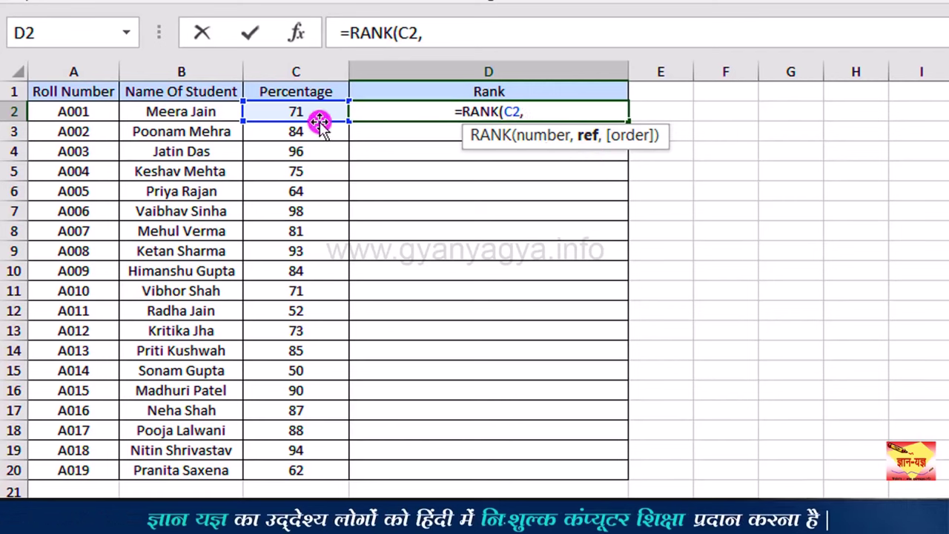
left_click_drag(301, 115, 296, 467)
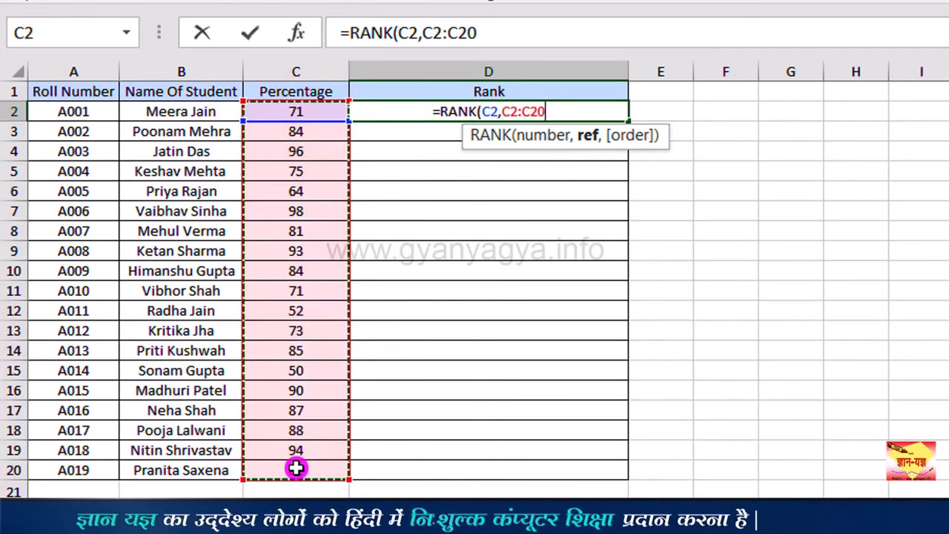
type(",")
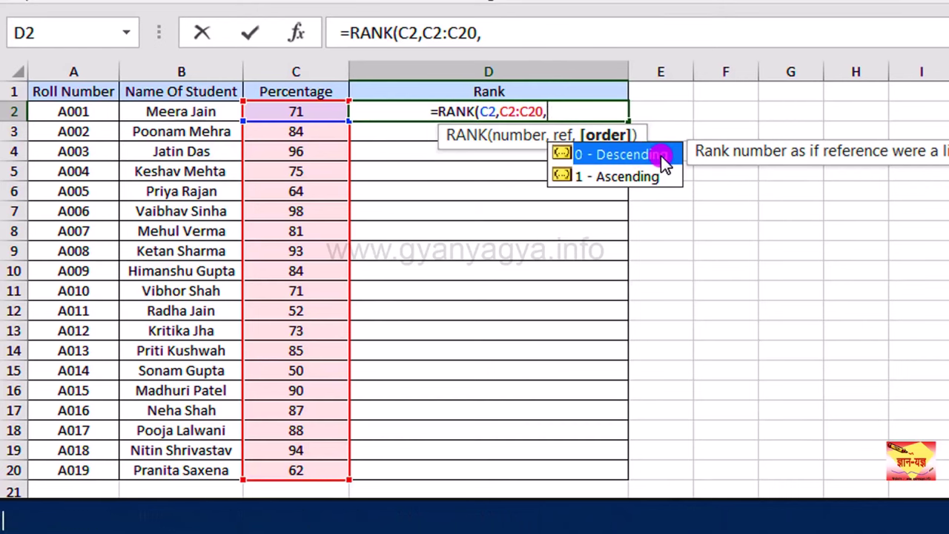
type("0")
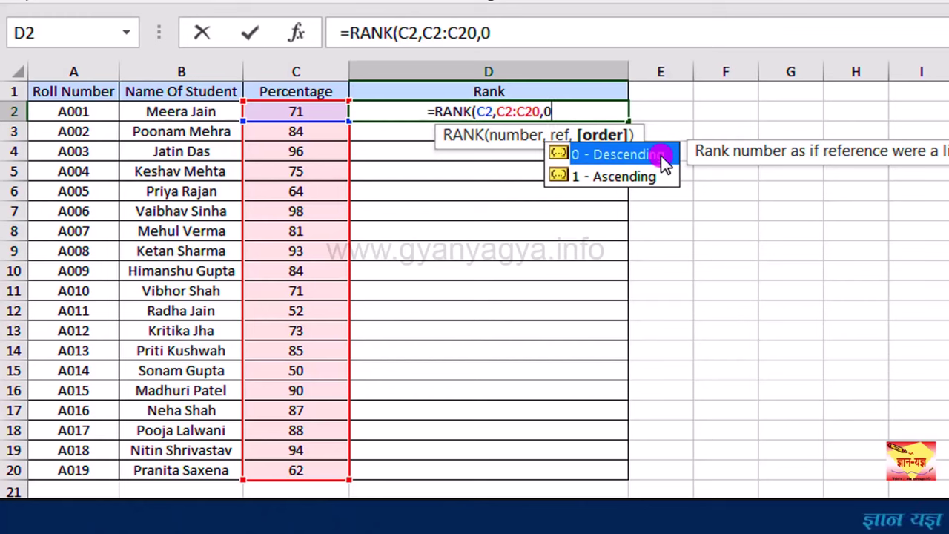
type(")")
key("Return")
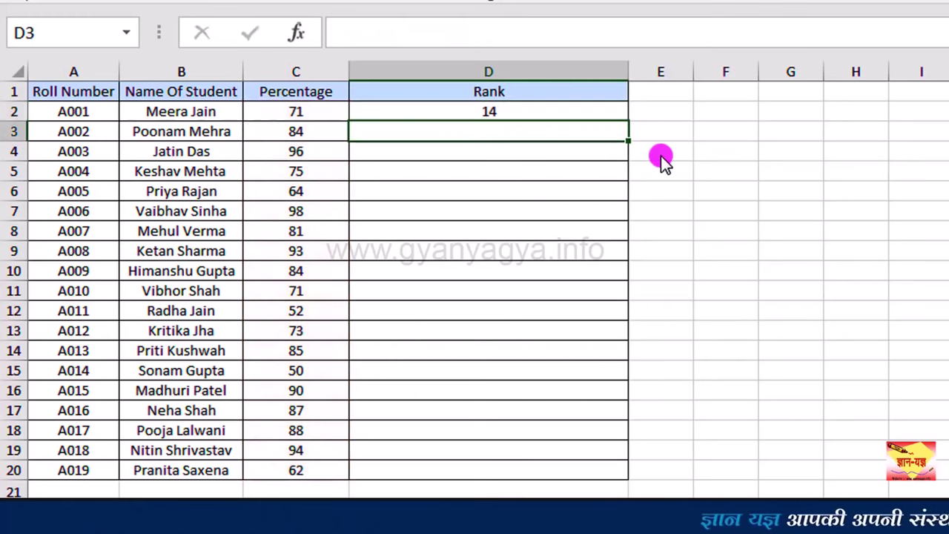
left_click(571, 110)
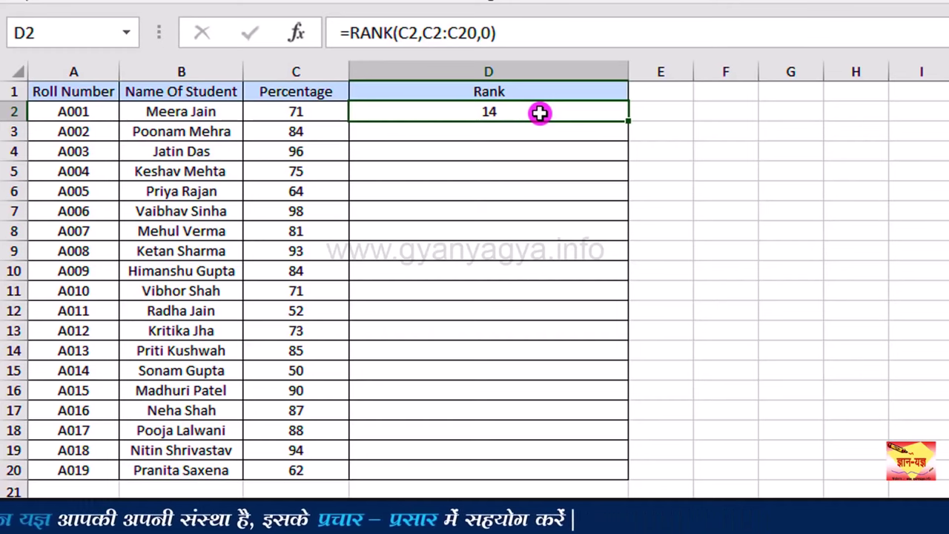
left_click_drag(627, 119, 605, 482)
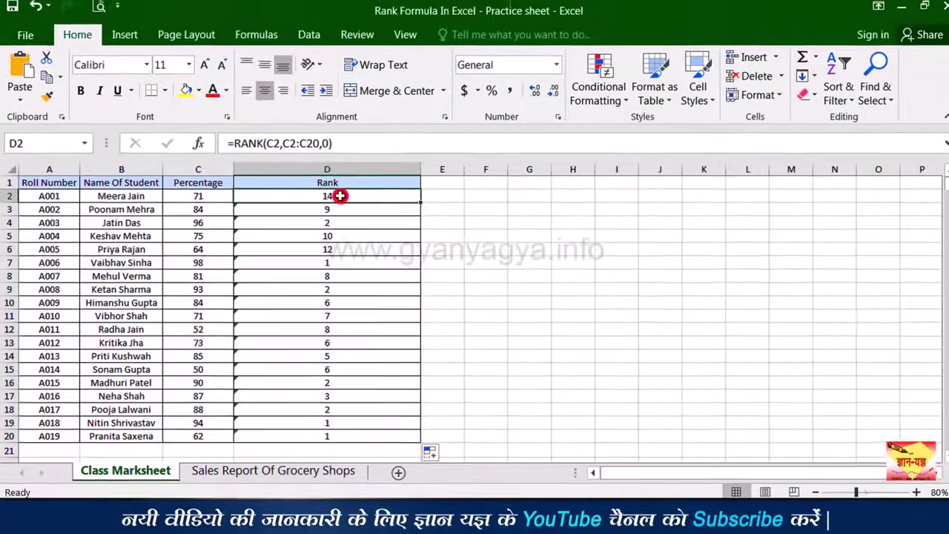
Examine the RANK formulas in D2 and D3 to compare the reference ranges they use.
left_click(506, 112)
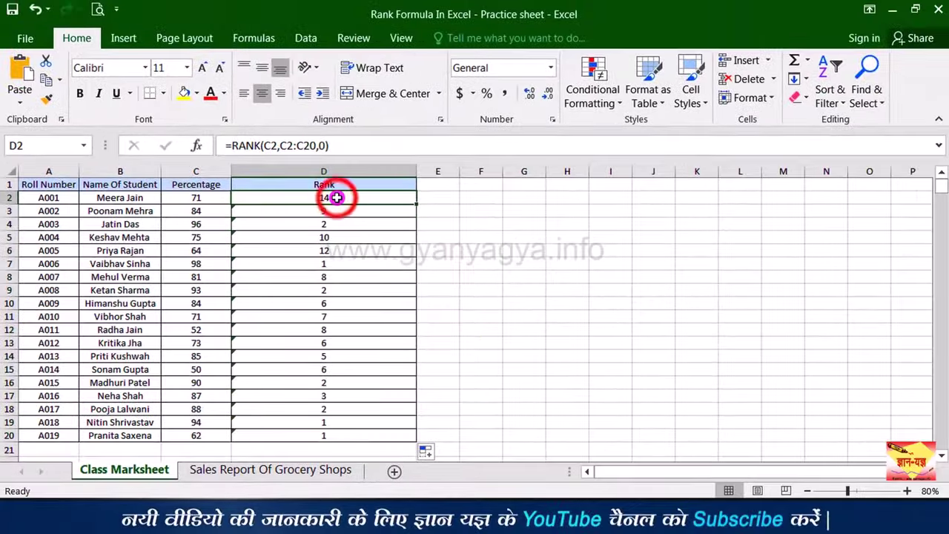
key("F2")
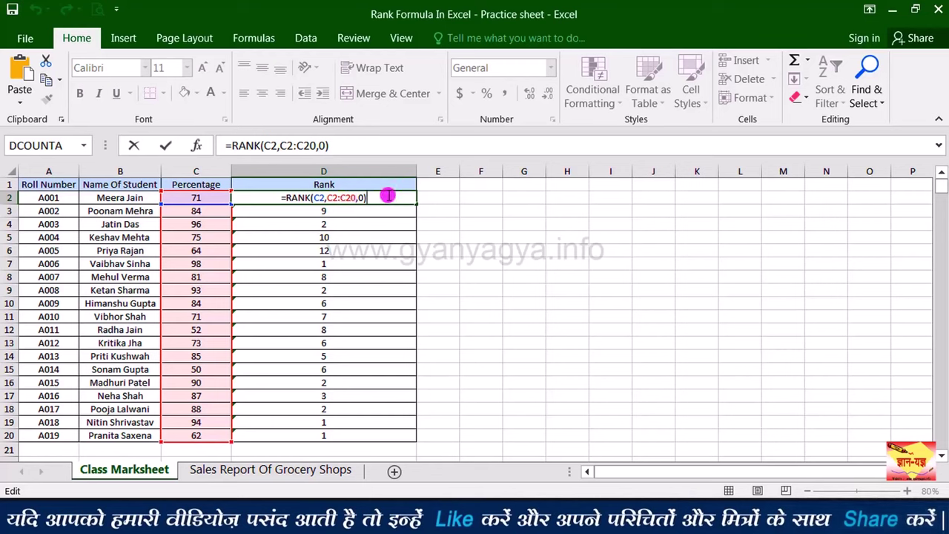
left_click(381, 213)
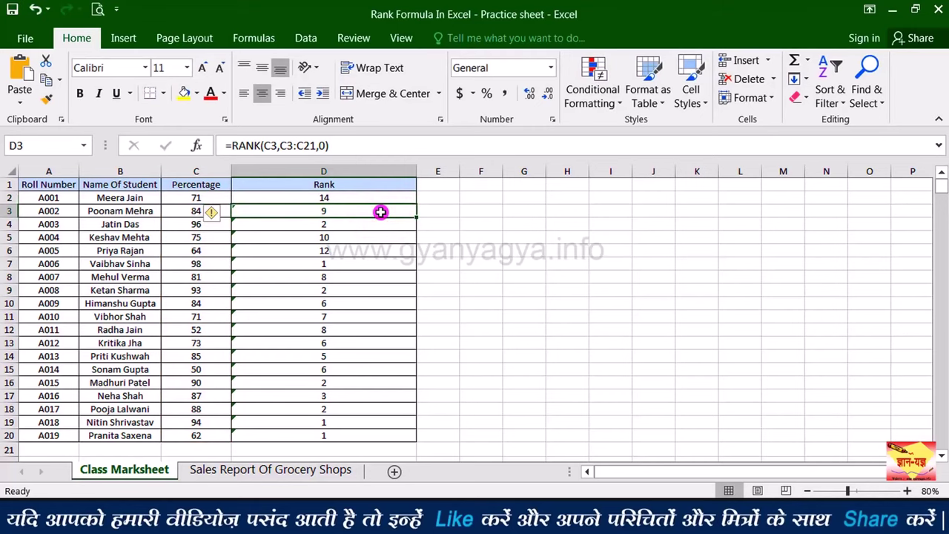
key("F2")
key("F2")
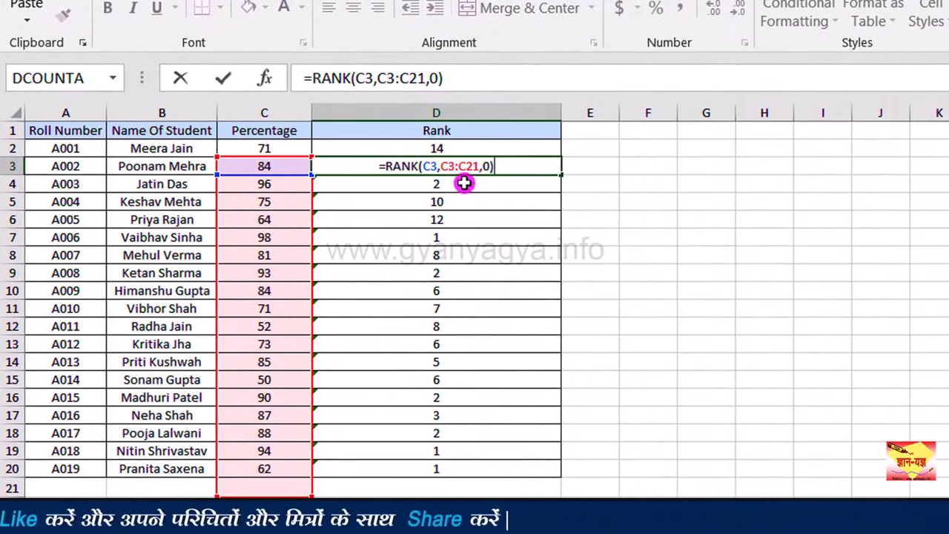
left_click_drag(441, 166, 480, 166)
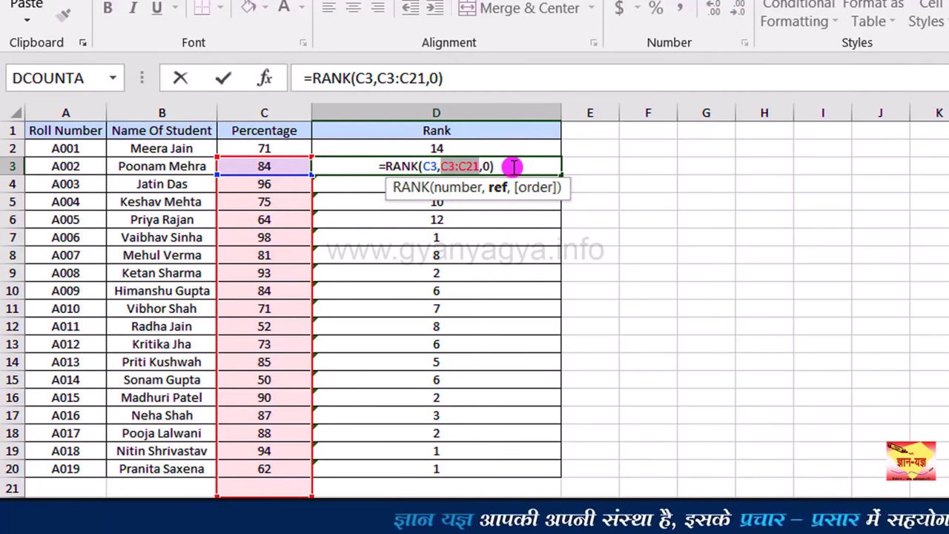
left_click(513, 166)
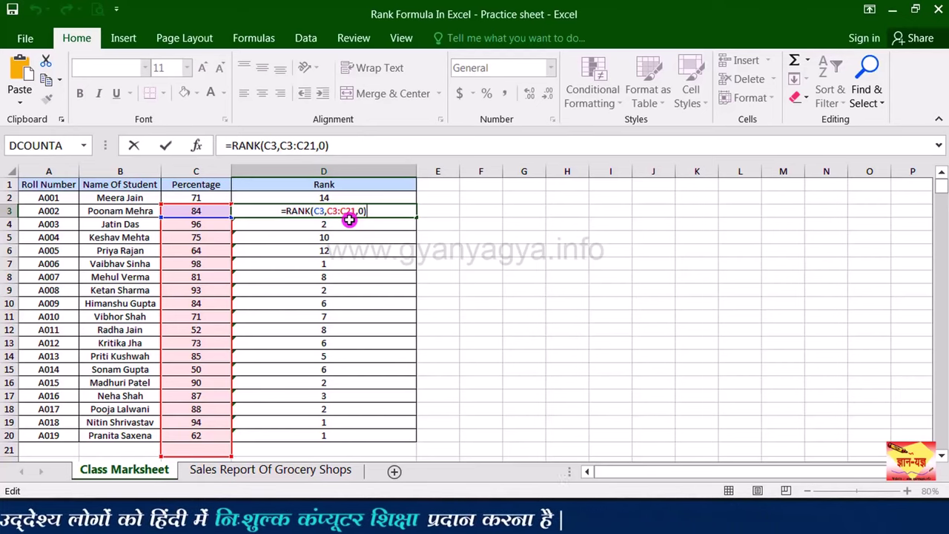
Make the reference range in D2's RANK formula absolute as $C$2:$C$20 and refill the formula down to D20.
left_click(393, 197)
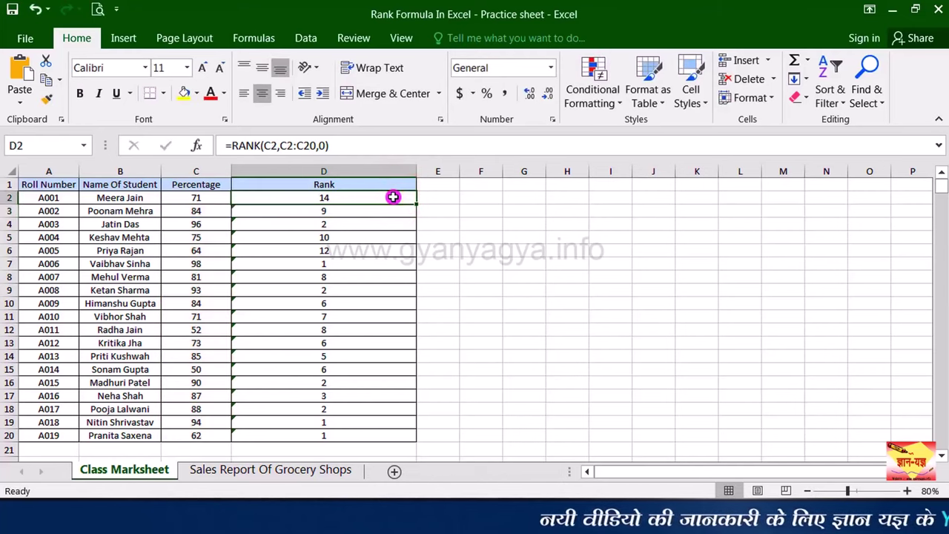
key("F2")
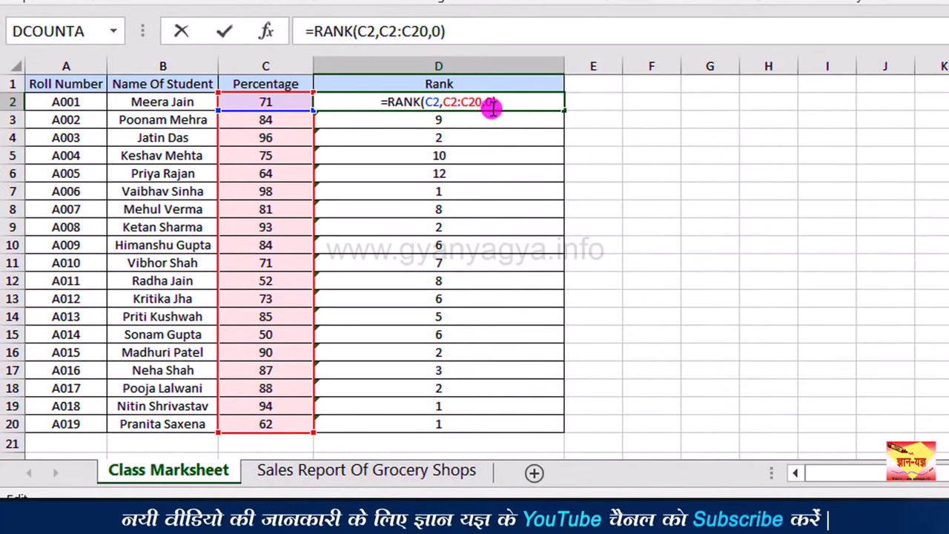
left_click_drag(482, 102, 444, 102)
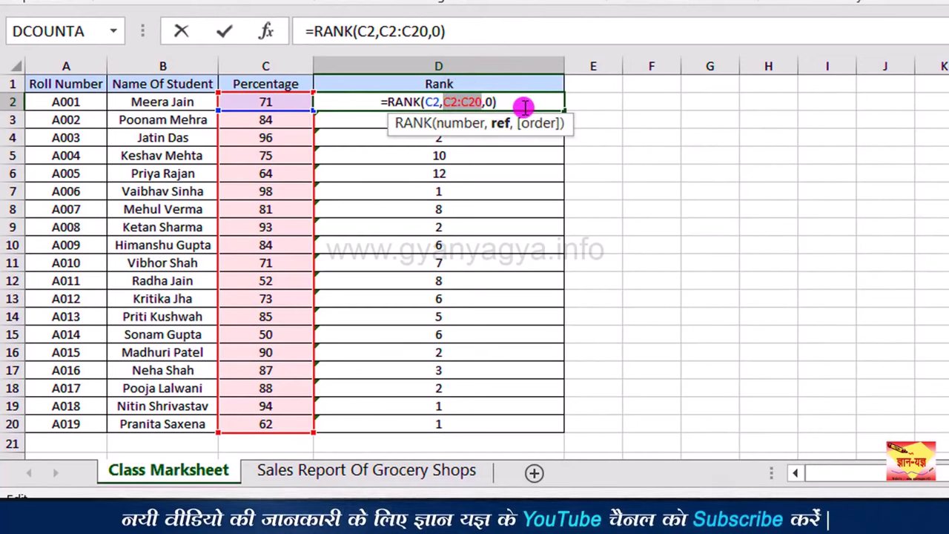
key("F4")
key("F4")
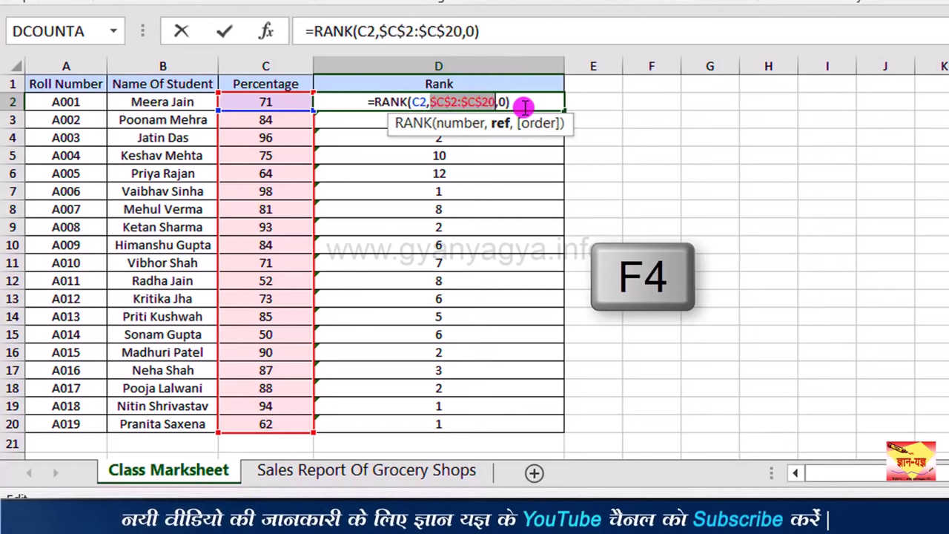
left_click(463, 102)
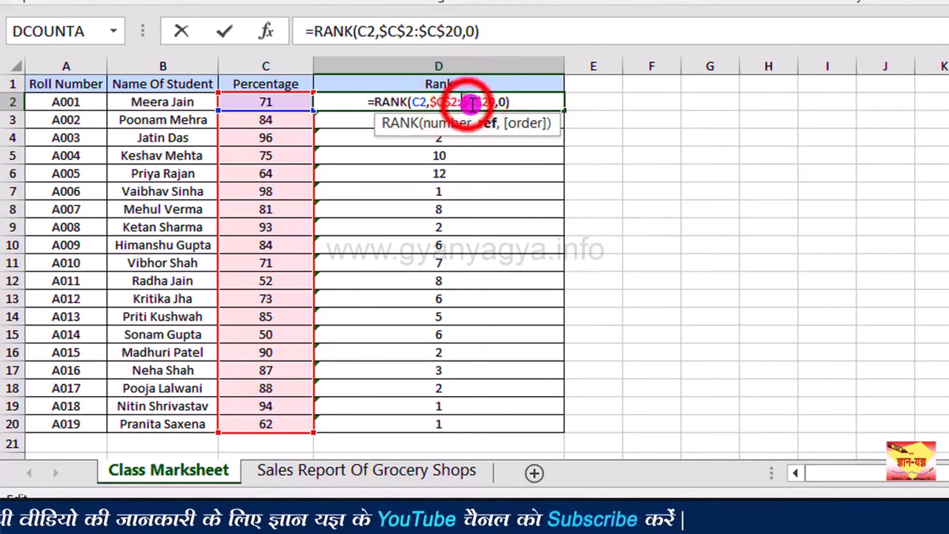
left_click(539, 102)
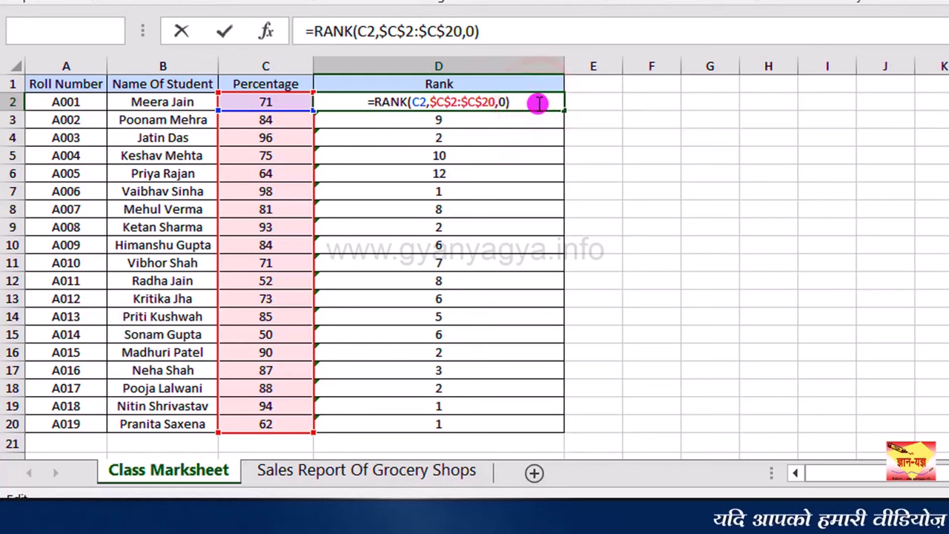
key("Return")
left_click(528, 102)
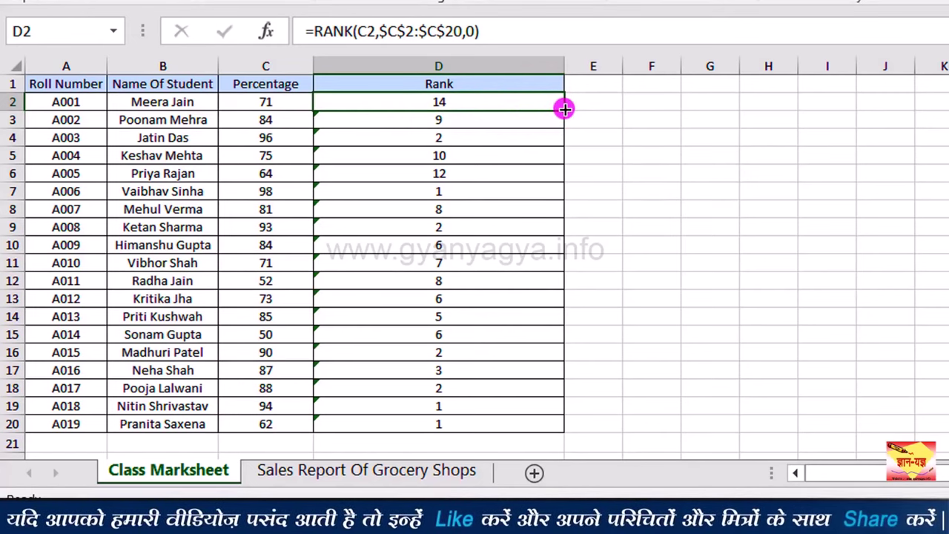
left_click_drag(566, 110, 550, 427)
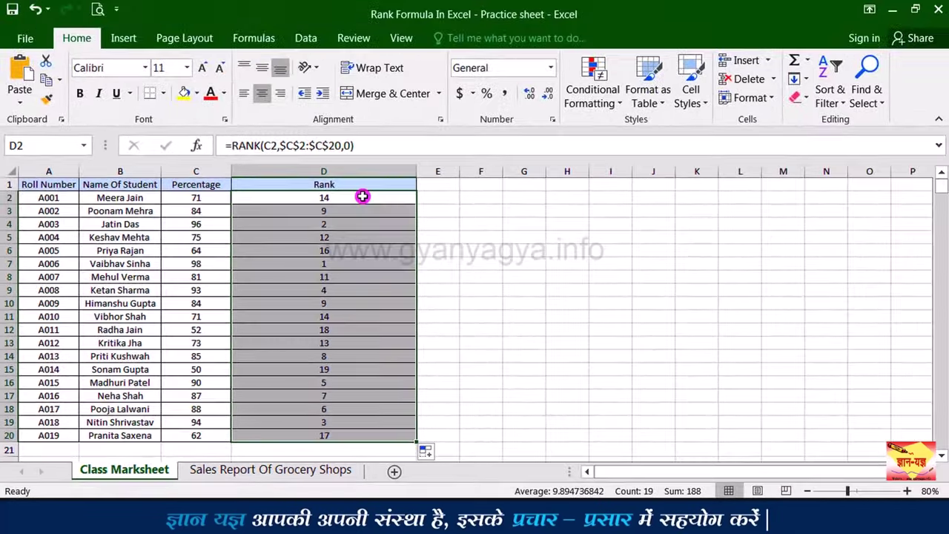
Sort the Rank values in D2:D20 from smallest to largest, expanding the selection to the adjacent student data.
left_click(489, 101)
left_click_drag(362, 196, 371, 435)
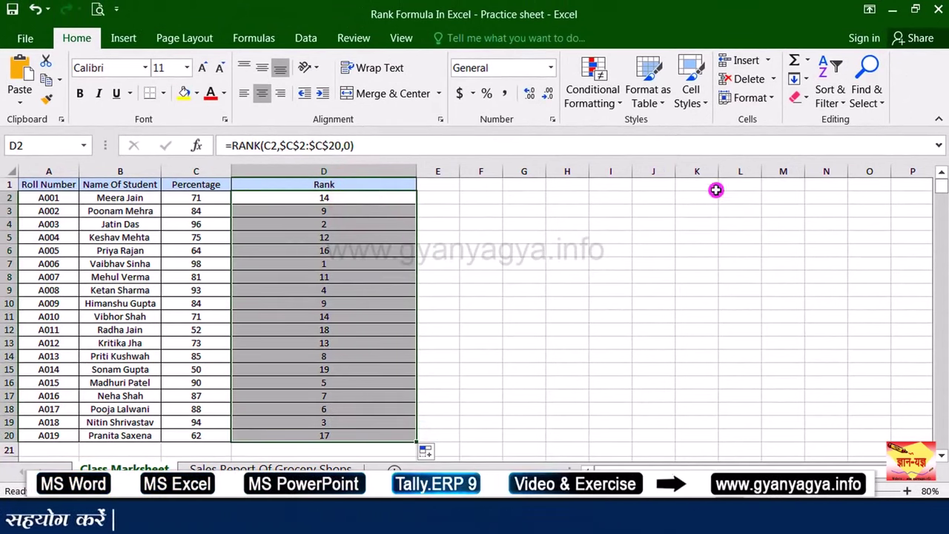
left_click(833, 93)
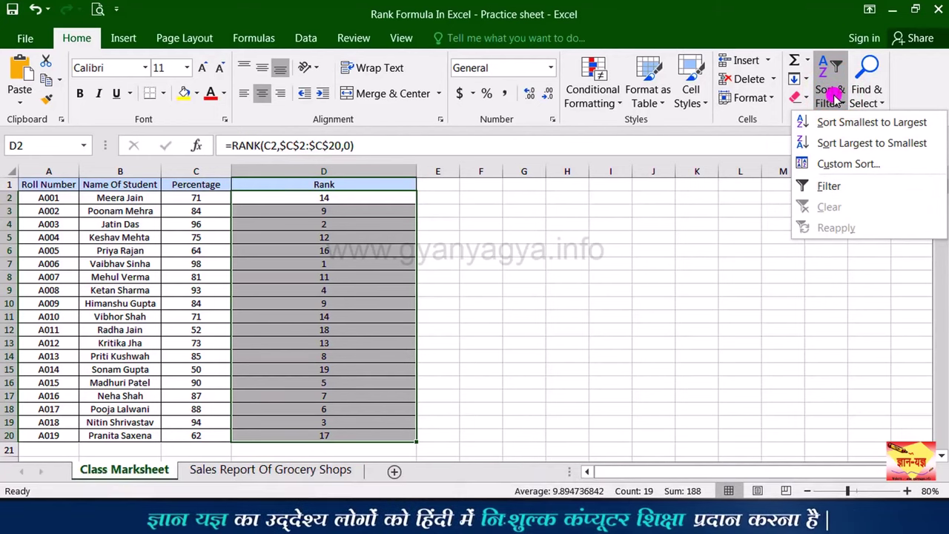
left_click(879, 124)
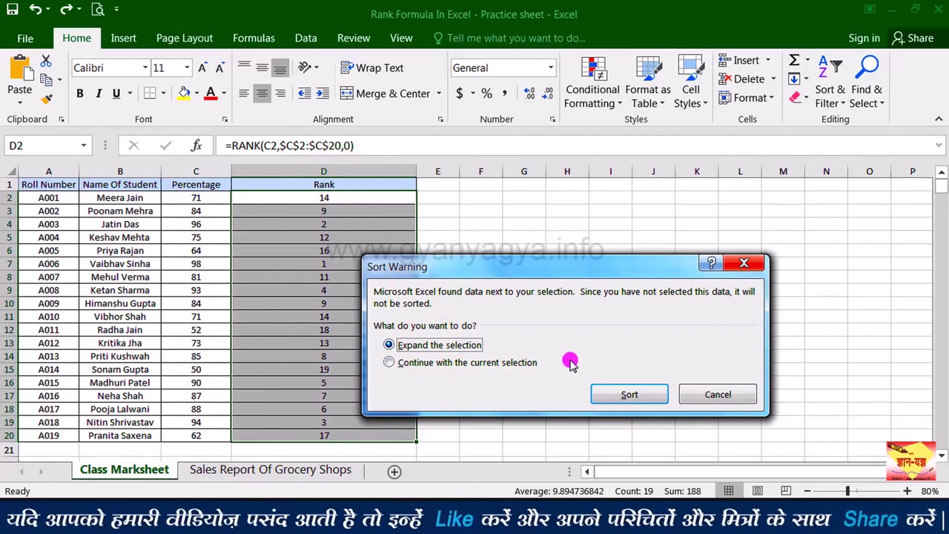
left_click(627, 394)
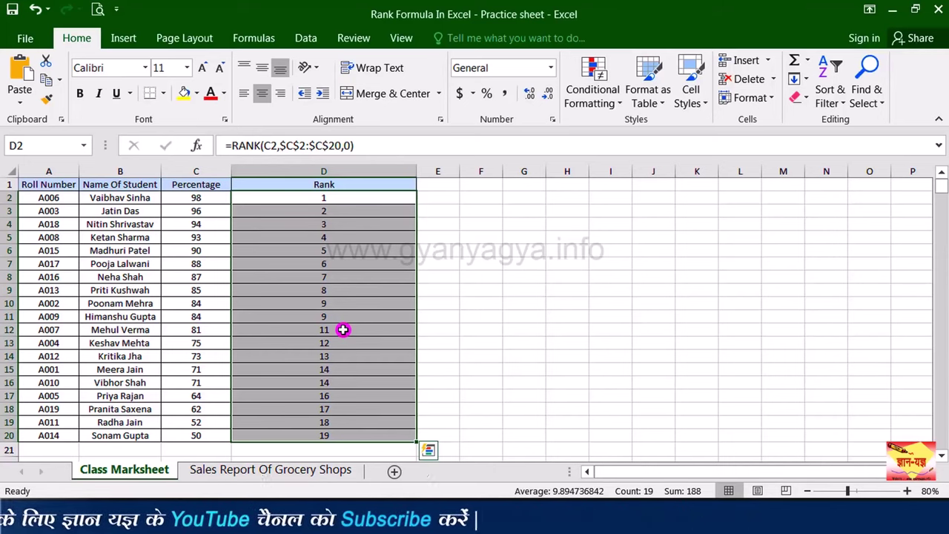
On the Sales Report Of Grocery Shops sheet, search the function list for "rank" and insert the RANK function in D2.
key("ctrl+Page_Down")
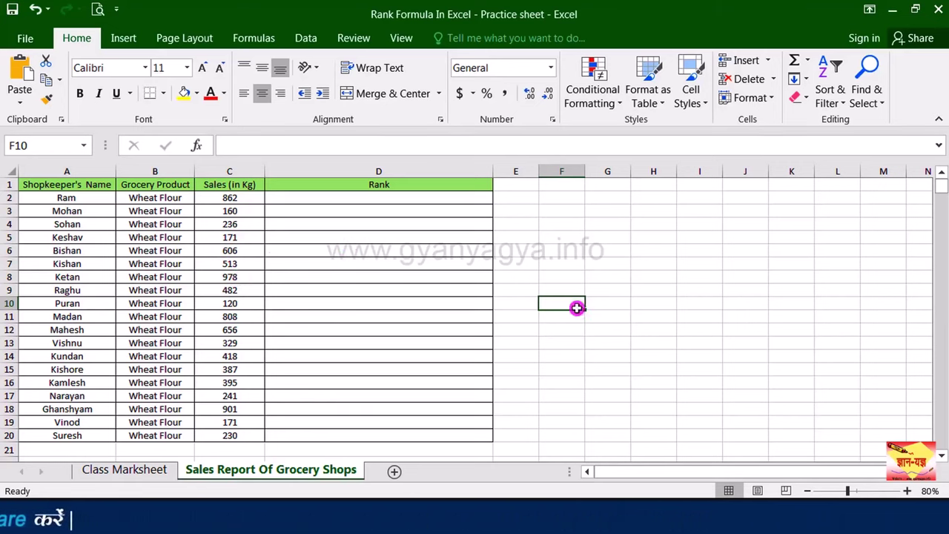
left_click(433, 199)
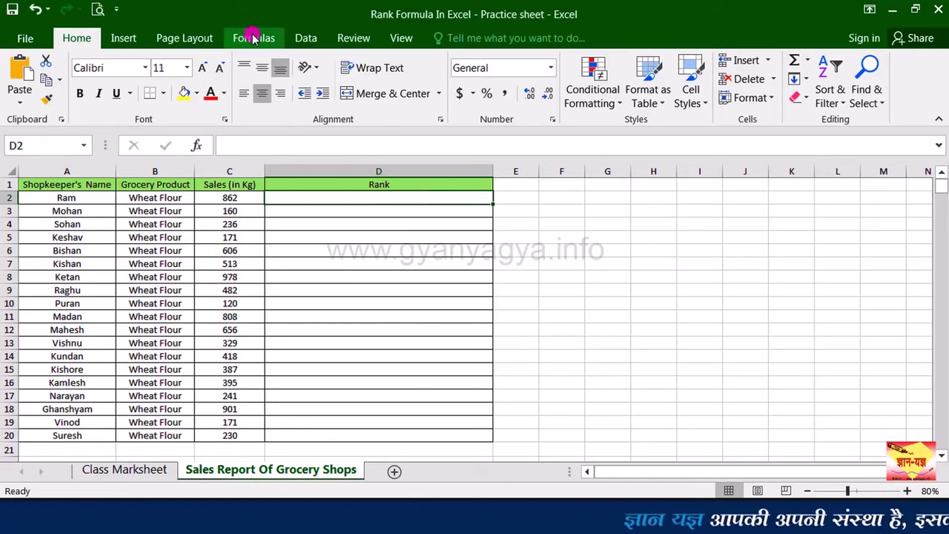
left_click(253, 38)
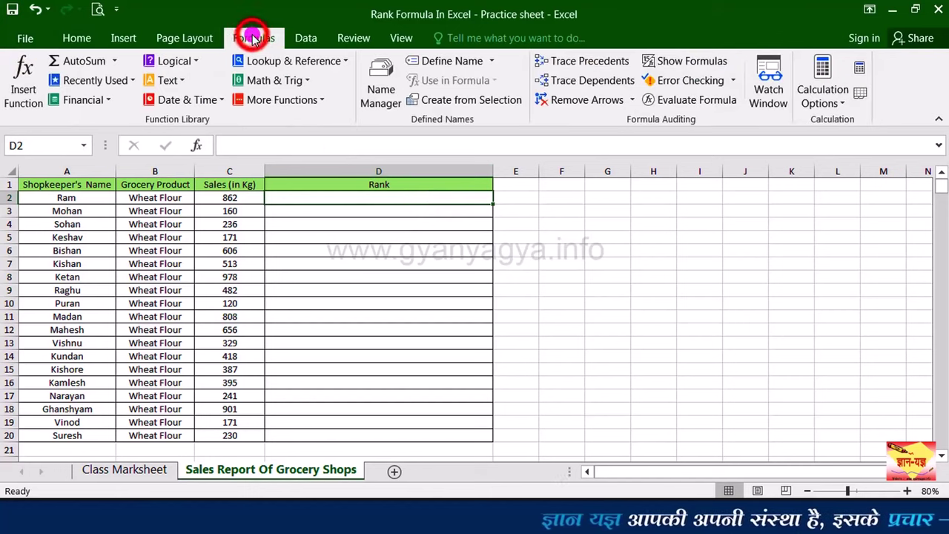
left_click(23, 87)
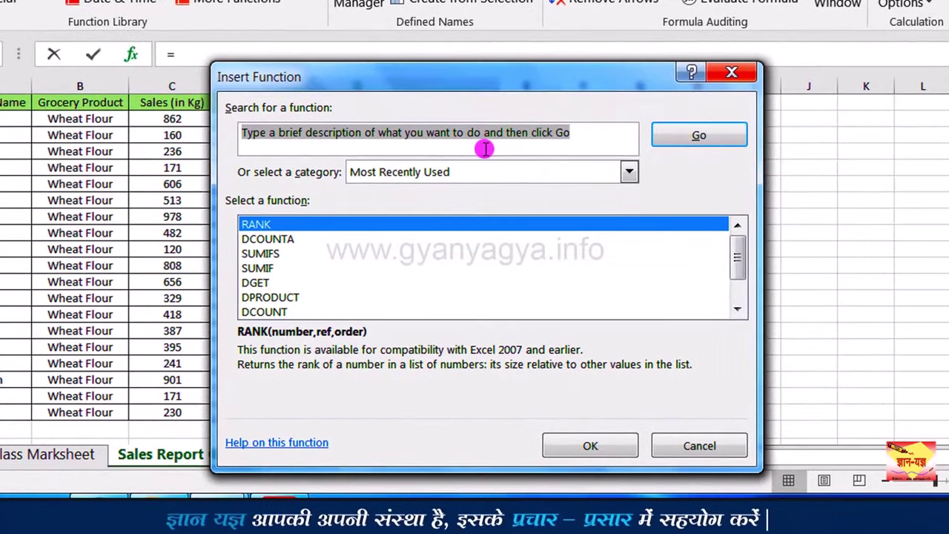
type("rank")
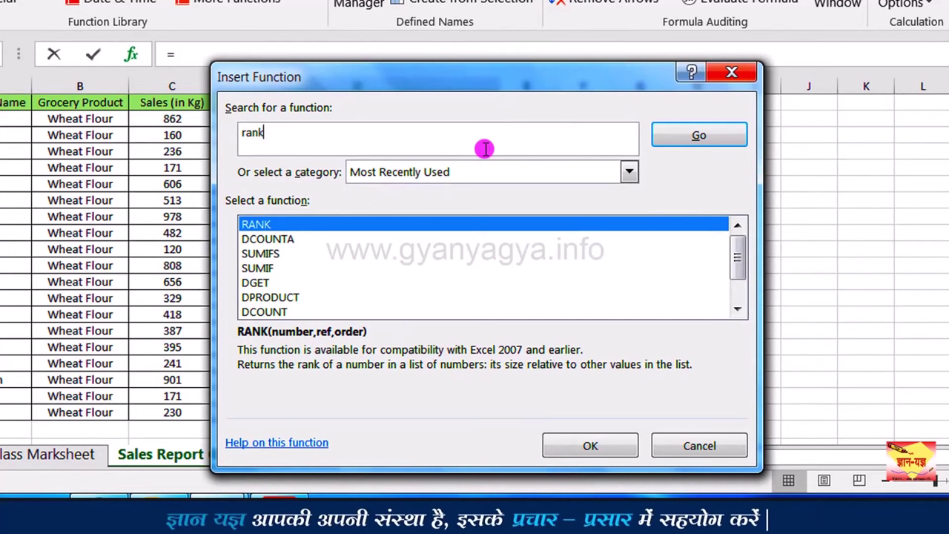
left_click(708, 141)
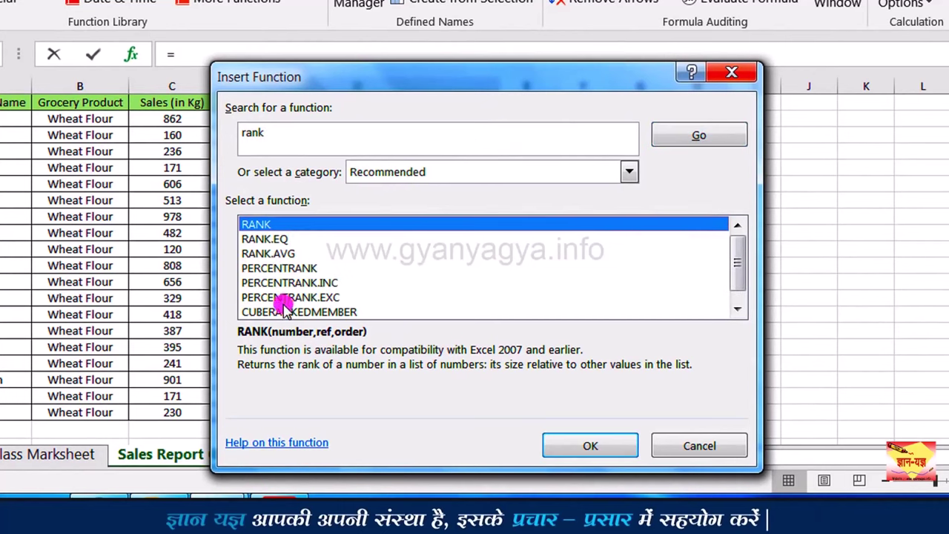
left_click(284, 227)
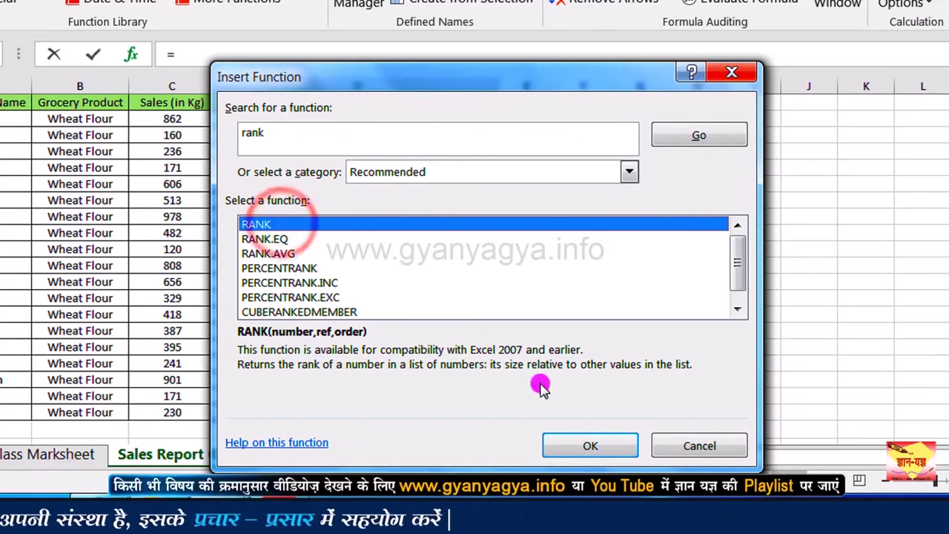
left_click(591, 445)
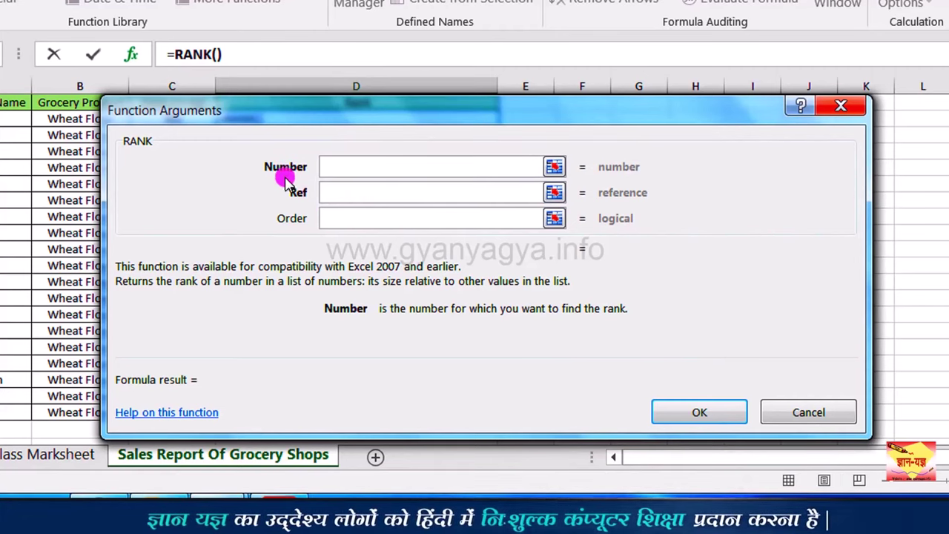
Set RANK's Number argument to C2 and its Ref argument to the absolute range $C$2:$C$20.
left_click(336, 169)
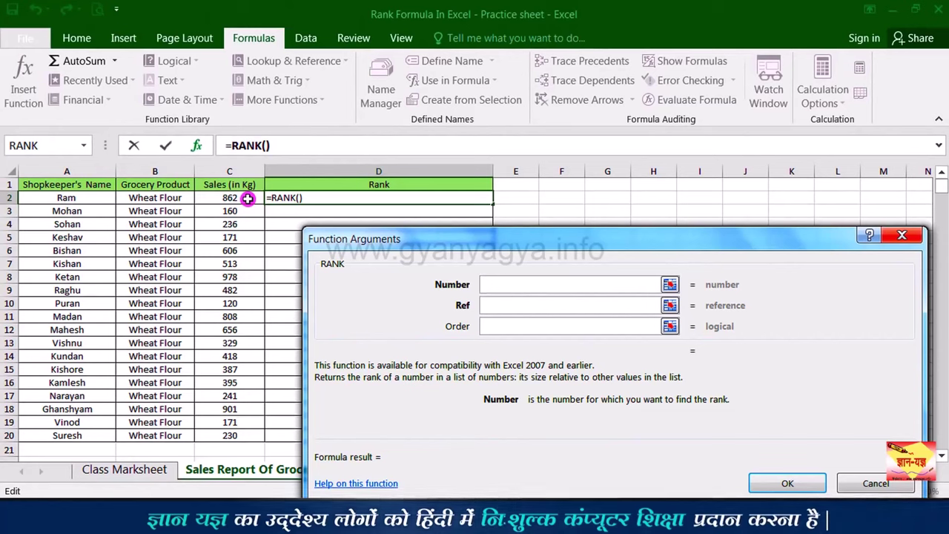
left_click(247, 198)
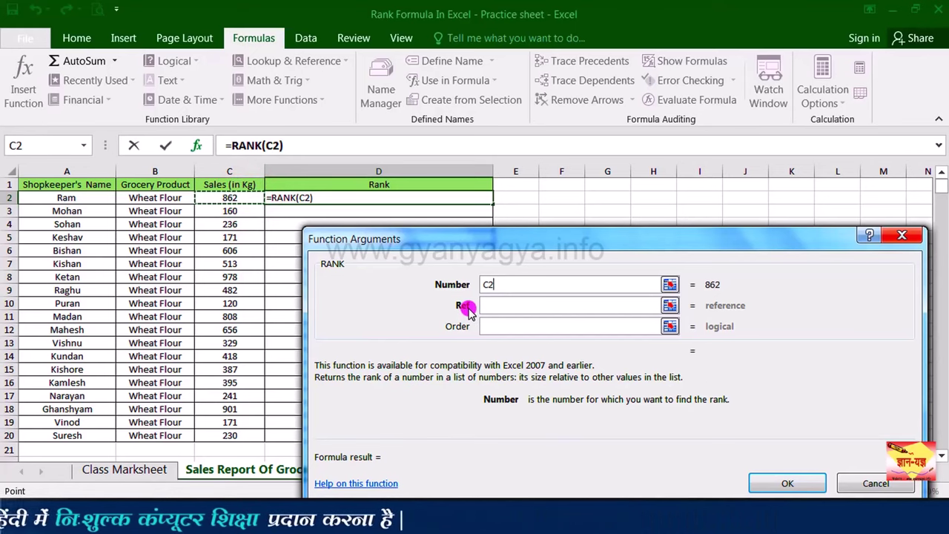
left_click(492, 307)
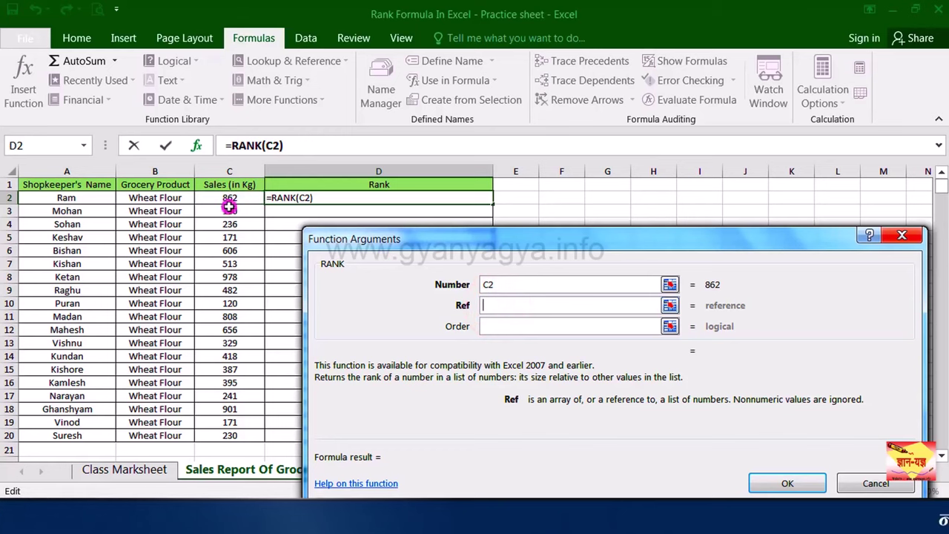
left_click_drag(229, 200, 215, 441)
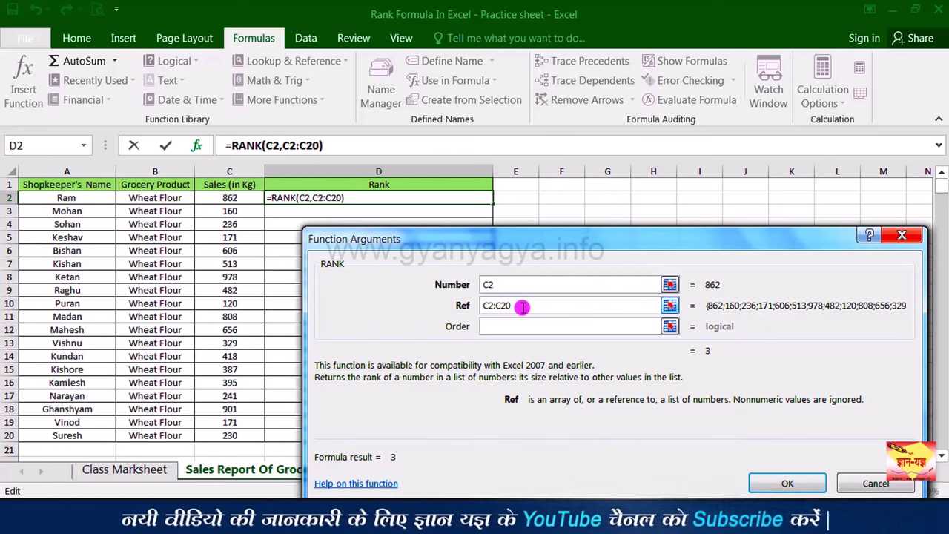
left_click(523, 306)
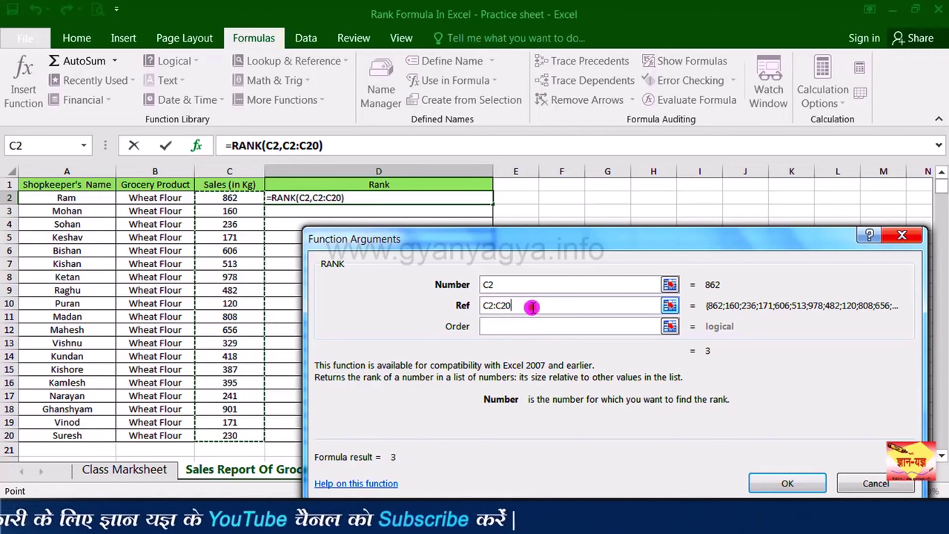
left_click_drag(528, 305, 475, 305)
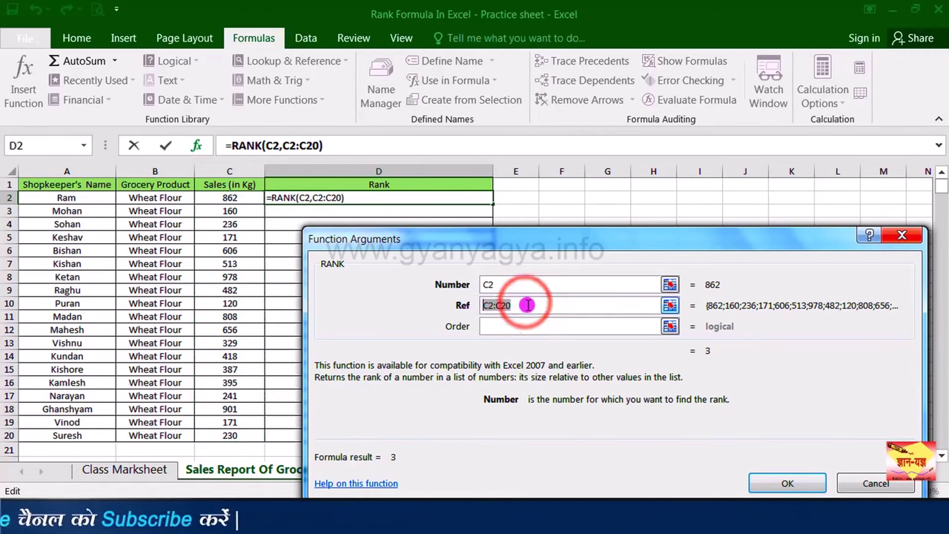
key("F4")
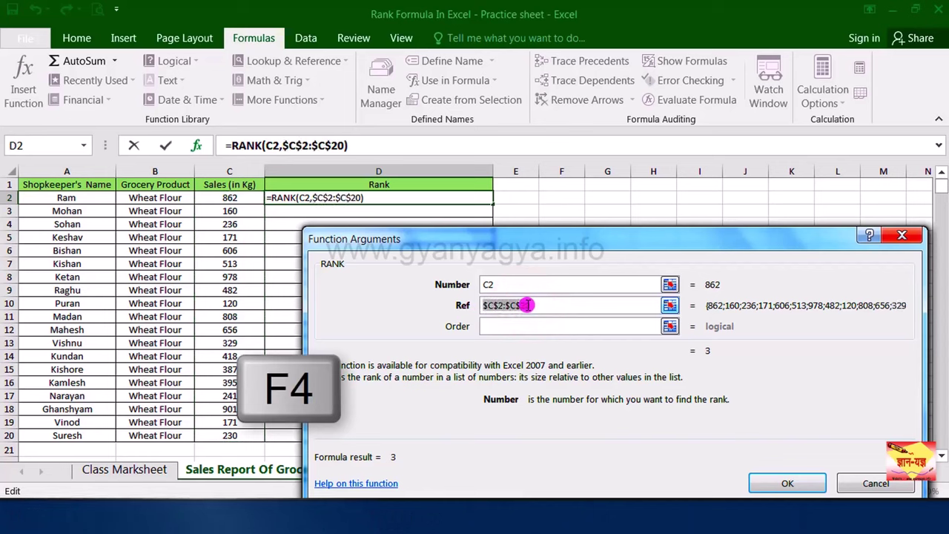
left_click(545, 305)
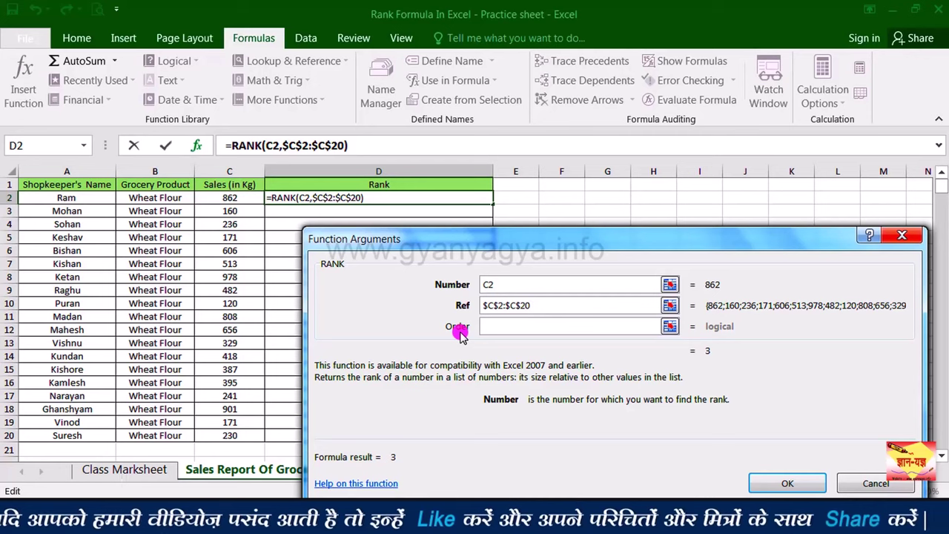
Complete the RANK formula with Order 0 for descending ranking and fill it from D2 down to D20.
left_click(496, 326)
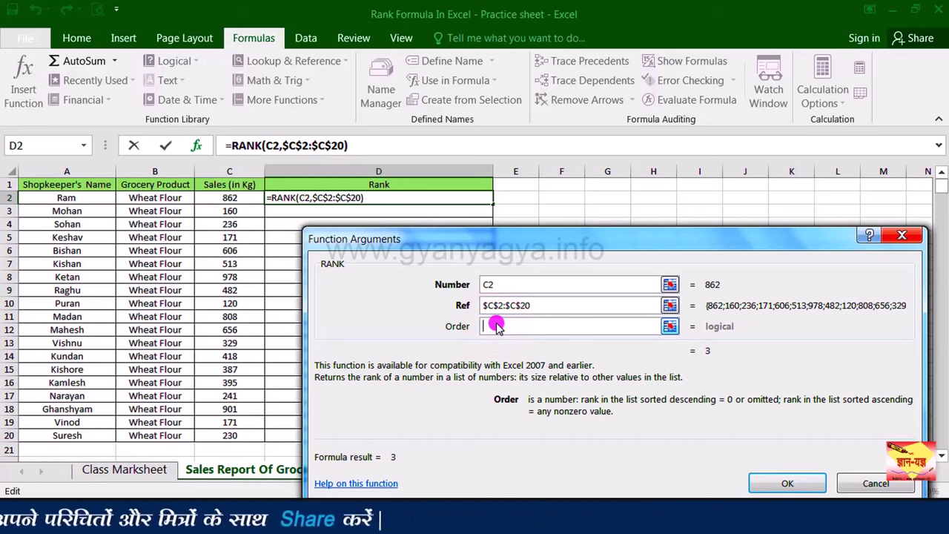
type("0")
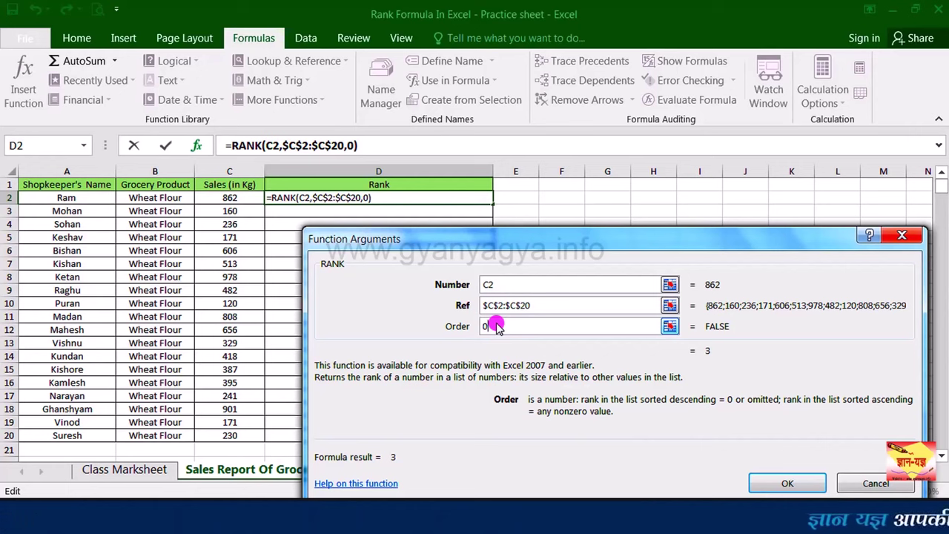
left_click(510, 326)
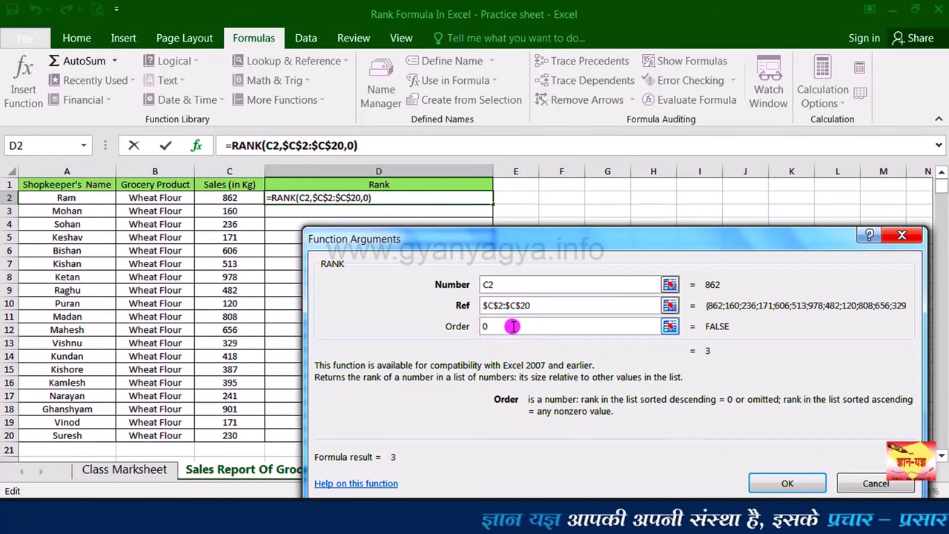
left_click(764, 484)
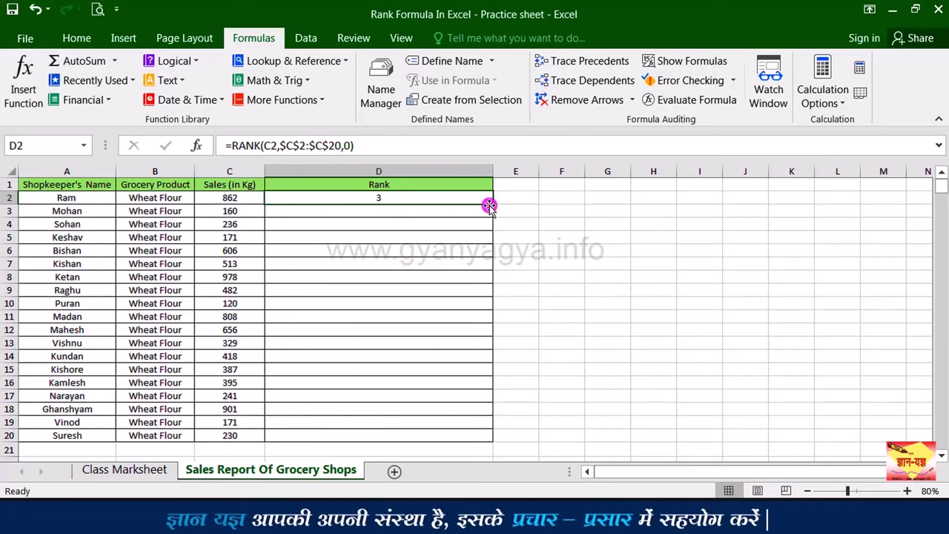
left_click_drag(494, 205, 485, 441)
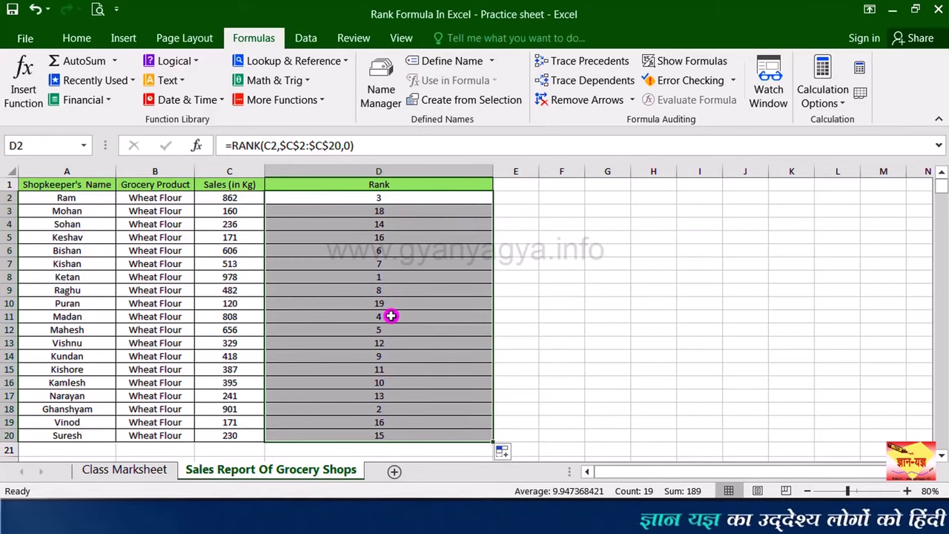
Sort the shop ranks in D2:D20 from smallest to largest, expanding the selection to the adjacent sales data.
left_click(367, 200)
left_click_drag(368, 200, 361, 438)
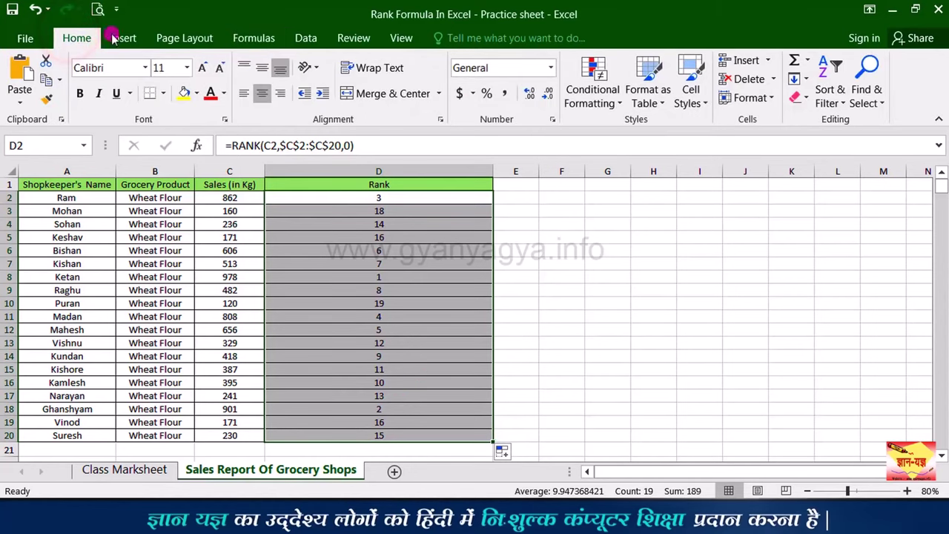
left_click(824, 102)
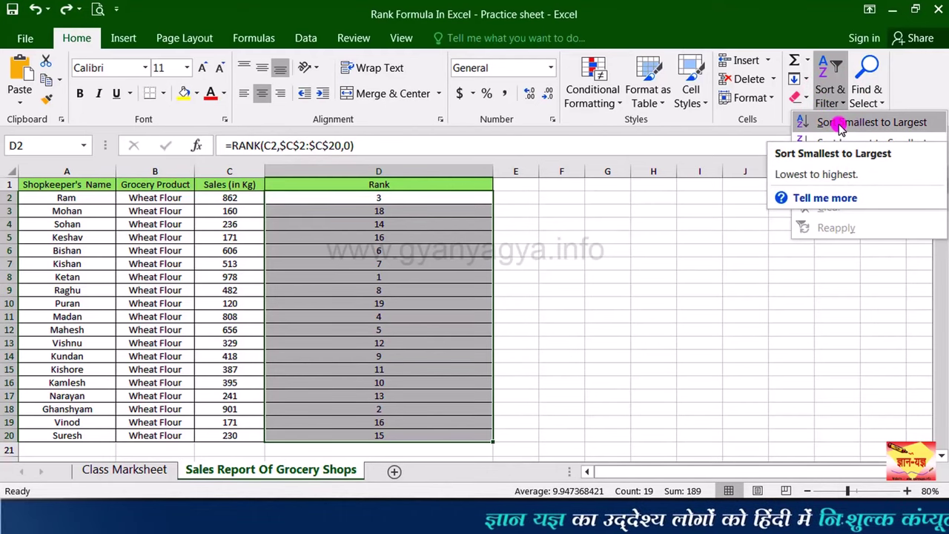
left_click(840, 125)
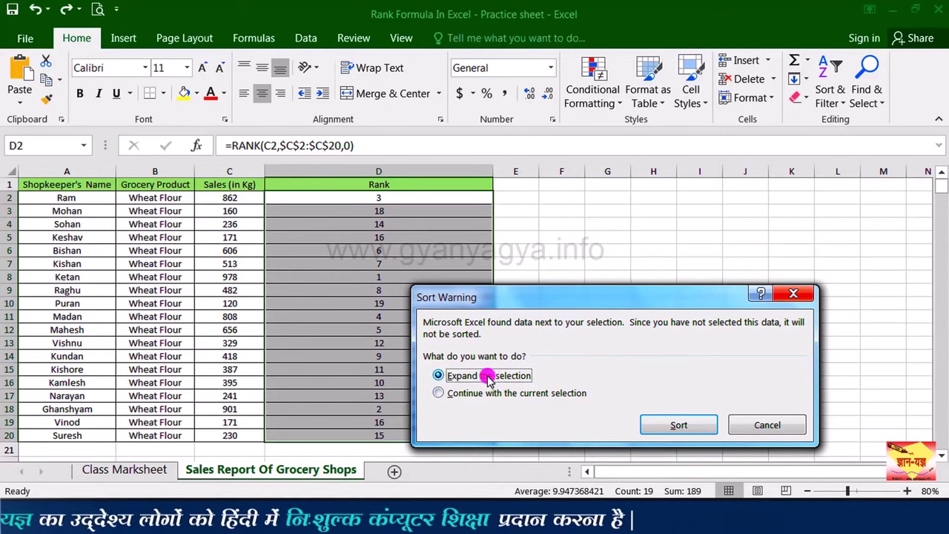
left_click(656, 422)
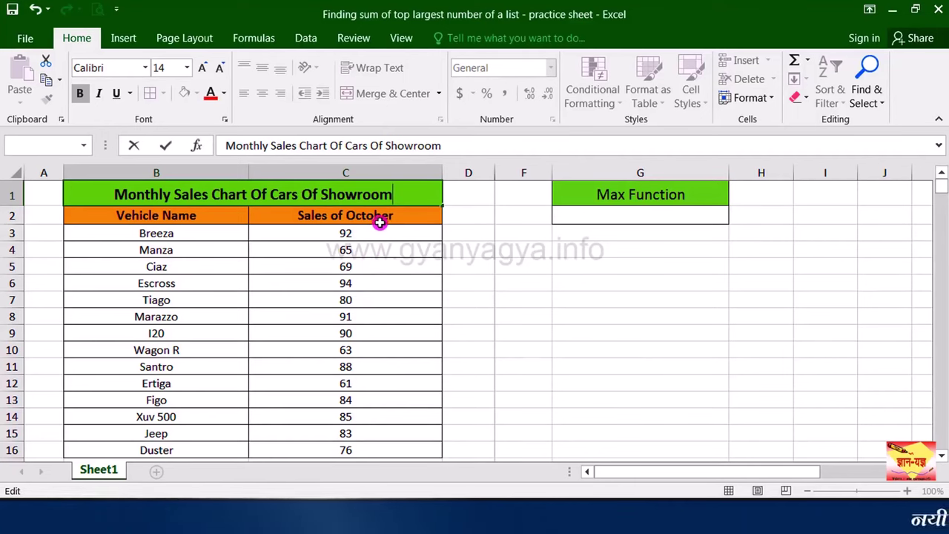
In the car showroom sales workbook, enter =MAX(C3:C16) in G2 under Max Function to find the highest October sales.
double_click(620, 216)
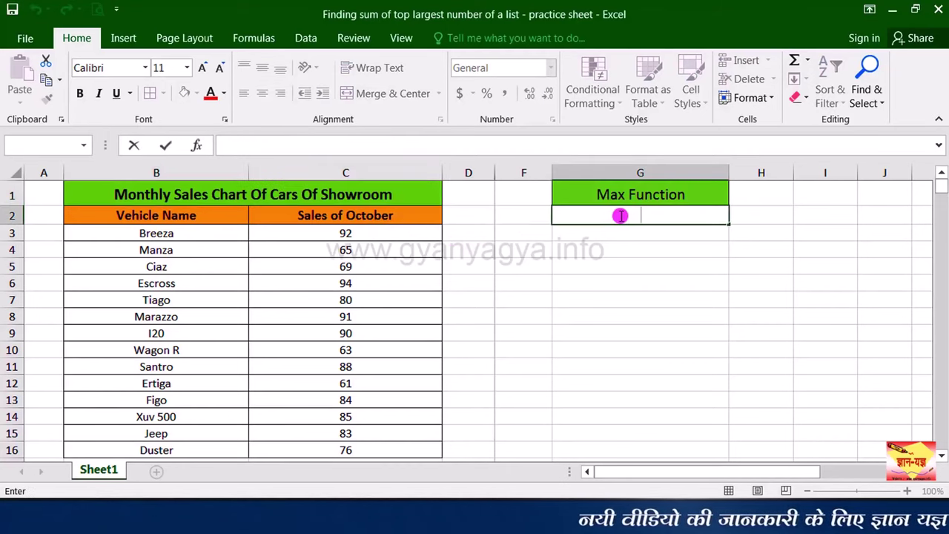
type("=")
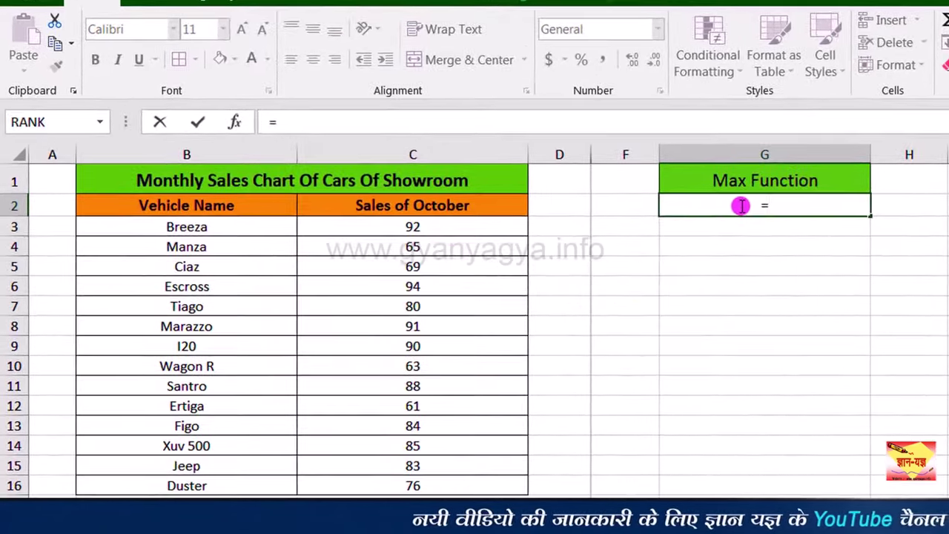
type("max")
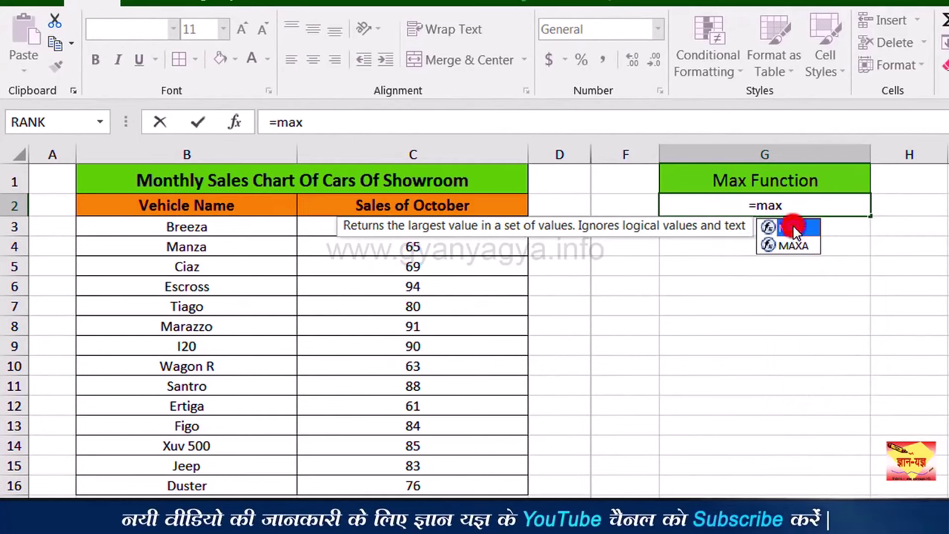
double_click(793, 228)
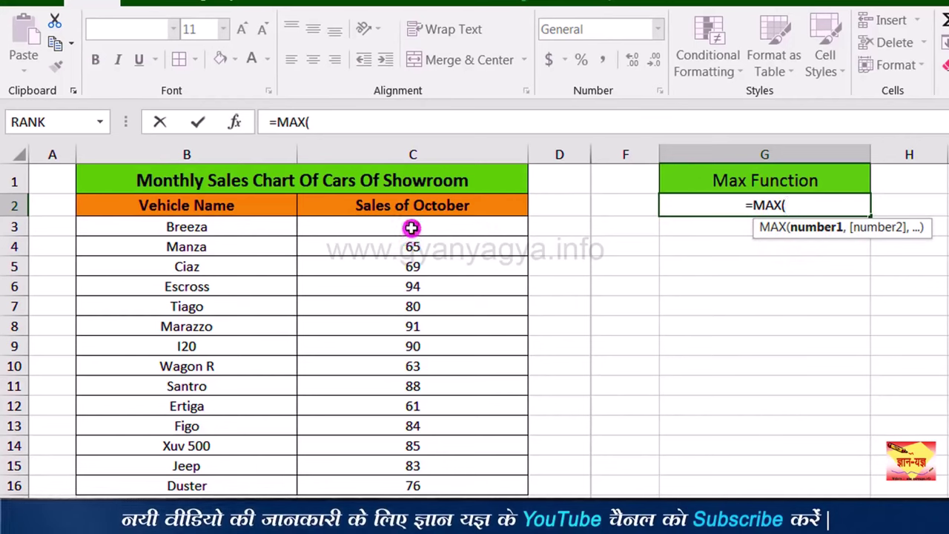
left_click_drag(411, 226, 413, 490)
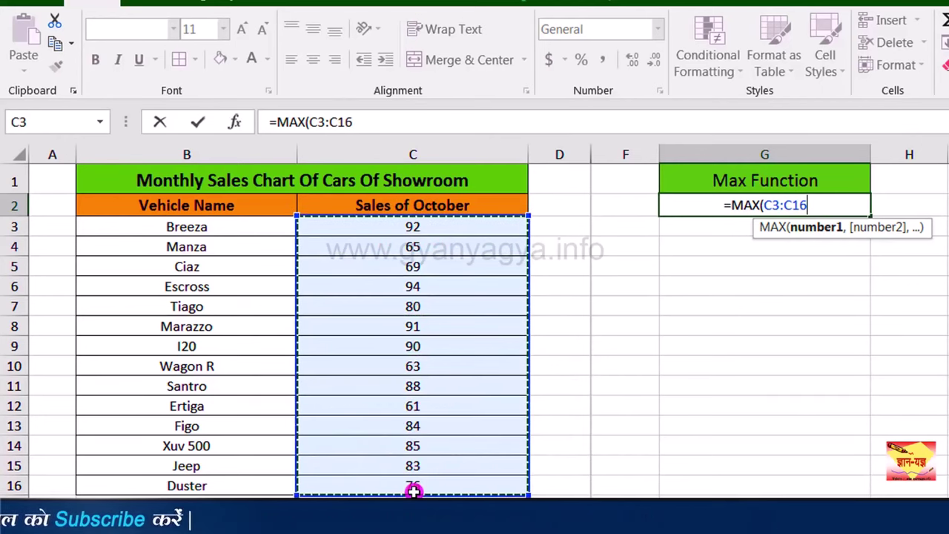
left_click(816, 206)
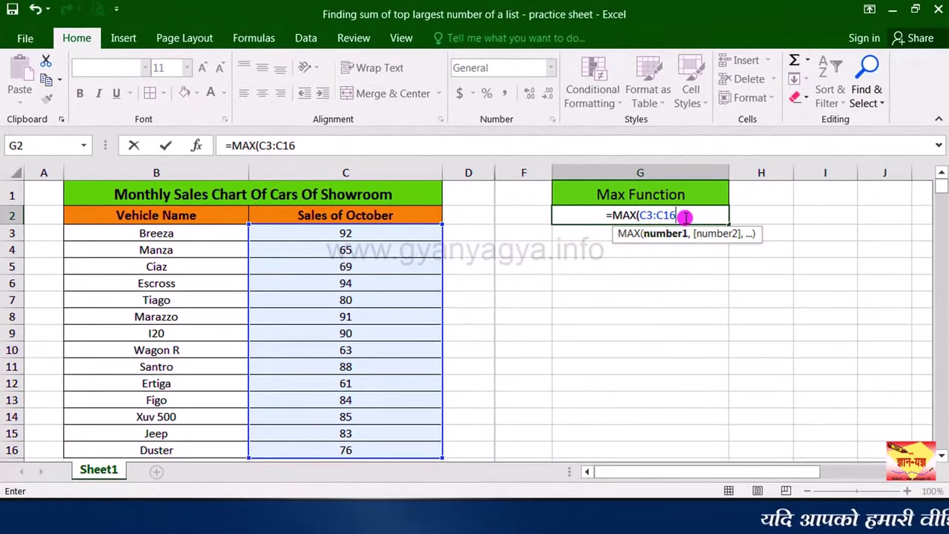
type(")")
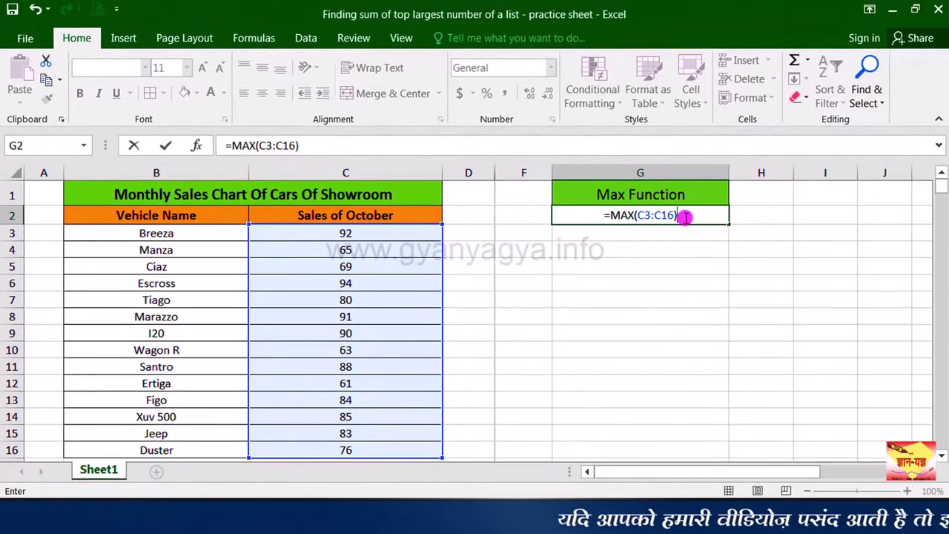
key("Return")
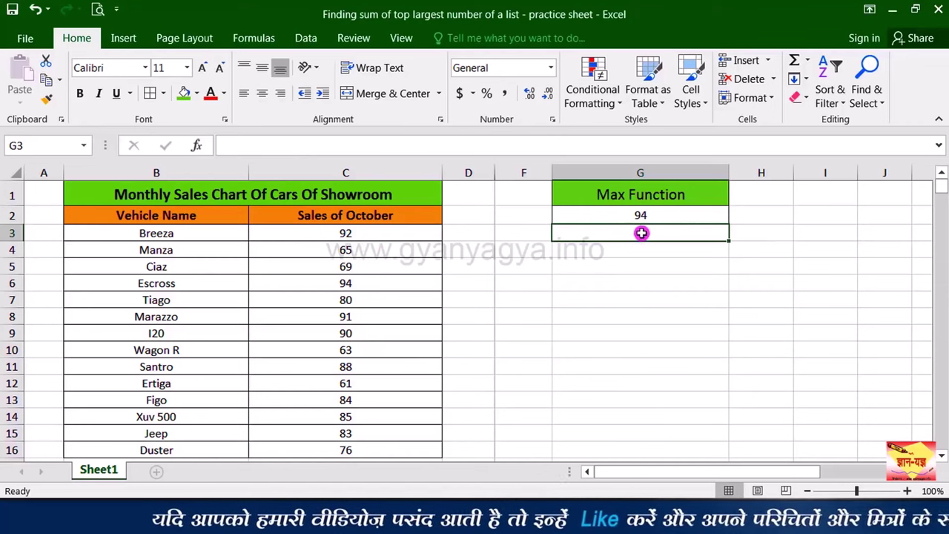
left_click(662, 216)
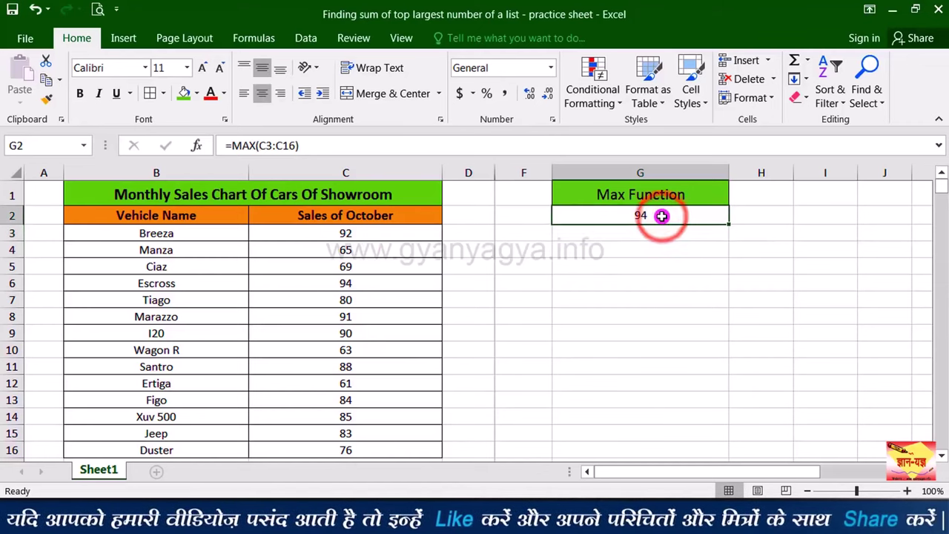
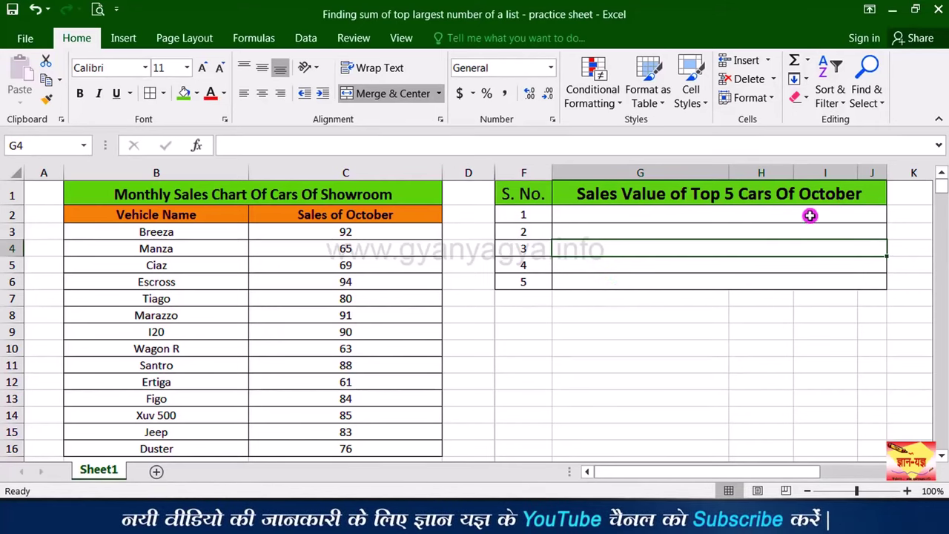
Enter =LARGE(C3:C16,1) in G2 to return the highest October sales value.
left_click(694, 212)
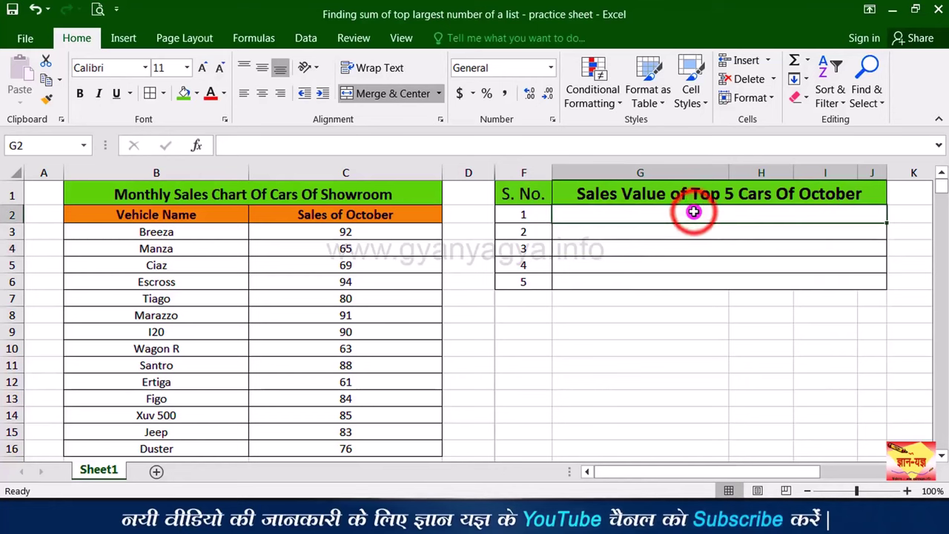
type("=")
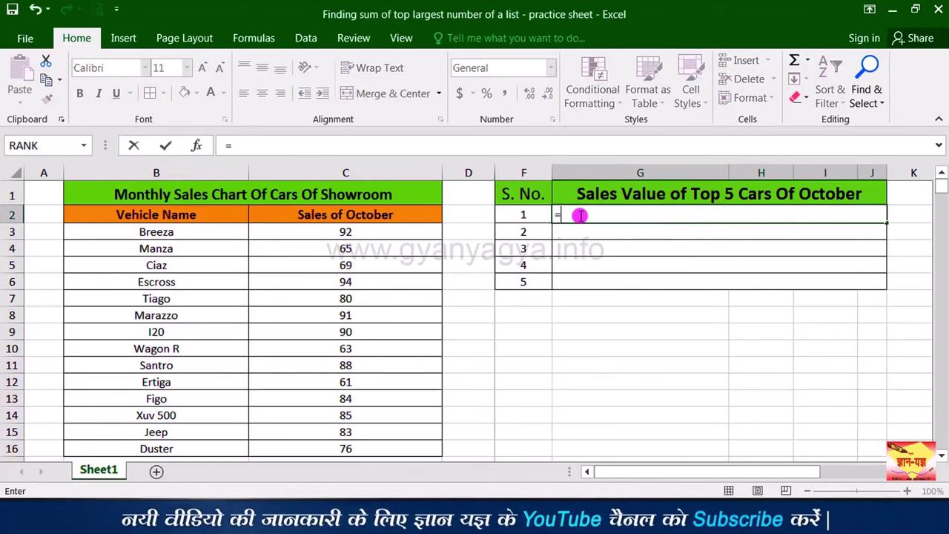
type("la")
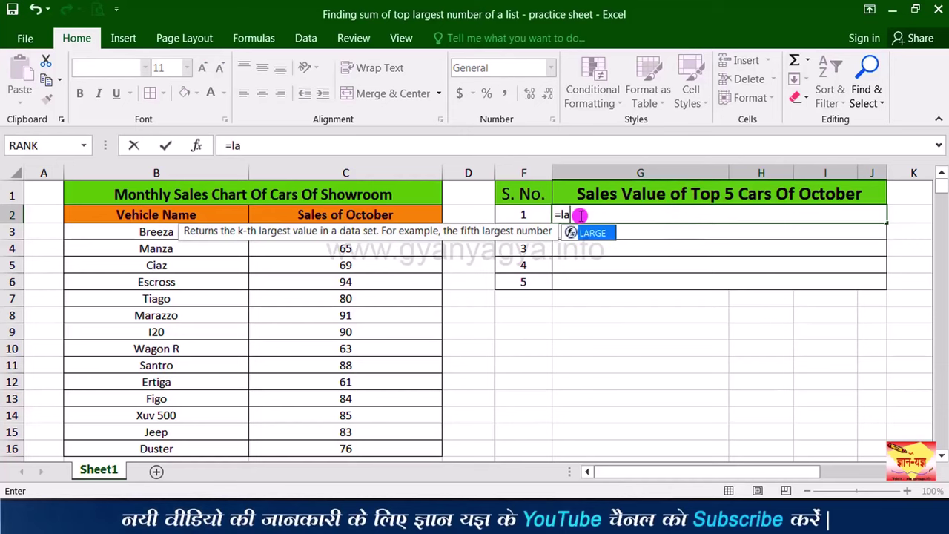
type("rge")
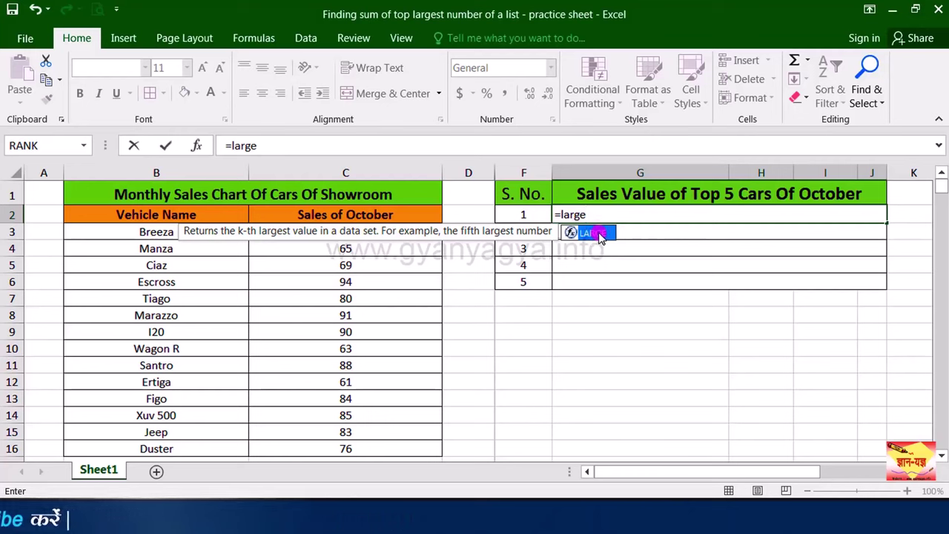
double_click(599, 234)
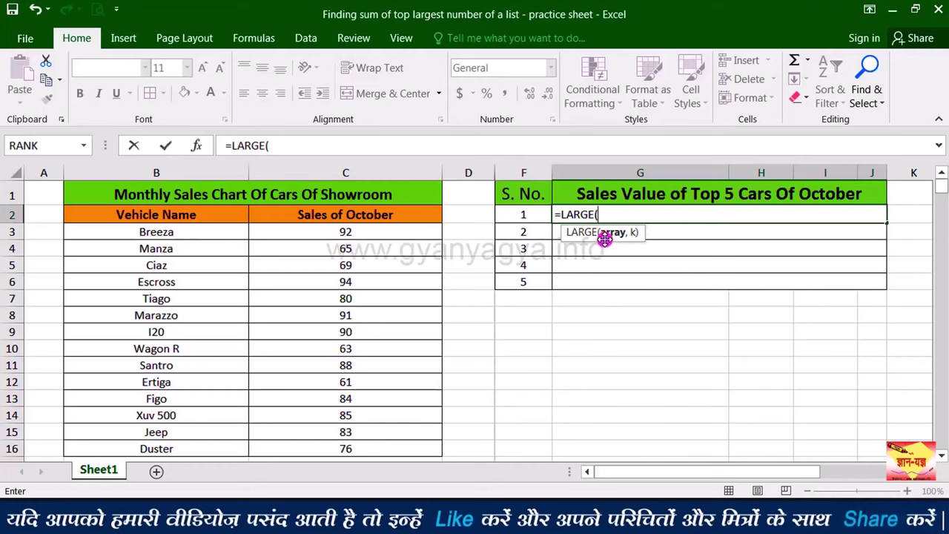
left_click(358, 231)
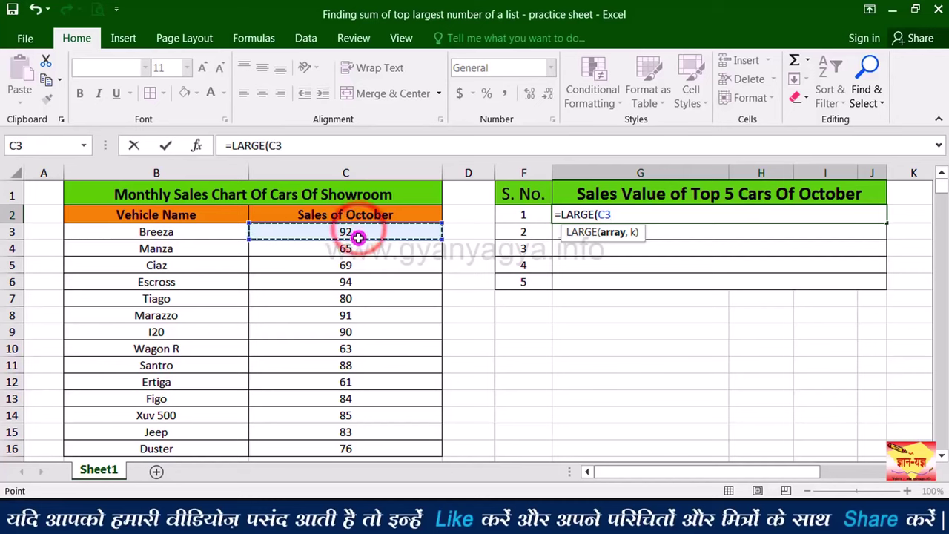
left_click_drag(358, 236, 355, 445)
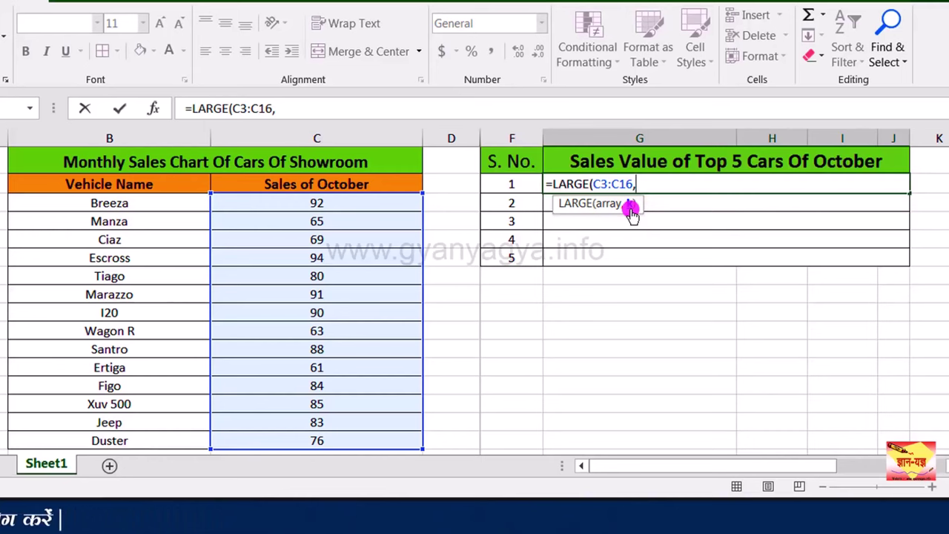
type("1")
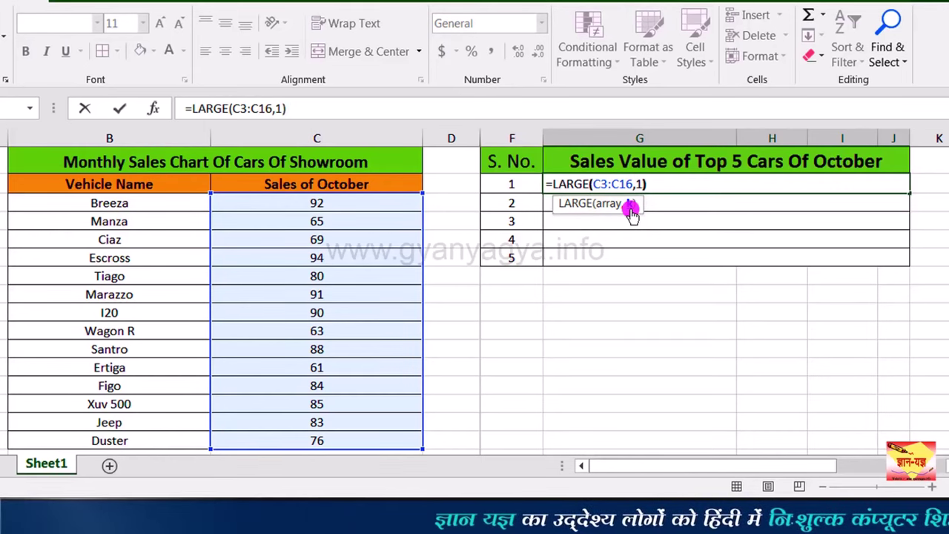
type(")")
key("Return")
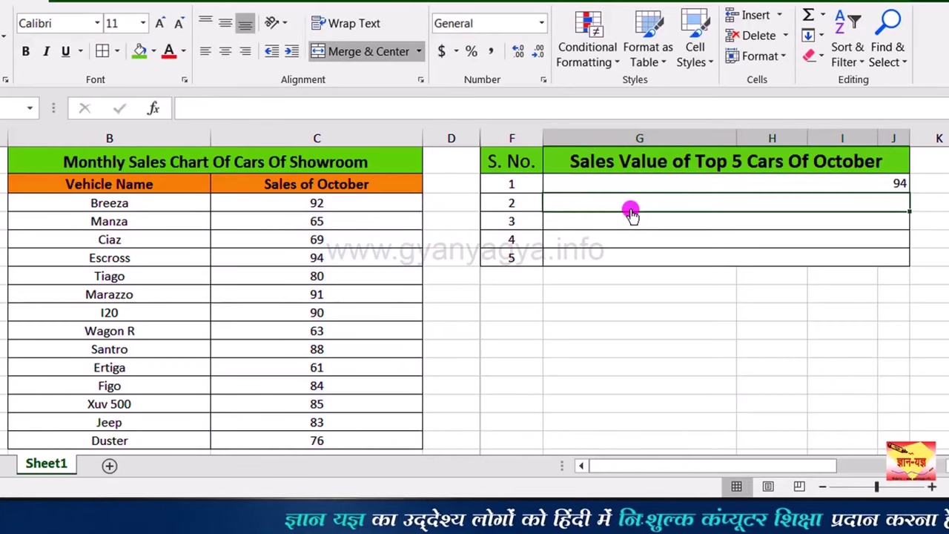
left_click(767, 185)
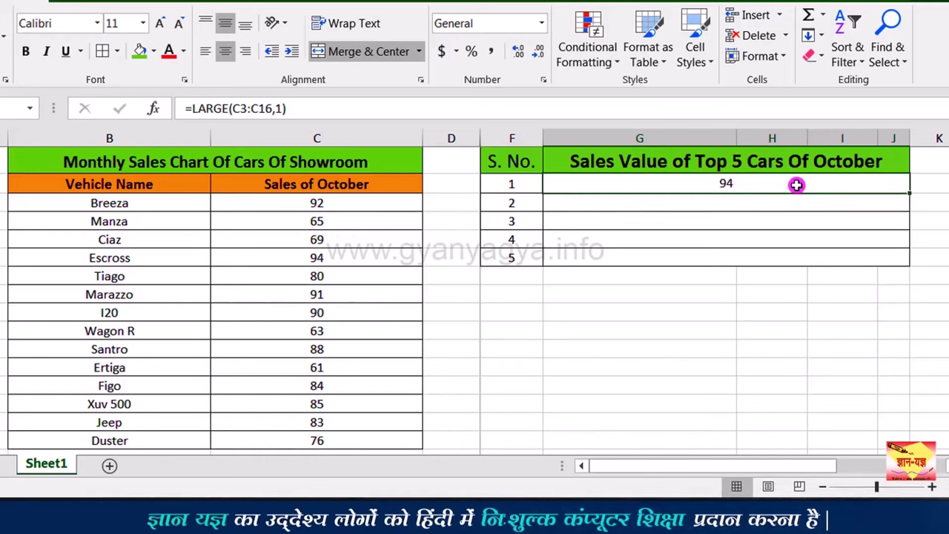
Enter =LARGE(C3:C16,2) in G3 to return the second-highest October sales value.
left_click(755, 209)
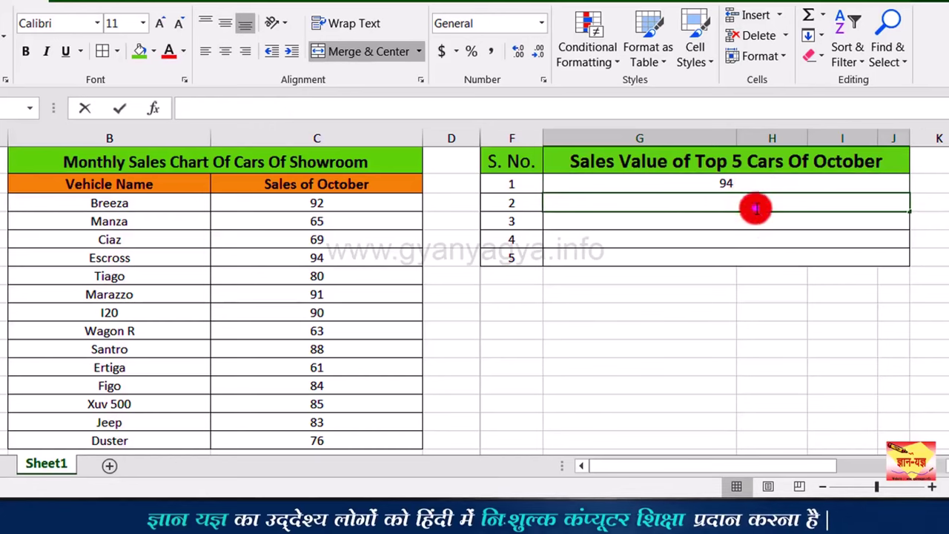
type("=larg")
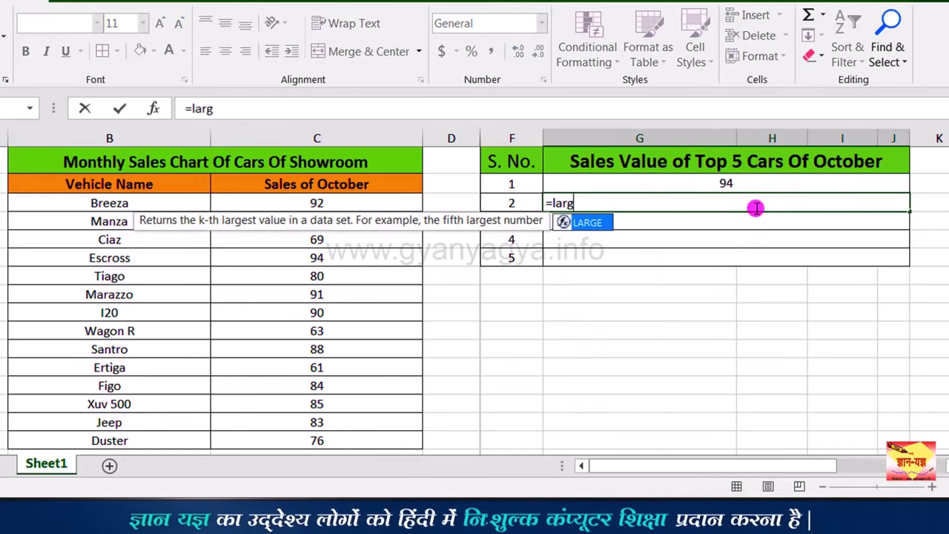
type("e")
key("Tab")
left_click(357, 204)
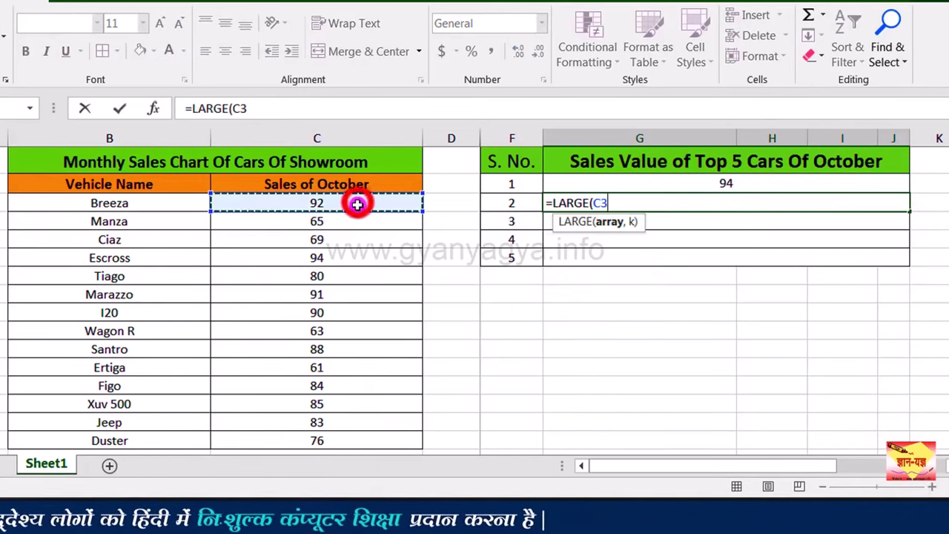
left_click_drag(358, 204, 349, 435)
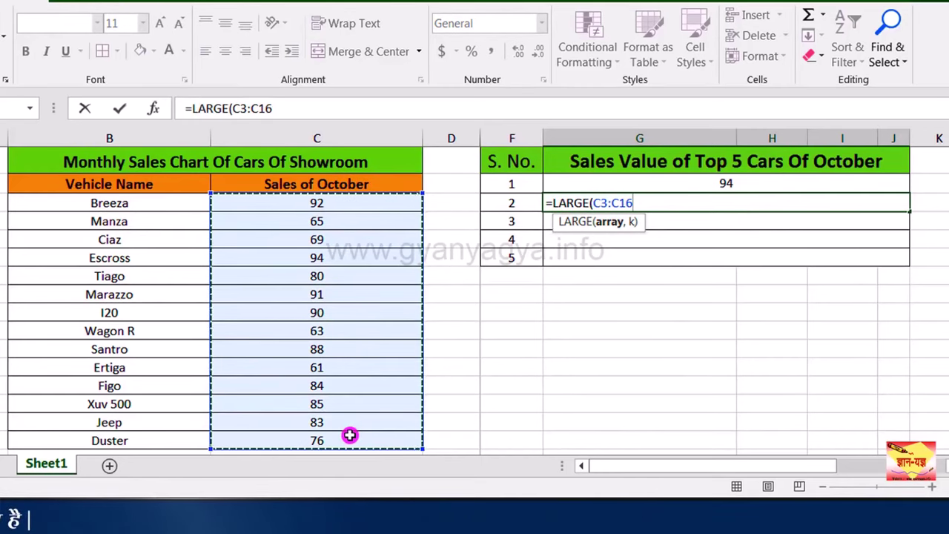
type(",")
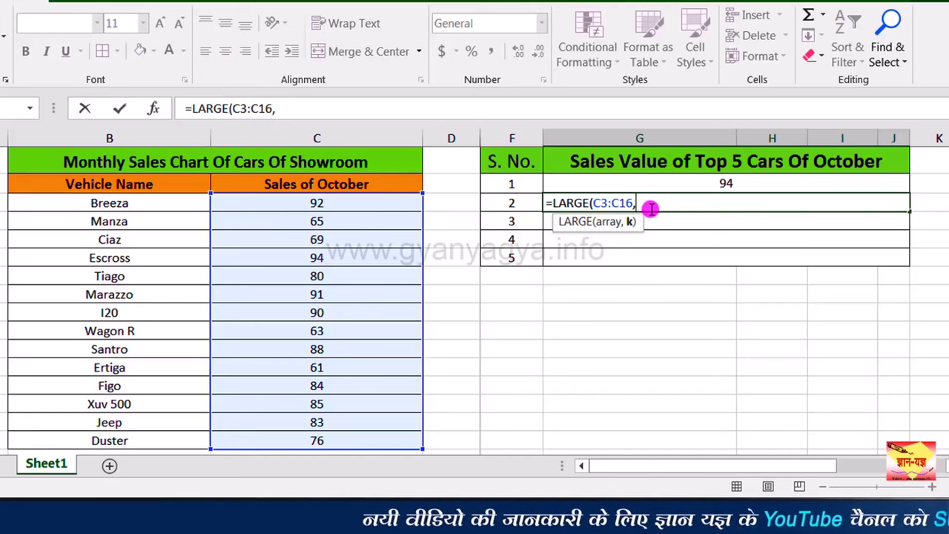
type("2")
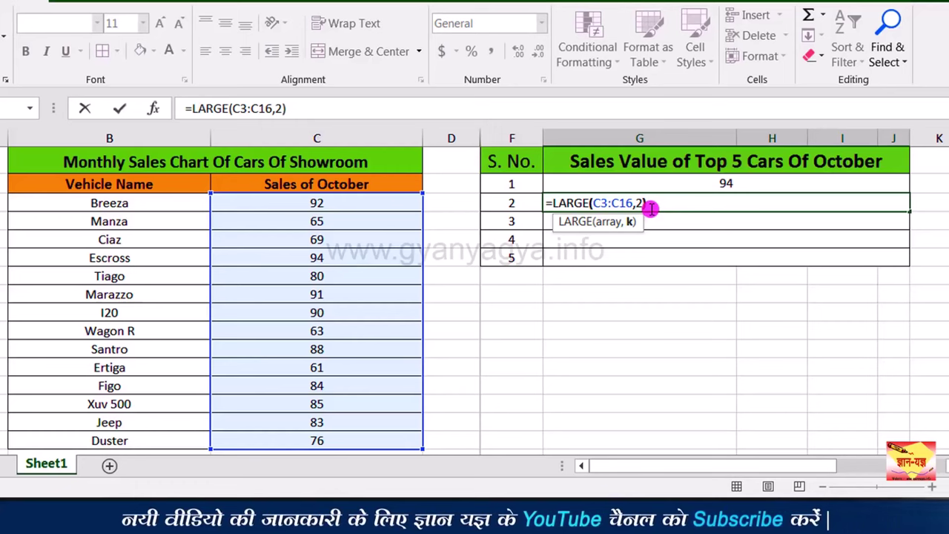
type(")")
key("Return")
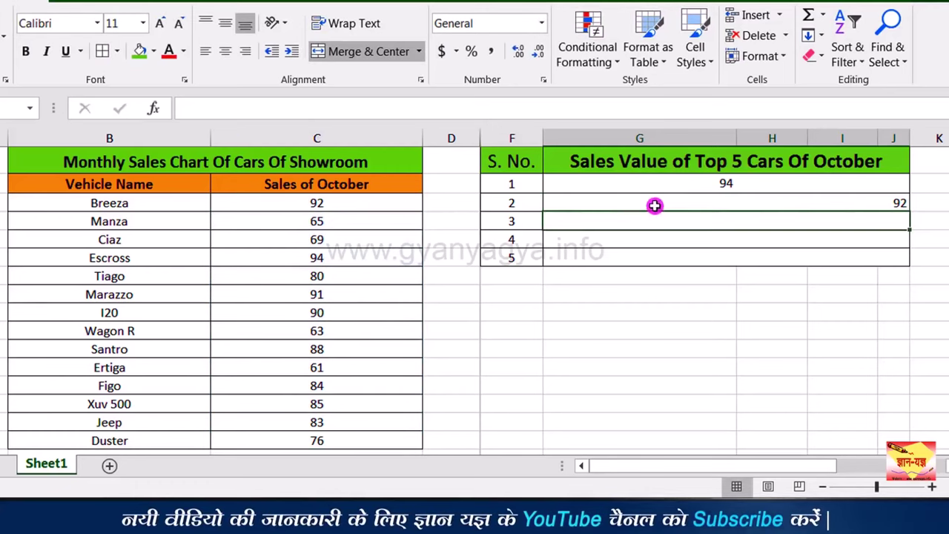
left_click(655, 206)
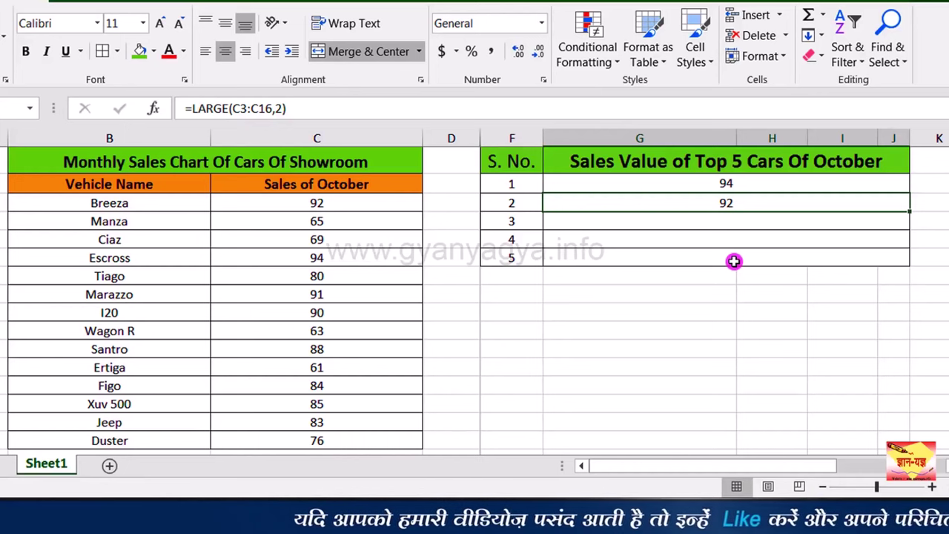
Clear G2:G3 and start a new LARGE formula in G2 with C3:C16 as its array.
left_click_drag(732, 178, 732, 202)
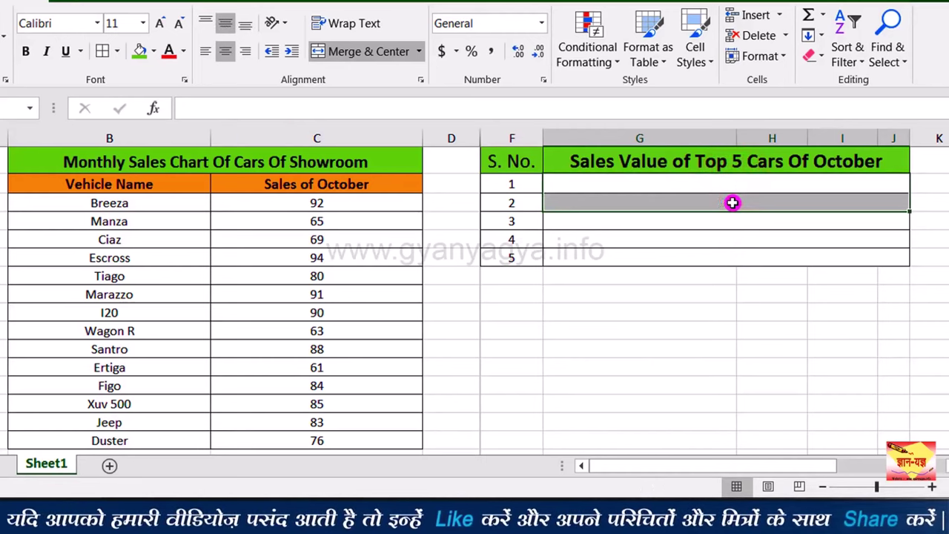
left_click(689, 181)
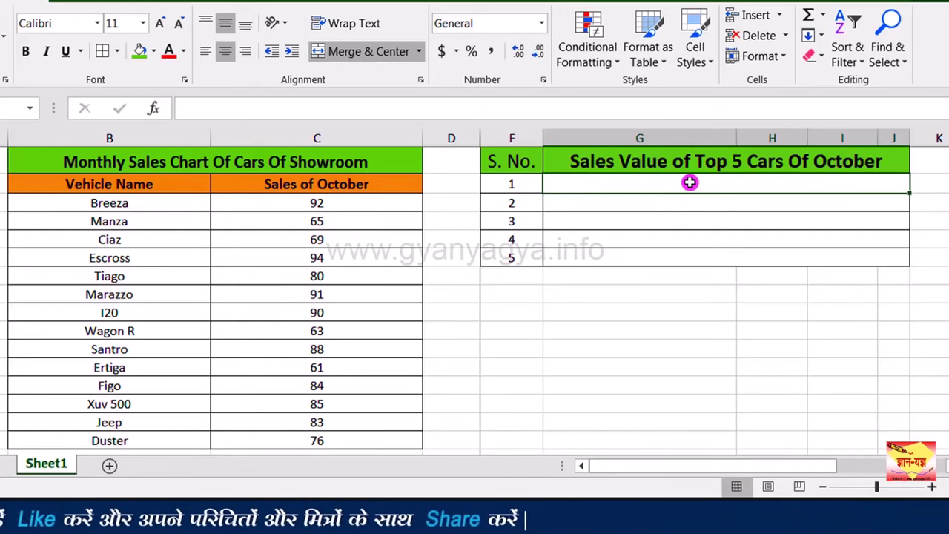
double_click(690, 183)
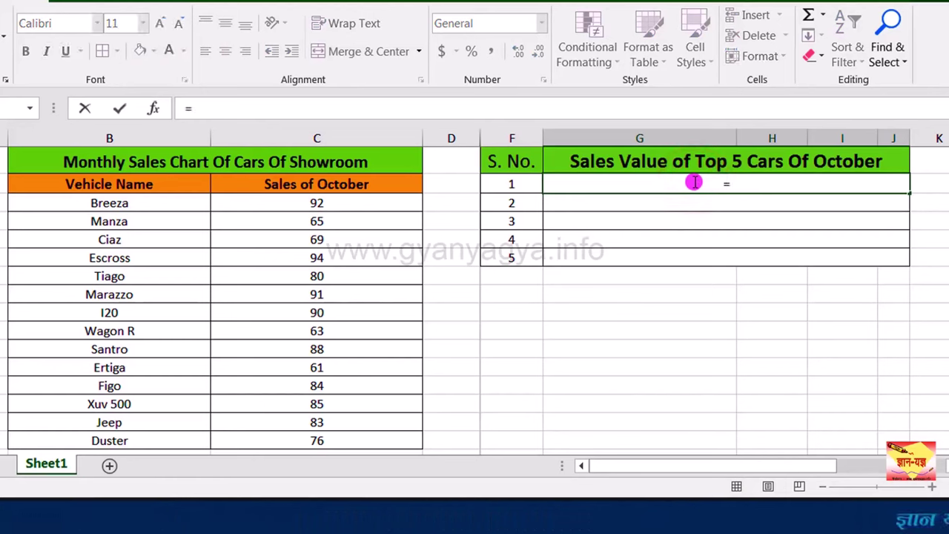
type("=large")
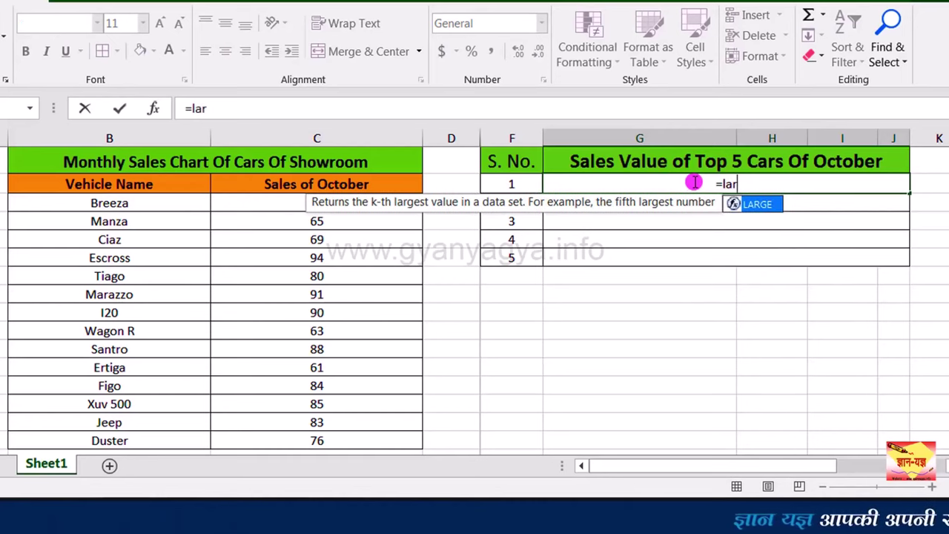
double_click(753, 204)
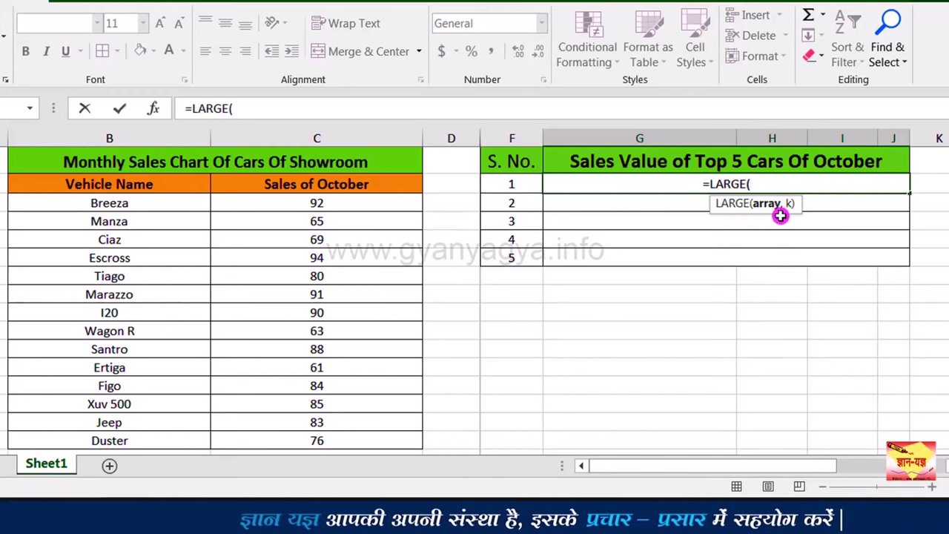
left_click_drag(398, 202, 392, 440)
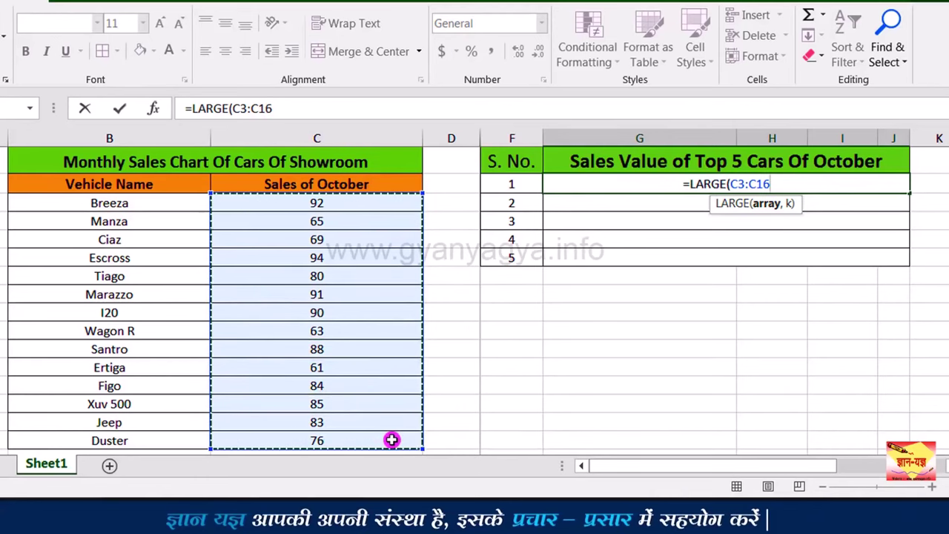
type(",")
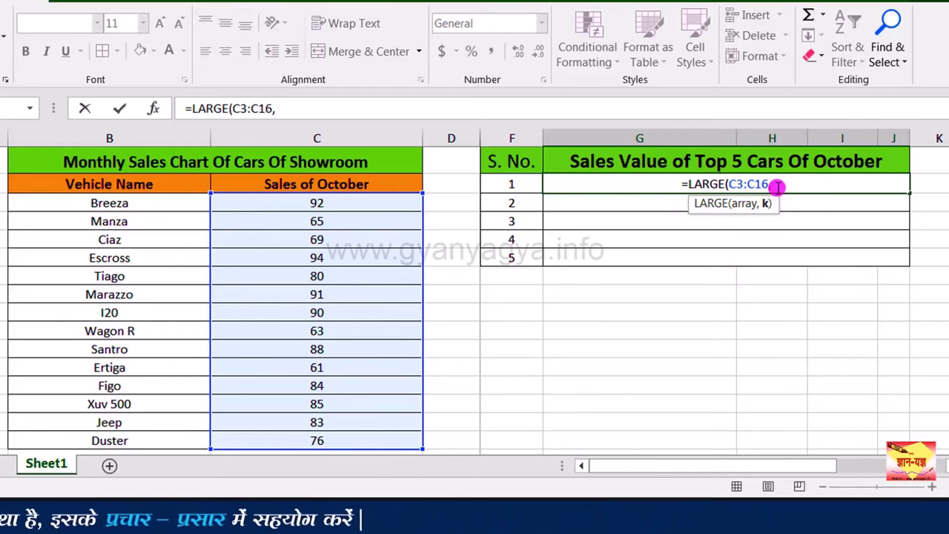
Complete the G2 formula as =LARGE($C$3:$C$16,F2) and fill it down to G6 for the top five sales values.
left_click(526, 184)
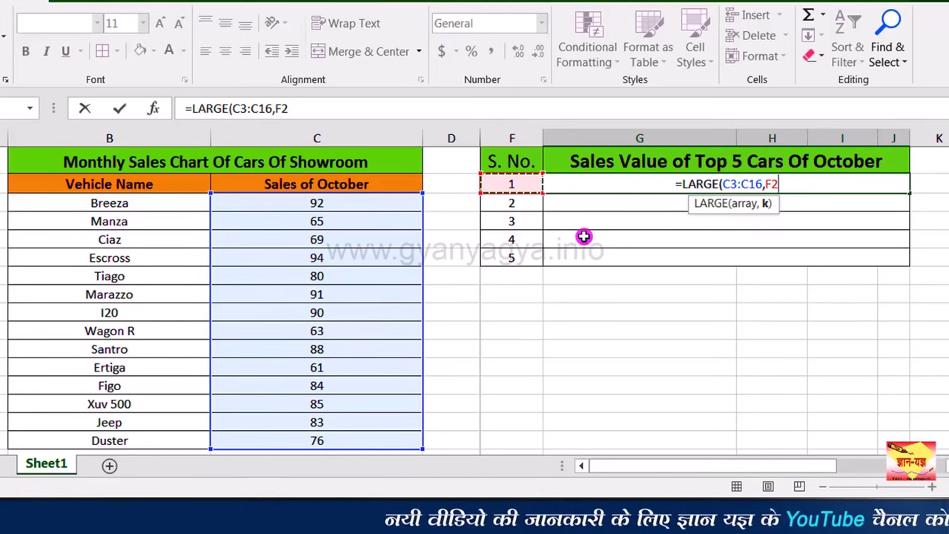
left_click_drag(761, 184, 727, 183)
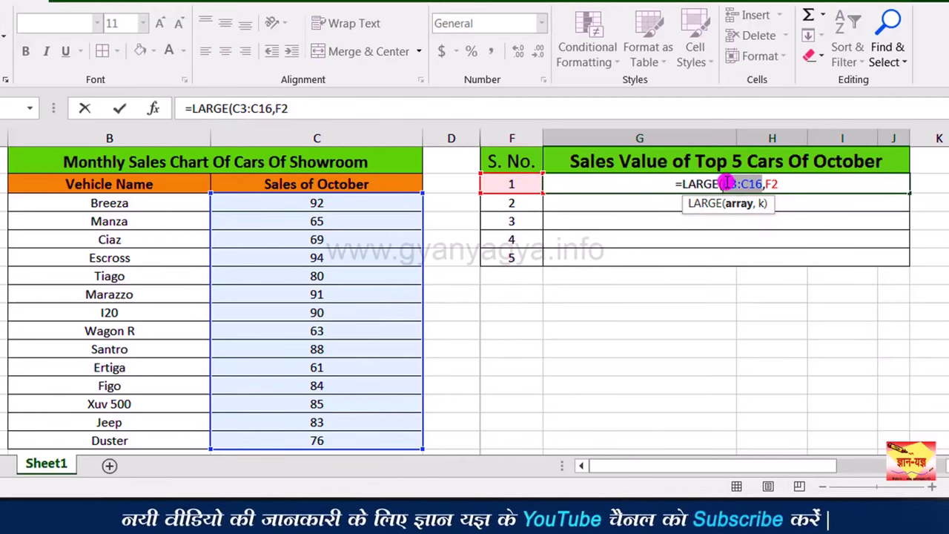
key("F4")
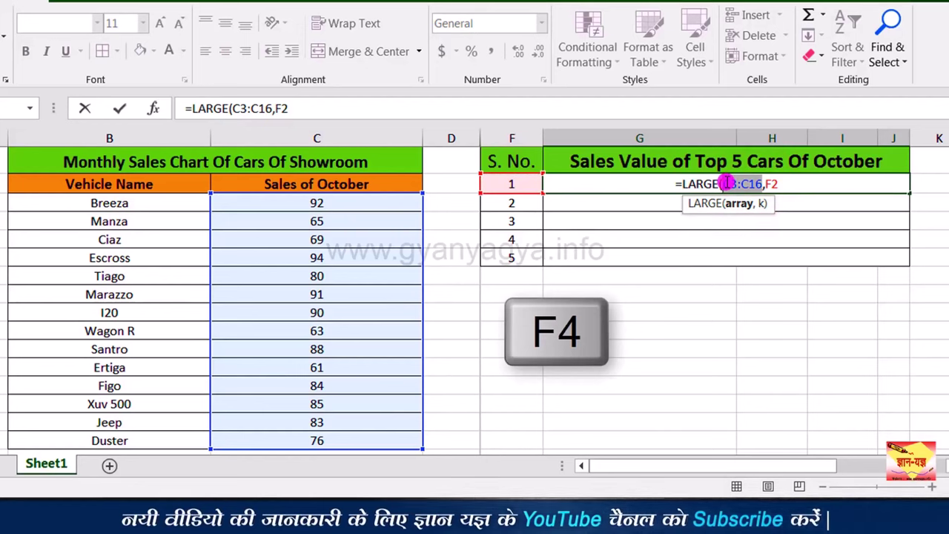
key("F4")
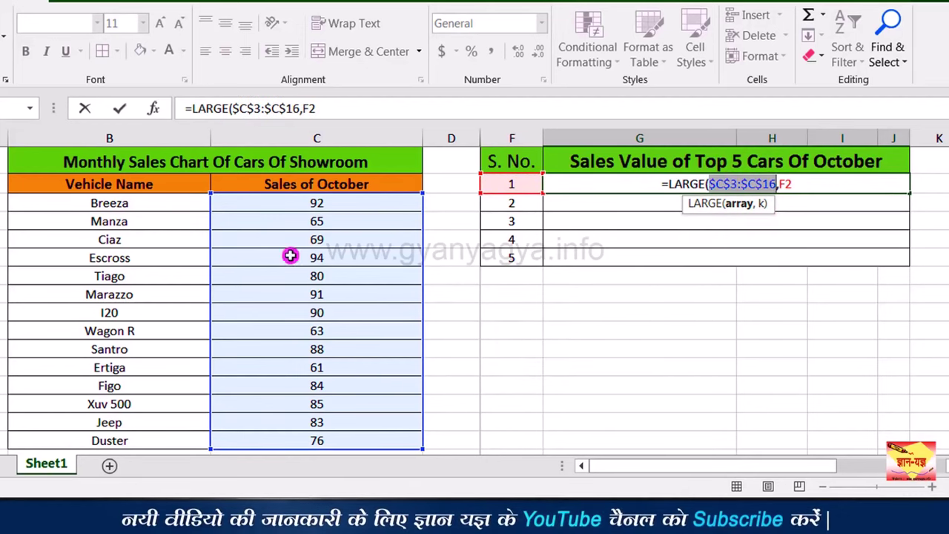
left_click(792, 183)
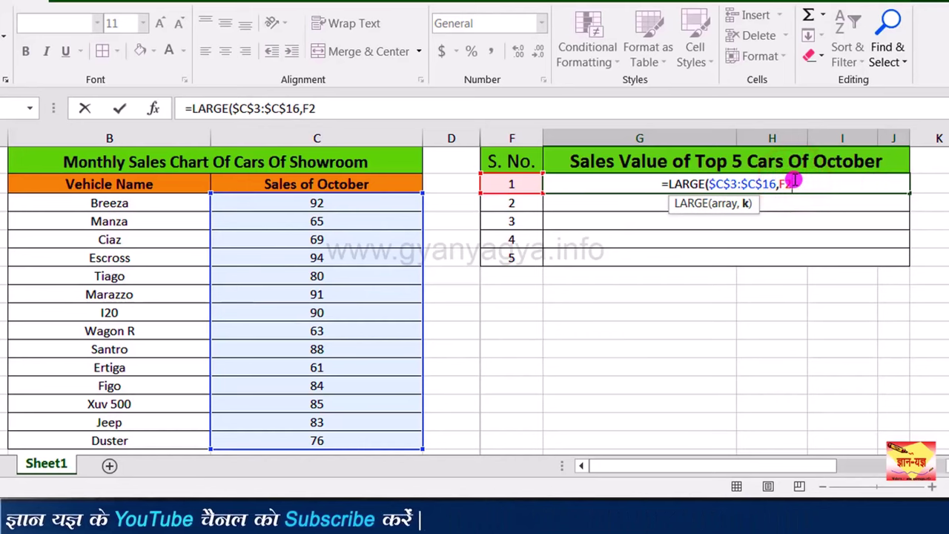
type(")")
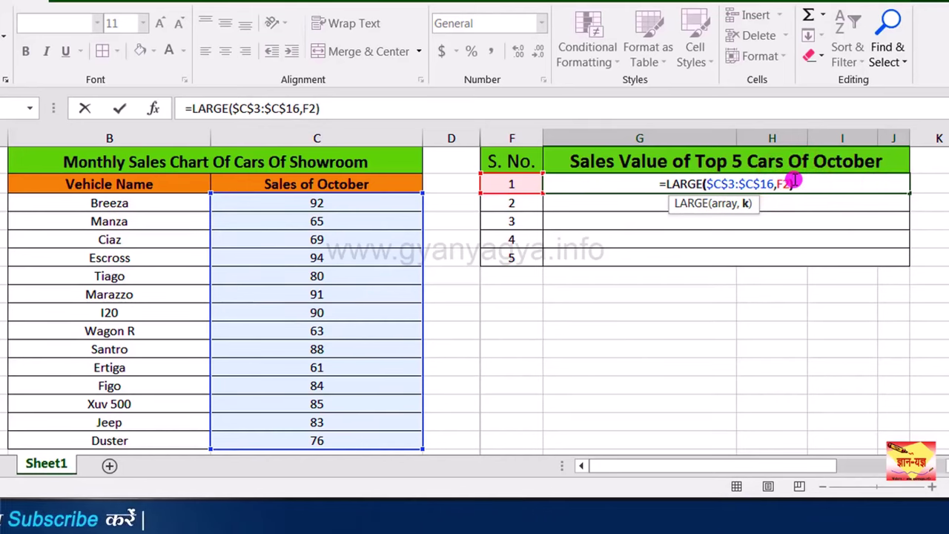
key("ctrl+Return")
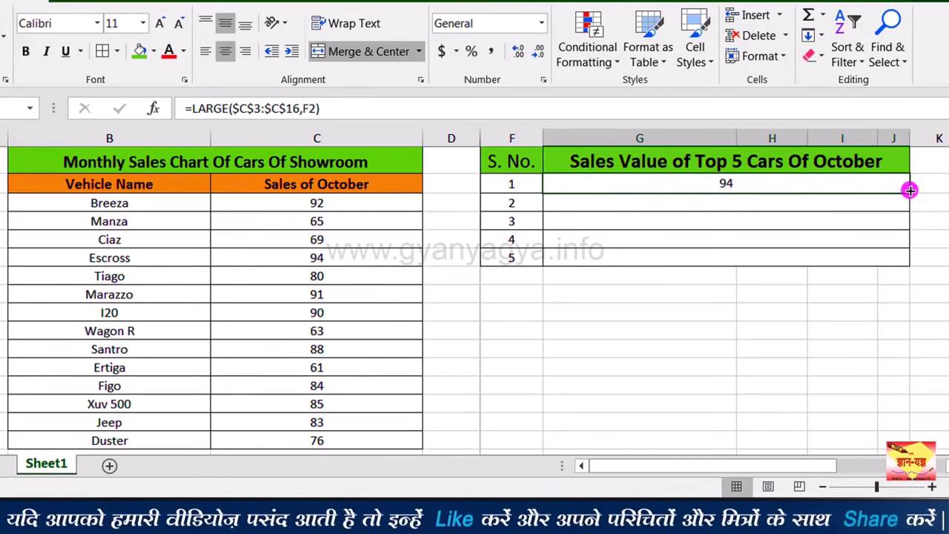
left_click_drag(909, 191, 903, 260)
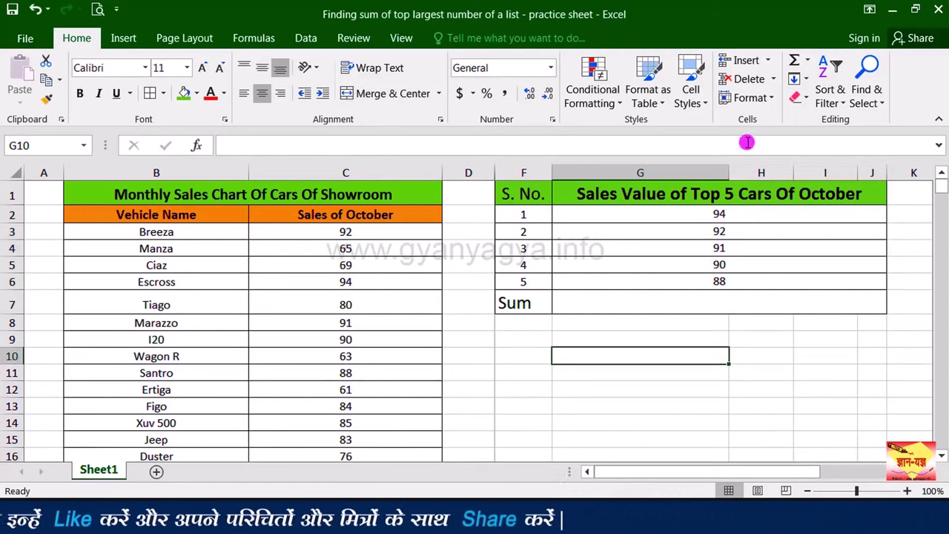
Enter =SUM(G2:J6) in the Sum cell G7 to total the top five sales values, and centre the result.
left_click(663, 299)
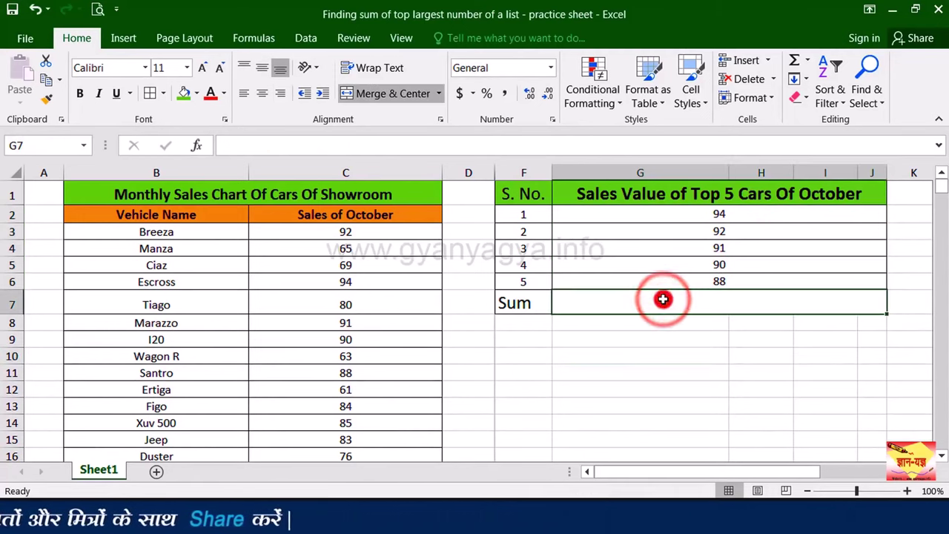
double_click(664, 299)
type("=")
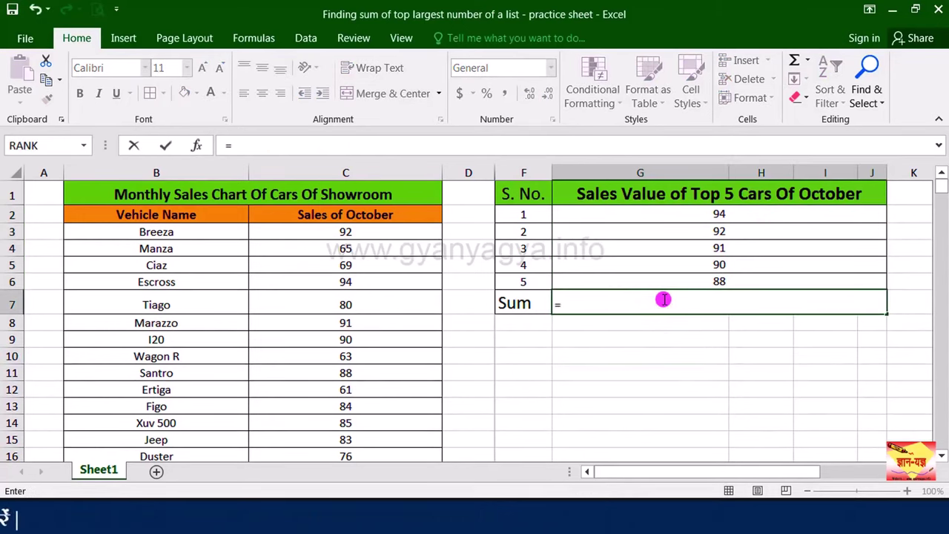
type("sum")
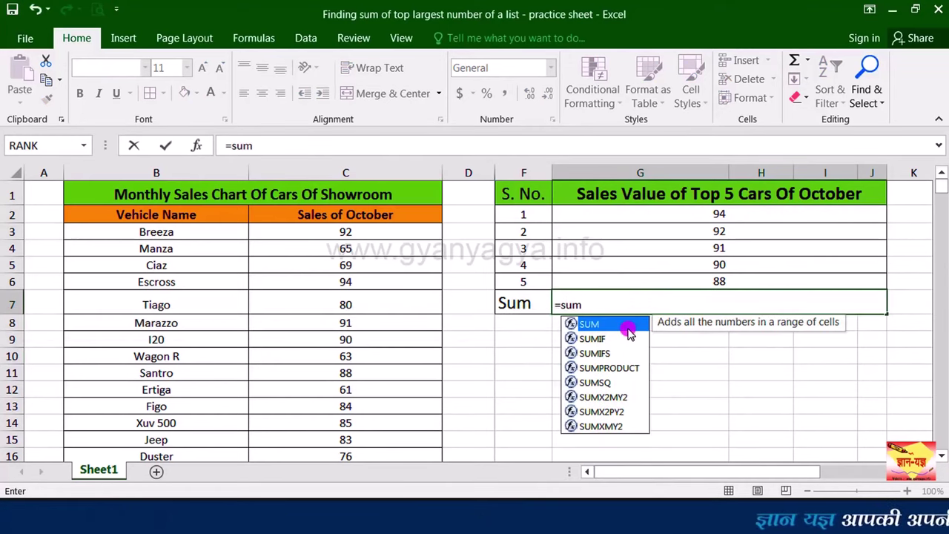
double_click(628, 326)
left_click_drag(689, 213, 706, 277)
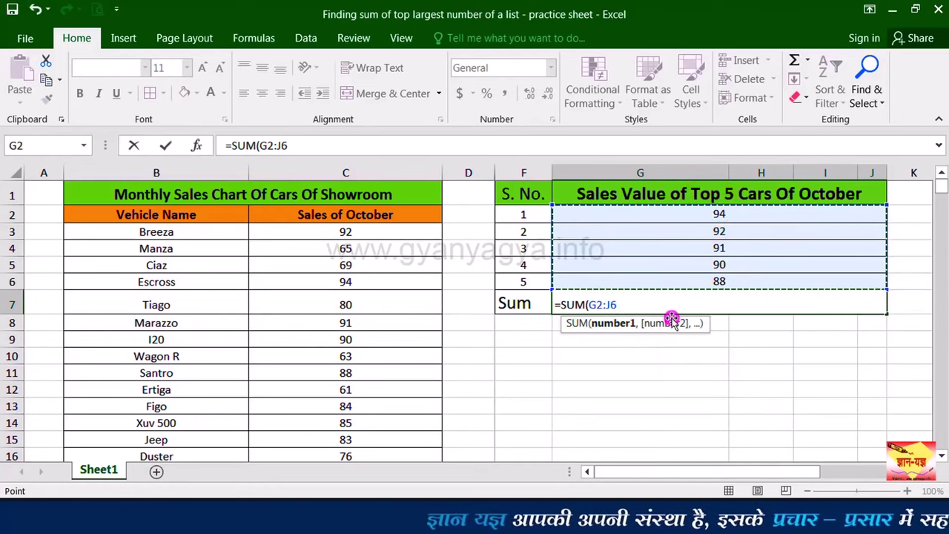
type(")")
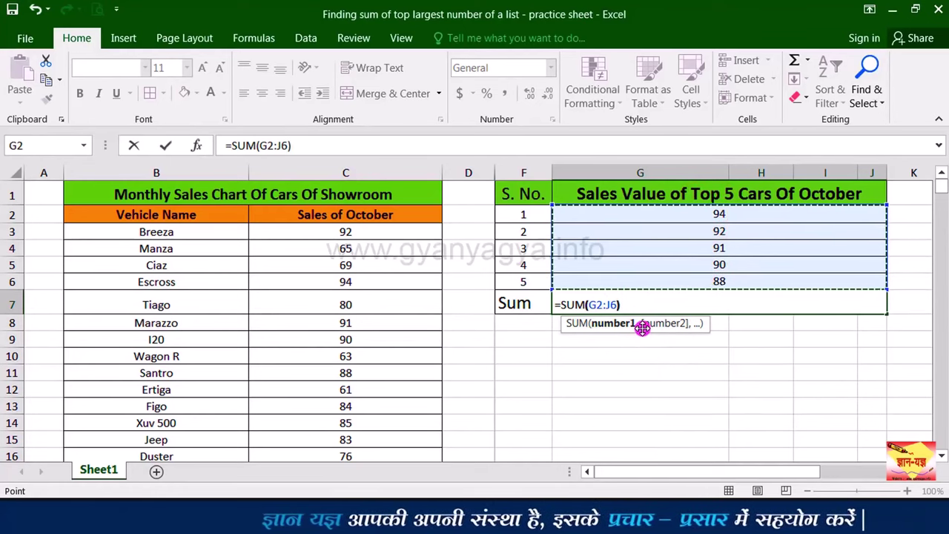
key("Return")
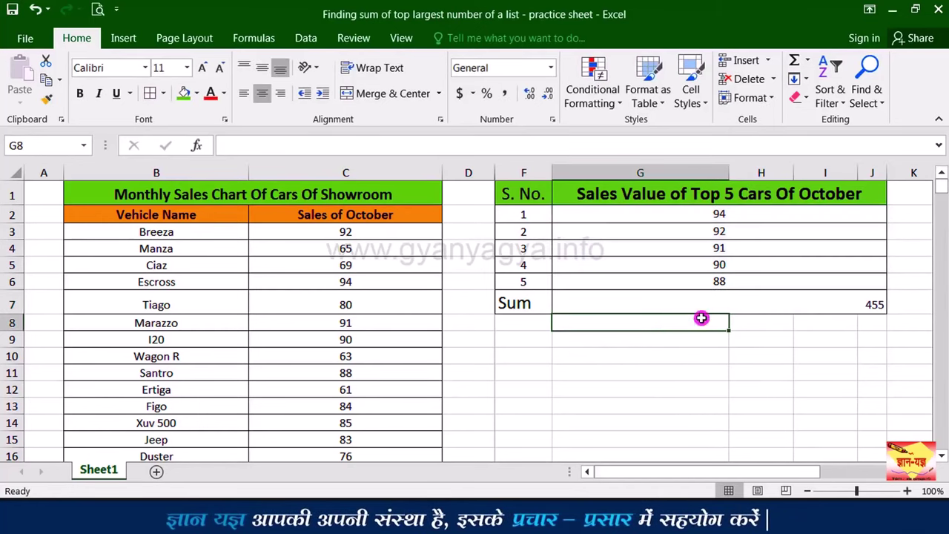
left_click(778, 296)
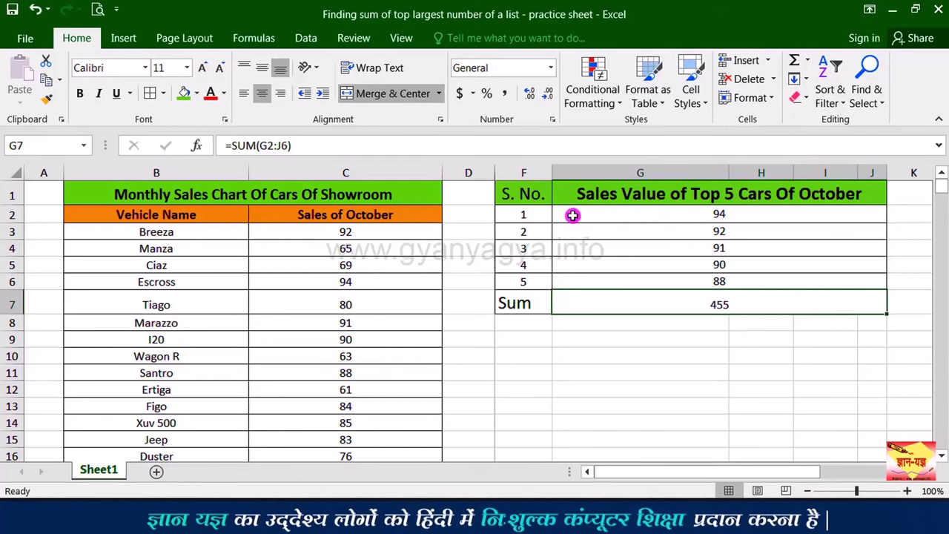
Clear the top-five table's serial numbers, values and Sum row, and start a SUM(LARGE( formula in G2 with C3:C16 as the array.
left_click_drag(573, 215, 620, 315)
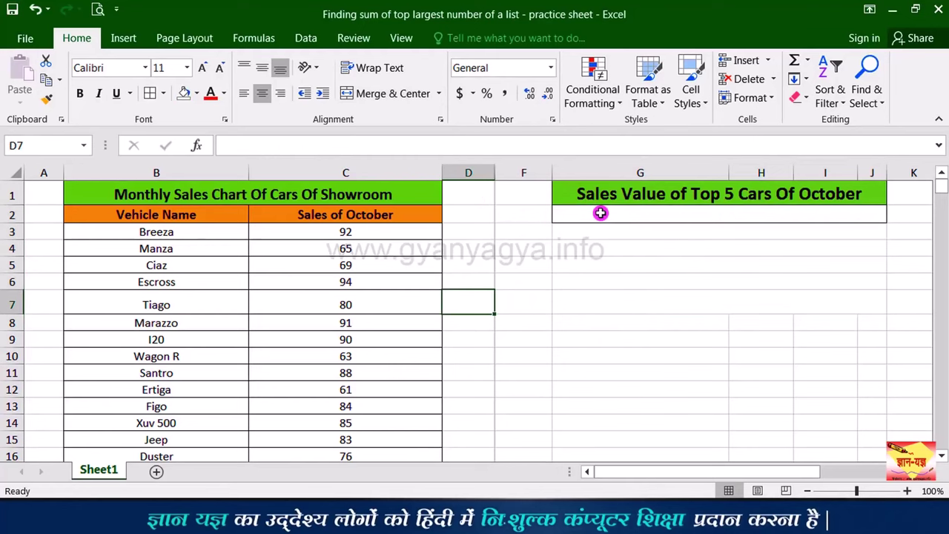
left_click(601, 213)
double_click(600, 213)
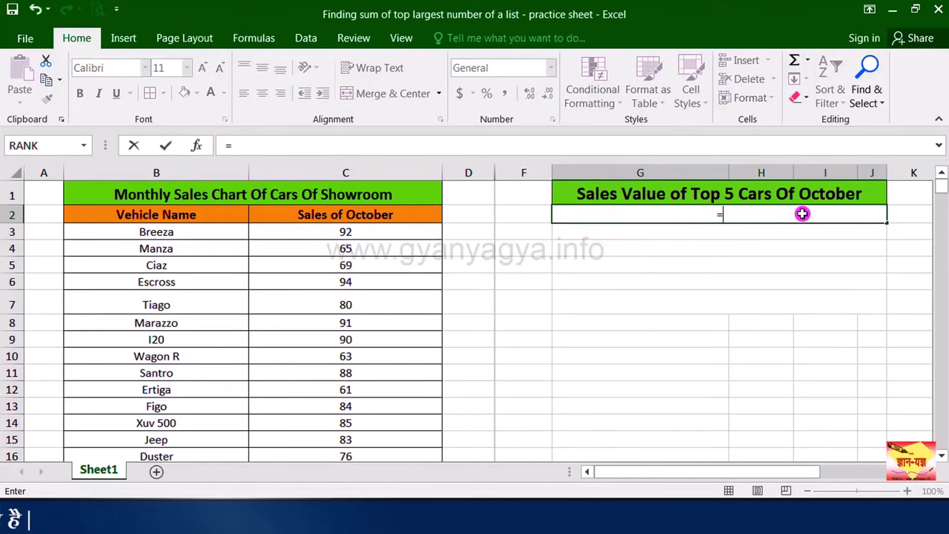
type("sum")
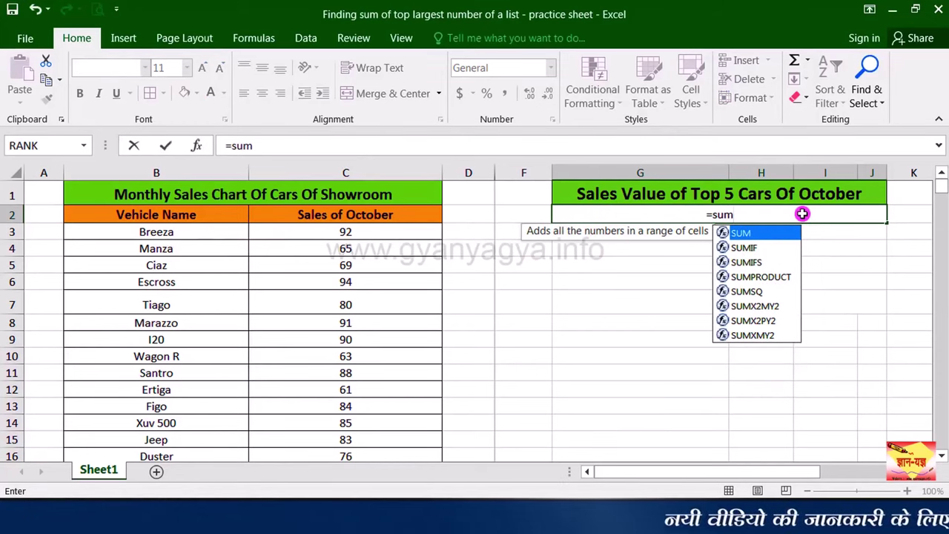
type("(")
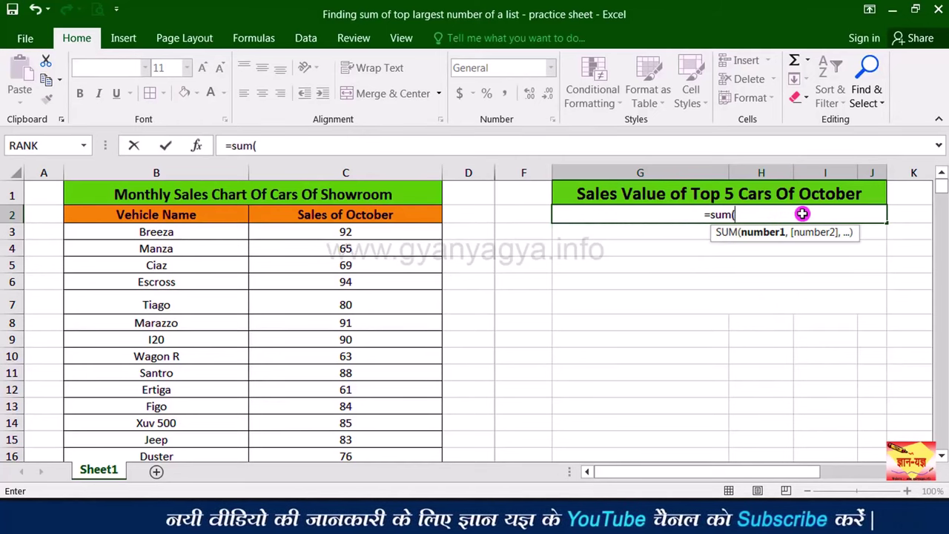
type("large")
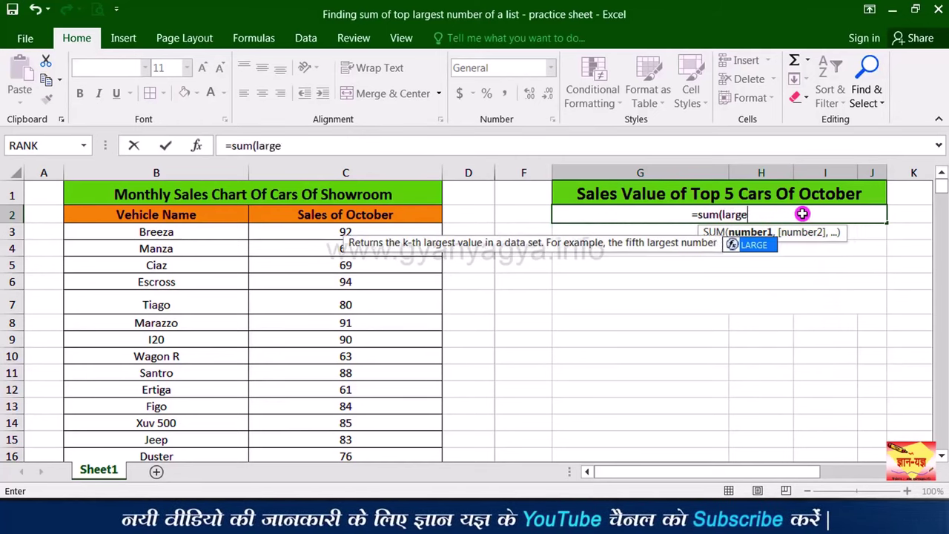
type("(")
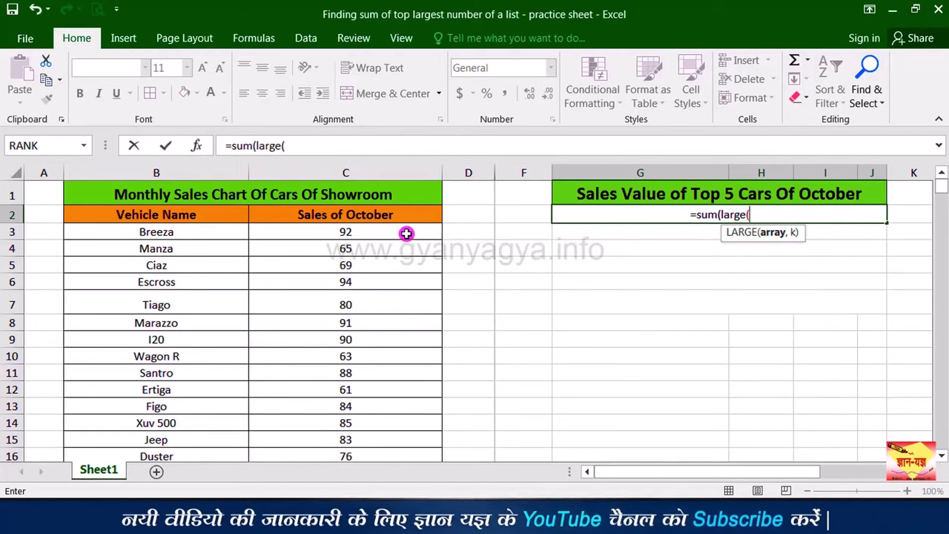
left_click_drag(407, 231, 406, 454)
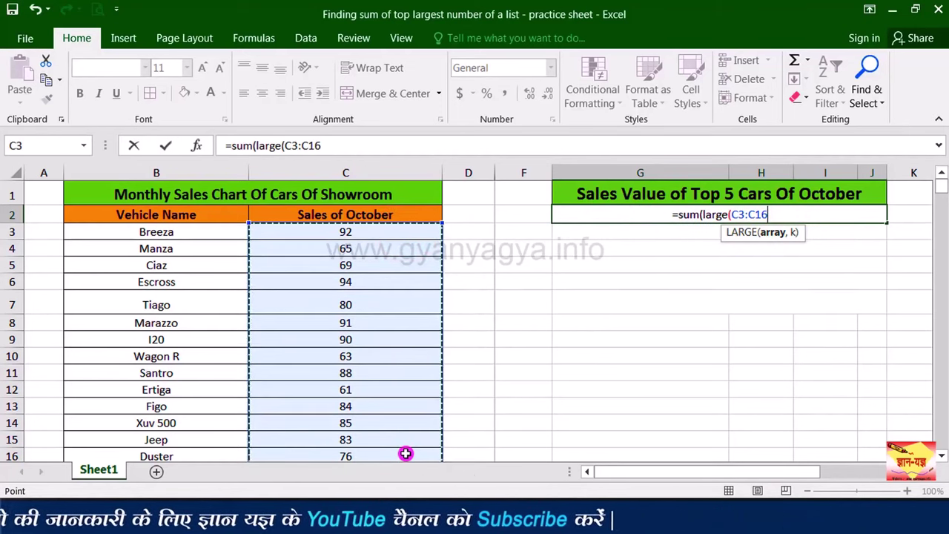
type(",")
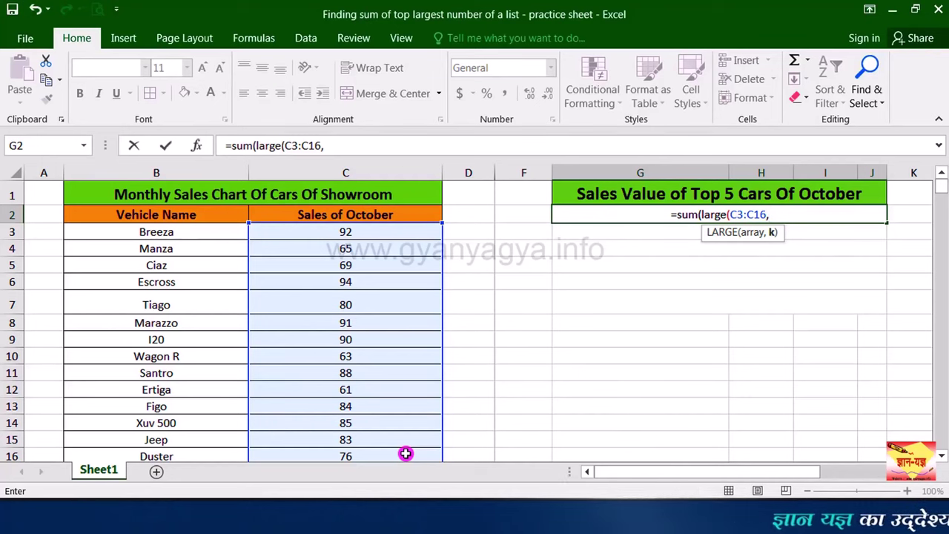
Complete the G2 formula as =SUM(LARGE(C3:C16,{1,2,3,4,5})) to total the five largest October sales in one cell.
type("{1")
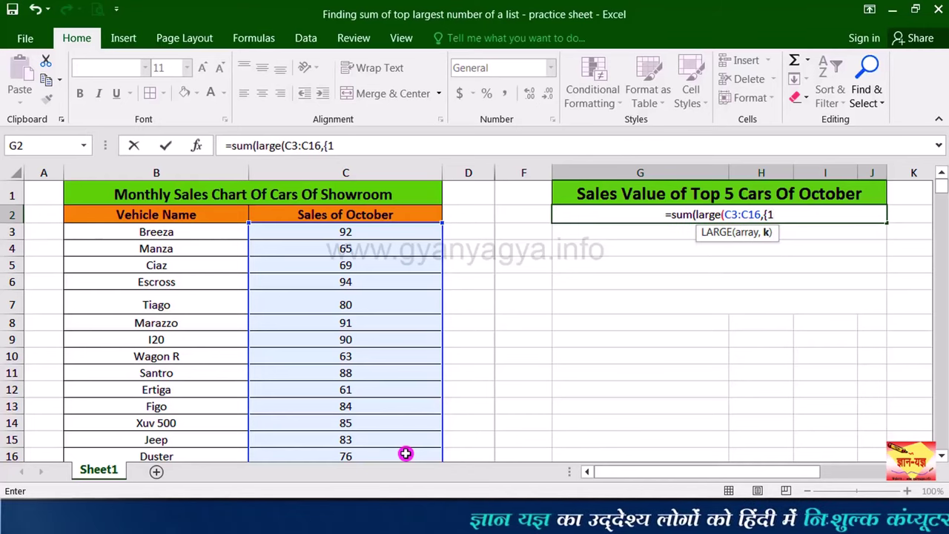
type("3,4,")
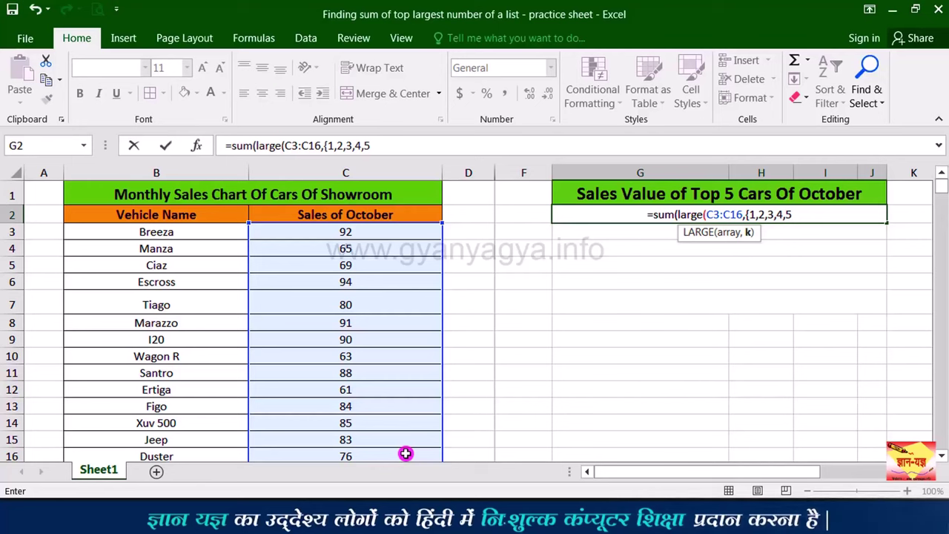
type("5")
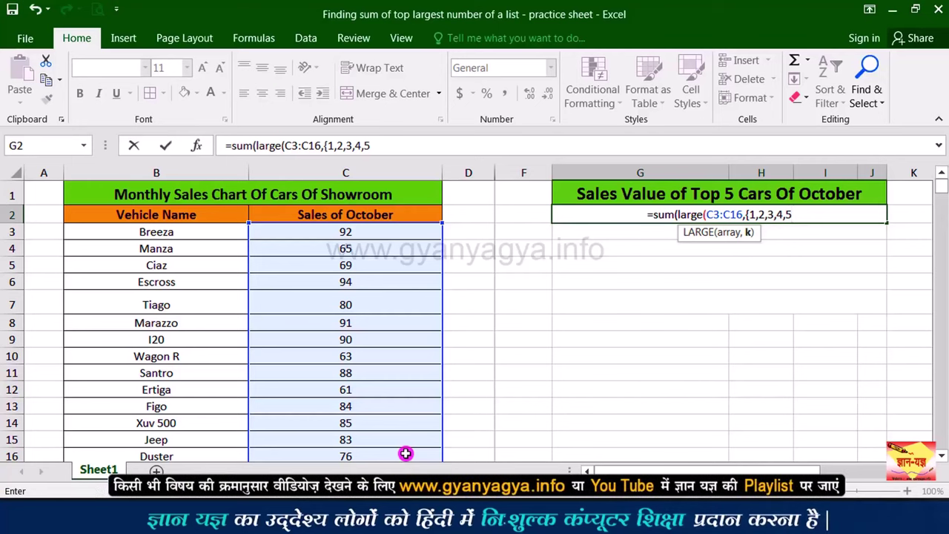
type("}")
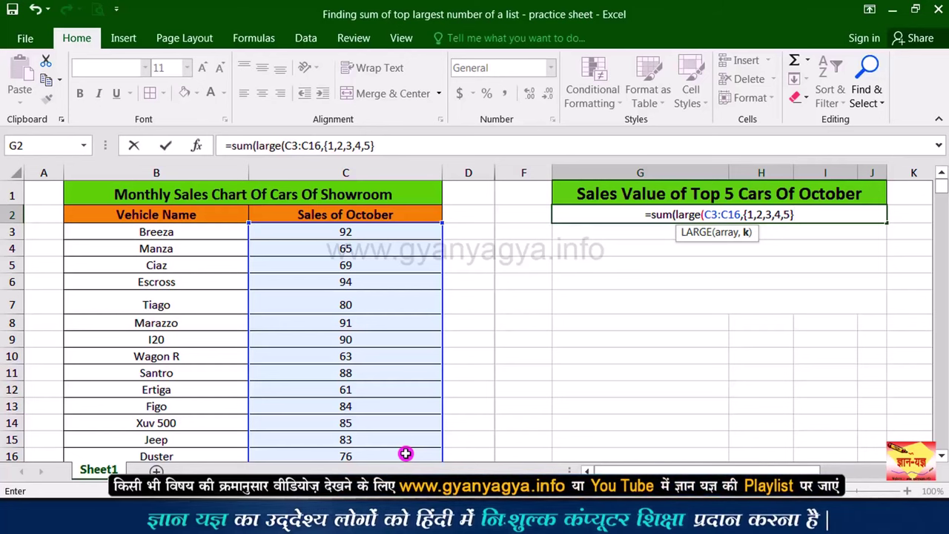
type(")")
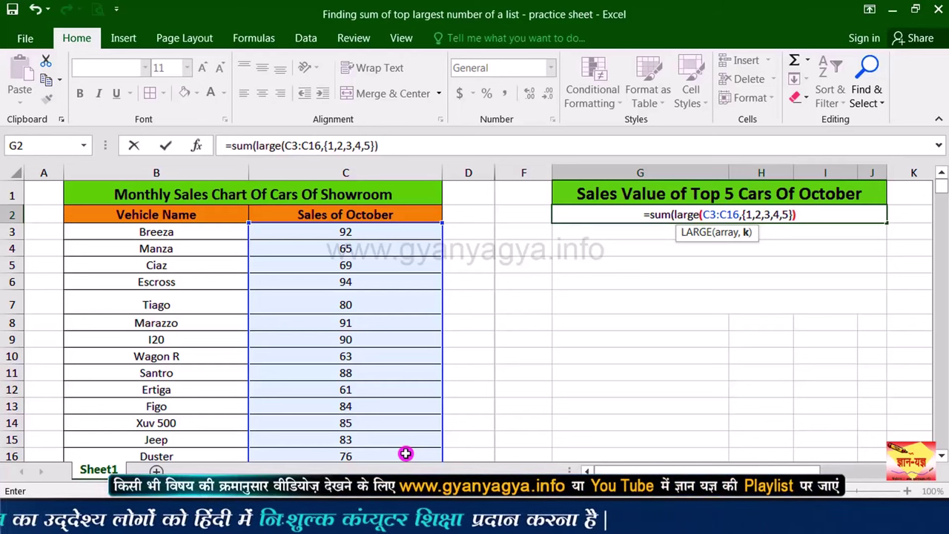
type(")")
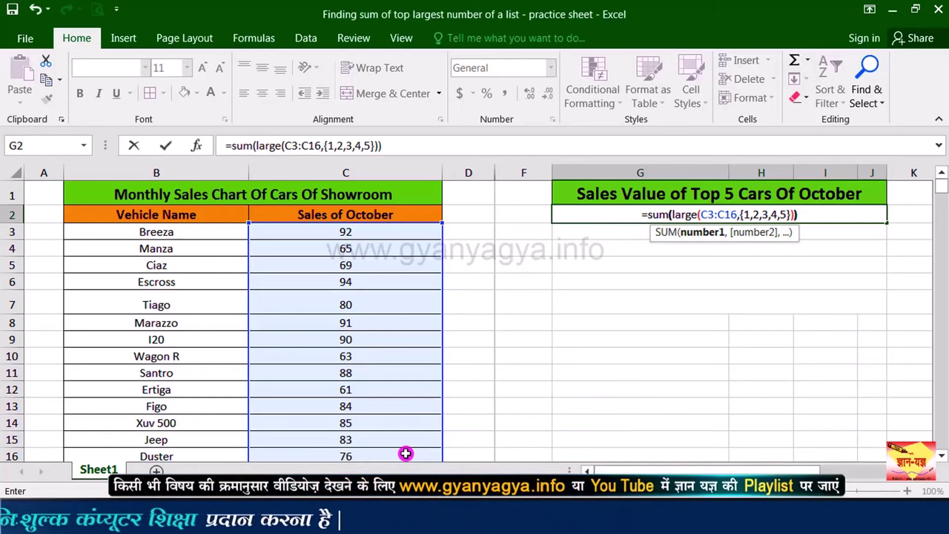
key("ctrl+Return")
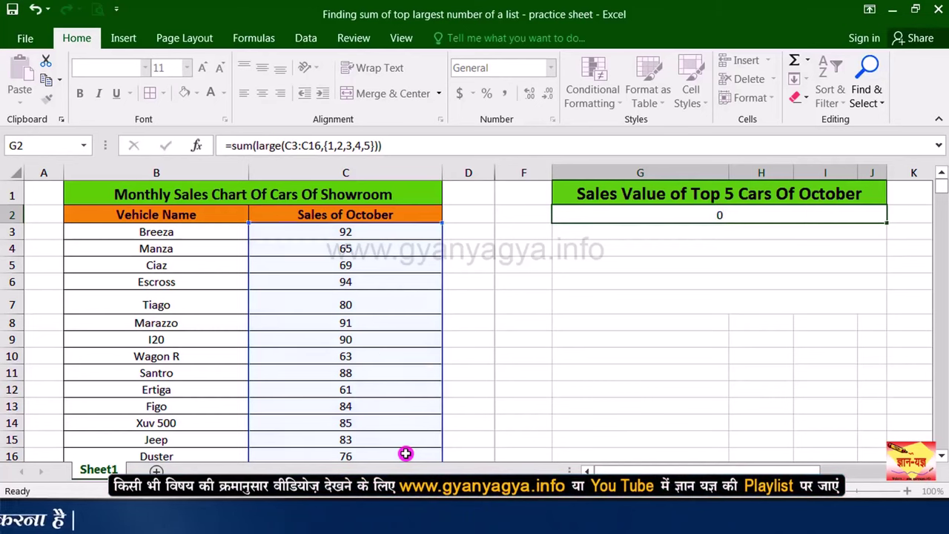
left_click(705, 214)
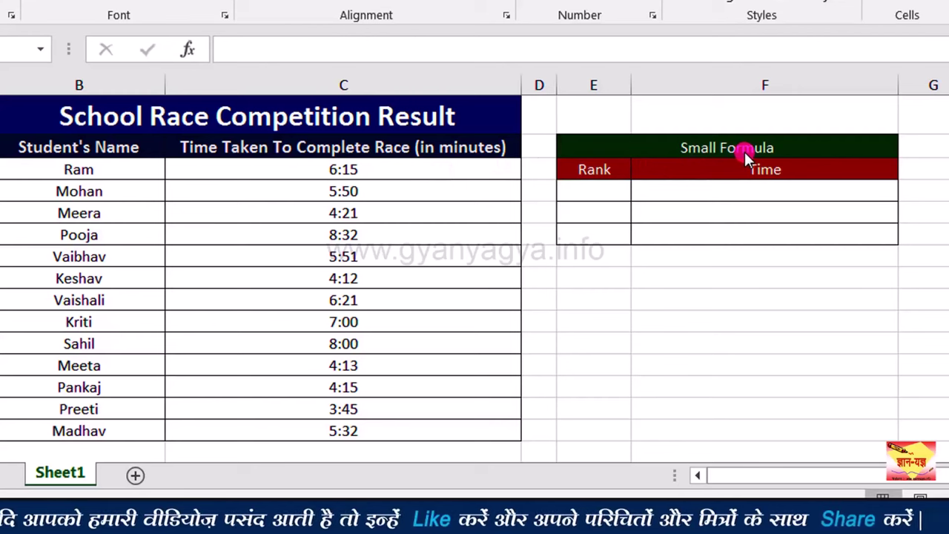
Enter ranks 1, 2 and 3 in the Rank column of the Small Formula table beside the school race results.
left_click(607, 191)
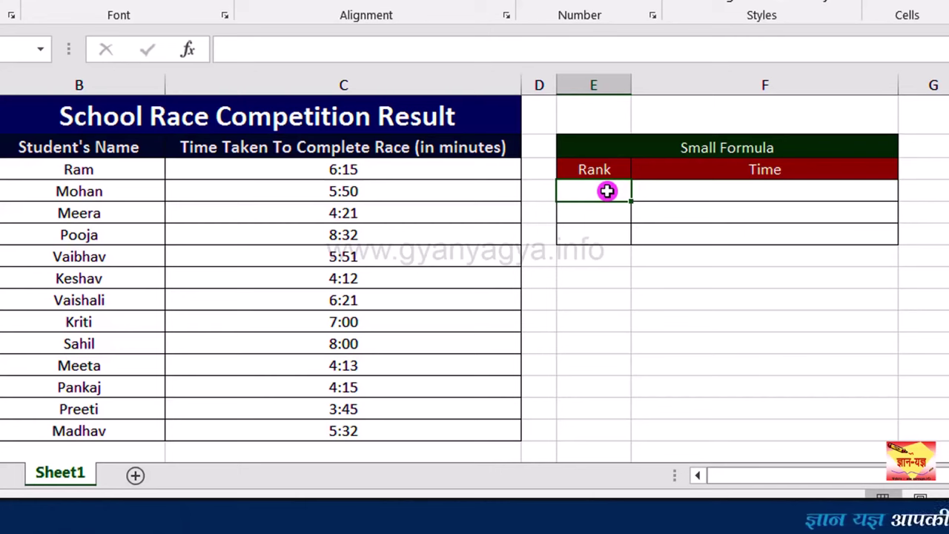
type("1")
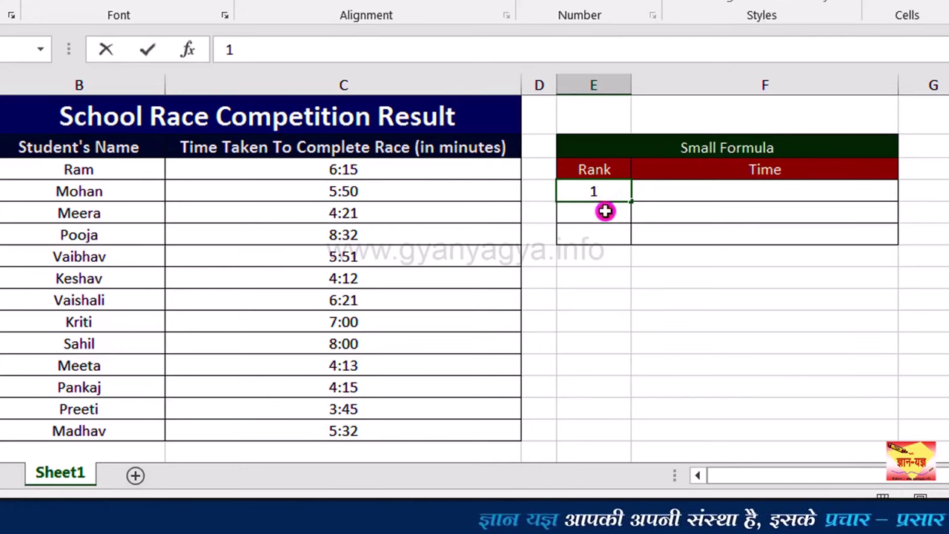
left_click(606, 212)
type("2")
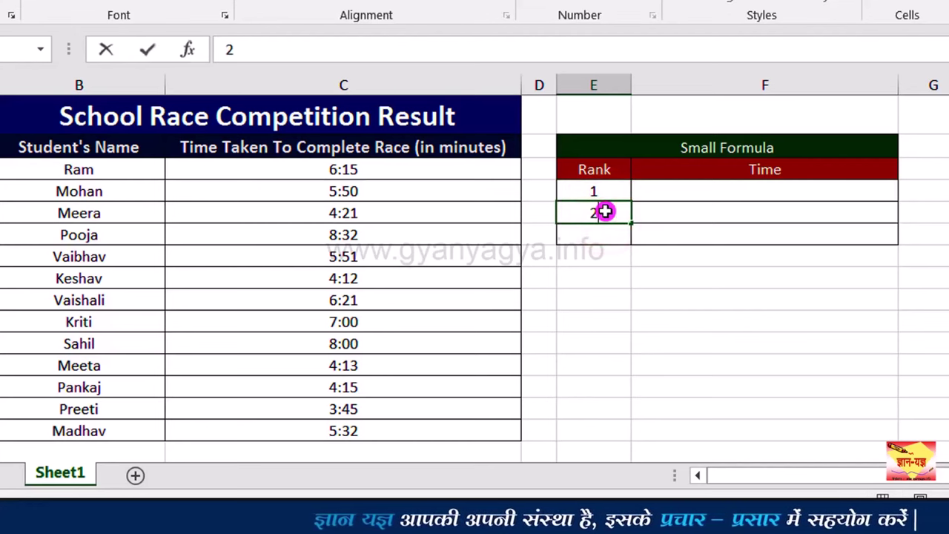
left_click(609, 233)
type("3")
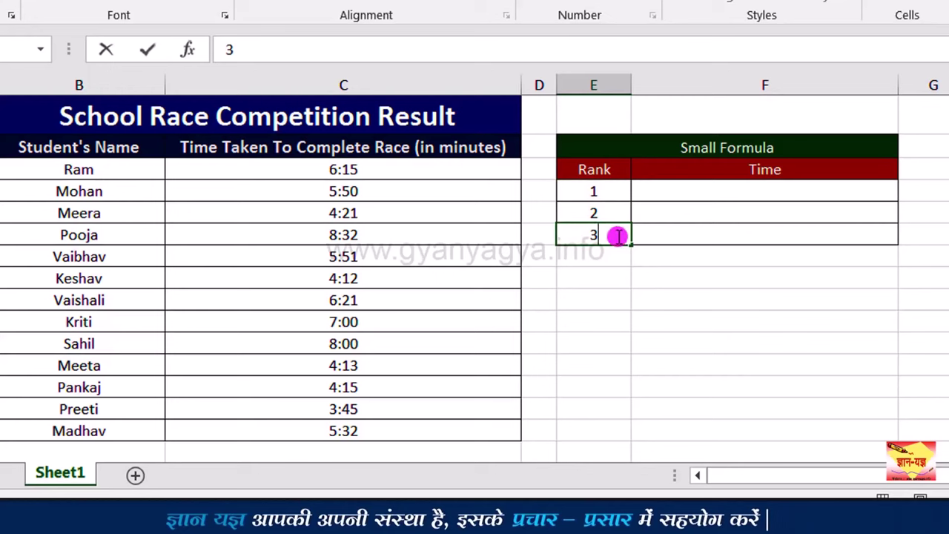
Start a SMALL formula in the Time cell for rank 1, with the race times C3:C15 as its array.
left_click(691, 193)
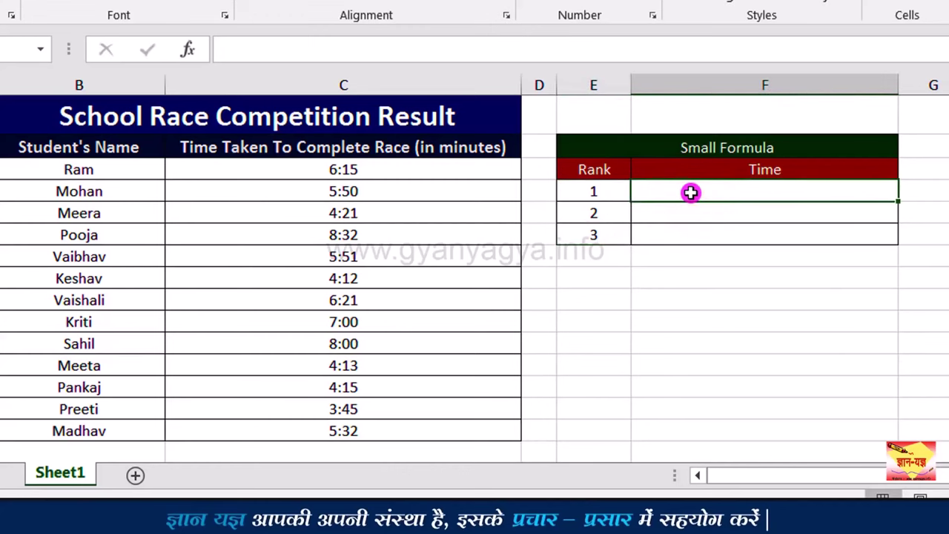
type("=")
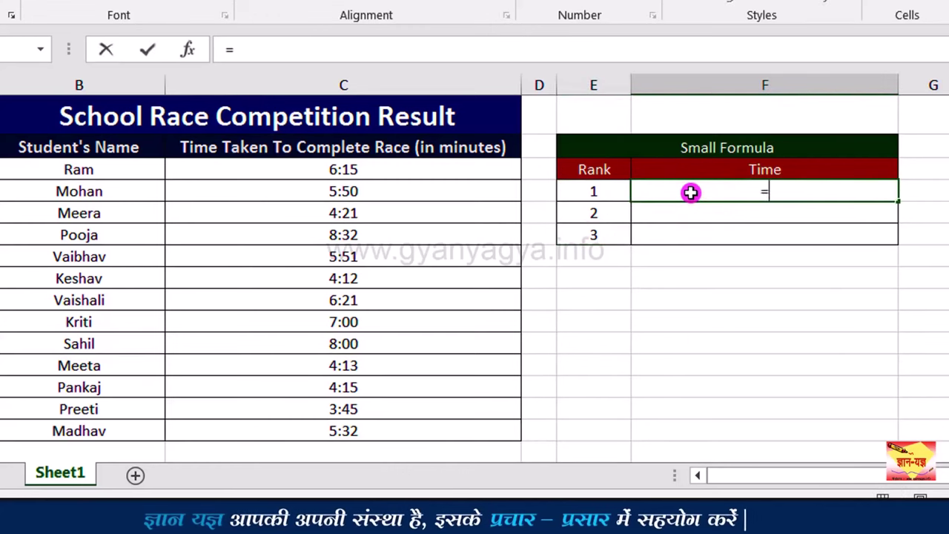
type("sma")
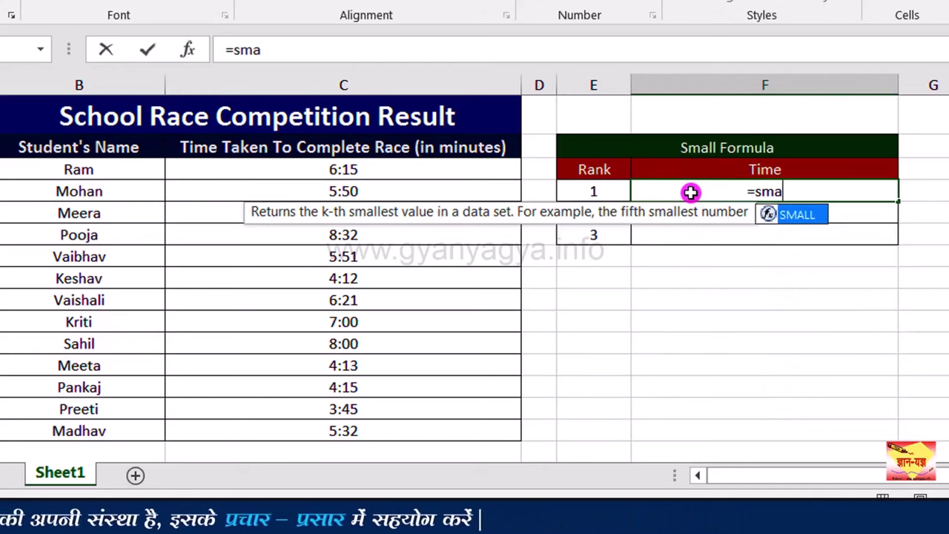
double_click(797, 216)
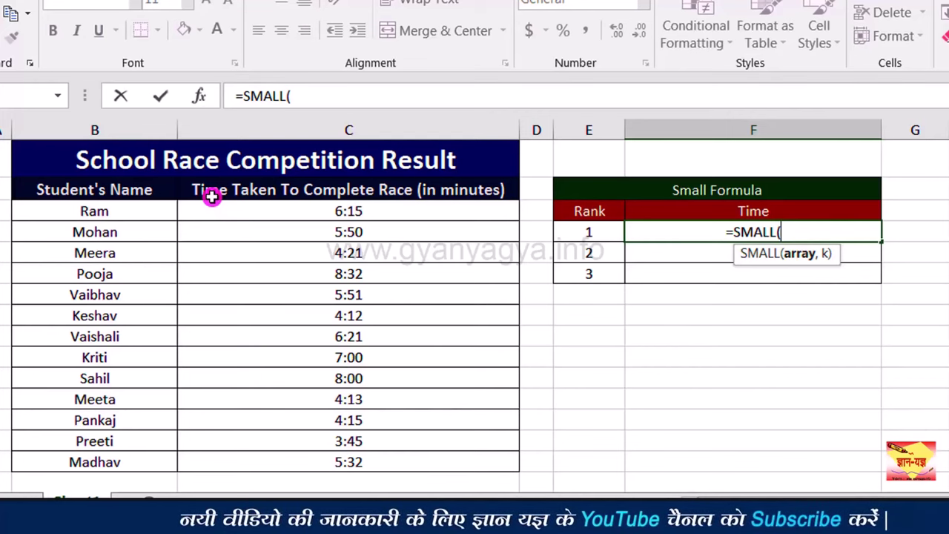
key("Down")
key("Down")
key("Down")
key("Down")
key("Down")
key("Down")
key("Down")
key("Down")
key("Down")
key("Down")
left_click_drag(258, 215, 294, 453)
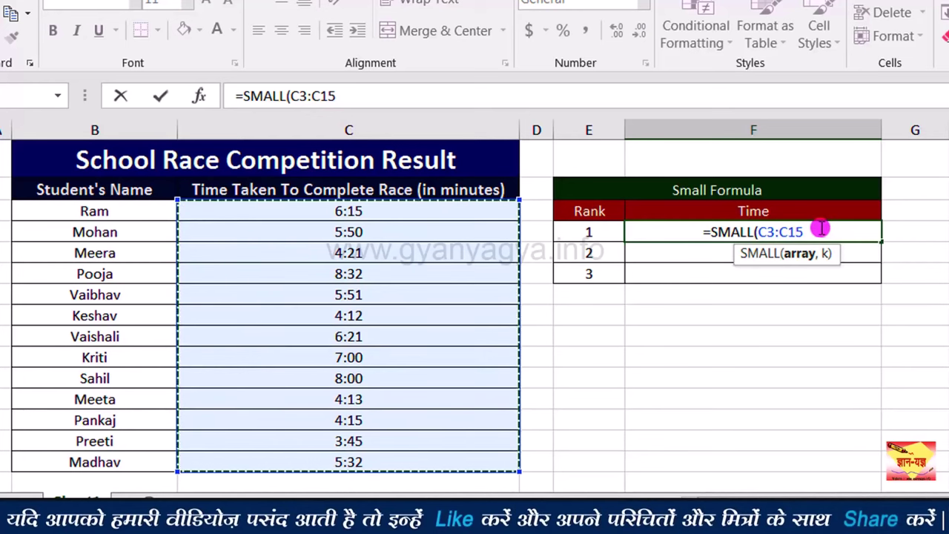
Make the SMALL formula's array reference absolute as $C$3:$C$15 and continue to its k argument.
left_click_drag(794, 231, 774, 231)
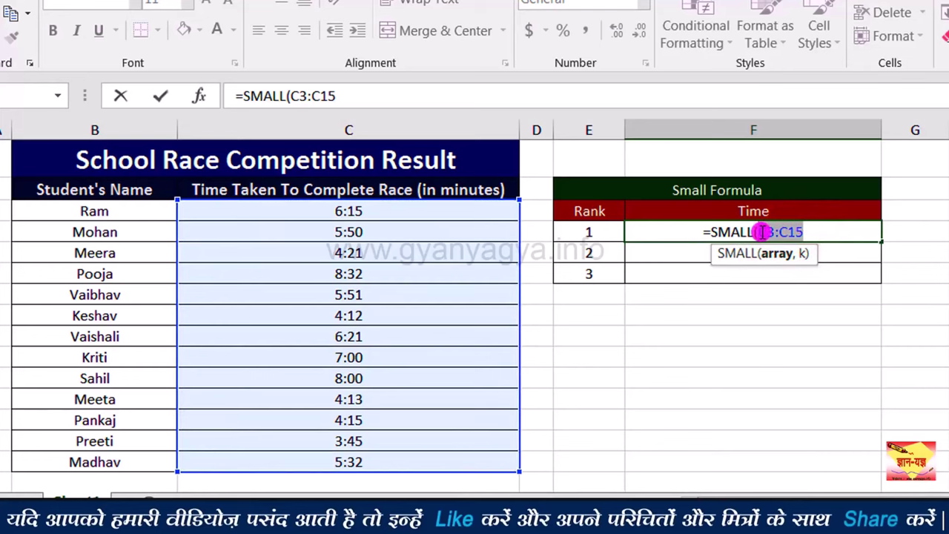
key("F4")
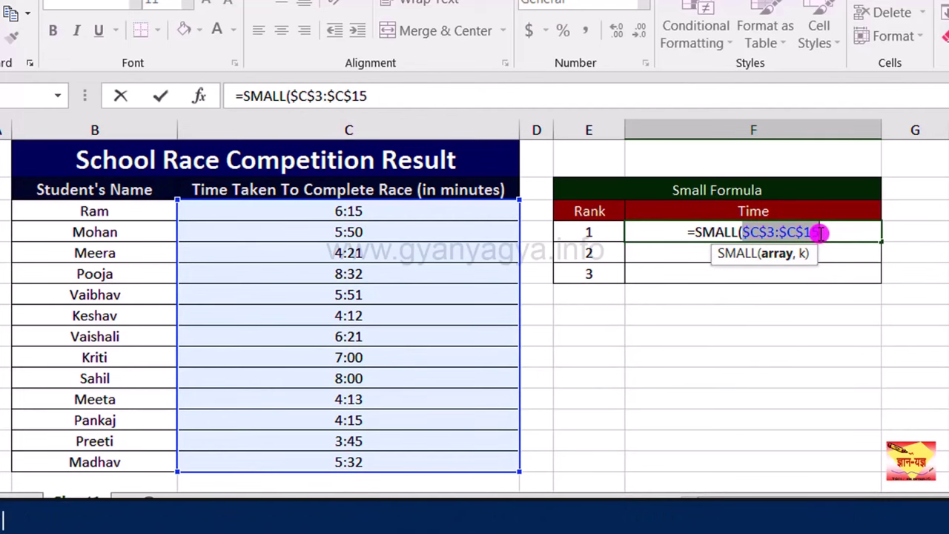
left_click(822, 233)
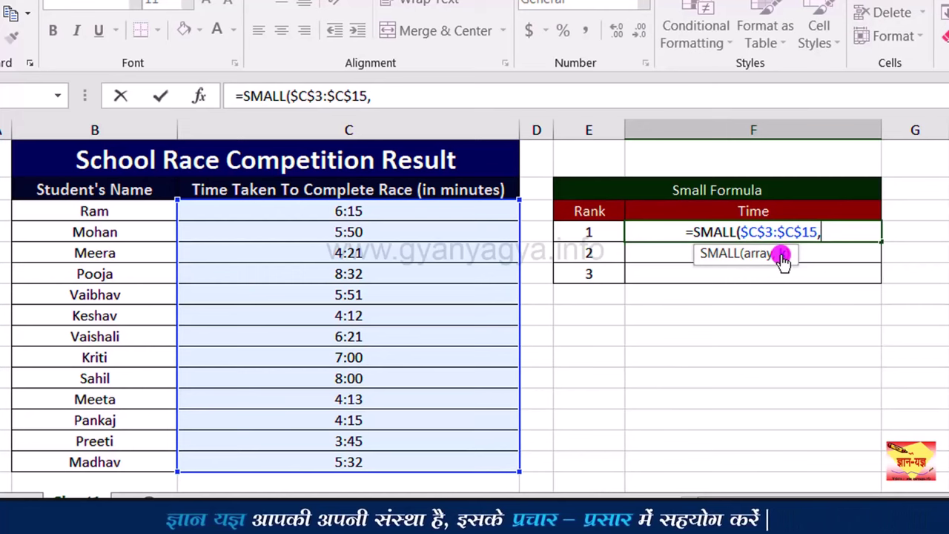
Complete the rank 1 Time formula as =SMALL($C$3:$C$15,E4), using the rank cell as k.
left_click(605, 232)
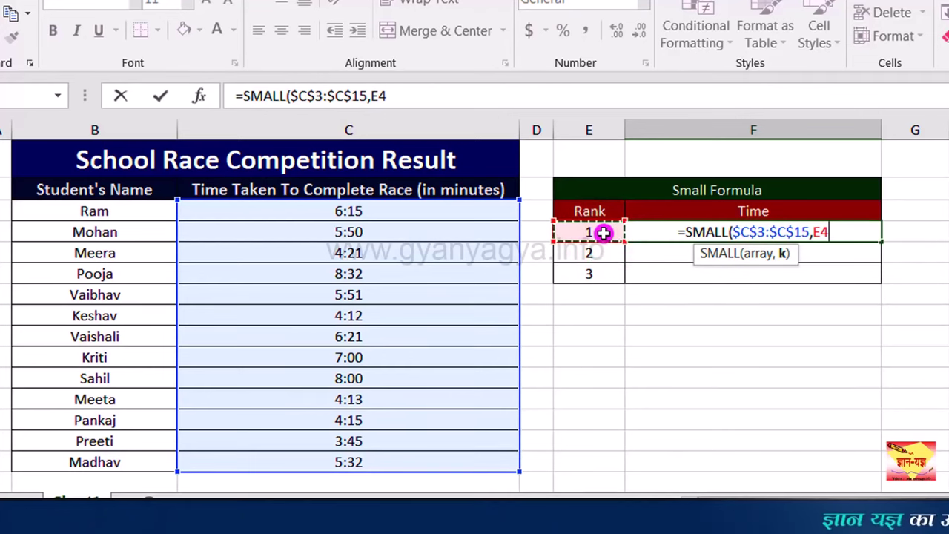
type(")")
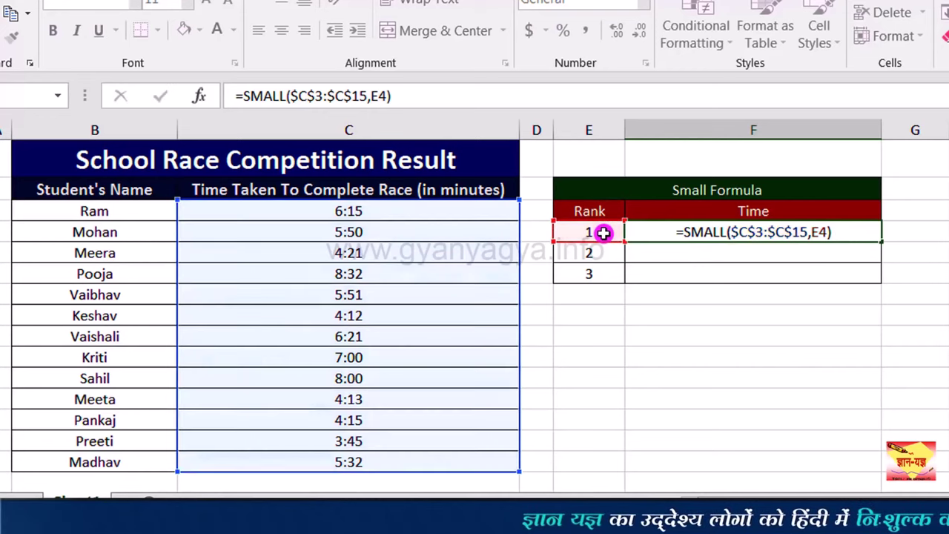
key("Return")
left_click(815, 234)
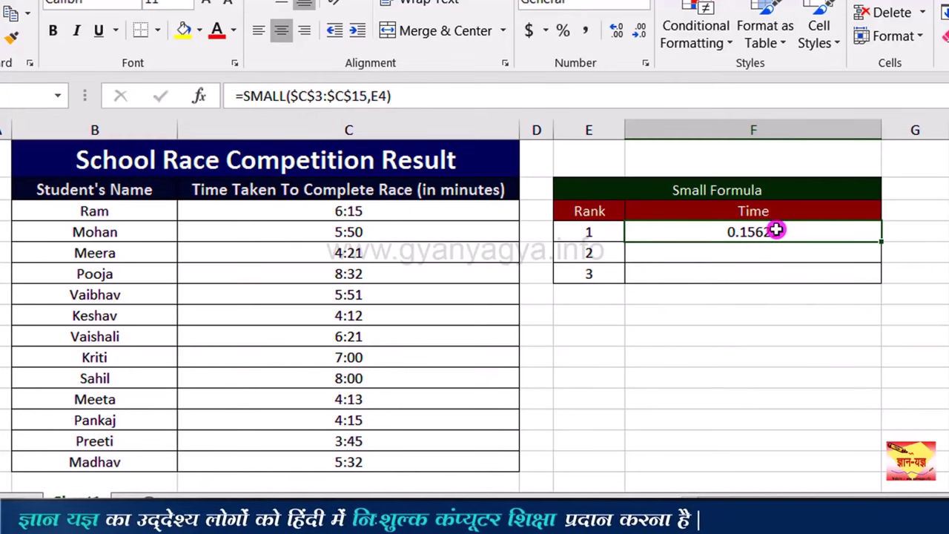
Copy the time format from C3 to F4 with Format Painter and fill the SMALL formula down to ranks 2 and 3.
left_click(388, 212)
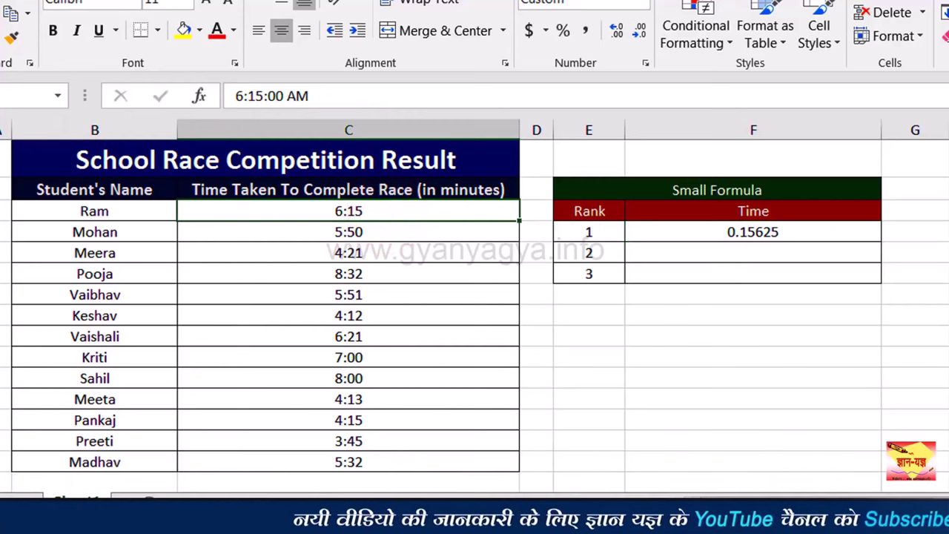
left_click(13, 37)
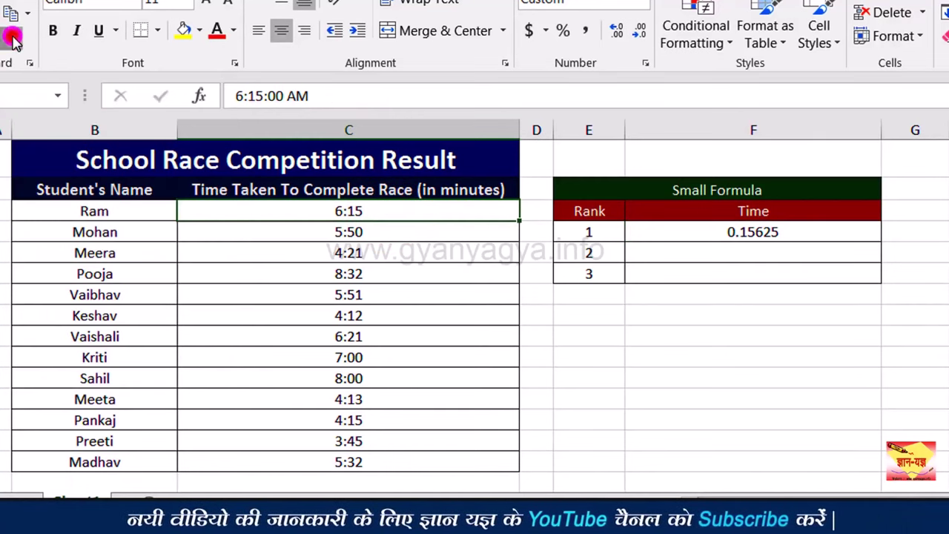
left_click(13, 37)
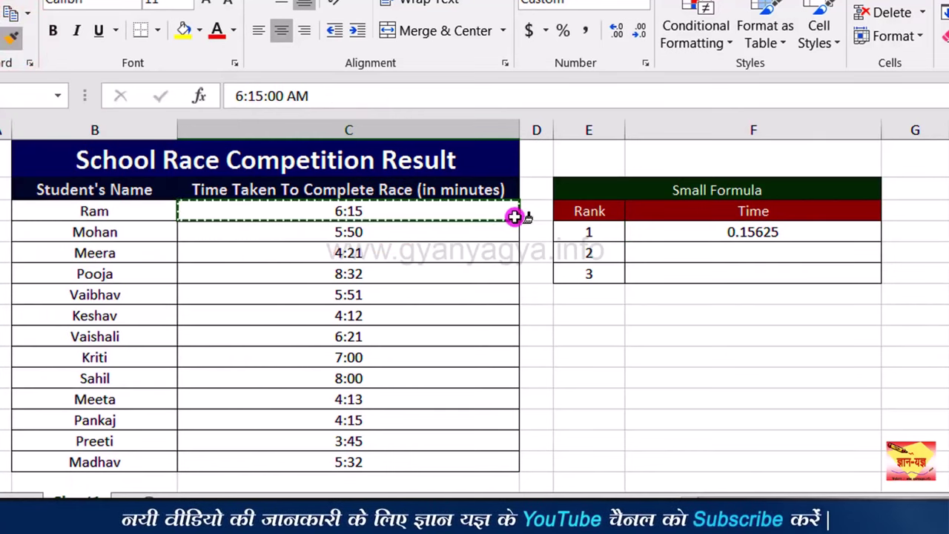
left_click(721, 232)
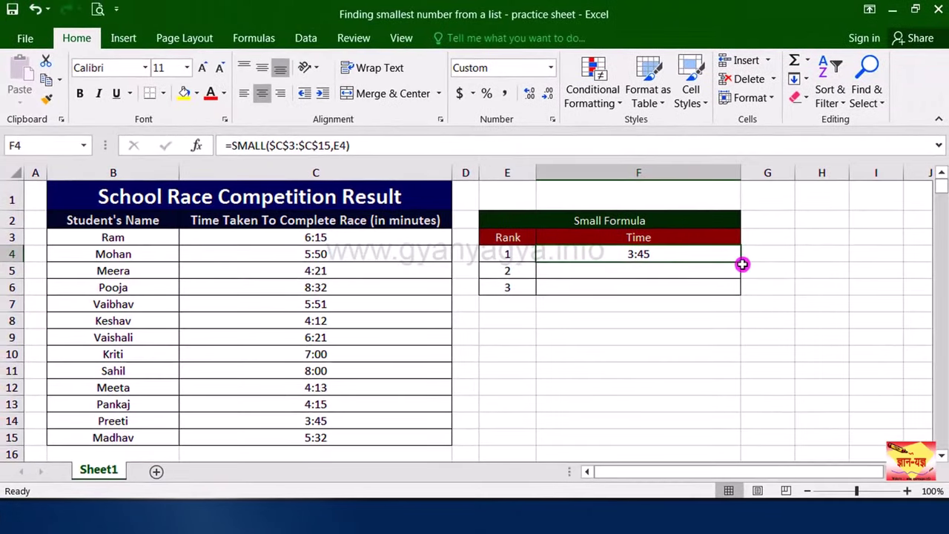
left_click_drag(738, 260, 735, 300)
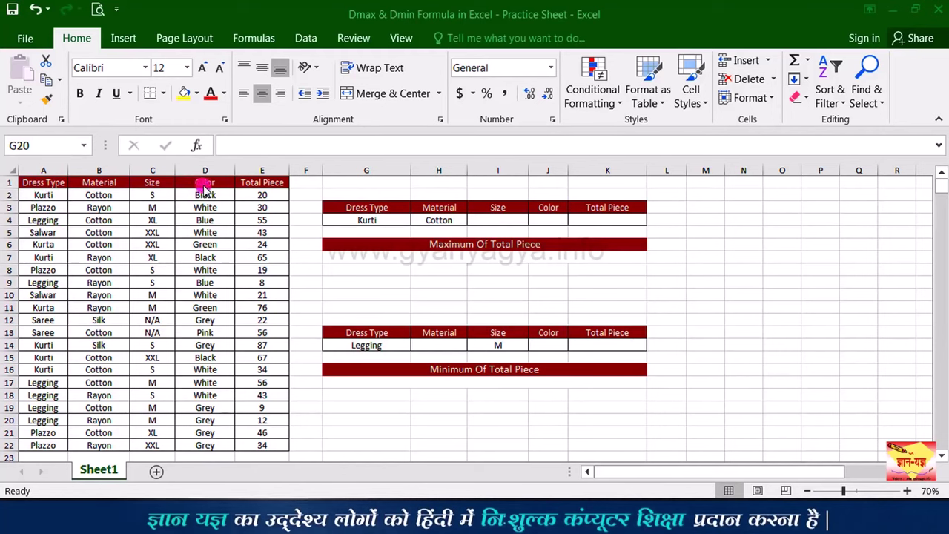
left_click(268, 184)
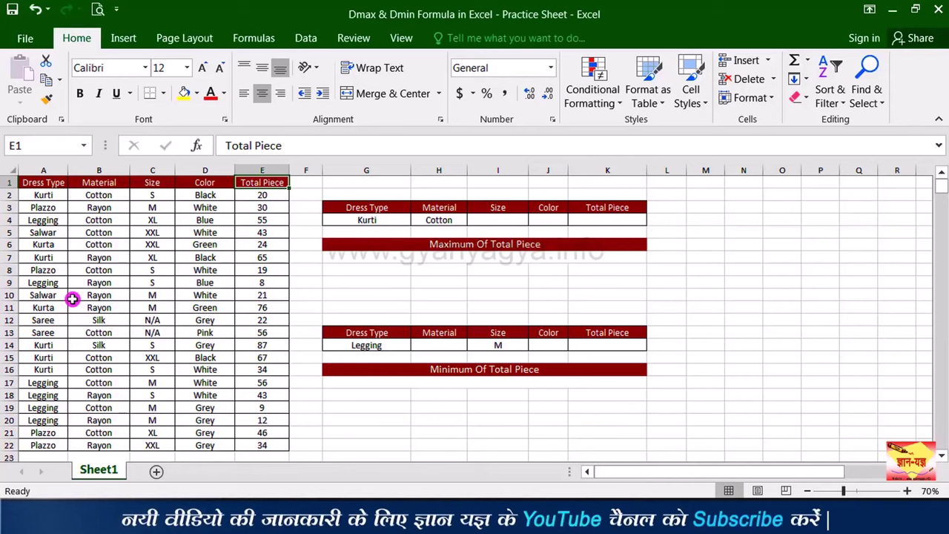
left_click(438, 282)
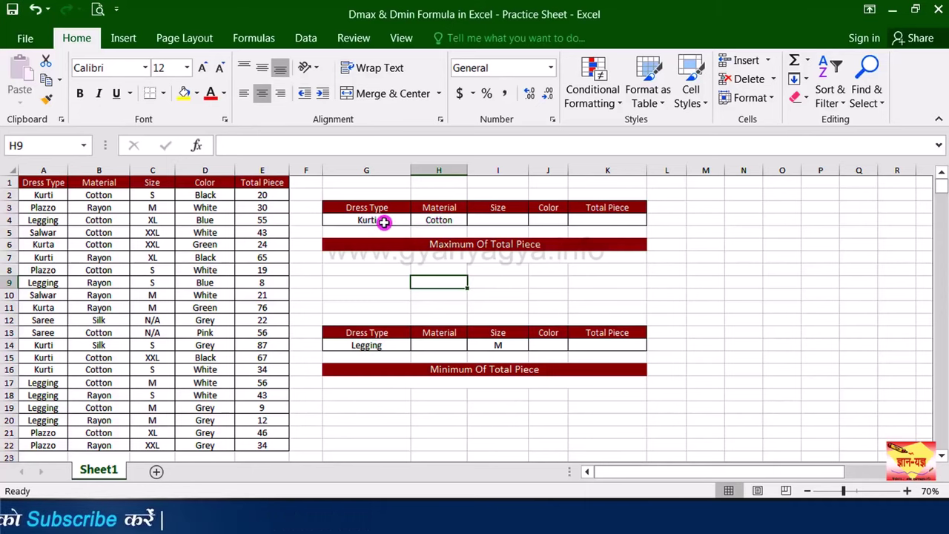
Start a DMAX formula in G7 under Maximum Of Total Piece, with the dress table A1:E22 as its database.
left_click(473, 259)
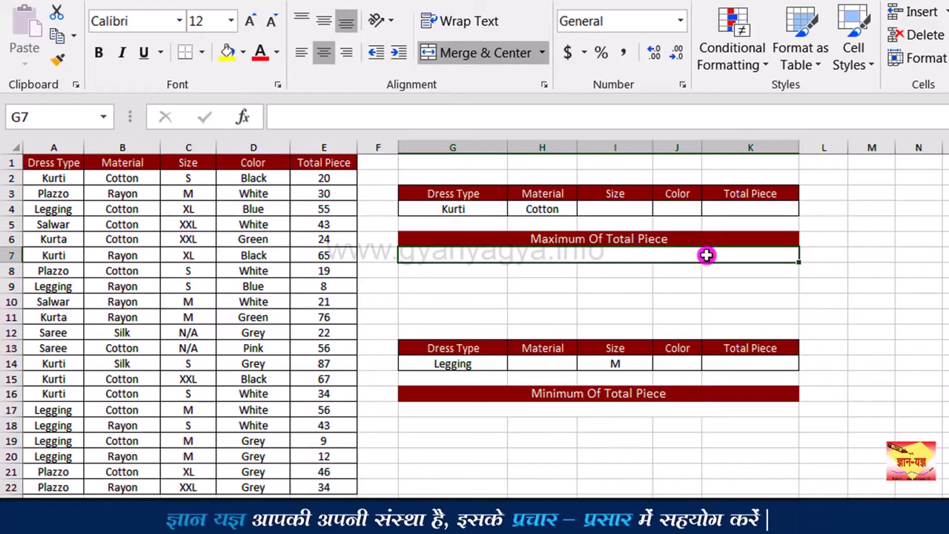
type("=")
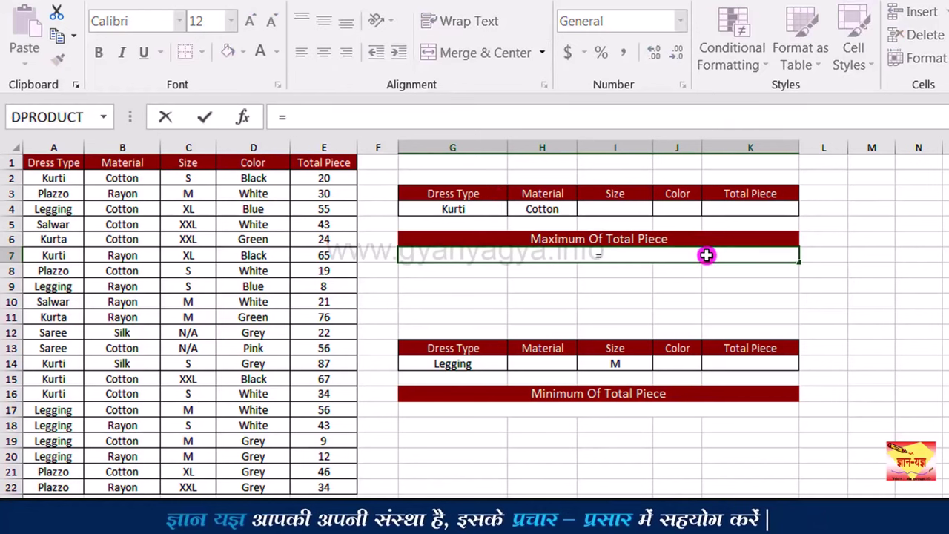
type("DMA")
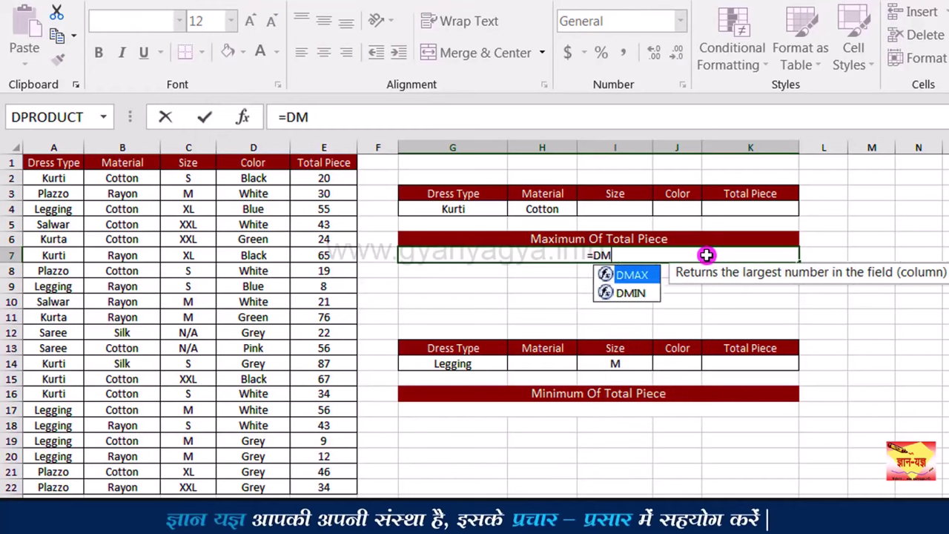
type("X")
double_click(630, 276)
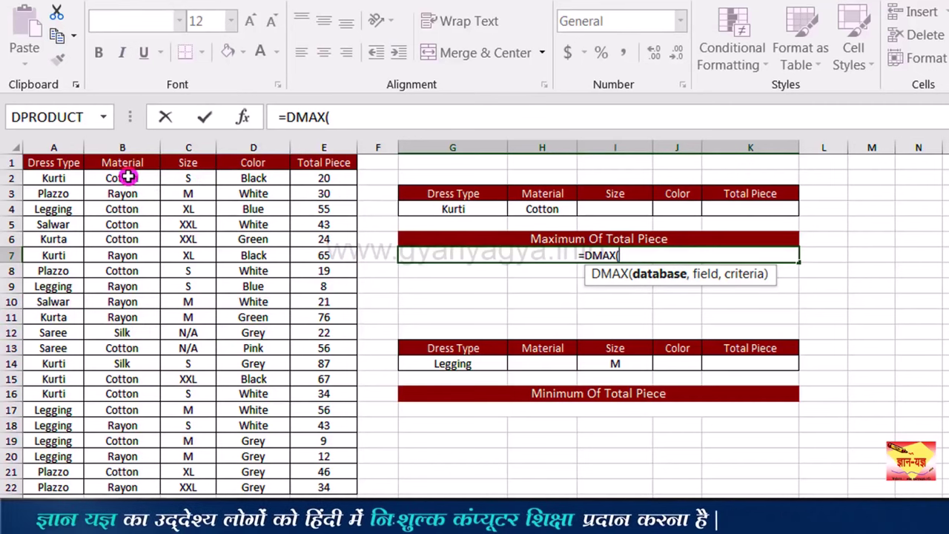
left_click_drag(49, 162, 132, 234)
left_click_drag(283, 377, 330, 482)
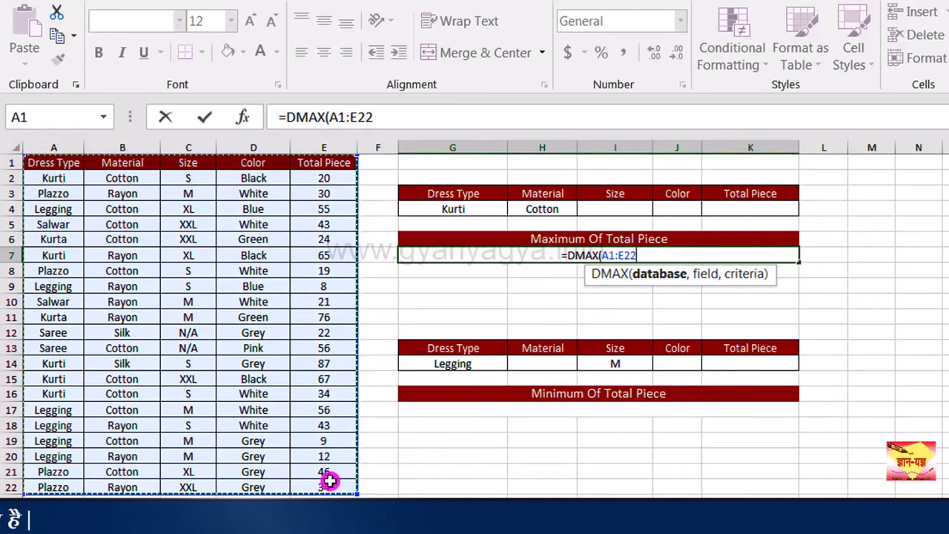
type(",")
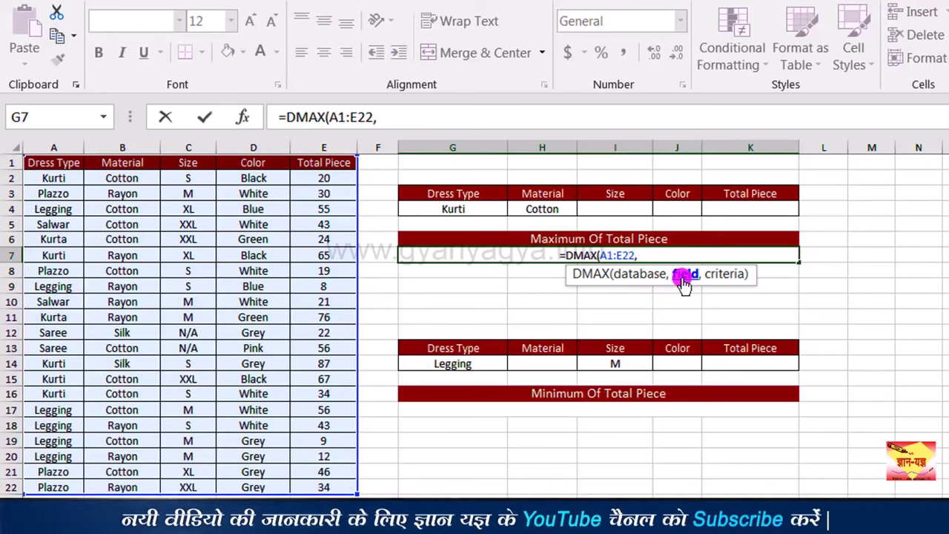
Complete the DMAX formula with the Total Piece header E1 as field and G3:K4 as criteria.
left_click(333, 162)
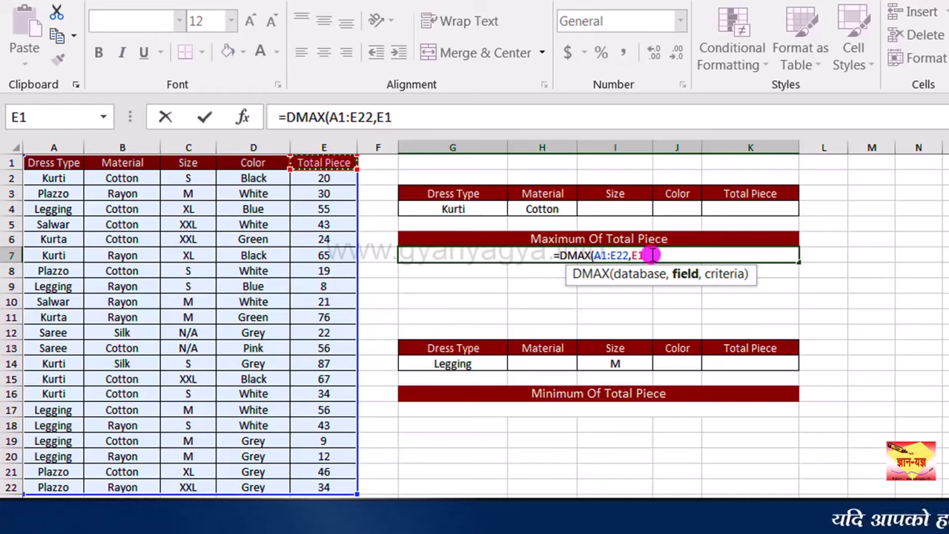
type(",")
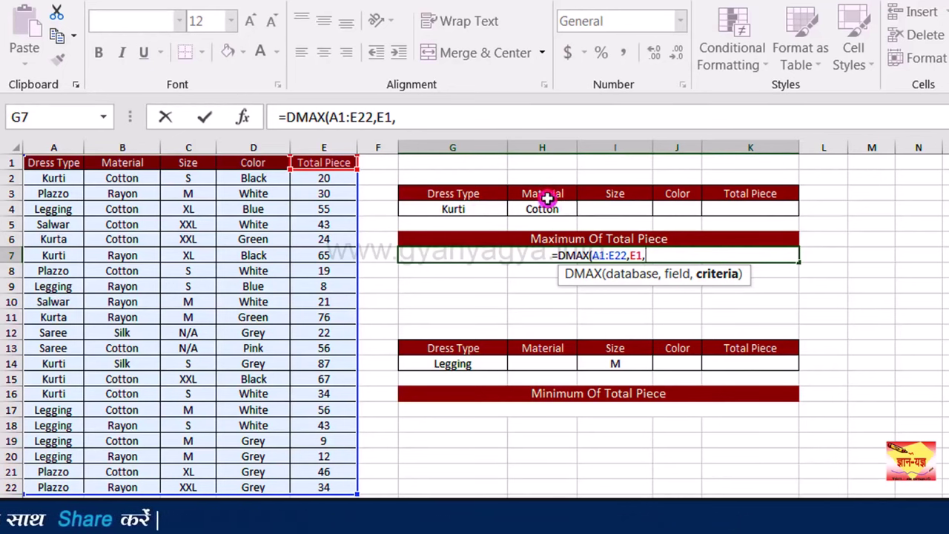
left_click_drag(416, 190, 745, 206)
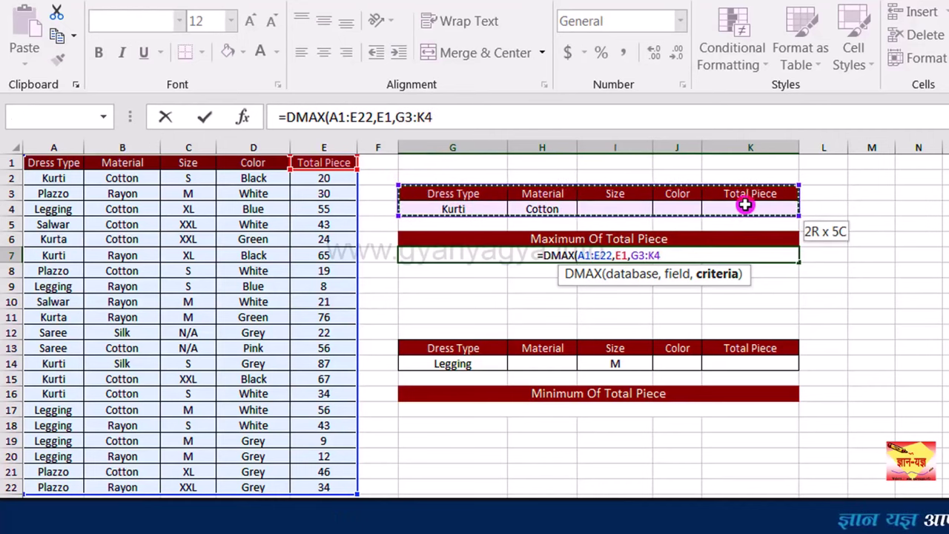
left_click_drag(745, 206, 745, 205)
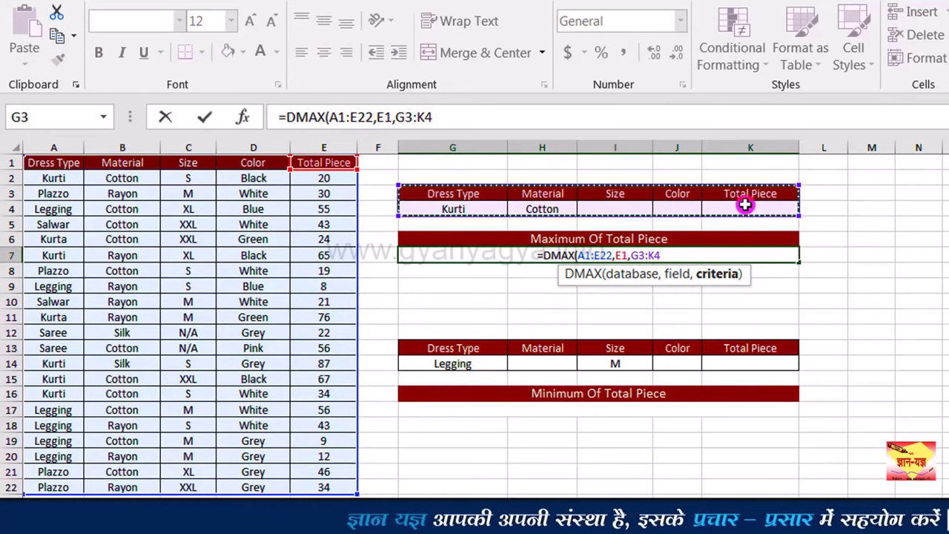
type(")")
key("Return")
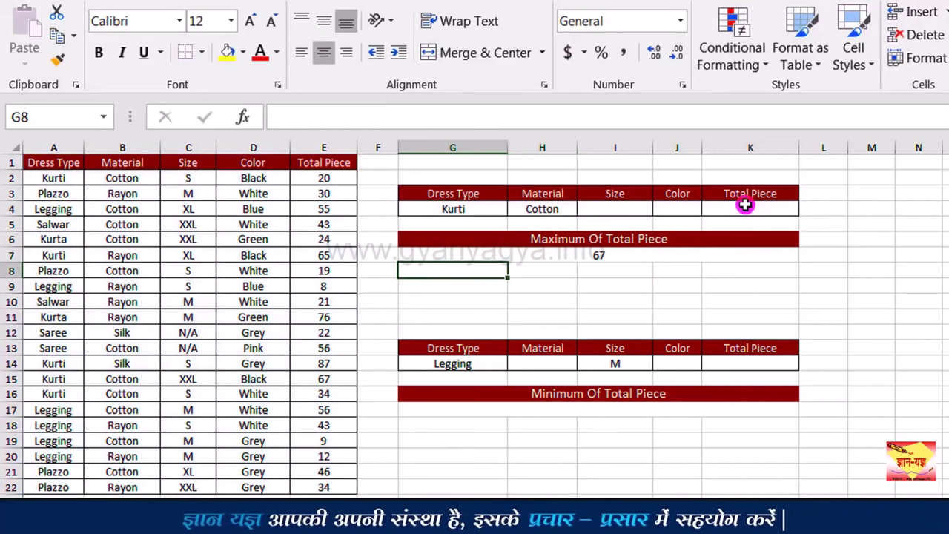
left_click(734, 254)
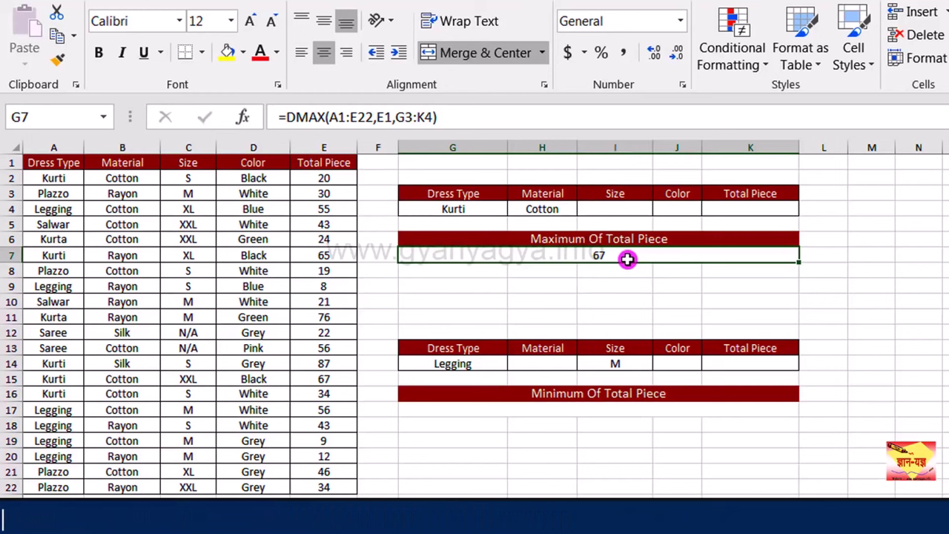
Add size S to the Kurti Cotton criteria in I4 and check the DMAX result against the matching table rows.
left_click(342, 378)
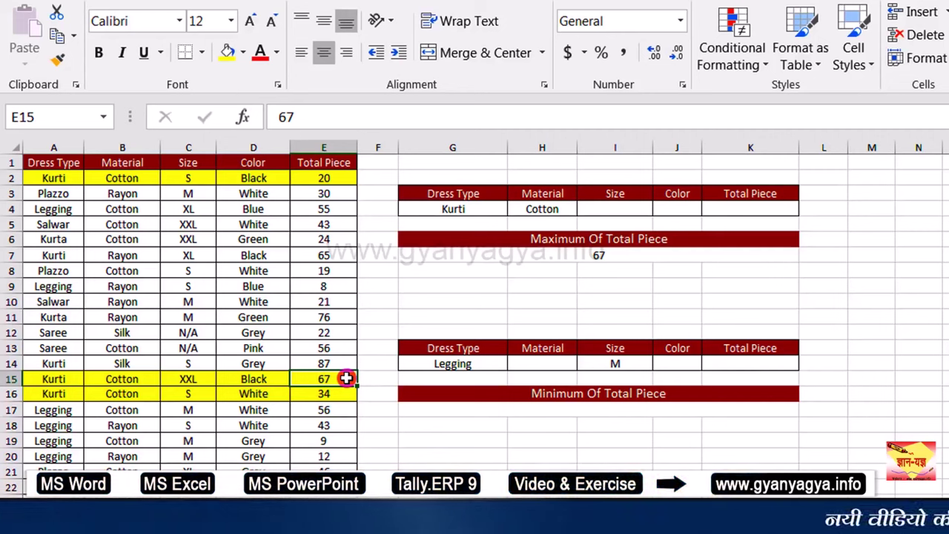
left_click(549, 255)
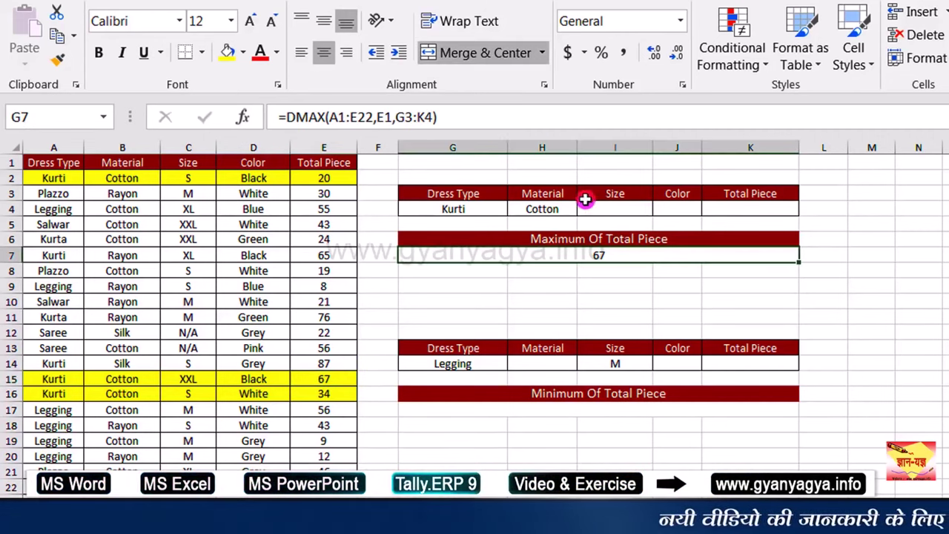
left_click(640, 209)
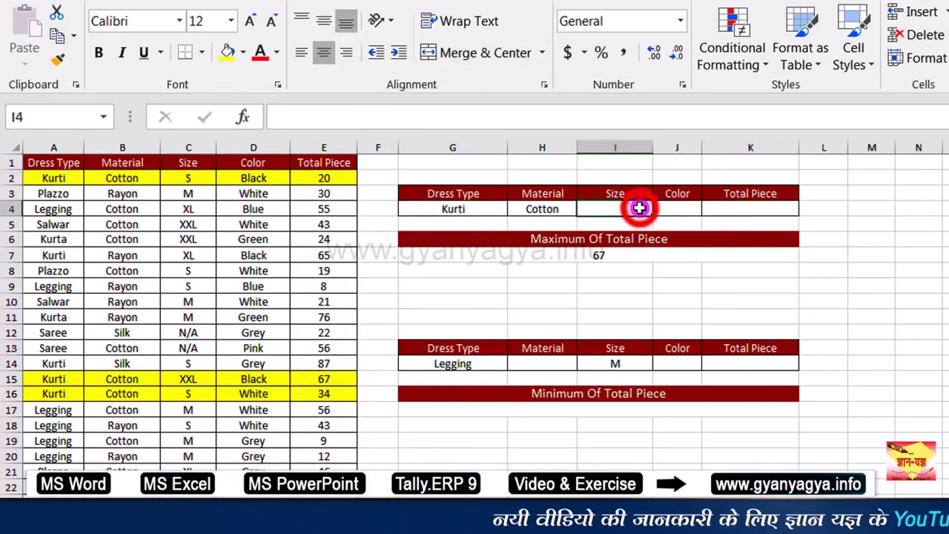
type("S")
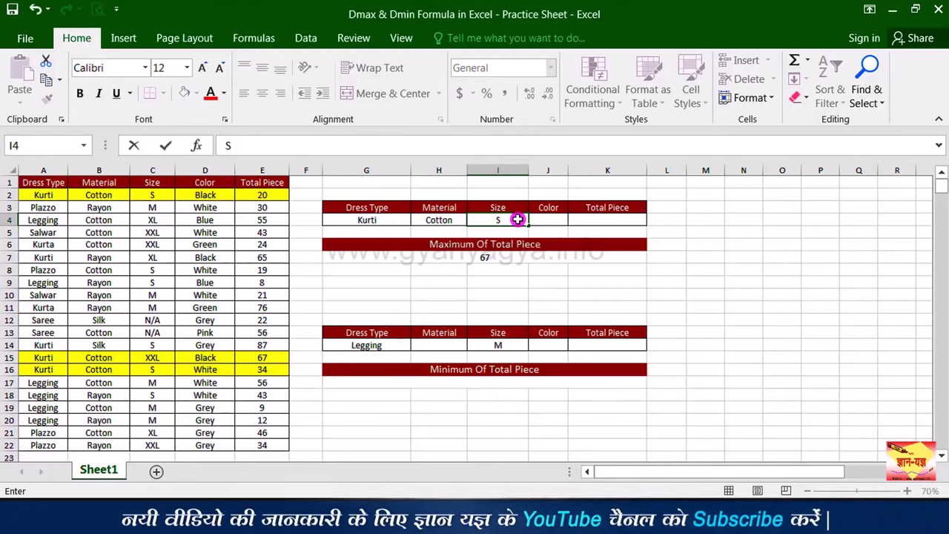
key("ctrl+Return")
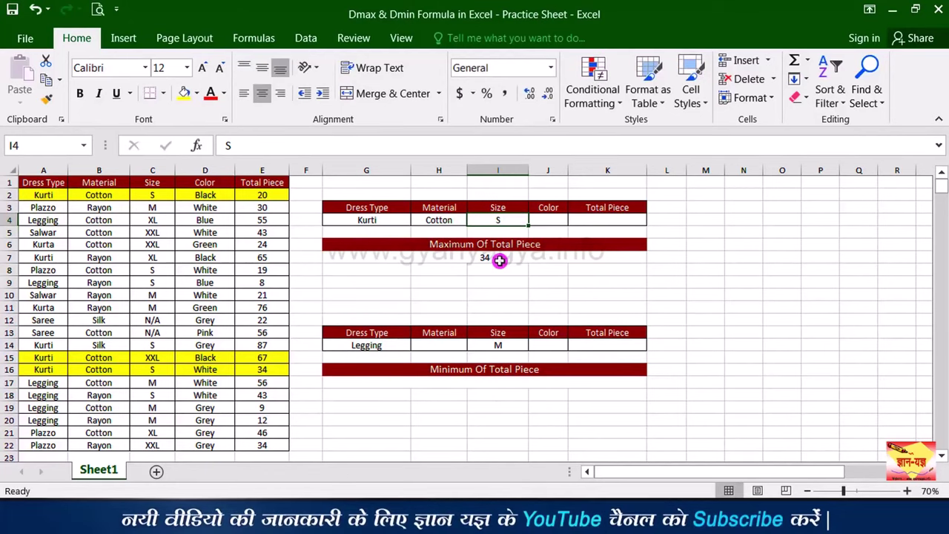
left_click(504, 260)
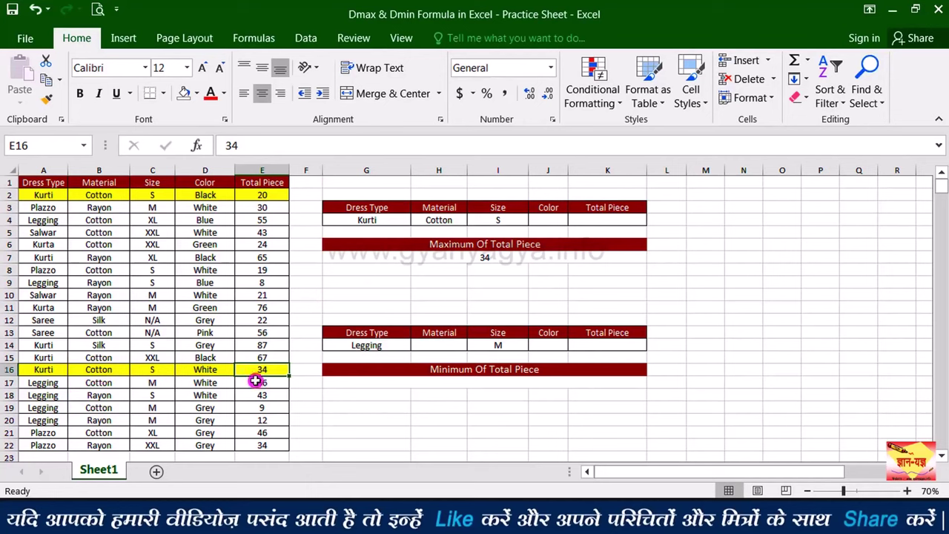
left_click(233, 371)
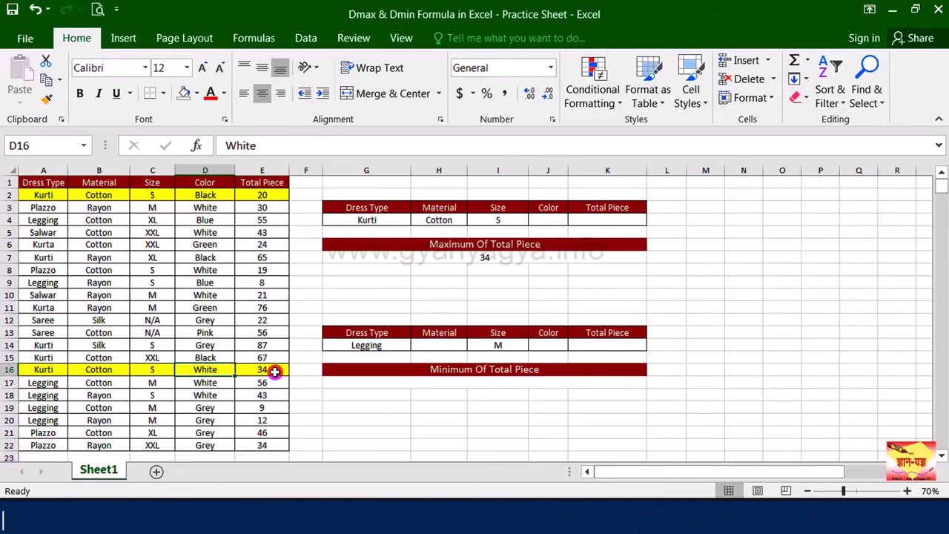
Start a DMIN formula in G17 under Minimum Of Total Piece, with the dress table A1:E22 as its database.
left_click(538, 383)
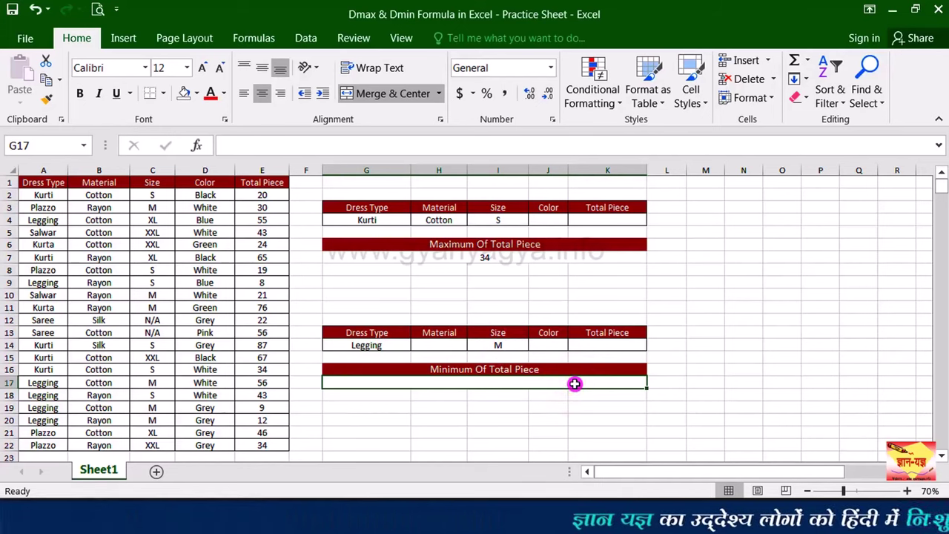
type("=")
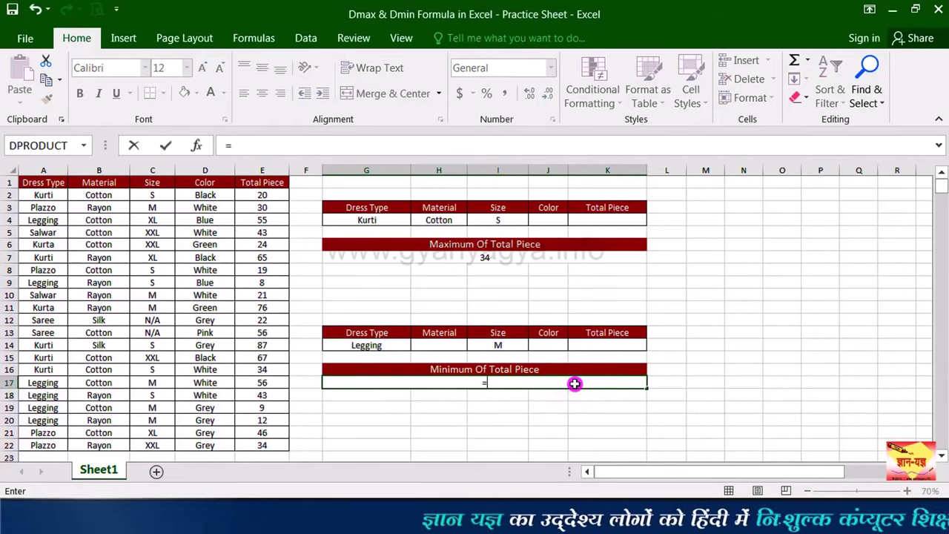
type("DMIN")
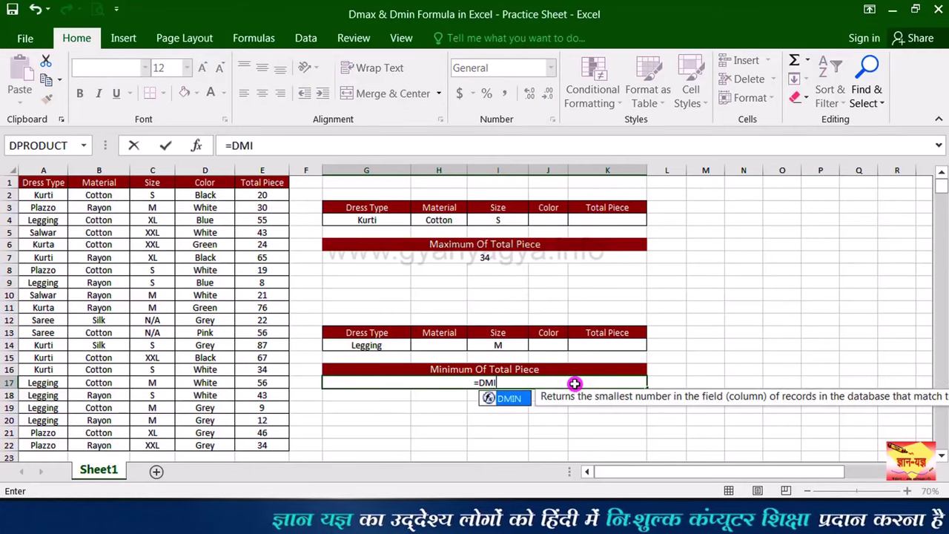
double_click(517, 406)
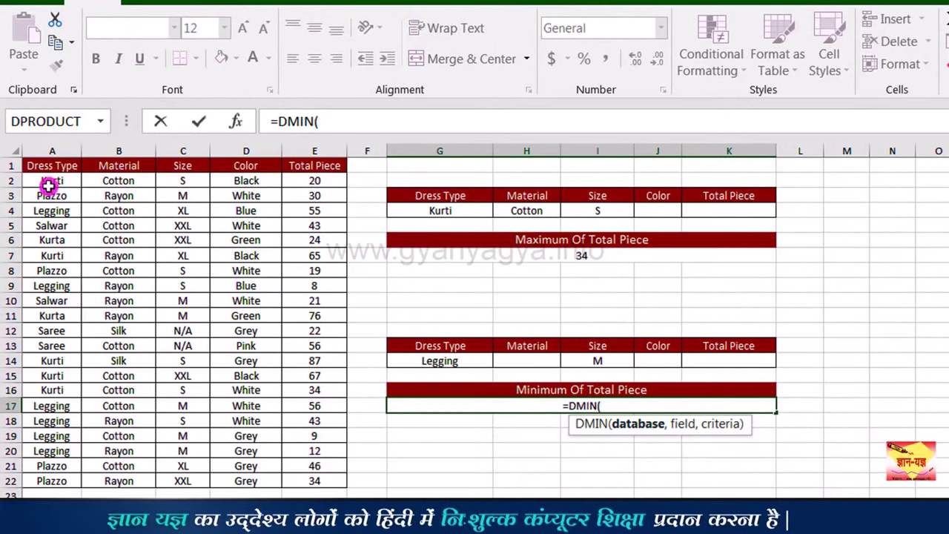
left_click_drag(52, 165, 333, 488)
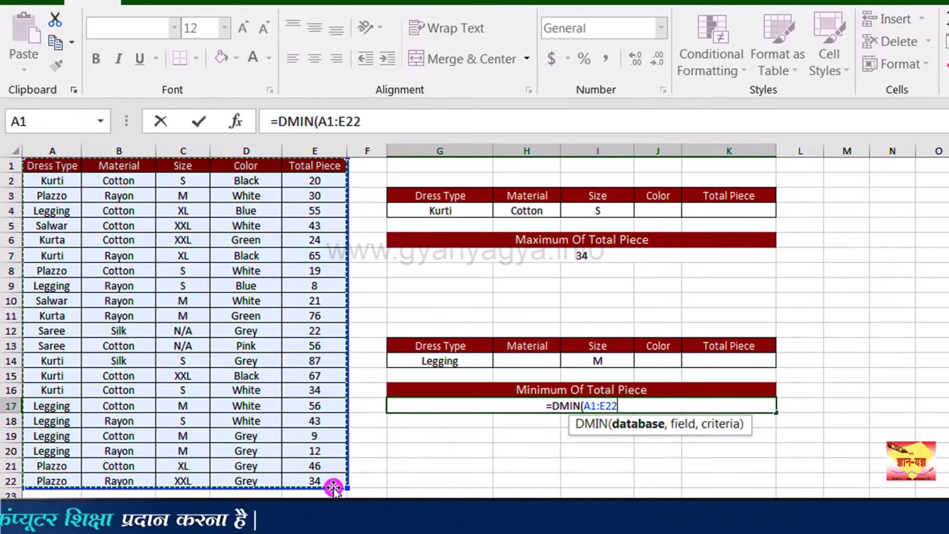
type(",")
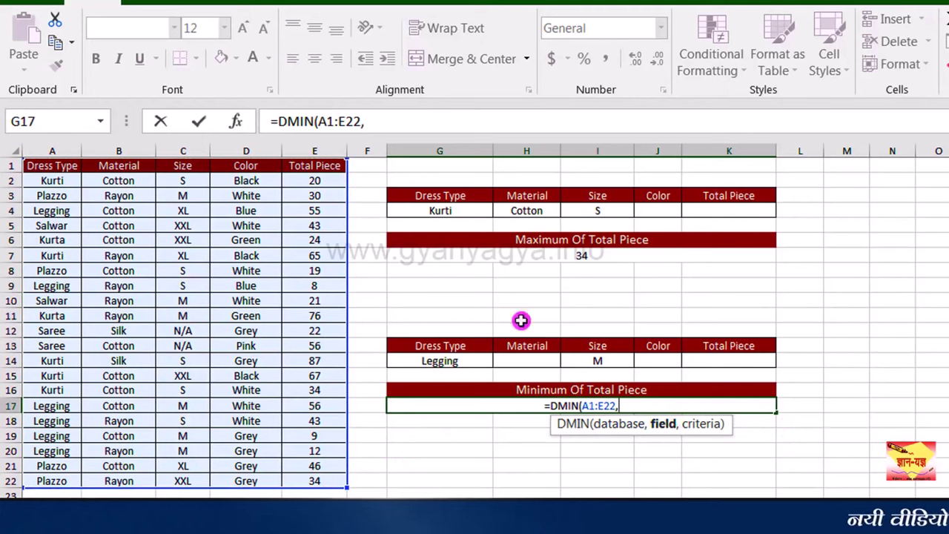
Complete the DMIN formula in G17 with the Total Piece header E1 as field and G13:K14 as criteria.
left_click(317, 168)
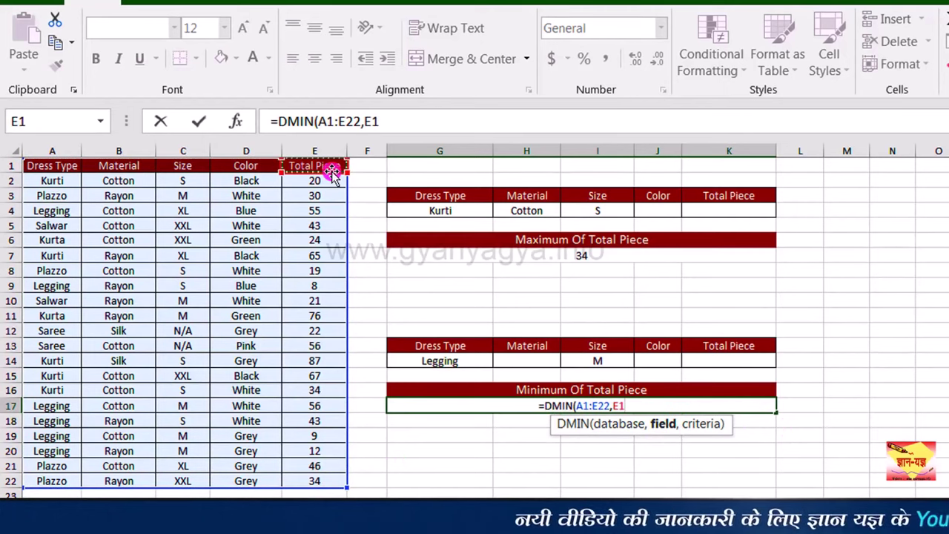
type(",")
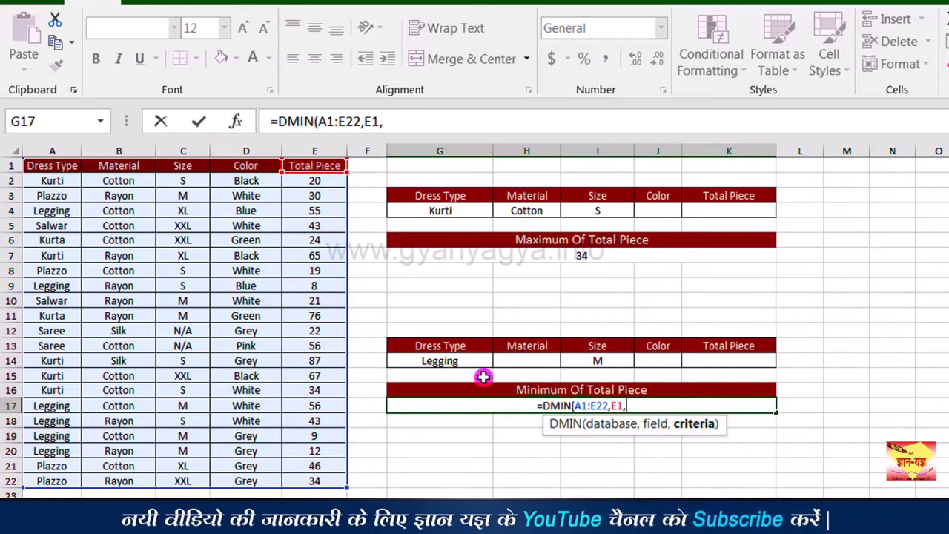
left_click_drag(452, 349, 762, 362)
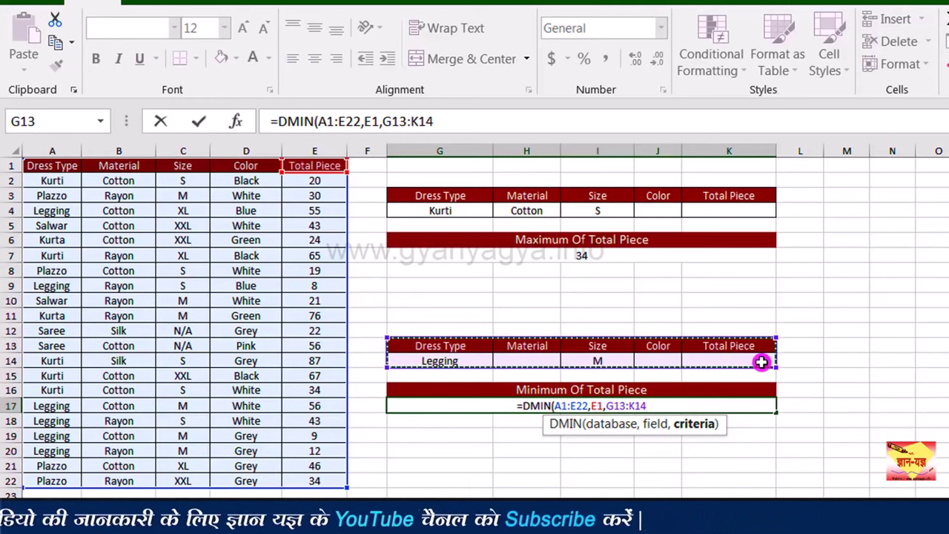
type(")")
key("Return")
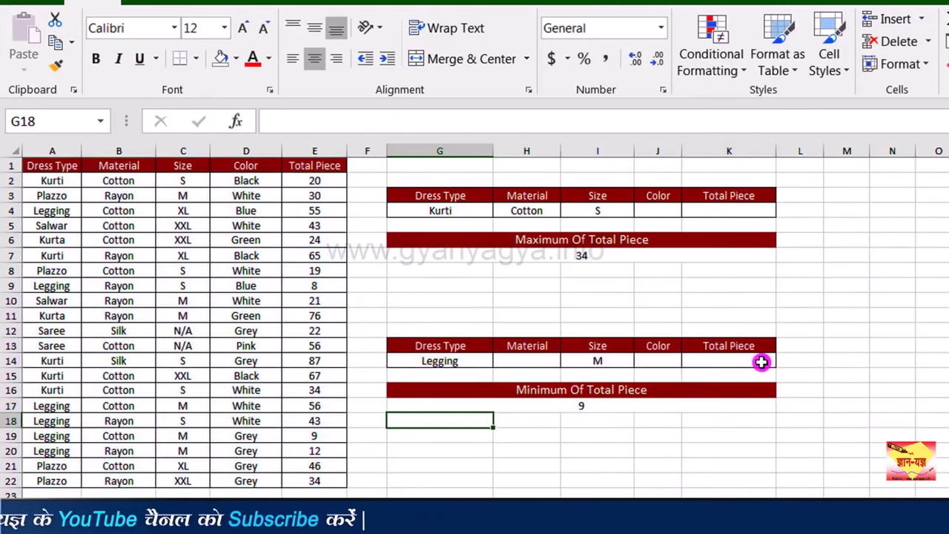
left_click(641, 409)
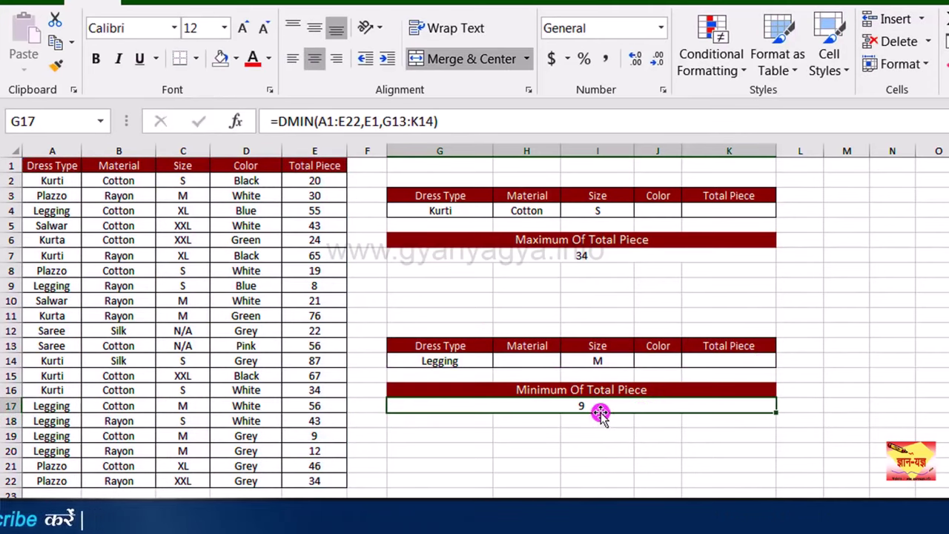
left_click(647, 405)
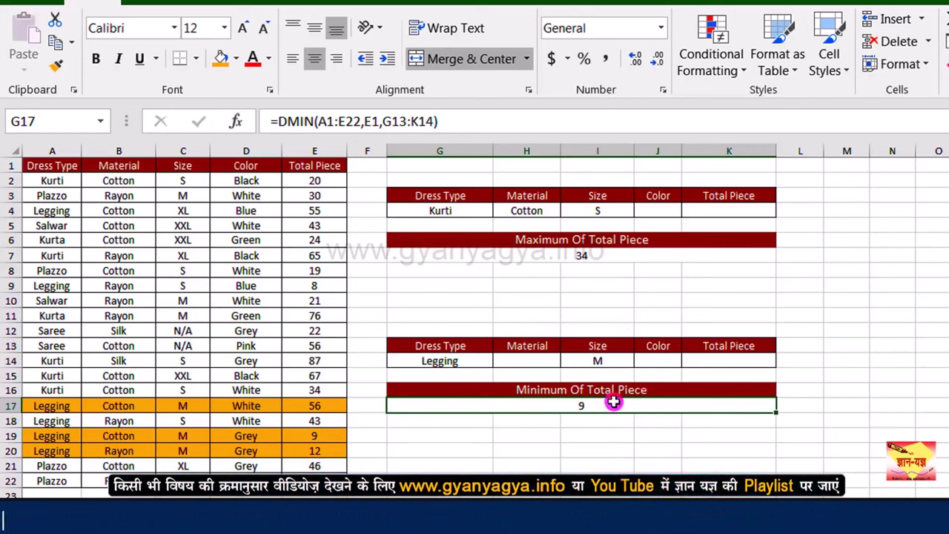
Change the Legging criteria in row 14 by clearing the size and entering White as the color.
left_click(598, 358)
key("Delete")
key("Tab")
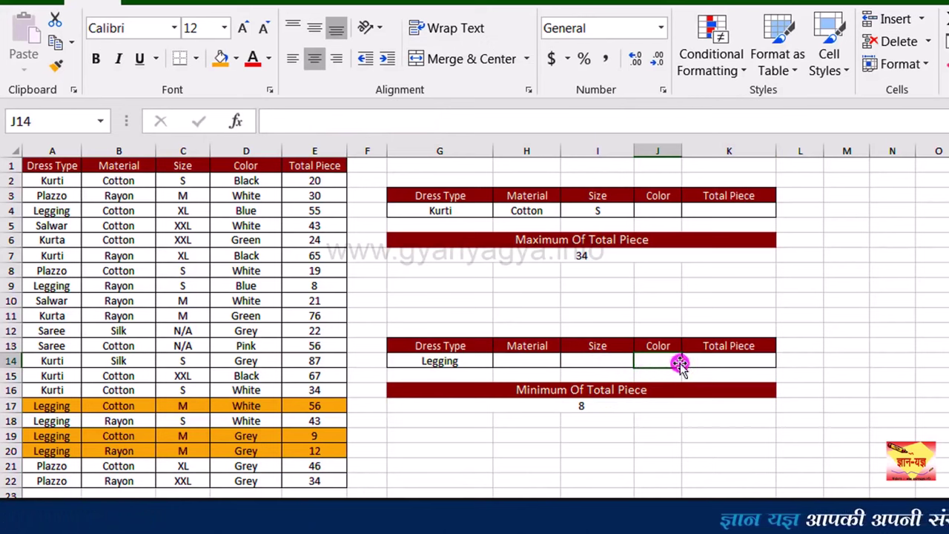
type("Whit")
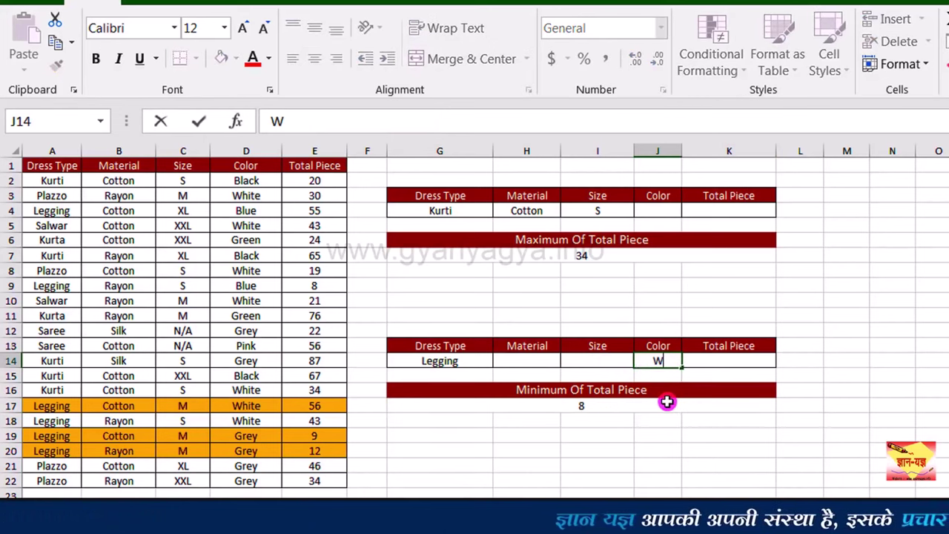
type("e")
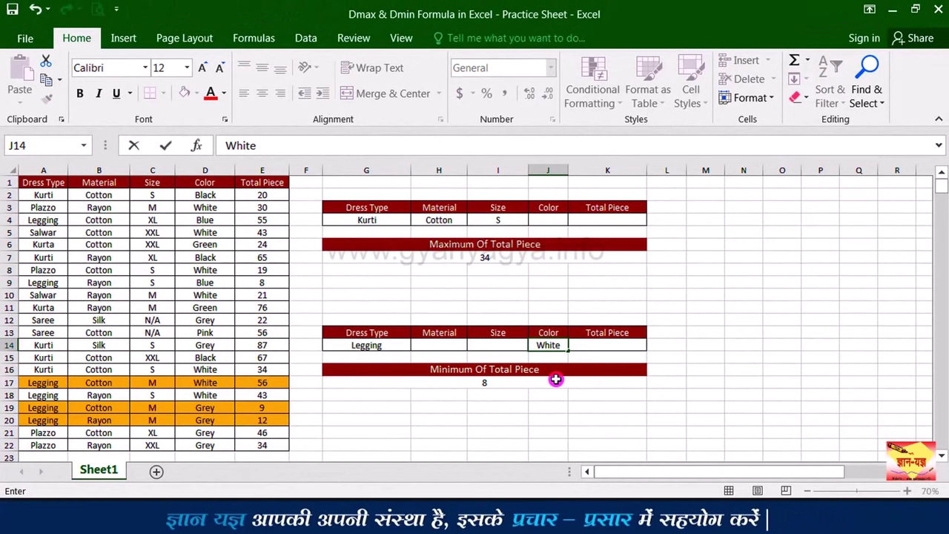
key("Return")
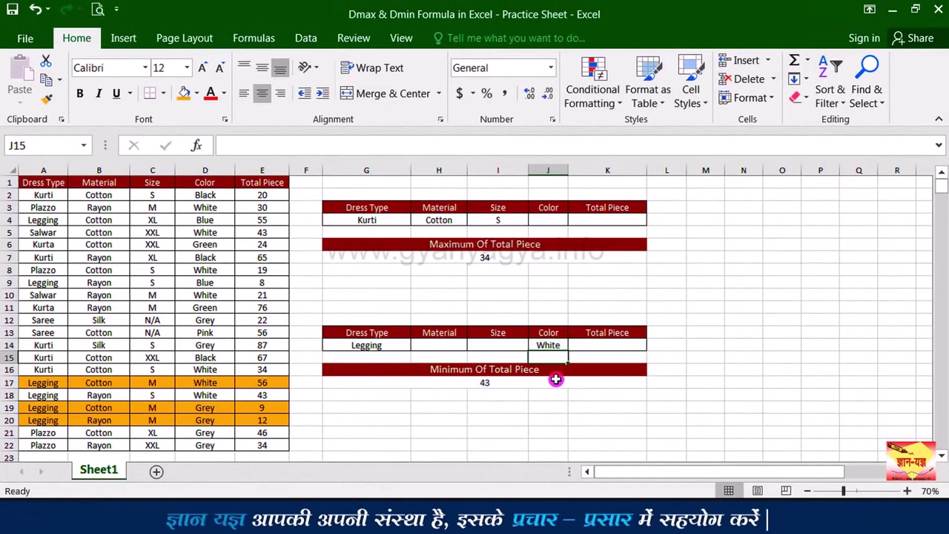
left_click(513, 383)
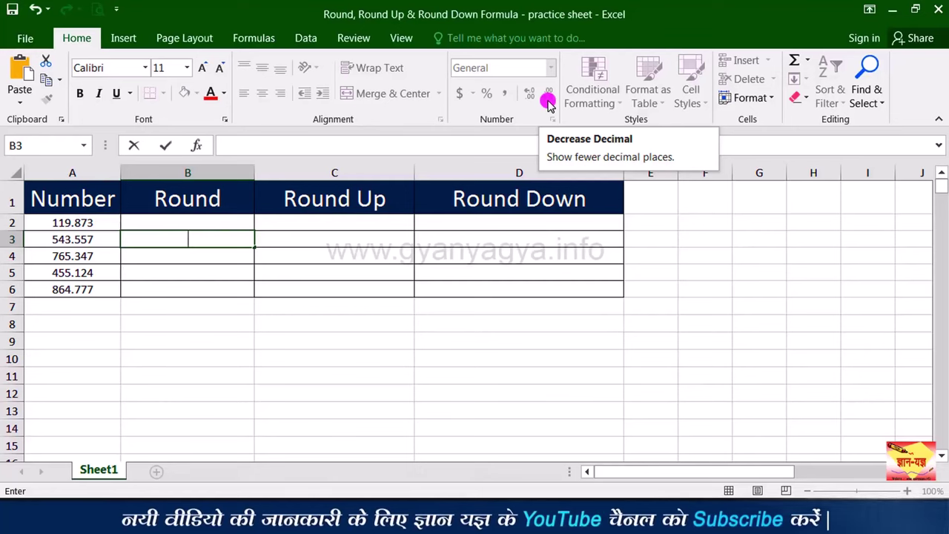
In the Round, Round Up & Round Down practice sheet, enter =A2 in A9 to reference the first number.
key("Return")
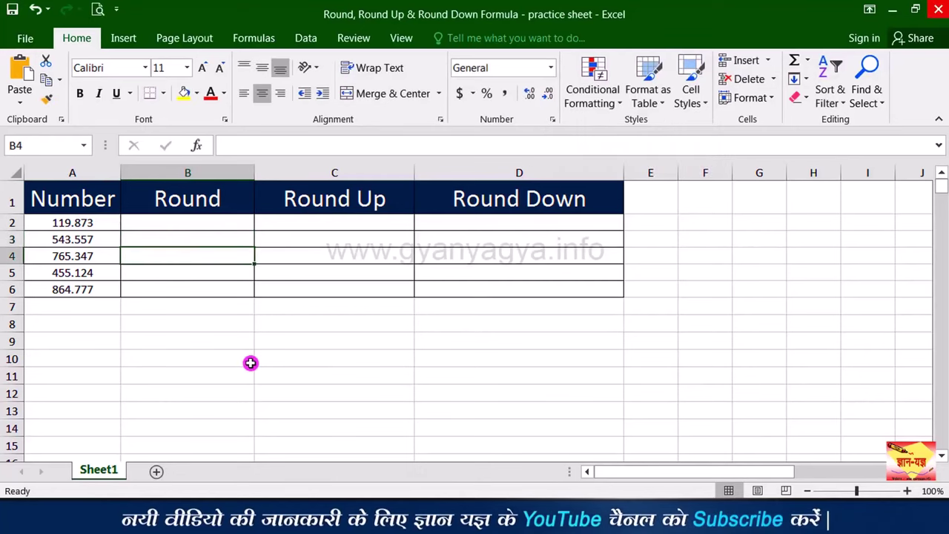
left_click(88, 341)
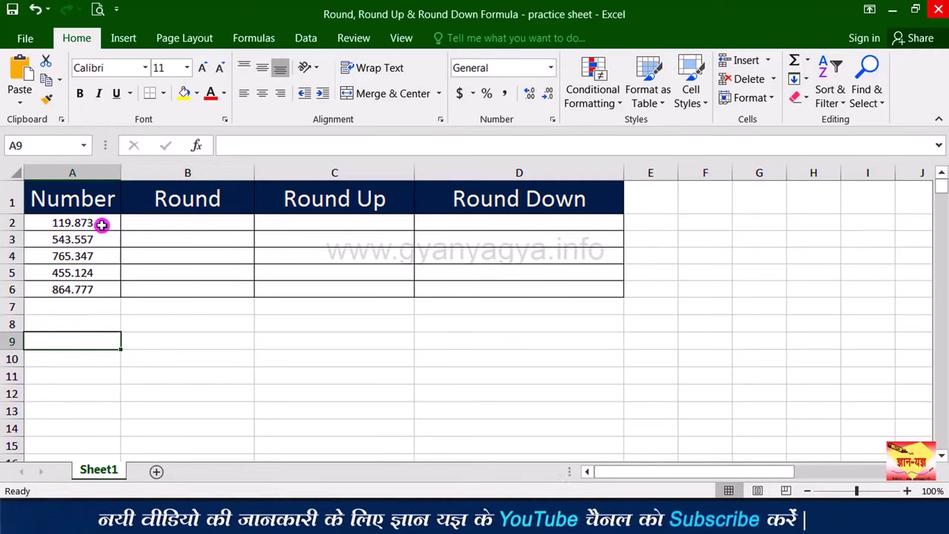
type("=")
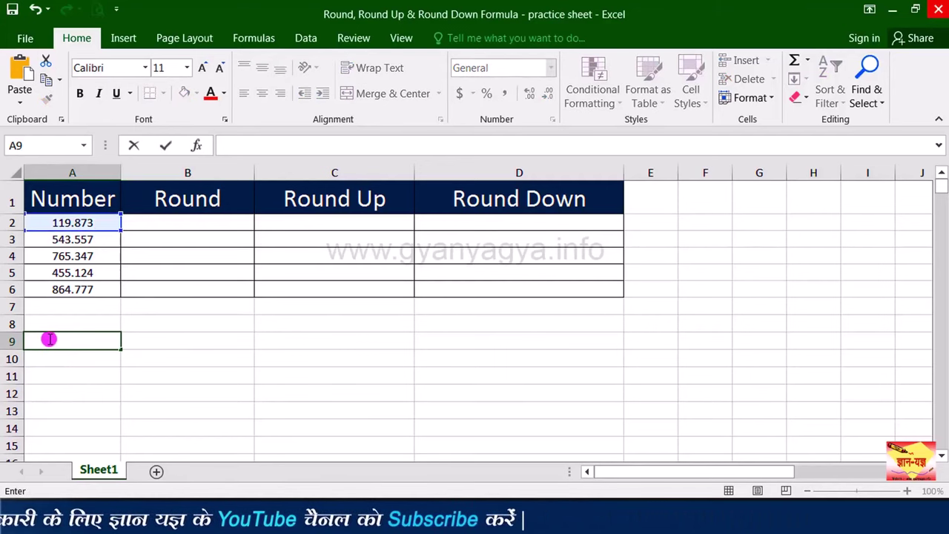
type("=")
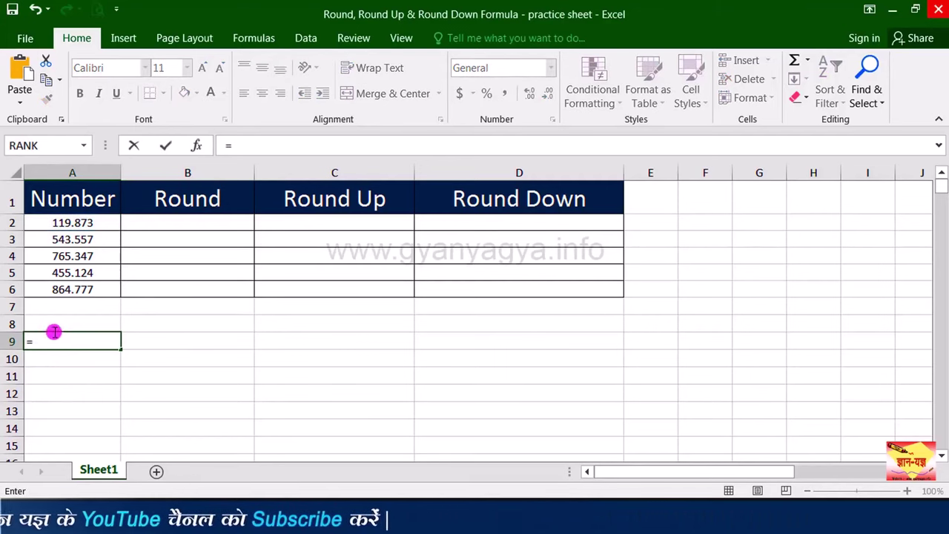
left_click(107, 222)
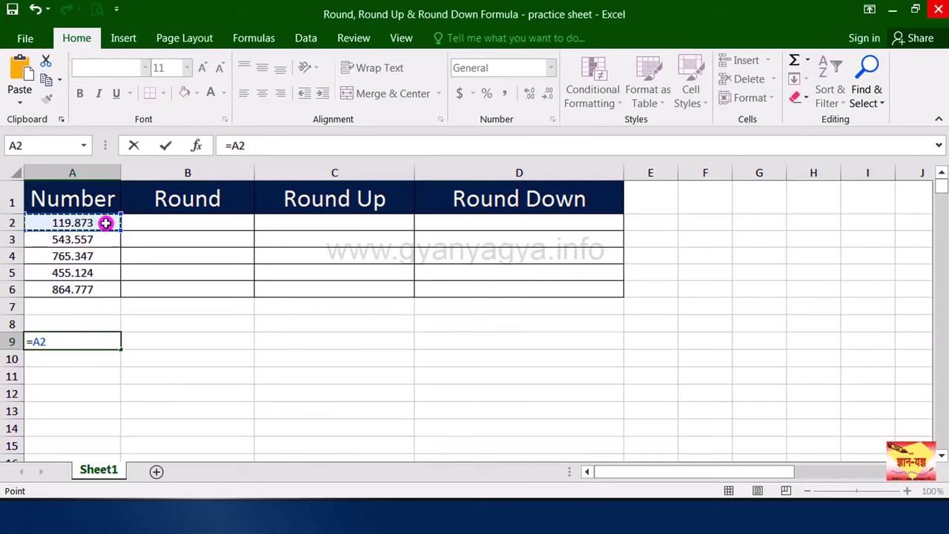
key("Return")
left_click(96, 343)
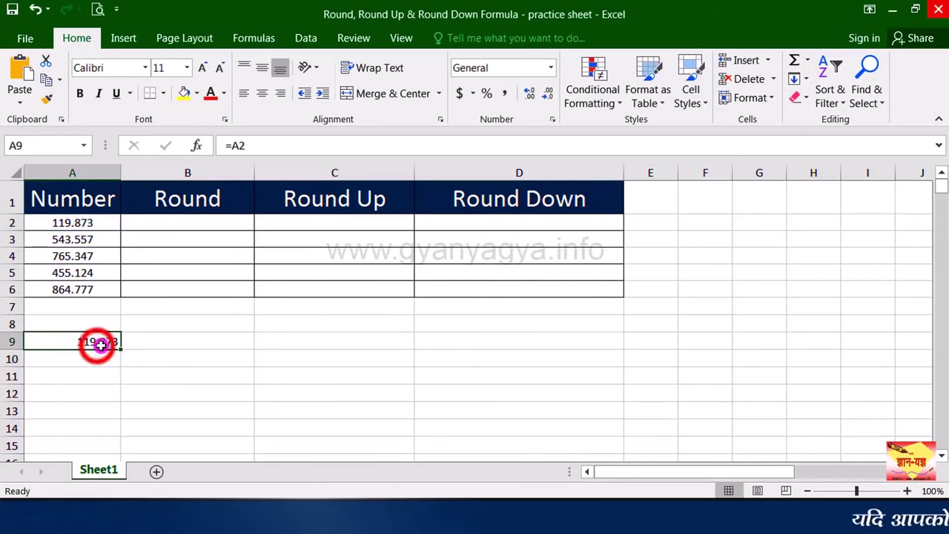
Enter =A9*100 in B9 to multiply the referenced number by 100.
left_click(161, 343)
type("=")
left_click(98, 341)
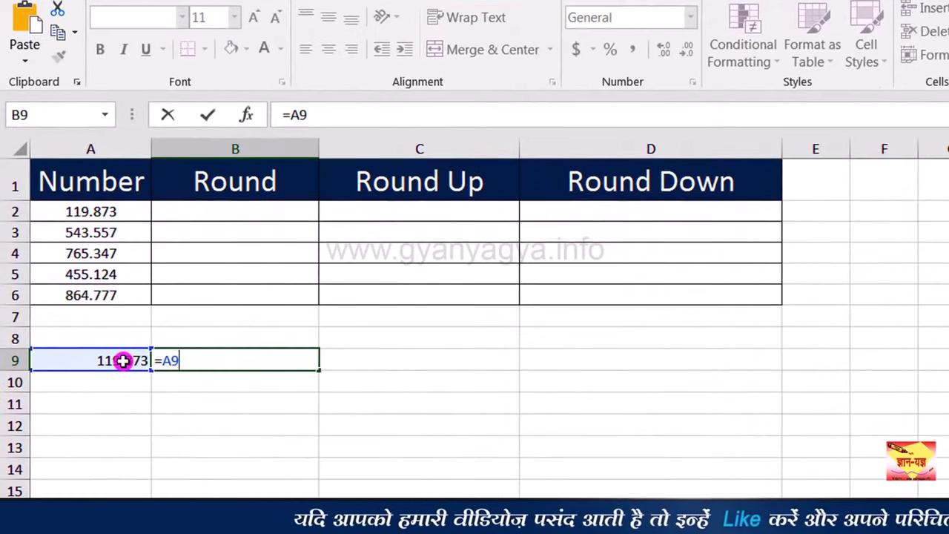
type("*")
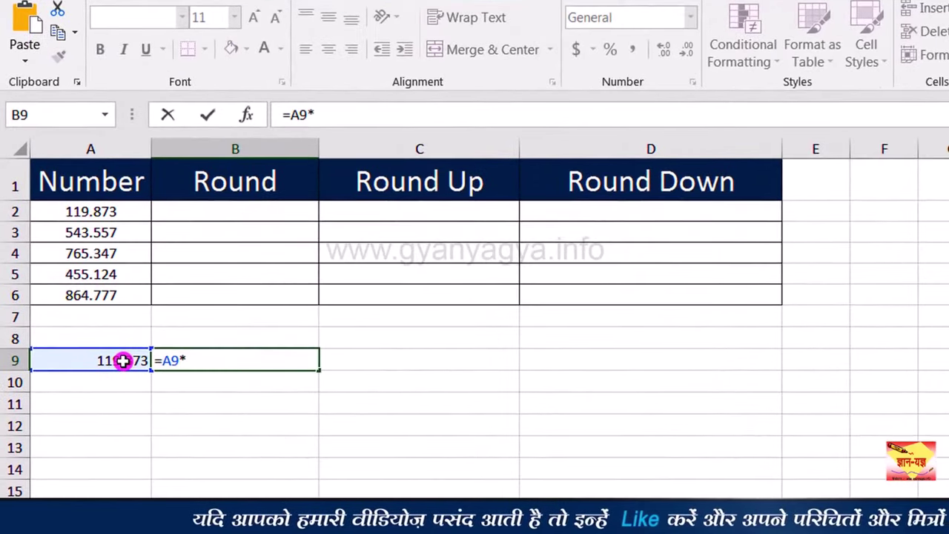
type("100")
key("Return")
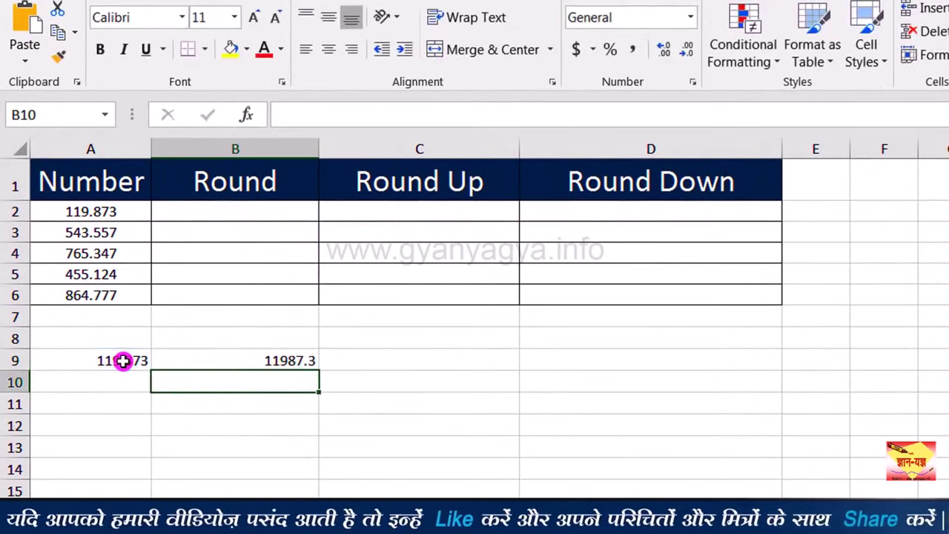
left_click(219, 361)
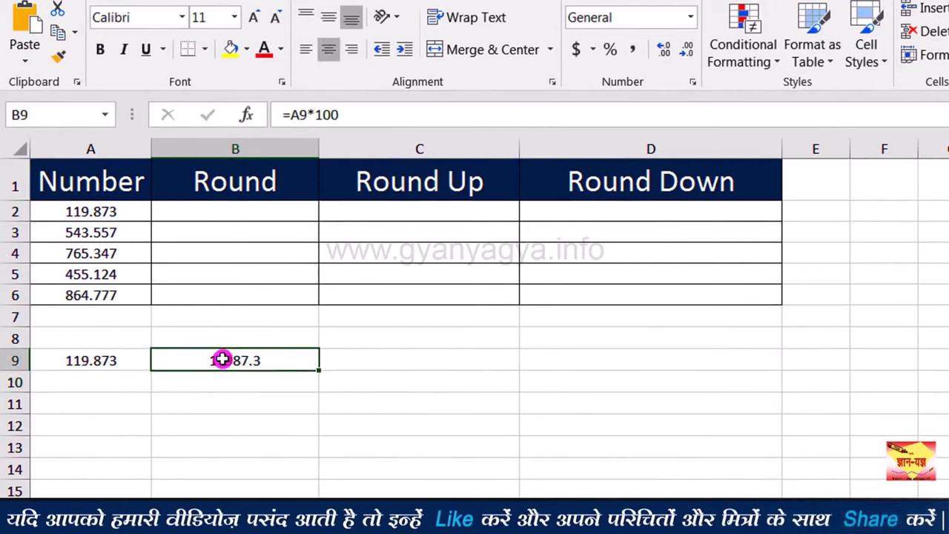
Enter =A9 in A10 and reduce its displayed decimals to show a whole number.
left_click(105, 381)
type("=")
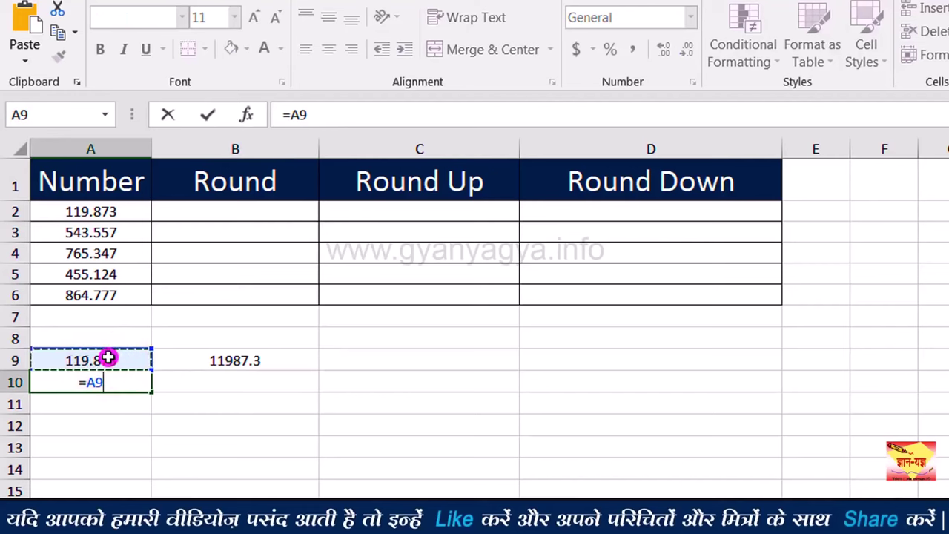
key("Return")
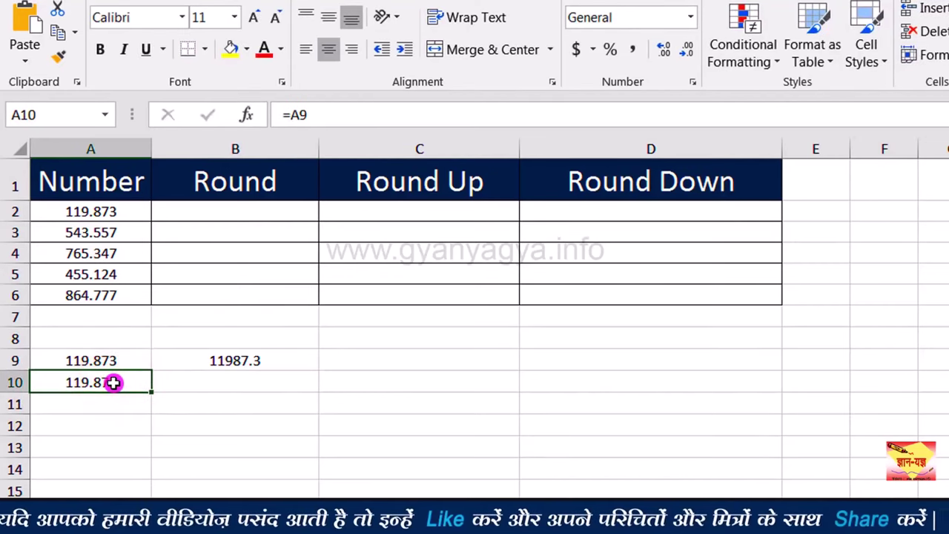
left_click(682, 52)
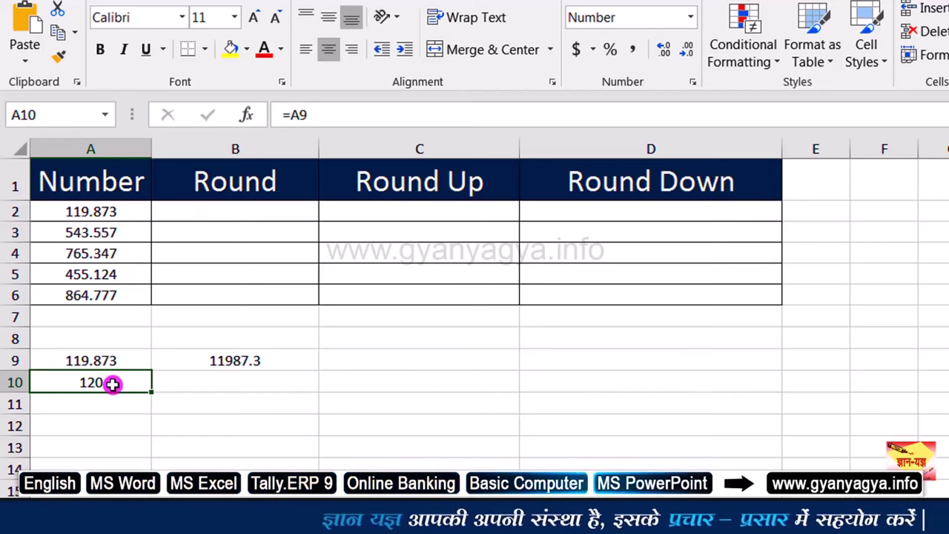
Enter =A10*100 in B10 and compare it with the multiplication in B9.
left_click(192, 379)
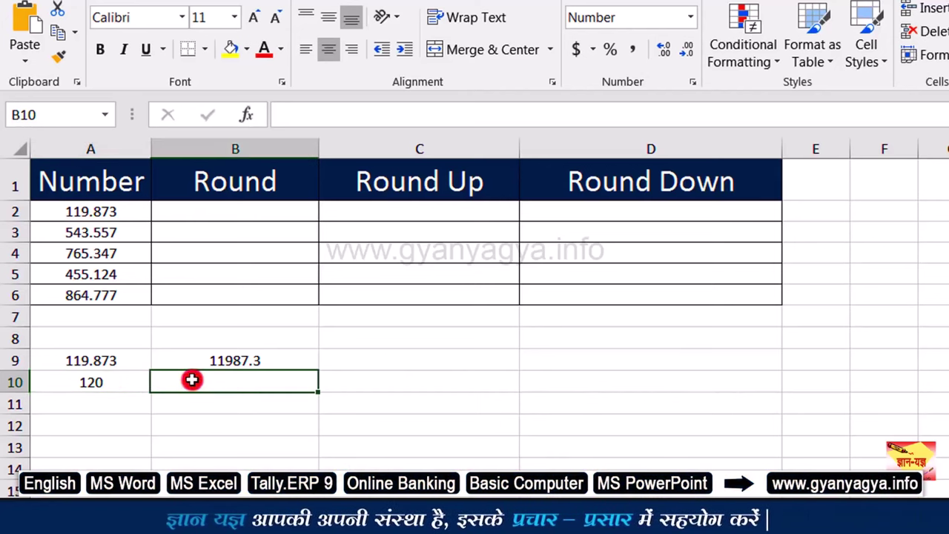
type("=")
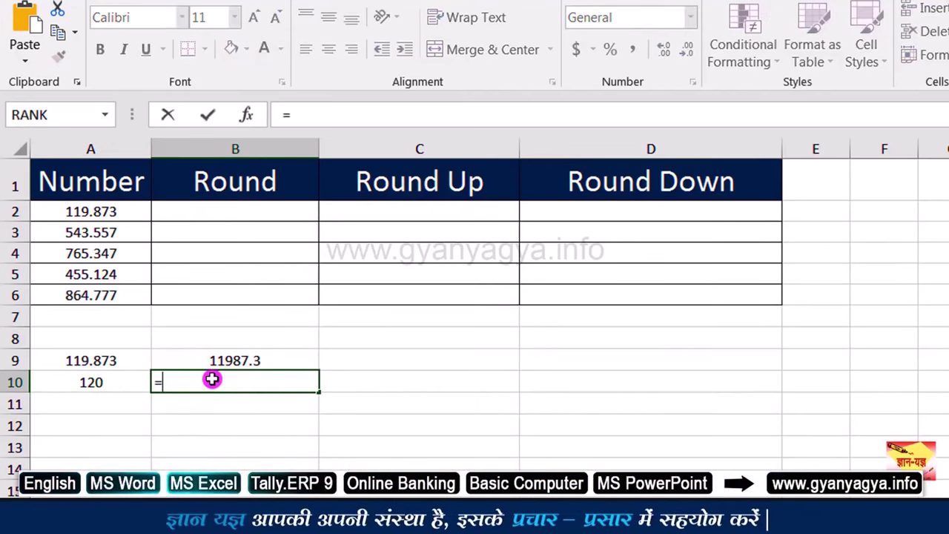
left_click(110, 380)
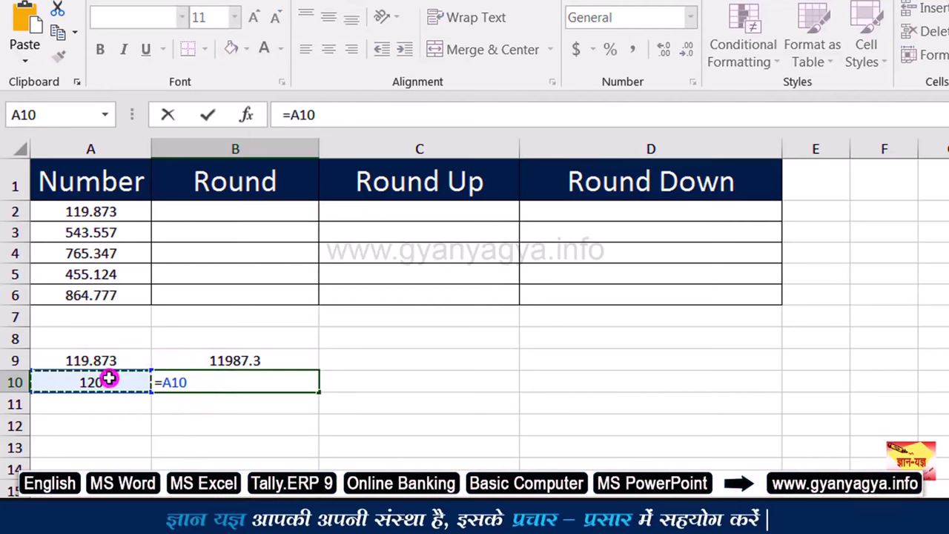
type("*")
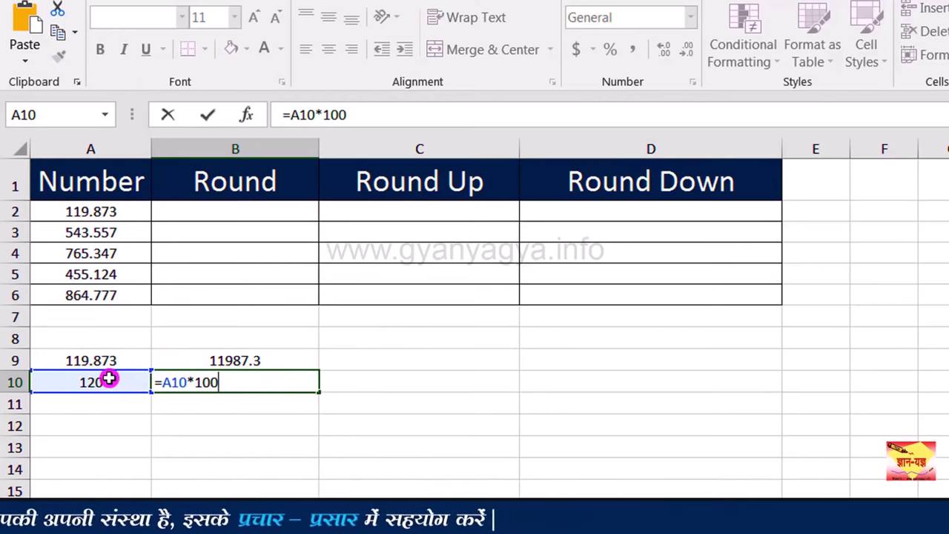
key("Return")
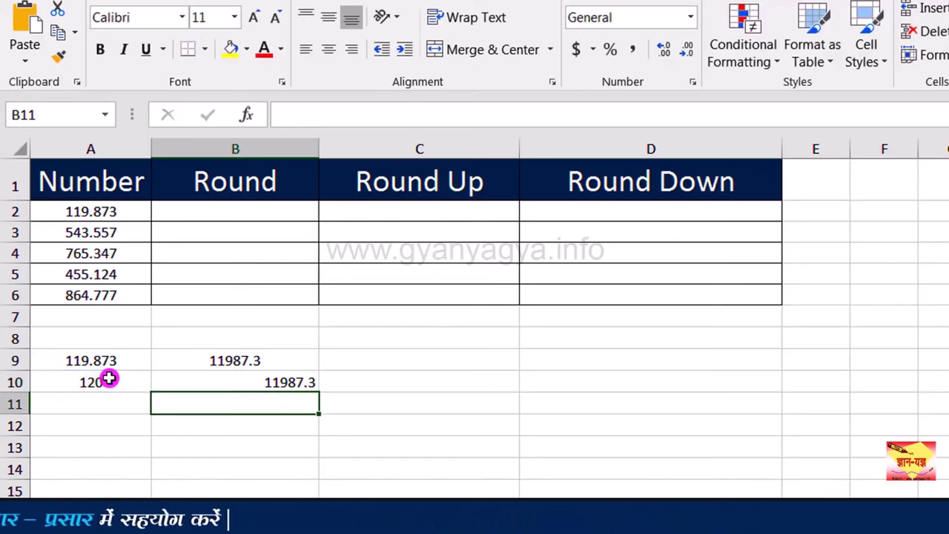
left_click(275, 392)
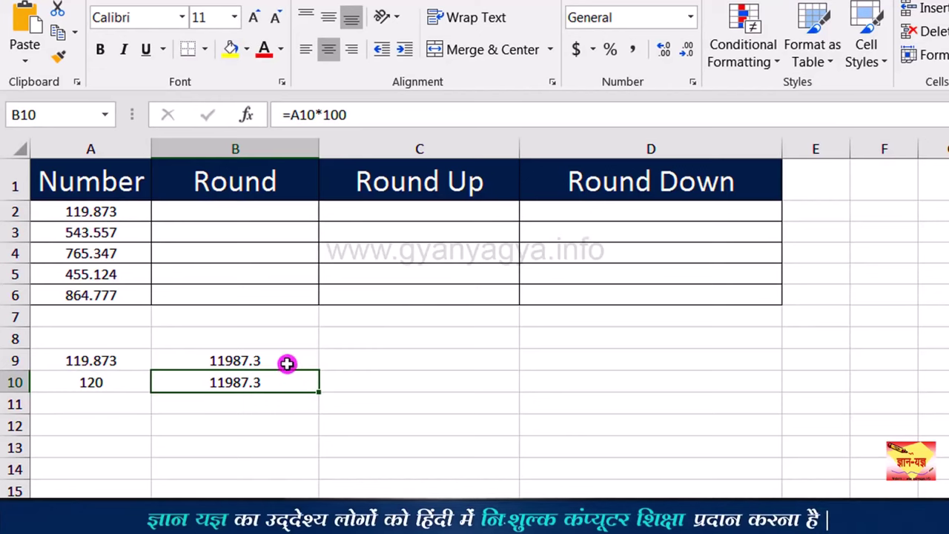
left_click(287, 364)
left_click(130, 358)
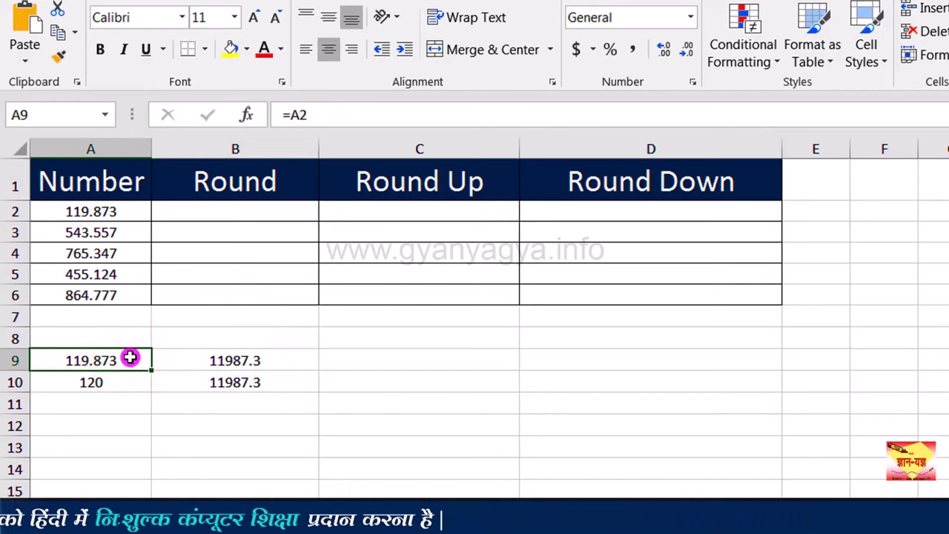
left_click(220, 392)
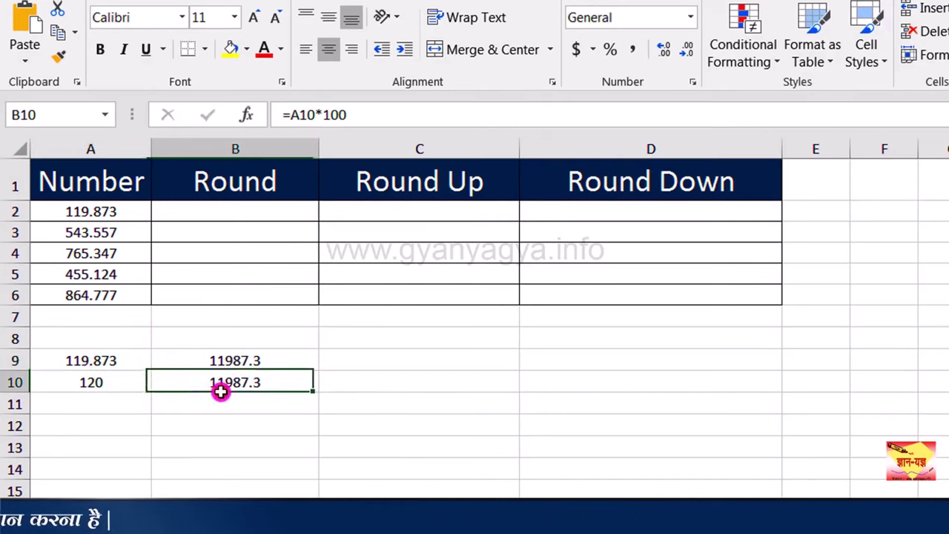
left_click(108, 389)
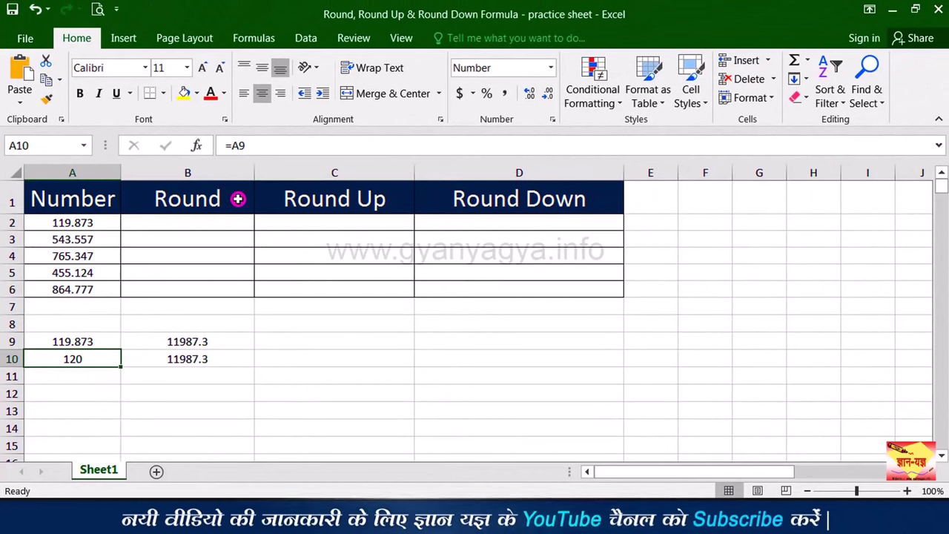
key("Right")
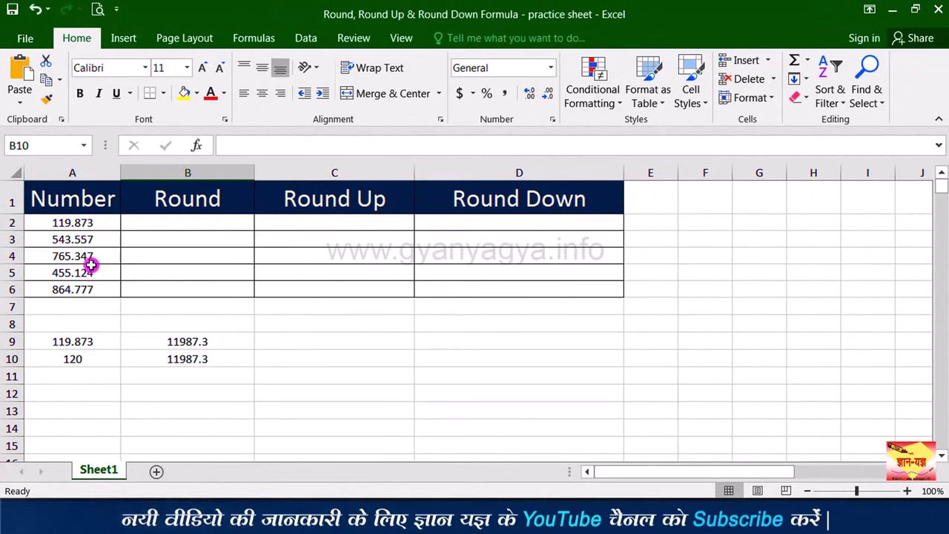
Enter =ROUND(A2,2) in B2 to round the first number to two decimals, and fill it down to B6.
left_click(221, 224)
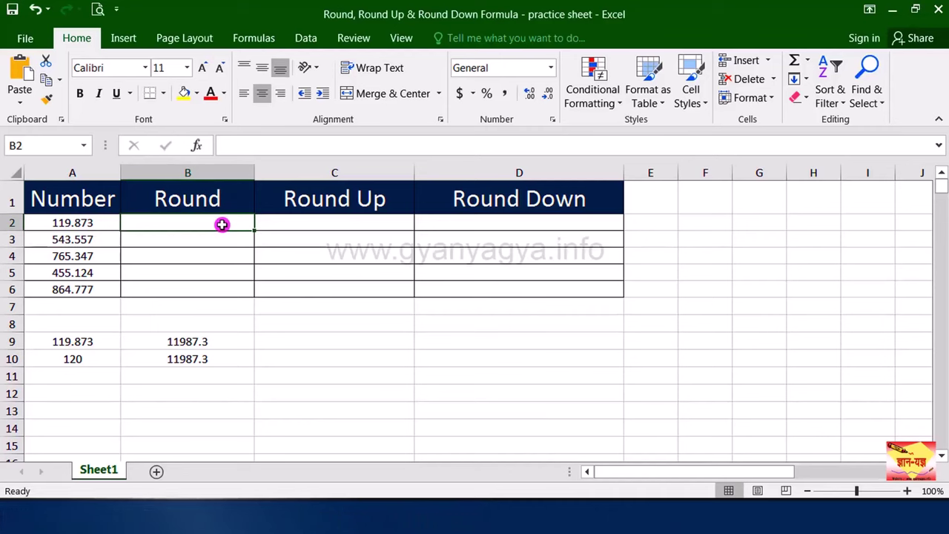
type("=")
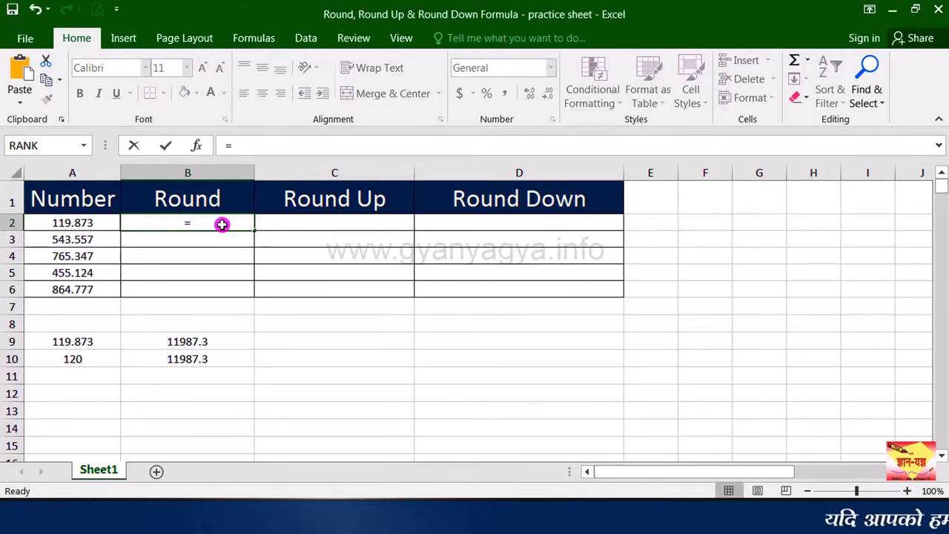
type("rou")
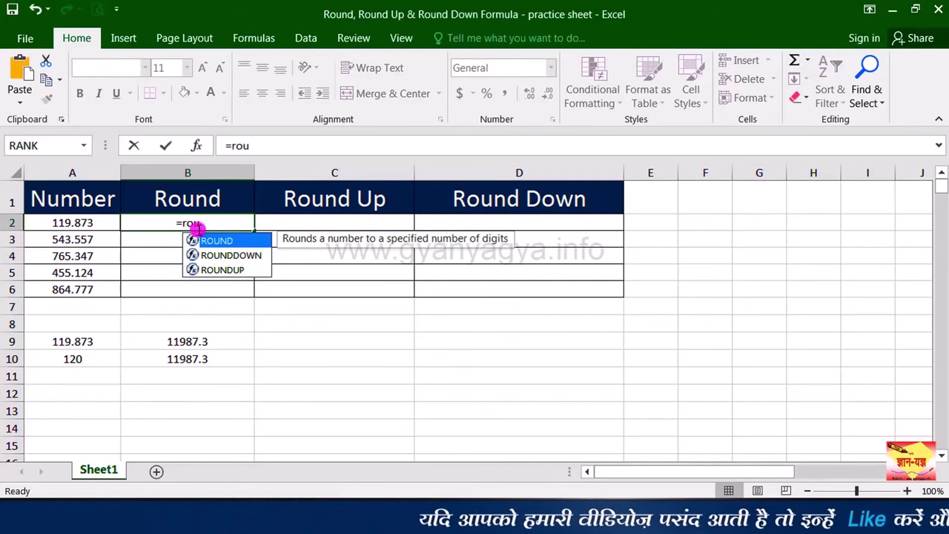
double_click(241, 242)
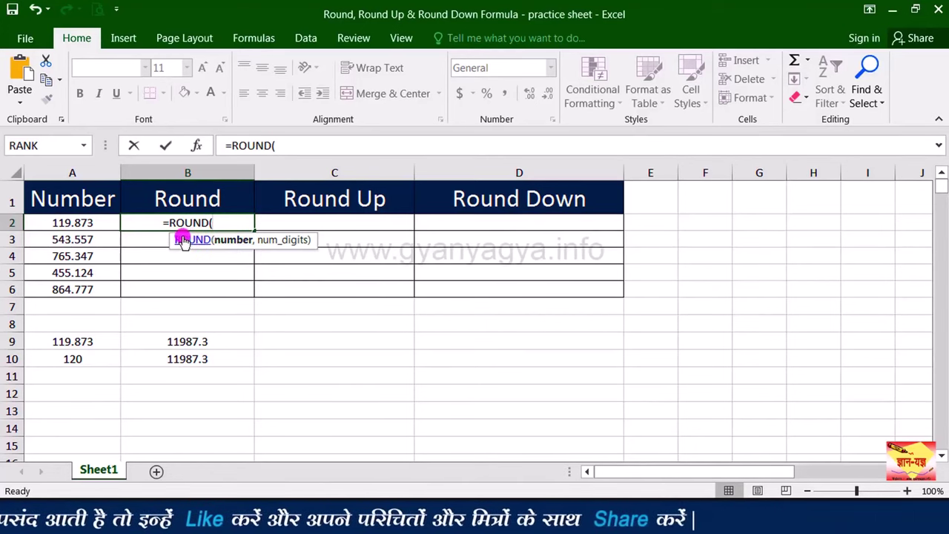
left_click(98, 223)
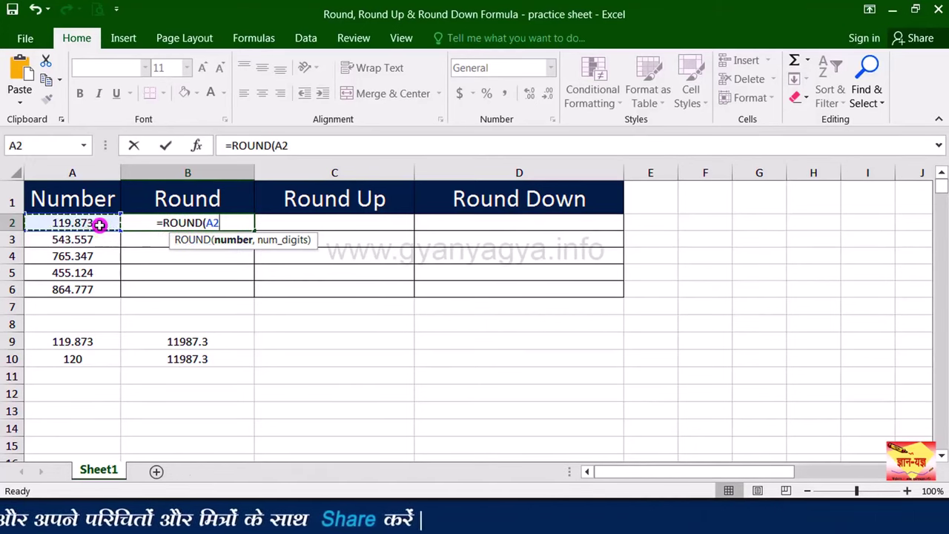
type(",")
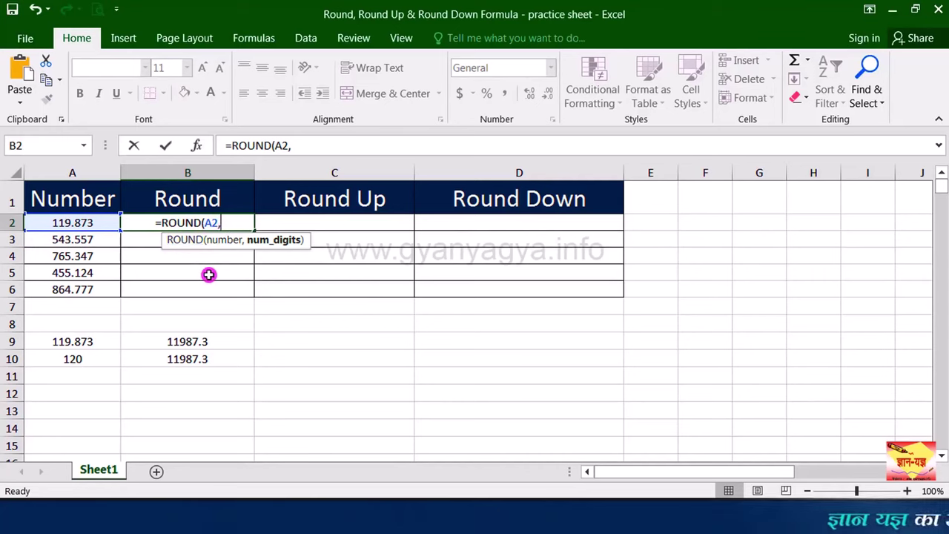
type(")")
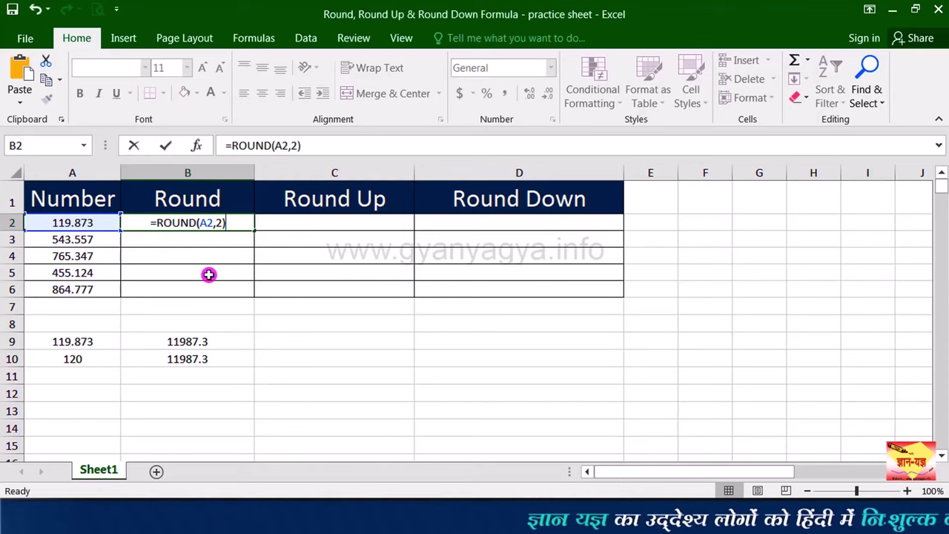
left_click(233, 222)
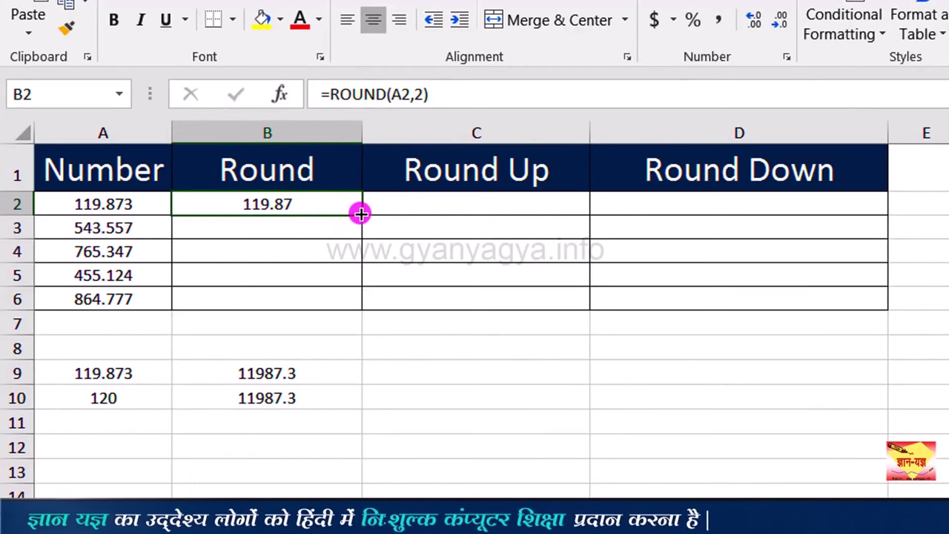
left_click_drag(360, 212, 344, 291)
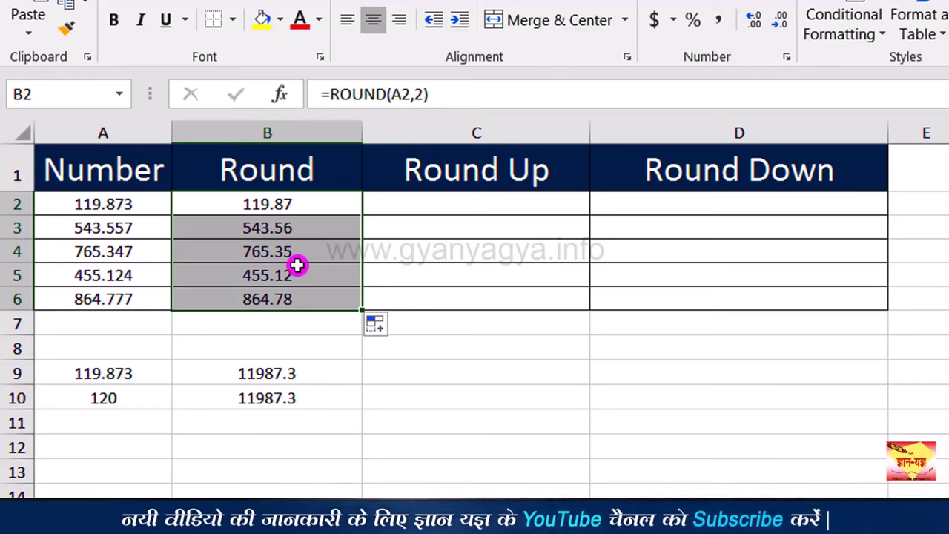
Clear the formulas in B2:B6 and enter =ROUND(A2,1) in B2 to round the first number to one decimal.
key("Delete")
left_click(253, 198)
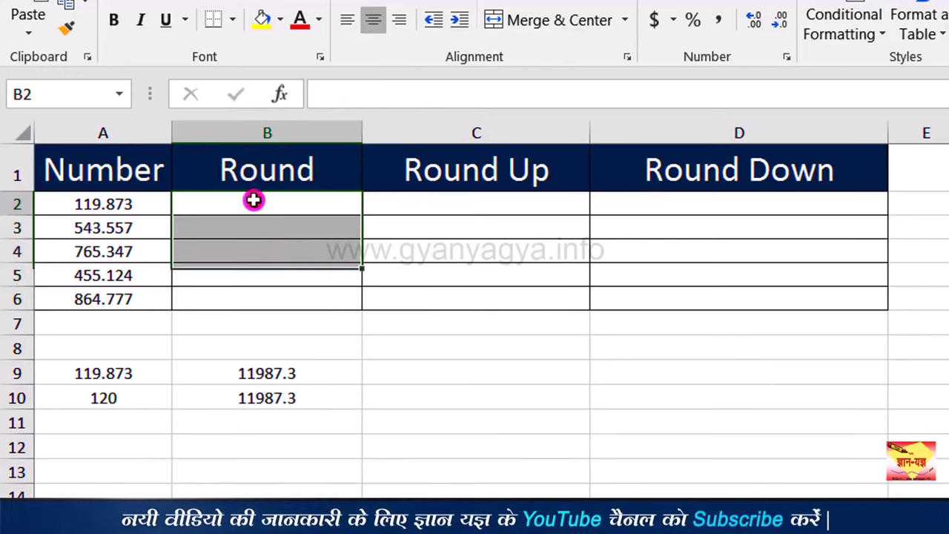
type("=ROUND(")
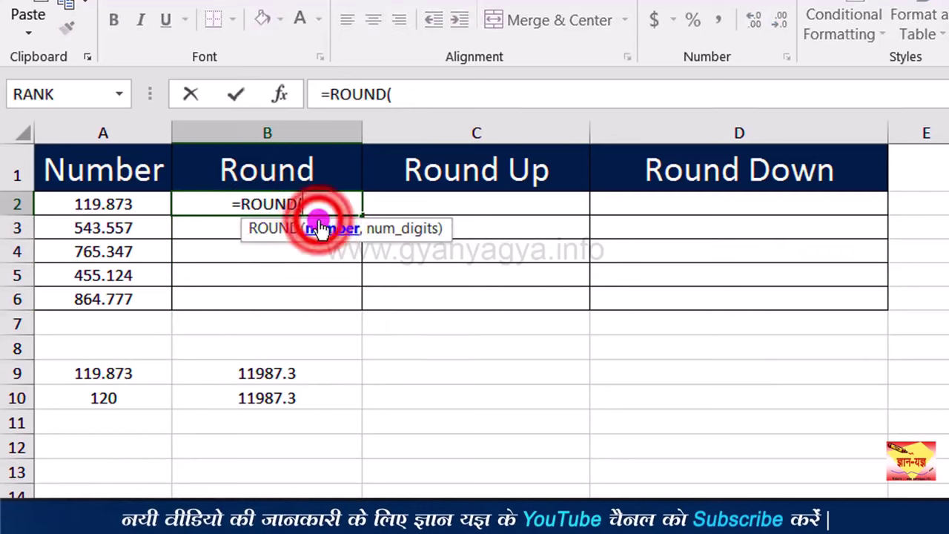
left_click(115, 207)
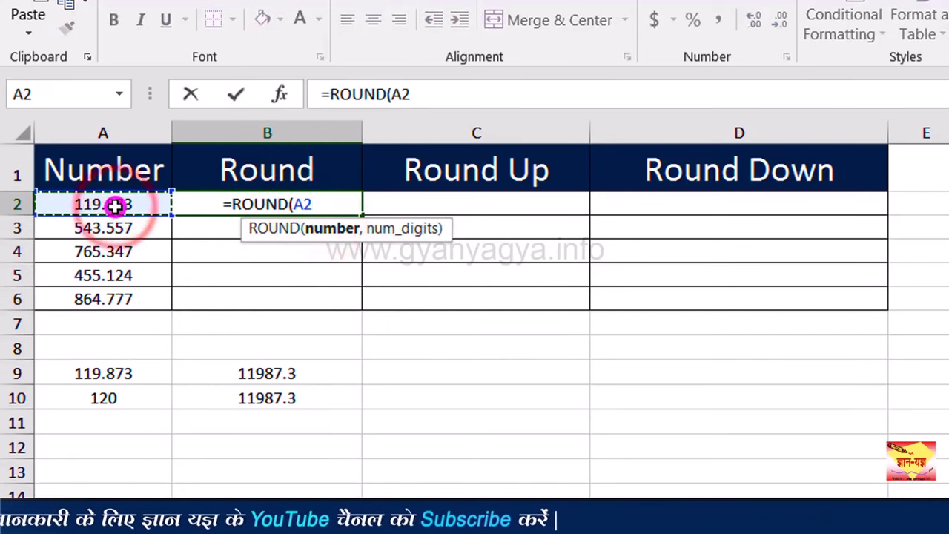
type(",")
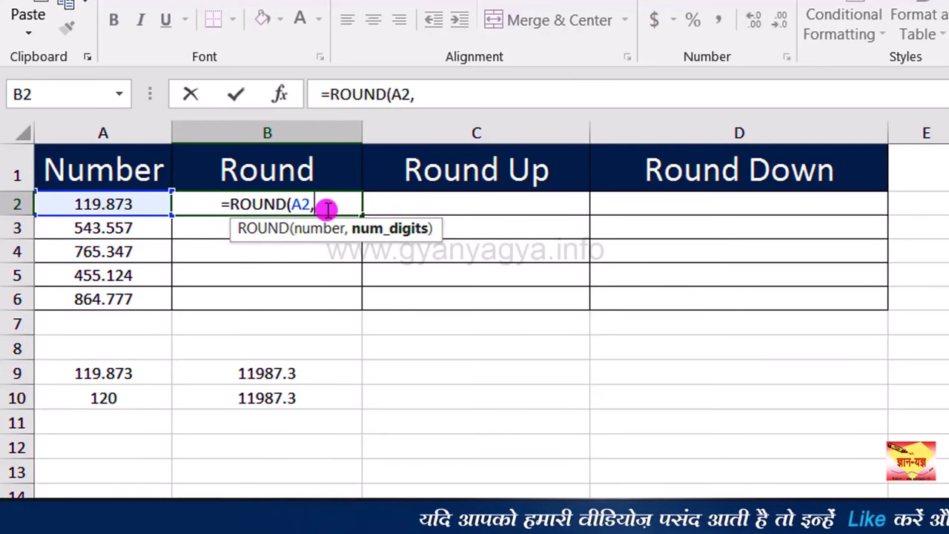
type("1")
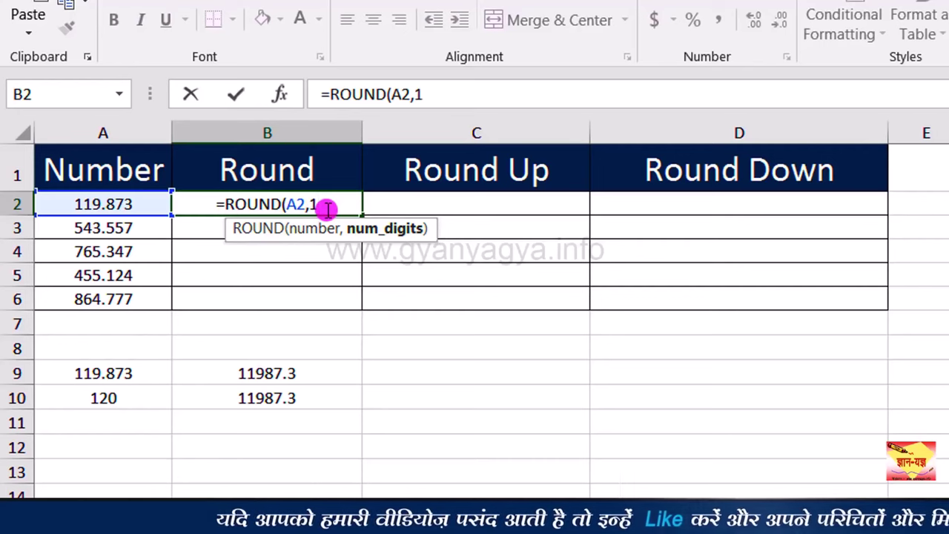
type(")")
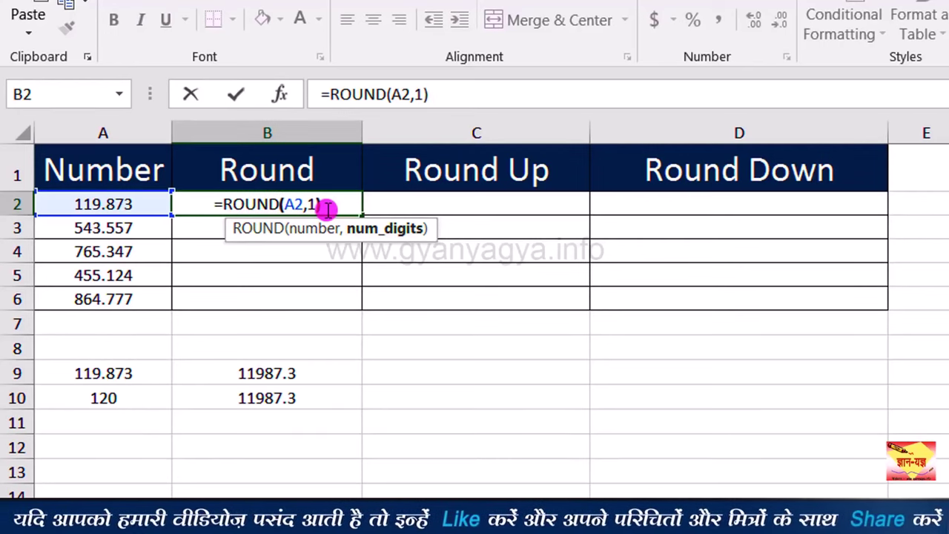
key("ctrl+Return")
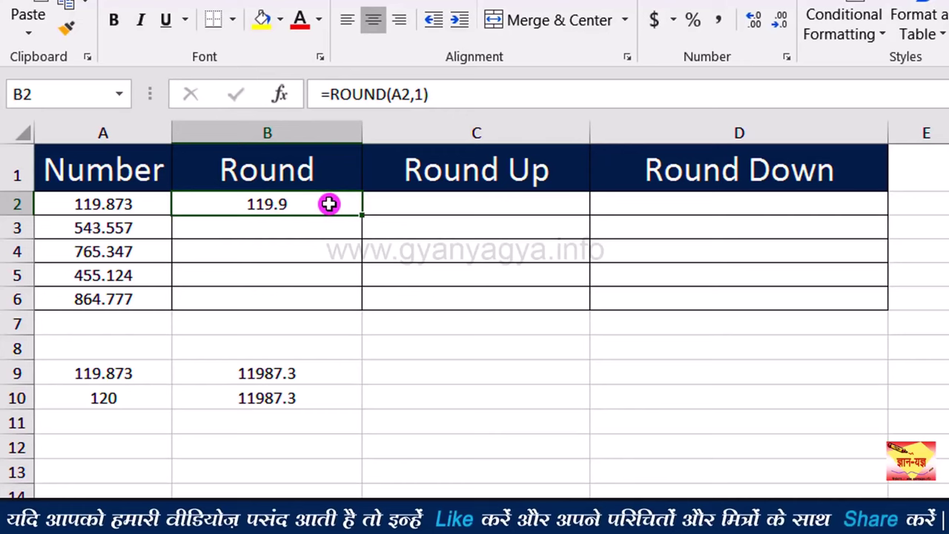
Edit the ROUND formula in B2 to use 0 digits, making it =ROUND(A2,0).
double_click(290, 209)
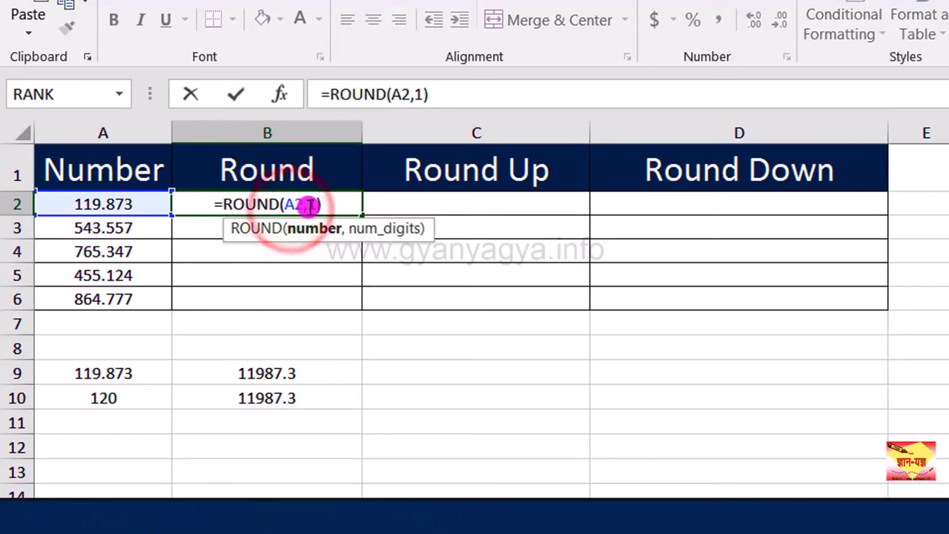
left_click(315, 203)
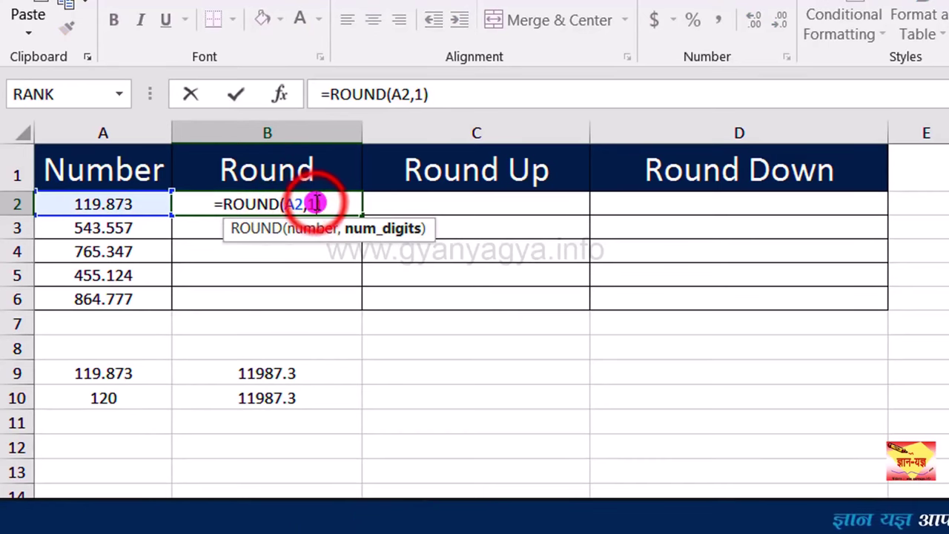
key("BackSpace")
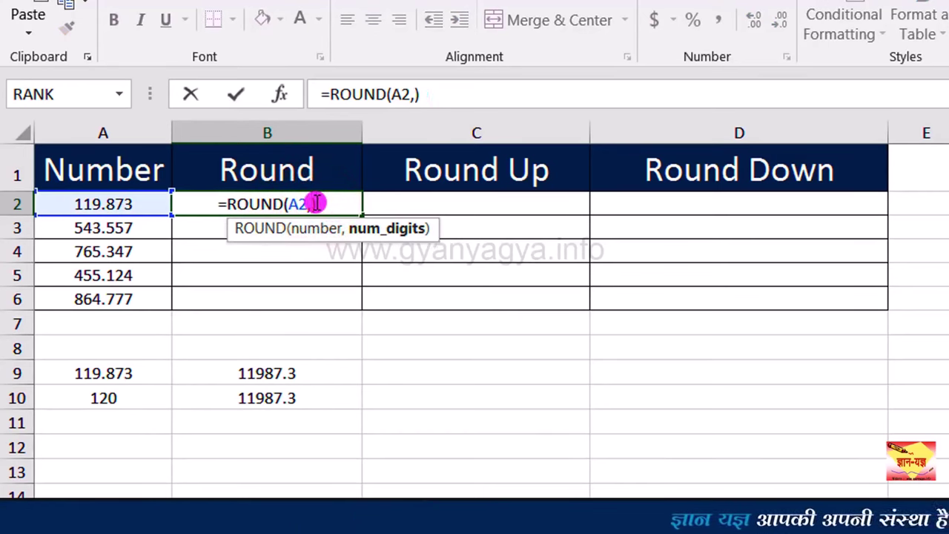
type("0")
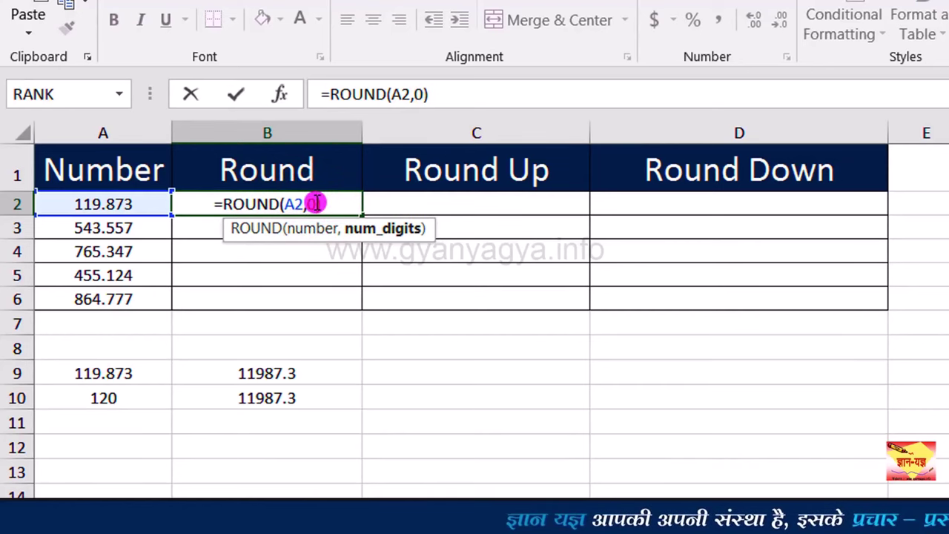
key("Return")
left_click(210, 205)
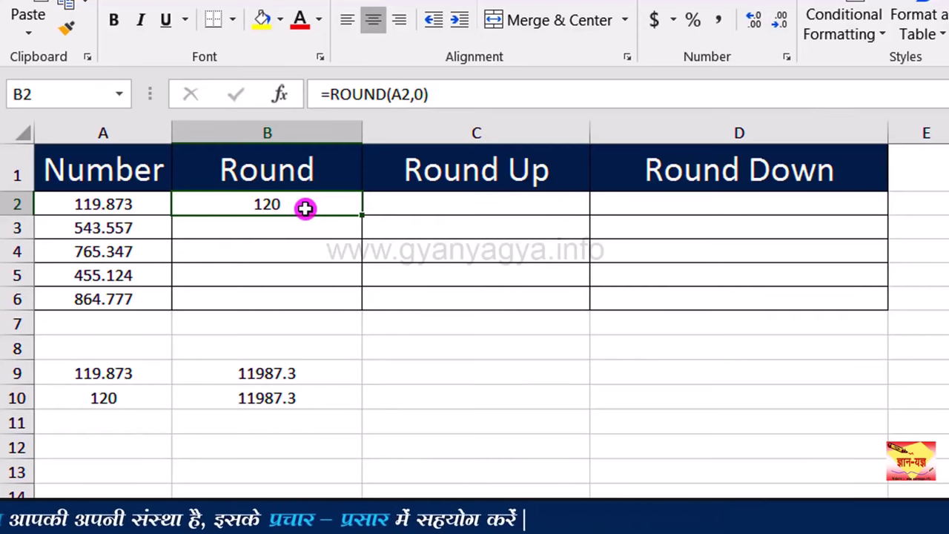
Enter =B2 in A11 to reference the number rounded by the ROUND formula.
left_click(121, 422)
type("=")
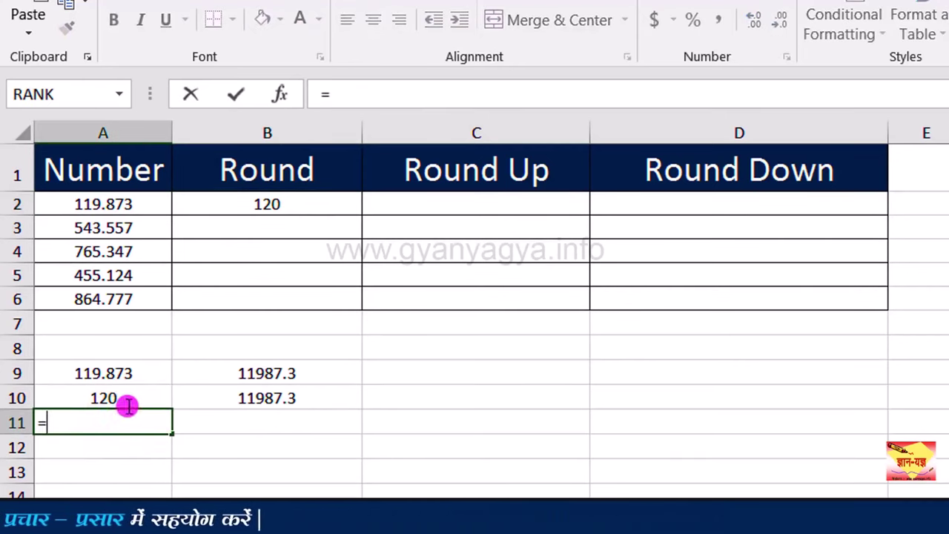
left_click(319, 204)
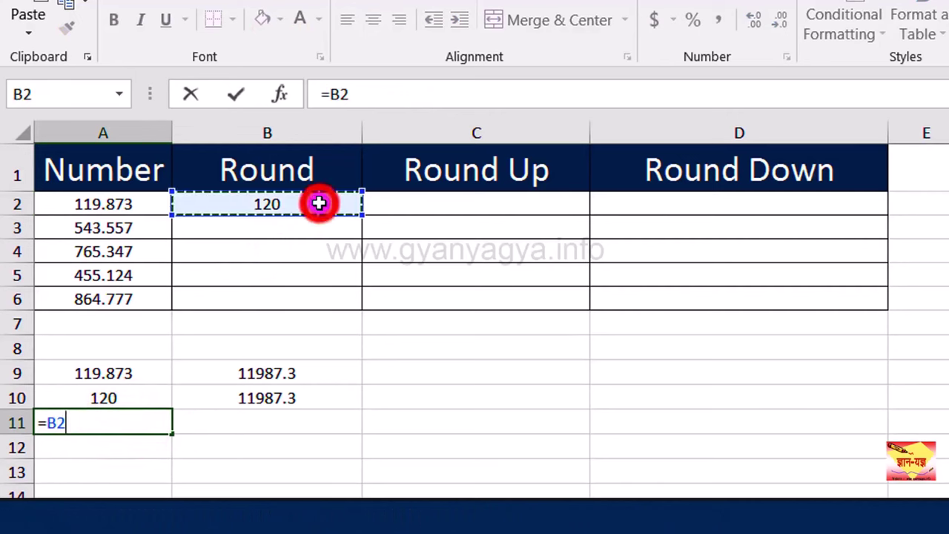
key("Return")
Enter =A11*100 in B11 to multiply the rounded number by 100, and review it against the ROUND formula in B2.
left_click(288, 424)
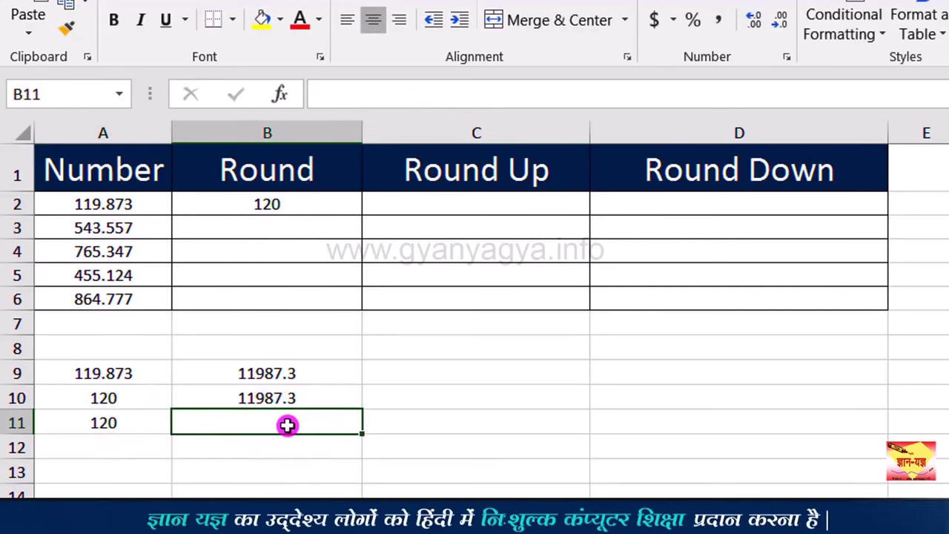
type("=")
left_click(142, 421)
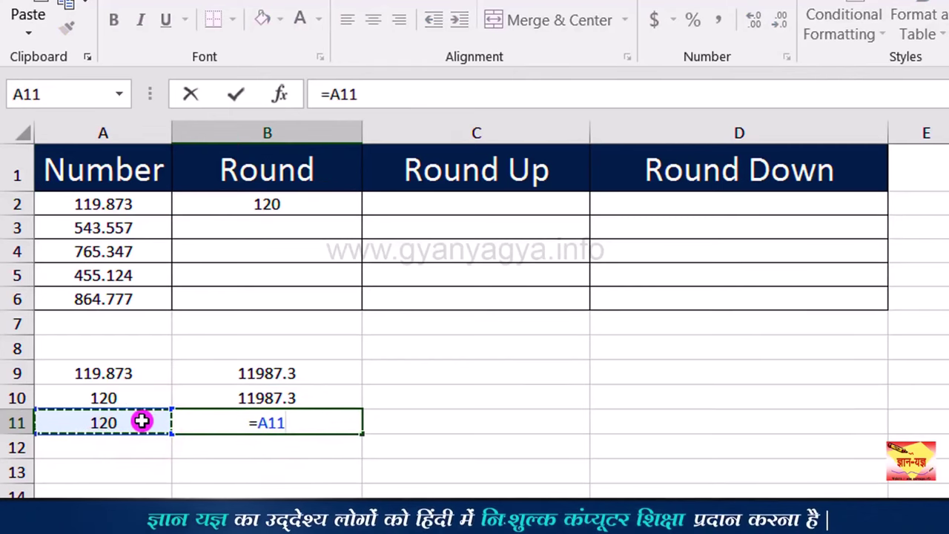
type("*")
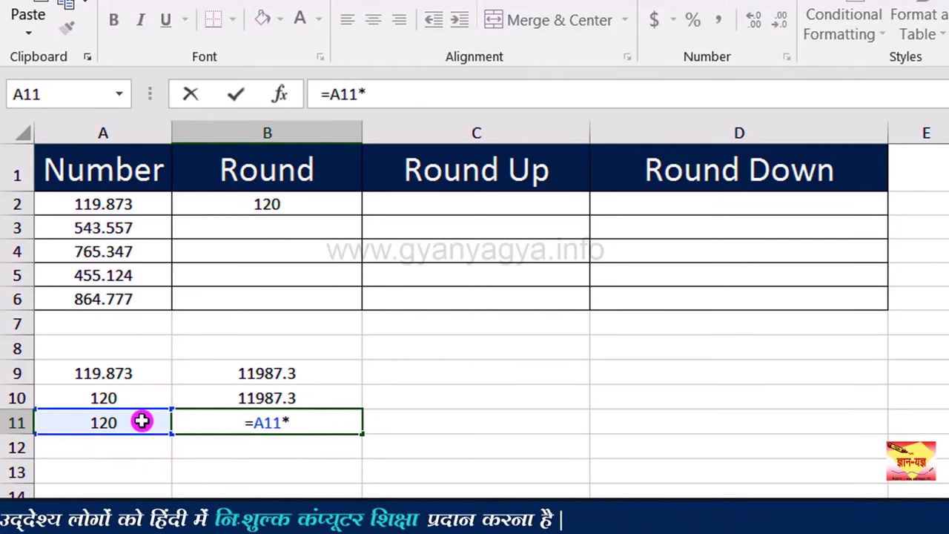
type("100")
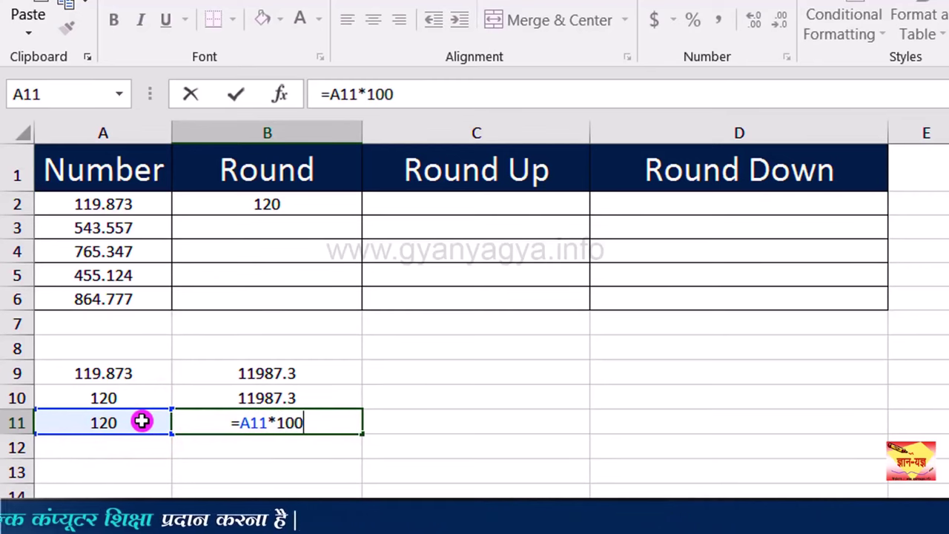
key("Return")
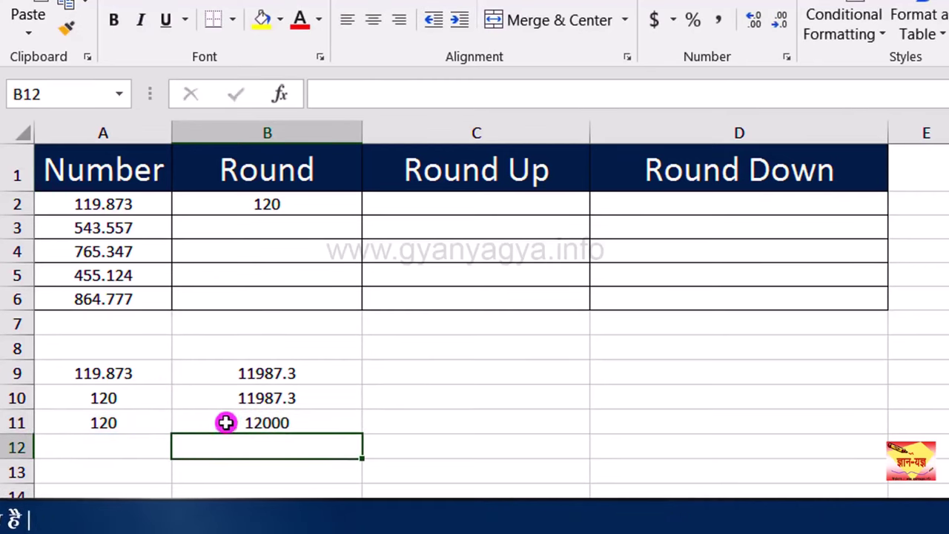
left_click(225, 423)
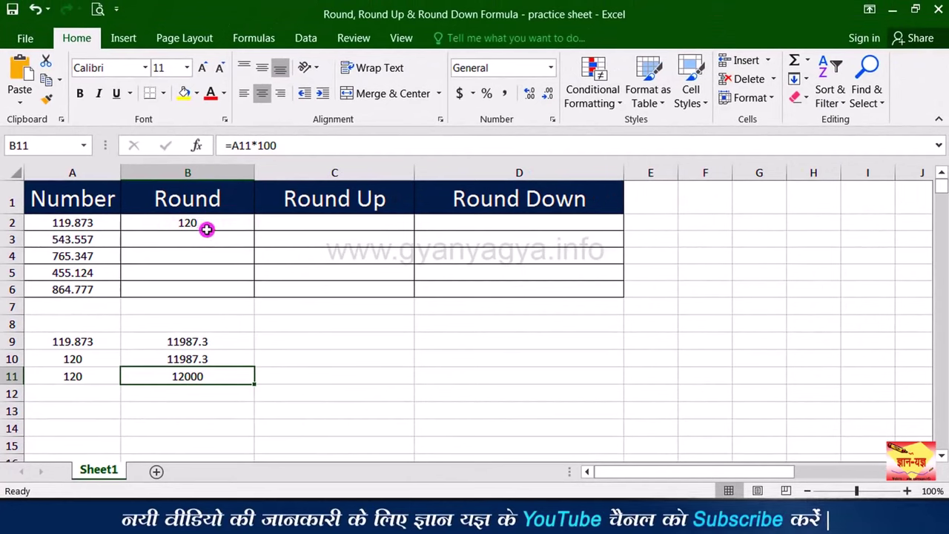
left_click(250, 232)
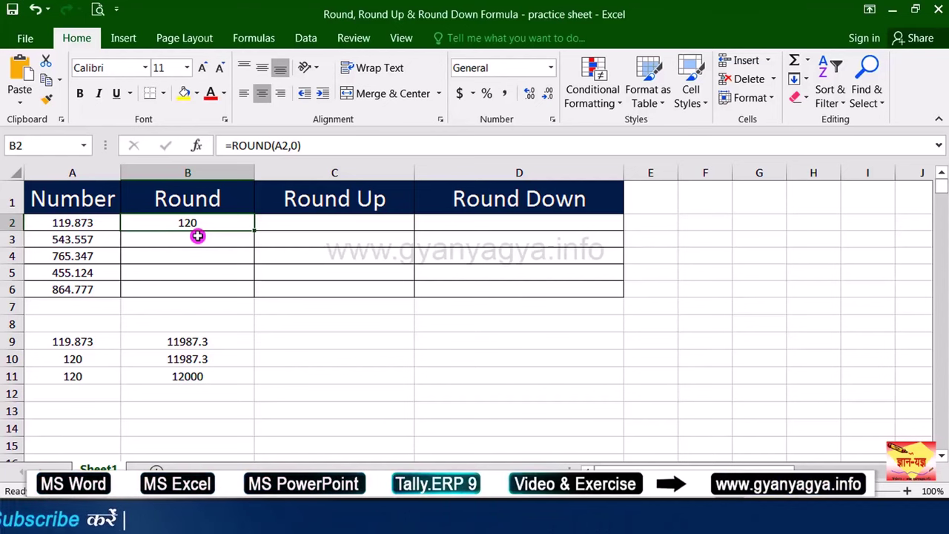
Enter the sample decimals 0.5, 0.51 and 0.49 in cells C9, C10 and C11 to illustrate the rounding threshold.
left_click(308, 344)
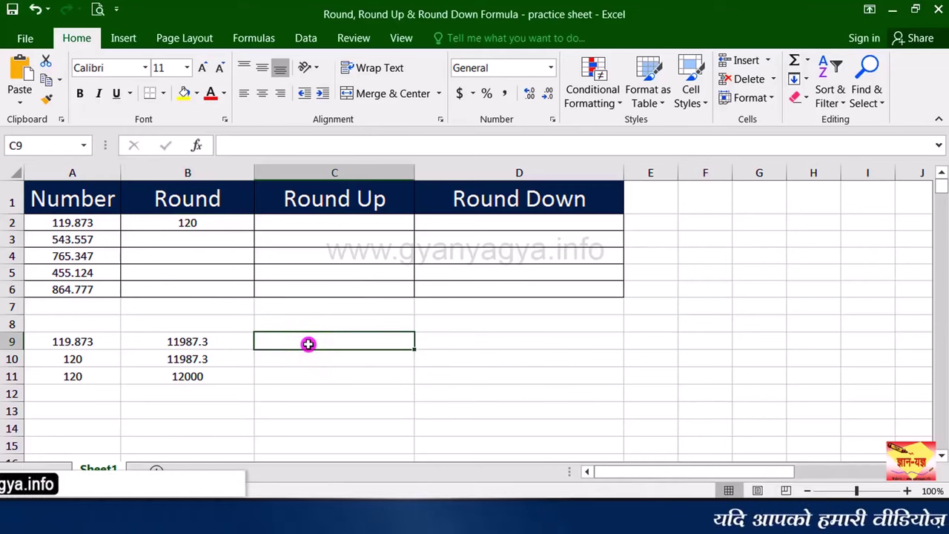
type("0")
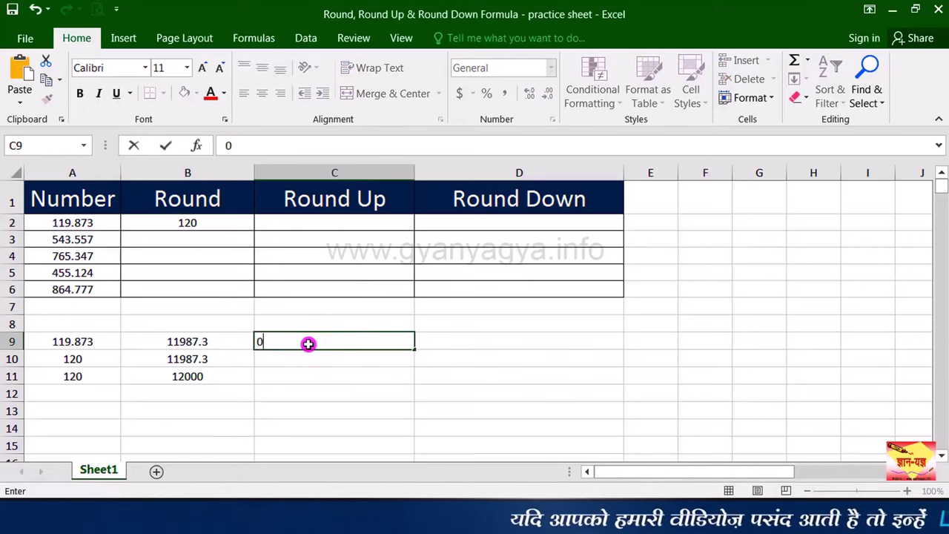
type(".5")
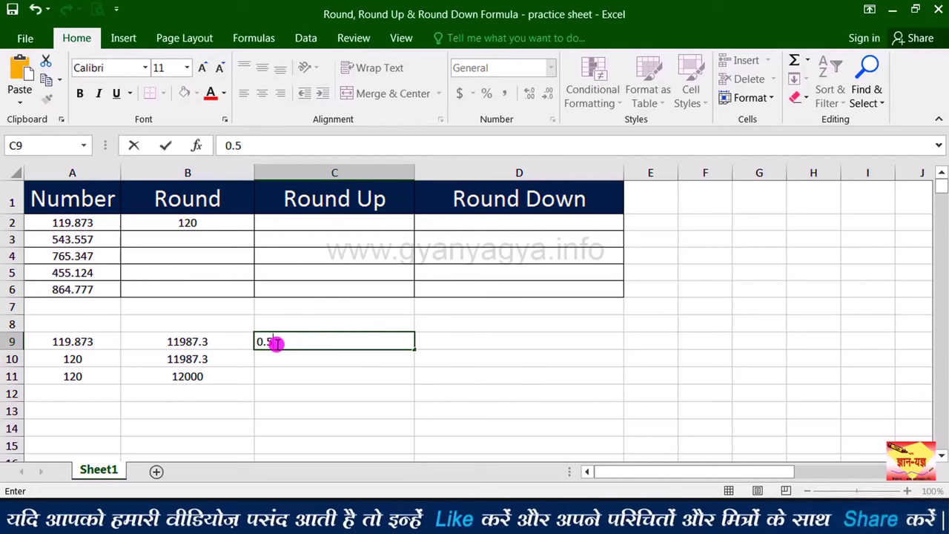
key("Return")
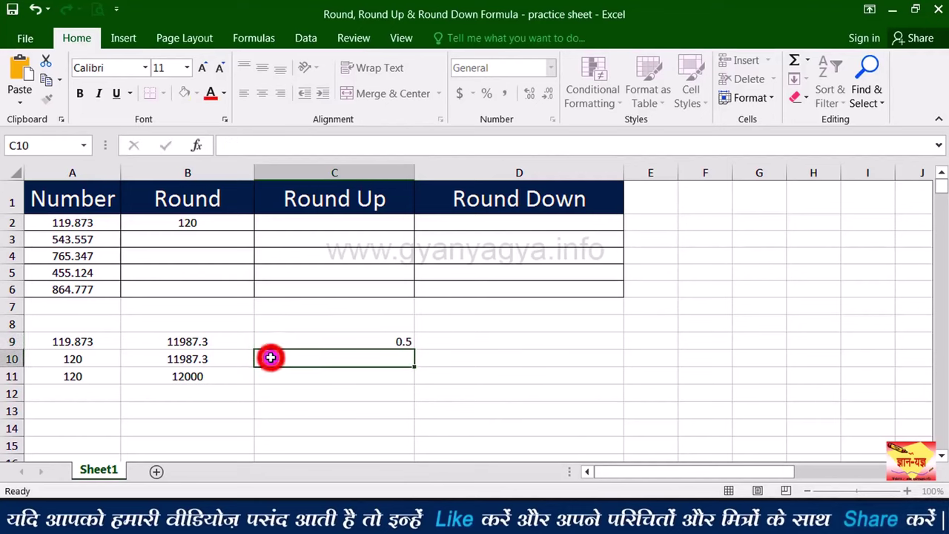
type("0.51")
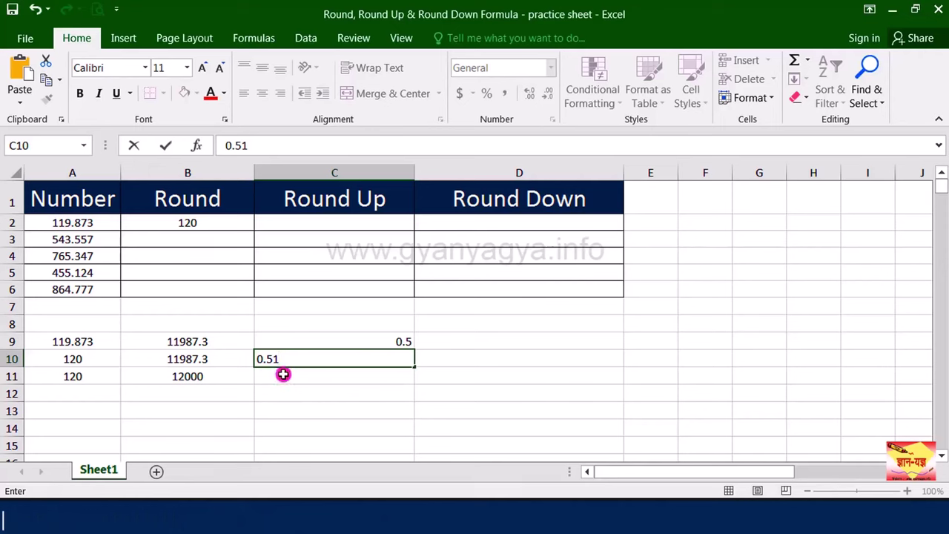
left_click(283, 374)
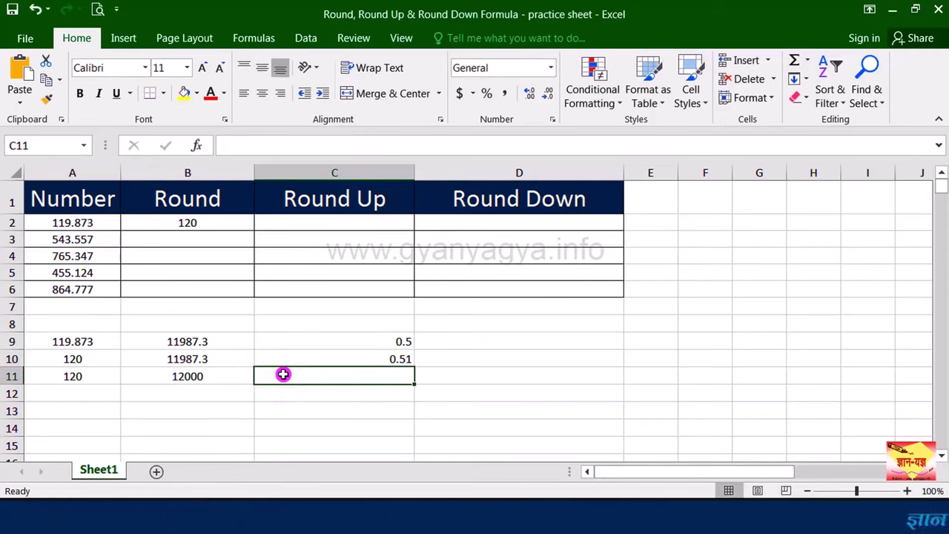
type("0")
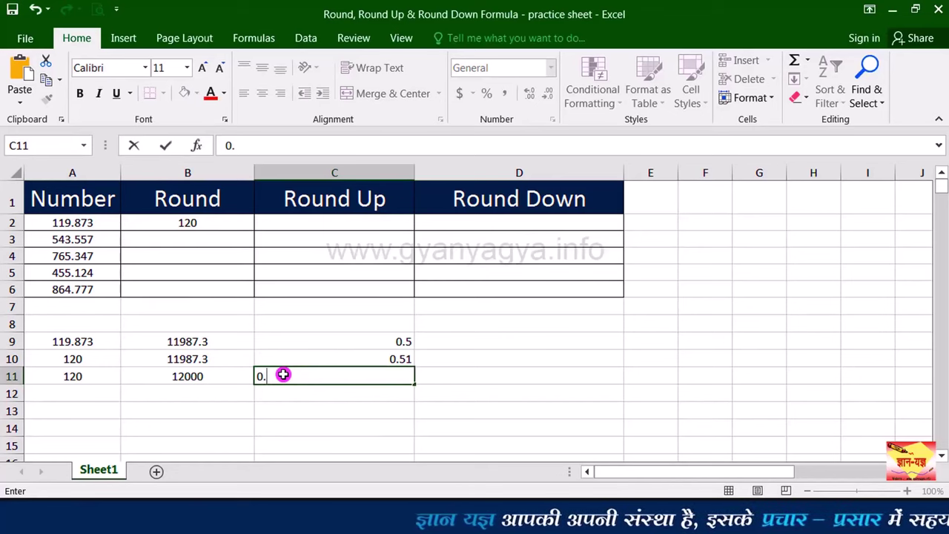
type(".49")
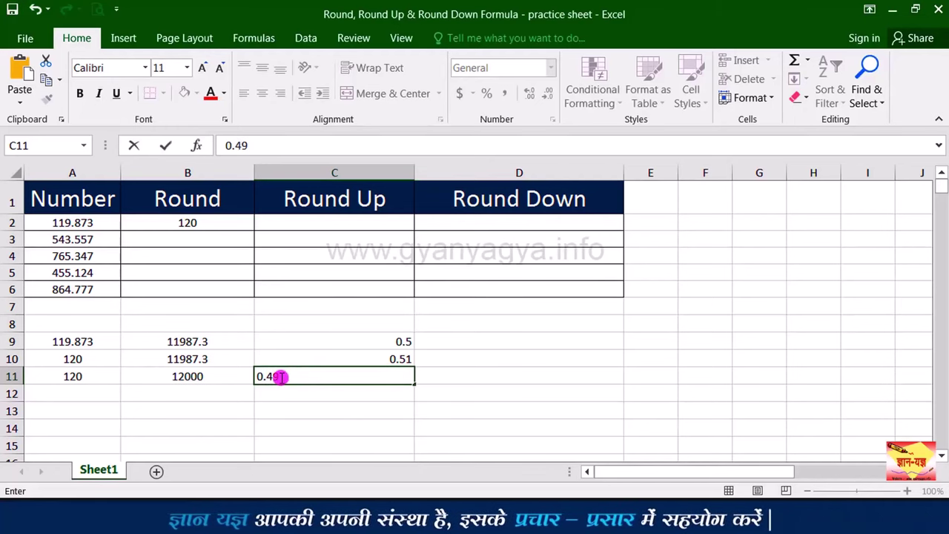
key("Return")
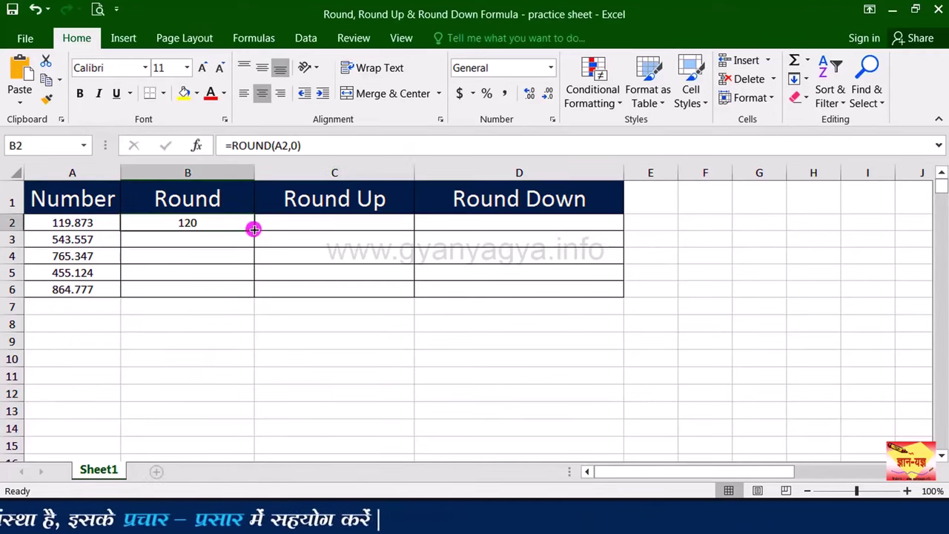
Fill the ROUND formula from B2 down through B6 to round all the listed numbers.
left_click_drag(253, 229, 254, 288)
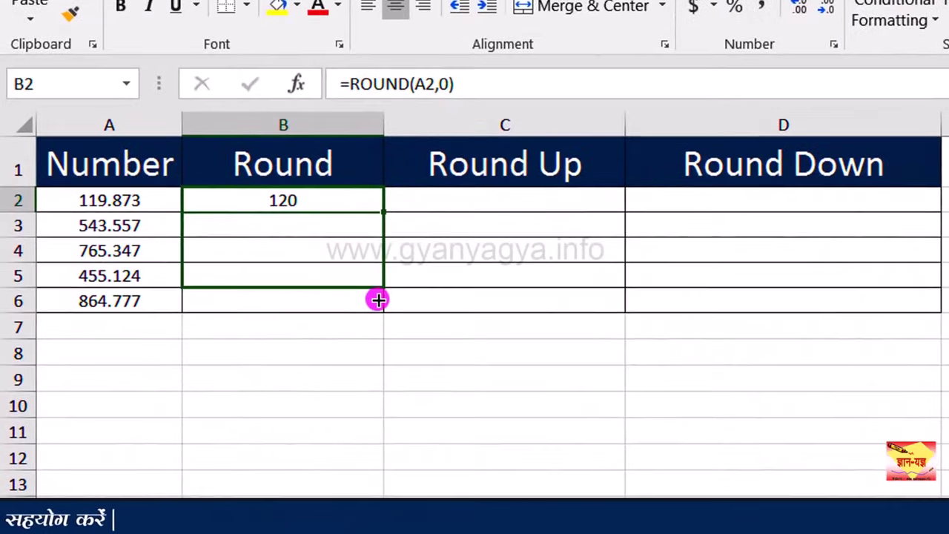
left_click_drag(378, 302, 377, 299)
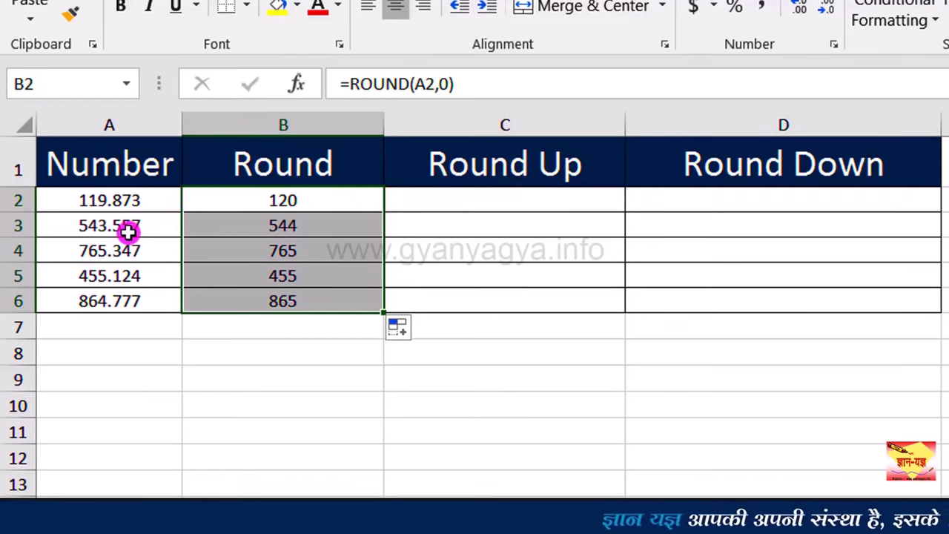
Enter =ROUNDUP(A2,0) in C2 and fill it down through C6 to round every number up to a whole number.
left_click(473, 196)
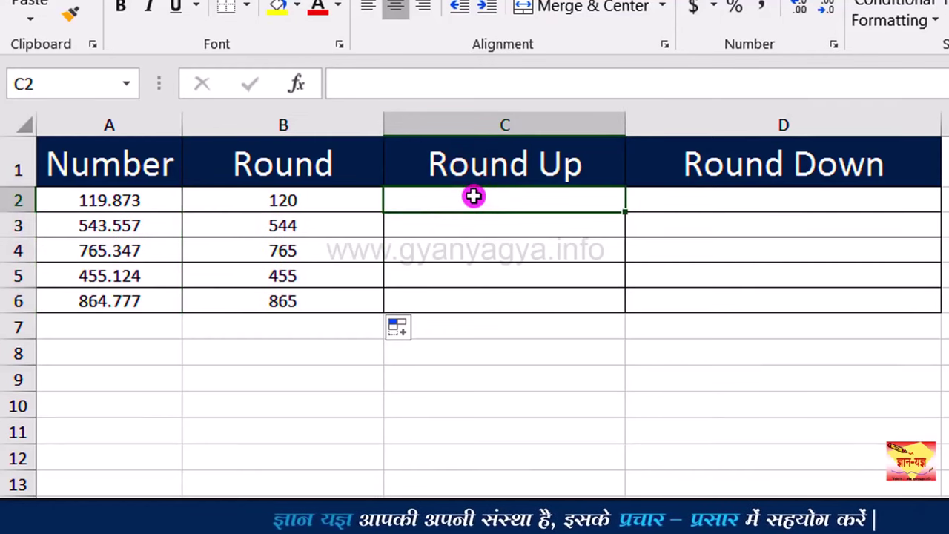
type("=")
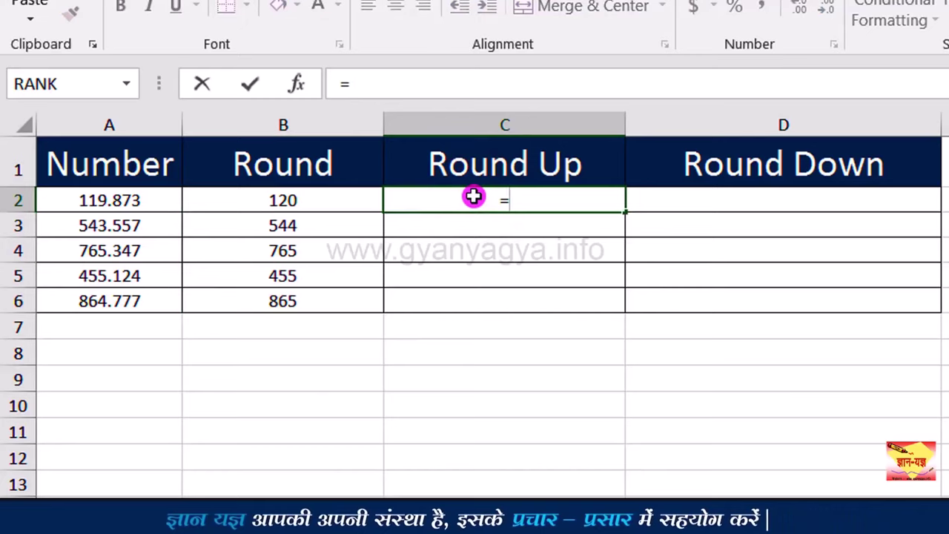
type("rou")
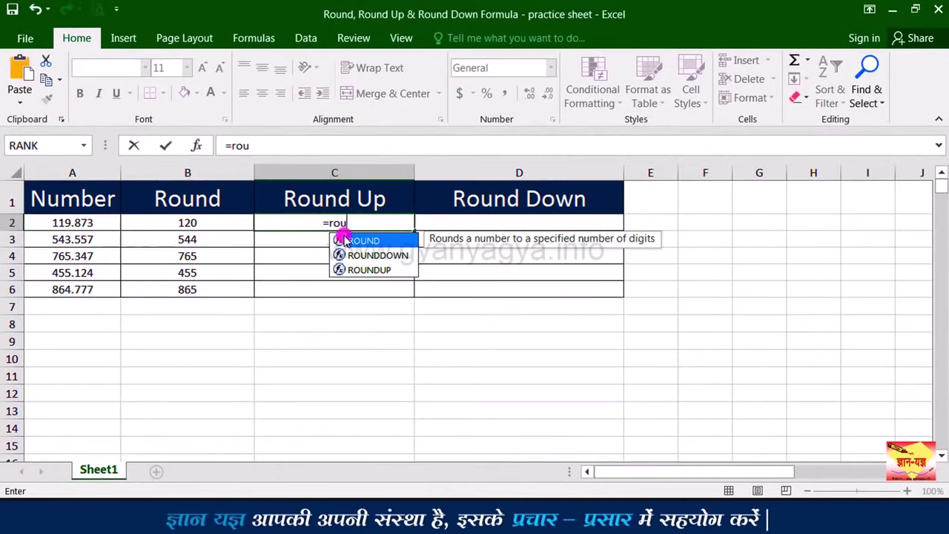
double_click(370, 272)
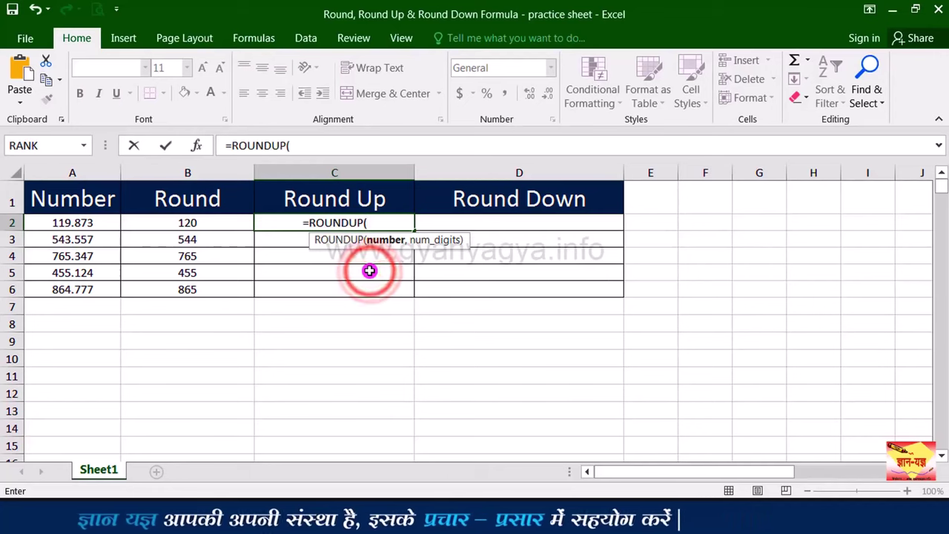
left_click(100, 224)
type(",0")
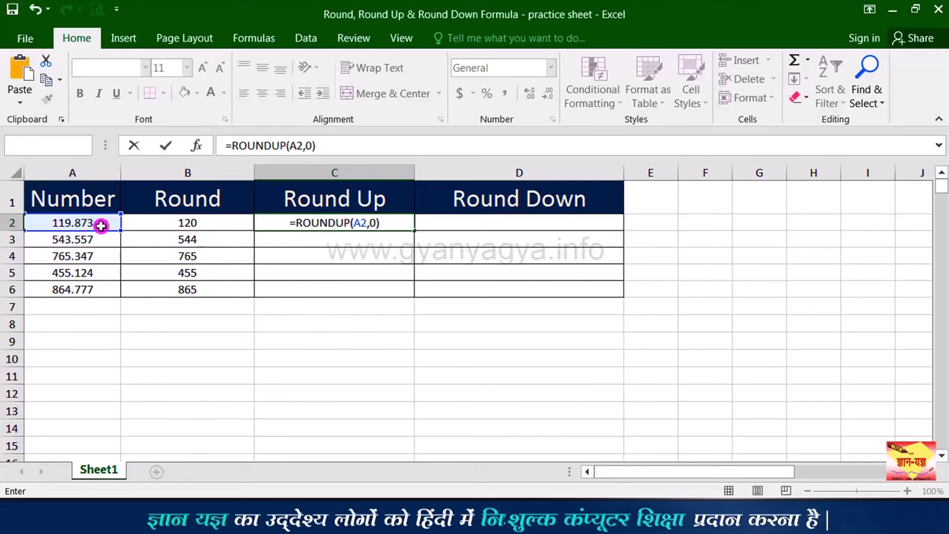
key("ctrl+Return")
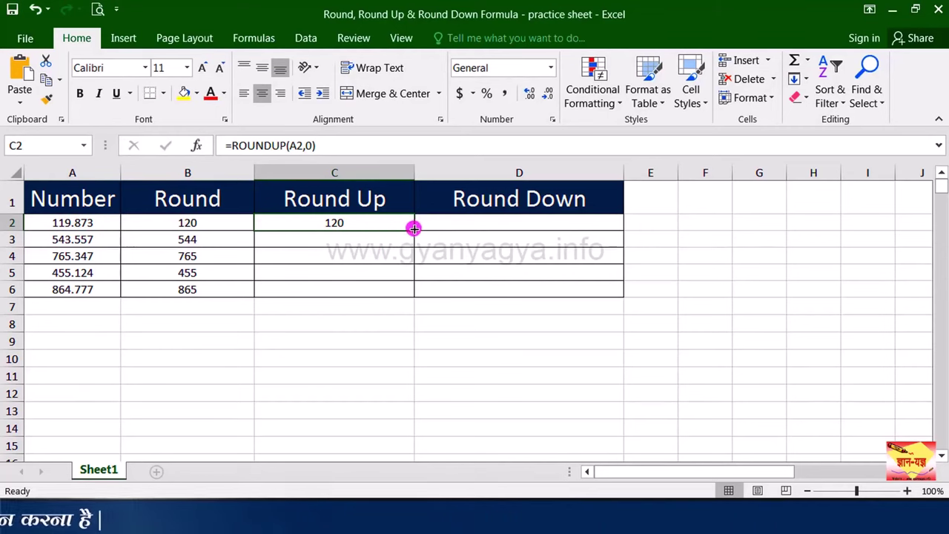
left_click_drag(414, 228, 408, 291)
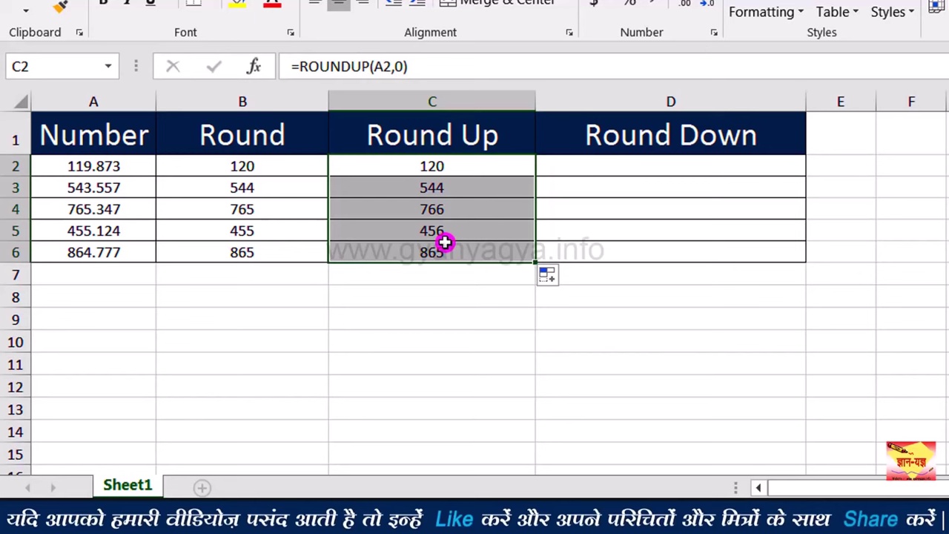
Enter =ROUNDDOWN(A2,0) in D2 and fill it down through D6 to round every number down to a whole number.
left_click(669, 166)
type("=")
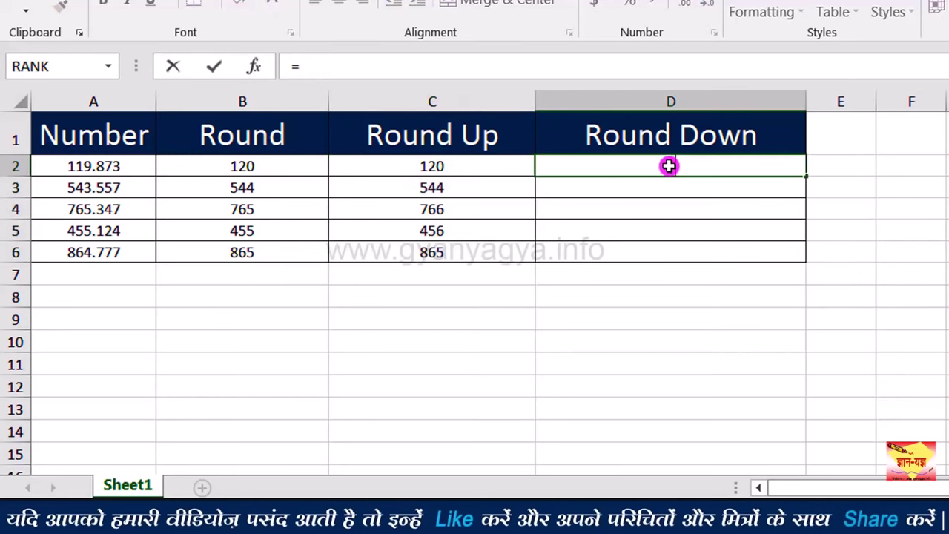
type("ro")
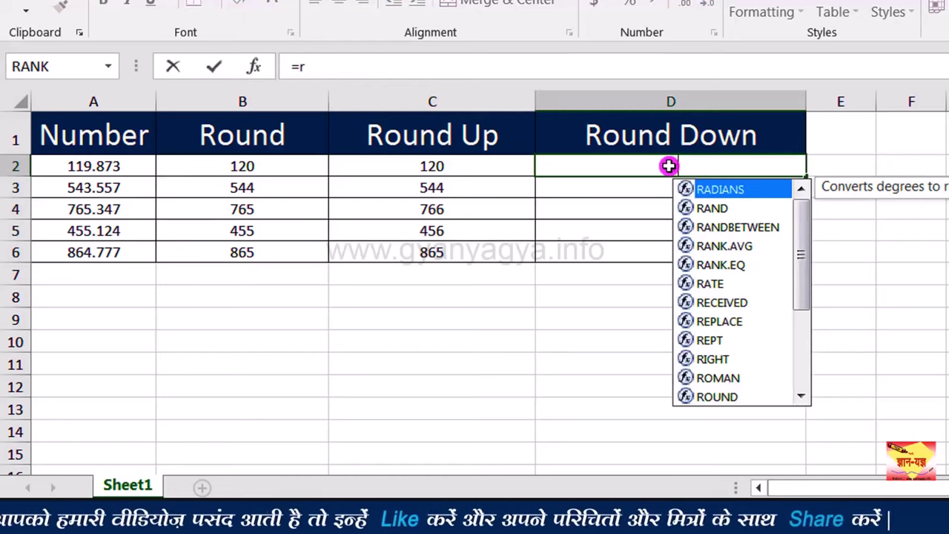
type("u")
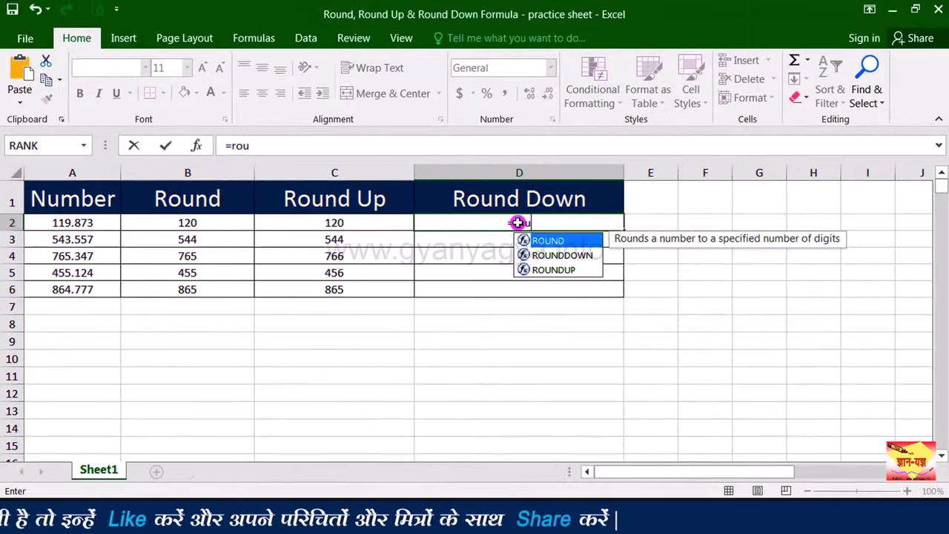
left_click(587, 249)
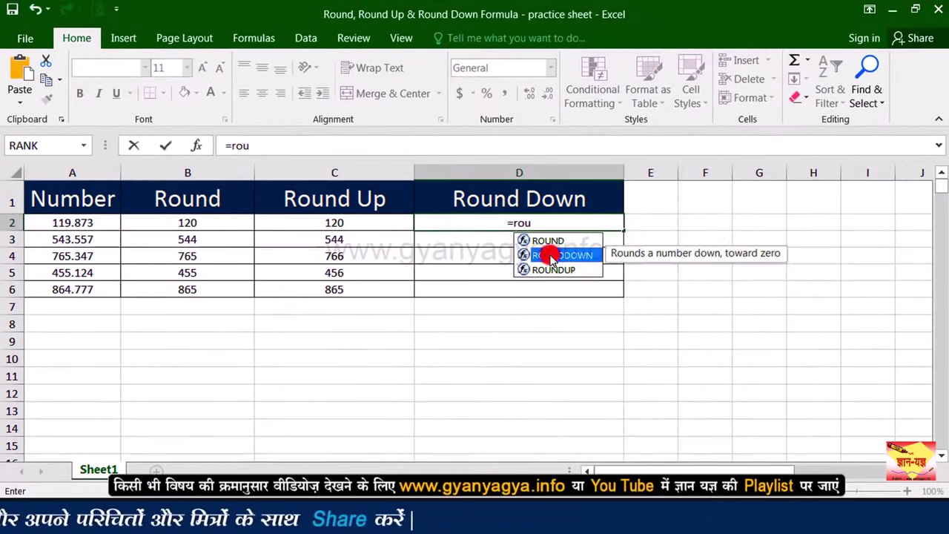
double_click(551, 257)
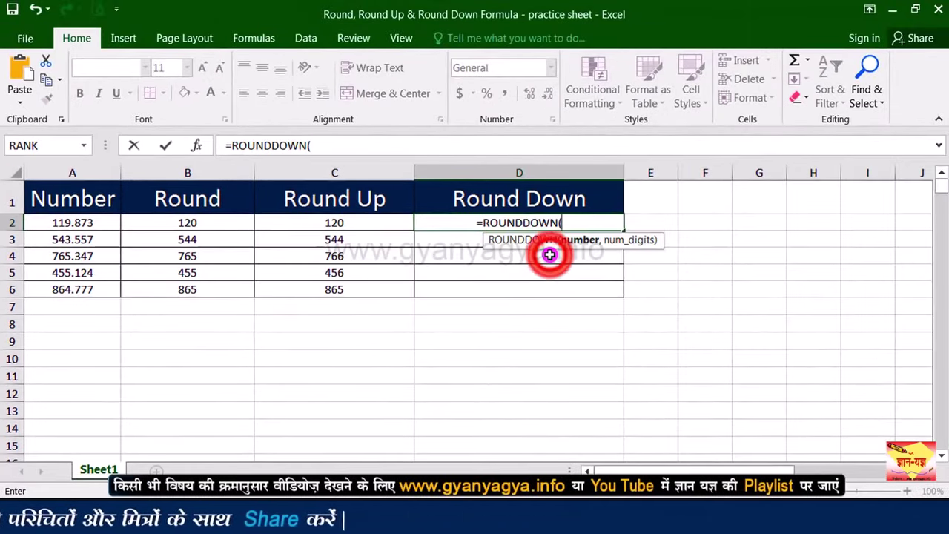
left_click(104, 222)
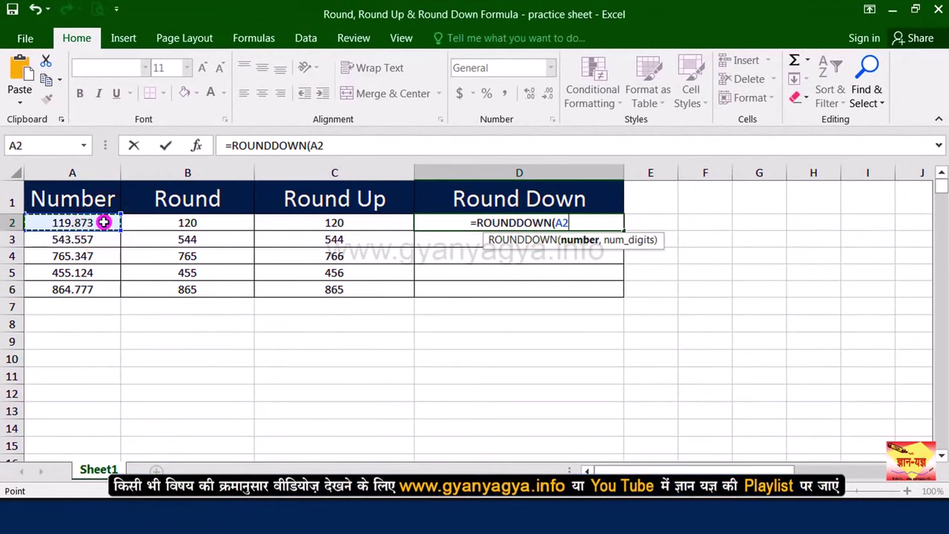
type(",")
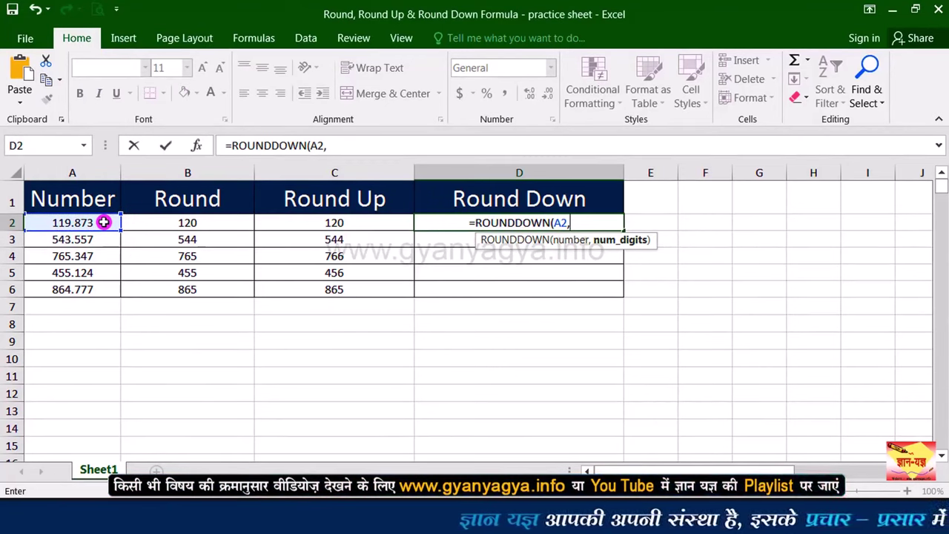
type("0")
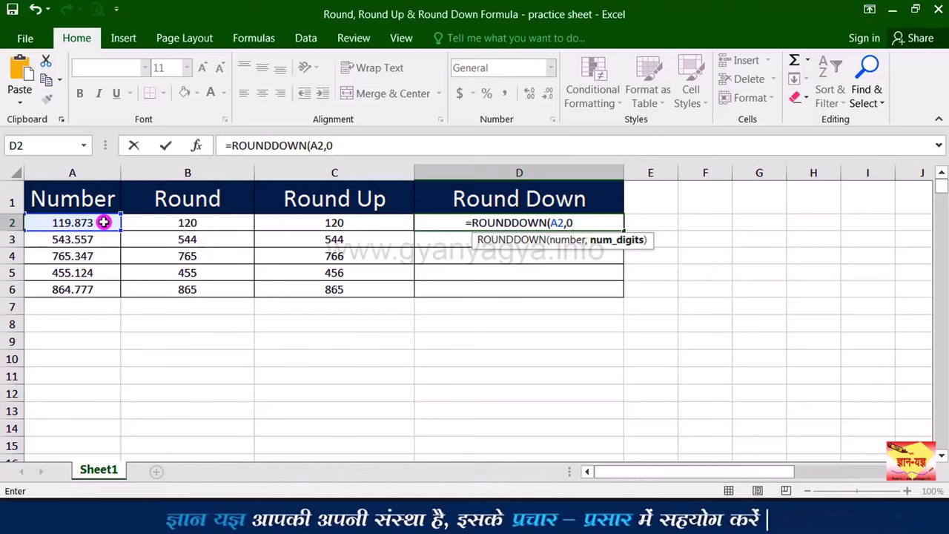
left_click(583, 224)
type(")")
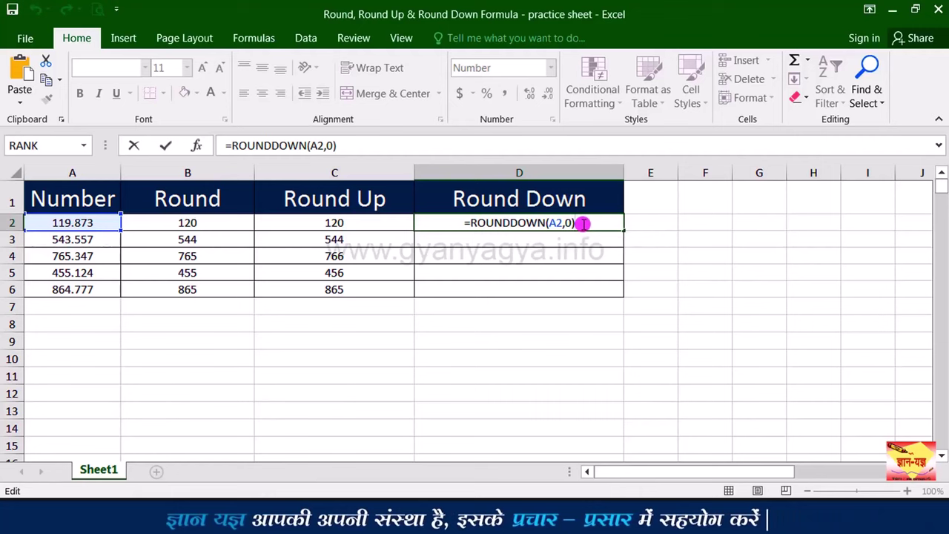
key("ctrl+Return")
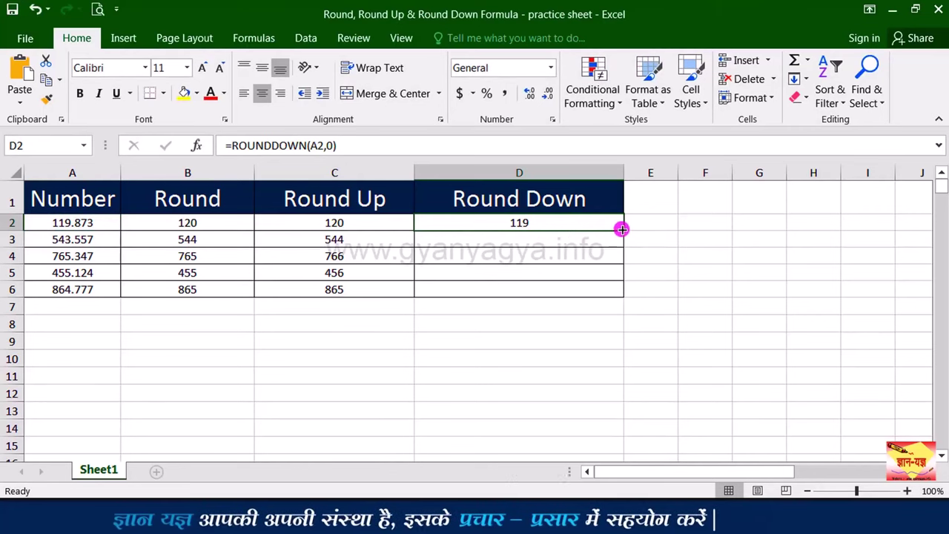
left_click_drag(620, 230, 615, 293)
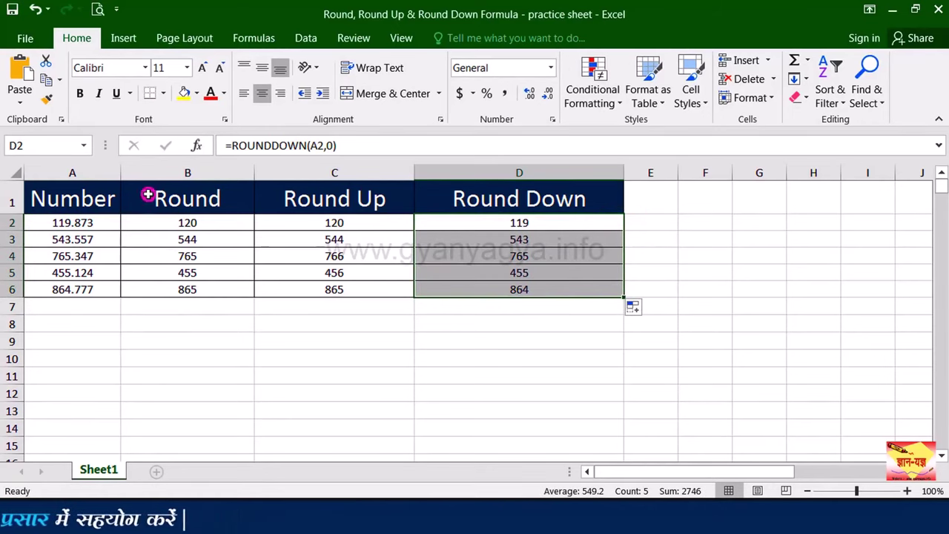
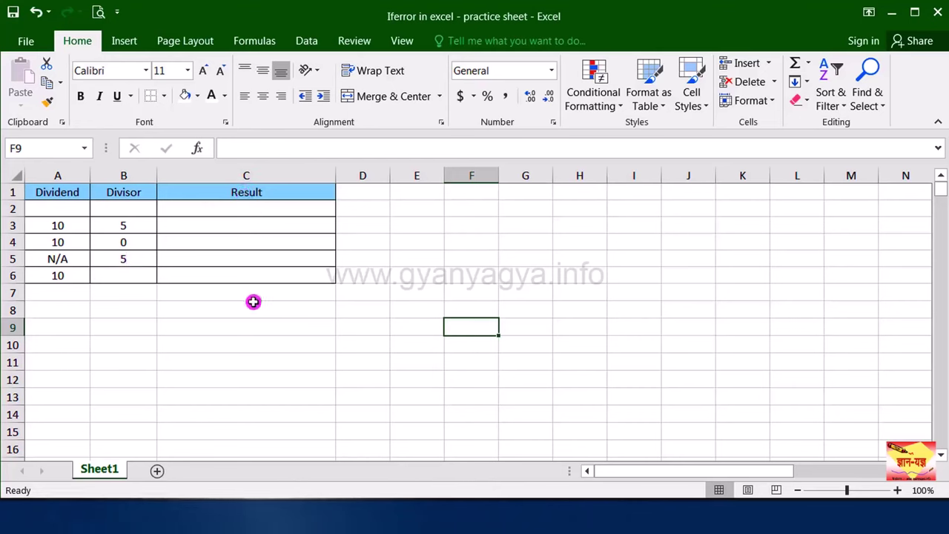
In the Iferror practice sheet, enter =A3/B3 in C3 to divide the first dividend by its divisor.
left_click(214, 225)
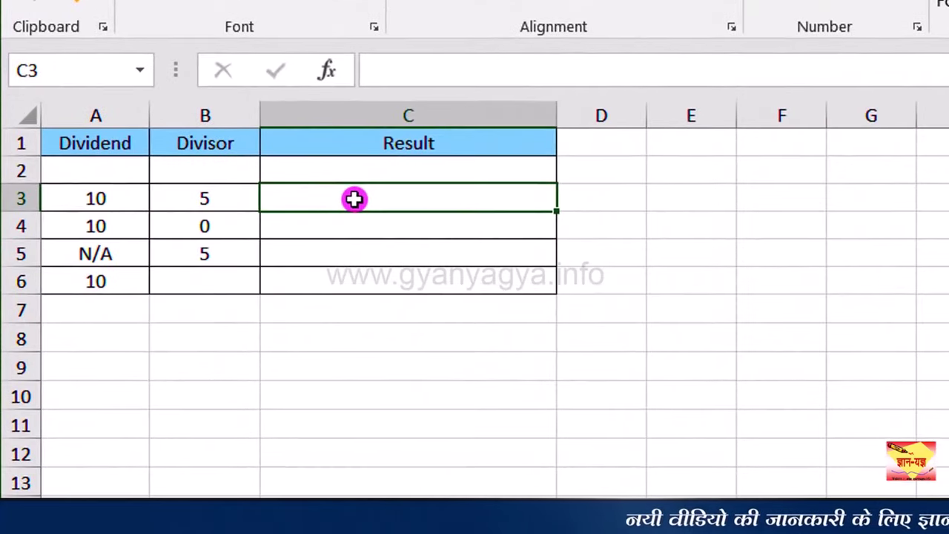
type("=")
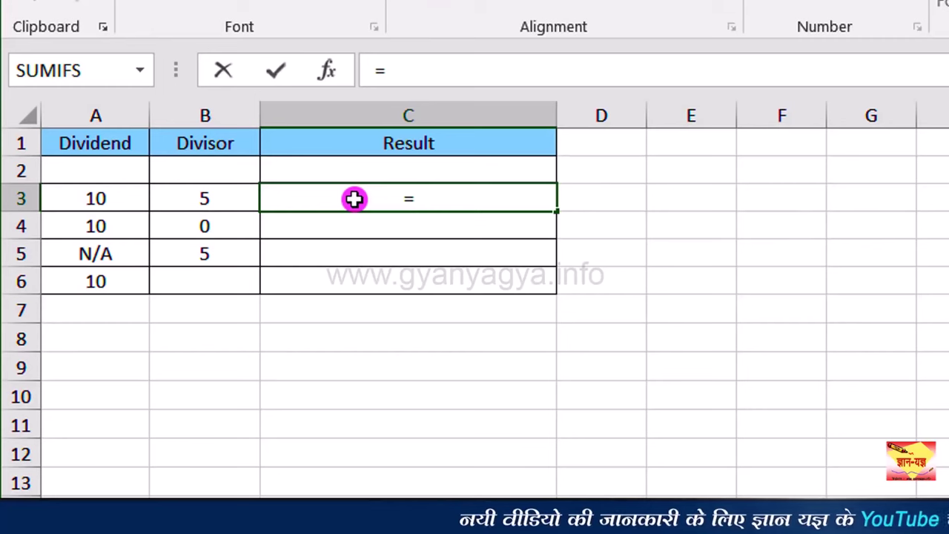
left_click(108, 198)
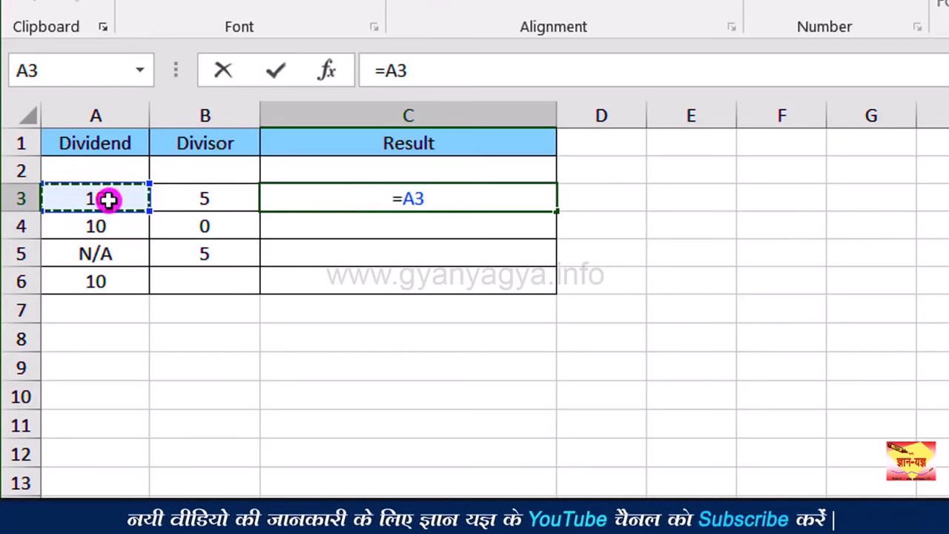
left_click(426, 201)
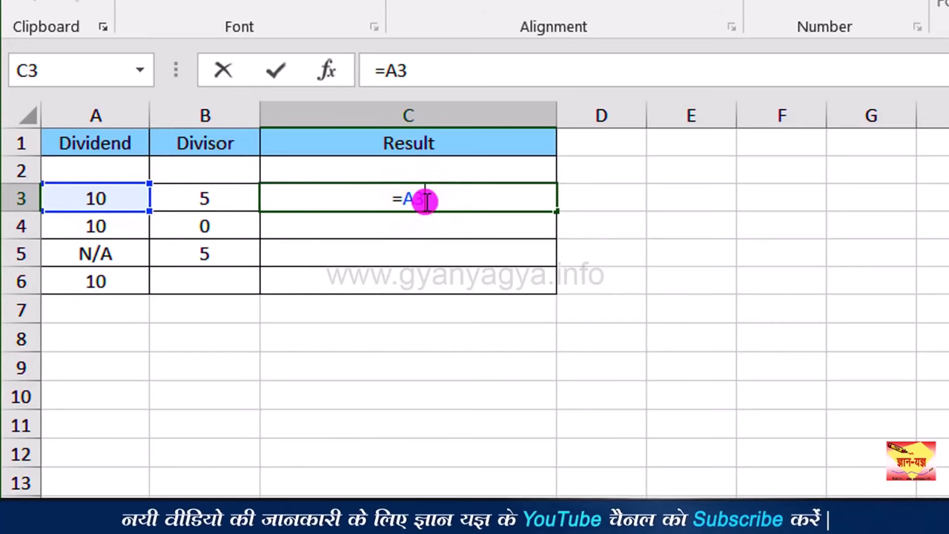
type("/")
left_click(240, 192)
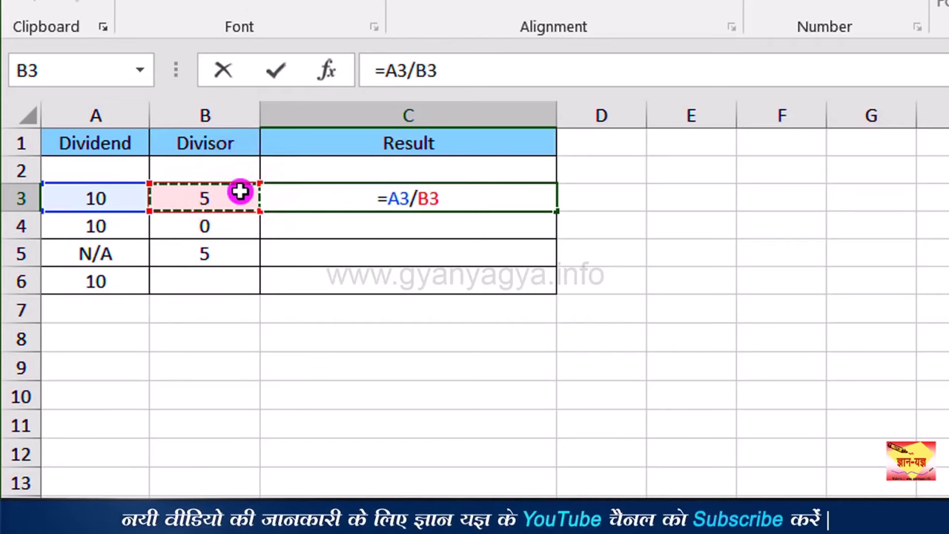
key("Return")
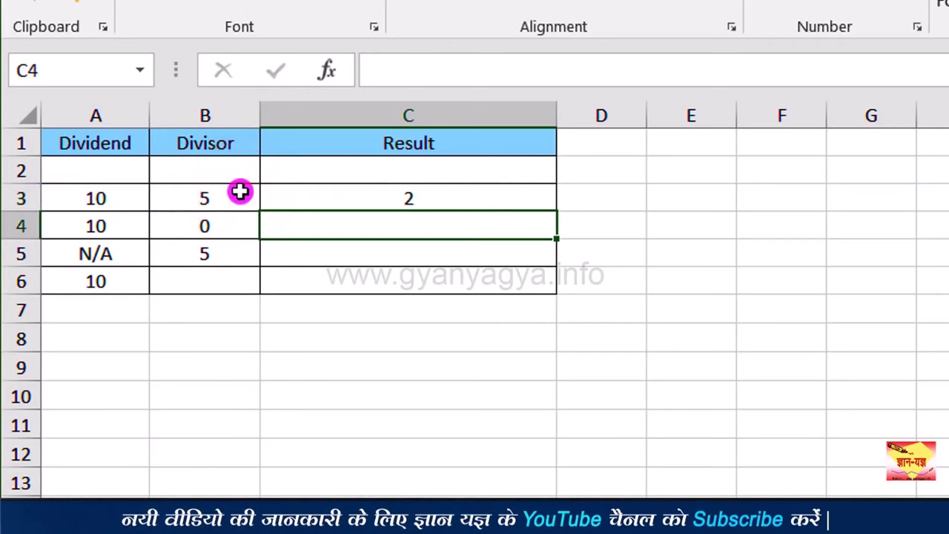
Enter the formula =A4/B4 in cell C4 to divide the dividend by the divisor.
left_click(410, 201)
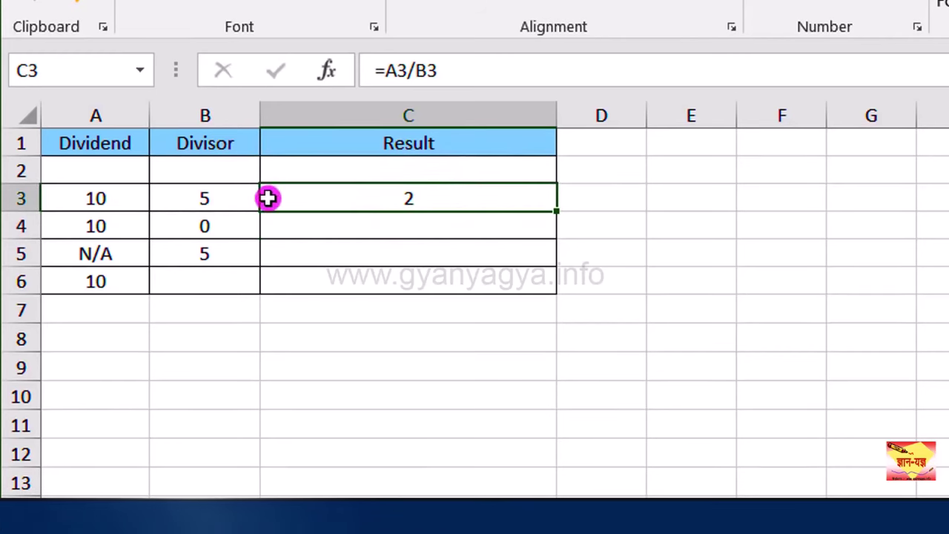
left_click(319, 225)
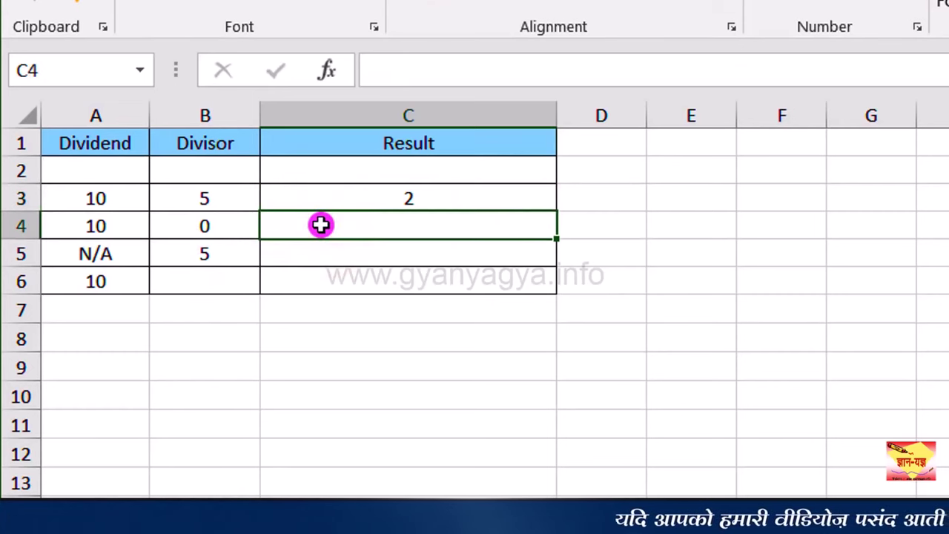
type("=")
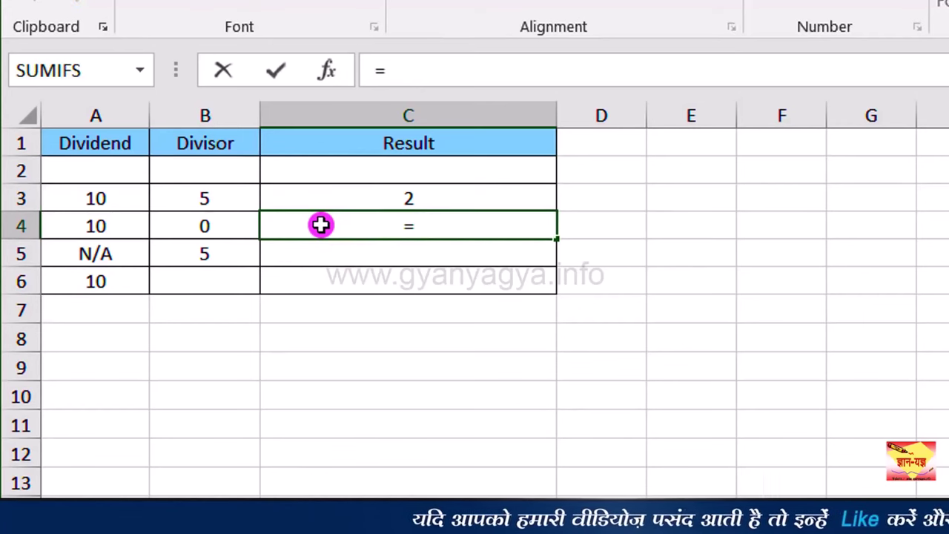
left_click(127, 226)
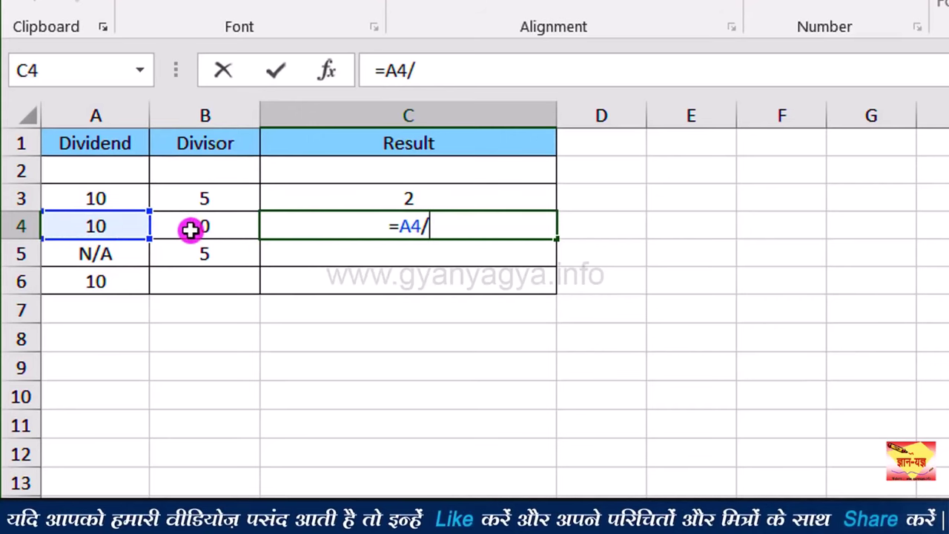
type("/")
left_click(201, 226)
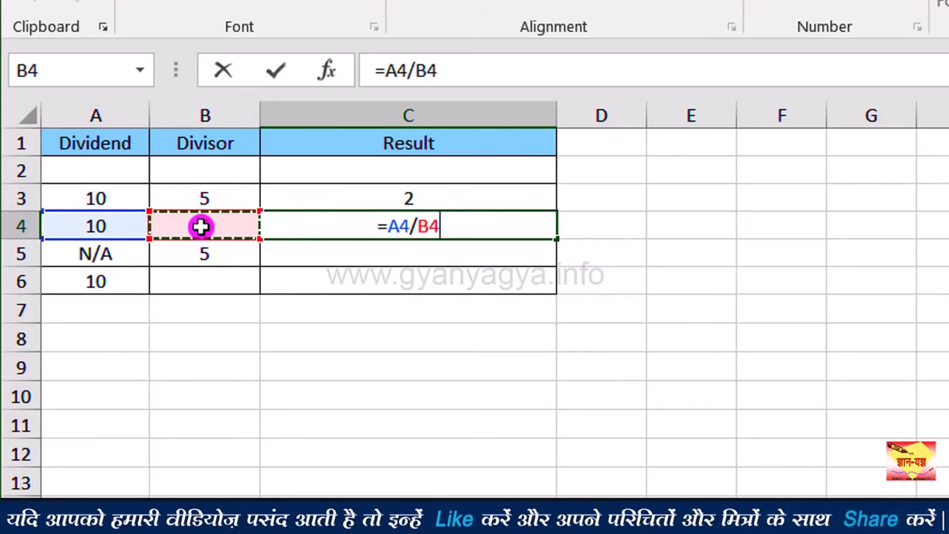
key("Return")
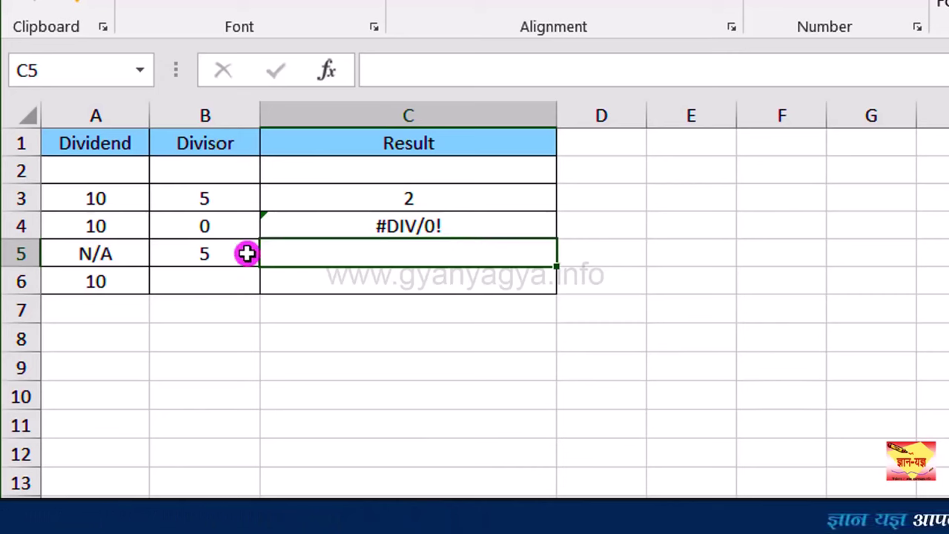
Fill the division formula from C4 down to C6 and check the formulas in C5 and C6.
left_click(405, 223)
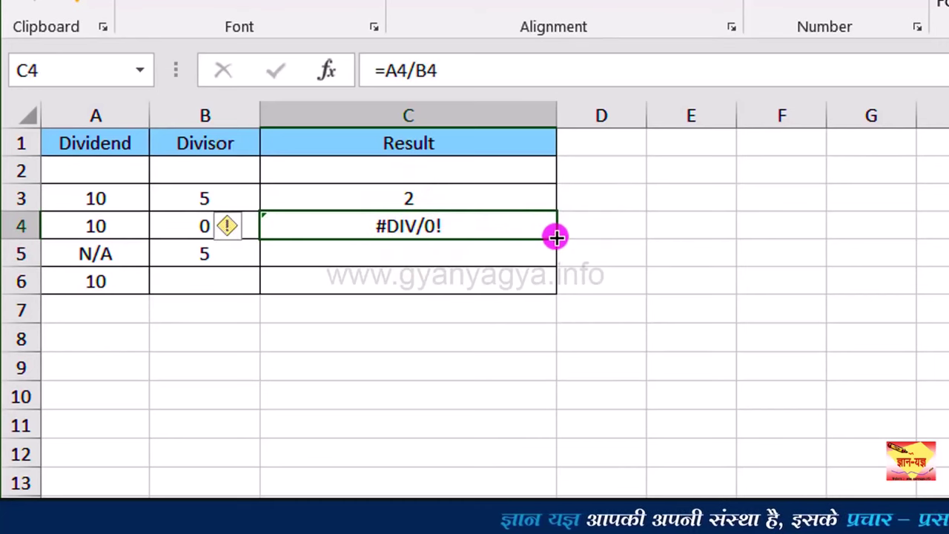
left_click_drag(554, 237, 548, 289)
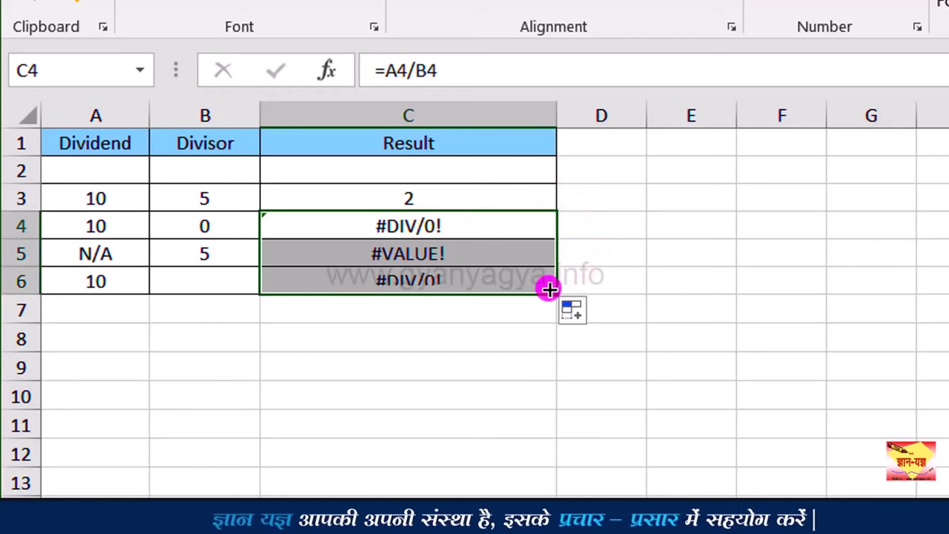
left_click(479, 251)
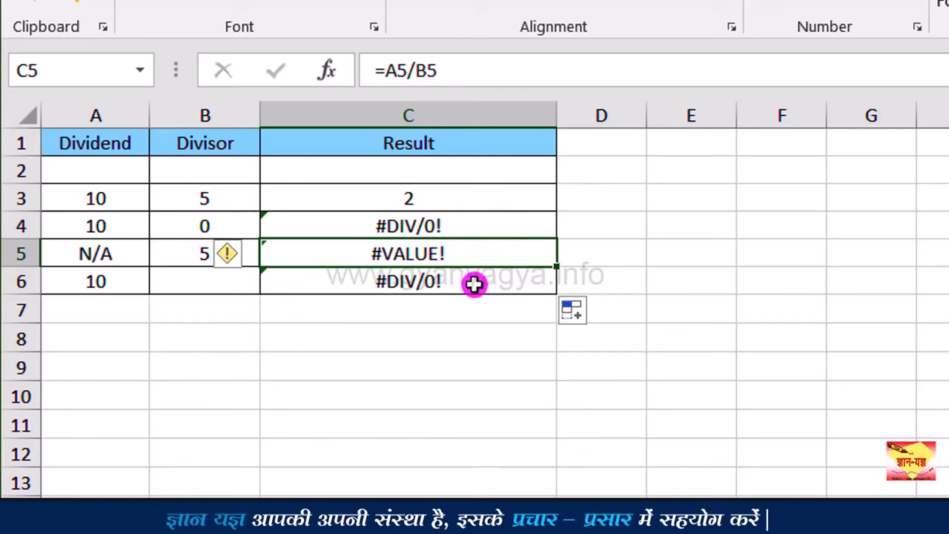
left_click(474, 284)
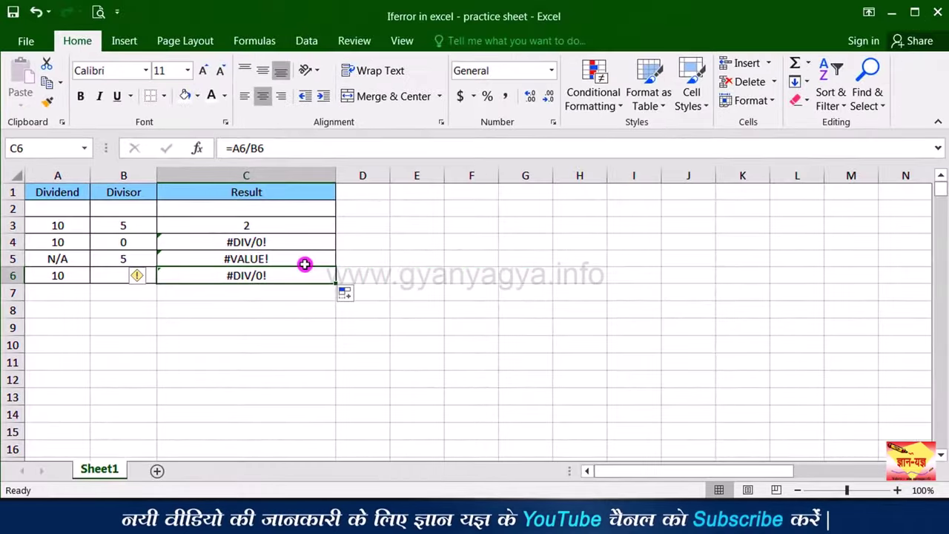
Clear the formulas in C4:C6 and start an IFERROR formula in C4 with A4/B4 as its value argument.
left_click_drag(276, 243, 279, 276)
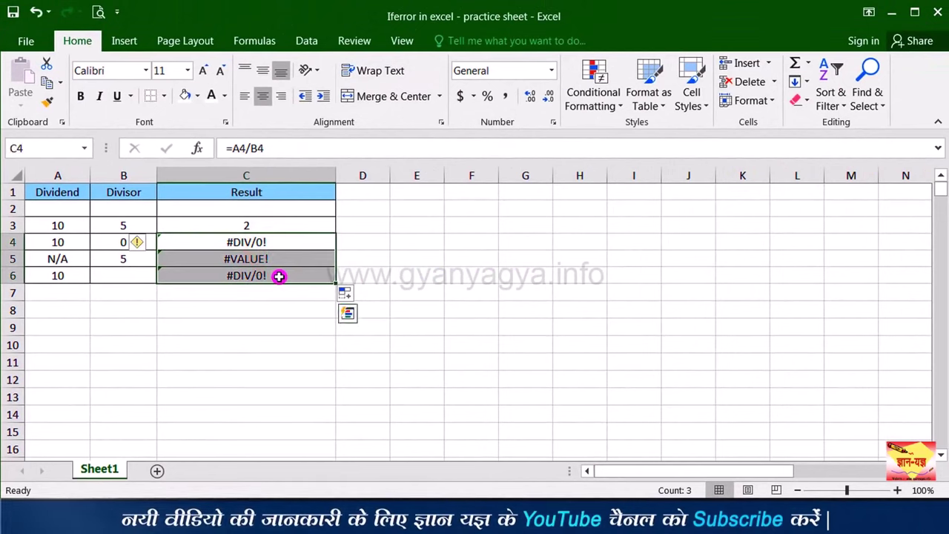
key("Delete")
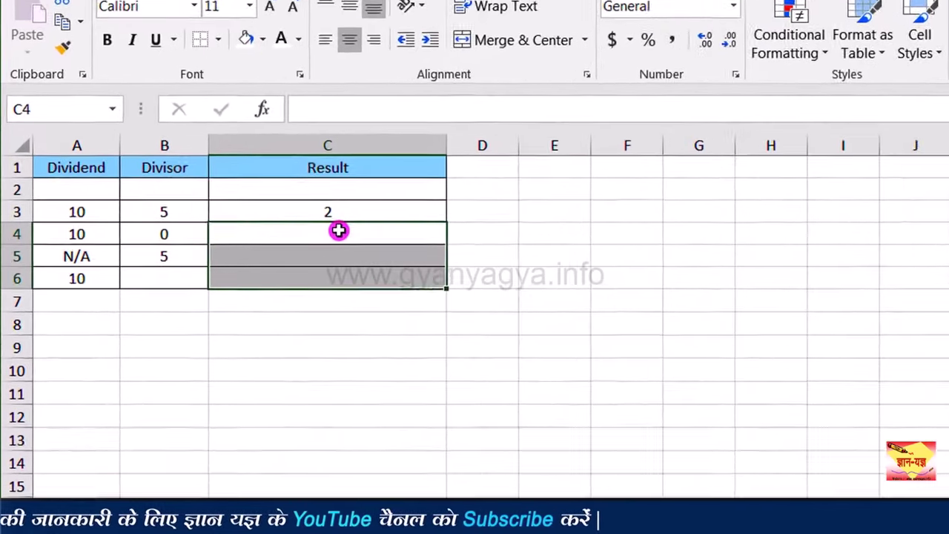
left_click(264, 238)
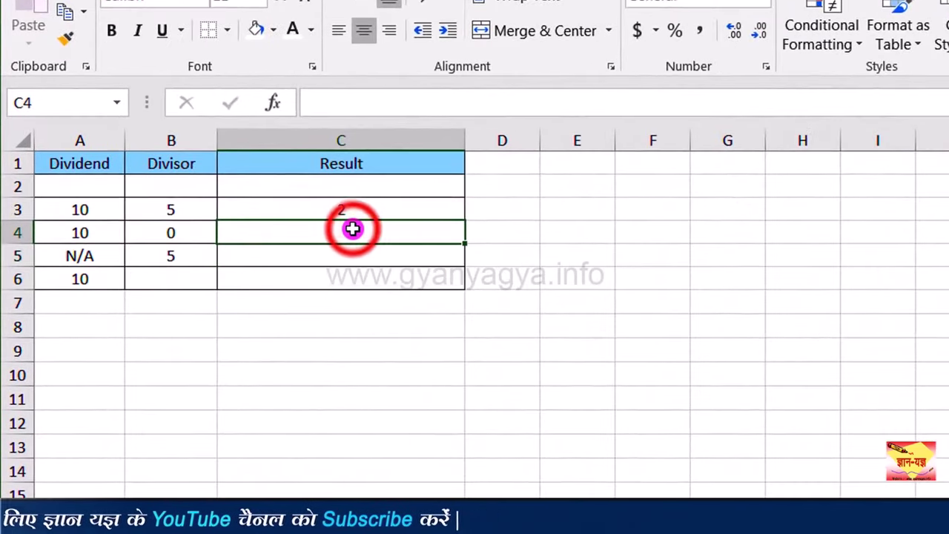
double_click(352, 230)
type("=")
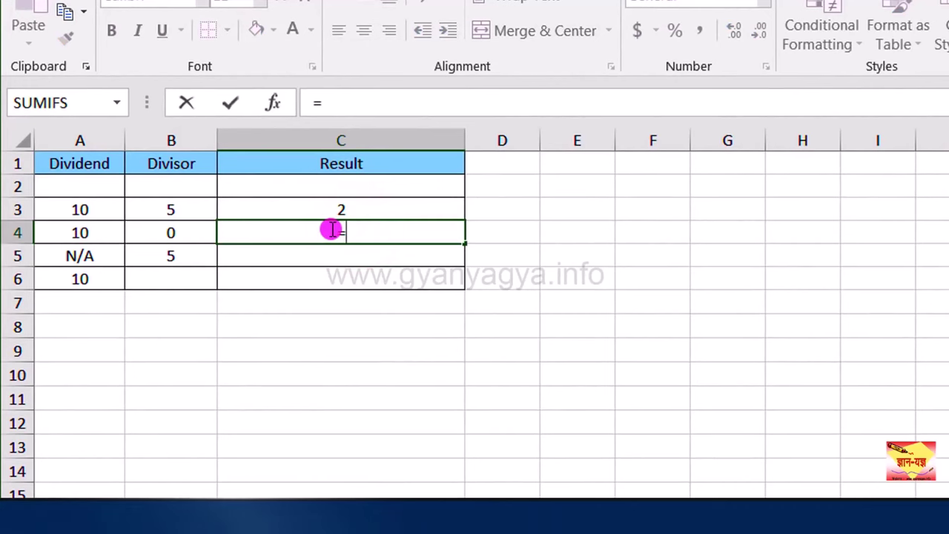
type("f")
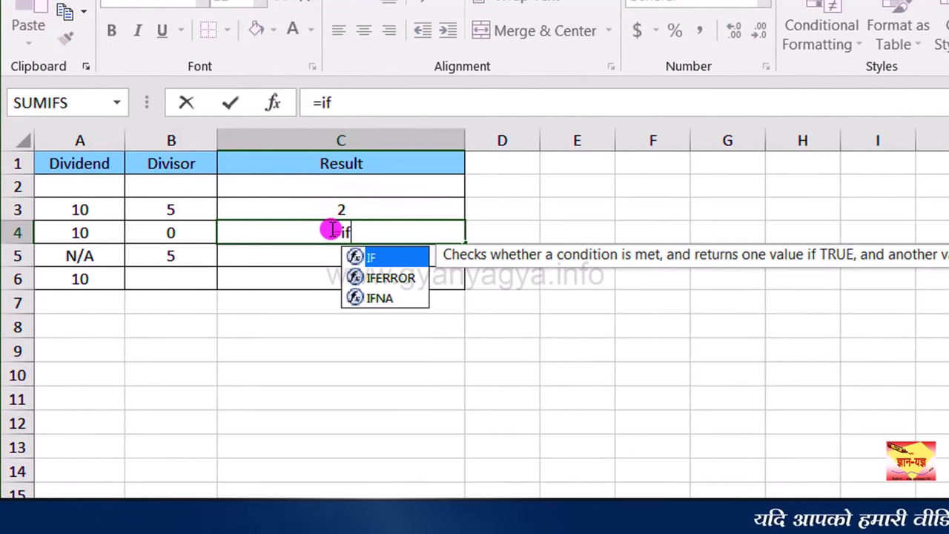
type("e")
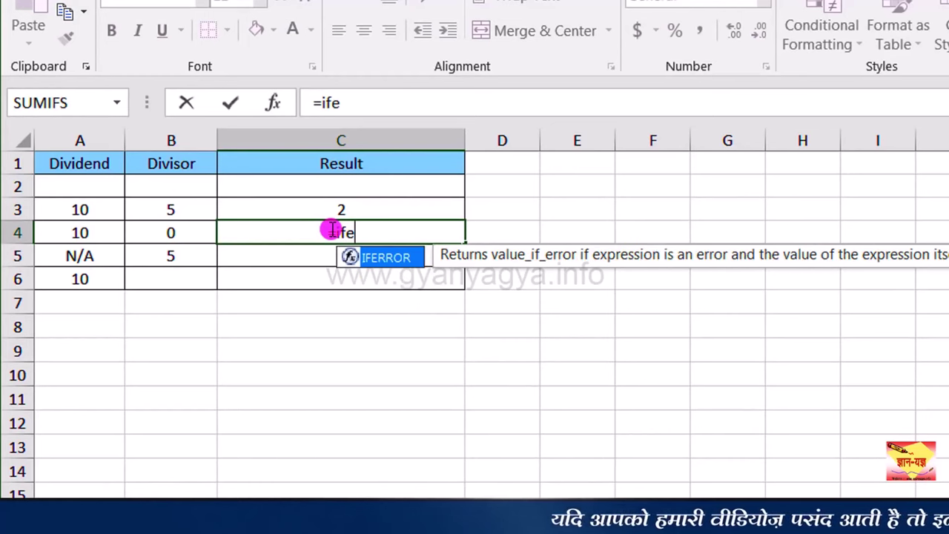
double_click(392, 258)
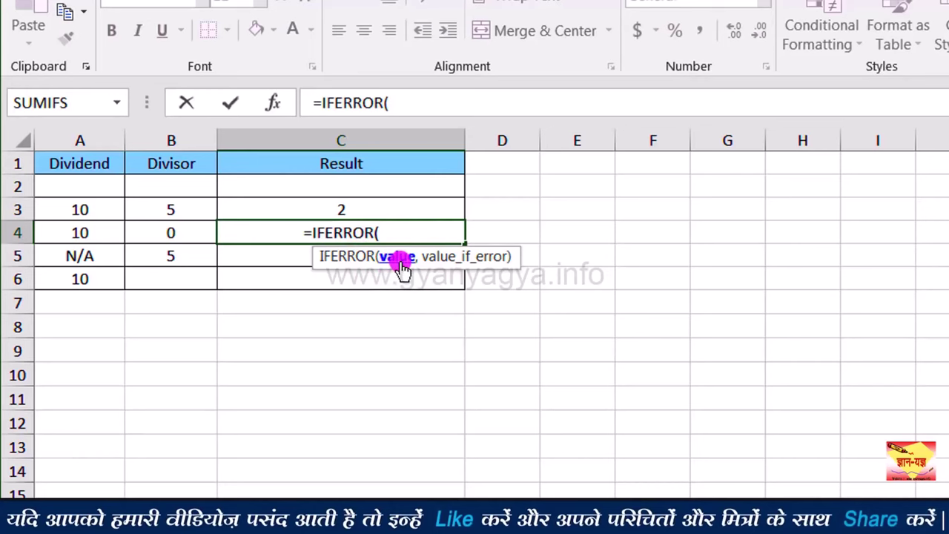
left_click(109, 236)
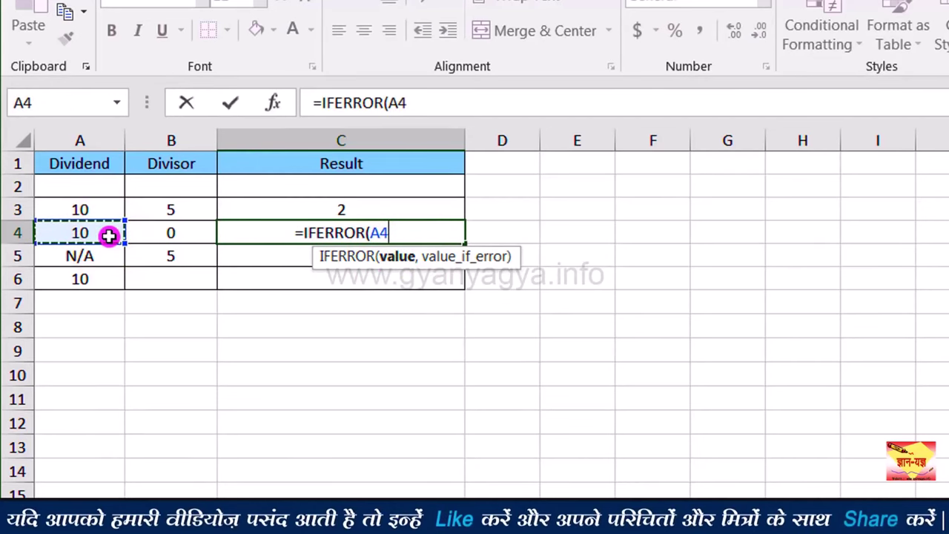
type("/")
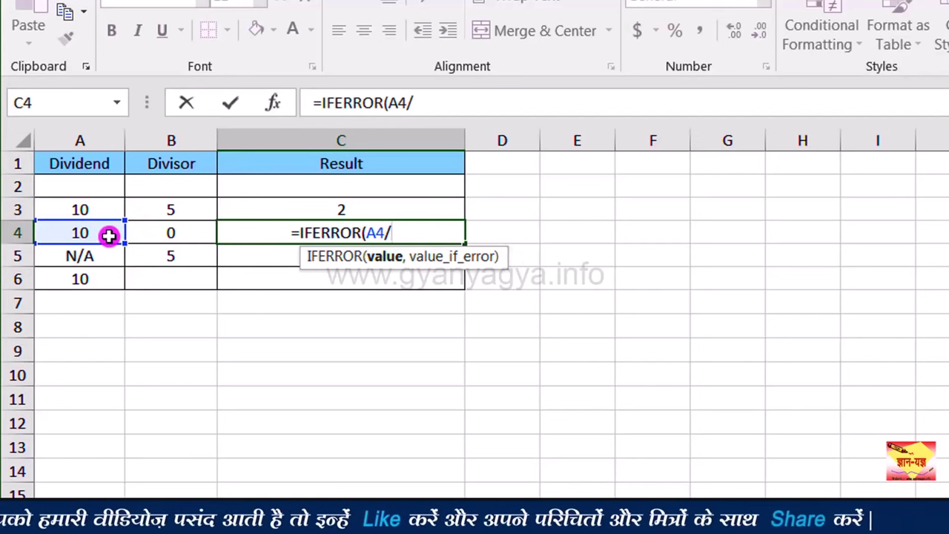
left_click(153, 232)
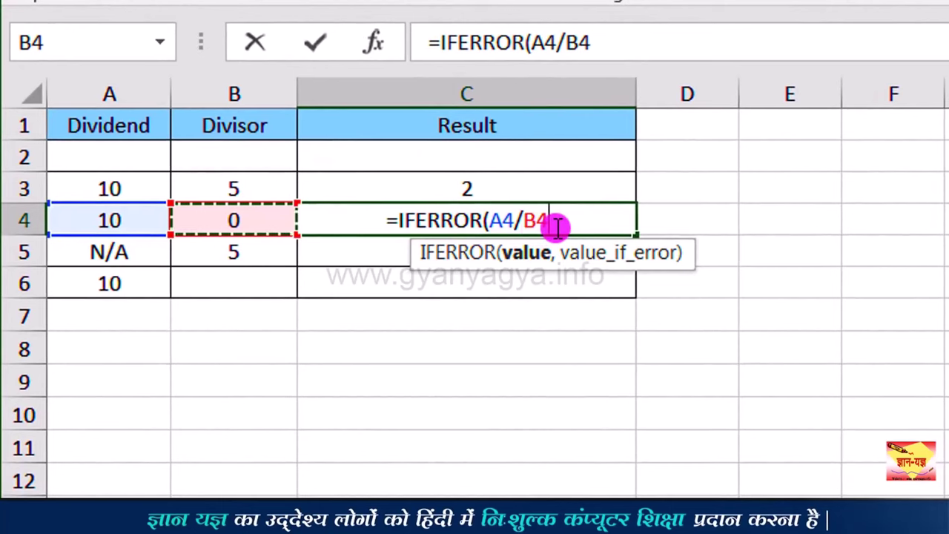
Complete the IFERROR formula in C4 with "-" as the error value and fill it down to C6.
type(",")
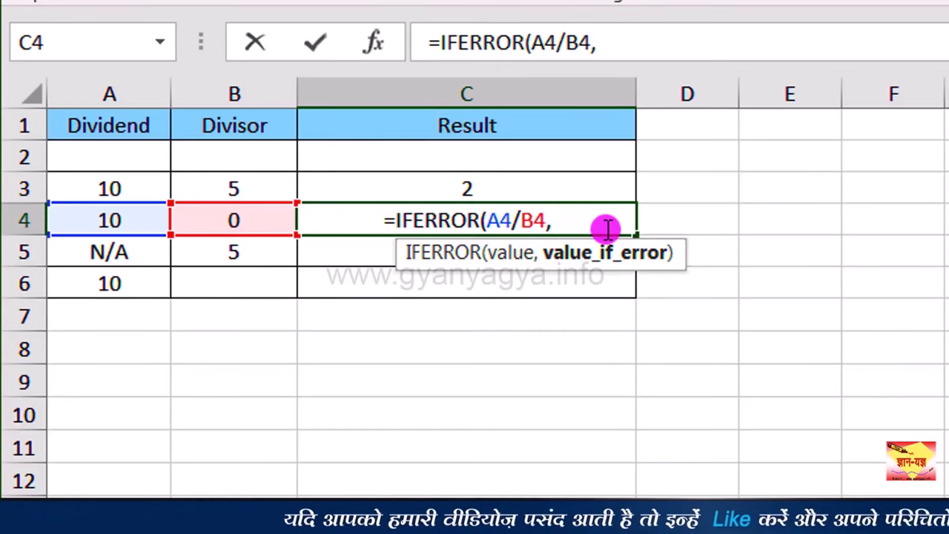
type("\"")
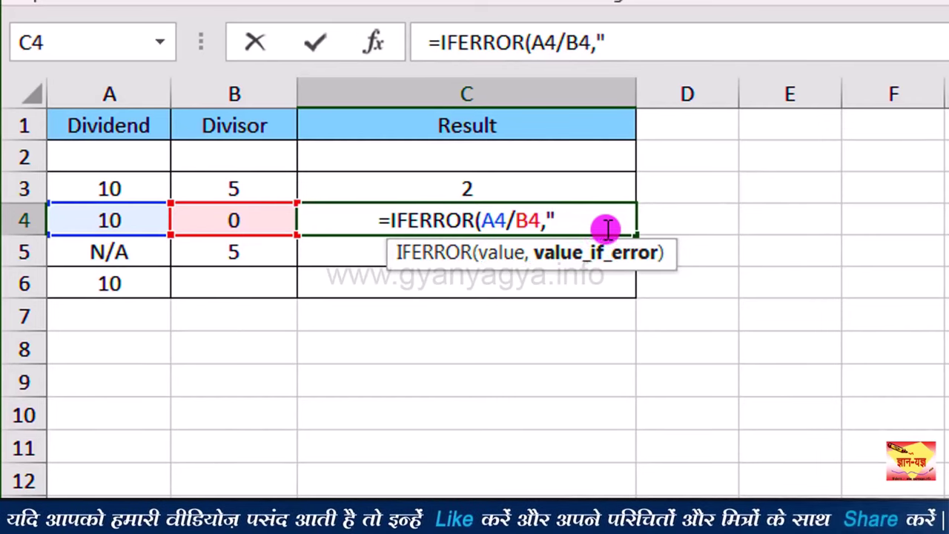
type("-")
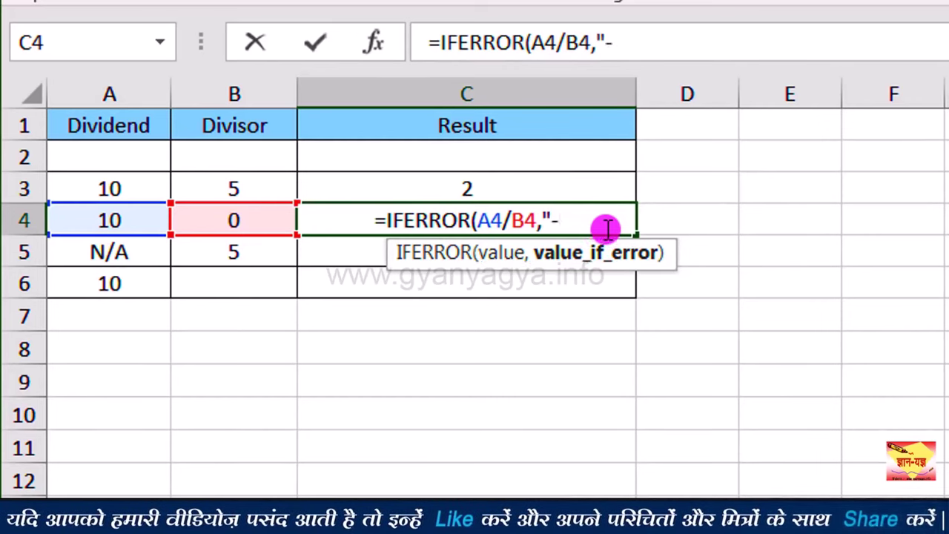
type("\"")
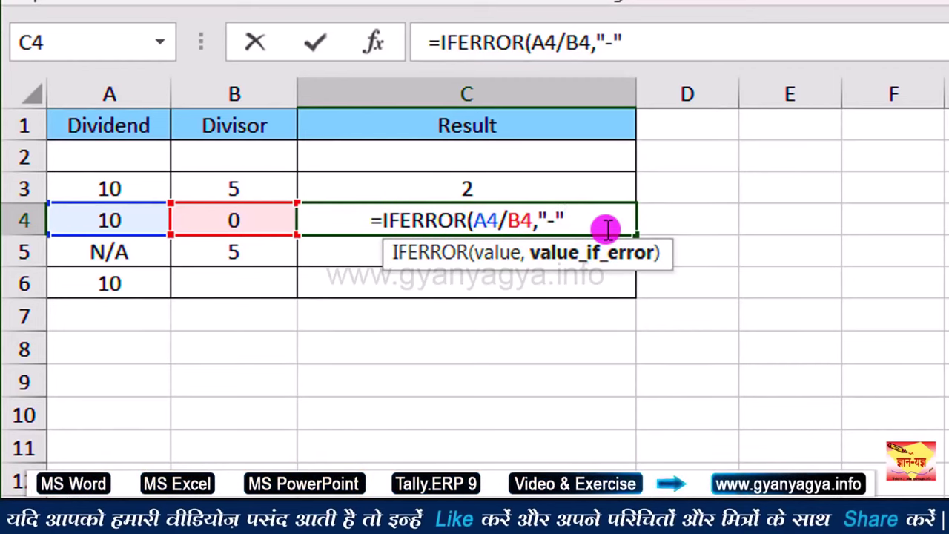
type(")")
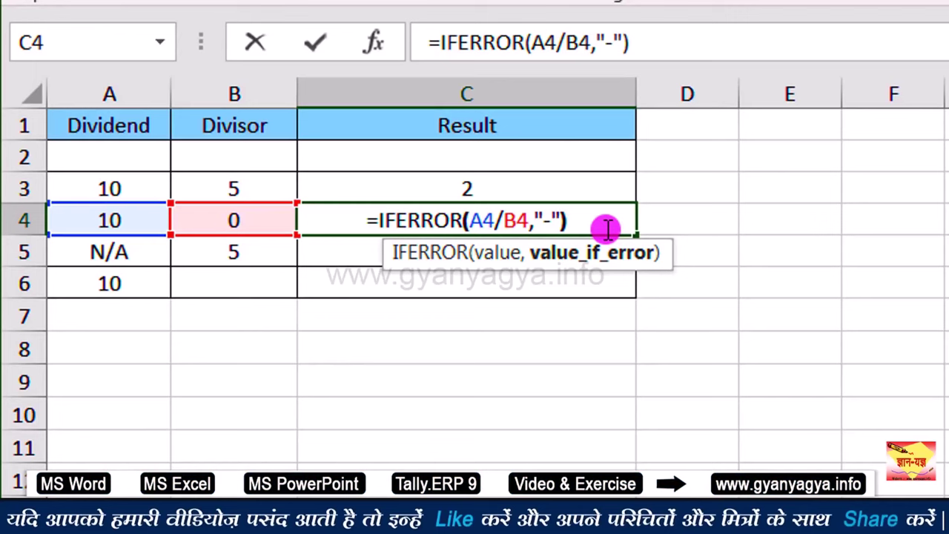
key("ctrl+Return")
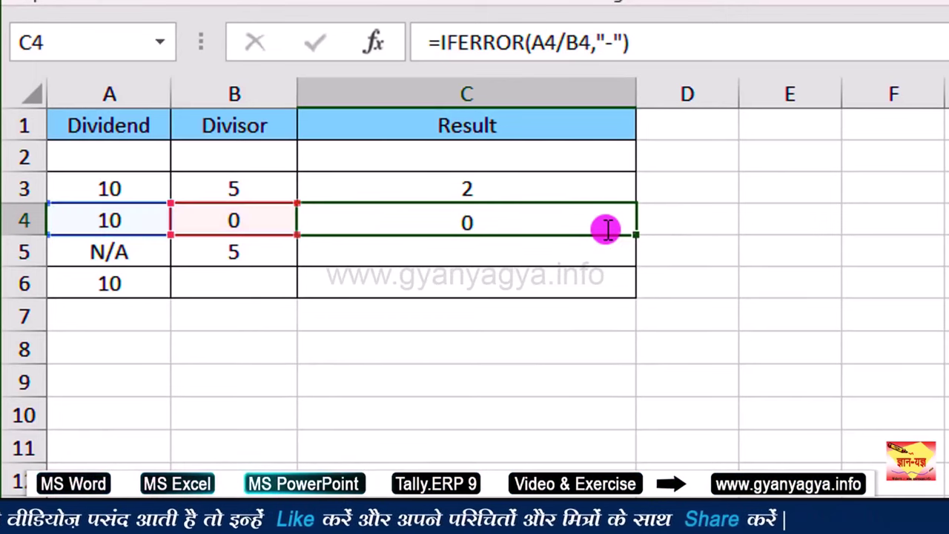
left_click(470, 231)
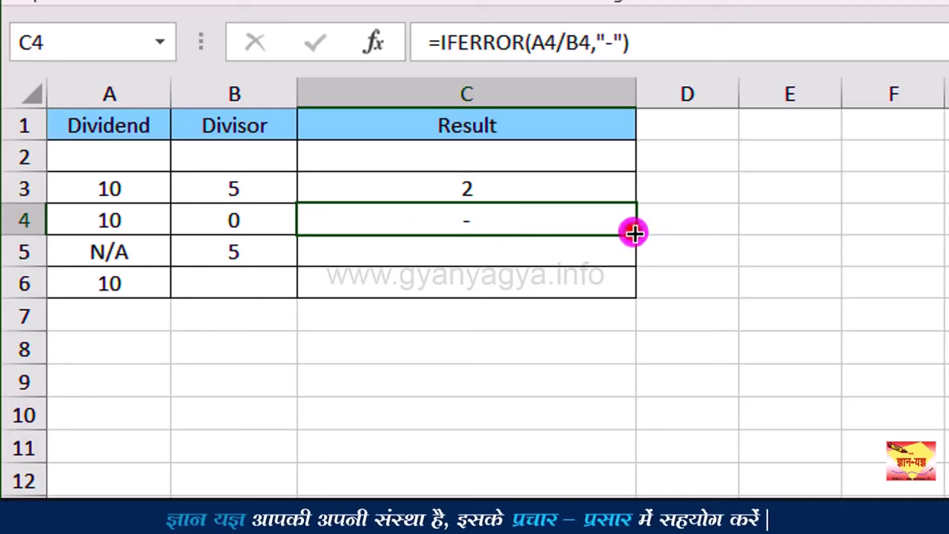
left_click_drag(634, 234, 625, 293)
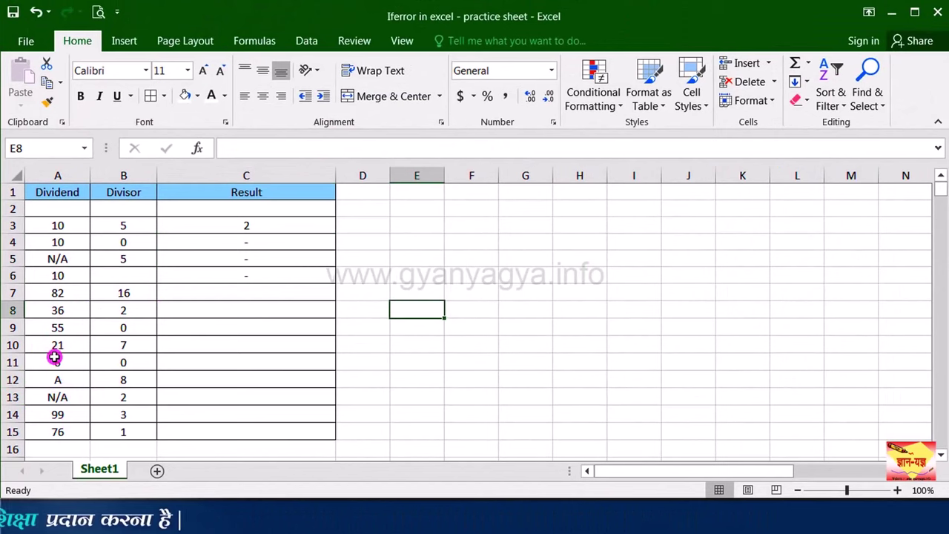
Enter an IFERROR formula in C7 that divides A7 by B7 and returns empty text ("") on an error.
left_click(233, 292)
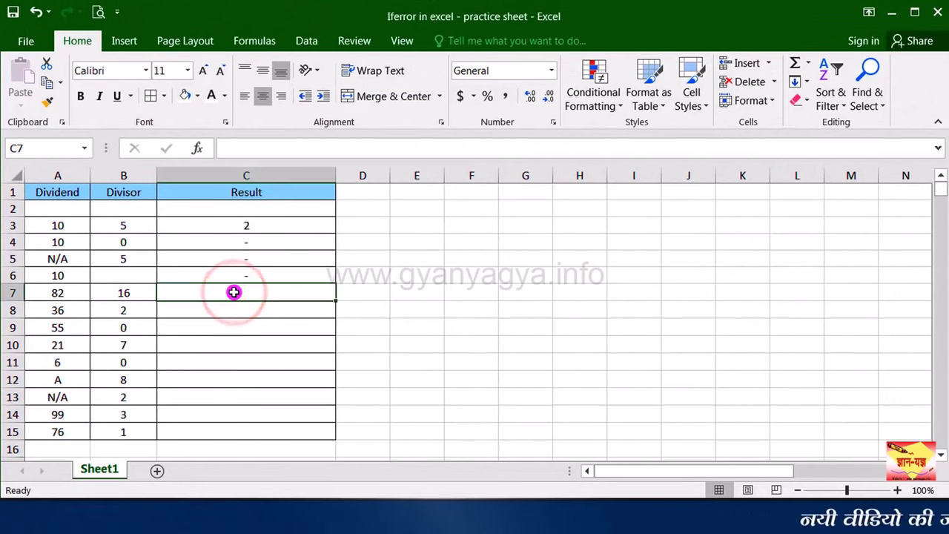
type("=")
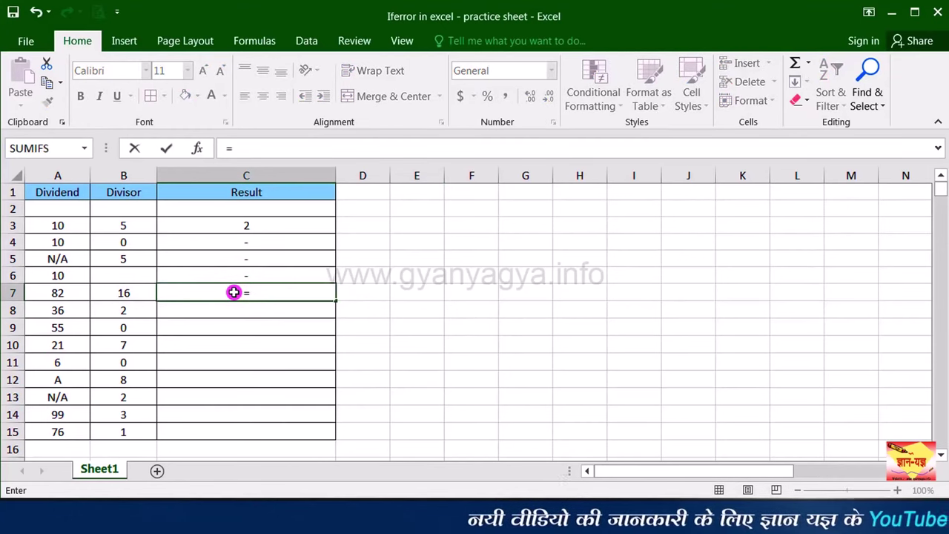
type("if")
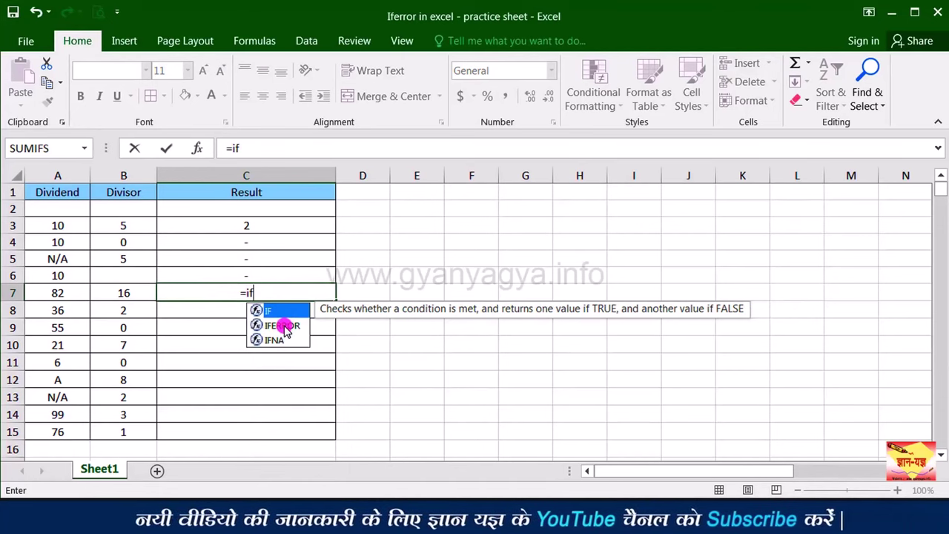
double_click(284, 327)
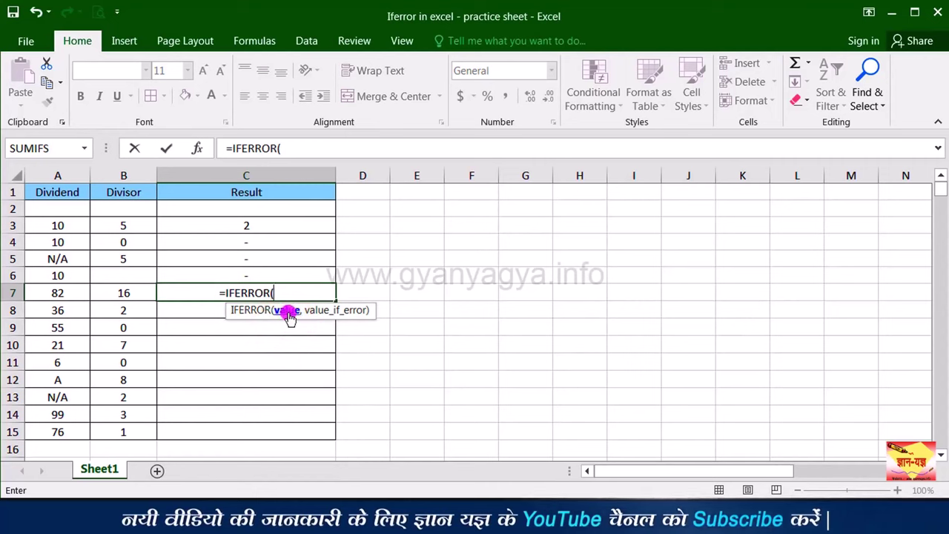
left_click(68, 292)
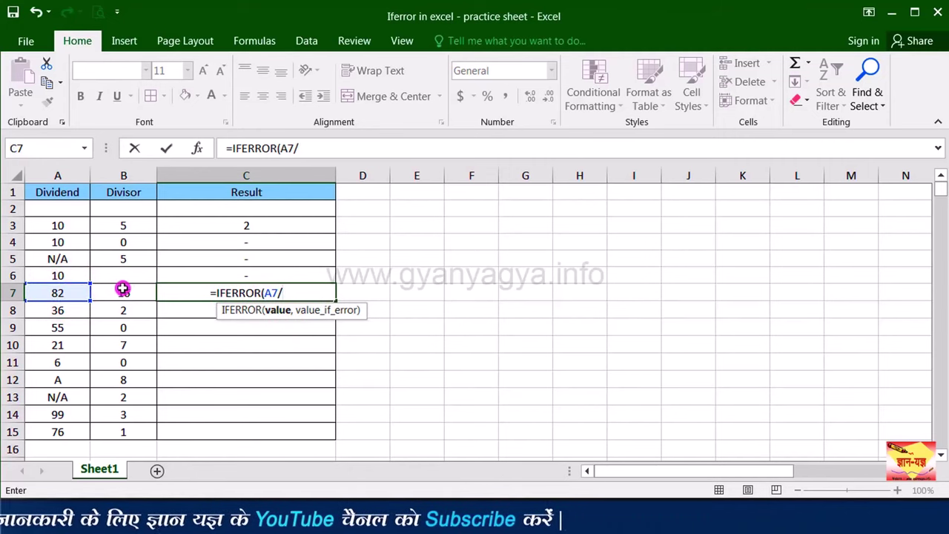
left_click(123, 291)
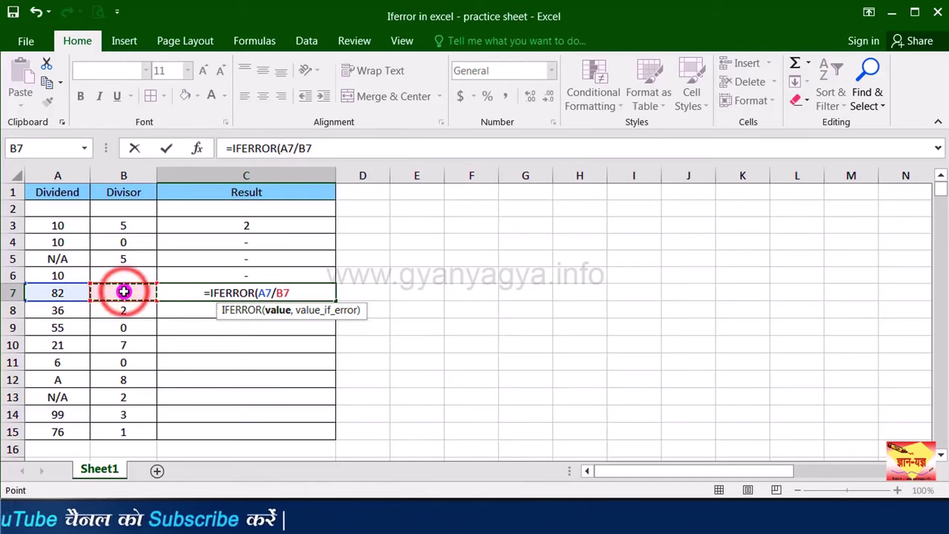
type(",")
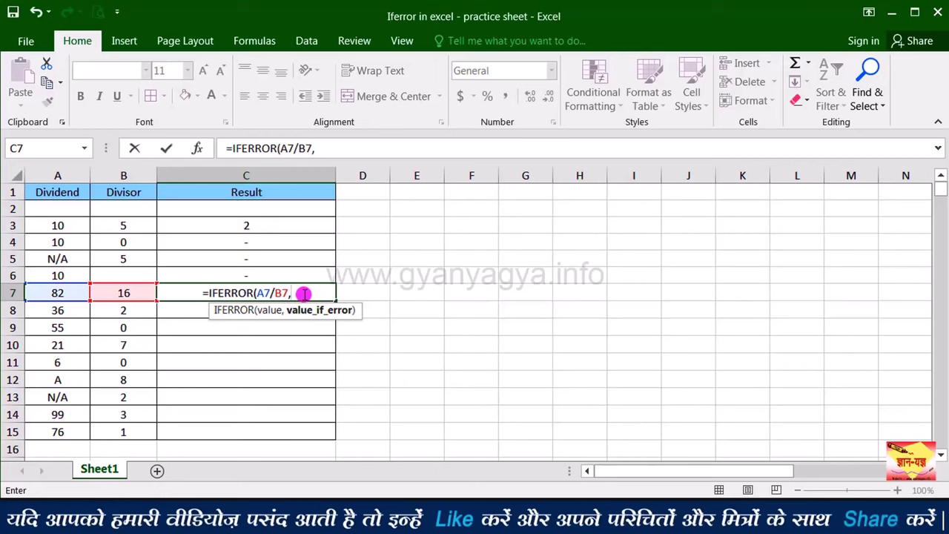
type("\"")
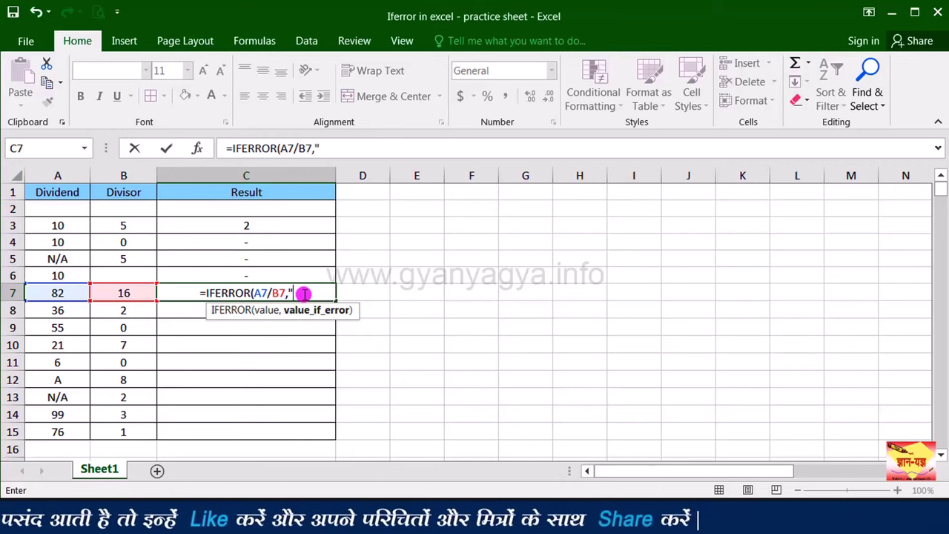
type("\"")
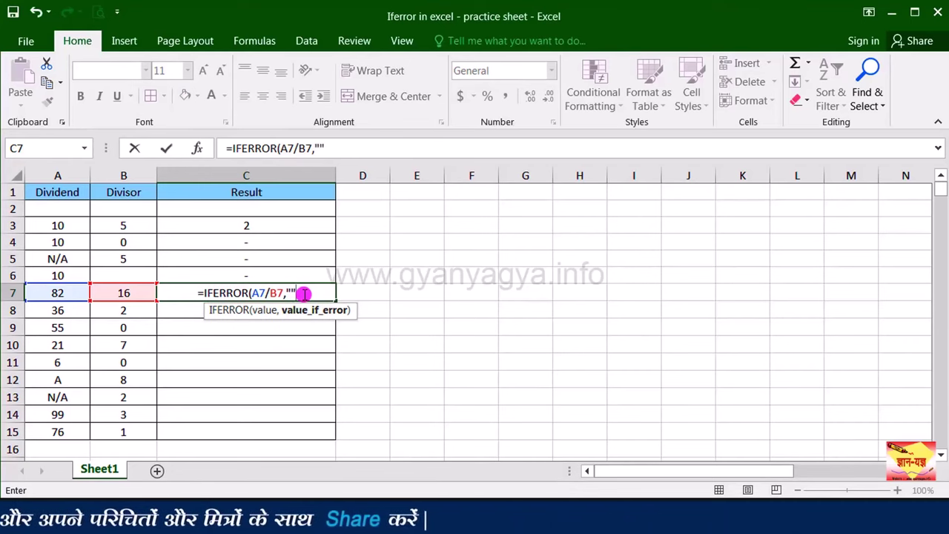
type(")")
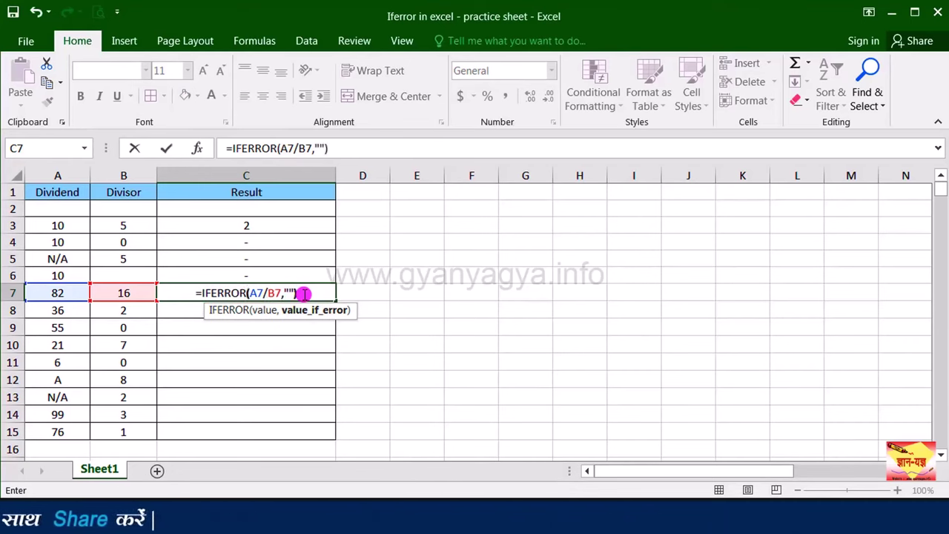
key("Return")
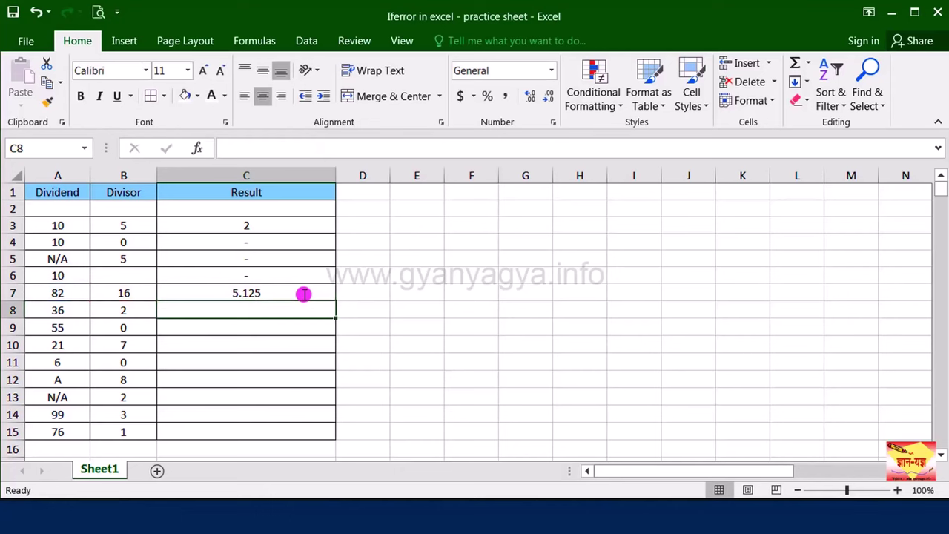
Fill the IFERROR formula from C7 down to C15 and check the copied formula in C9.
left_click(293, 294)
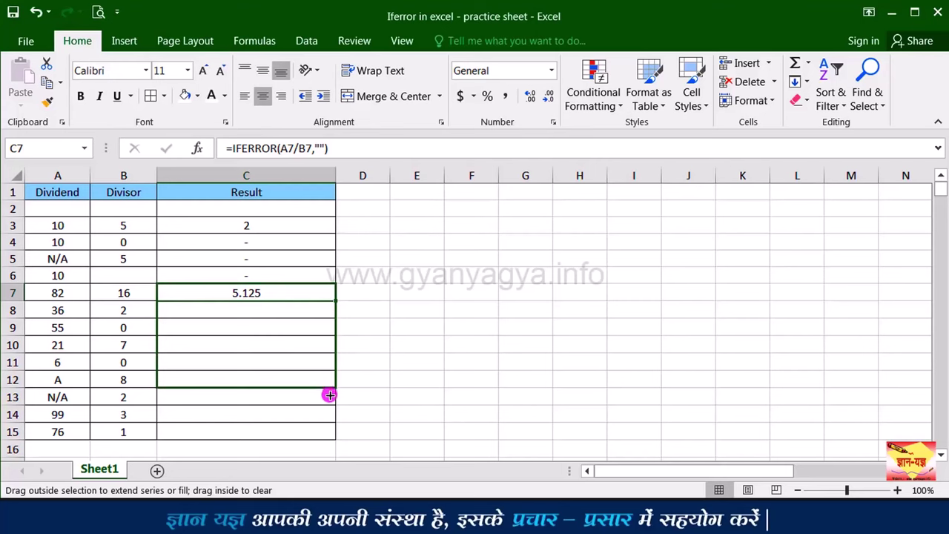
left_click_drag(329, 396, 329, 436)
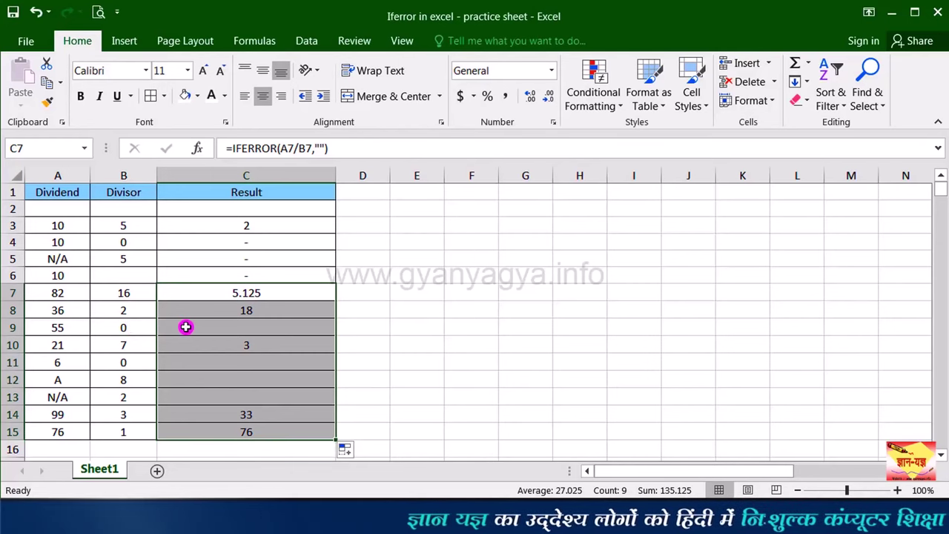
left_click(185, 327)
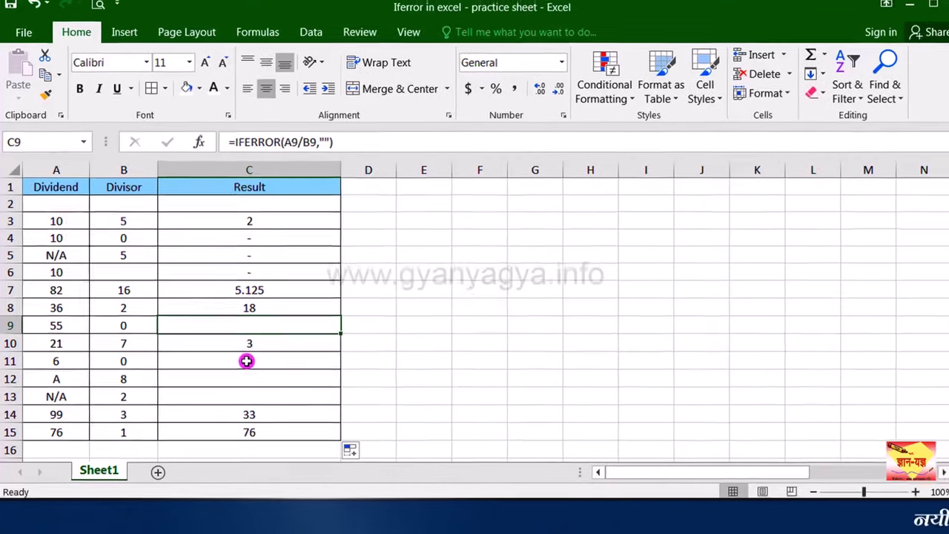
Start a new IFERROR formula in C11, overwriting the existing one, with A11/B11 as its value argument.
left_click(250, 361)
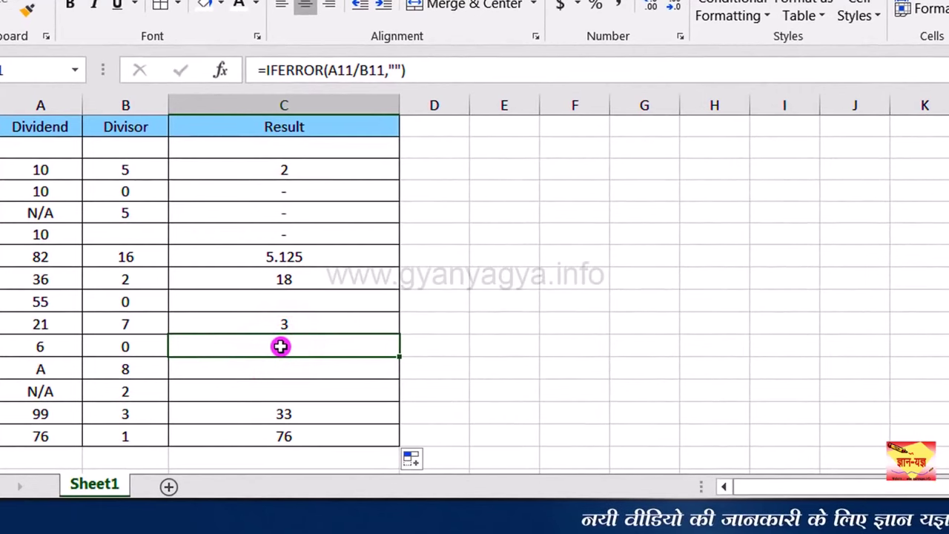
type("=")
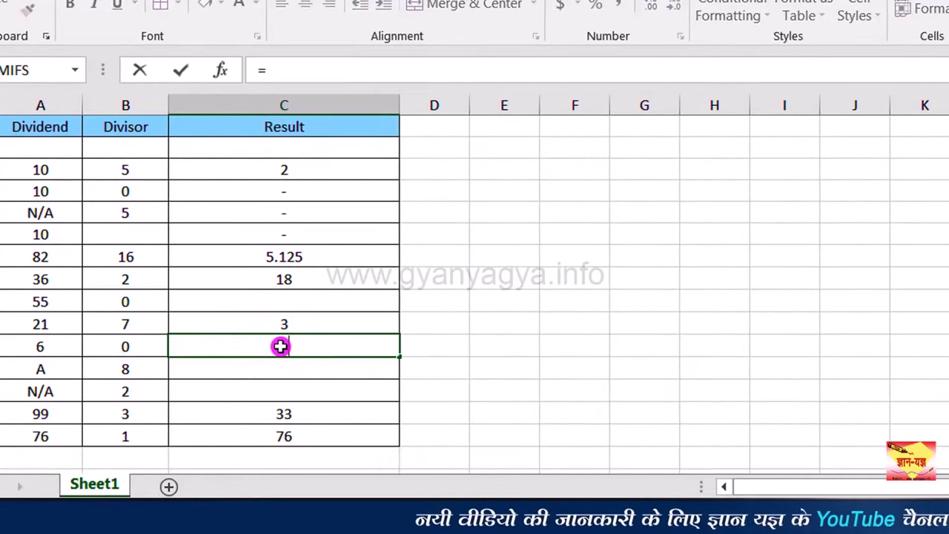
type("if")
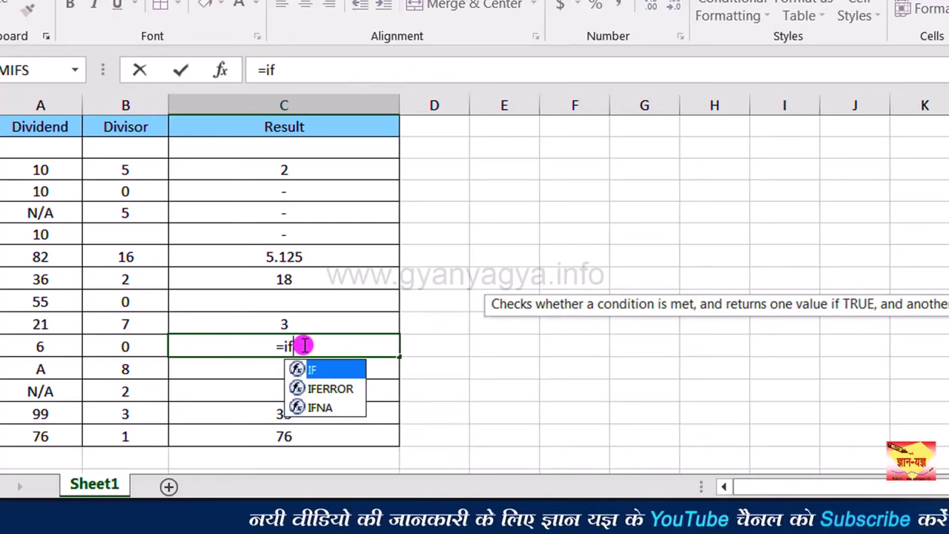
double_click(333, 391)
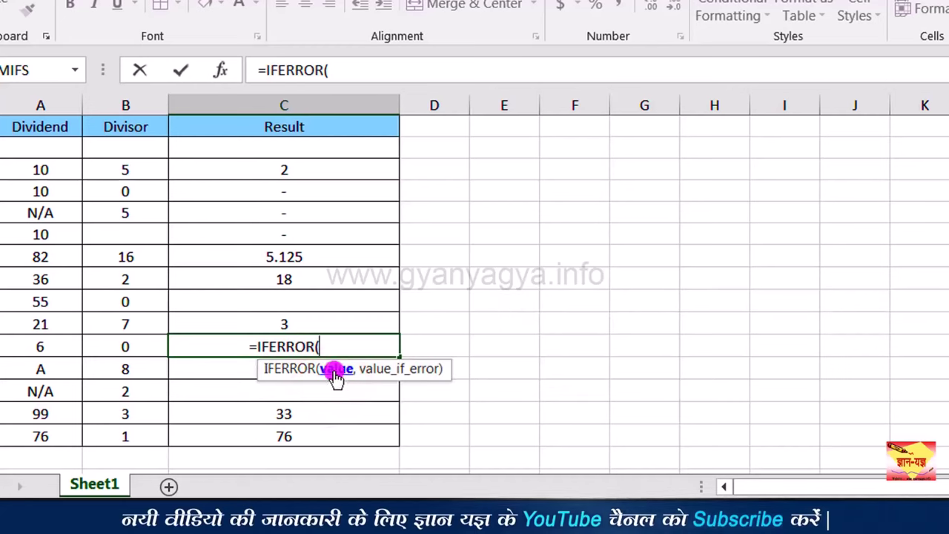
left_click(36, 351)
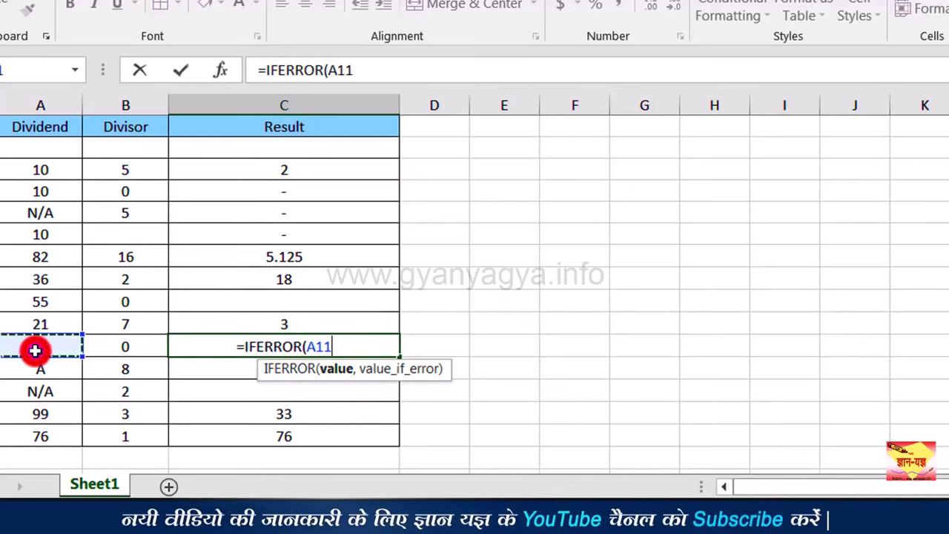
type("/")
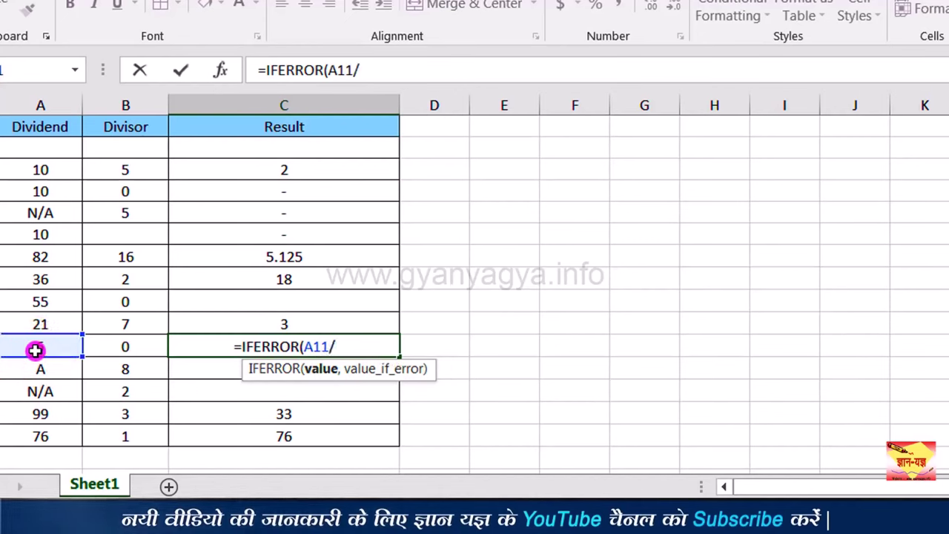
left_click(108, 347)
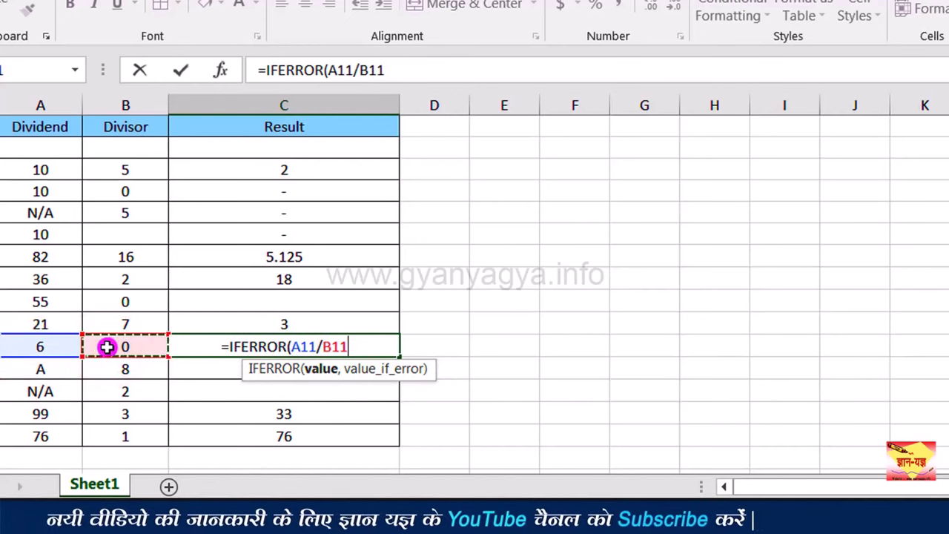
Complete the IFERROR formula in C11 with "division not possible" as the error value.
type(",")
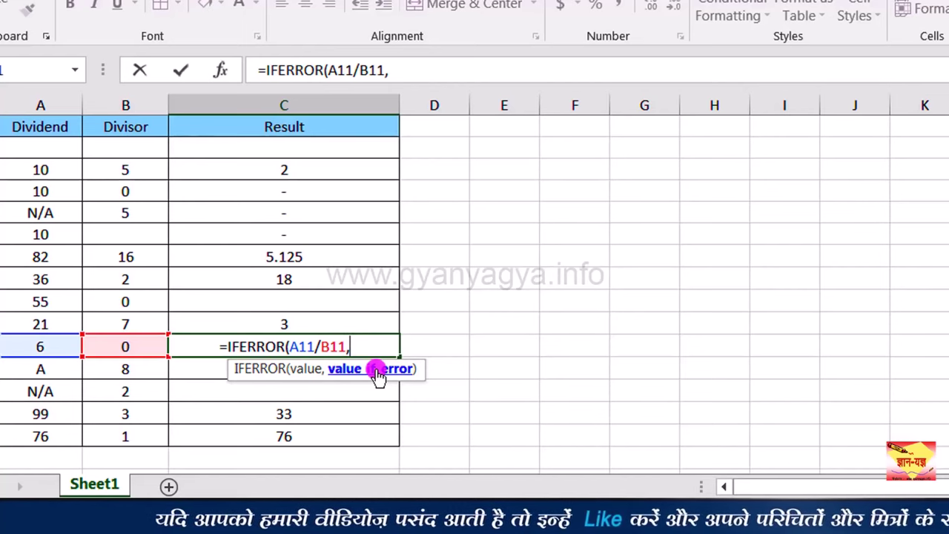
type("\"")
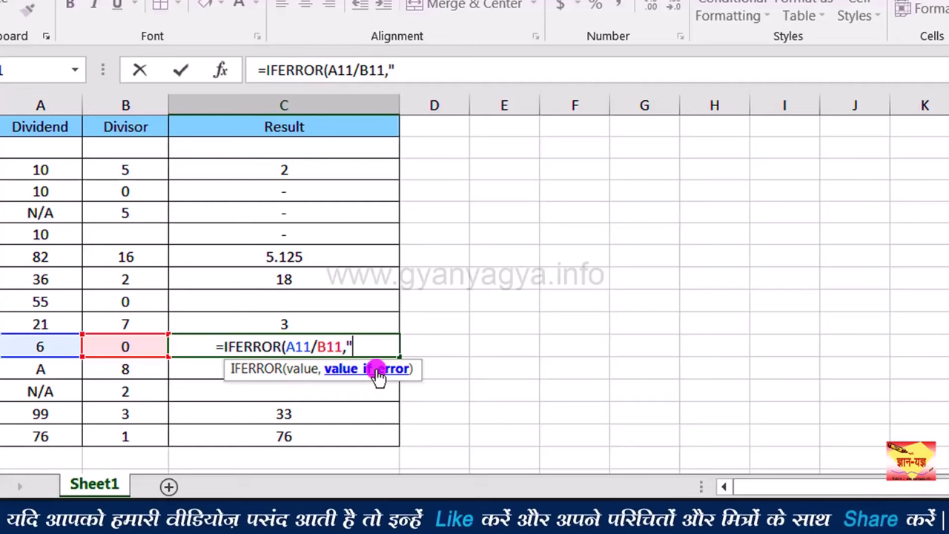
type("di")
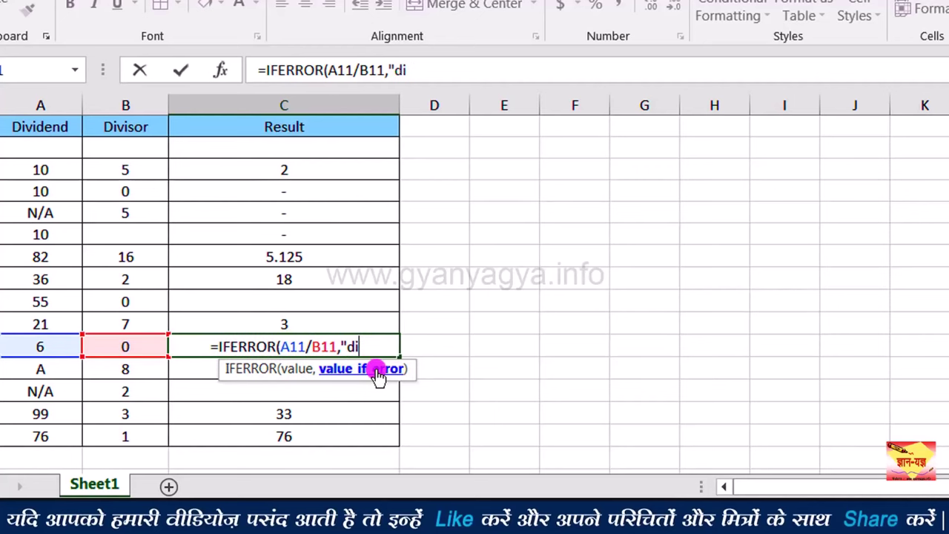
type("vision")
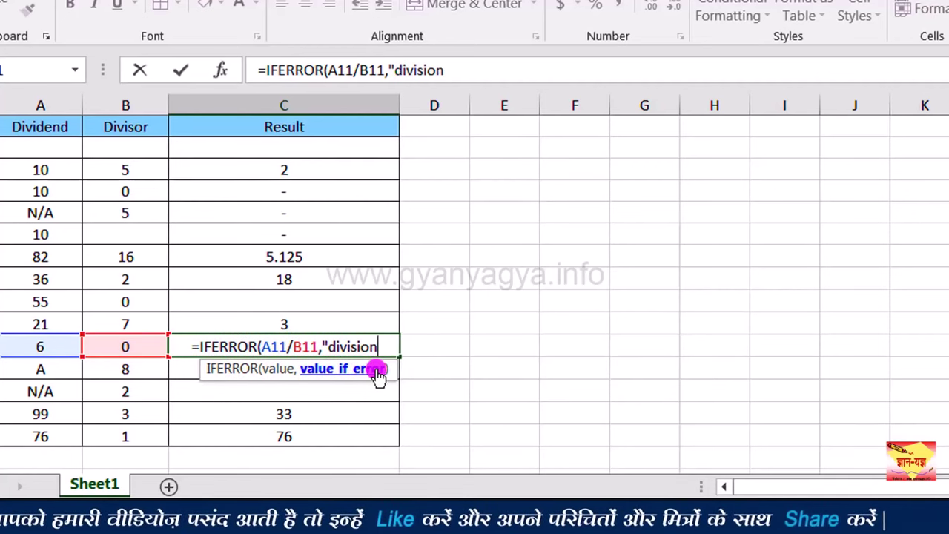
type(" not")
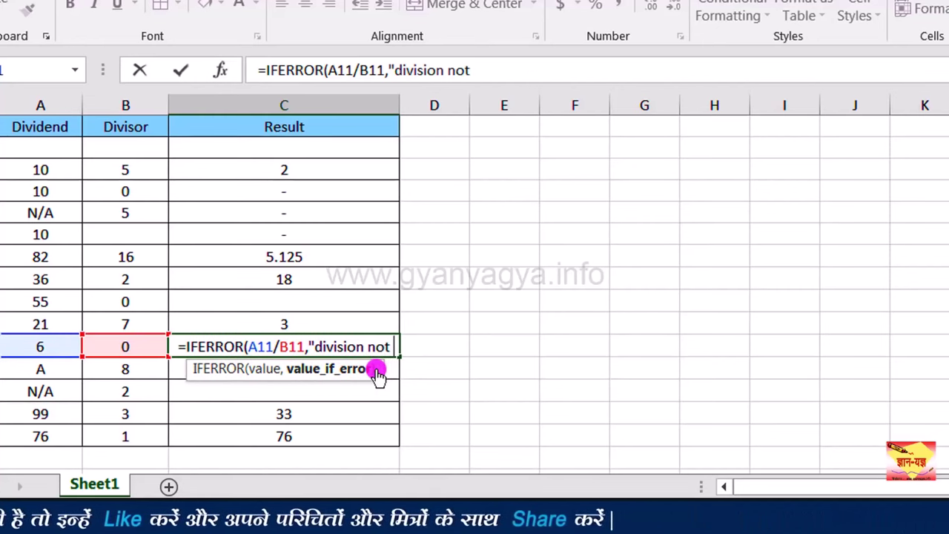
type(" possi")
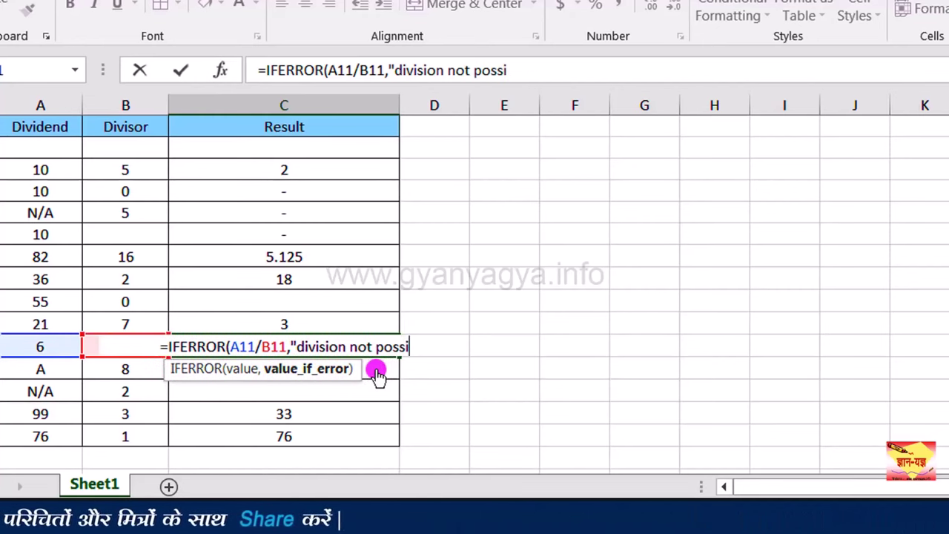
type("ble")
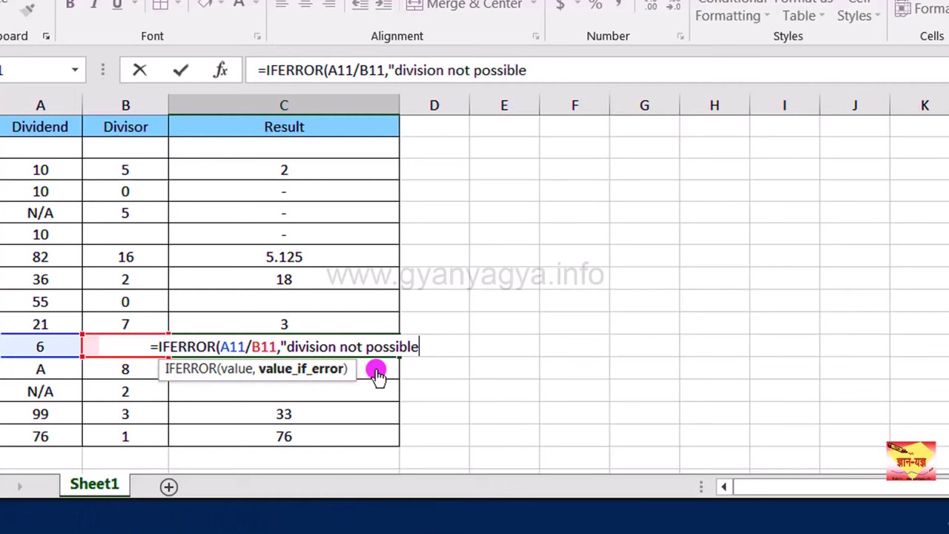
type("\"")
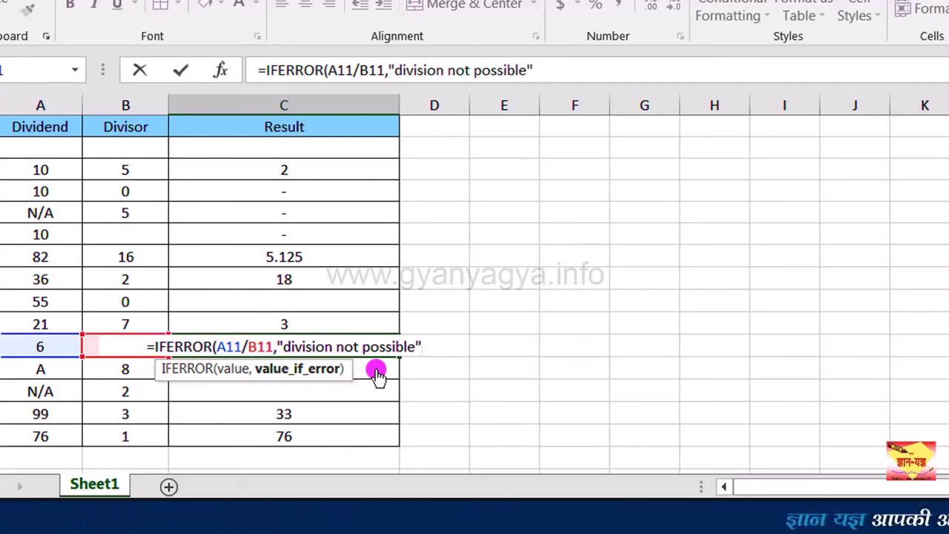
type(")")
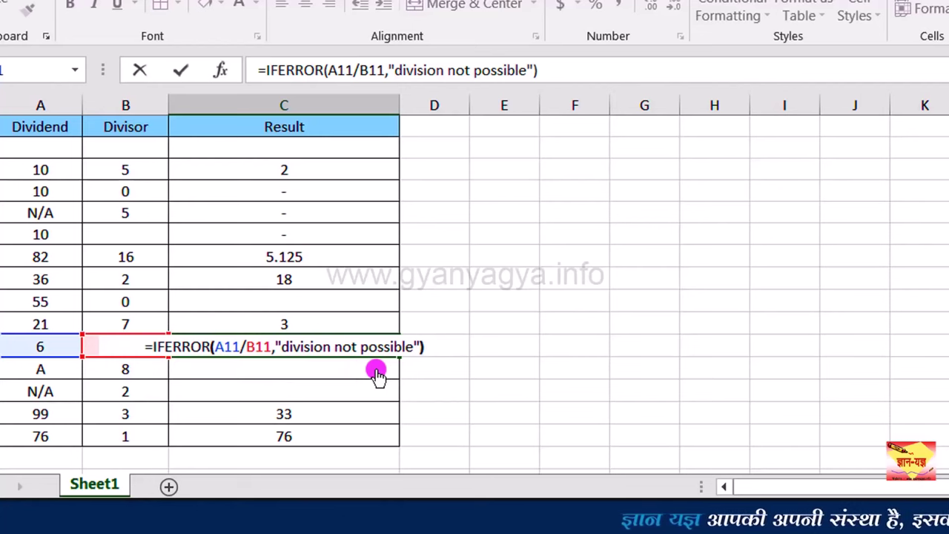
key("Return")
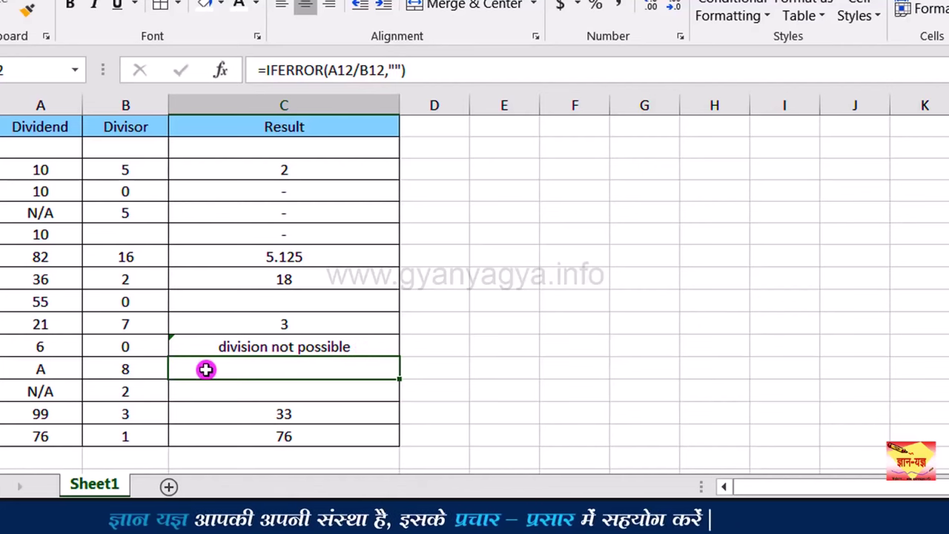
Fill the IFERROR formula from C11 down to C15, and check the formula in C5 and its dividend in A5.
left_click(380, 342)
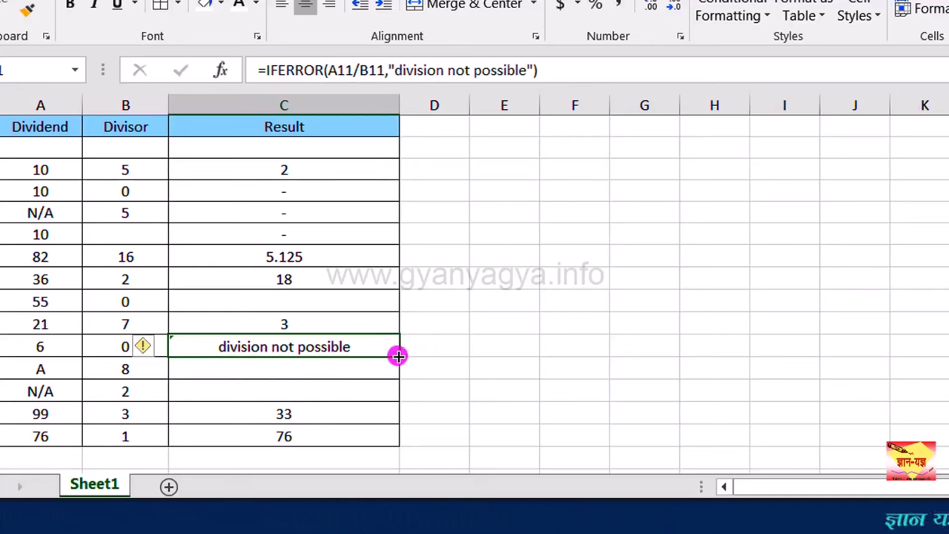
left_click_drag(398, 356, 394, 438)
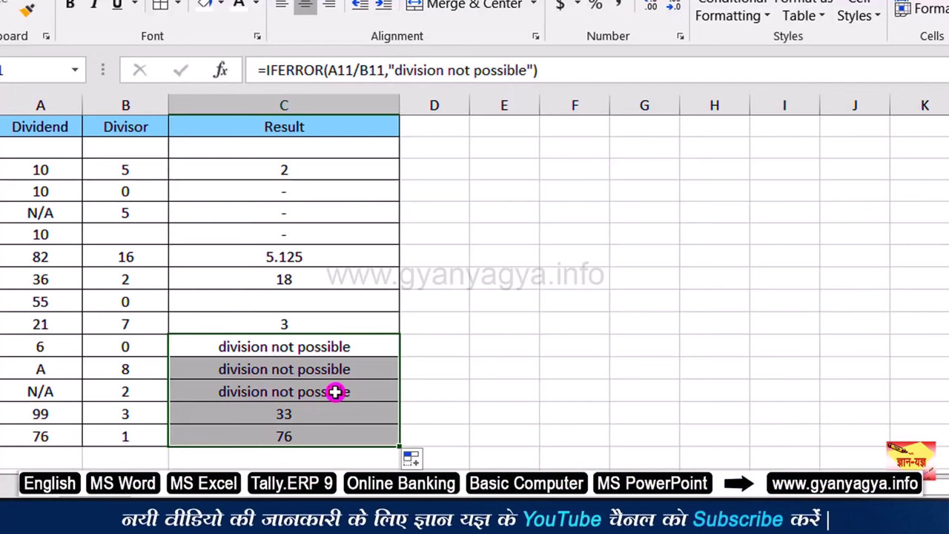
left_click(273, 213)
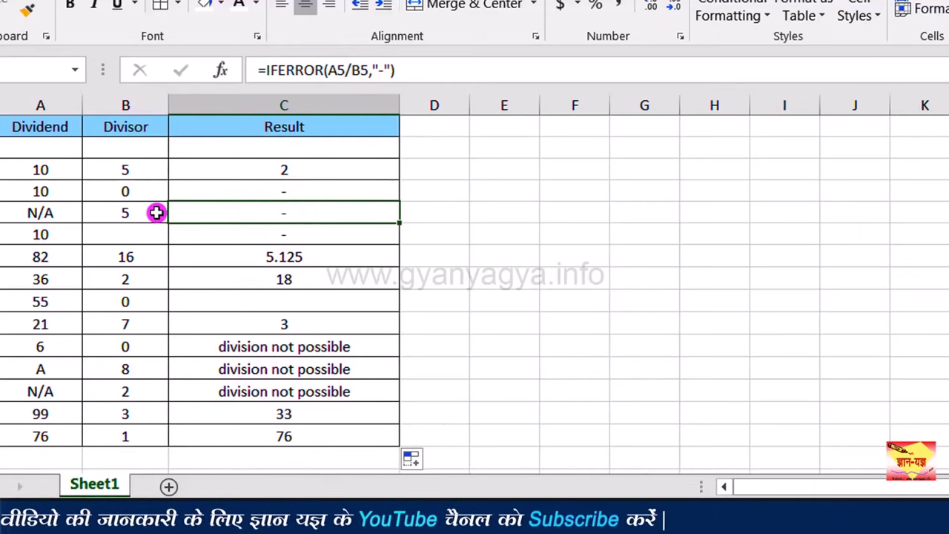
left_click(61, 213)
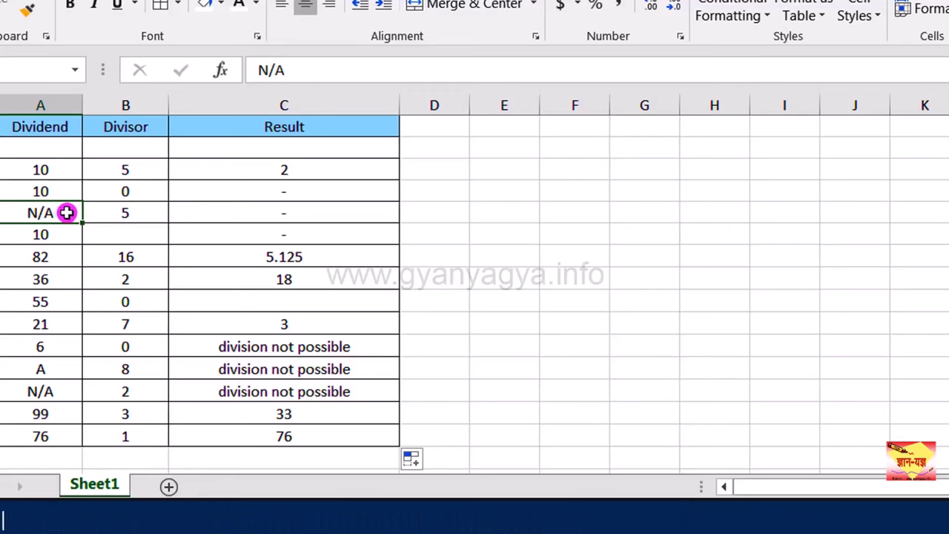
Replace the dividend in A5 with 55 and the divisor in B9 with 3.
type("55")
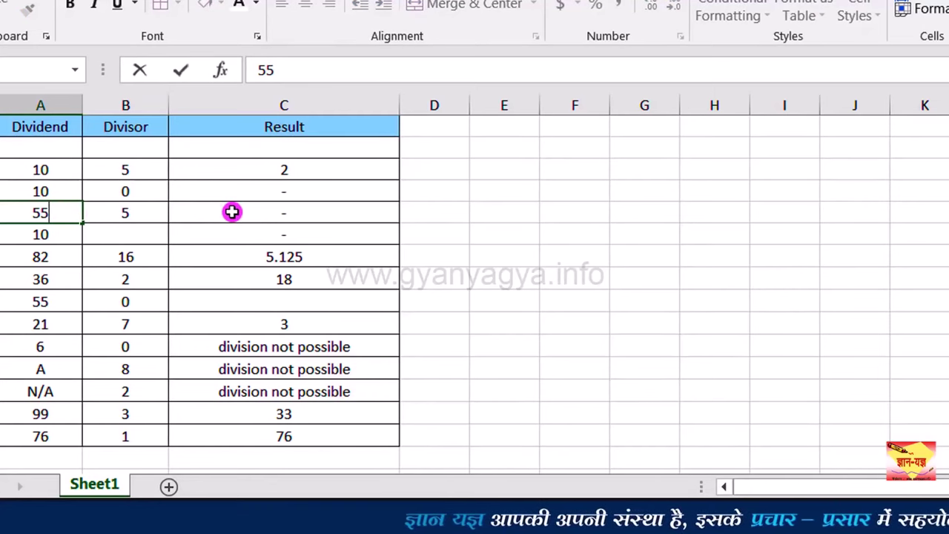
key("Return")
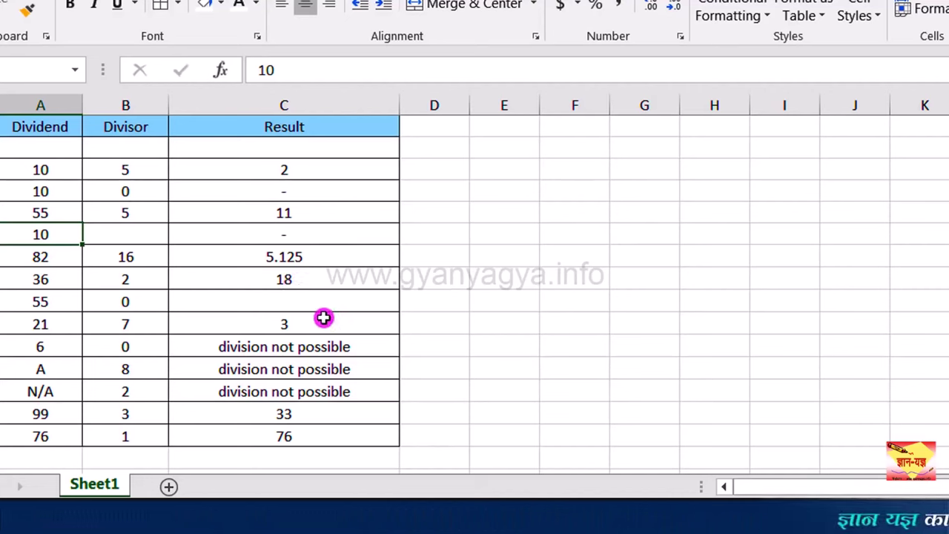
left_click(149, 303)
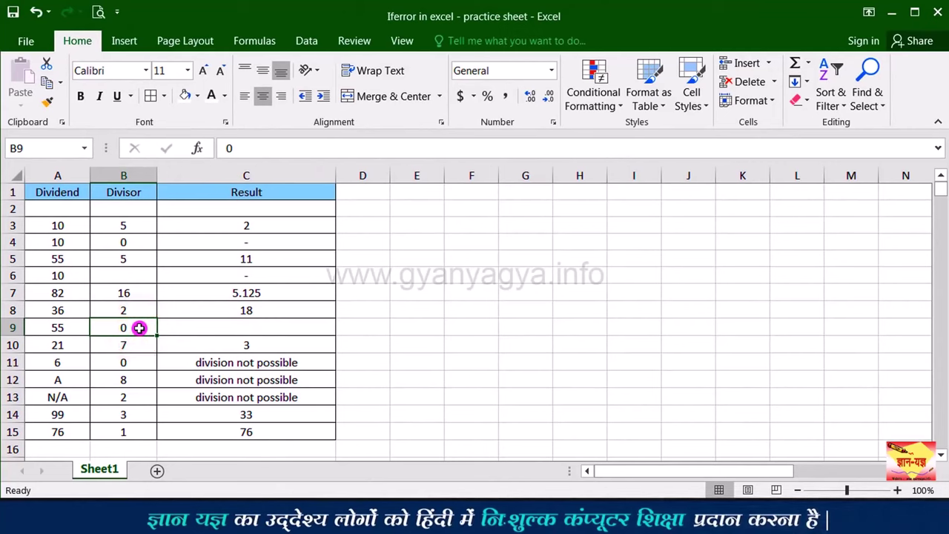
type("3")
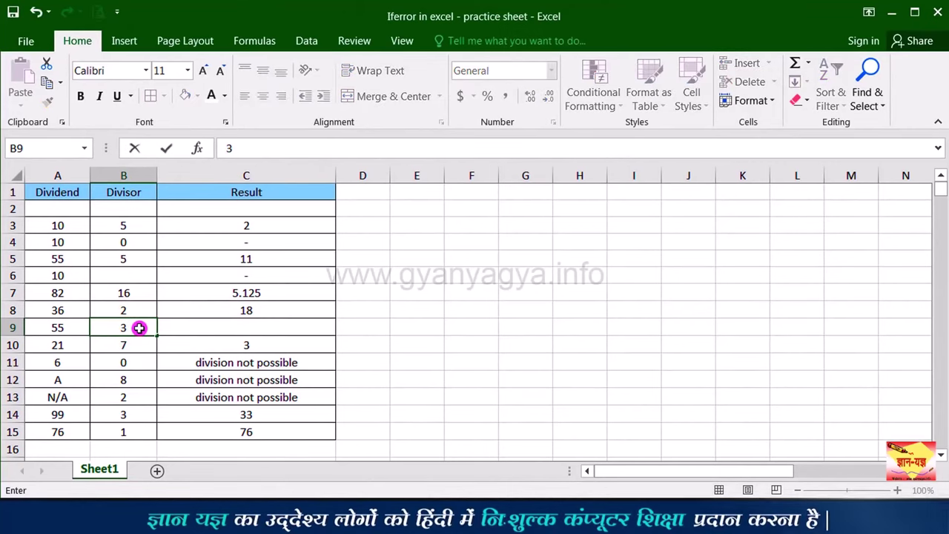
key("Return")
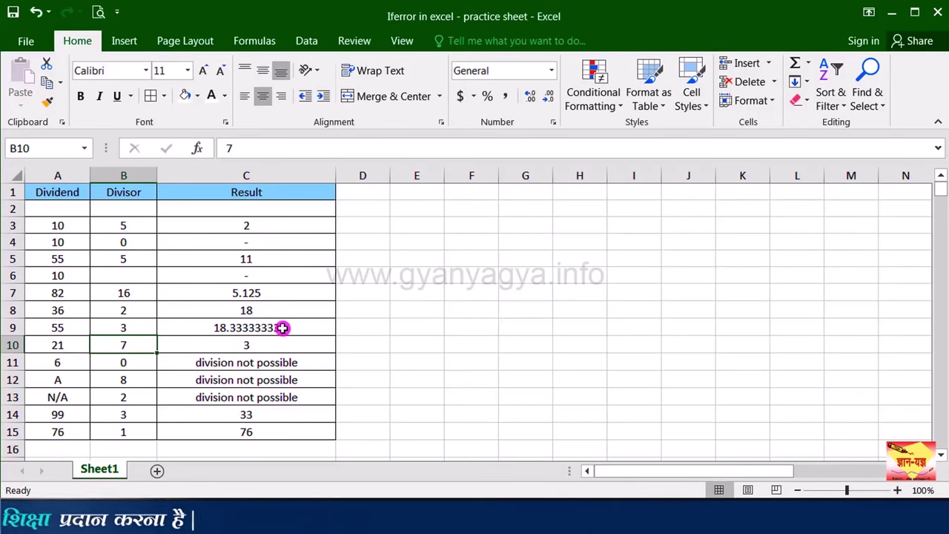
Replace the dividend in A12 with 56.
left_click(78, 379)
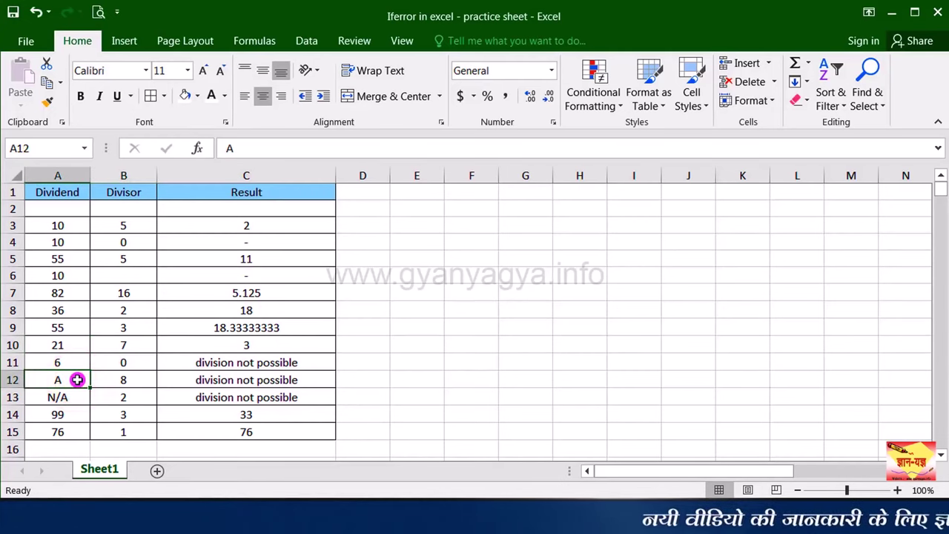
type("56")
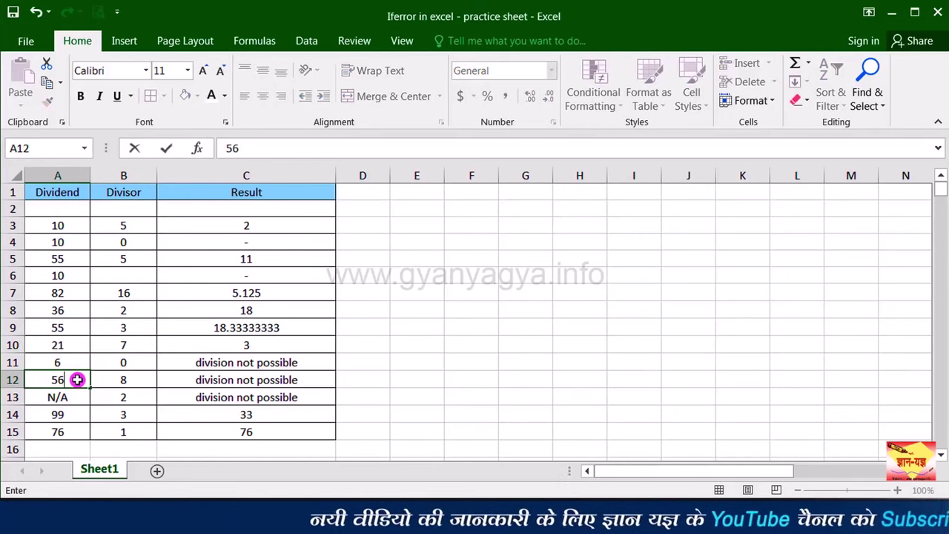
key("Return")
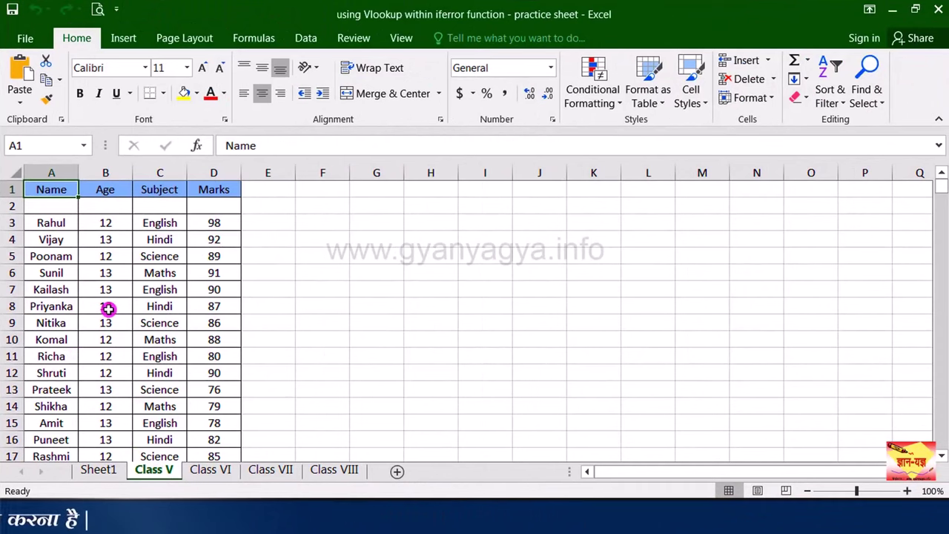
Examine the student tables on the class sheets of the VLOOKUP within IFERROR practice workbook.
left_click(806, 491)
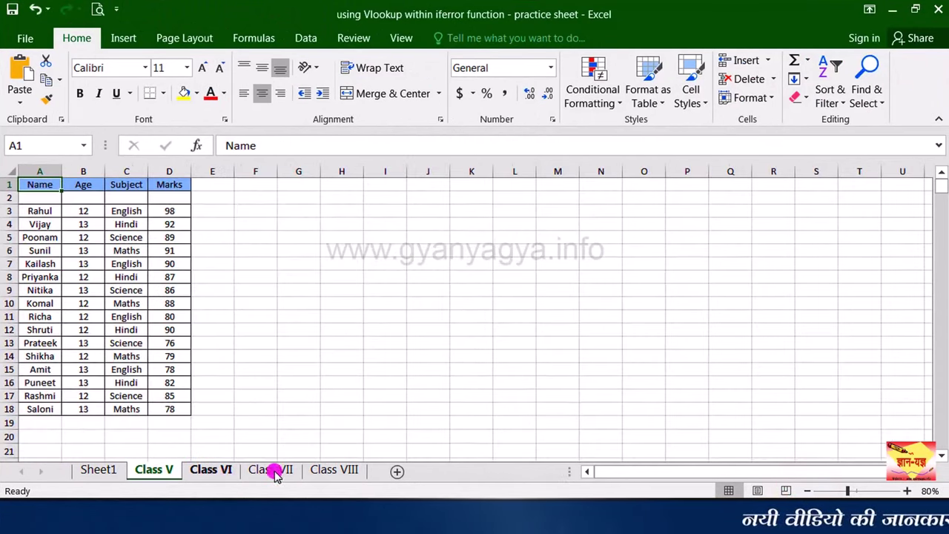
scroll(376, 377, "down", 1)
scroll(144, 420, "up", 2)
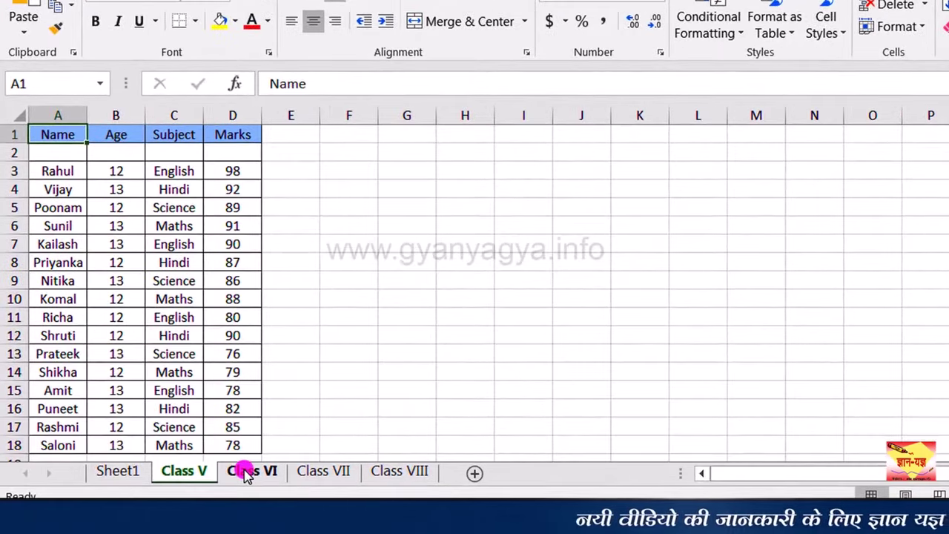
left_click(224, 472)
left_click(311, 472)
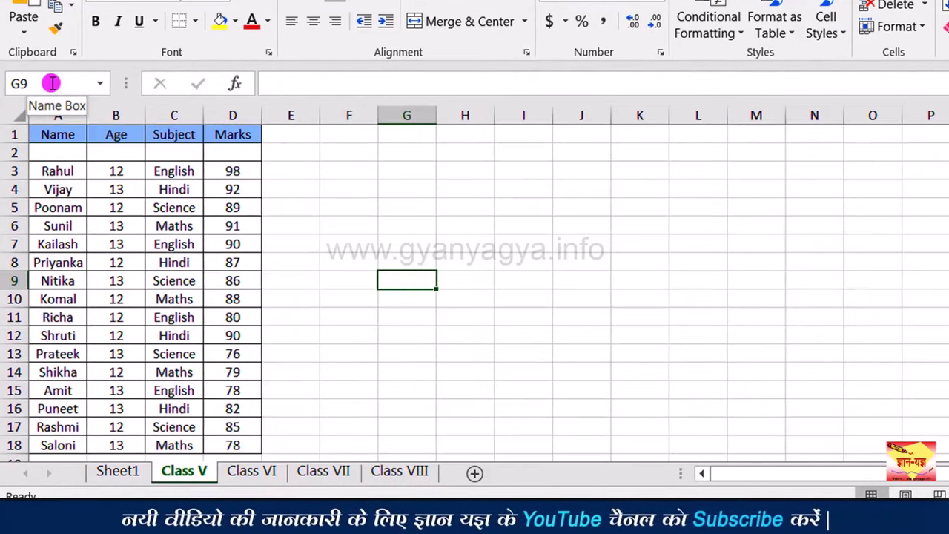
left_click(258, 475)
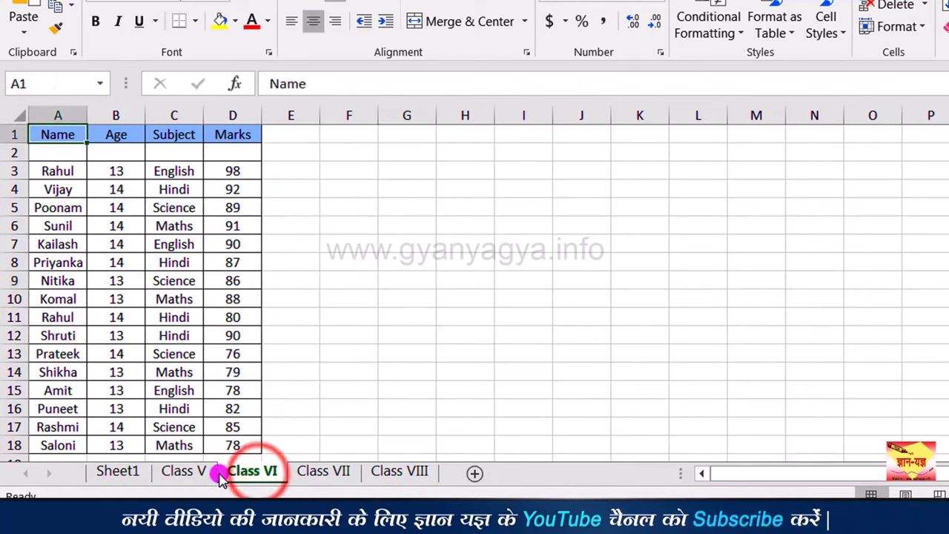
Name the student table A1:D18 on the Class V sheet "fifth".
left_click(180, 473)
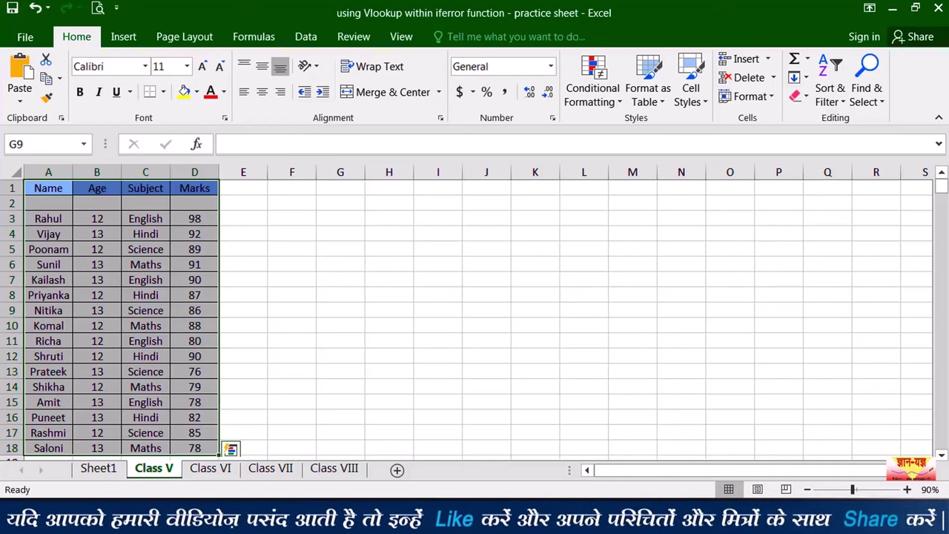
left_click(49, 144)
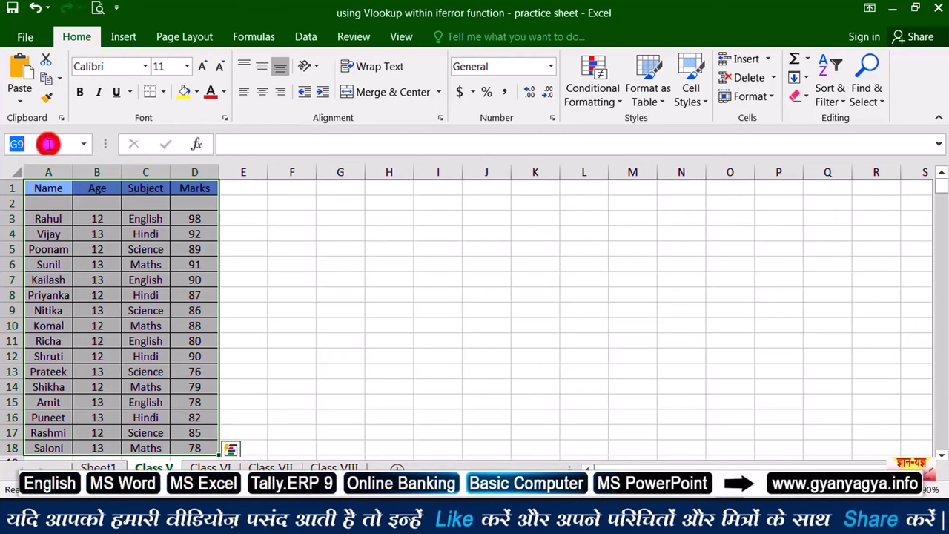
key("BackSpace")
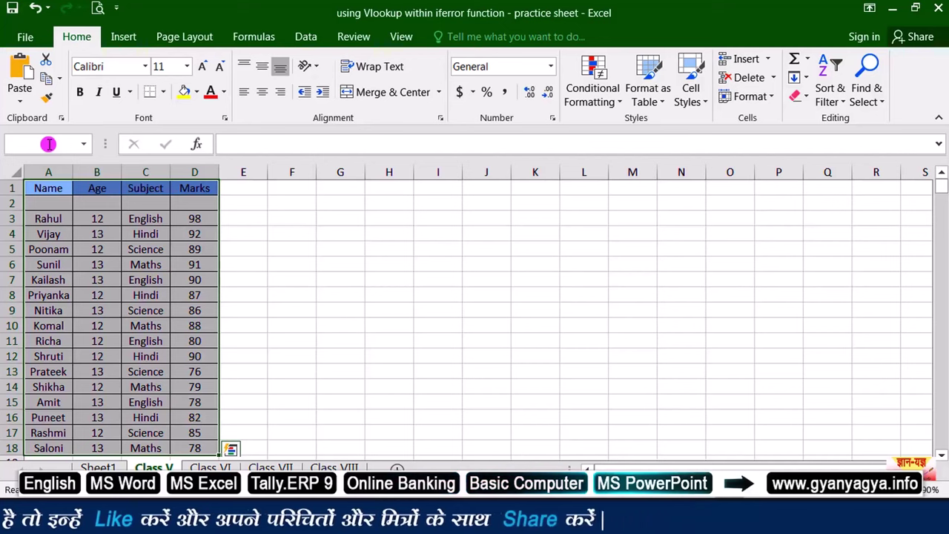
type("fifth")
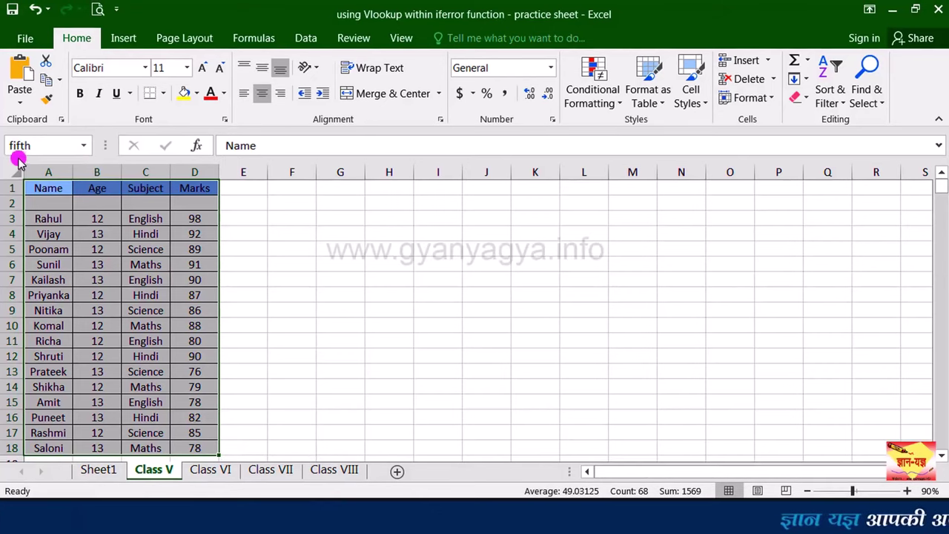
Name the student table A1:D18 on the Class VIII sheet "eight".
left_click(213, 470)
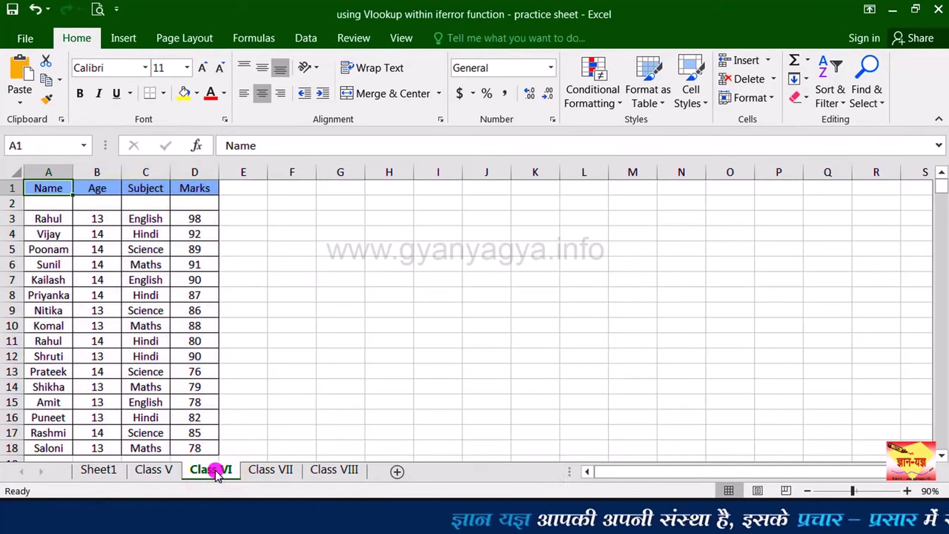
left_click(33, 141)
type("eight")
key("Return")
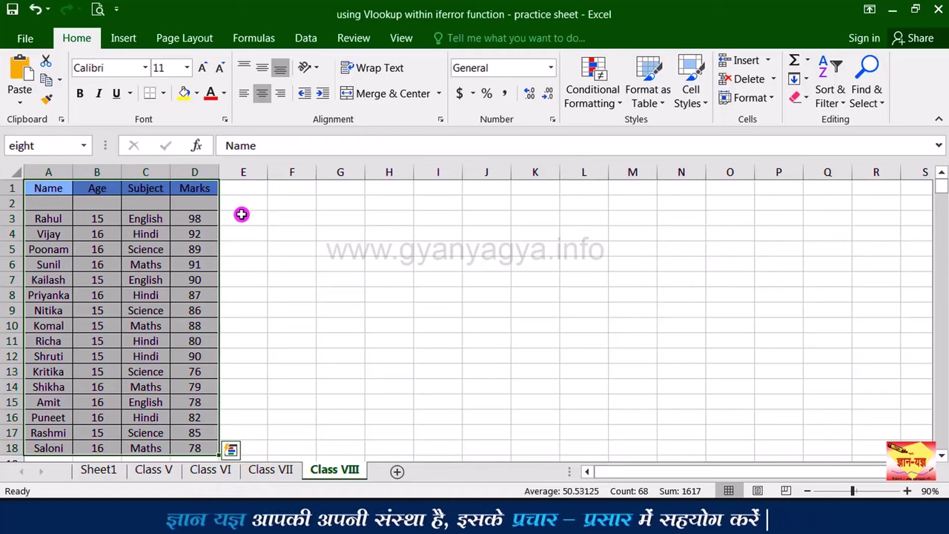
Enter the student's first name in cell A3 of Sheet1.
left_click(99, 471)
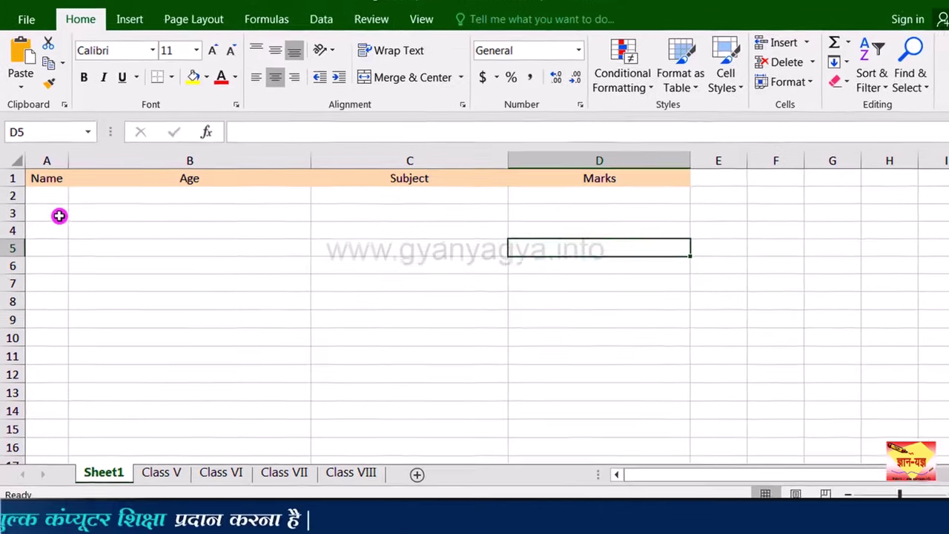
left_click(54, 225)
type("Rahul")
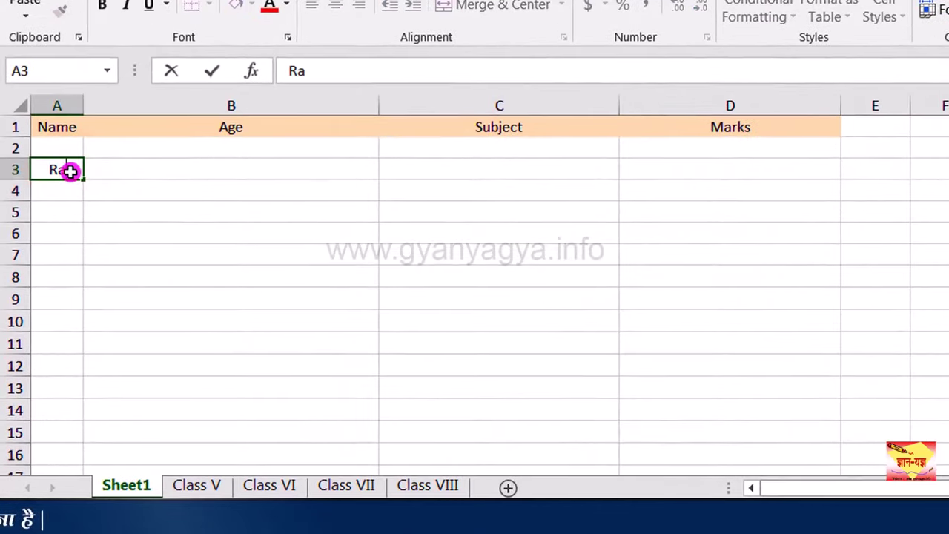
Start a VLOOKUP formula in B3 of the Age column with A3 as its lookup value.
left_click(304, 173)
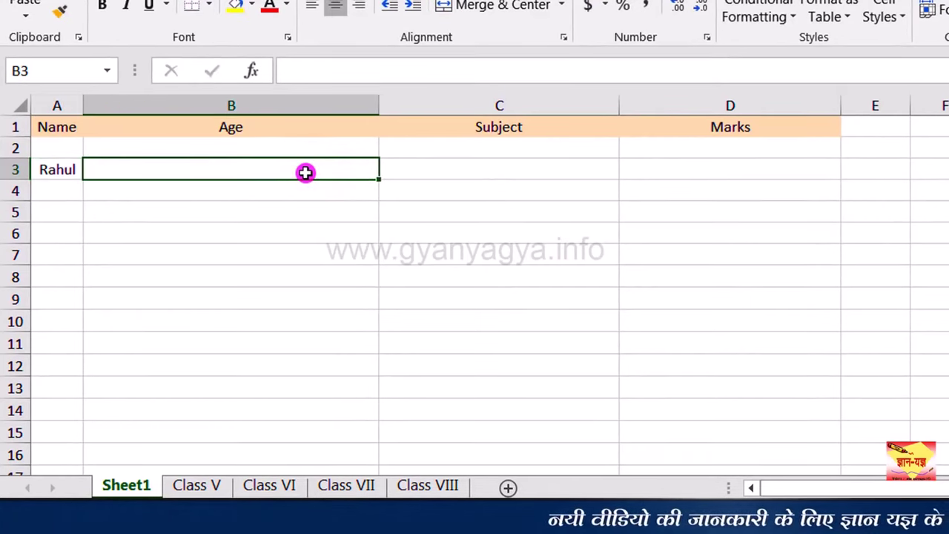
type("=")
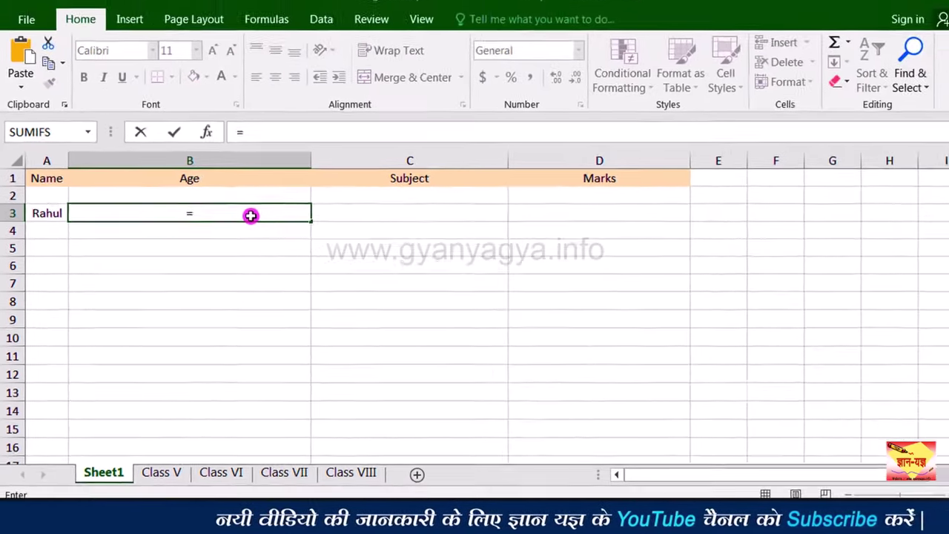
type("vl")
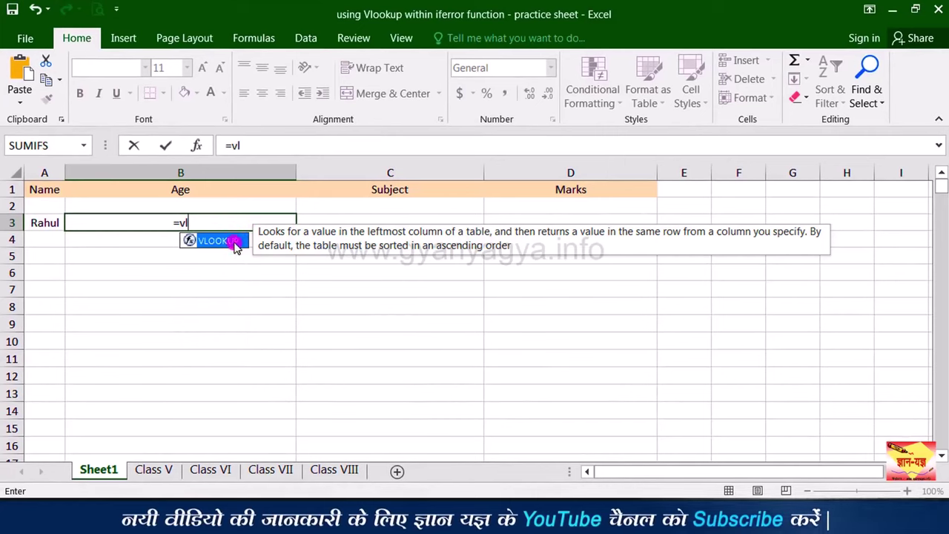
double_click(235, 245)
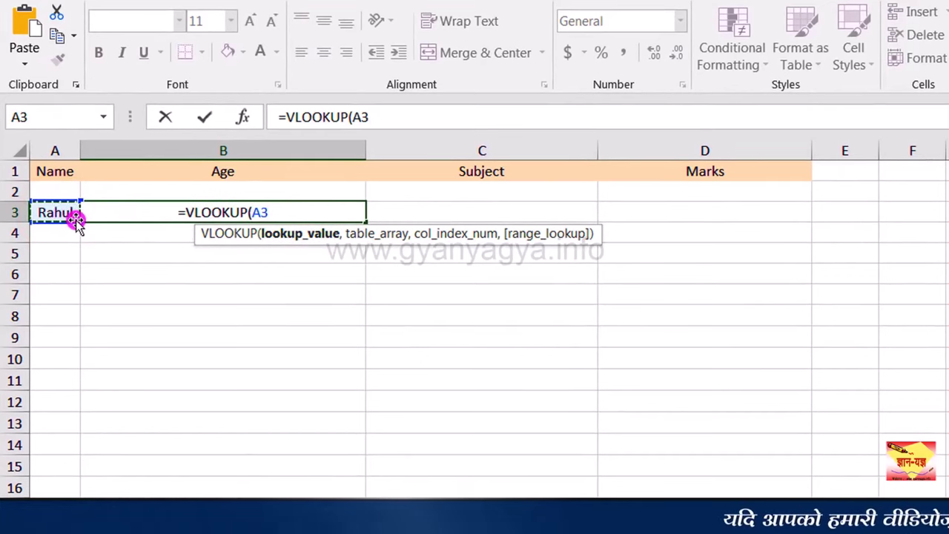
type(",")
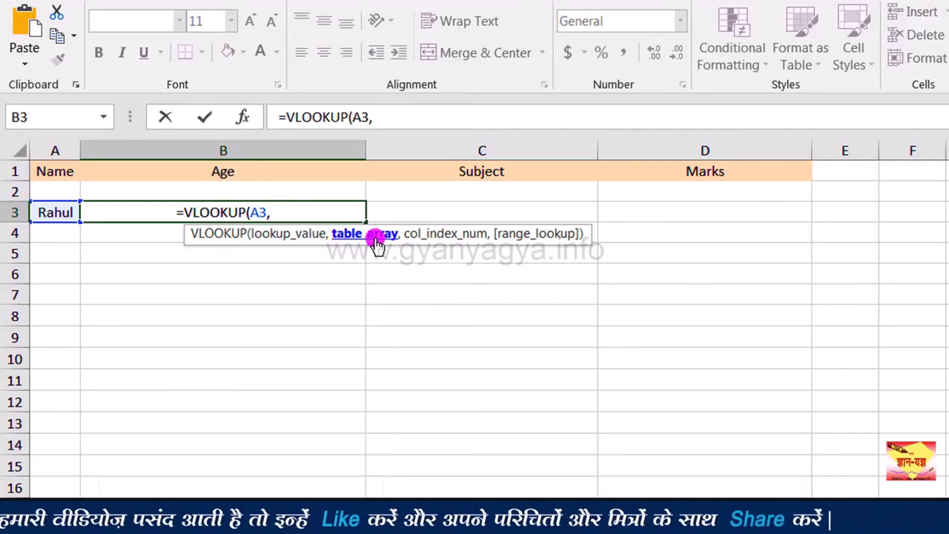
Complete the VLOOKUP formula in B3 with the named range fifth, column index 2 and FALSE for an exact match.
type("fi")
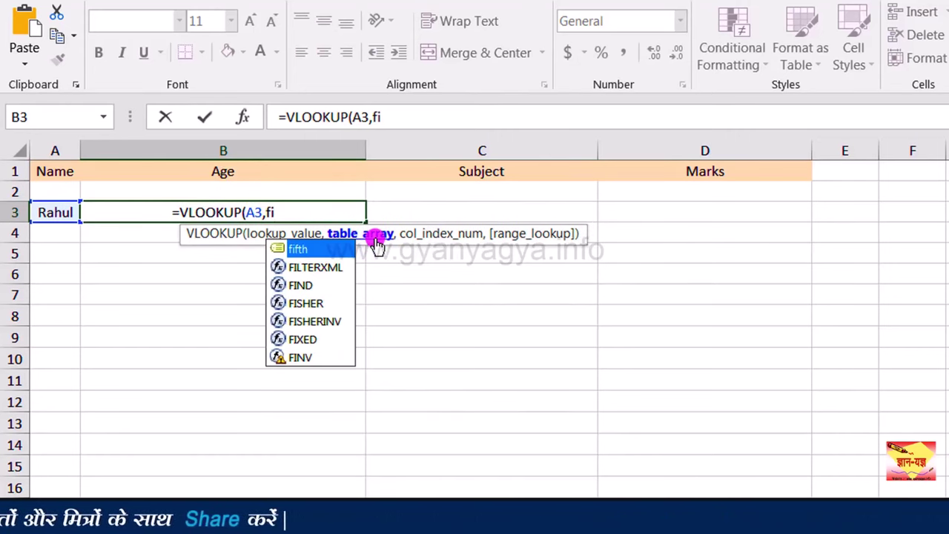
type("f")
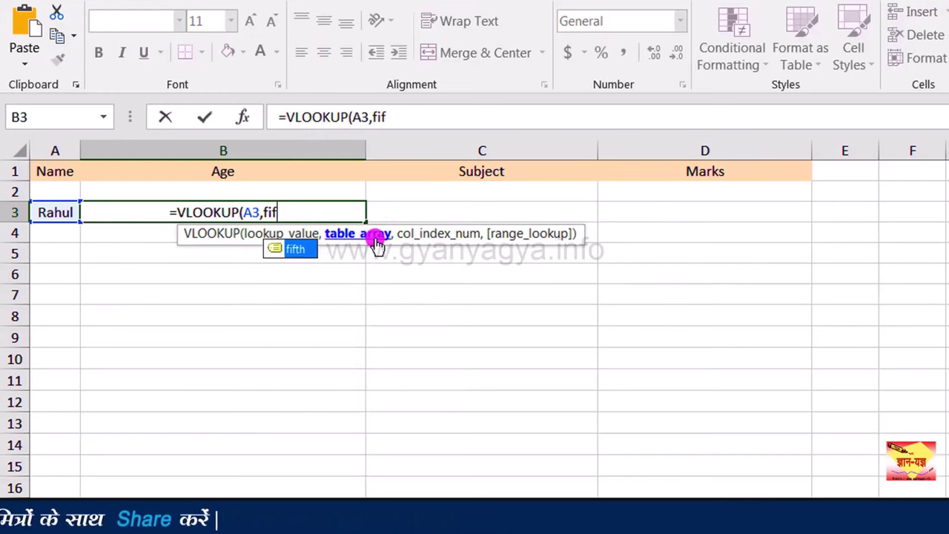
double_click(304, 251)
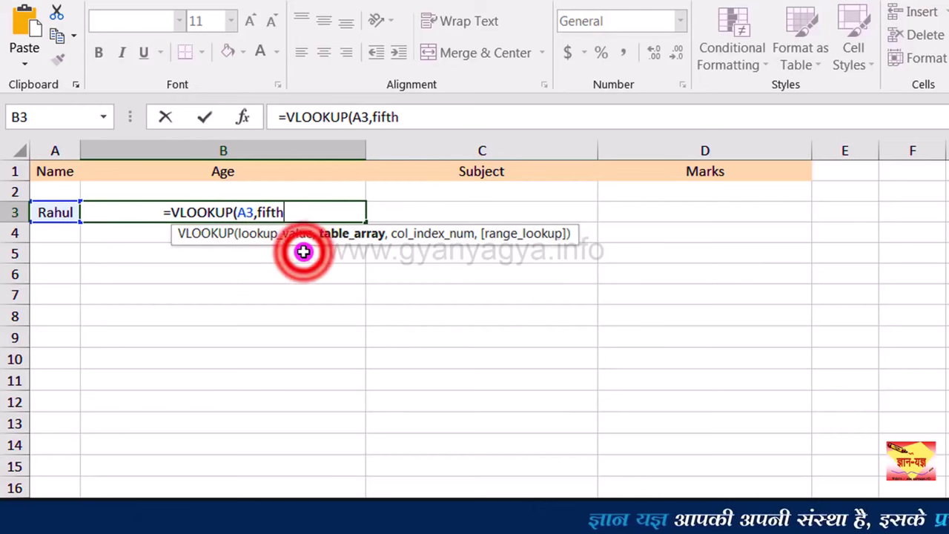
type(",")
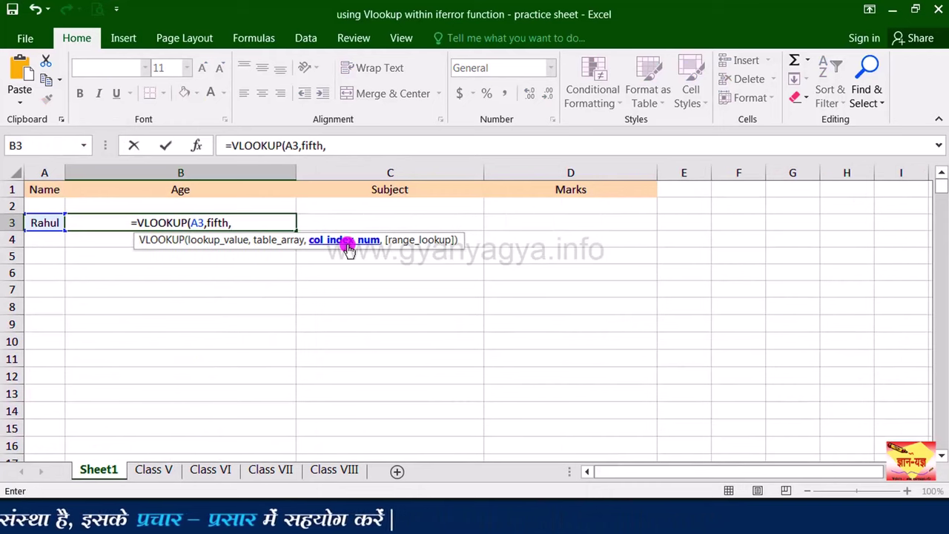
left_click(256, 222)
type("2,")
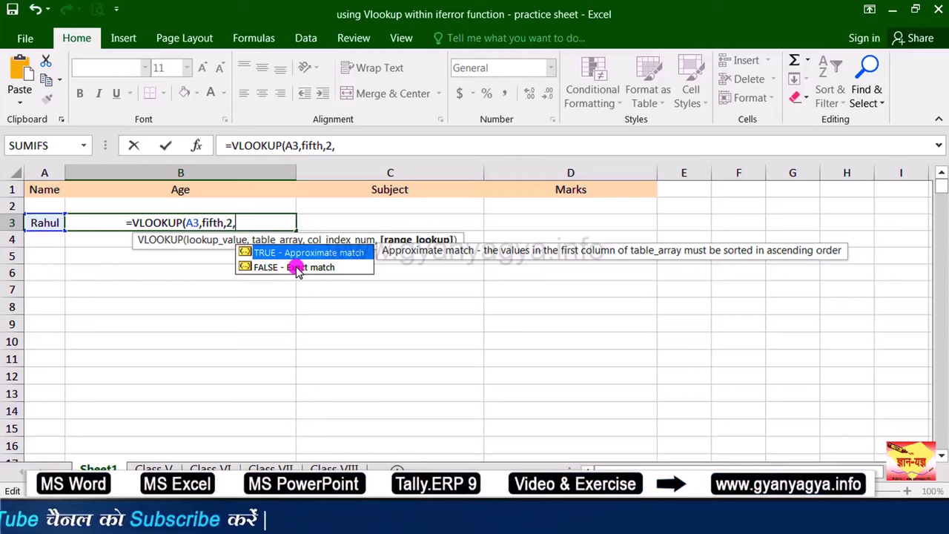
double_click(297, 267)
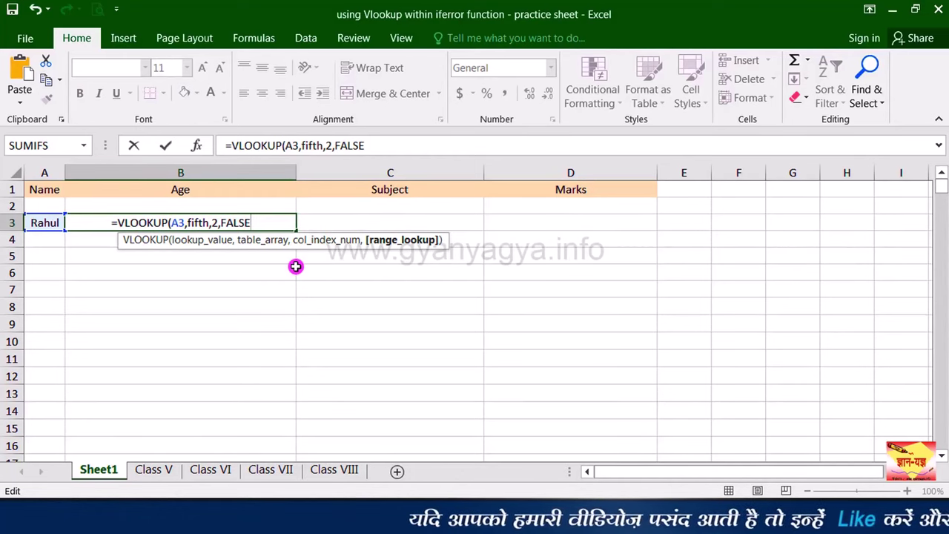
type(")")
key("ctrl+Return")
key("Return")
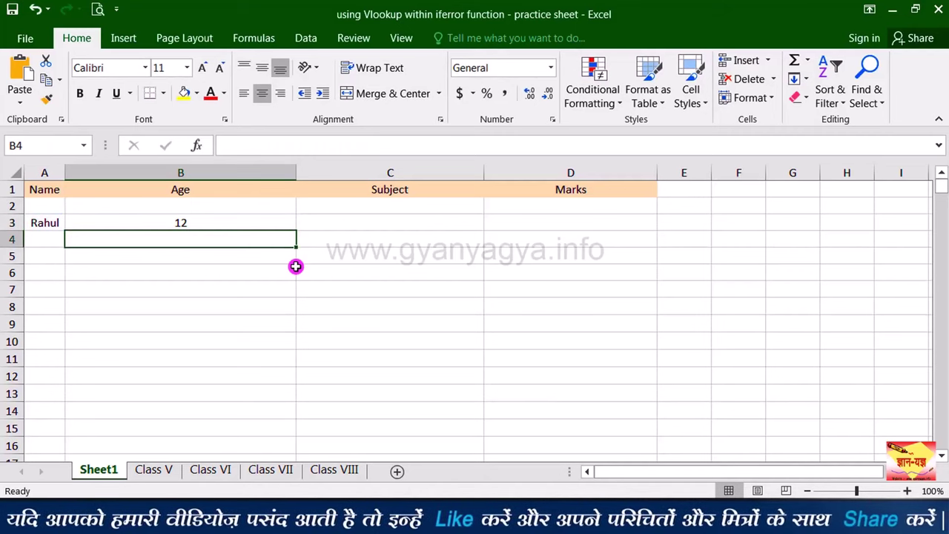
Check the age formula in B3 against the student's row A3:D3 on the Class V sheet.
left_click(258, 223)
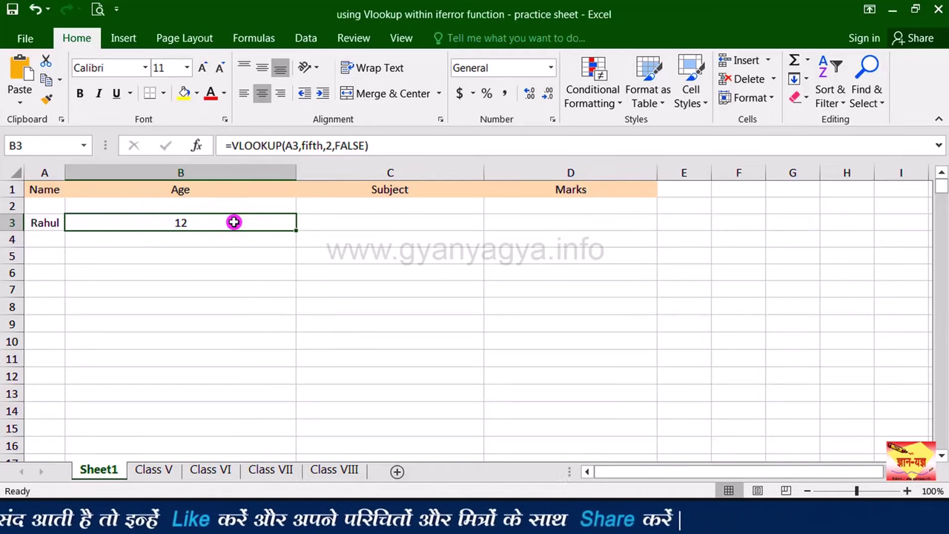
key("ctrl+bracketleft")
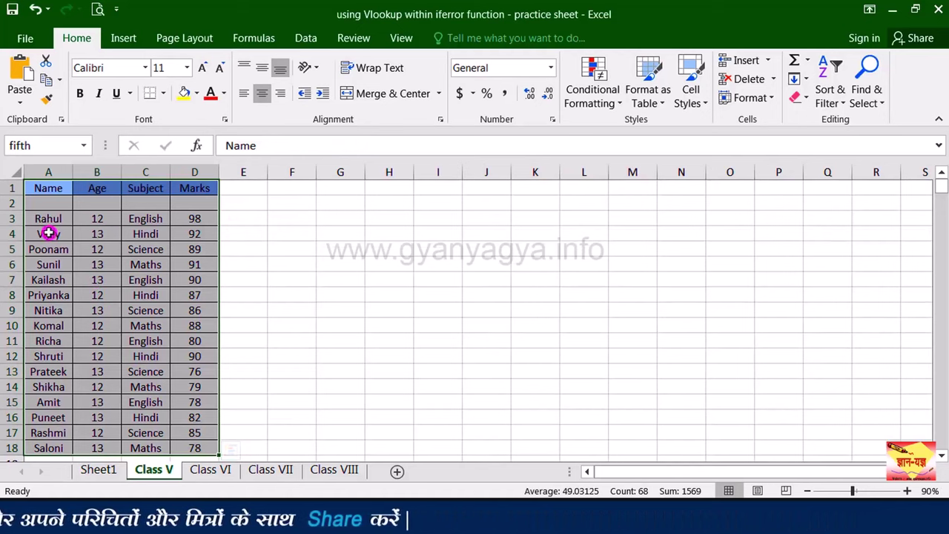
left_click_drag(46, 219, 185, 217)
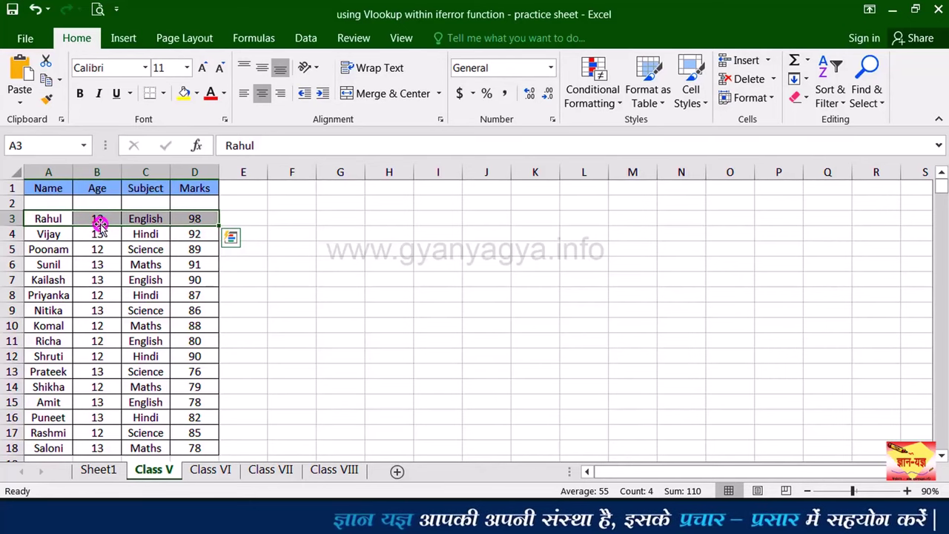
Test the B3 lookup on Sheet1 by replacing the name in A3 with a student missing from the Class V list.
key("ctrl+a")
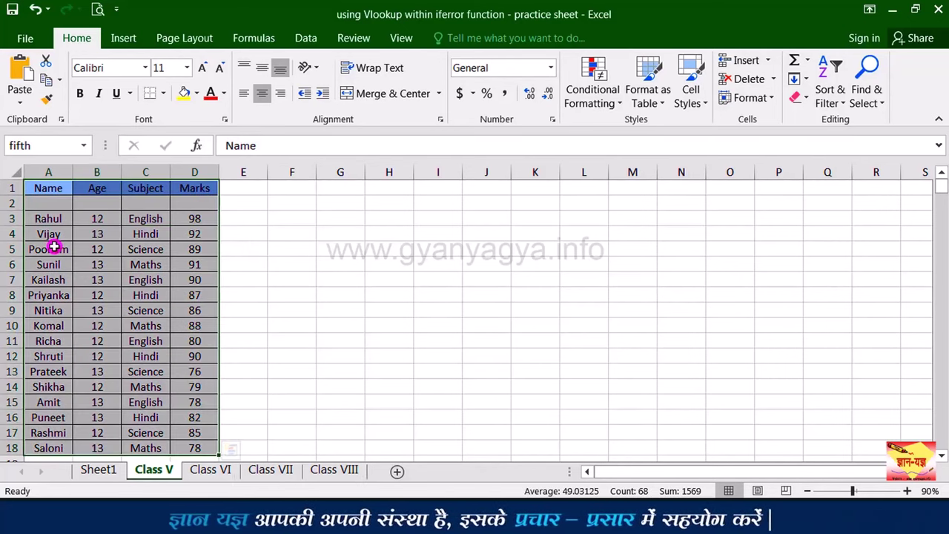
left_click(99, 471)
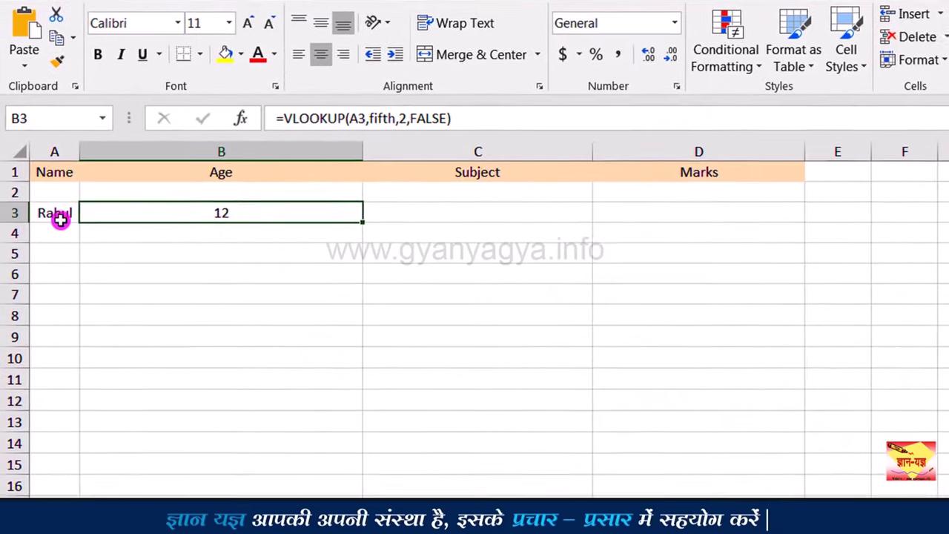
left_click(49, 226)
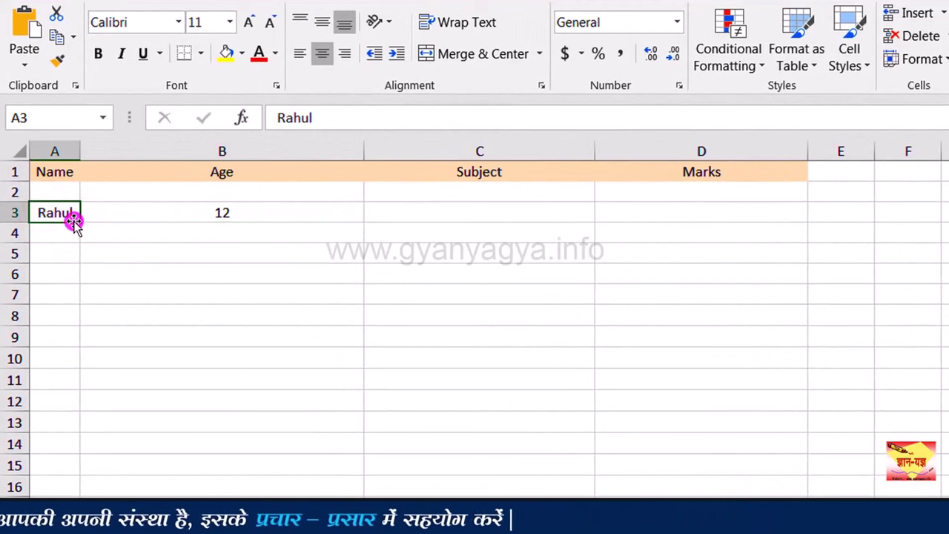
type("Ruchi")
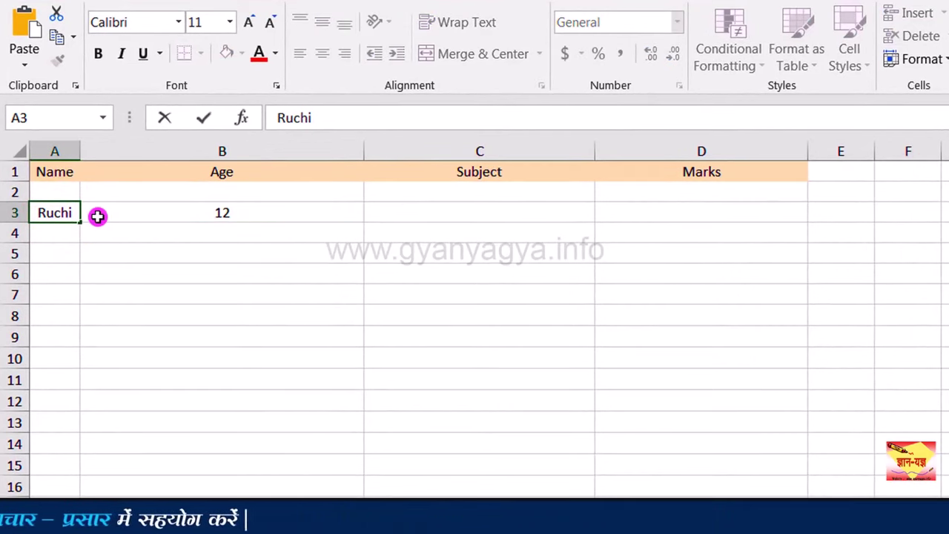
key("Return")
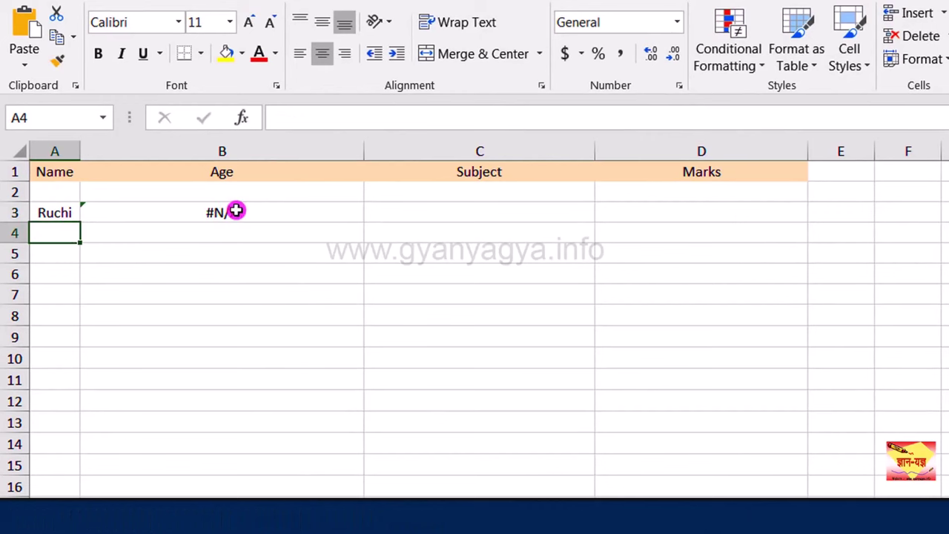
left_click(277, 210)
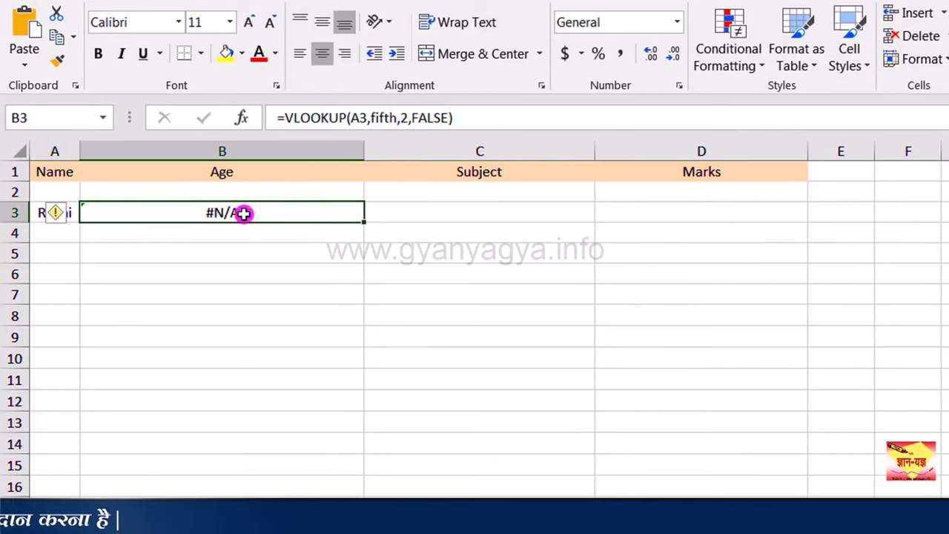
left_click(293, 215)
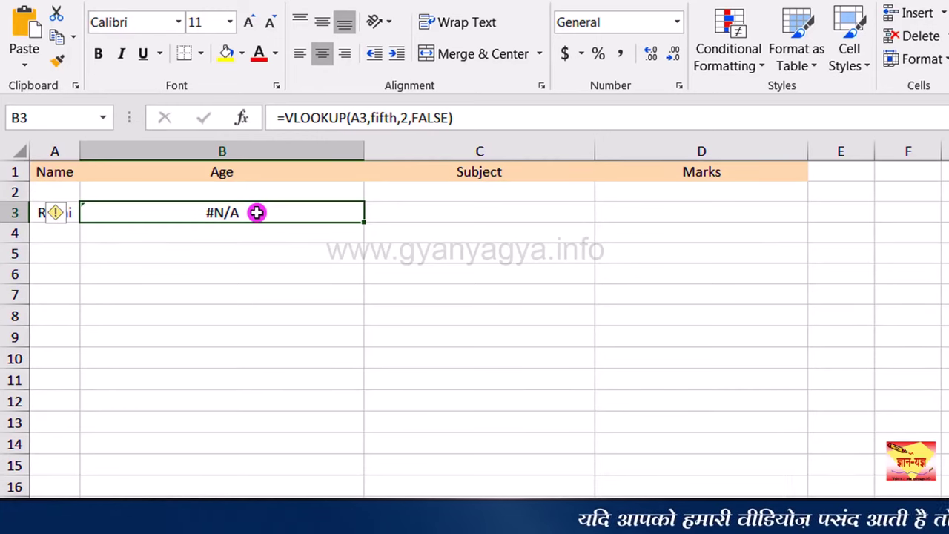
Enter a different student's first name in A3 and clear the age formula from B3.
left_click(54, 217)
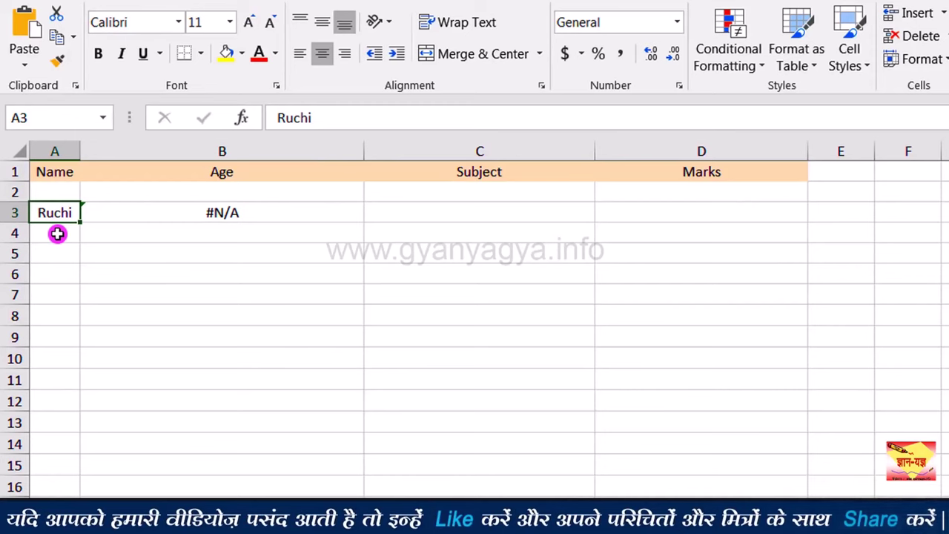
type("Kailash")
key("Tab")
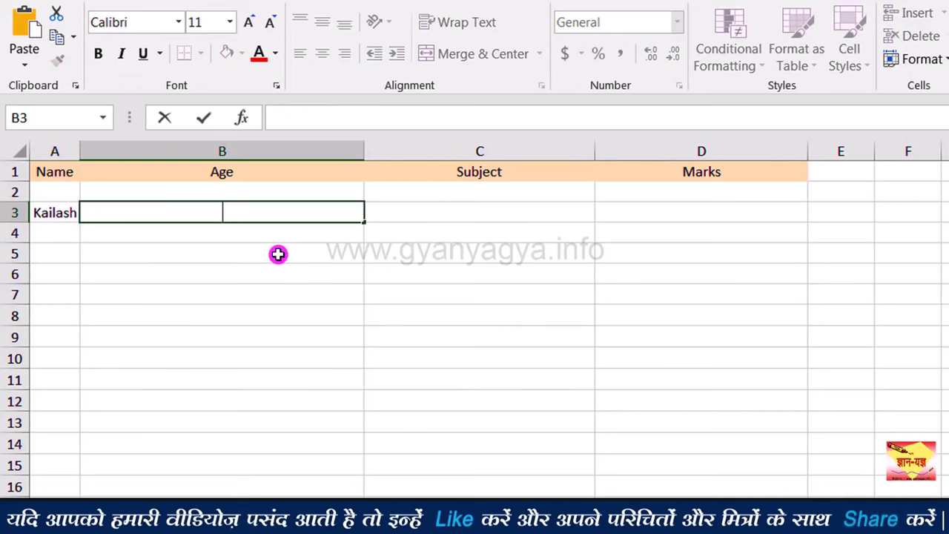
left_click(59, 214)
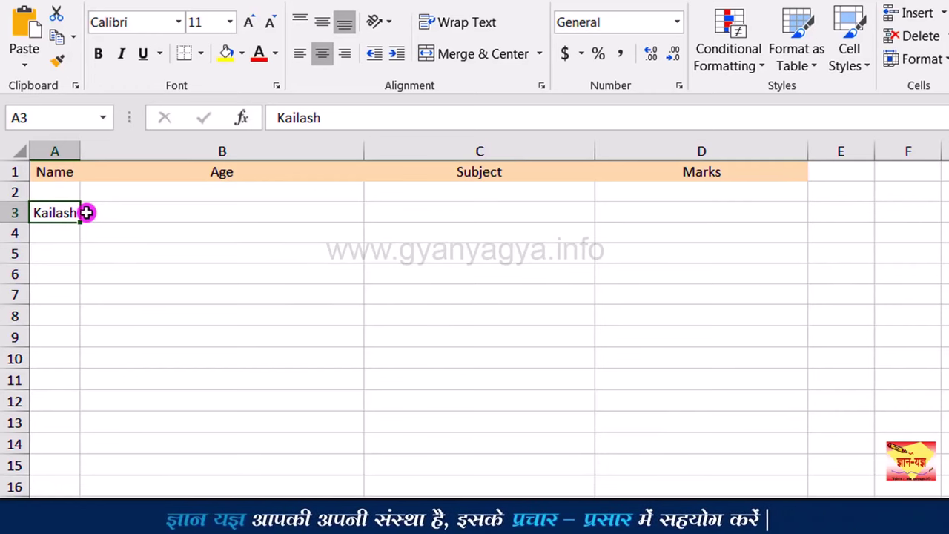
Start an IFERROR formula in B3 with a nested VLOOKUP that uses A3 as its lookup value.
left_click(327, 212)
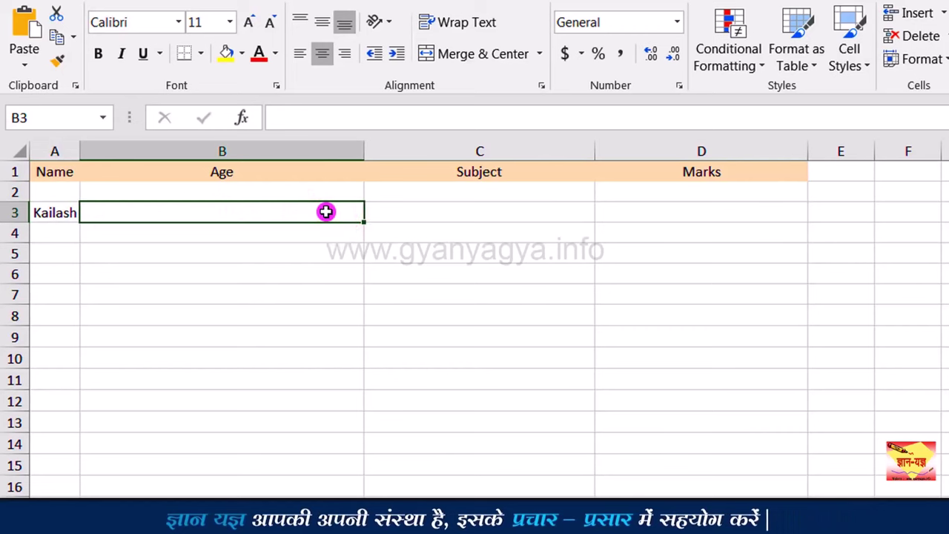
type("=")
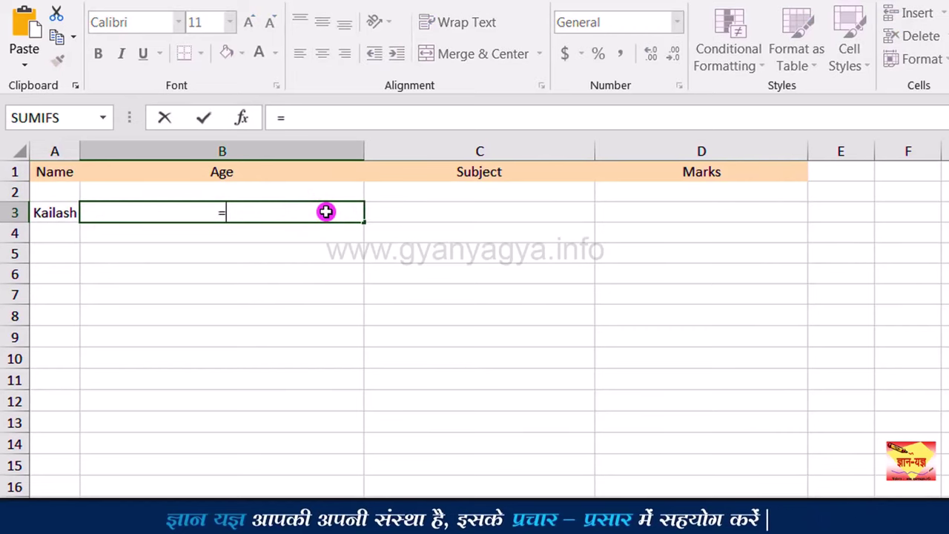
type("if")
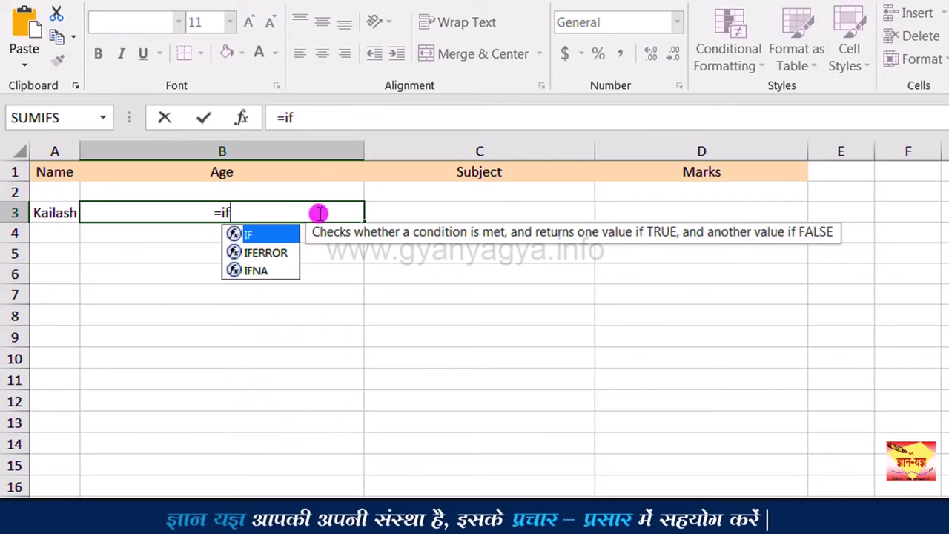
double_click(266, 253)
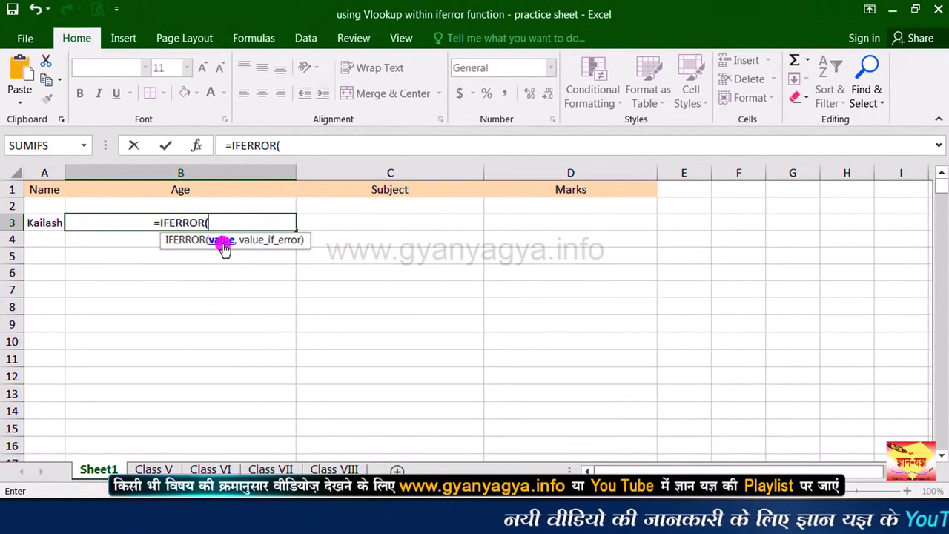
type("vlo")
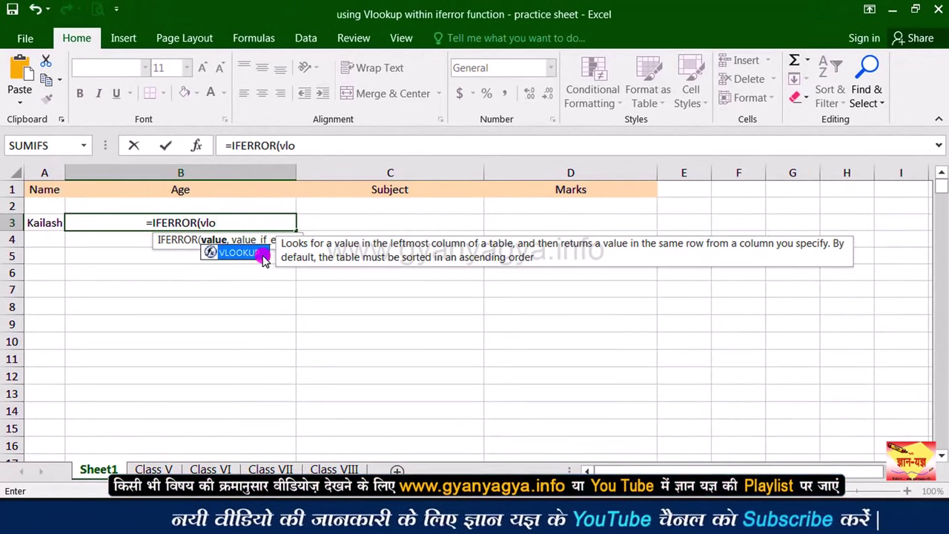
double_click(262, 255)
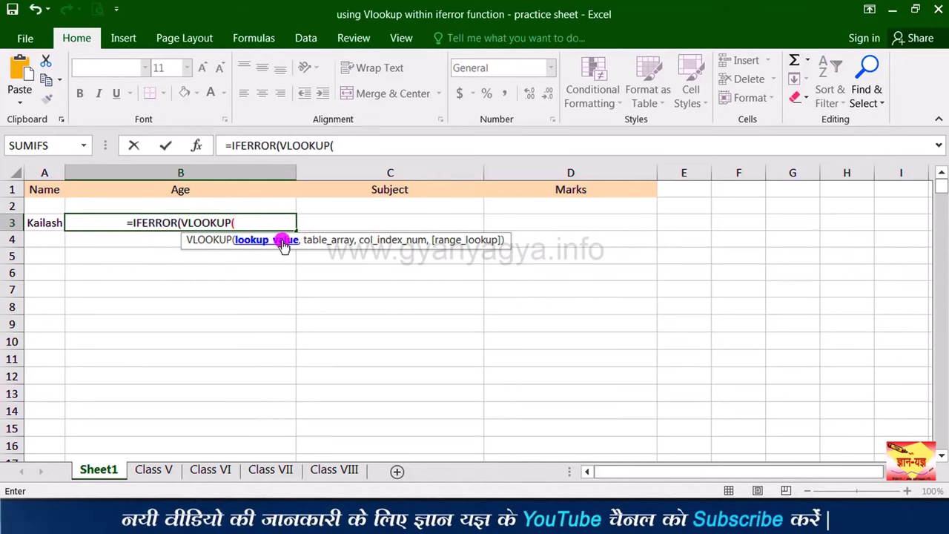
left_click(44, 223)
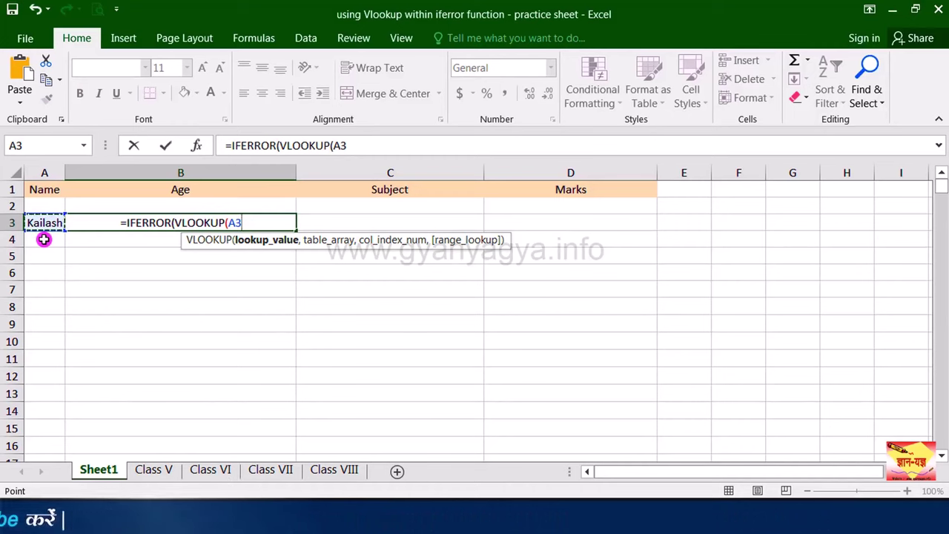
type(",")
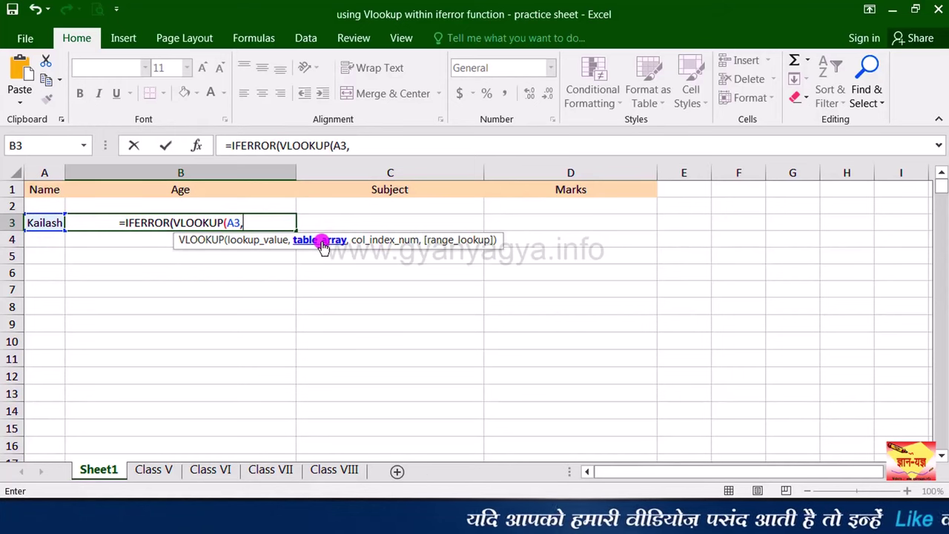
Complete the nested VLOOKUP with the named range sixth, column index 2 and FALSE for an exact match.
type("six")
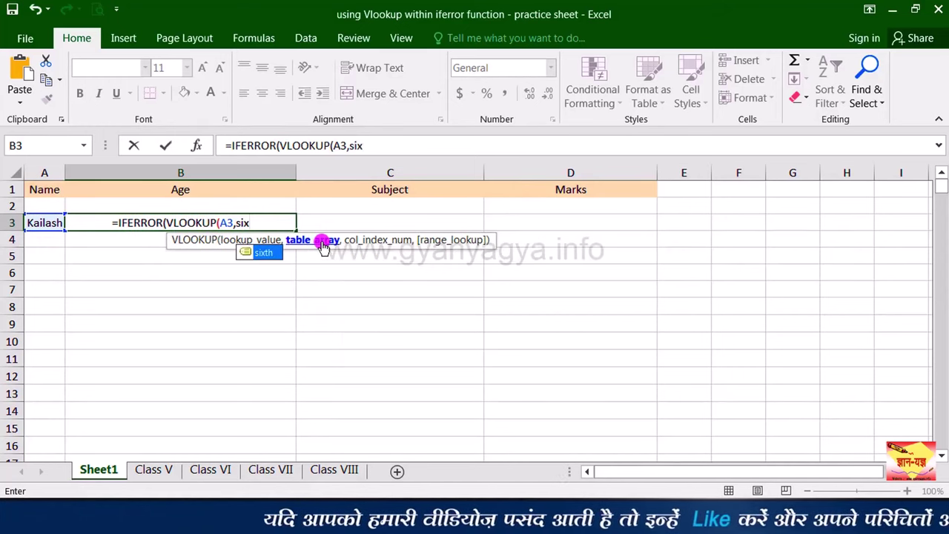
double_click(267, 254)
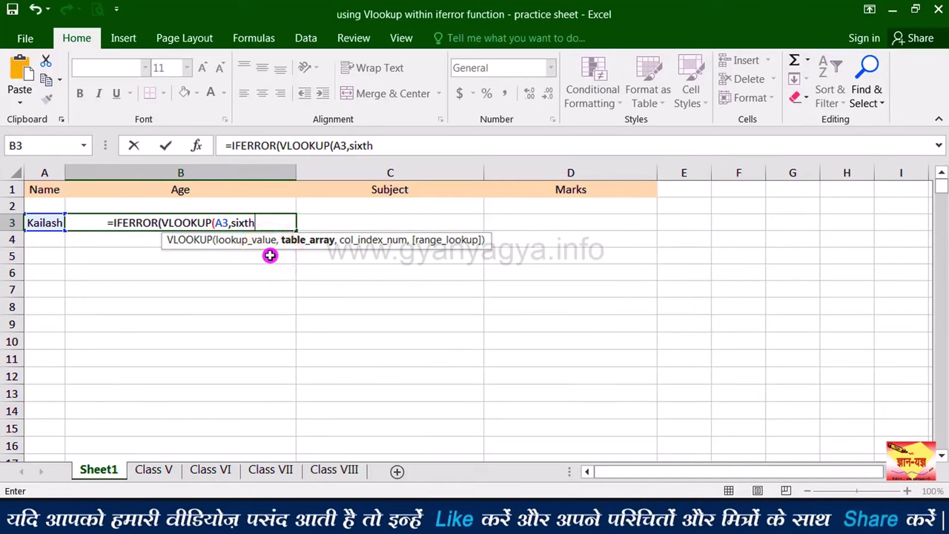
type(",")
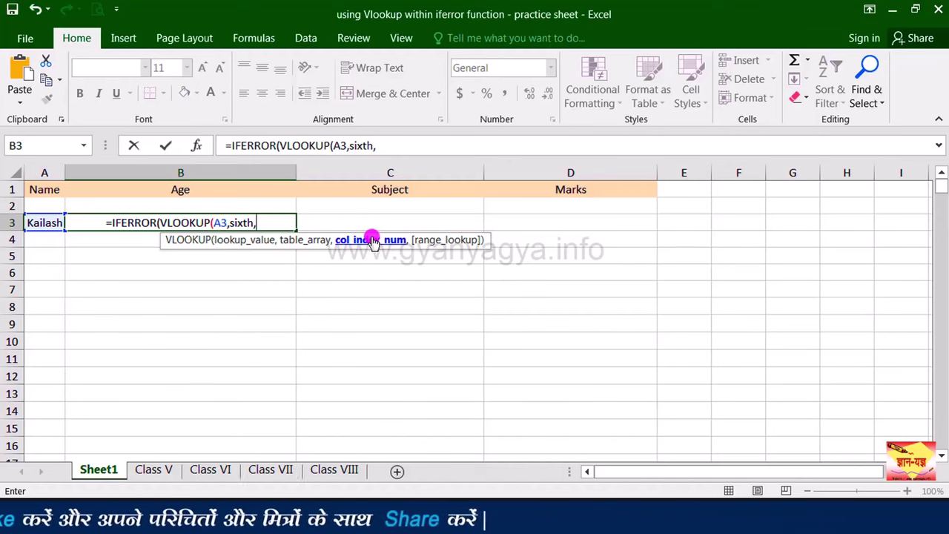
type("2")
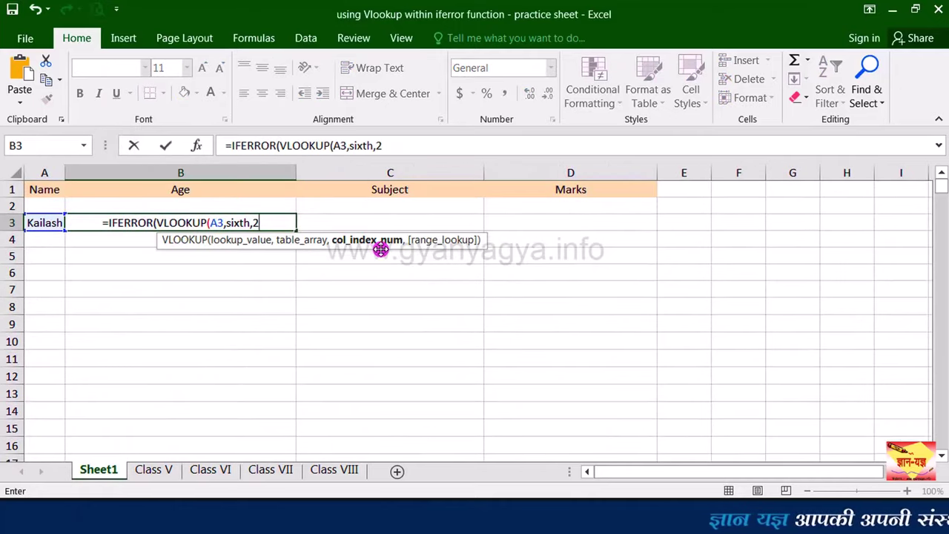
type(",")
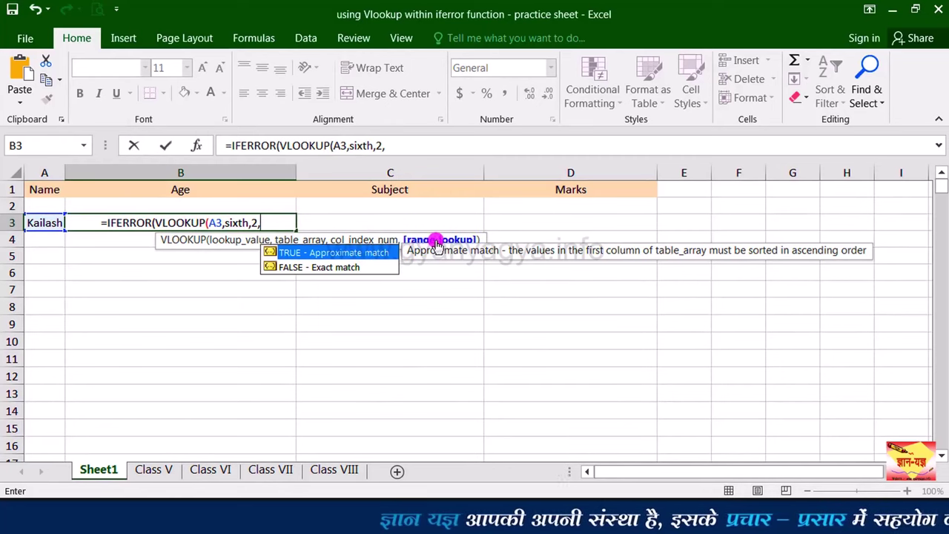
double_click(347, 269)
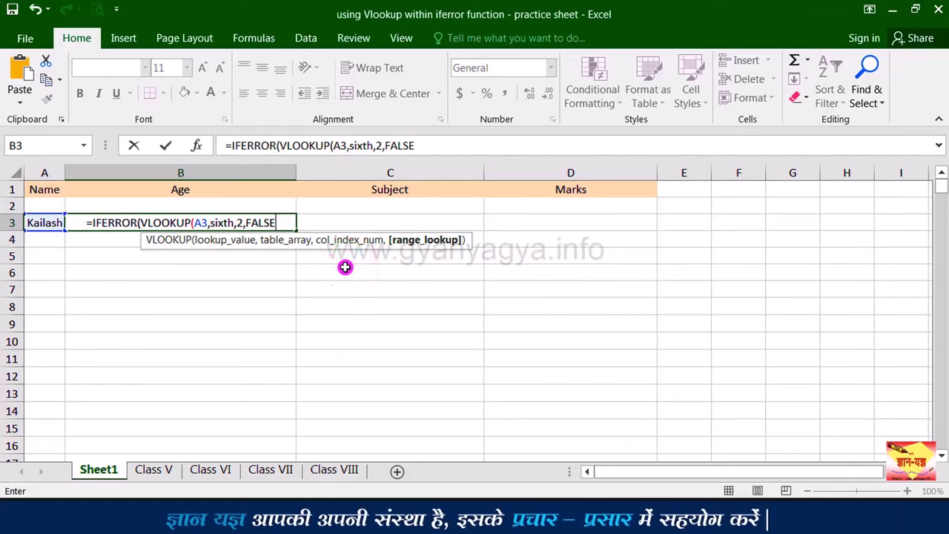
type(")")
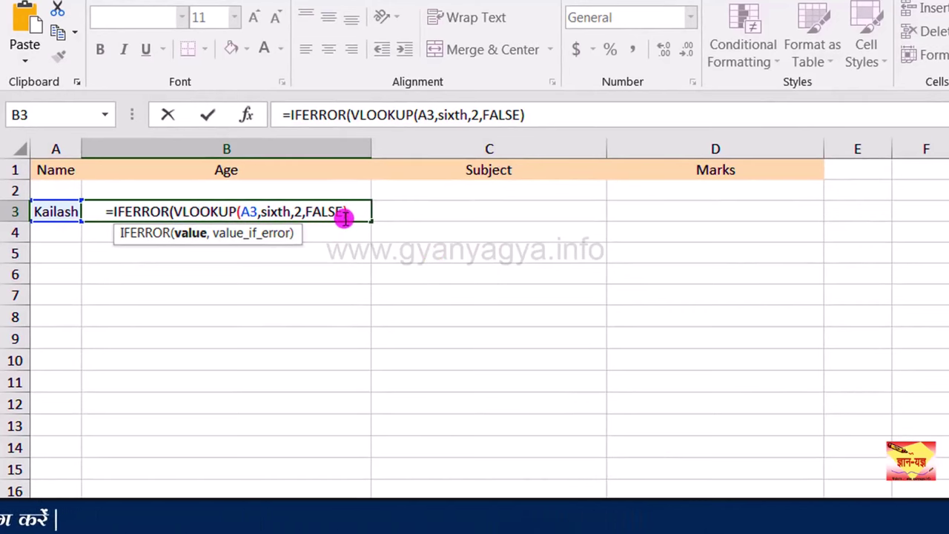
Set the IFERROR fallback value to "record not found" and enter the formula in B3.
type(",")
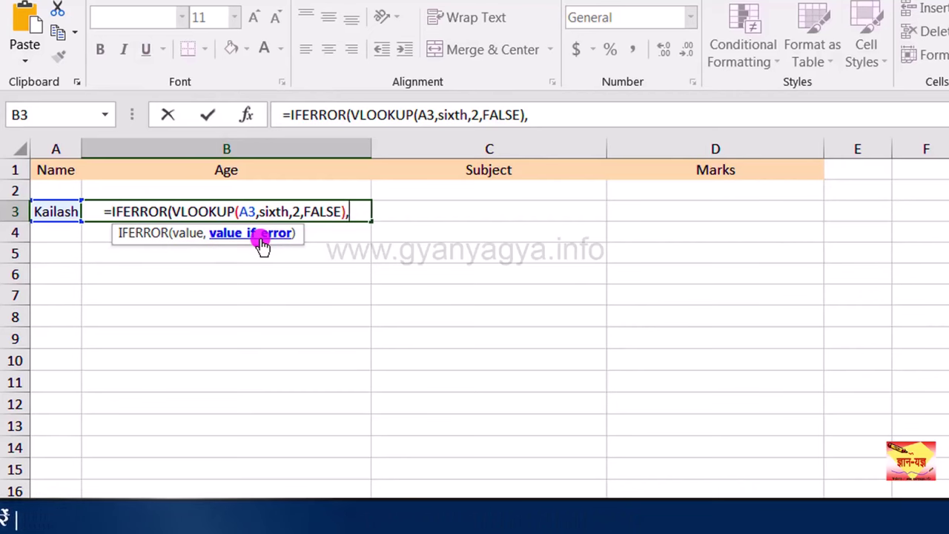
type("\"")
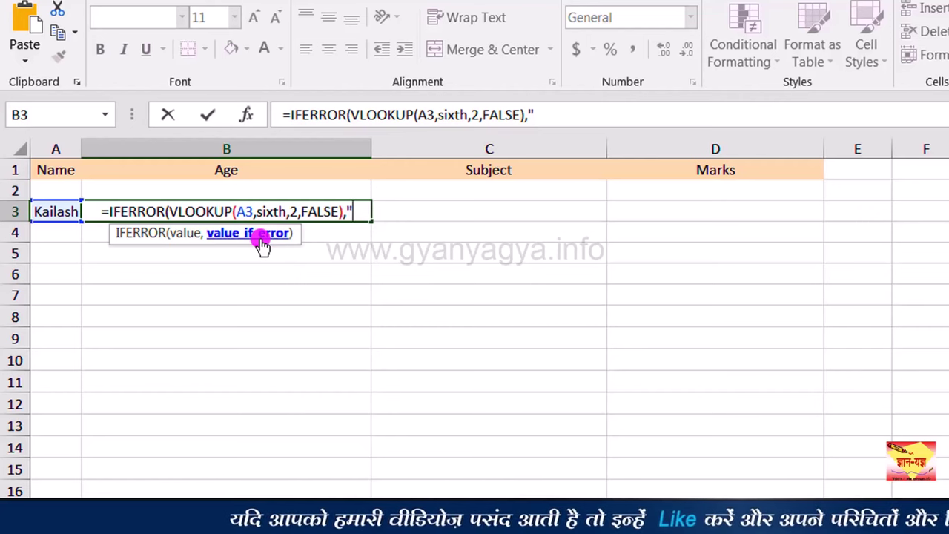
type("rec")
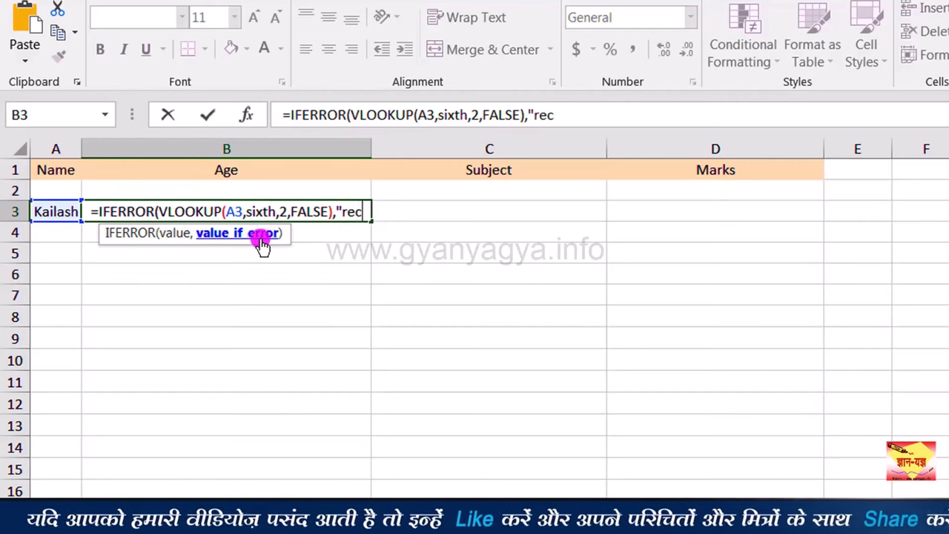
type("ord no")
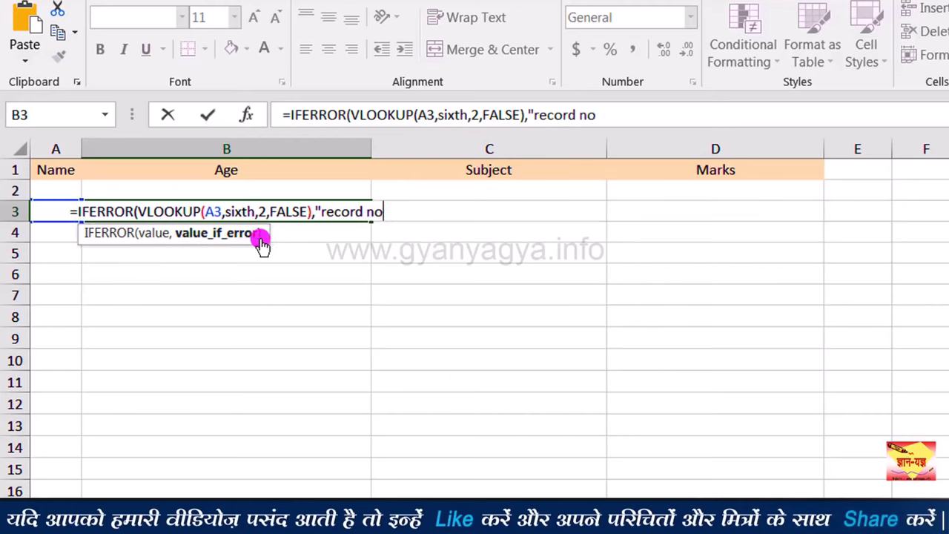
type("t found")
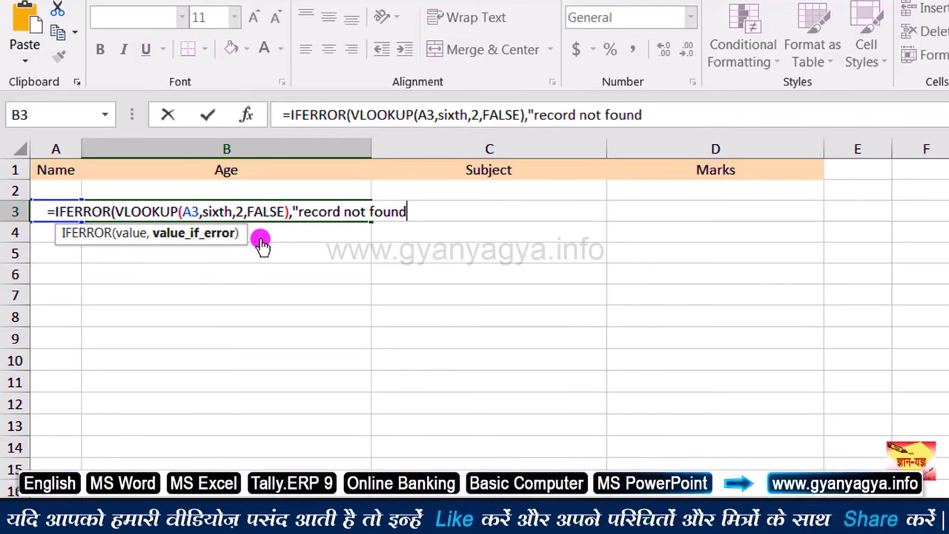
type("\"")
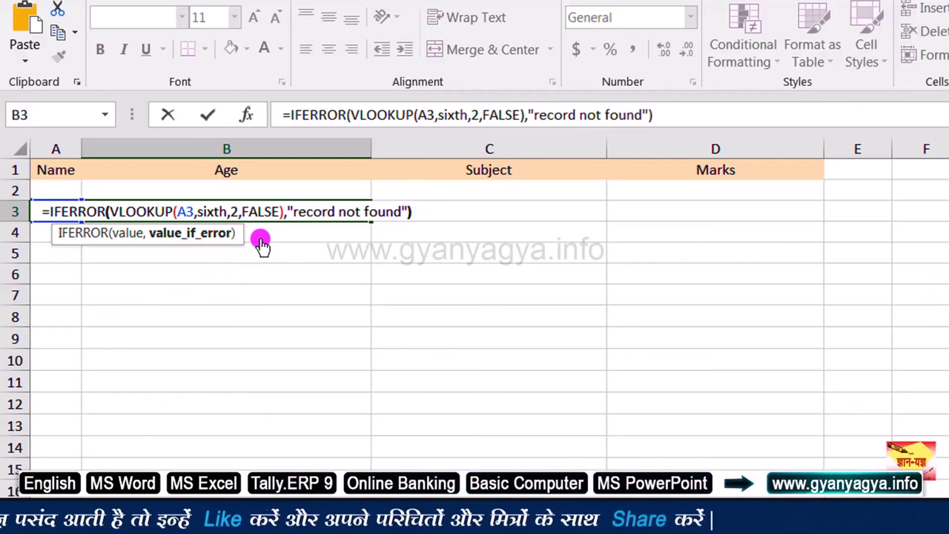
type(")")
key("Return")
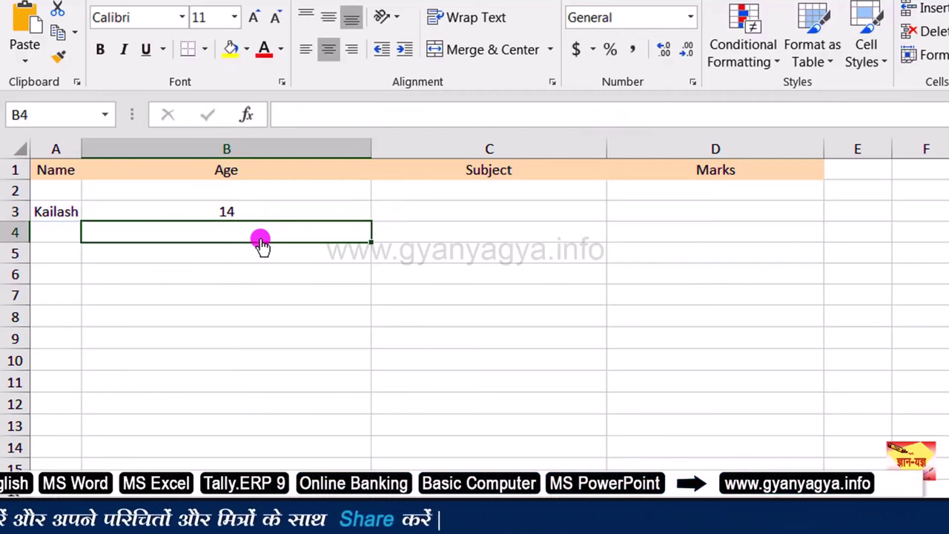
Test the IFERROR fallback in B3 by entering in A3 a first name that is missing from the sixth range.
left_click(314, 210)
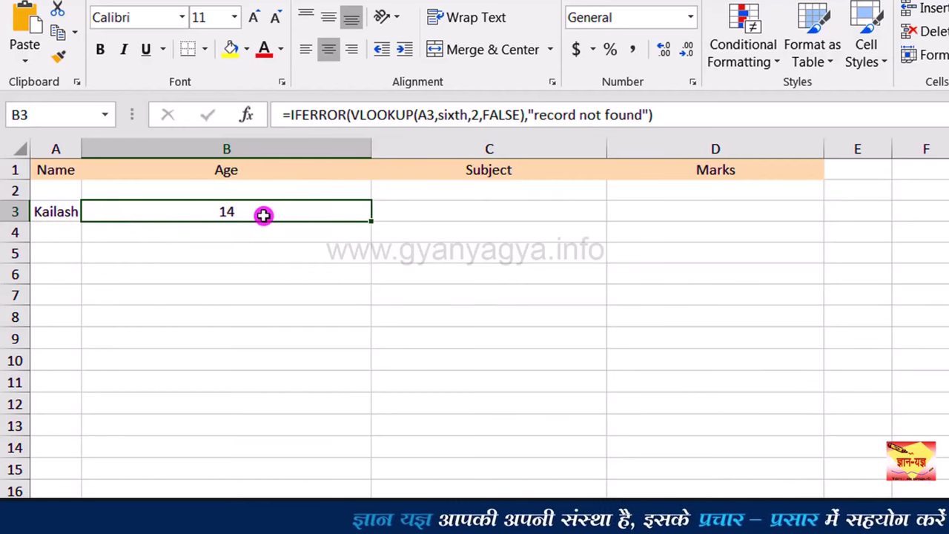
left_click(68, 211)
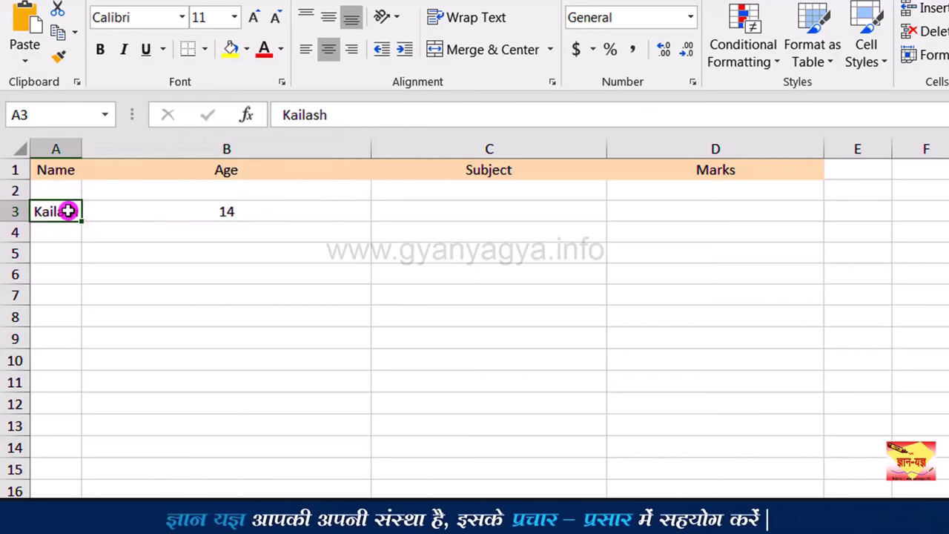
type("Ruchi")
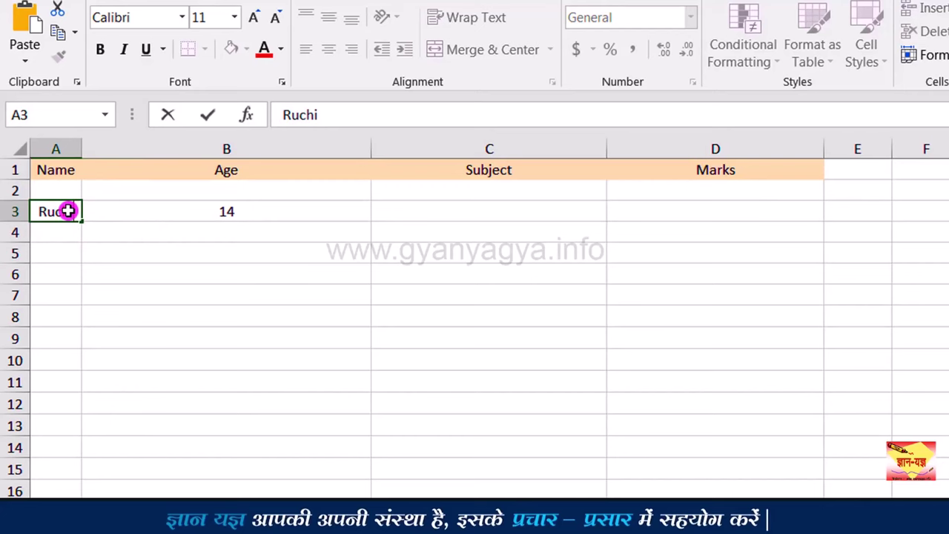
key("Return")
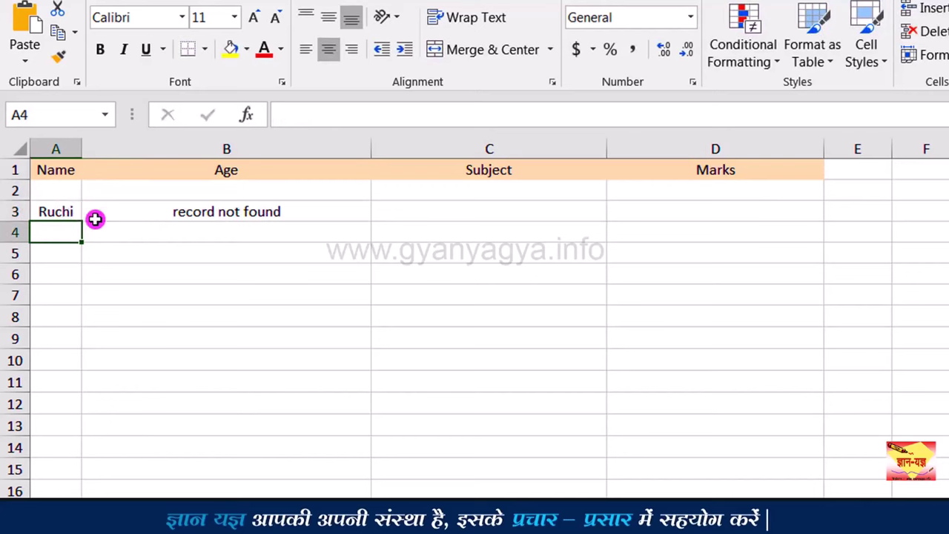
left_click(143, 214)
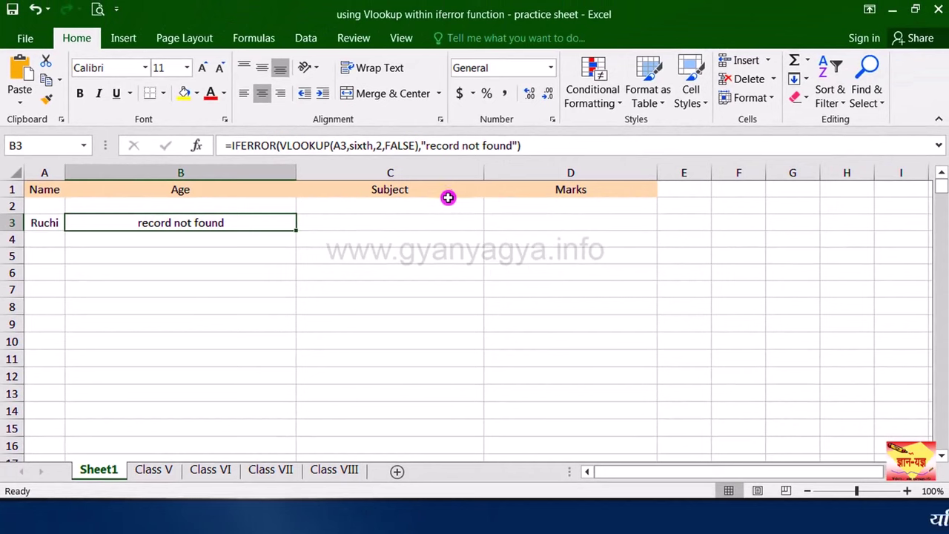
Replace the name in A3 with the first name of a student listed in the sixth range.
left_click(57, 221)
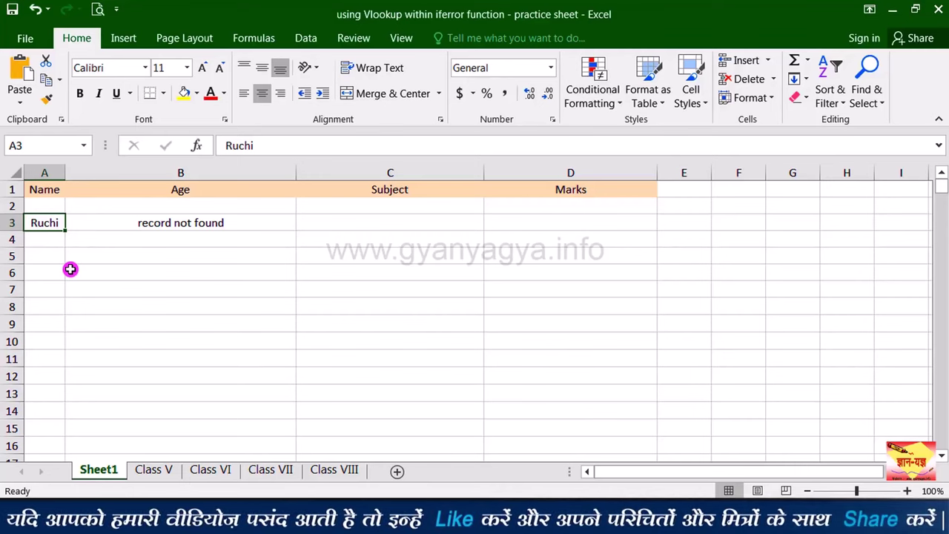
type("Nitika")
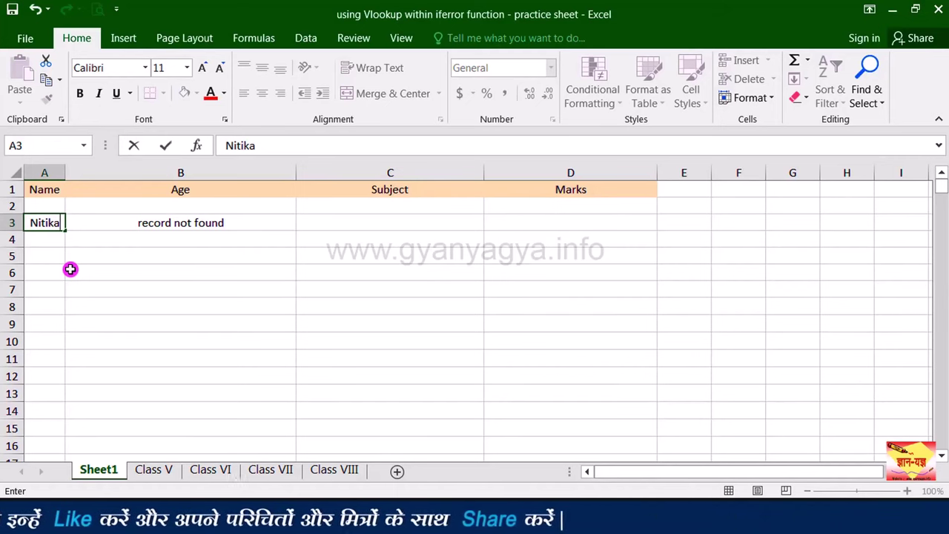
key("Tab")
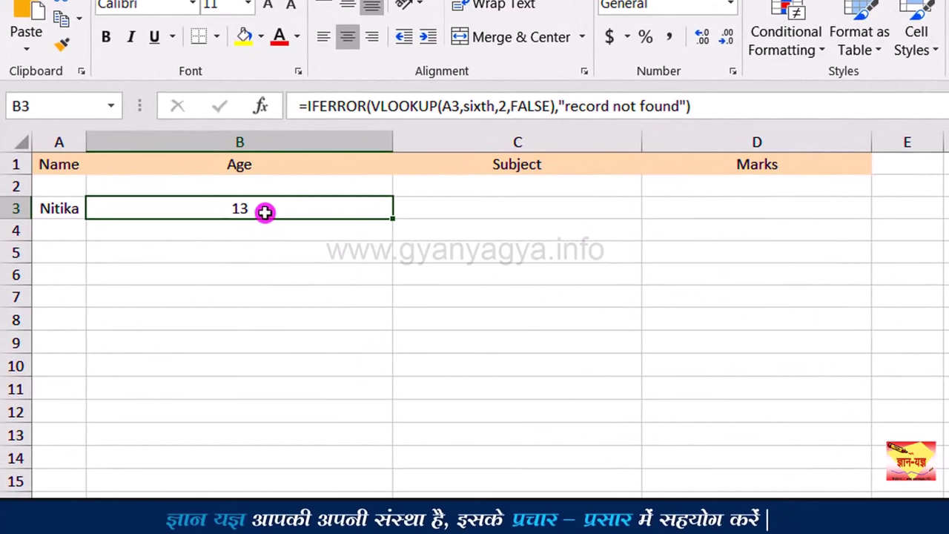
Make the VLOOKUP lookup value in the B3 formula an absolute reference, $A$3.
key("F4")
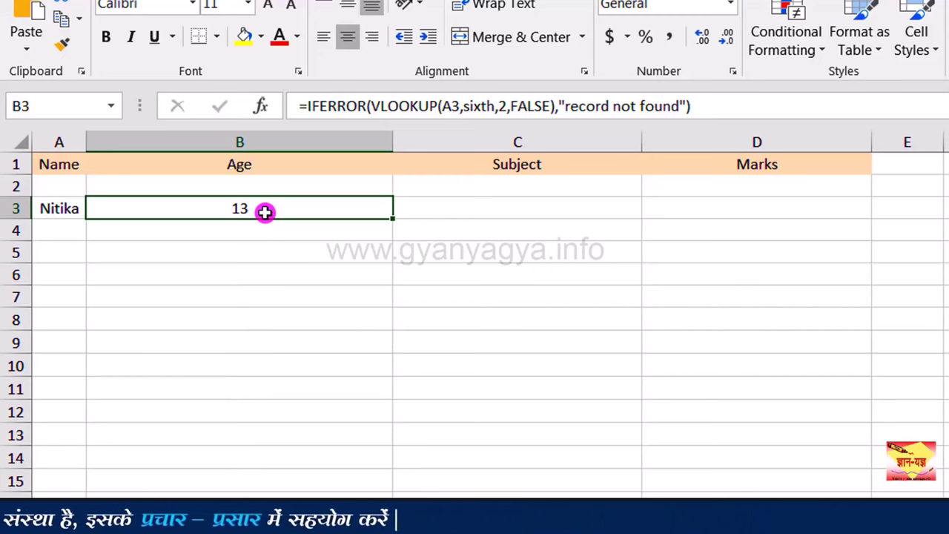
double_click(260, 209)
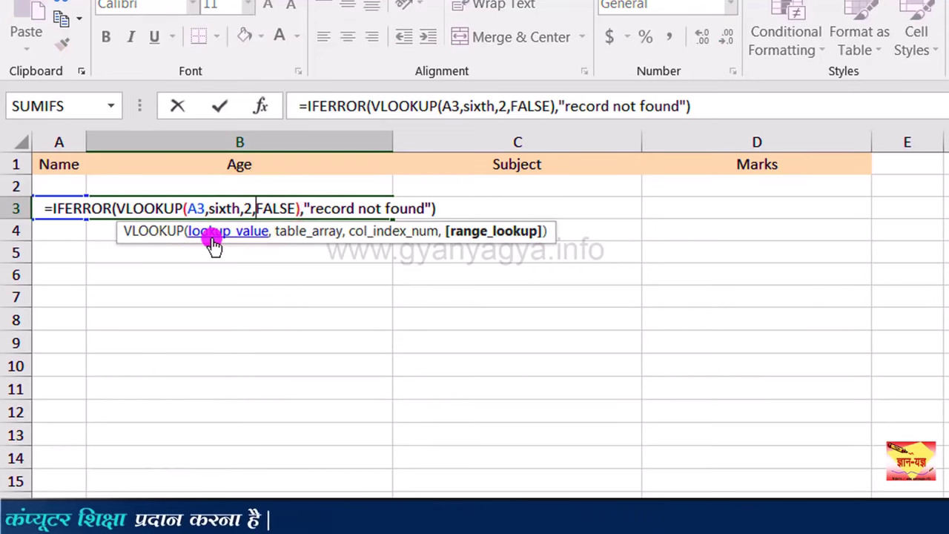
left_click(196, 209)
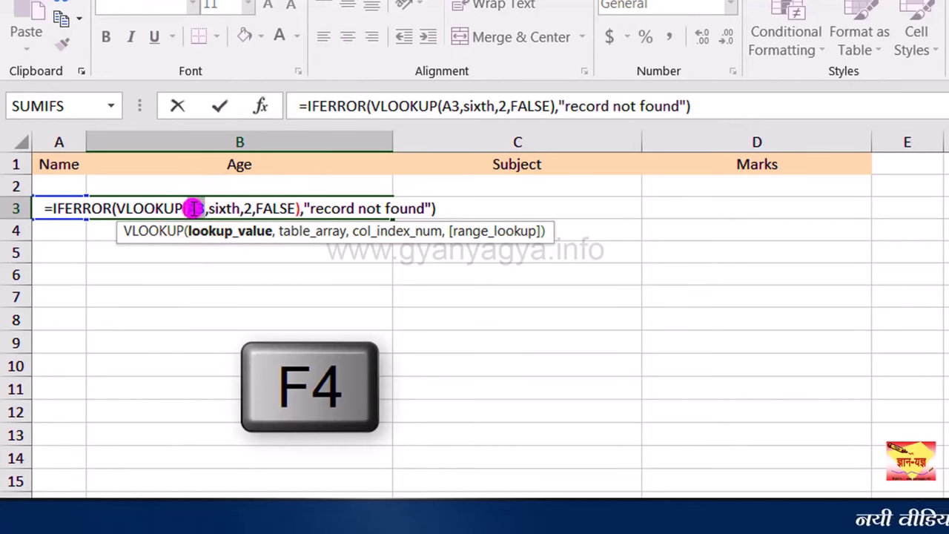
key("F4")
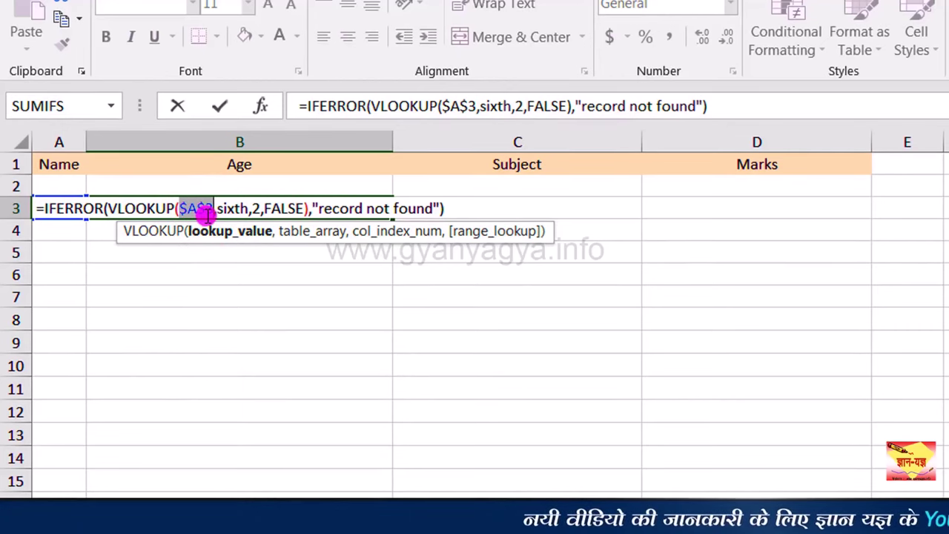
key("Return")
Fill the B3 formula across to C3 and set its VLOOKUP column index to 3 for the subject.
left_click(324, 208)
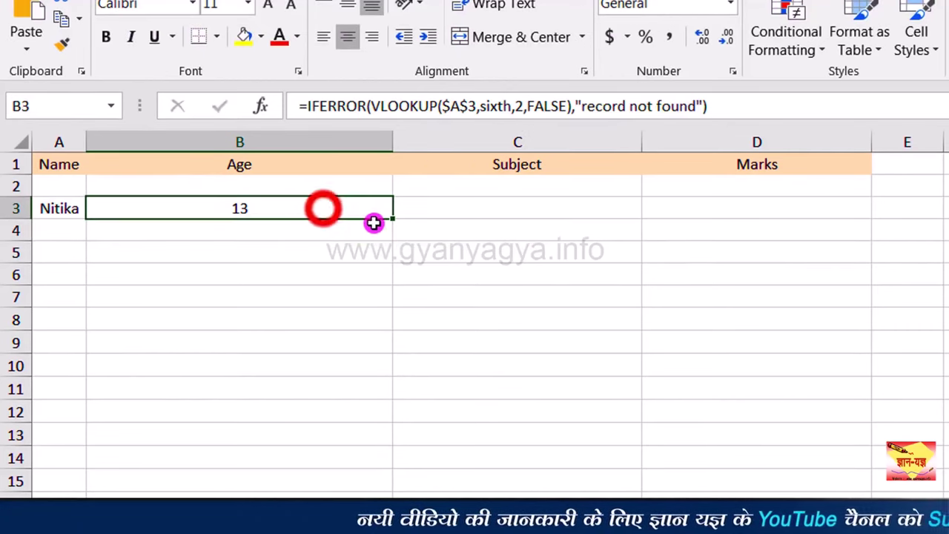
left_click_drag(393, 220, 626, 210)
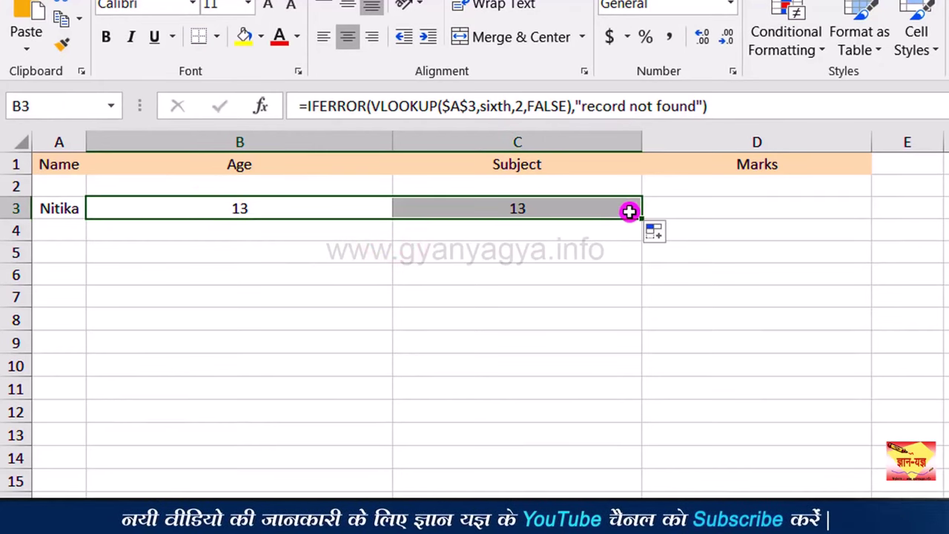
left_click(579, 211)
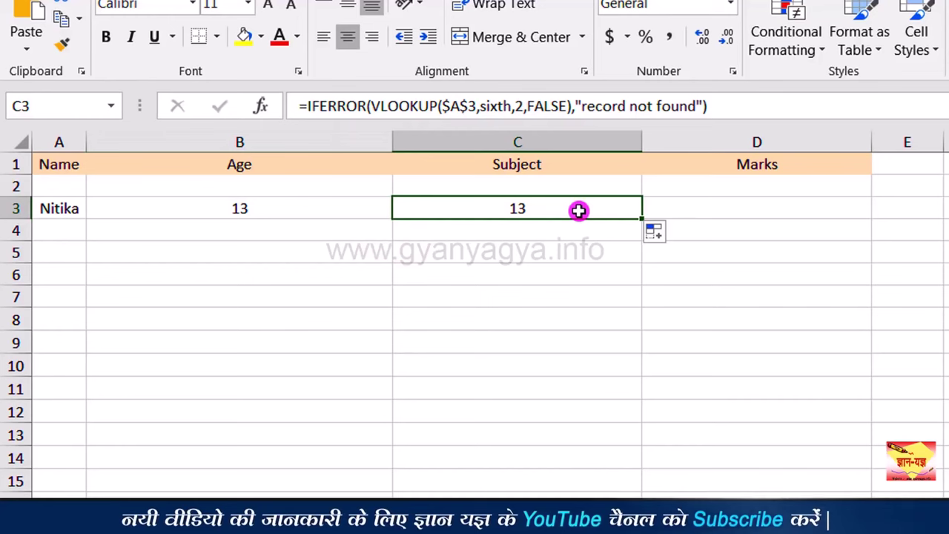
double_click(578, 211)
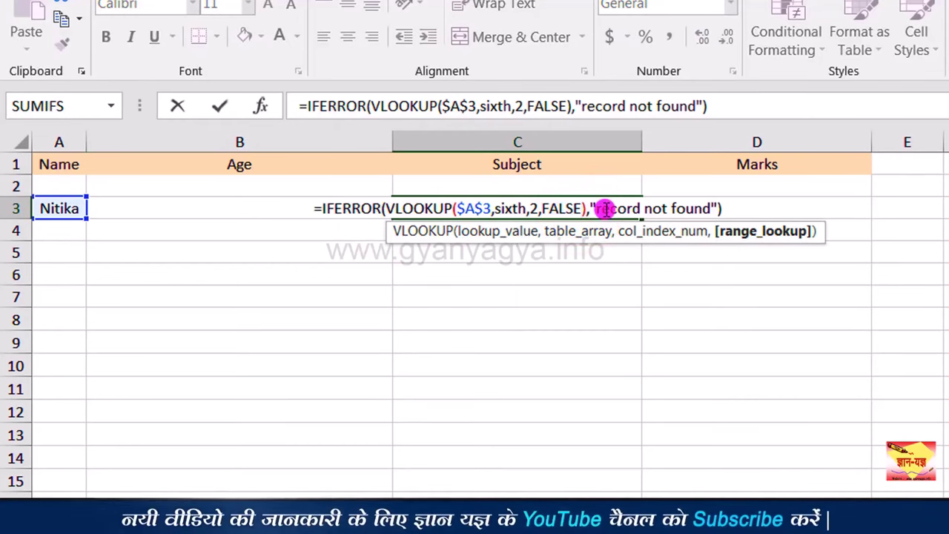
left_click(579, 210)
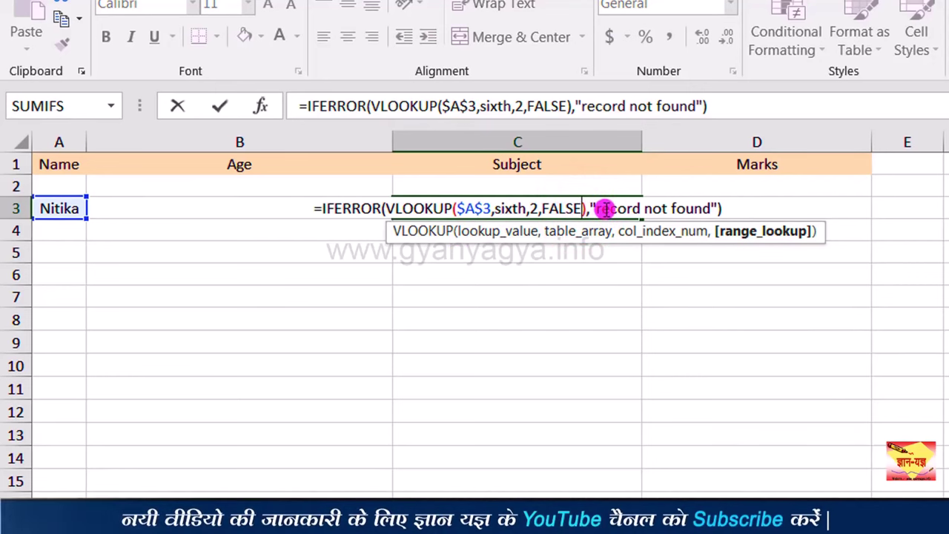
left_click(536, 206)
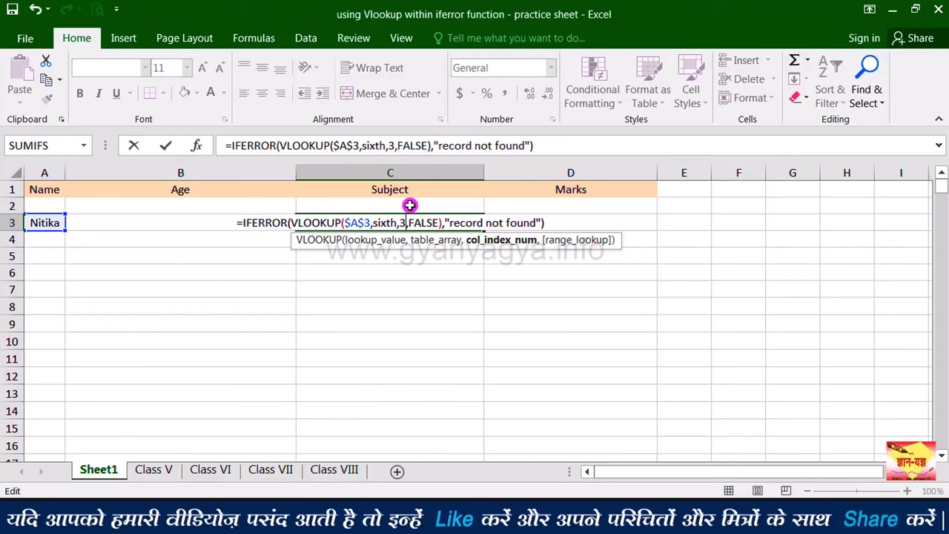
key("Return")
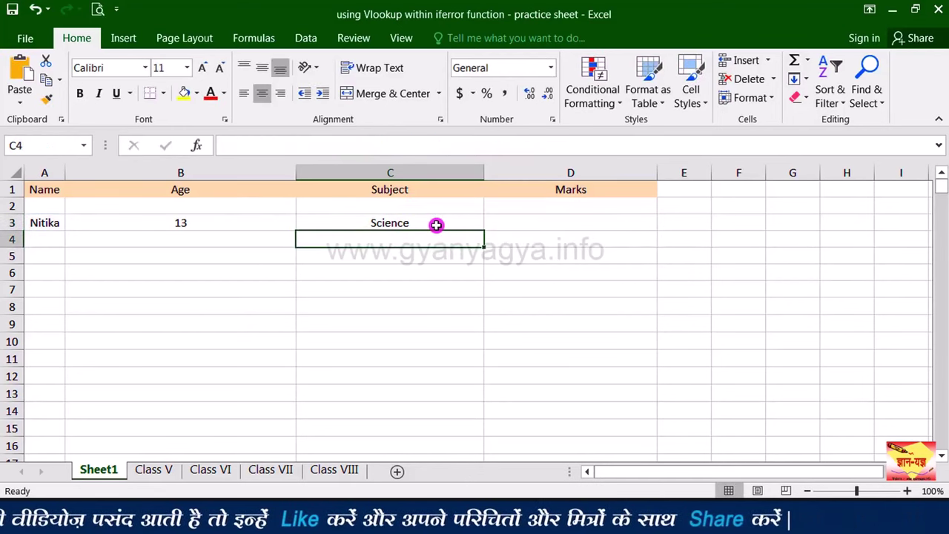
Fill the C3 formula across to D3 and set its VLOOKUP column index to 4 for the marks.
left_click(437, 224)
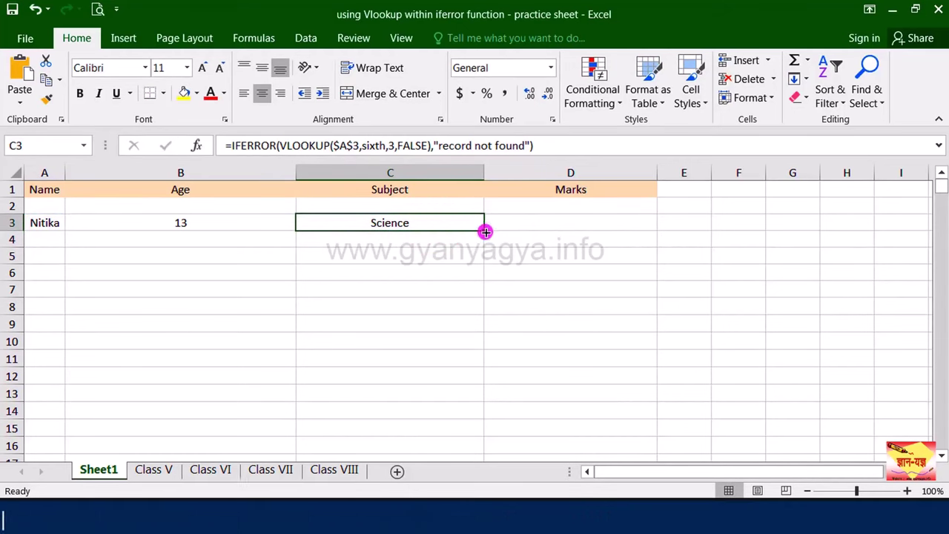
left_click_drag(485, 231, 629, 234)
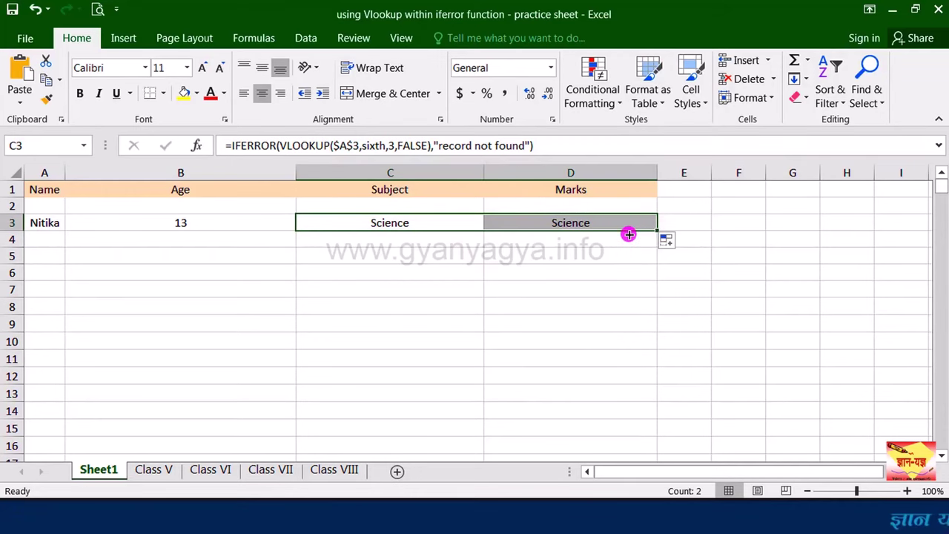
left_click(590, 223)
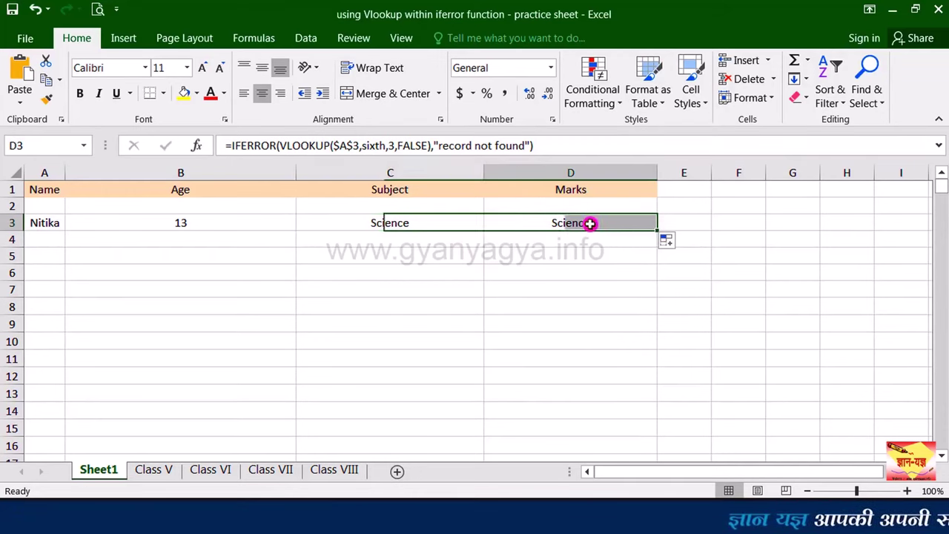
double_click(590, 223)
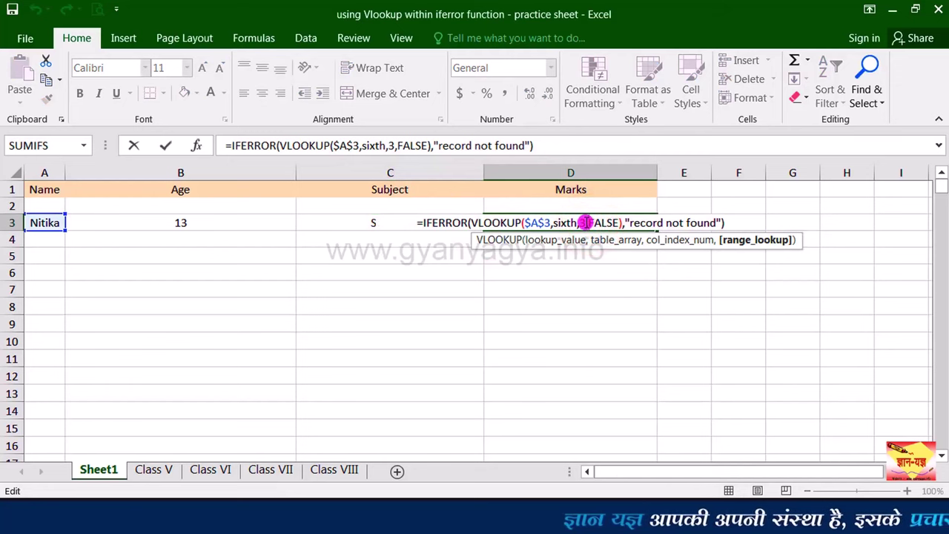
left_click(584, 224)
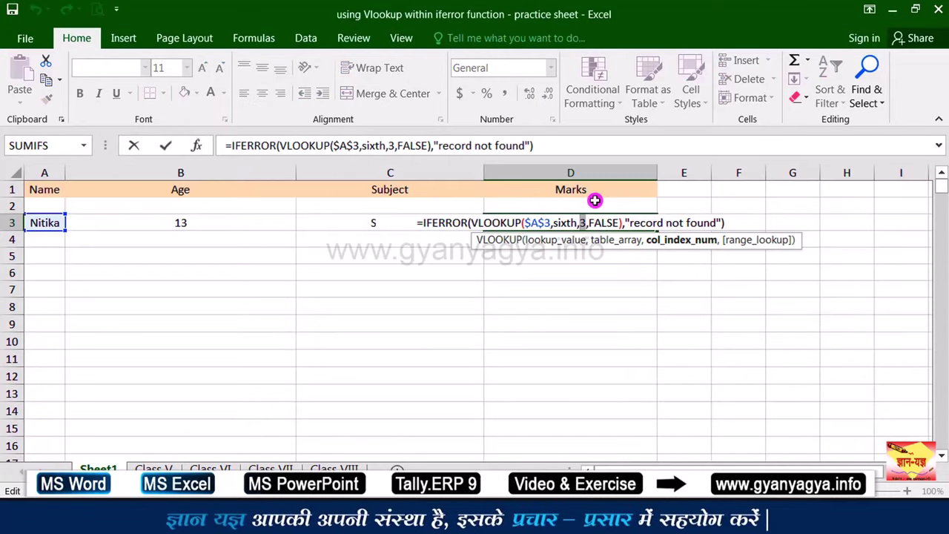
key("Delete")
type("4")
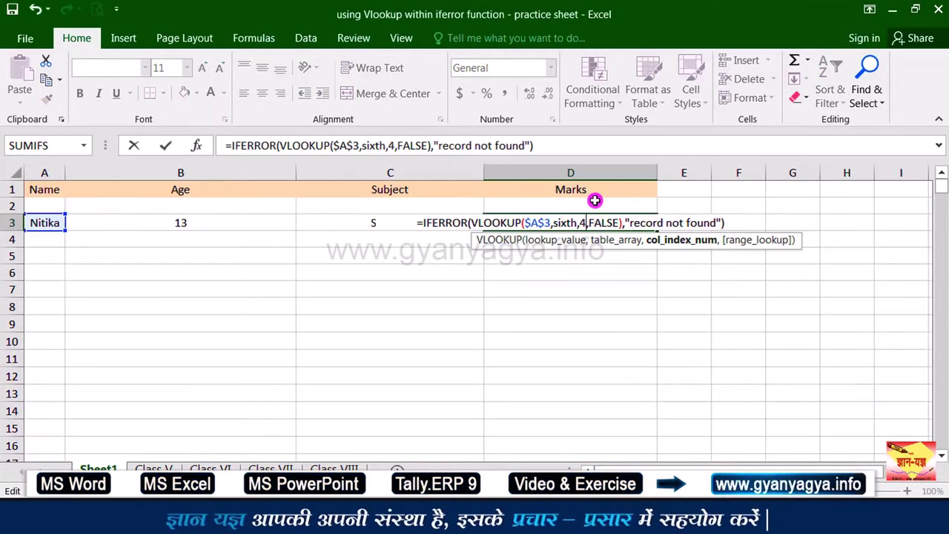
key("Return")
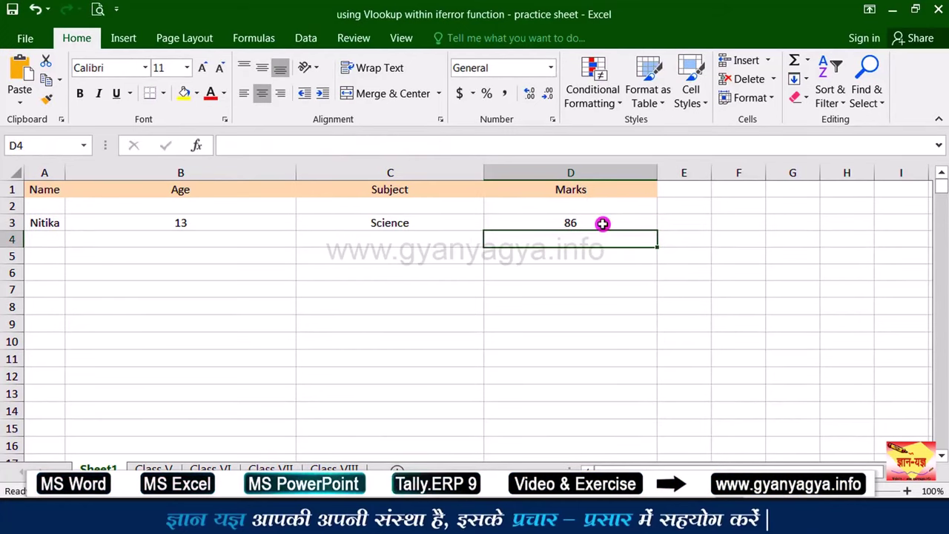
left_click(602, 222)
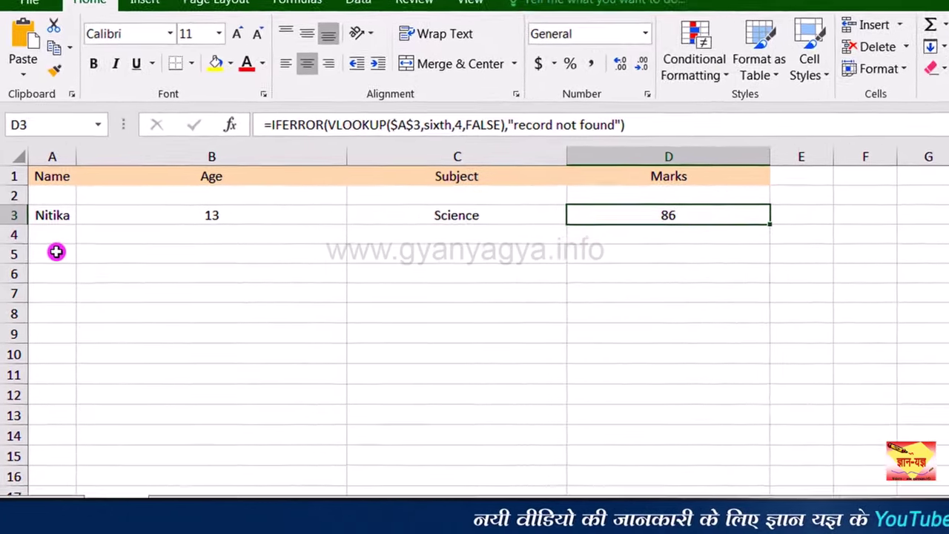
Enter another student's first name in A5 as the lookup name for a second record.
left_click(48, 254)
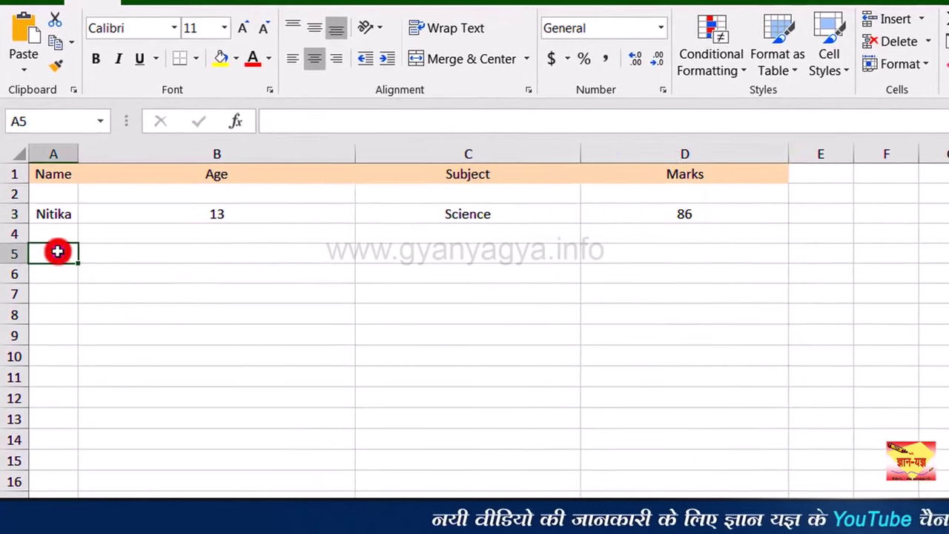
type("Kriti")
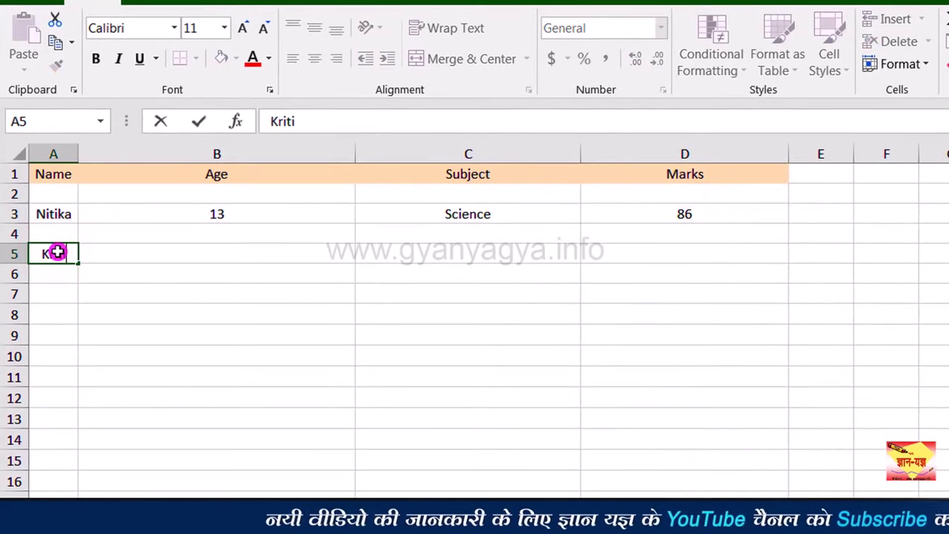
type("ka")
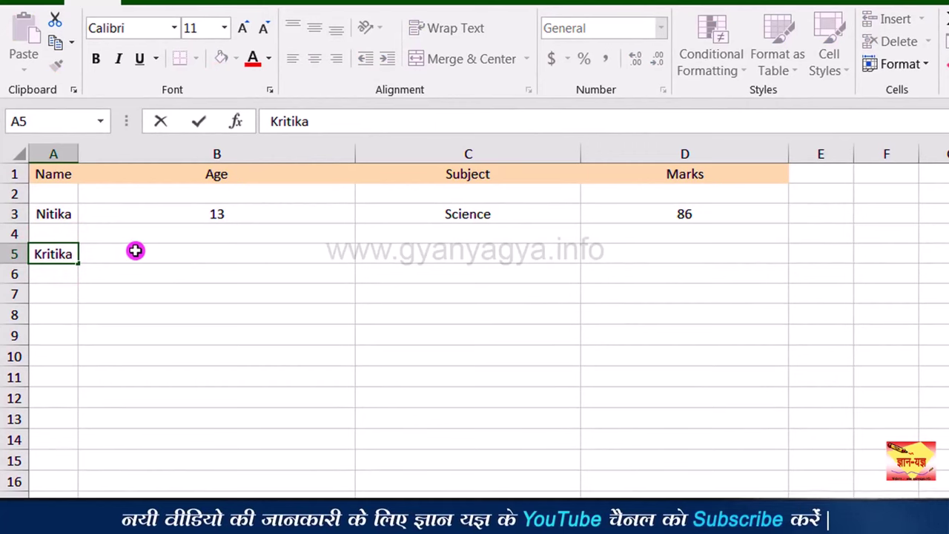
key("Return")
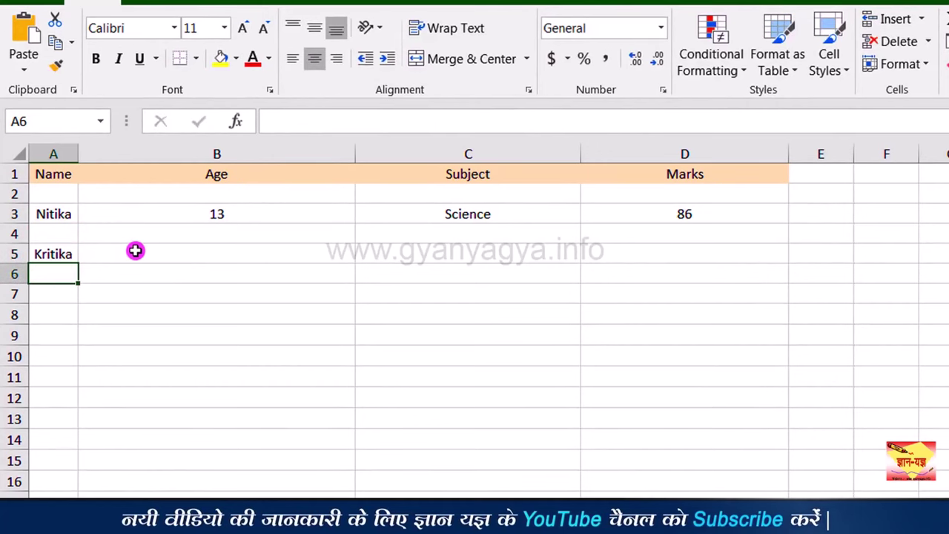
Begin an IFERROR formula in B5 whose value is a VLOOKUP with A5 as the lookup value.
left_click(181, 254)
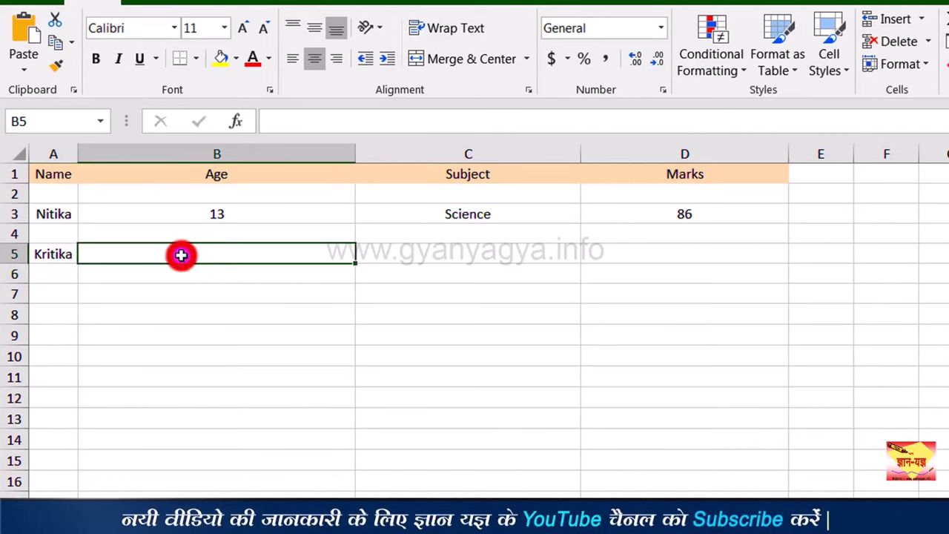
type("=")
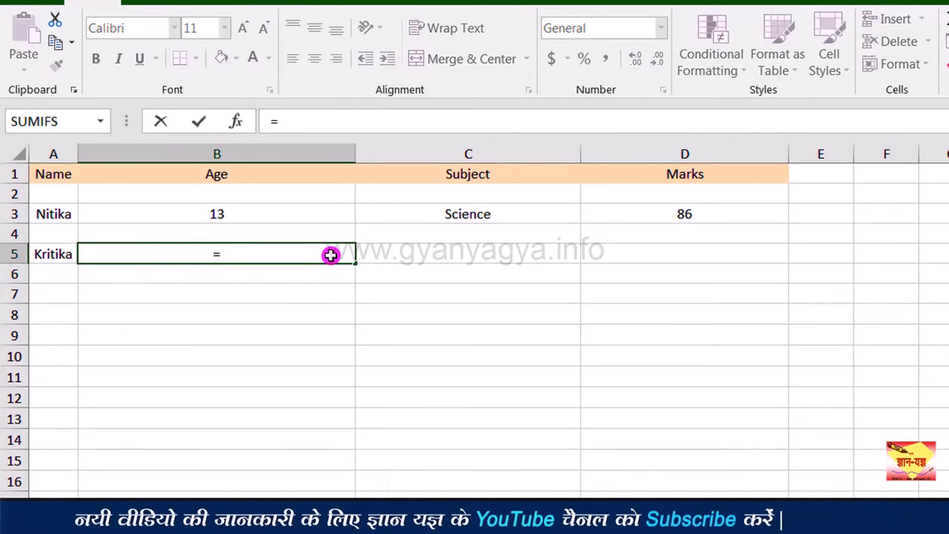
type("if")
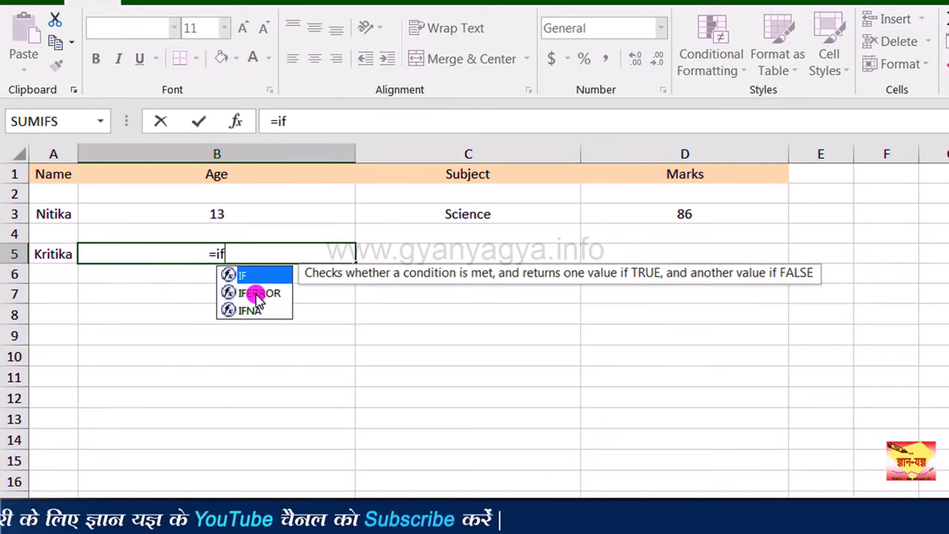
double_click(258, 295)
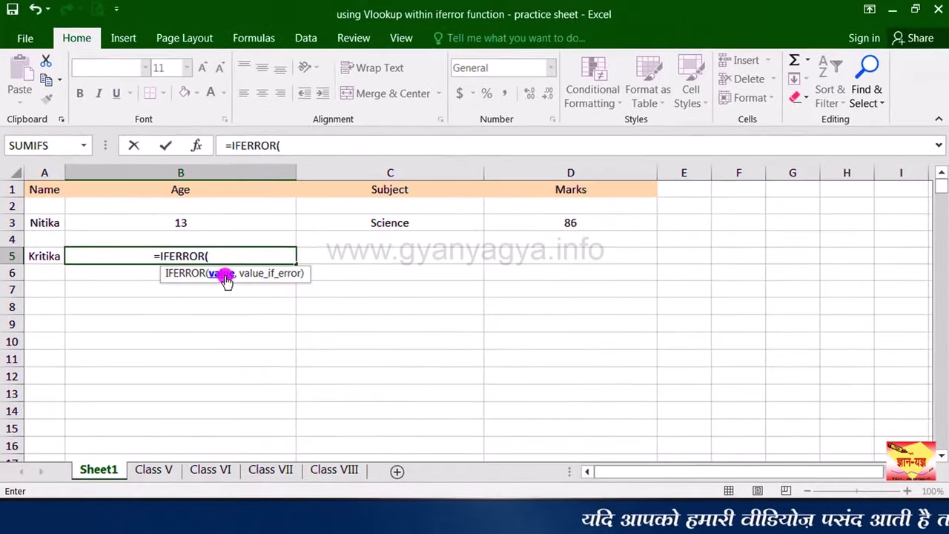
type("vl")
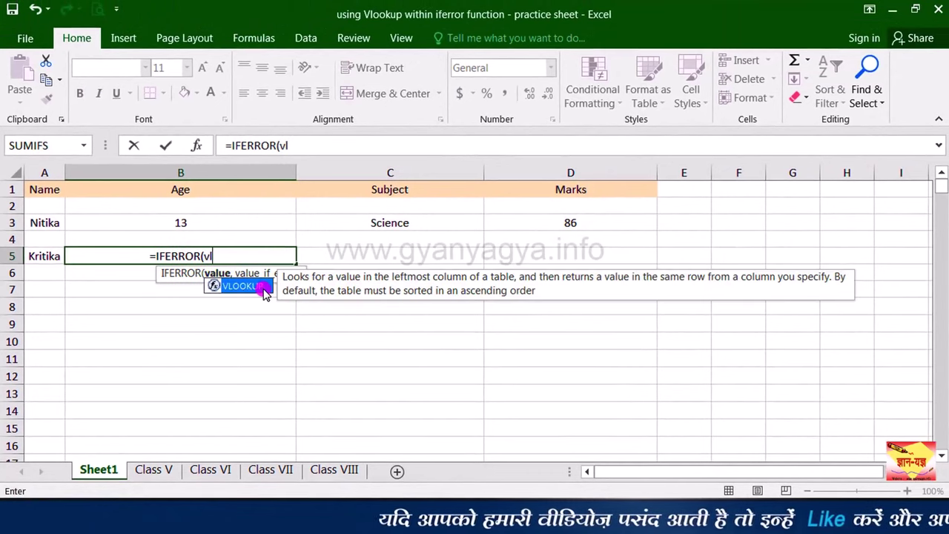
double_click(263, 289)
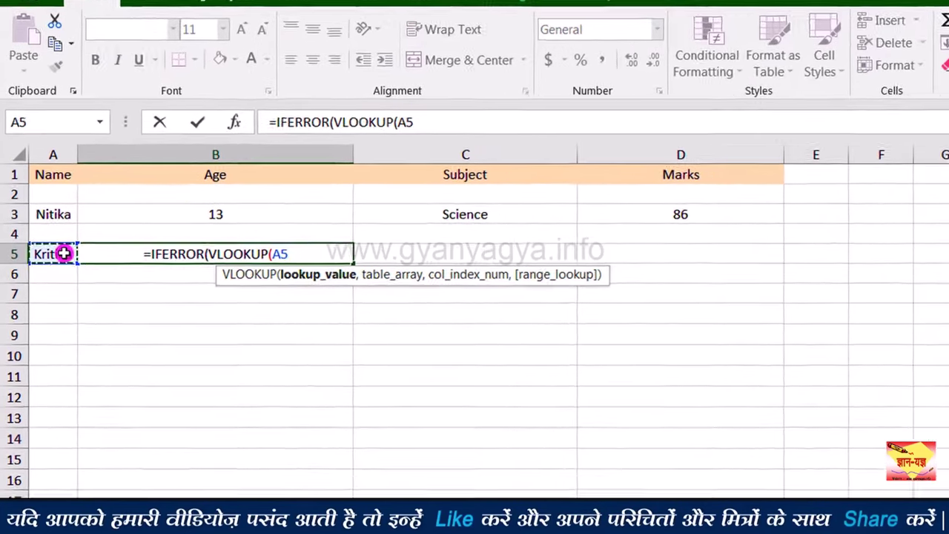
Complete the first VLOOKUP in B5 with the named range fifth, column index 2 and range lookup 0.
type(",")
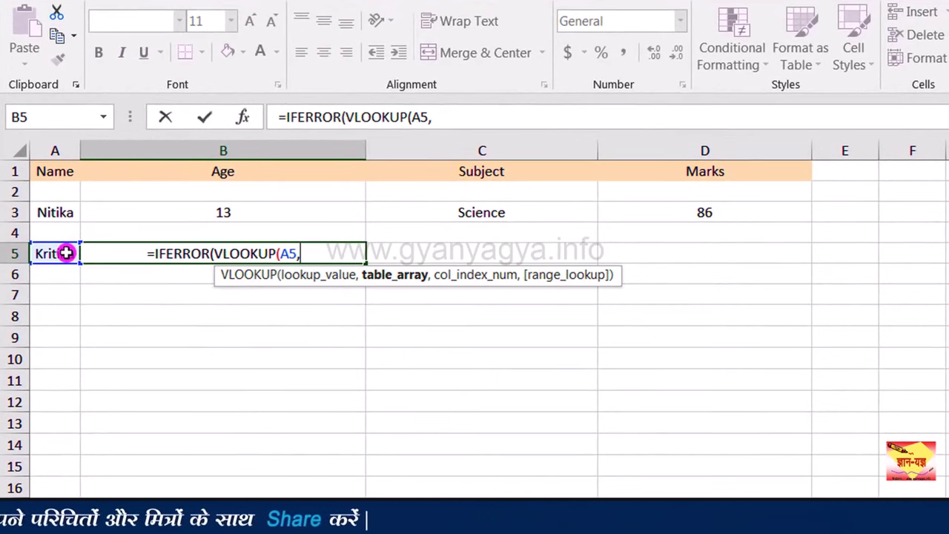
type("fifth")
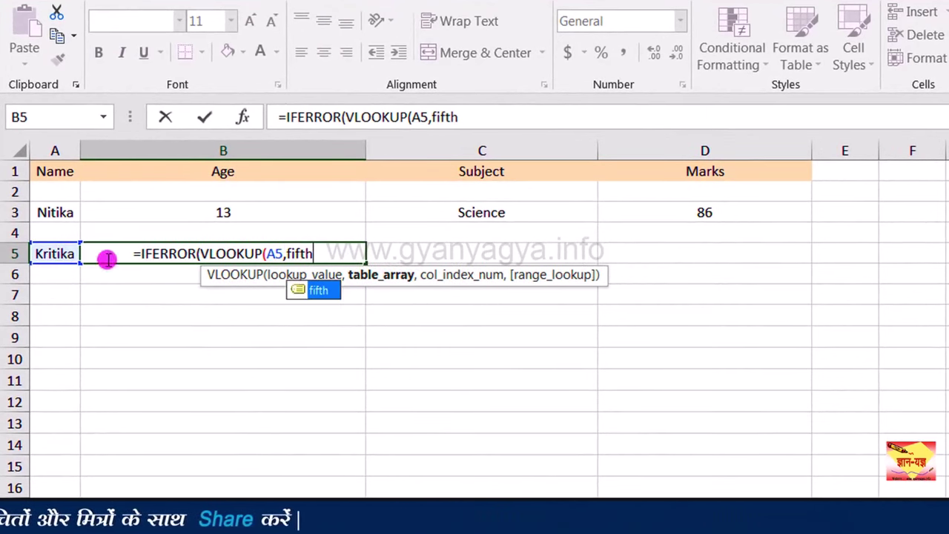
double_click(326, 296)
type(",")
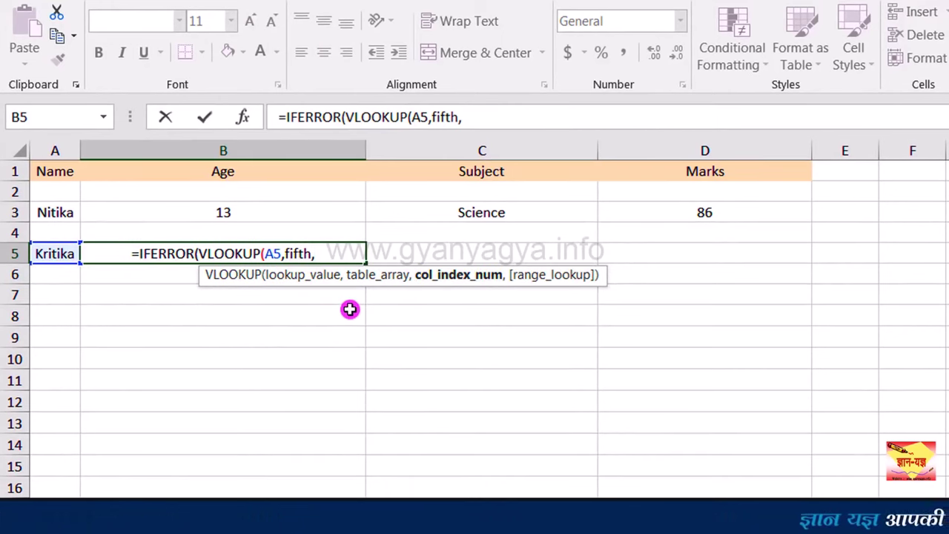
type("2")
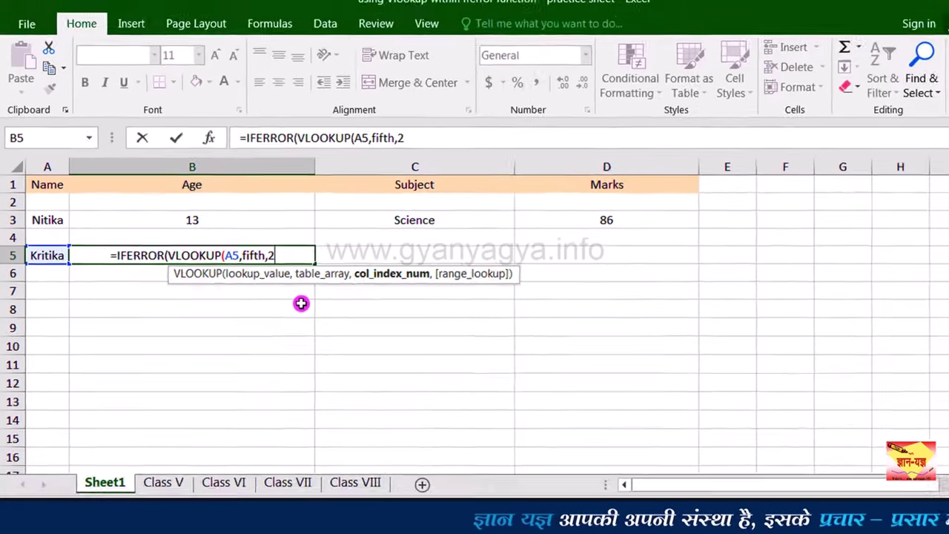
type(",")
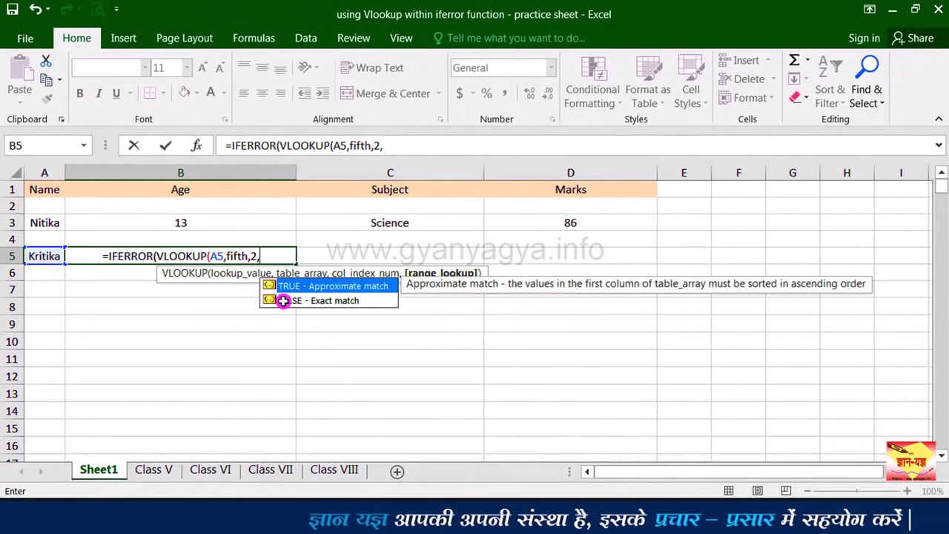
type("0")
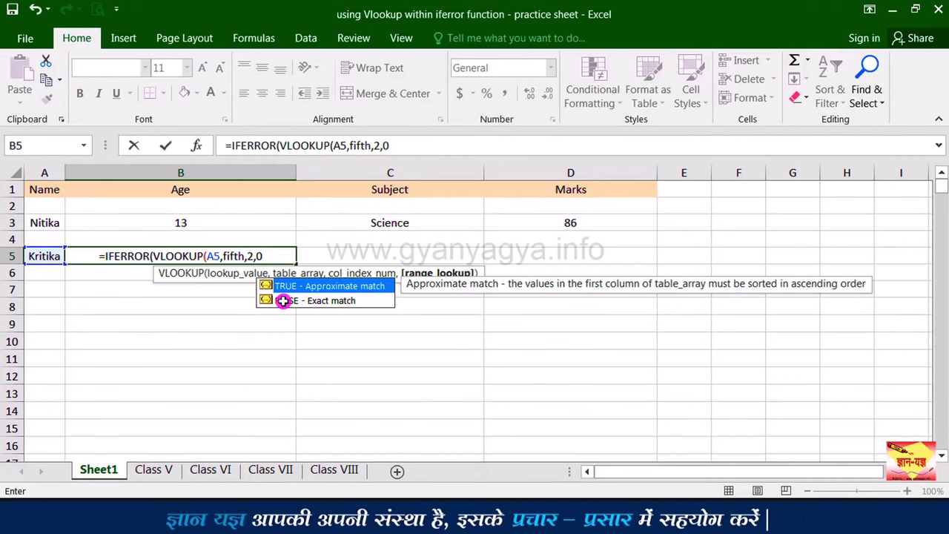
type("),")
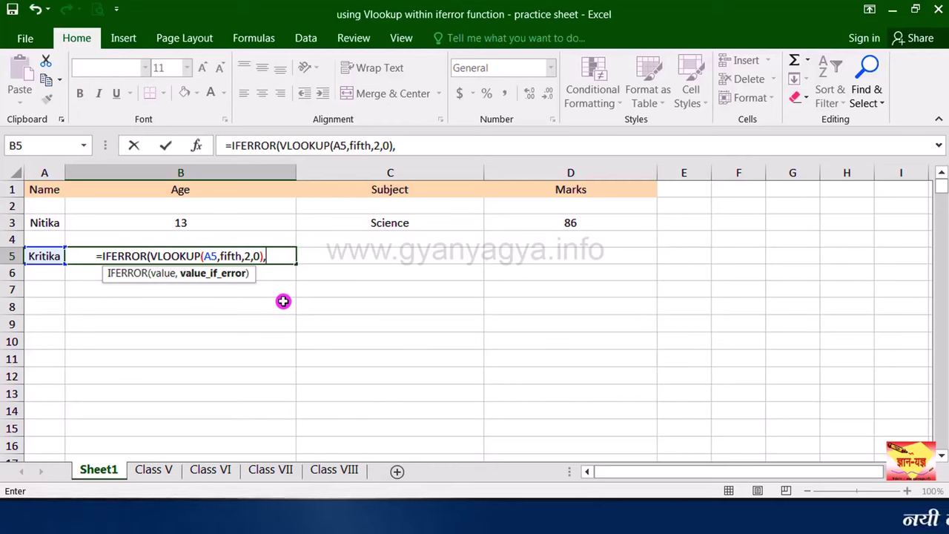
Nest a second IFERROR in the B5 formula containing VLOOKUP(A5,sixth,2,0) as its value.
type("I")
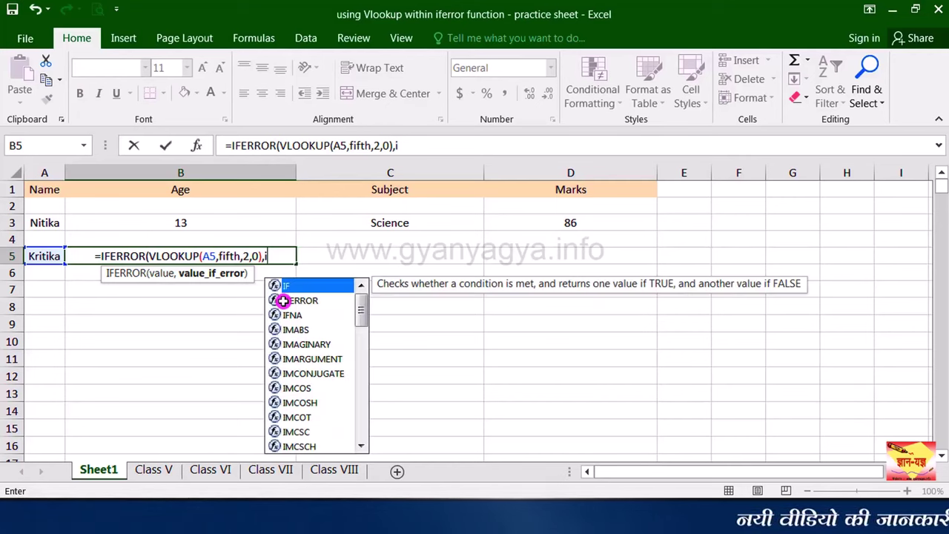
double_click(316, 301)
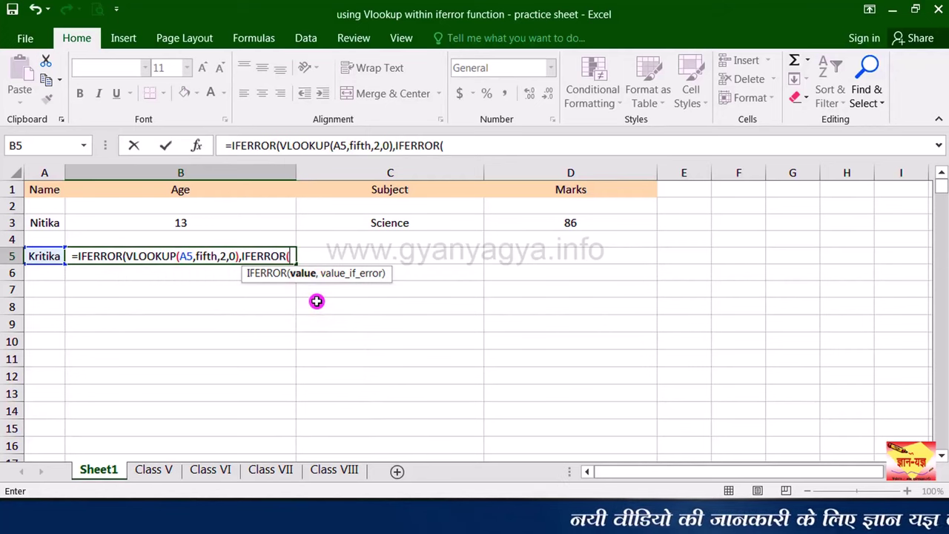
type("vloo")
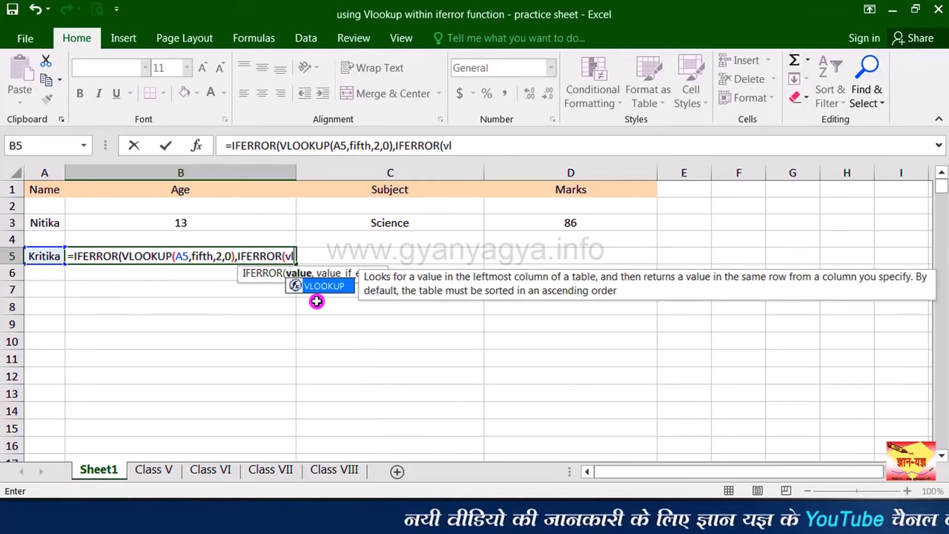
double_click(324, 289)
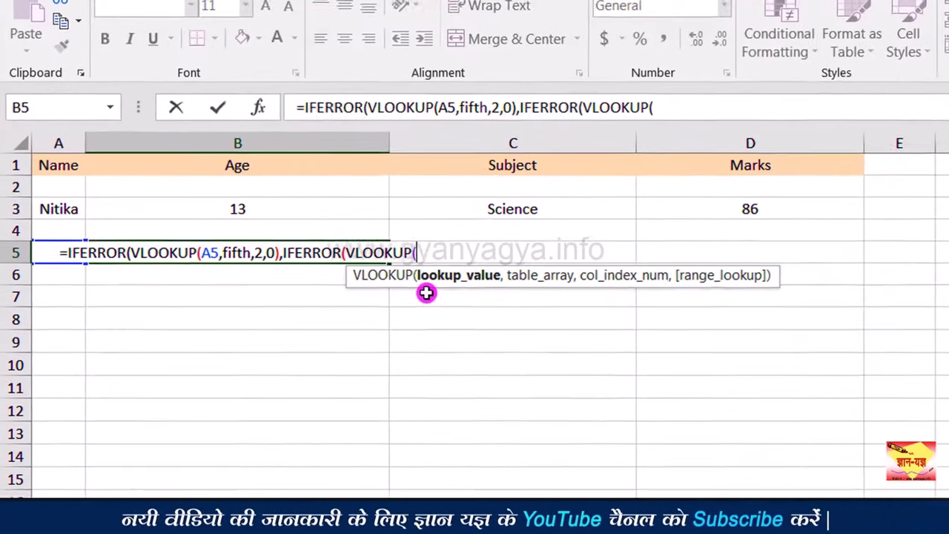
type("A5")
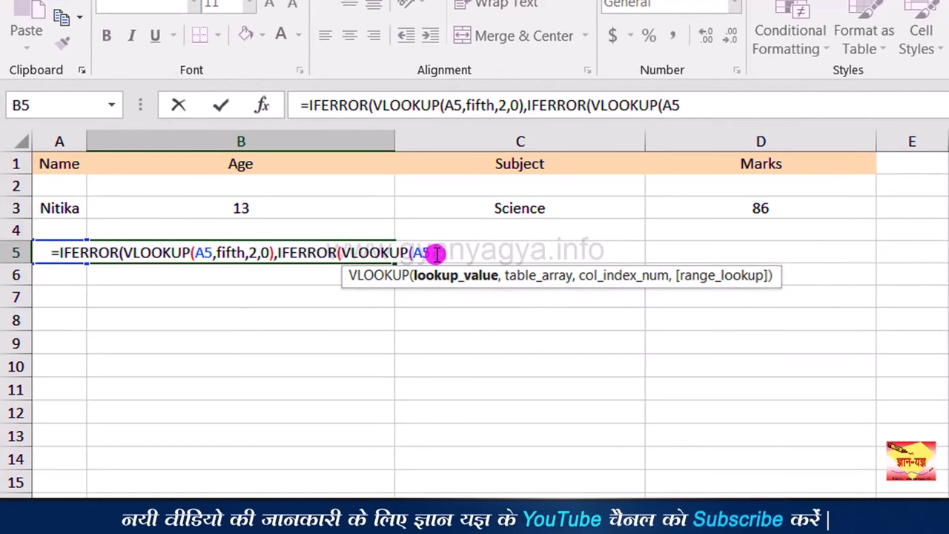
type(",")
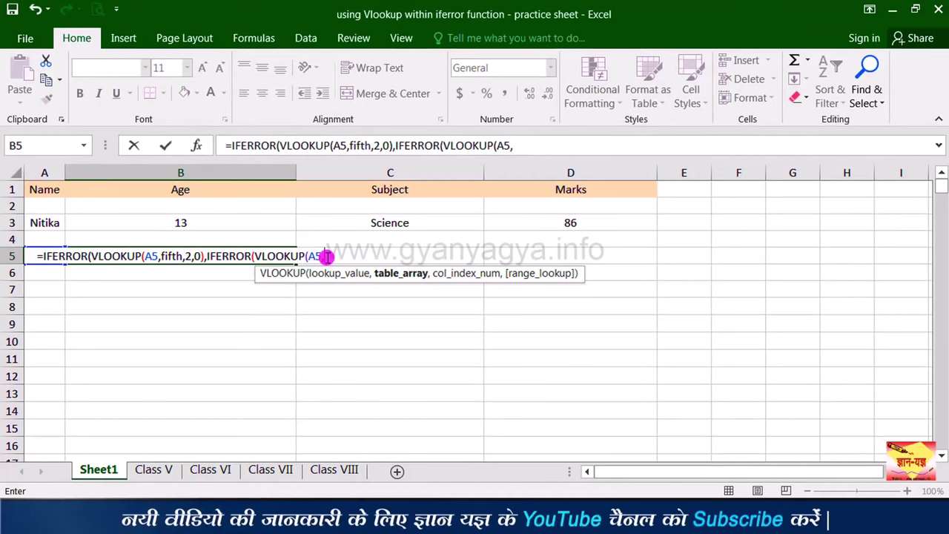
type("si")
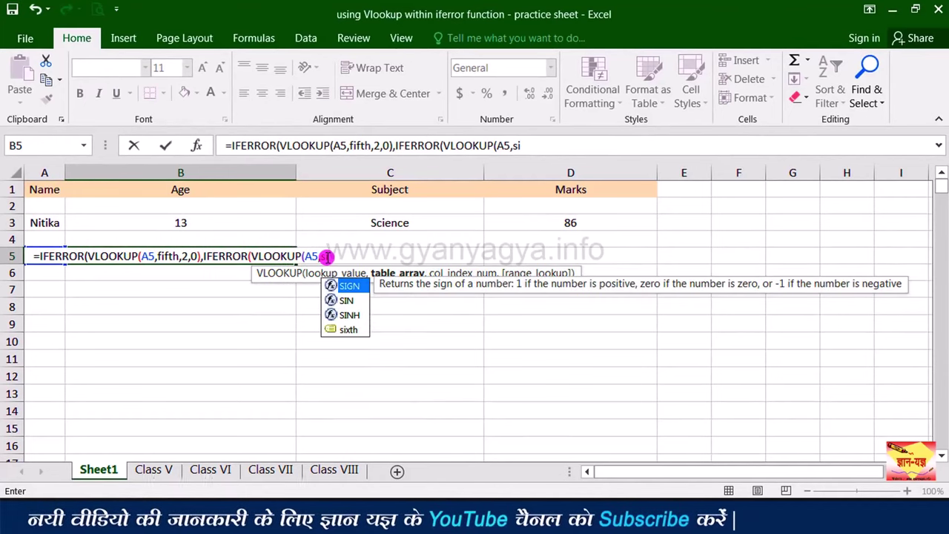
double_click(350, 330)
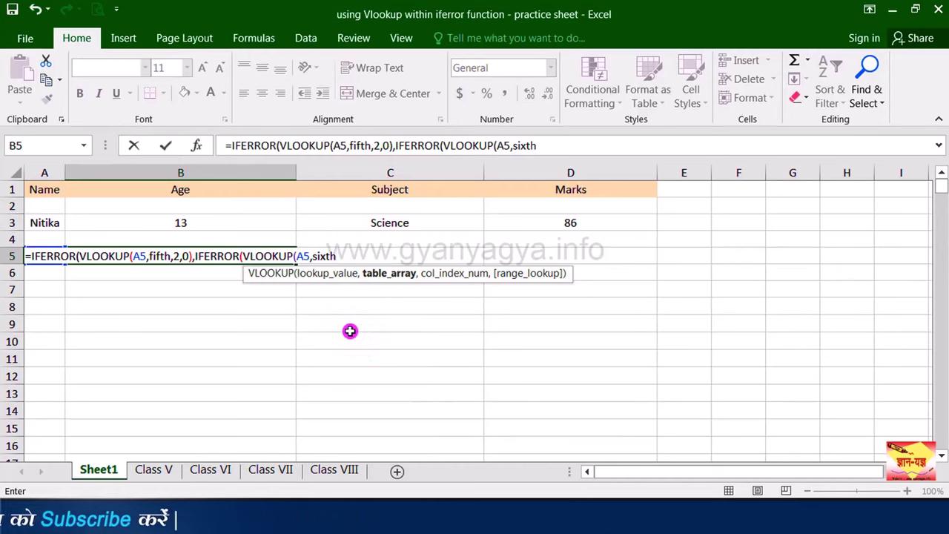
type(",")
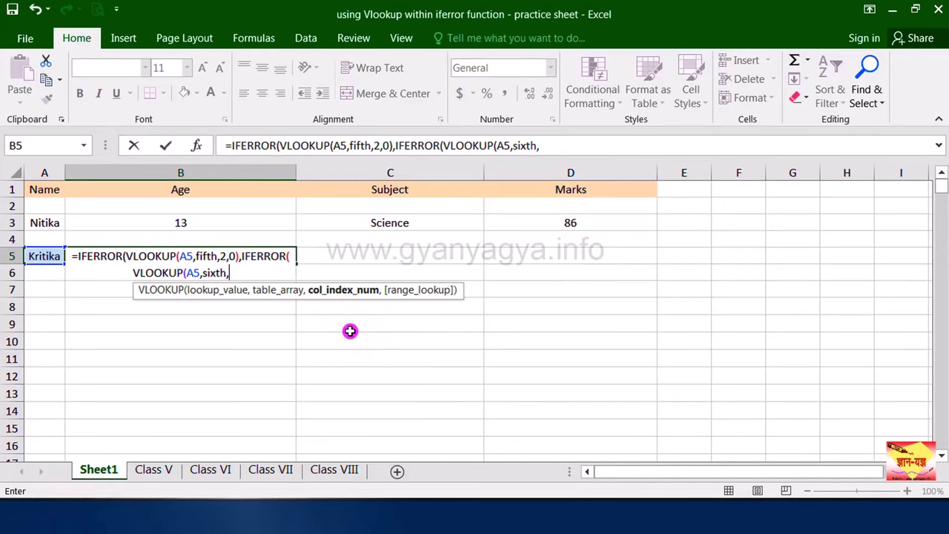
type("2")
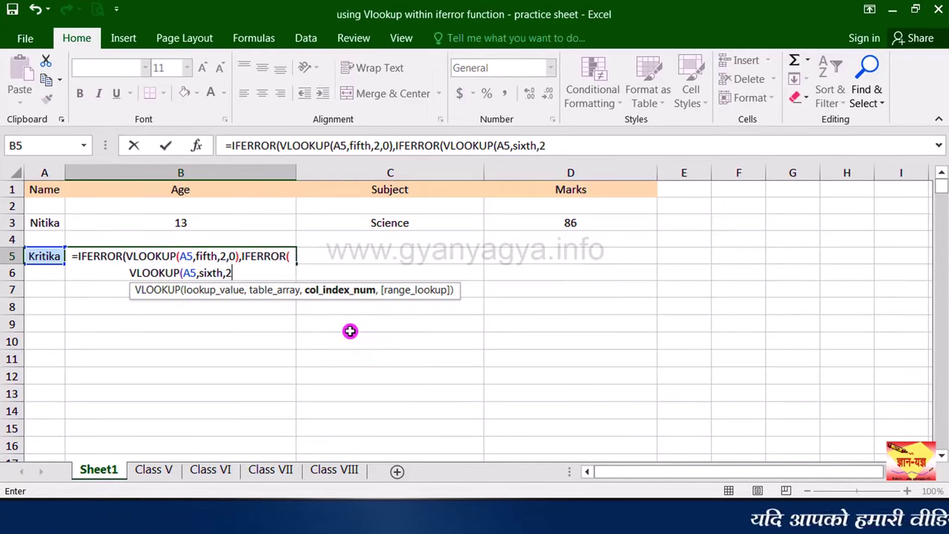
type(",0")
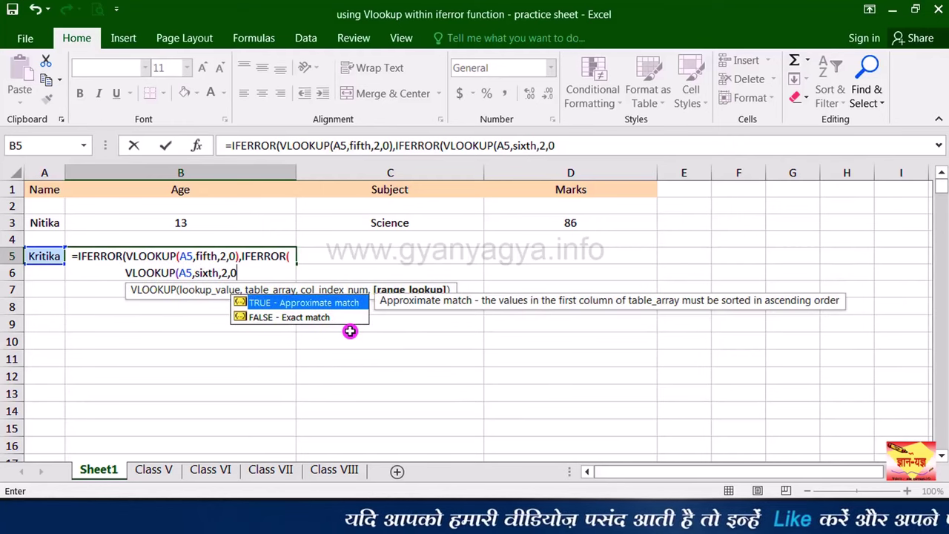
type("),")
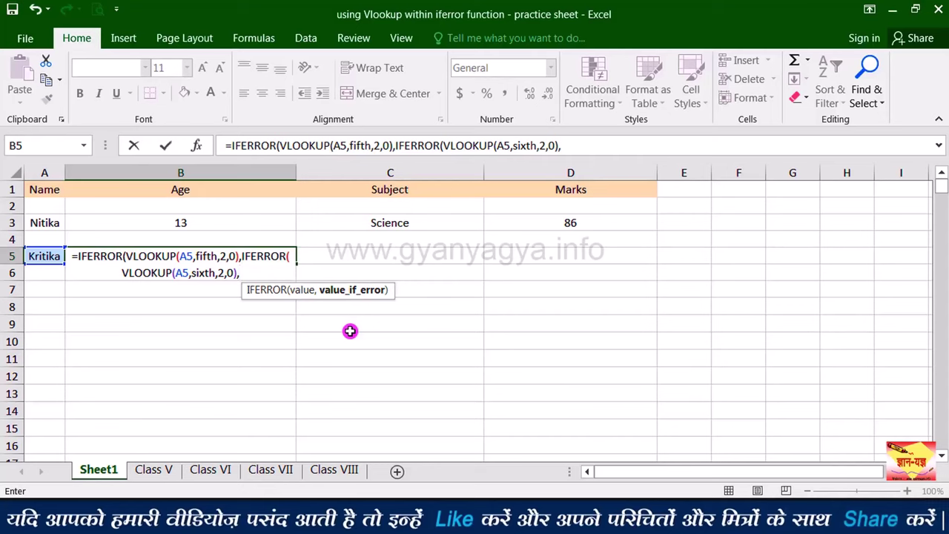
Nest further IFERROR lookups of A5 in seventh and eight with column index 2, and finish the B5 formula with the fallback "record not found".
type("iff")
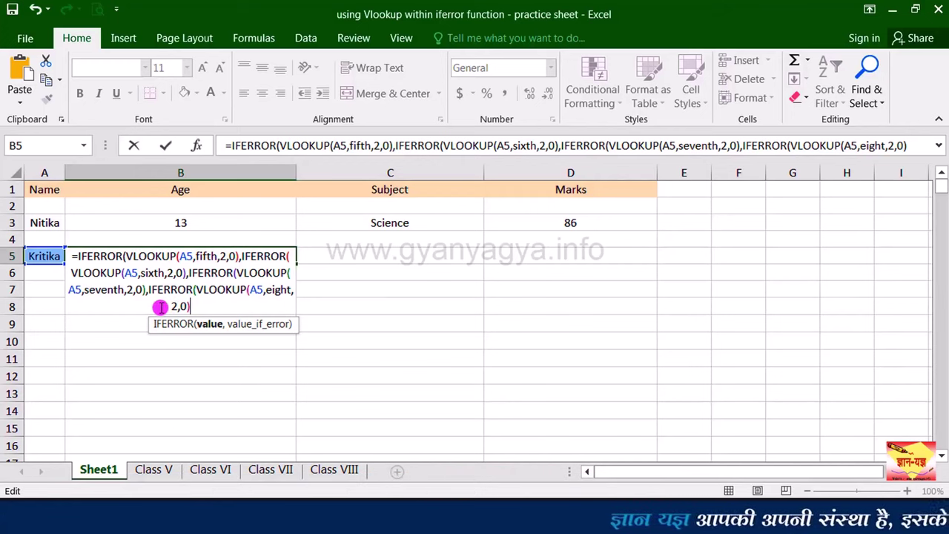
type(",\"re")
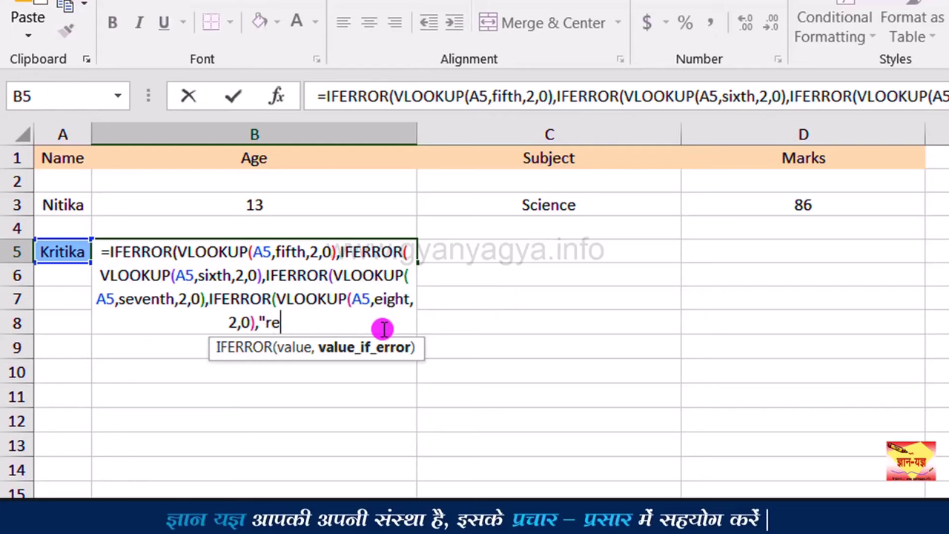
type("cord not found\"")
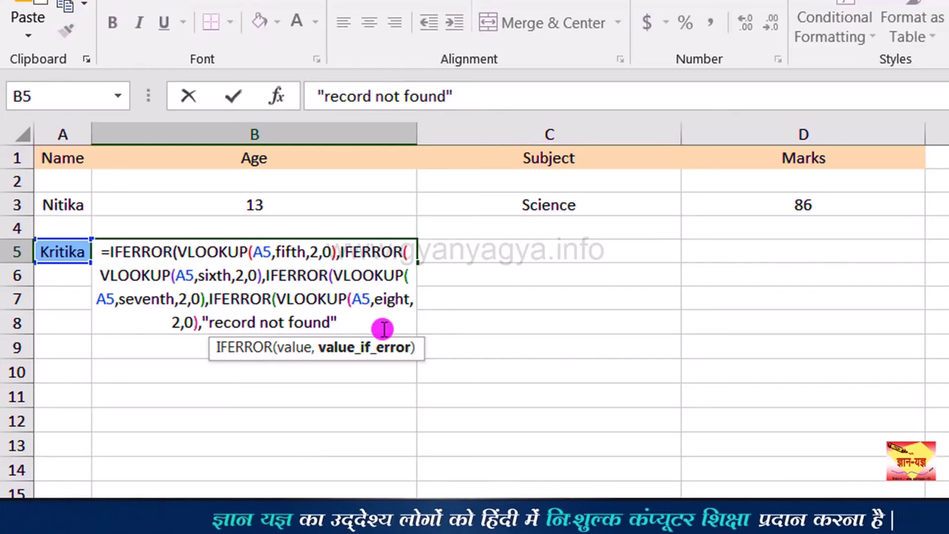
type("))")
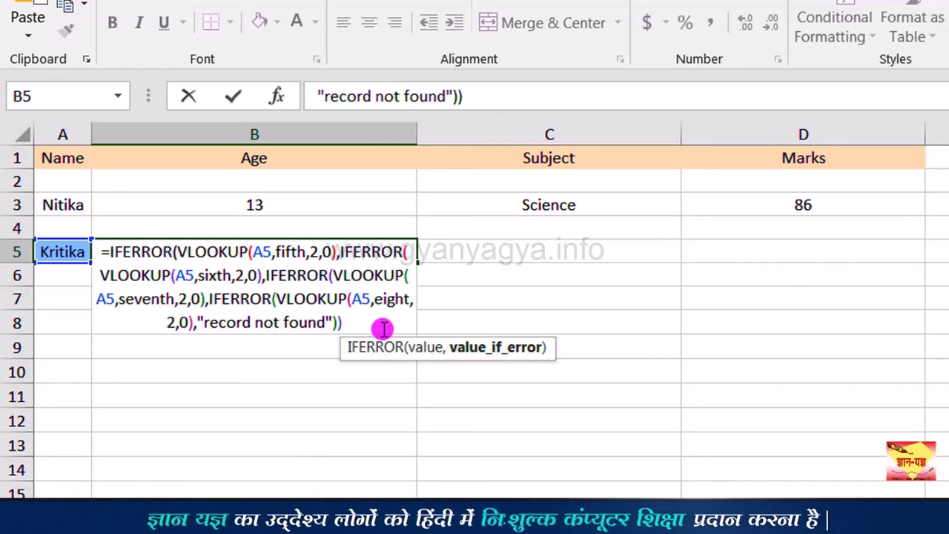
type("))")
key("Return")
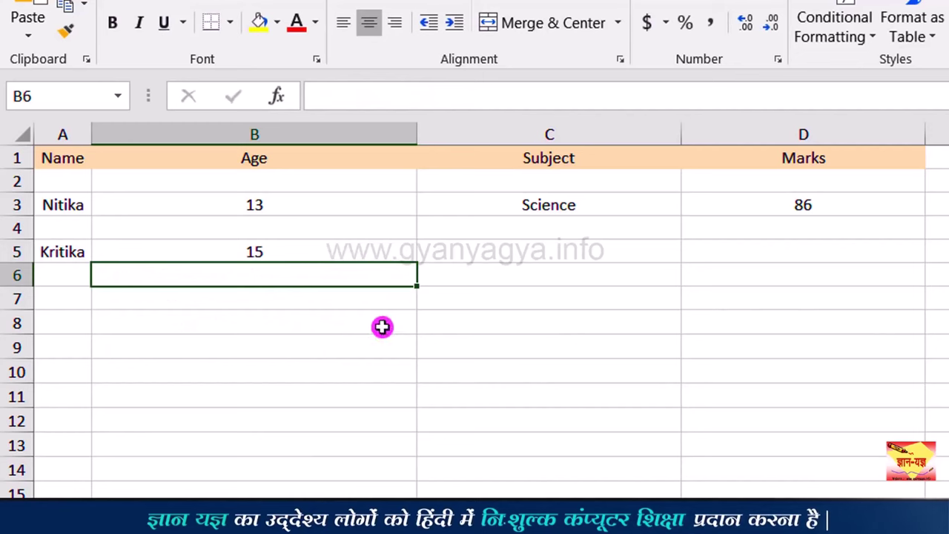
Replace the lookup name in A5 with another student's first name and check the age result in B5.
left_click(371, 252)
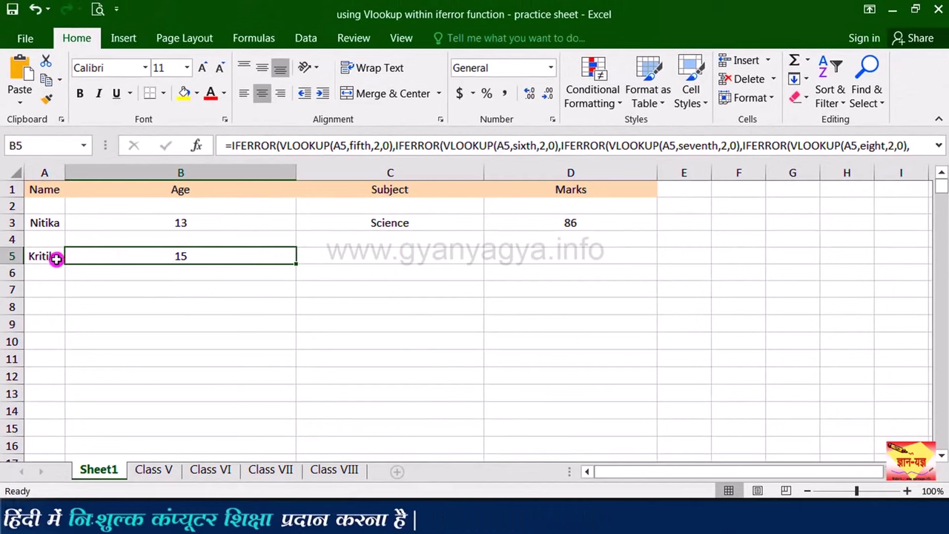
left_click(65, 254)
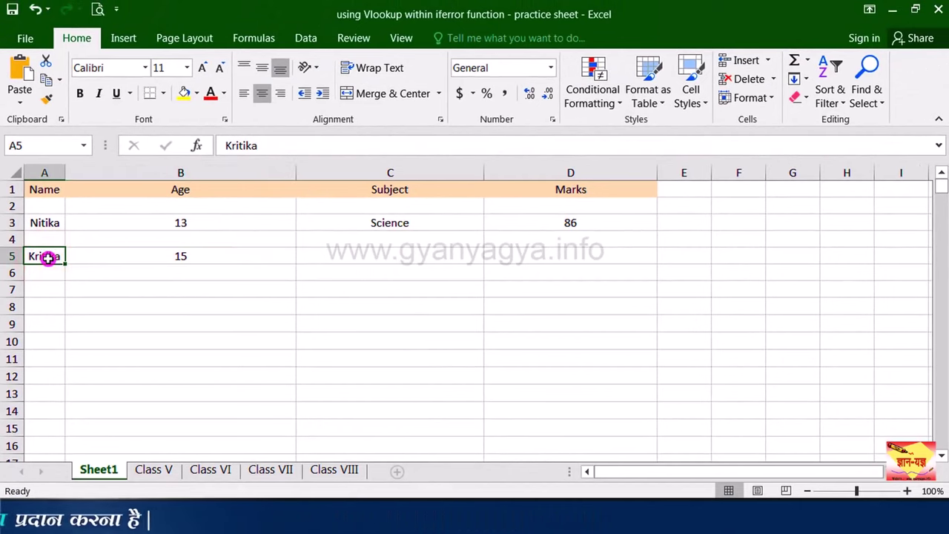
type("Vibhor")
key("Return")
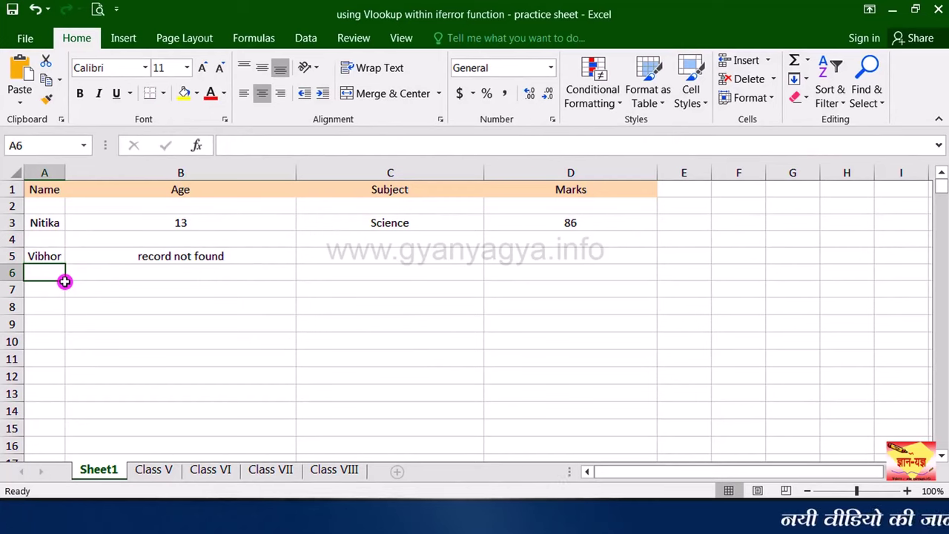
left_click(108, 253)
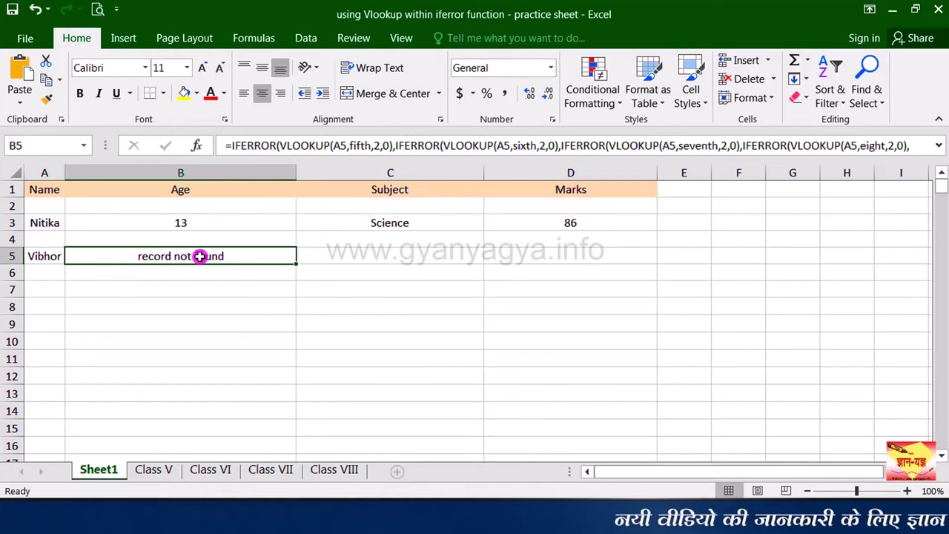
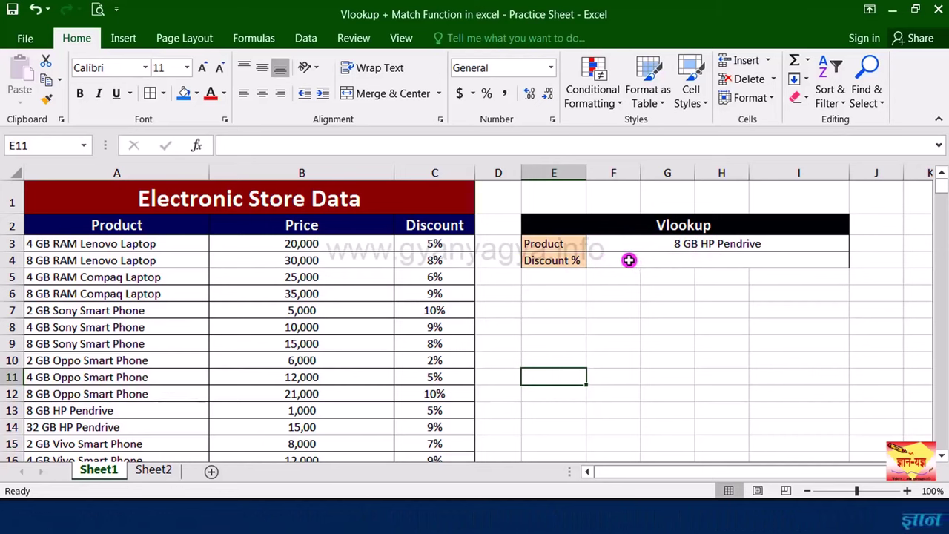
Start a VLOOKUP formula in F4 with F3 as the lookup value and A2:C17 as the table array.
left_click(629, 260)
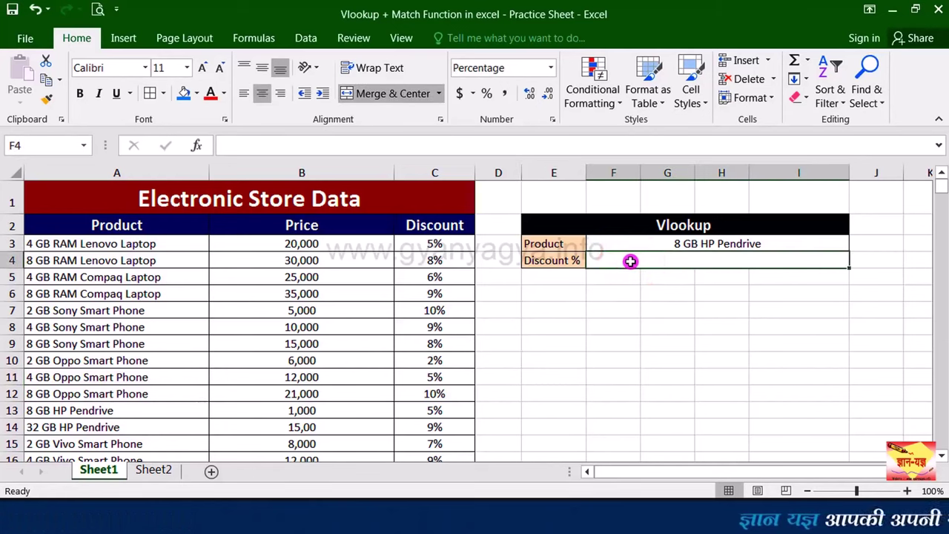
type("=")
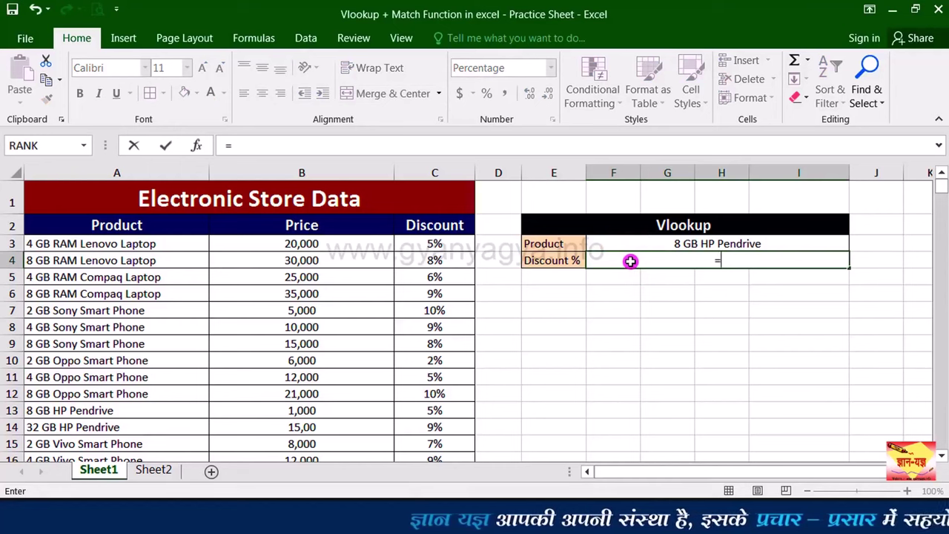
type("vlook")
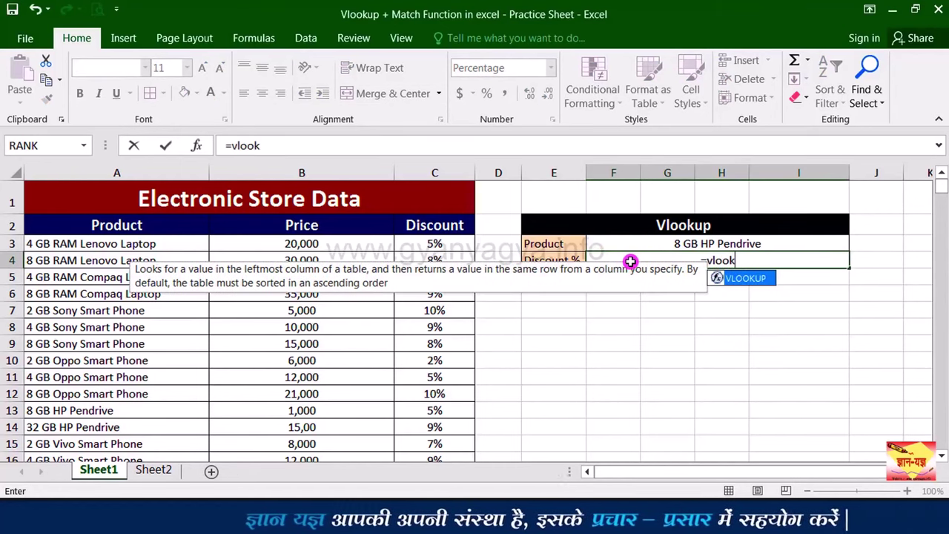
type("up")
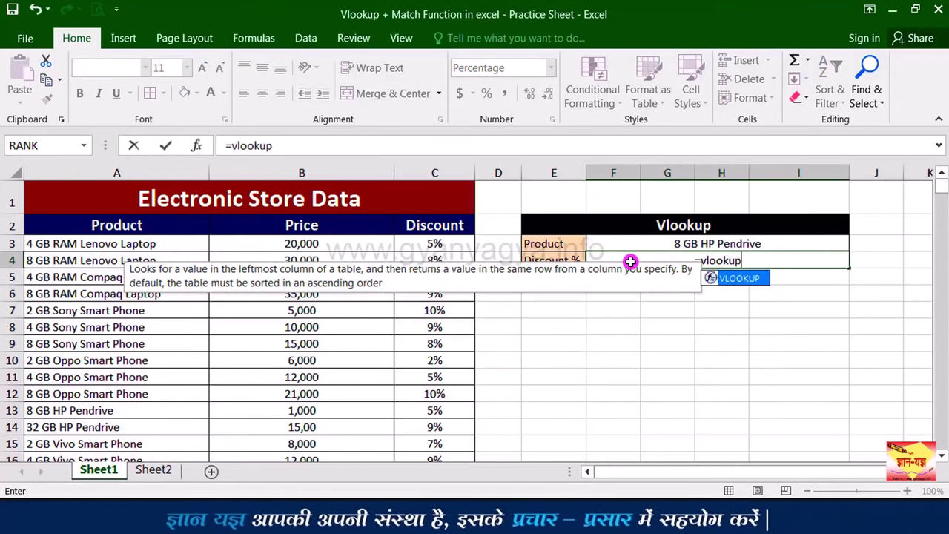
double_click(742, 279)
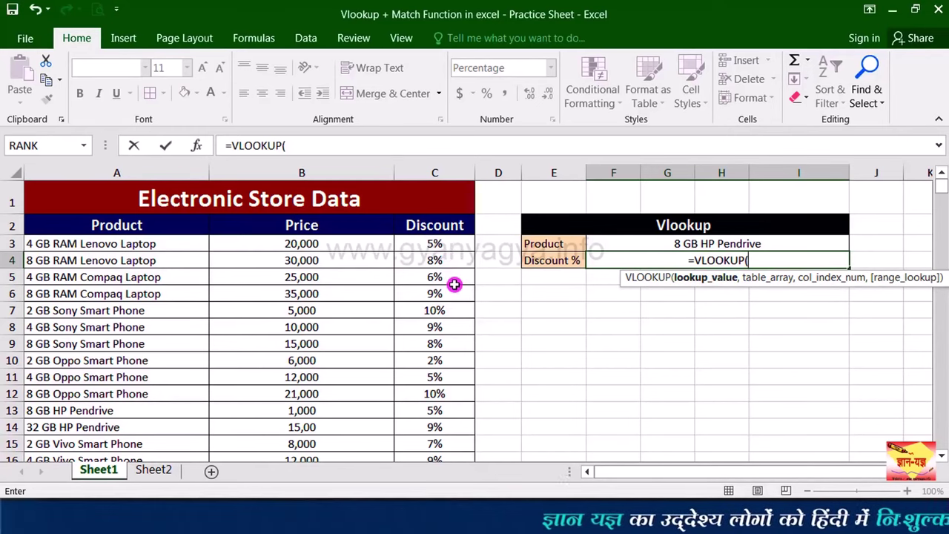
left_click(668, 243)
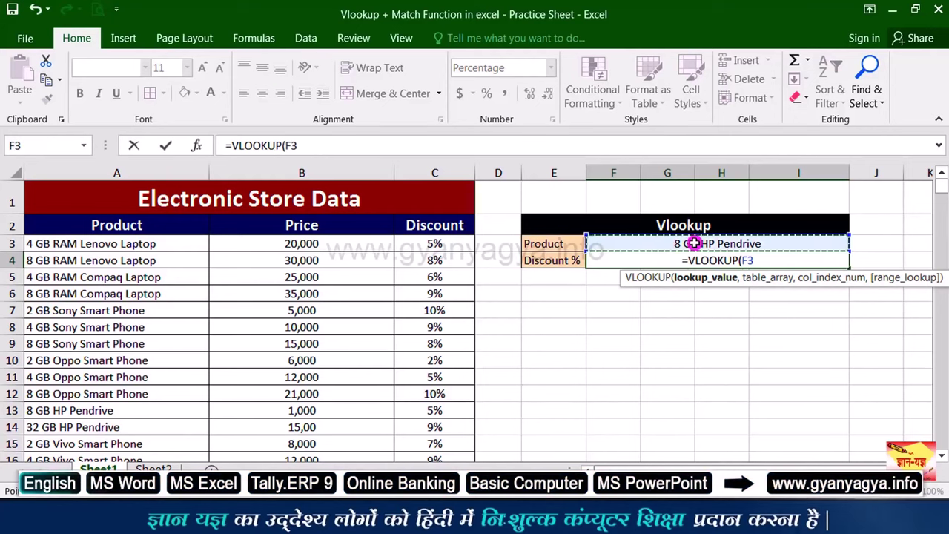
type(",")
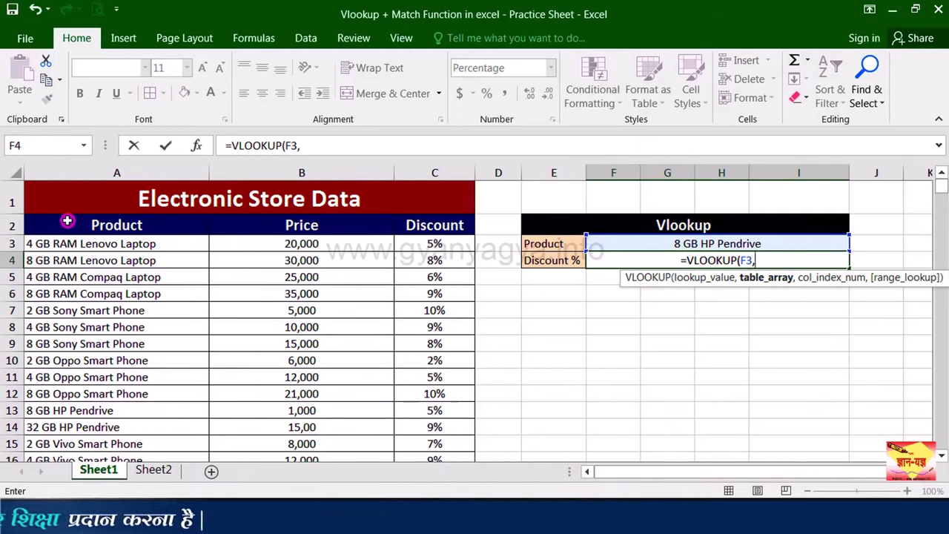
left_click_drag(67, 221, 402, 424)
scroll(782, 335, "up", 1)
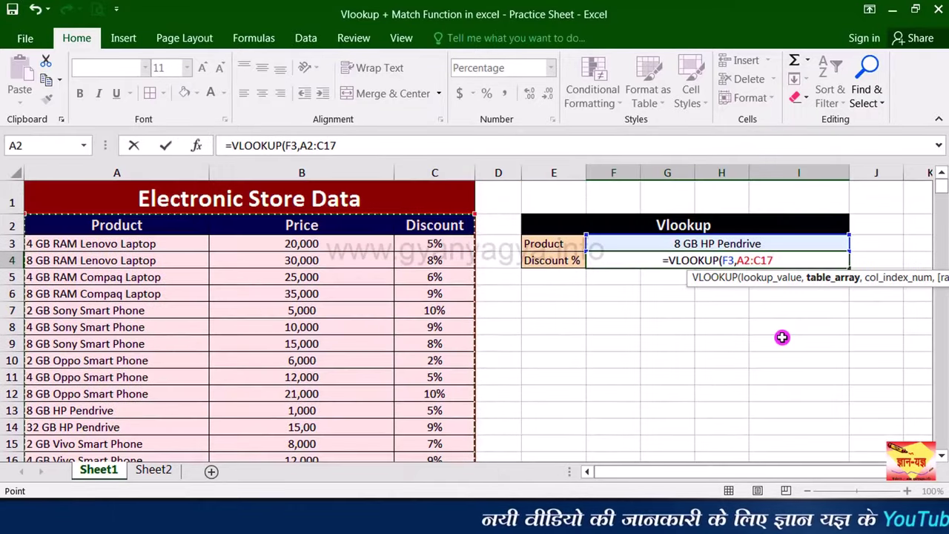
Complete the F4 VLOOKUP with column index 3 and range lookup 0 to return the product's discount.
type(",")
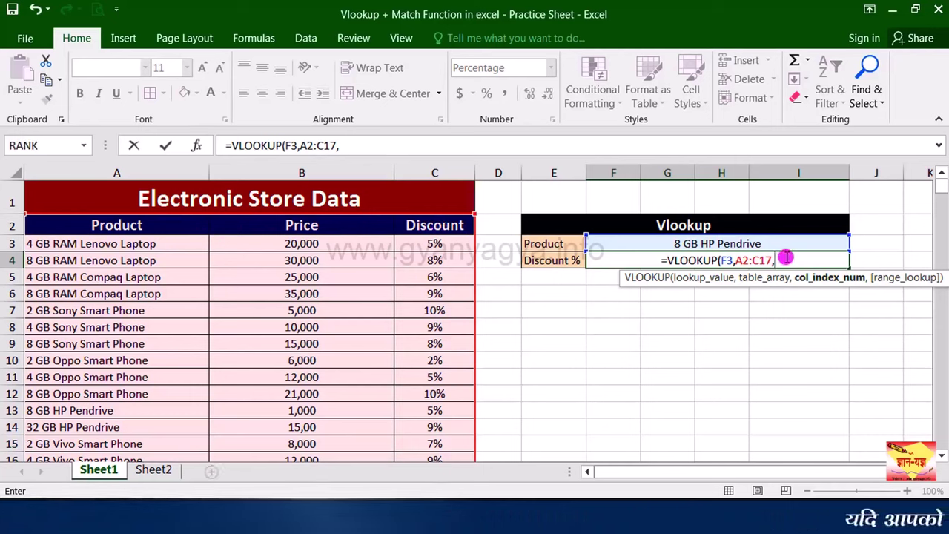
type("3")
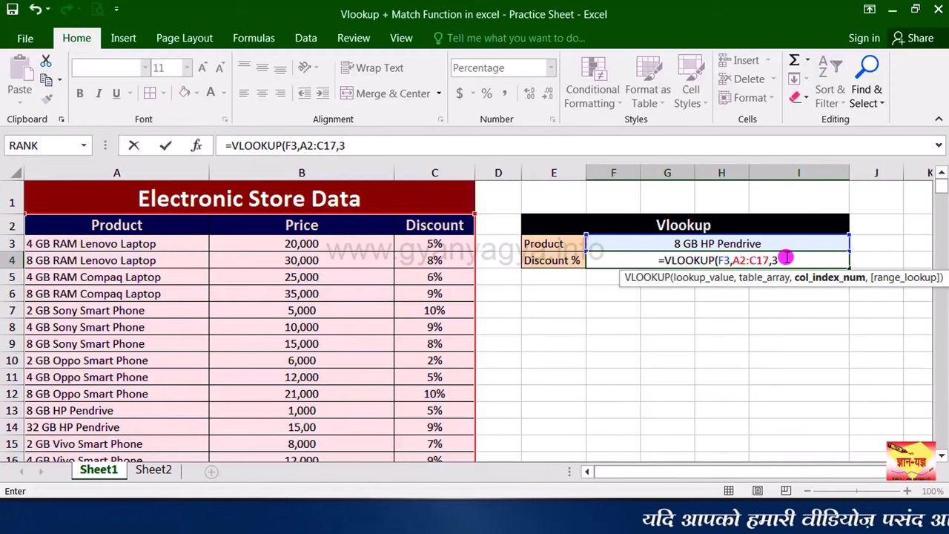
type(",")
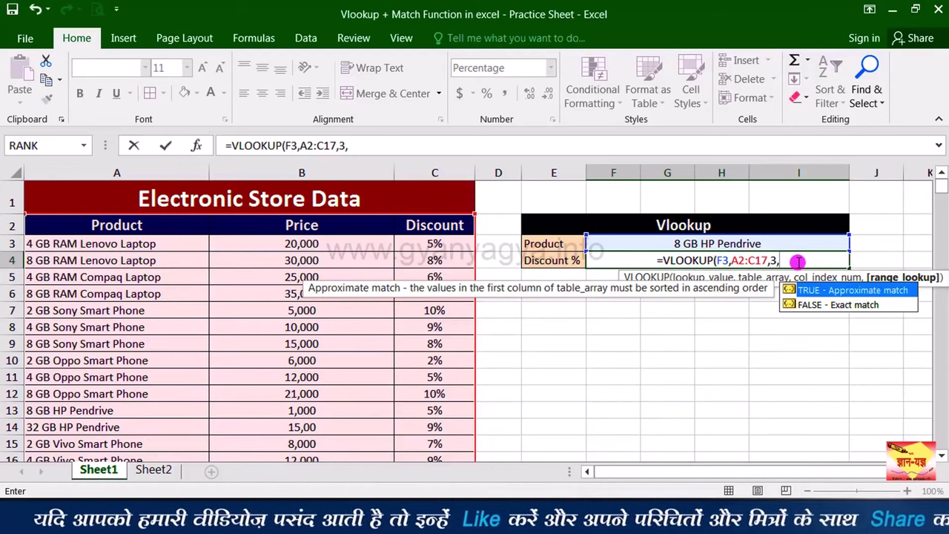
type("0")
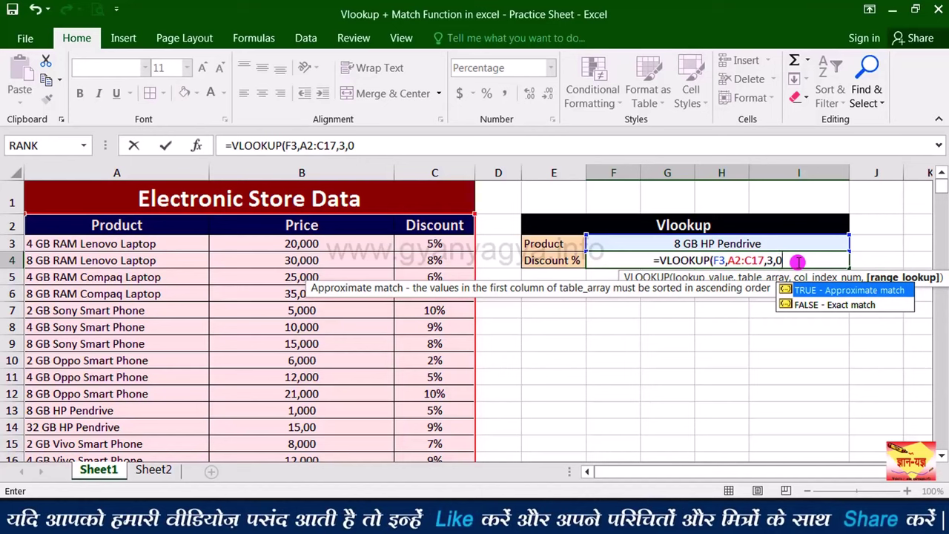
type(")")
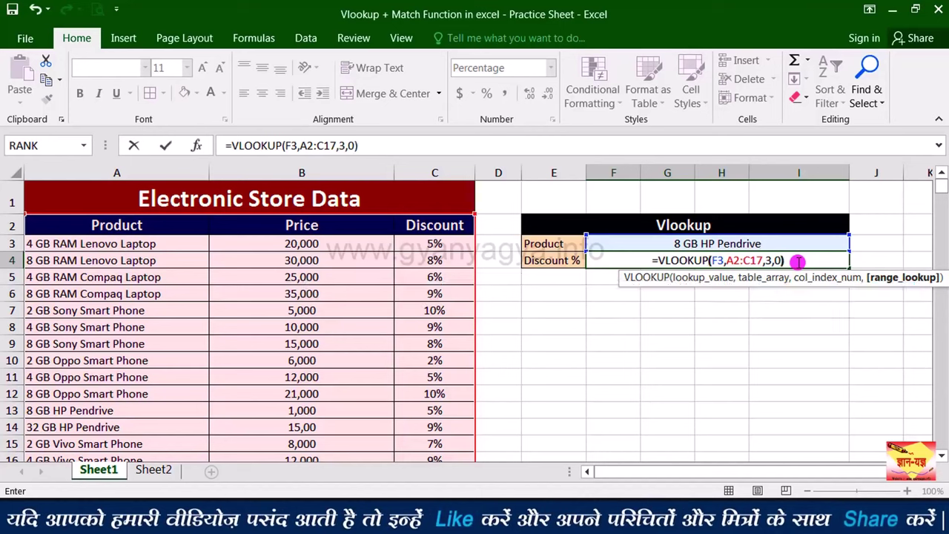
key("Return")
key("Up")
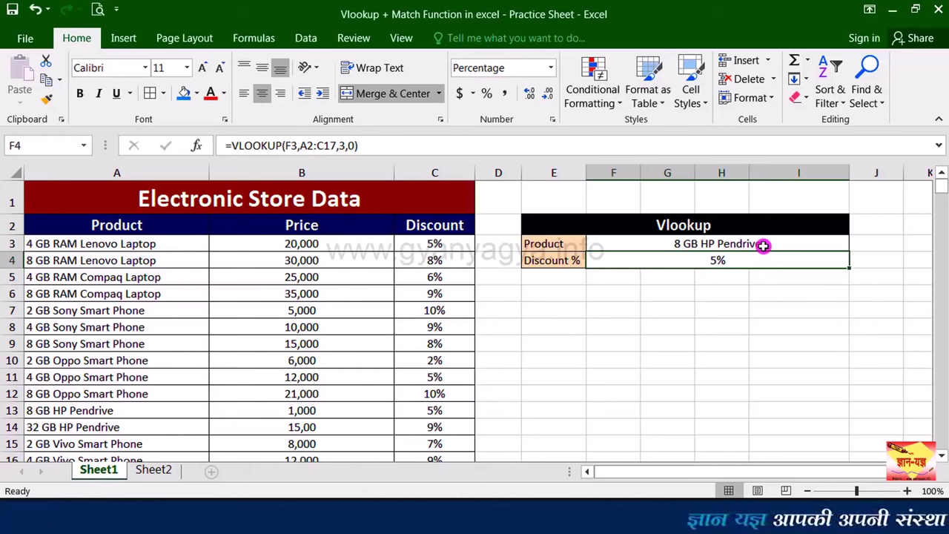
Choose 8 GB Vivo Smart Phone as the product in F3 and check the discount returned in F4.
left_click(763, 245)
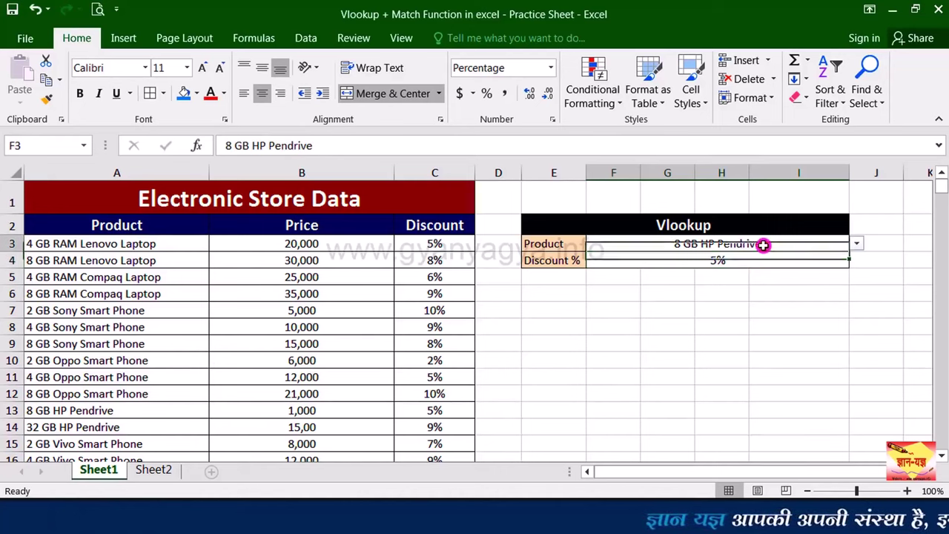
left_click(858, 244)
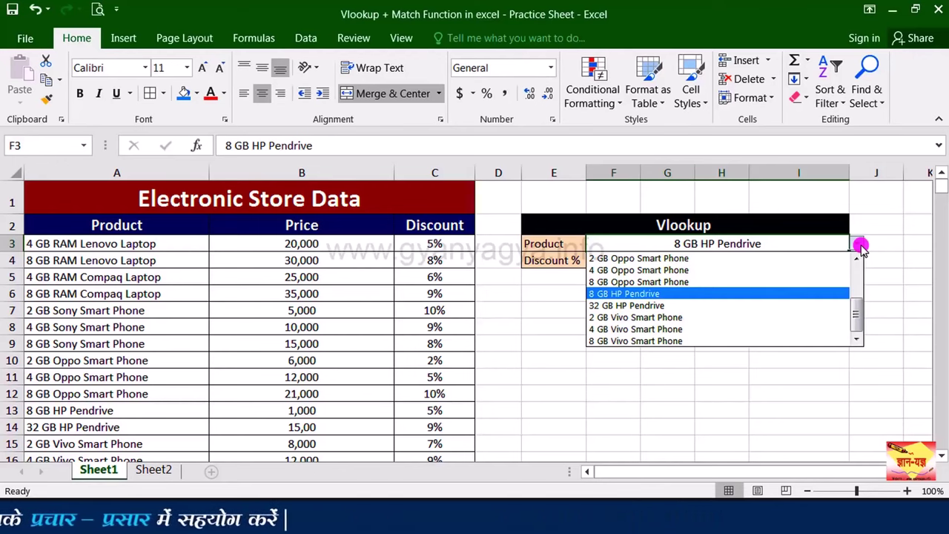
left_click(683, 340)
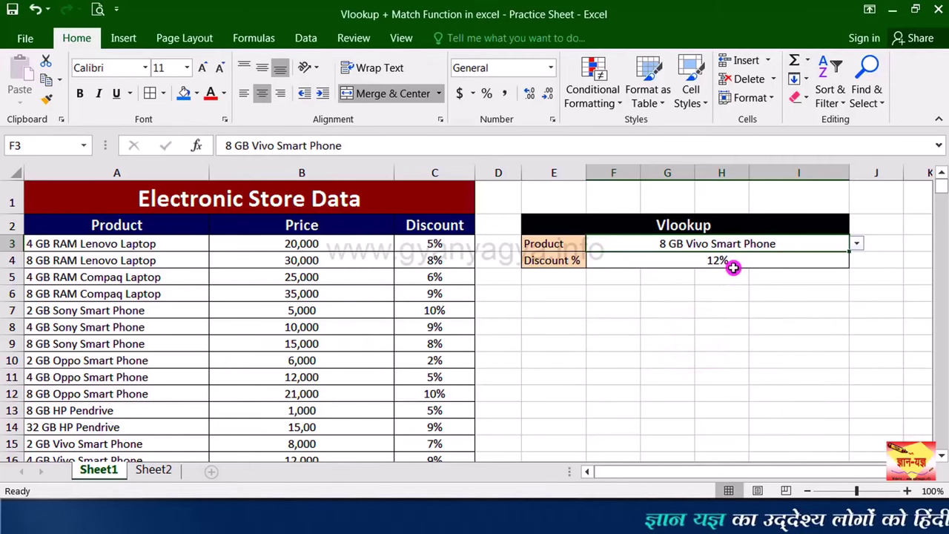
key("Down")
key("Down")
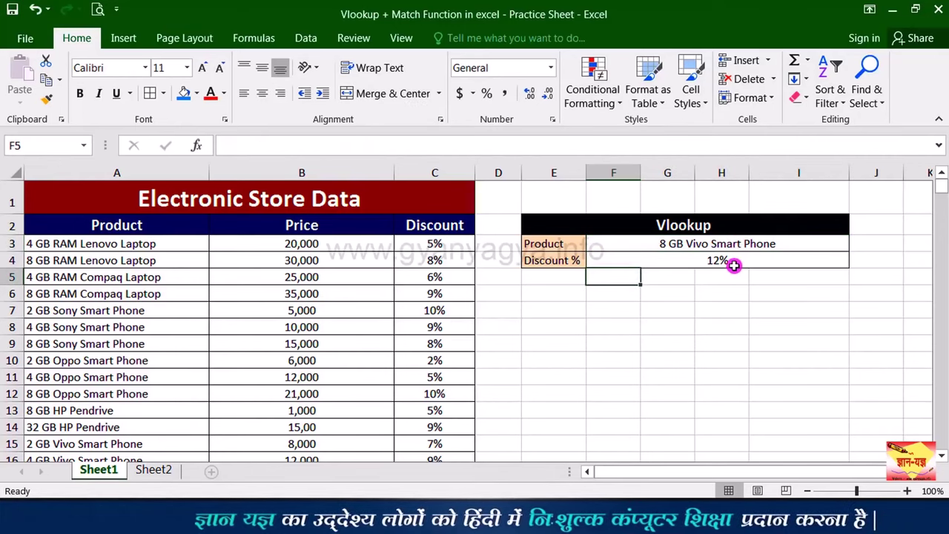
Replace the label in E4 with Price.
left_click(546, 263)
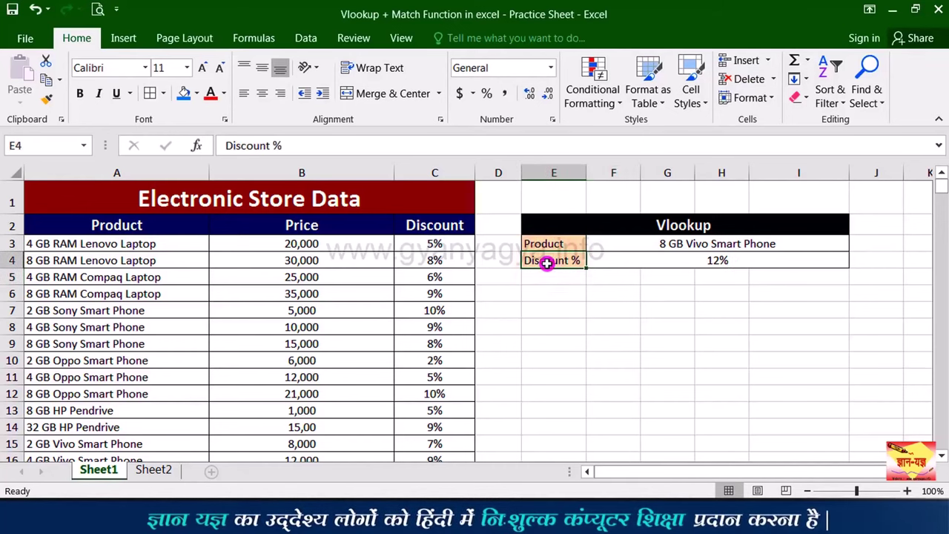
key("BackSpace")
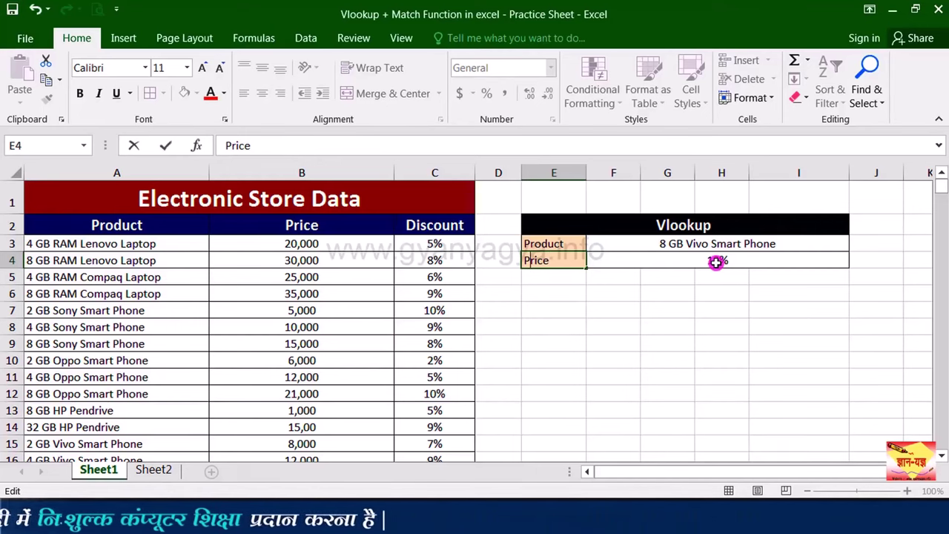
left_click(716, 262)
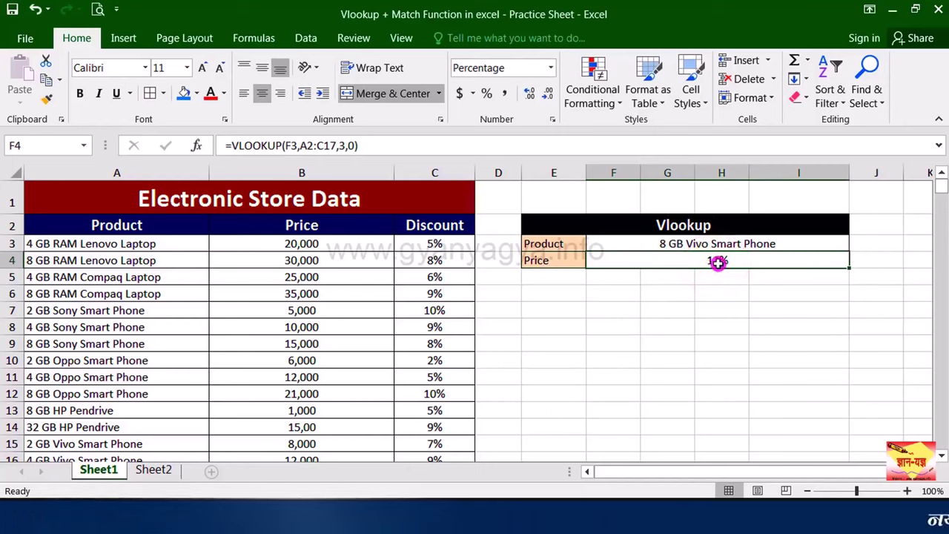
Change the column index in the F4 VLOOKUP formula to 2 so it returns the product's price.
key("F2")
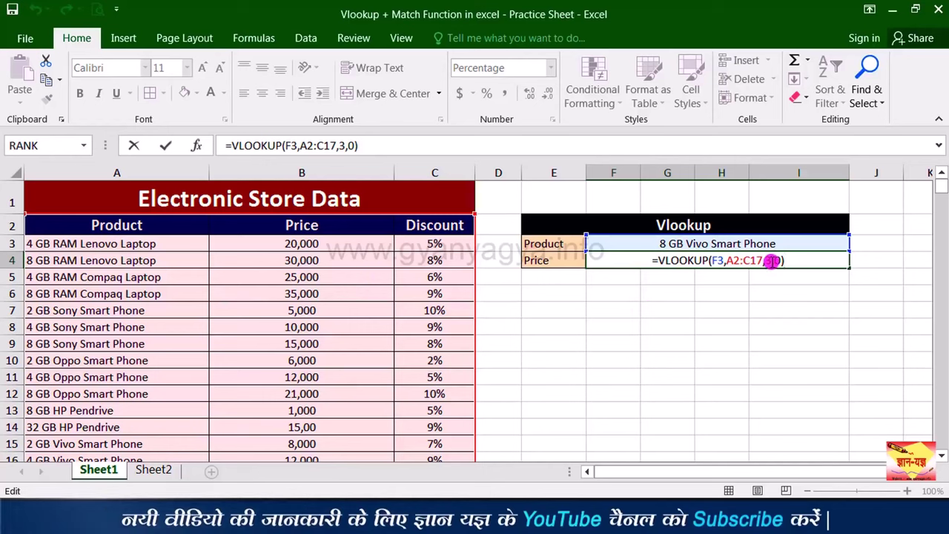
double_click(772, 260)
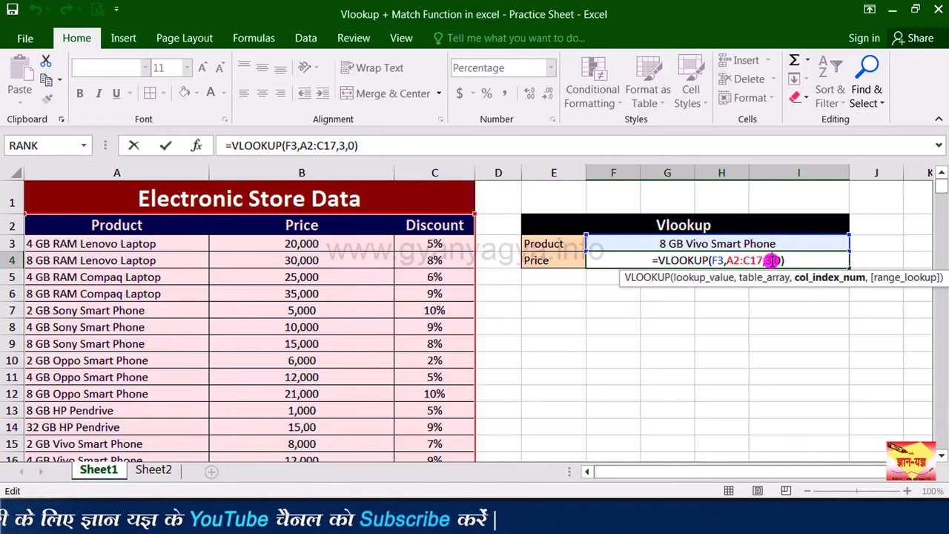
key("BackSpace")
type("2")
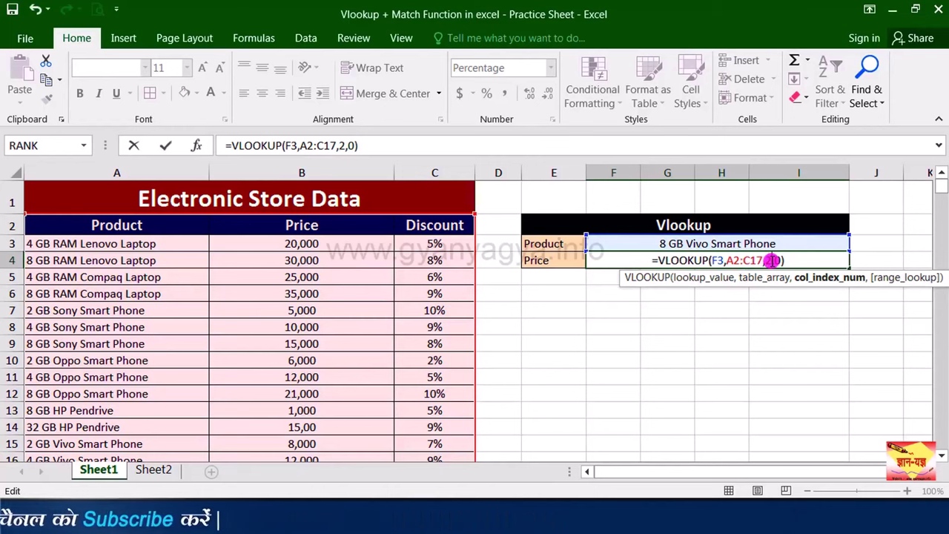
key("ctrl+Return")
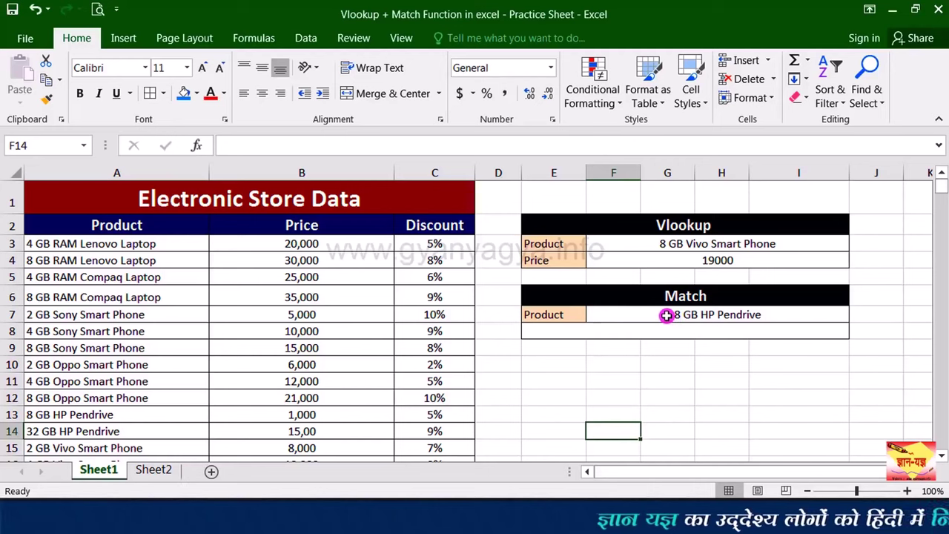
Start a MATCH formula in merged cell E8 with F7 as the lookup value.
left_click(629, 333)
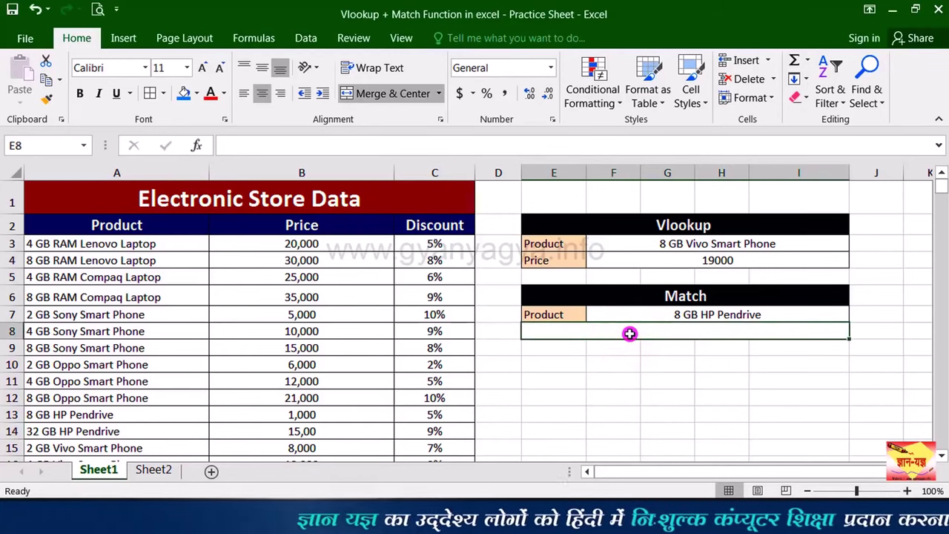
type("=")
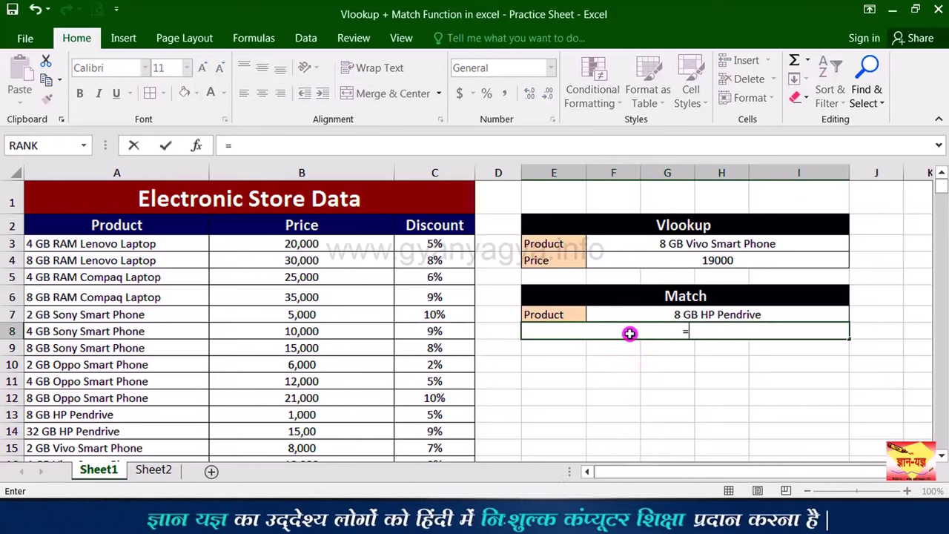
type("mat")
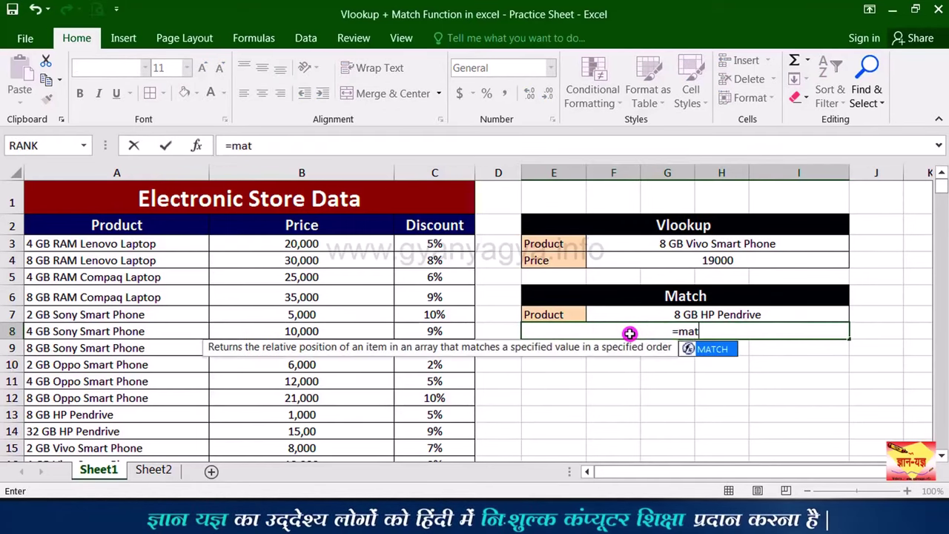
double_click(712, 349)
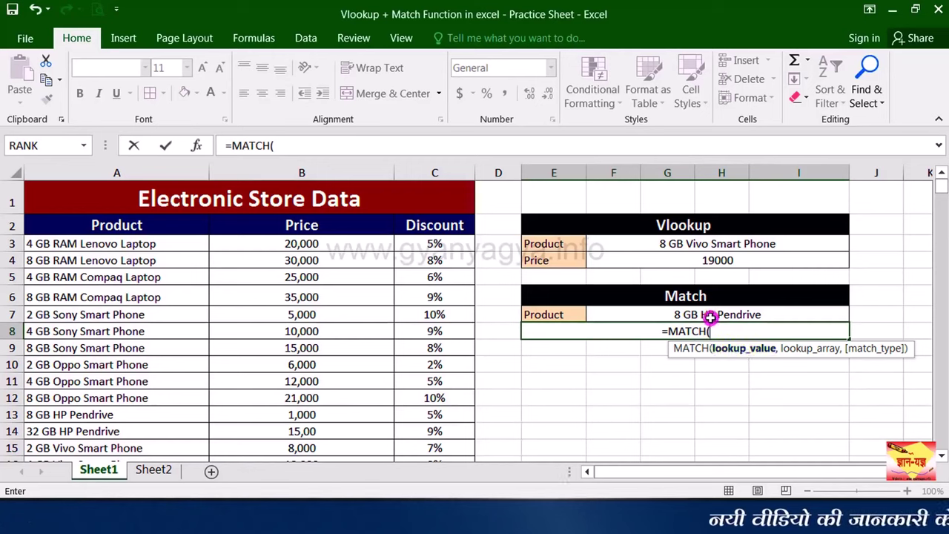
left_click(775, 314)
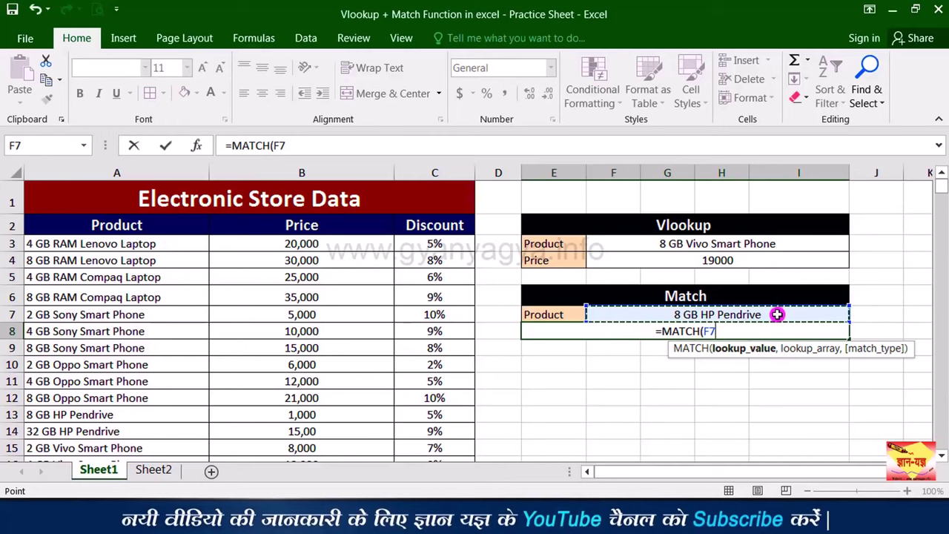
Complete the MATCH formula in E8 with A2:A17 as the lookup array and match type 0 for an exact match.
type(",")
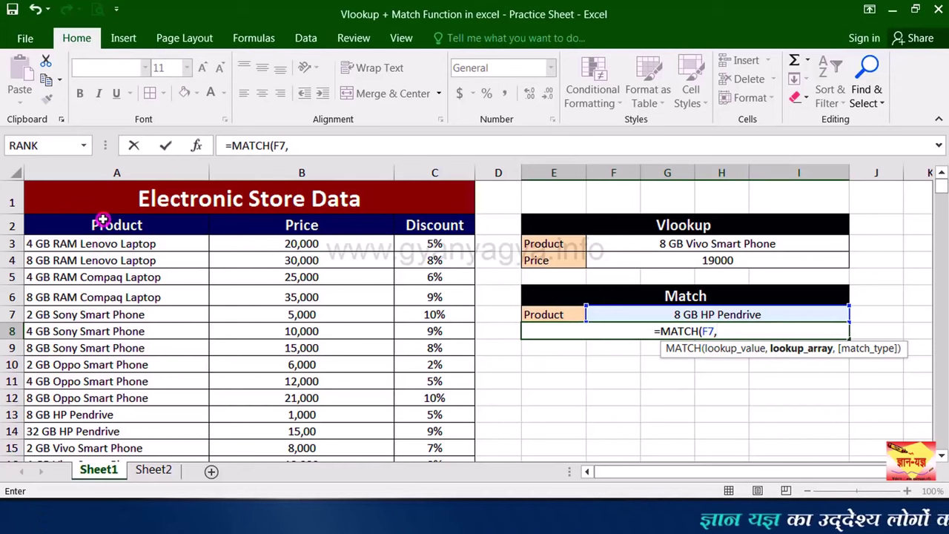
left_click_drag(107, 237, 111, 460)
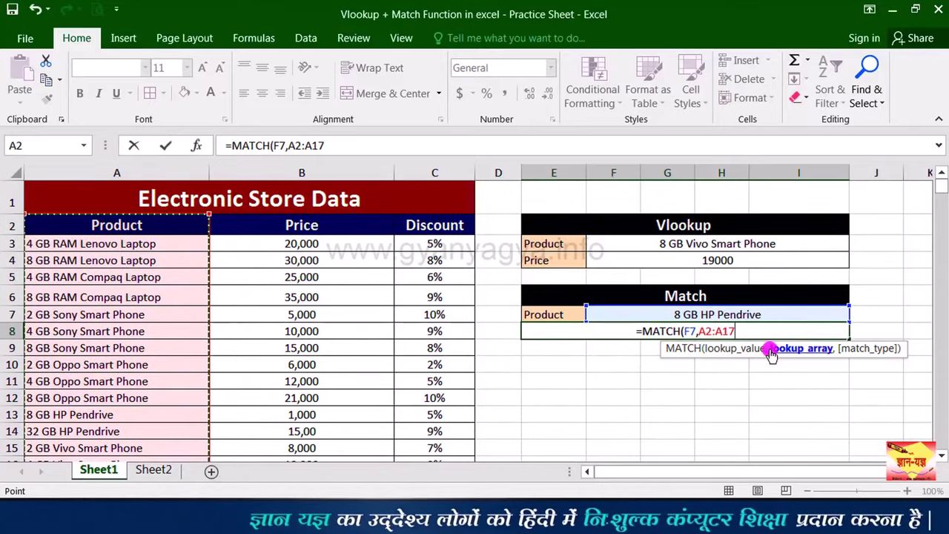
type(",")
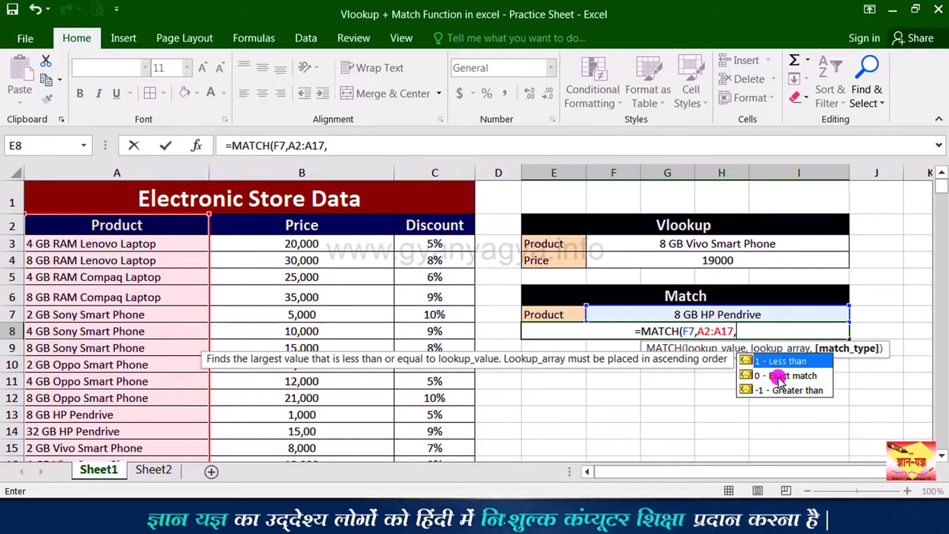
type("0")
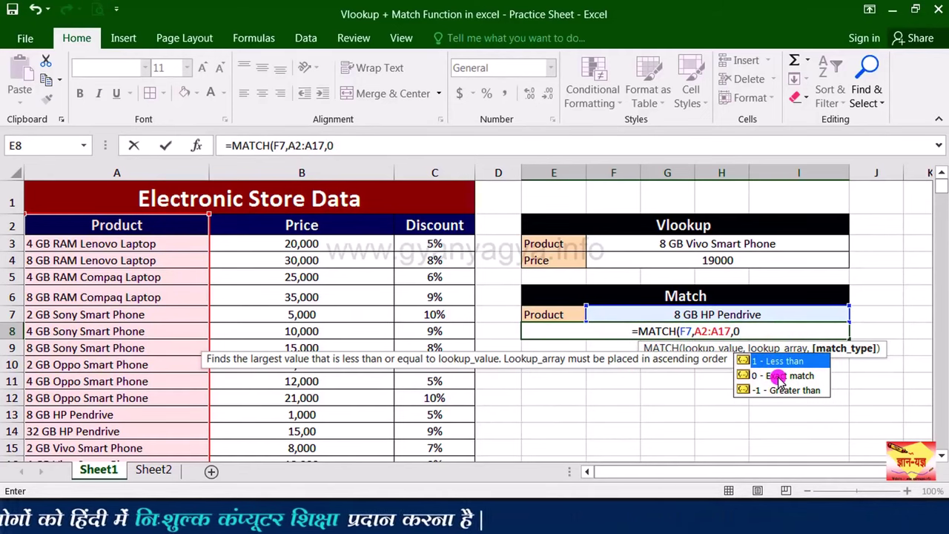
type(")")
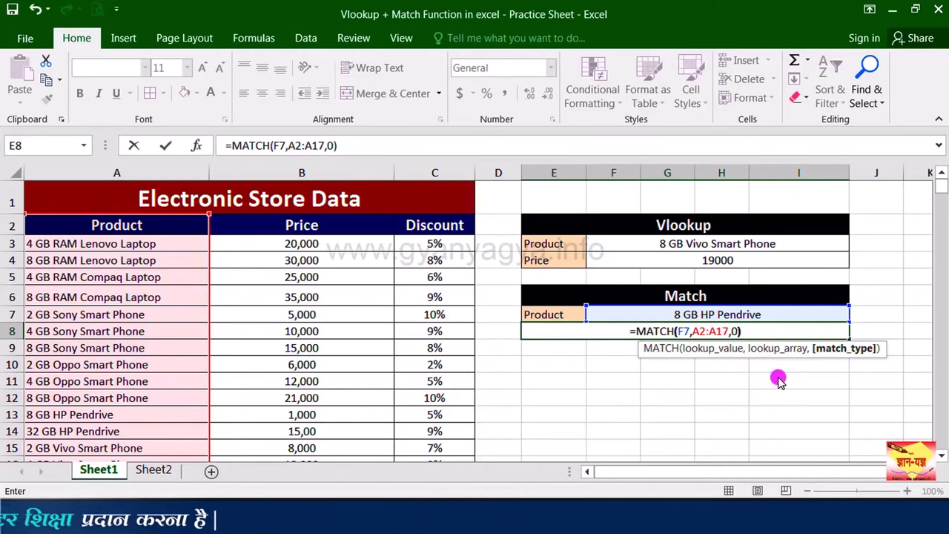
key("ctrl+Return")
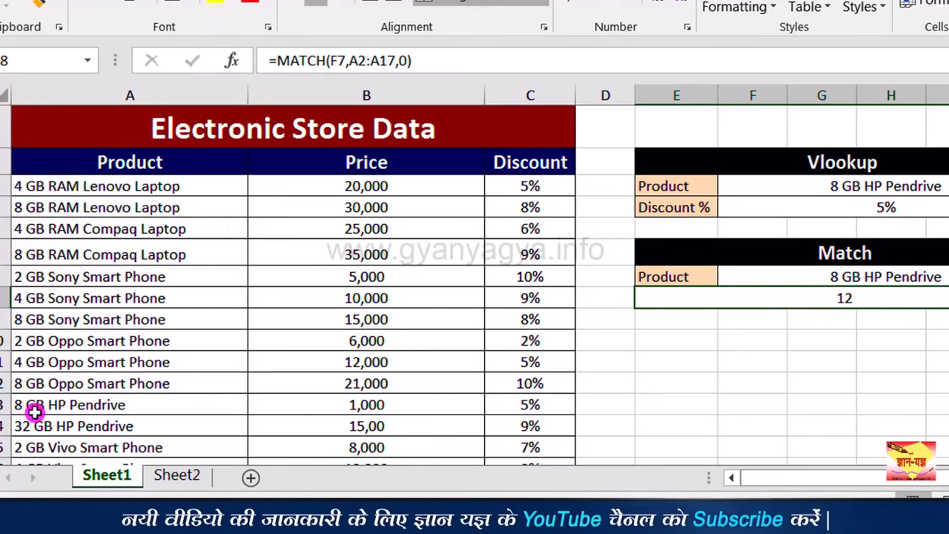
left_click(159, 410)
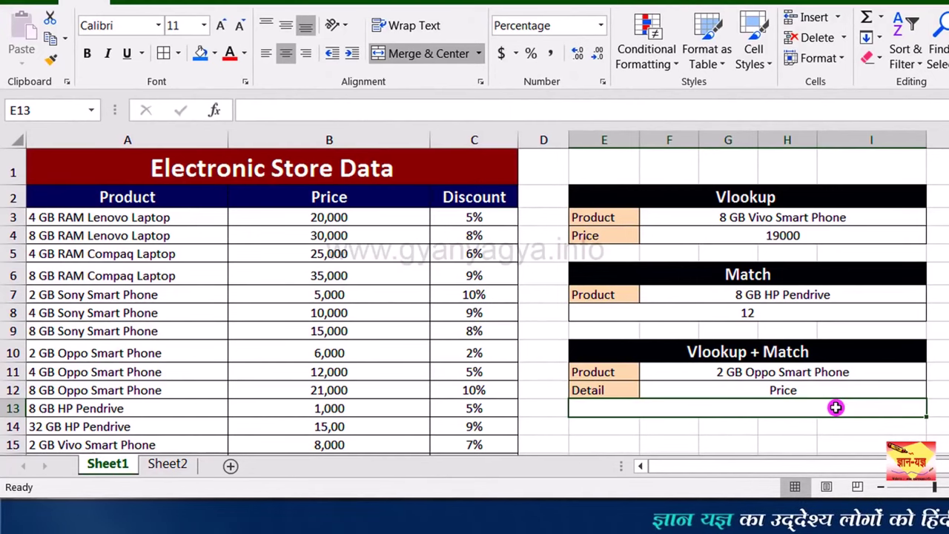
Start a VLOOKUP formula in merged cell E13 with F11 as the lookup value and A2:C17 as the table array.
type("=")
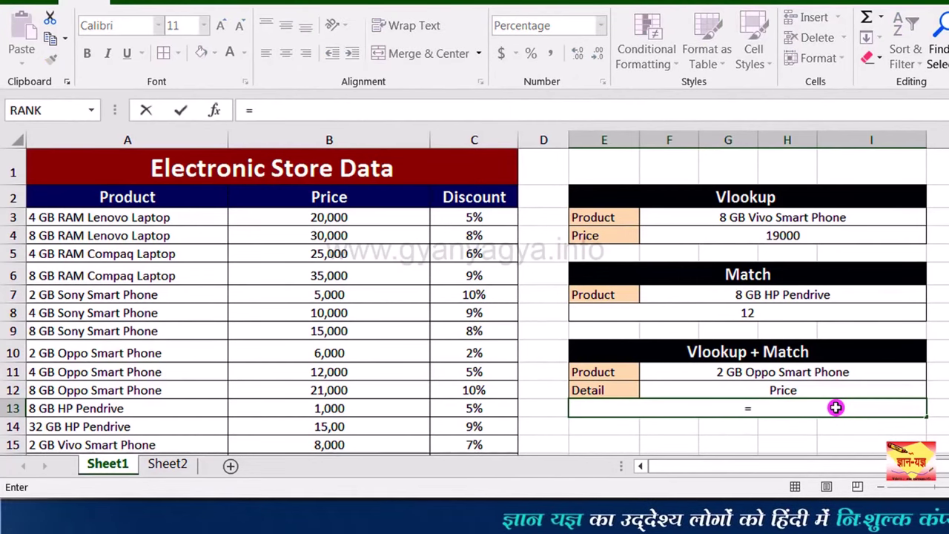
type("vloo")
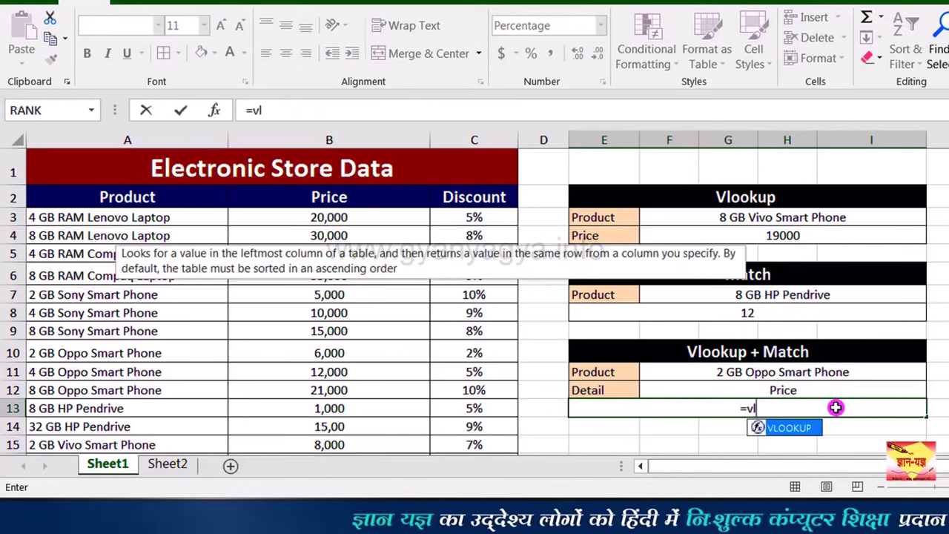
type("kup")
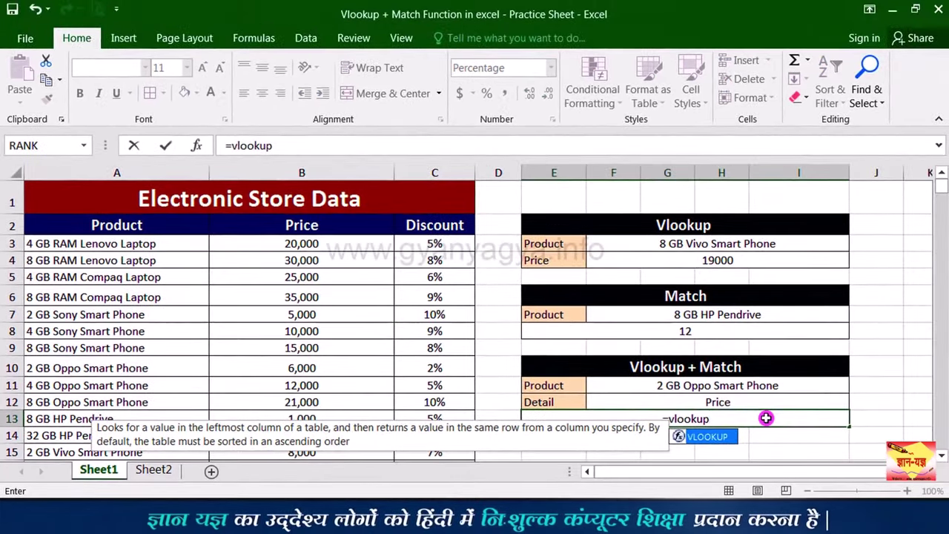
type("(")
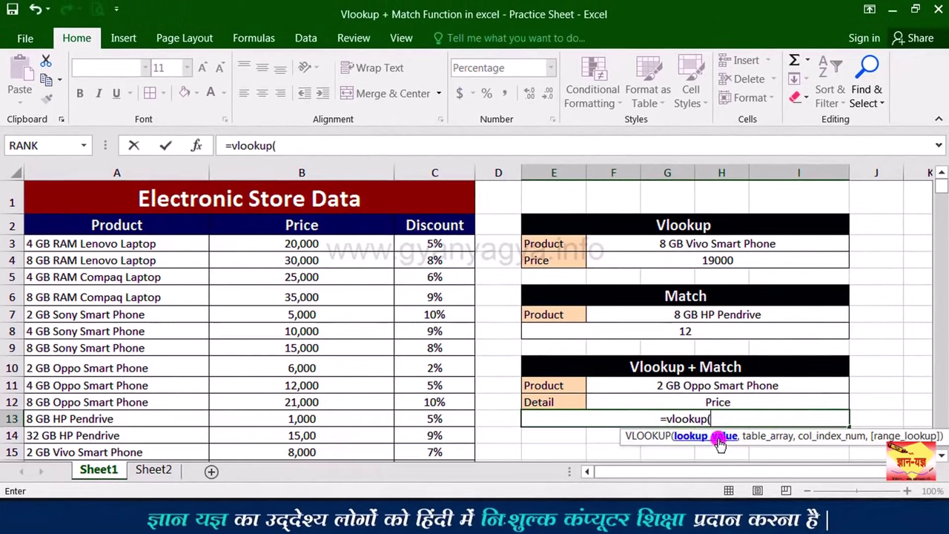
left_click(673, 383)
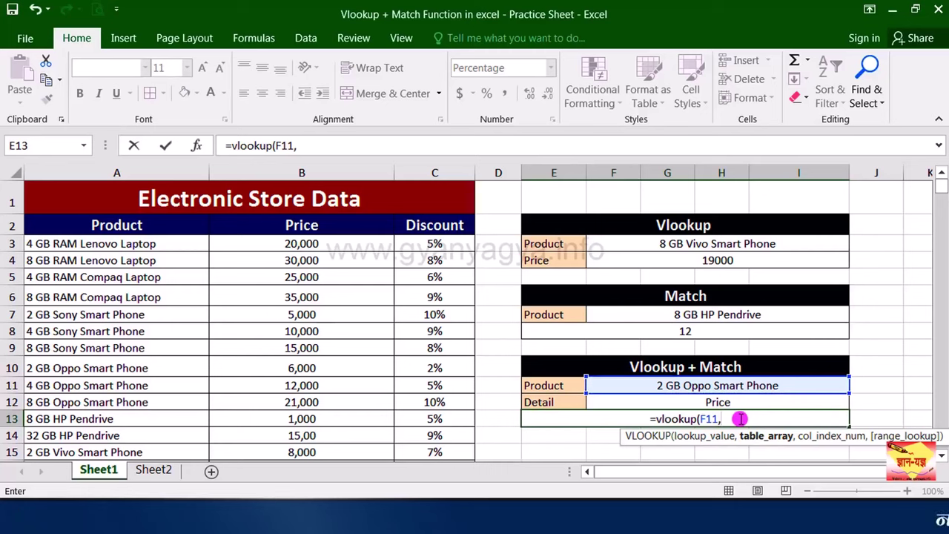
type(",")
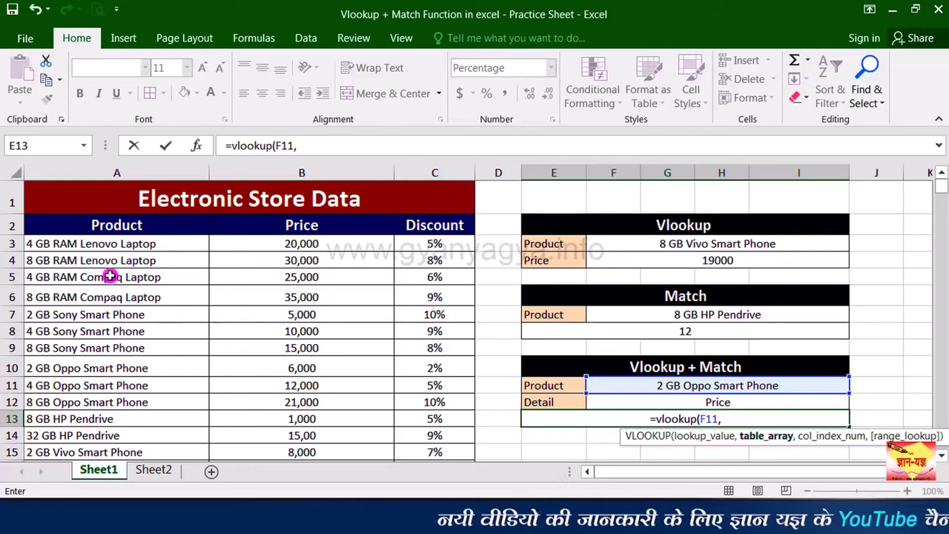
left_click(61, 222)
mouse_move(60, 222)
left_mouse_down()
mouse_move(89, 263)
mouse_move(233, 282)
mouse_move(257, 315)
mouse_move(432, 381)
mouse_move(435, 464)
left_mouse_up()
scroll(374, 340, "up", 1)
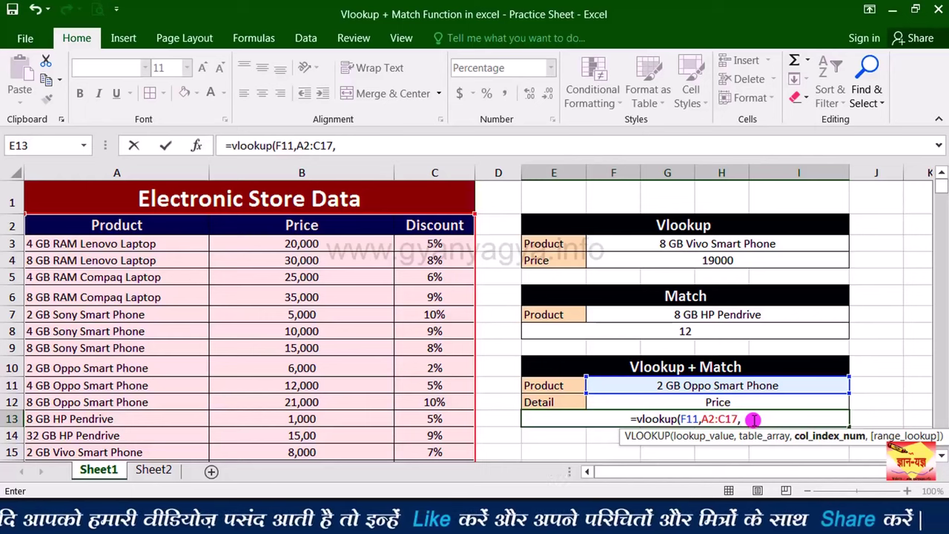
Nest a MATCH function as the VLOOKUP column index, looking up F12 in header range A2:C2 with match type 0.
type("Mat")
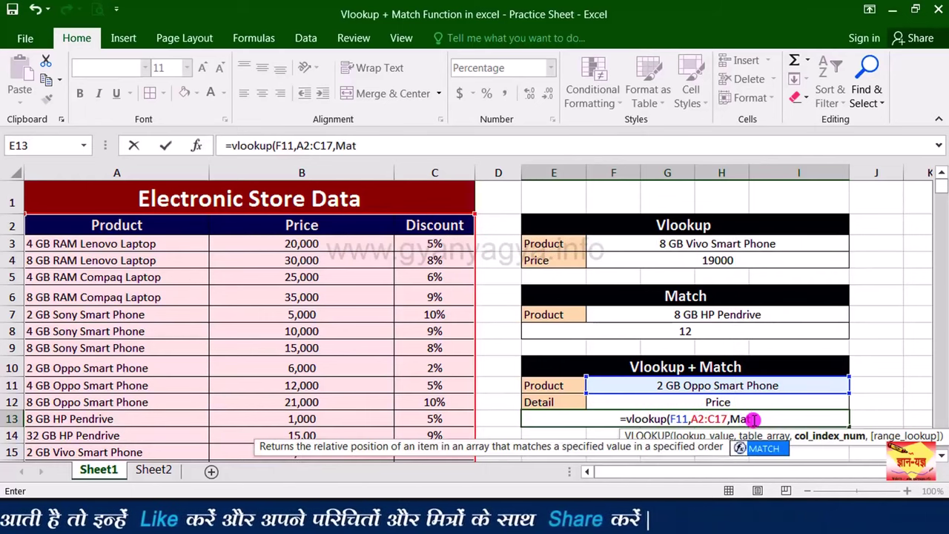
type("ch")
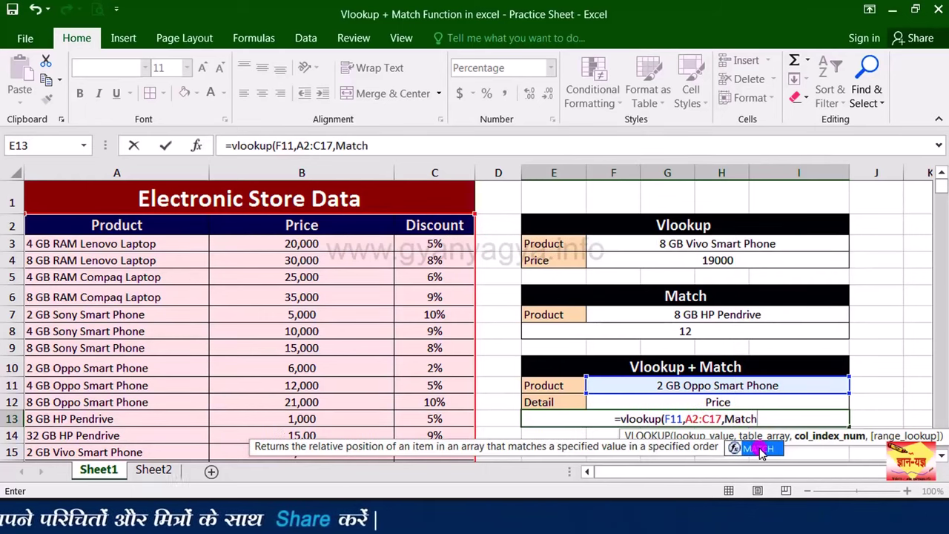
double_click(764, 450)
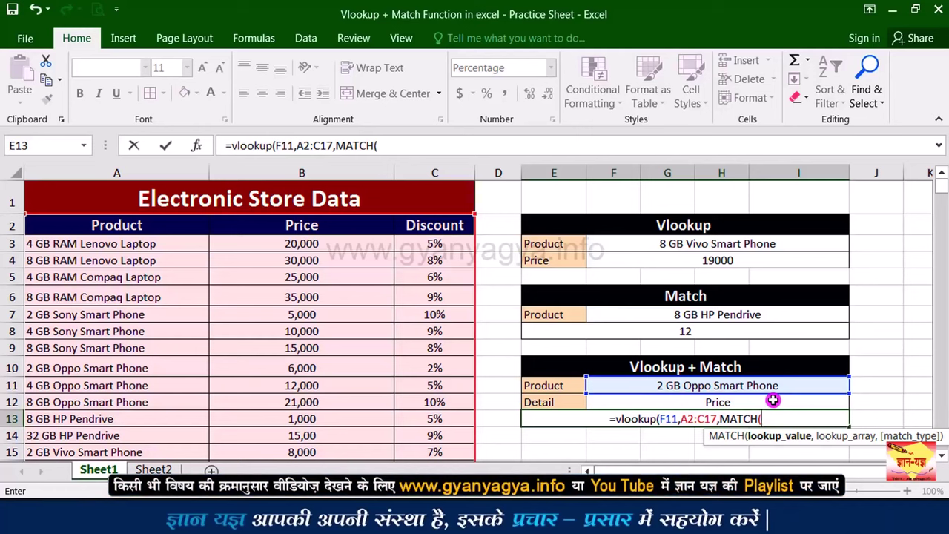
left_click(773, 401)
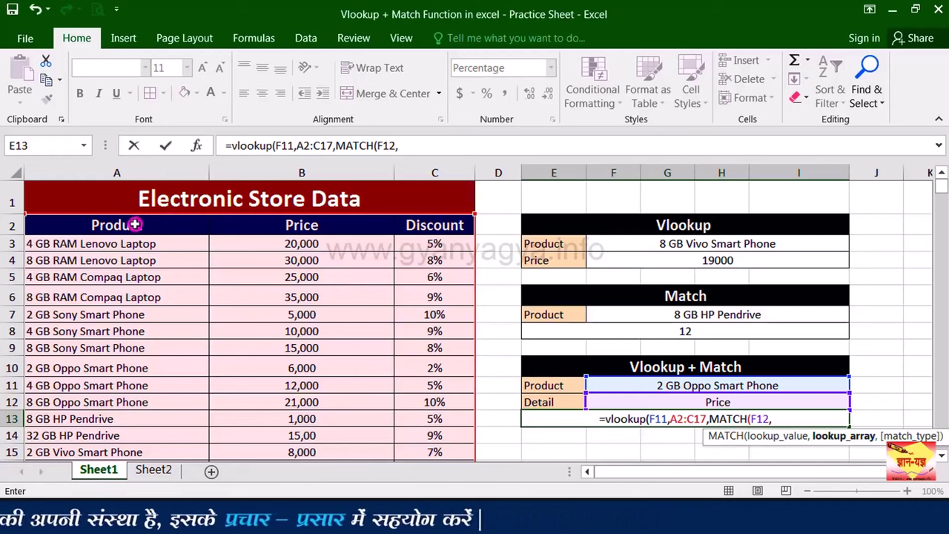
left_click_drag(122, 225, 417, 230)
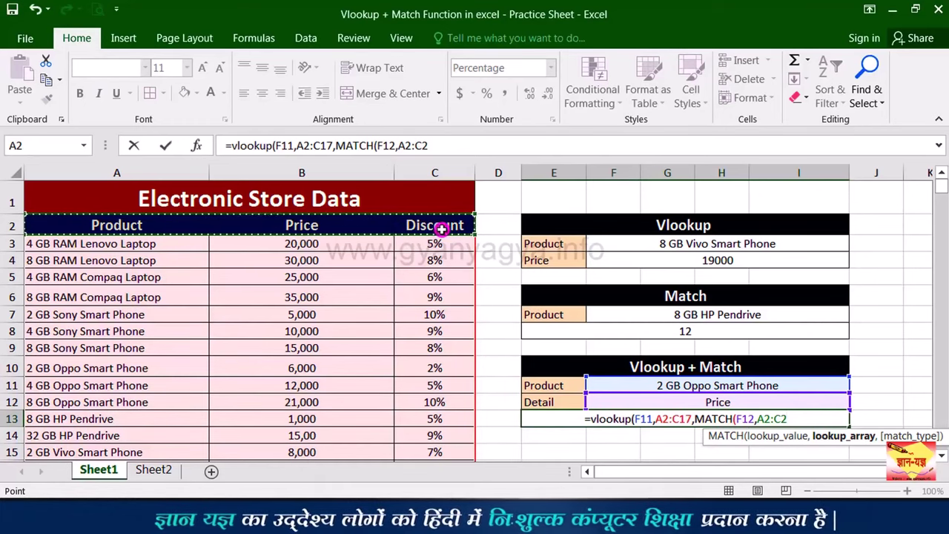
type(",")
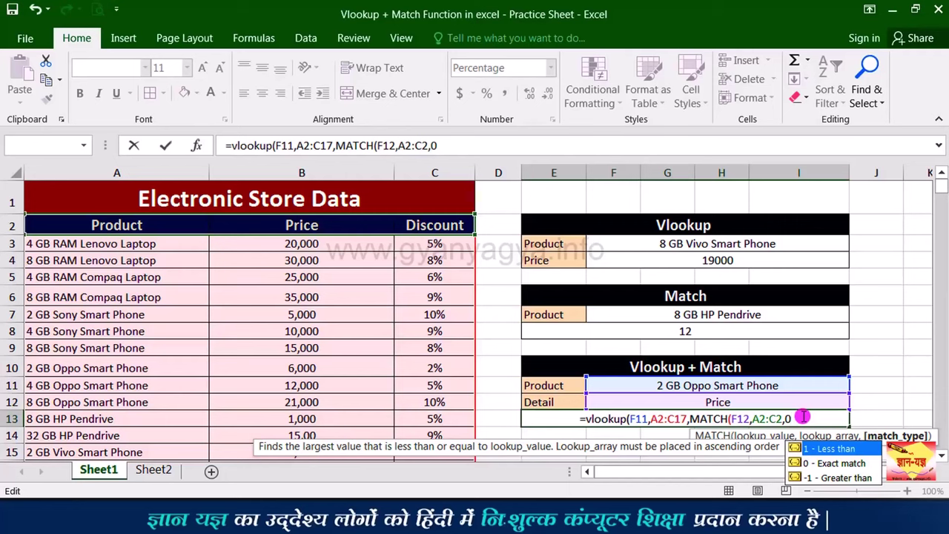
type("0)")
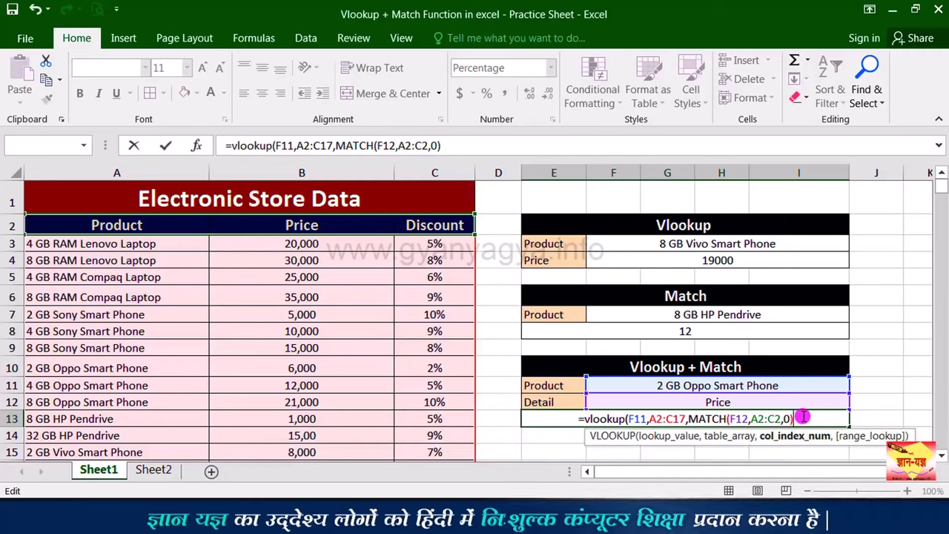
Finish the E13 VLOOKUP formula with range lookup 0 and apply the General number format to the cell.
type(",")
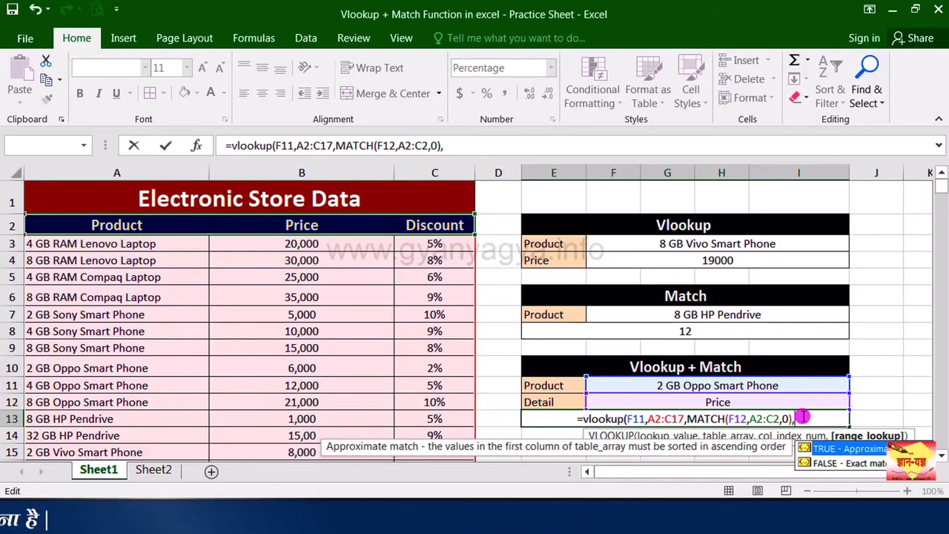
type("0")
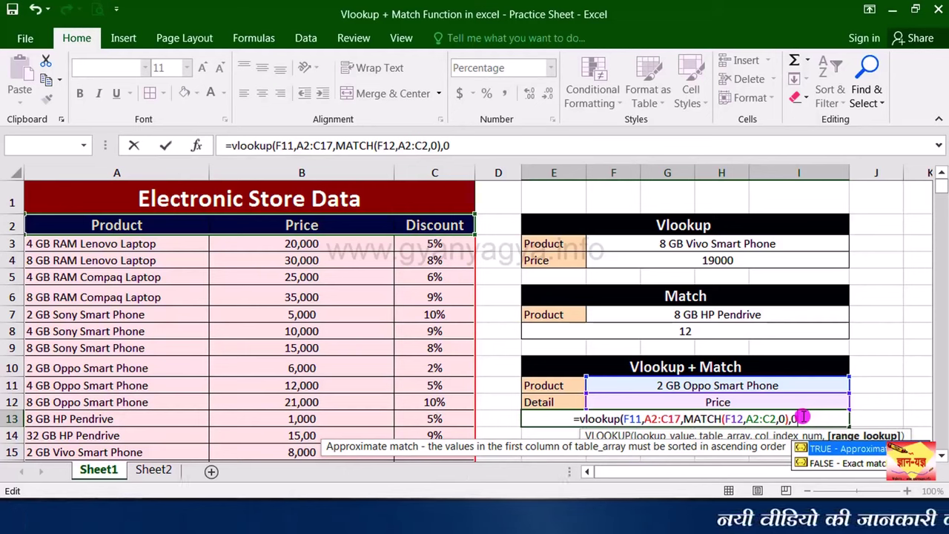
type(")")
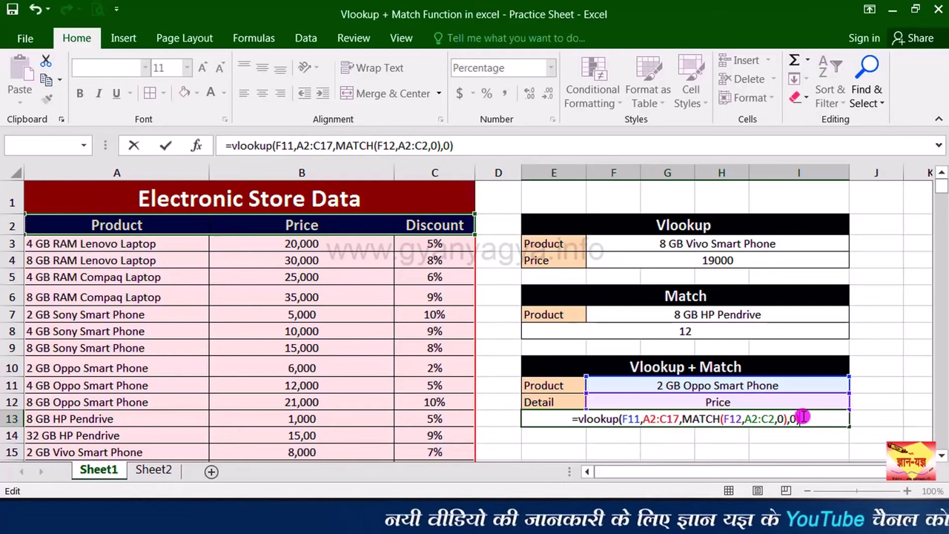
key("Return")
left_click(734, 418)
key("ctrl+shift+asciitilde")
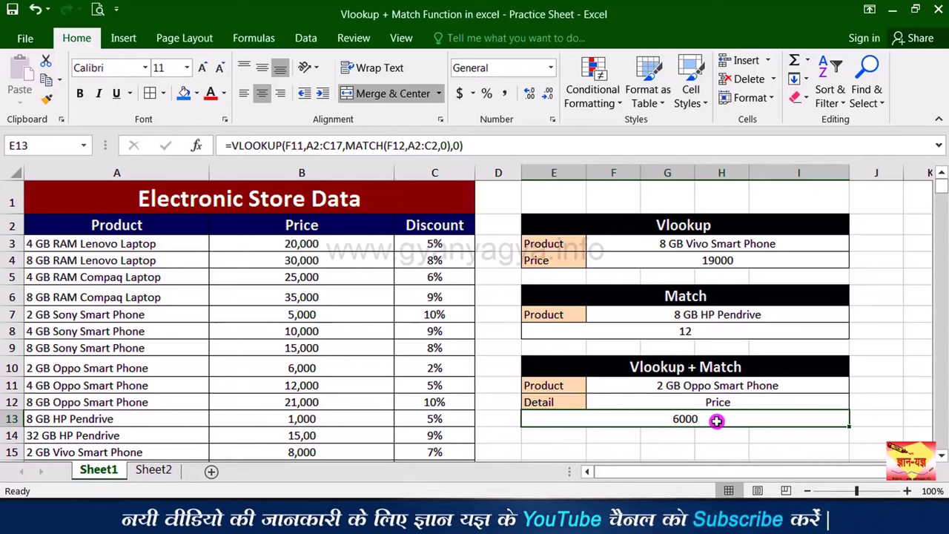
Choose 2 GB Vivo Smart Phone as the product in F11 of the Vlookup + Match block.
left_click(779, 386)
left_click(857, 386)
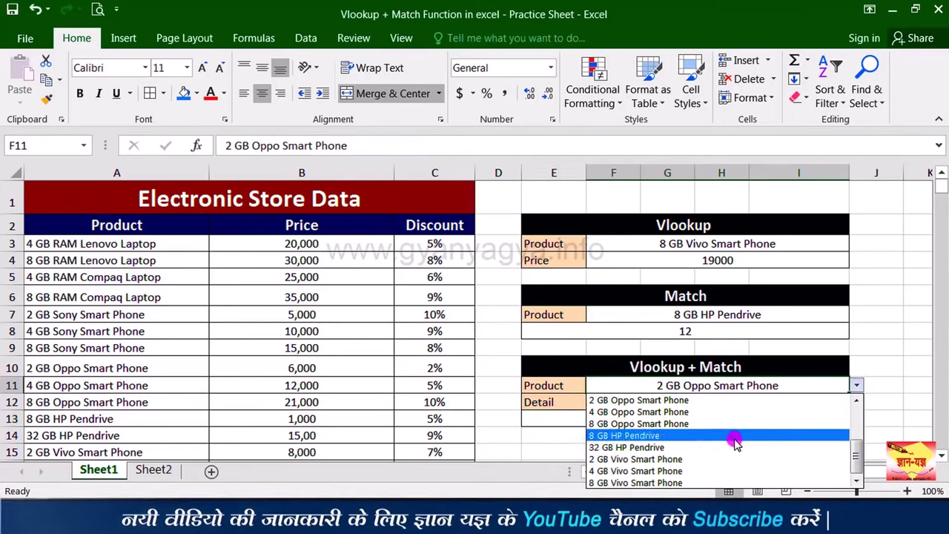
left_click(682, 458)
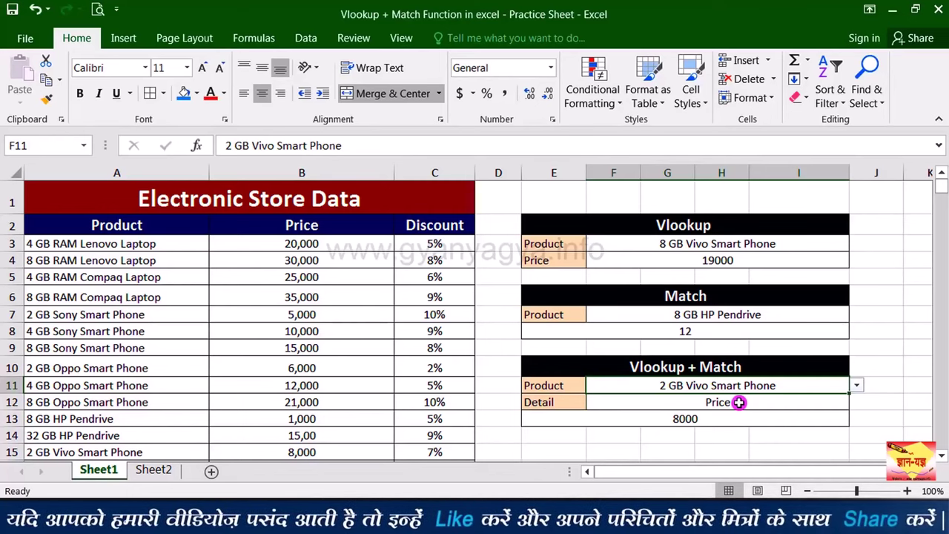
Set the detail in F12 to discount and format the E13 result as Percentage.
left_click(740, 402)
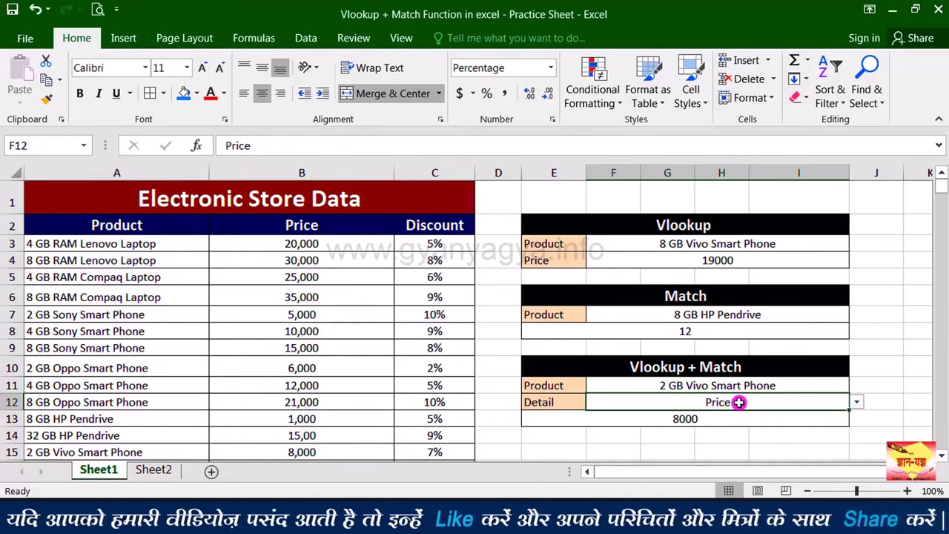
type("discount")
key("Return")
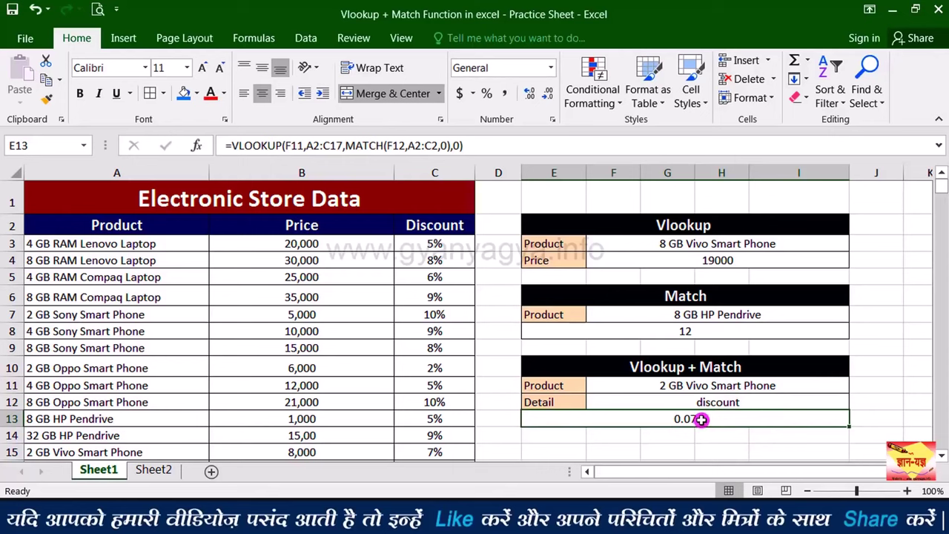
left_click(550, 68)
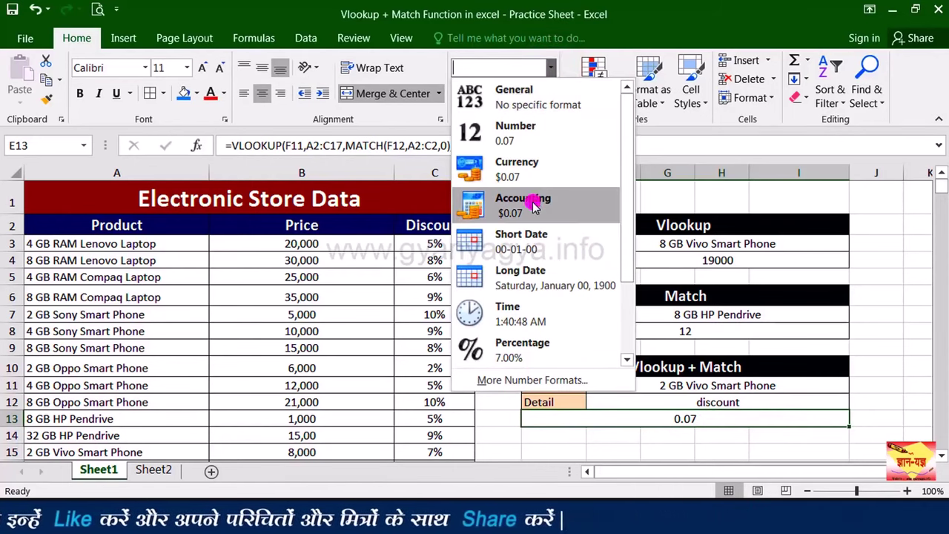
left_click(522, 349)
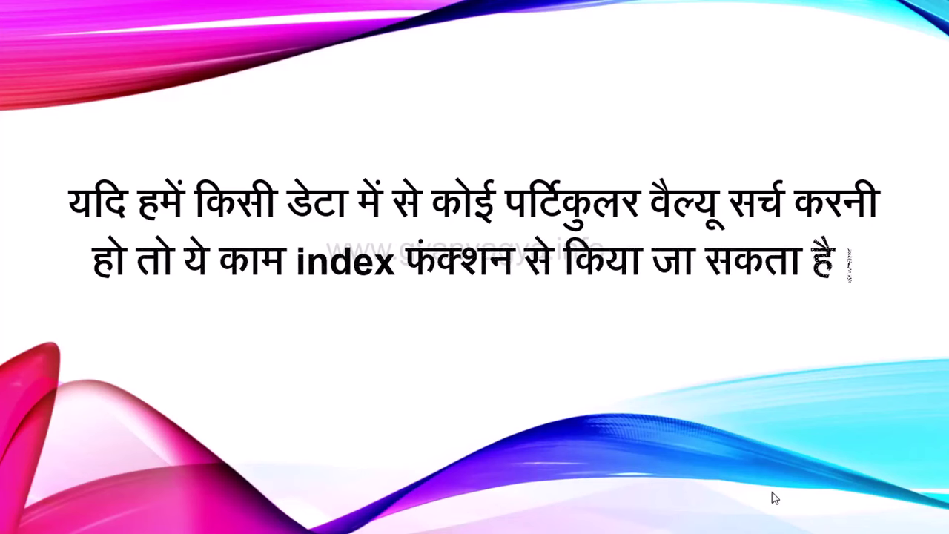
key("Right")
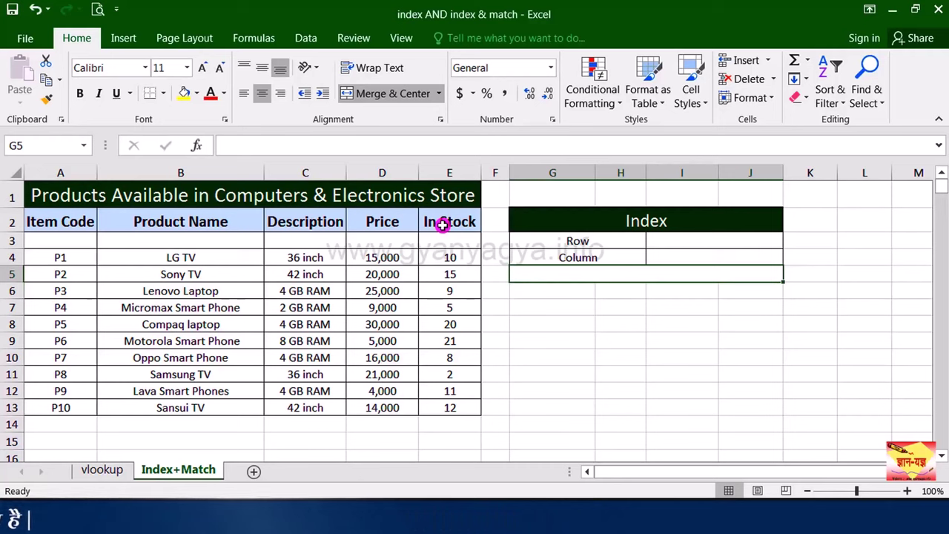
key("Down")
key("Down")
key("Down")
key("Down")
key("Down")
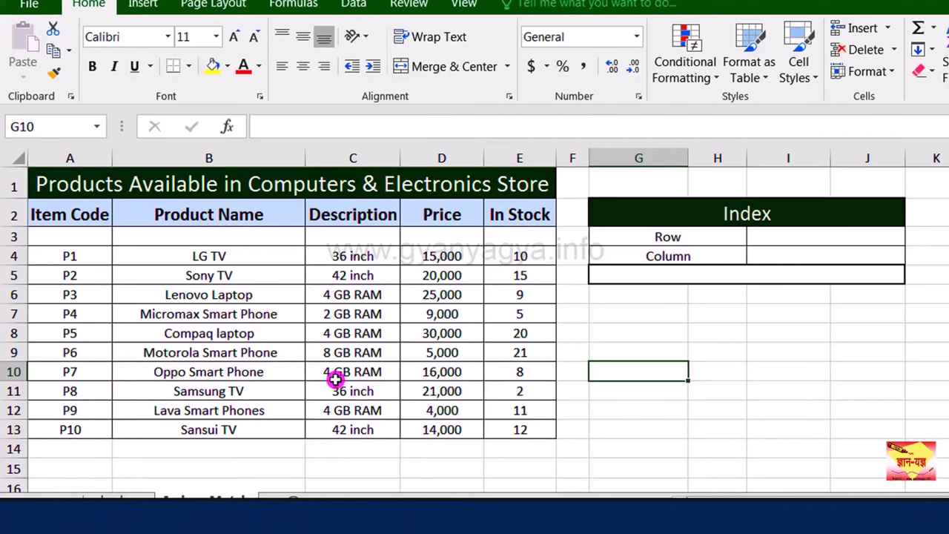
Start an INDEX formula in the merged cell G5 of the Index block with the product table A2:E13 as its array.
double_click(652, 277)
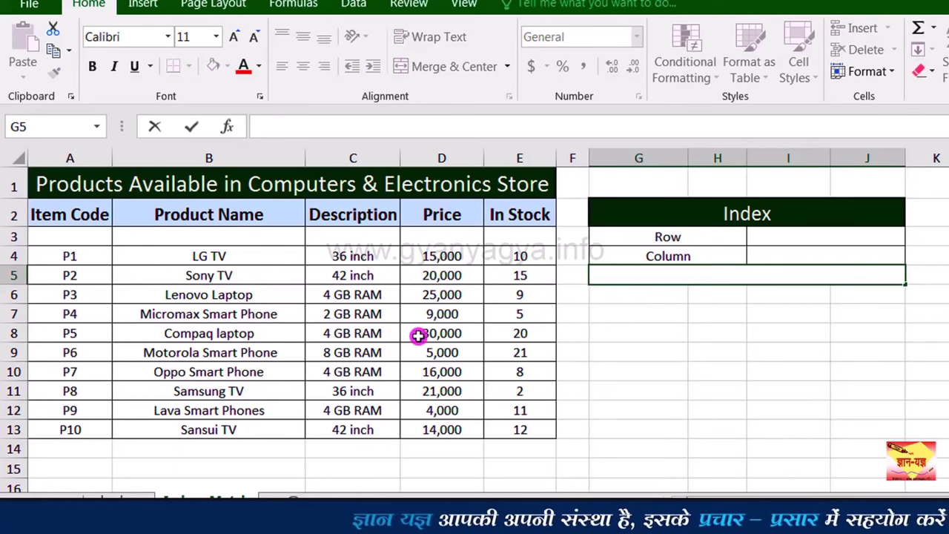
double_click(744, 275)
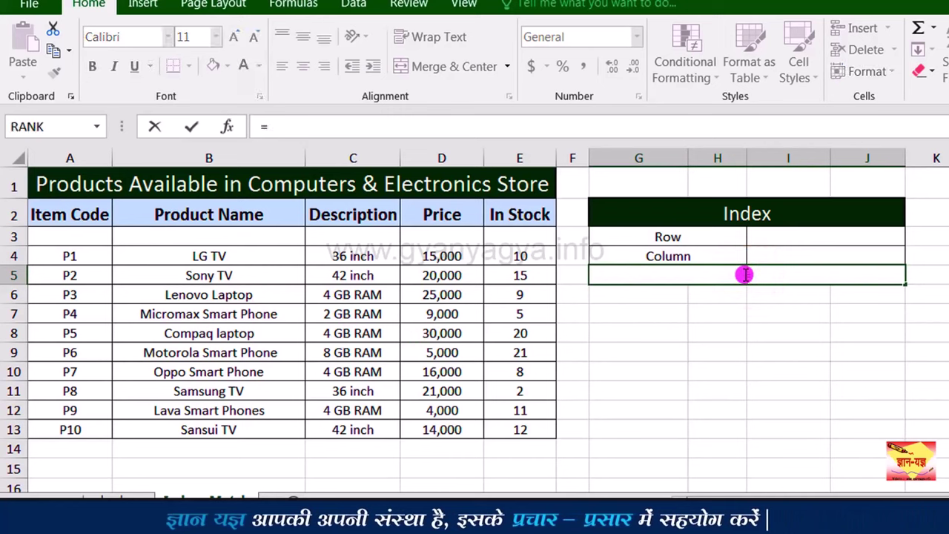
type("=ind")
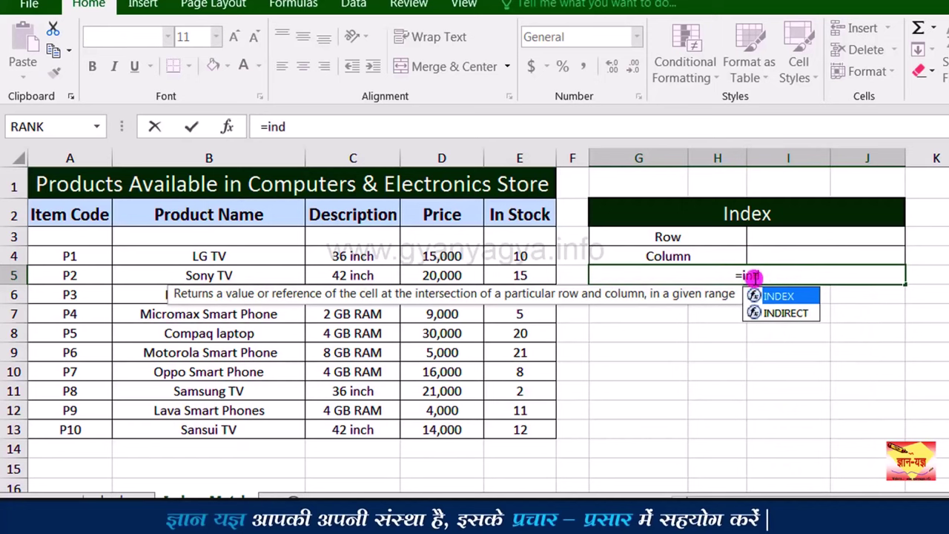
double_click(787, 297)
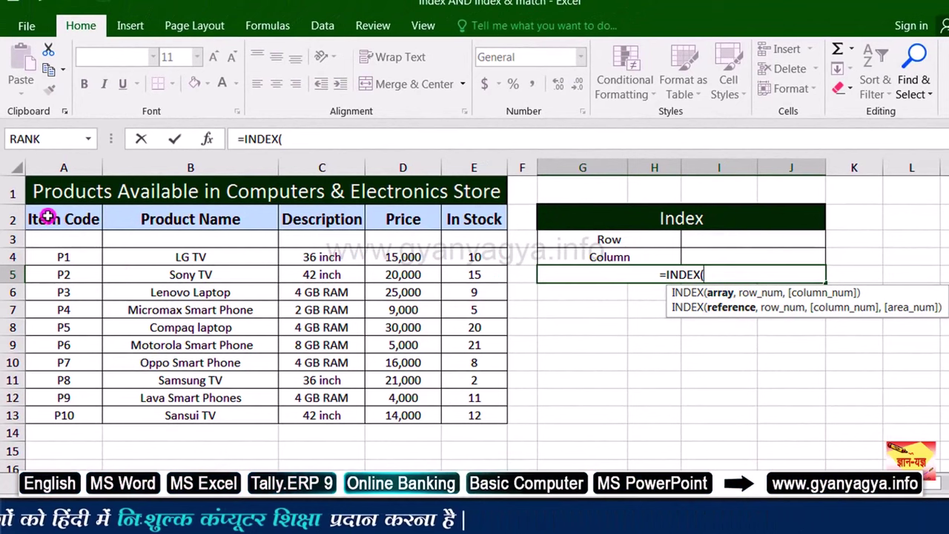
left_click_drag(44, 213, 467, 413)
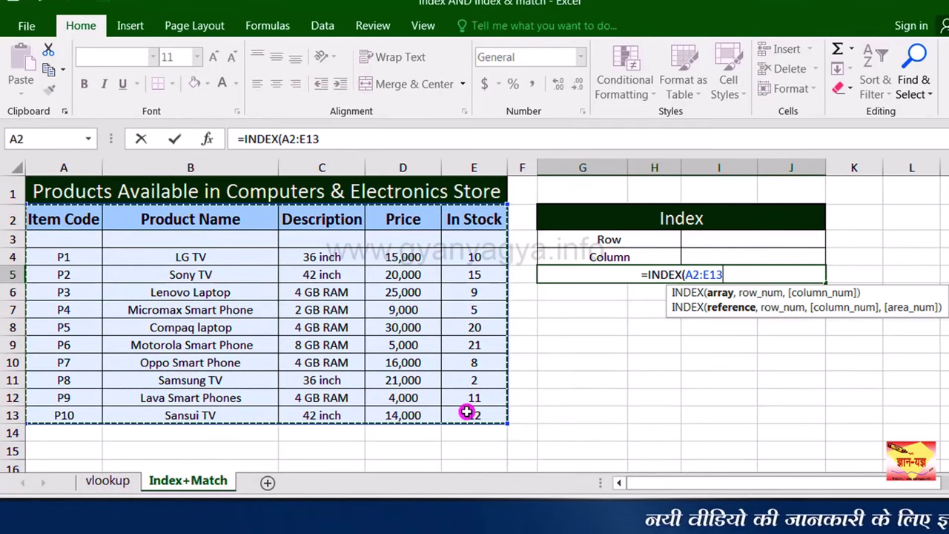
key("F2")
type(",")
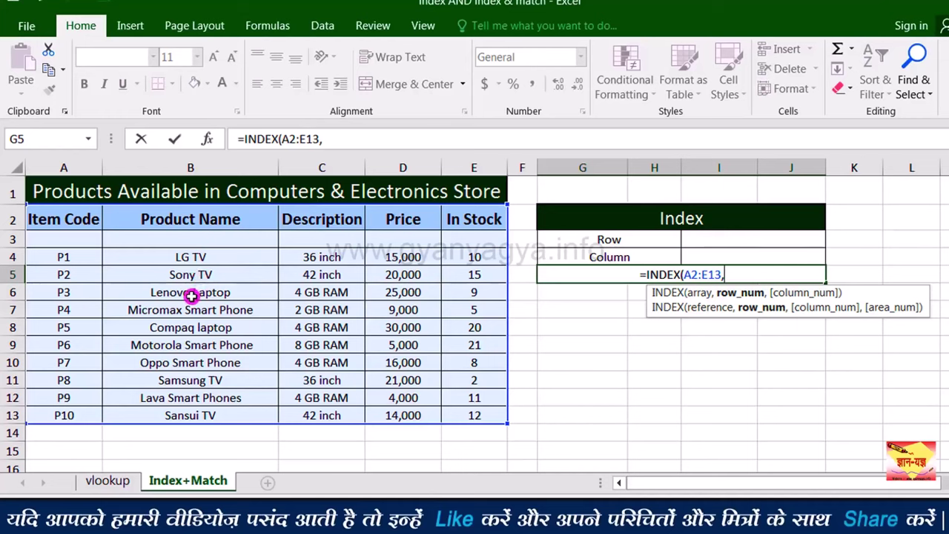
Complete the G5 INDEX formula with row number 5 and column number 1.
type("5")
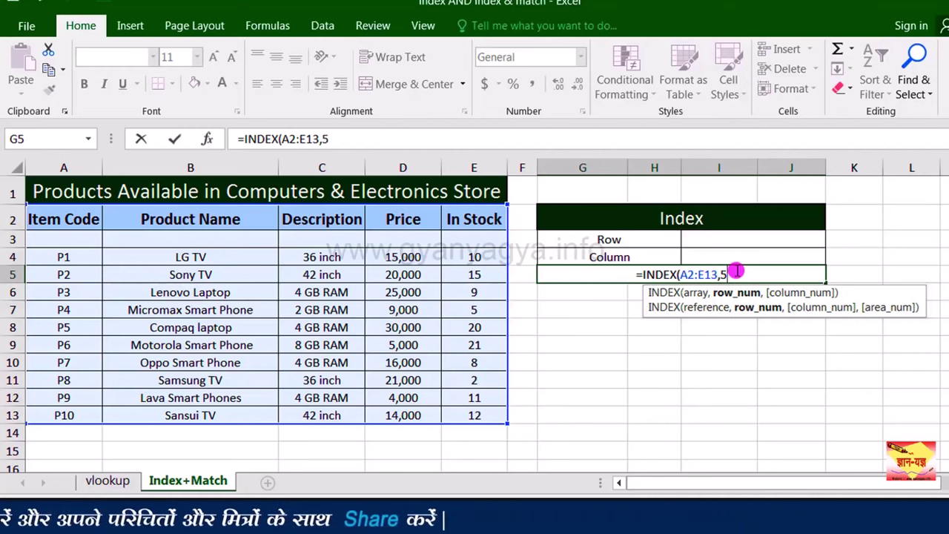
type(",")
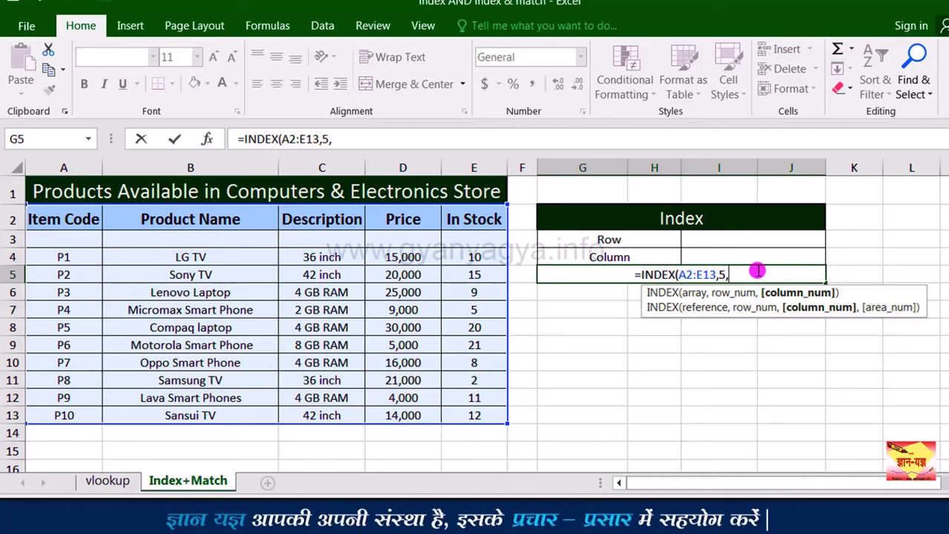
type("1")
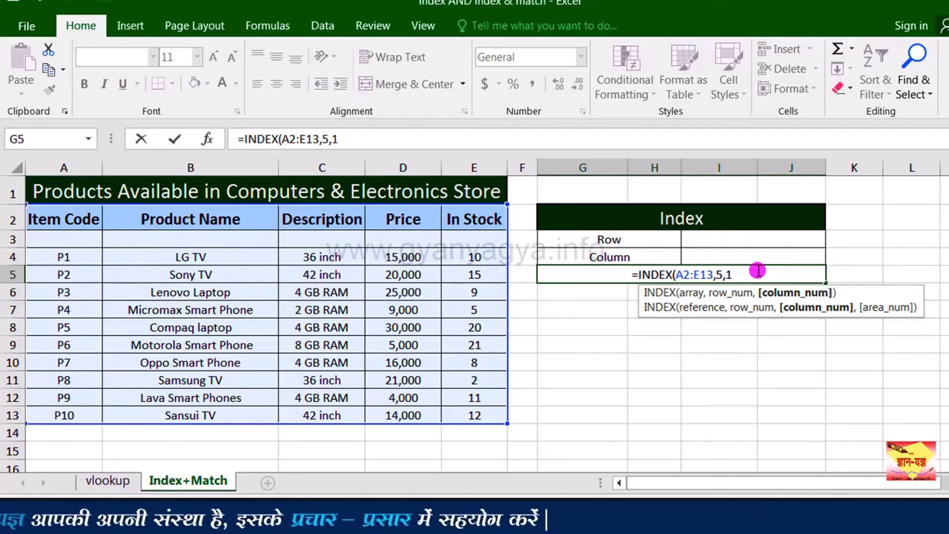
type(")")
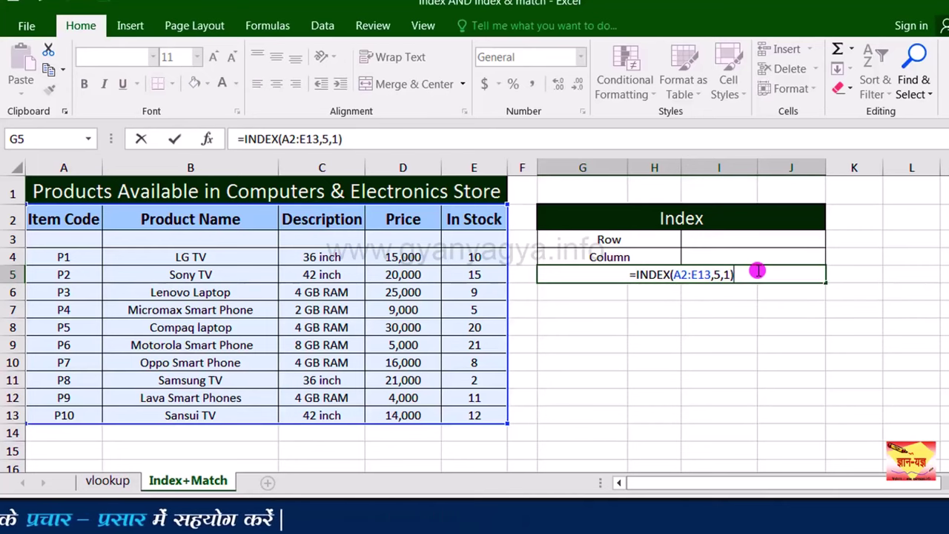
key("Return")
left_click(742, 272)
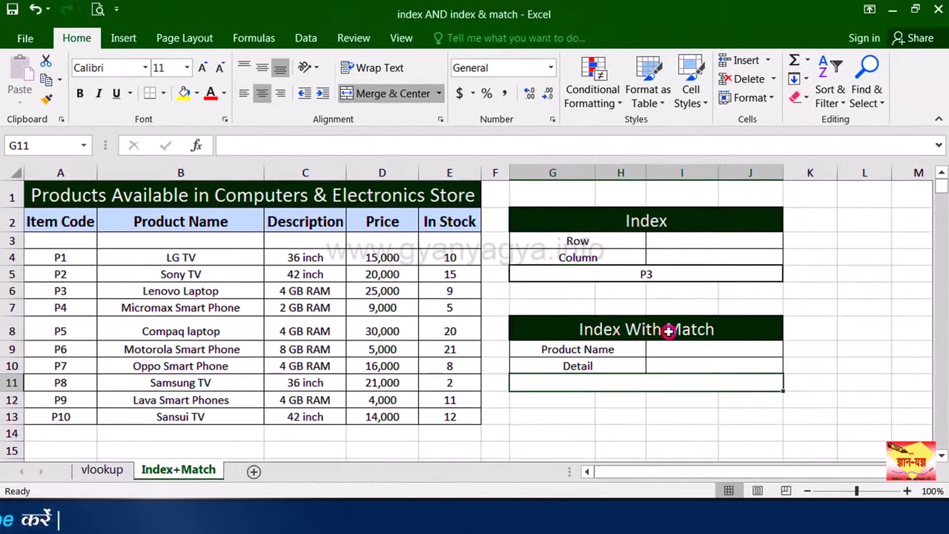
In the Index With Match block, choose Micromax Smart Phone as the product name in I9 and Description as the detail in I10.
left_click(702, 351)
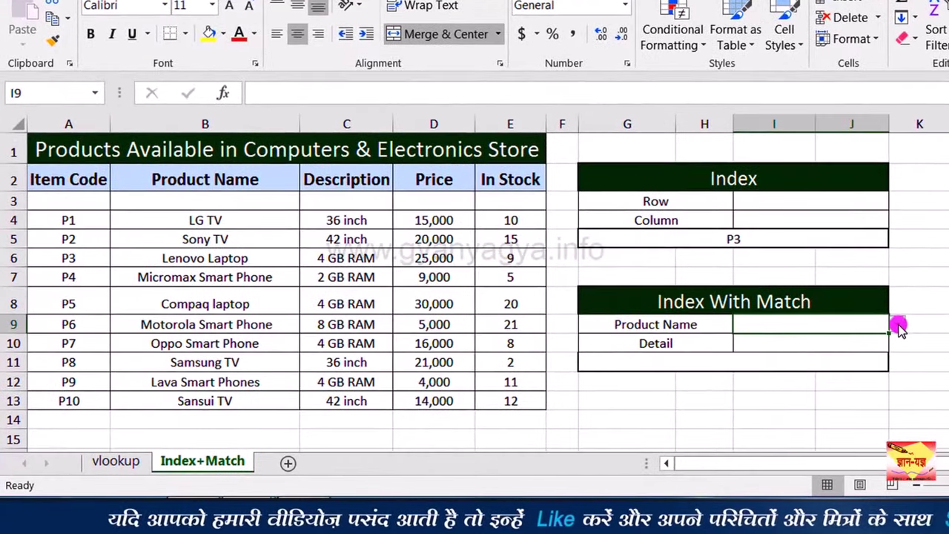
left_click(898, 327)
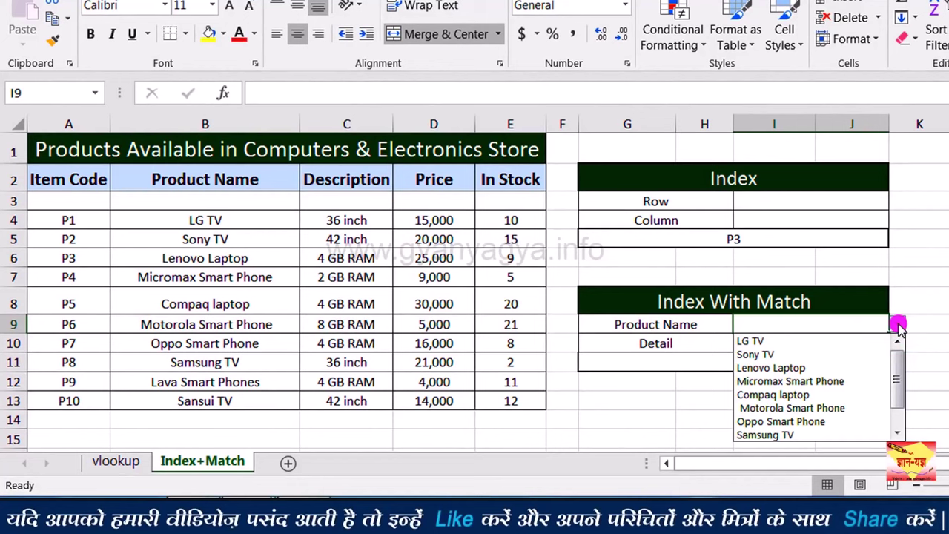
left_click(826, 382)
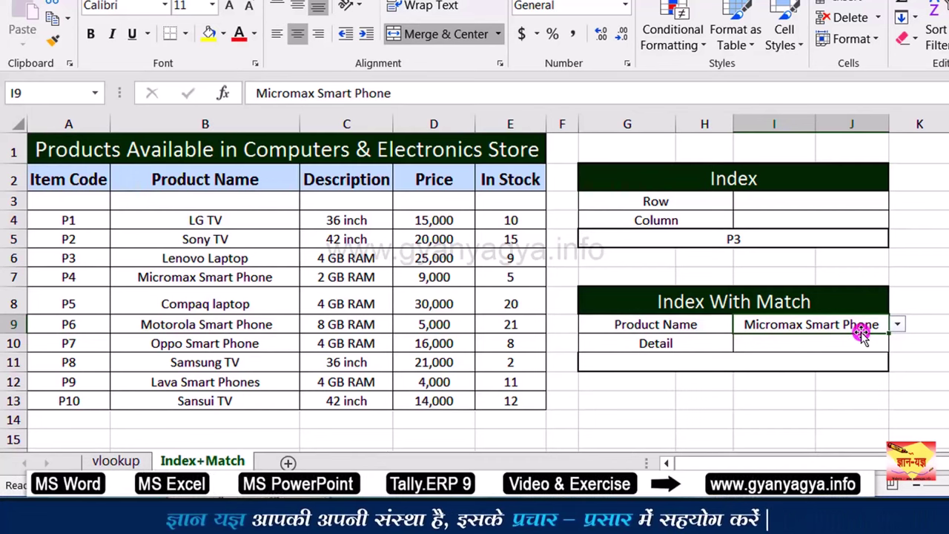
left_click(816, 346)
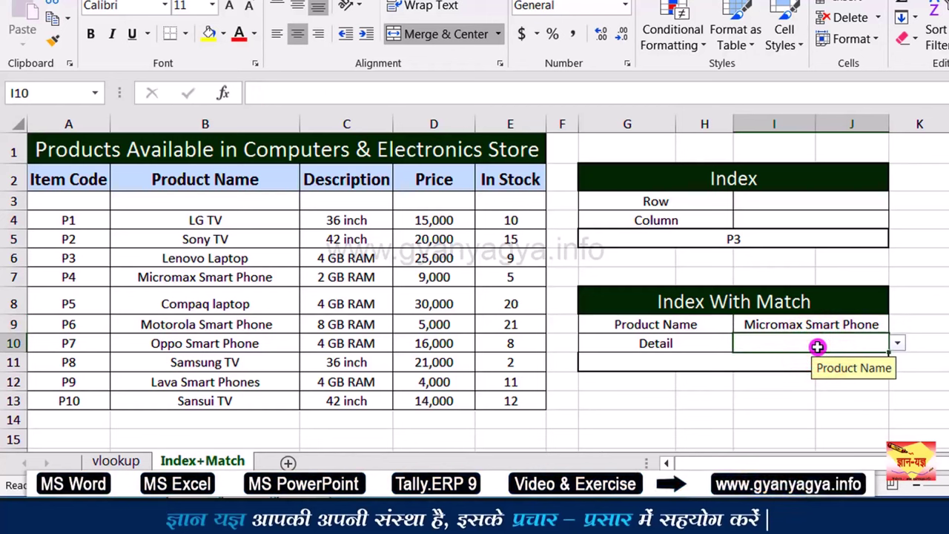
left_click(891, 346)
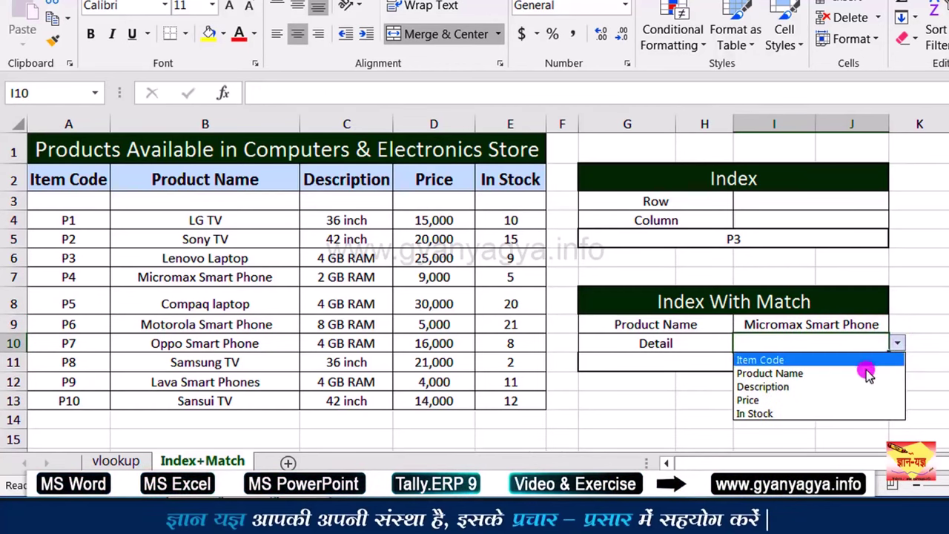
left_click(808, 387)
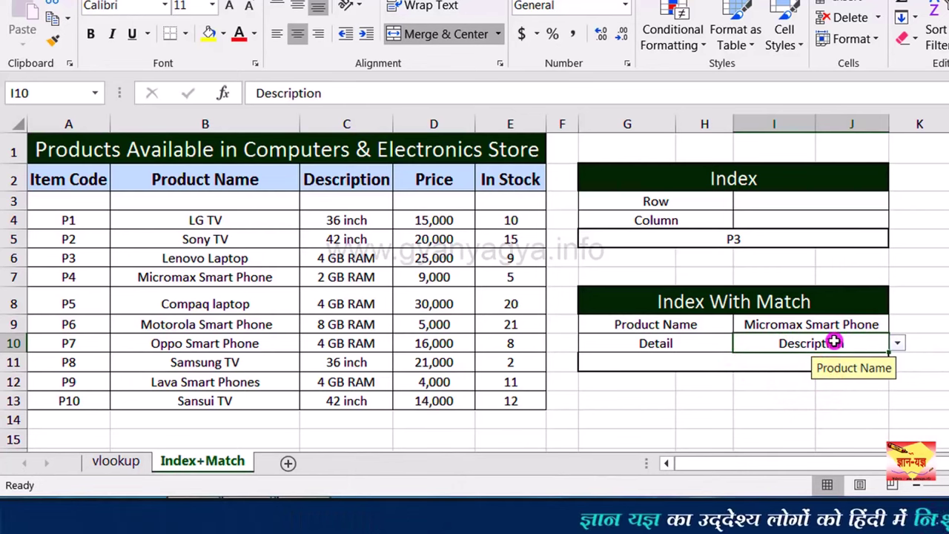
Start an INDEX formula in G11 of the Index With Match block with A2:E13 as its array.
left_click(784, 361)
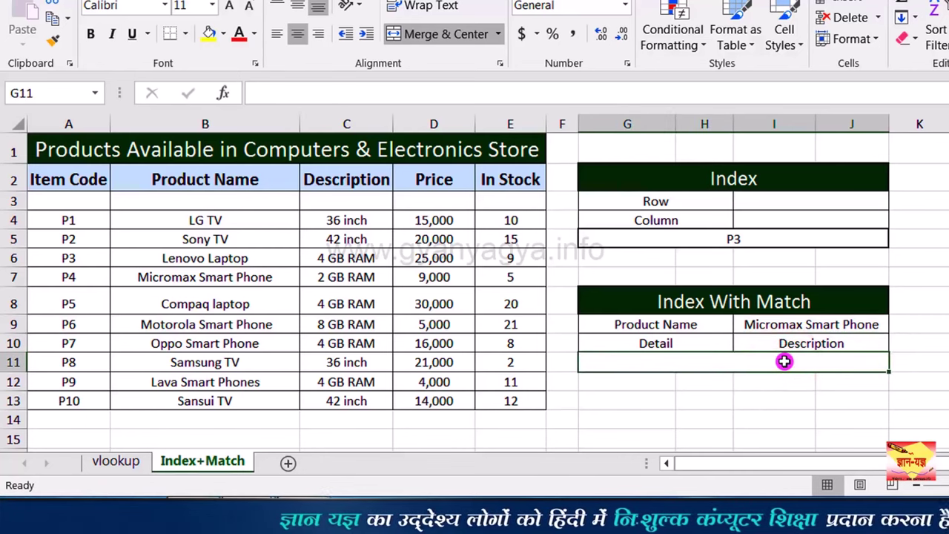
type("=")
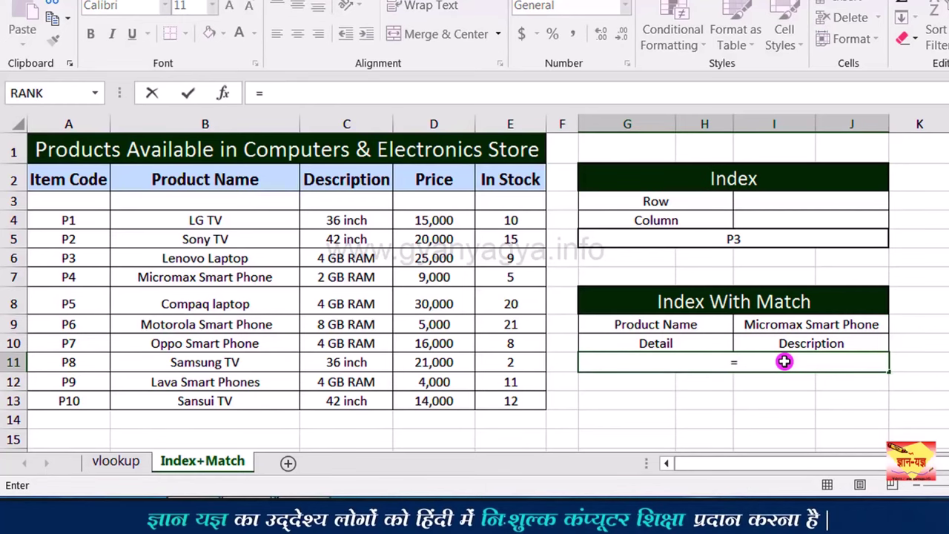
type("in")
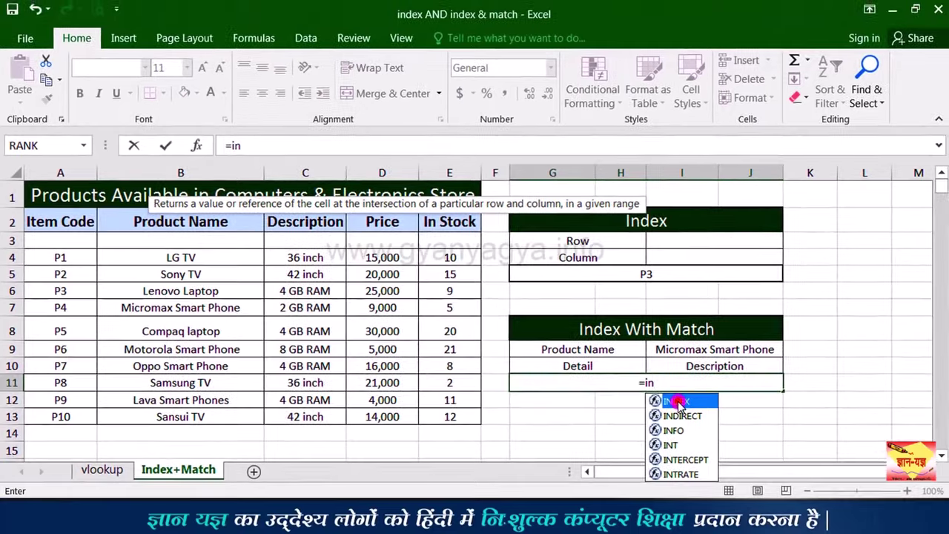
double_click(677, 401)
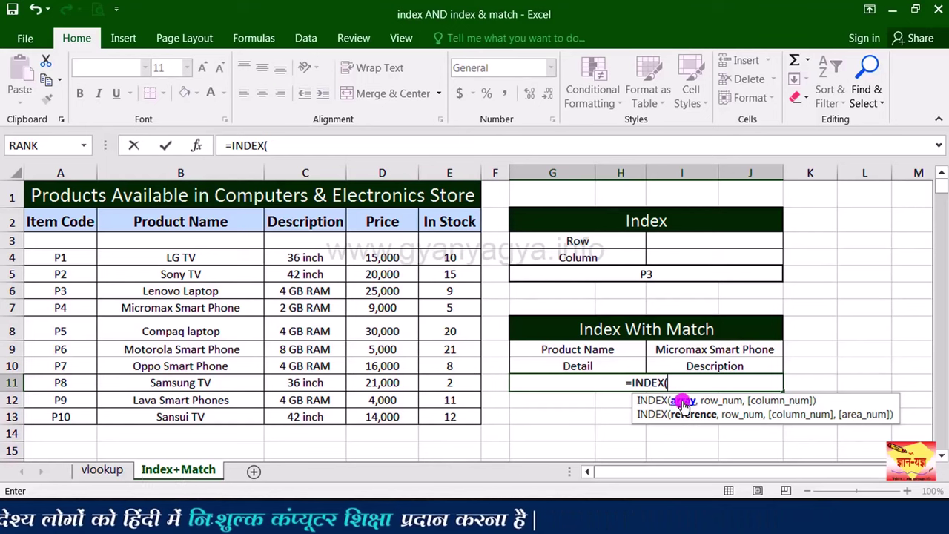
left_click_drag(63, 216, 292, 285)
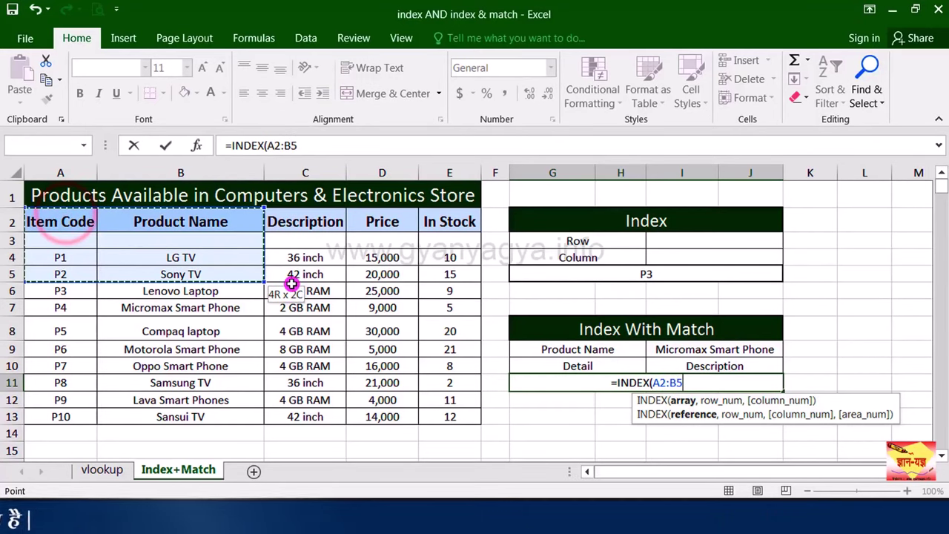
left_click_drag(358, 313, 455, 412)
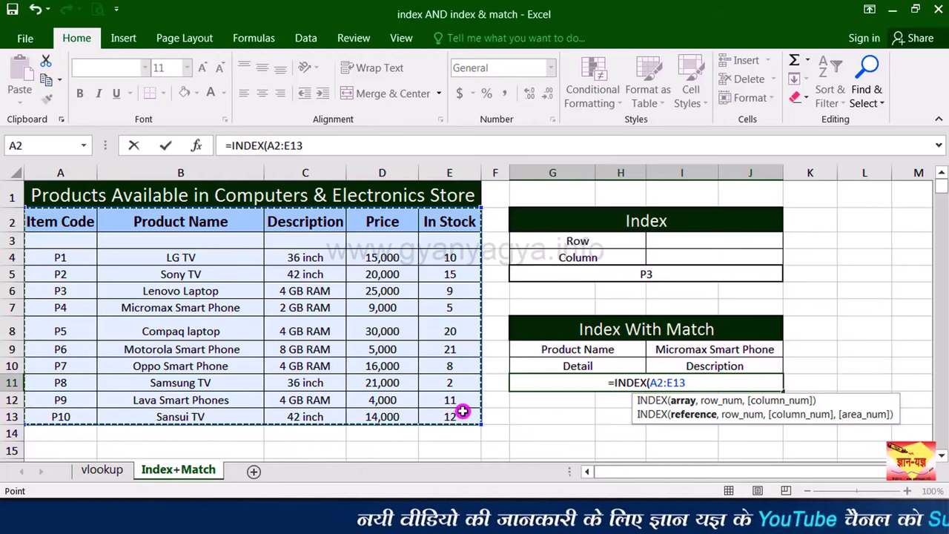
type(",")
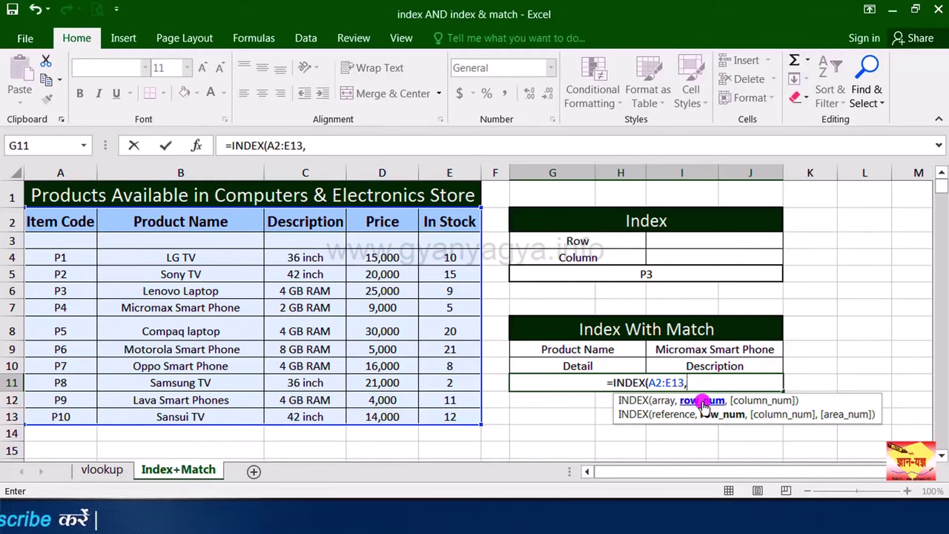
Nest a MATCH function as the INDEX row number, looking up I9 in B2:B13 with match type 0.
type("Ma")
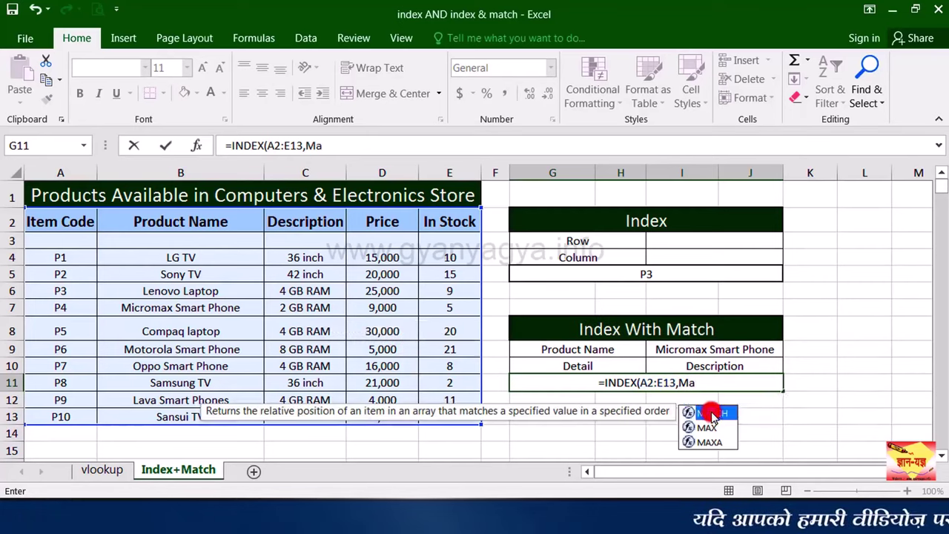
double_click(710, 413)
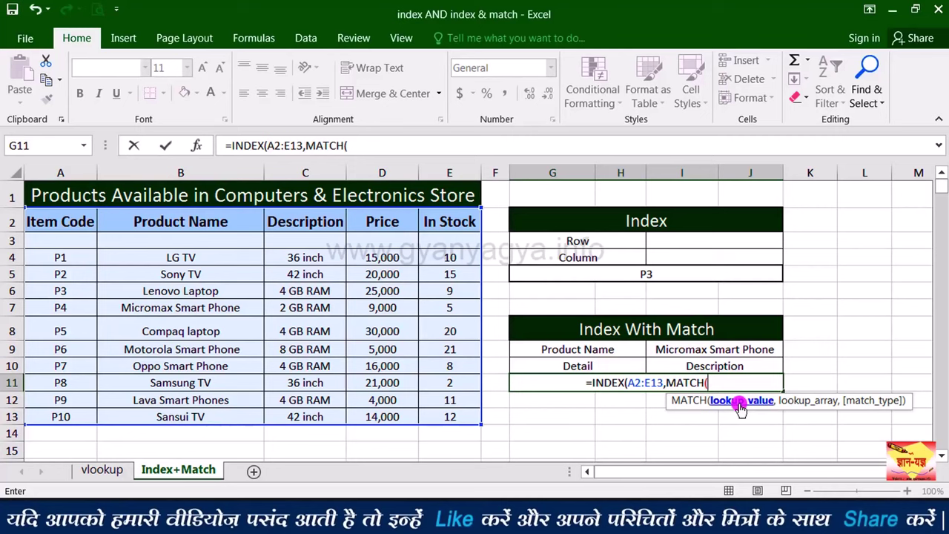
left_click(733, 351)
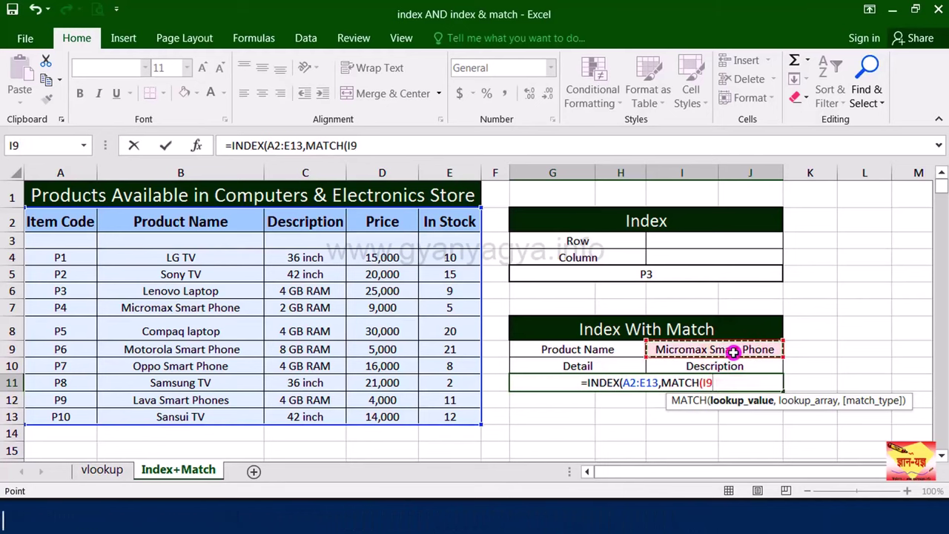
type(",")
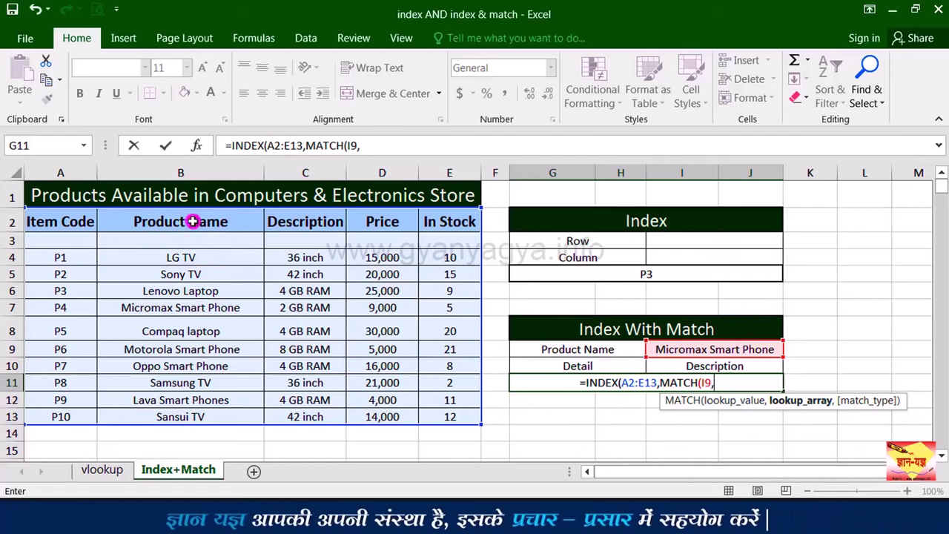
left_click_drag(192, 221, 201, 416)
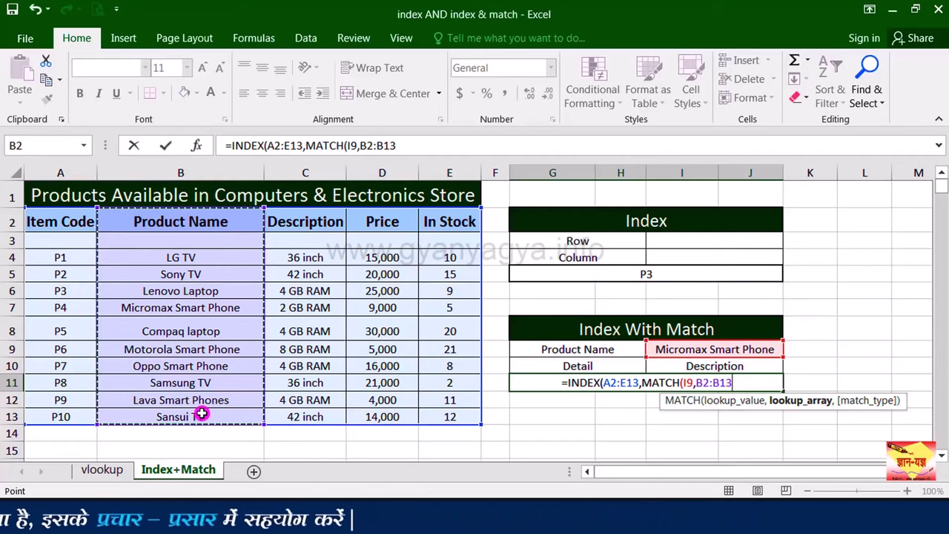
type(",")
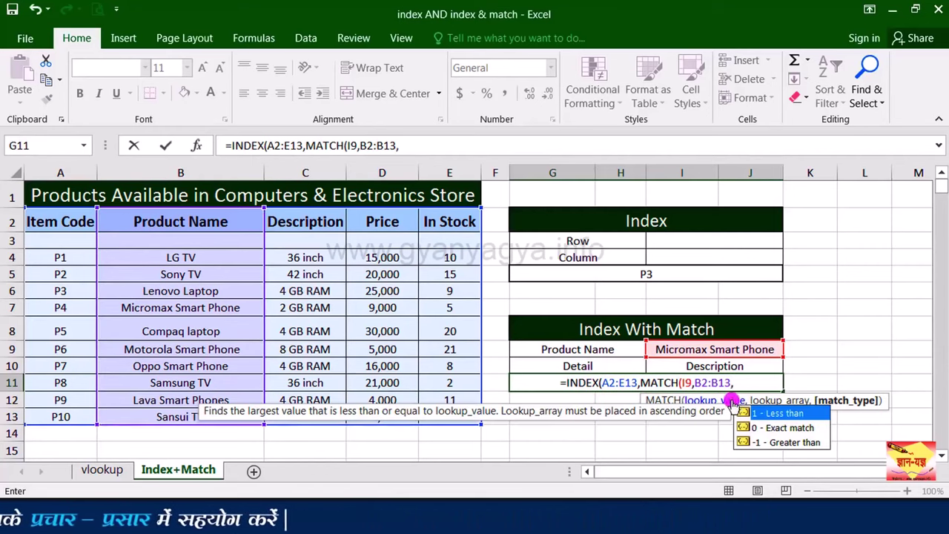
left_click(776, 429)
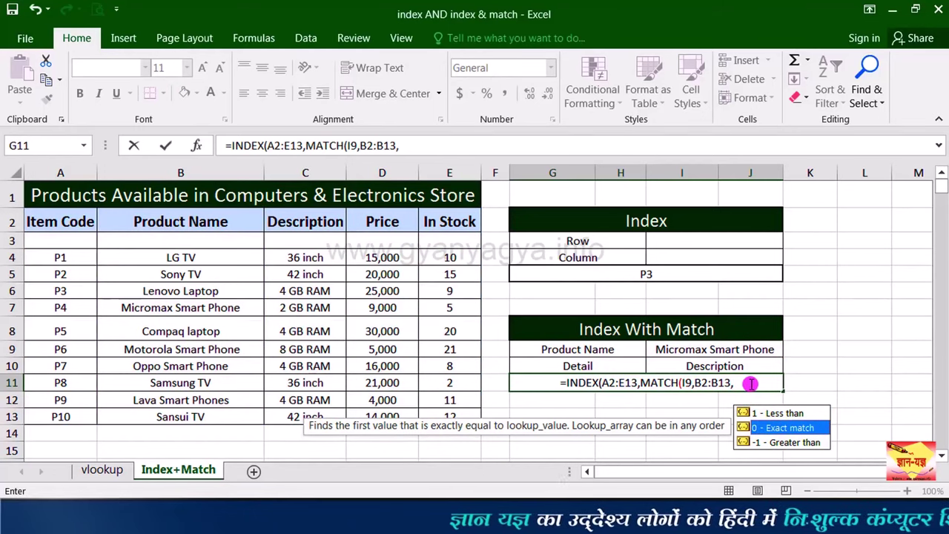
type("0")
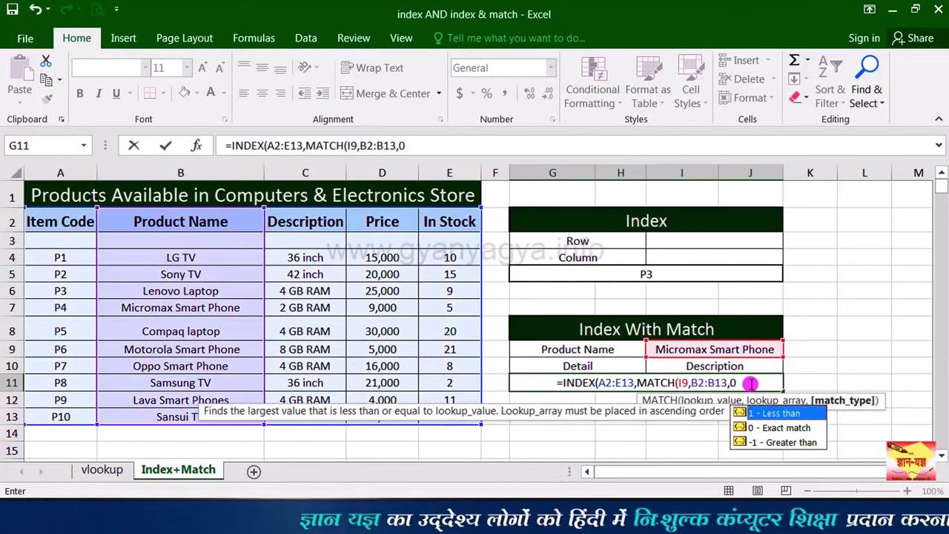
type(")")
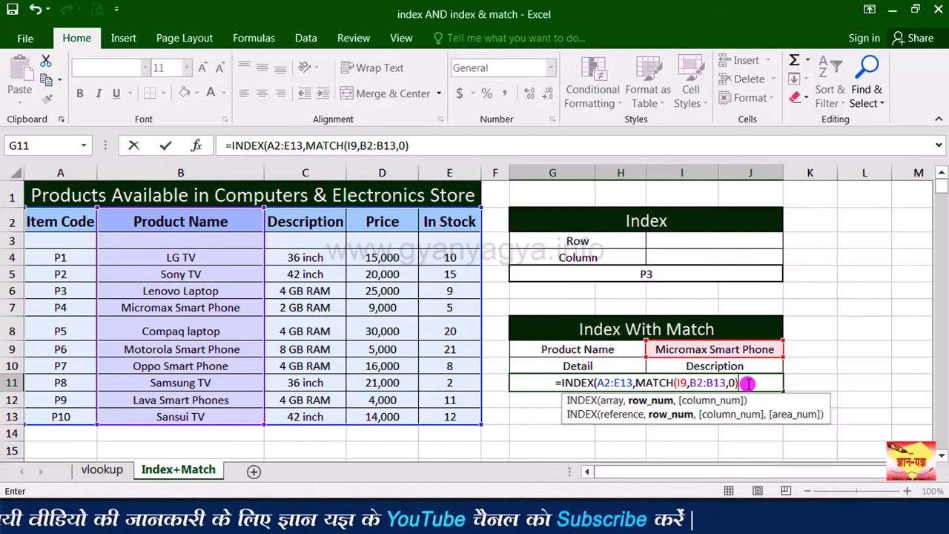
Nest a second MATCH function as the INDEX column number in G11, with I10 as its lookup value.
type(",")
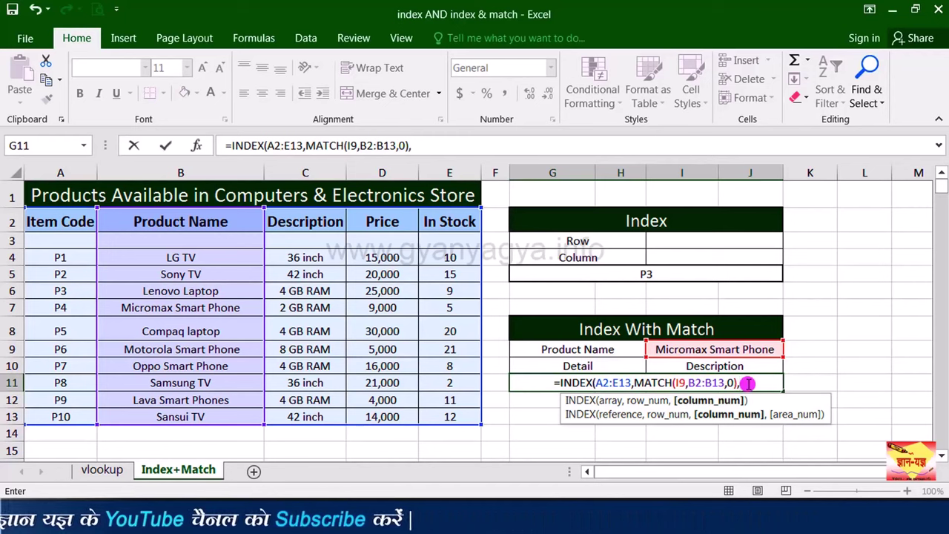
type("mat")
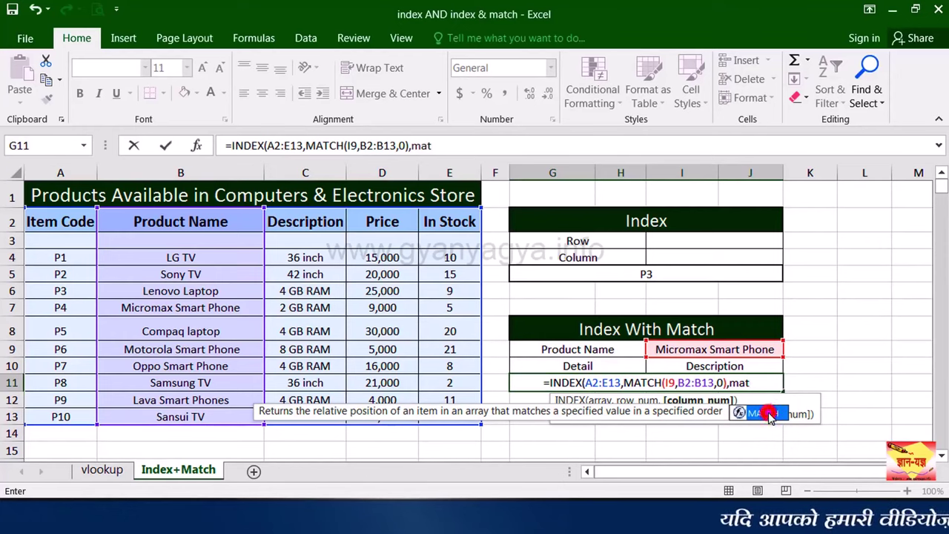
double_click(770, 413)
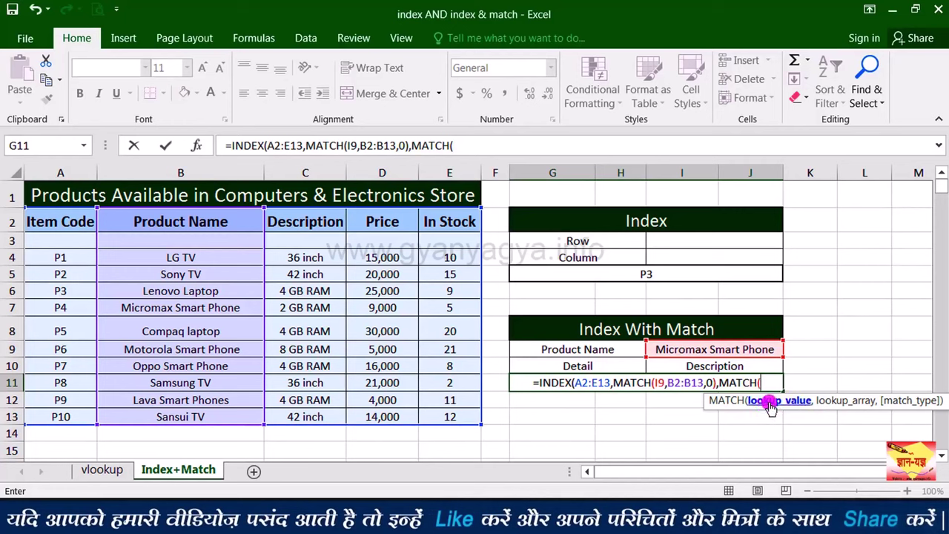
left_click(736, 366)
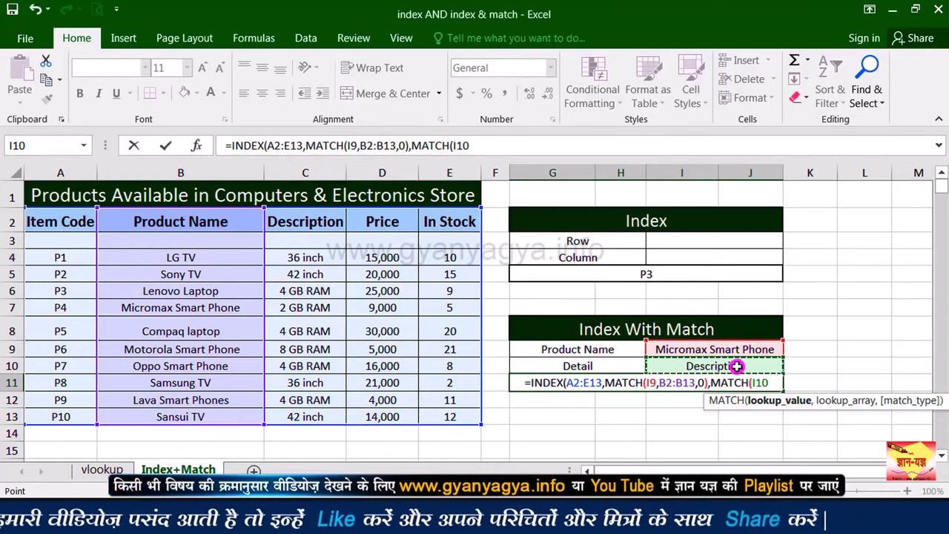
type(",")
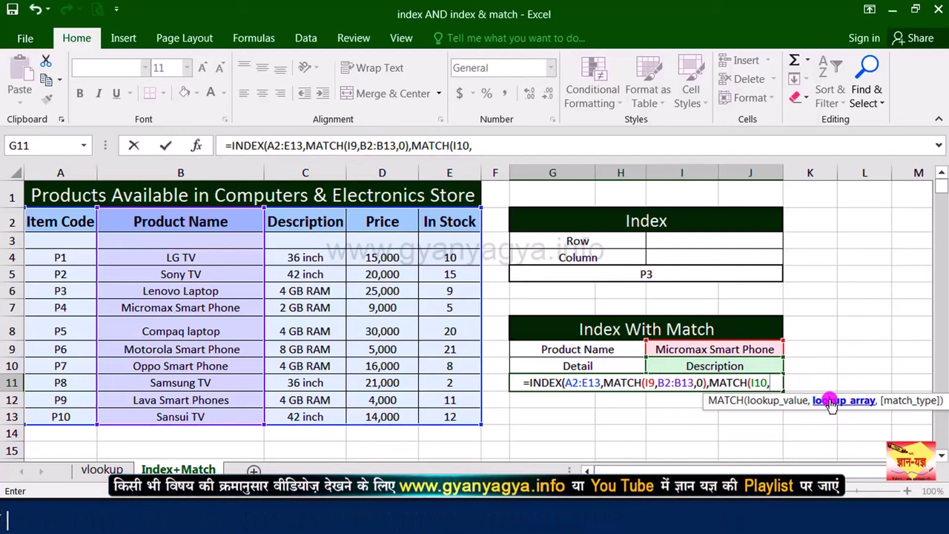
Complete the G11 formula with header row A2:E2 as the second MATCH's lookup array and match type 0.
left_click(58, 221)
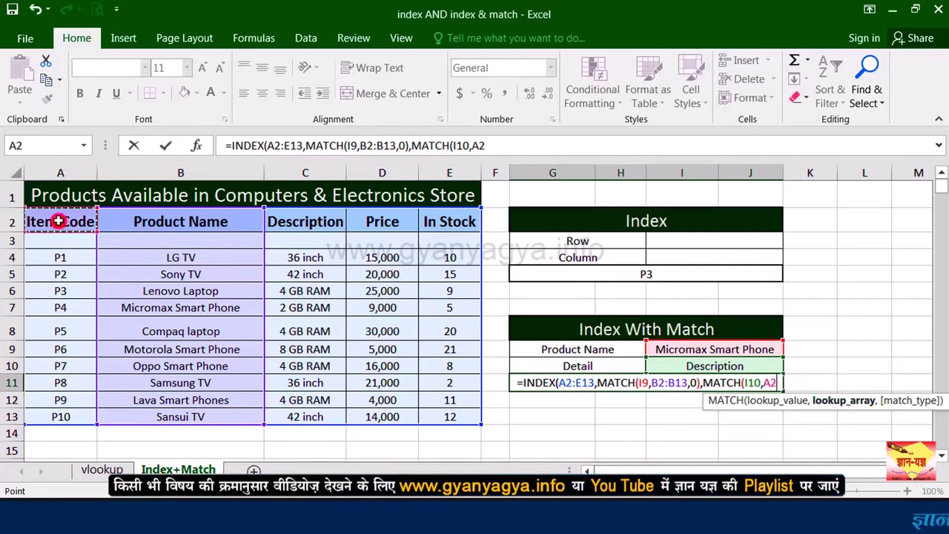
left_click_drag(92, 221, 448, 222)
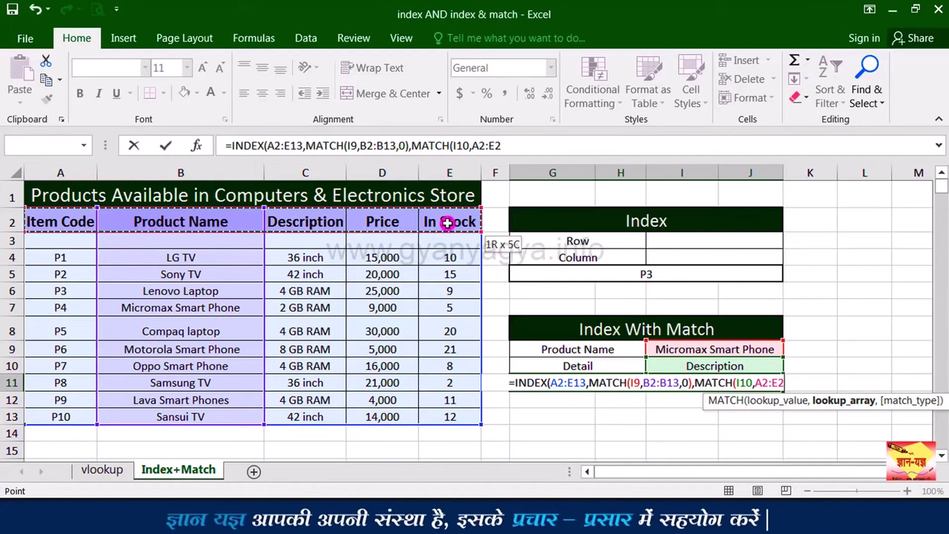
left_click_drag(448, 224, 447, 223)
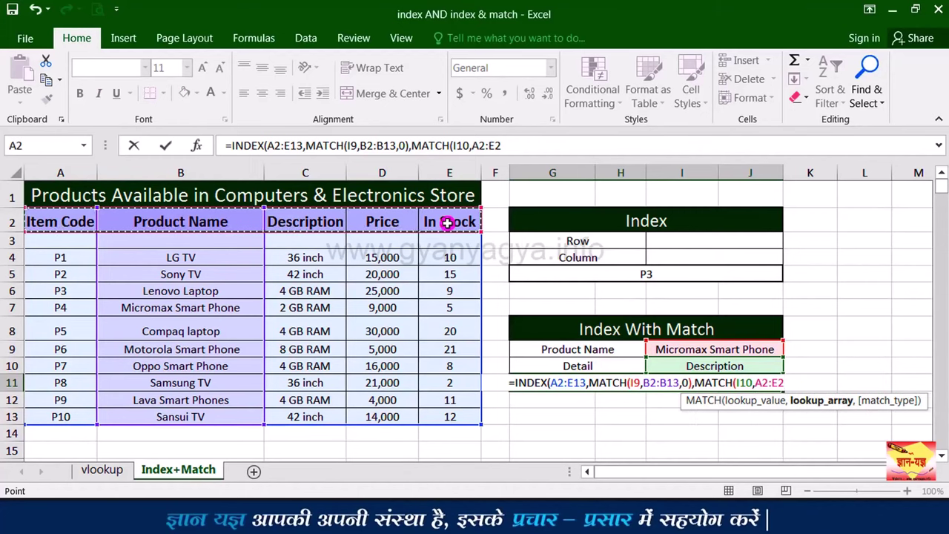
type(",")
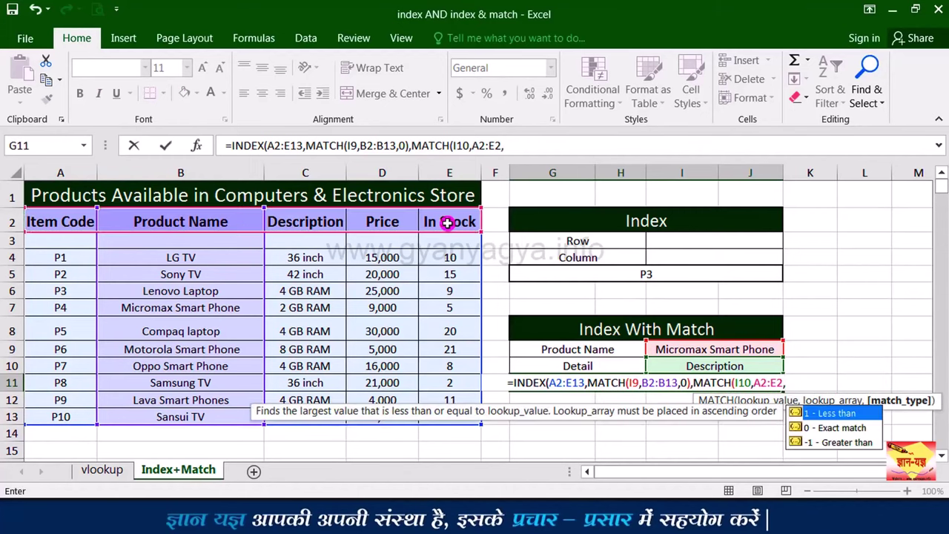
type("0")
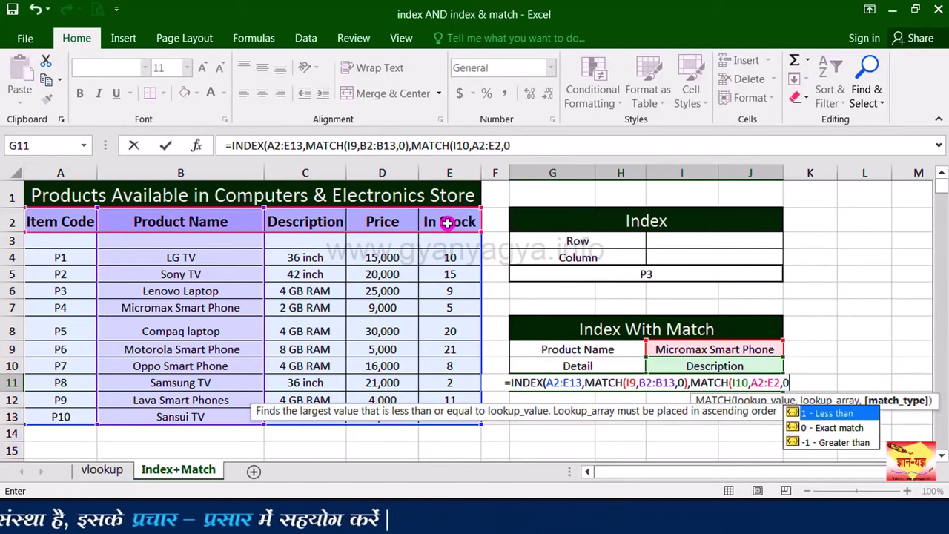
type(")")
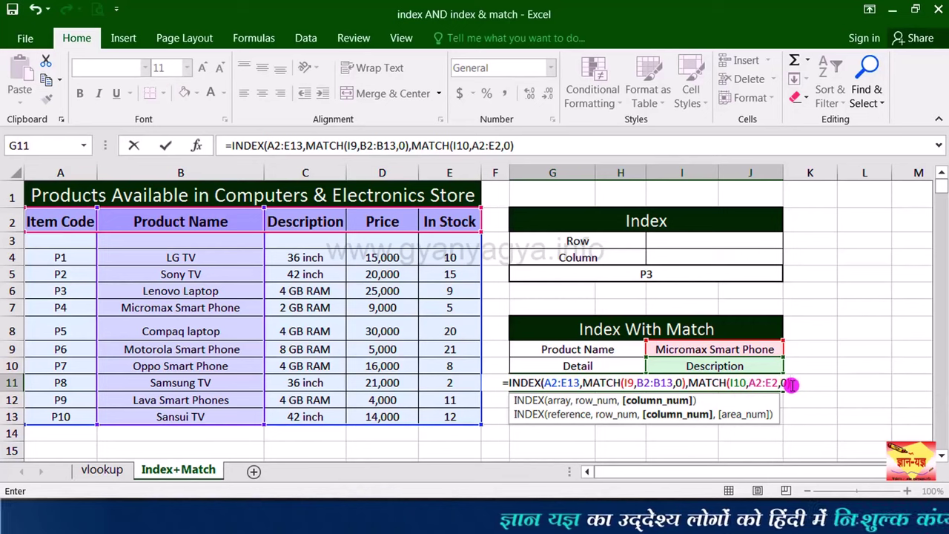
type(")")
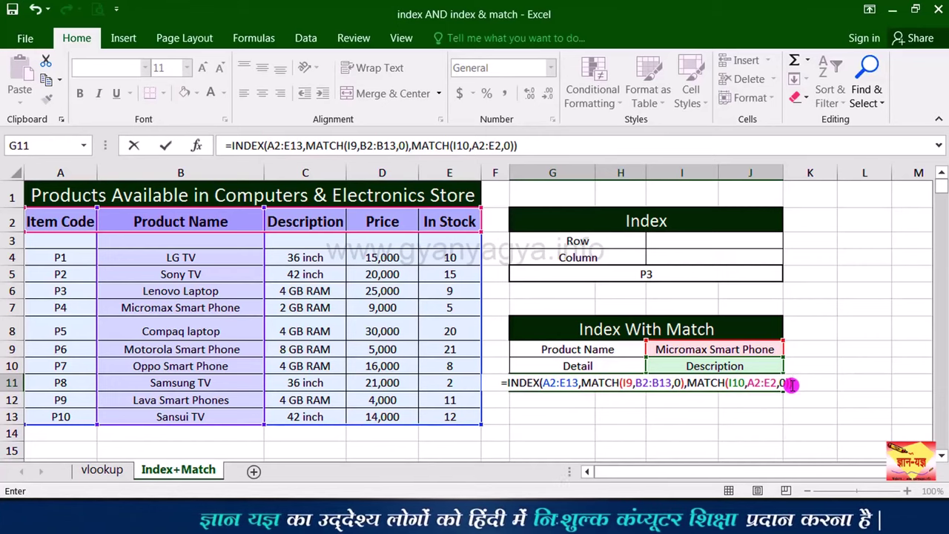
key("Return")
left_click(726, 384)
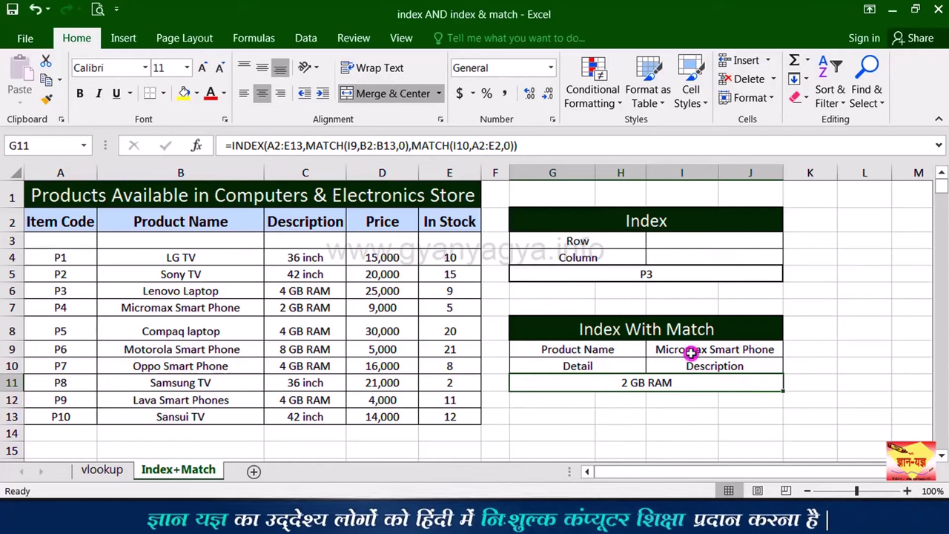
Change the product name in I9 to Compaq laptop and open the choices for the detail in I10.
left_click(739, 349)
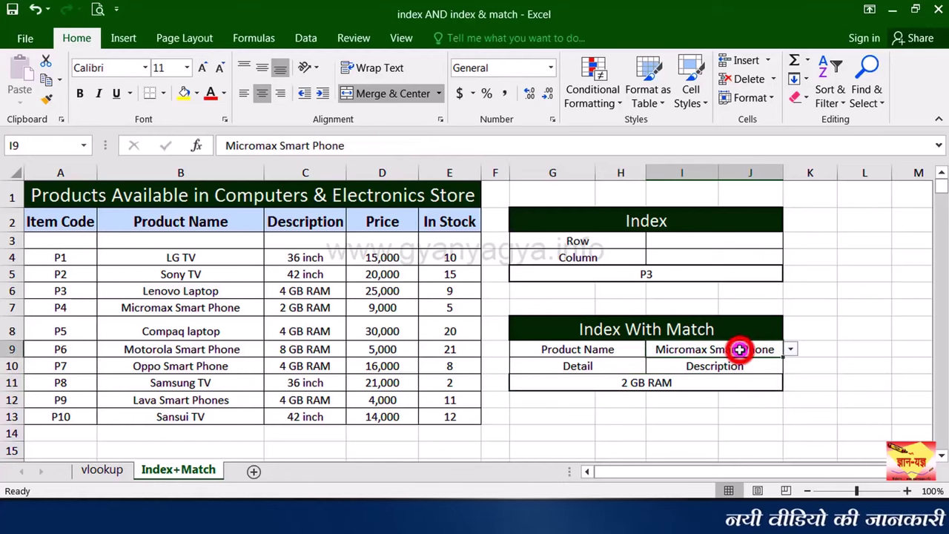
left_click(790, 350)
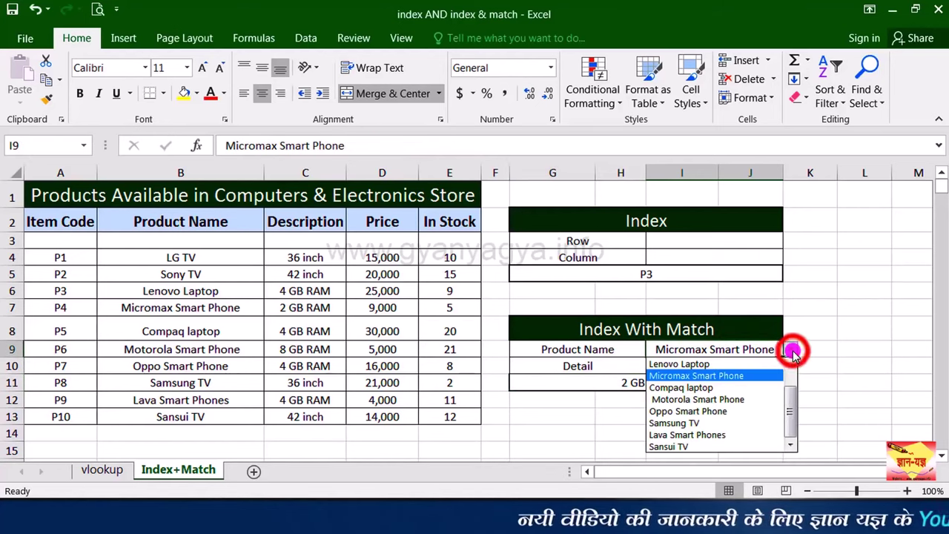
left_click(748, 387)
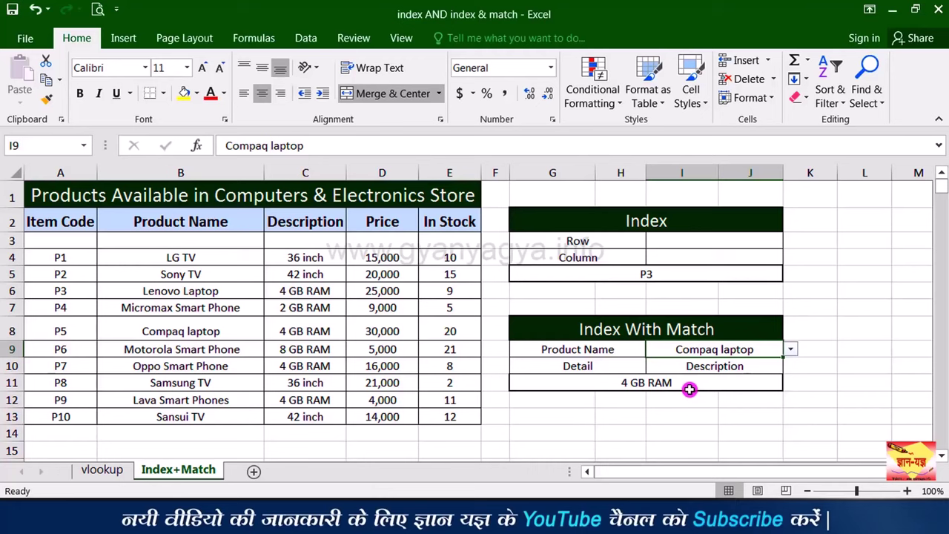
left_click(738, 367)
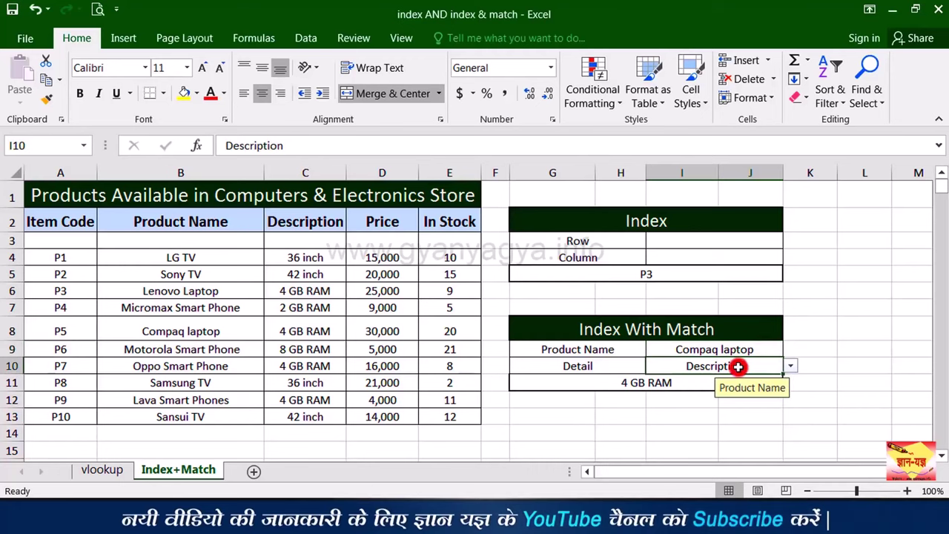
left_click(790, 366)
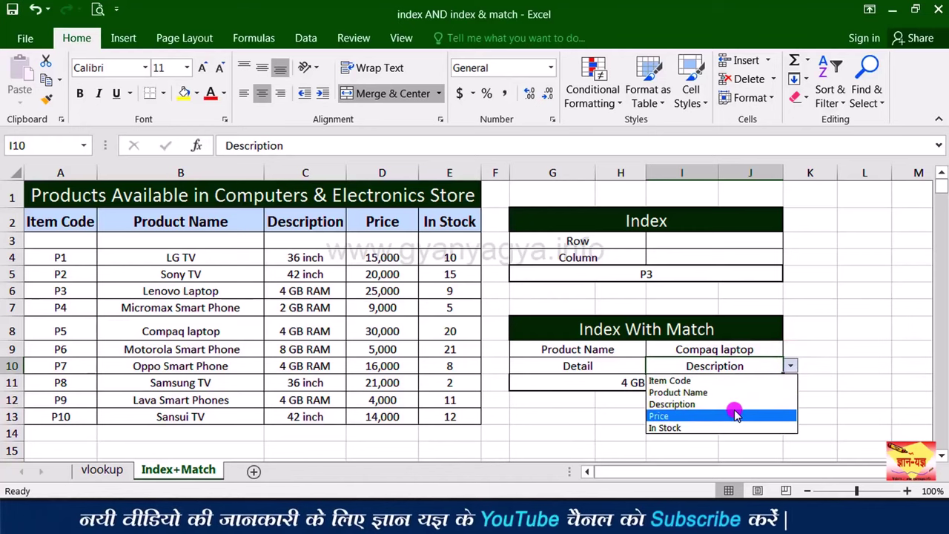
left_click(787, 380)
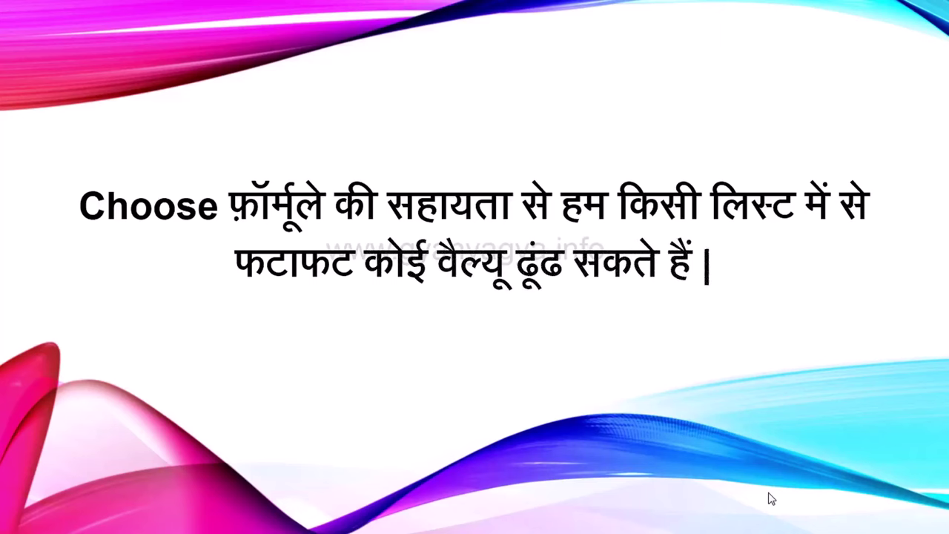
left_click(771, 499)
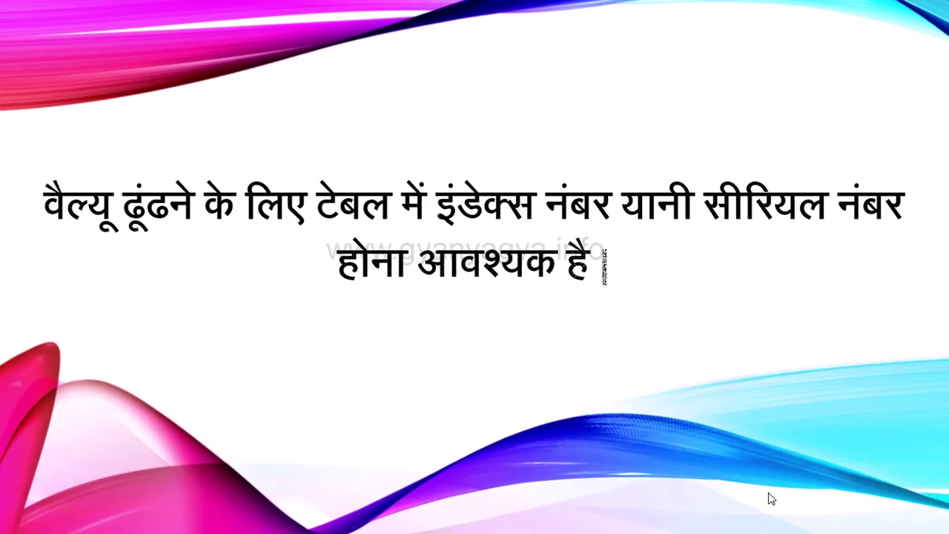
left_click(772, 499)
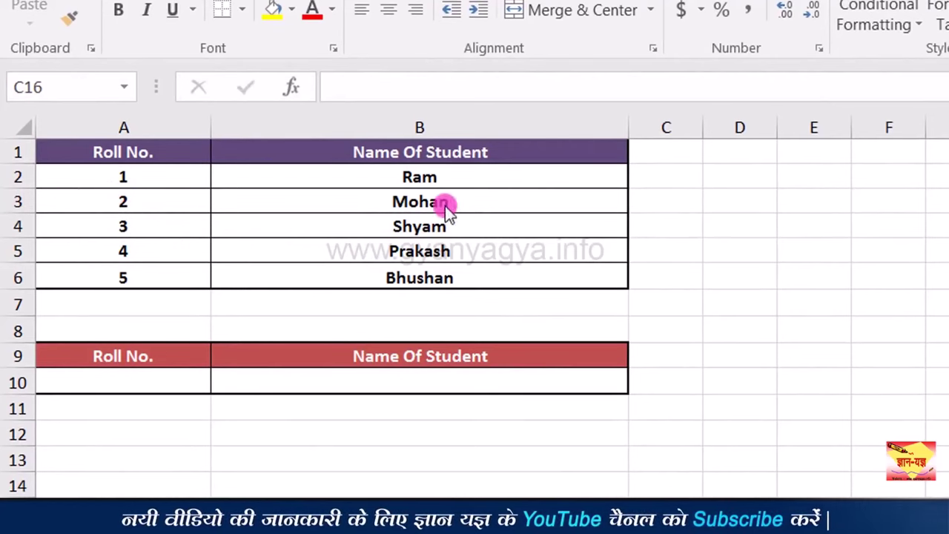
Enter 4 as the roll number in A10 of the lower student table.
left_click(237, 383)
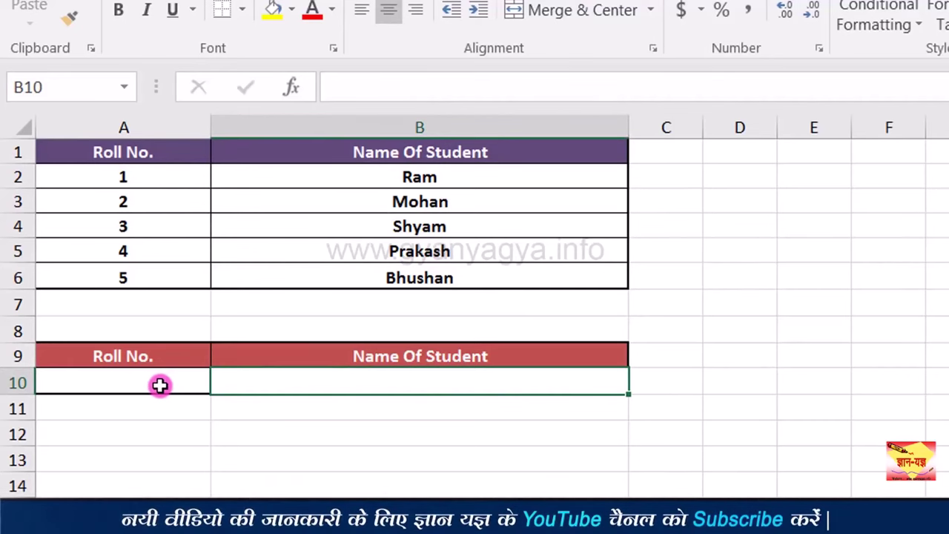
left_click(153, 385)
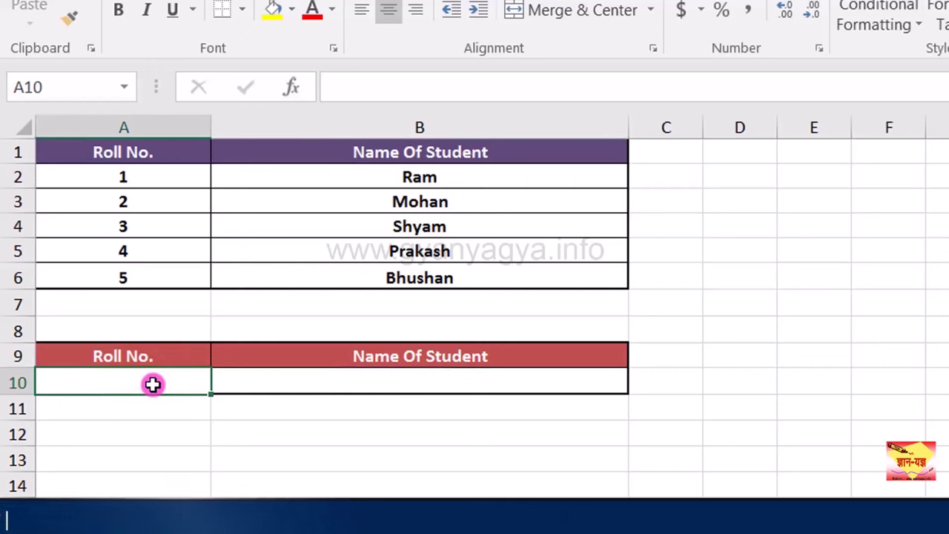
type("4")
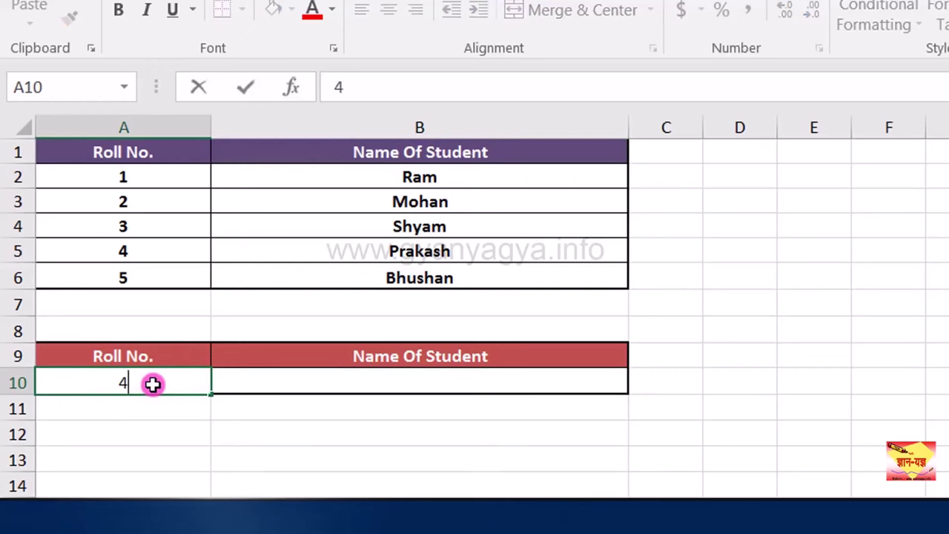
Start a CHOOSE formula in B10 under Name Of Student with A10 as its index number.
double_click(282, 386)
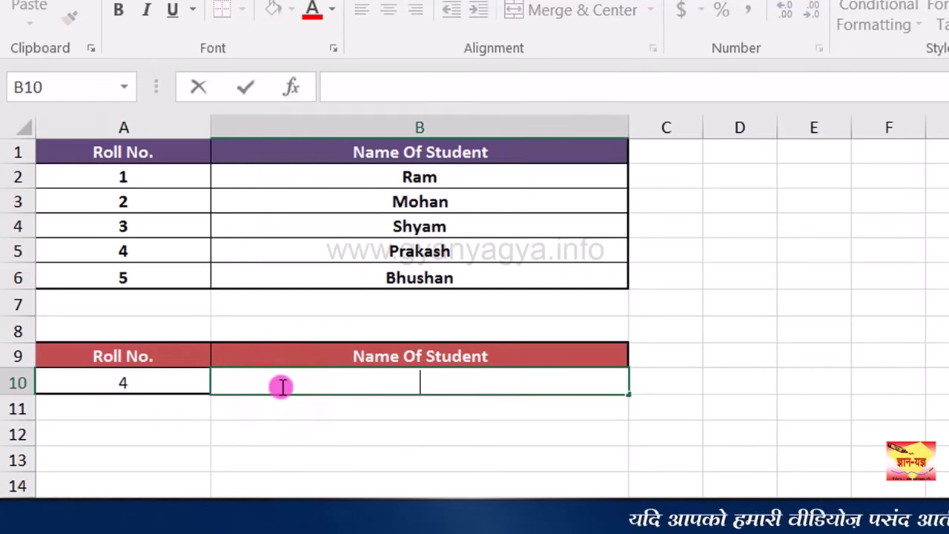
left_click(282, 386)
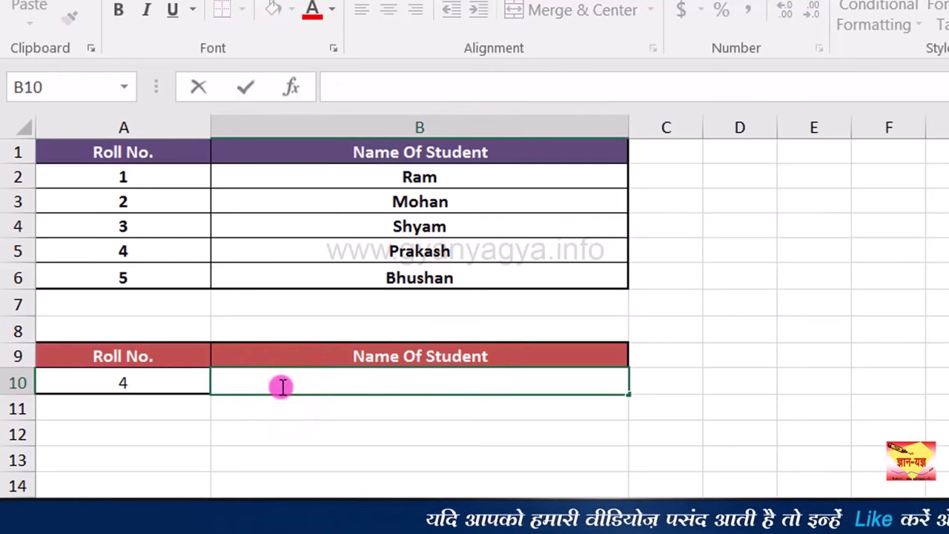
type("=")
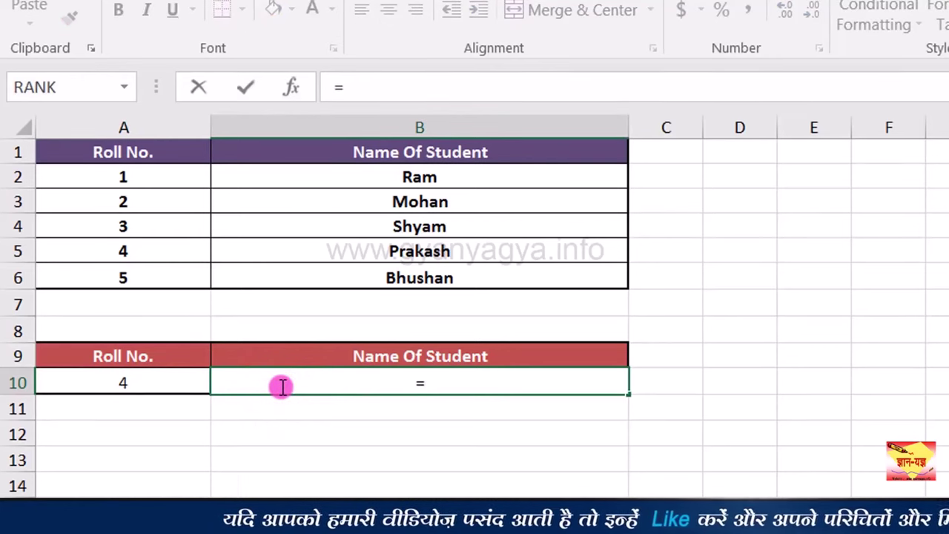
type("c")
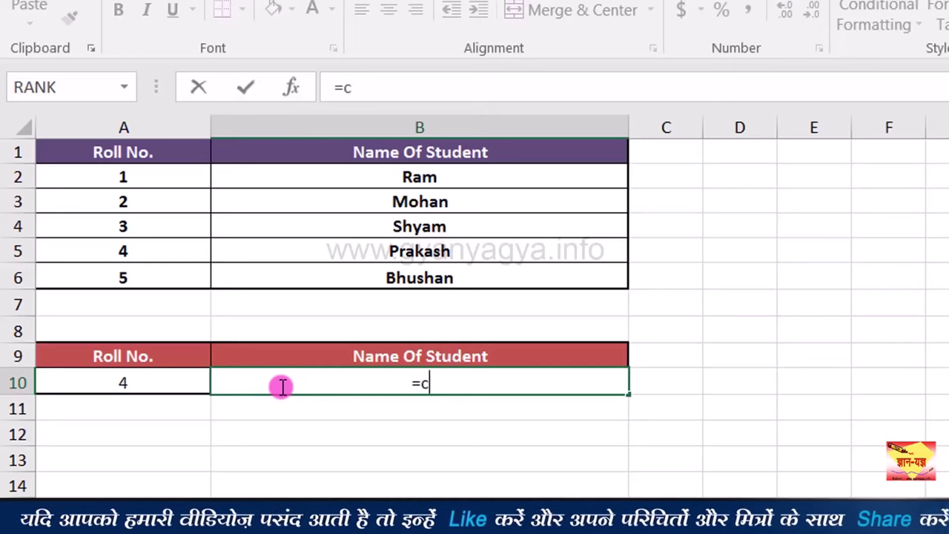
type("hoo")
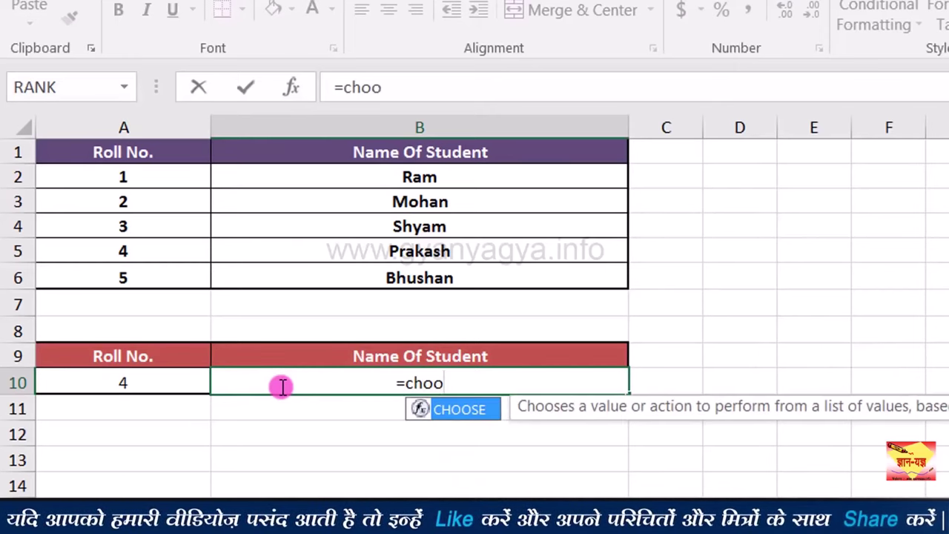
double_click(485, 409)
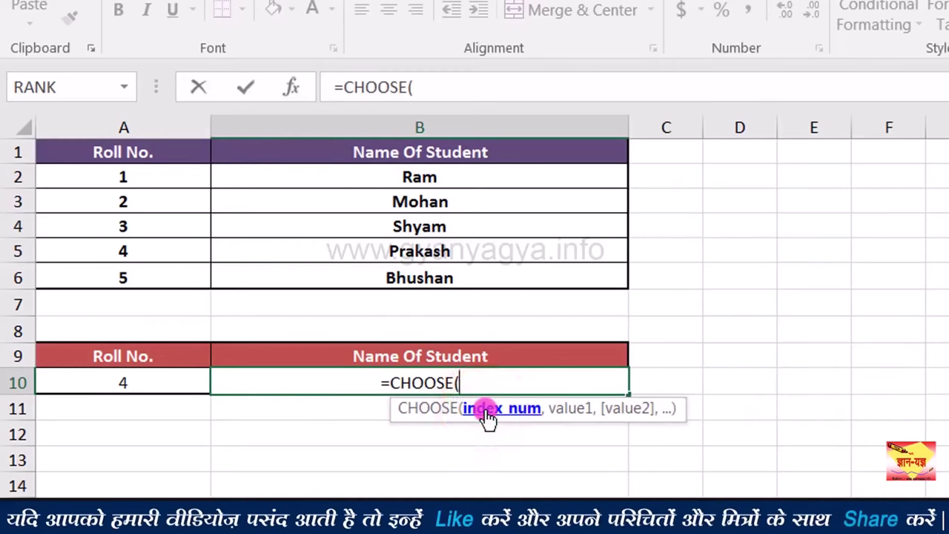
left_click(156, 384)
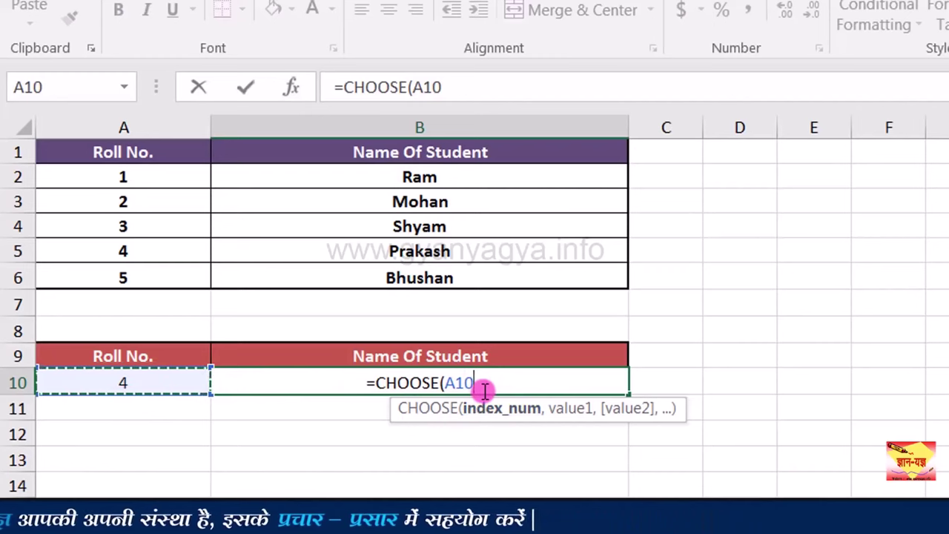
type(",")
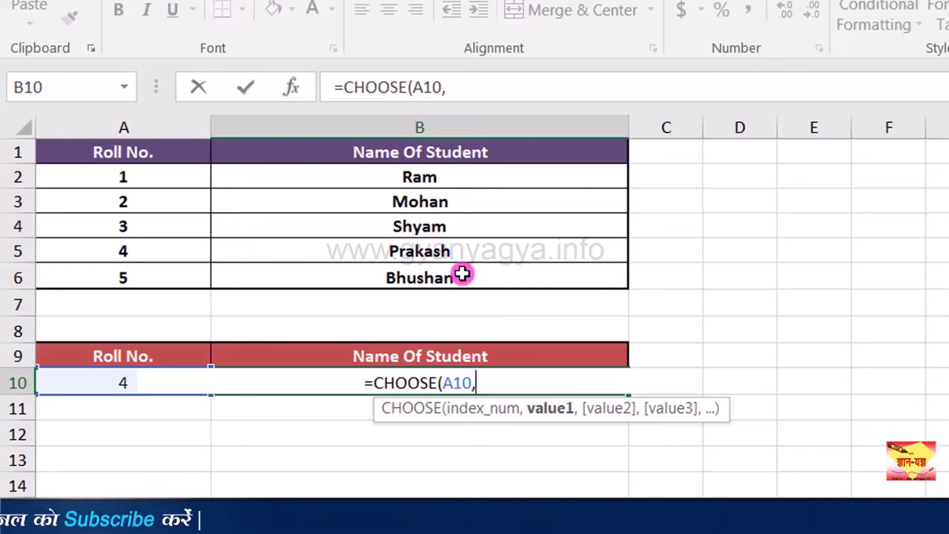
Complete the CHOOSE formula in B10 with the student name cells B2, B3, B4, B5 and B6 as separate values.
left_click(471, 178)
type(",")
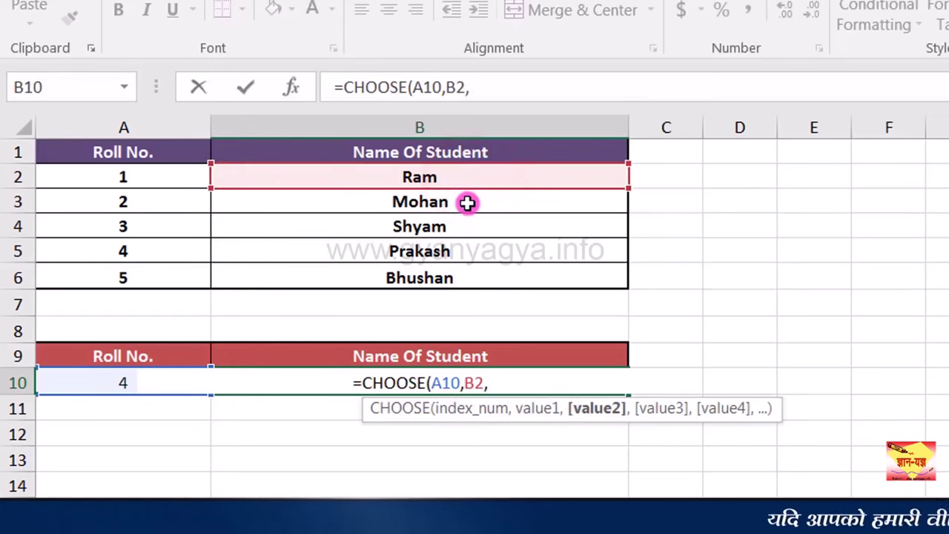
left_click(467, 203)
type(",")
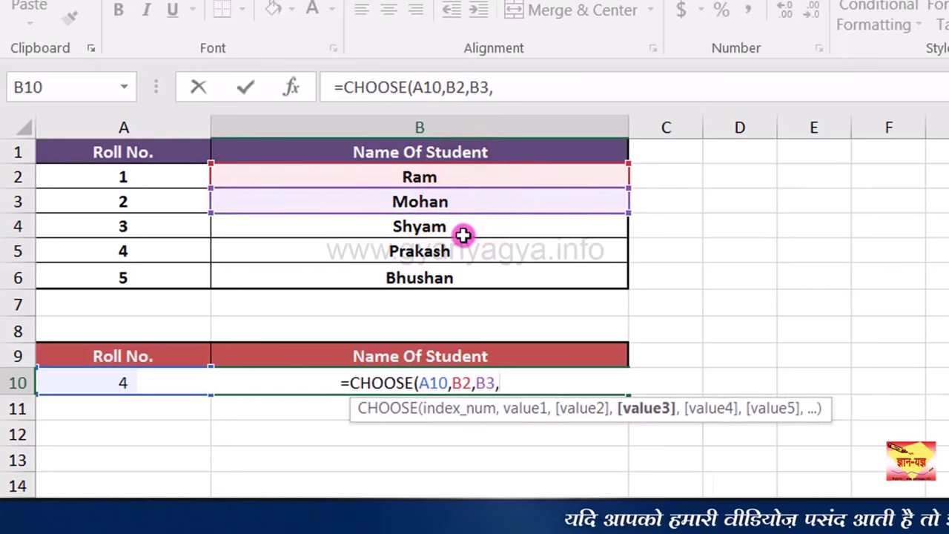
left_click(462, 232)
type(",")
left_click(459, 251)
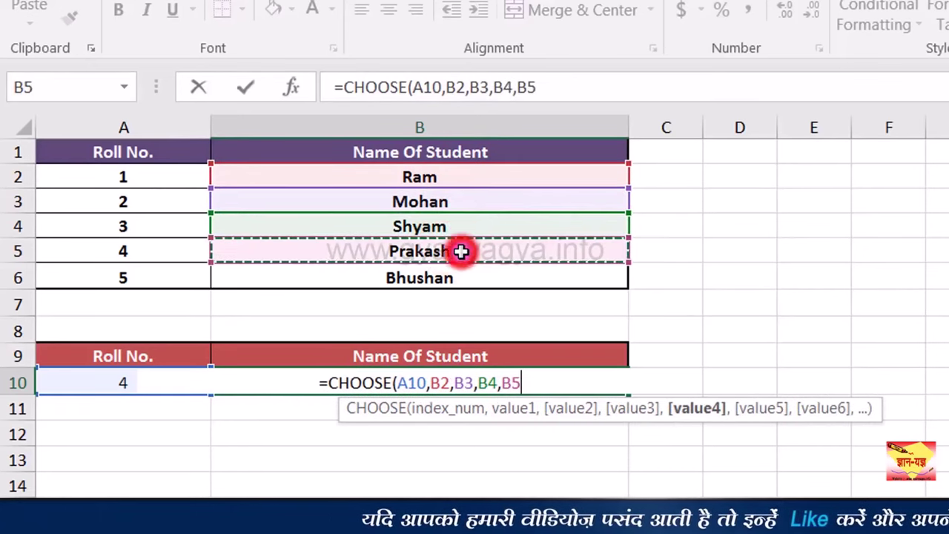
type(",")
left_click(456, 277)
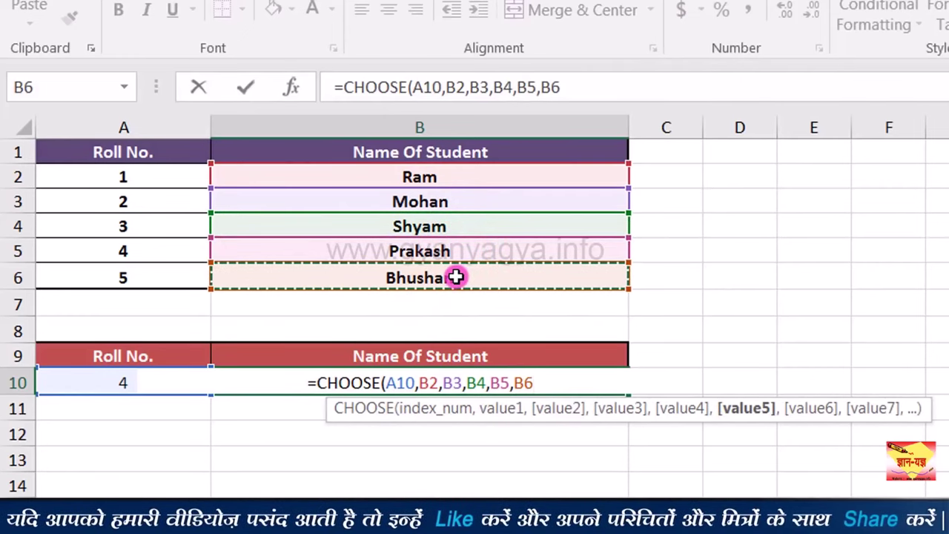
type(")")
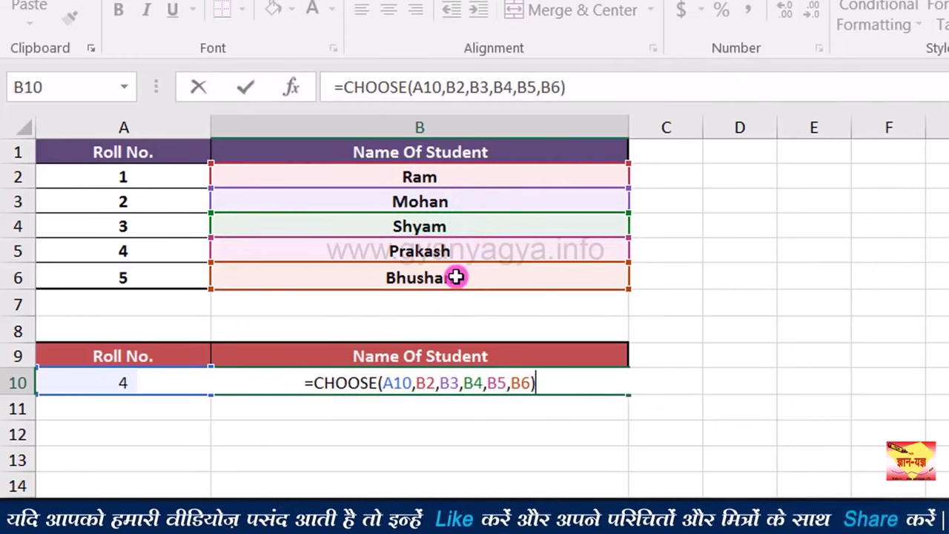
key("Return")
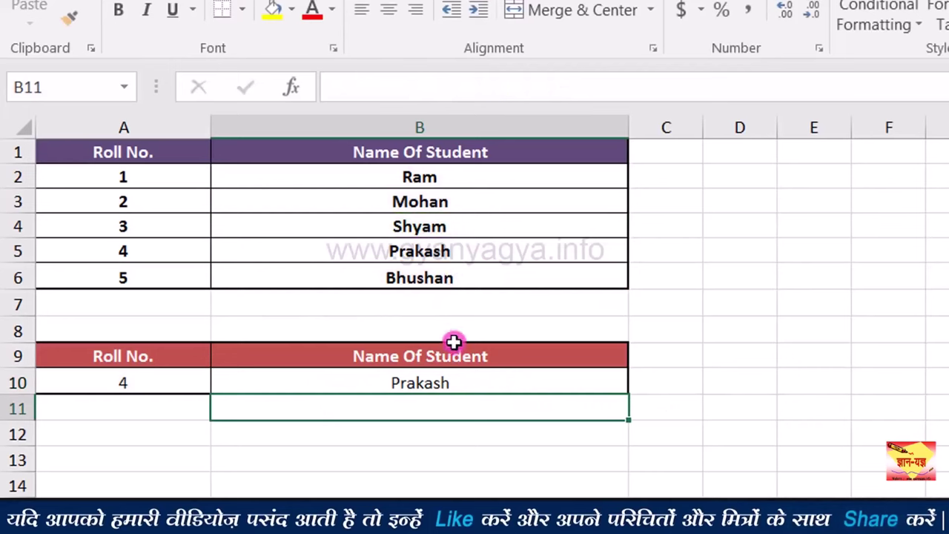
left_click(461, 382)
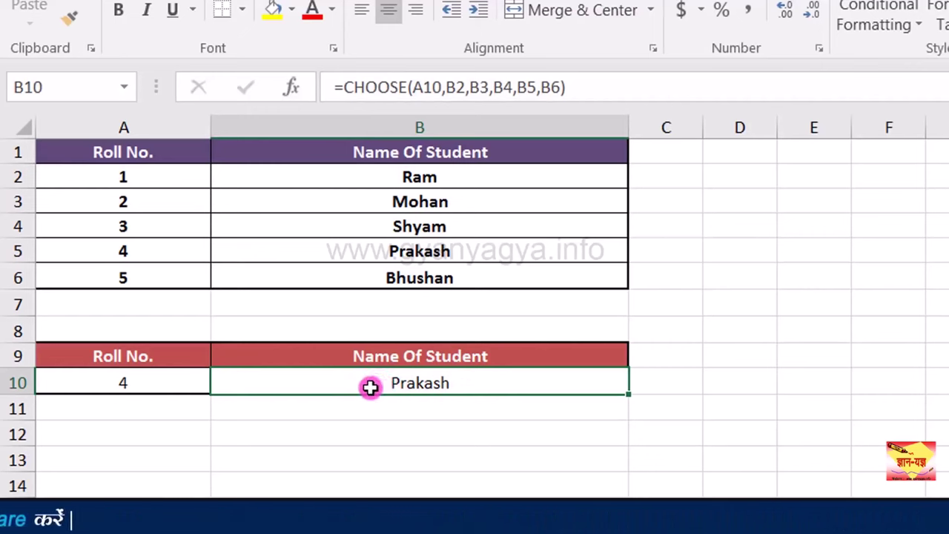
Change the roll number in A10 to 3 and check the CHOOSE formula cell B10.
left_click(148, 382)
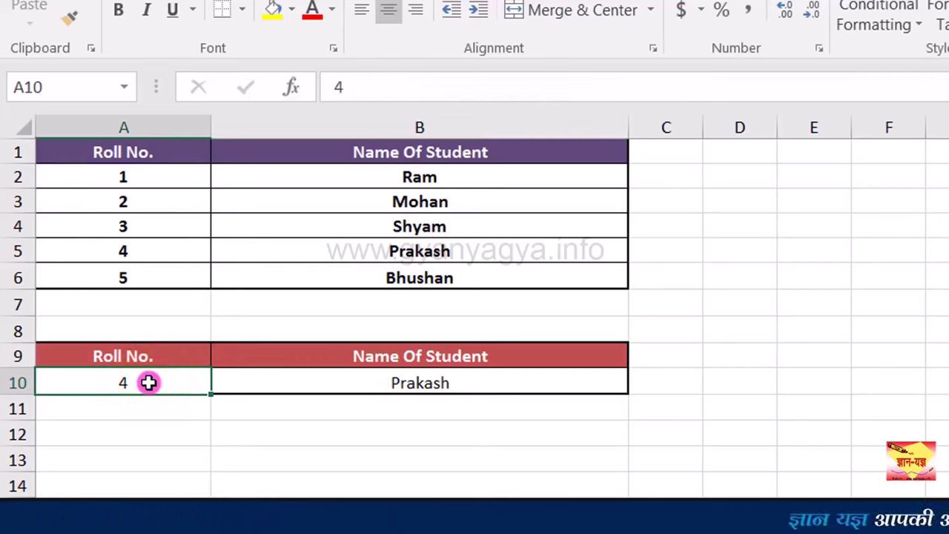
type("3")
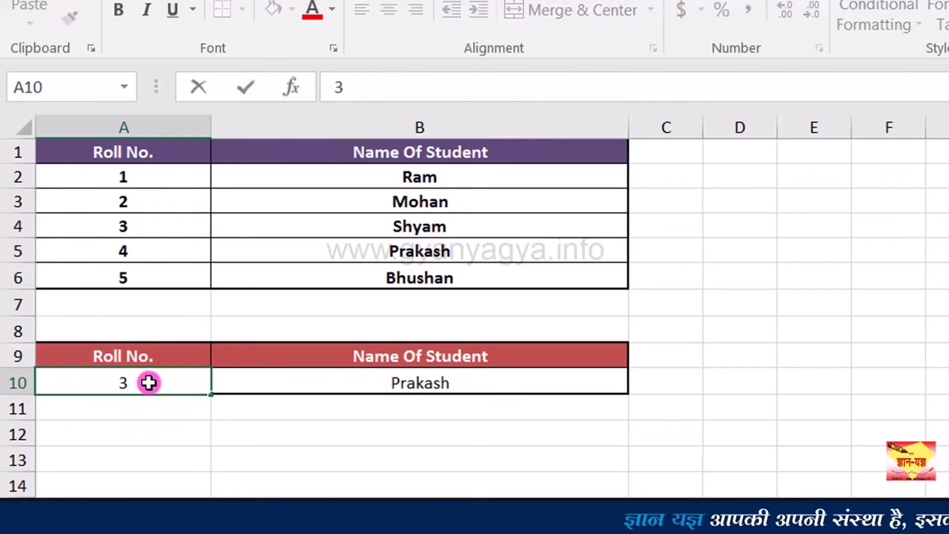
key("Return")
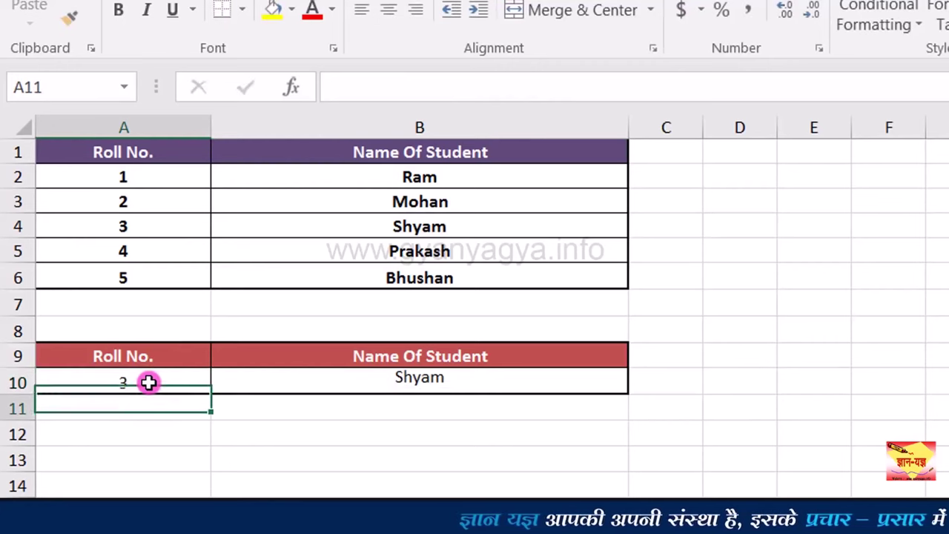
left_click(305, 384)
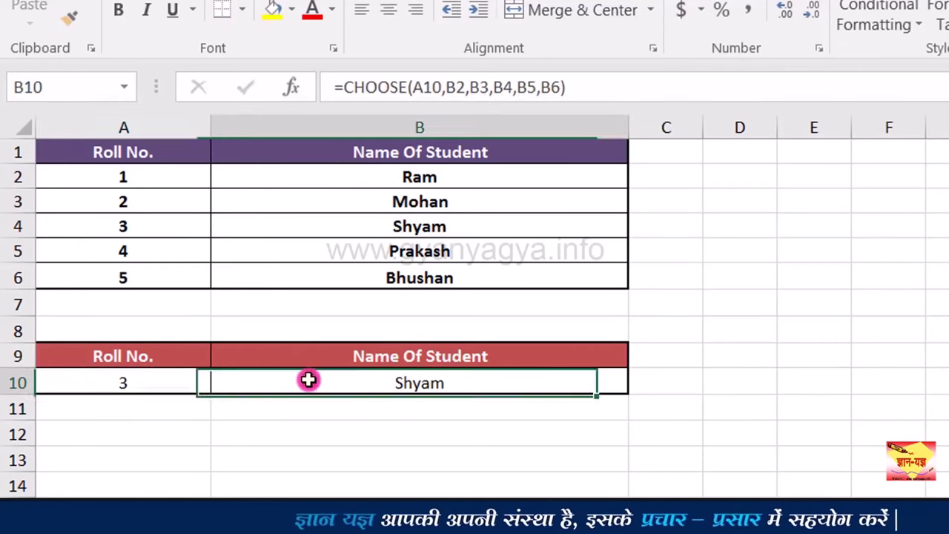
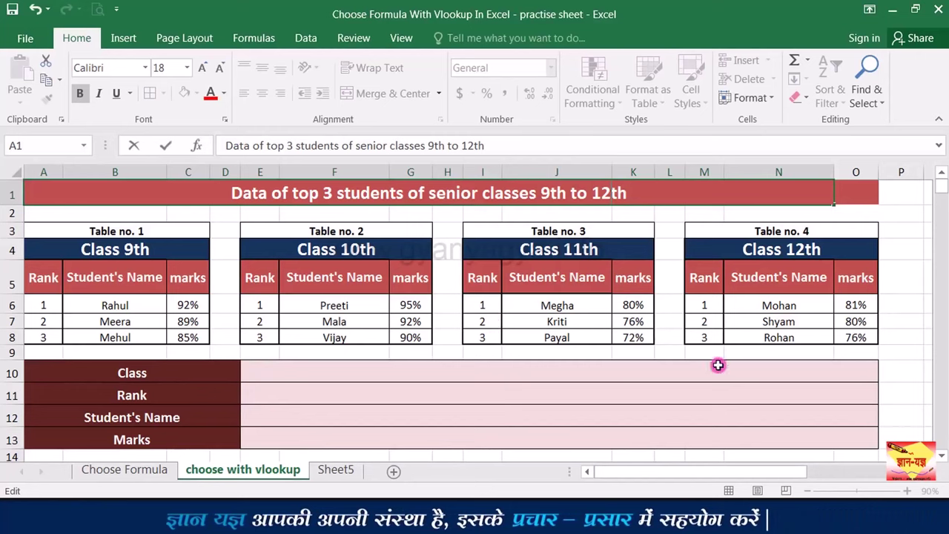
On the choose with vlookup sheet, choose 3 as the Class in E10 and 2 as the Rank in E11.
left_click(860, 373)
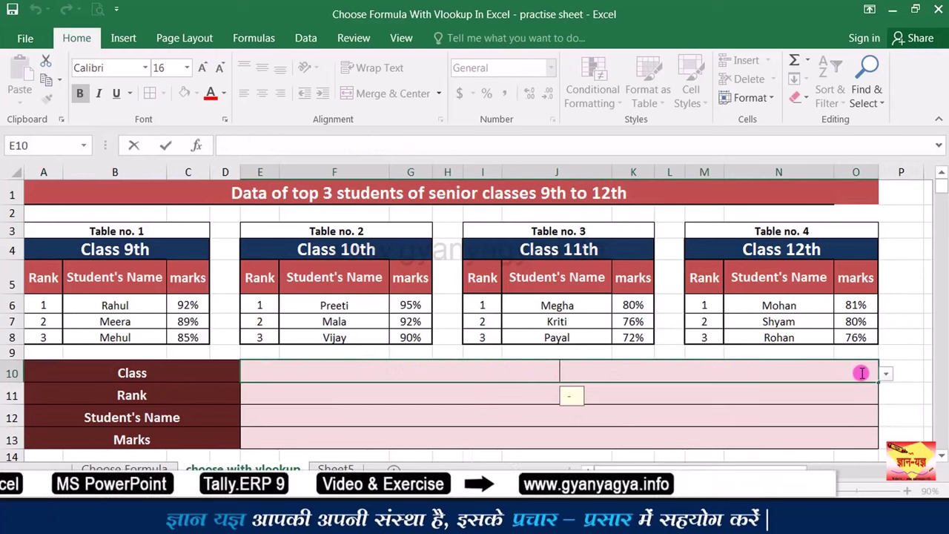
left_click(888, 375)
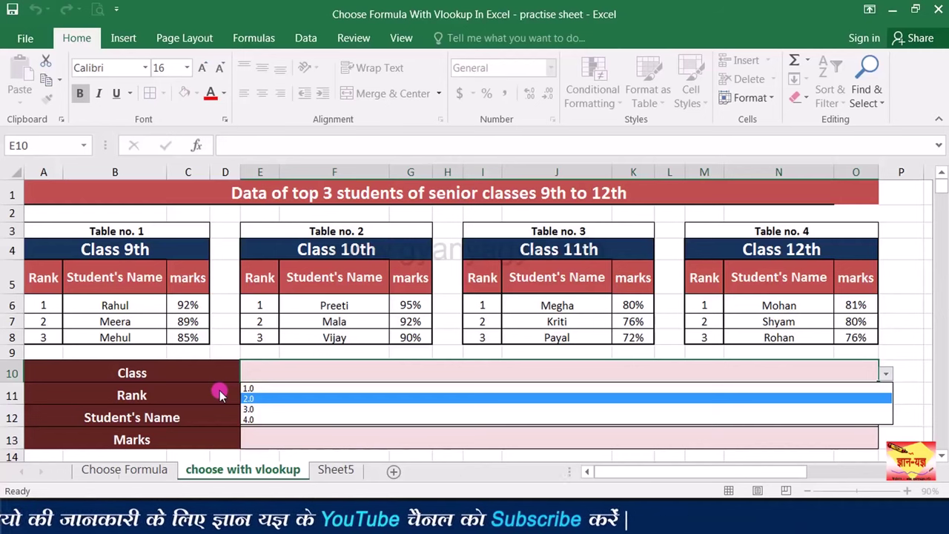
left_click(252, 409)
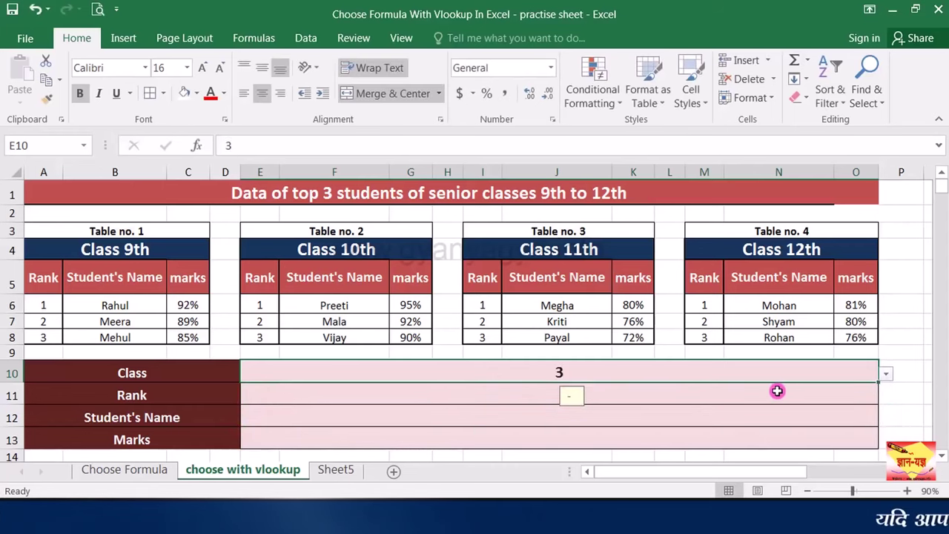
double_click(859, 399)
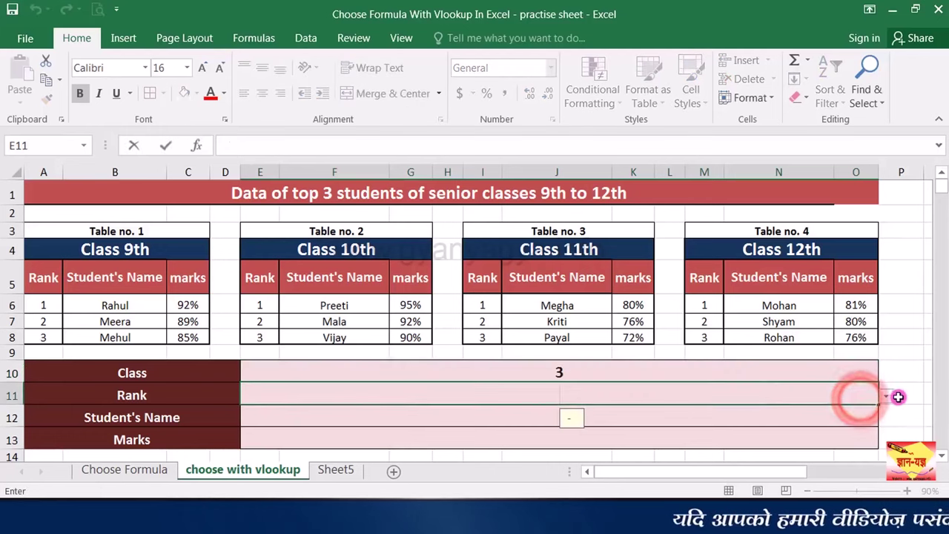
left_click(887, 398)
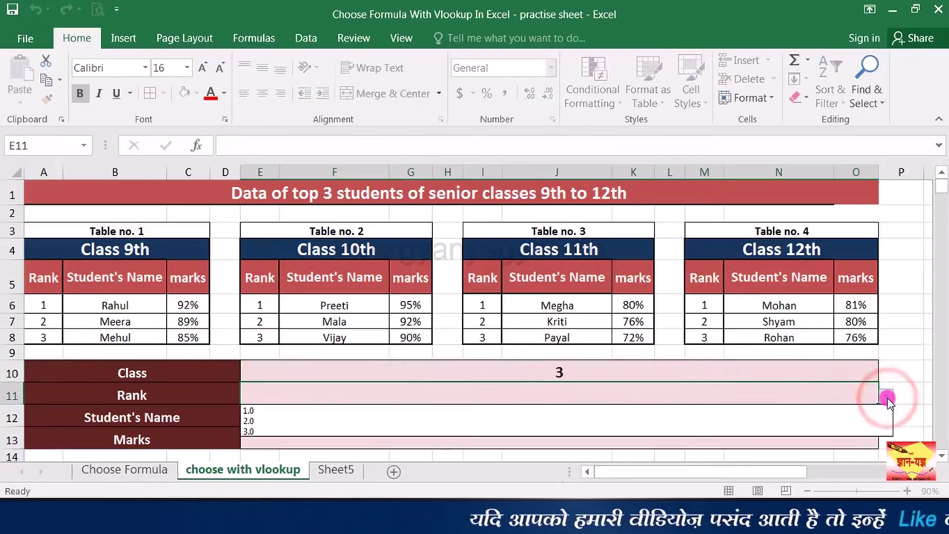
left_click(459, 422)
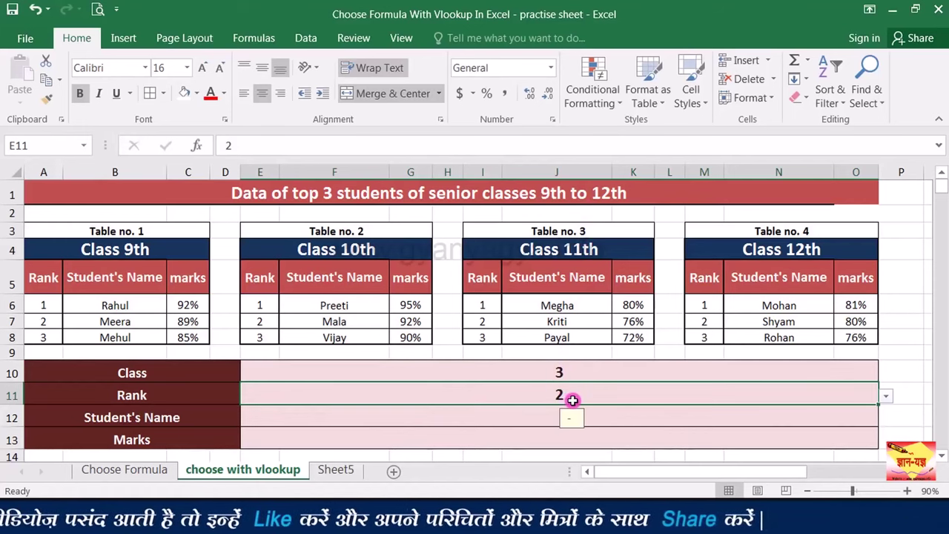
Start a VLOOKUP formula in E12 for Student's Name with the rank cell E11 as its lookup value.
left_click(525, 418)
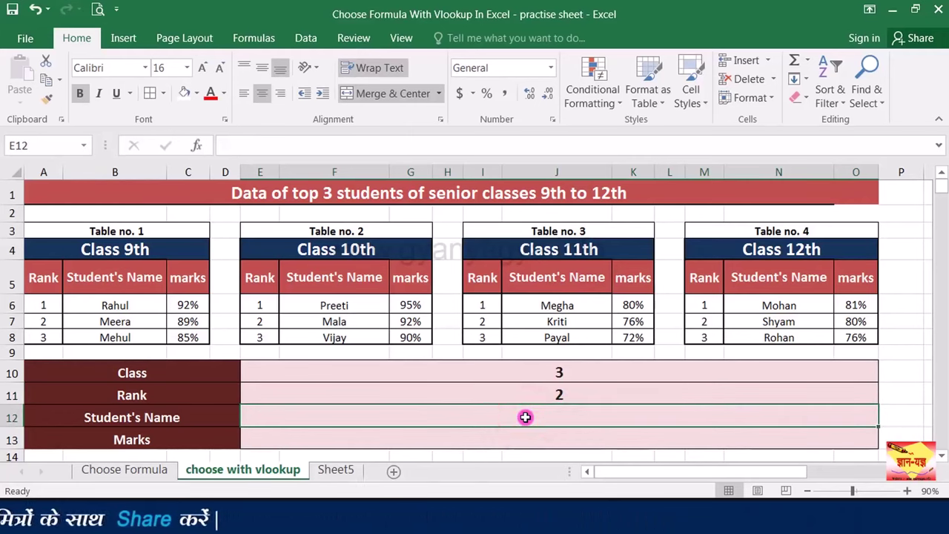
type("=")
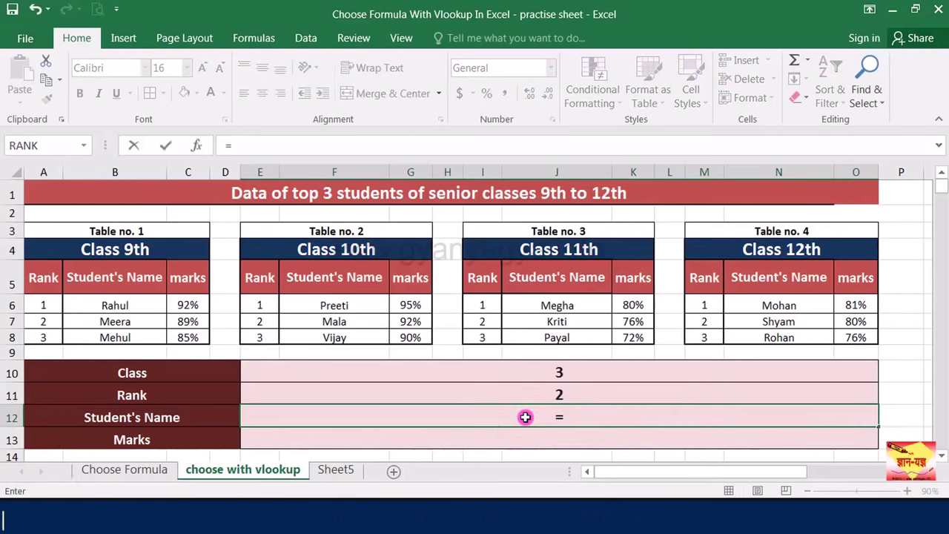
type("v")
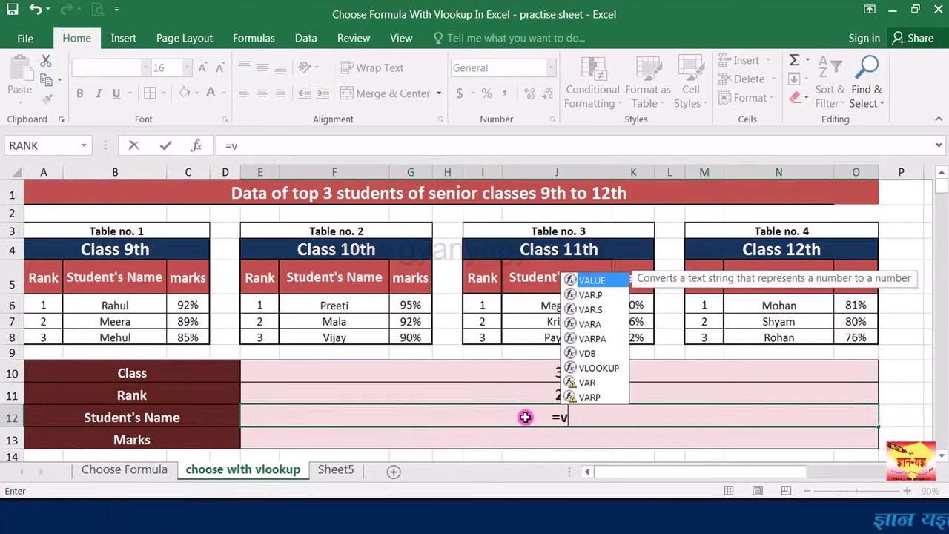
type("look")
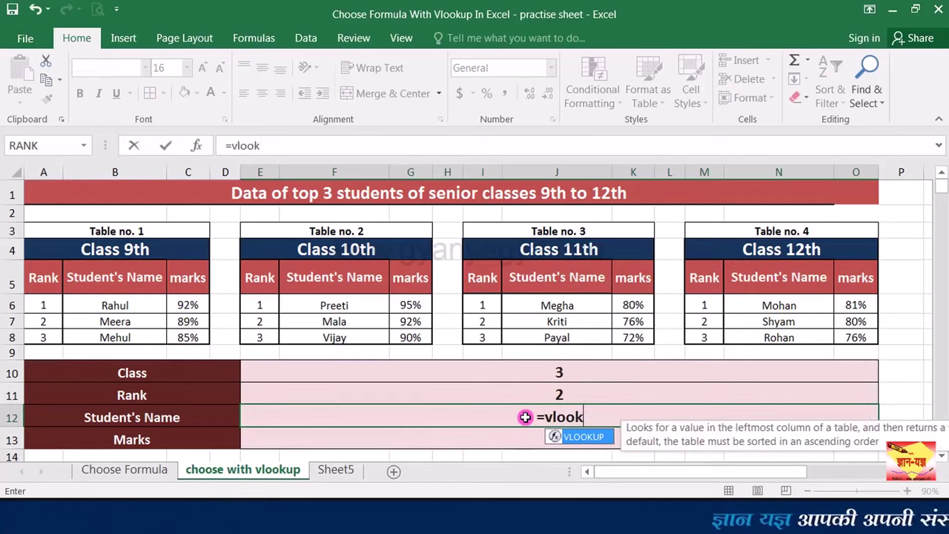
double_click(592, 438)
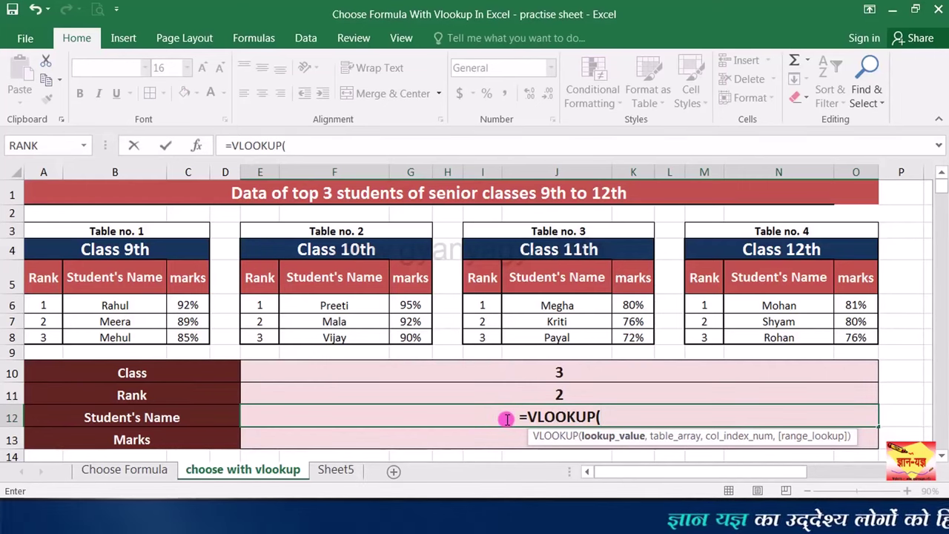
left_click(547, 394)
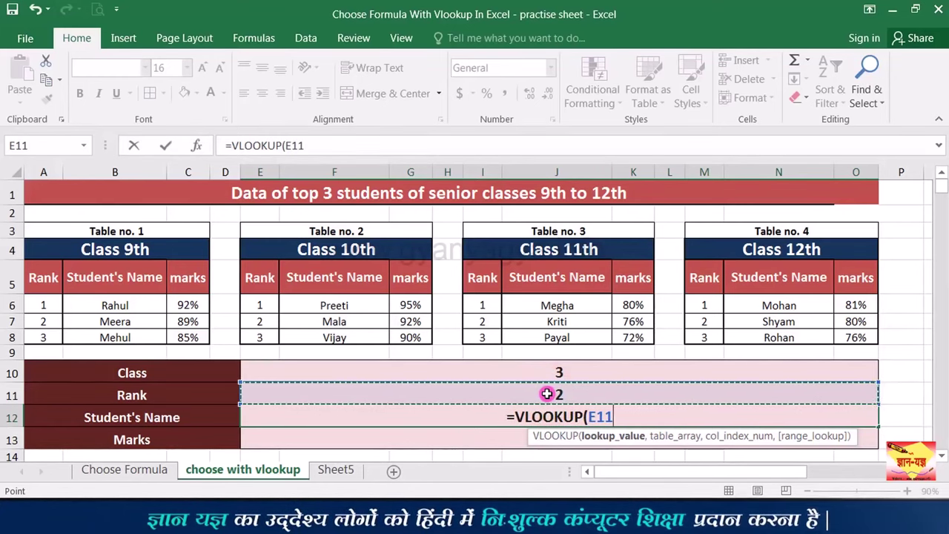
type(",")
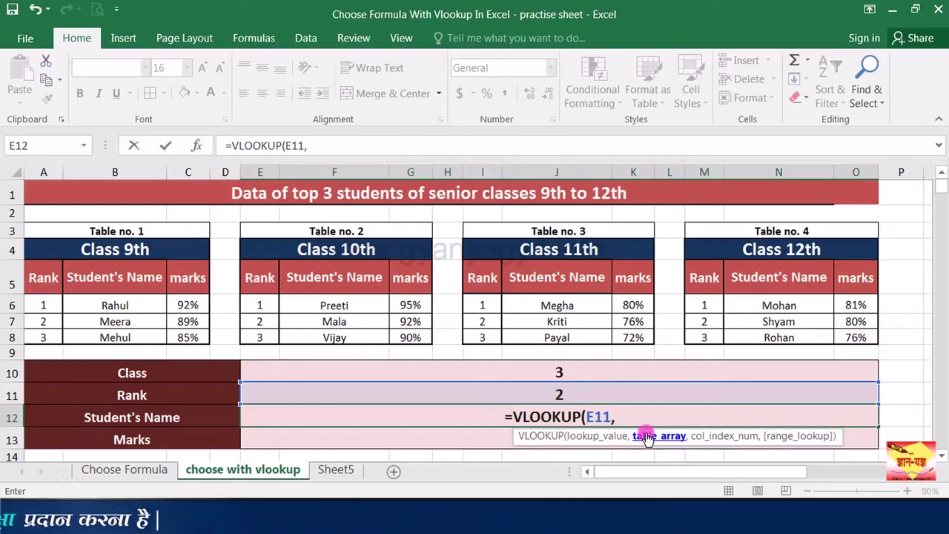
Nest a CHOOSE function as the VLOOKUP's table array, with the class cell E10 as its index number.
type("ch")
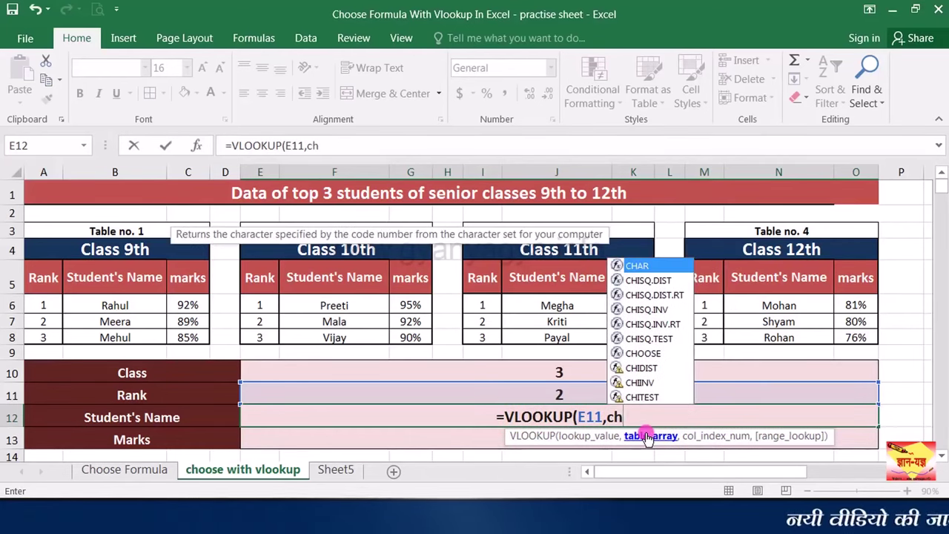
type("oose")
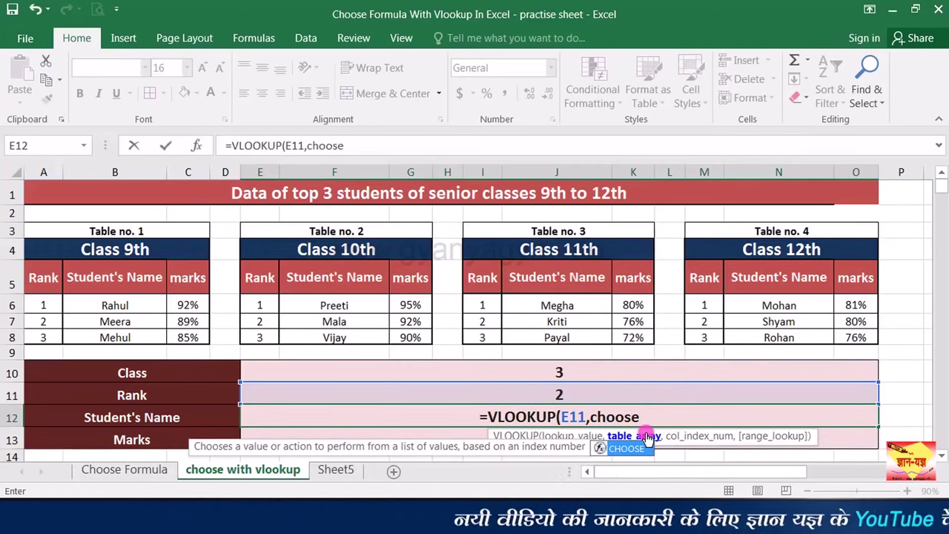
type("(")
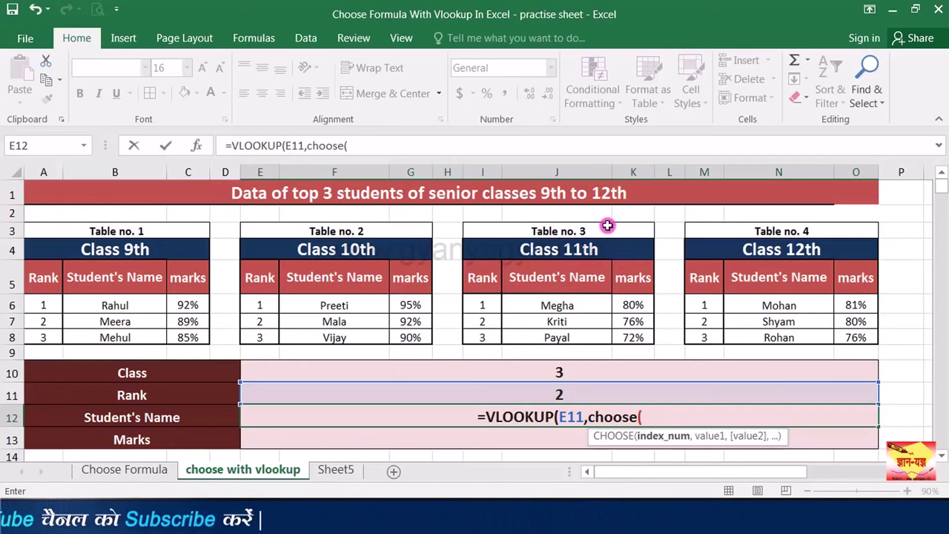
left_click(548, 372)
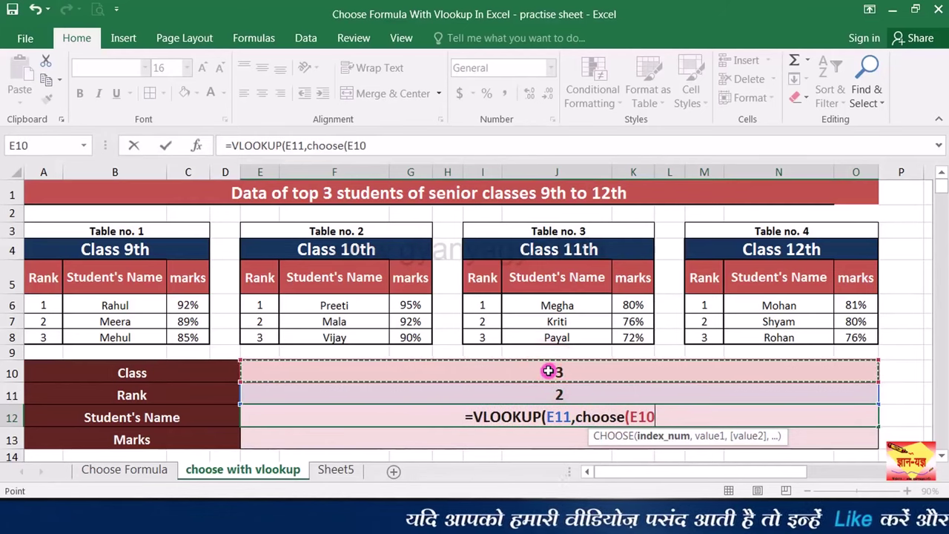
type(",")
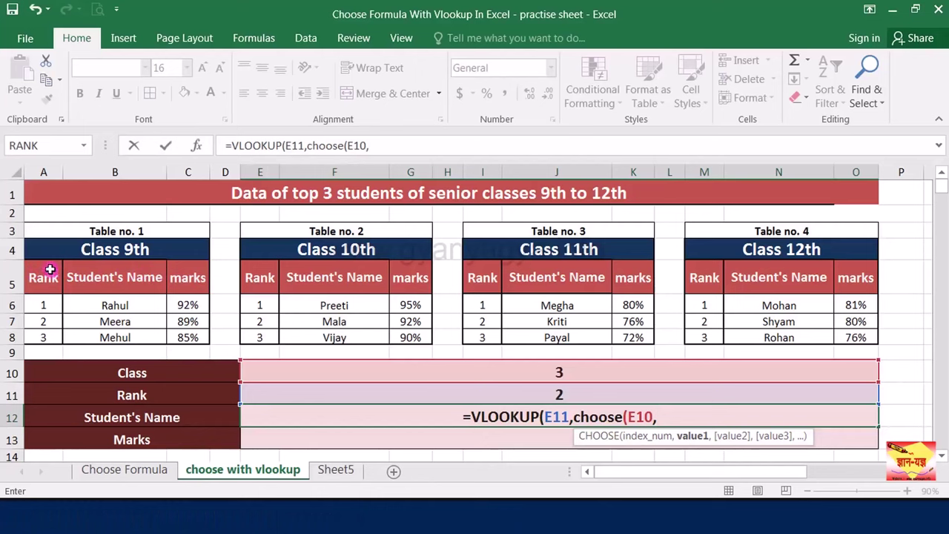
Supply the four class tables A5:C8, E5:G8, I5:K8 and M5:O8 as the CHOOSE values and close the CHOOSE function.
left_click_drag(50, 270, 176, 337)
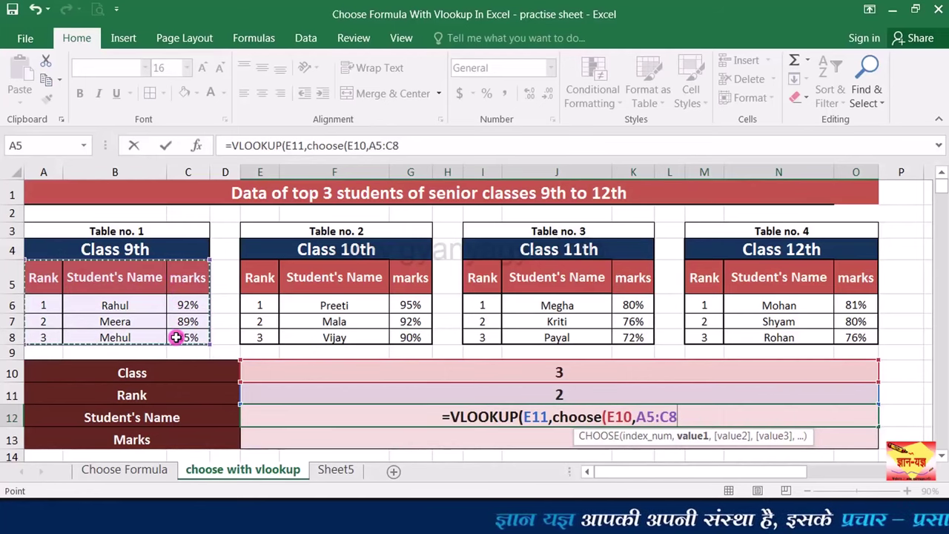
type(",")
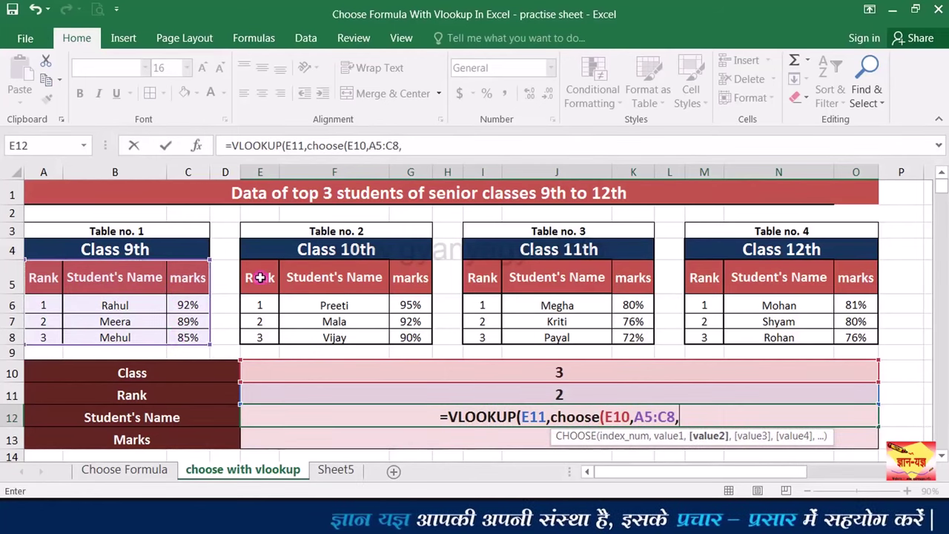
left_click_drag(260, 278, 420, 337)
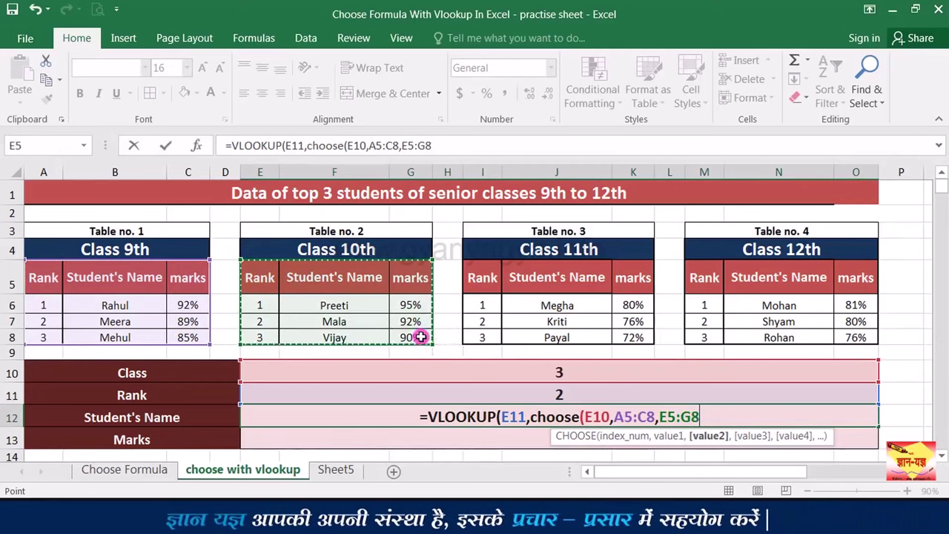
type(",")
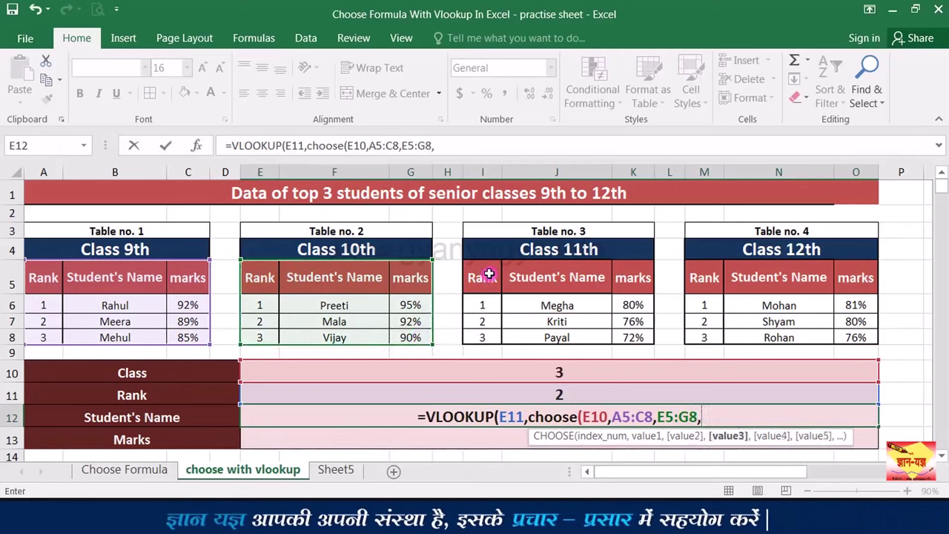
left_click_drag(489, 273, 554, 281)
left_click_drag(620, 285, 635, 336)
type(",")
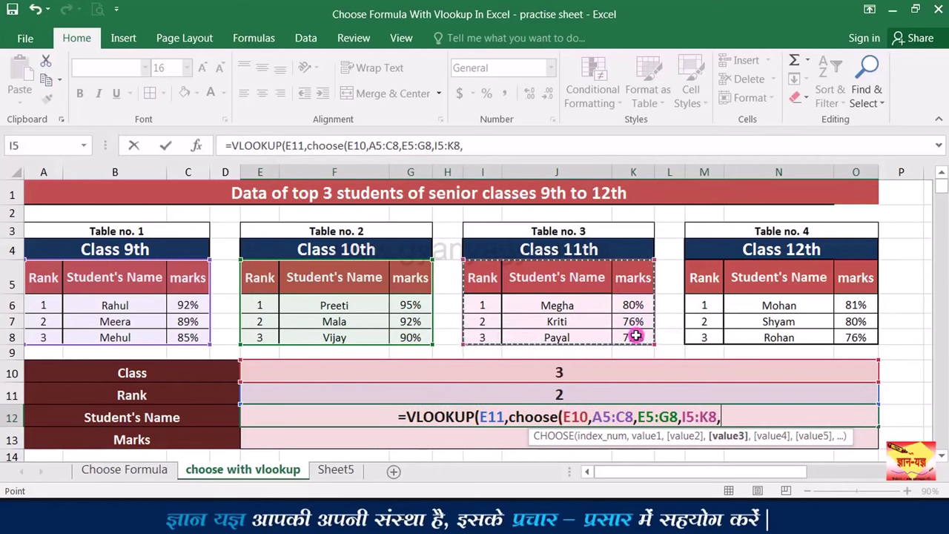
left_click_drag(710, 272, 859, 335)
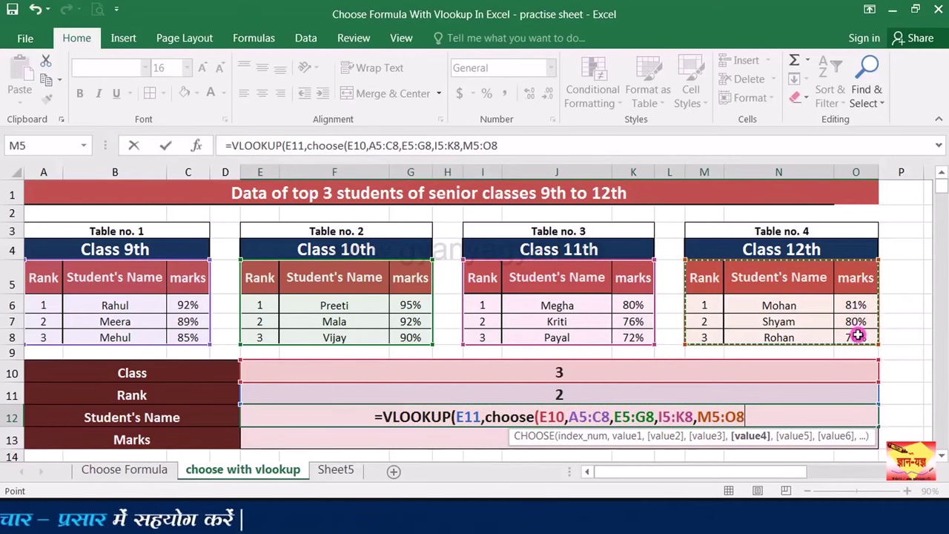
type(")")
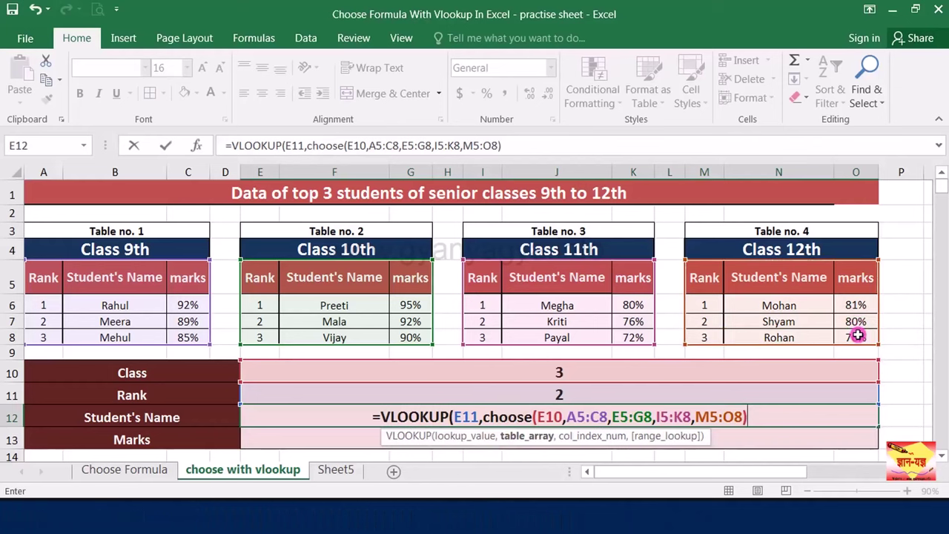
Give the VLOOKUP in E12 column index number 2 and range lookup 0 for an exact match.
type(",")
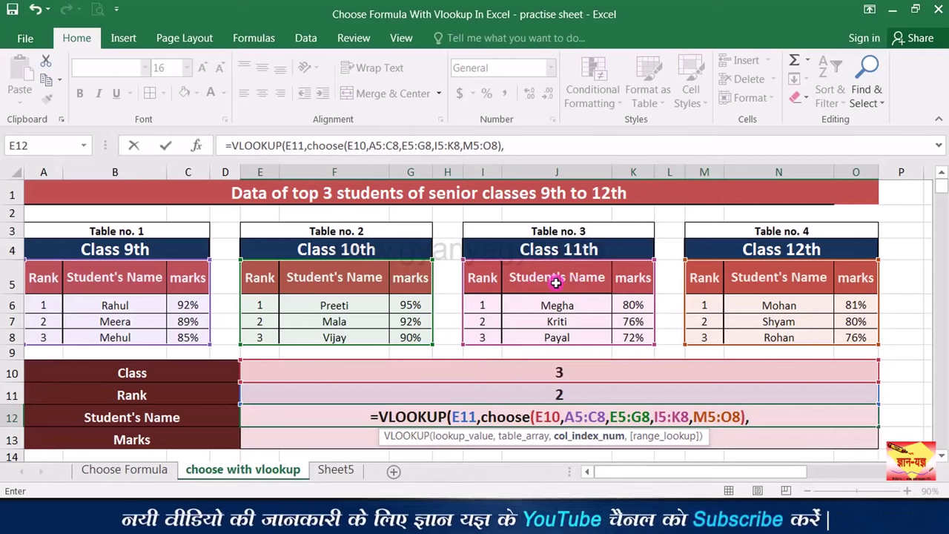
type("2")
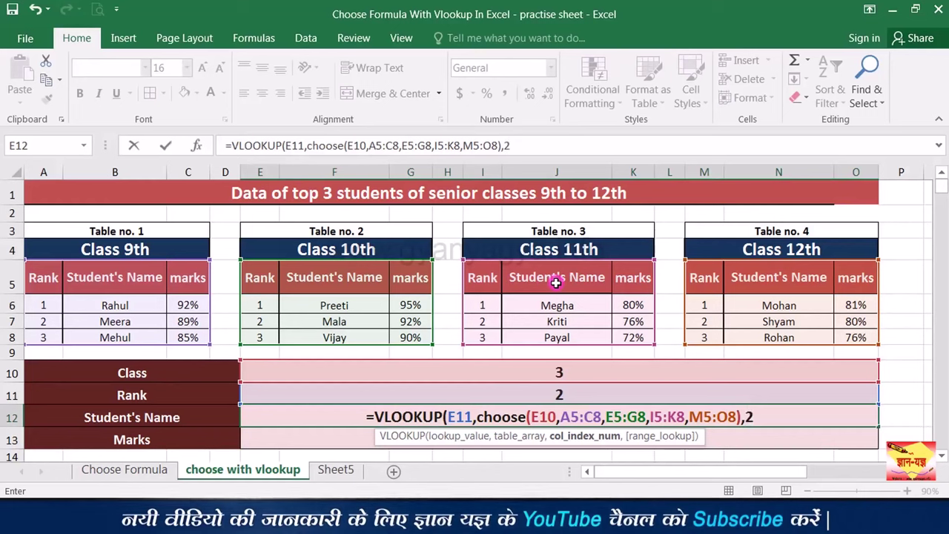
type(",")
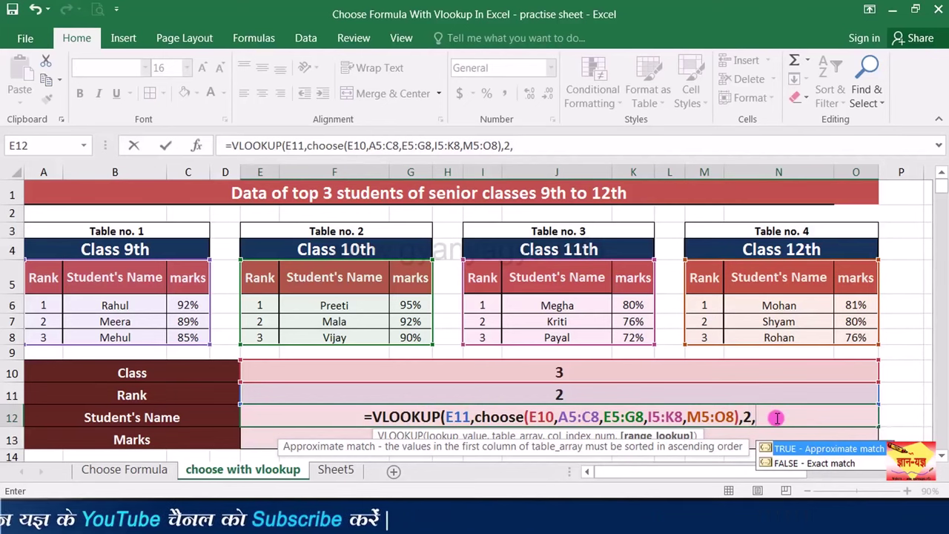
type("0")
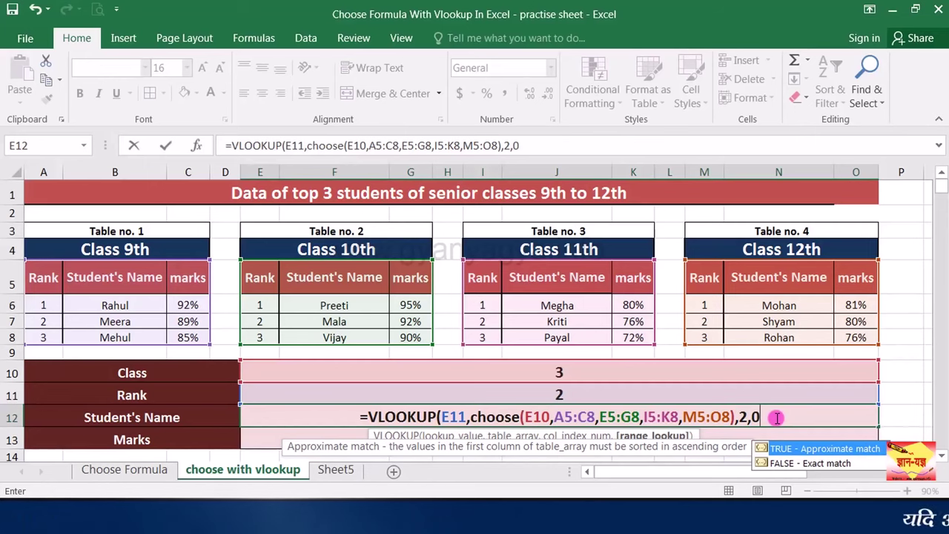
Complete the Student's Name formula in E12 as =VLOOKUP(E11,CHOOSE(E10,A5:C8,E5:G8,I5:K8,M5:O8),2,0).
type(")")
key("Return")
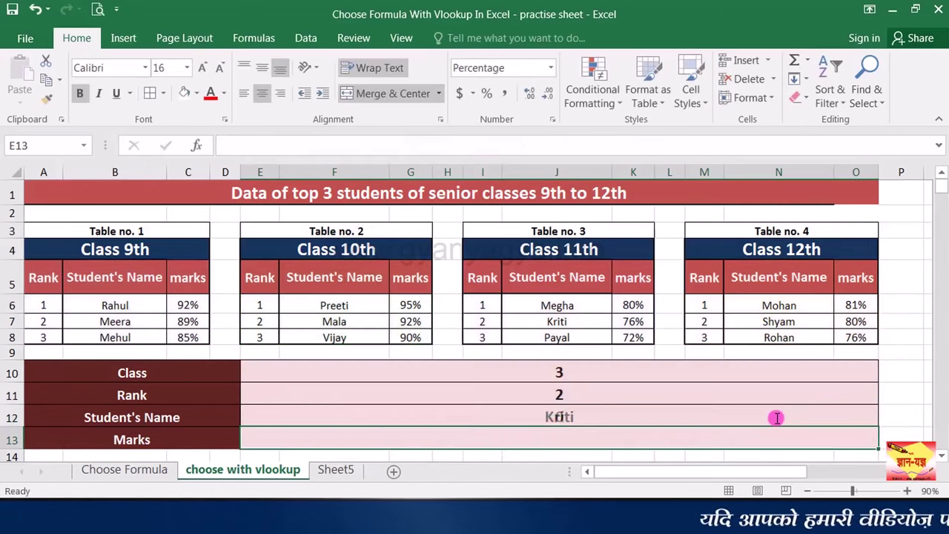
left_click(620, 416)
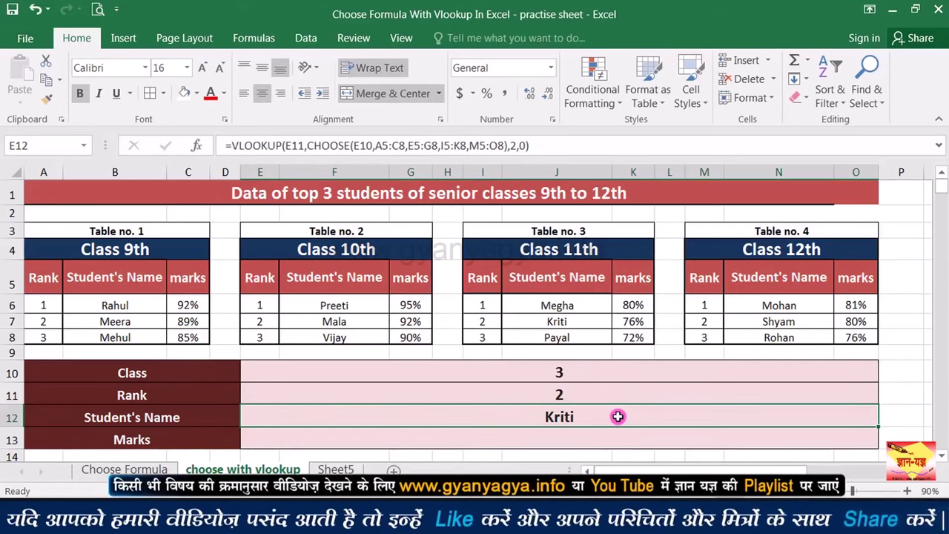
Start a VLOOKUP in the Marks cell E13 with lookup value E11 and a nested CHOOSE using E10 as its index number.
left_click(564, 440)
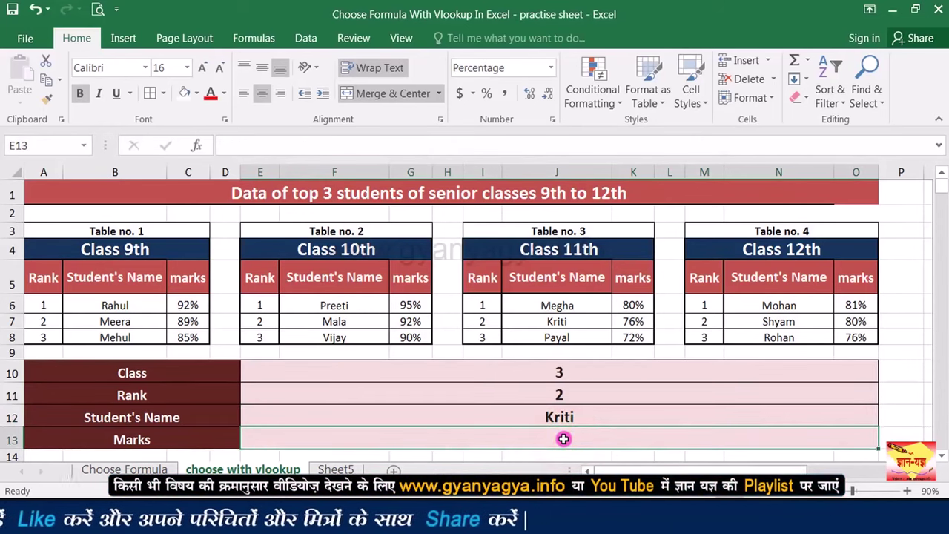
type("=")
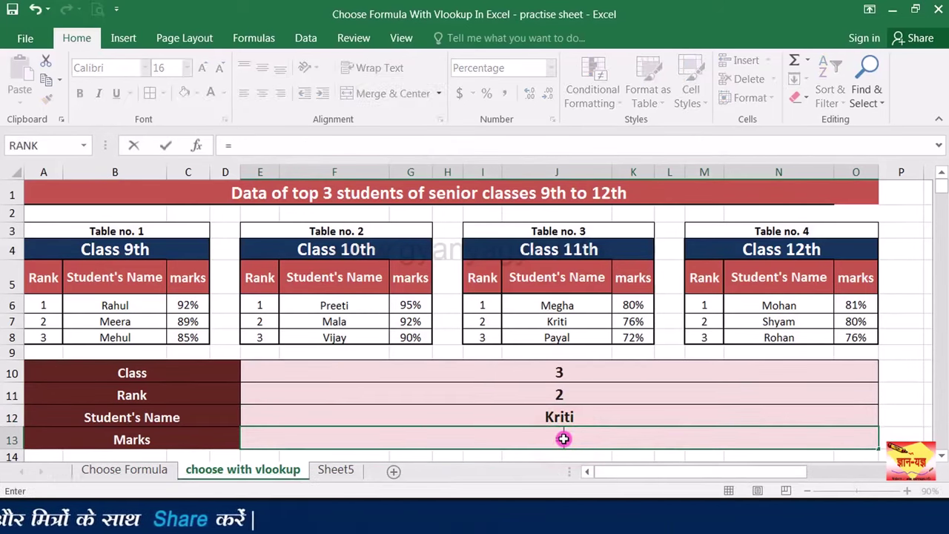
type("vlook")
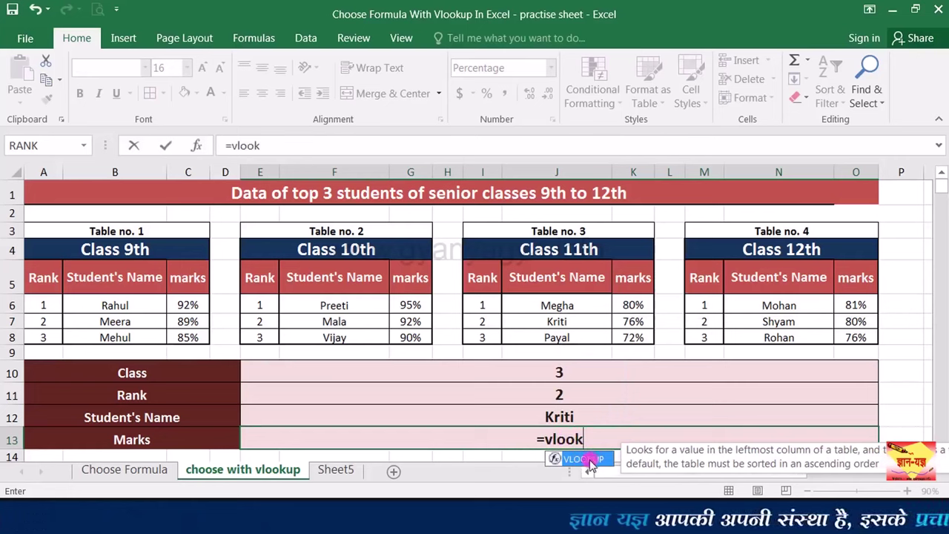
double_click(591, 460)
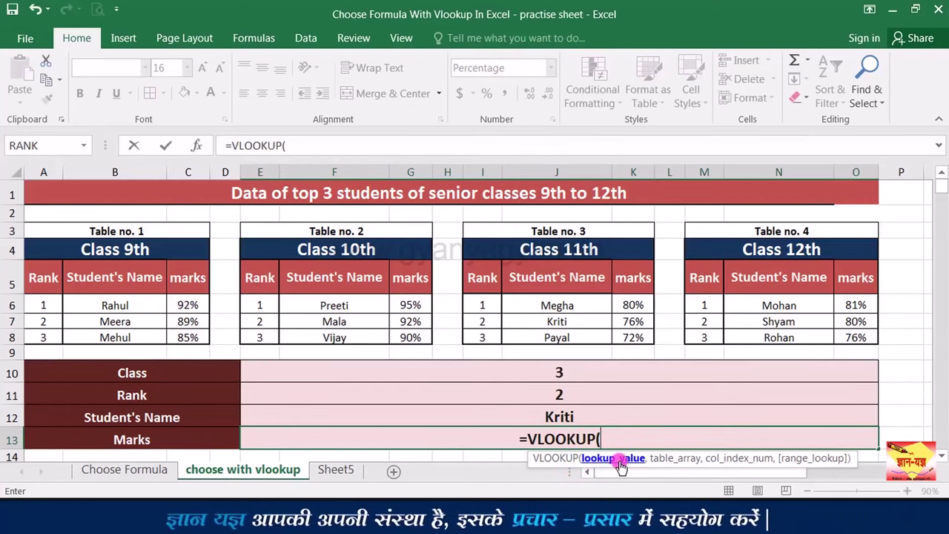
left_click(558, 393)
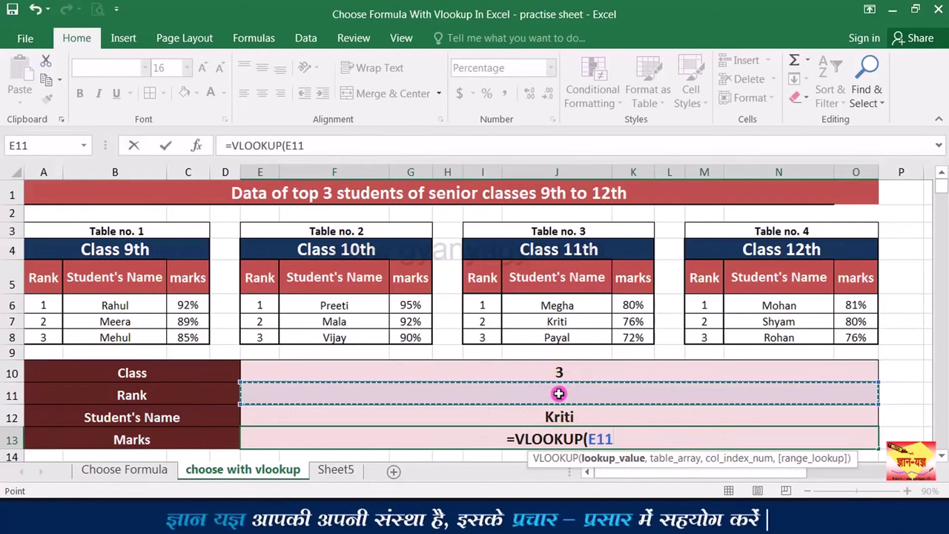
type(",")
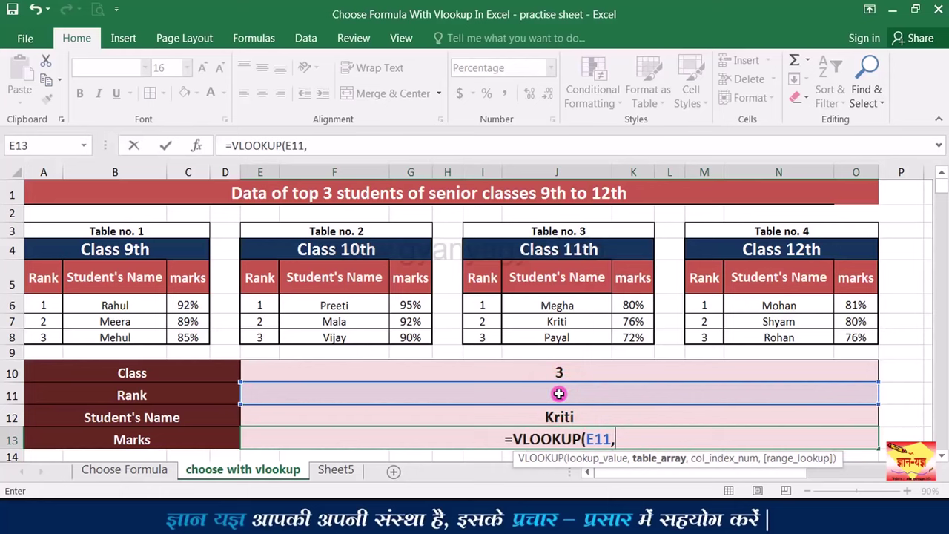
type("choo")
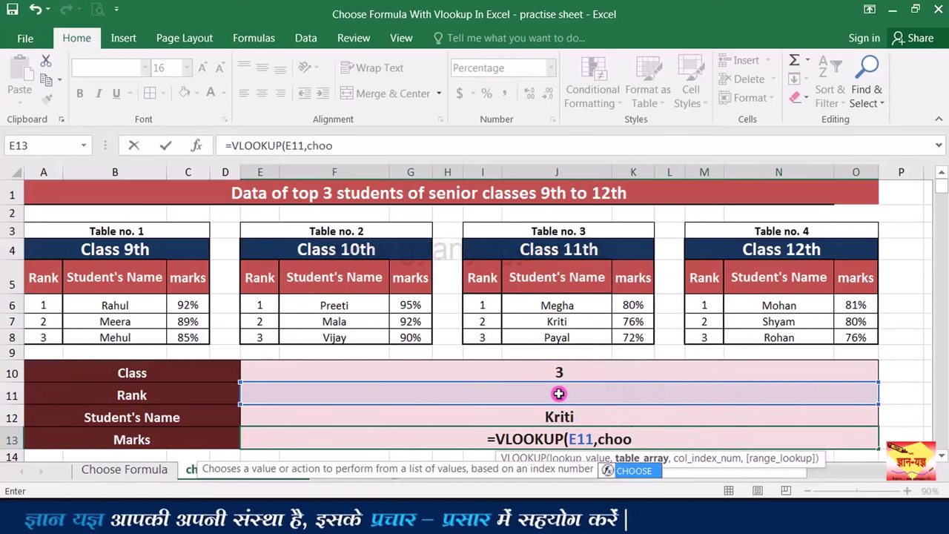
double_click(635, 473)
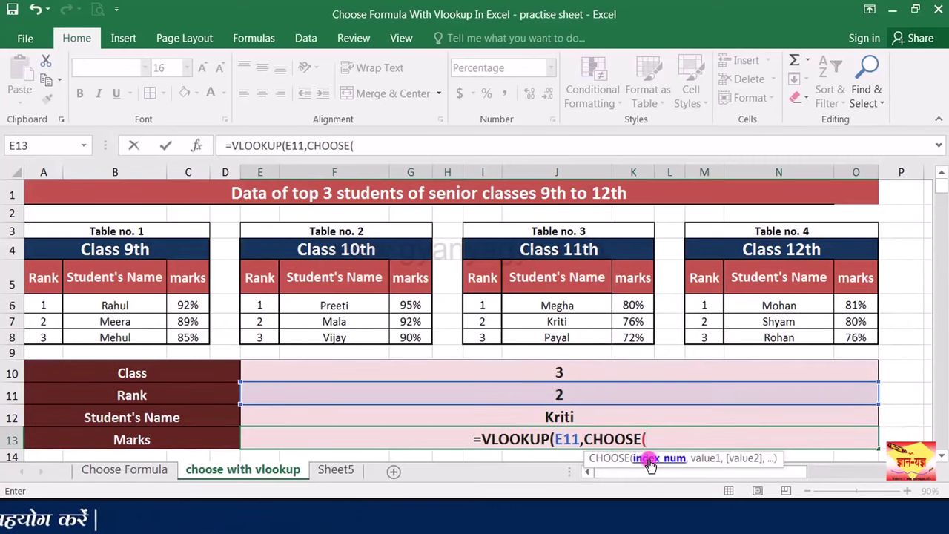
left_click(573, 373)
type(",")
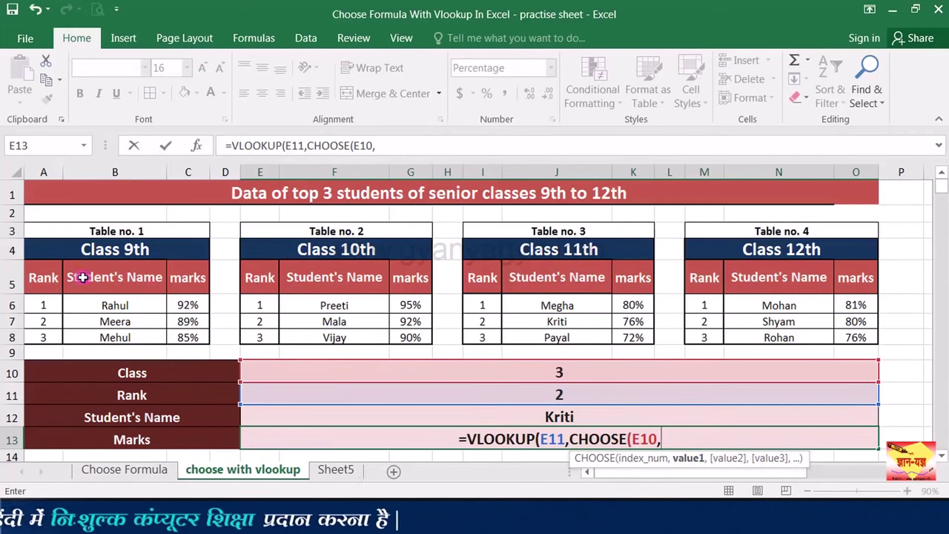
Supply the four class tables A5:C8, E5:G8, I5:K8 and M5:O8 as the CHOOSE values and close the CHOOSE function.
left_click_drag(44, 268, 184, 336)
type(",")
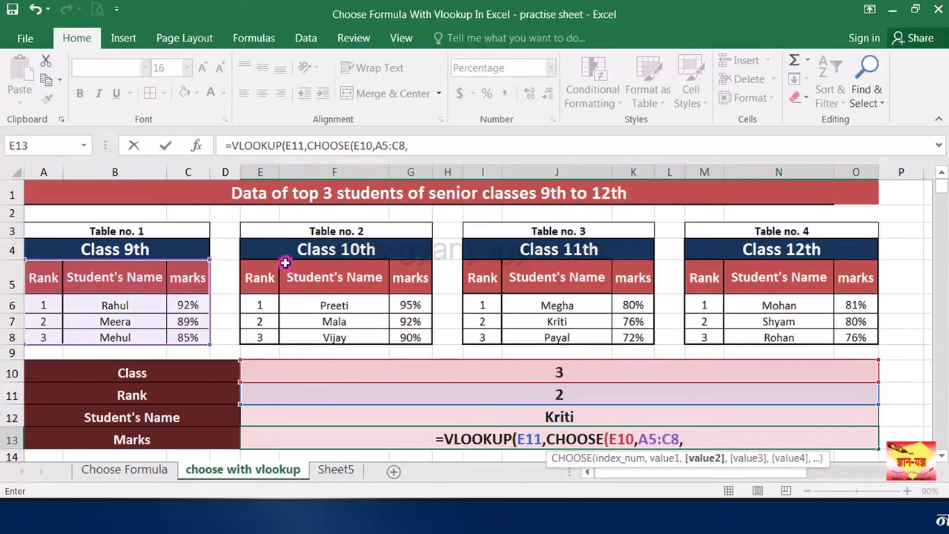
left_click_drag(256, 270, 403, 334)
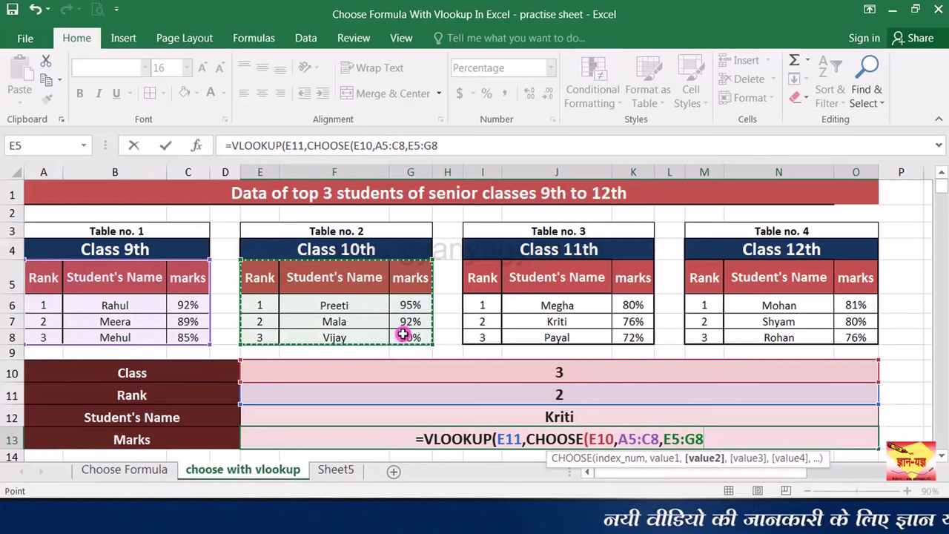
type(",")
left_click_drag(482, 276, 638, 339)
type(",")
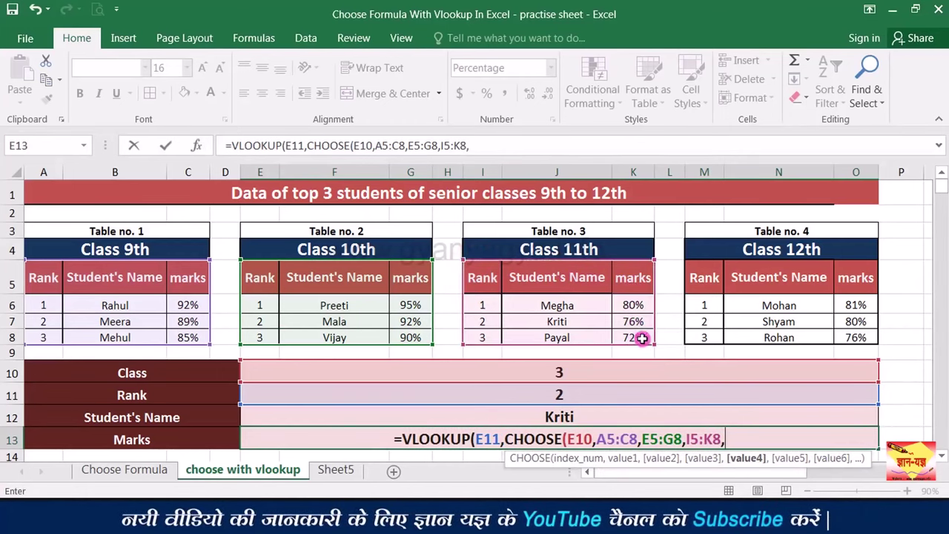
left_click_drag(712, 277, 836, 330)
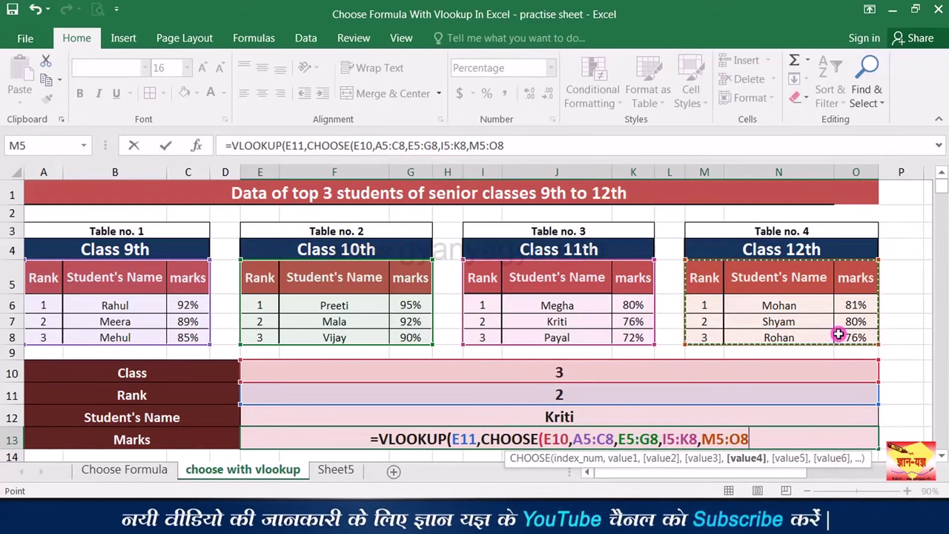
type(")")
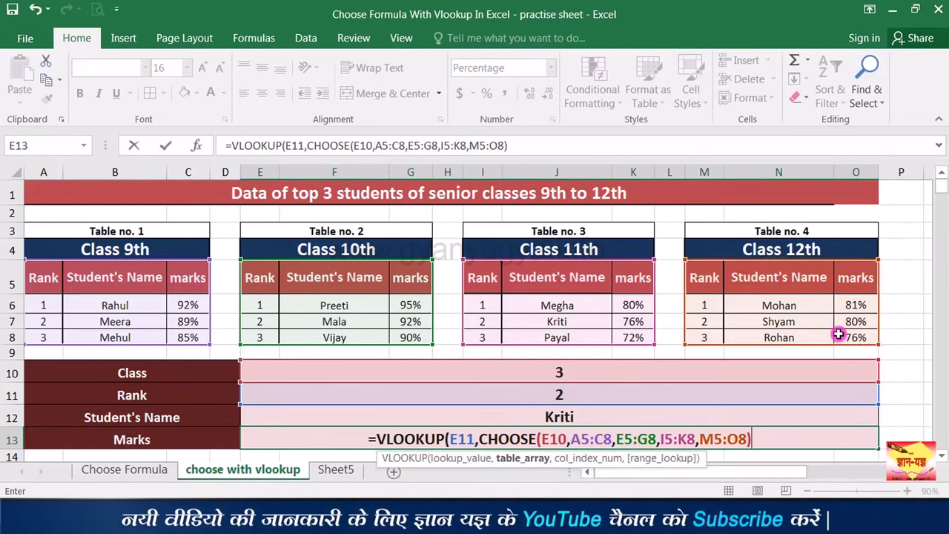
Finish the Marks formula in E13 with column index 3 and exact match 0.
type(",")
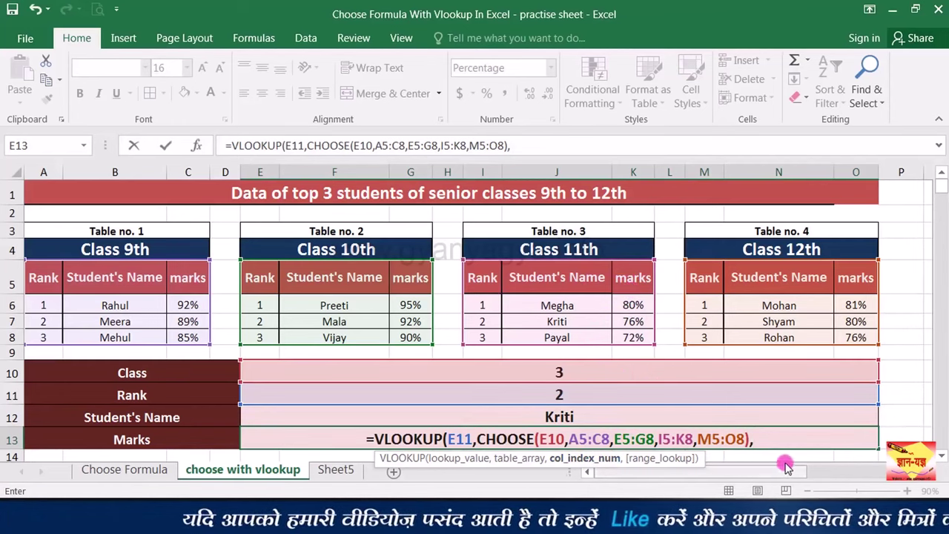
type("3")
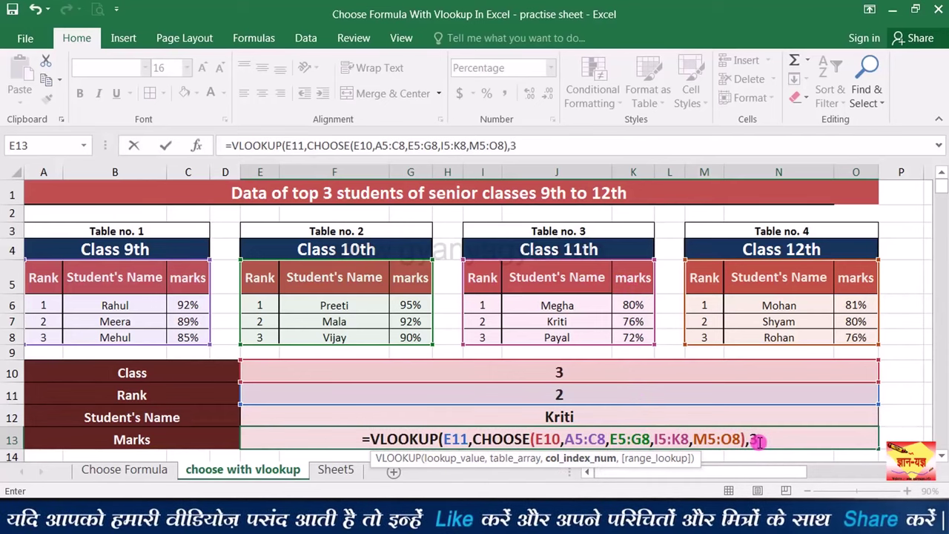
type(",")
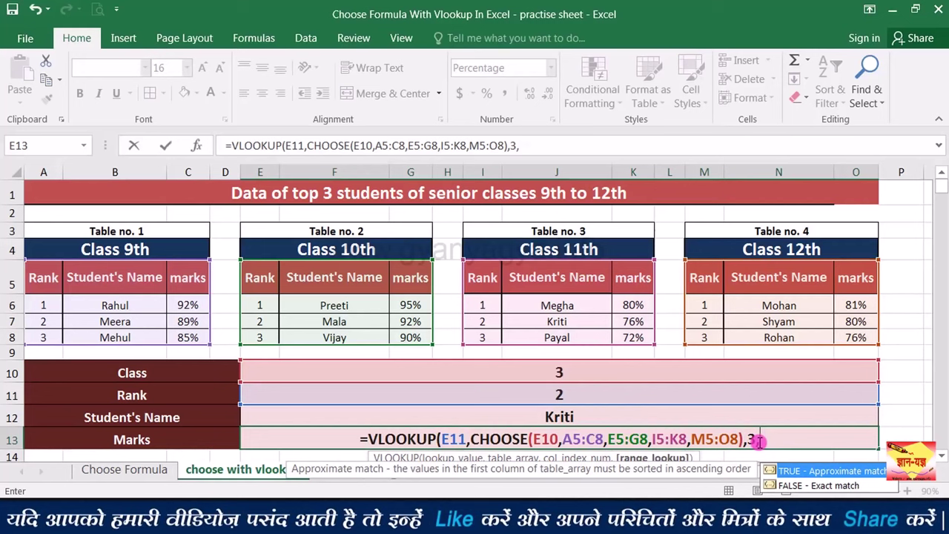
type("0")
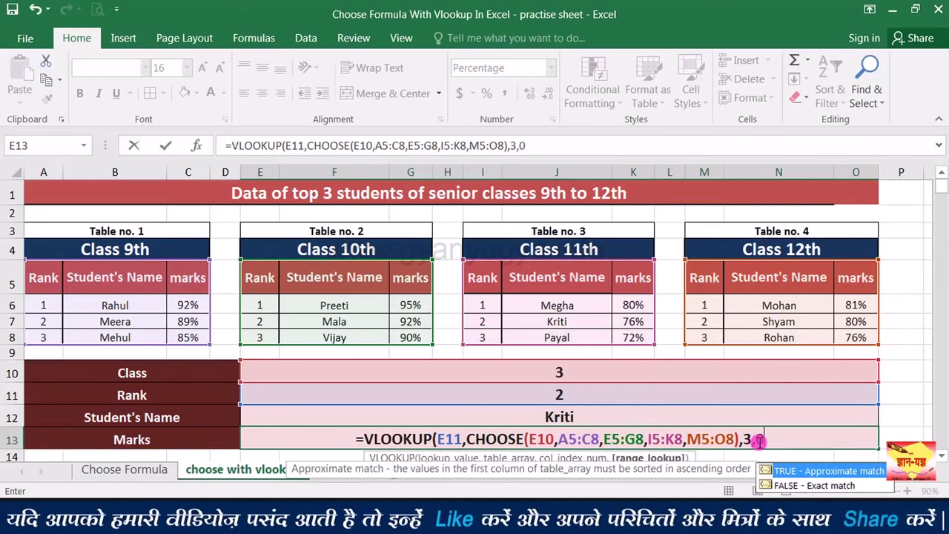
type(")")
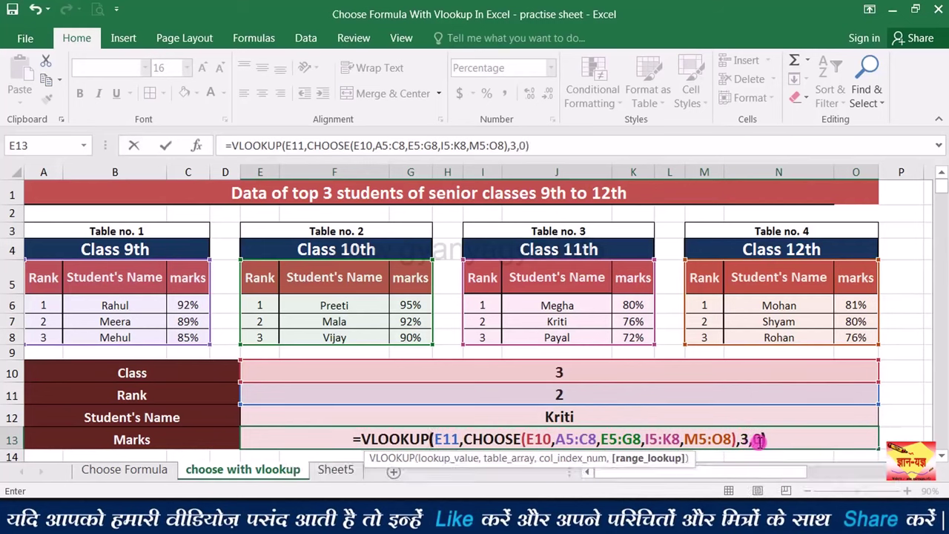
key("Return")
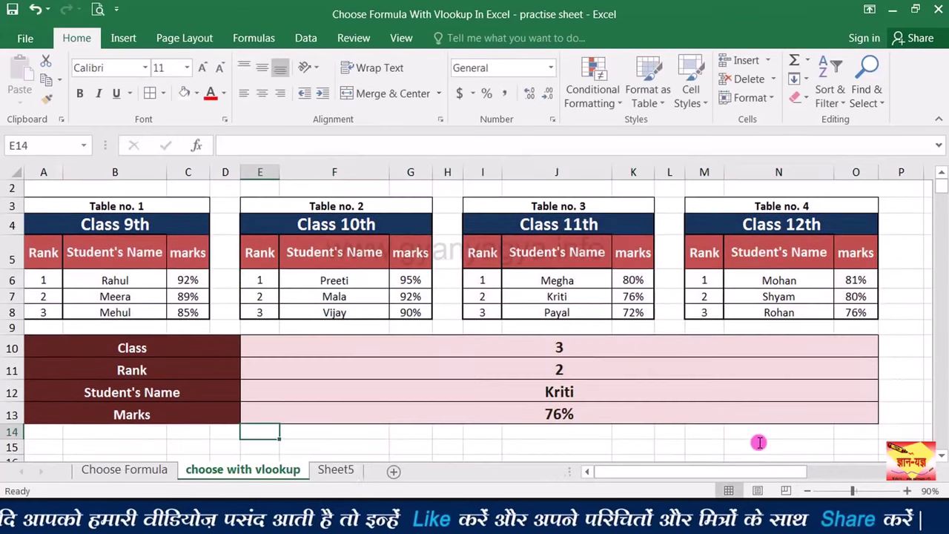
left_click(672, 416)
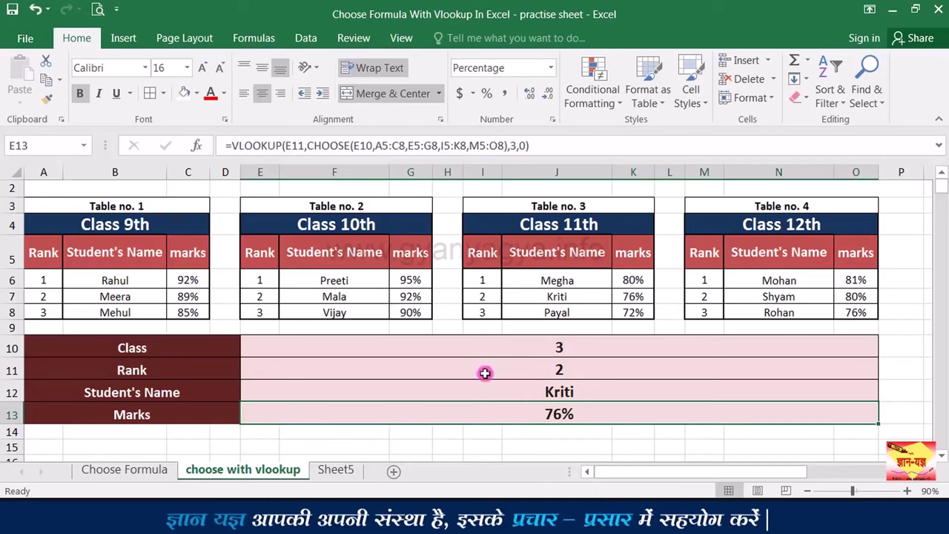
Set the Class value in E10 to 1 from its list of allowed values.
left_click(554, 348)
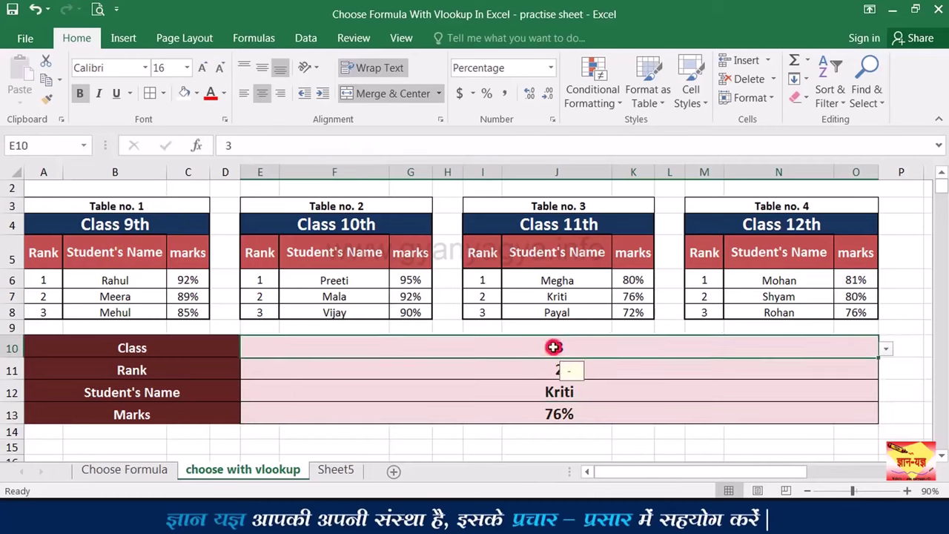
left_click(885, 348)
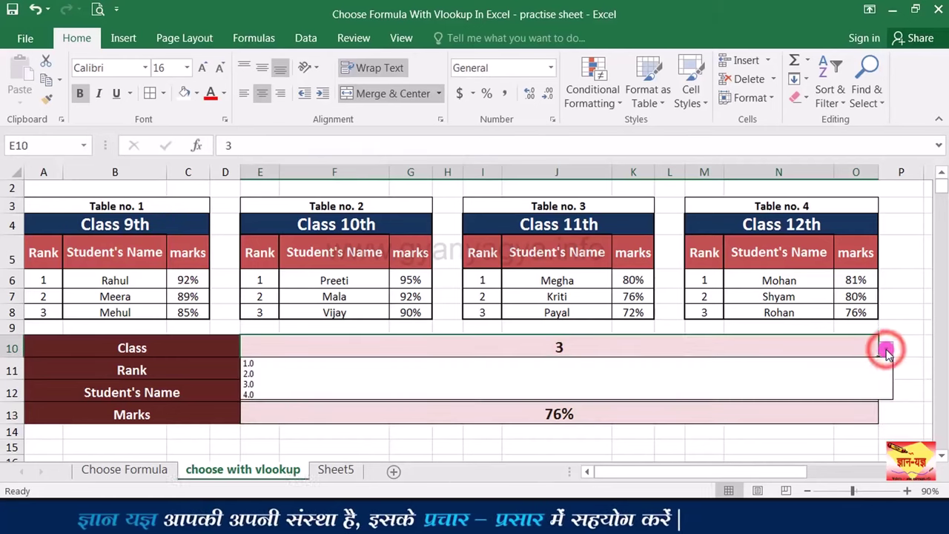
left_click(367, 364)
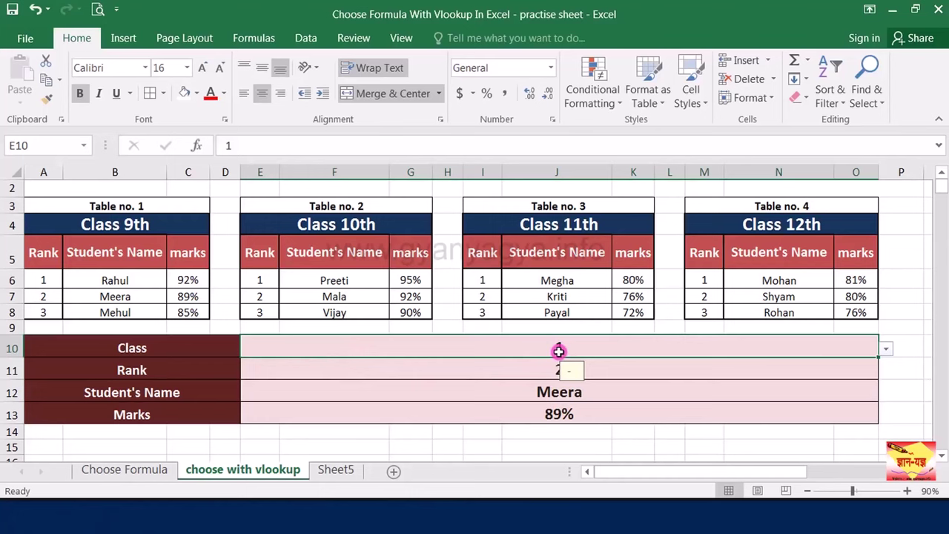
left_click(451, 455)
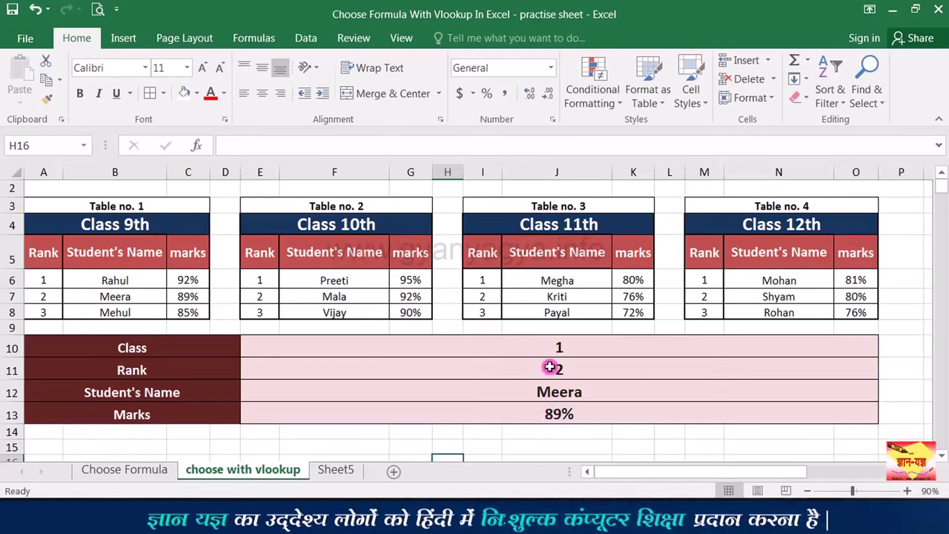
Set the Rank value in E11 to 1 from its list of allowed values.
left_click(586, 369)
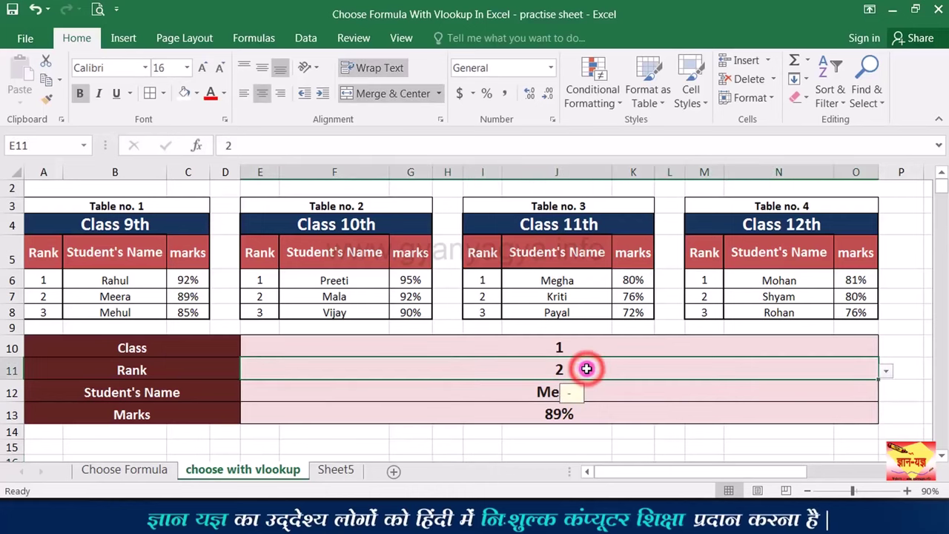
left_click(886, 371)
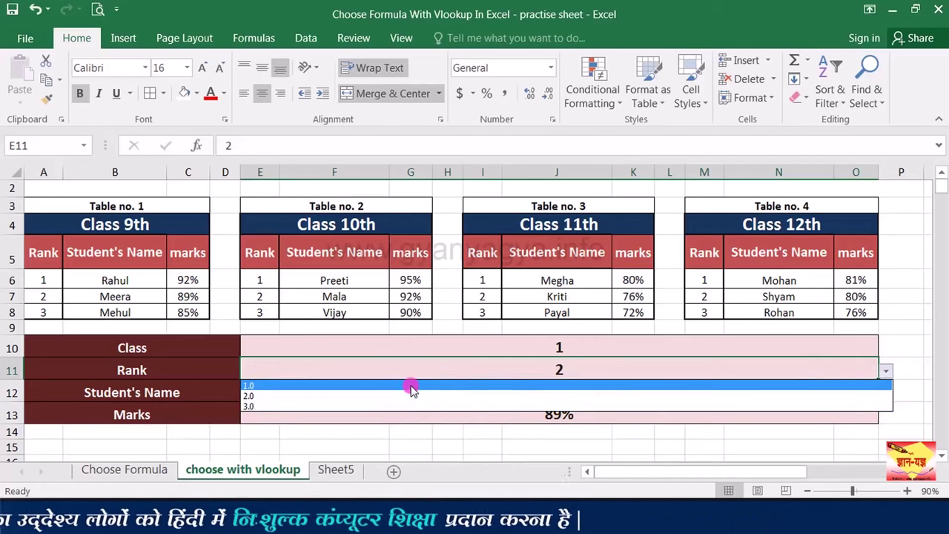
left_click(411, 386)
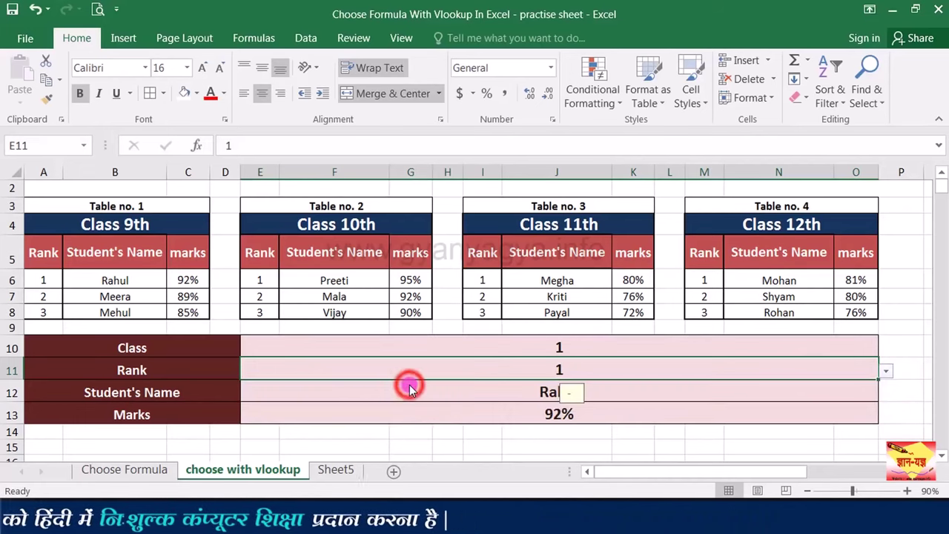
left_click(479, 445)
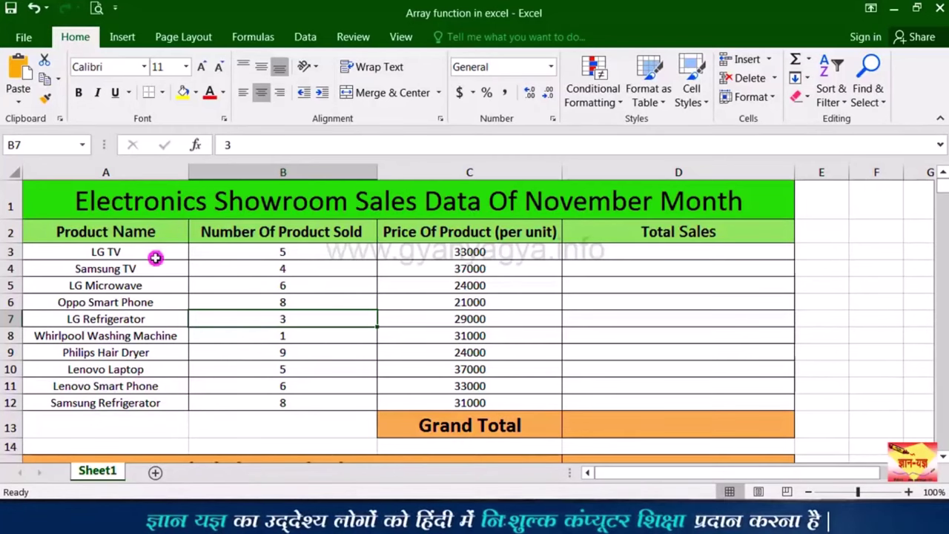
left_click(158, 334)
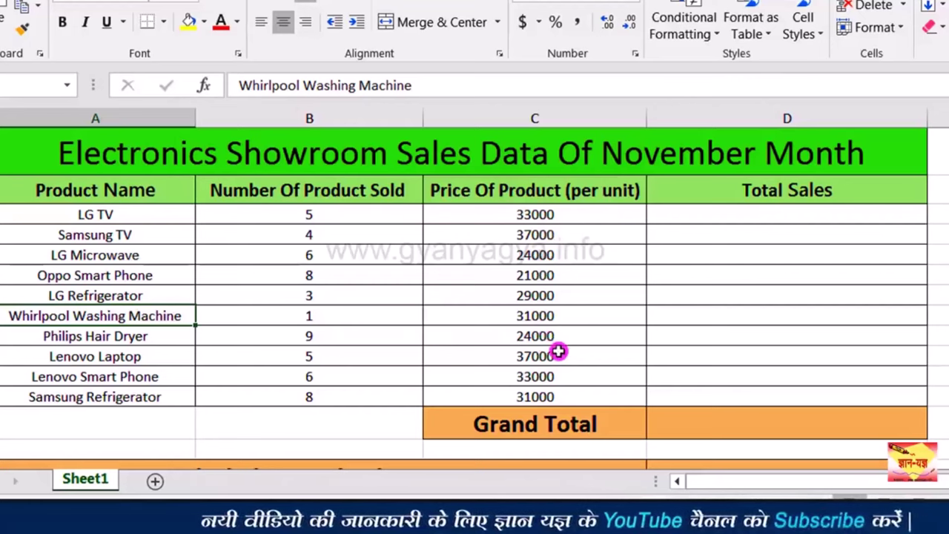
double_click(203, 257)
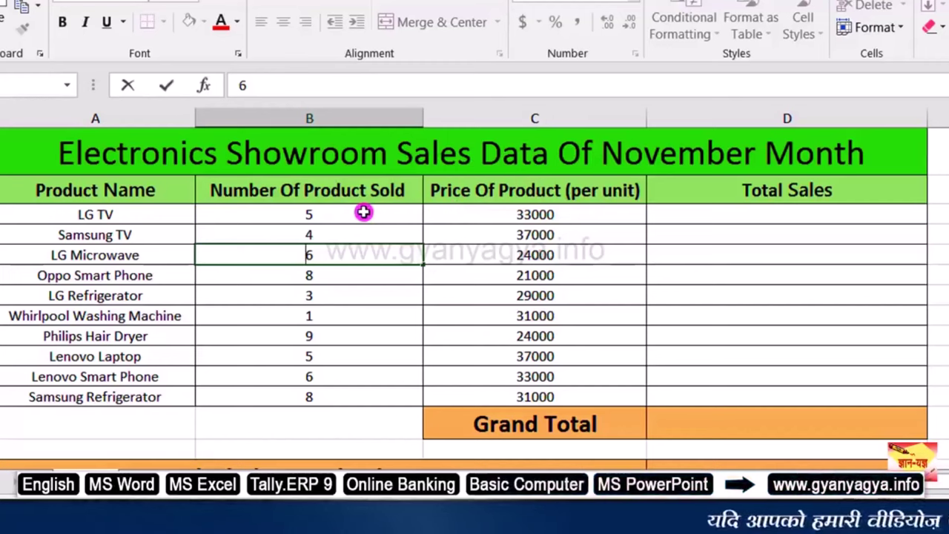
Calculate the LG TV total sales in D3 with =B3*C3 and fill the formula down through D12.
left_click(693, 213)
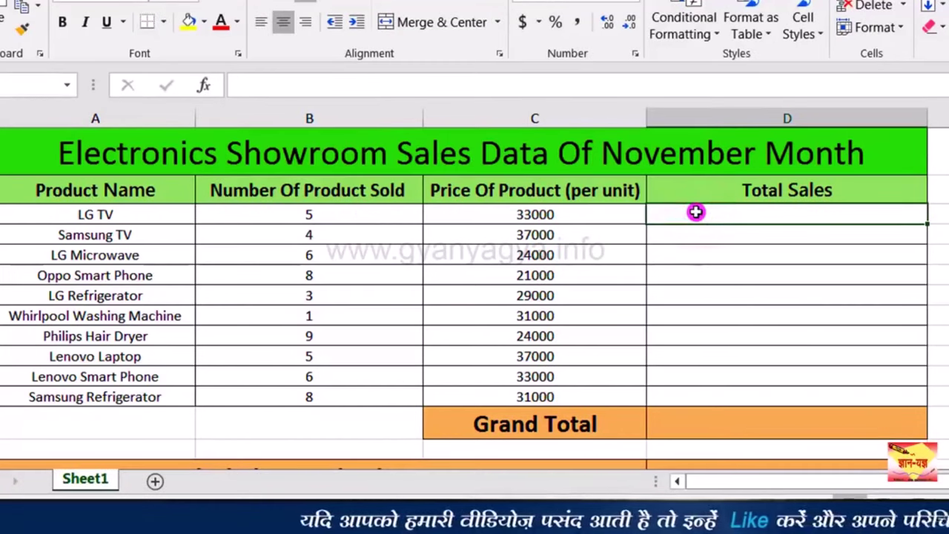
type("=")
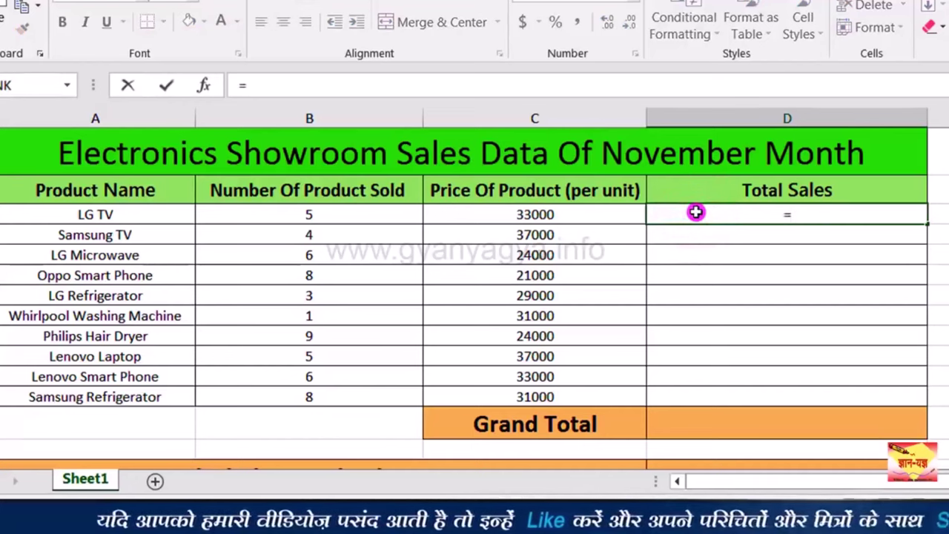
left_click(368, 213)
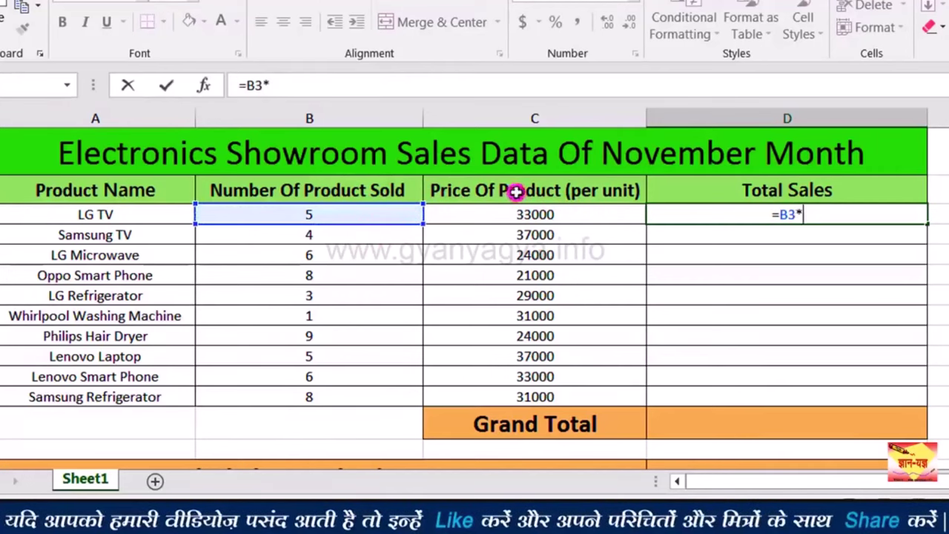
left_click(565, 213)
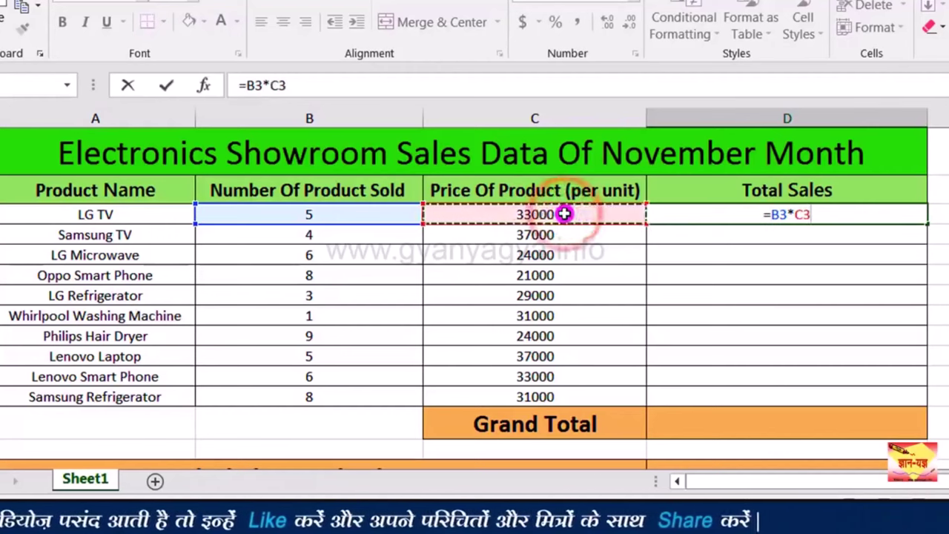
key("Return")
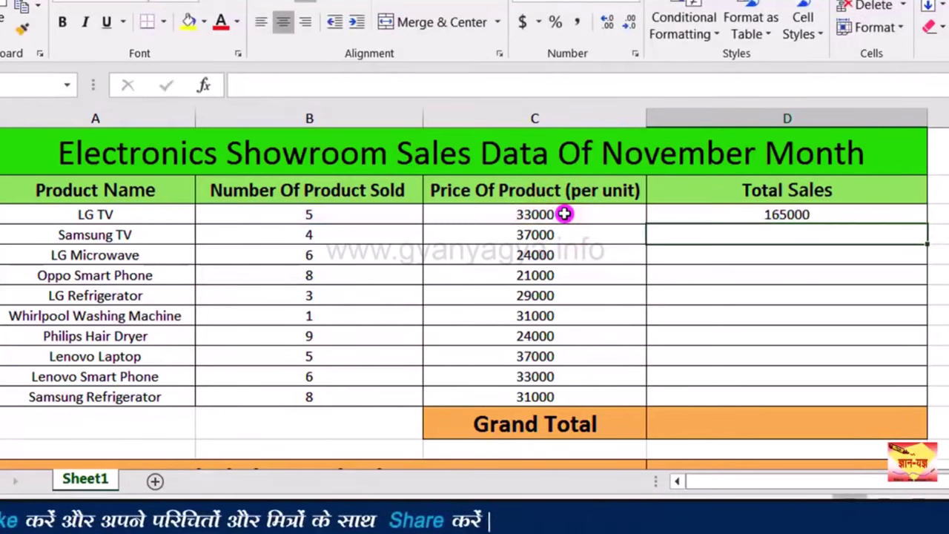
left_click(710, 214)
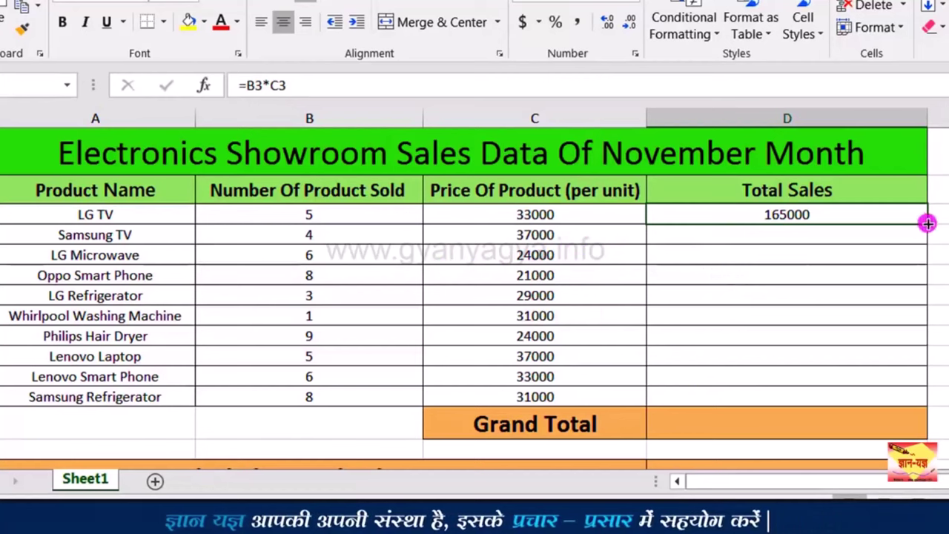
left_click_drag(927, 231, 913, 396)
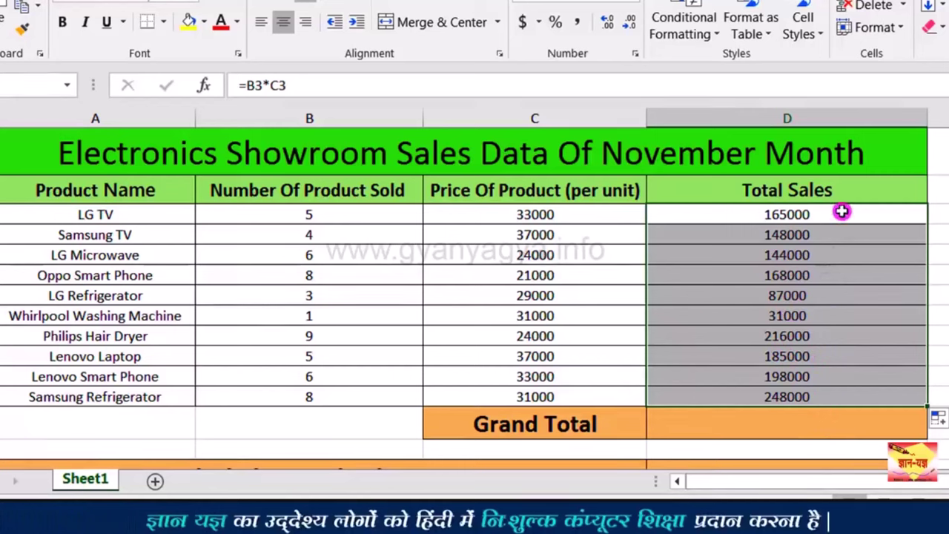
Sum the total sales in D3:D12 into the Grand Total cell D13 with AutoSum.
left_click_drag(842, 212, 853, 393)
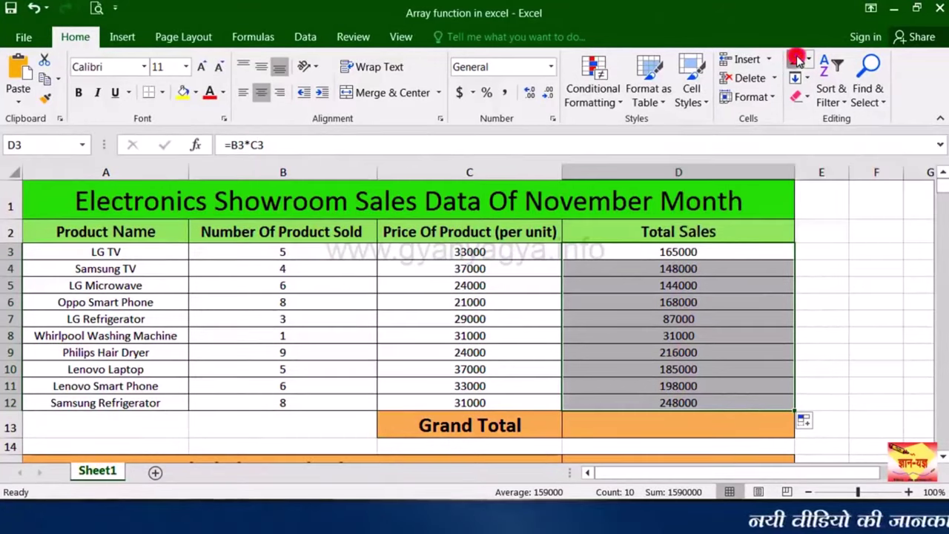
left_click(798, 60)
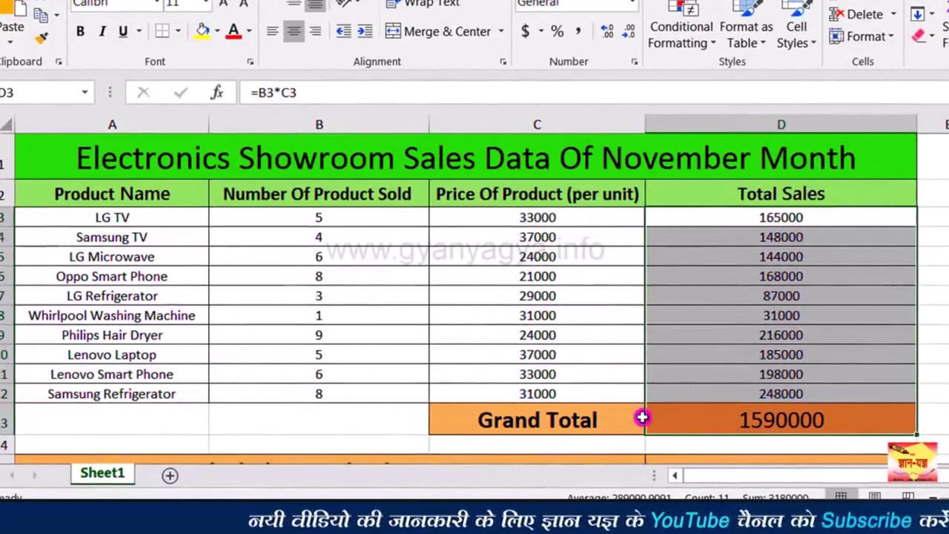
left_click(704, 422)
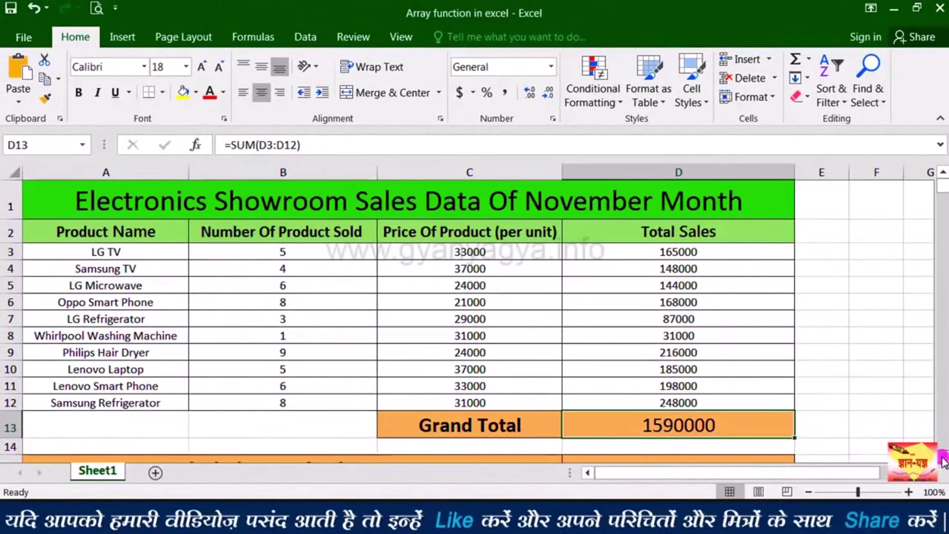
Enter =SUM(B3:B12*C3:C12) as an array formula in D15, the Calculating Total Using Array cell.
scroll(943, 460, "down", 1)
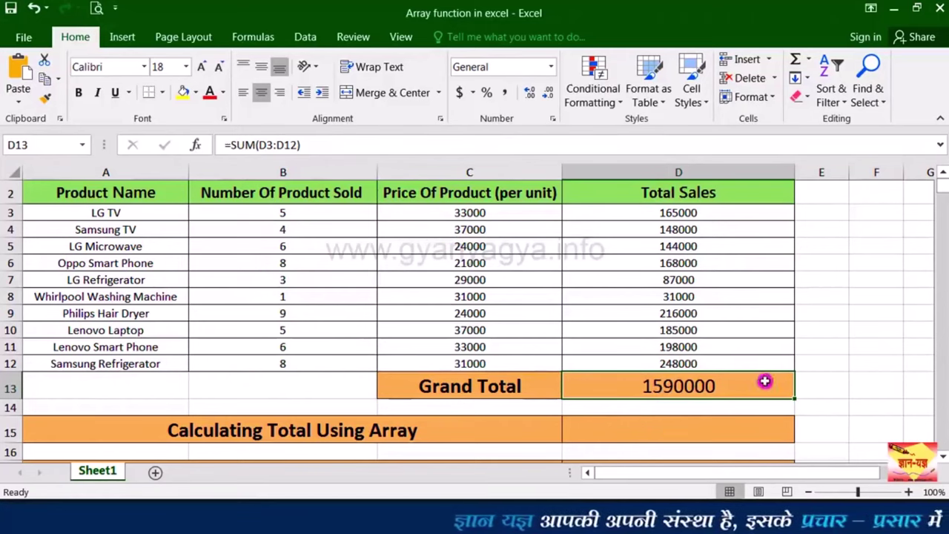
left_click(619, 428)
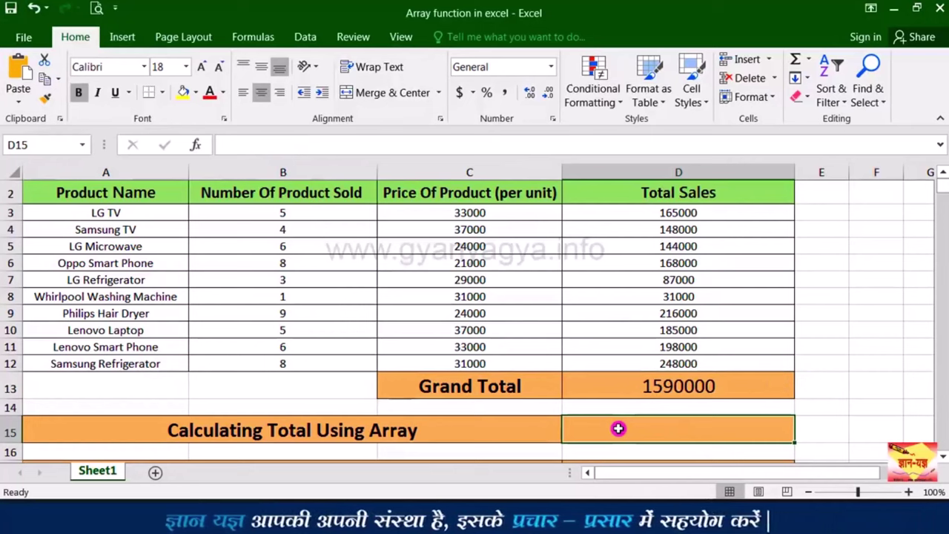
type("=")
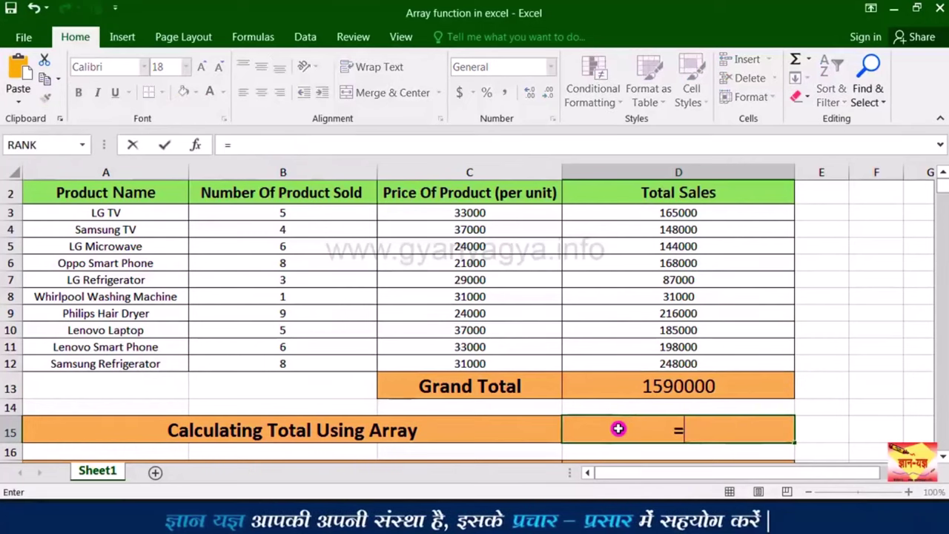
type("sum")
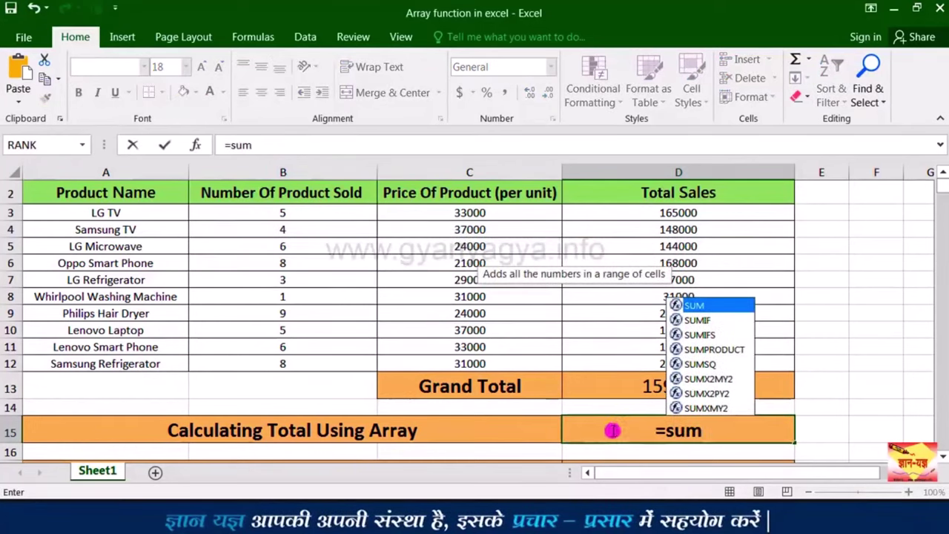
double_click(712, 306)
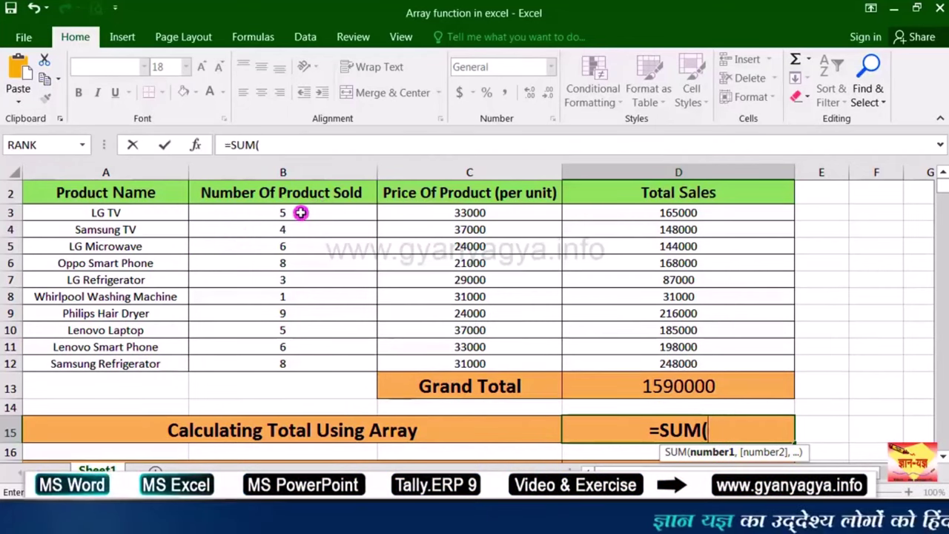
left_click_drag(301, 216, 298, 360)
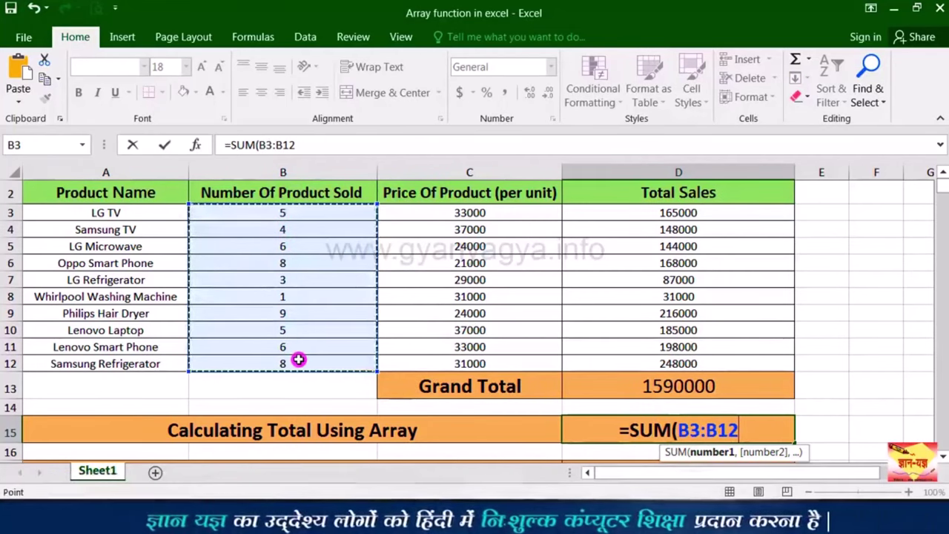
type("*")
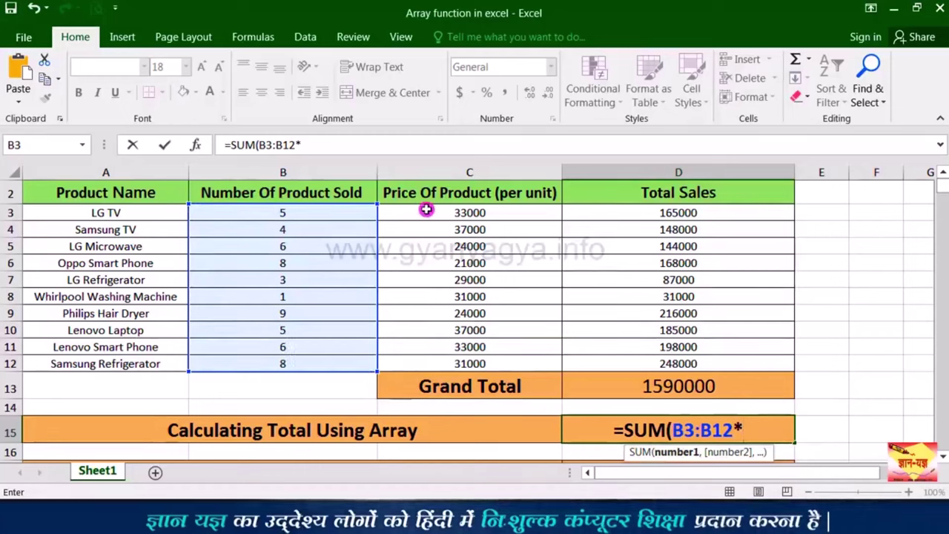
left_click_drag(426, 211, 424, 358)
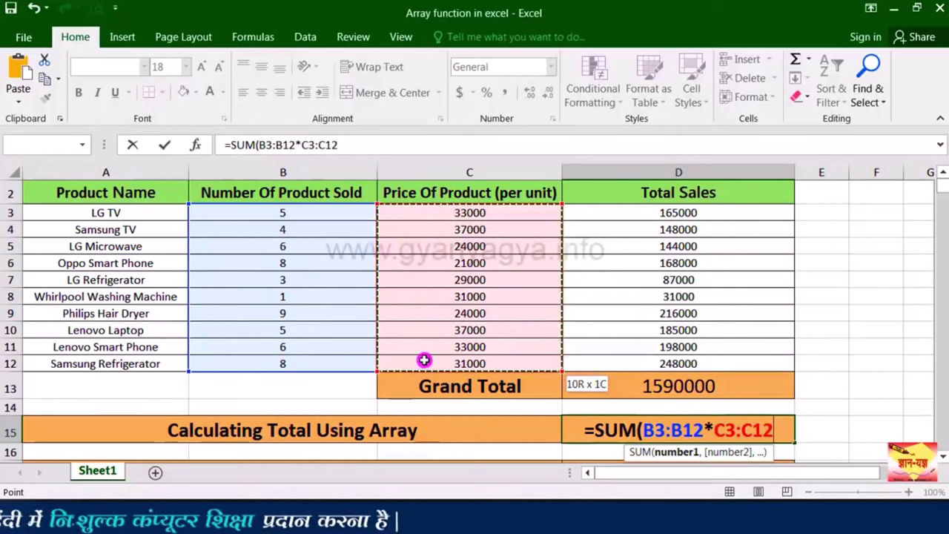
type(")")
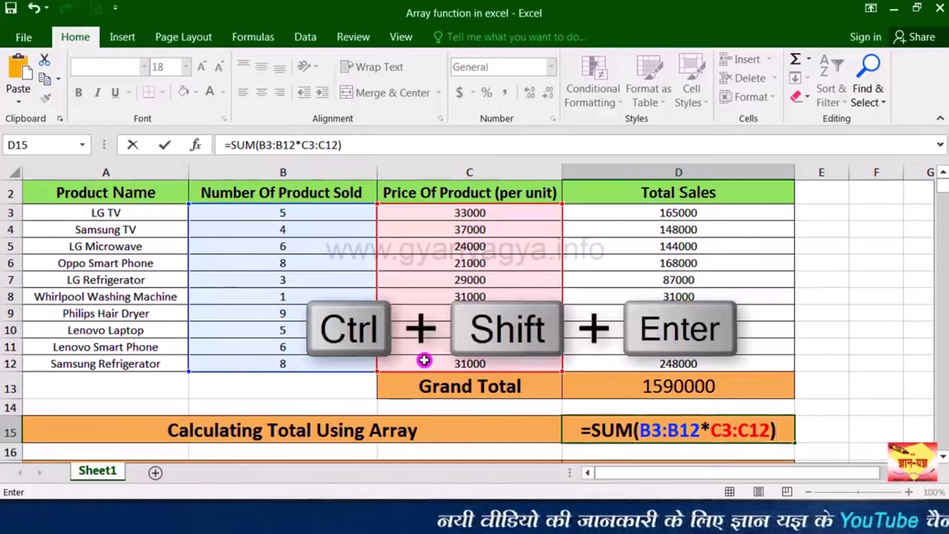
key("ctrl+shift+Return")
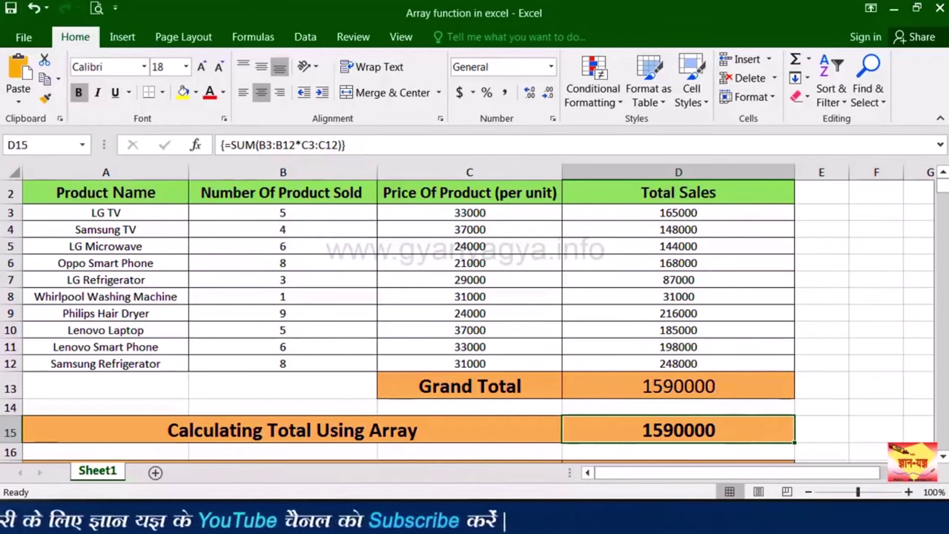
Enter =SUM(B3:B12*C3:C12) as an ordinary formula in D17, the Calculating Total Without Using Array cell.
scroll(567, 450, "down", 1)
left_click(568, 450)
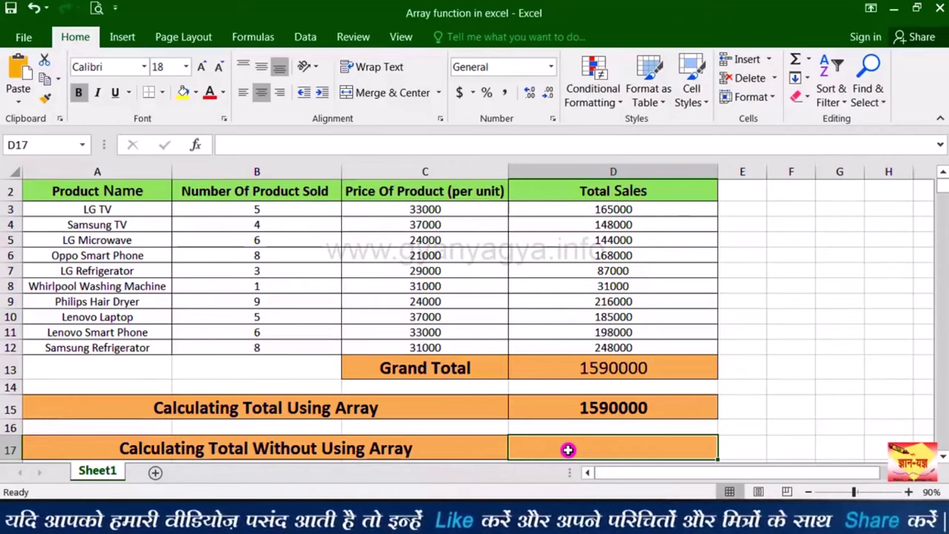
type("=")
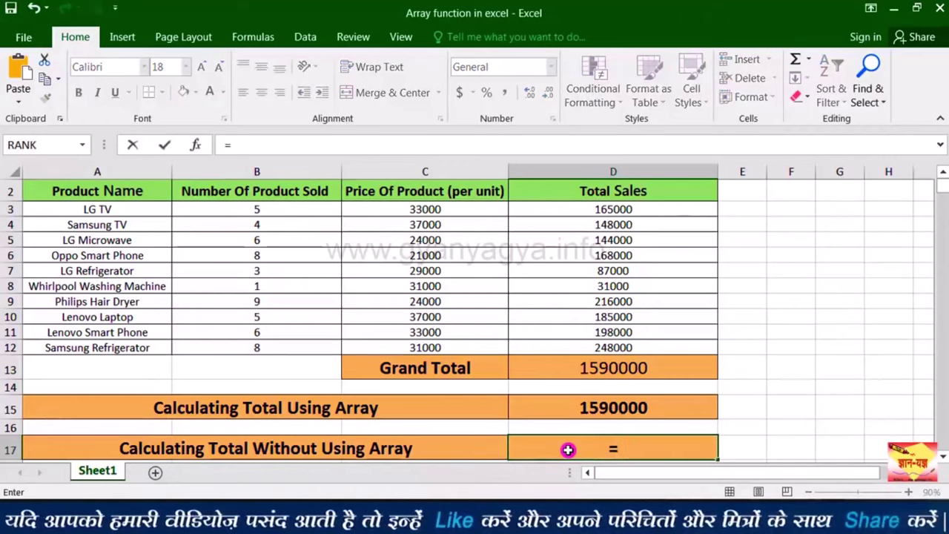
type("sum")
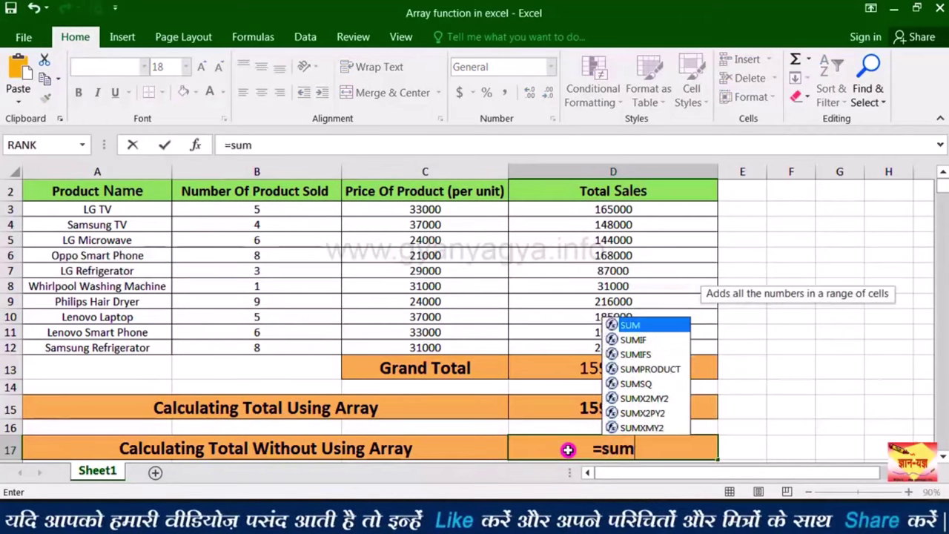
double_click(639, 326)
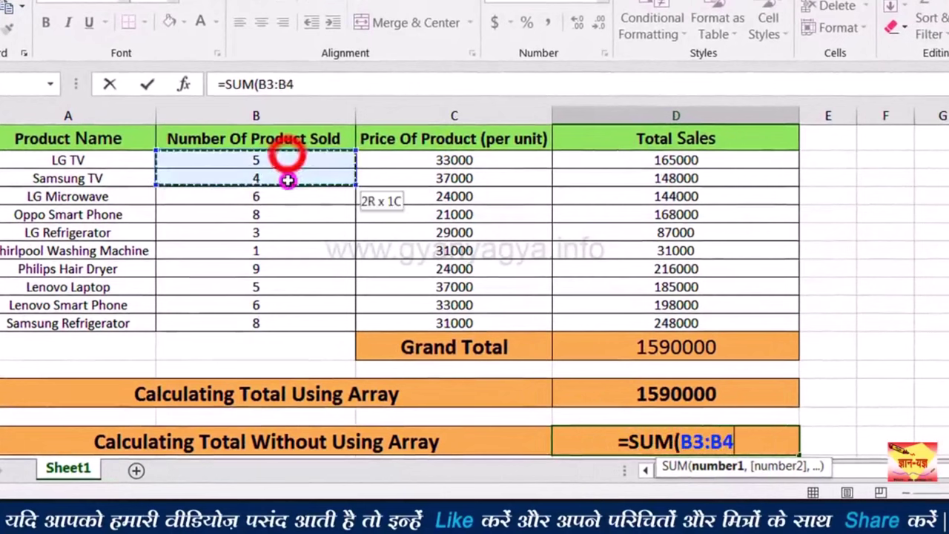
left_click_drag(288, 180, 281, 323)
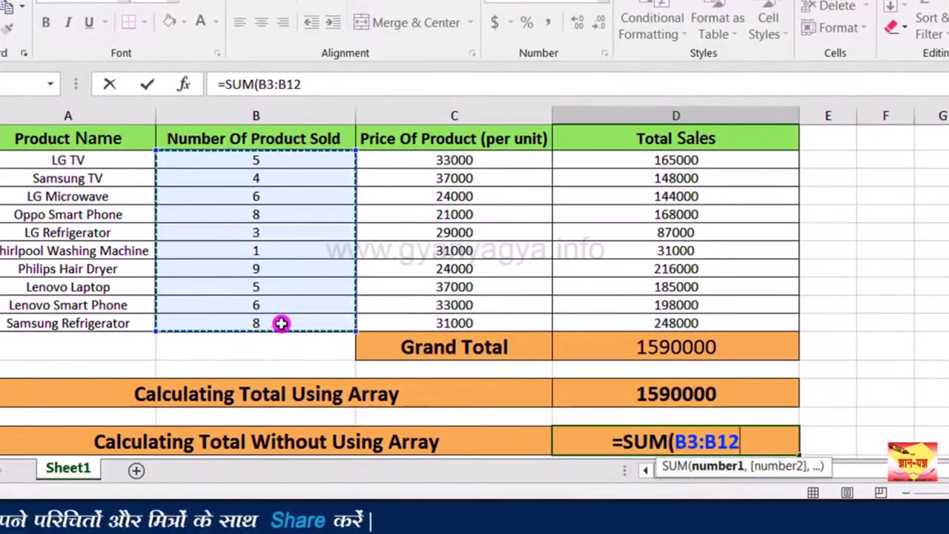
type("*")
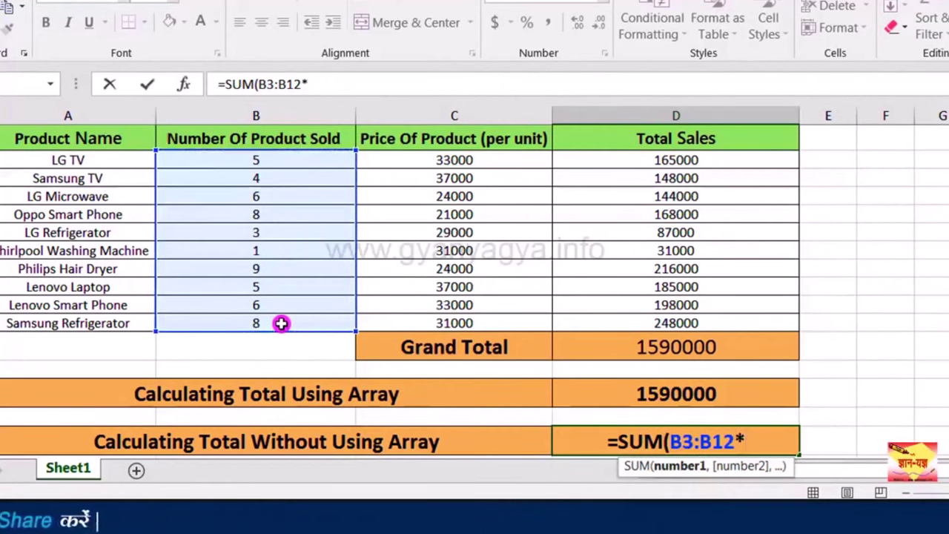
left_click_drag(423, 158, 428, 321)
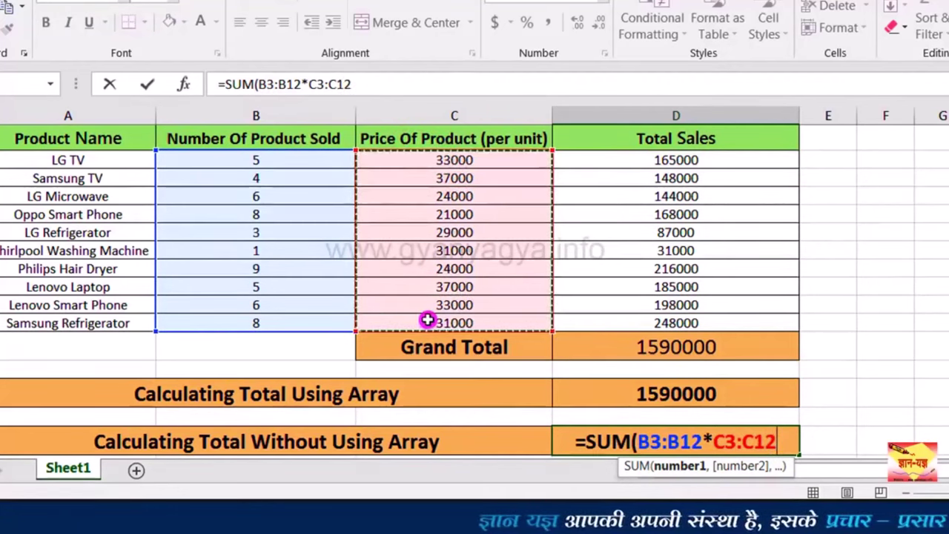
type(")")
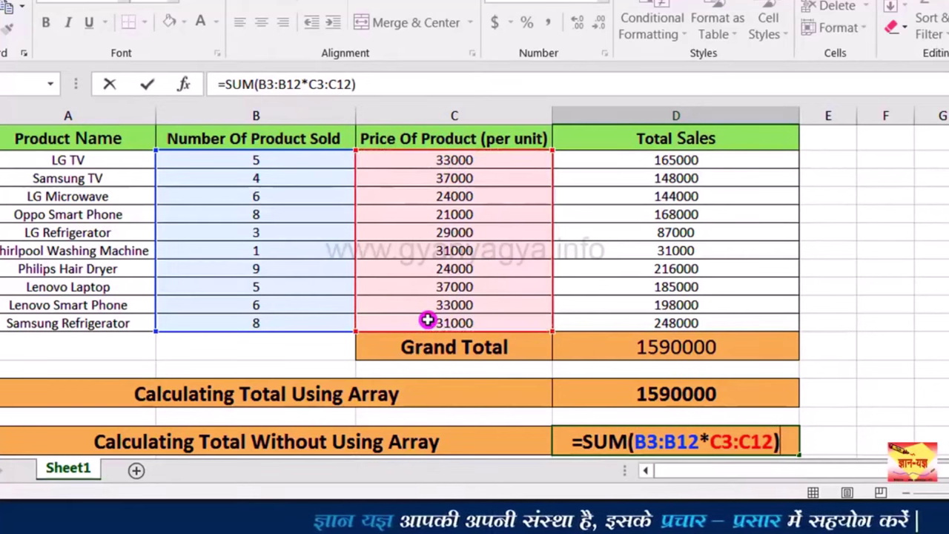
key("Return")
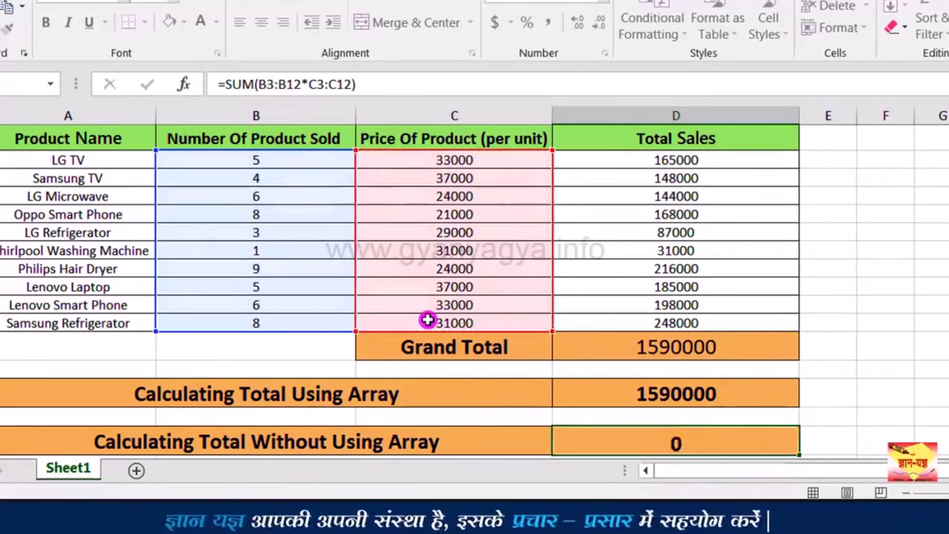
Compare the formulas in D15 and D17, and re-enter the SUM formula in D17 as an array formula.
left_click(570, 410)
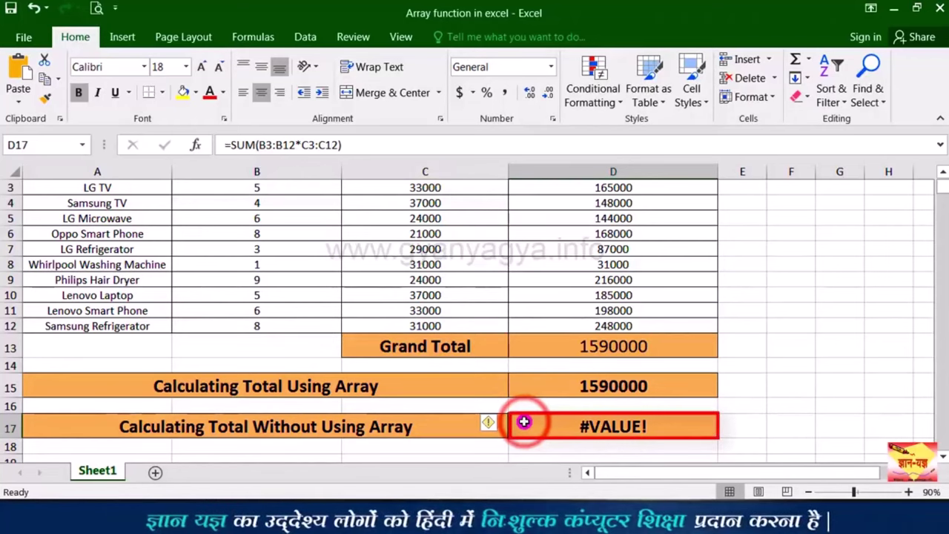
scroll(672, 367, "up", 1)
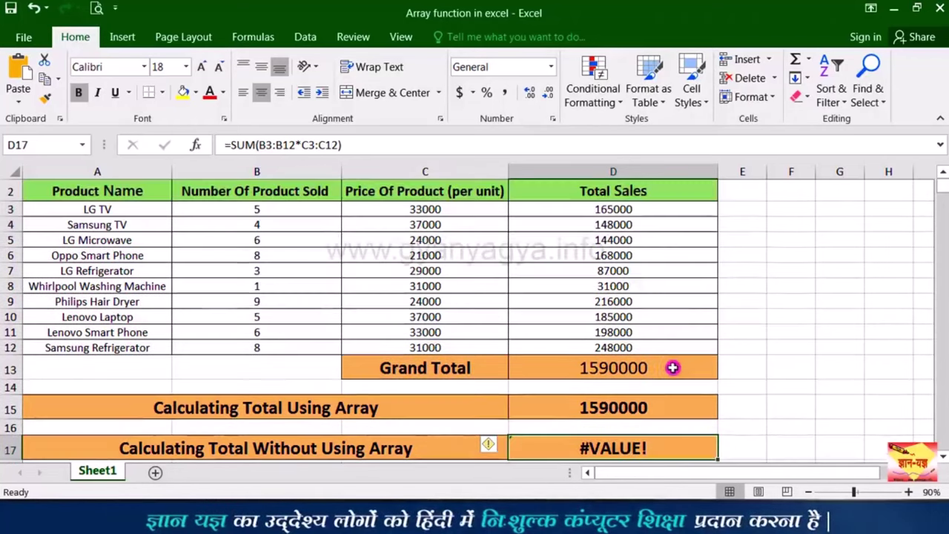
left_click(632, 401)
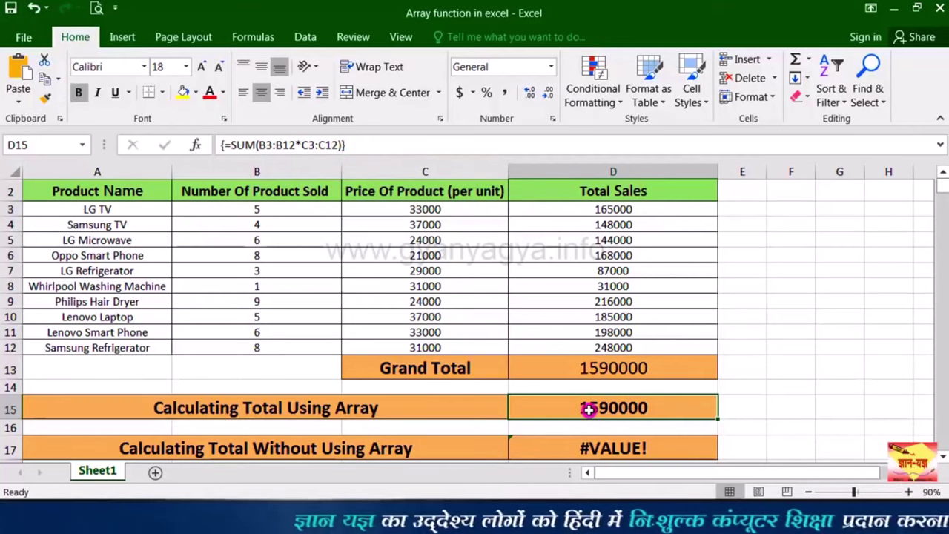
left_click(588, 448)
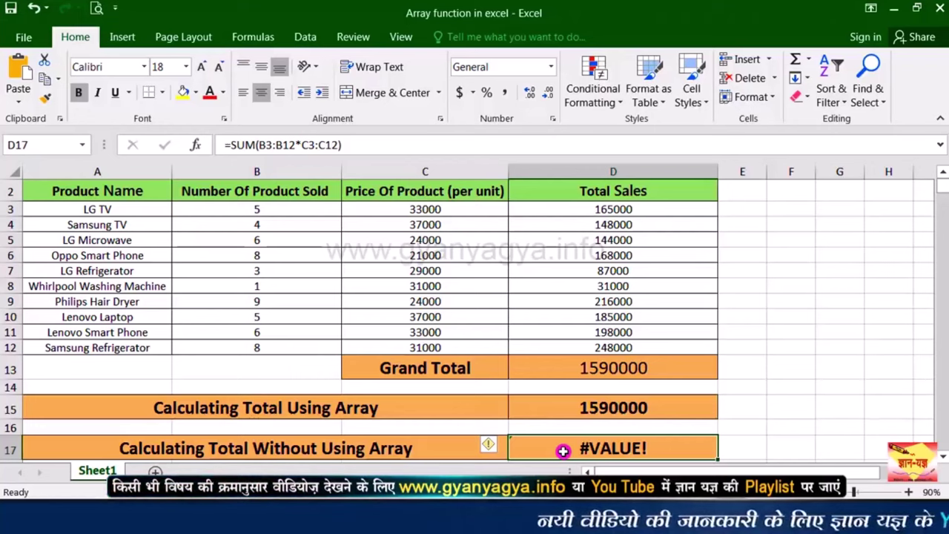
double_click(565, 450)
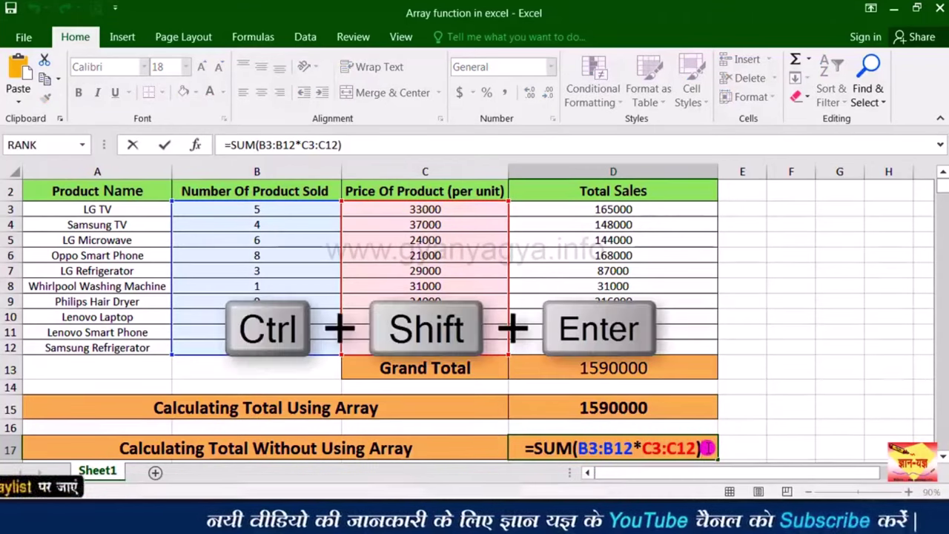
key("ctrl+shift+Return")
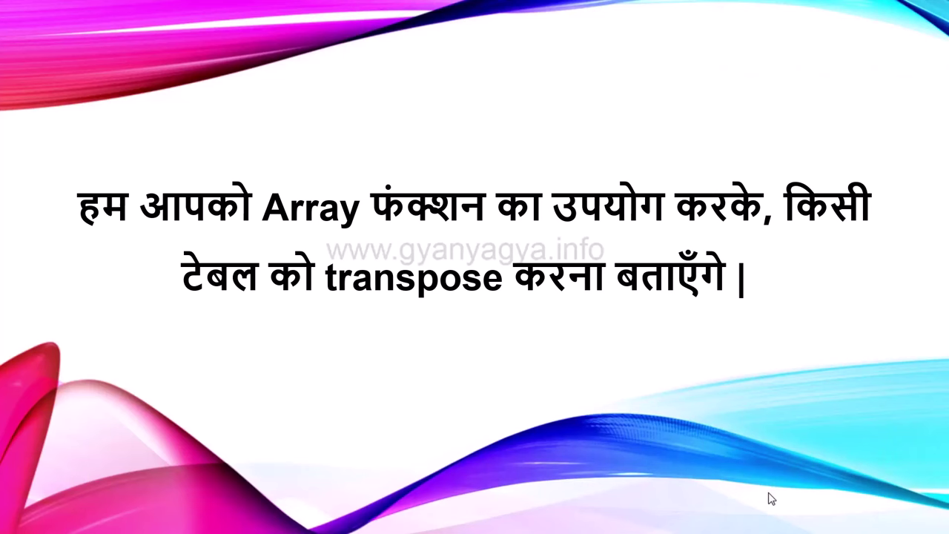
left_click(771, 498)
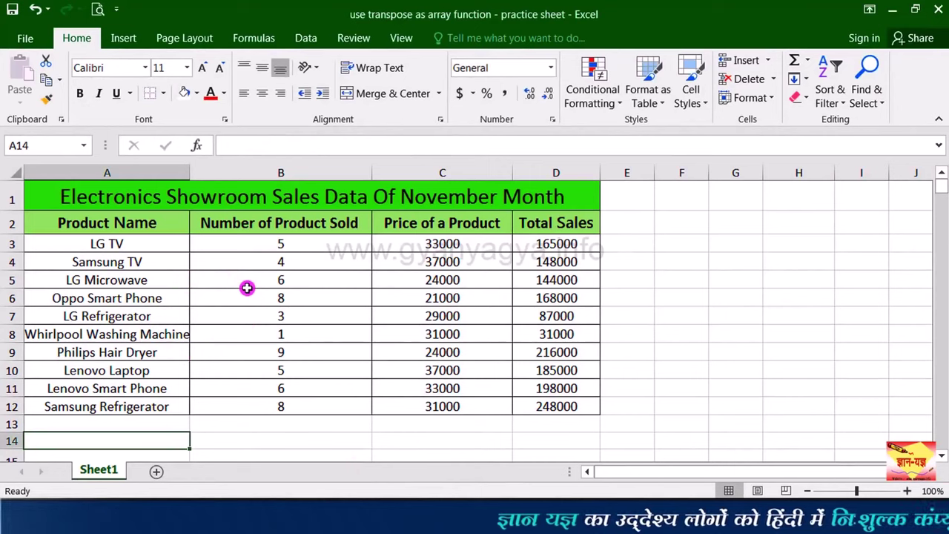
Copy the sales table A1:D12 and paste it transposed starting at A14 using Paste Special.
left_click_drag(59, 194, 190, 399)
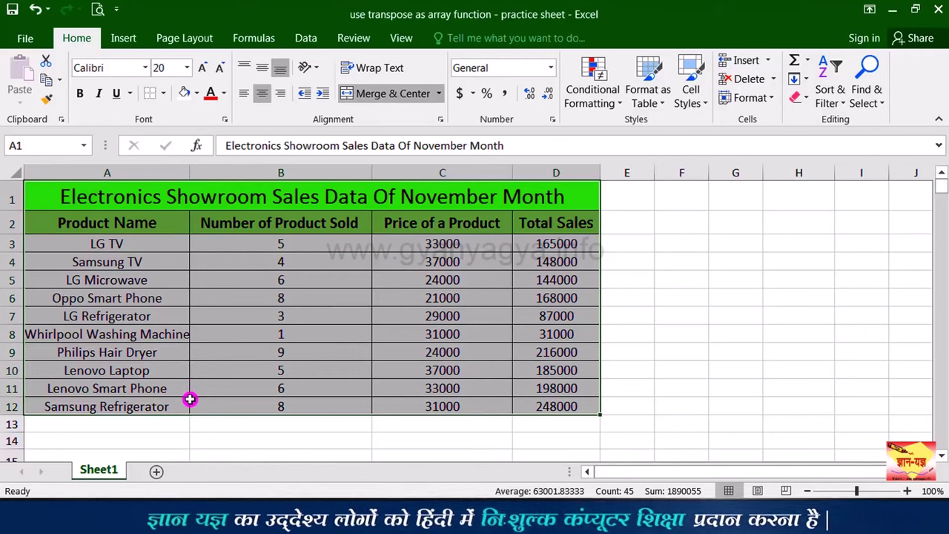
key("ctrl+c")
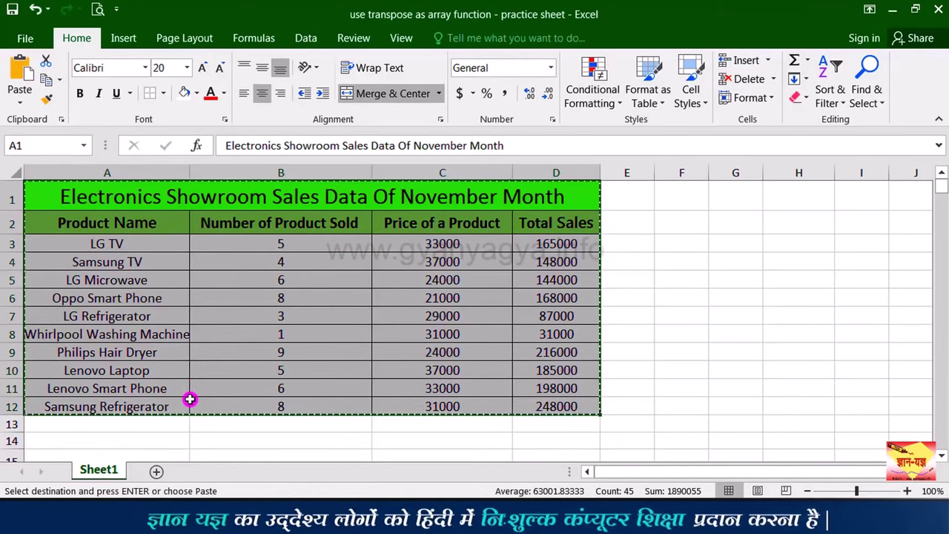
left_click(87, 443)
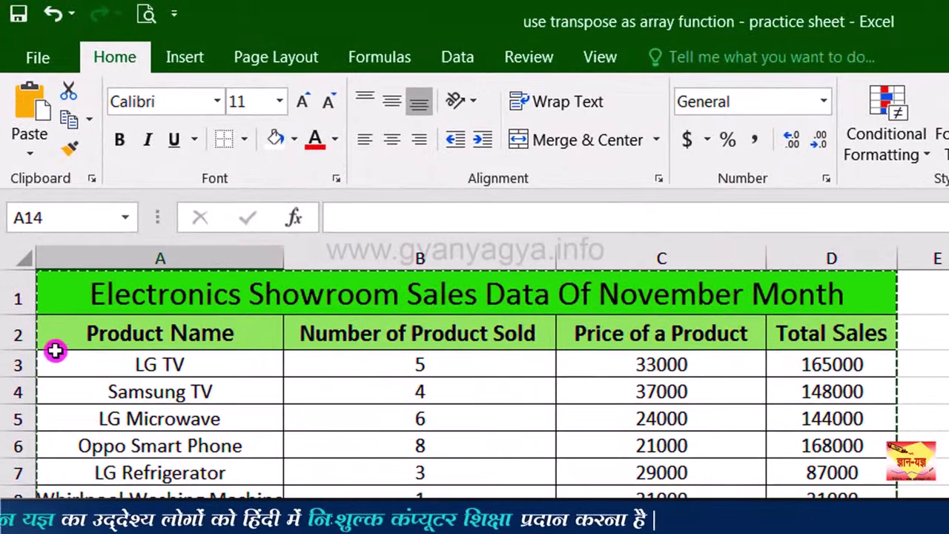
left_click(31, 152)
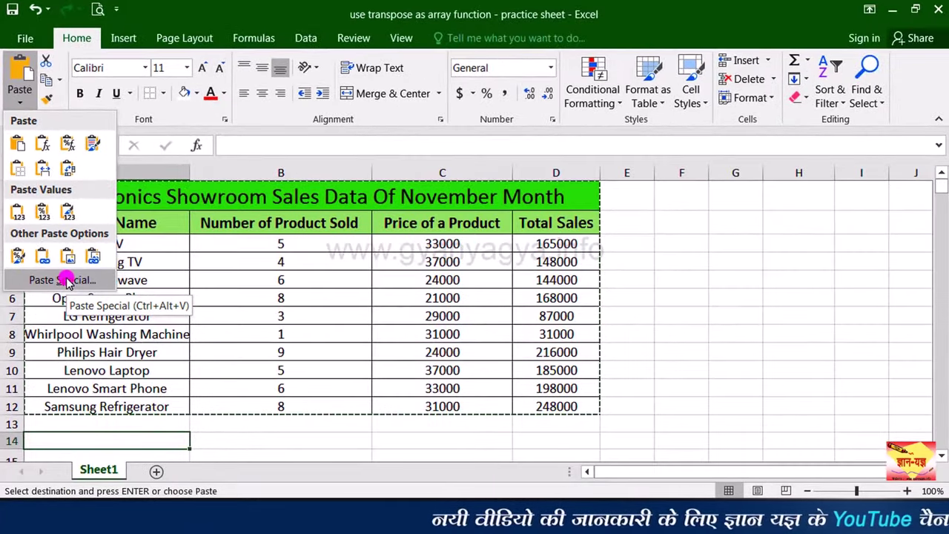
left_click(66, 279)
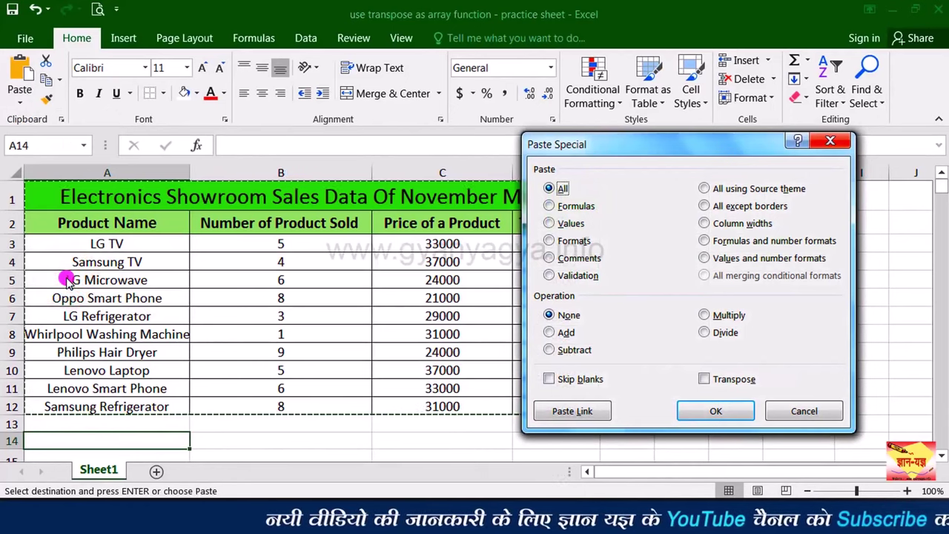
left_click(701, 380)
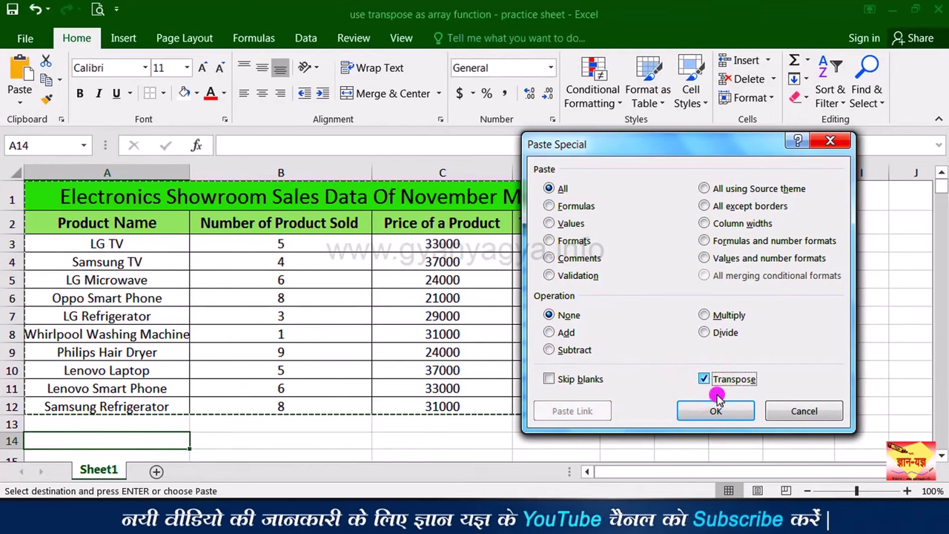
left_click(716, 411)
scroll(942, 456, "down", 2)
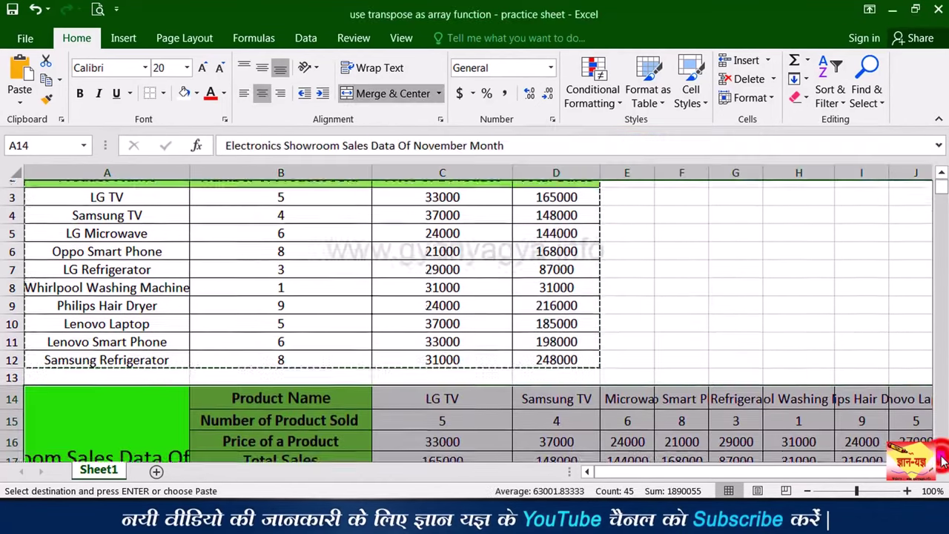
left_click(942, 458)
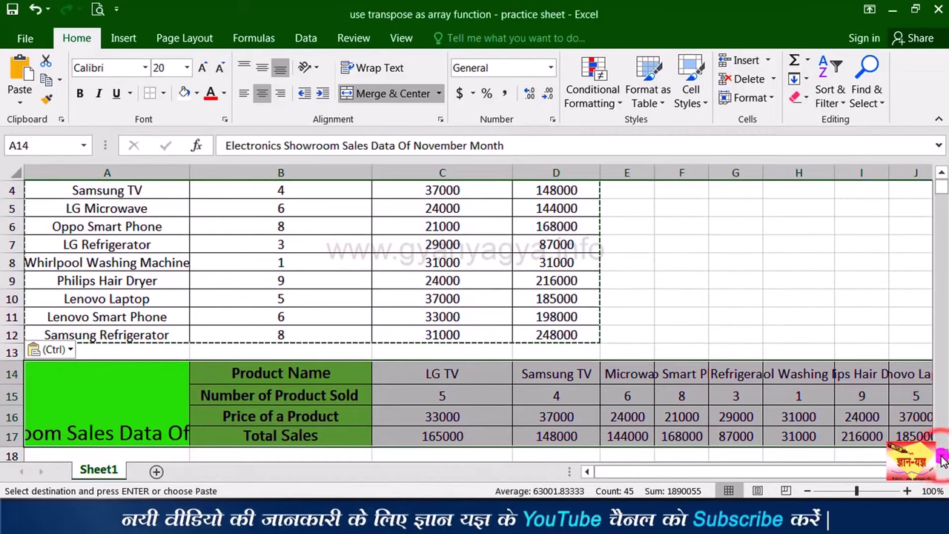
left_click(942, 459)
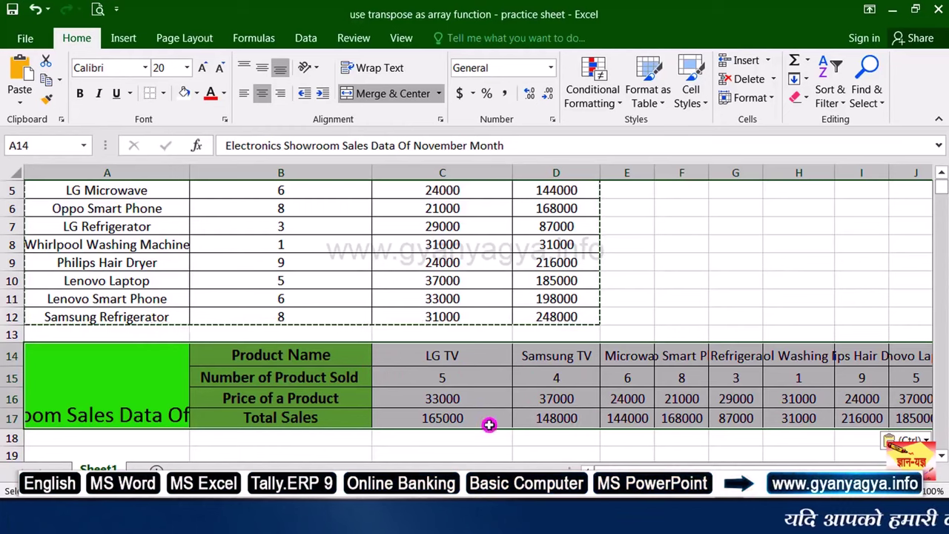
Wrap the text of the transposed table's title in A14 and of the product names in C14:M14.
key("alt+h")
key("w")
scroll(520, 341, "down", 2, "ctrl")
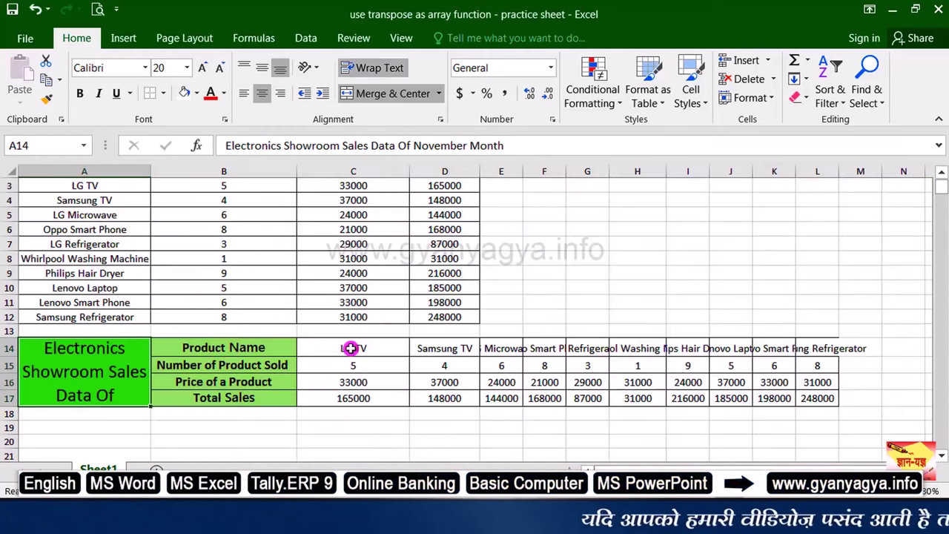
left_click_drag(352, 348, 853, 349)
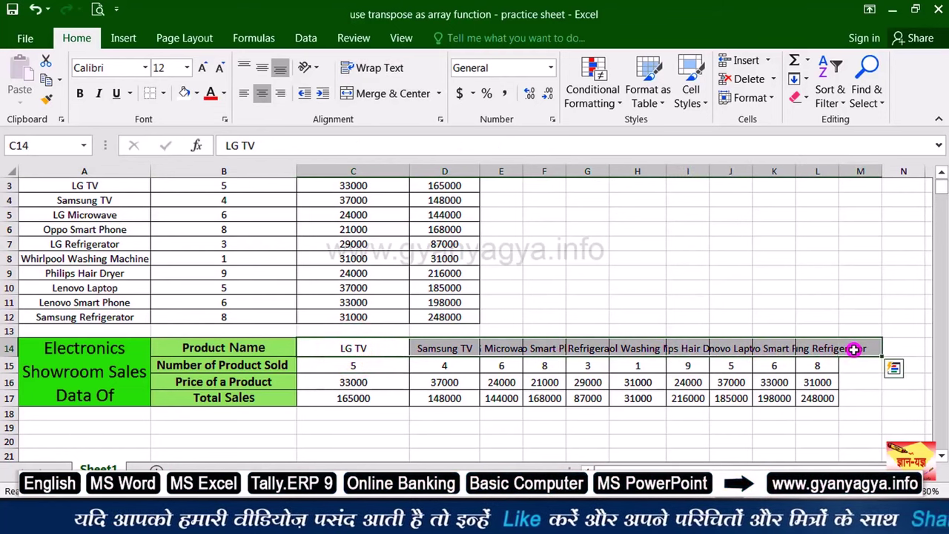
left_click(387, 70)
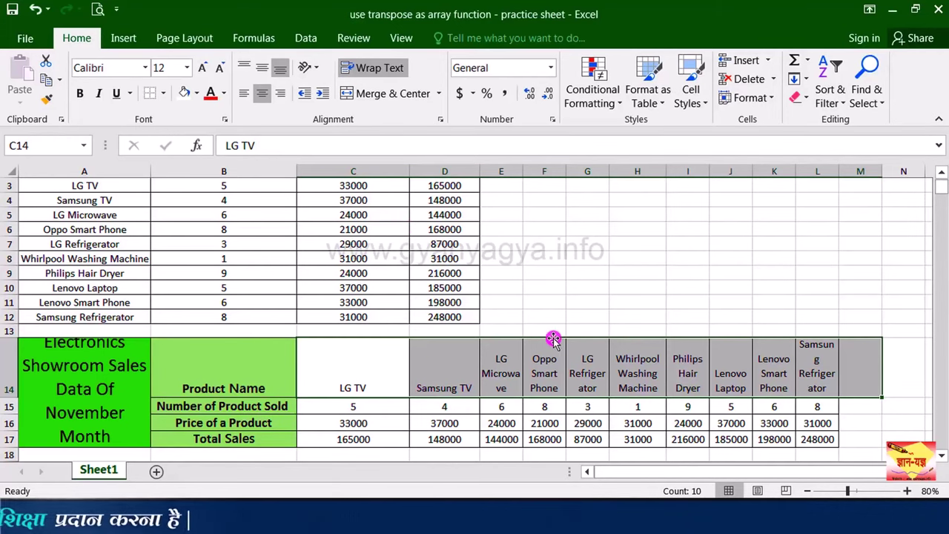
Remove the word "Smart" from the Oppo Smart Phone name in A6 of the original table.
left_click(126, 229)
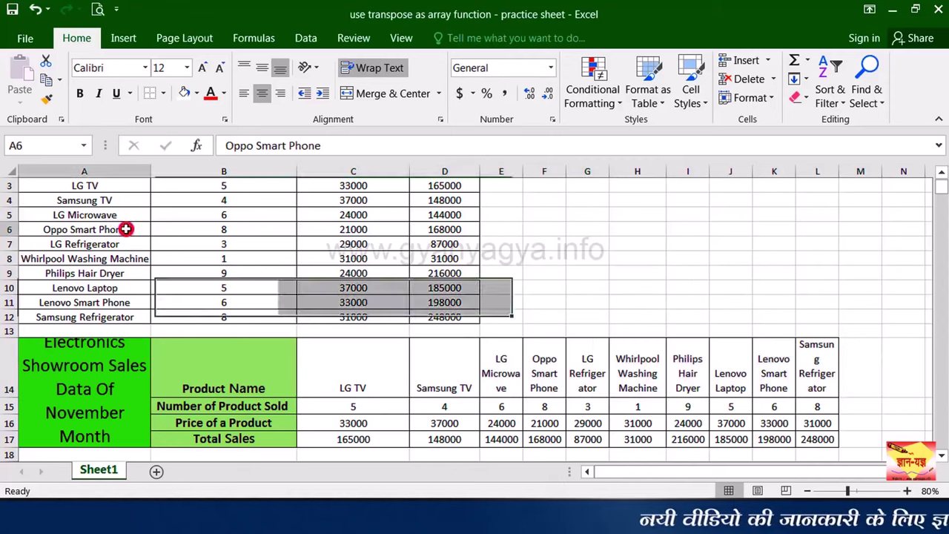
double_click(96, 229)
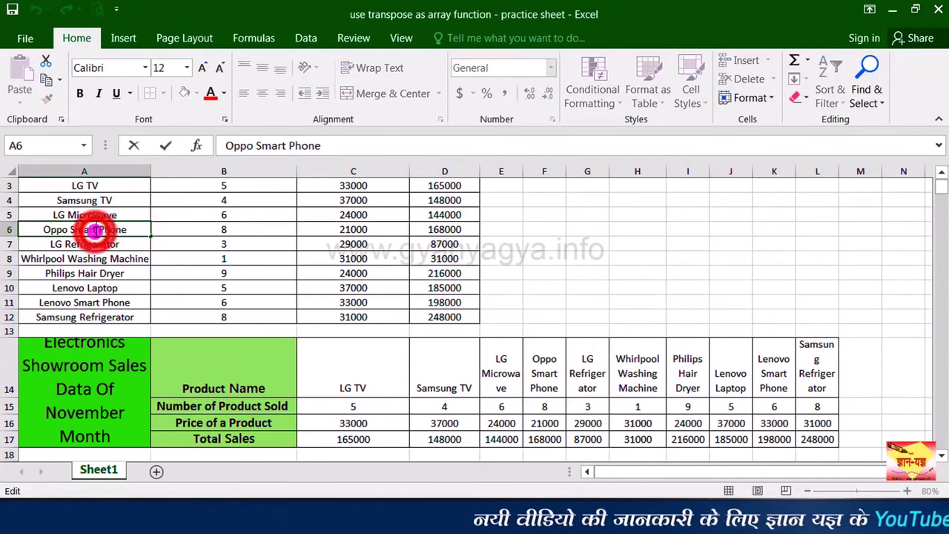
key("BackSpace")
key("BackSpace")
key("BackSpace")
key("BackSpace")
key("BackSpace")
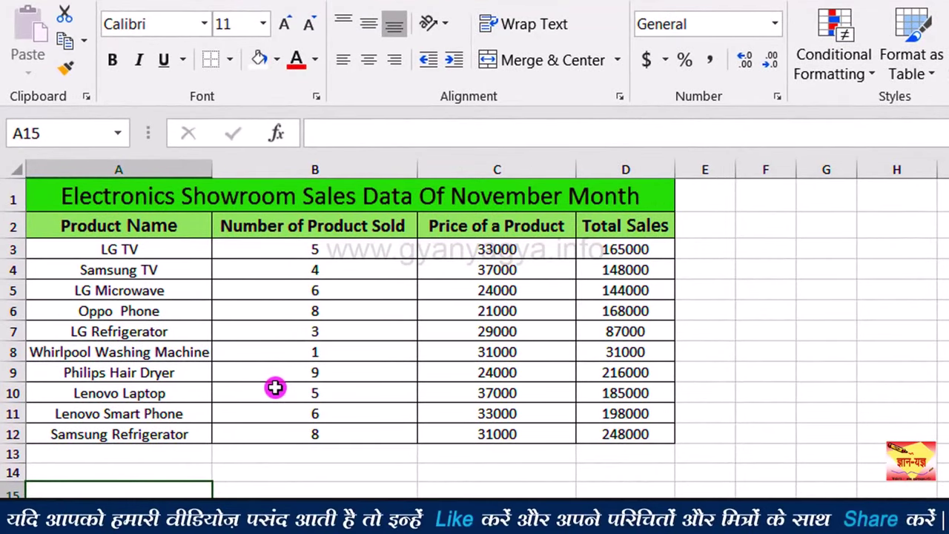
left_click(89, 285)
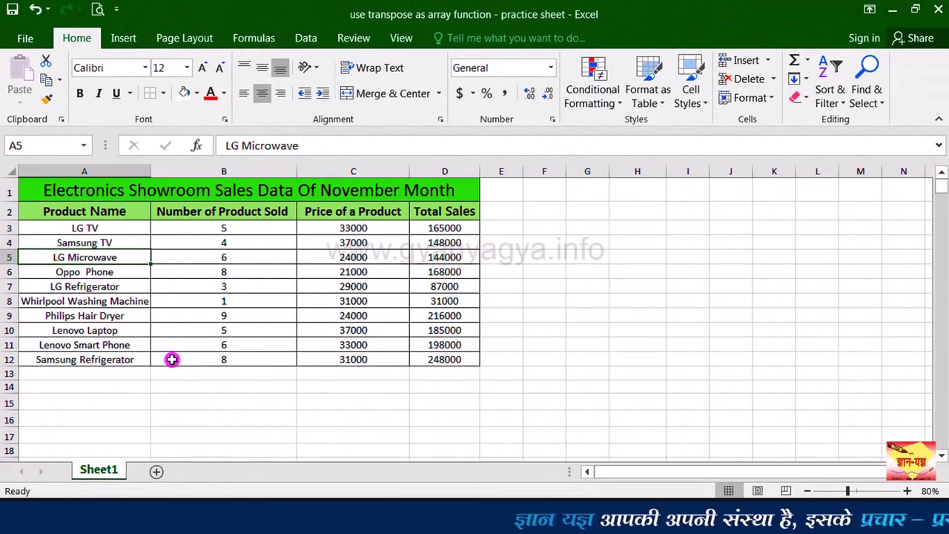
Enter =TRANSPOSE(A1:D12) as an array formula across A14:L17.
left_click_drag(84, 386, 816, 436)
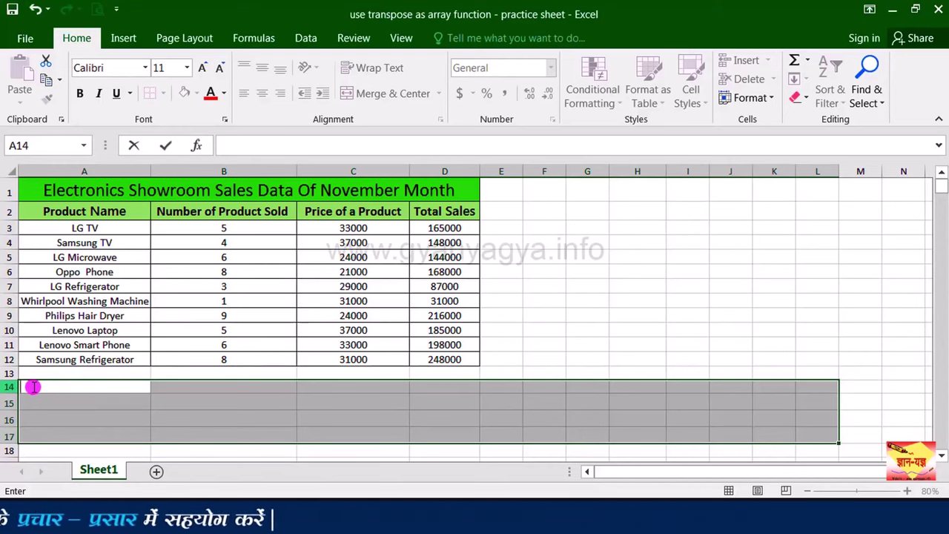
type("=tra")
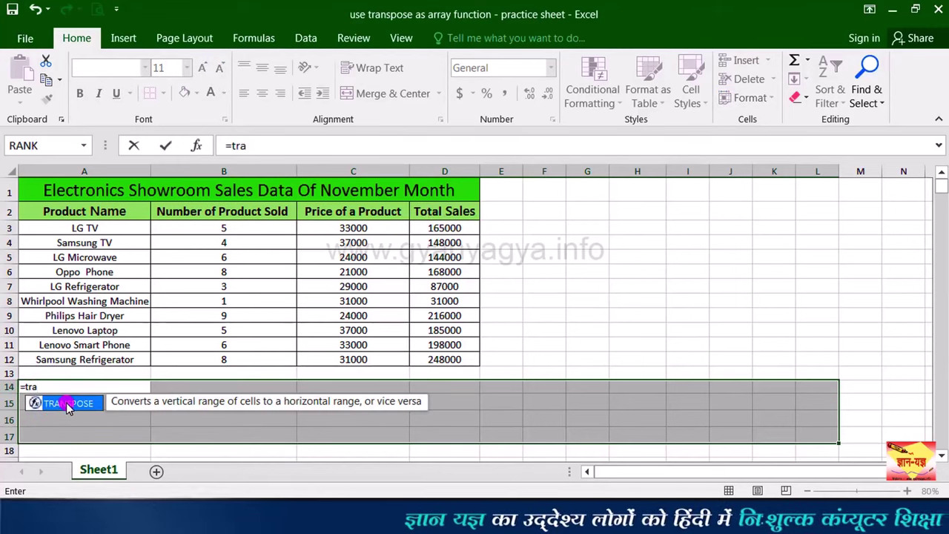
double_click(66, 402)
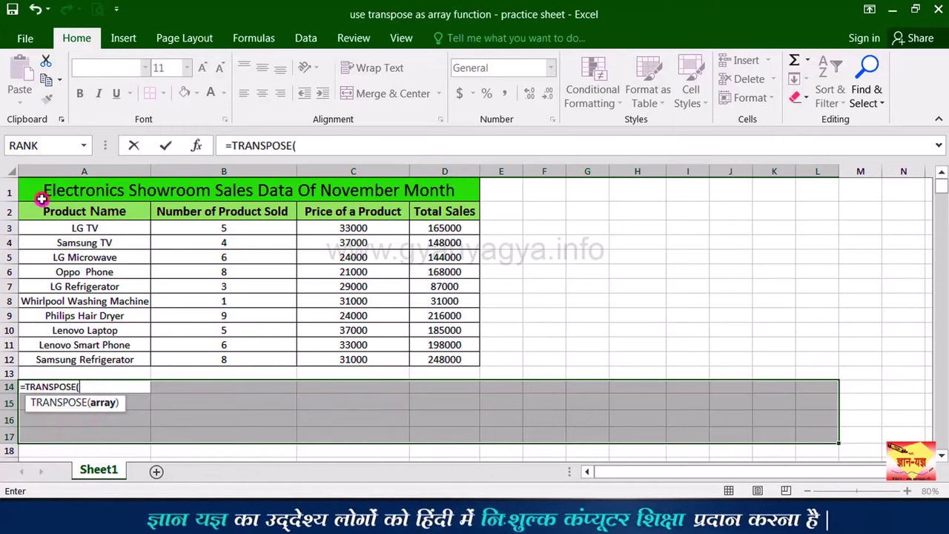
left_click_drag(38, 190, 208, 357)
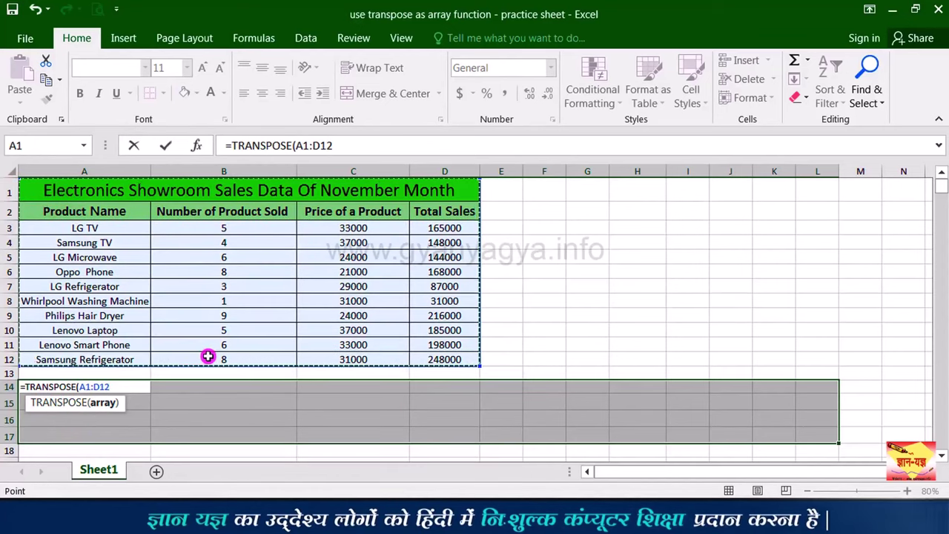
type(")")
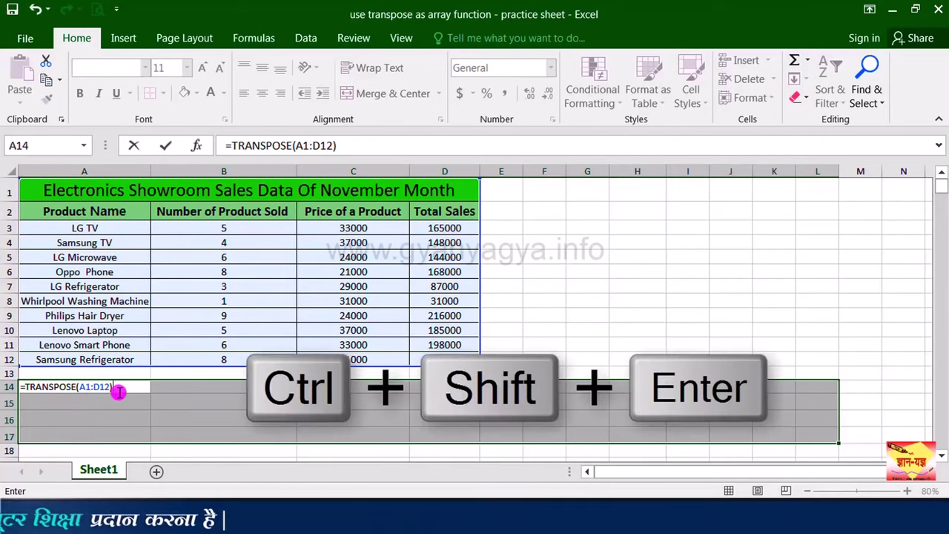
key("ctrl+shift+Return")
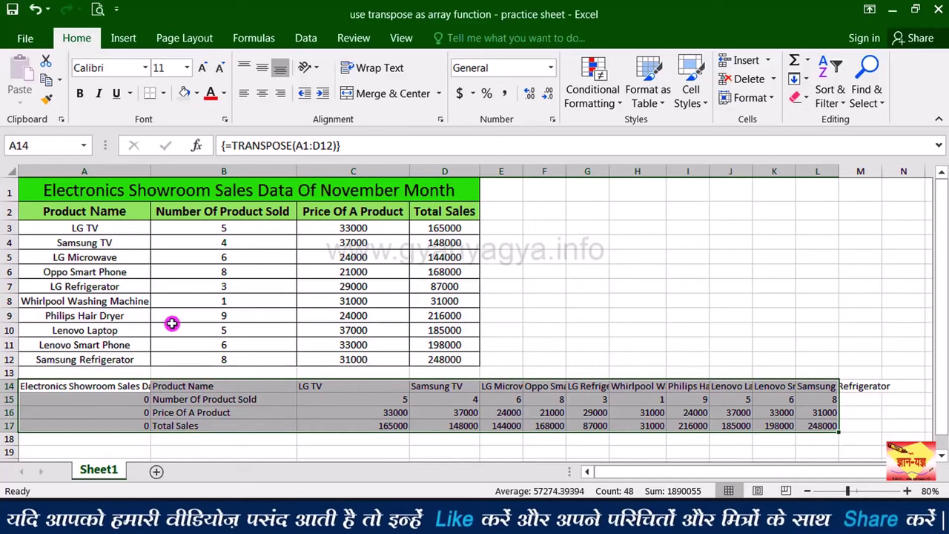
Try to delete the zero cells A15:A17 beneath the title of the transposed array.
left_click(102, 385)
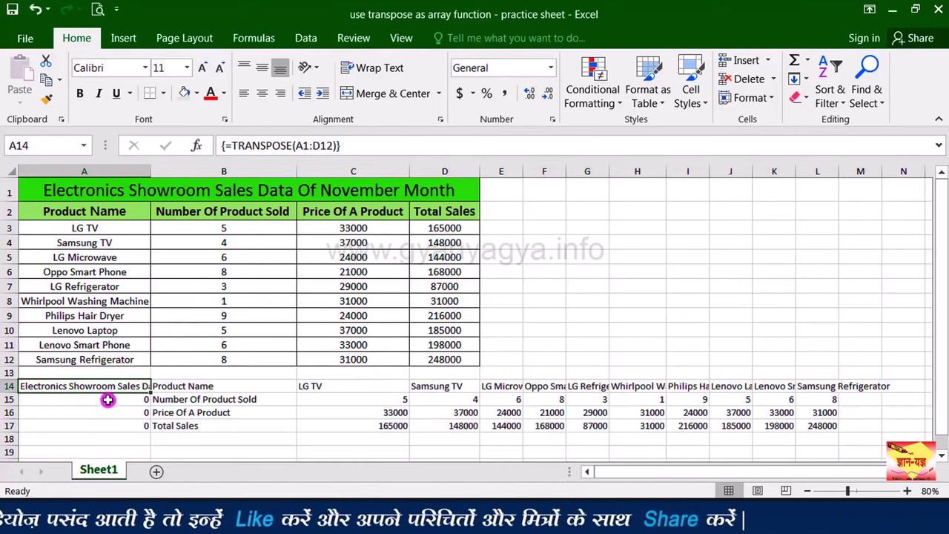
left_click_drag(107, 400, 107, 426)
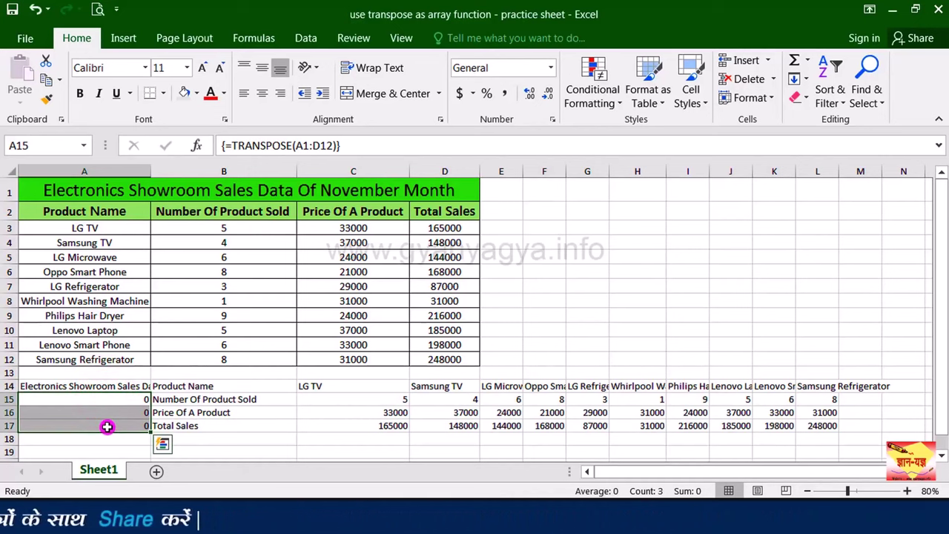
key("Delete")
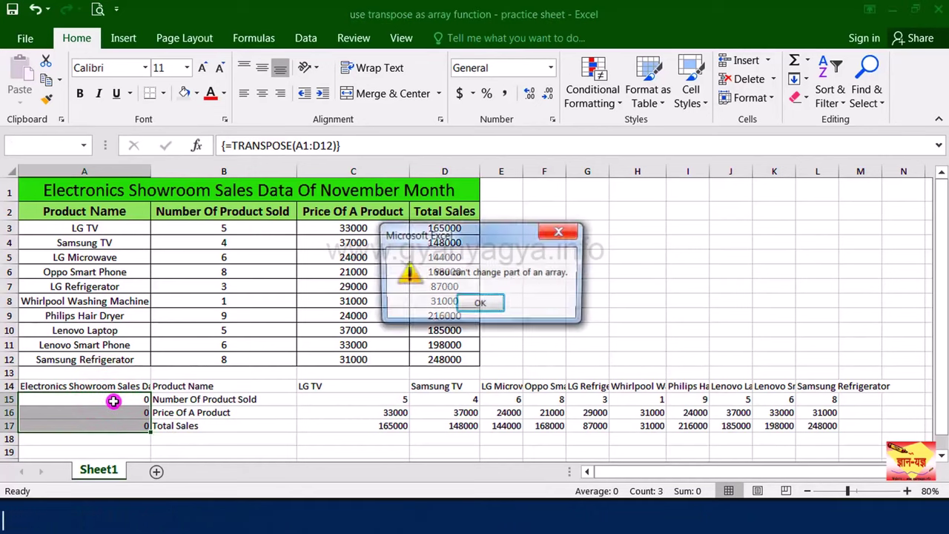
left_click(480, 304)
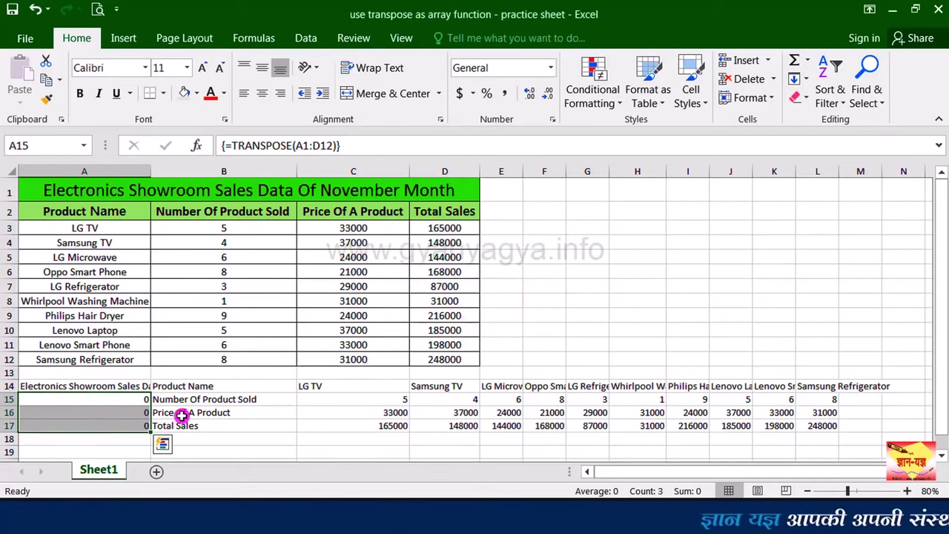
Try to merge and center the title column A14:A17 of the transposed array.
left_click_drag(126, 386, 119, 422)
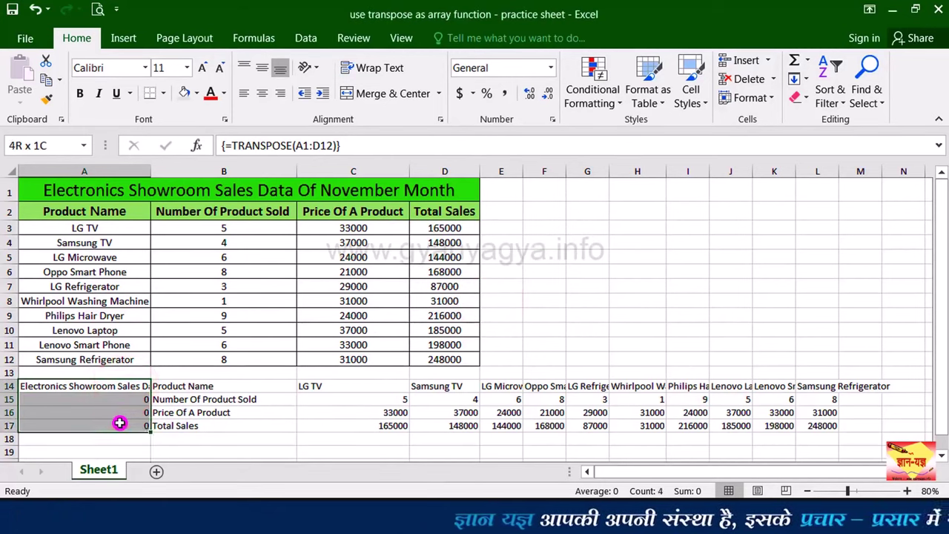
left_click(387, 94)
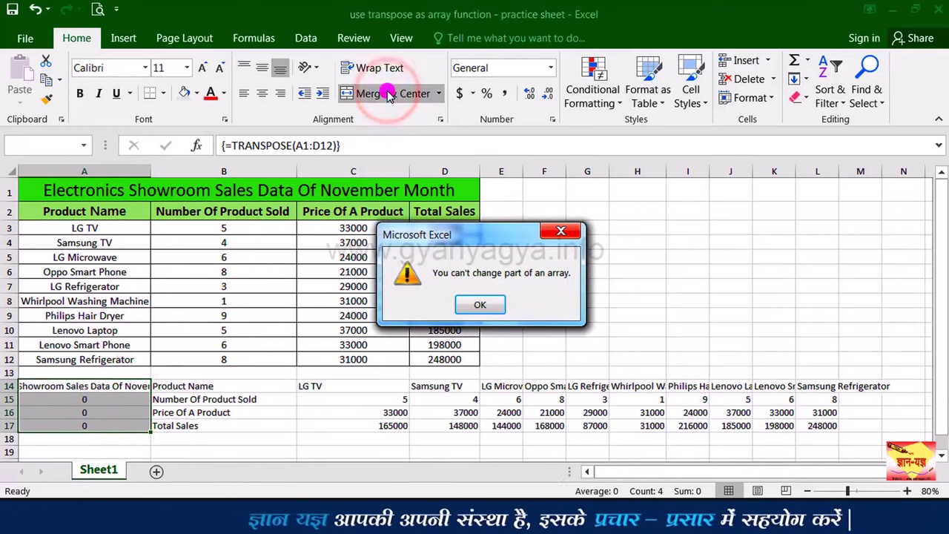
left_click(482, 306)
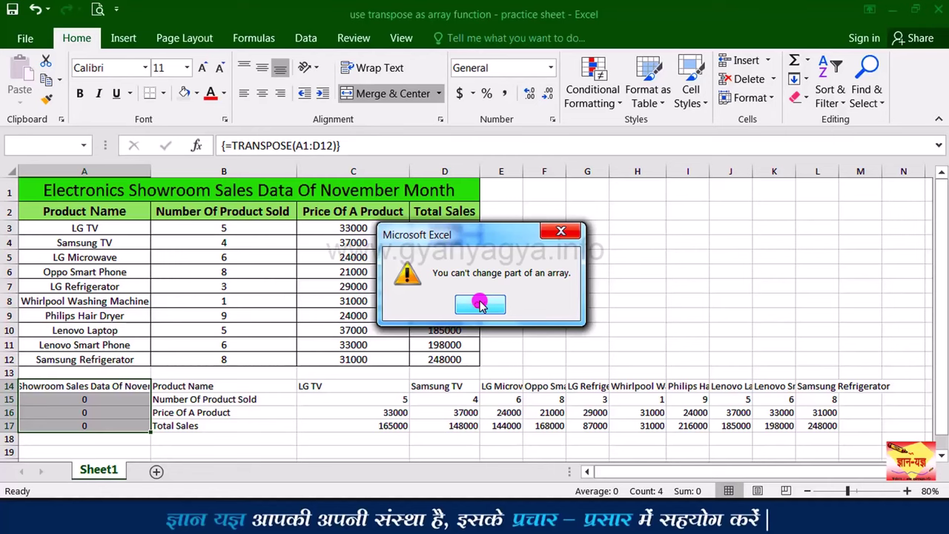
left_click(481, 304)
Clear the whole transposed array by deleting the contents of A14:M17.
left_click(250, 192)
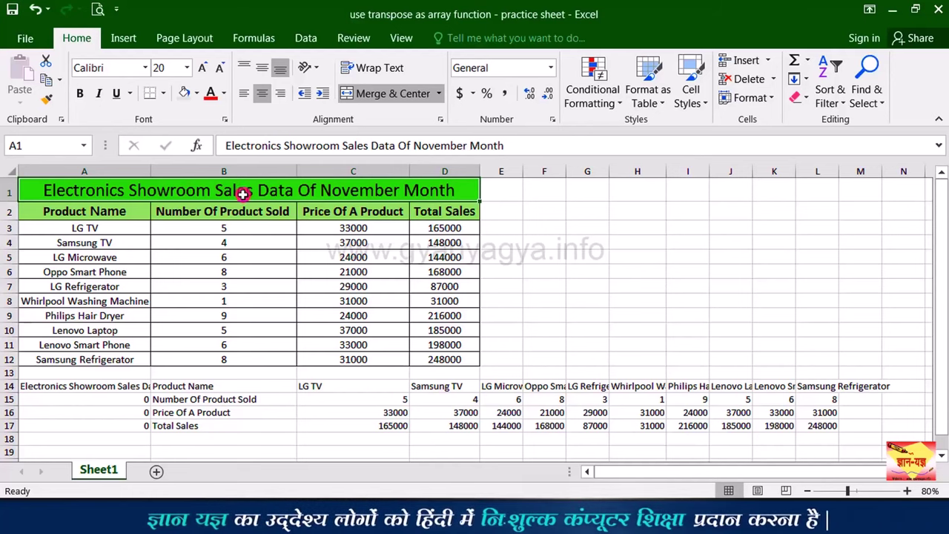
left_click_drag(84, 386, 847, 430)
key("Delete")
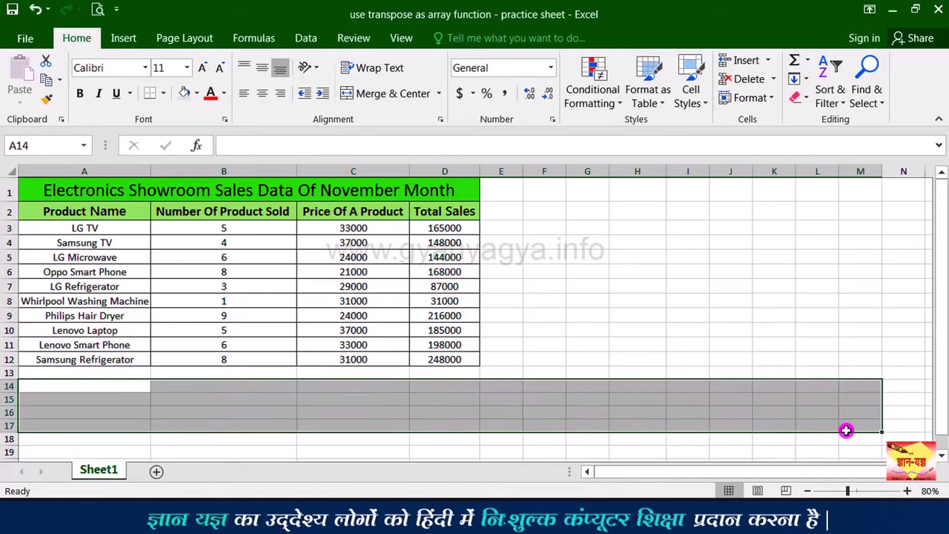
Enter =TRANSPOSE(A2:D12) as an array formula across B15:L18.
left_click(269, 401)
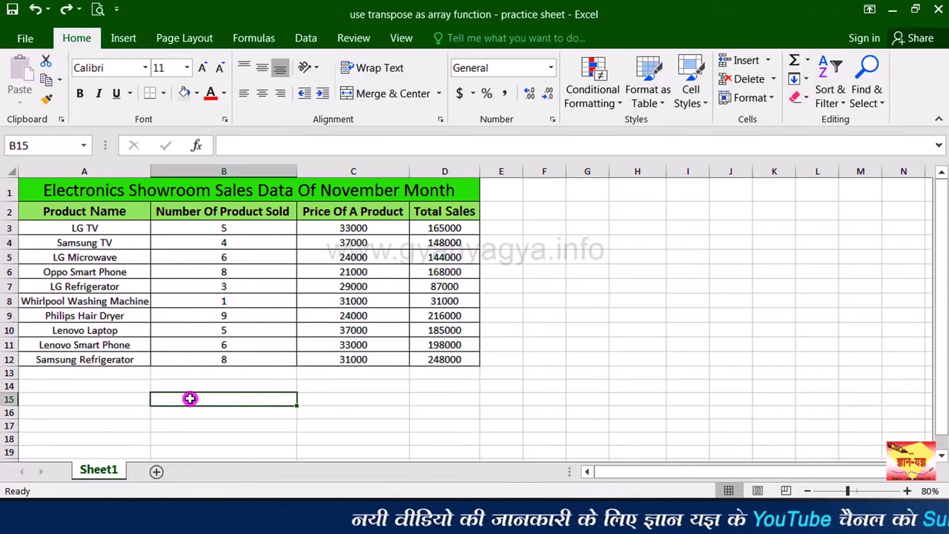
left_click_drag(191, 399, 807, 438)
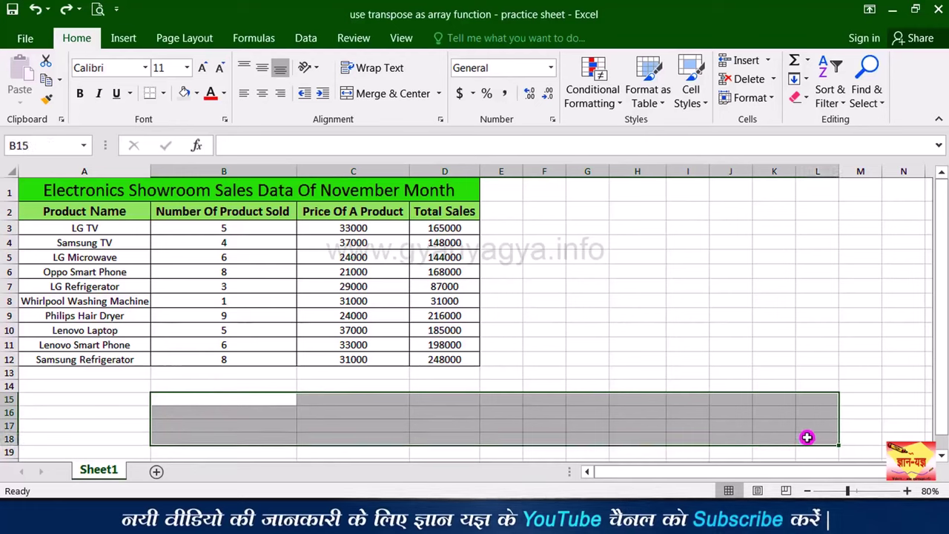
type("=")
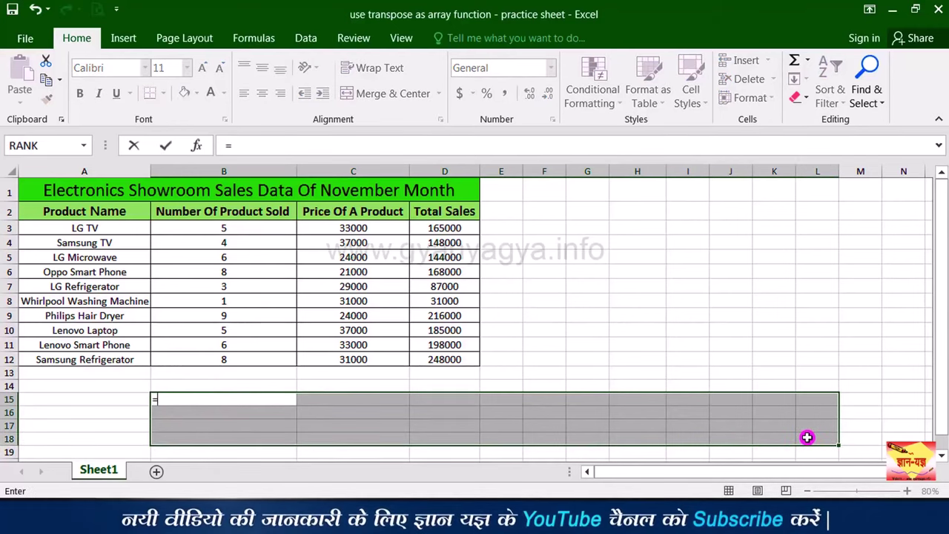
type("tra")
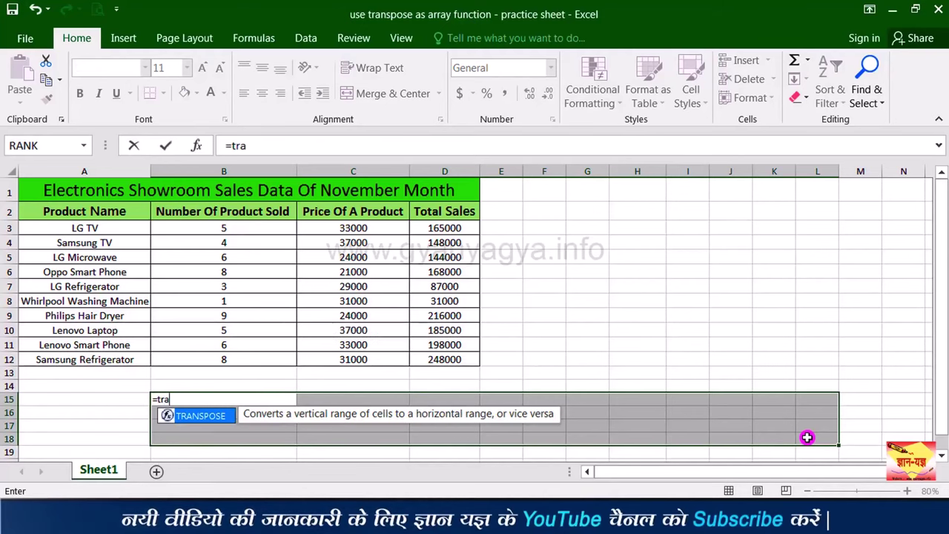
key("Tab")
left_click_drag(89, 211, 455, 363)
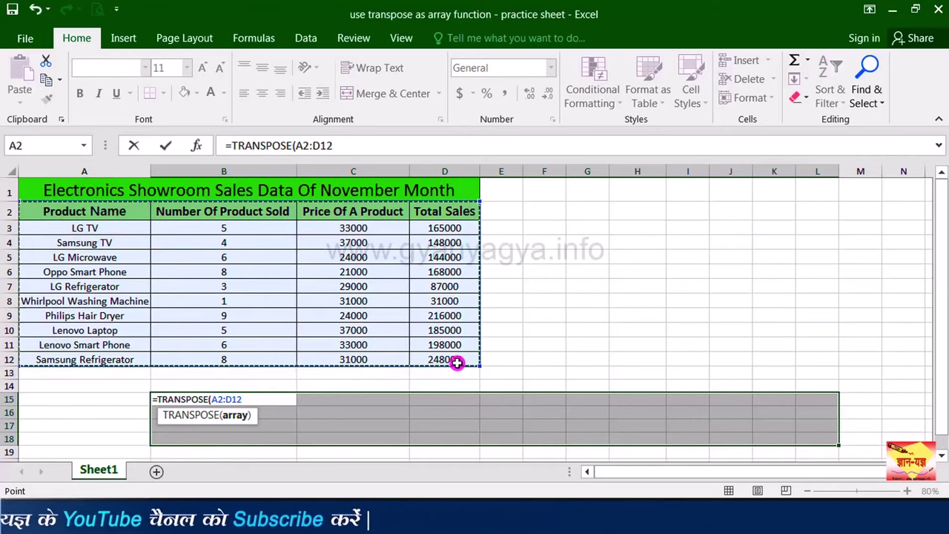
type(")")
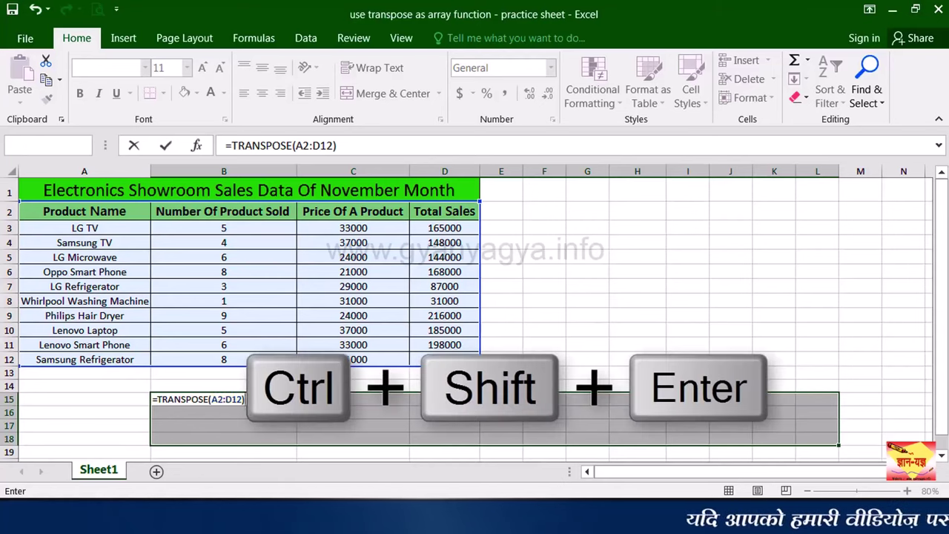
key("ctrl+shift+Return")
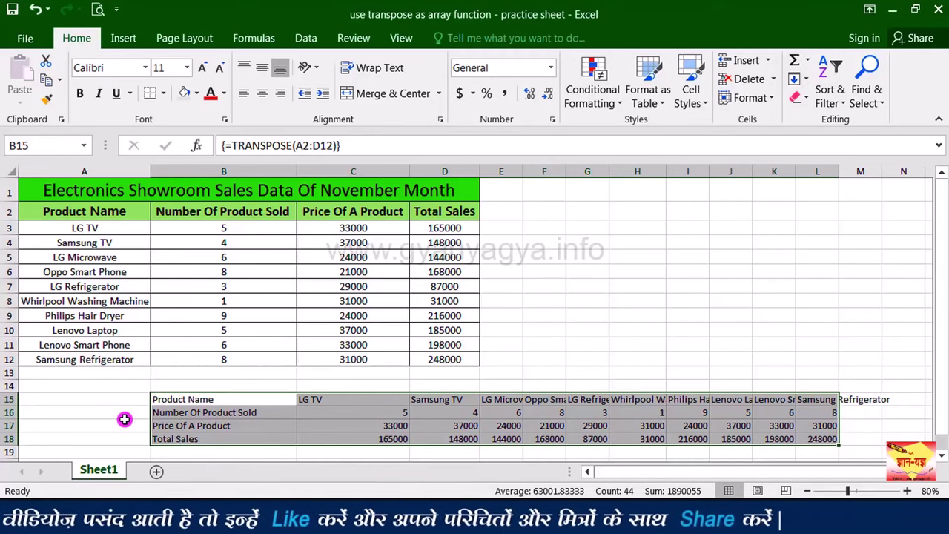
Merge and center the title cells A15:A18 beside the transposed array and wrap the text across A15:L18.
key("ctrl+z")
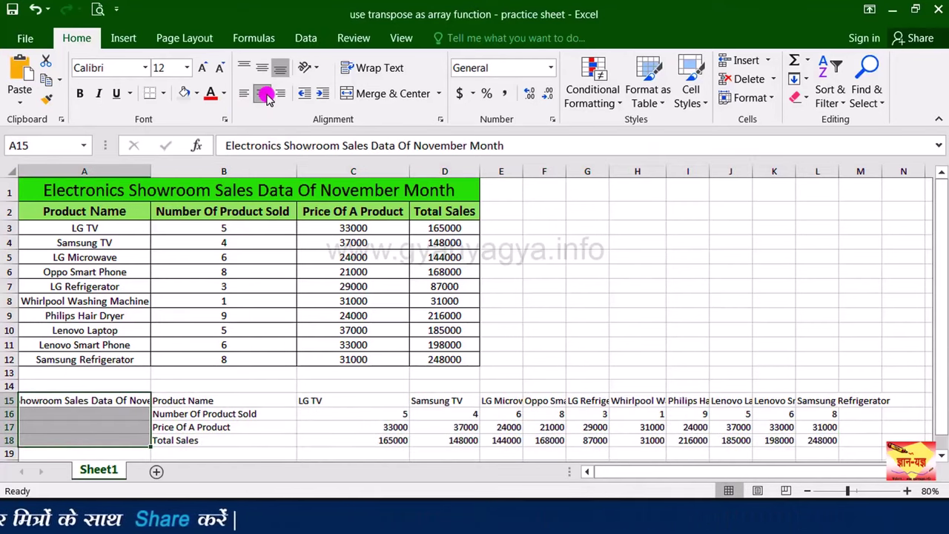
left_click(366, 95)
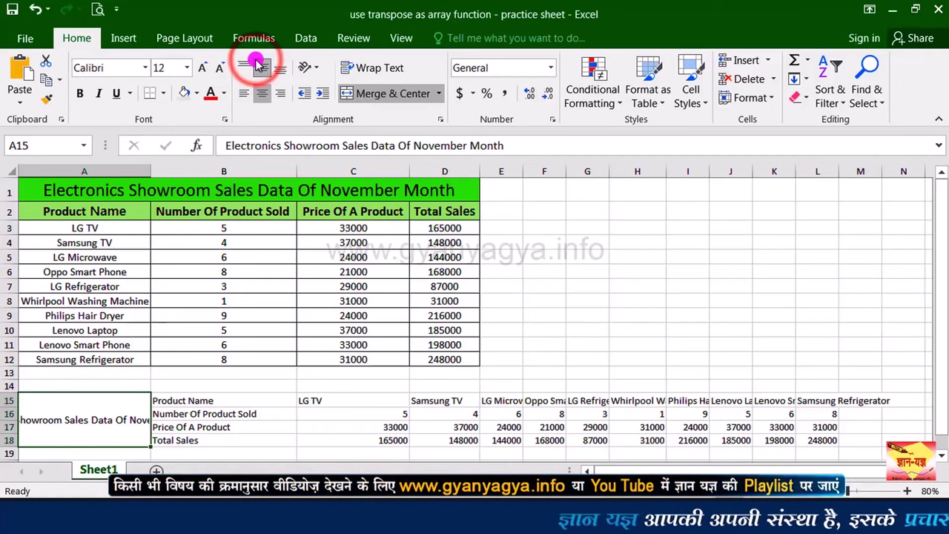
left_click_drag(118, 405, 833, 425)
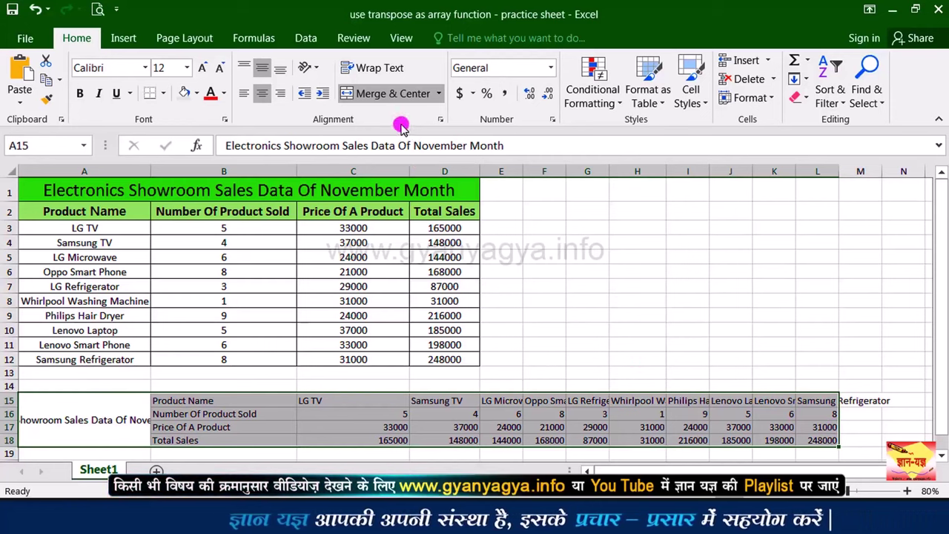
left_click(373, 68)
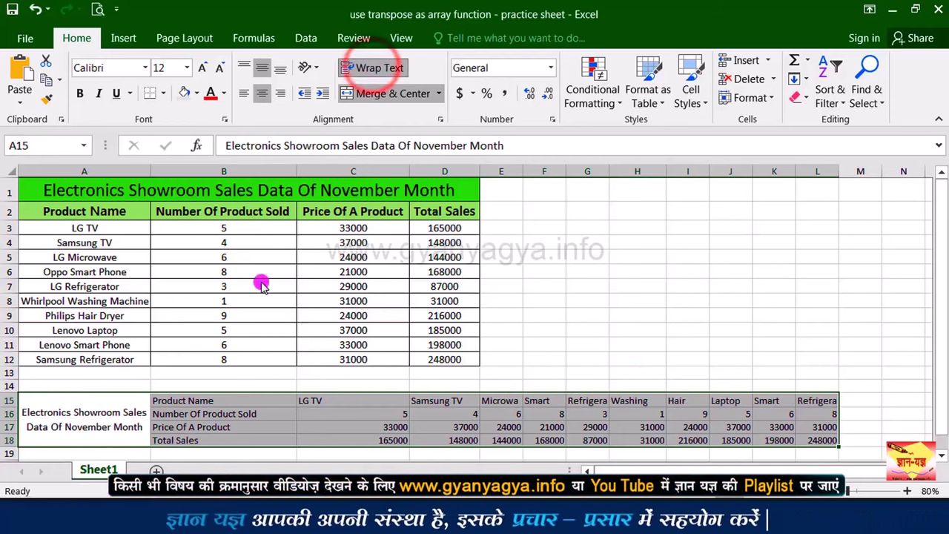
left_click(130, 406)
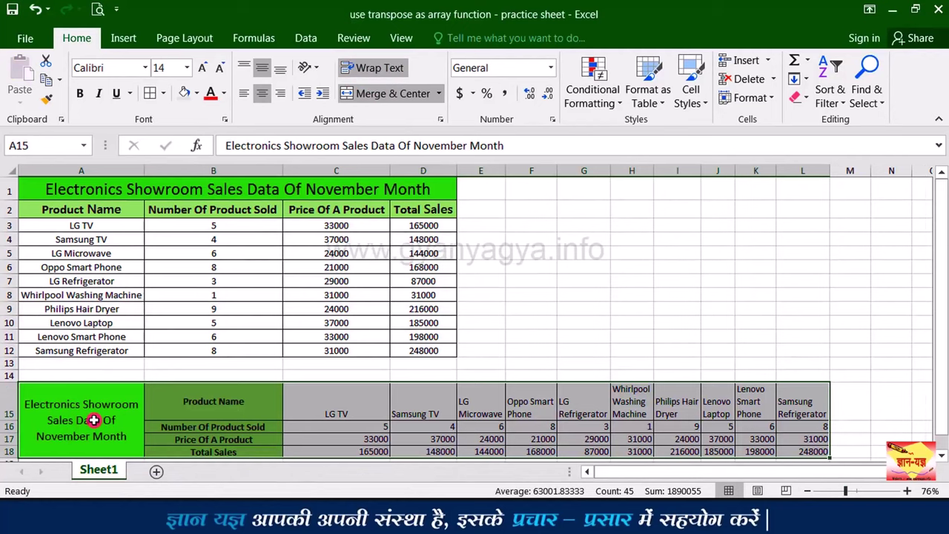
left_click(94, 419)
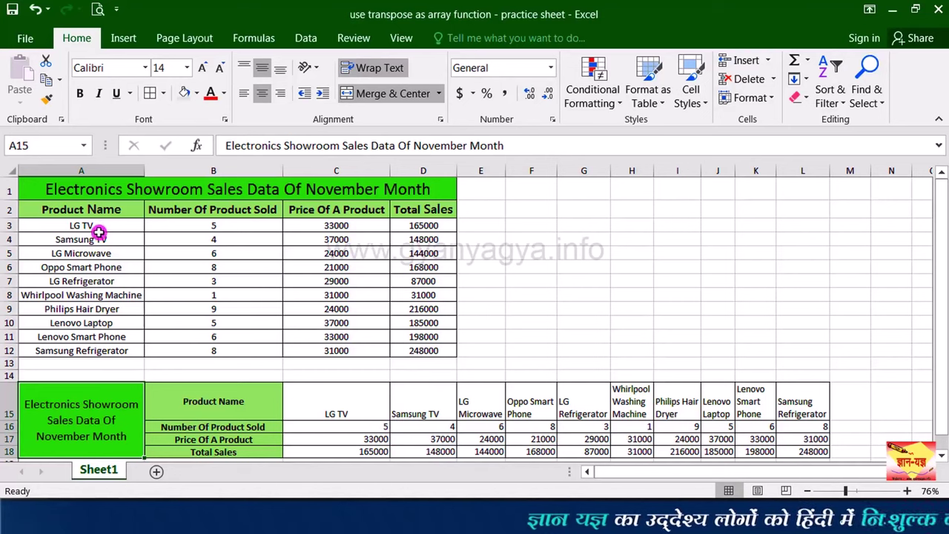
Remove "LG" from the product name in A3 of the source table, leaving TV.
left_click(122, 228)
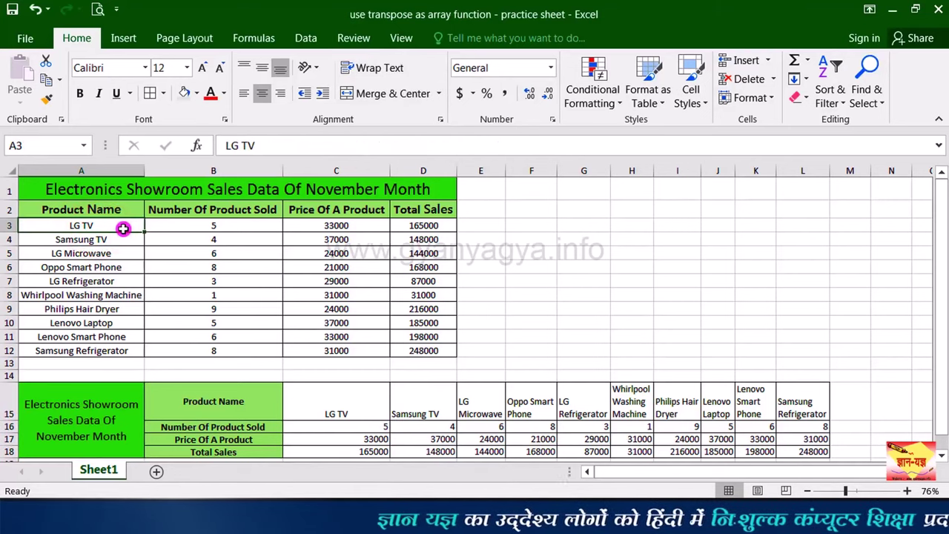
double_click(82, 225)
left_click_drag(79, 225, 58, 225)
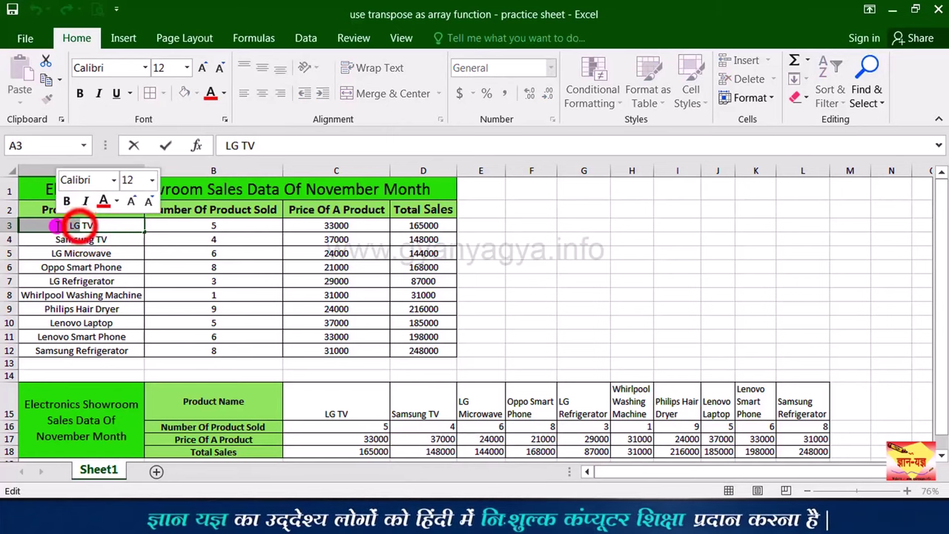
key("BackSpace")
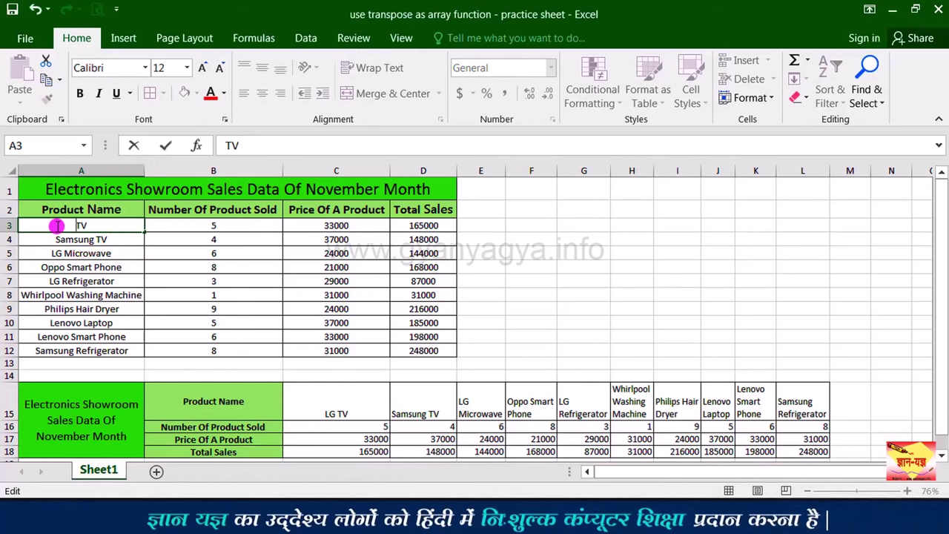
key("Return")
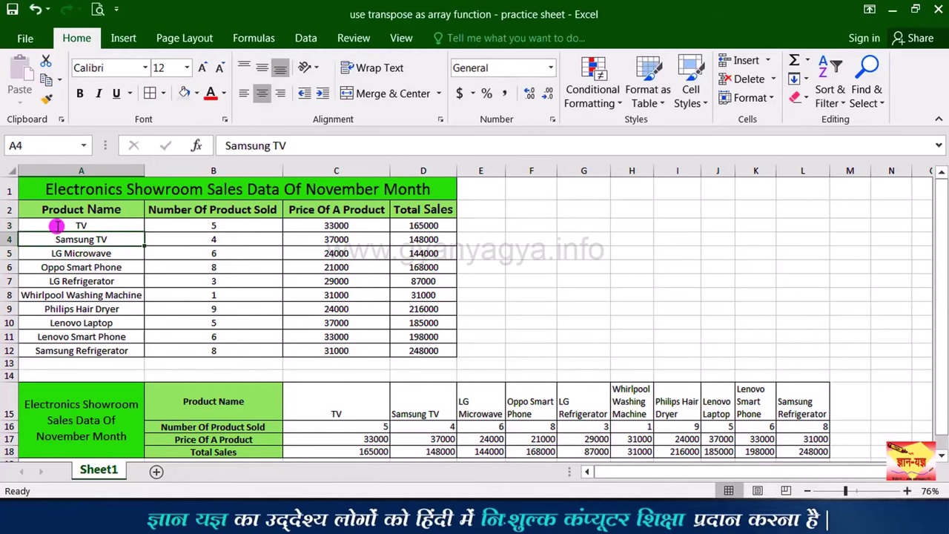
left_click(321, 397)
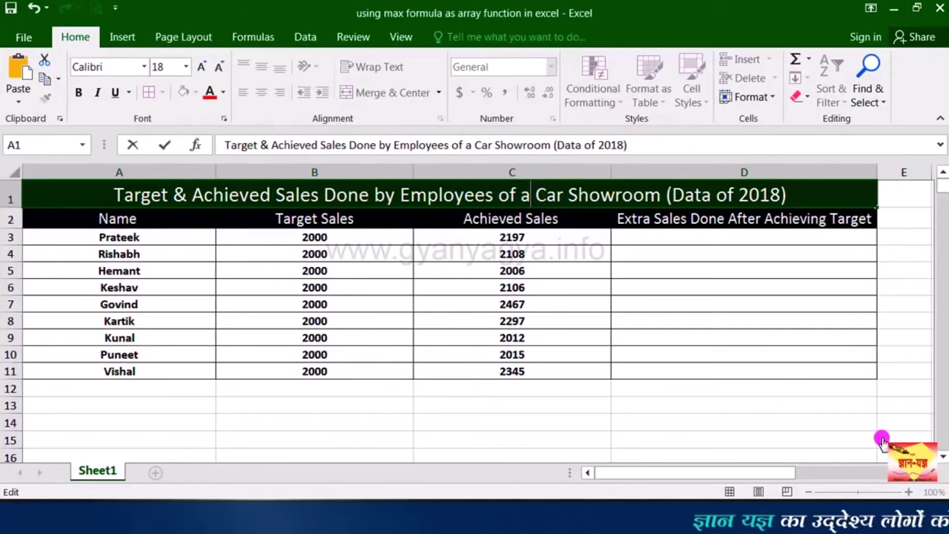
left_click(261, 189)
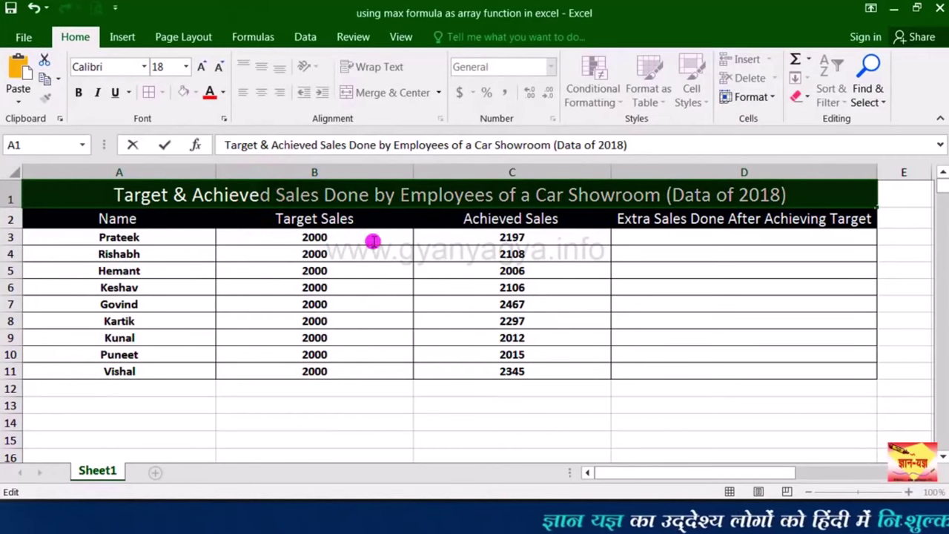
left_click_drag(301, 201, 449, 207)
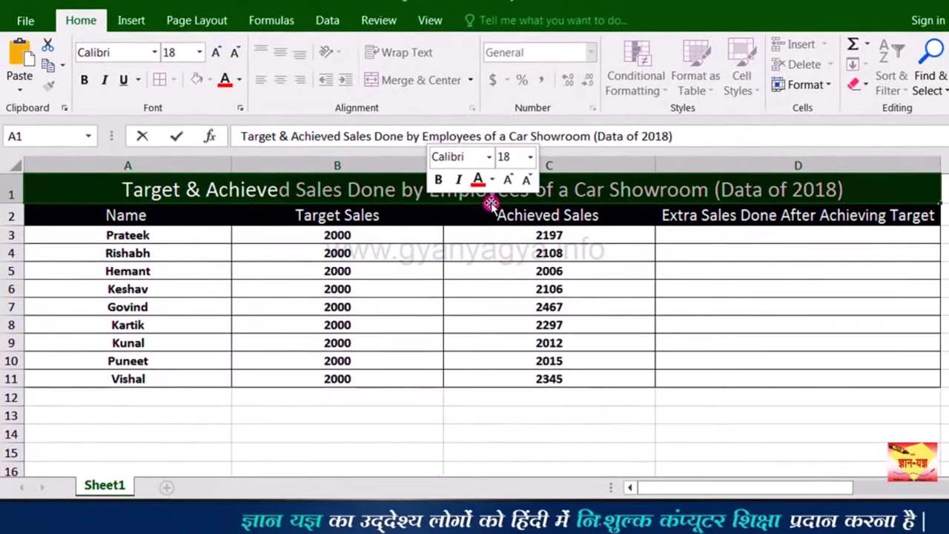
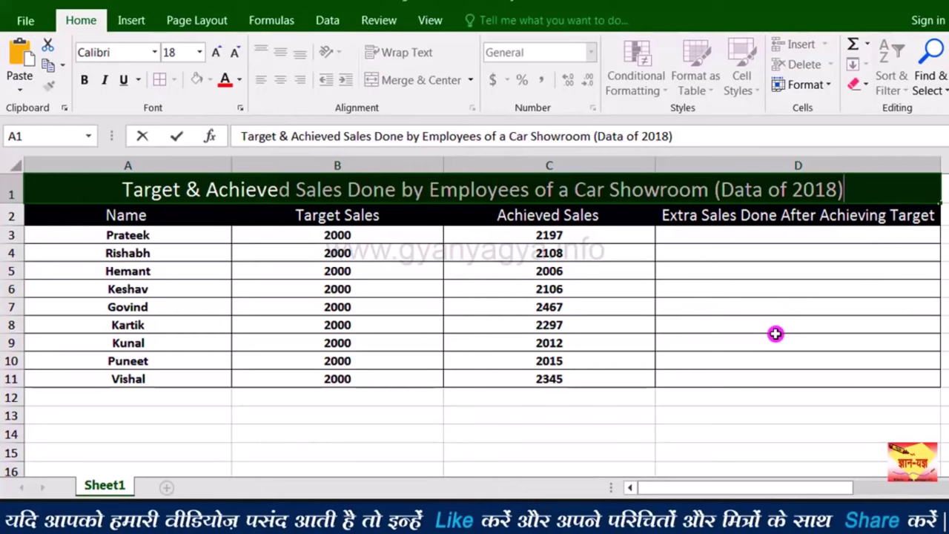
Calculate the first employee's extra sales in D3 with the formula =C3-B3.
left_click(678, 236)
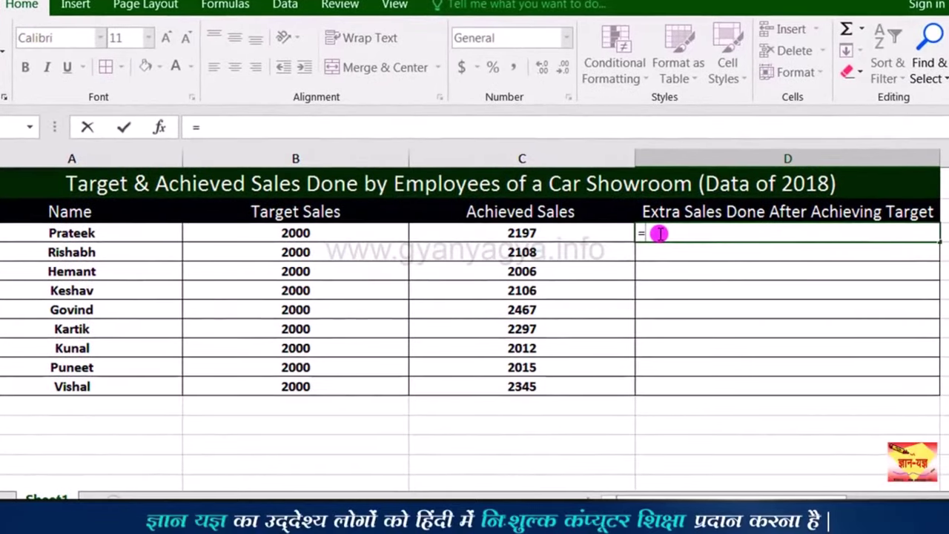
left_click(552, 233)
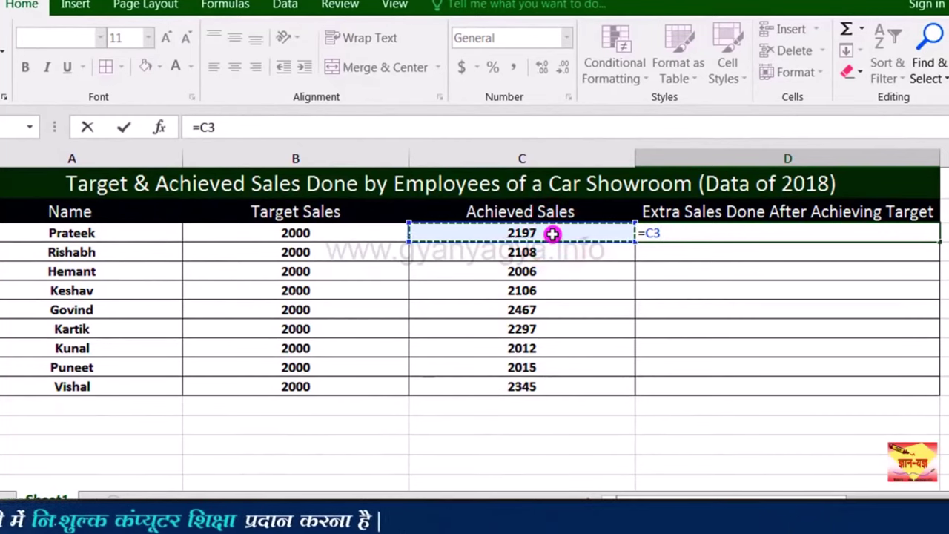
type("-")
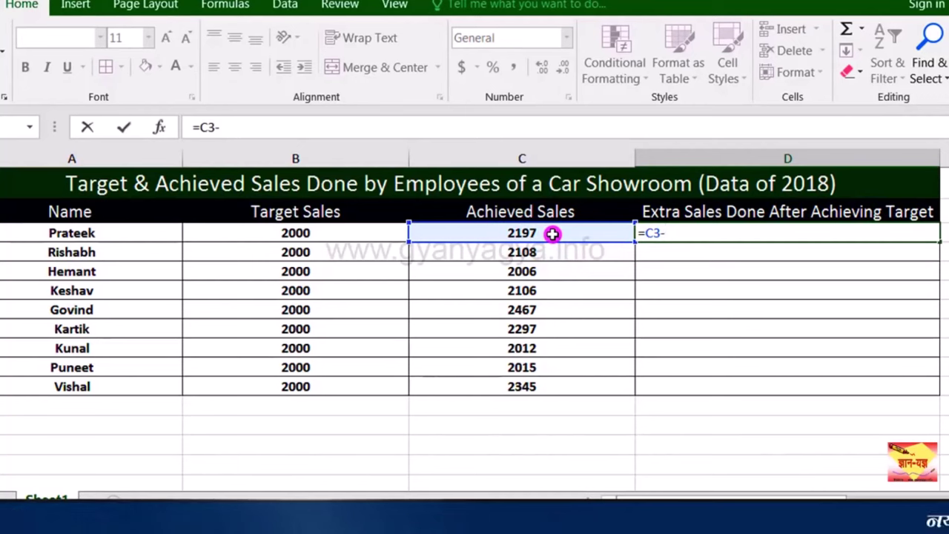
left_click(373, 233)
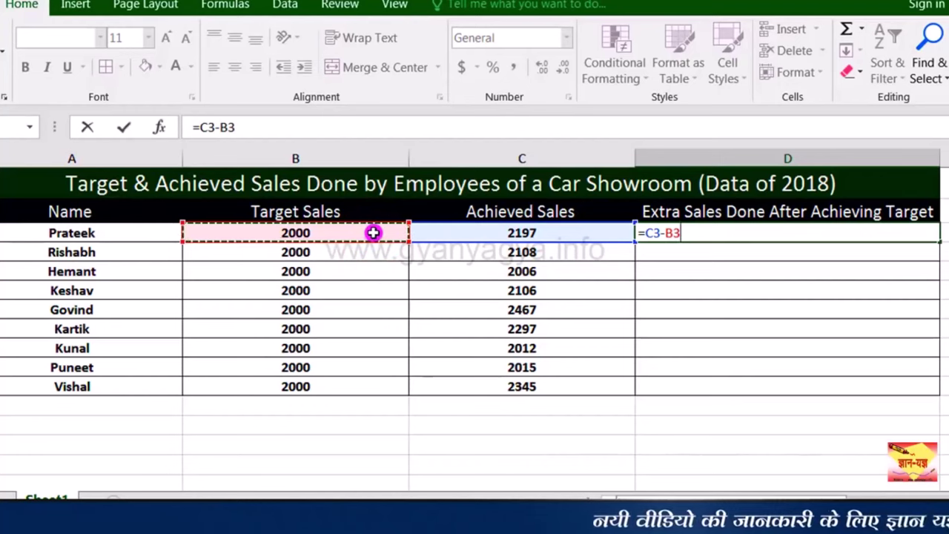
key("Return")
Center the extra sales result in D3 and fill its formula down to D11.
left_click(752, 231)
key("alt+h")
key("a")
key("c")
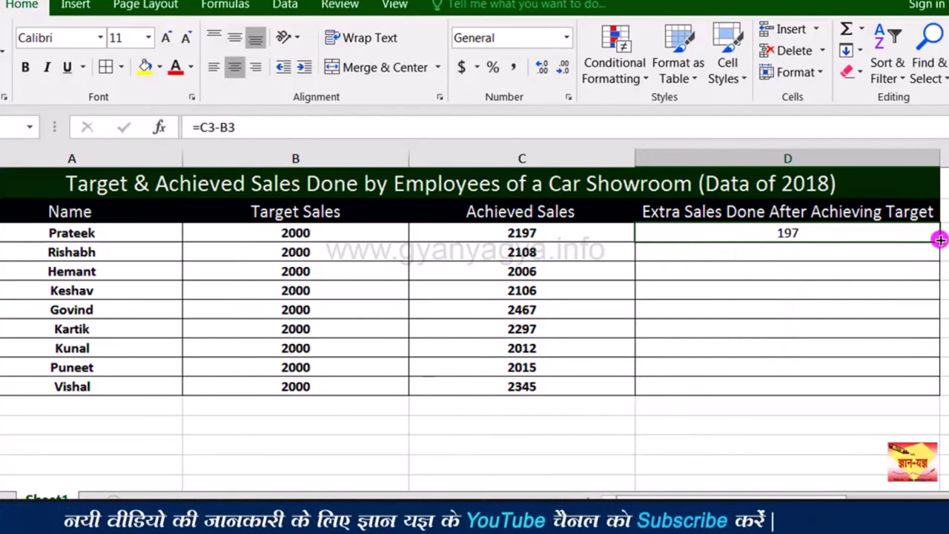
left_click_drag(937, 239, 921, 391)
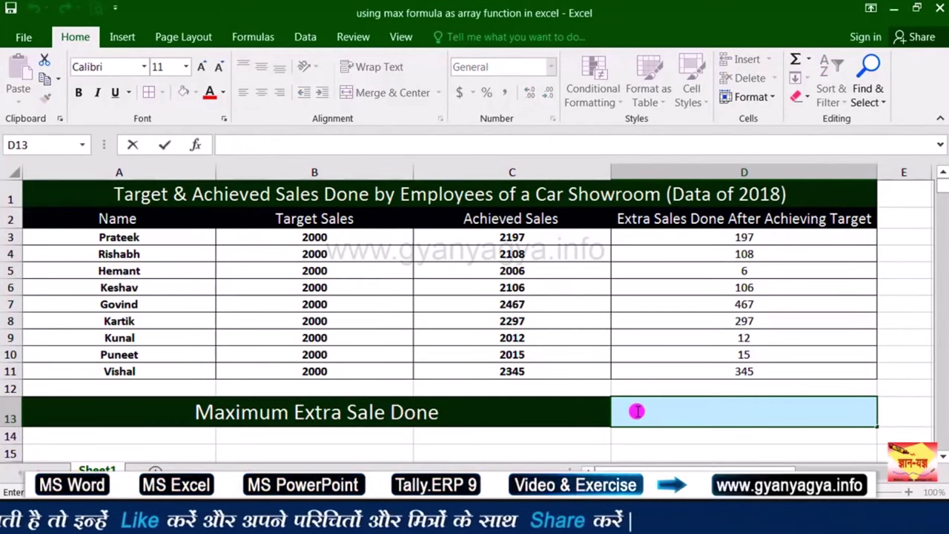
Calculate the maximum extra sale in D13 with =MAX(D3:D11) and center the result.
type("=")
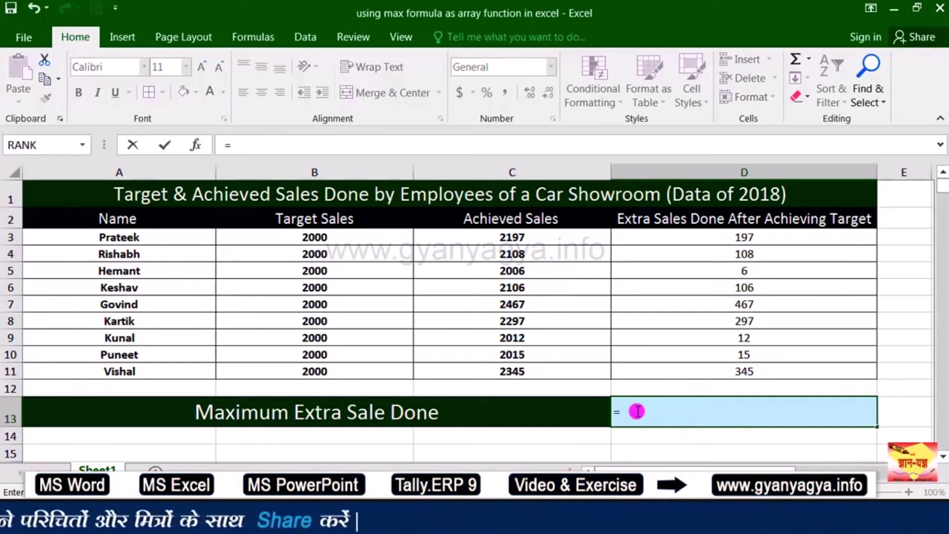
type("max")
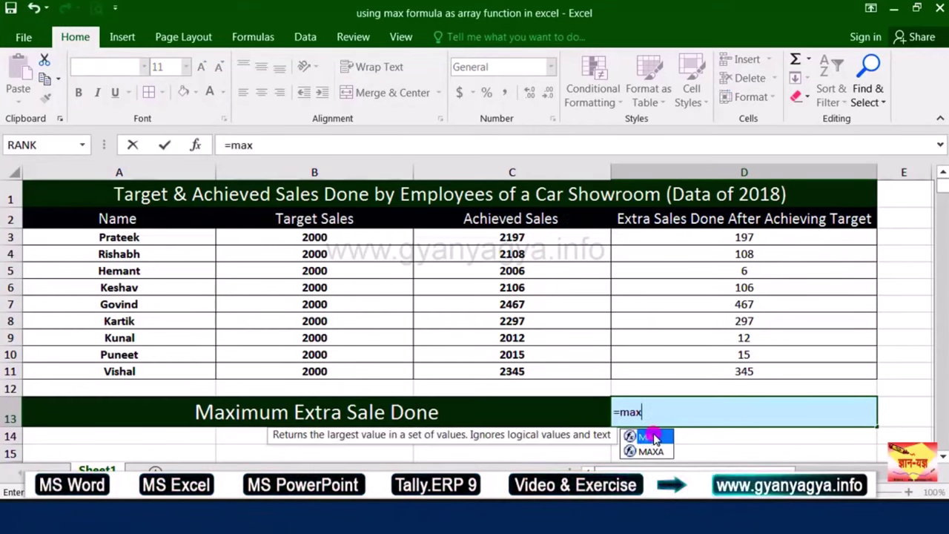
double_click(655, 437)
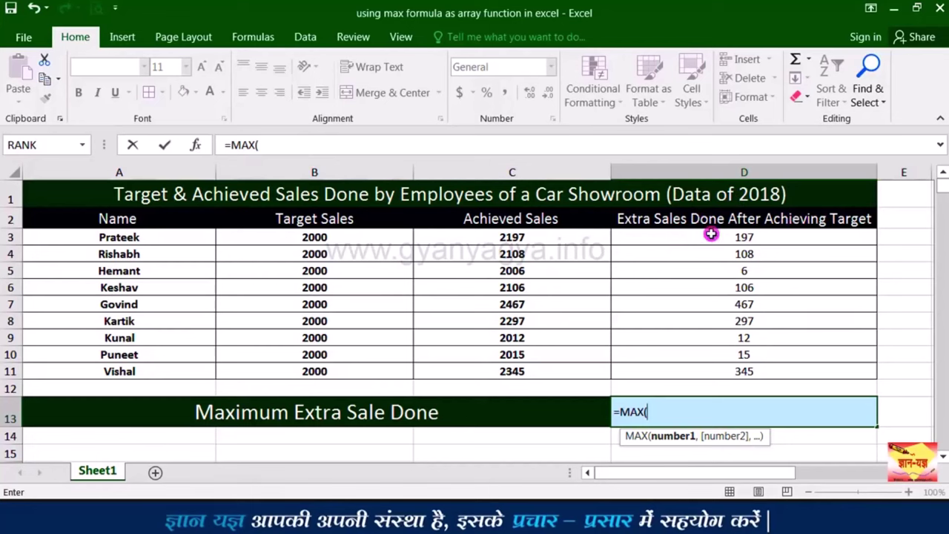
left_click_drag(711, 235, 703, 372)
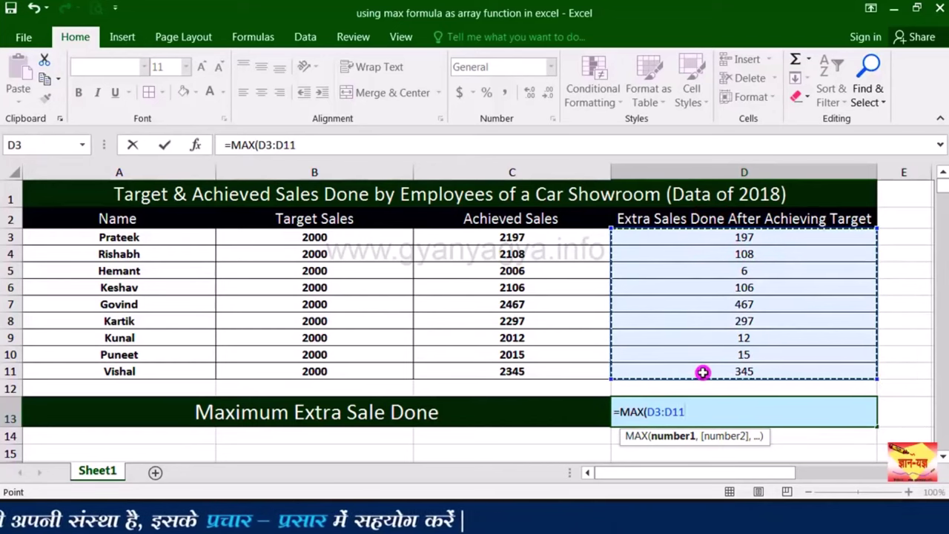
type(")")
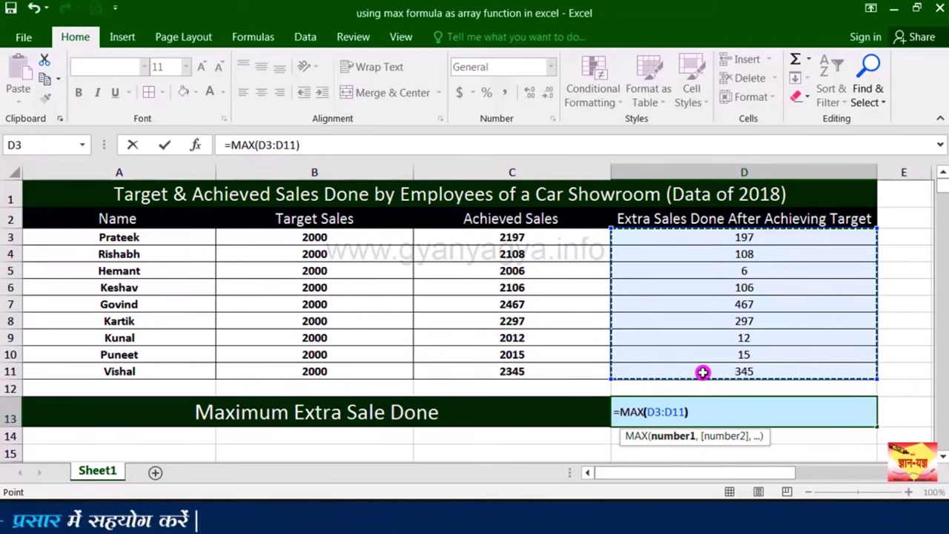
key("Return")
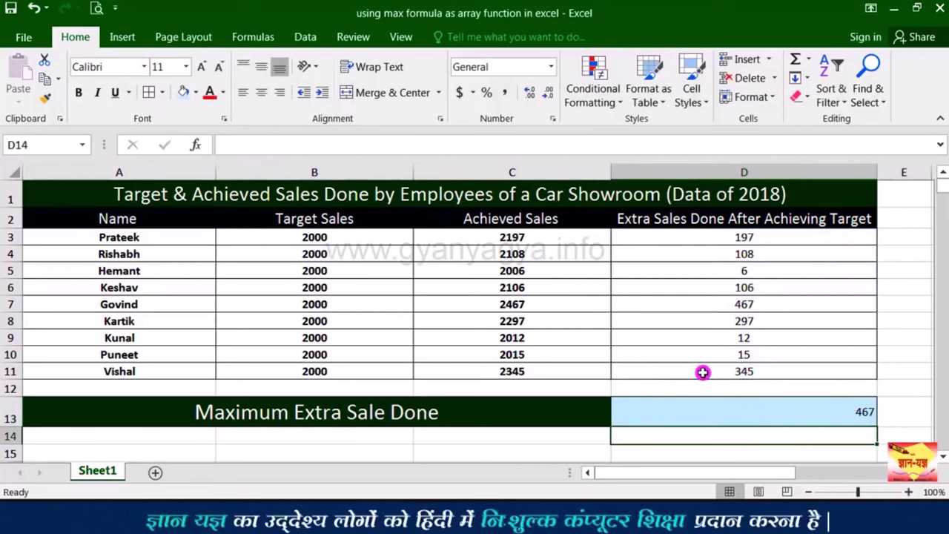
left_click(718, 406)
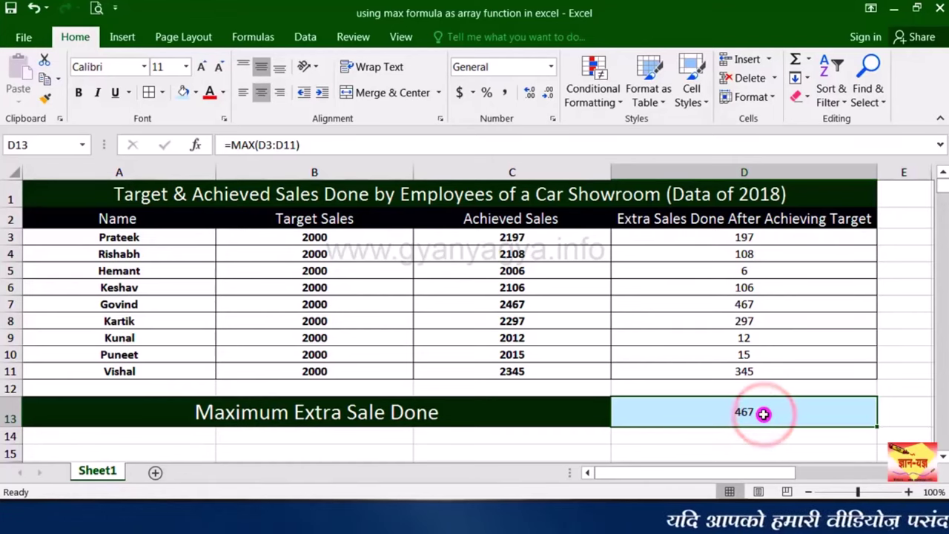
Clear the MAX formula from D13 and delete column D with the extra sales.
double_click(753, 413)
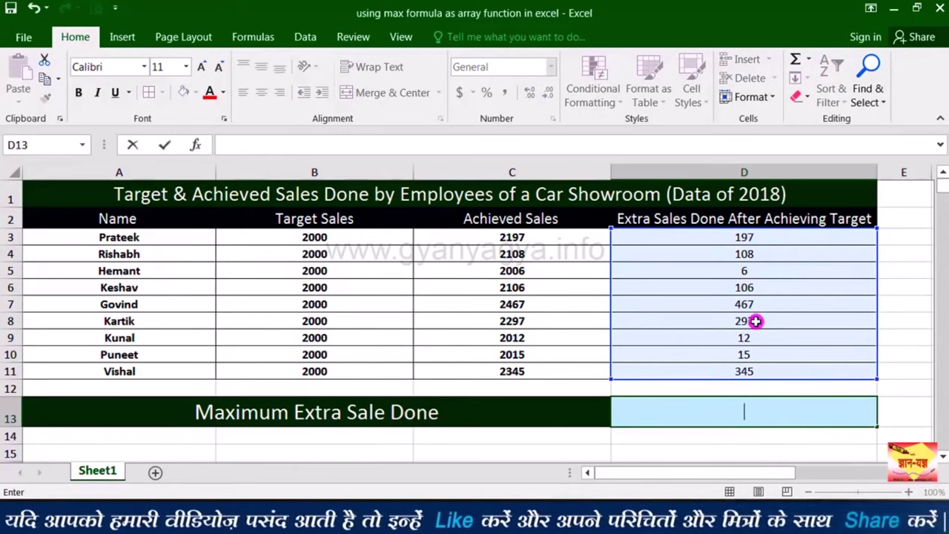
left_click(746, 173)
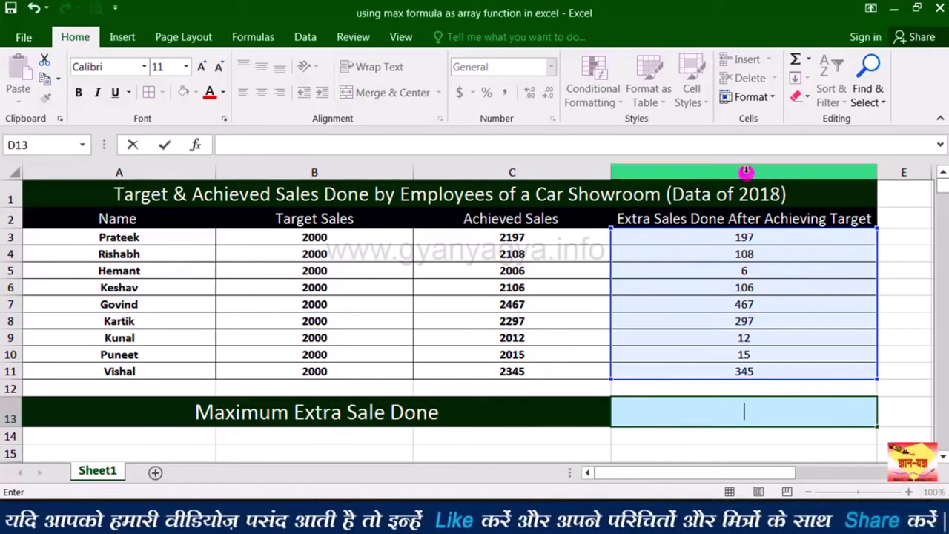
left_click(746, 172)
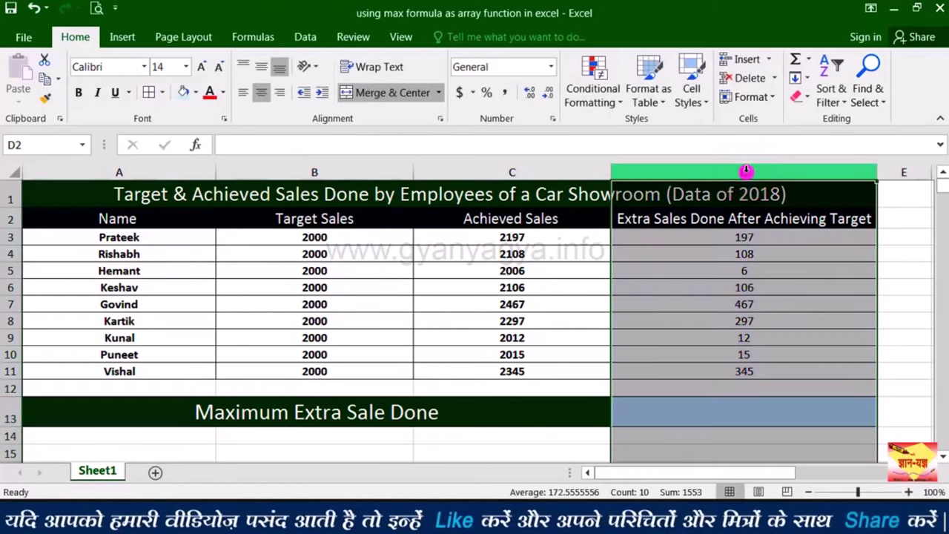
right_click(804, 174)
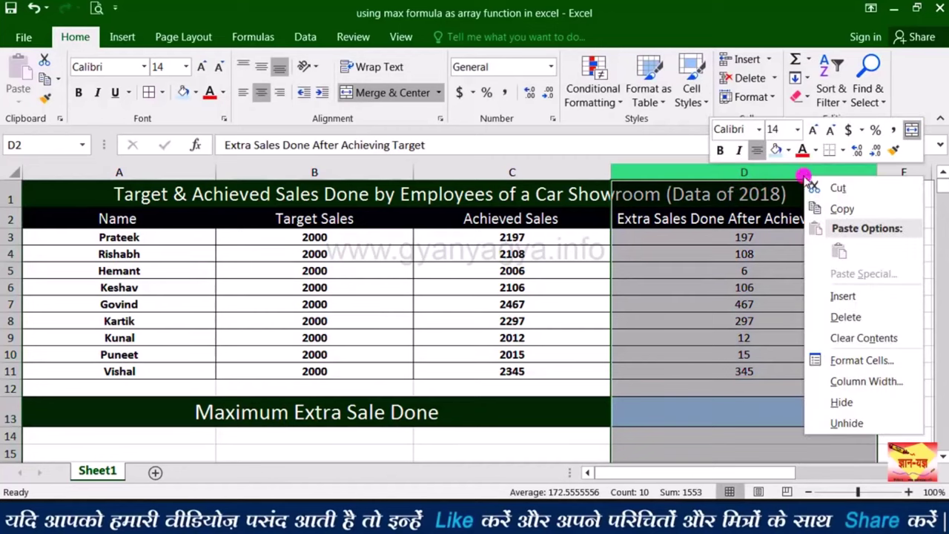
left_click(838, 318)
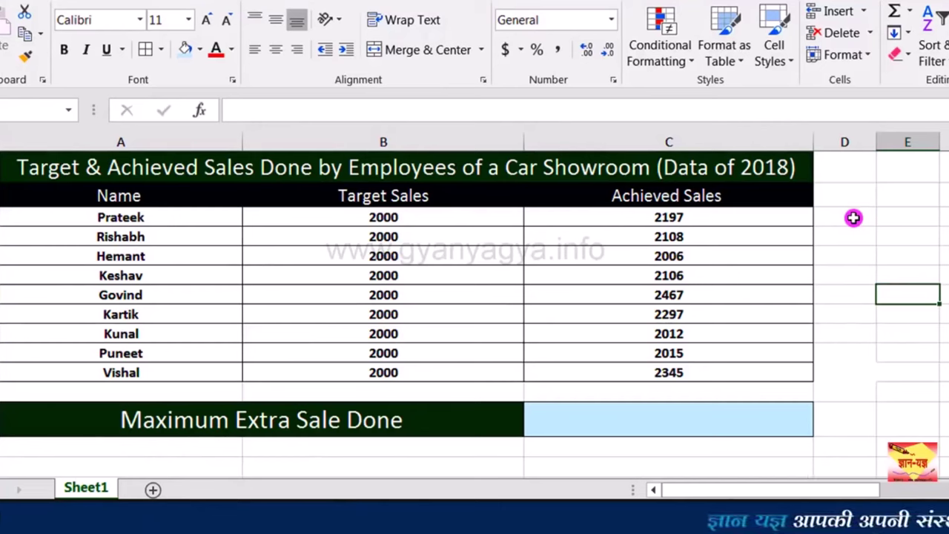
Calculate the maximum extra sale in C13 with the array formula {=MAX(C3:C11-B3:B11)}.
double_click(556, 422)
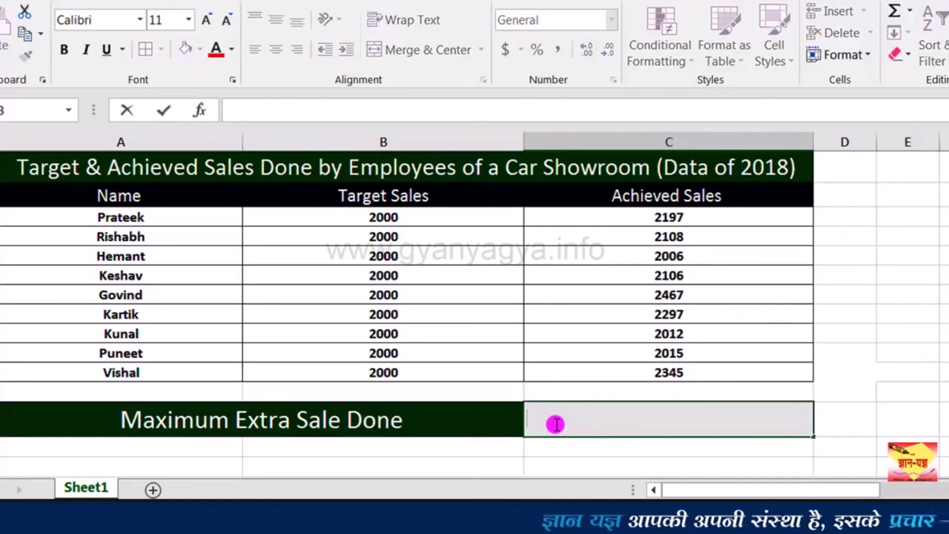
type("=")
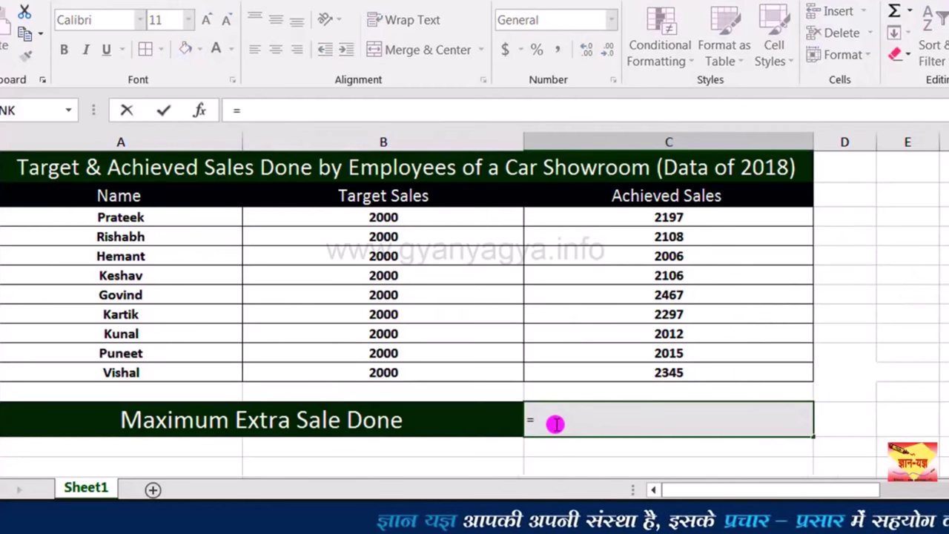
type("ax")
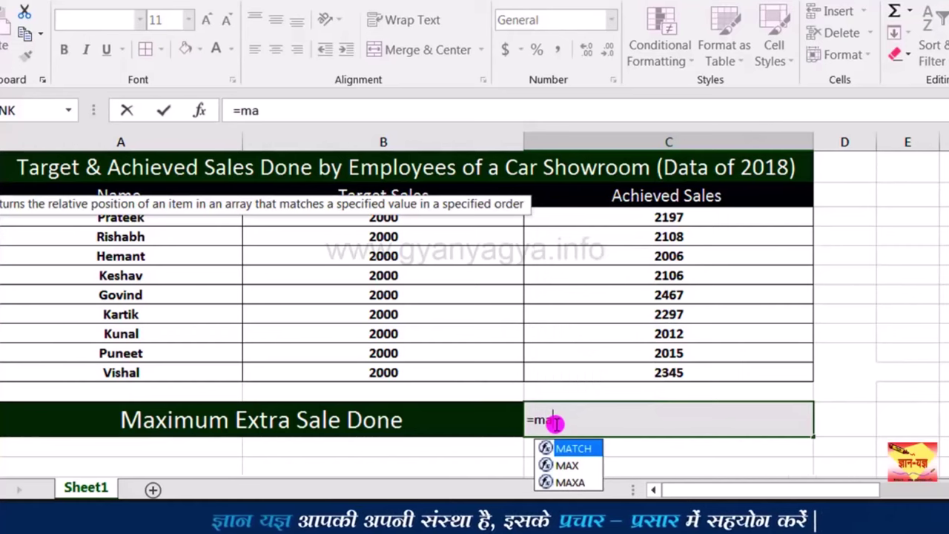
double_click(571, 450)
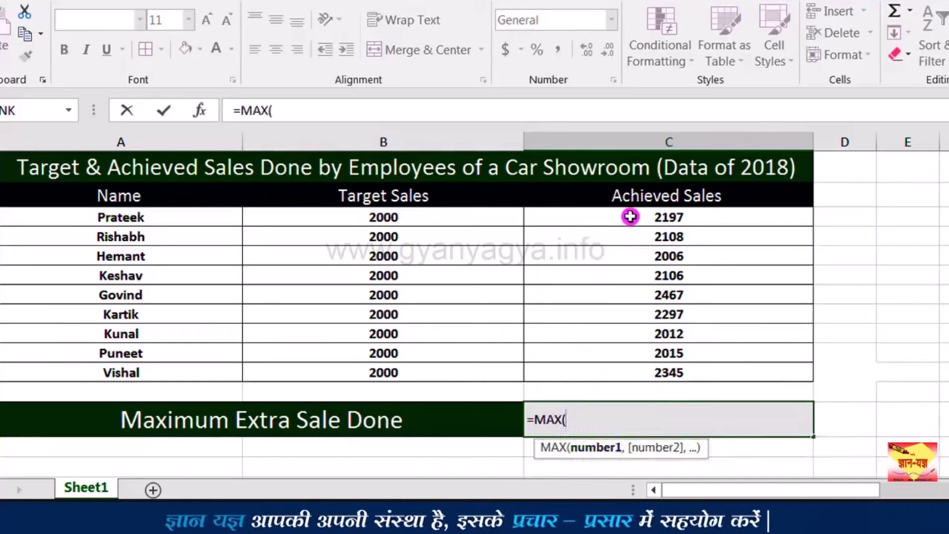
left_click_drag(630, 216, 629, 373)
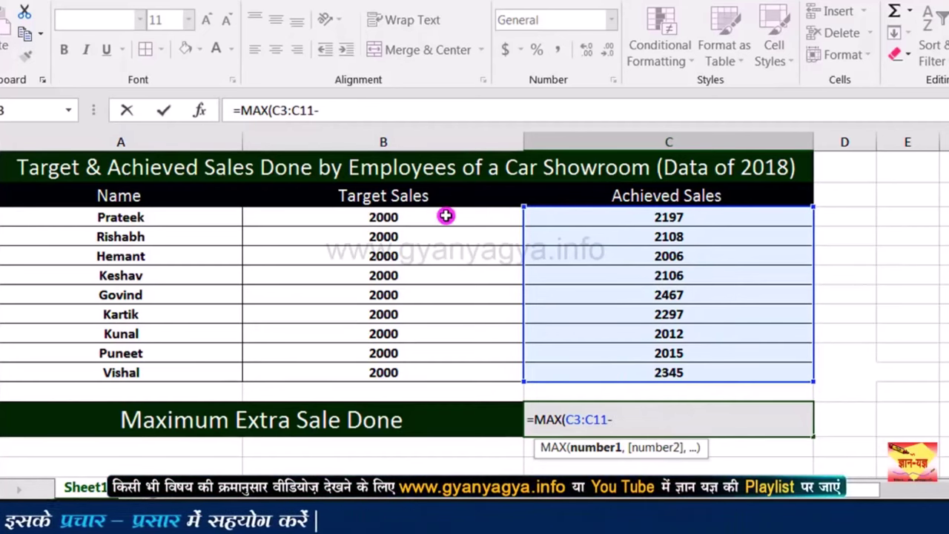
left_click_drag(445, 215, 436, 375)
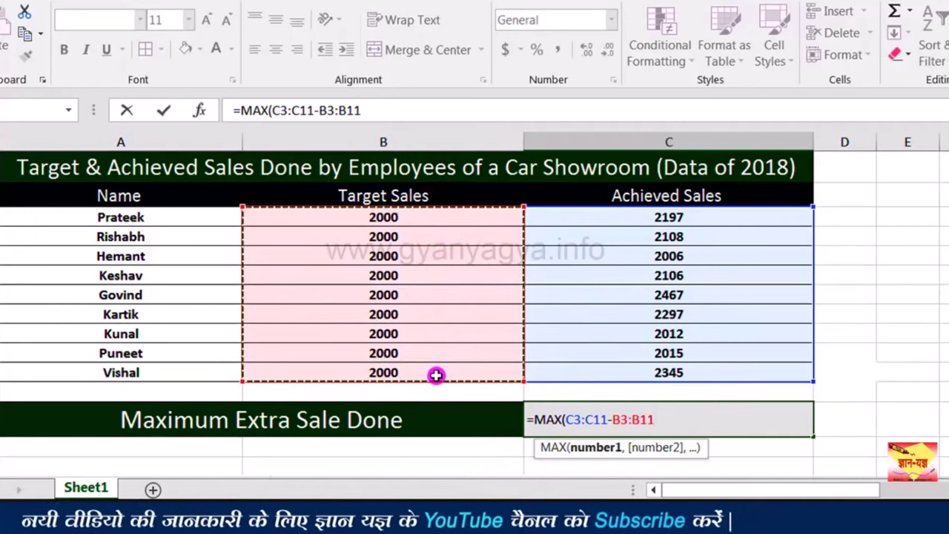
type(")")
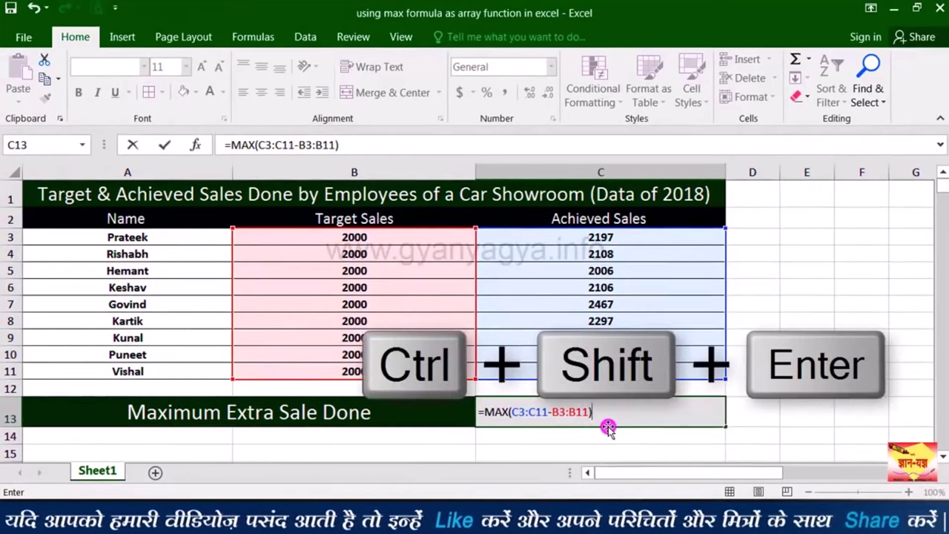
key("ctrl+shift+Return")
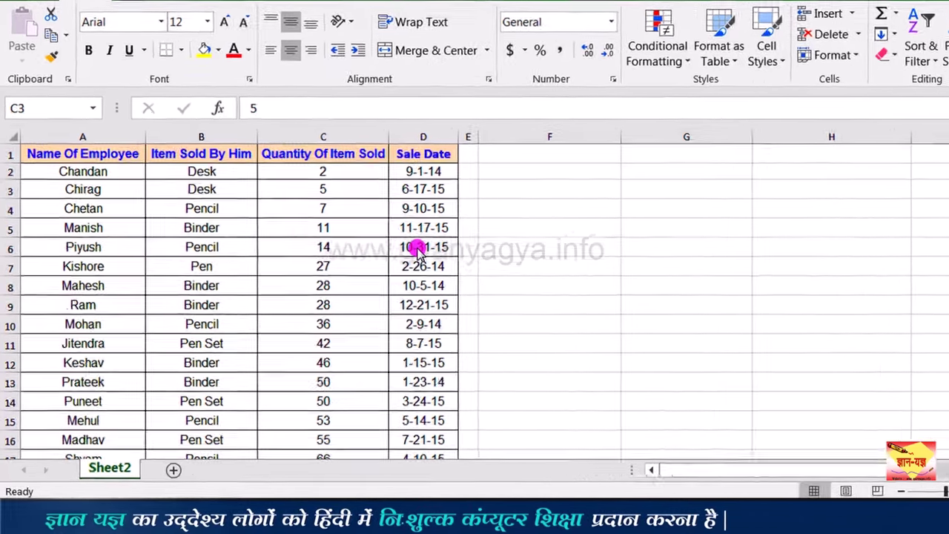
Examine the list of employees, items sold, quantities and sale dates in the VLOOKUP practice workbook.
left_click(495, 323)
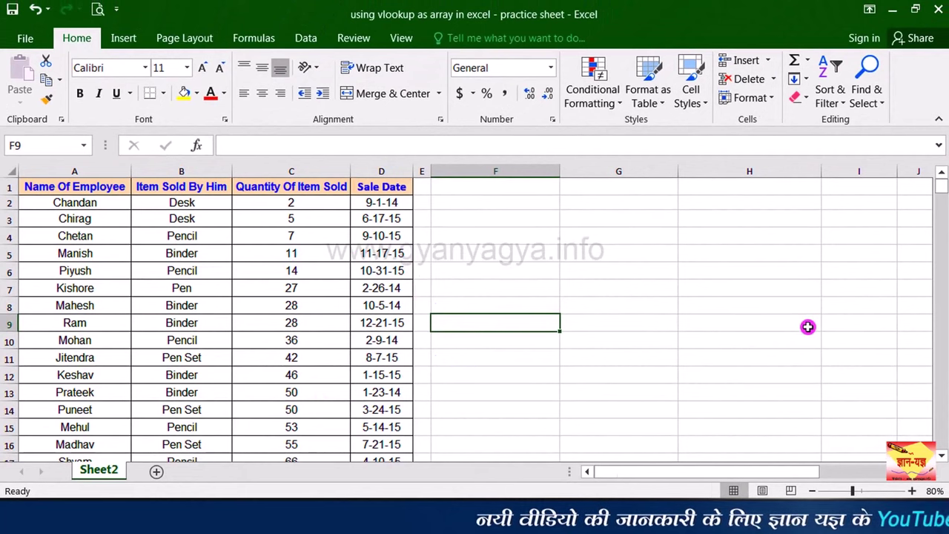
left_click(943, 460)
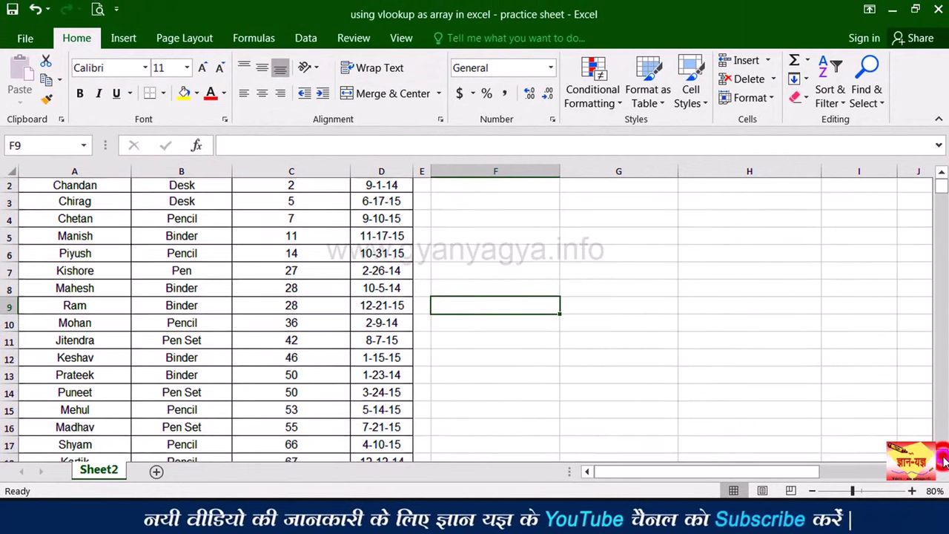
left_click(943, 459)
left_click(943, 460)
left_click(943, 460)
left_click(943, 460)
left_click(943, 459)
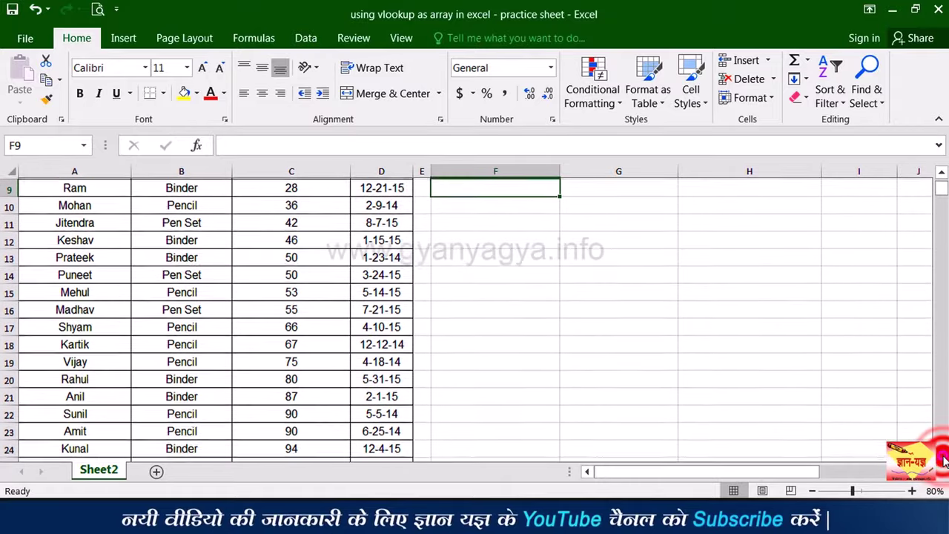
left_click(943, 460)
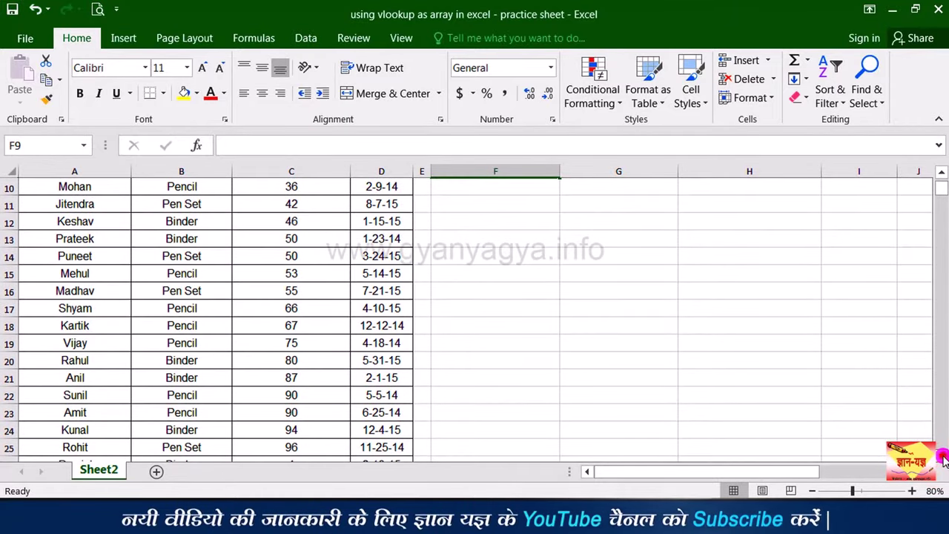
left_click(944, 460)
left_click(943, 460)
left_click(943, 460)
left_click(944, 460)
left_click(943, 460)
left_click(944, 459)
left_click(943, 460)
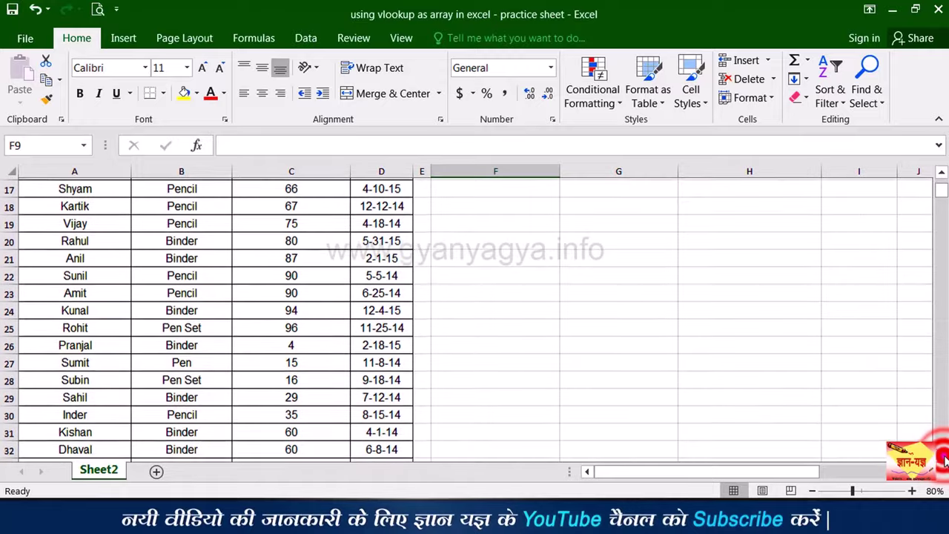
left_click(943, 460)
left_click(944, 460)
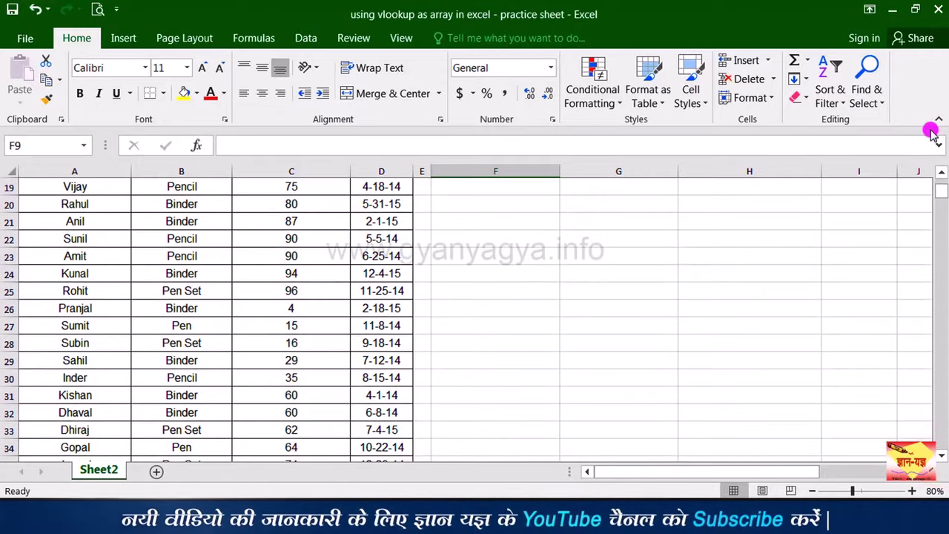
left_click(942, 172)
left_click(942, 172)
left_click(942, 173)
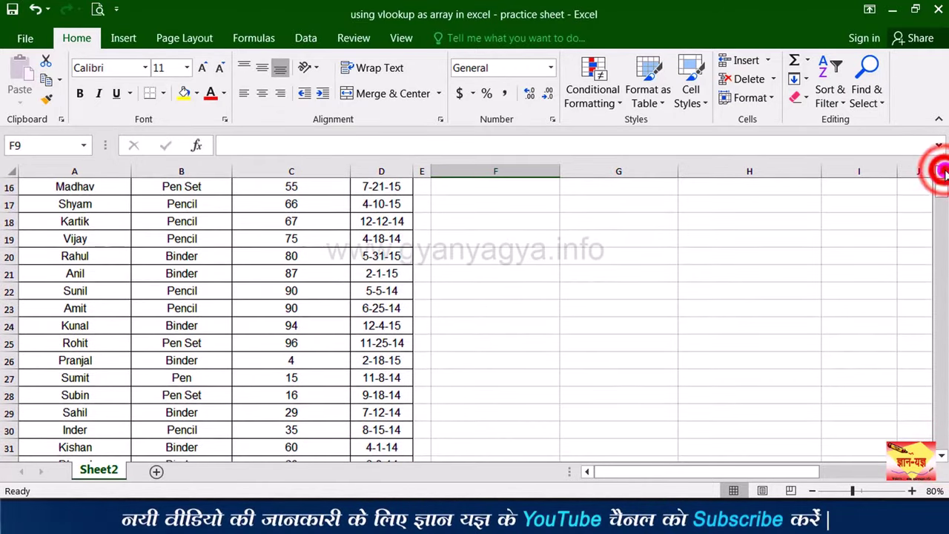
left_click(942, 172)
left_click(942, 172)
left_click(942, 172)
left_click(942, 172)
left_click(942, 172)
left_click(942, 172)
left_click(942, 172)
left_click(942, 172)
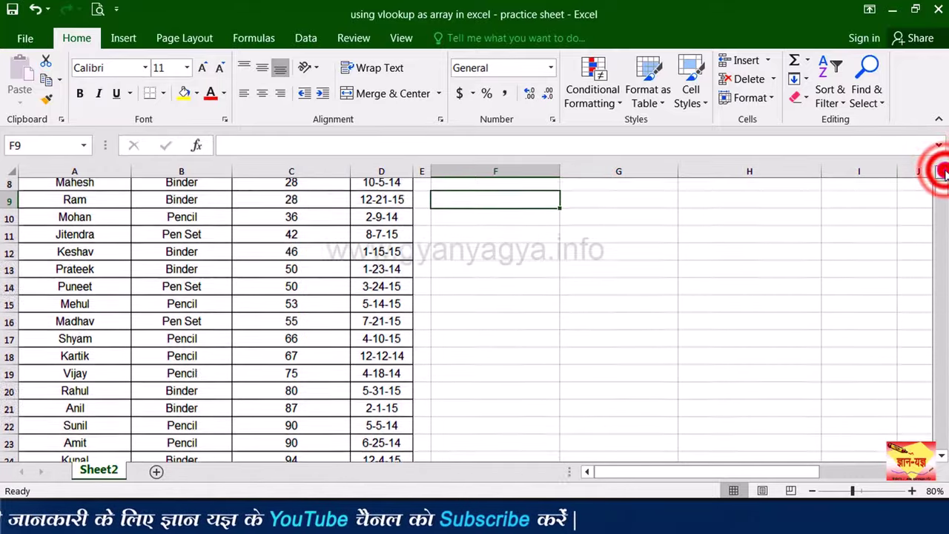
left_click(942, 172)
left_click(942, 172)
left_click(942, 172)
left_click(942, 172)
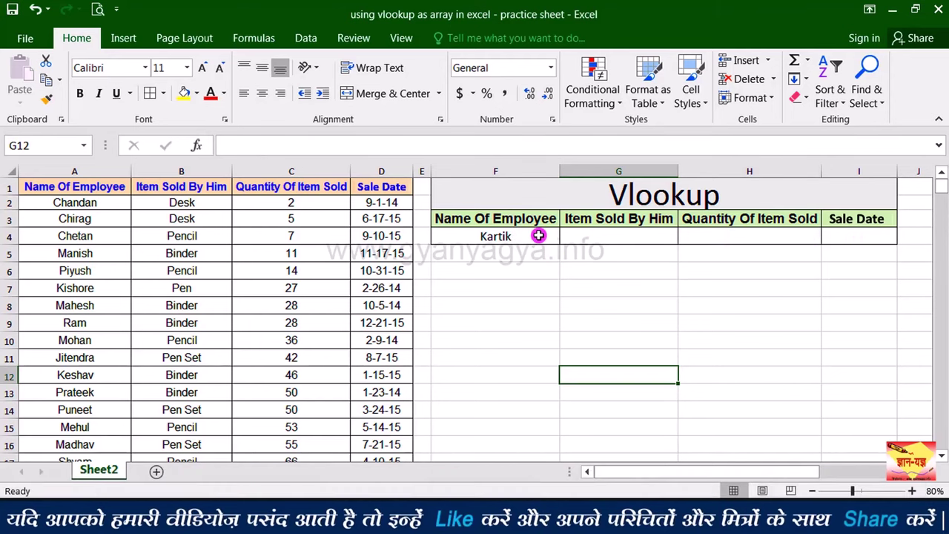
Look up the item sold by the employee named in F4 by entering =VLOOKUP(F4,A2:D44,2,FALSE) in G4.
left_click(621, 236)
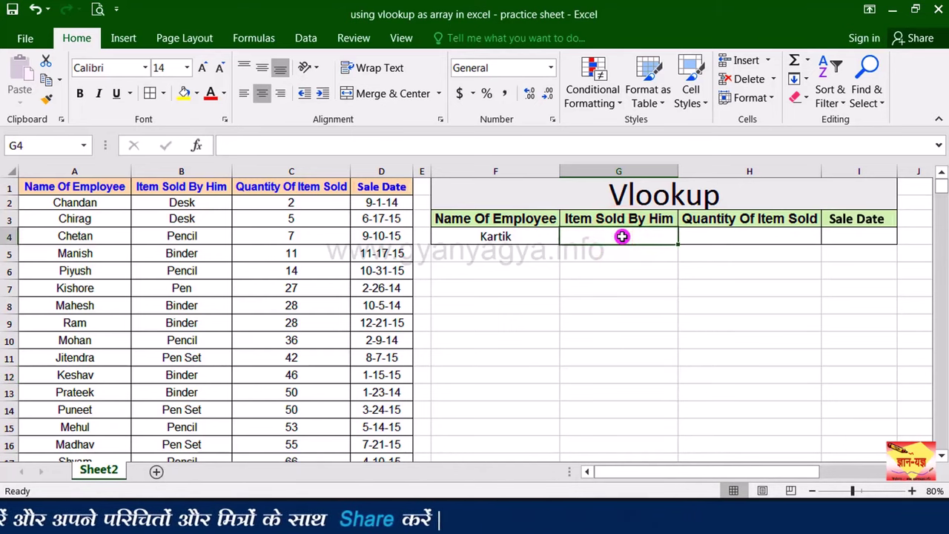
type("=")
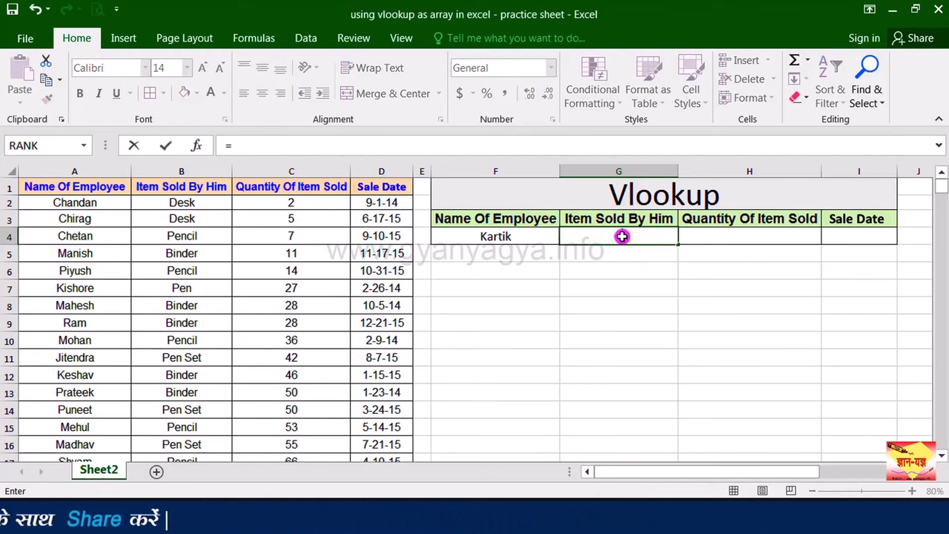
type("vlook")
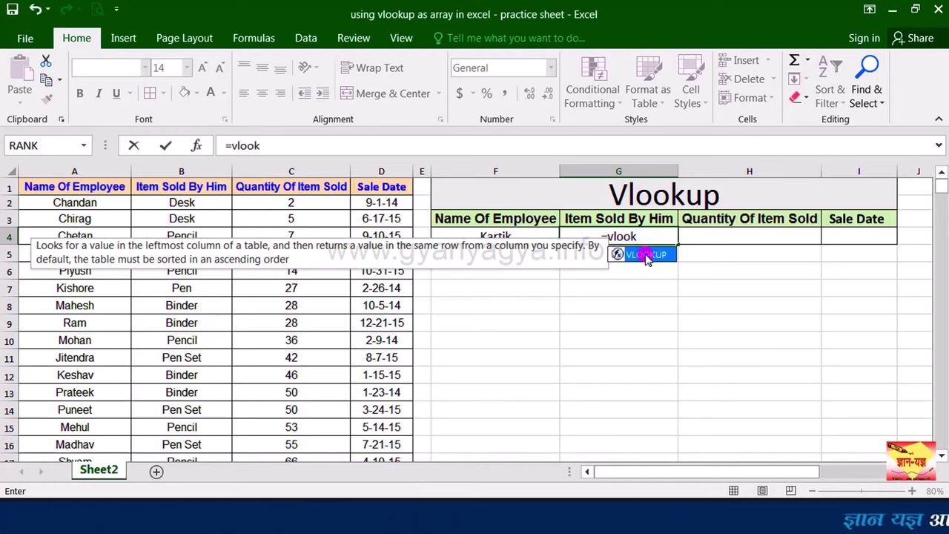
double_click(646, 255)
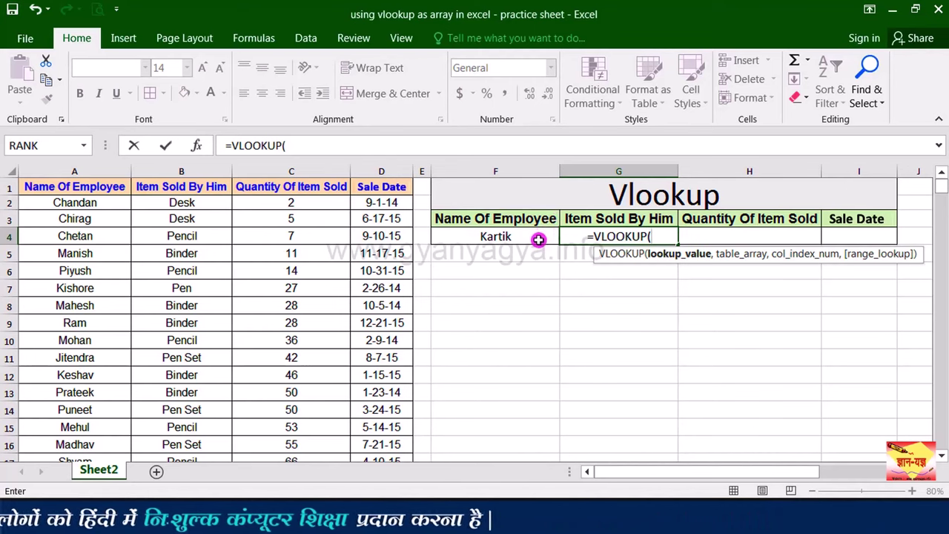
left_click(538, 239)
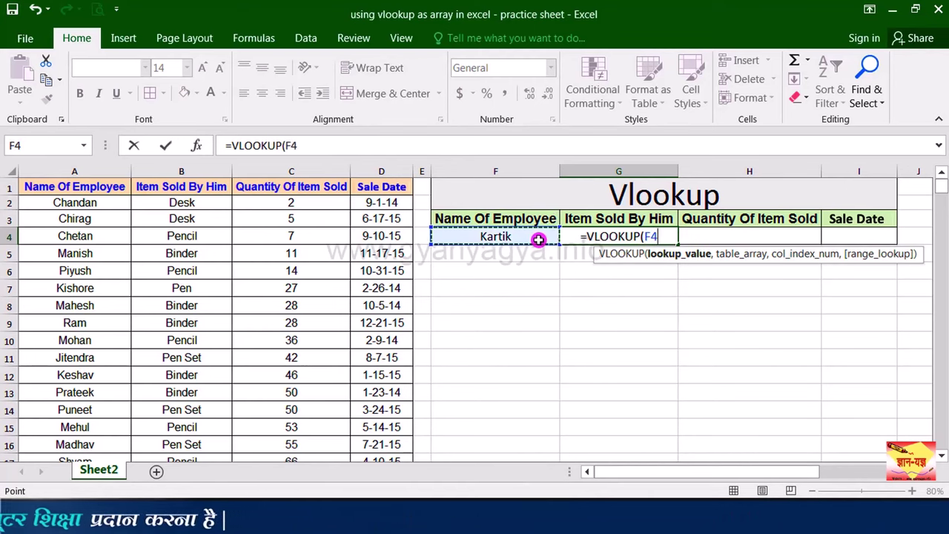
type(",")
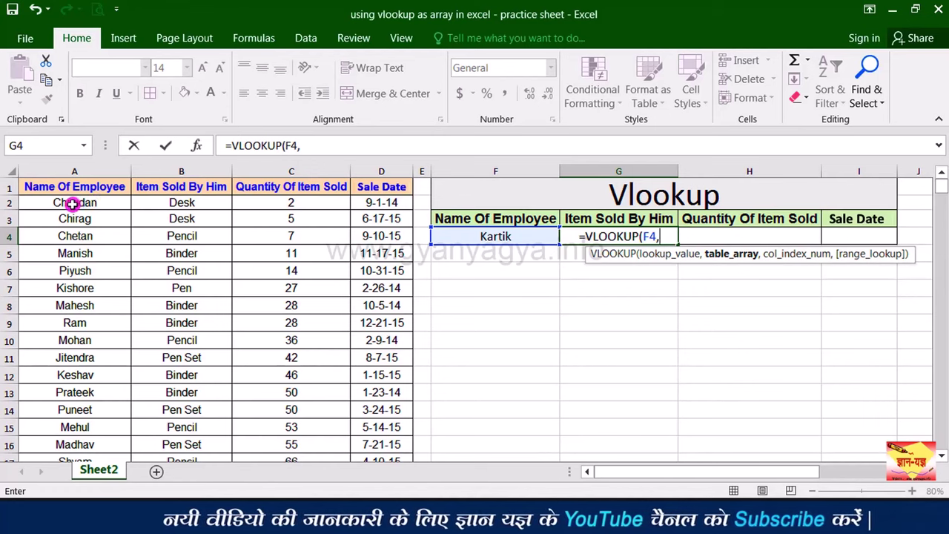
left_click_drag(99, 202, 385, 473)
scroll(942, 174, "up", 10)
type(",")
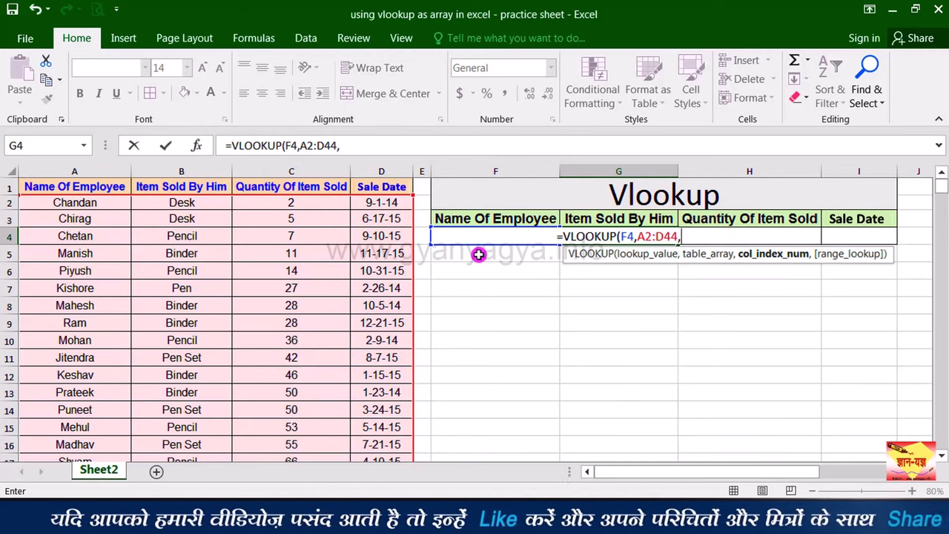
type("2")
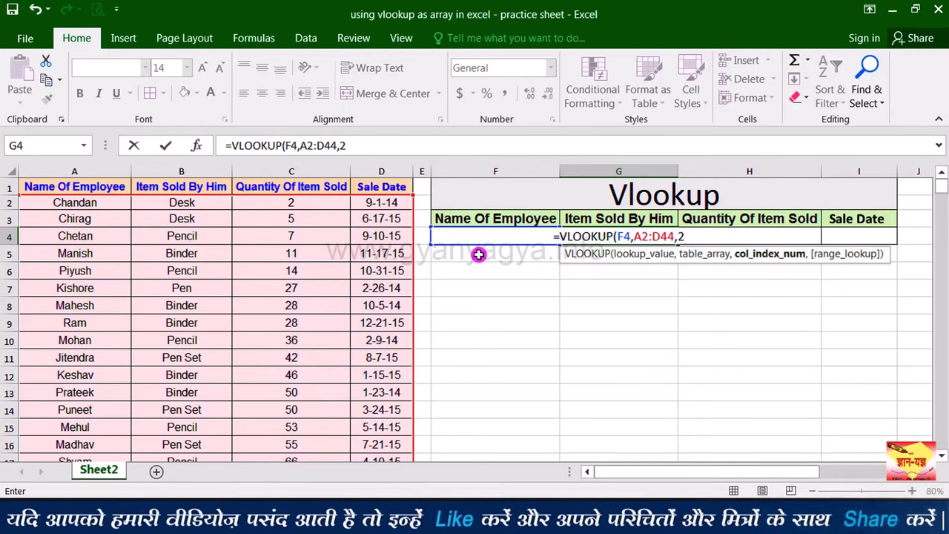
type(",false")
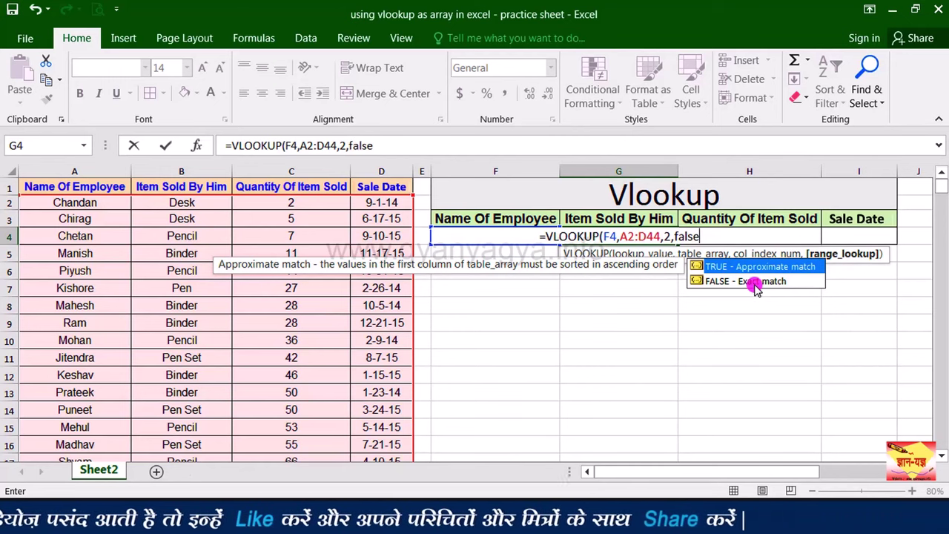
type(")")
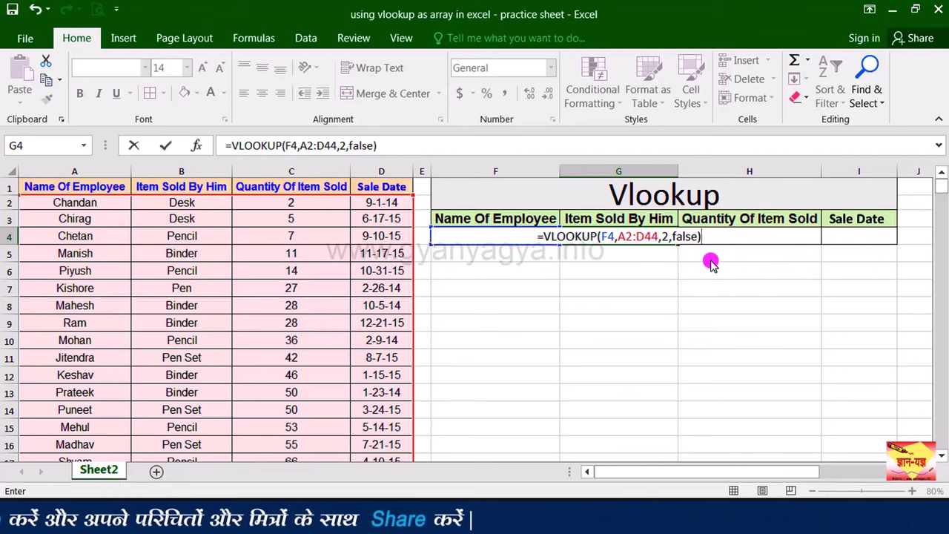
key("Return")
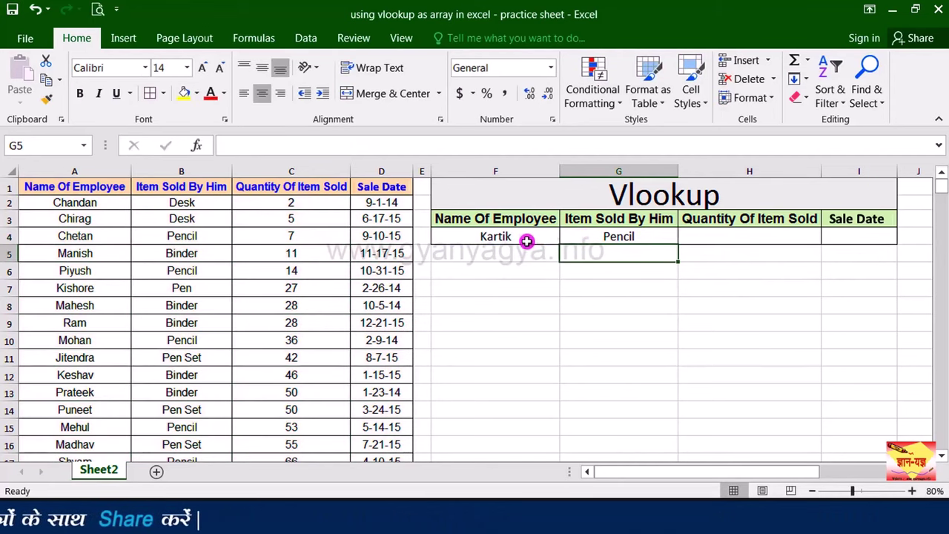
Try filling the VLOOKUP formula from G4 across to H4:I4, and undo the fill.
left_click(602, 236)
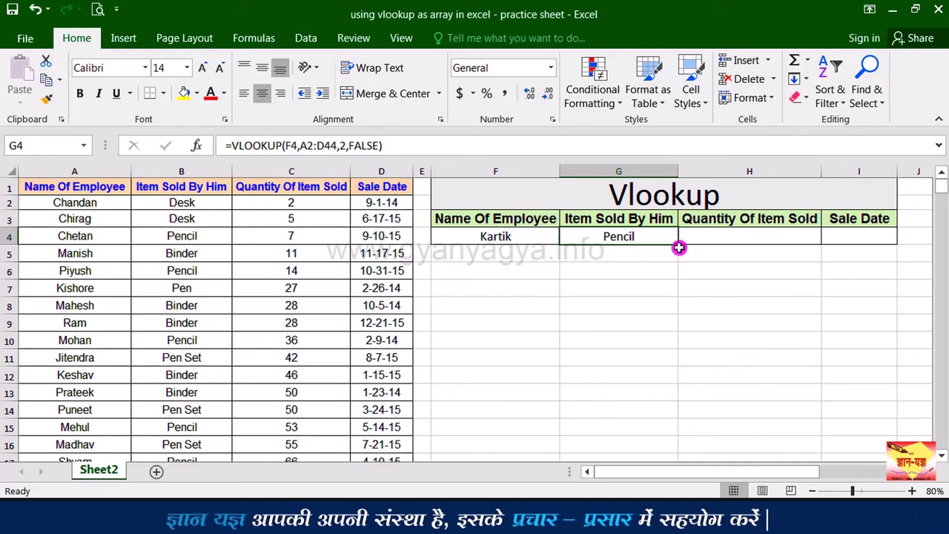
left_click_drag(713, 247, 736, 248)
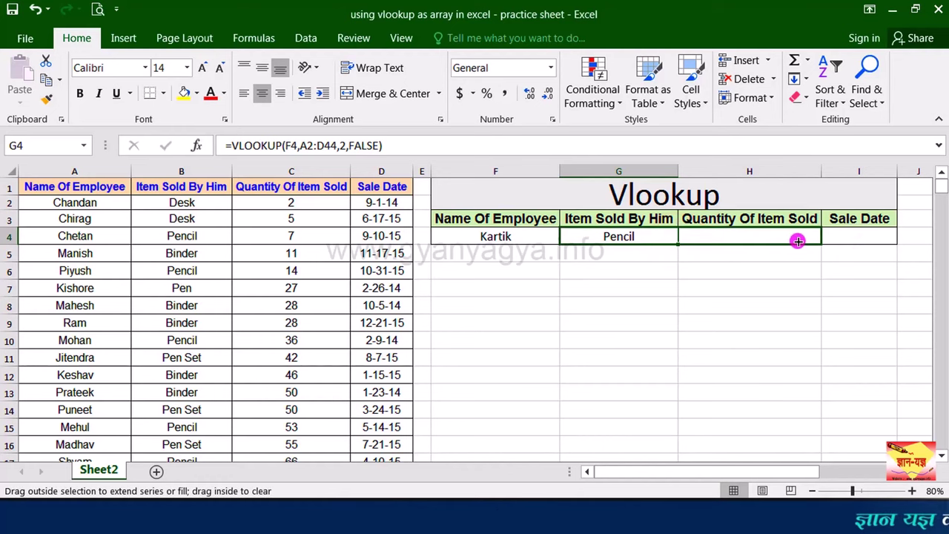
left_click_drag(879, 246, 879, 246)
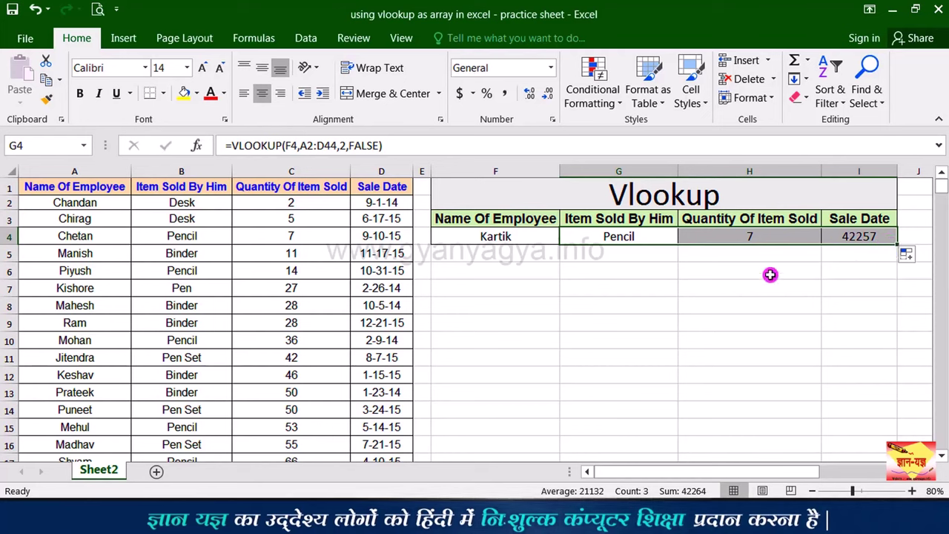
key("ctrl+z")
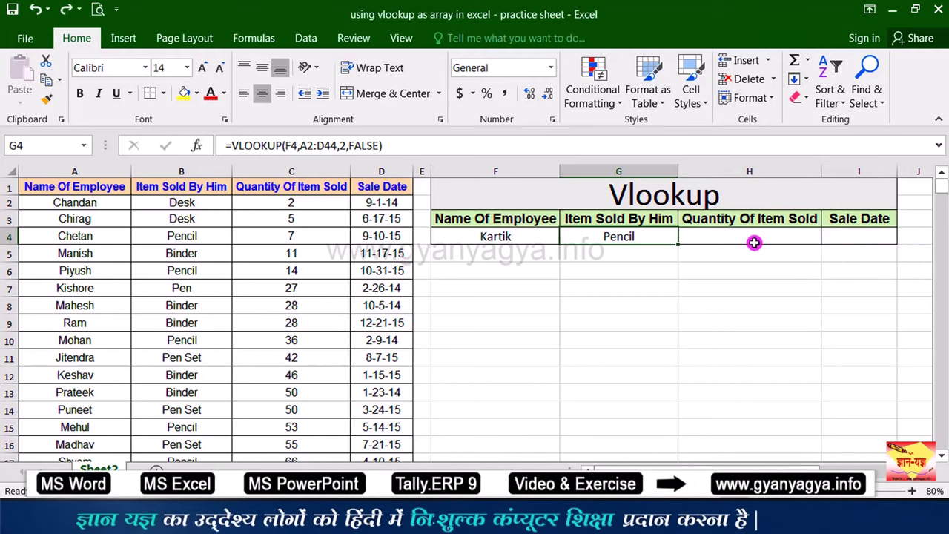
Clear G4:I4 and begin a VLOOKUP across those cells with F4 as lookup value and A2:D44 as table array.
left_click(856, 243, "shift")
key("Delete")
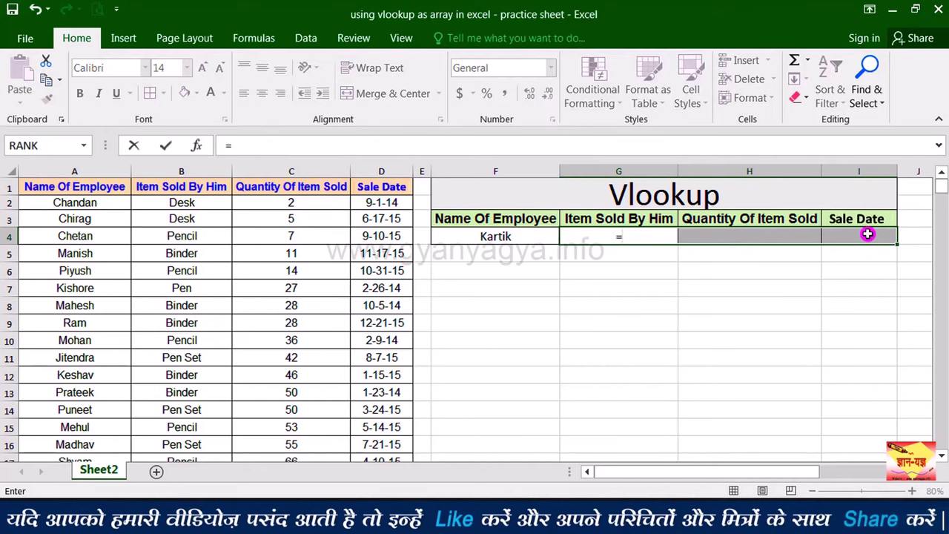
type("vlook")
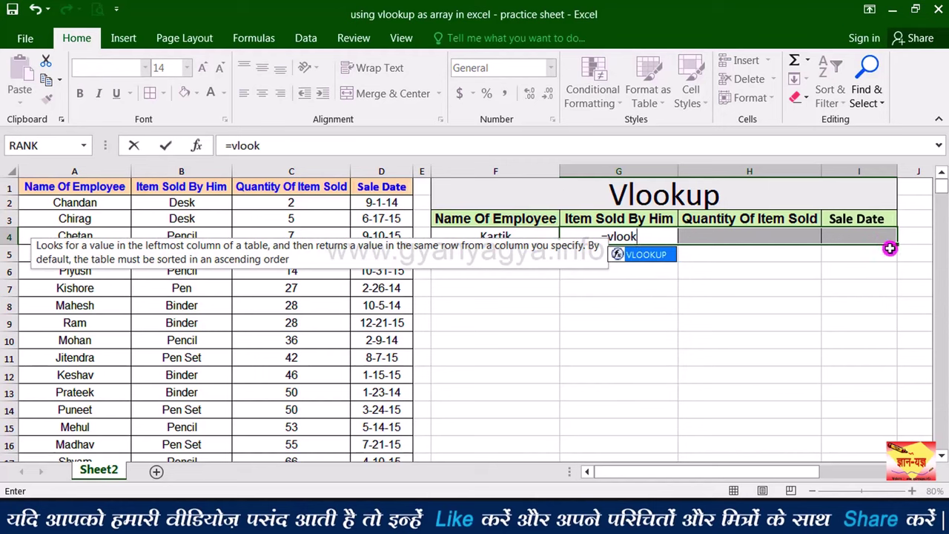
double_click(646, 256)
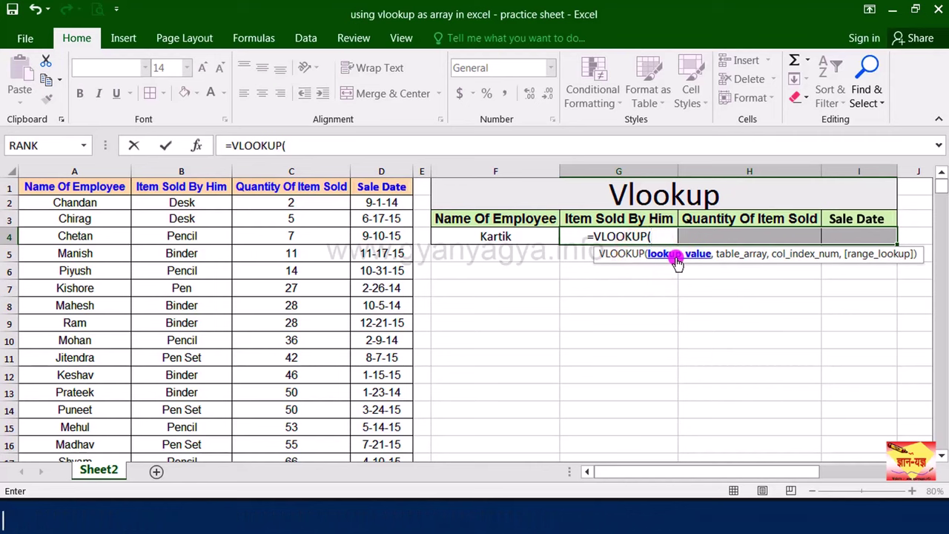
left_click(536, 238)
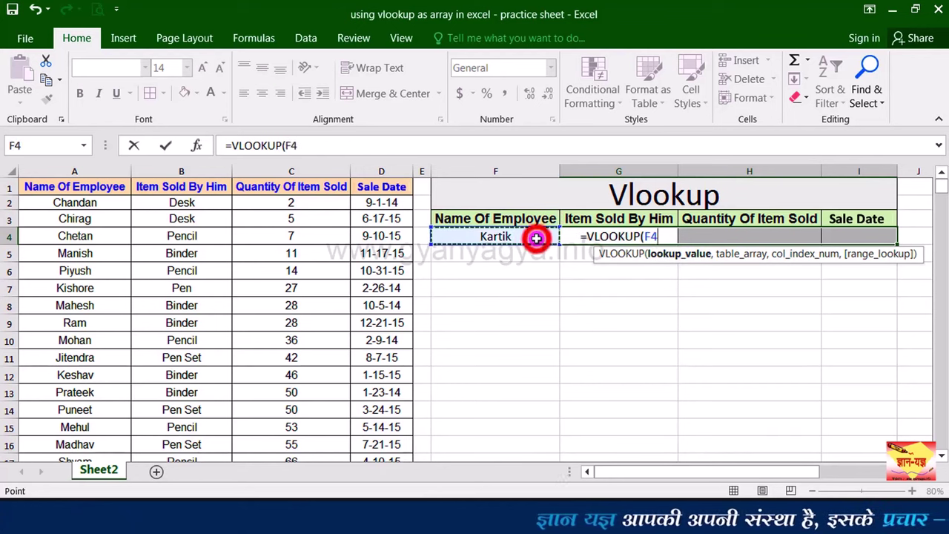
type(",")
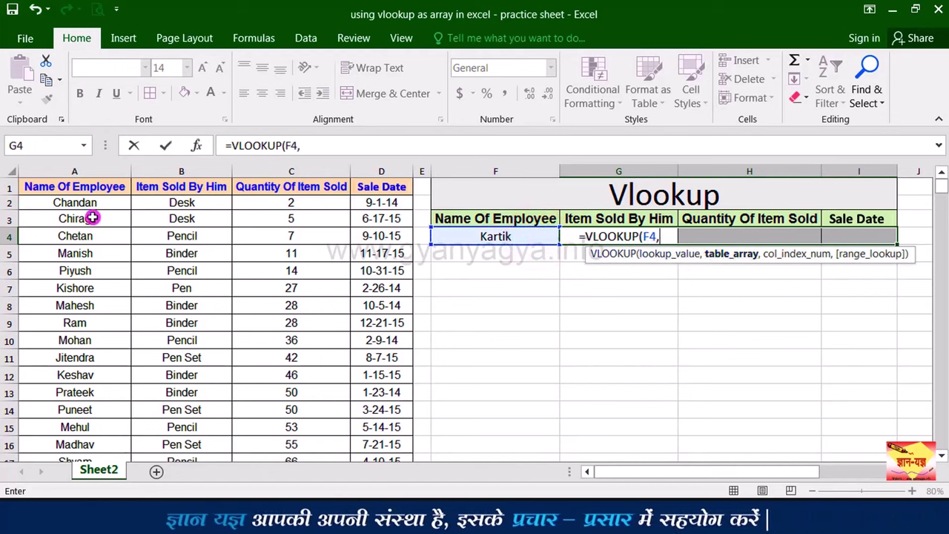
left_click_drag(86, 209, 401, 219)
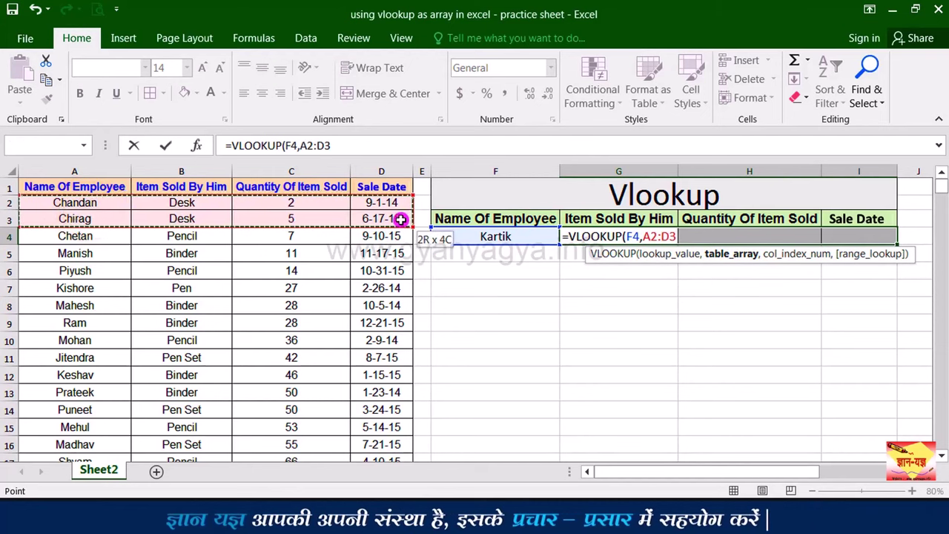
left_click_drag(400, 275, 376, 356)
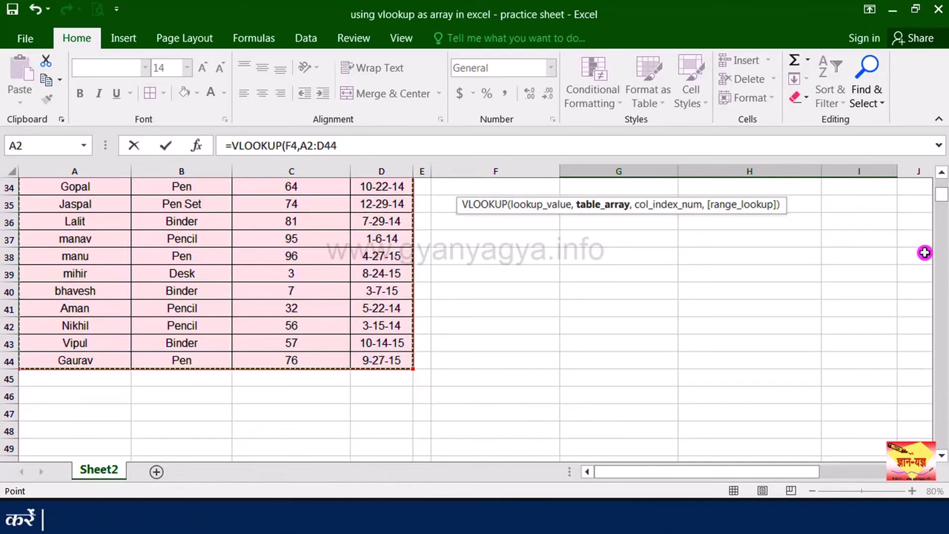
left_click_drag(940, 195, 943, 176)
type(",")
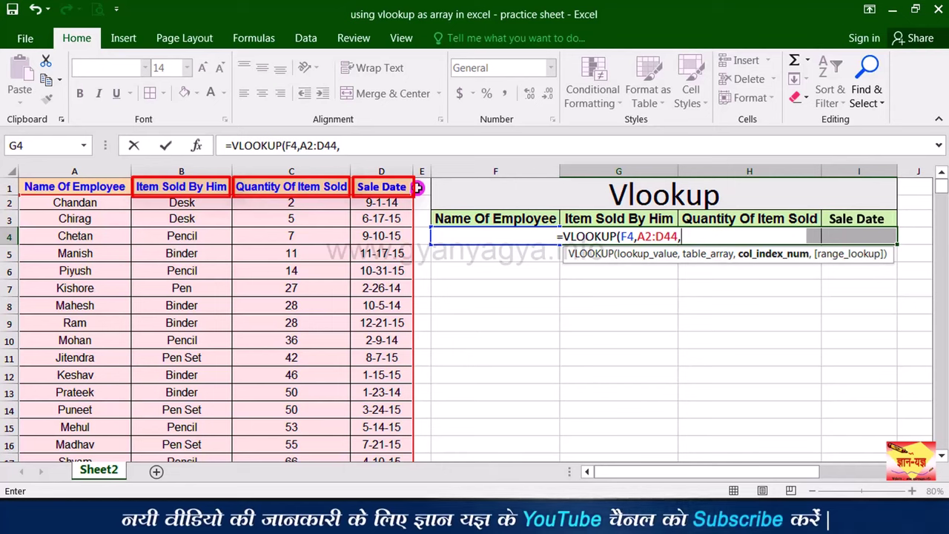
Complete the VLOOKUP with column indexes {2,3,4} and FALSE for exact match, entering it as an array formula in G4:I4.
type("{")
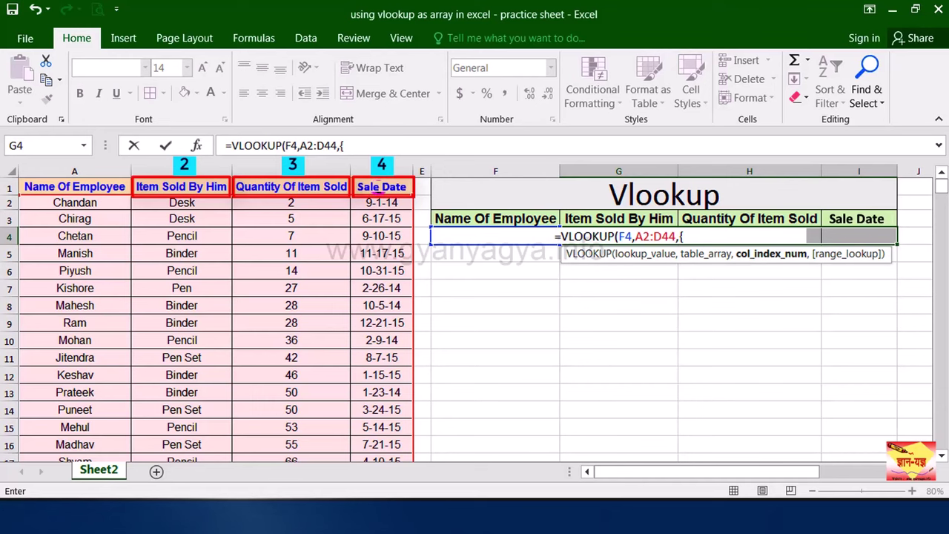
type("2,")
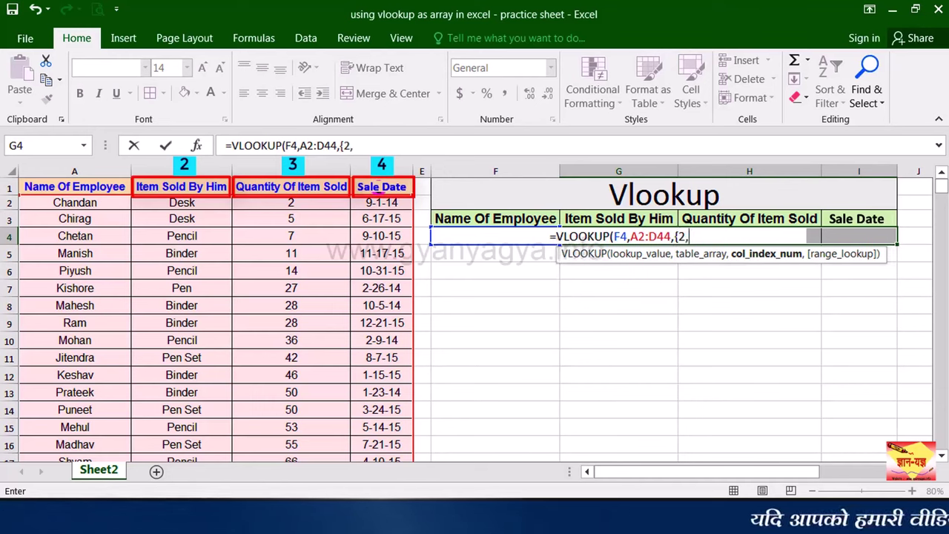
type("3,4")
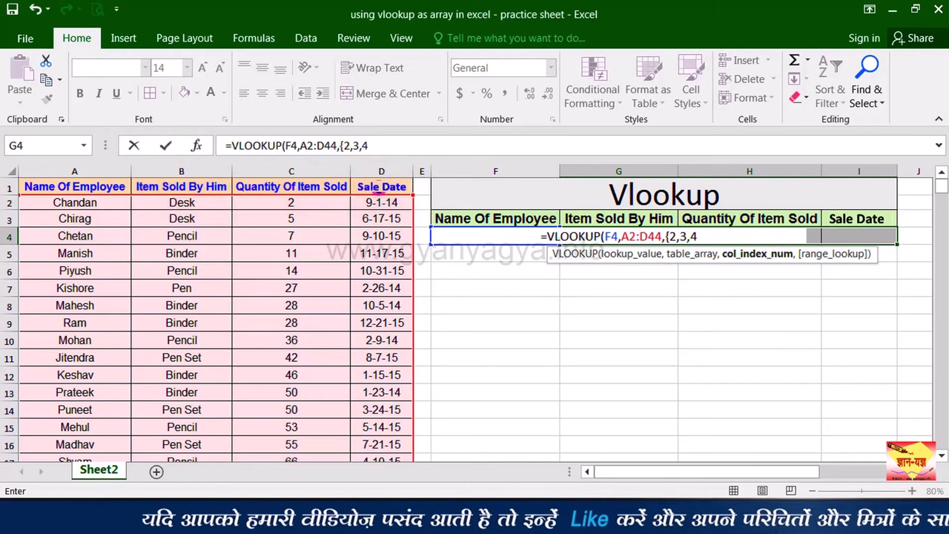
type("}")
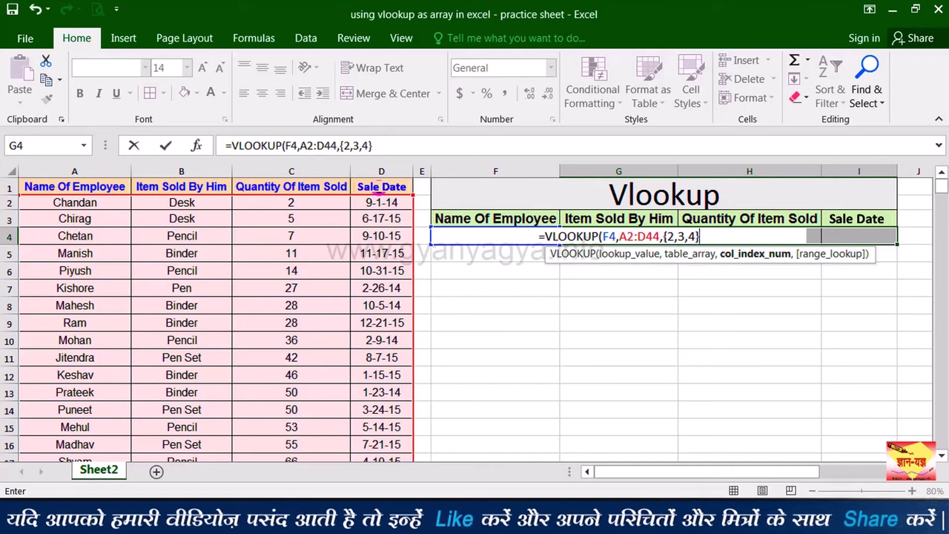
type(",")
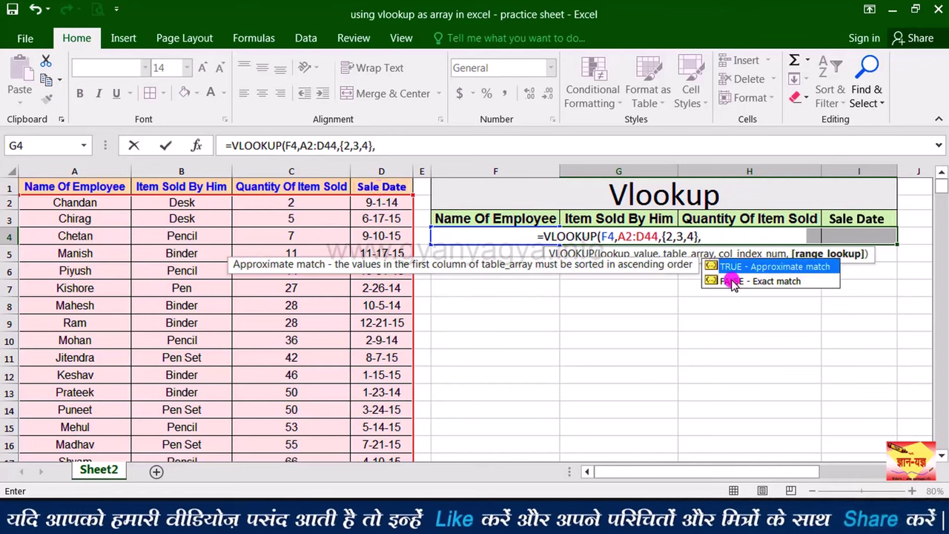
type("false")
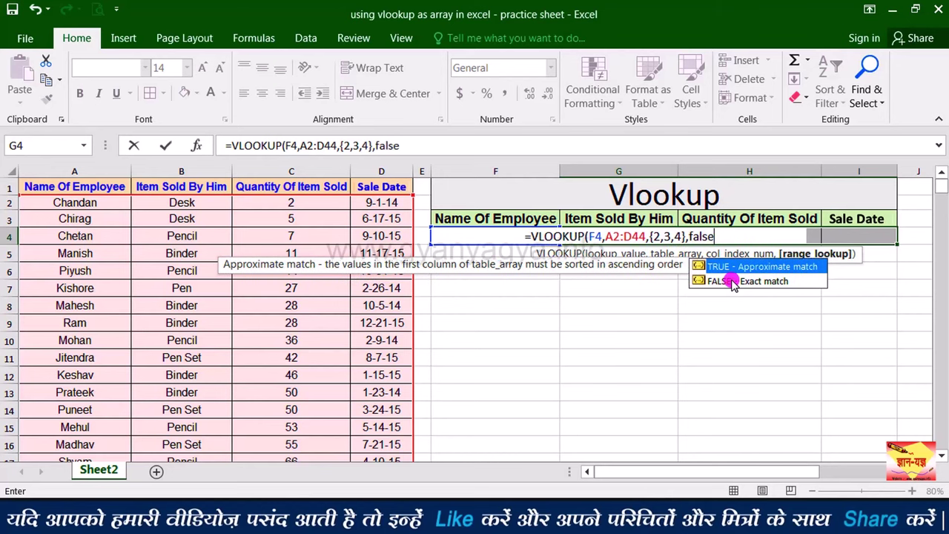
key("Escape")
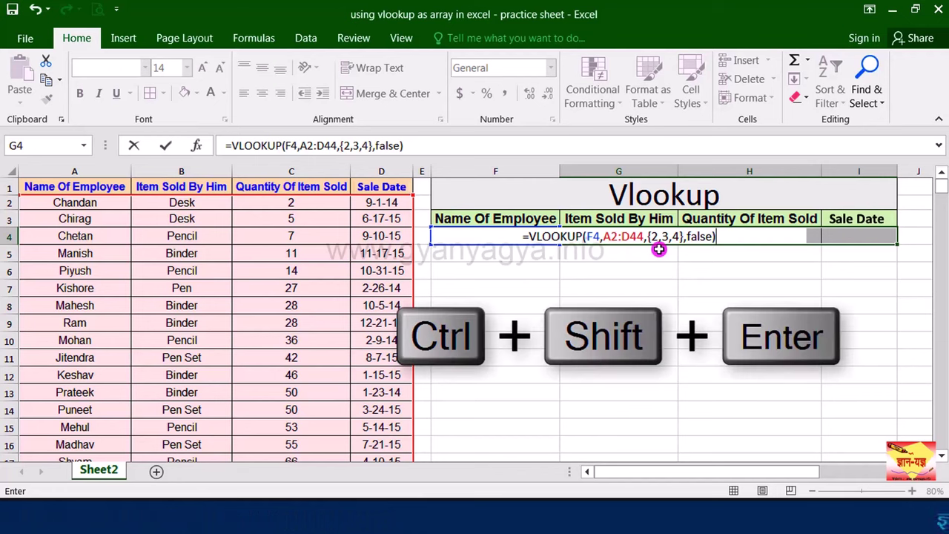
key("ctrl+shift+Return")
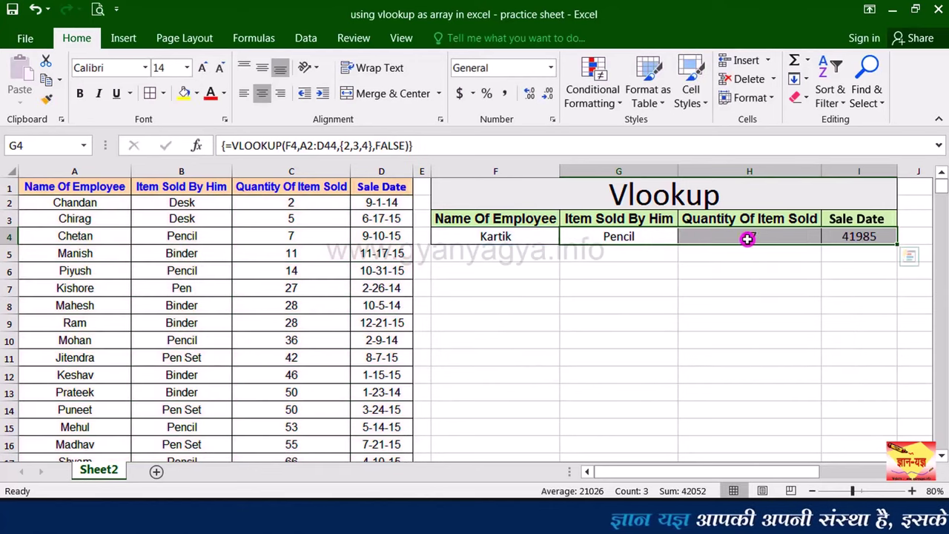
Format the sale date in I4 as Short Date.
left_click(877, 236)
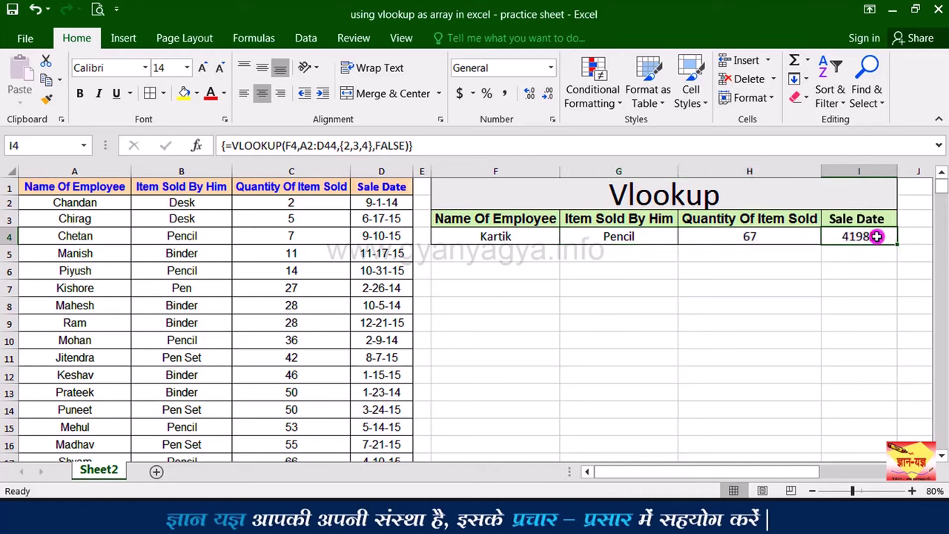
left_click(550, 67)
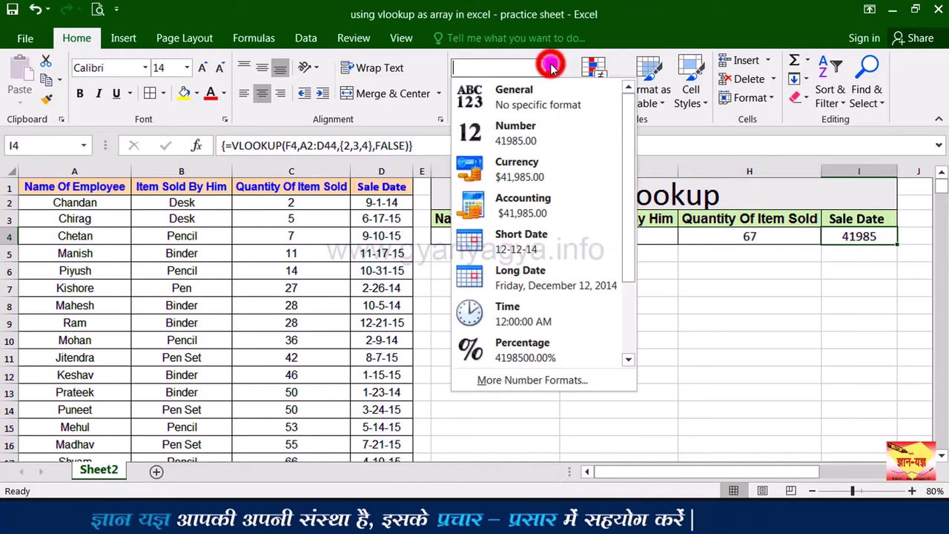
left_click(522, 250)
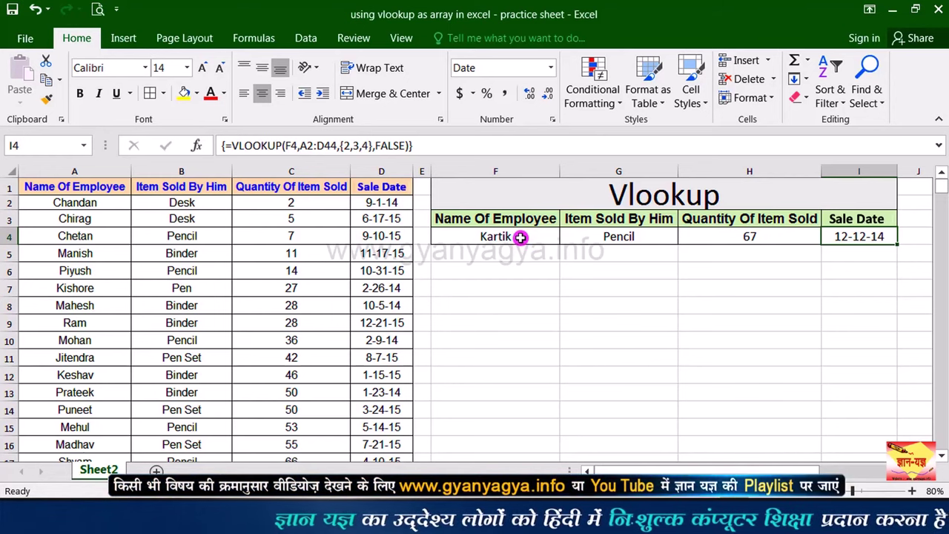
Replace the name in F4 with another employee's name from the list to look up that employee's sales details.
double_click(520, 237)
key("BackSpace")
key("BackSpace")
key("BackSpace")
key("BackSpace")
key("BackSpace")
key("BackSpace")
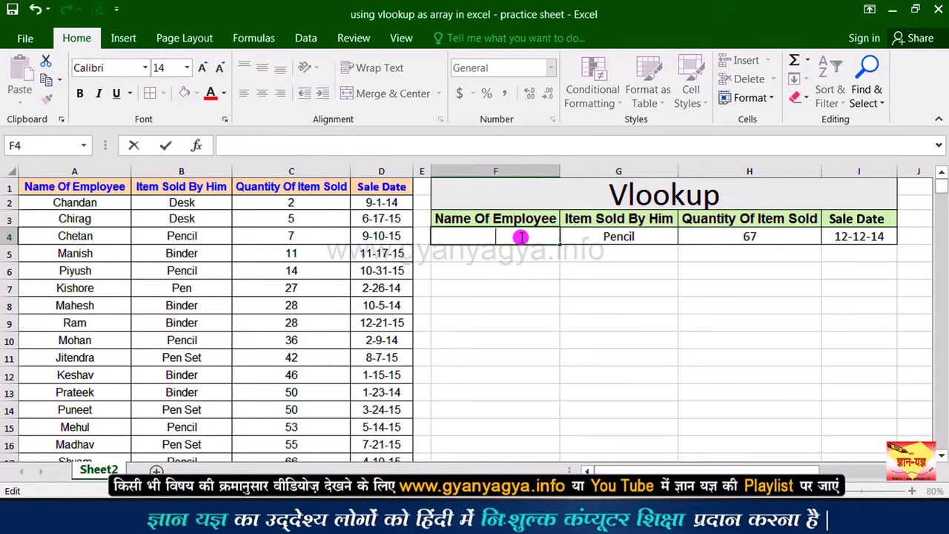
type("ki")
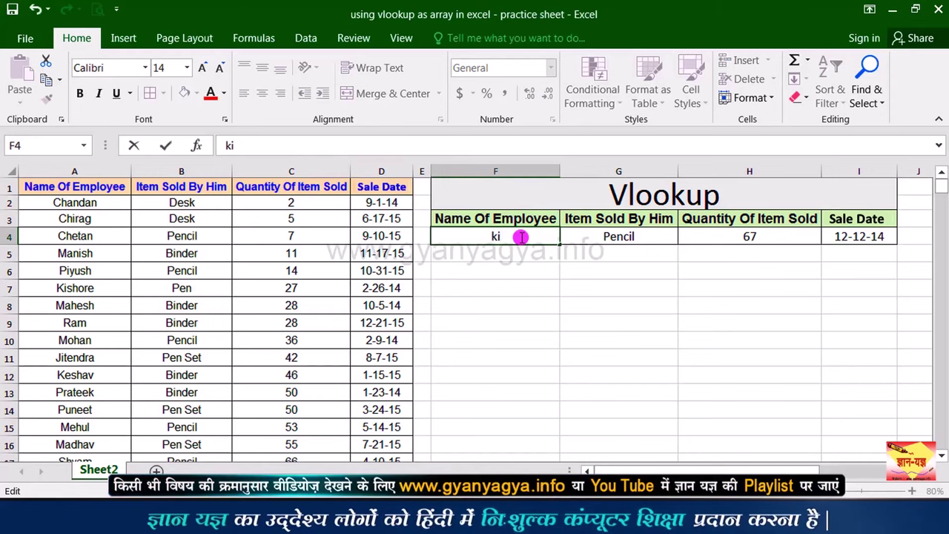
type("shore")
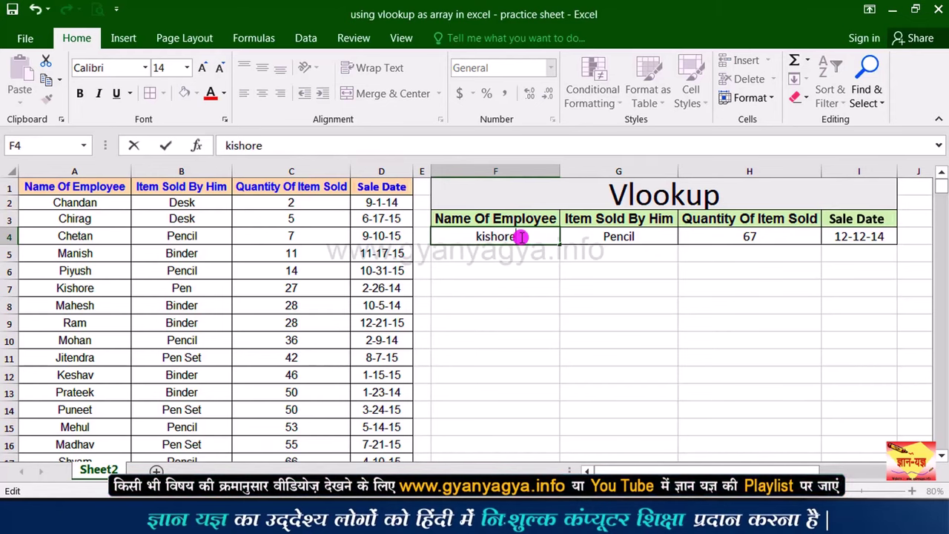
key("ctrl+Return")
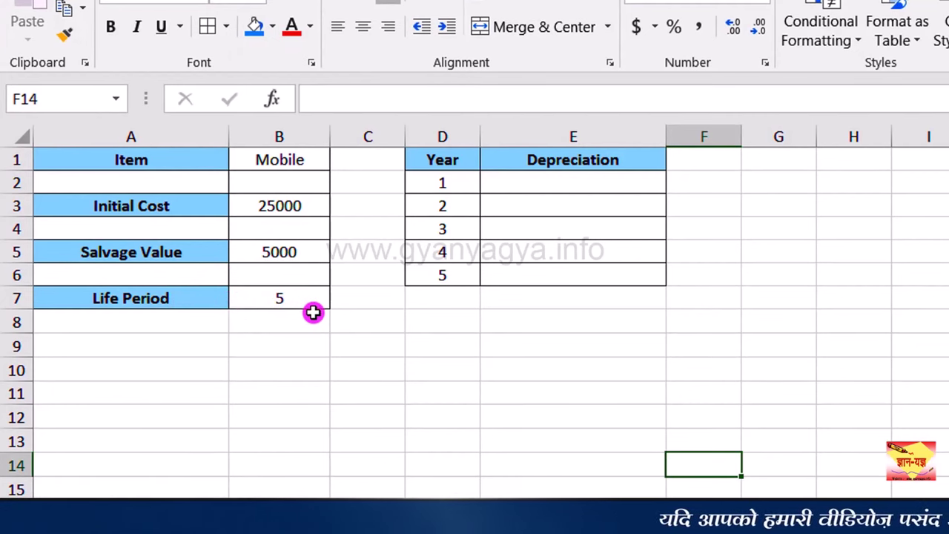
Begin a DB formula in E2 with B3 as cost, B5 as salvage value and B7 as life.
left_click(529, 181)
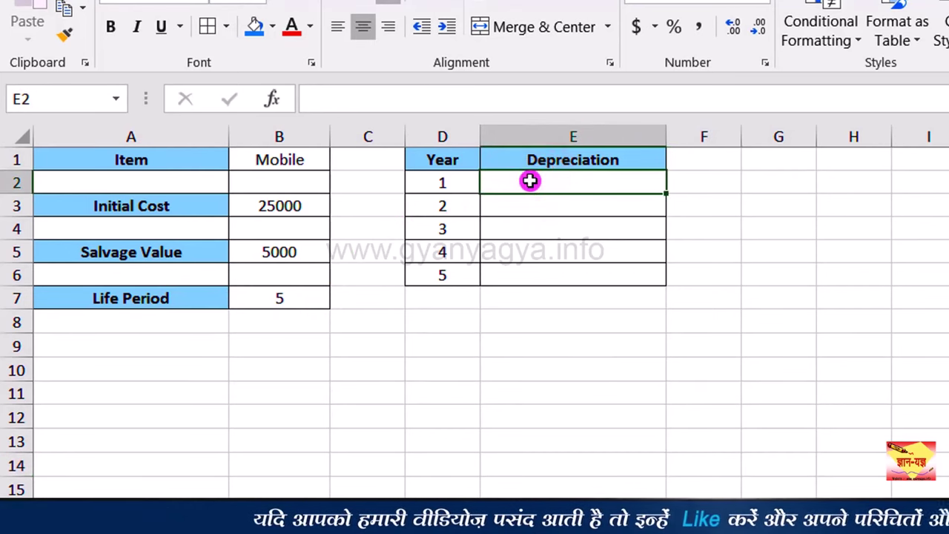
type("=")
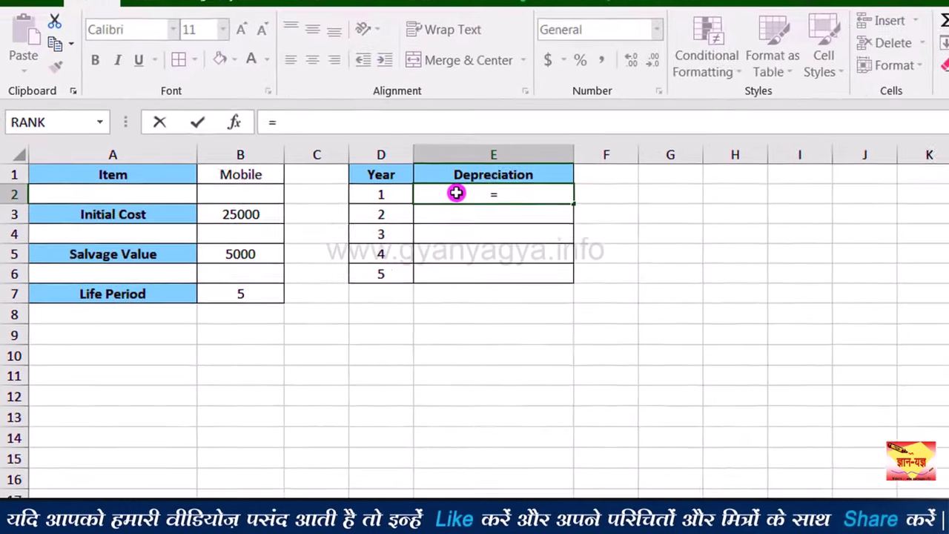
type("DB")
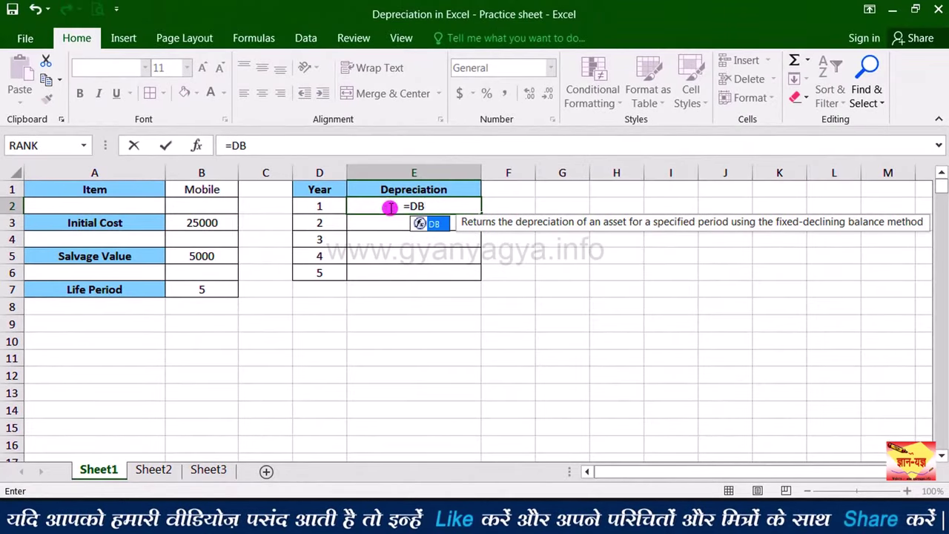
double_click(441, 224)
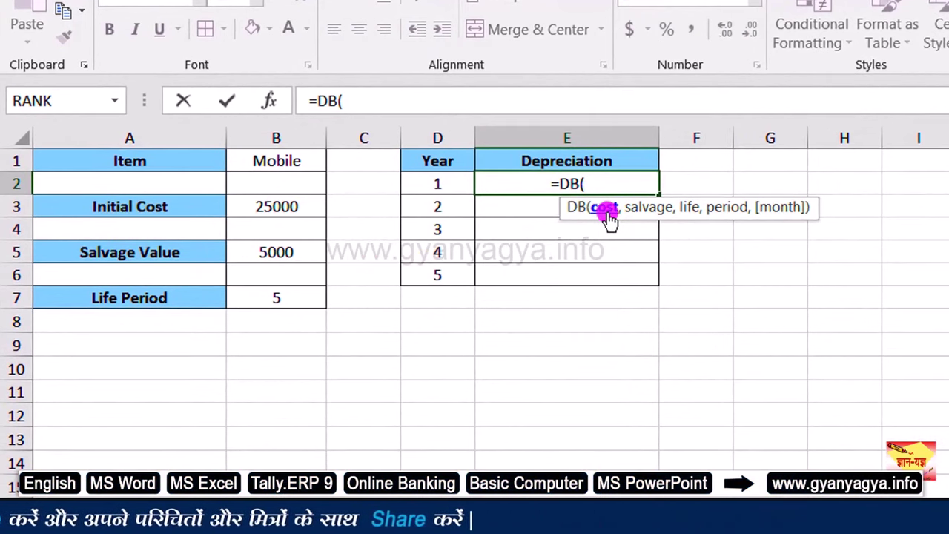
left_click(257, 210)
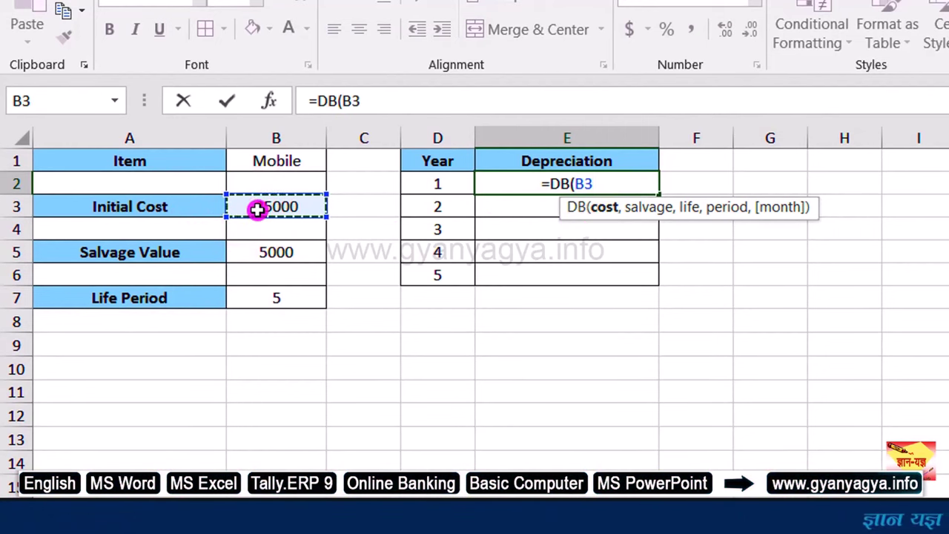
left_click(603, 187)
type(",")
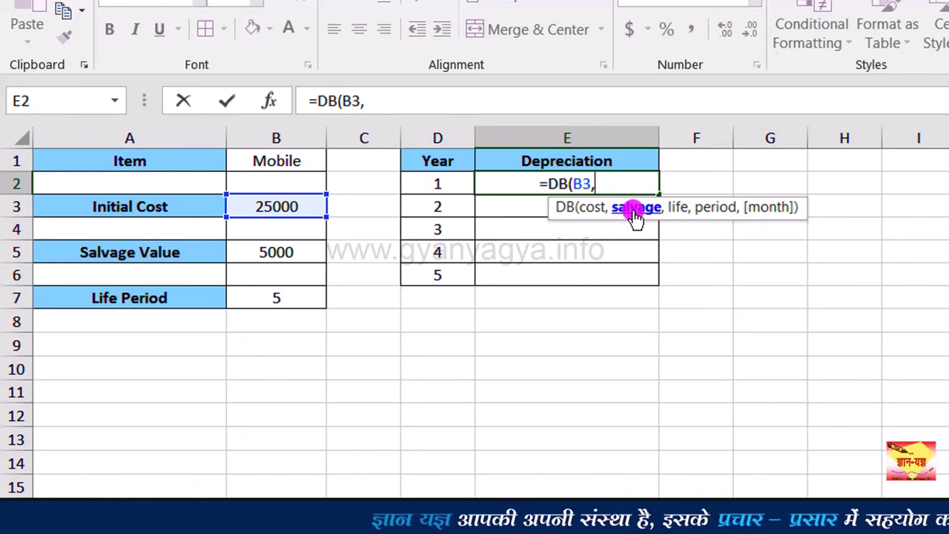
left_click(290, 254)
type(",")
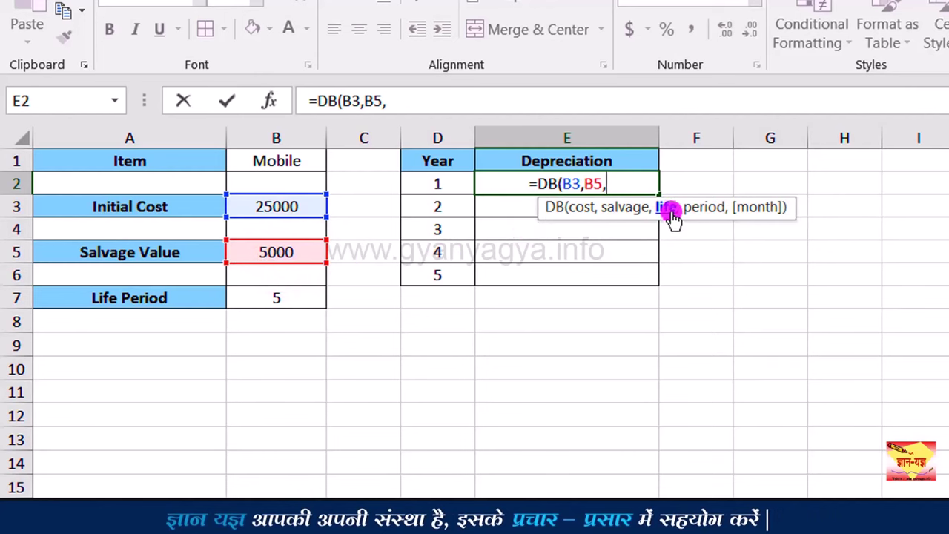
left_click(284, 298)
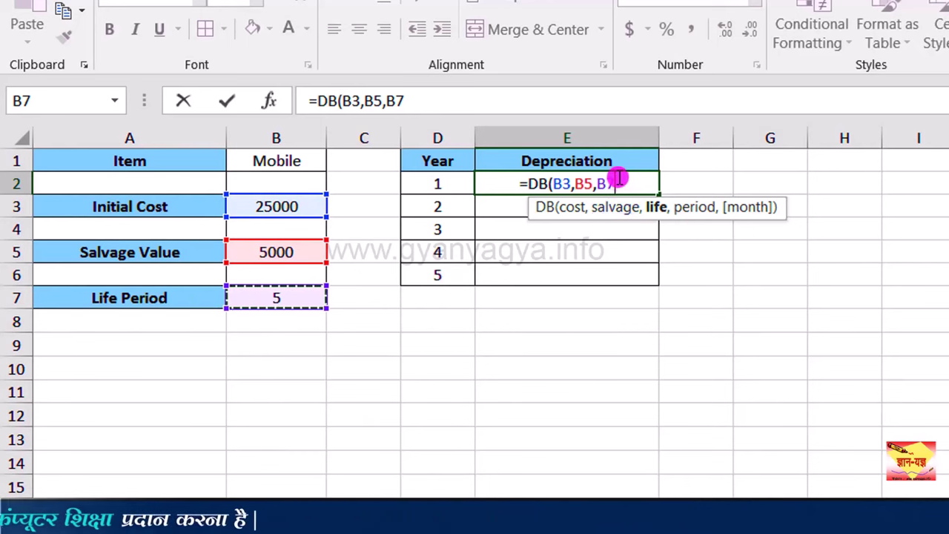
Make the B3, B5 and B7 references absolute, add D2 as the period and complete the DB formula in E2.
left_click_drag(618, 183, 553, 178)
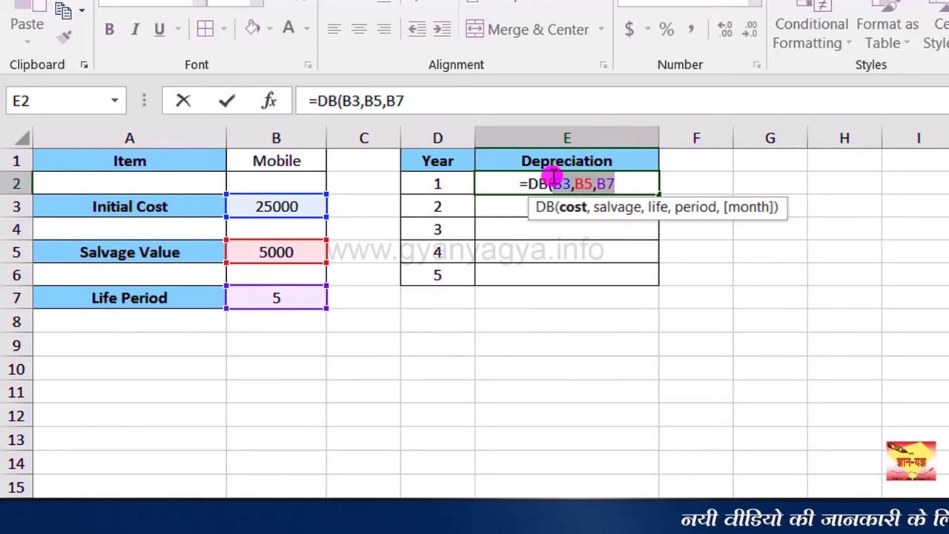
key("F4")
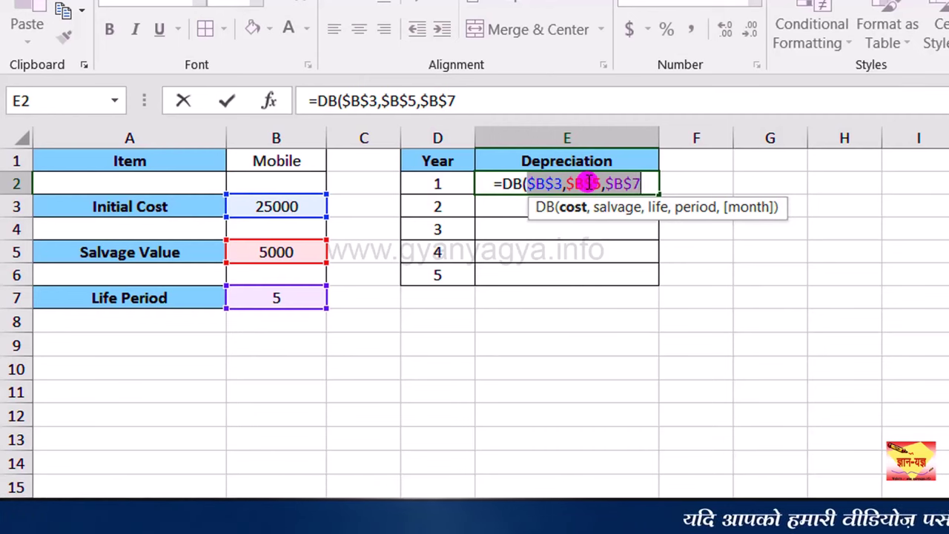
left_click(636, 183)
type(",")
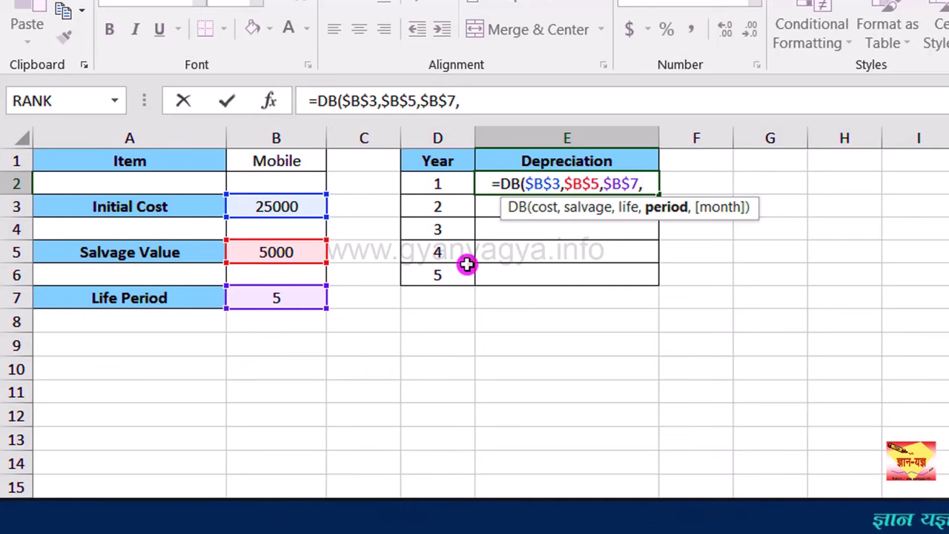
left_click(465, 185)
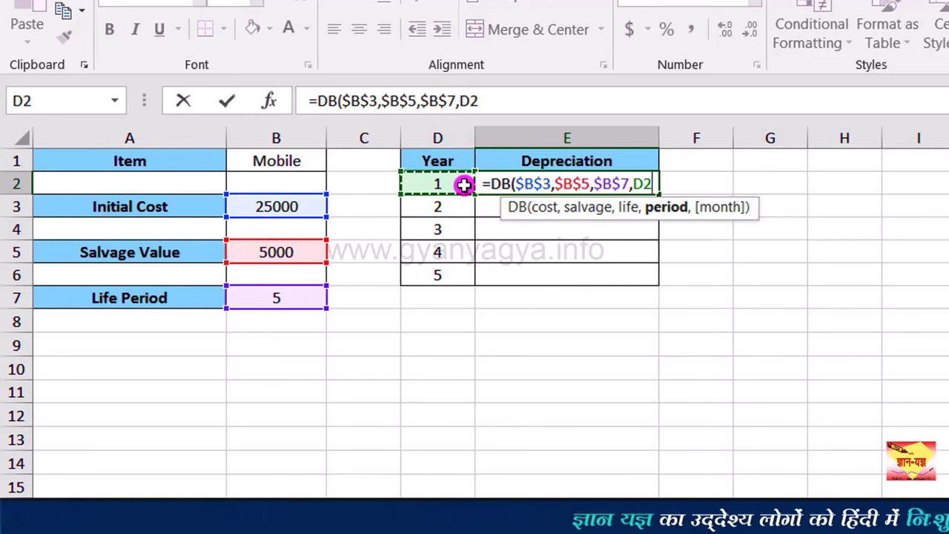
type(")")
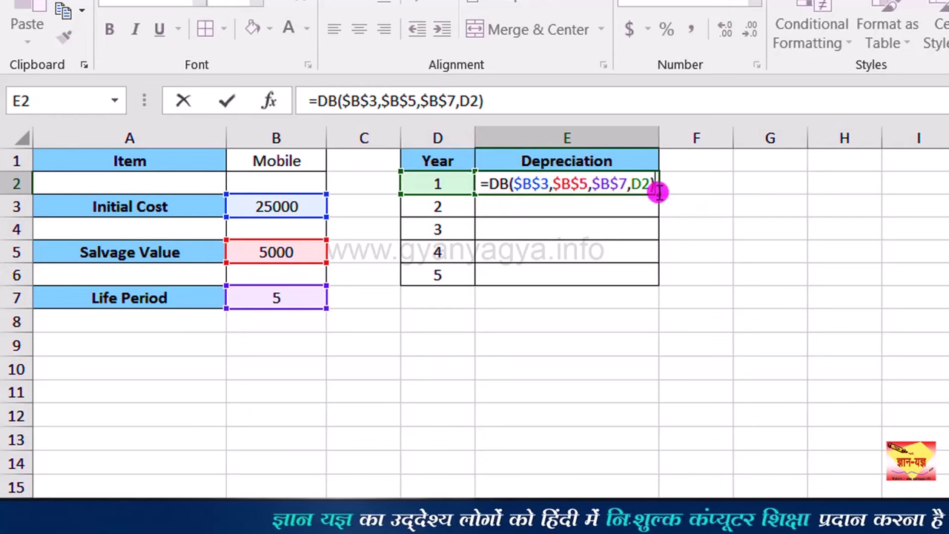
key("Return")
Format the year 1 depreciation in E2 as General and fill its formula down through E6.
left_click(649, 185)
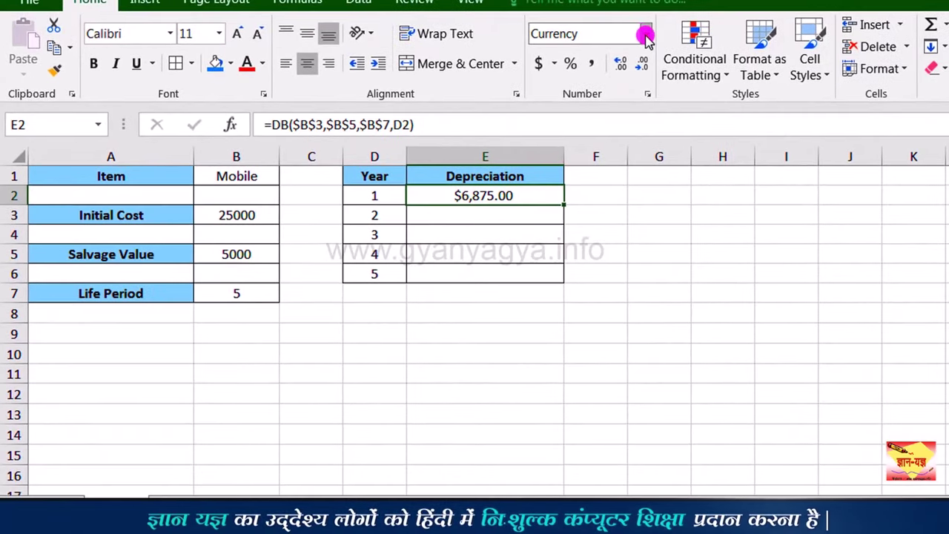
left_click(645, 35)
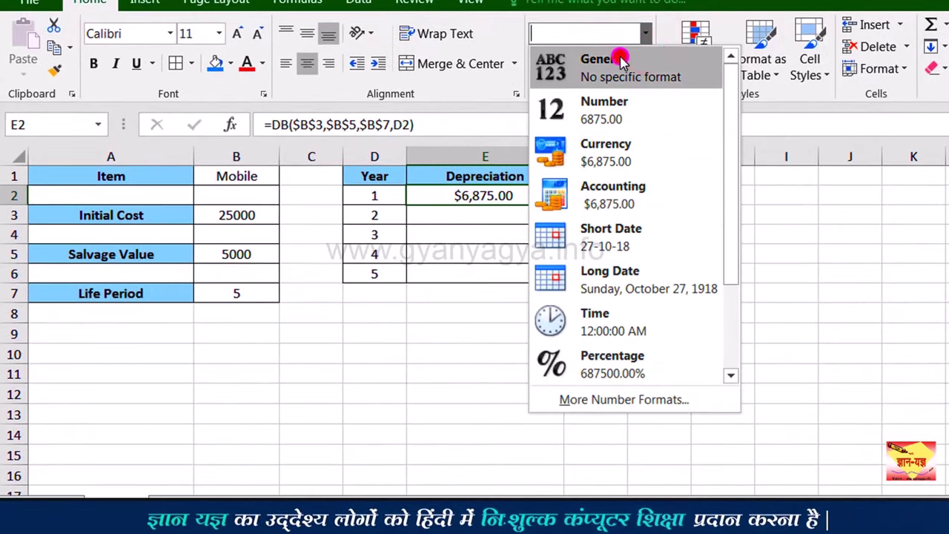
left_click(622, 63)
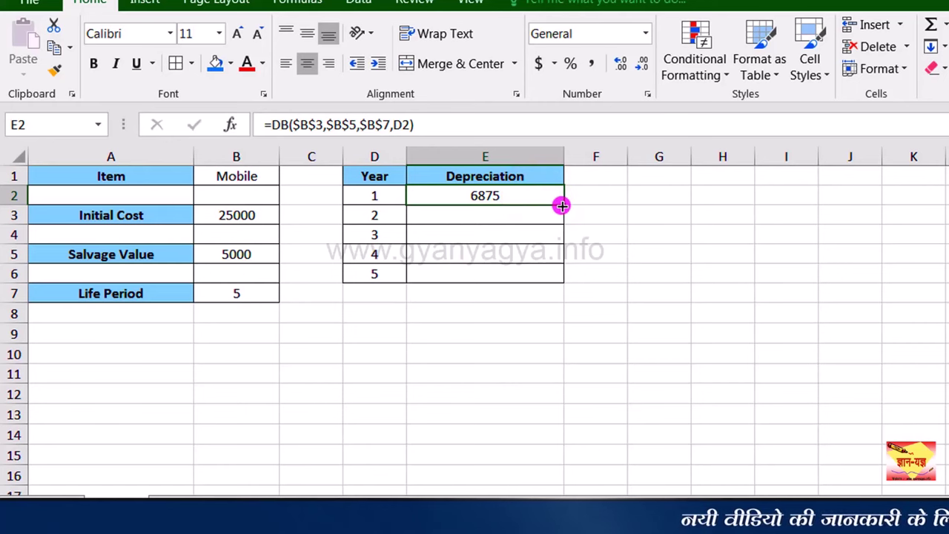
left_click_drag(563, 201, 559, 279)
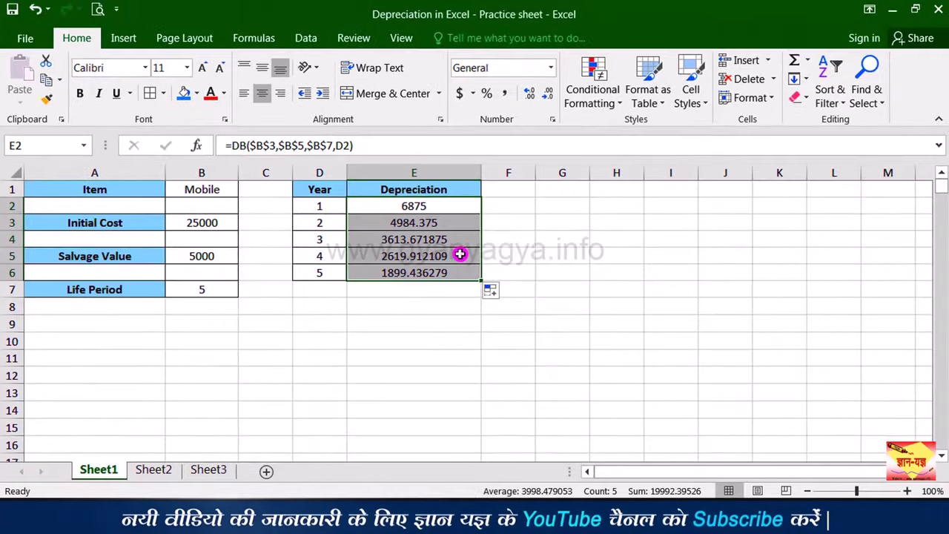
Reduce E3:E6 to two decimal places and total the depreciation values E2:E6 in E7 with AutoSum.
left_click(517, 221)
left_click_drag(441, 226, 443, 272)
left_click(546, 94)
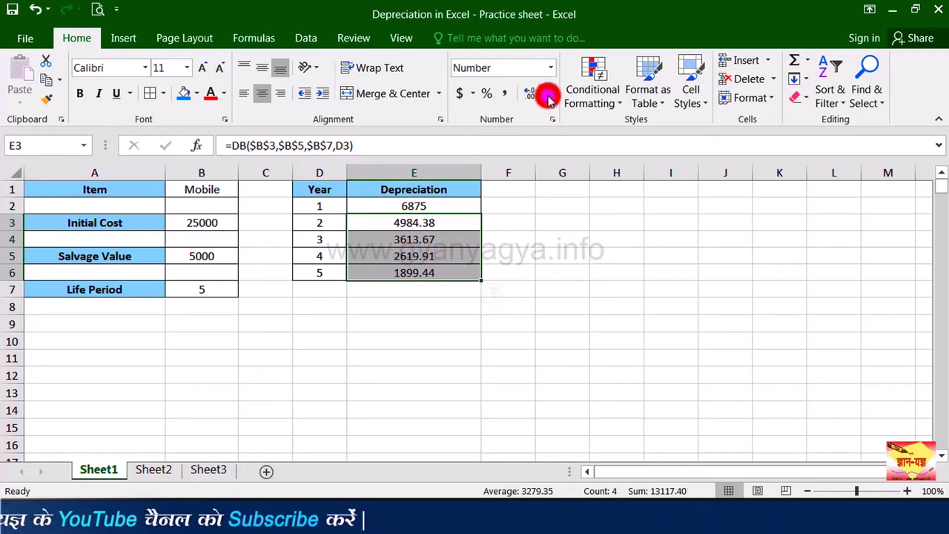
left_click(508, 256)
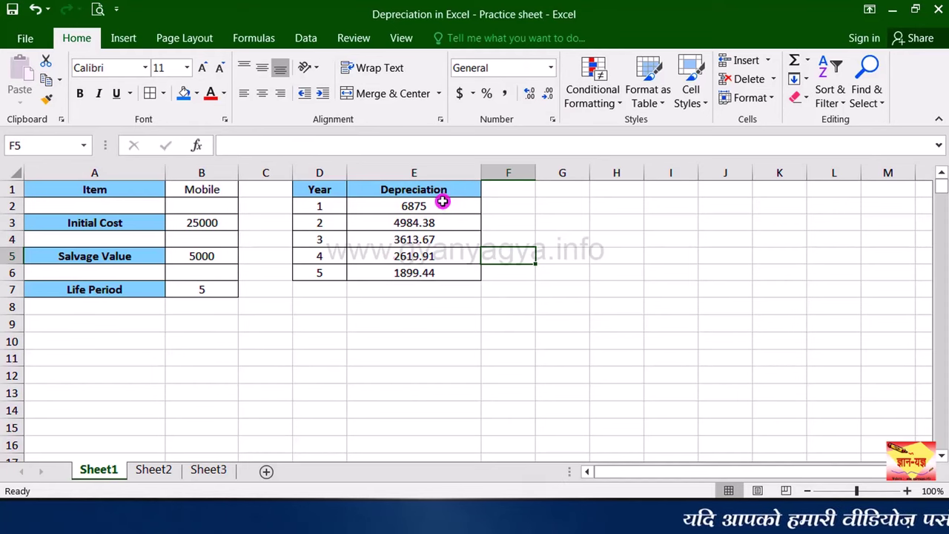
left_click_drag(442, 204, 441, 273)
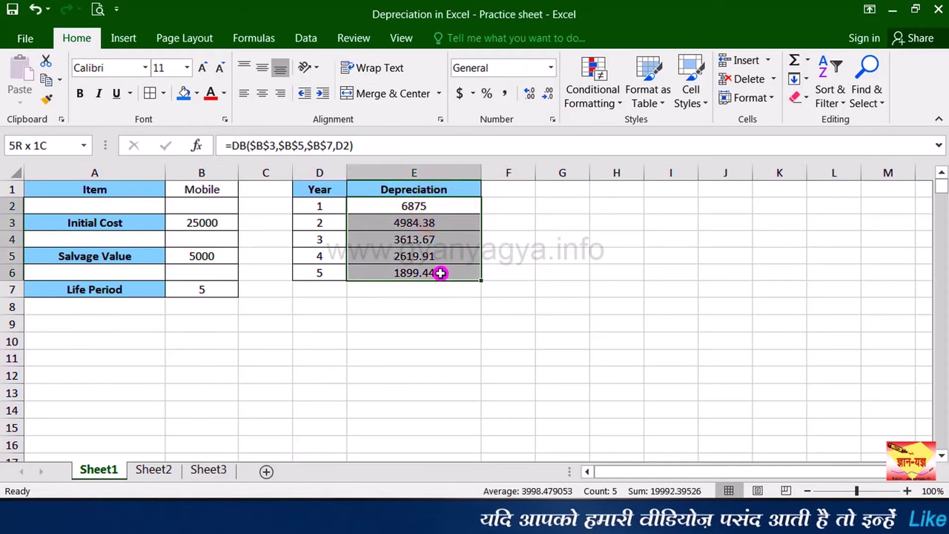
left_click(794, 61)
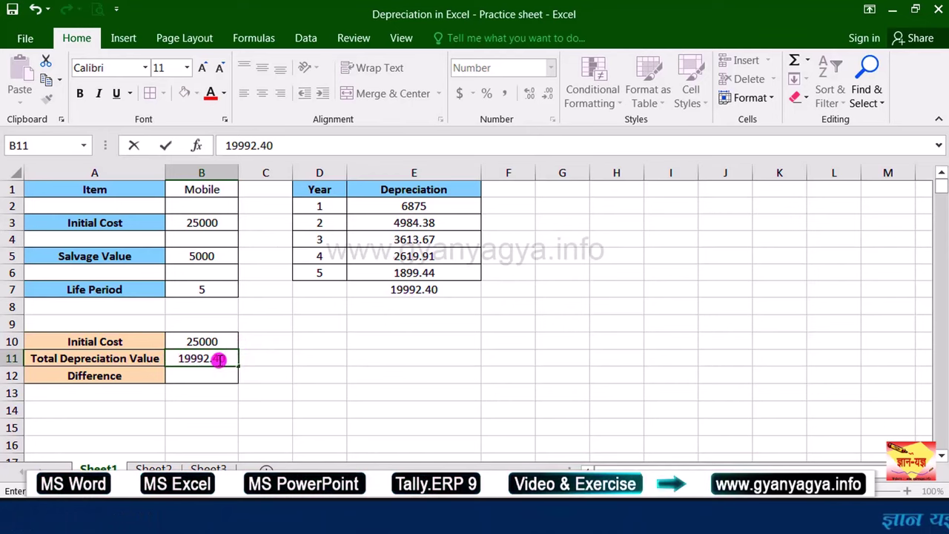
Calculate the Difference in B12 by subtracting total depreciation B11 from initial cost B10.
left_click(186, 375)
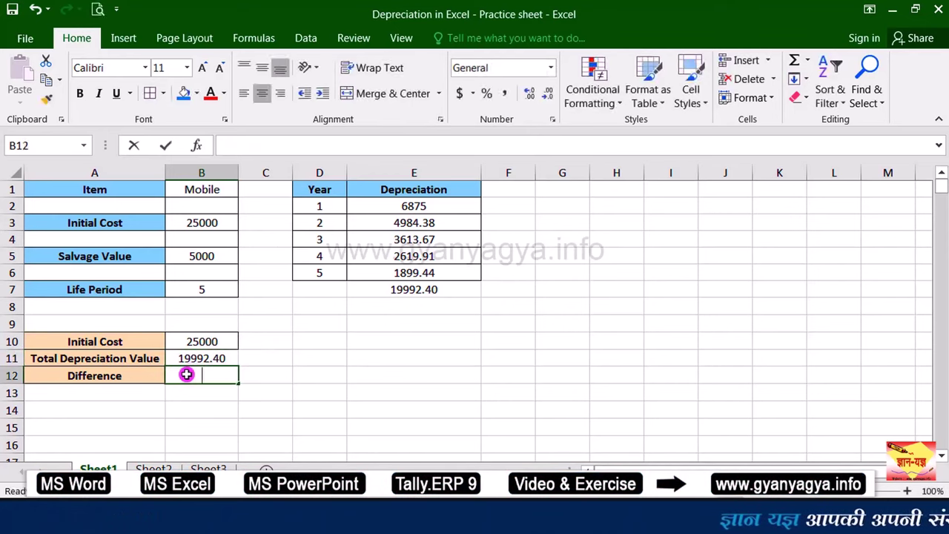
type("=")
left_click(209, 341)
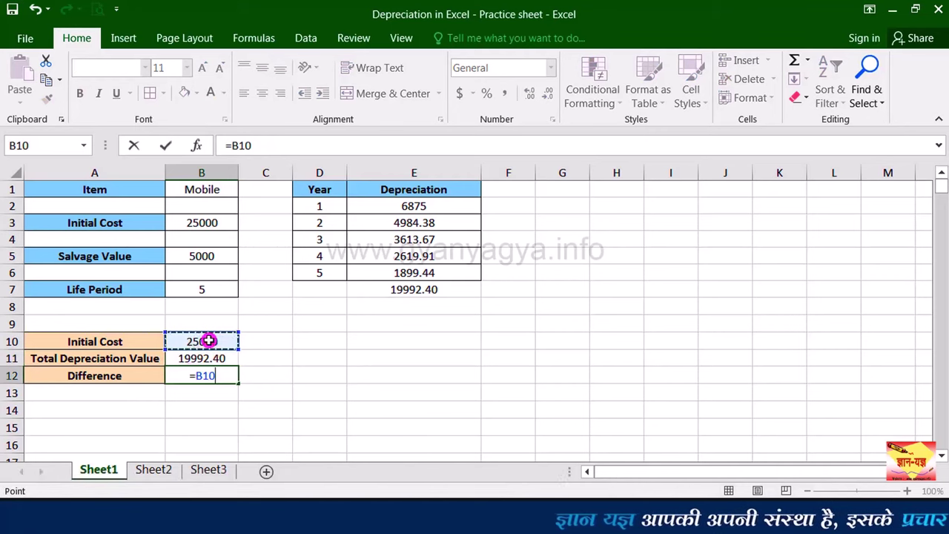
type("-")
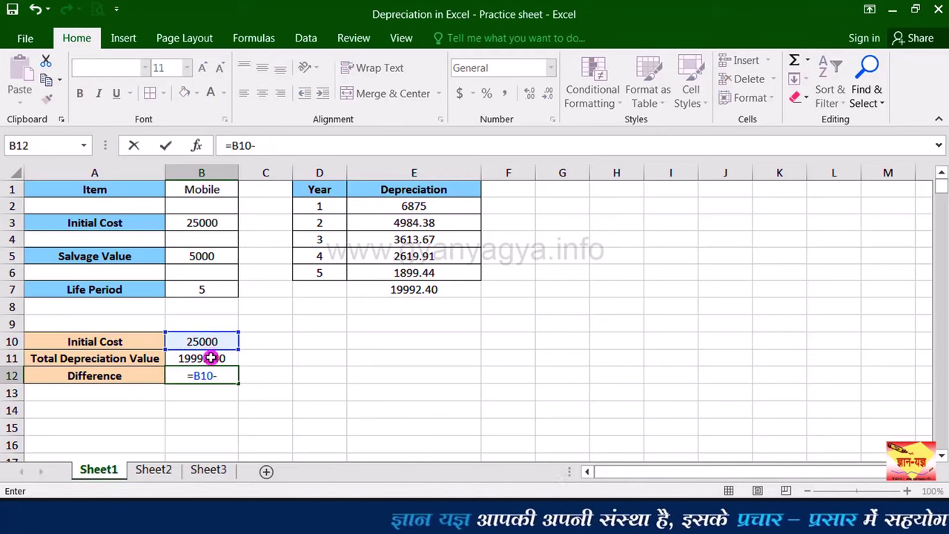
left_click(211, 358)
key("Return")
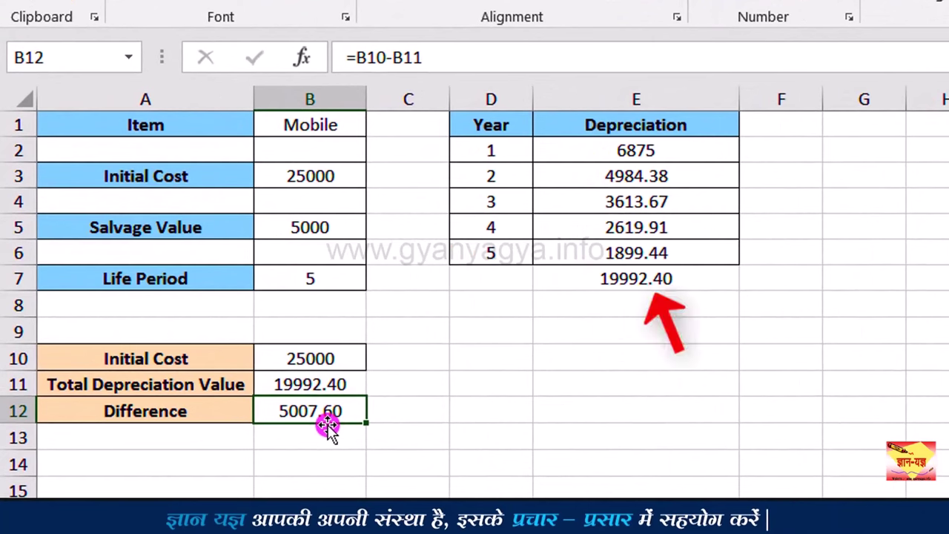
Calculate the depreciation rate in E10 with the formula =E2/B3%.
left_click(615, 361)
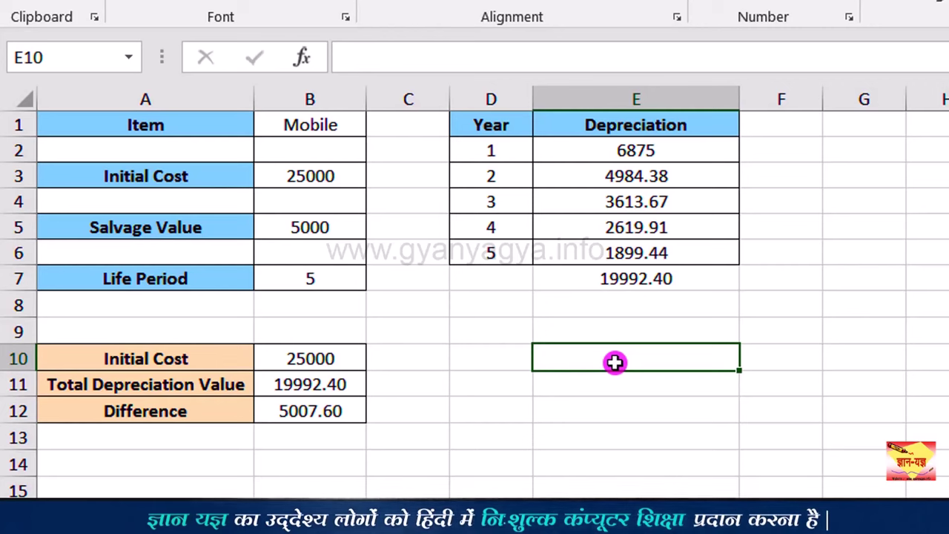
type("=")
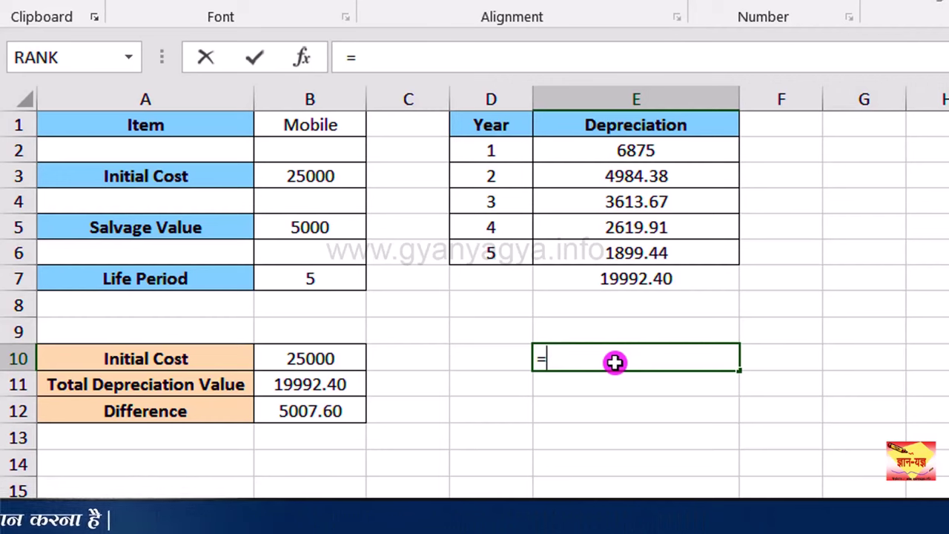
left_click(647, 148)
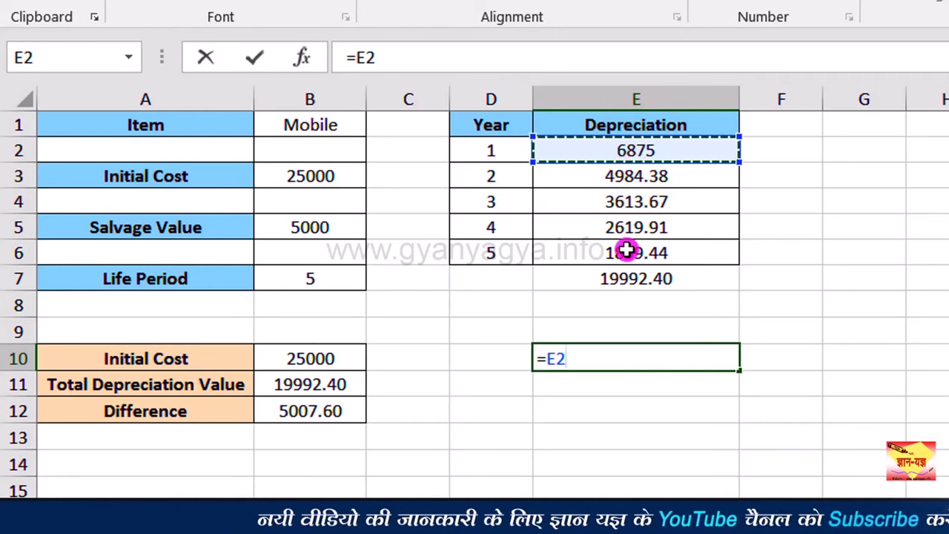
type("/")
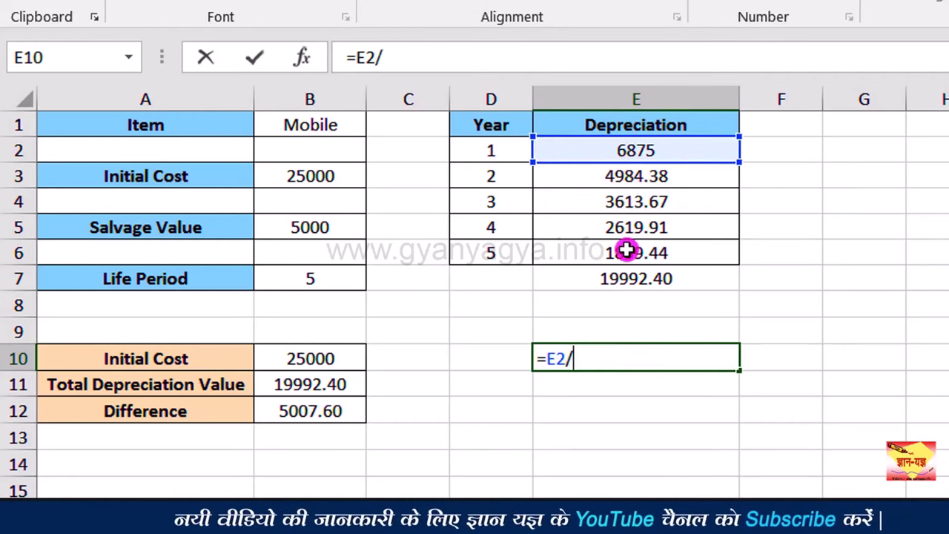
left_click(314, 178)
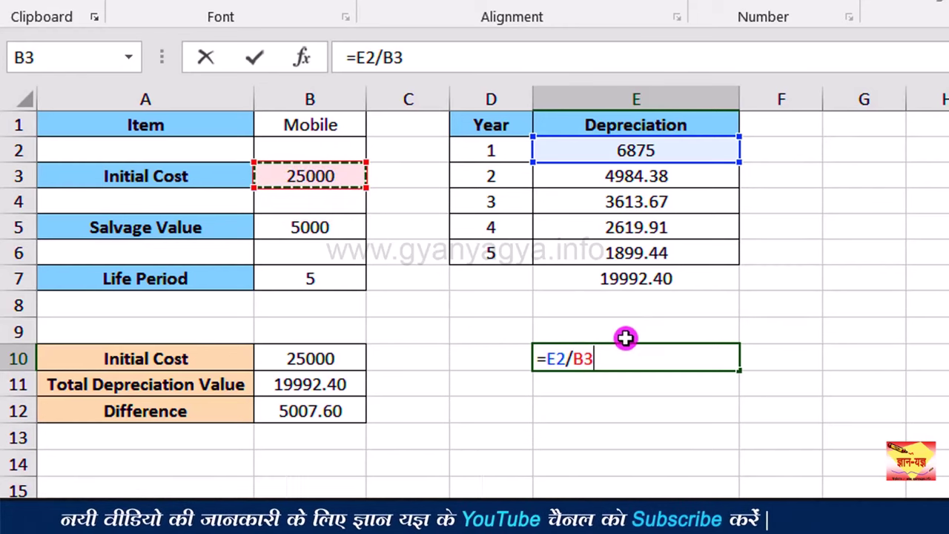
type("%")
key("Return")
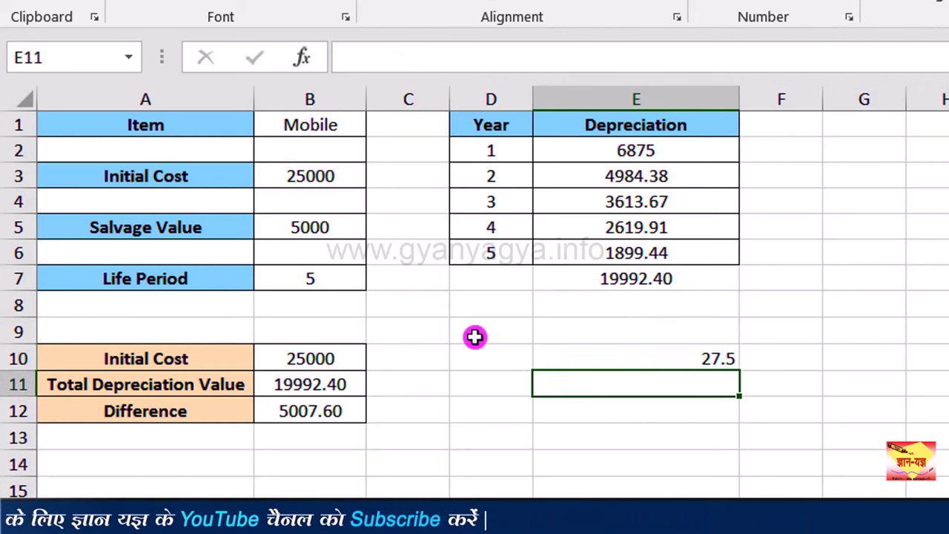
left_click(587, 360)
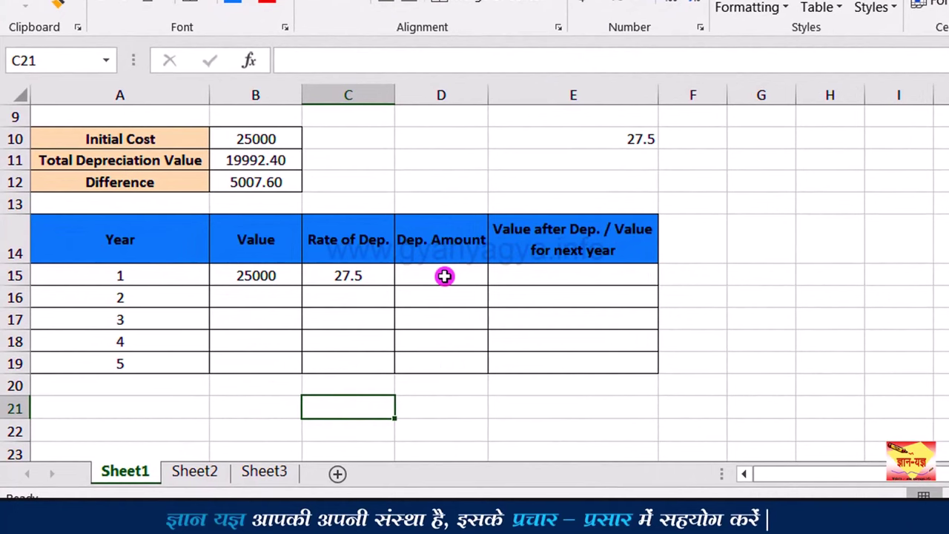
Calculate the year 1 depreciation amount in D15 with the formula =B15*C15%.
left_click(444, 276)
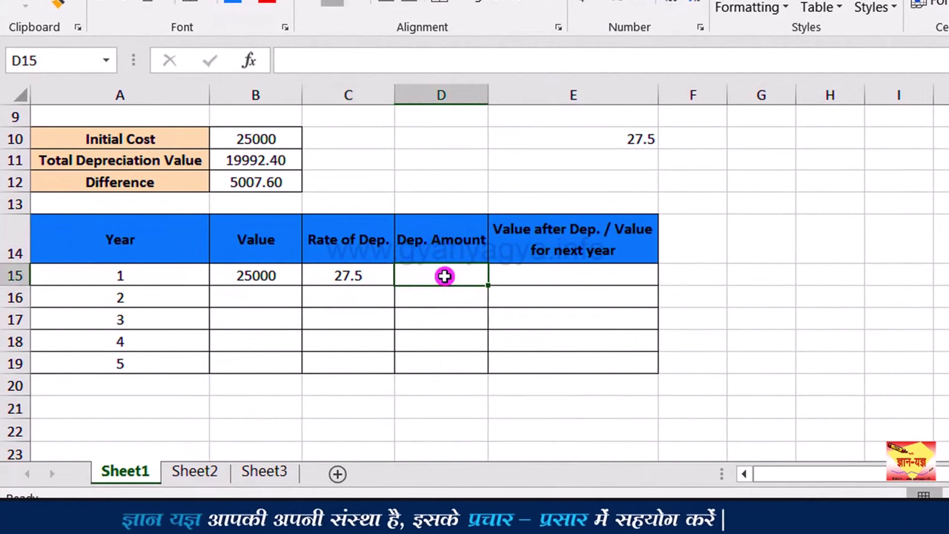
type("=")
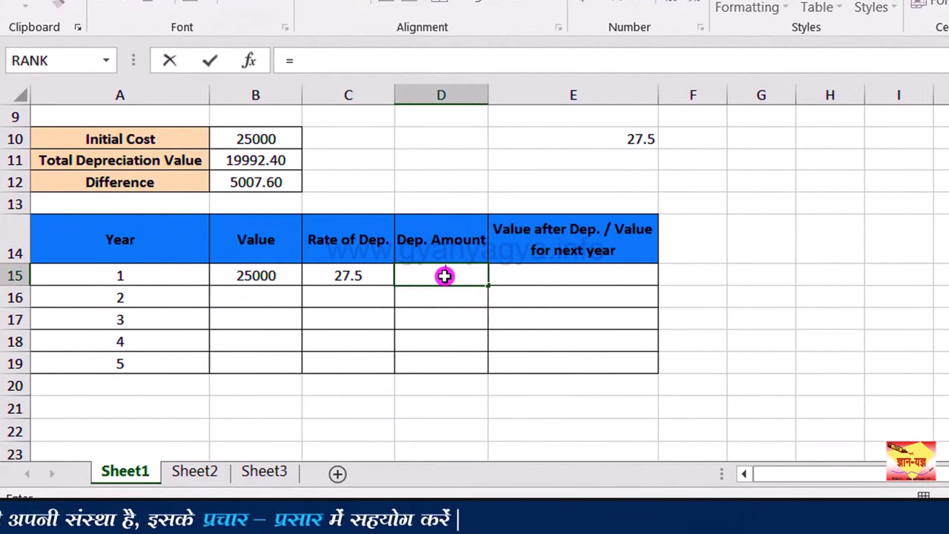
left_click(444, 276)
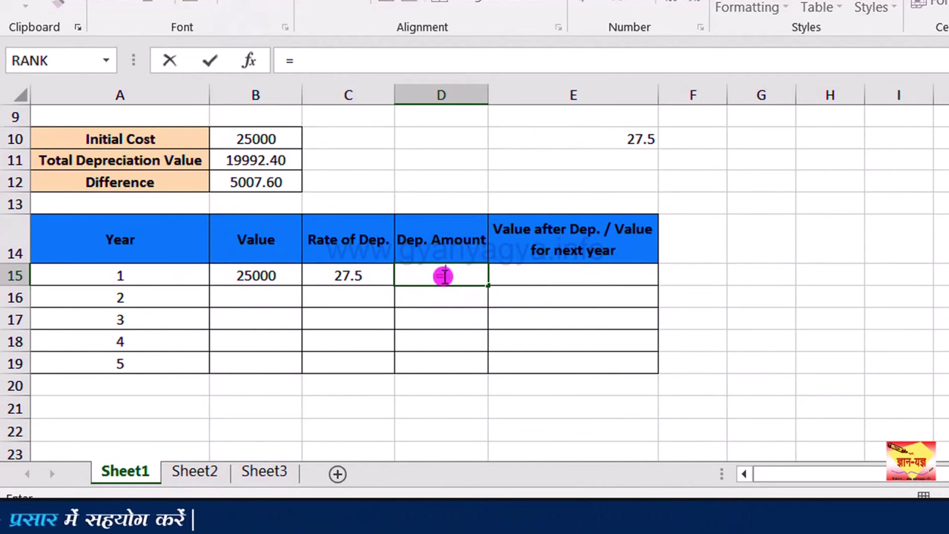
left_click(265, 275)
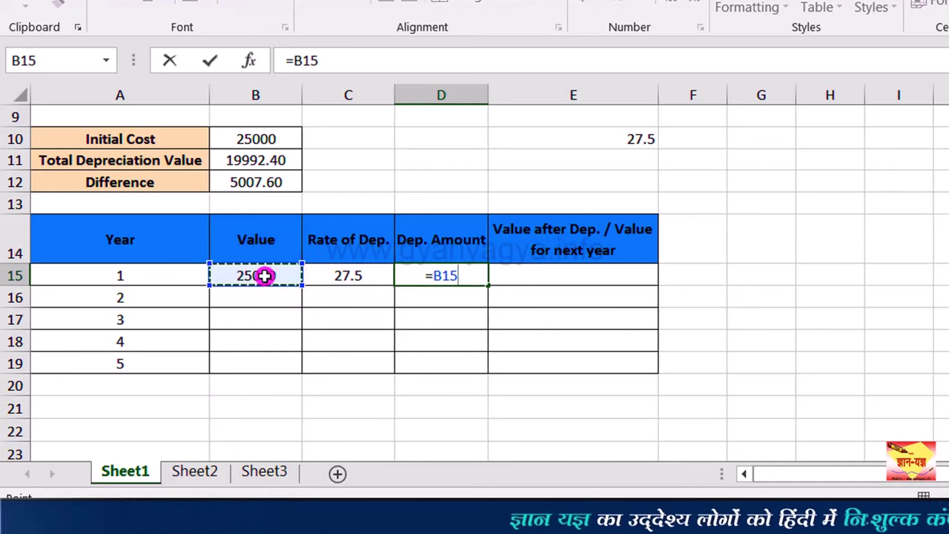
type("*")
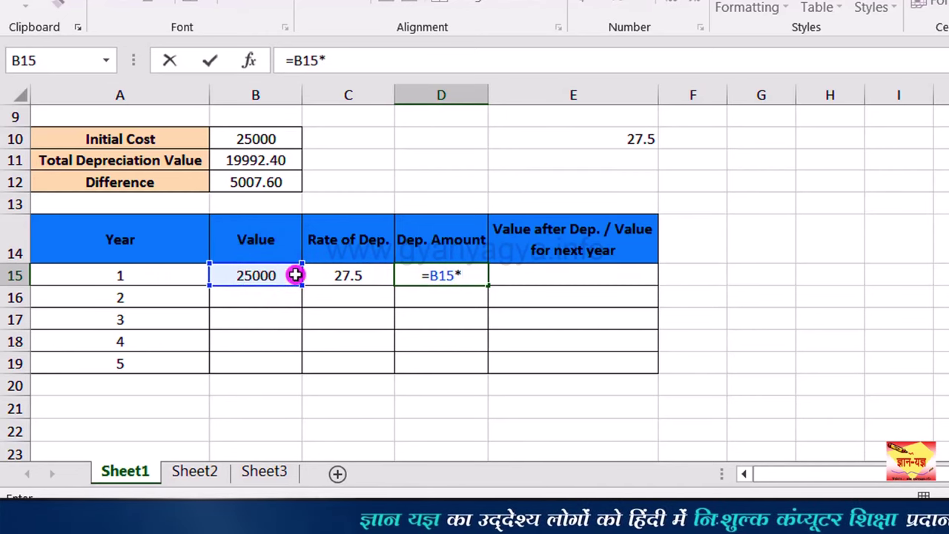
left_click(342, 273)
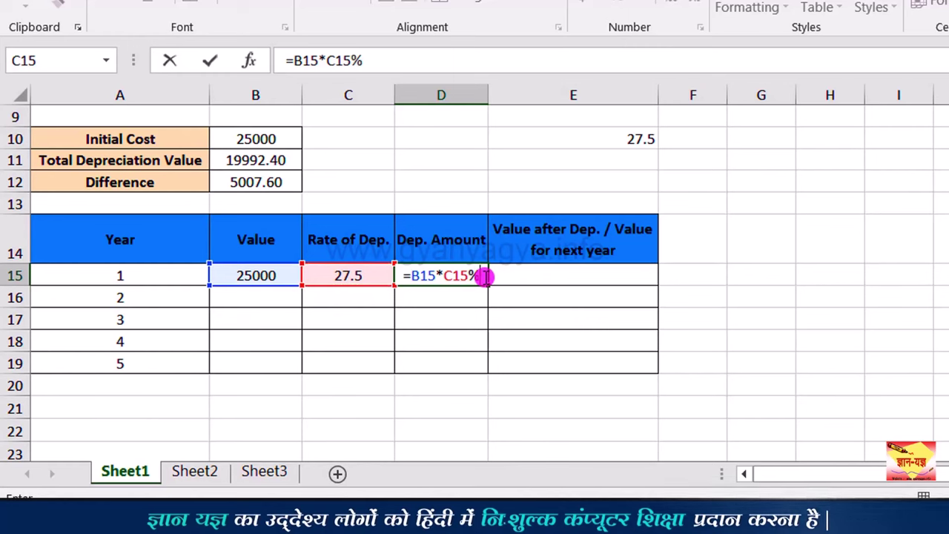
key("Return")
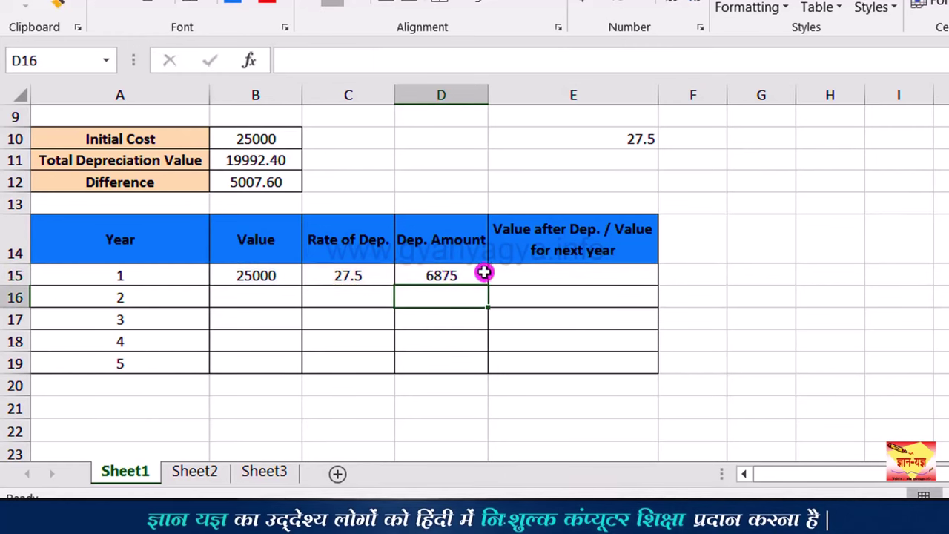
left_click(483, 273)
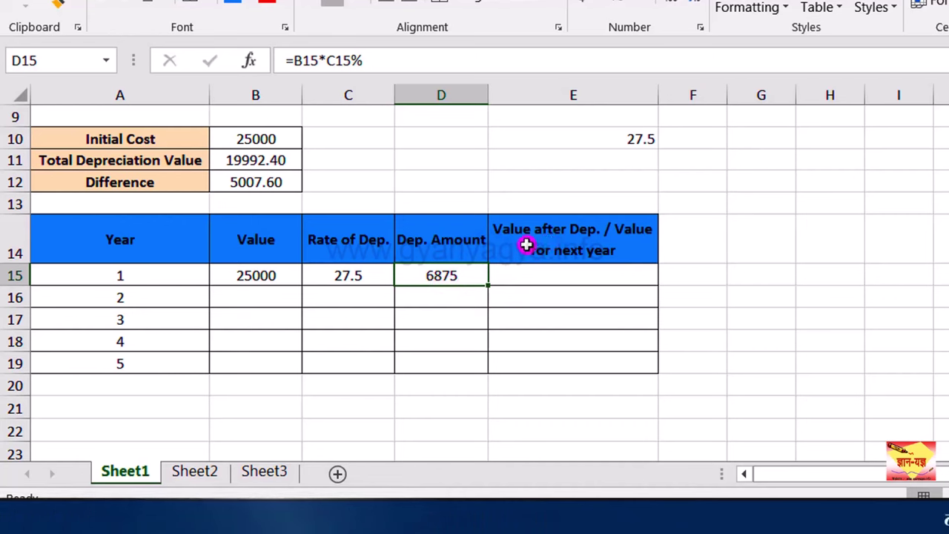
Calculate the year 1 value after depreciation in E15 with the formula =B15-D15.
left_click(564, 278)
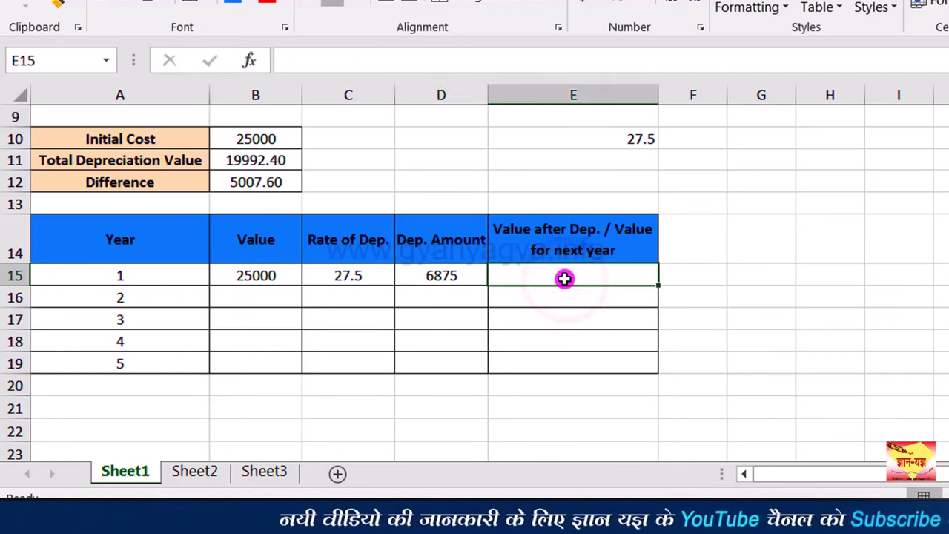
type("=")
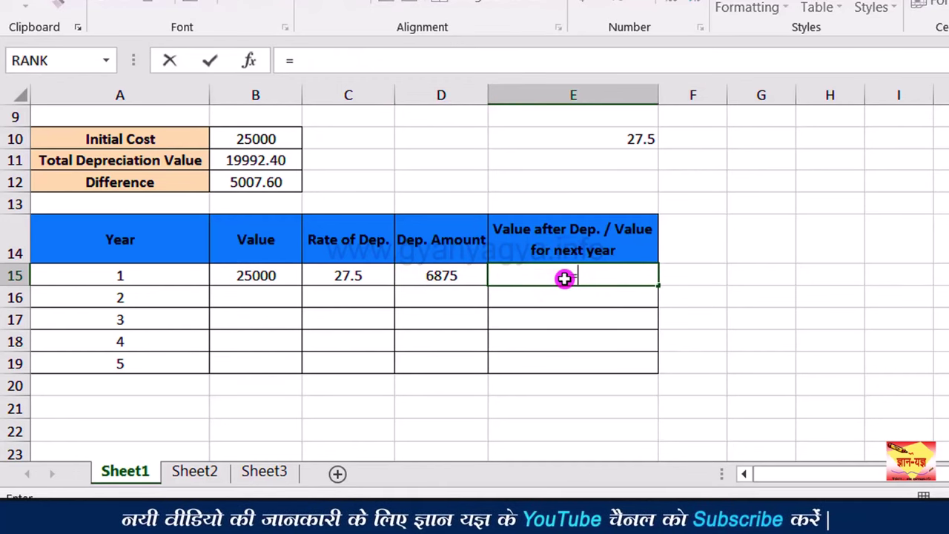
left_click(286, 275)
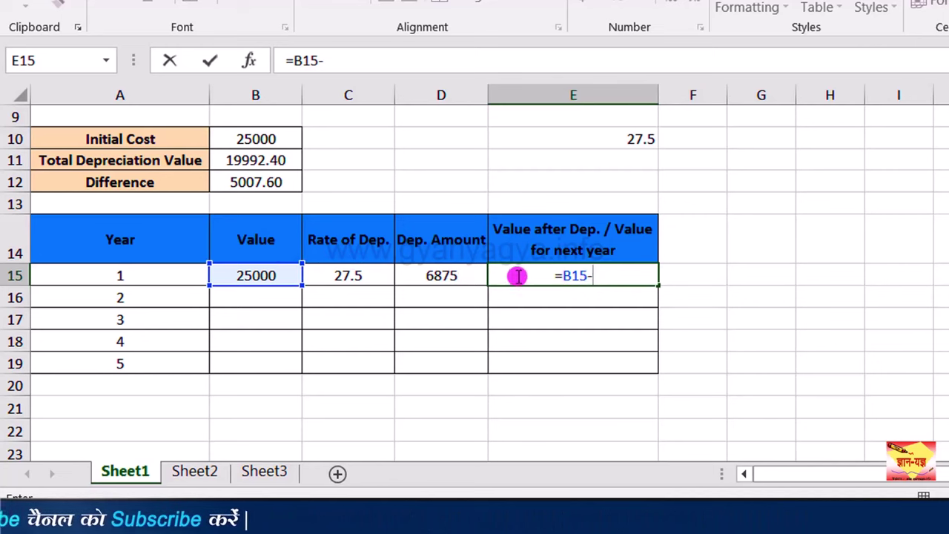
left_click(460, 276)
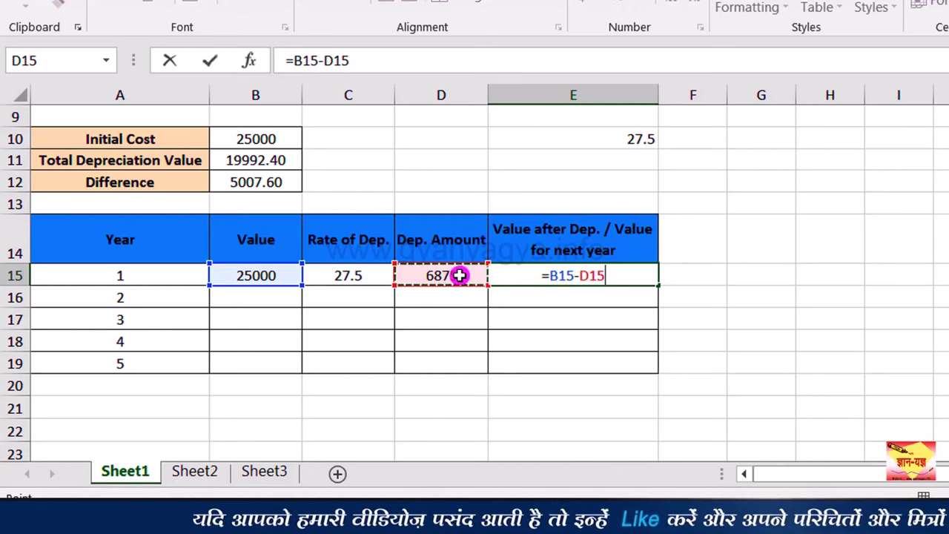
key("Return")
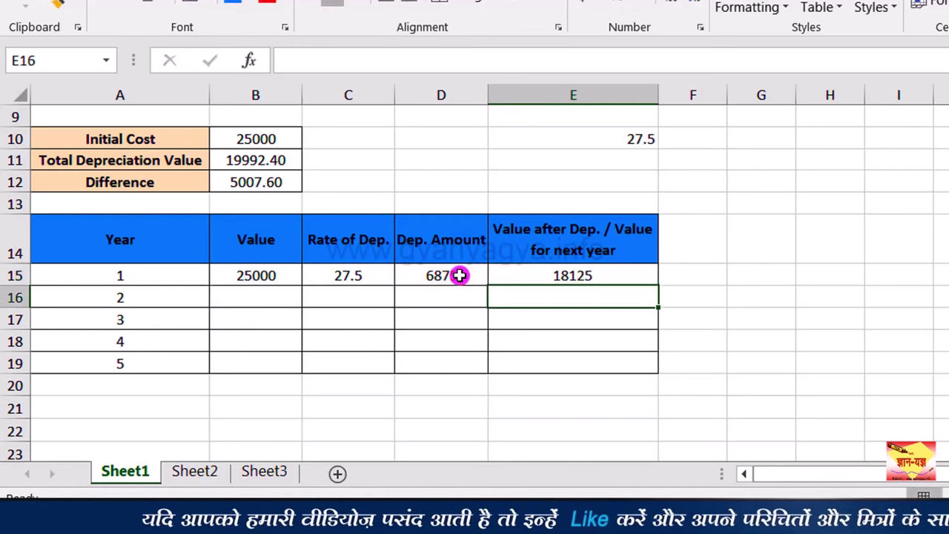
left_click(592, 276)
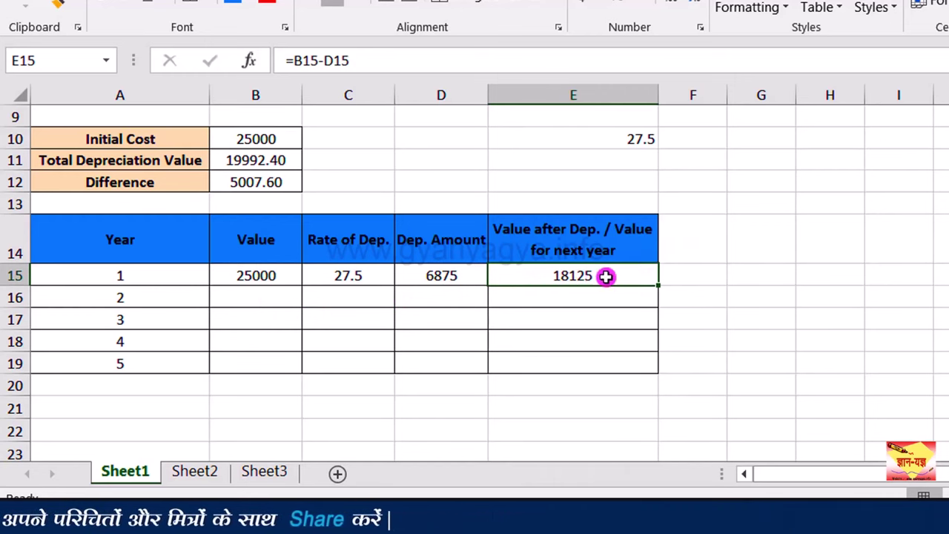
Link the year 2 value in B16 to E15 with the formula =E15 and fill it down through B19.
left_click(258, 298)
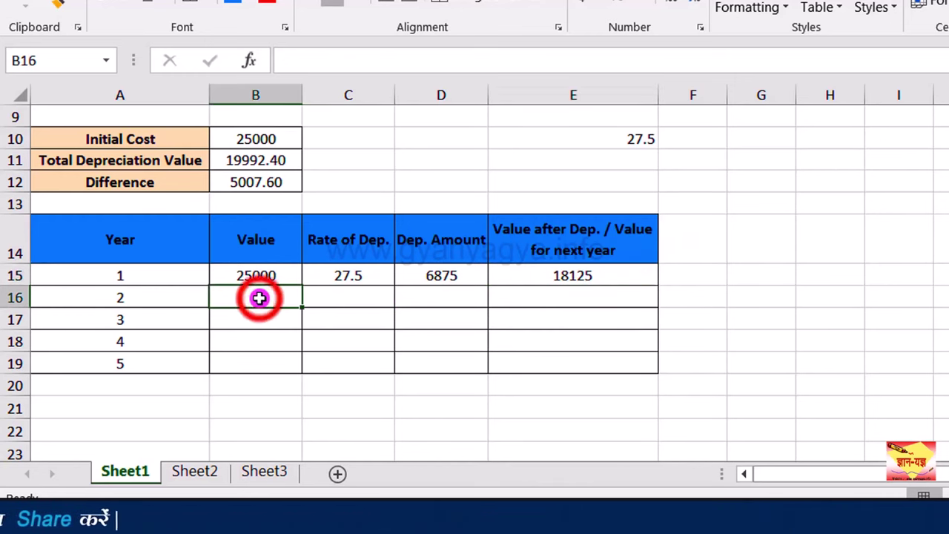
type("=")
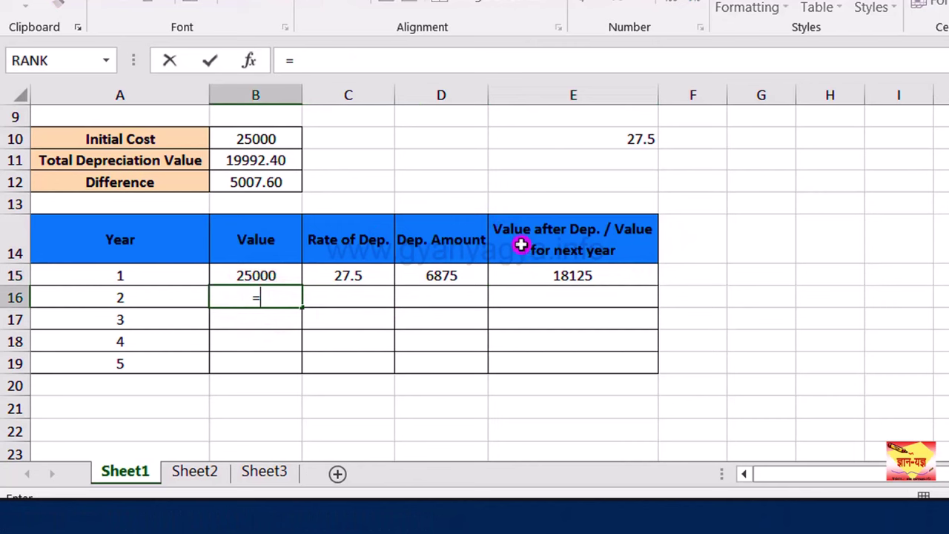
left_click(558, 276)
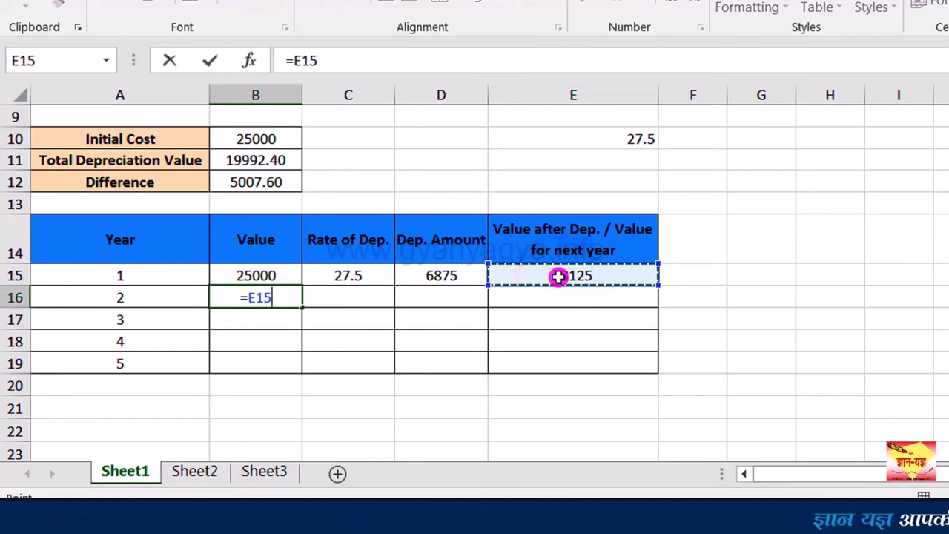
key("Return")
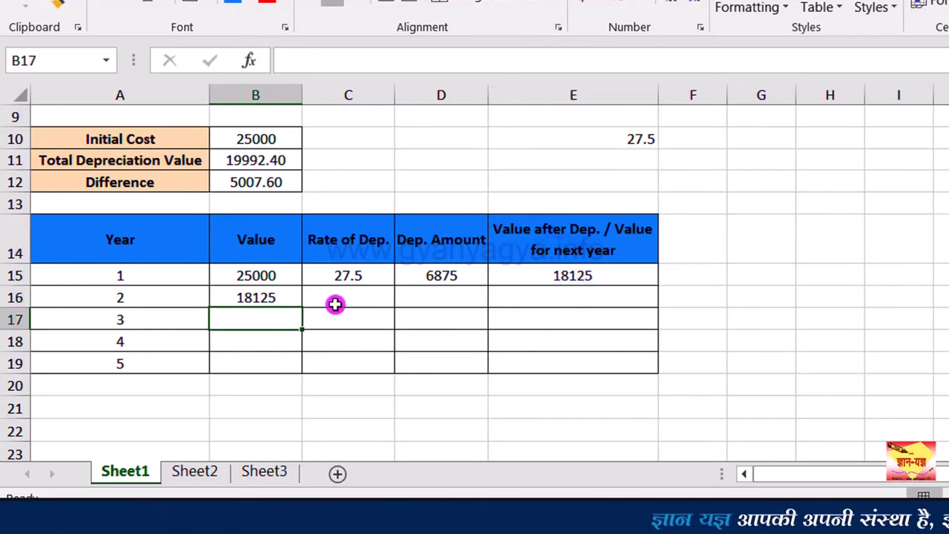
left_click(285, 295)
left_click_drag(302, 306, 298, 371)
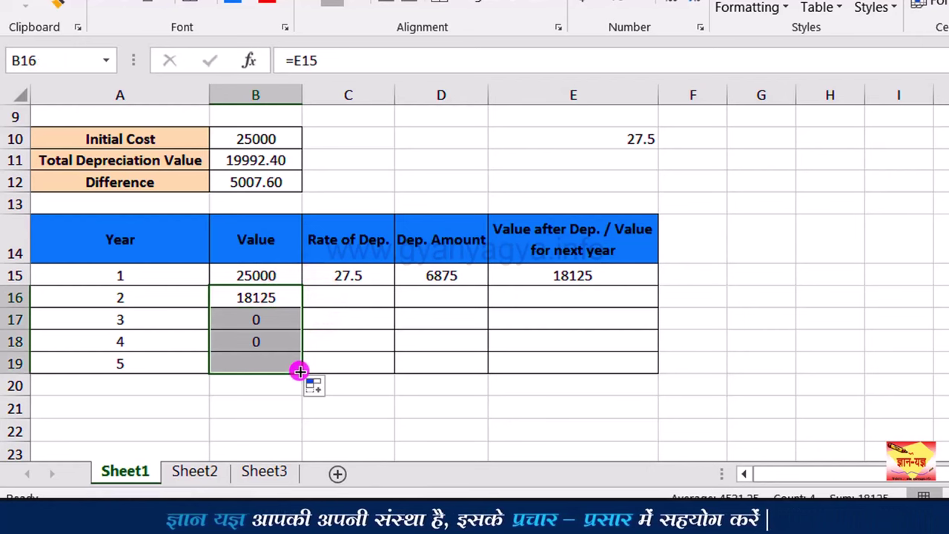
Fill the year 1 rate, depreciation amount and value after depreciation (C15, D15, E15) down through row 19.
left_click(391, 273)
left_click_drag(394, 286, 393, 372)
left_click(469, 277)
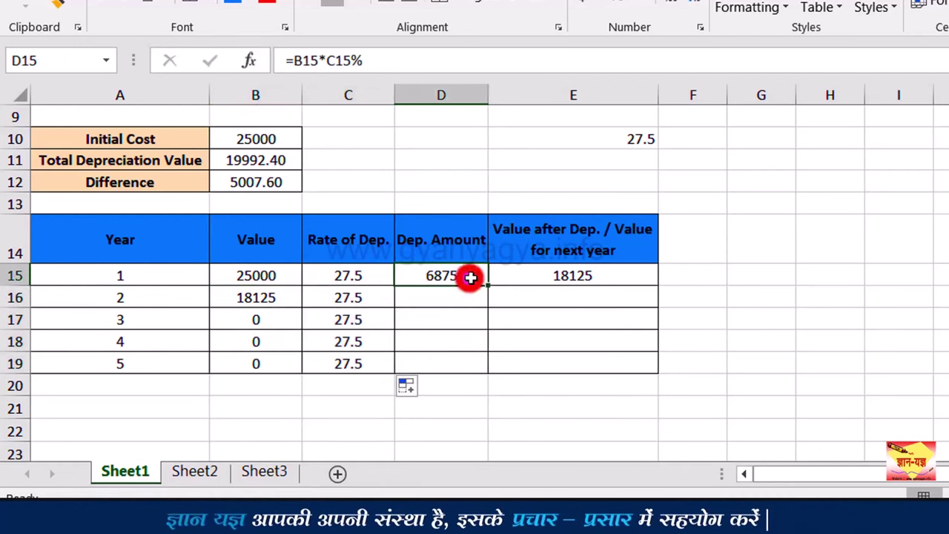
left_click_drag(484, 313, 483, 365)
left_click(638, 276)
left_click_drag(657, 285, 660, 381)
Reduce the depreciation amounts D16:D19, and likewise E16:E19 and B17:B19, to two decimal places.
left_click(459, 295)
left_click_drag(455, 334, 458, 364)
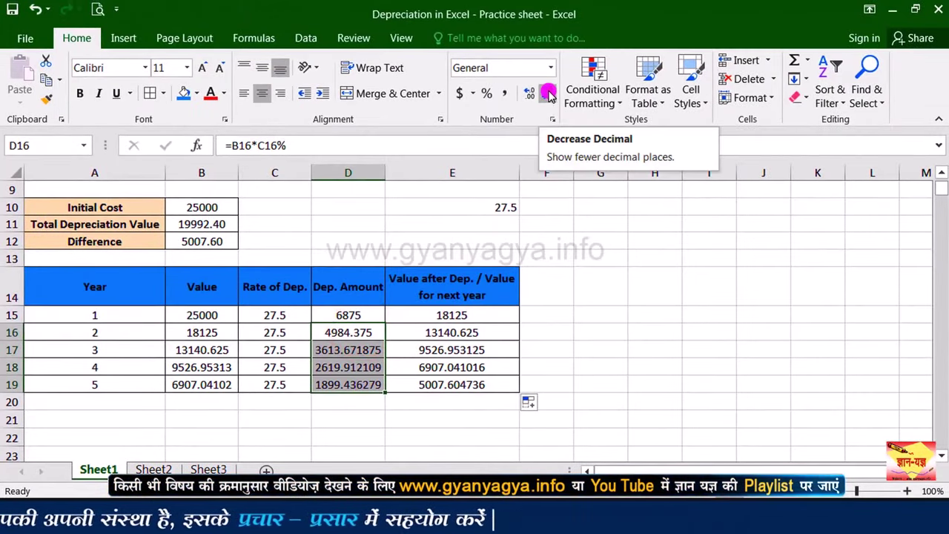
left_click(549, 94)
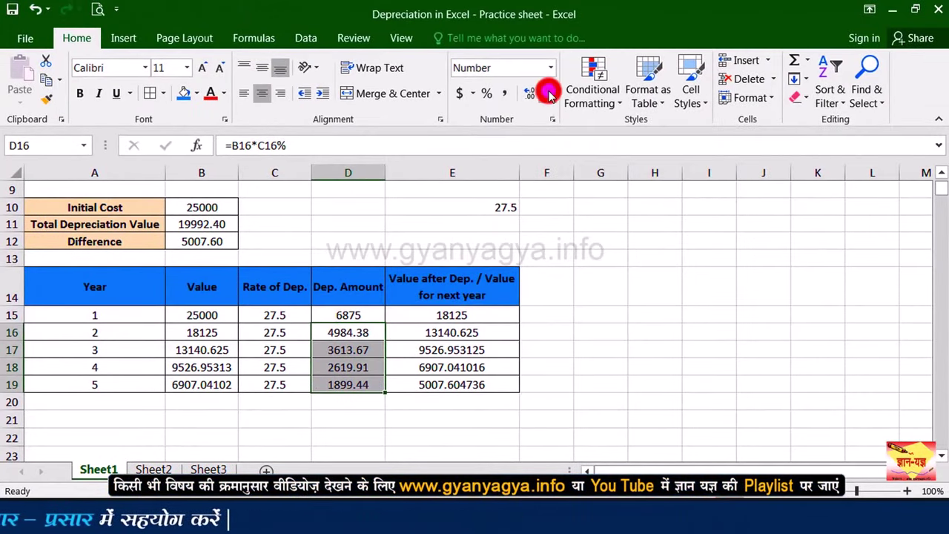
left_click(549, 93)
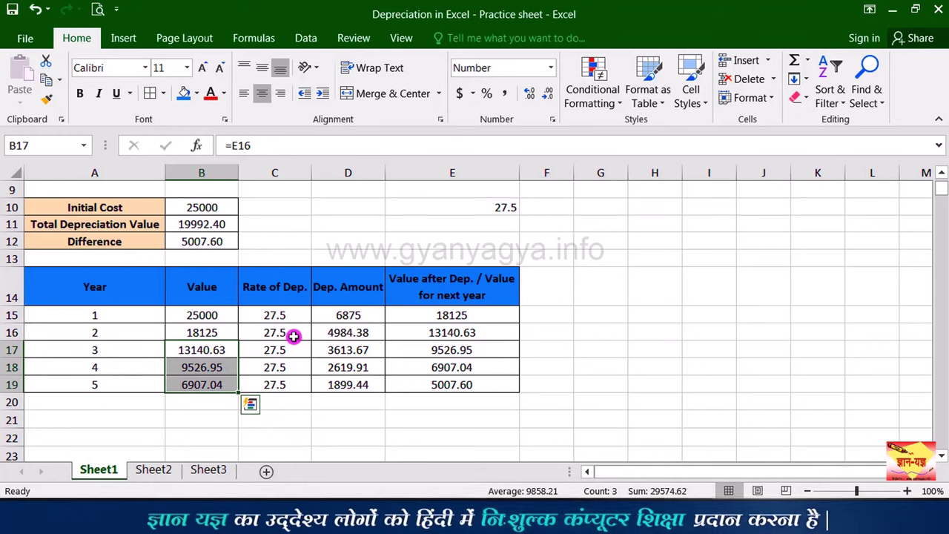
Total the depreciation amounts D15:D19 in D20 with AutoSum and compare it with the total in E7.
left_click_drag(348, 315, 359, 380)
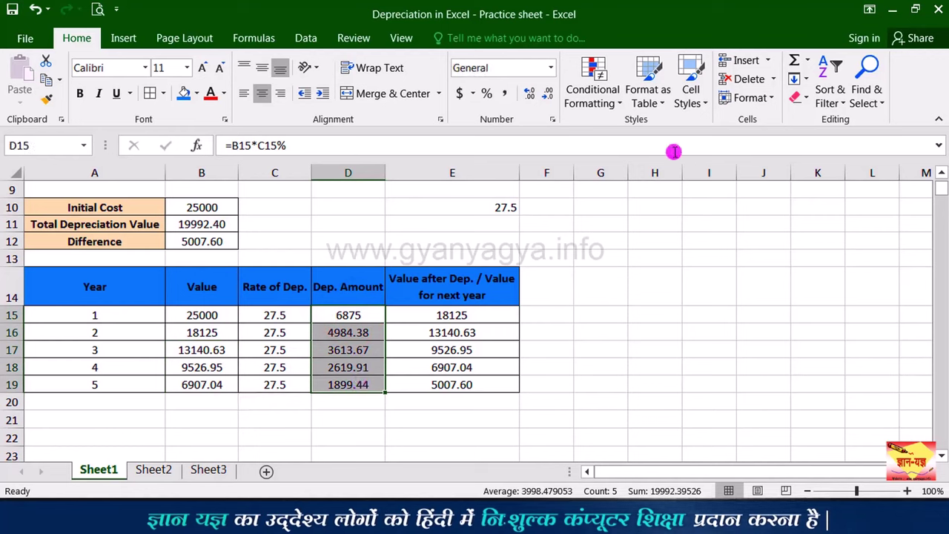
left_click(795, 59)
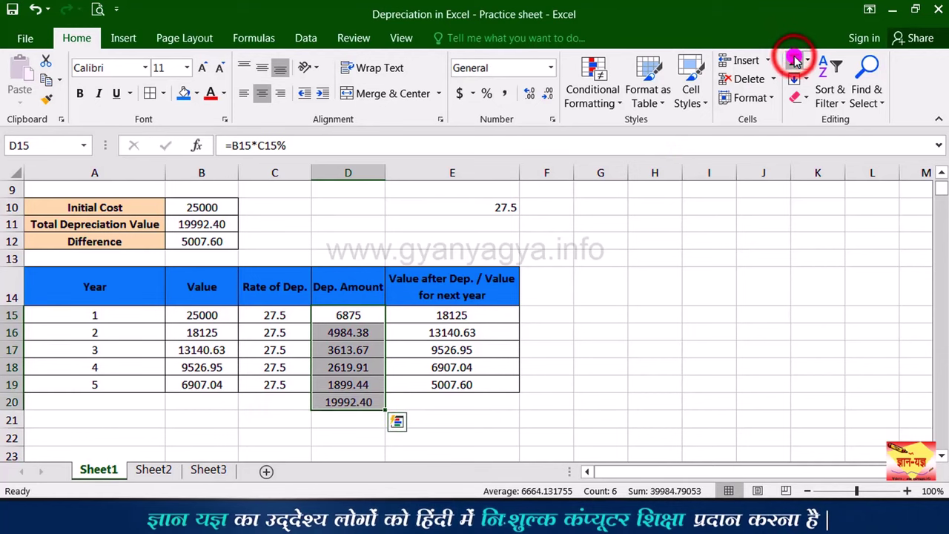
scroll(366, 449, "up", 1)
left_click(370, 452)
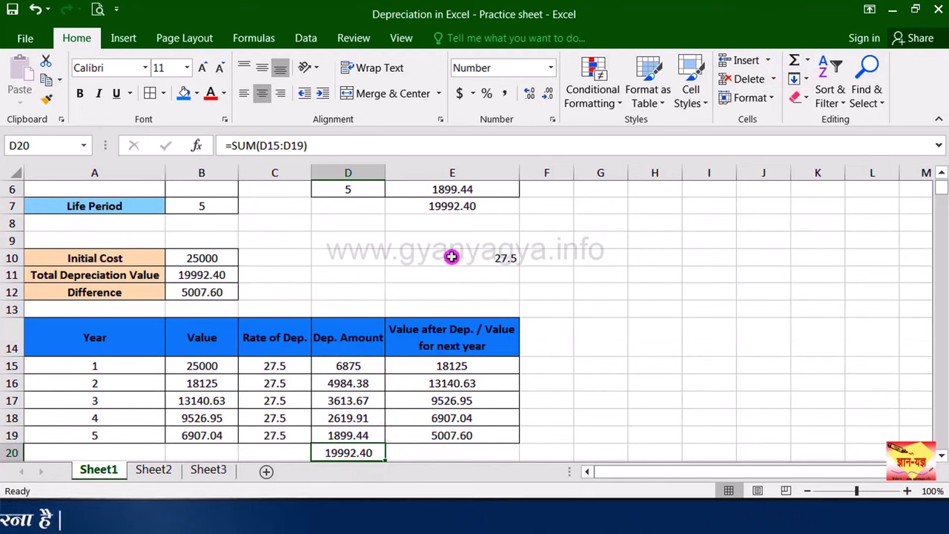
left_click(493, 205)
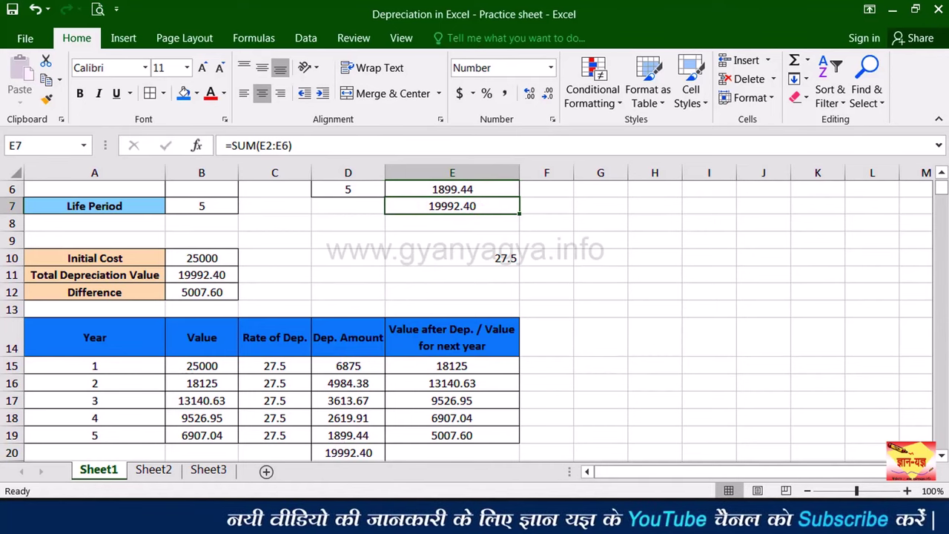
left_click(942, 455)
left_click(942, 455)
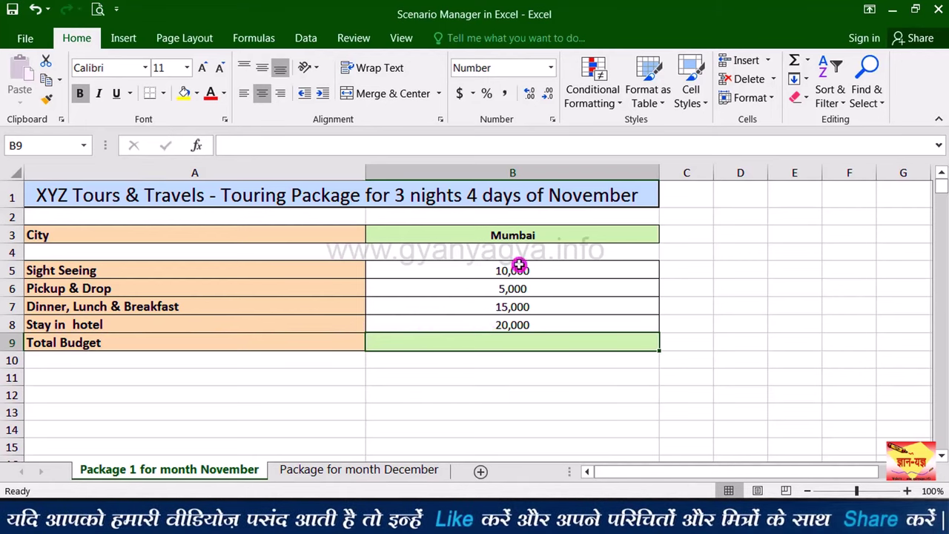
Calculate the Total Budget in B9 by summing the package costs B5:B8 with AutoSum.
left_click_drag(519, 265, 516, 326)
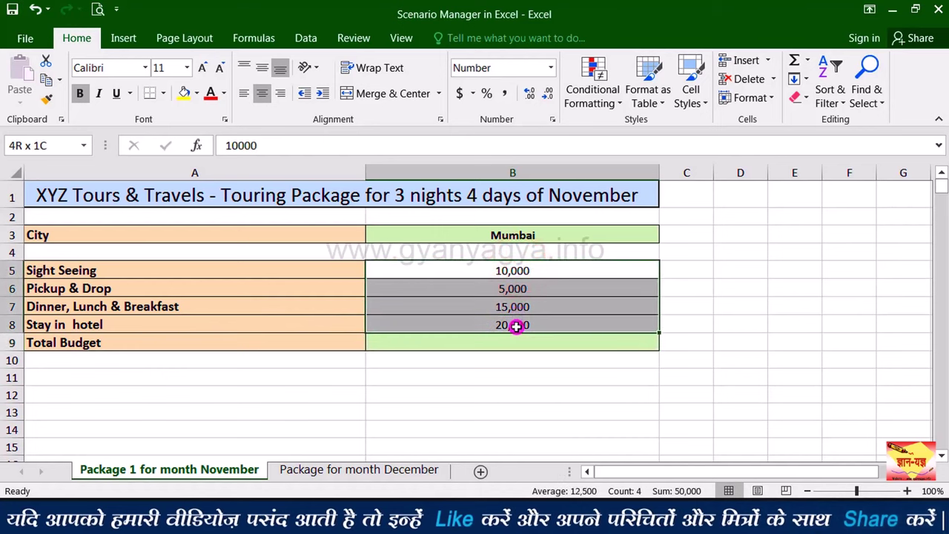
left_click(792, 60)
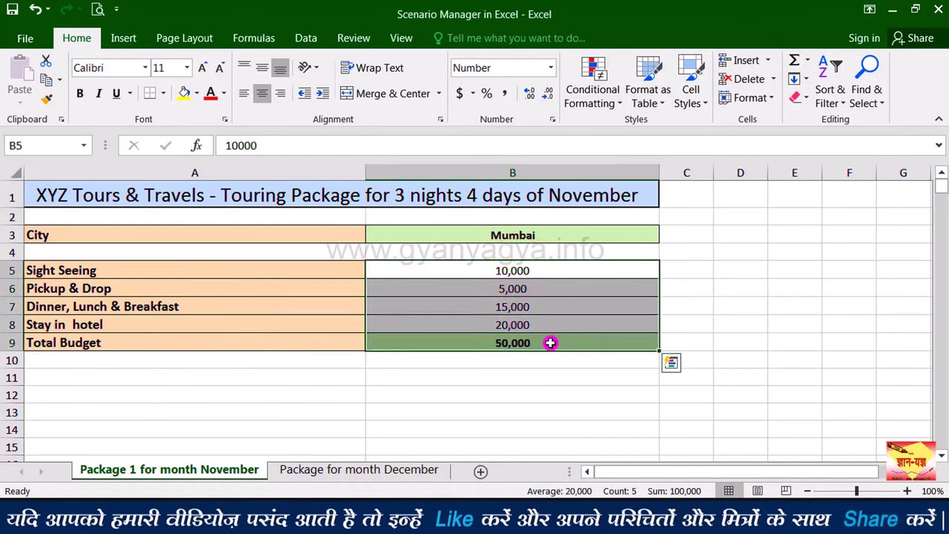
left_click(551, 343)
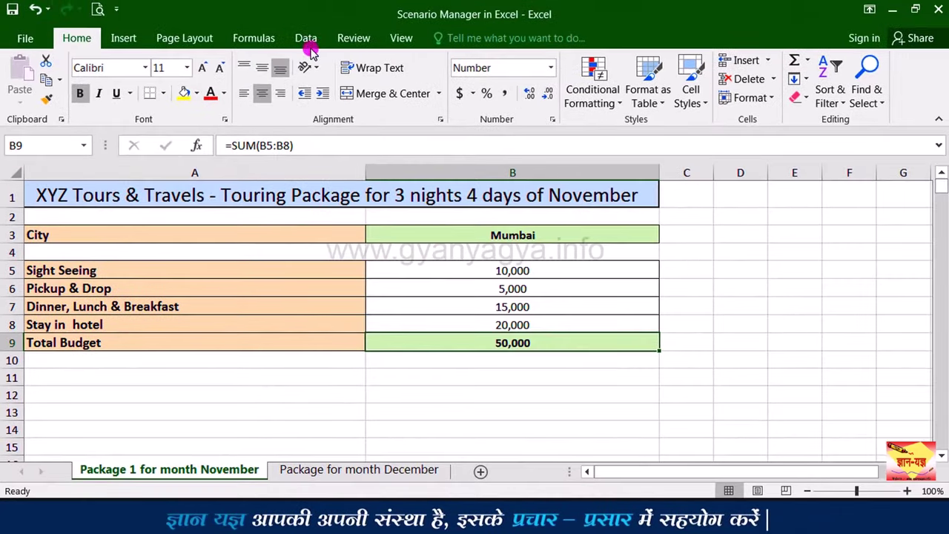
Add a new scenario in Scenario Manager named "touring package for GOA (3 nights 4 days)".
left_click(308, 39)
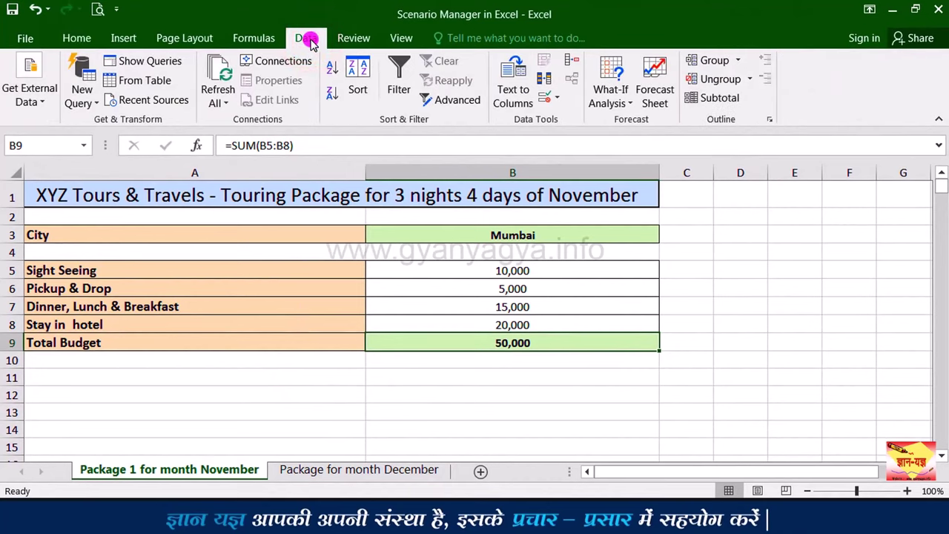
left_click(626, 106)
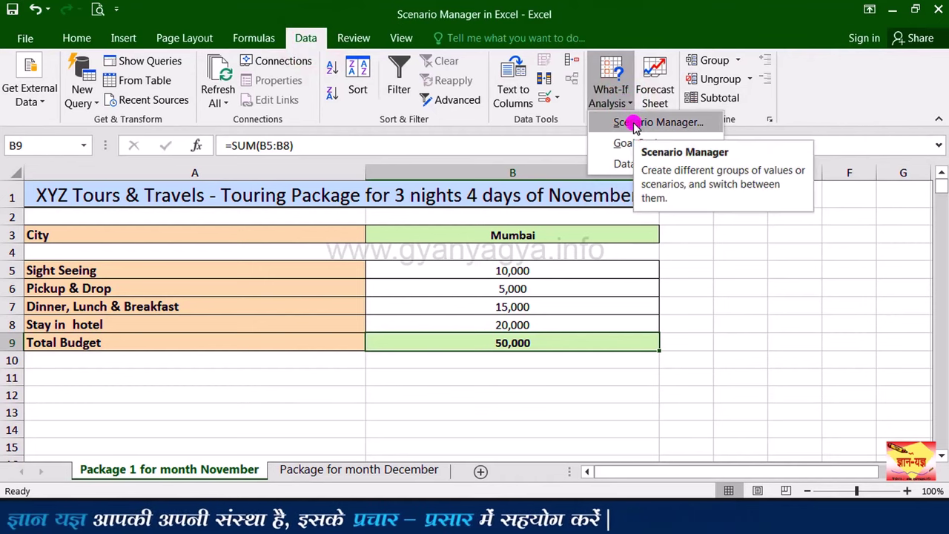
left_click(634, 123)
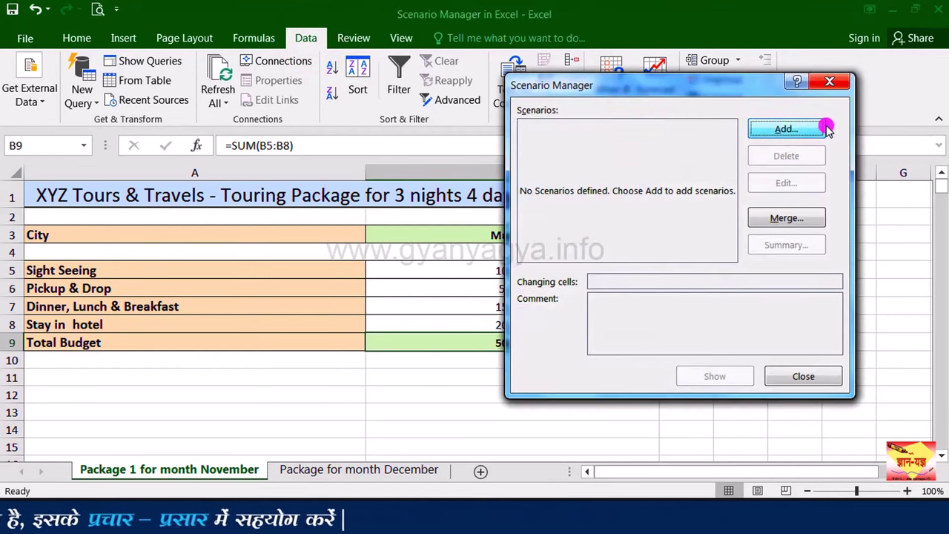
left_click(785, 130)
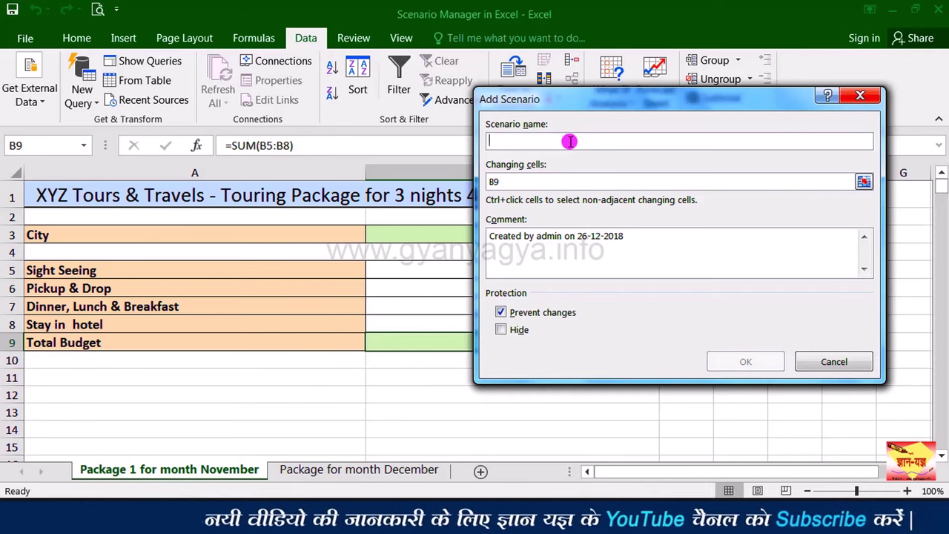
type("touring package for GOA (3 nights 4")
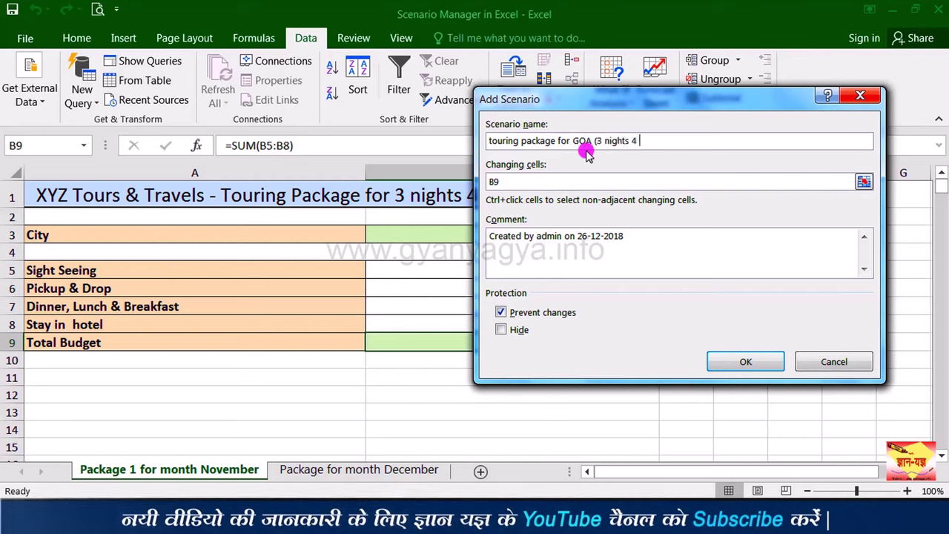
type("ays)")
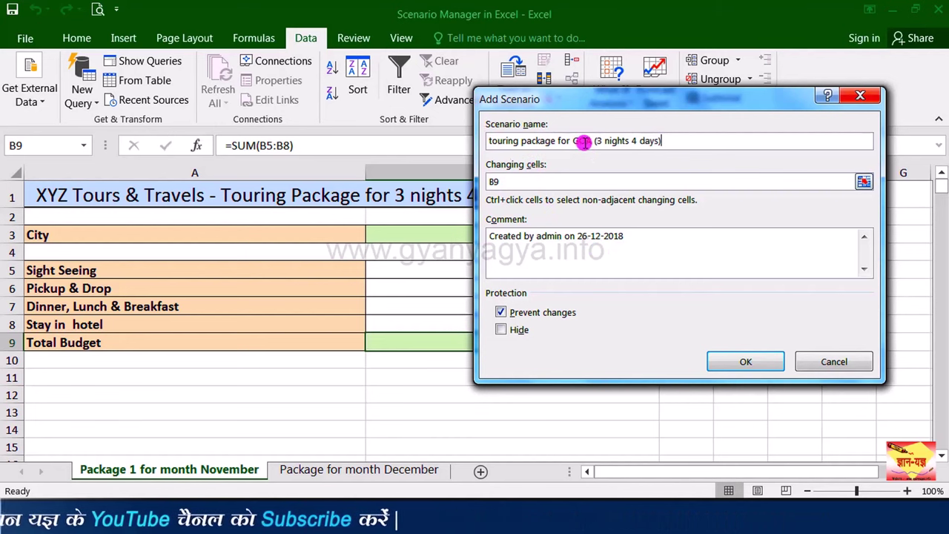
Clear the default changing cells reference and move the scenario dialog off the package data.
left_click(510, 179)
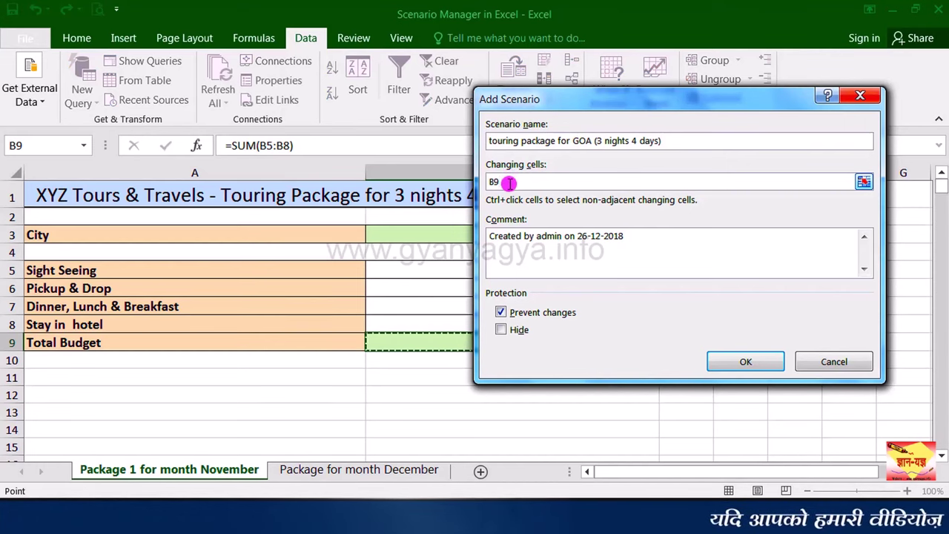
key("BackSpace")
key("BackSpace")
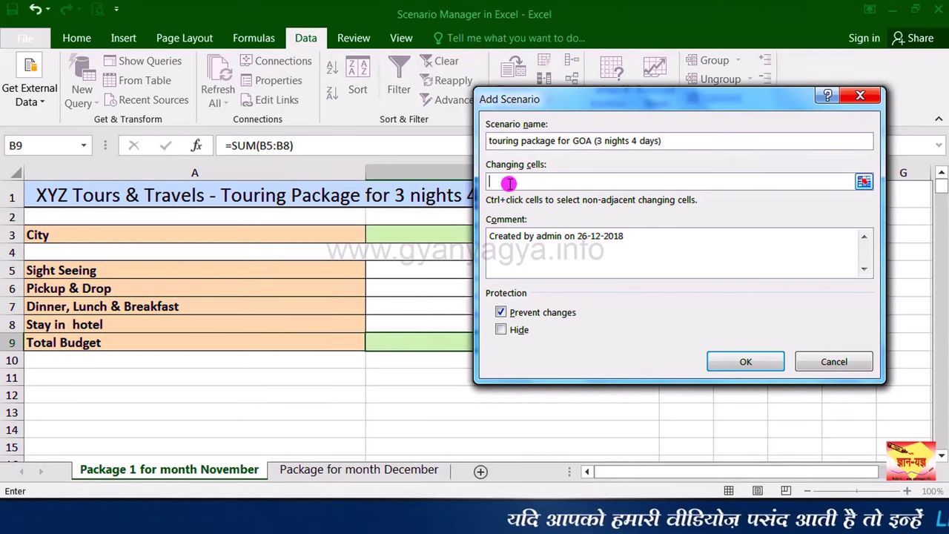
left_click_drag(684, 96, 754, 143)
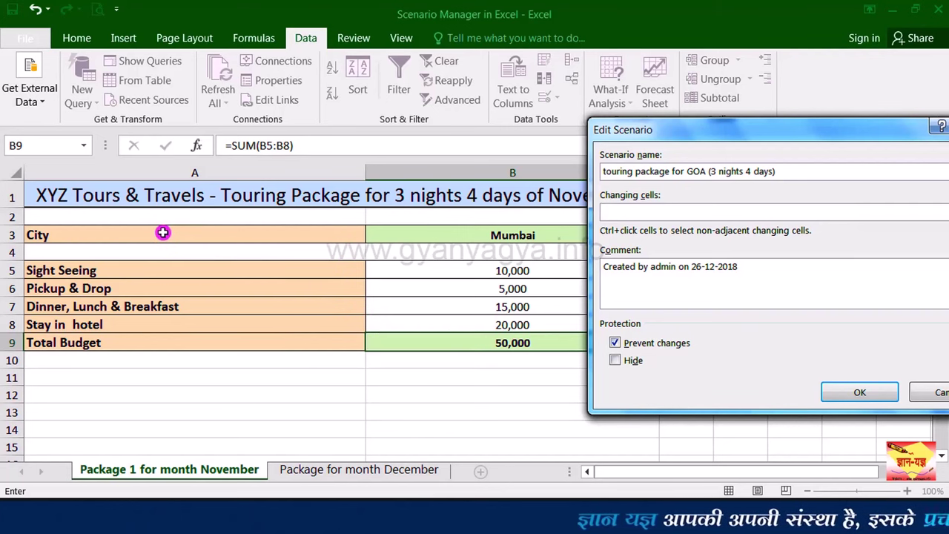
left_click_drag(186, 235, 504, 351)
key("BackSpace")
key("BackSpace")
key("BackSpace")
key("BackSpace")
key("BackSpace")
key("BackSpace")
key("BackSpace")
key("BackSpace")
key("BackSpace")
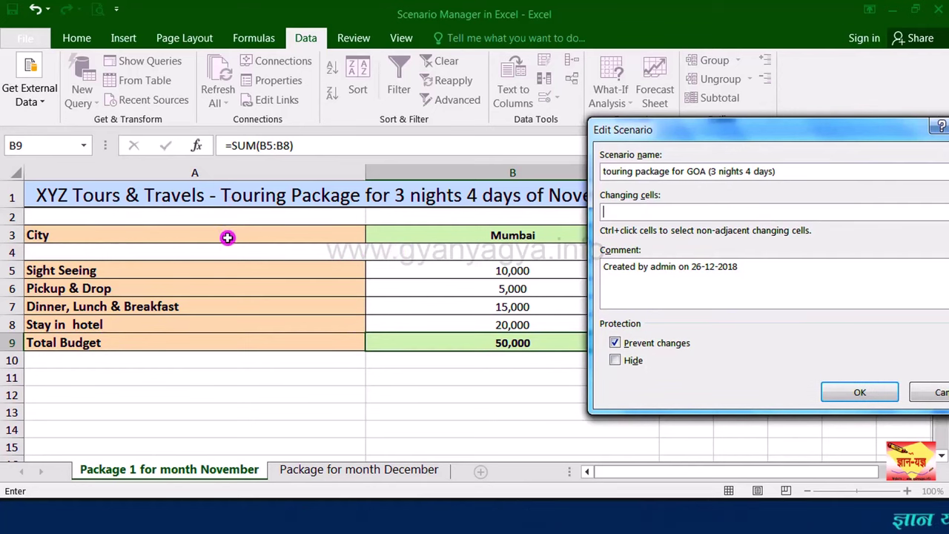
Pick the individual column A and B cells of row 3 and rows 5 to 9 as the scenario's changing cells.
key("ctrl")
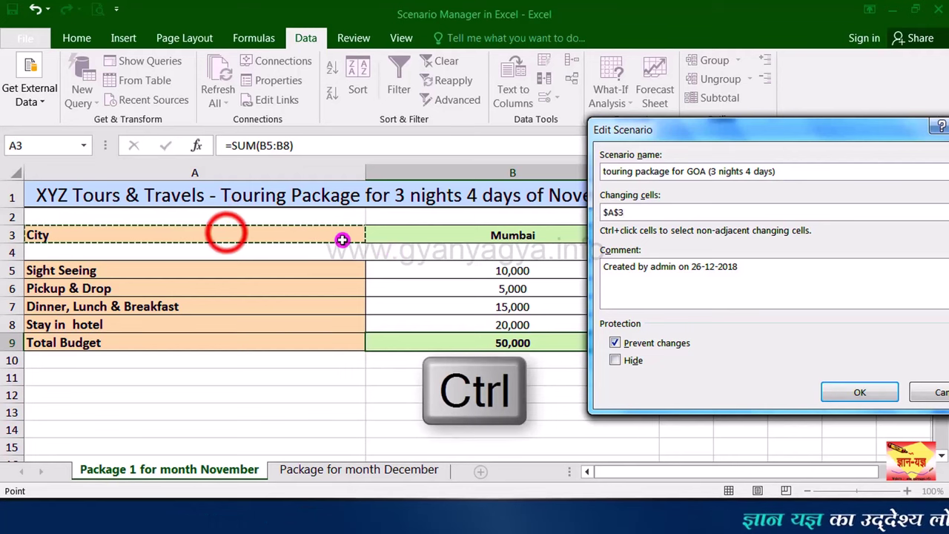
left_click(383, 235, "ctrl")
left_click(338, 270, "ctrl")
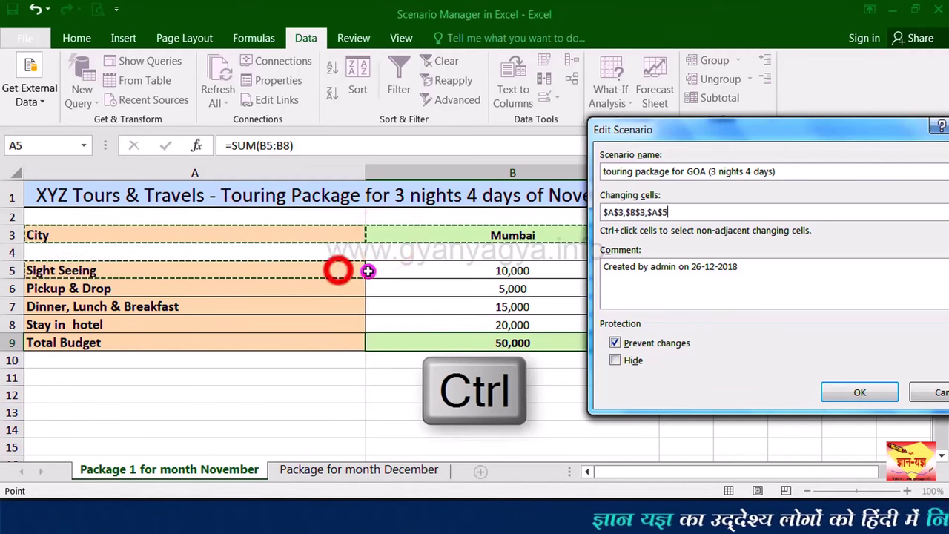
left_click(333, 290, "ctrl")
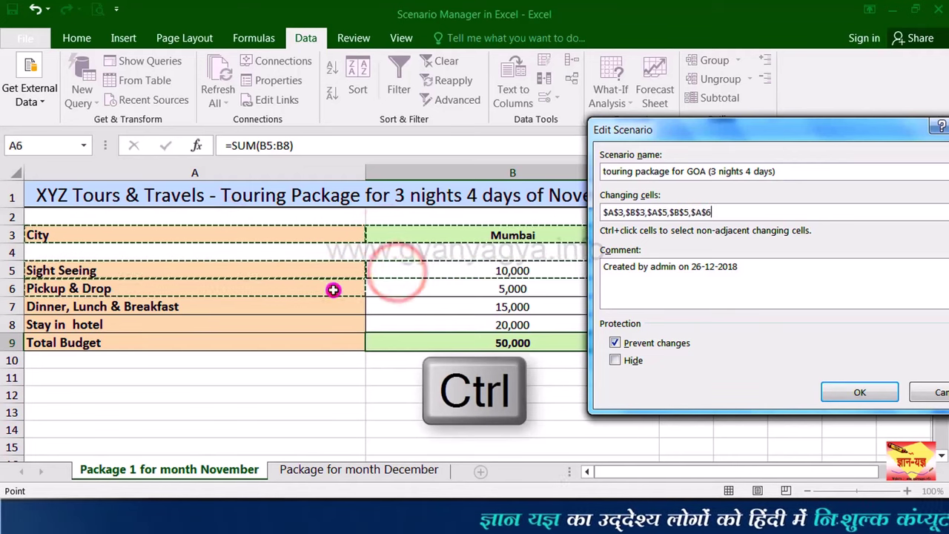
left_click(406, 290, "ctrl")
left_click(351, 313, "ctrl")
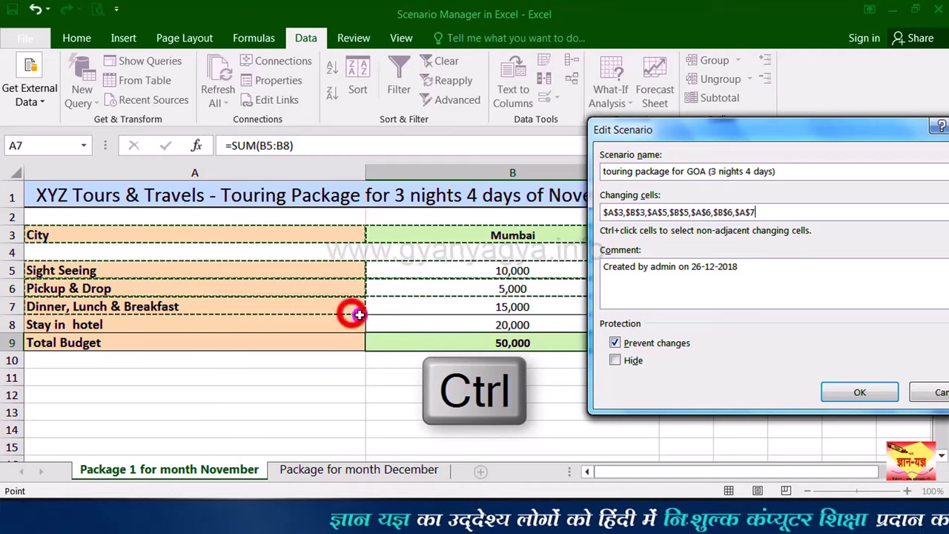
left_click(401, 317, "ctrl")
left_click(403, 341, "ctrl")
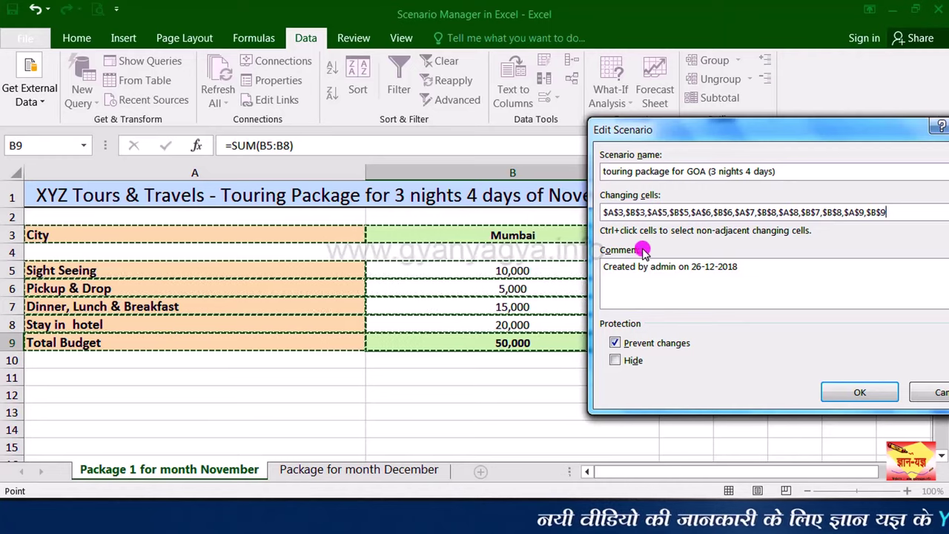
Replace the scenario's comment with "Goa package for November" and accept the scenario definition.
left_click(618, 270)
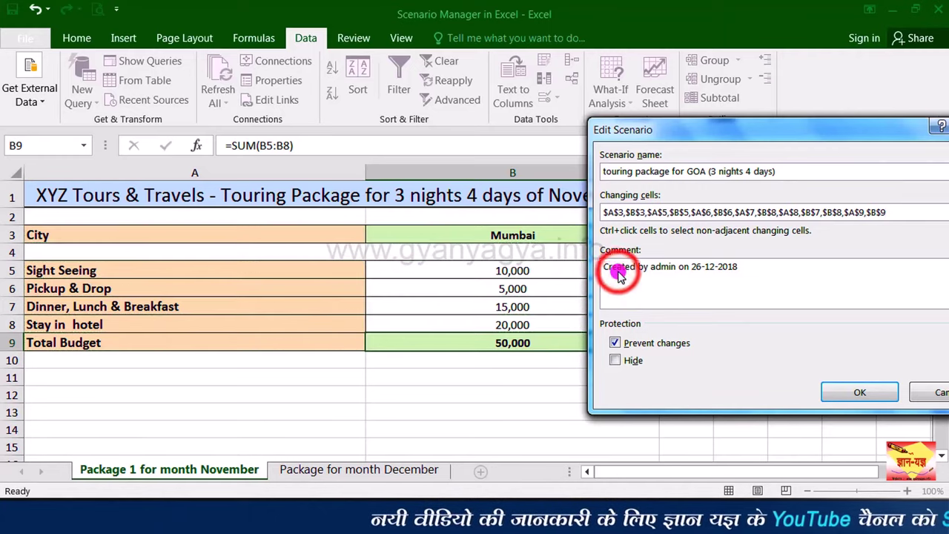
left_click_drag(746, 267, 604, 267)
key("BackSpace")
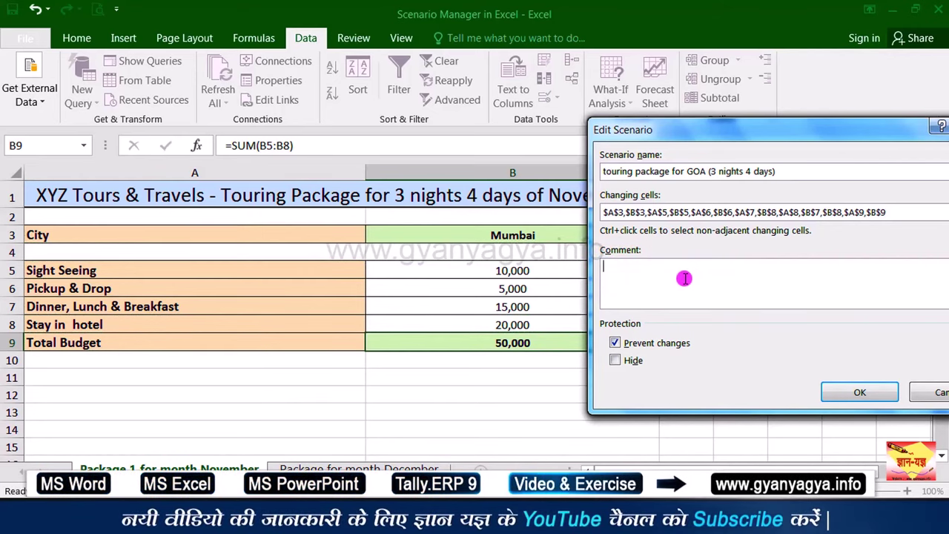
type("Goa package for November")
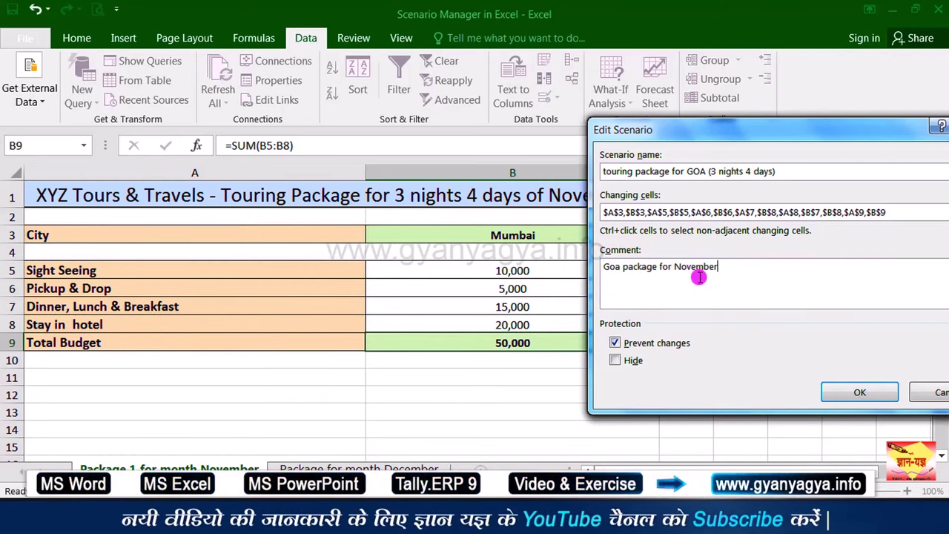
left_click(842, 395)
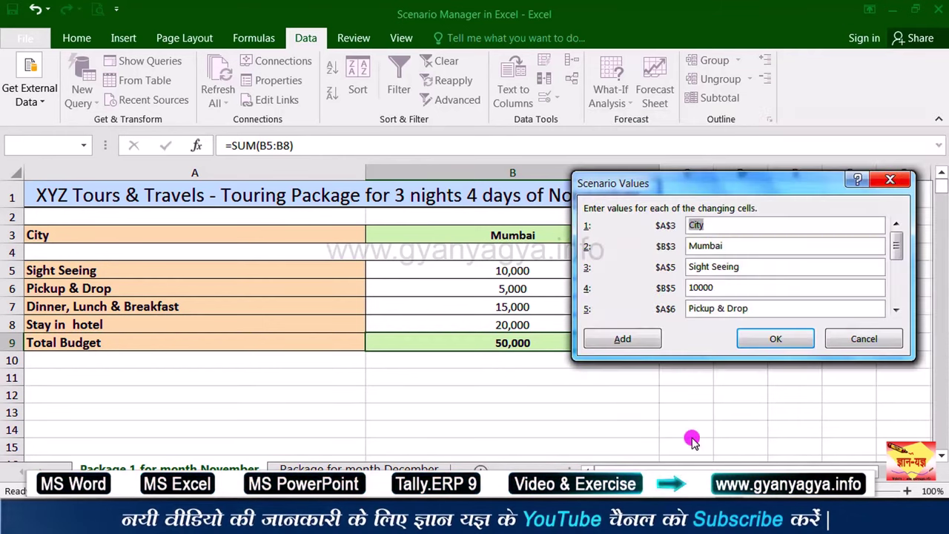
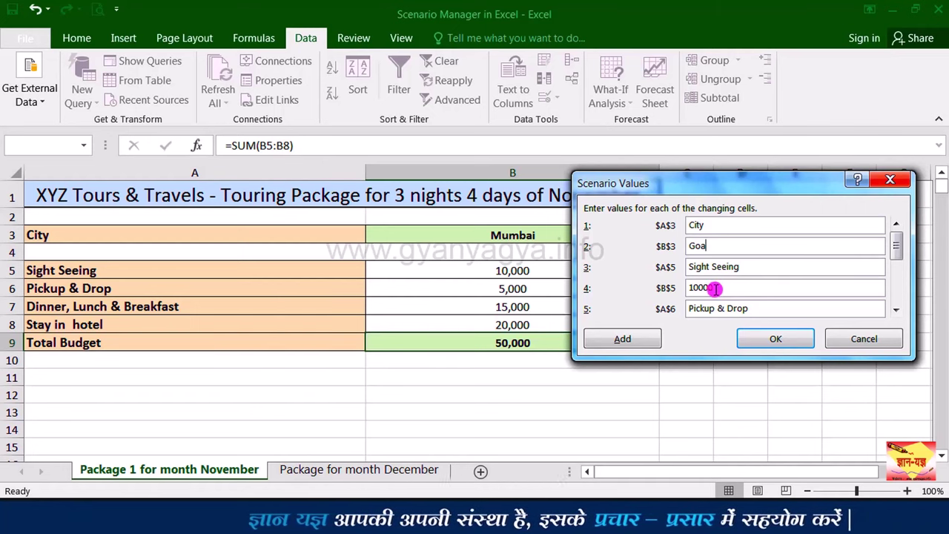
Set the scenario values to Goa for the city (B3), 11000 for Sight Seeing (B5) and 6000 for Pickup & Drop (B6).
left_click(714, 287)
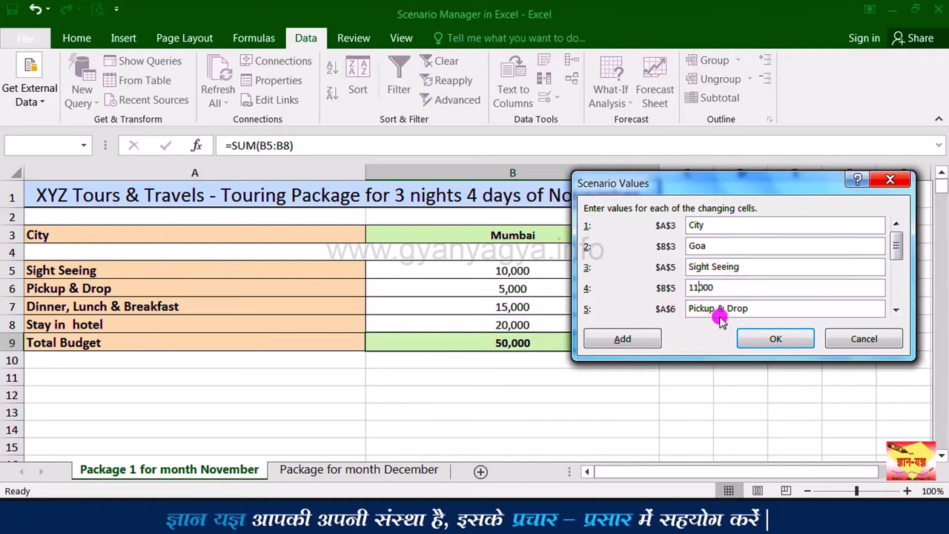
left_click(896, 310)
left_click(896, 309)
left_click(897, 310)
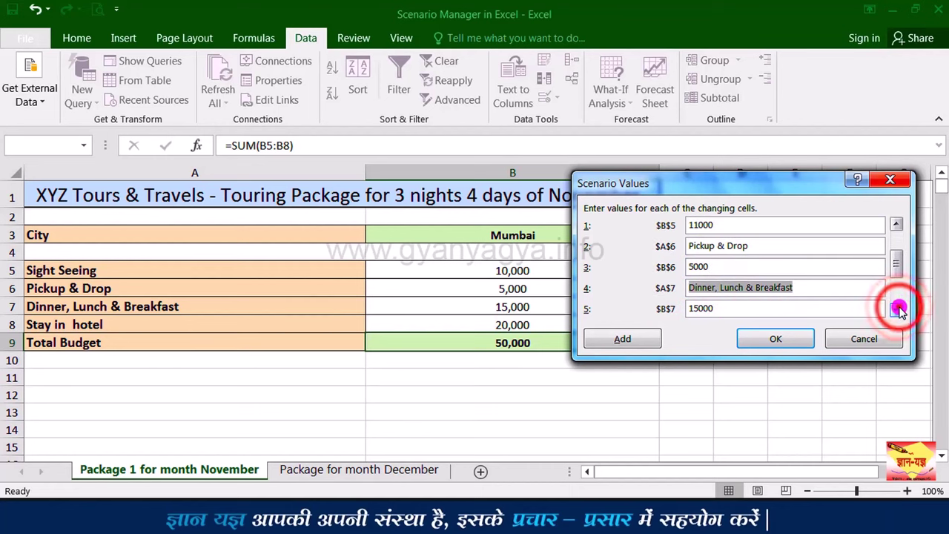
left_click(896, 310)
left_click(897, 309)
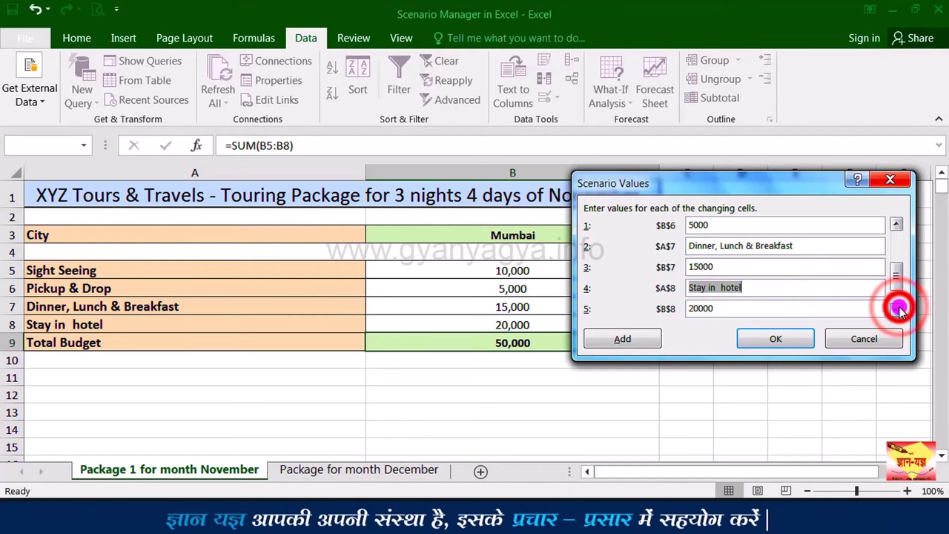
left_click(896, 224)
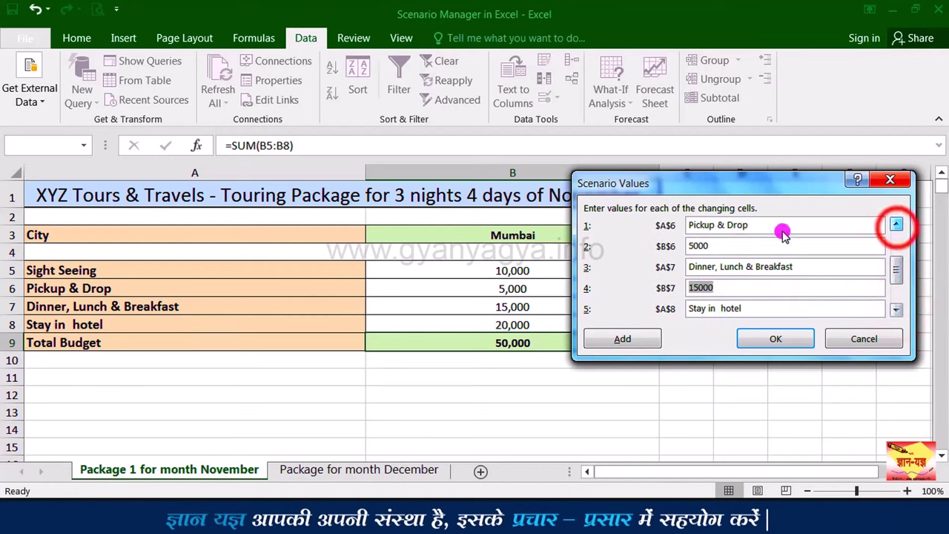
left_click(697, 246)
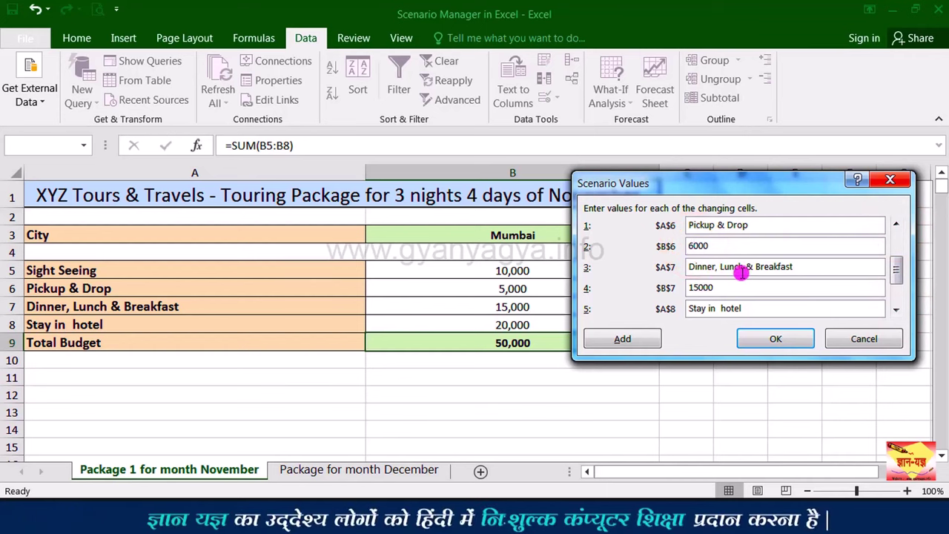
Set Dinner, Lunch & Breakfast (B7) to 16000 and Stay in hotel (B8) to 21000, and save the Goa scenario.
left_click(697, 287)
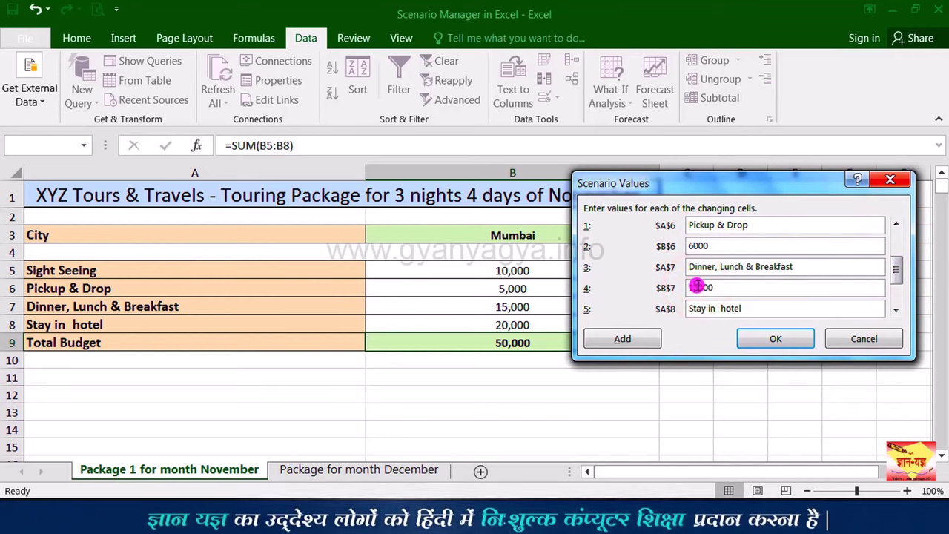
key("BackSpace")
type("6")
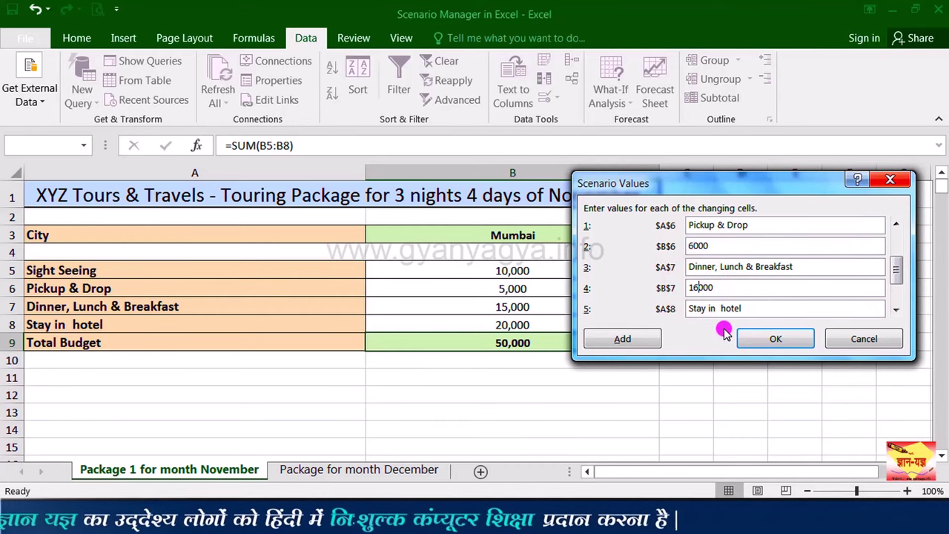
scroll(746, 289, "down", 1)
left_click(697, 307)
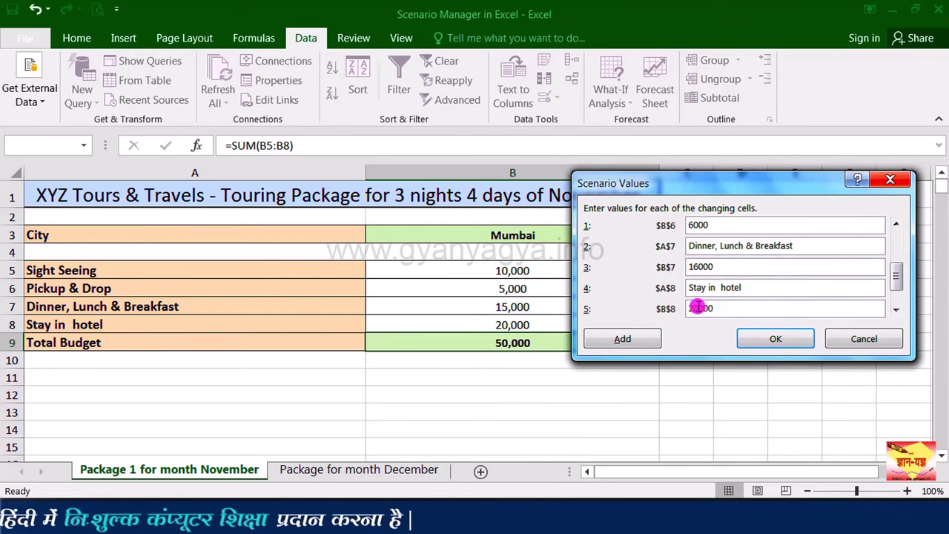
left_click(698, 307)
key("BackSpace")
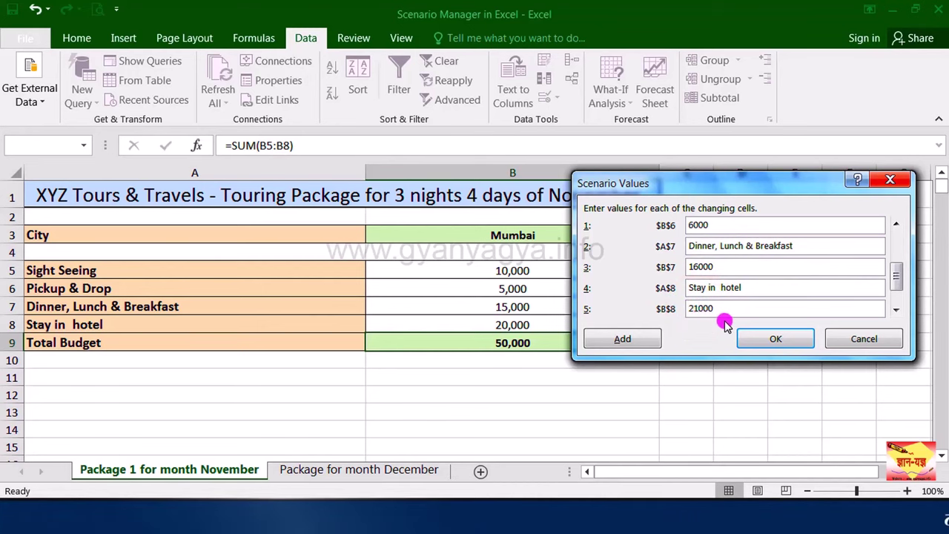
left_click(764, 339)
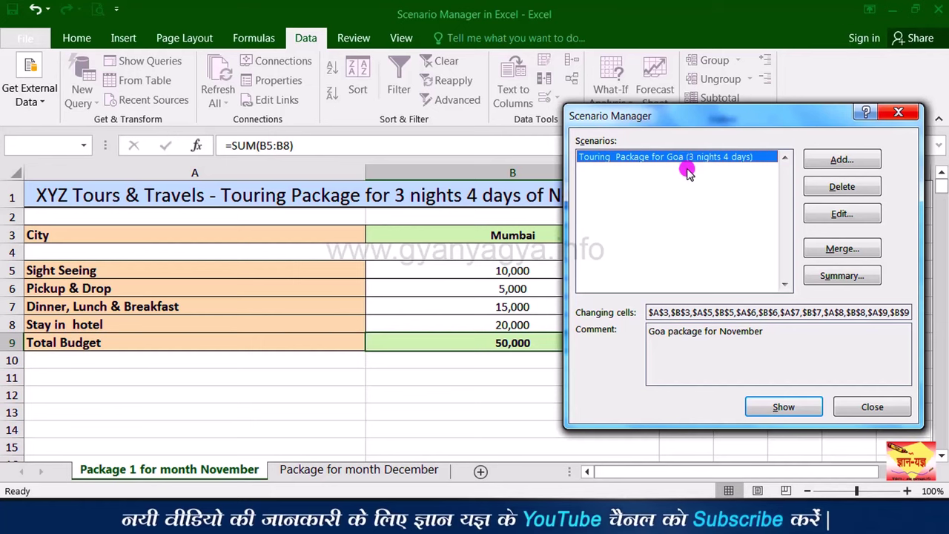
Add another scenario named "touring package for Lonavala" in Scenario Manager.
left_click(841, 160)
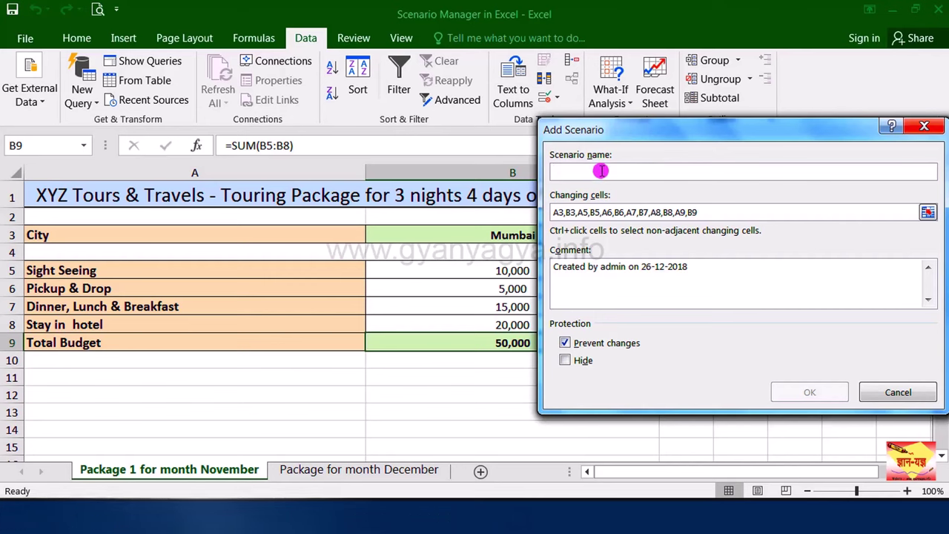
type("to")
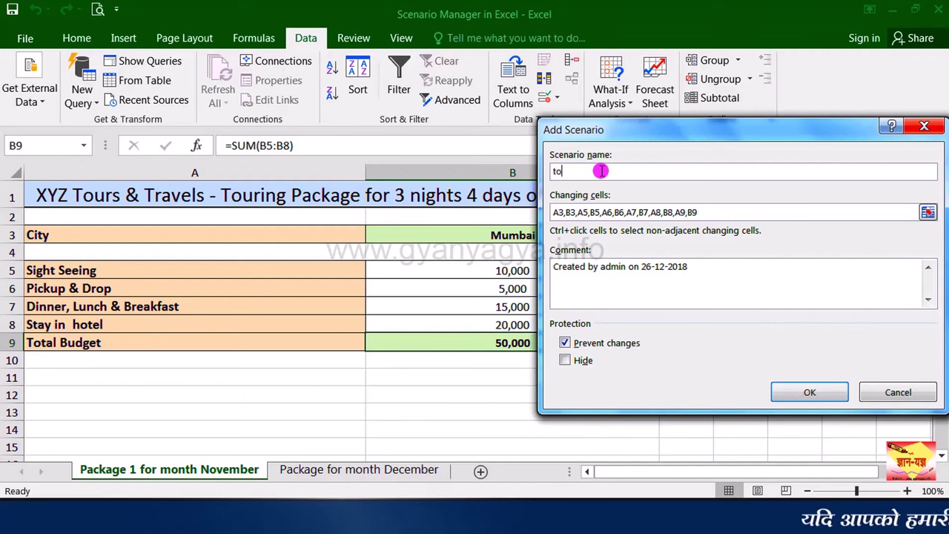
type("uring packag")
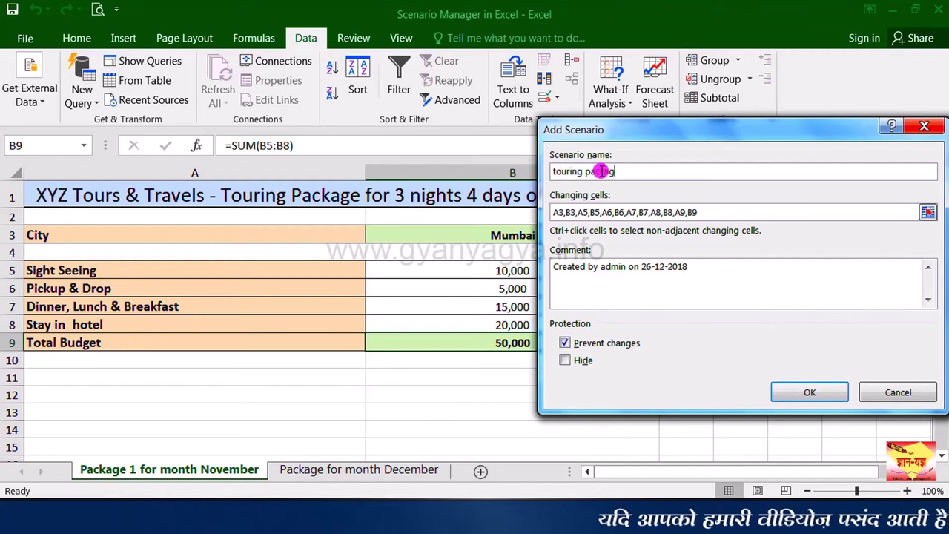
type("e for")
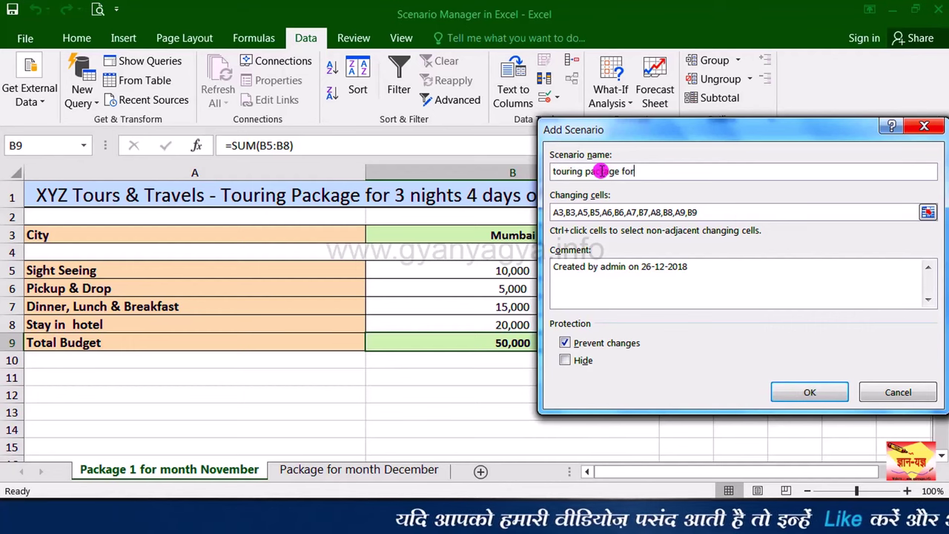
type(" Lona")
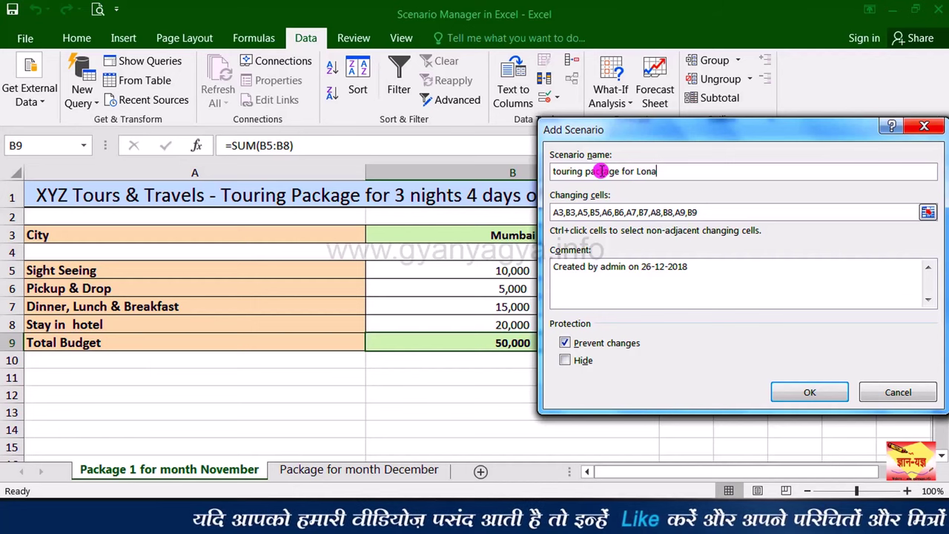
type("vala")
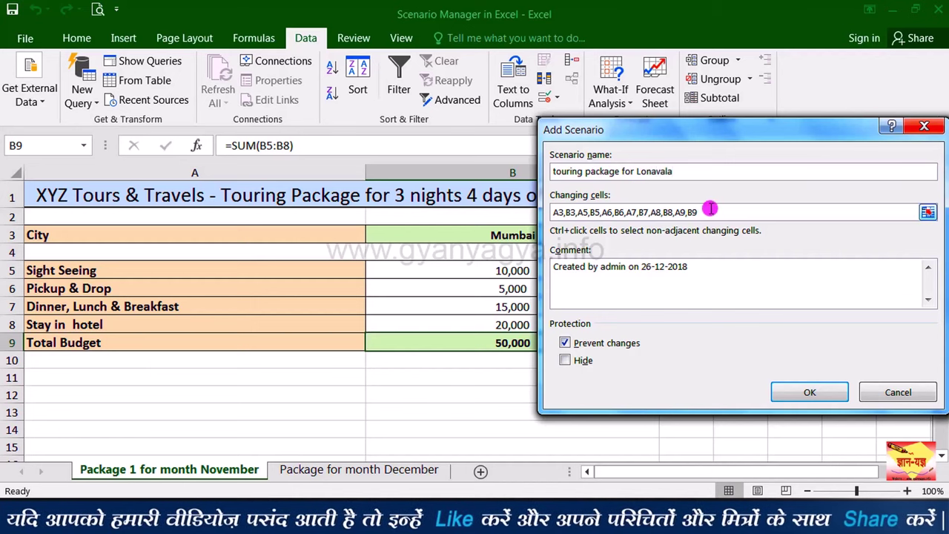
Replace the changing cells with individually picked column A and B cells of row 3 and rows 5 to 9.
left_click_drag(616, 215, 568, 215)
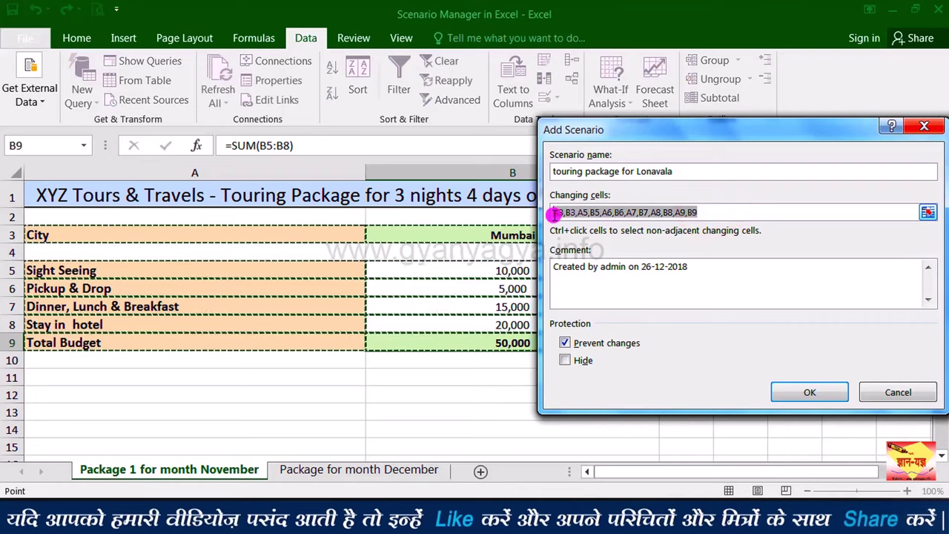
key("Delete")
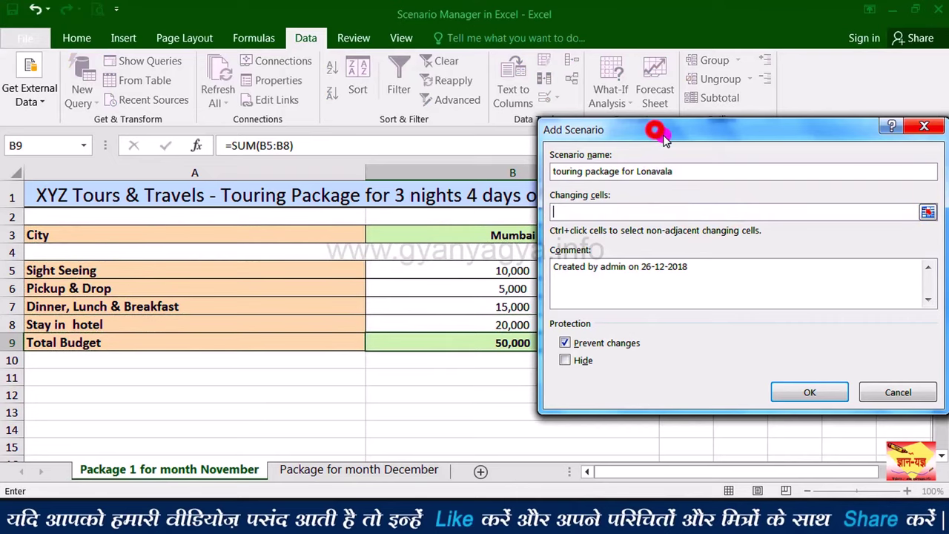
left_click_drag(666, 139, 693, 155)
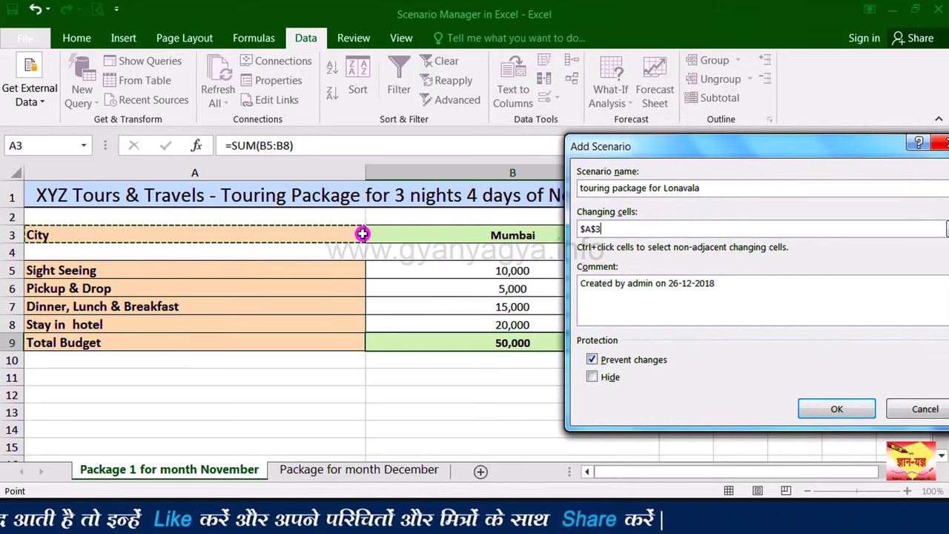
left_click(388, 233, "ctrl")
left_click(337, 269, "ctrl")
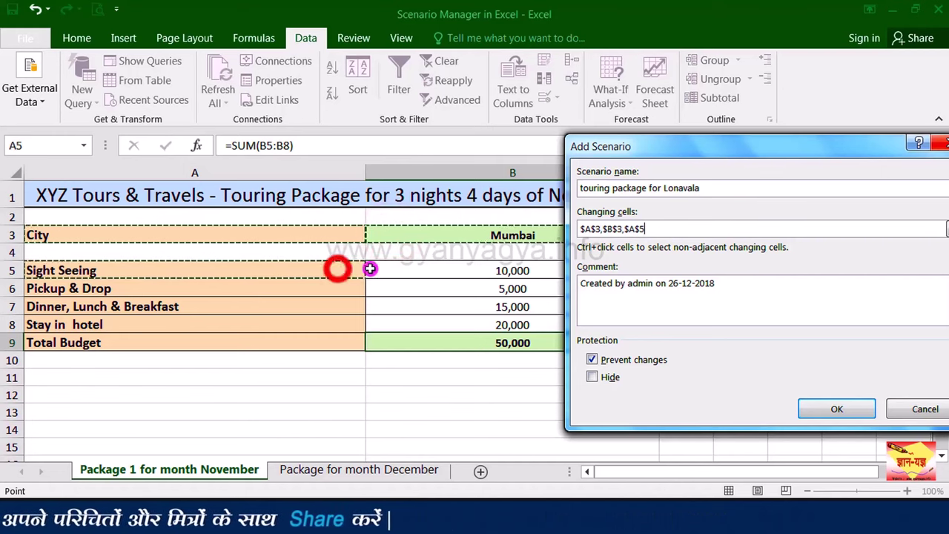
left_click(388, 266, "ctrl")
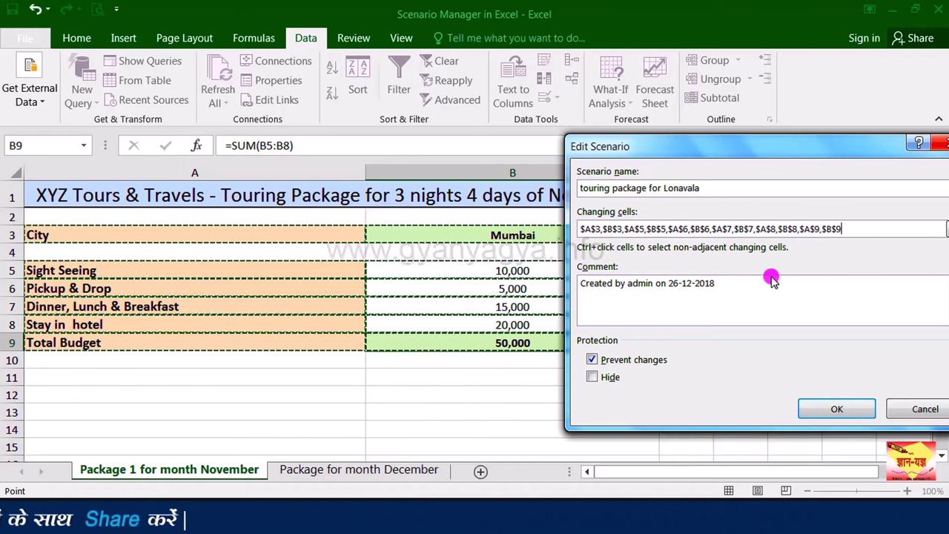
Replace the scenario's comment with "Lonavala package (November)" and accept the scenario definition.
left_click(728, 286)
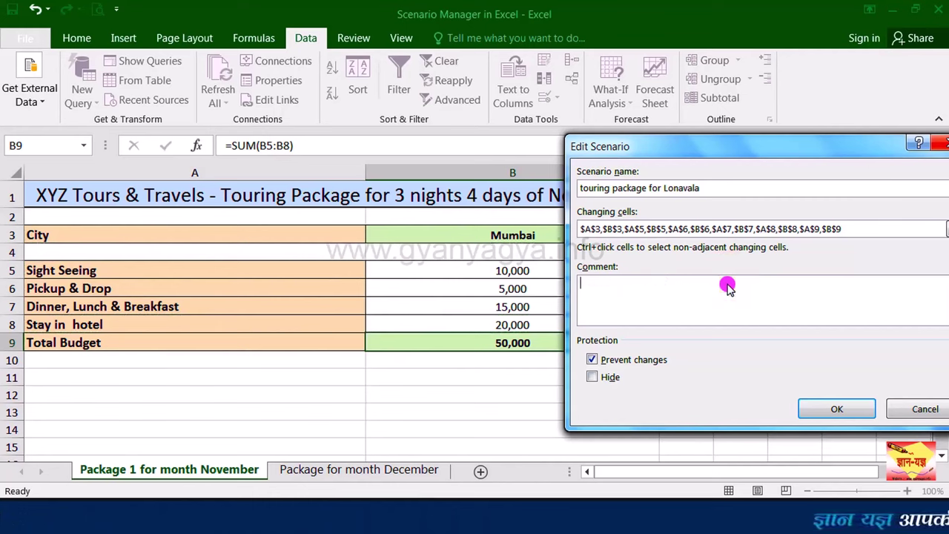
type("Lo")
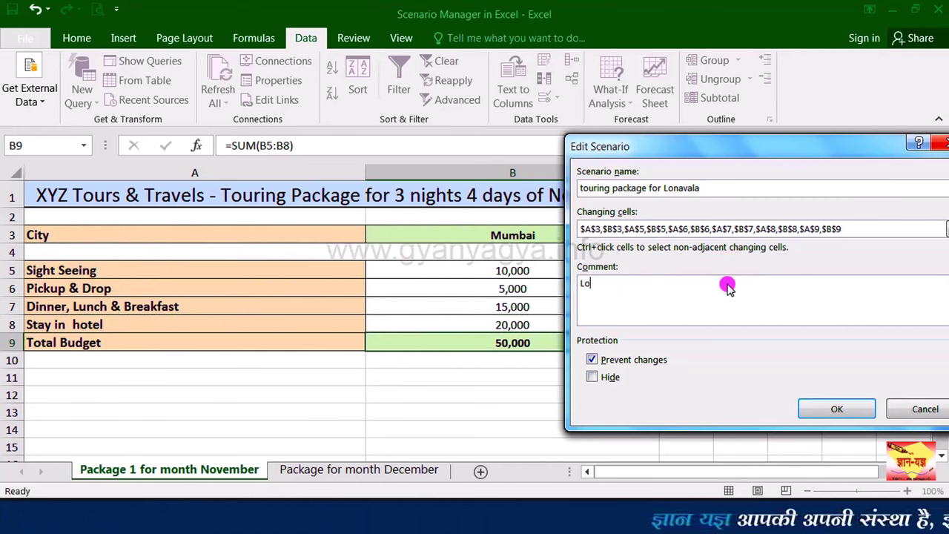
type("navala ")
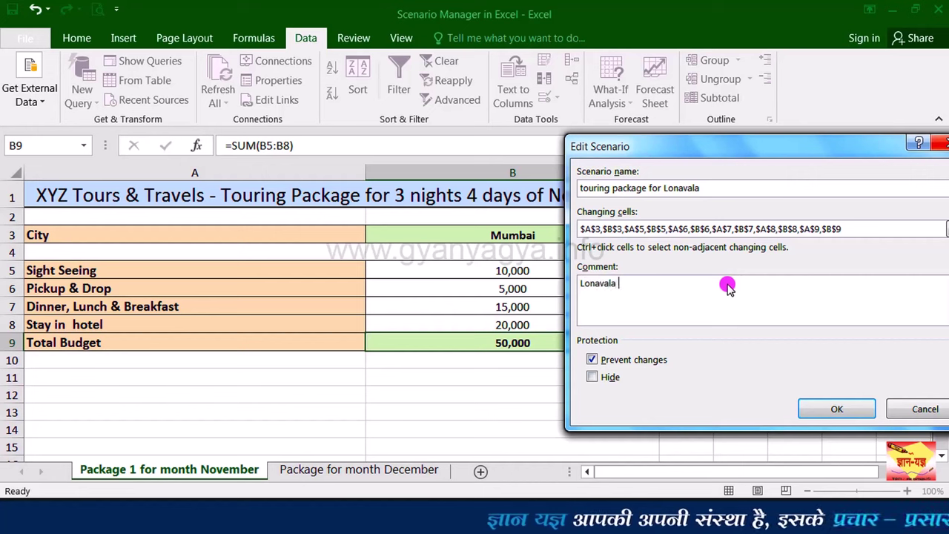
type("package (November")
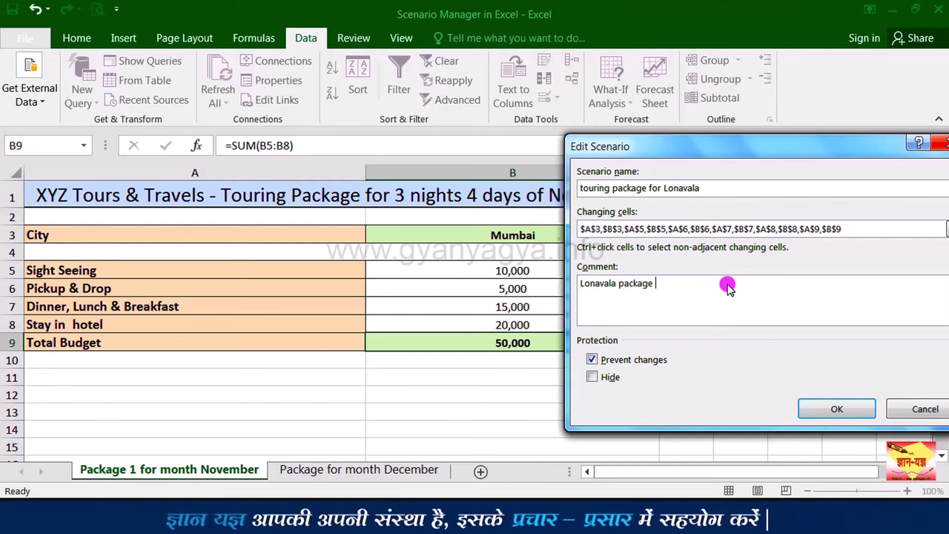
left_click(837, 410)
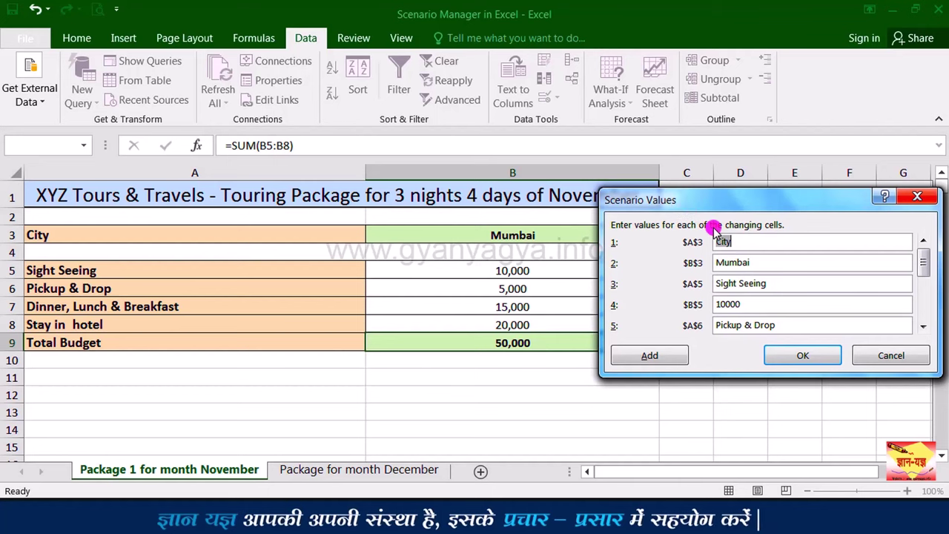
Set the scenario's city value (B3) to Lonavala.
left_click(751, 263)
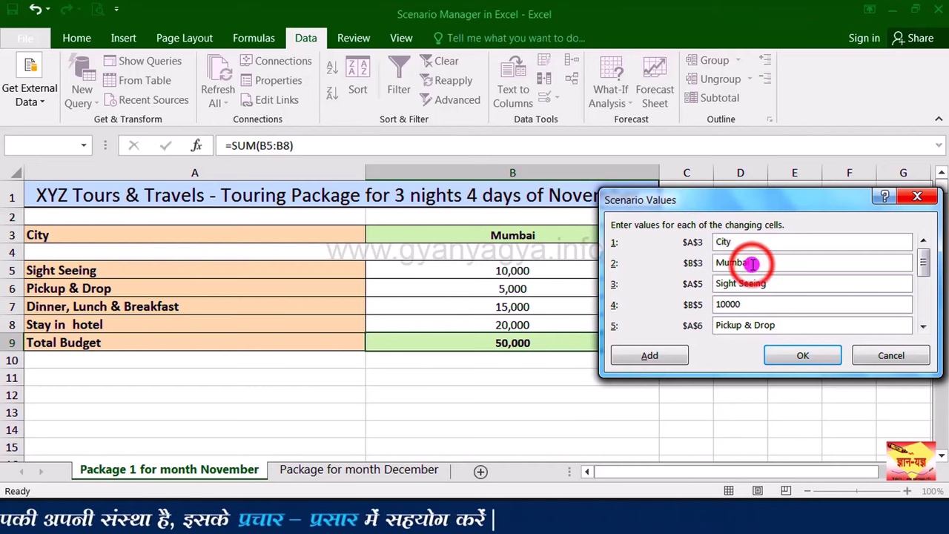
key("BackSpace")
key("BackSpace")
key("BackSpace")
key("BackSpace")
key("BackSpace")
key("BackSpace")
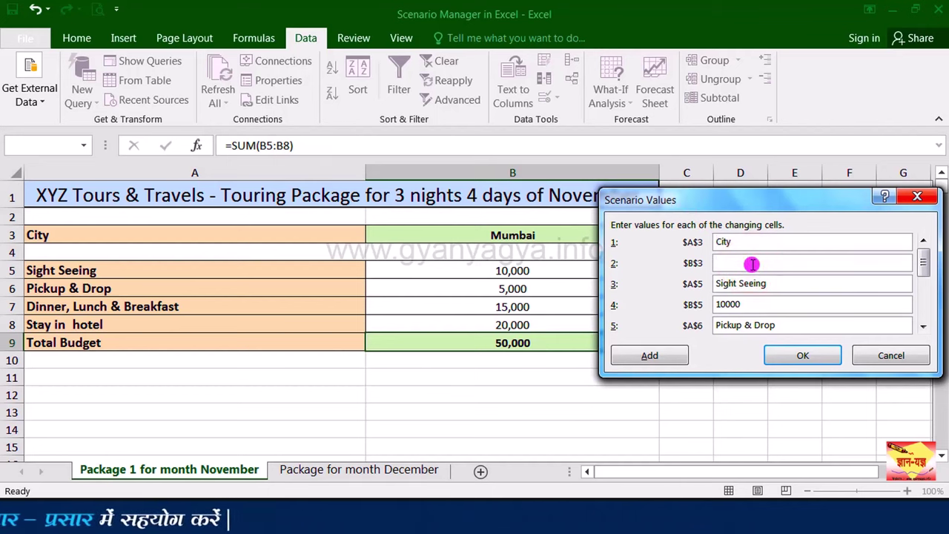
type("Lona")
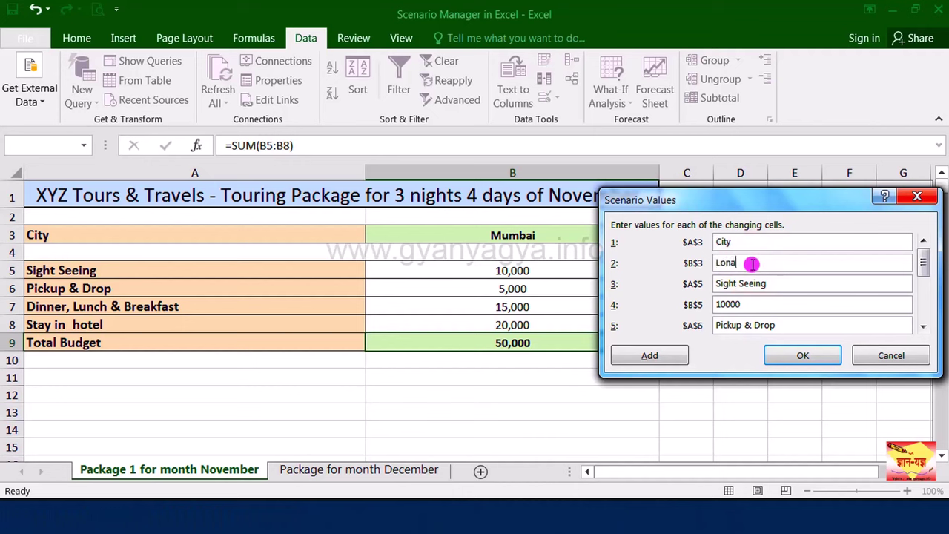
type("val")
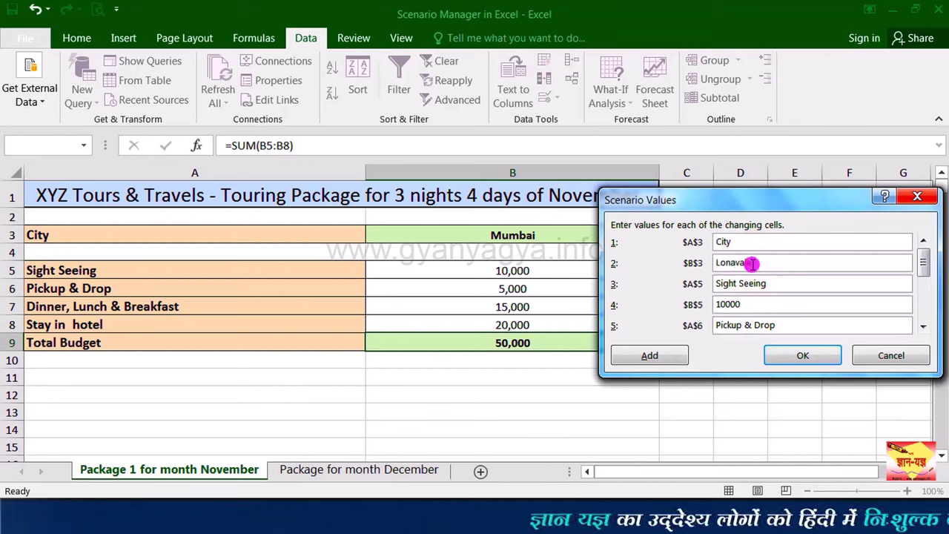
type("a")
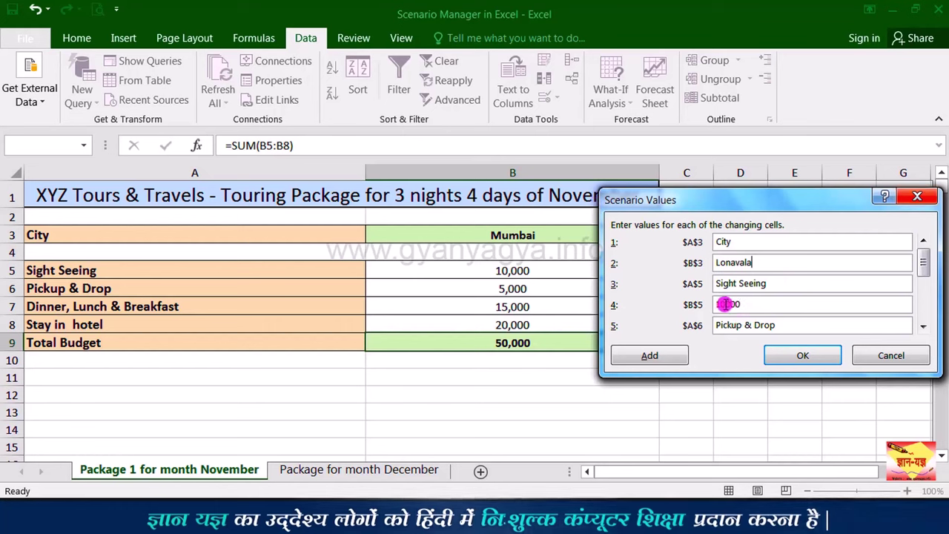
Set the scenario values for Sight Seeing (B5) to 9000 and Pickup & Drop (B6) to 4000.
left_click(727, 305)
type("9000")
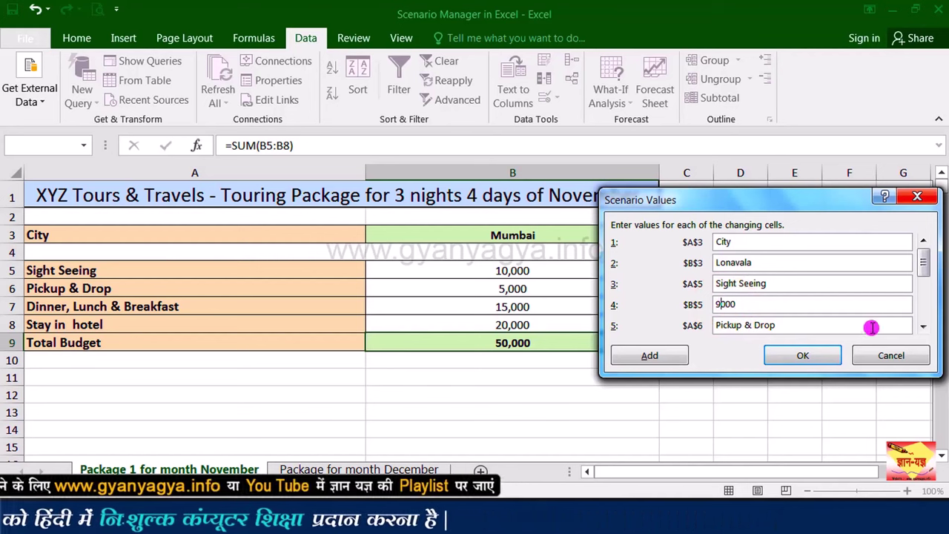
left_click(924, 326)
left_click(923, 326)
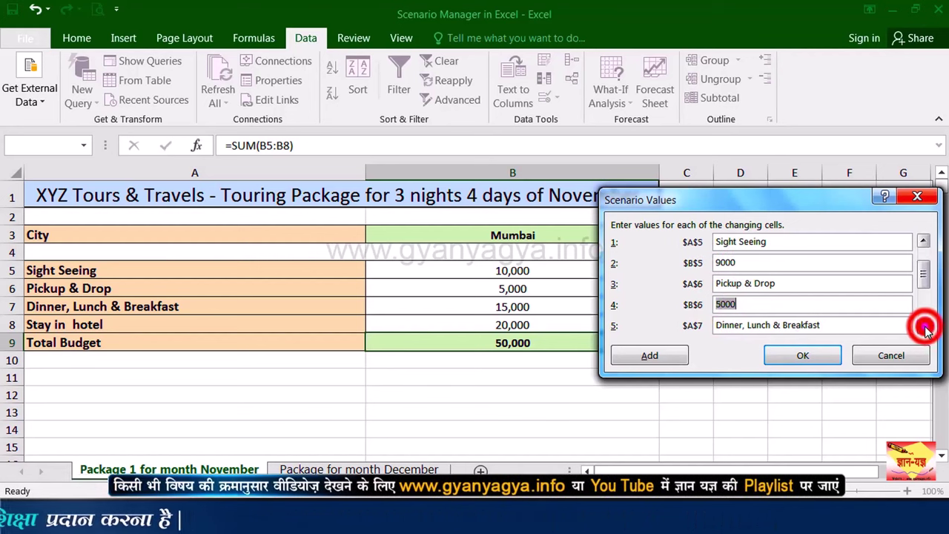
type("5500")
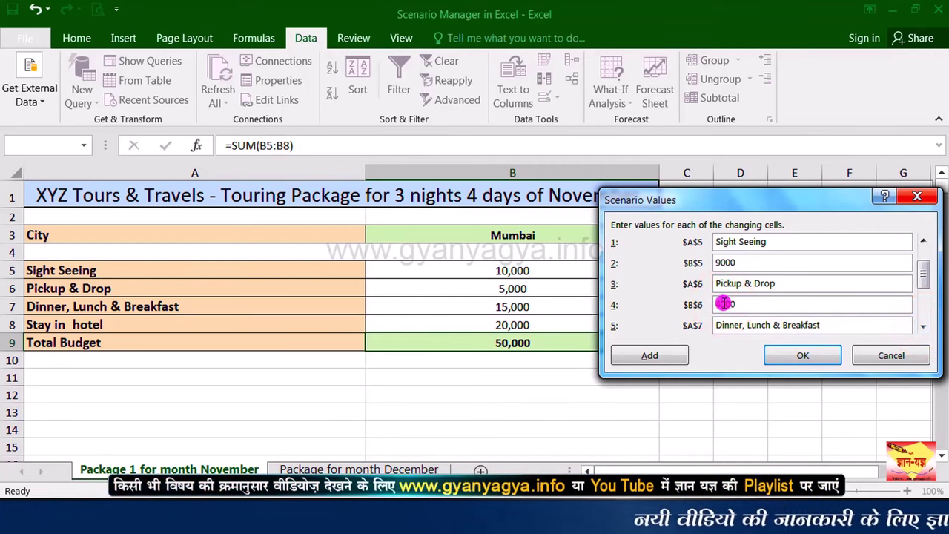
type("4000")
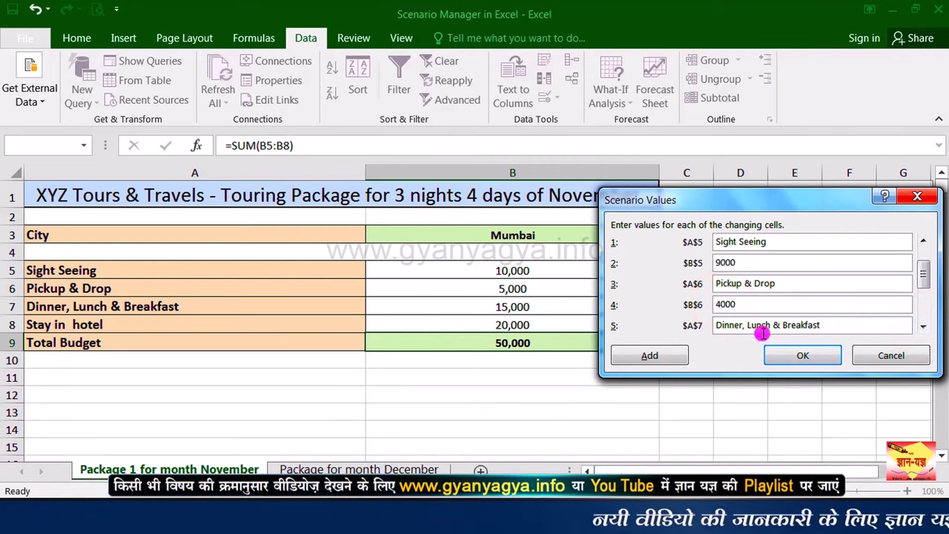
Set Dinner, Lunch & Breakfast (B7) to 14000 and Stay in hotel (B8) to 19000, and save the Lonavala scenario.
left_click(924, 327)
left_click(924, 326)
left_click(924, 326)
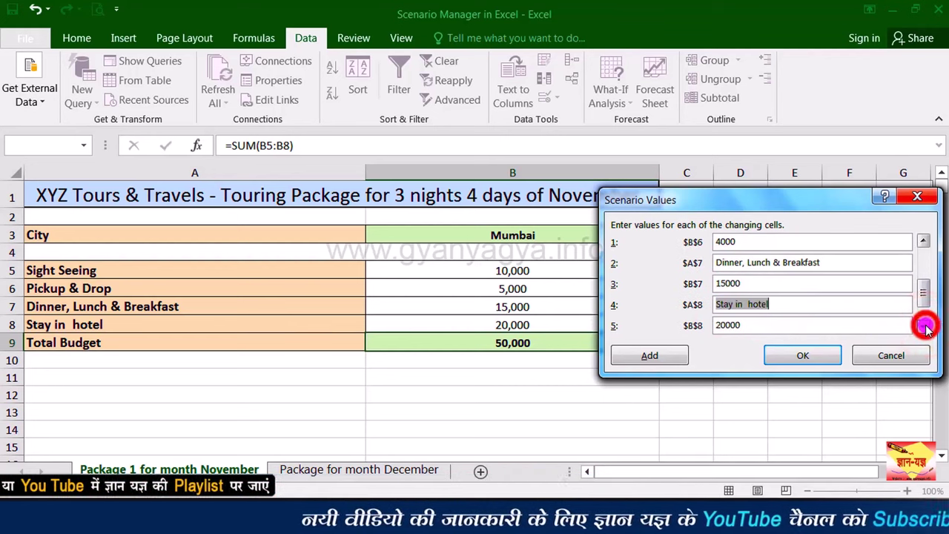
left_click(726, 284)
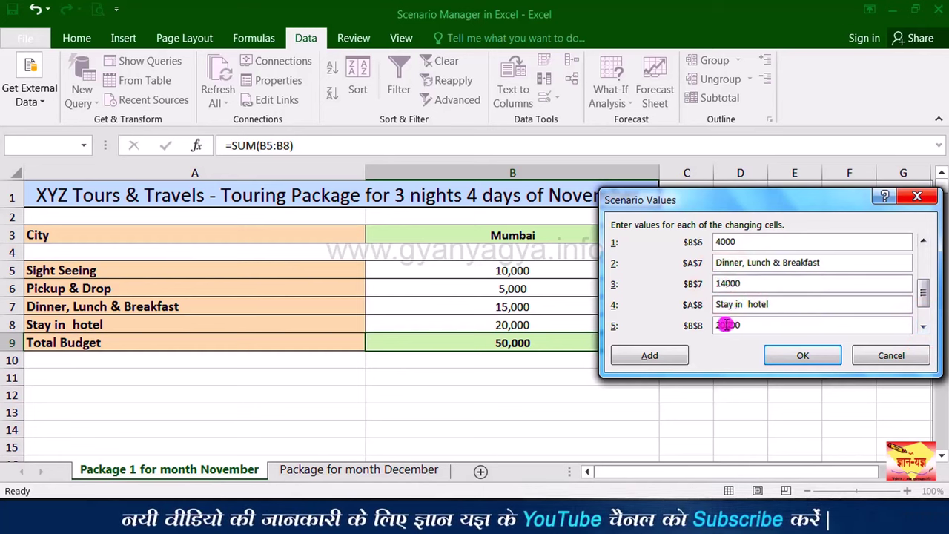
key("BackSpace")
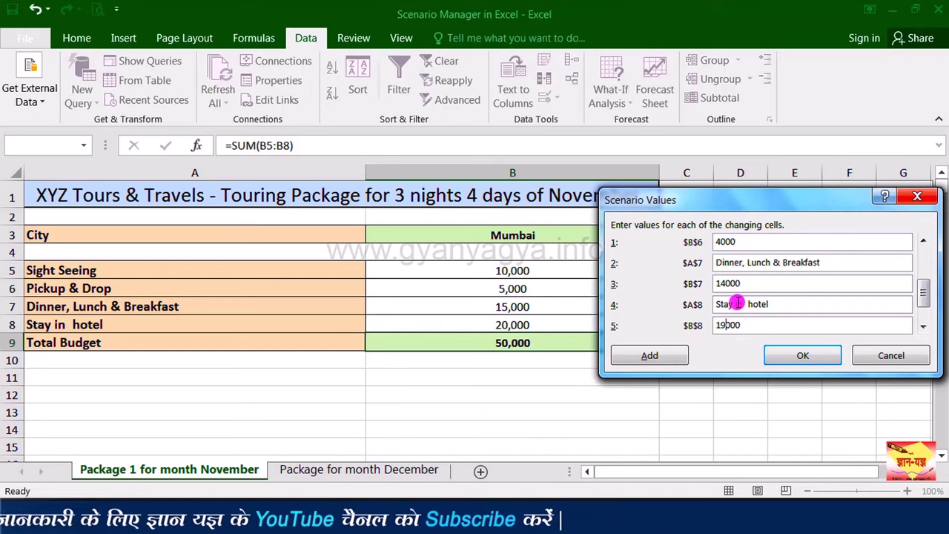
left_click(804, 358)
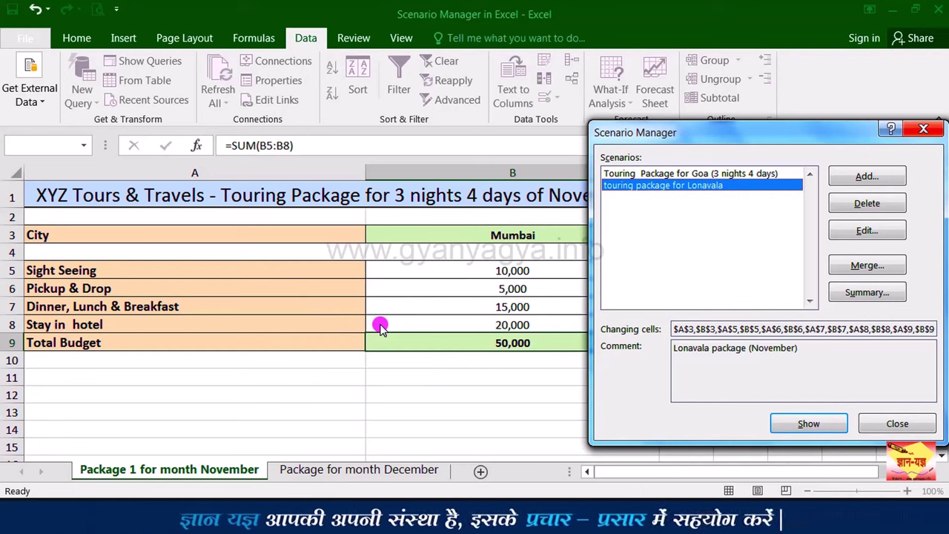
Create a scenario summary report with the Total Budget cell B9 as the result cell.
left_click(867, 293)
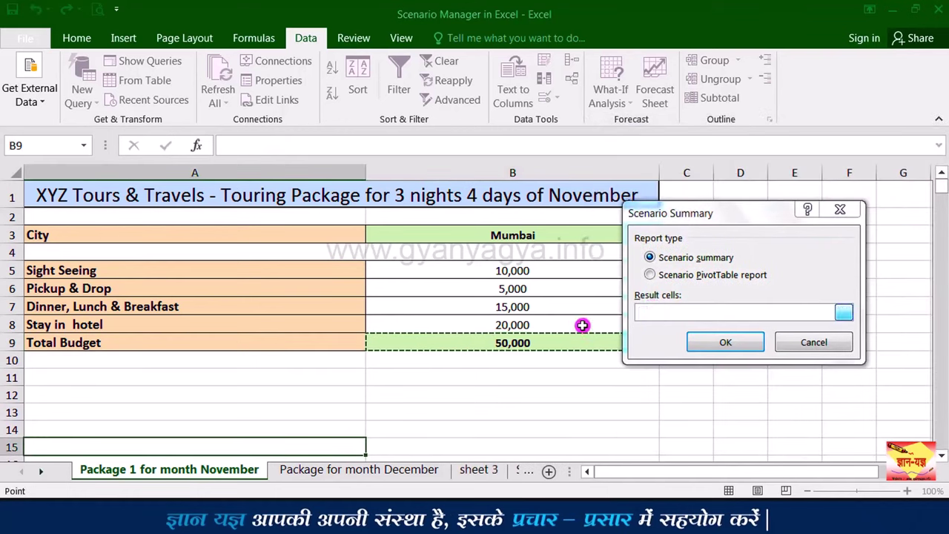
left_click(540, 340)
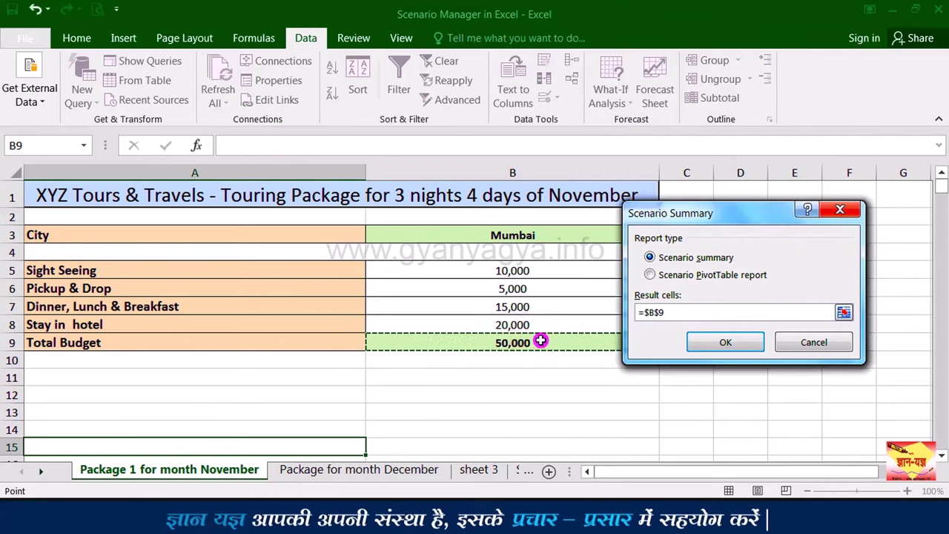
left_click(721, 341)
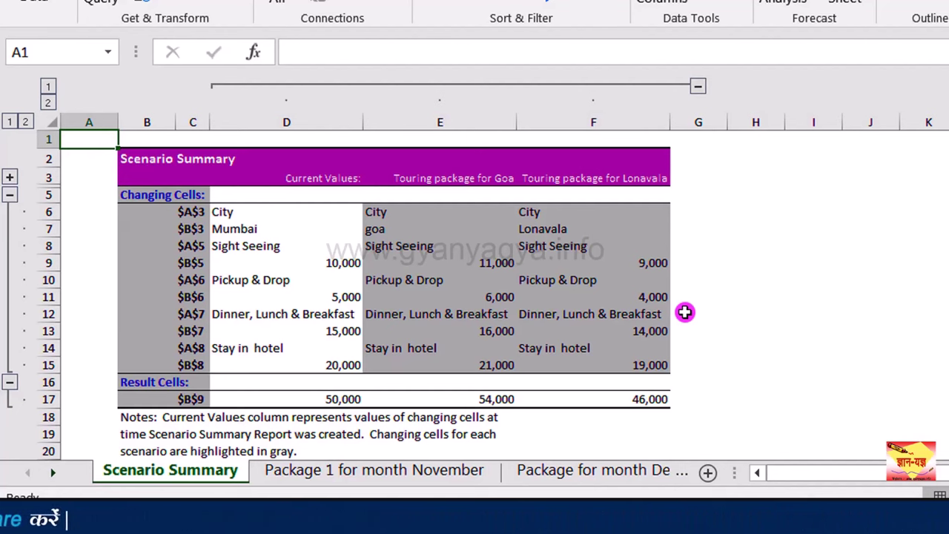
On the Package for month December sheet, start a new scenario named "Mumbai package for December".
left_click(657, 473)
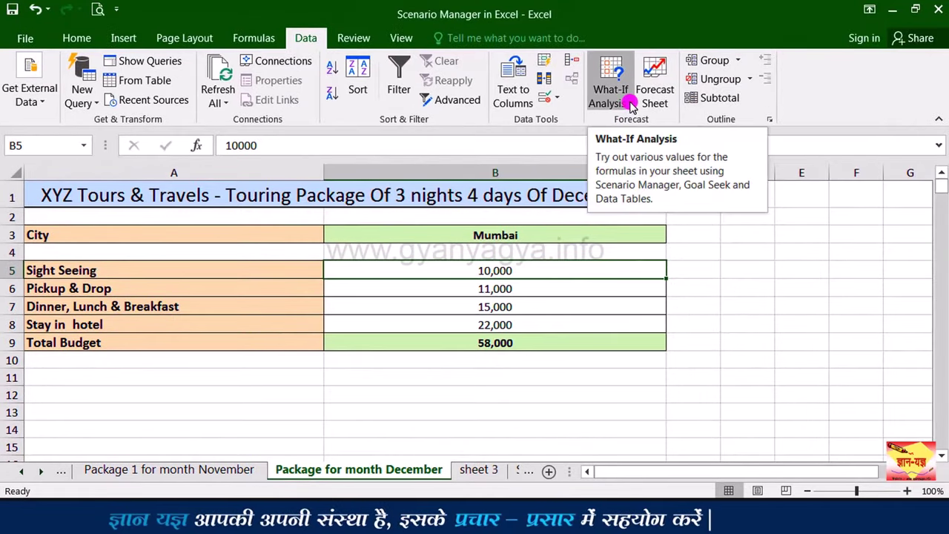
left_click(631, 106)
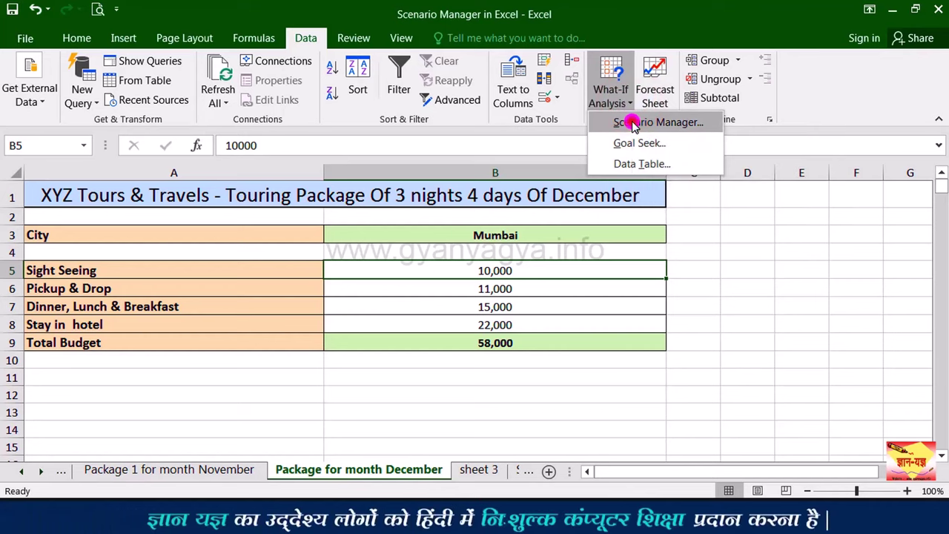
left_click(634, 124)
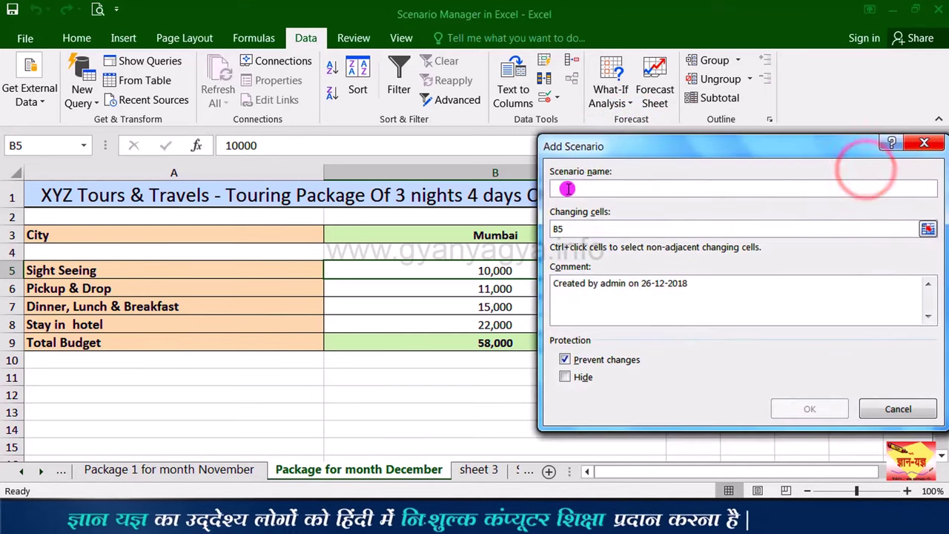
type("M")
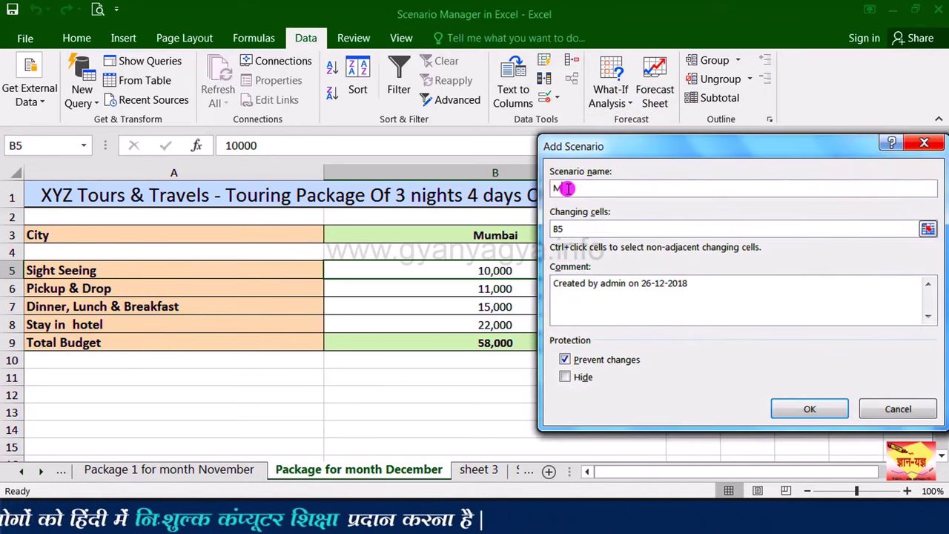
type("umbai package")
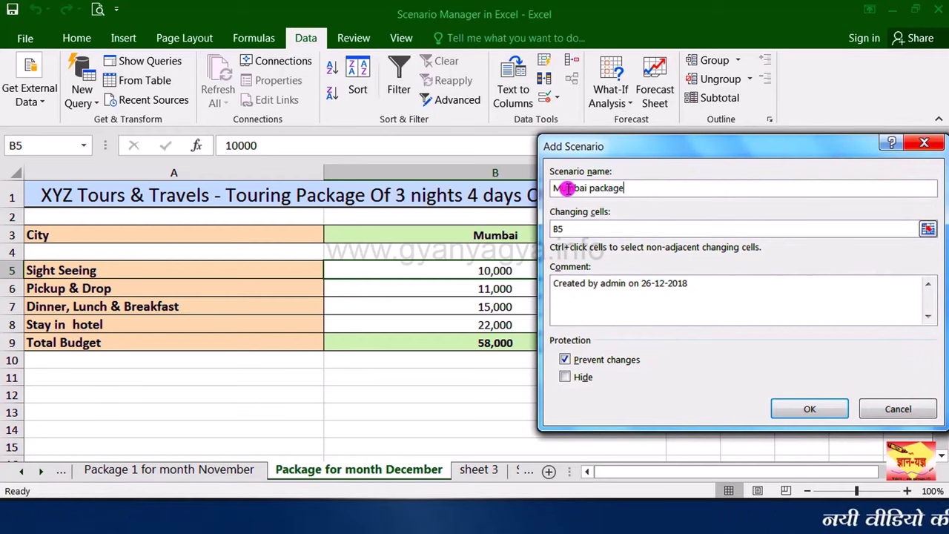
type(" for Dece")
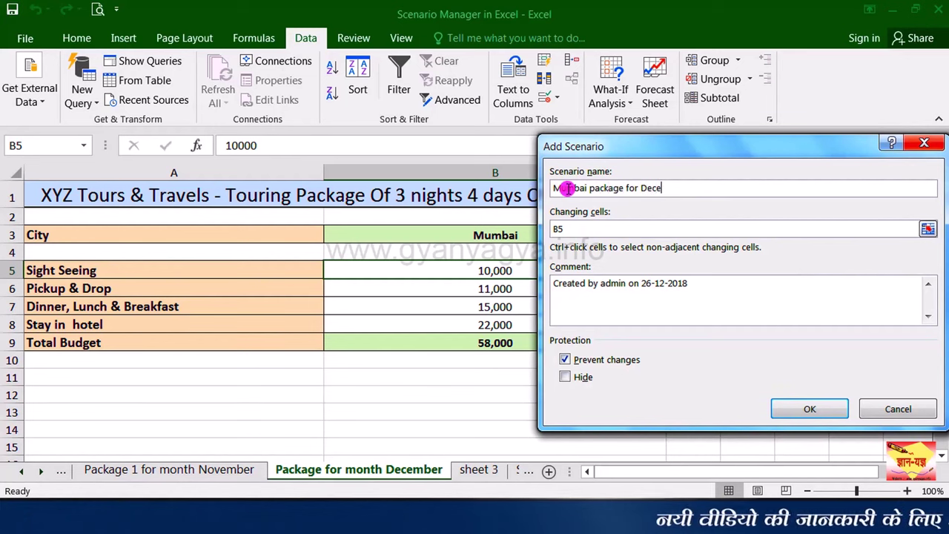
type("mber")
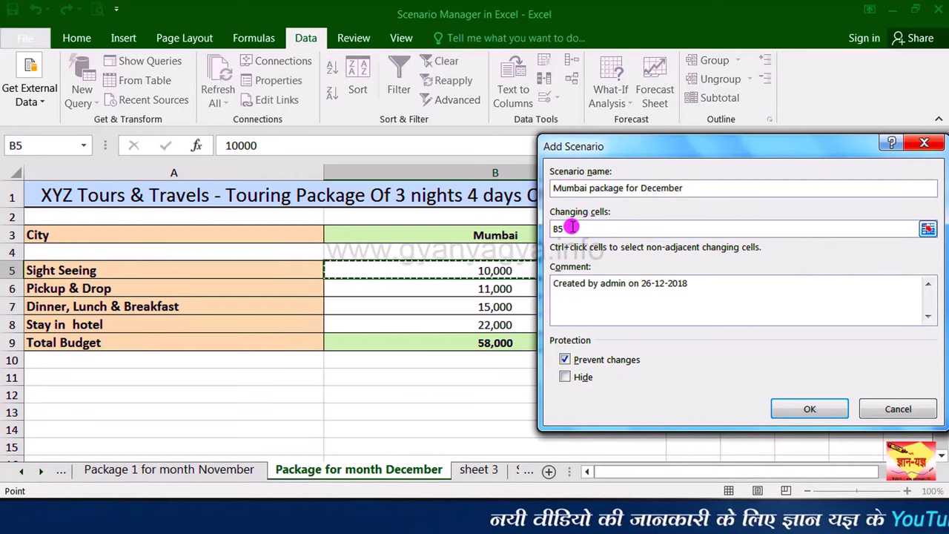
Set the new scenario's changing cells to A5:B8.
left_click(571, 227)
key("BackSpace")
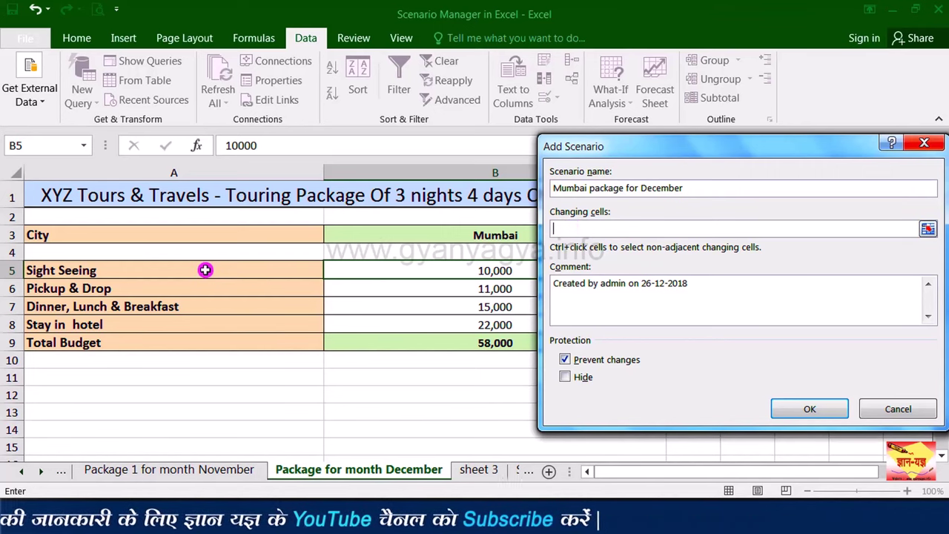
left_click_drag(206, 270, 381, 327)
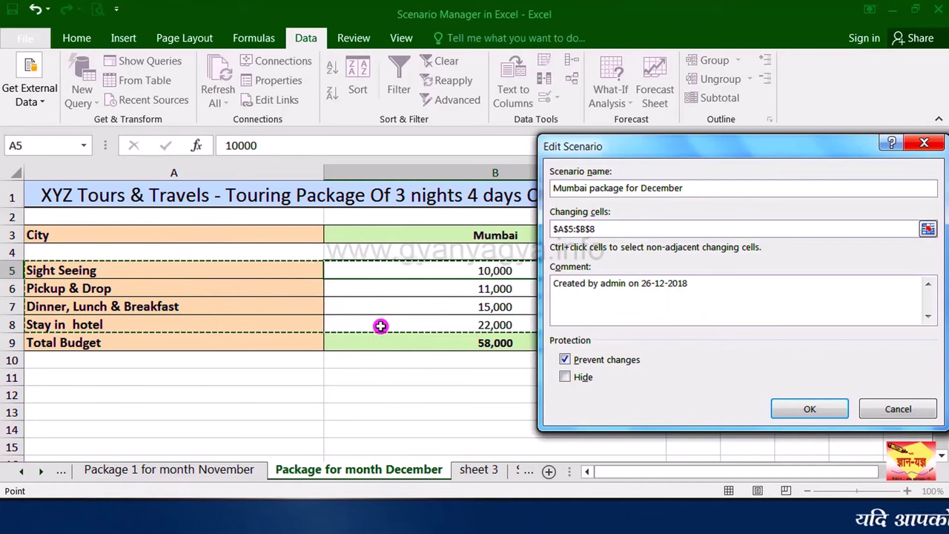
Replace the comment with "Mumbai package for December" and save the scenario with its existing cell values.
left_click(692, 282)
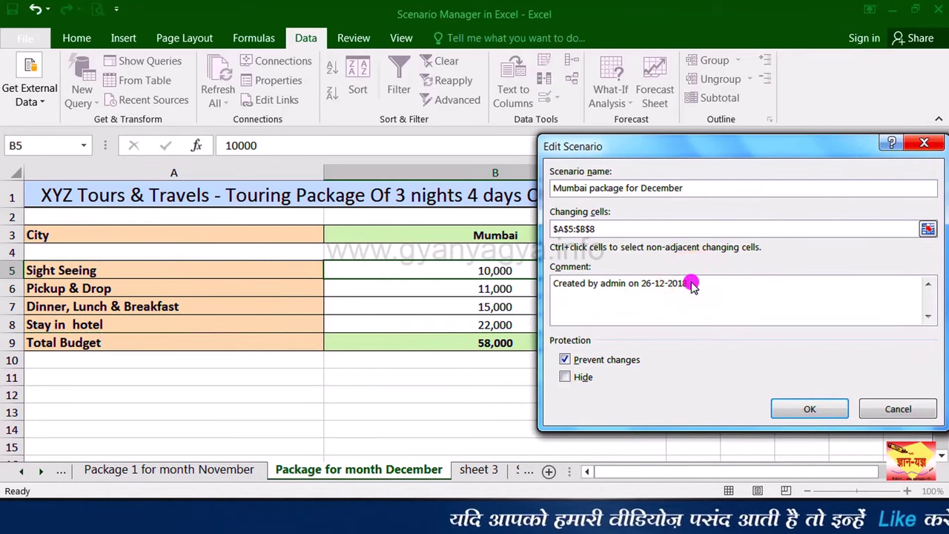
key("ctrl+a")
key("ctrl+v")
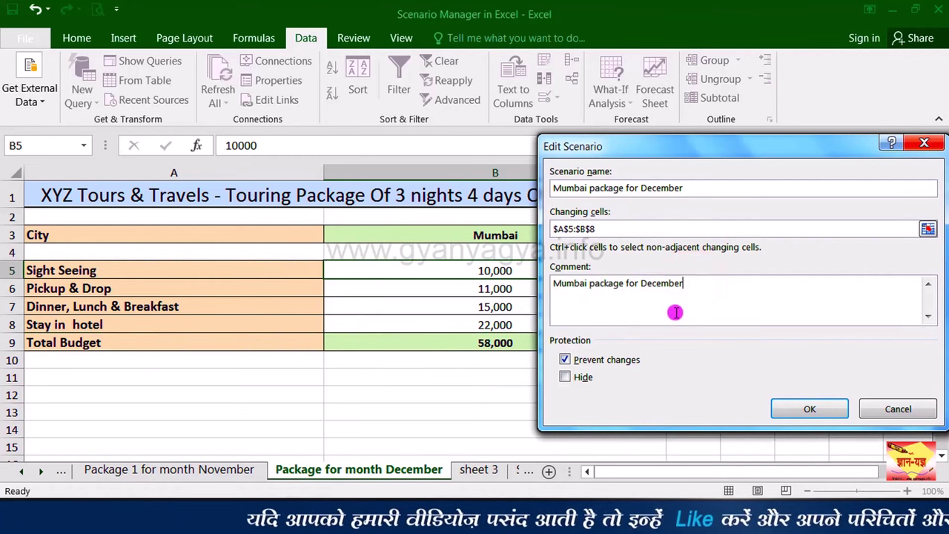
left_click(796, 410)
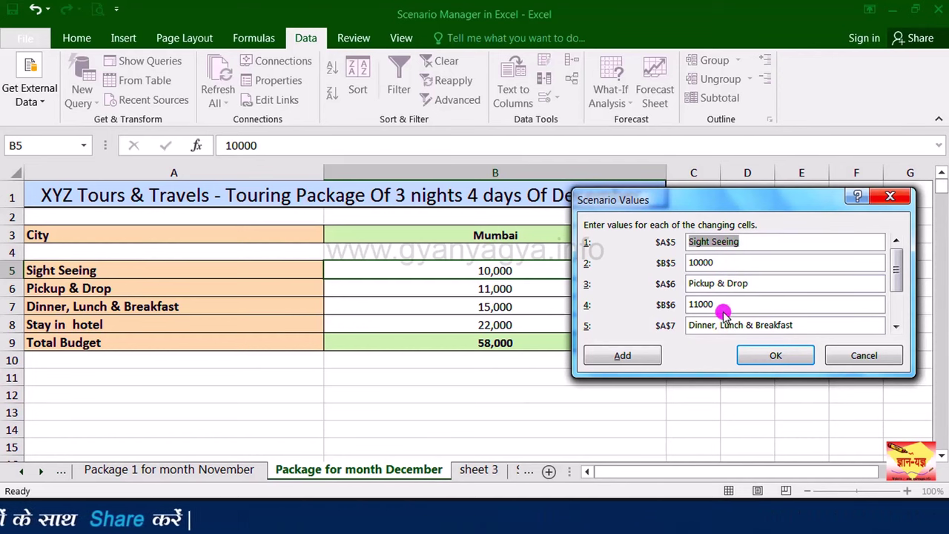
left_click(771, 357)
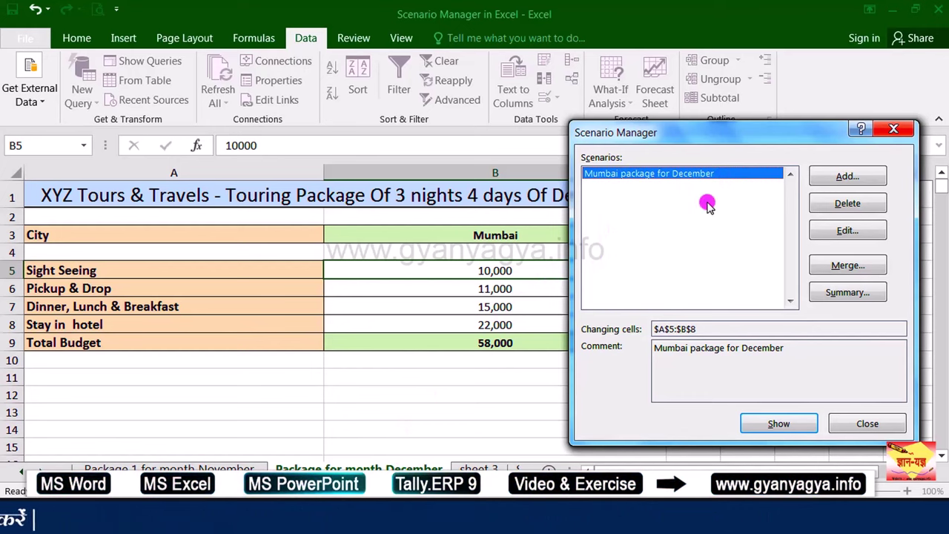
left_click(892, 132)
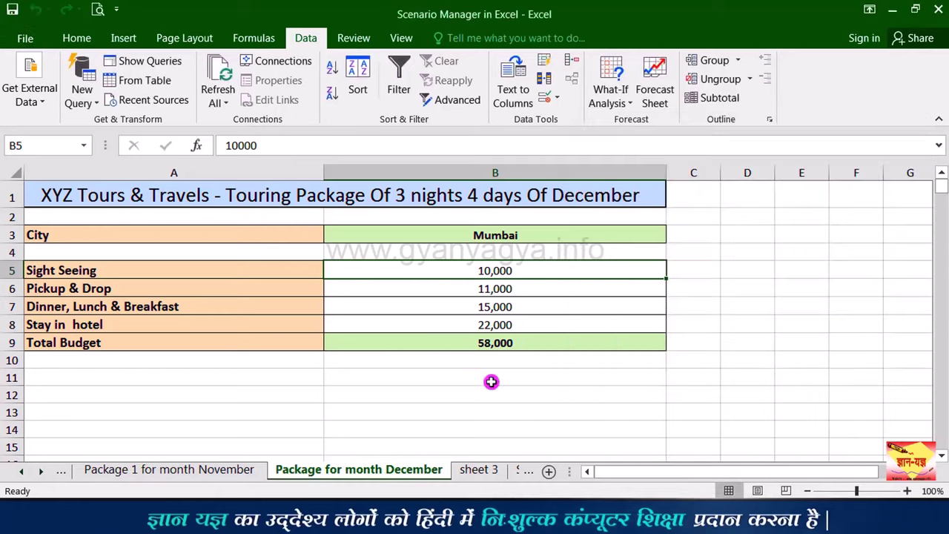
On the Package 1 for month November sheet, merge in the scenarios from the Package for month December sheet.
left_click(212, 470)
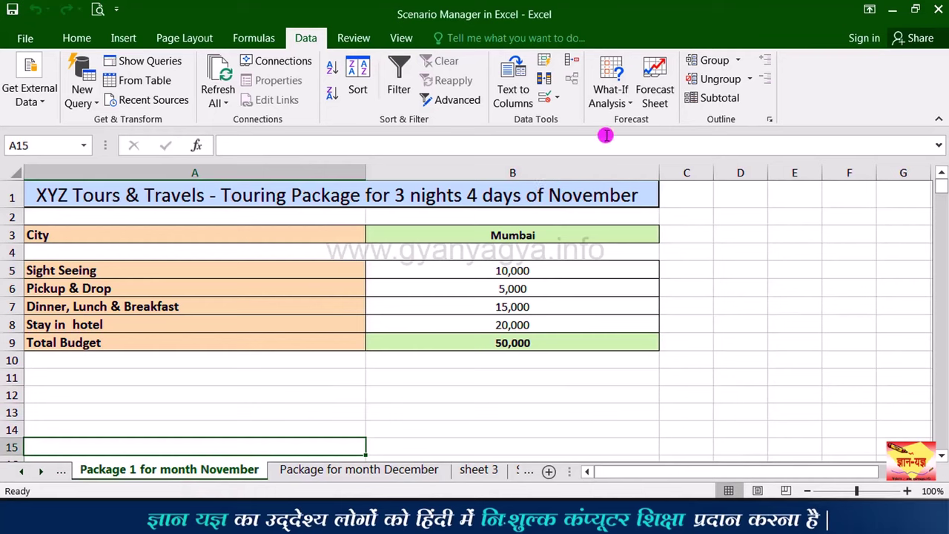
left_click(629, 101)
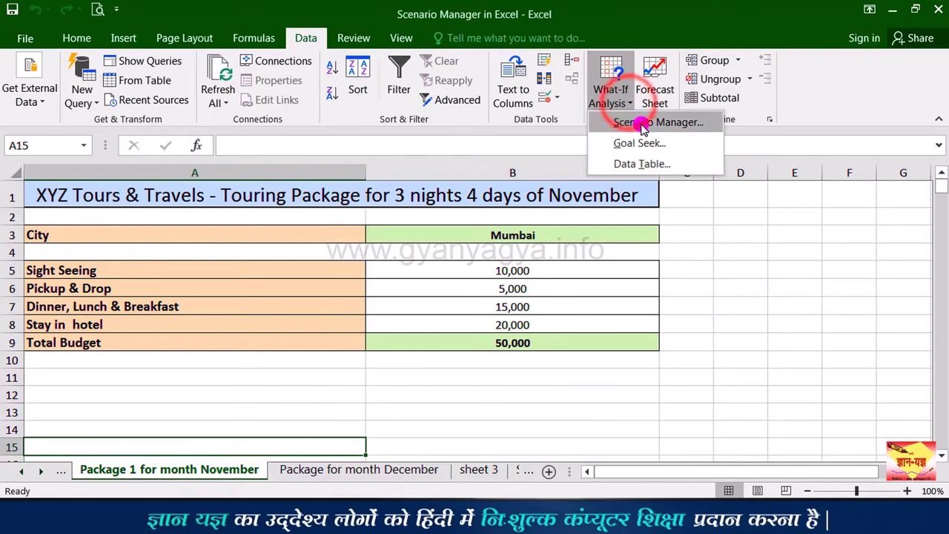
left_click(640, 122)
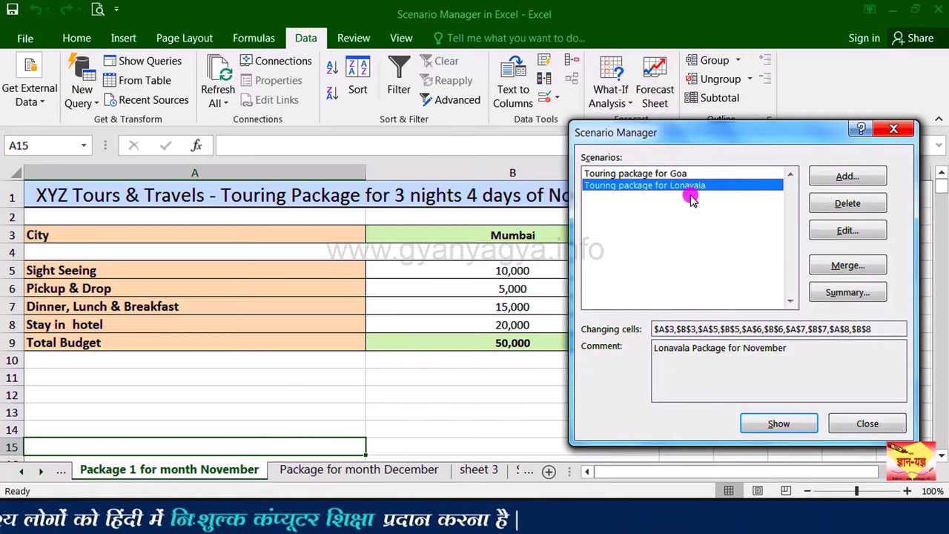
left_click(833, 269)
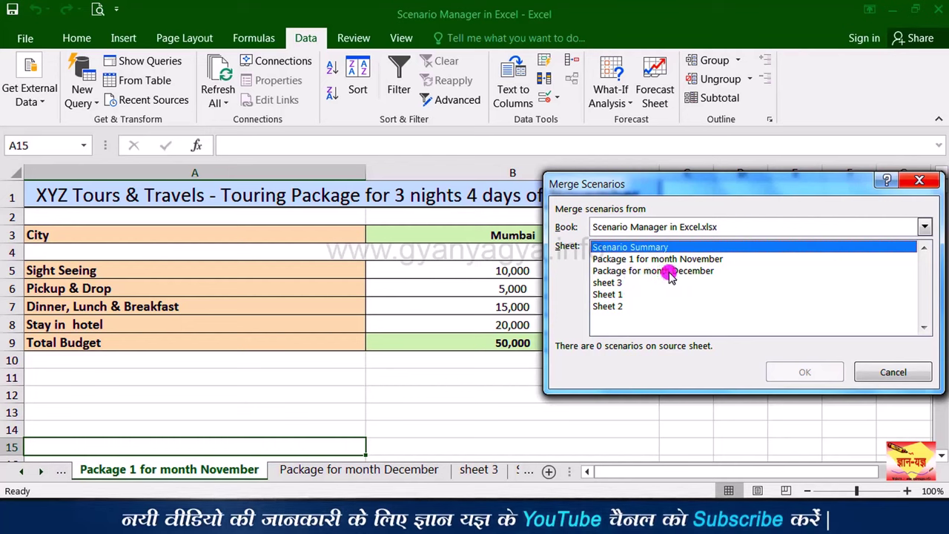
left_click(669, 271)
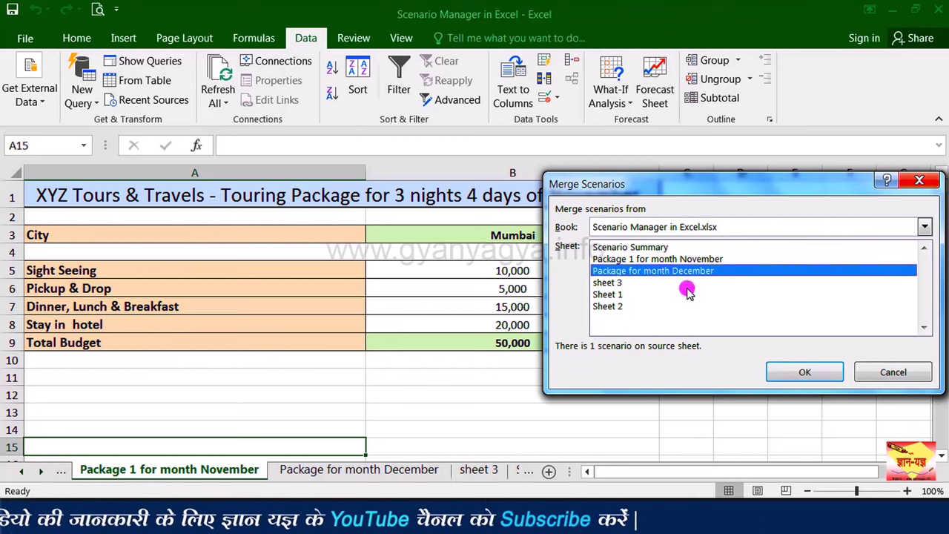
left_click(795, 373)
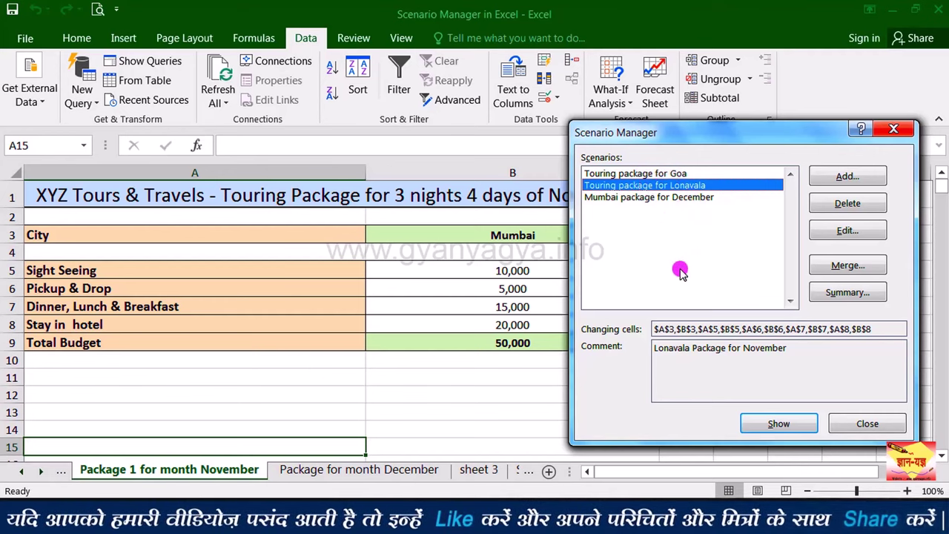
Create a scenario summary report of the merged scenarios with Total Budget cell B9 as the result cell.
left_click(844, 294)
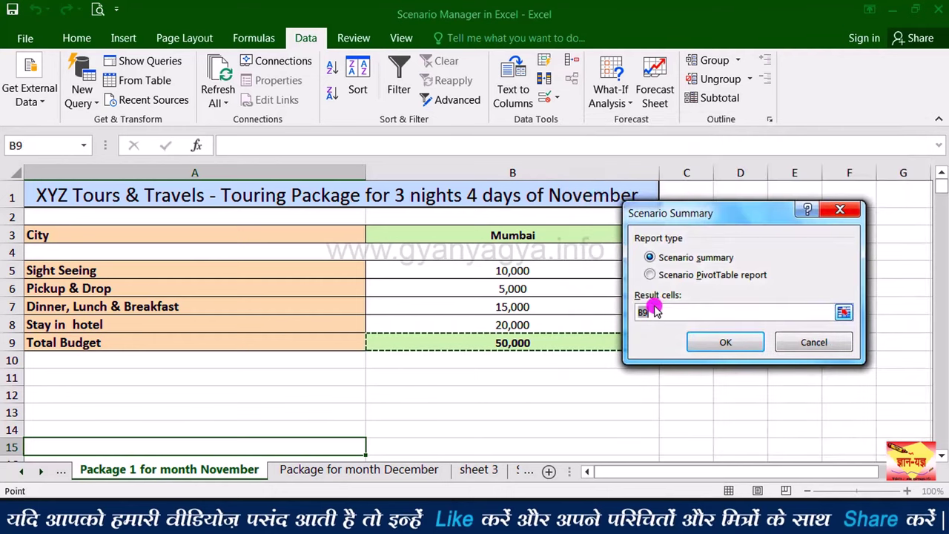
left_click(579, 344)
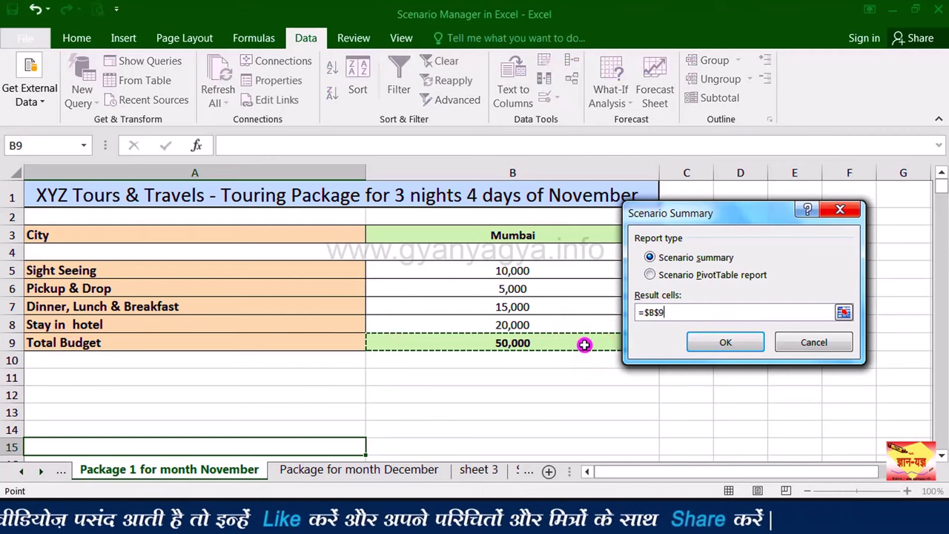
left_click(720, 341)
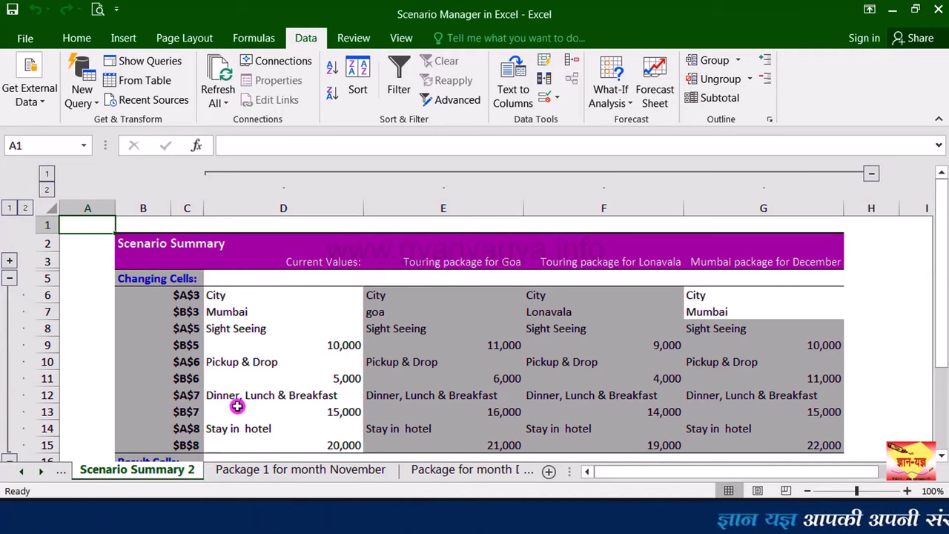
left_click(298, 395)
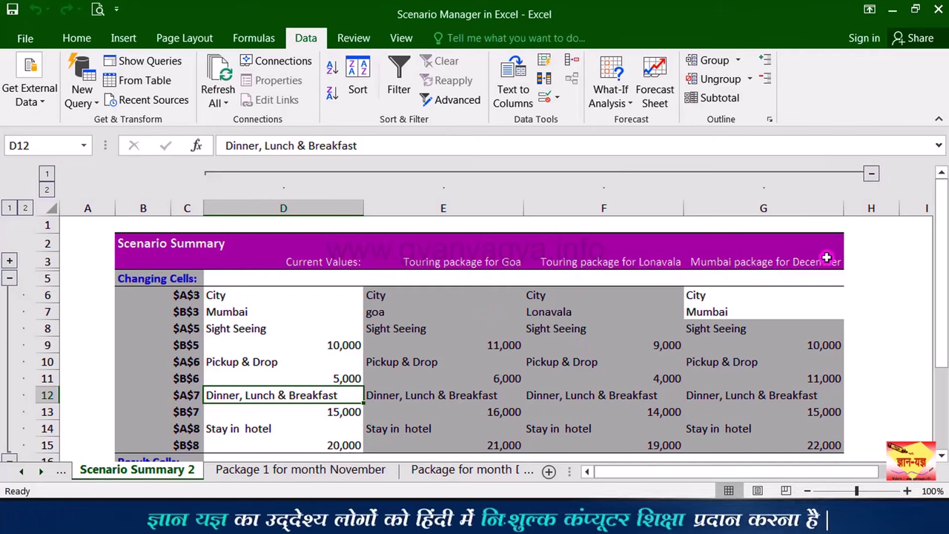
left_click(807, 491)
left_click(807, 490)
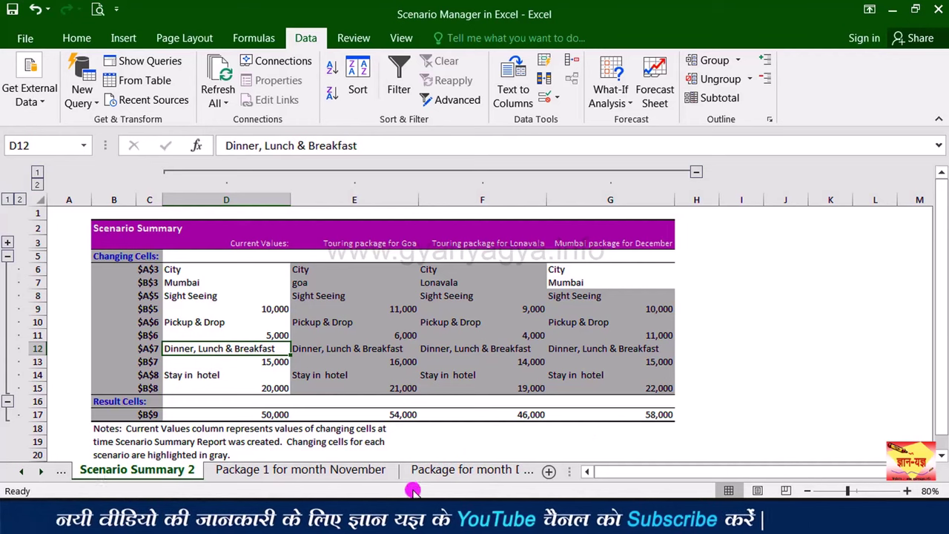
Edit the Touring package for Lonavala scenario on the November sheet, setting its Sight Seeing value (B5) to 10000.
left_click(355, 471)
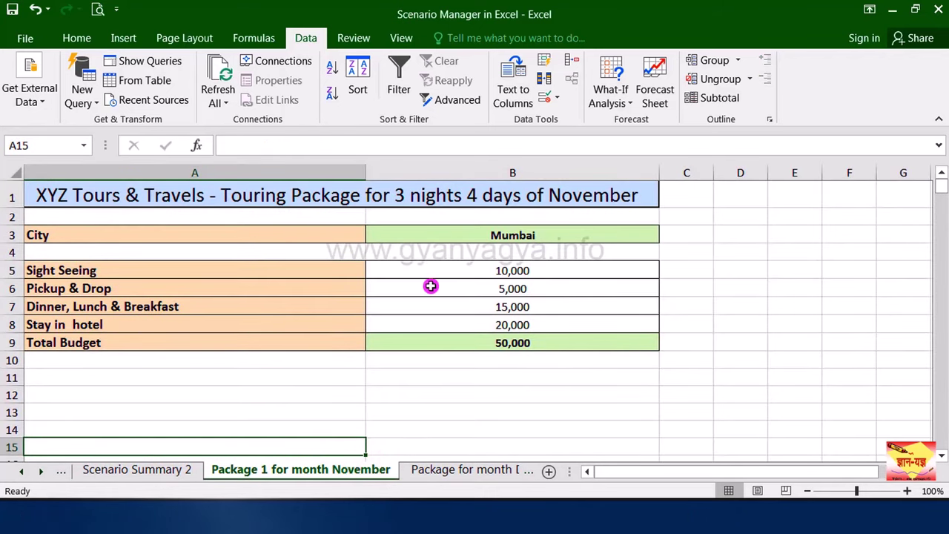
left_click(627, 102)
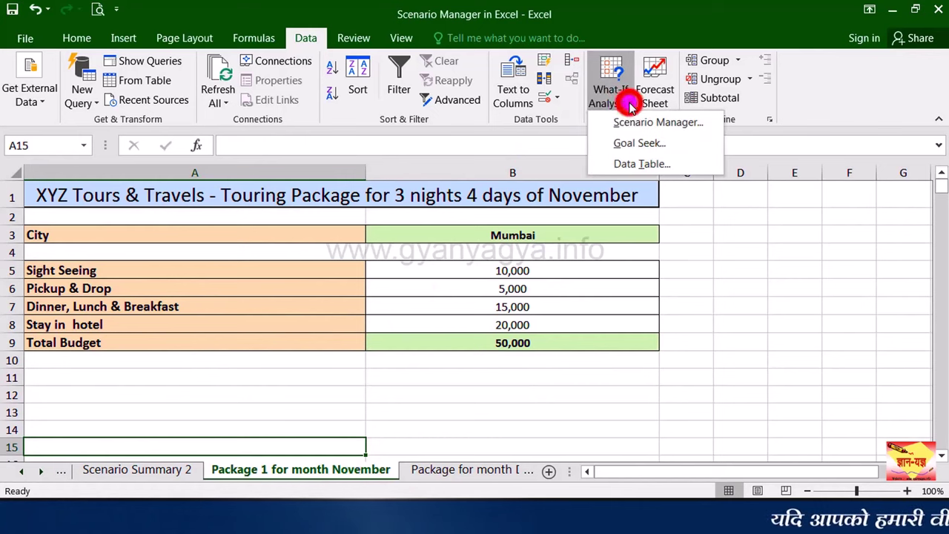
left_click(636, 123)
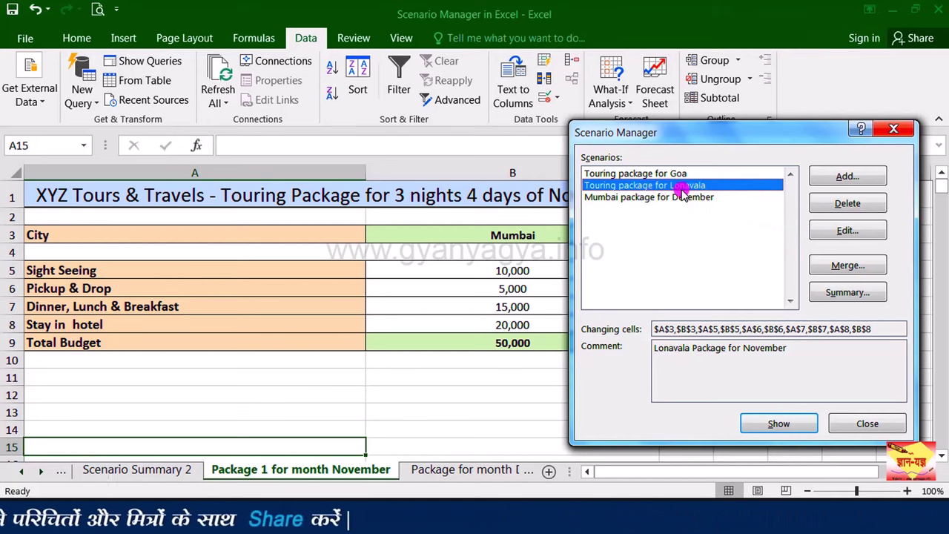
left_click(845, 230)
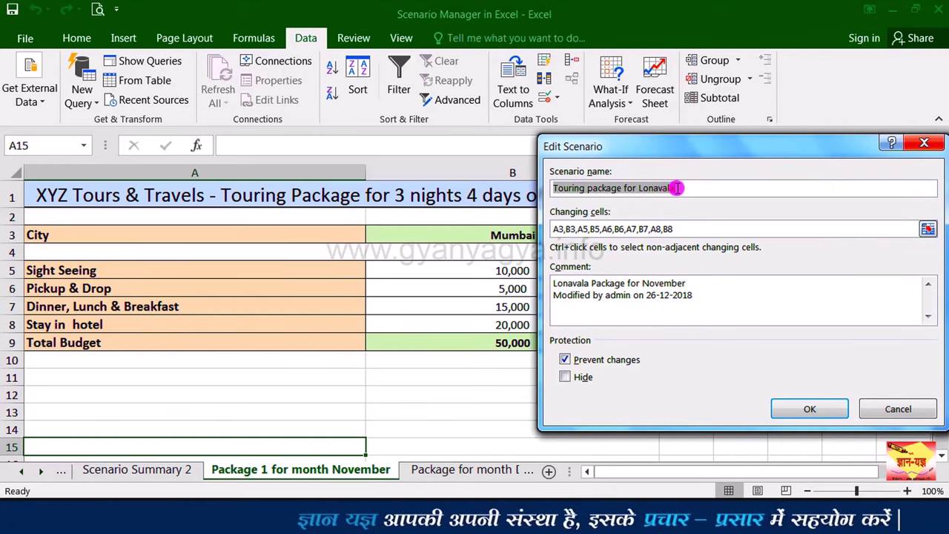
left_click(694, 288)
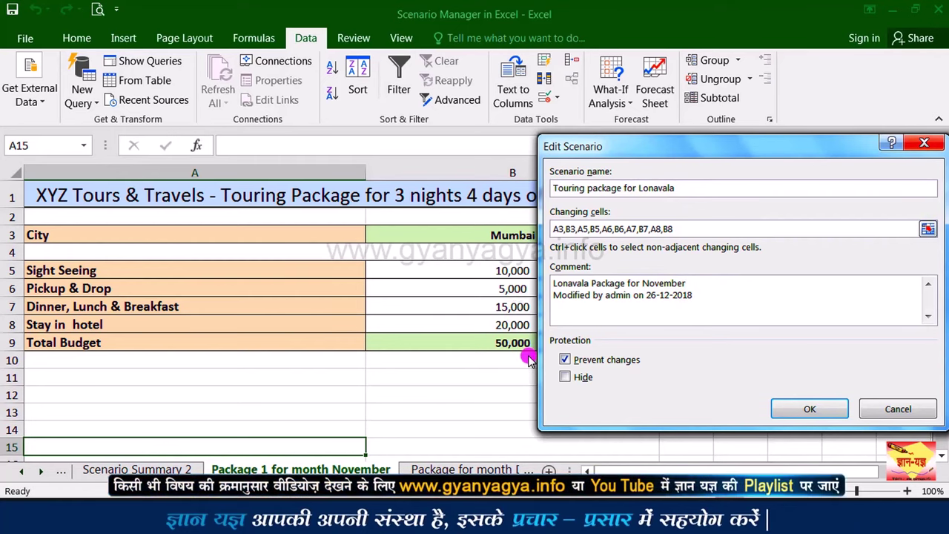
left_click(803, 410)
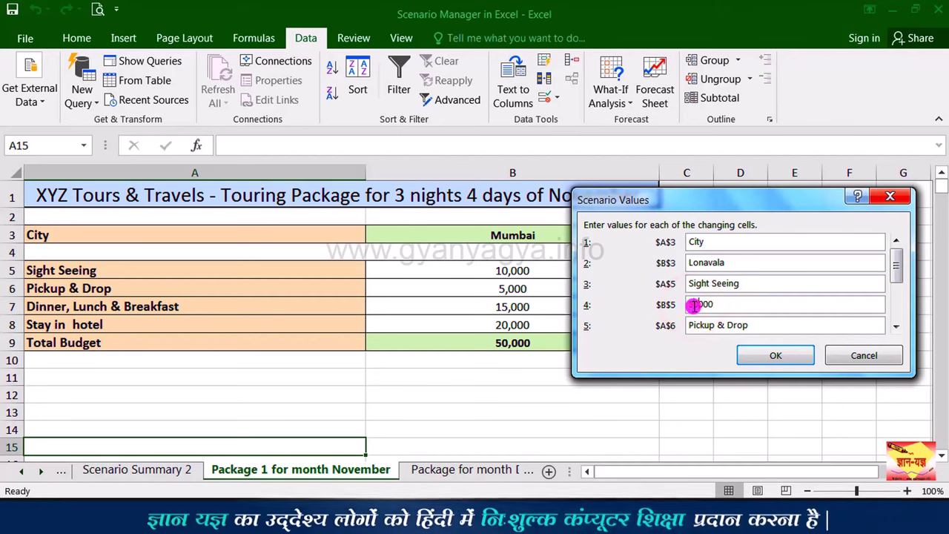
left_click(776, 356)
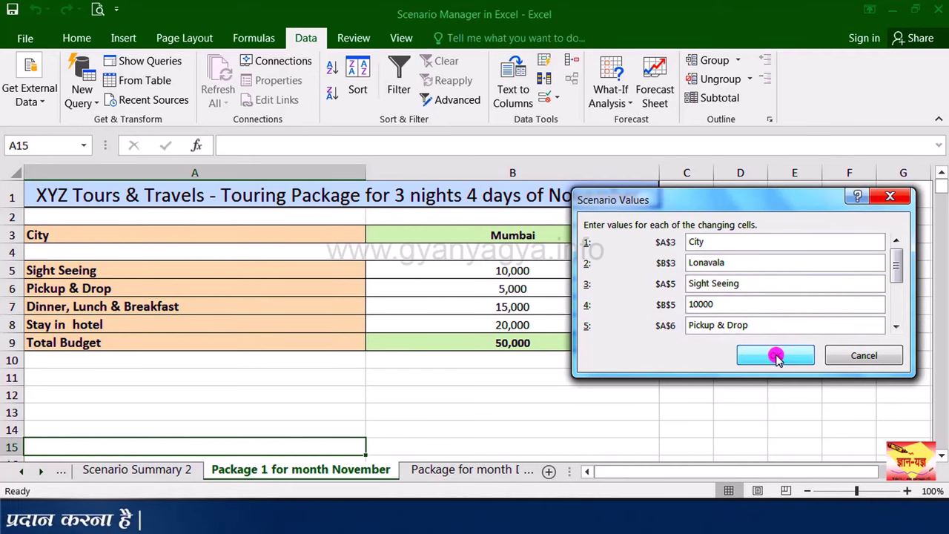
left_click(776, 356)
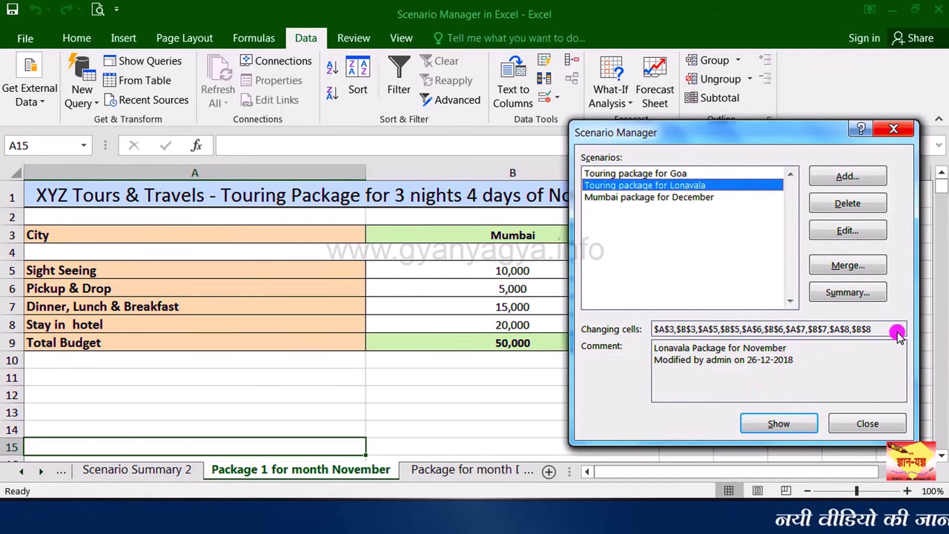
Create a scenario summary report with Total Budget cell B9 as the result cell, reflecting the edited Lonavala scenario.
left_click(859, 293)
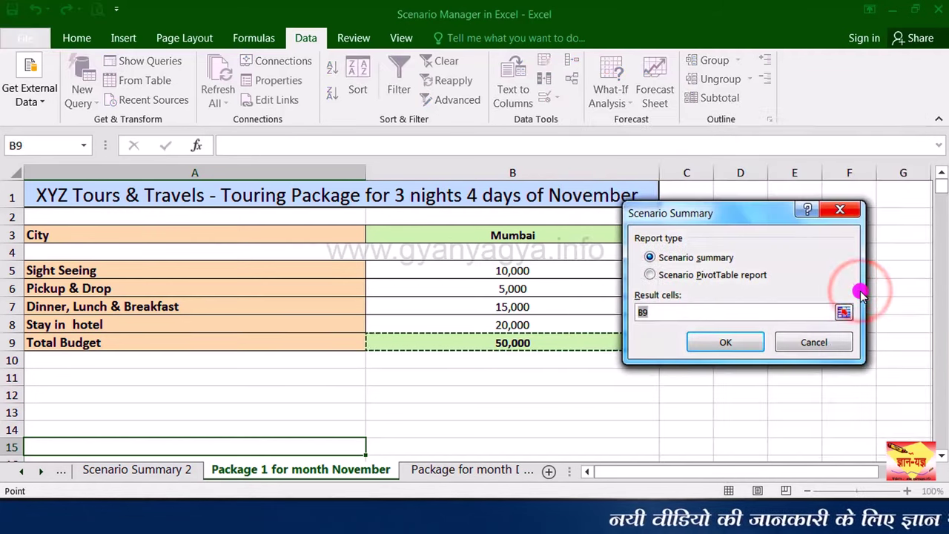
left_click(664, 315)
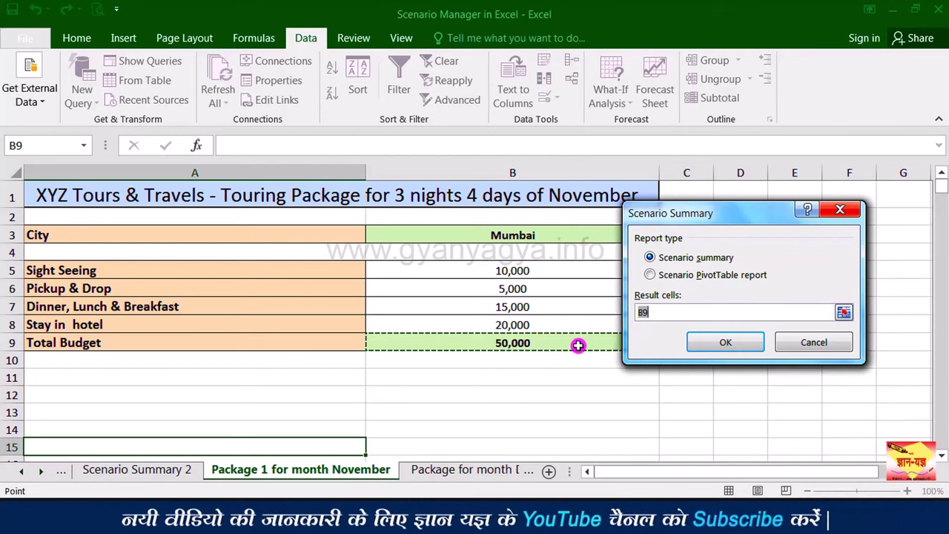
left_click(719, 345)
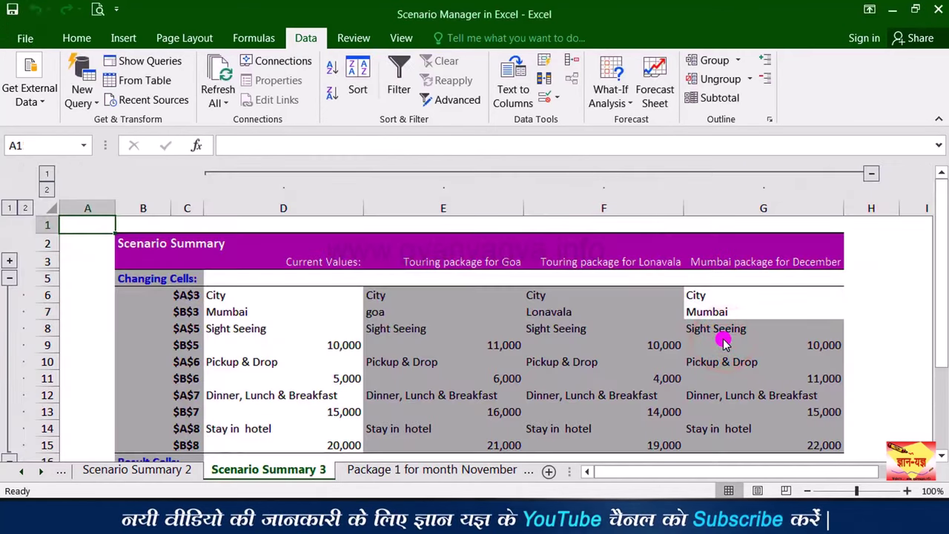
scroll(585, 339, "down", 1)
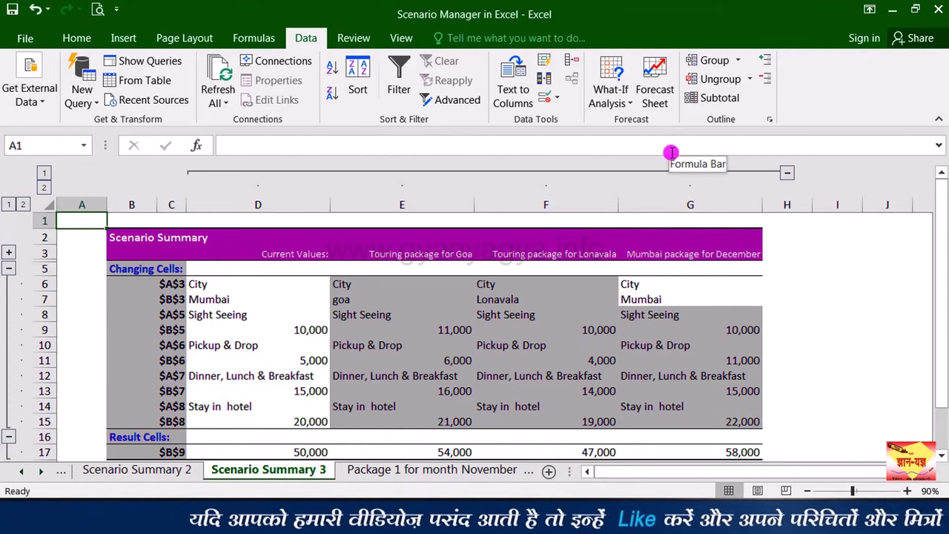
Delete the Mumbai package for December scenario from the Package 1 for month November sheet.
left_click(392, 473)
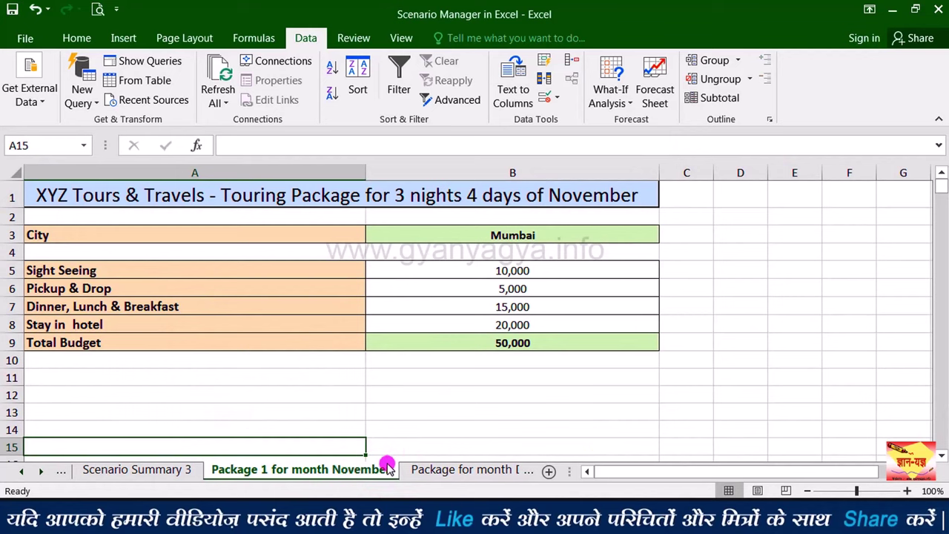
left_click(628, 103)
left_click(632, 123)
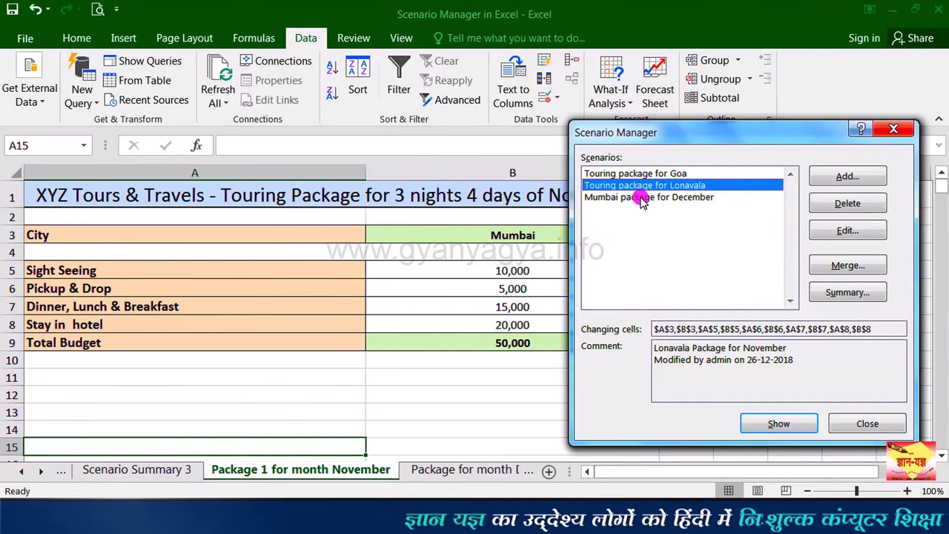
left_click(697, 199)
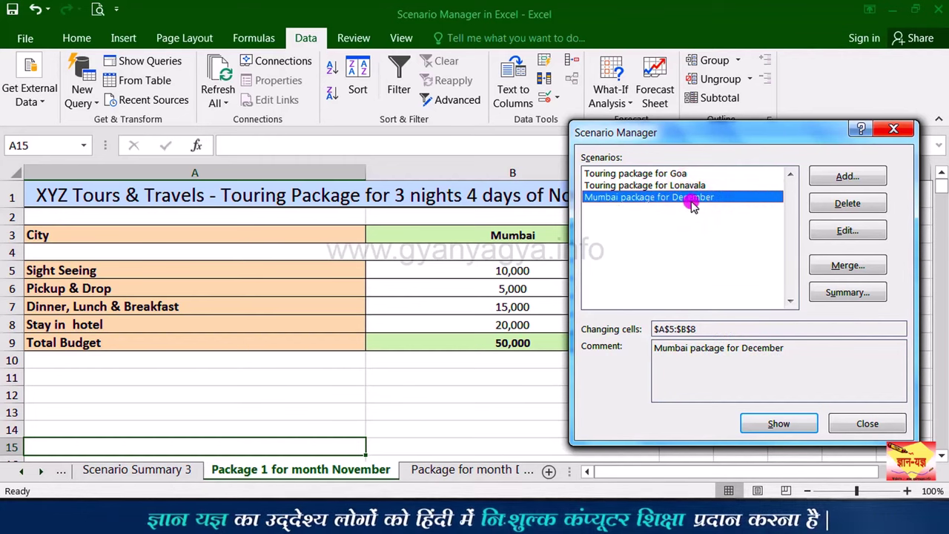
left_click(842, 206)
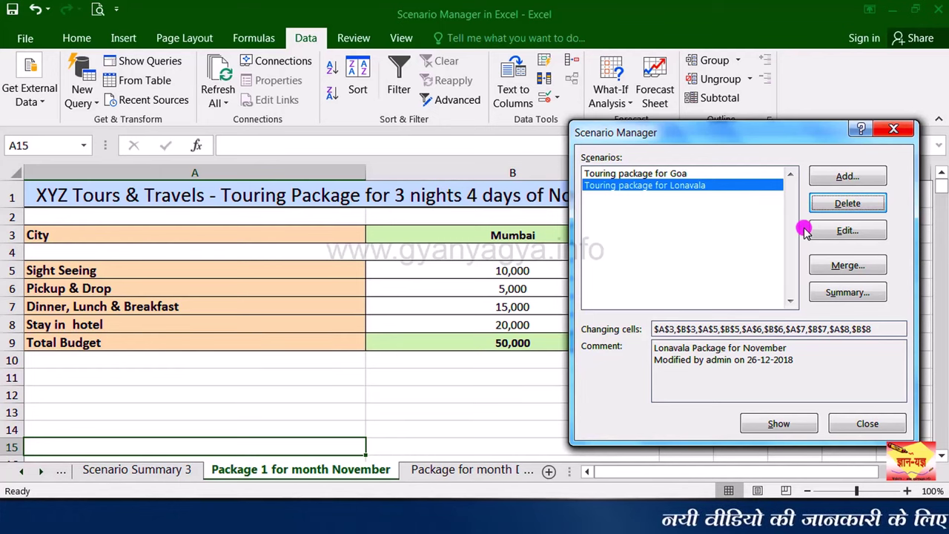
Create a scenario summary report of the remaining Goa and Lonavala scenarios, with Total Budget cell B9 as the result cell.
left_click(848, 293)
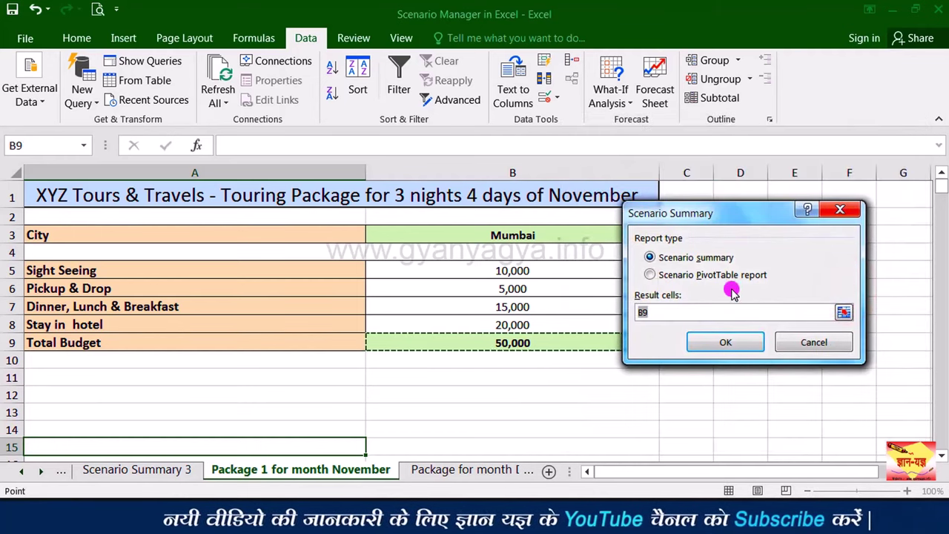
left_click(585, 342)
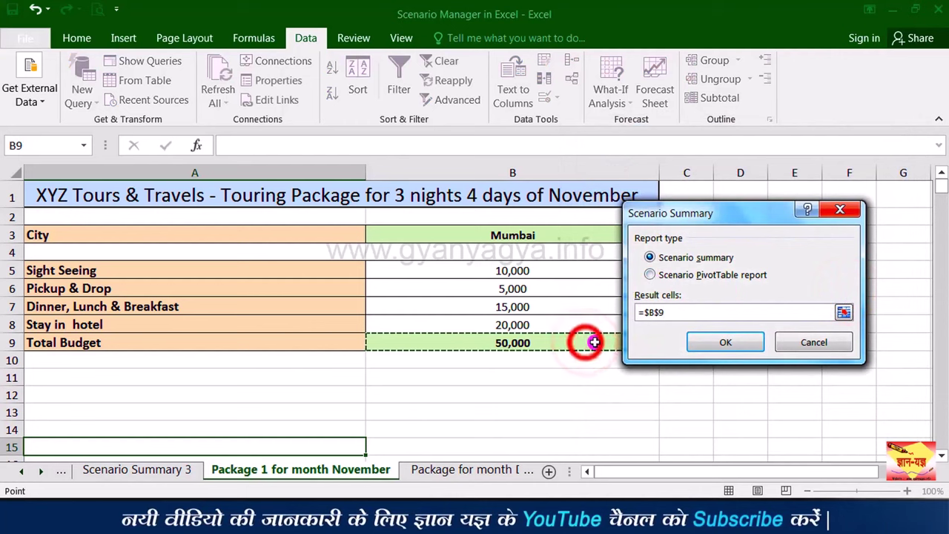
left_click(724, 342)
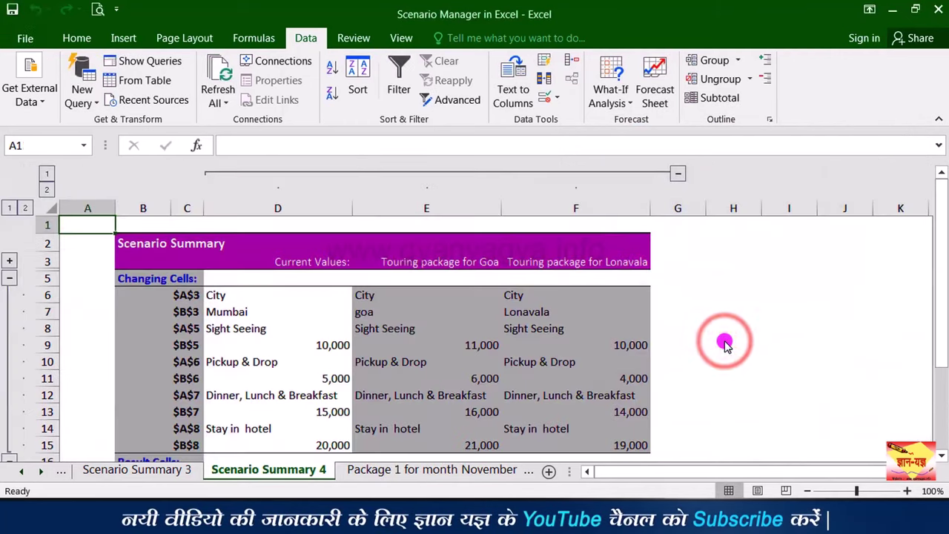
scroll(562, 261, "down", 2)
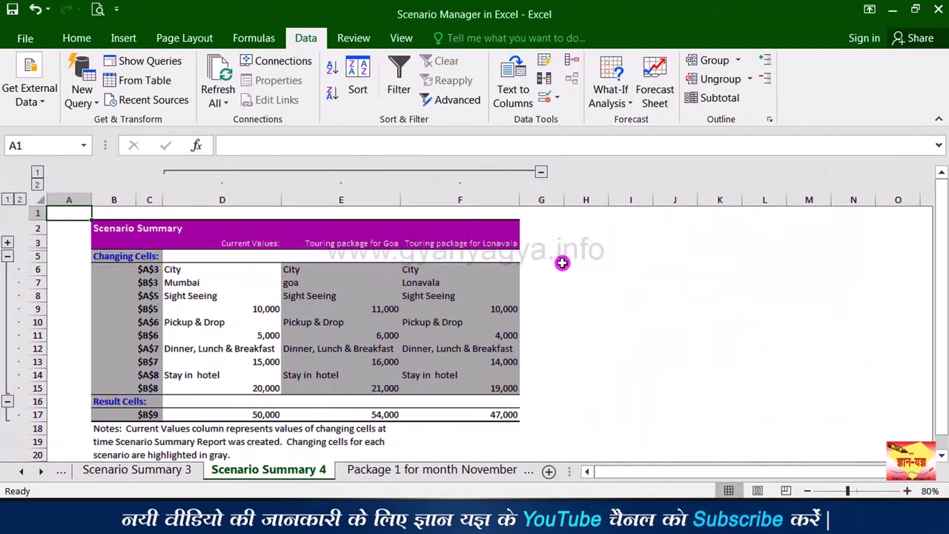